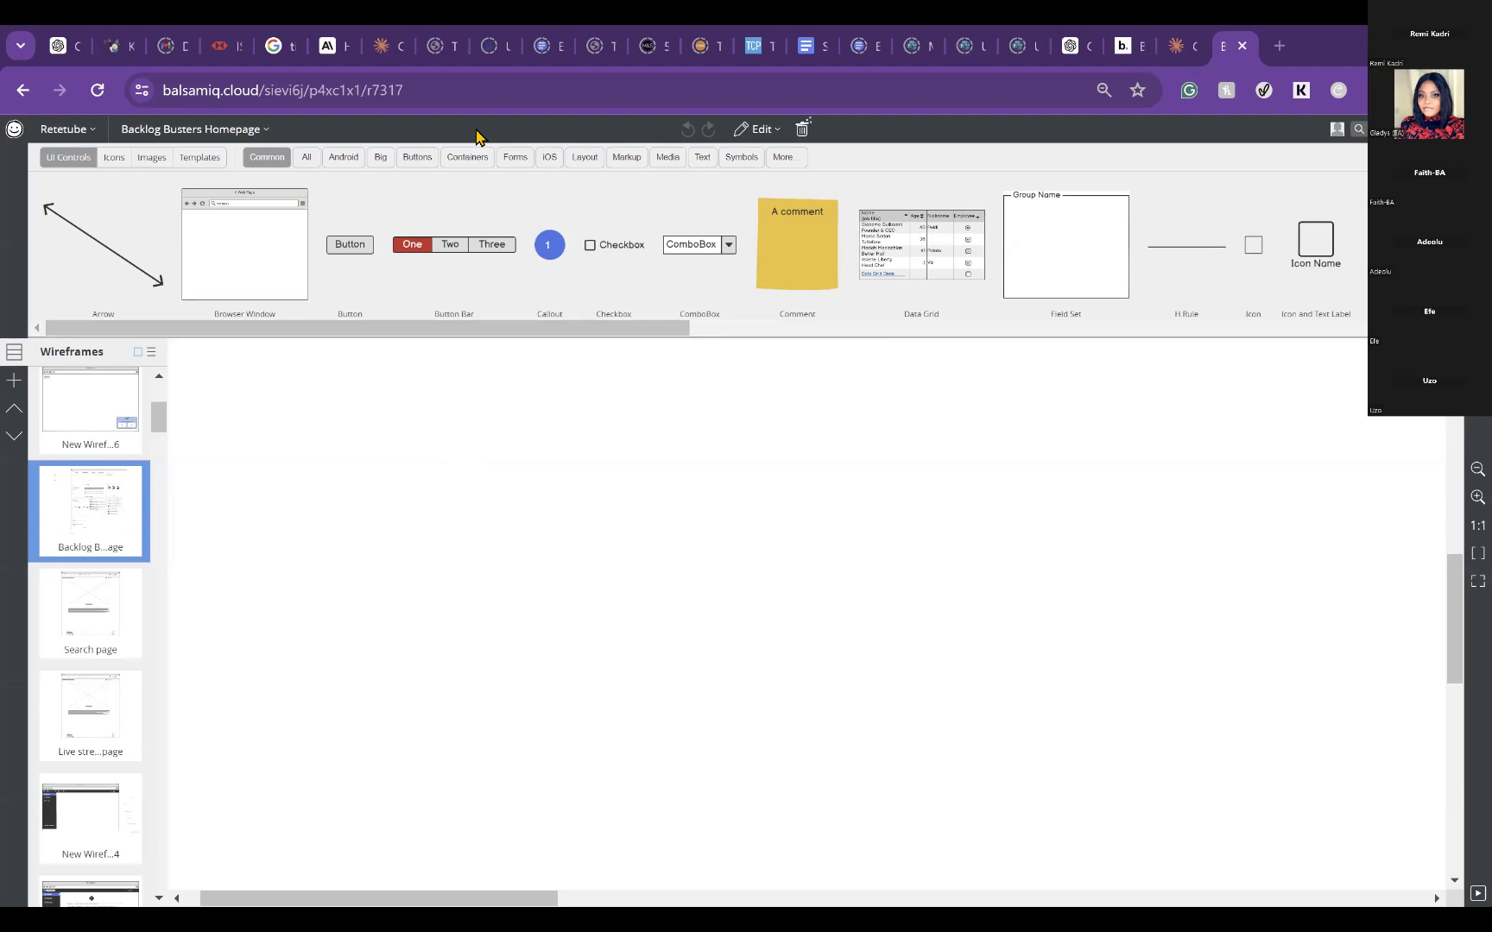
Step: Go to the space's project list and open the "Summer April 2024 Internship - Team Agile" project
{"action": "left_click", "coordinate": [1470, 128]}
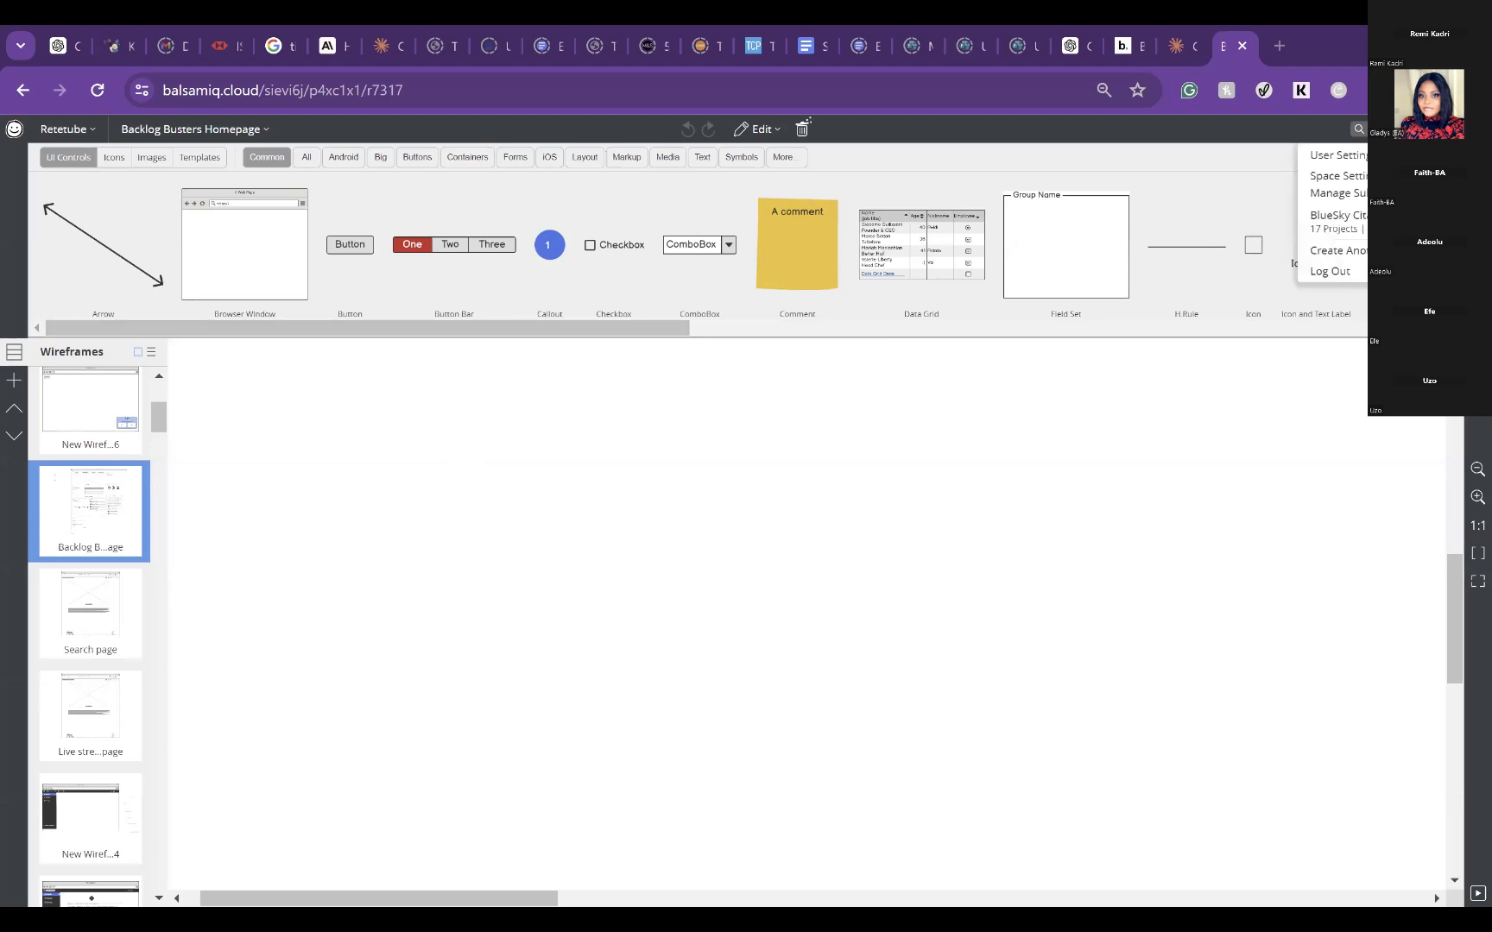
{"action": "left_click", "coordinate": [1241, 622]}
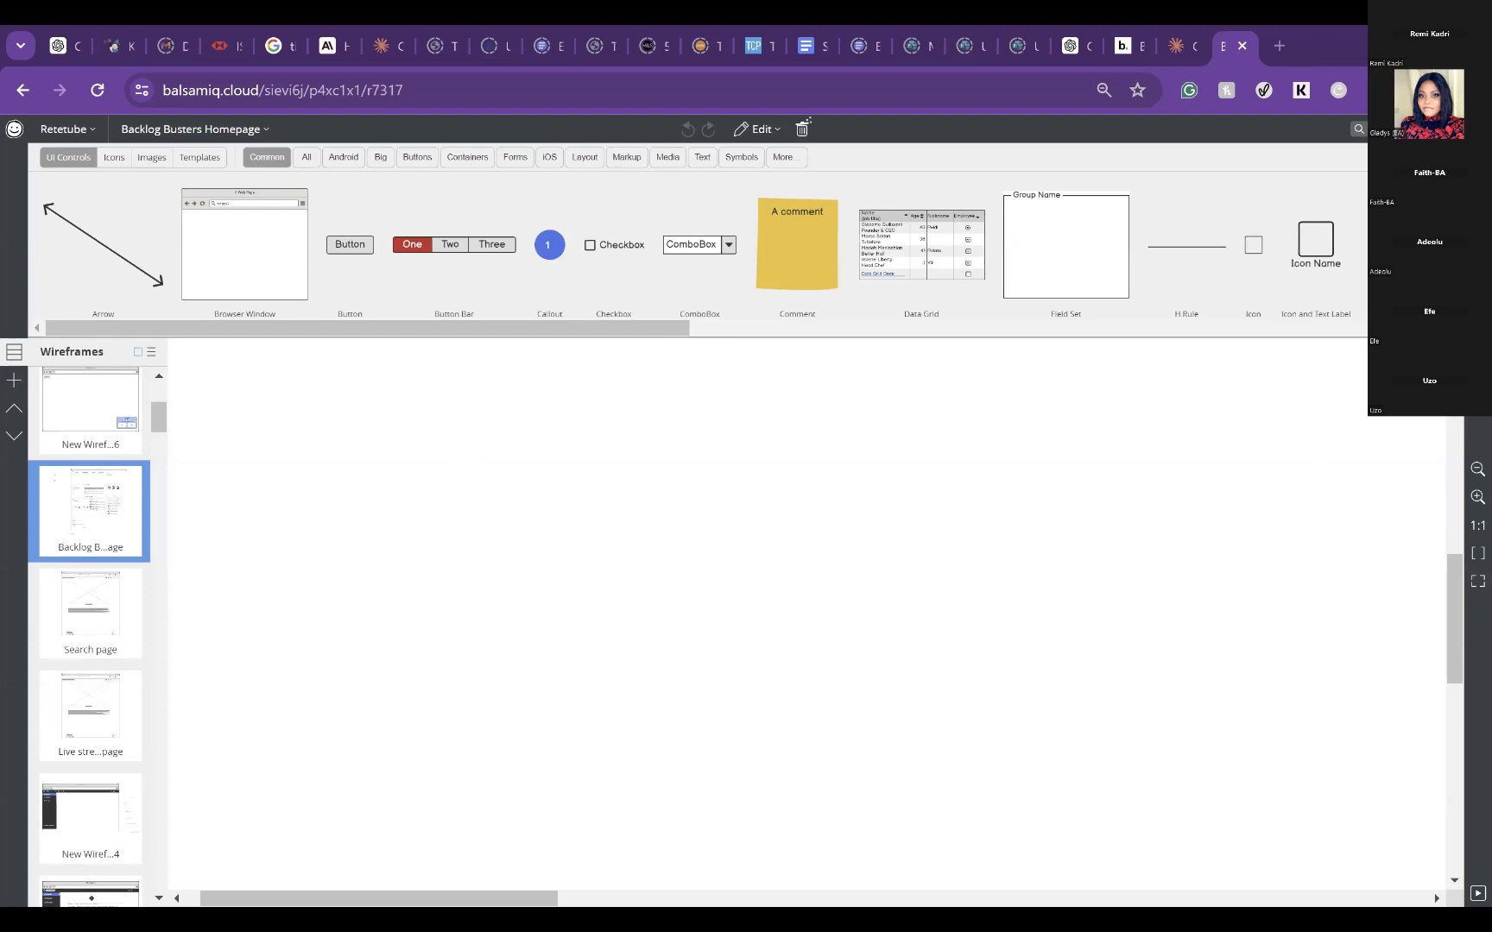
{"action": "left_click", "coordinate": [1471, 128]}
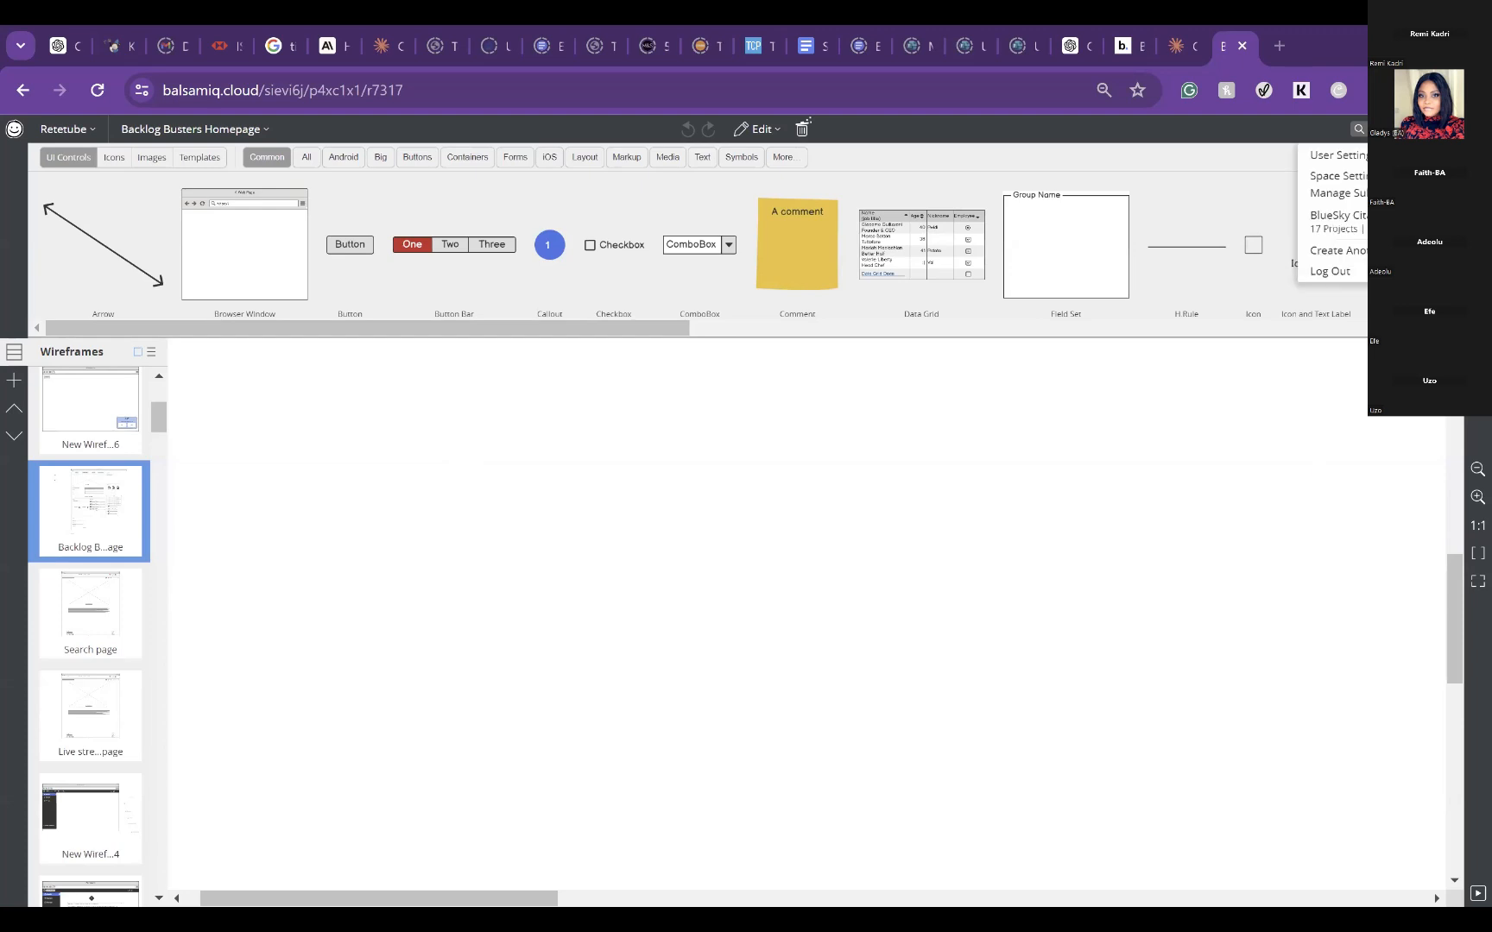
{"action": "left_click", "coordinate": [1364, 235]}
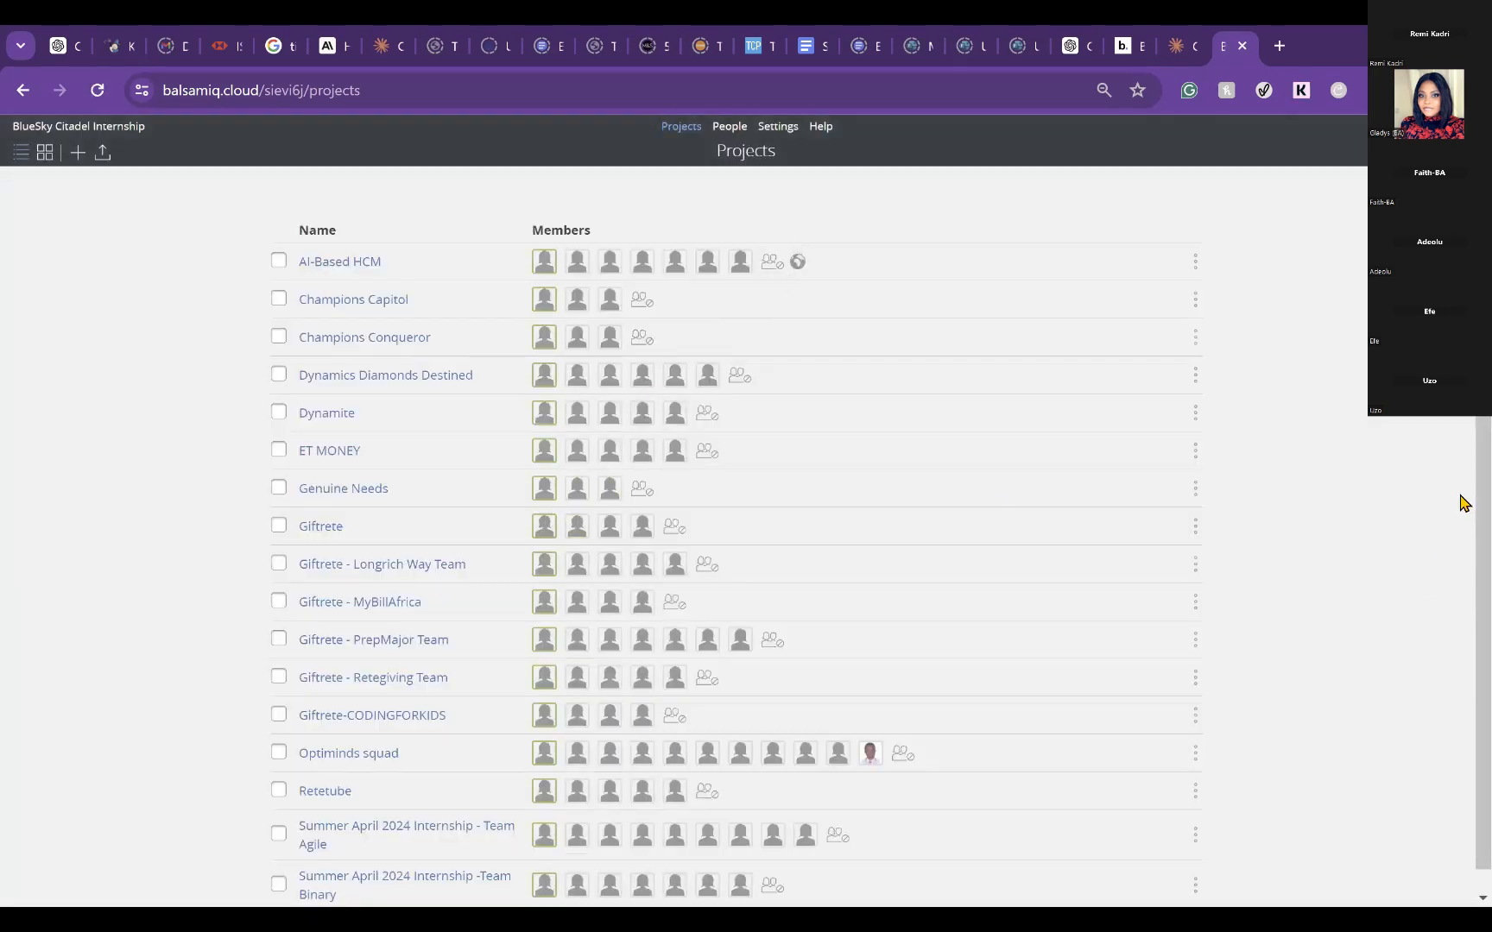
{"action": "scroll", "coordinate": [1461, 739], "scroll_direction": "down", "scroll_amount": 1}
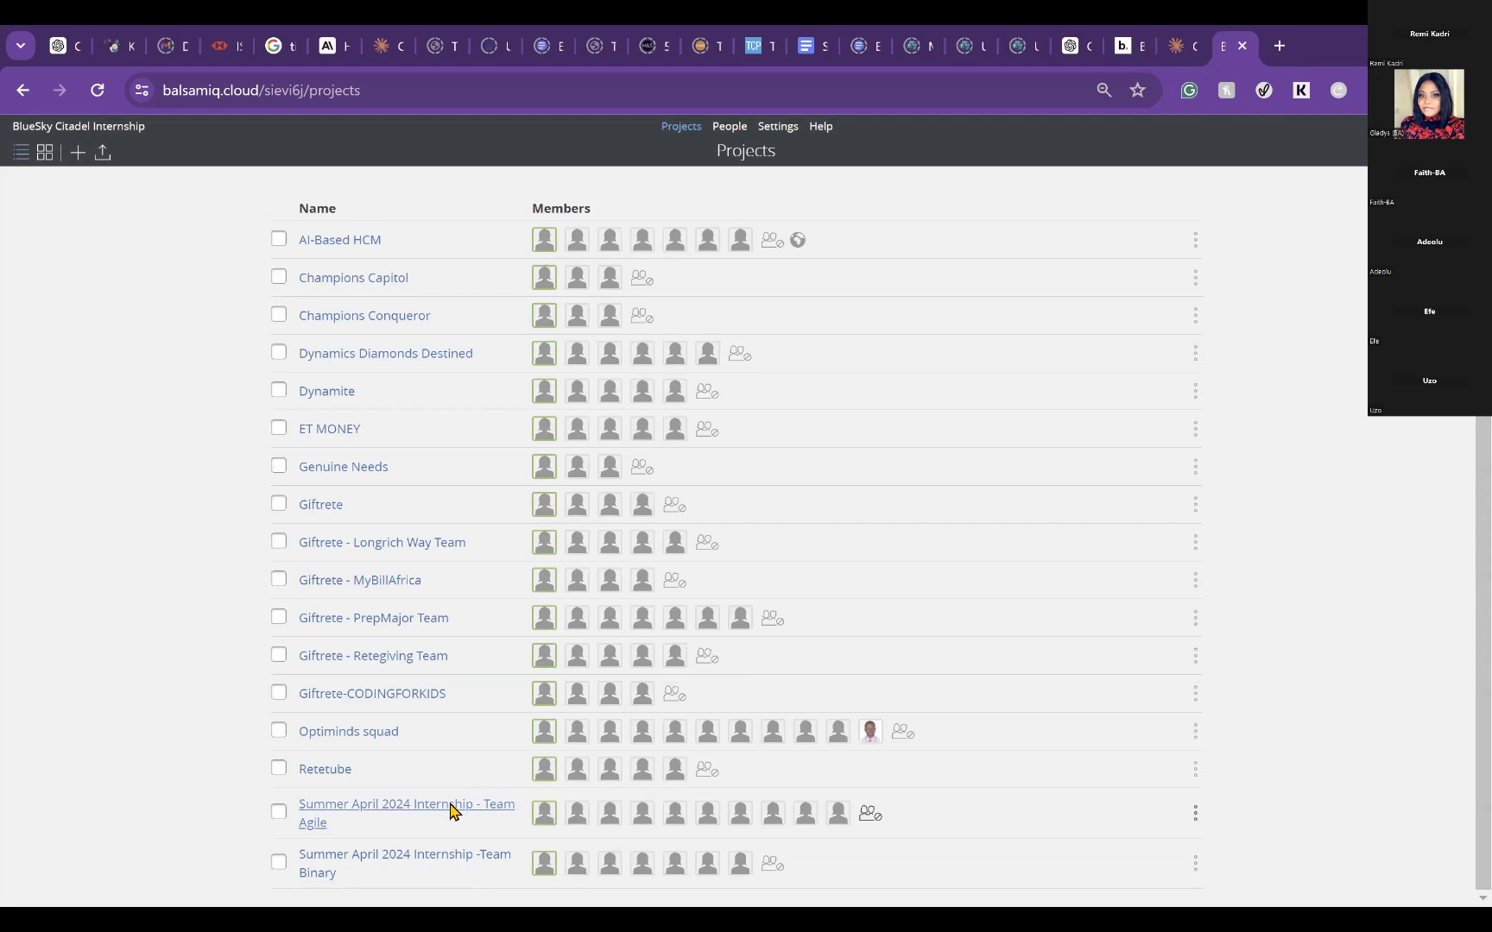
{"action": "left_click", "coordinate": [454, 810]}
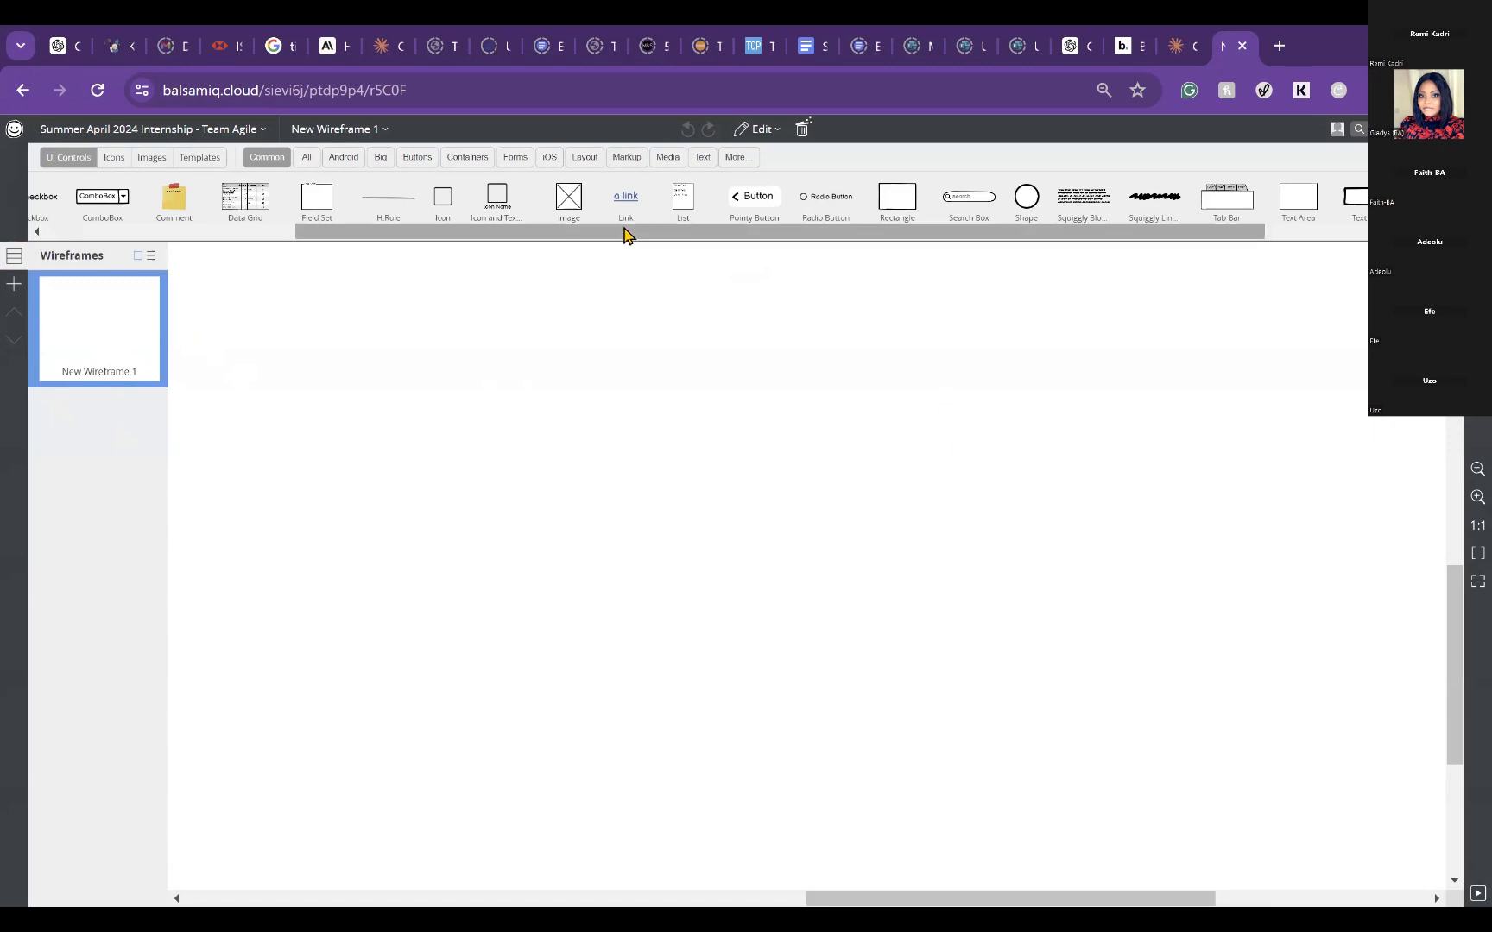
Step: Examine the Team Agile project's project and editing commands and its UI control, icon, image and template libraries
{"action": "left_click", "coordinate": [170, 130]}
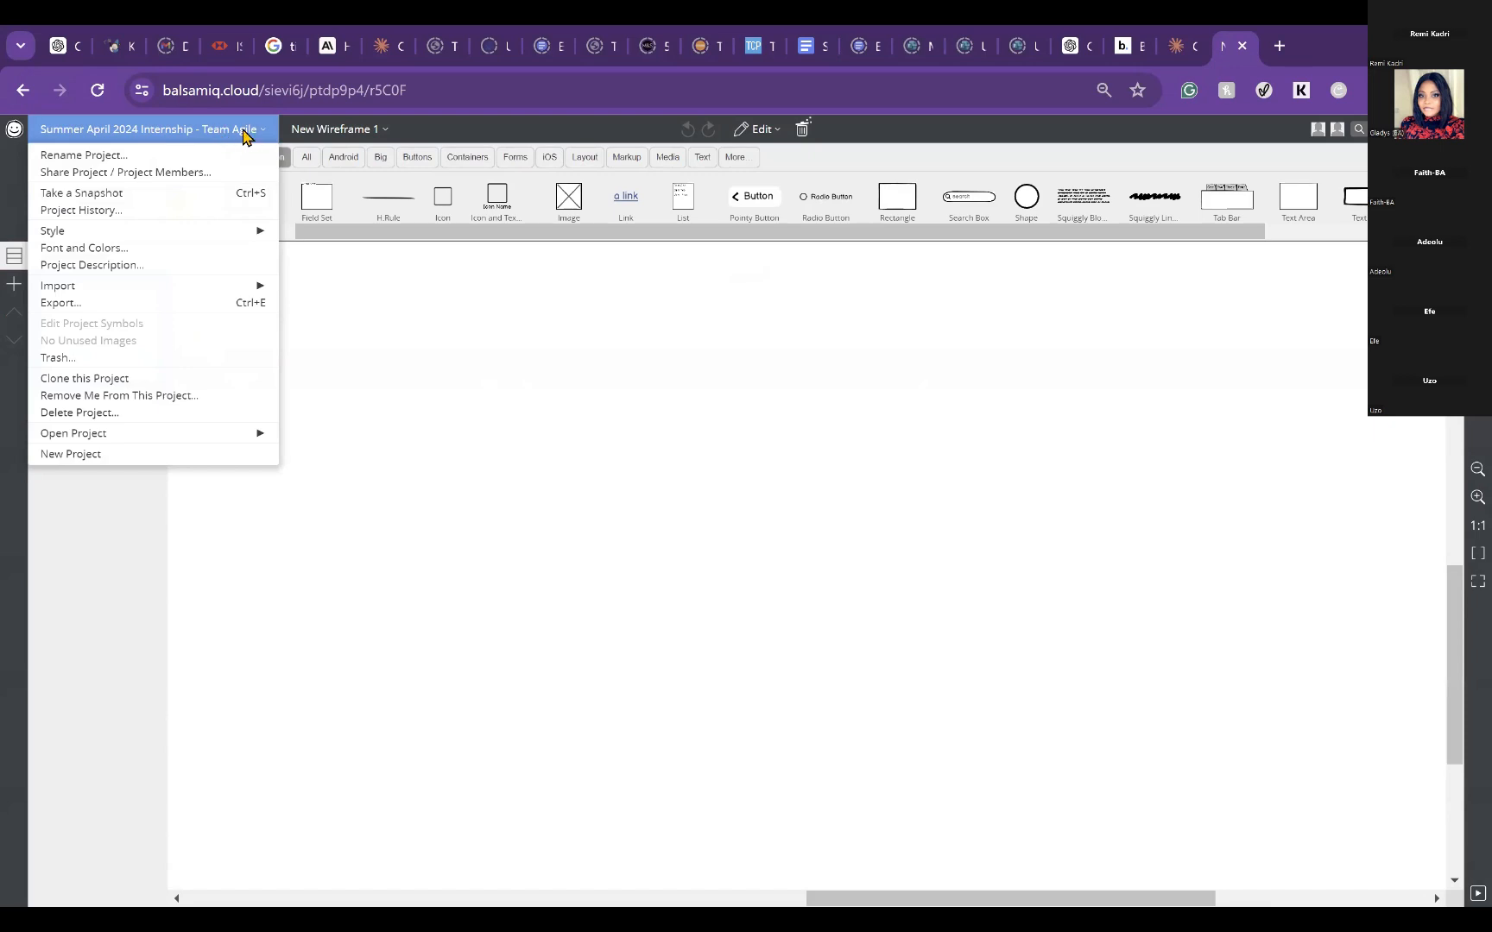
{"action": "left_click", "coordinate": [616, 790]}
{"action": "left_click", "coordinate": [248, 130]}
{"action": "left_click", "coordinate": [374, 136]}
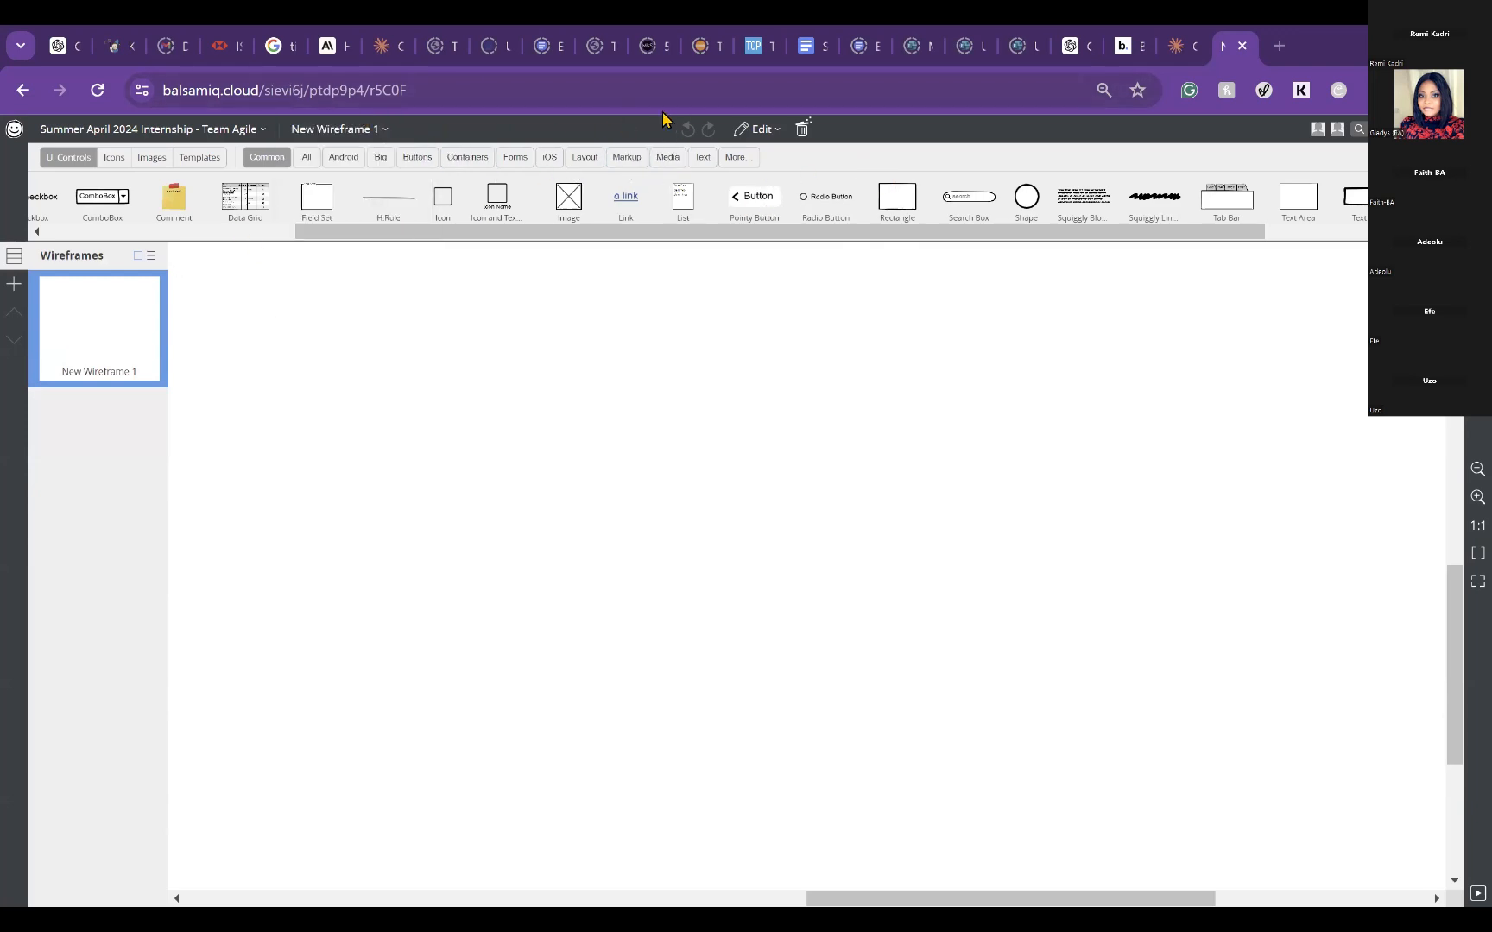
{"action": "left_click", "coordinate": [758, 131]}
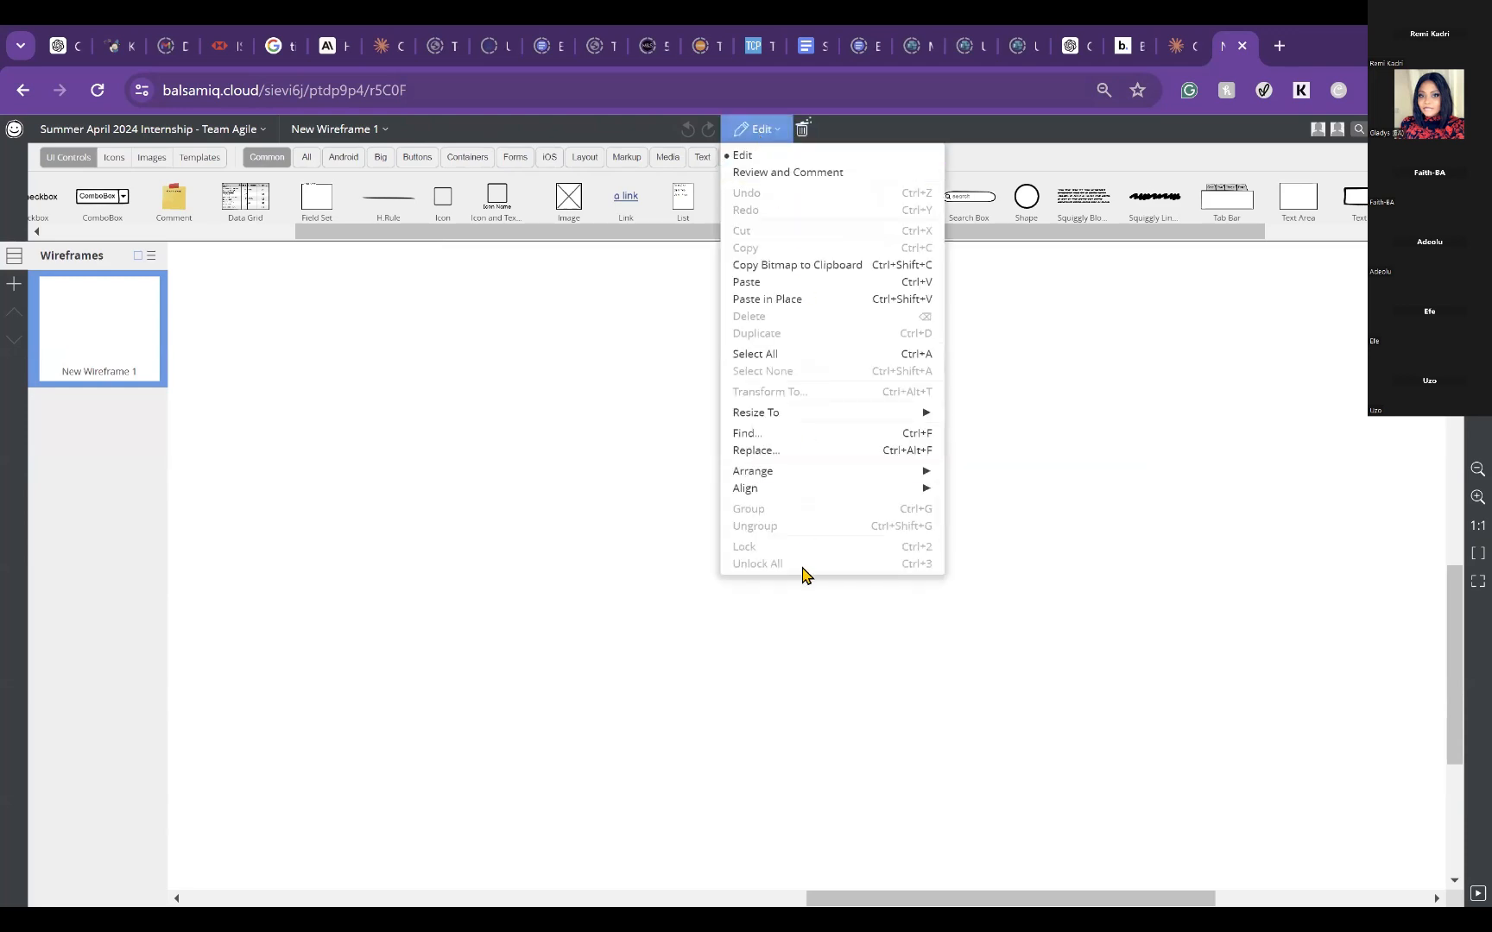
{"action": "left_click", "coordinate": [803, 285]}
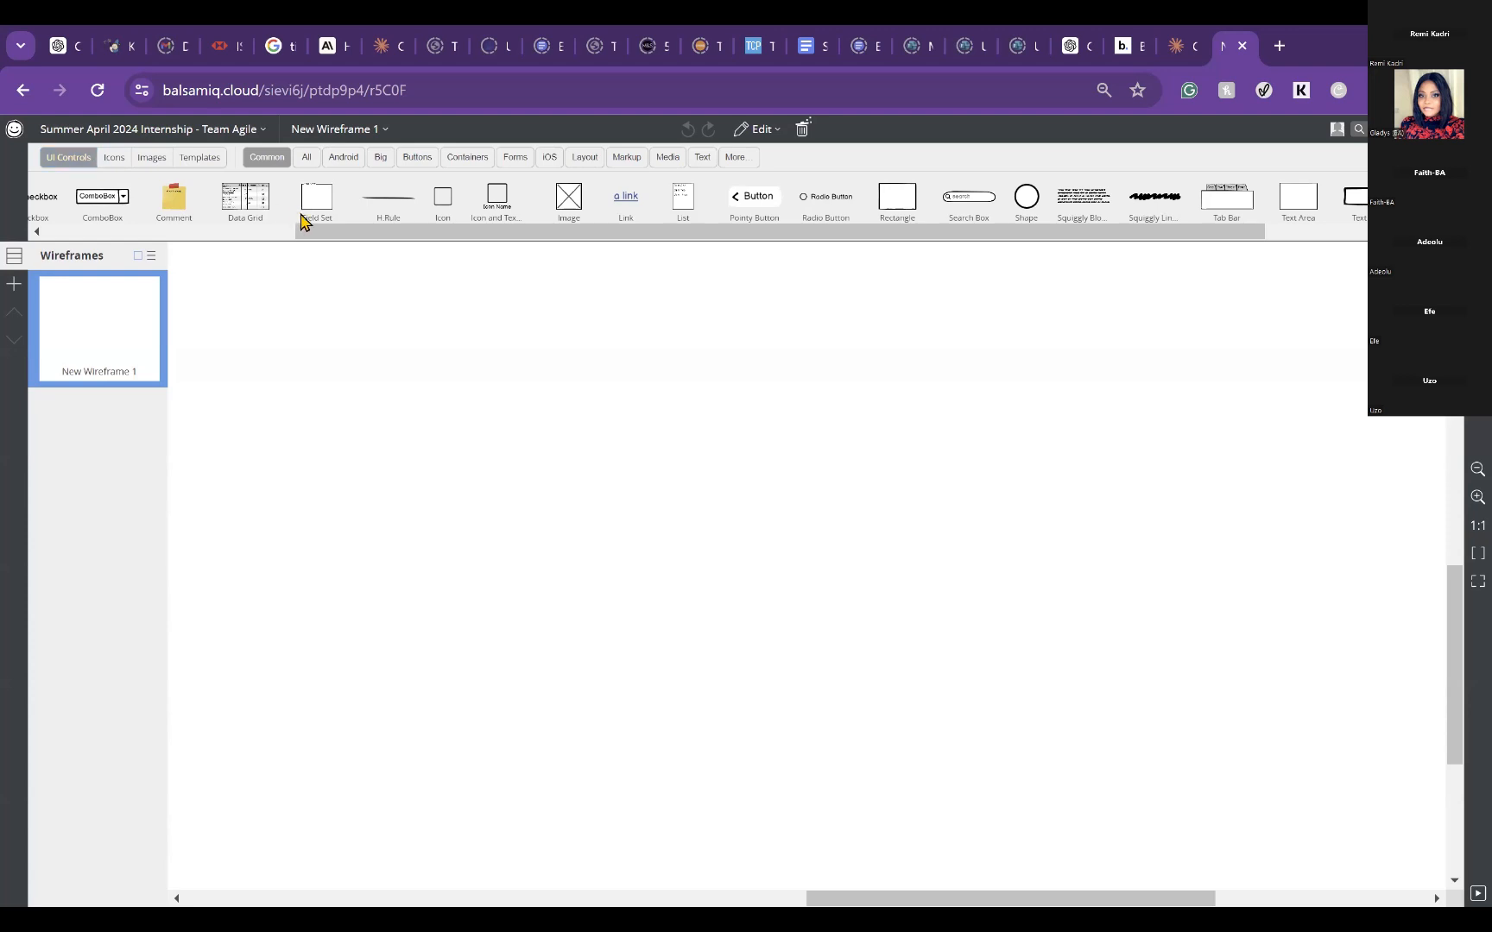
{"action": "left_click_drag", "start_coordinate": [323, 232], "coordinate": [500, 272]}
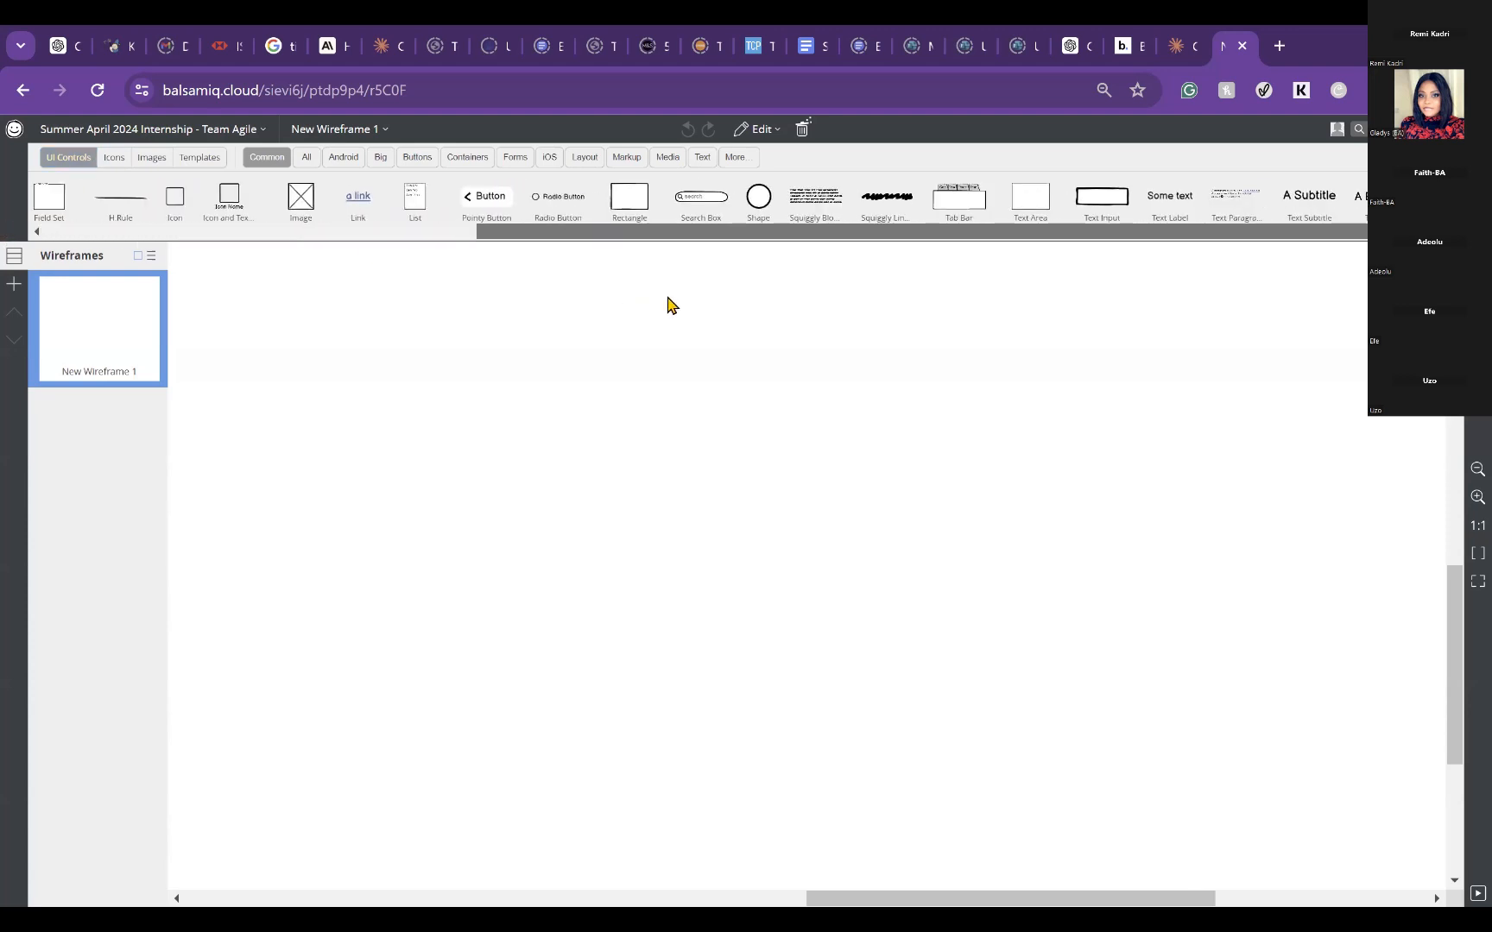
{"action": "left_click", "coordinate": [117, 164]}
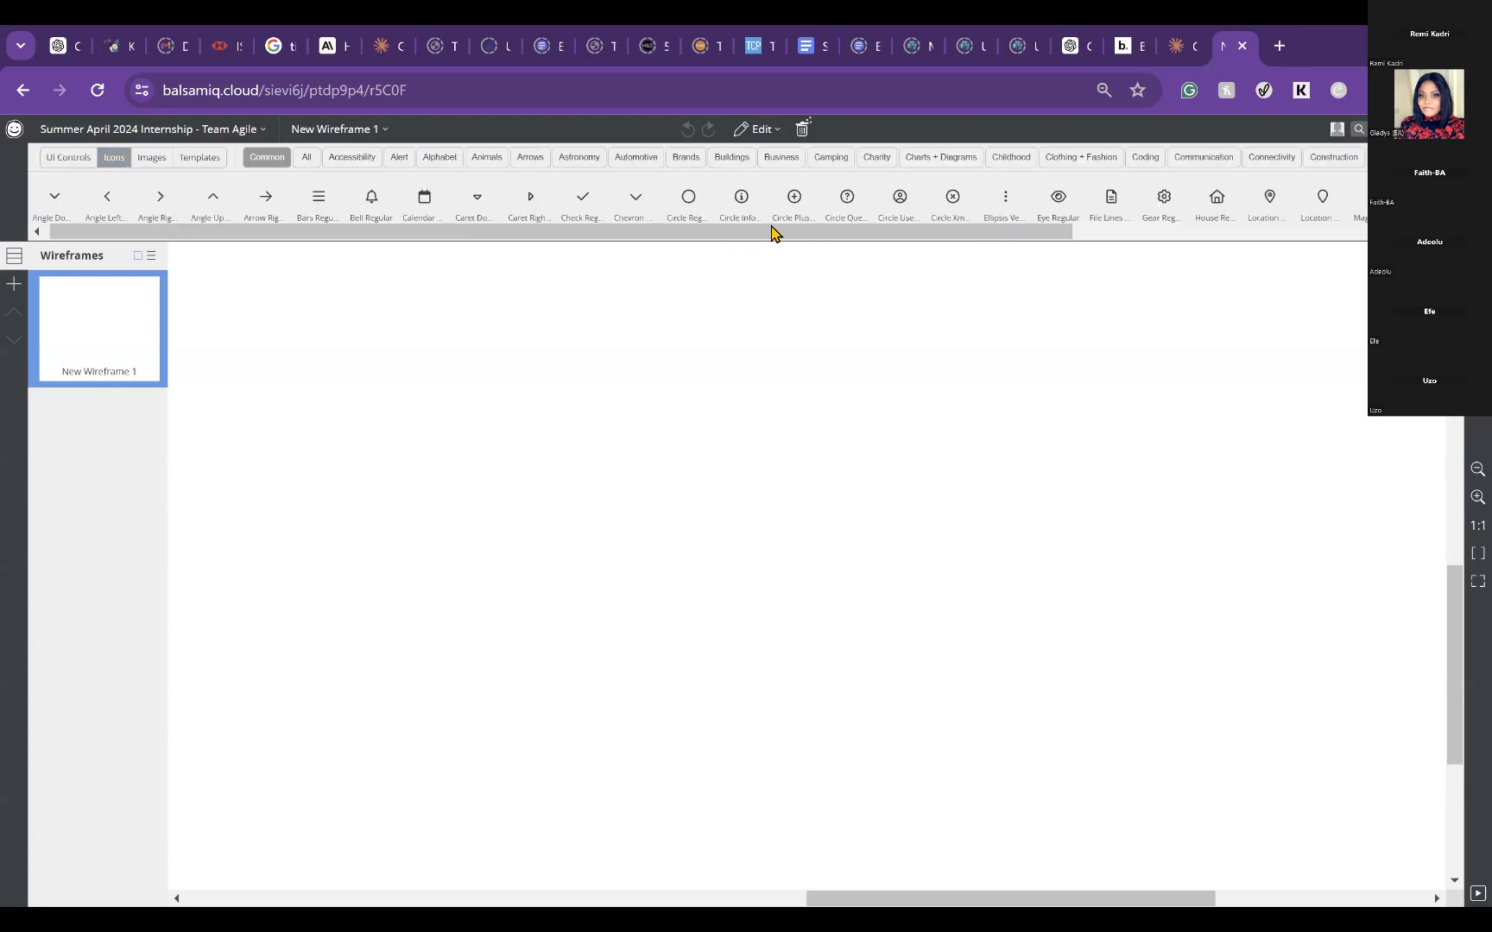
{"action": "left_click_drag", "start_coordinate": [771, 229], "coordinate": [615, 114]}
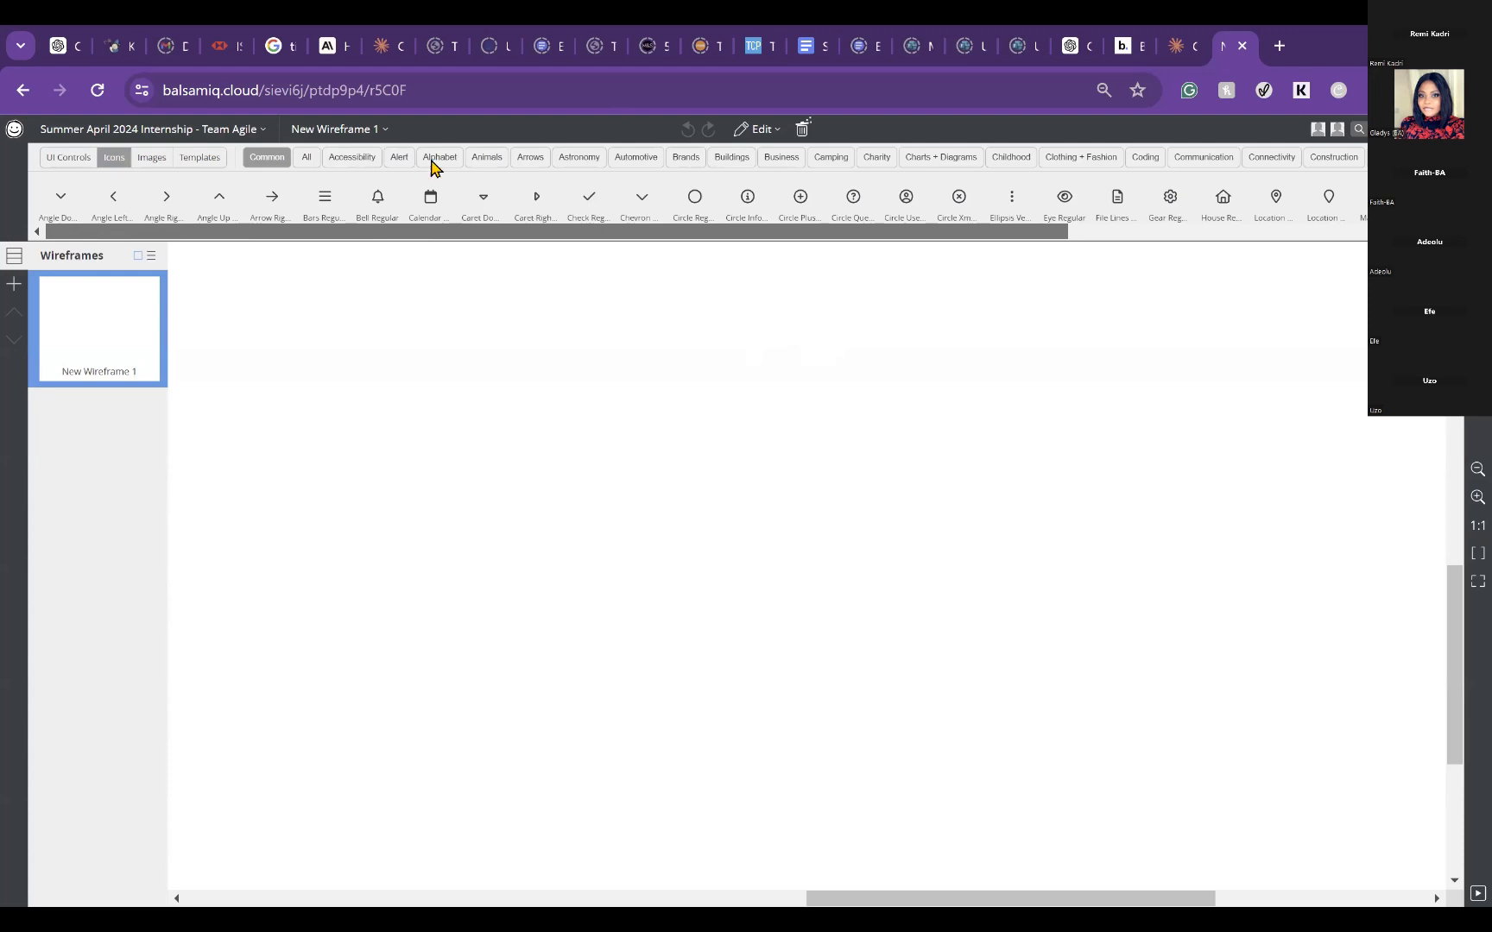
{"action": "left_click", "coordinate": [151, 159]}
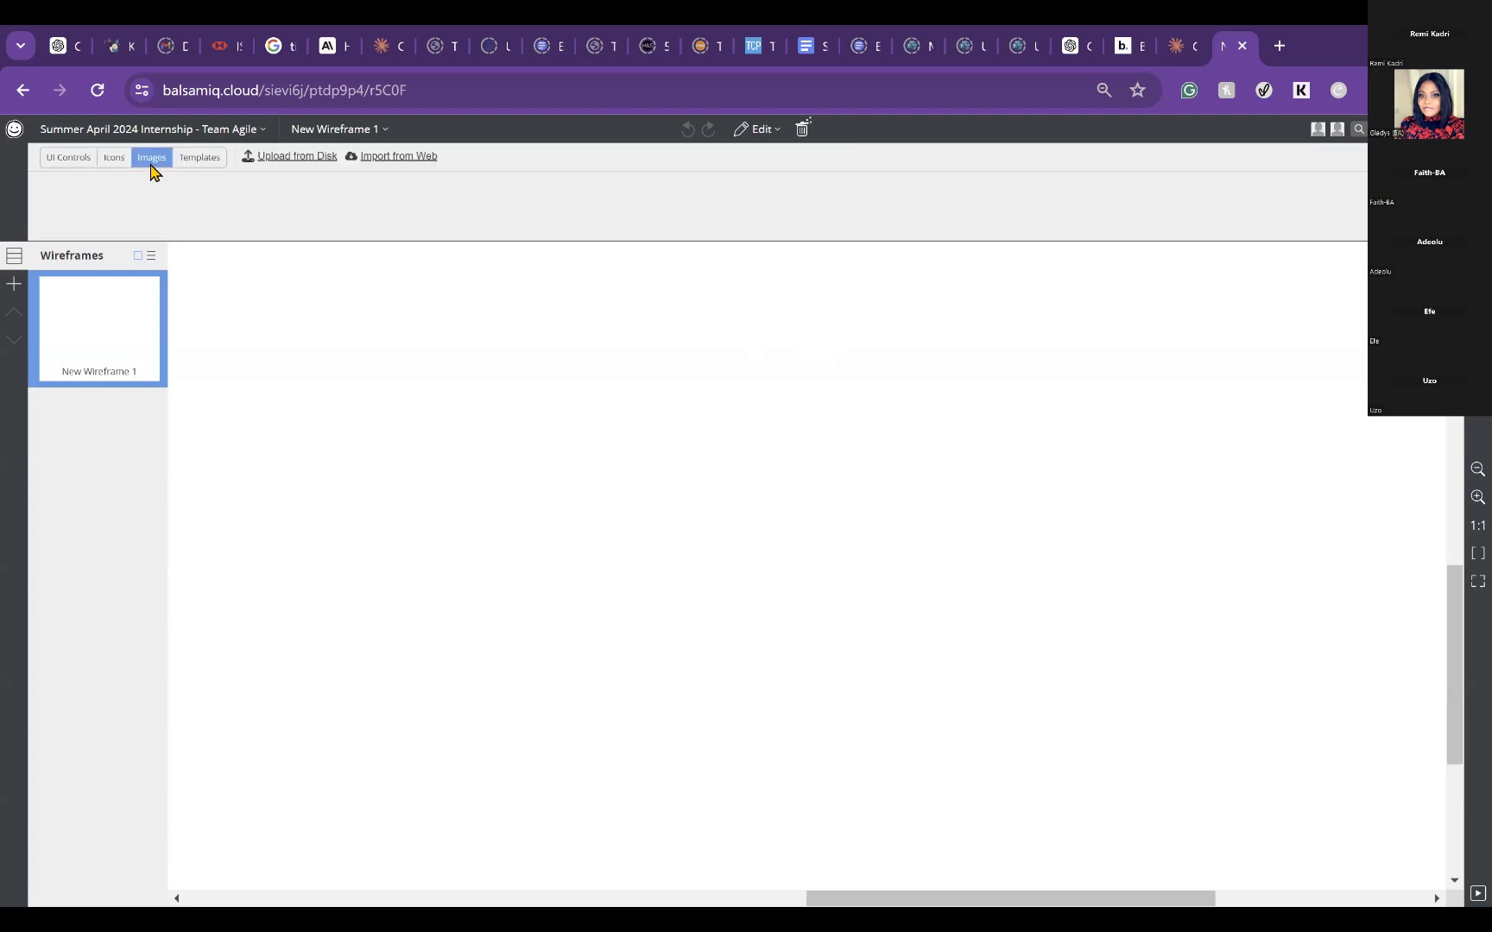
{"action": "left_click", "coordinate": [200, 165]}
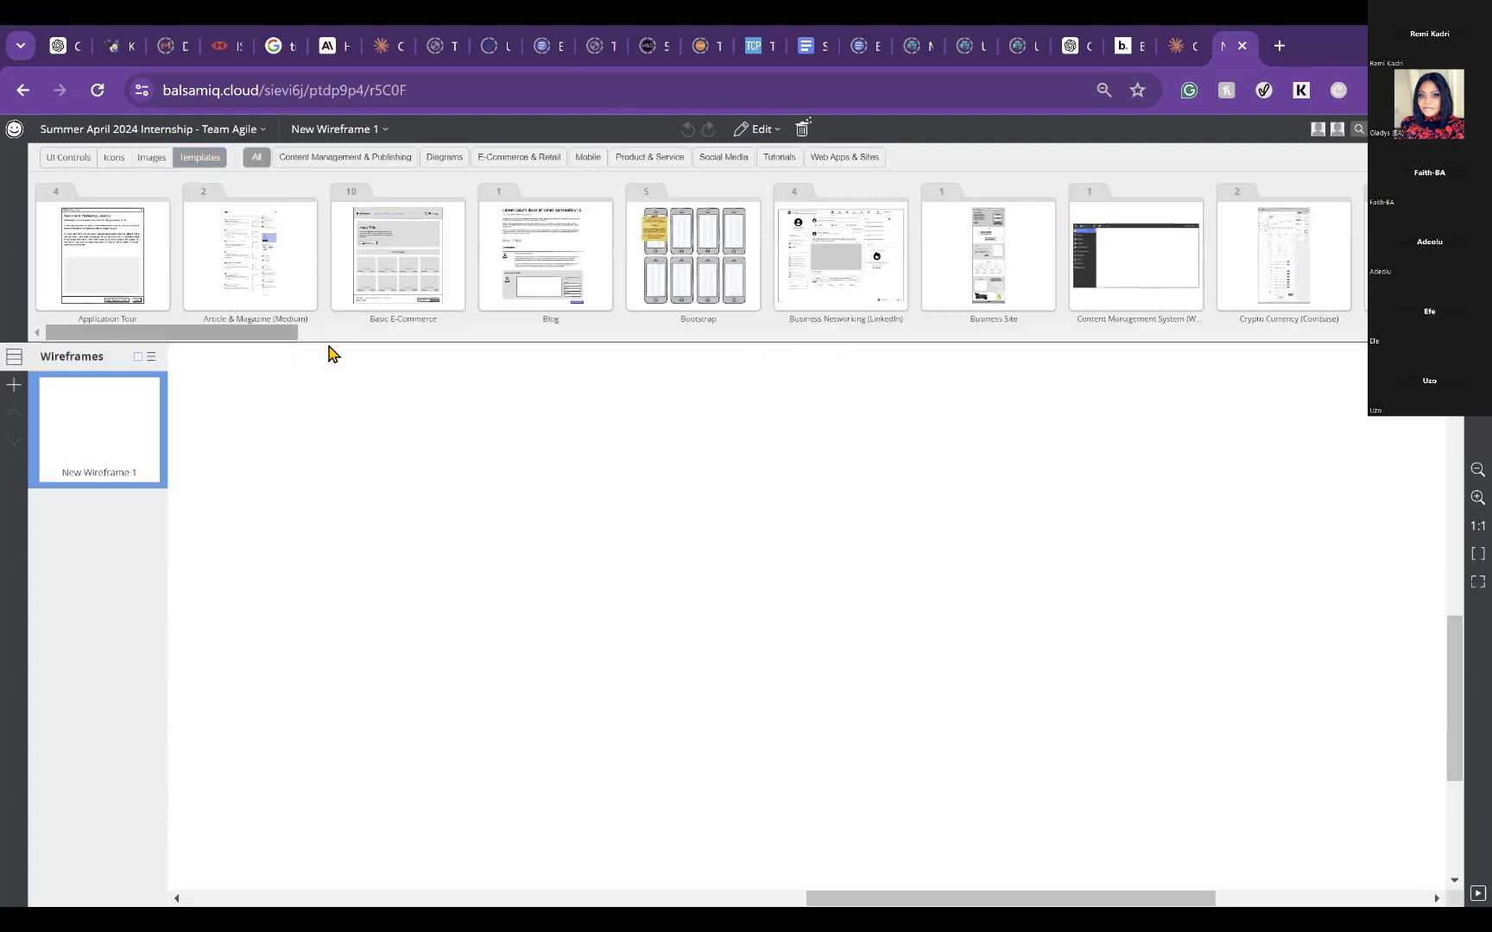
{"action": "left_click_drag", "start_coordinate": [325, 343], "coordinate": [125, 220]}
{"action": "left_click_drag", "start_coordinate": [268, 341], "coordinate": [1184, 369]}
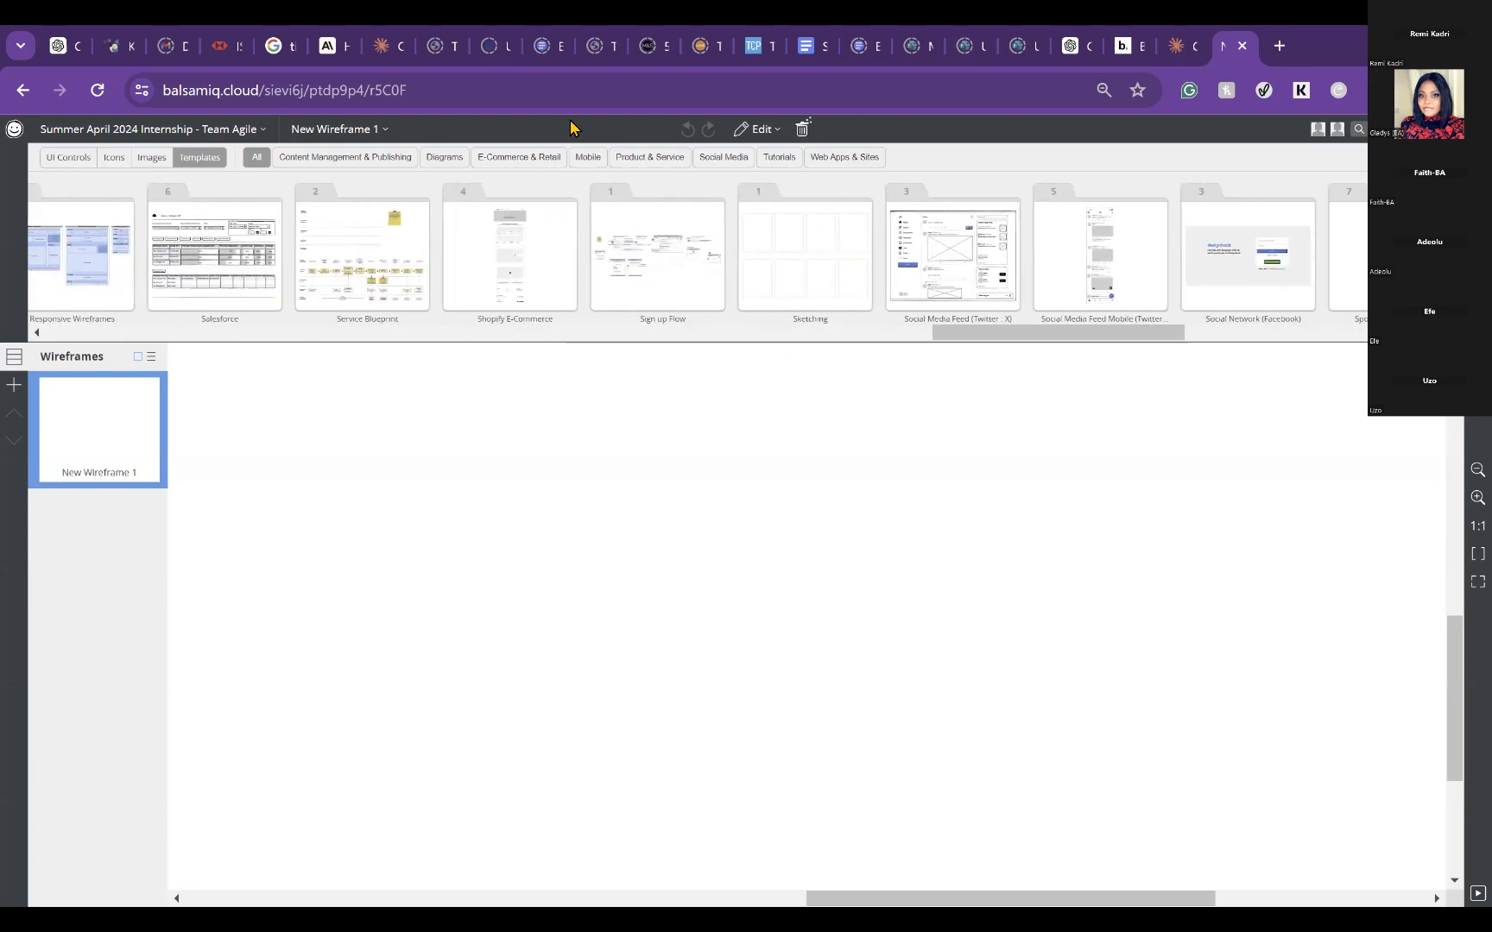
Step: Browse the template categories from Content Management & Publishing through Diagrams, E-Commerce, Mobile, Product & Service and Social Media to Web Apps & Sites
{"action": "left_click", "coordinate": [313, 166]}
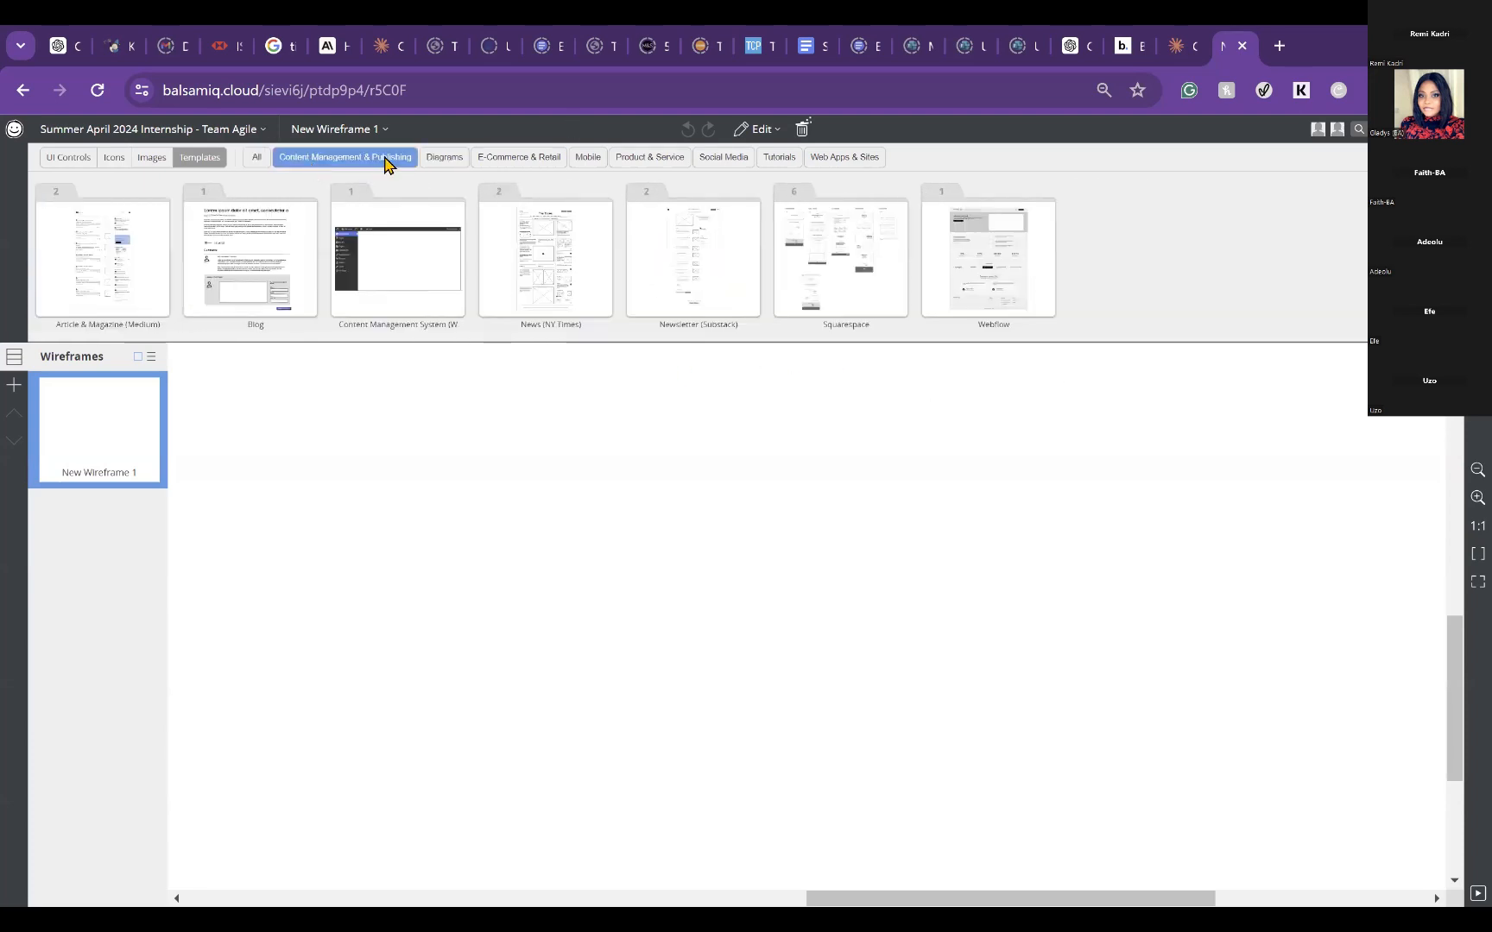
{"action": "left_click", "coordinate": [444, 162]}
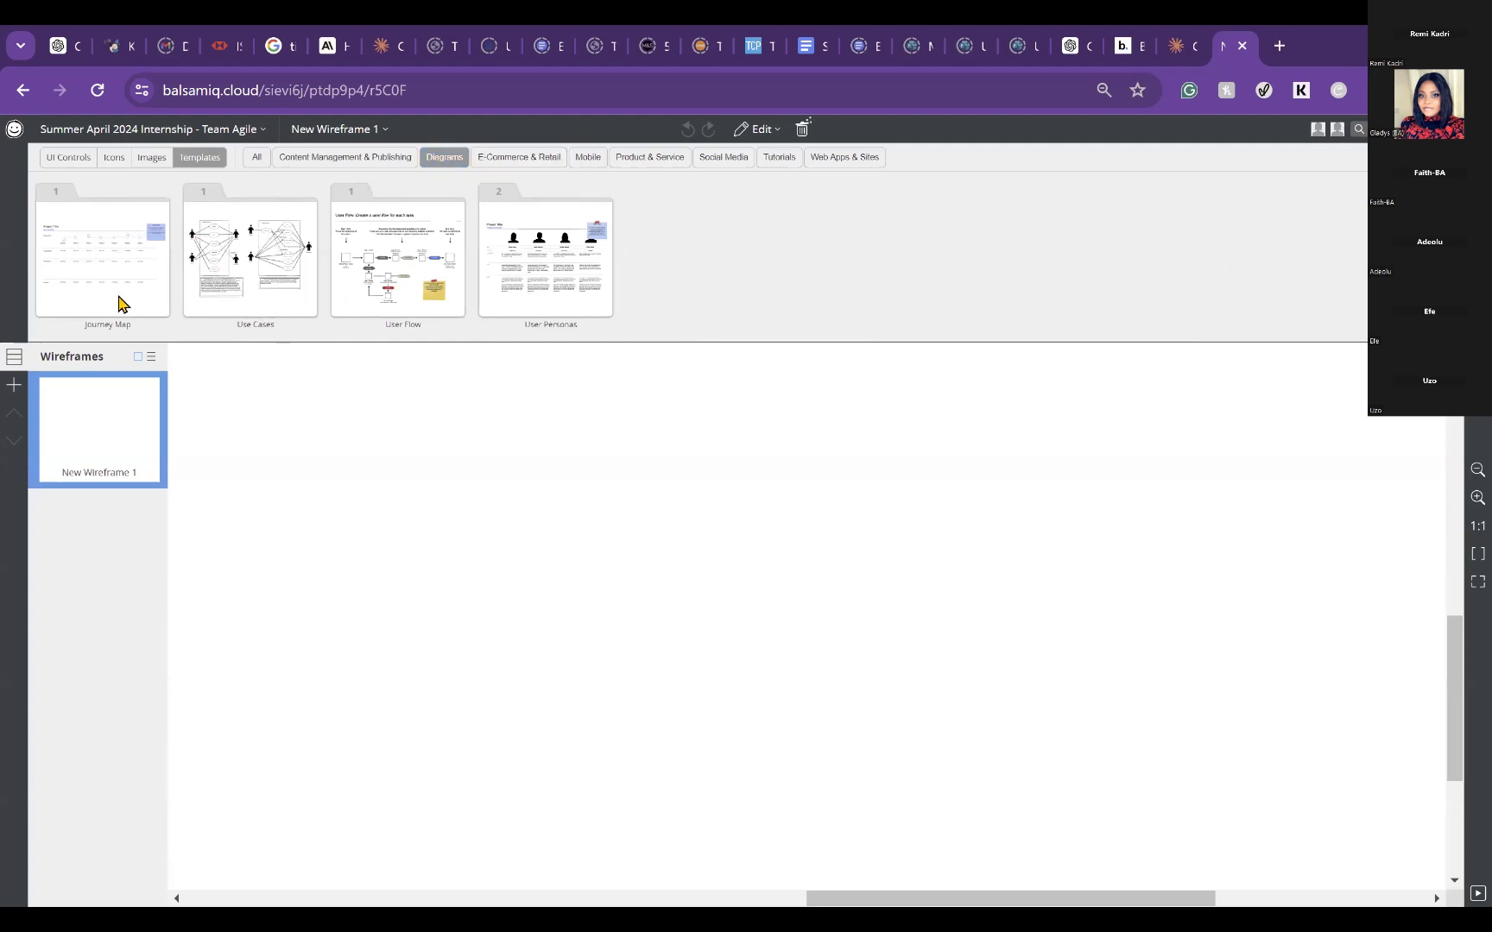
{"action": "left_click", "coordinate": [529, 163]}
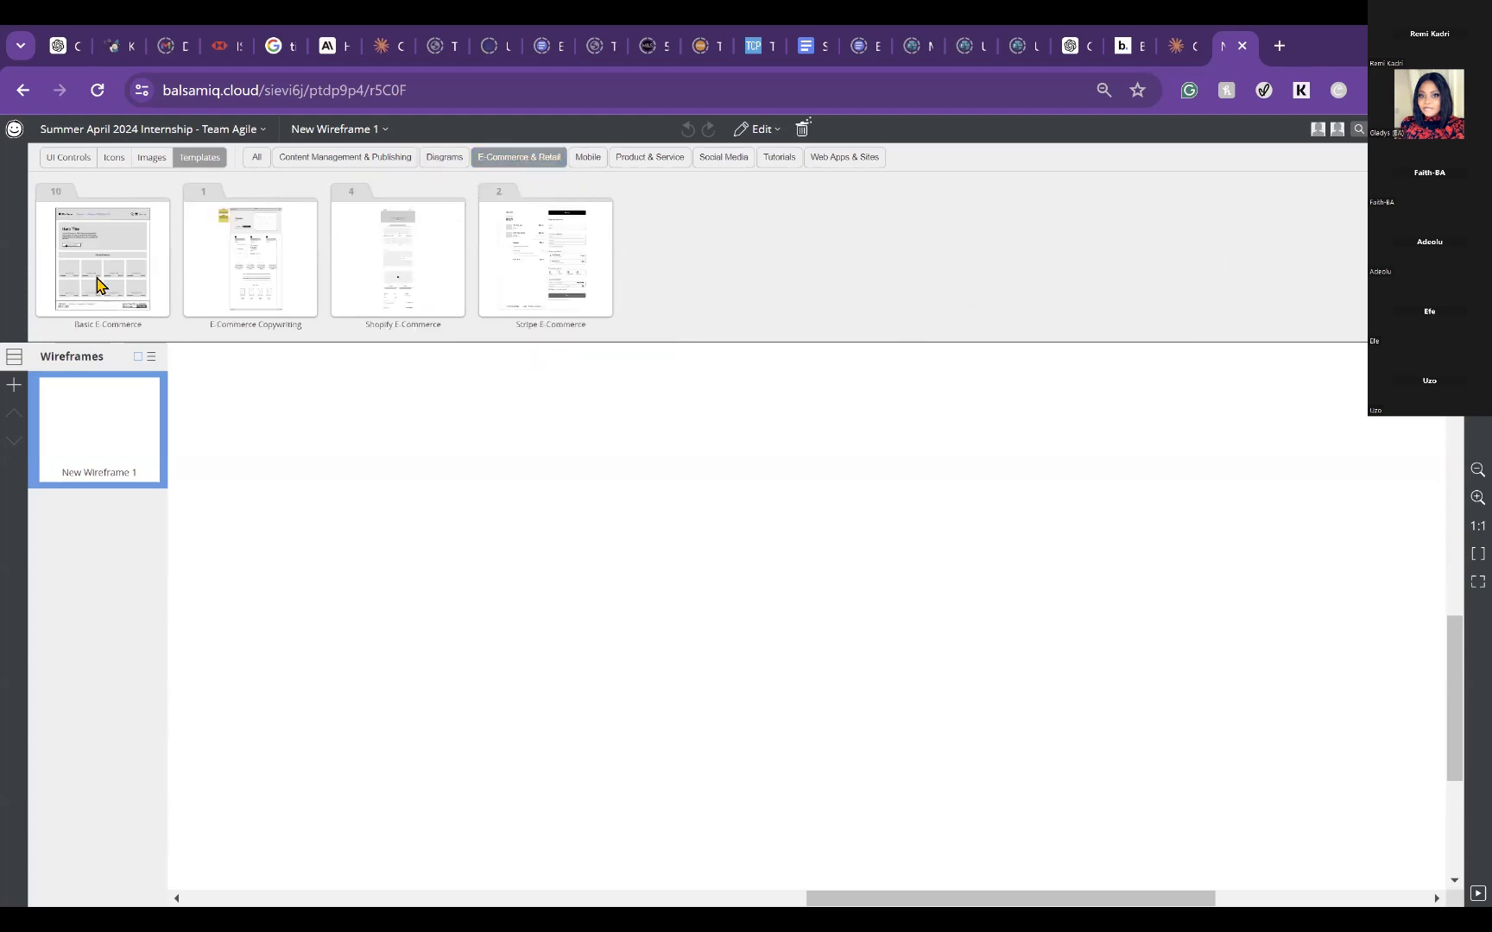
{"action": "left_click", "coordinate": [599, 164]}
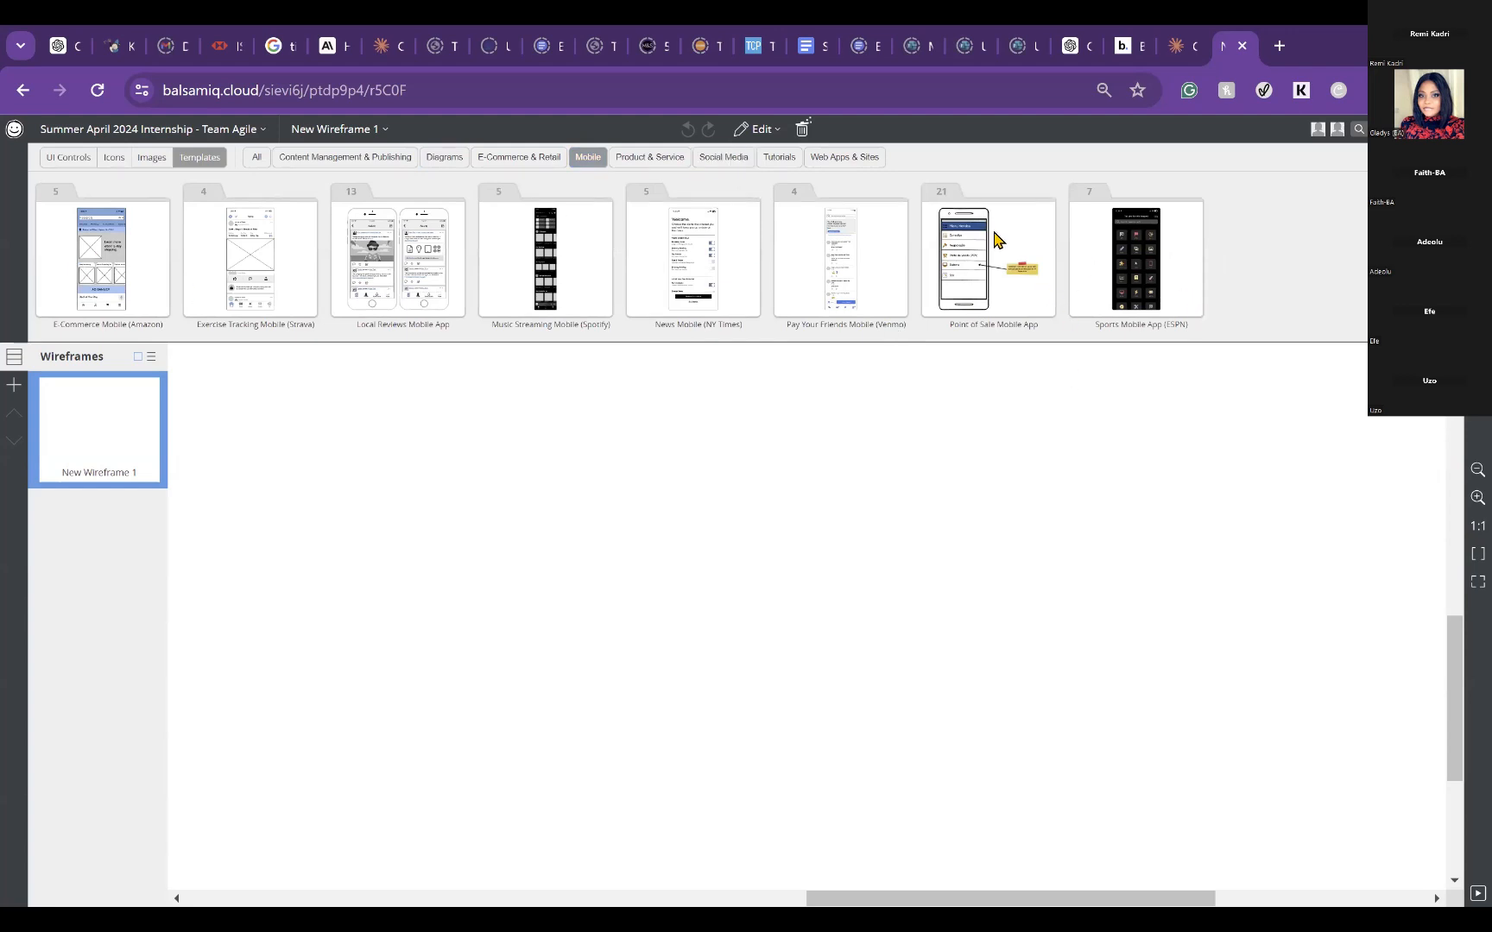
{"action": "left_click", "coordinate": [669, 158]}
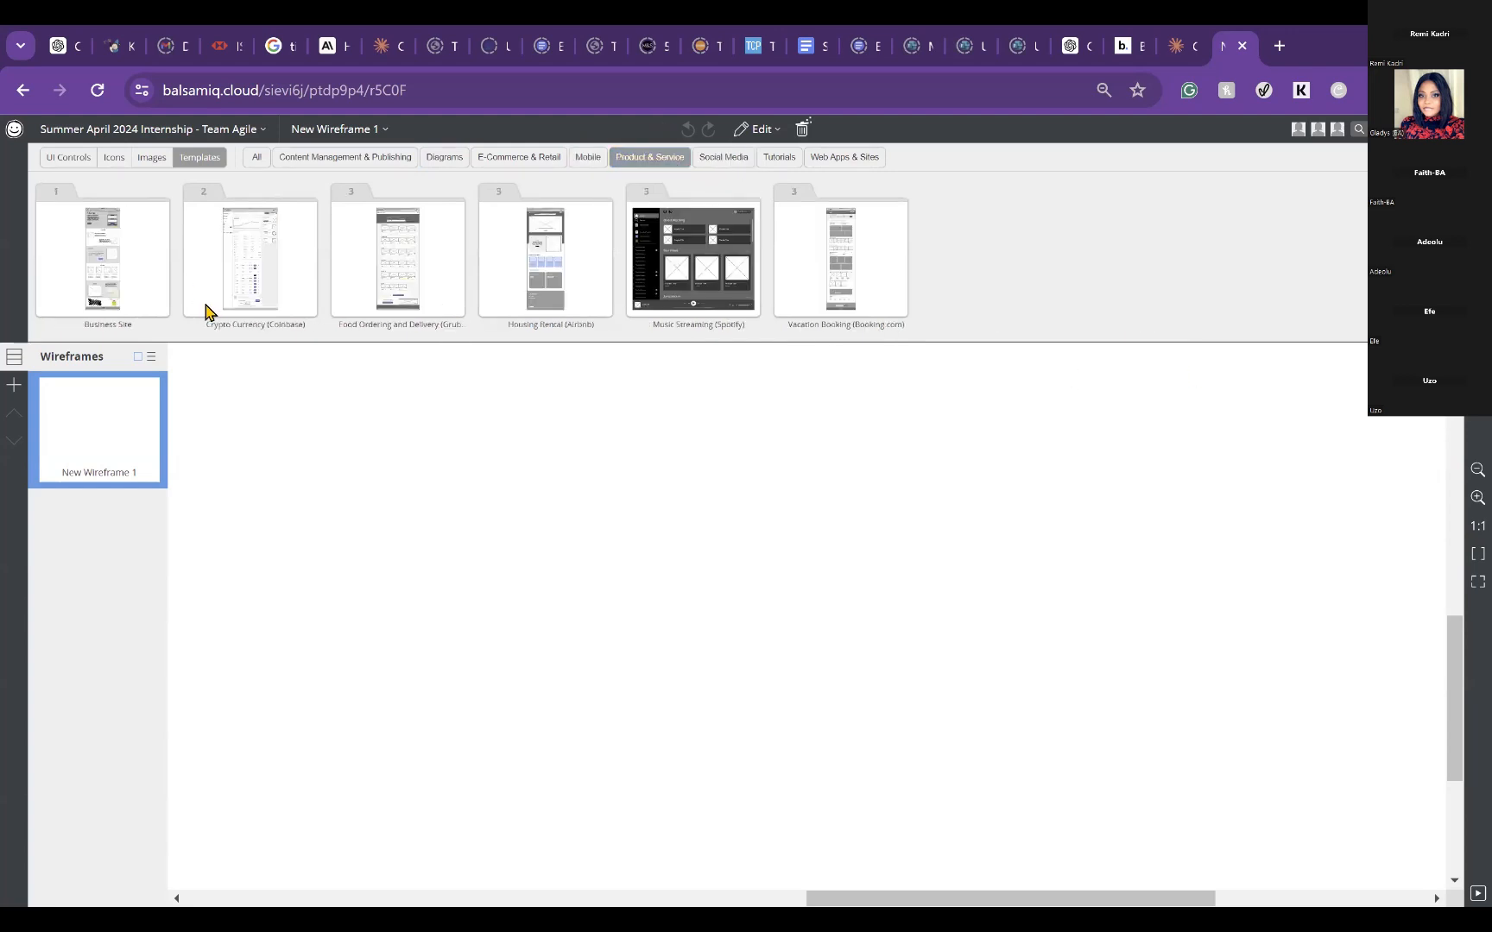
{"action": "left_click", "coordinate": [748, 166]}
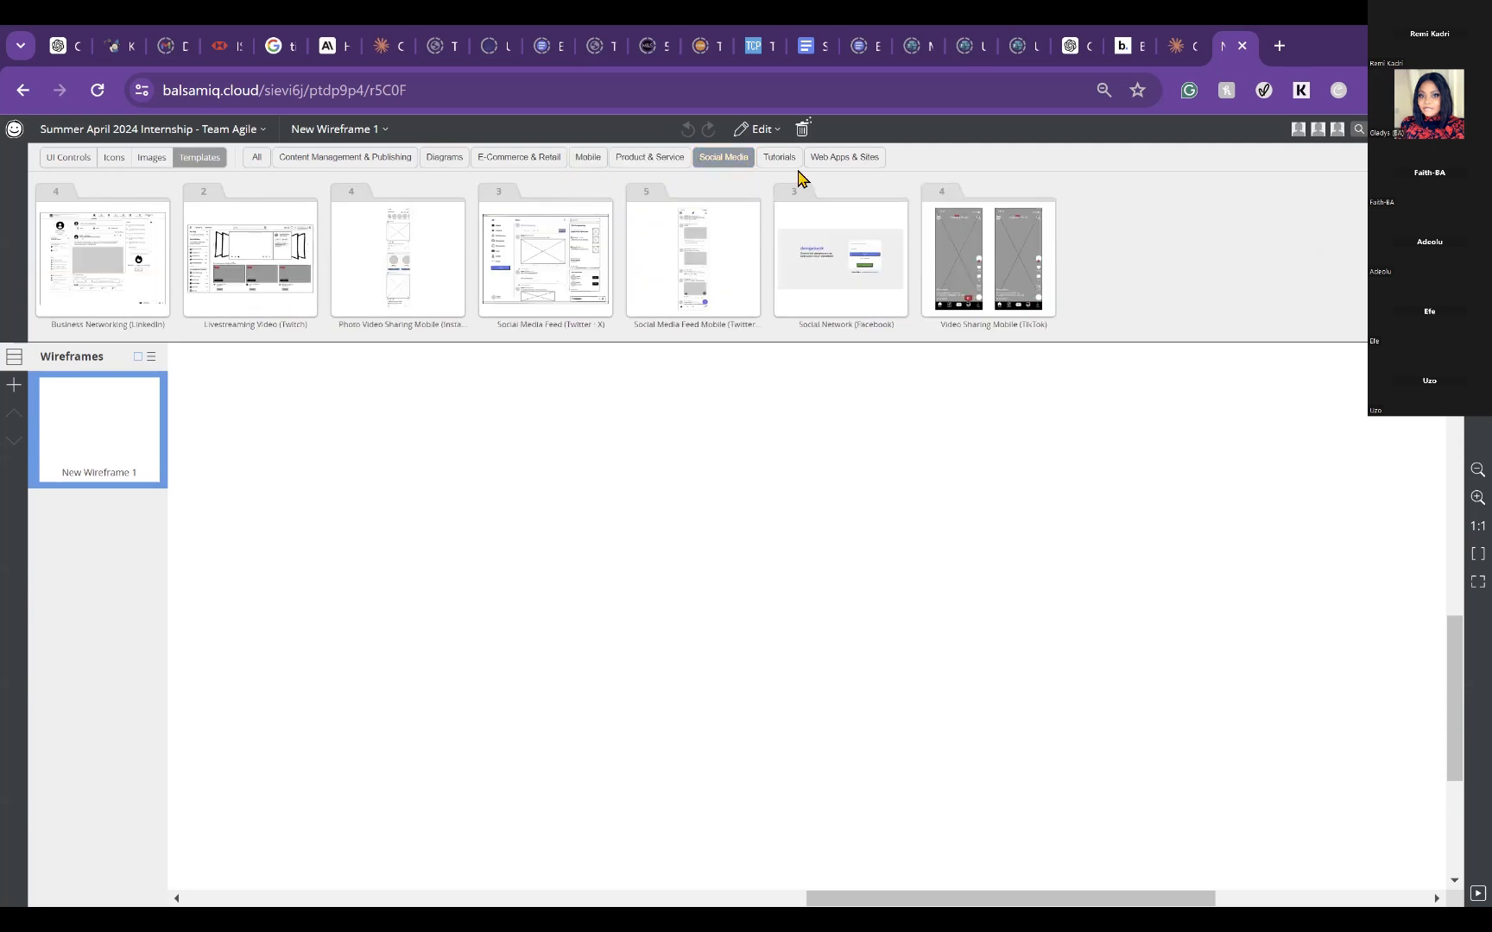
{"action": "left_click", "coordinate": [787, 161]}
{"action": "left_click", "coordinate": [840, 164]}
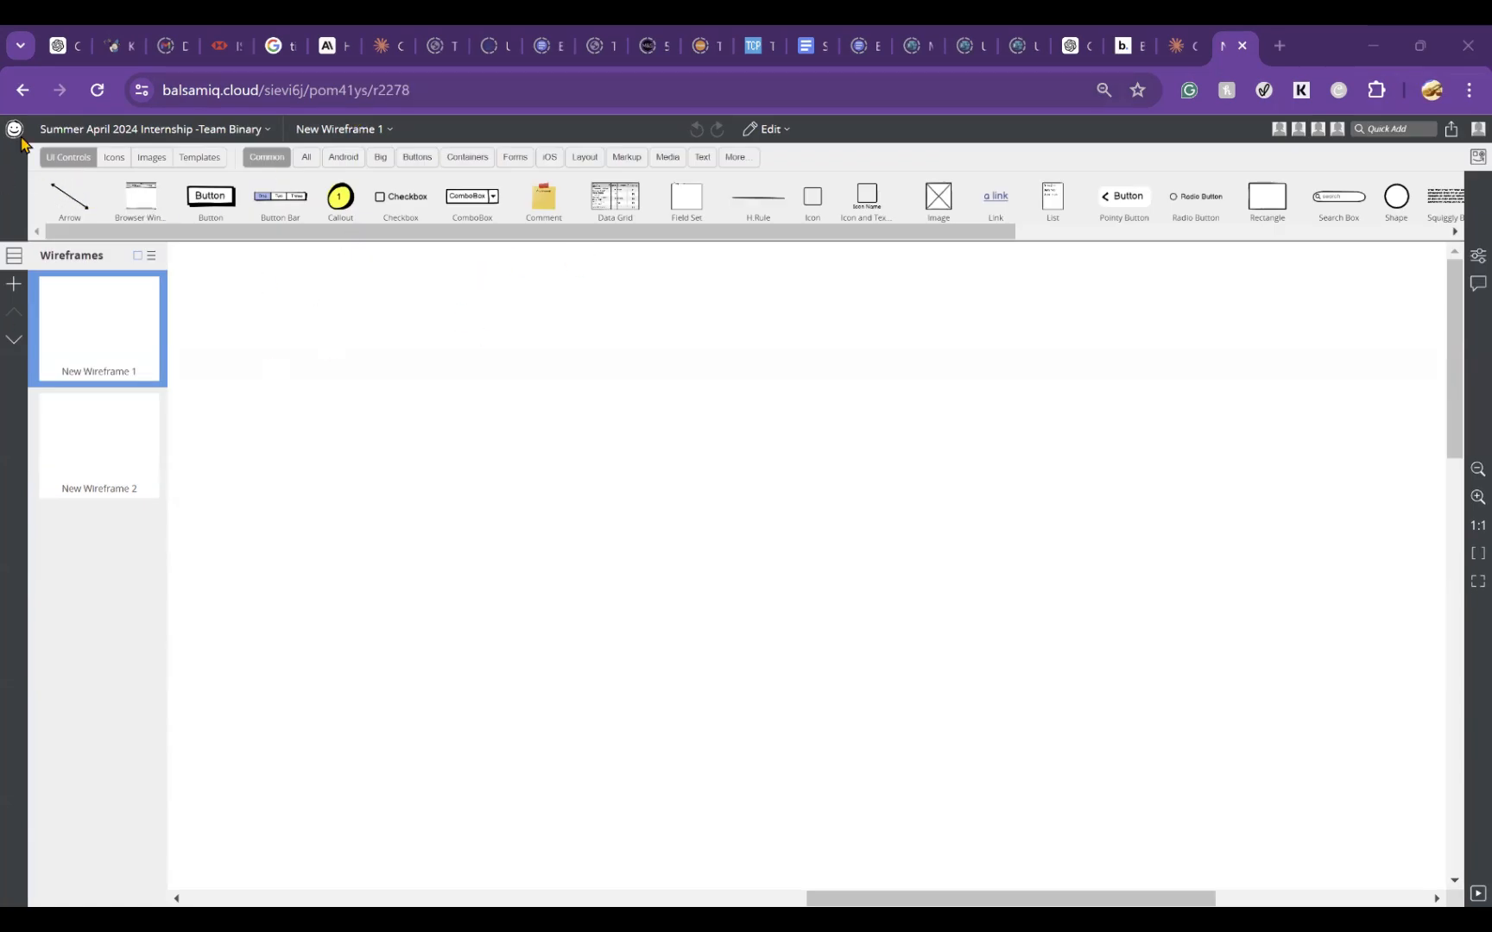
Step: Review the Team Binary project's editing commands and its UI control, icon, image and template libraries
{"action": "left_click", "coordinate": [128, 129]}
{"action": "left_click", "coordinate": [341, 130]}
{"action": "left_click", "coordinate": [343, 131]}
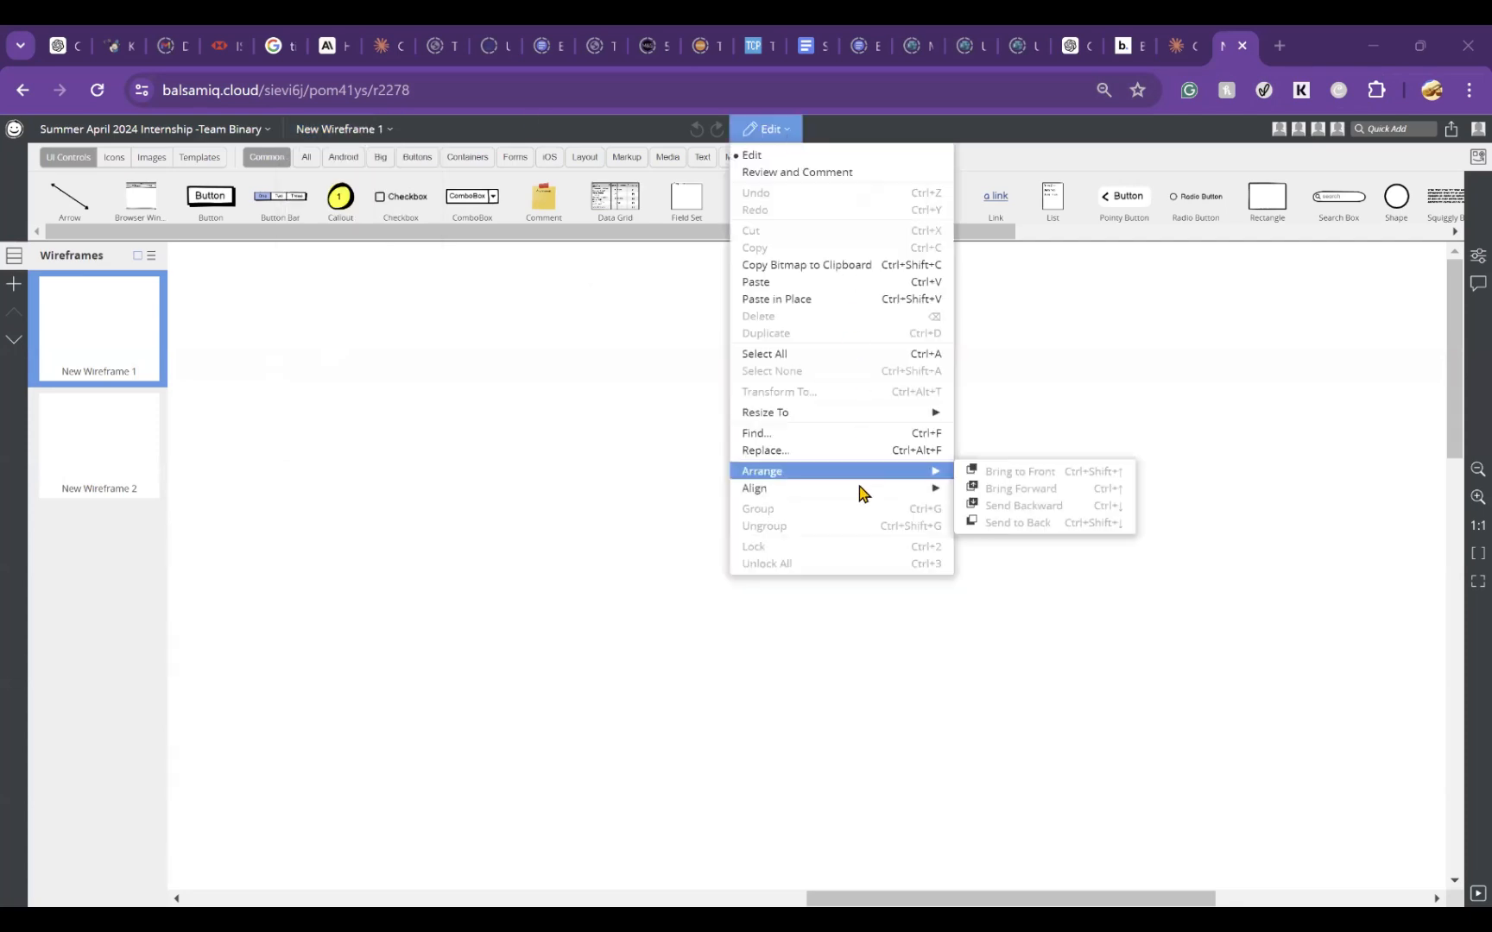
{"action": "mouse_move", "coordinate": [858, 489]}
{"action": "left_click", "coordinate": [1201, 304]}
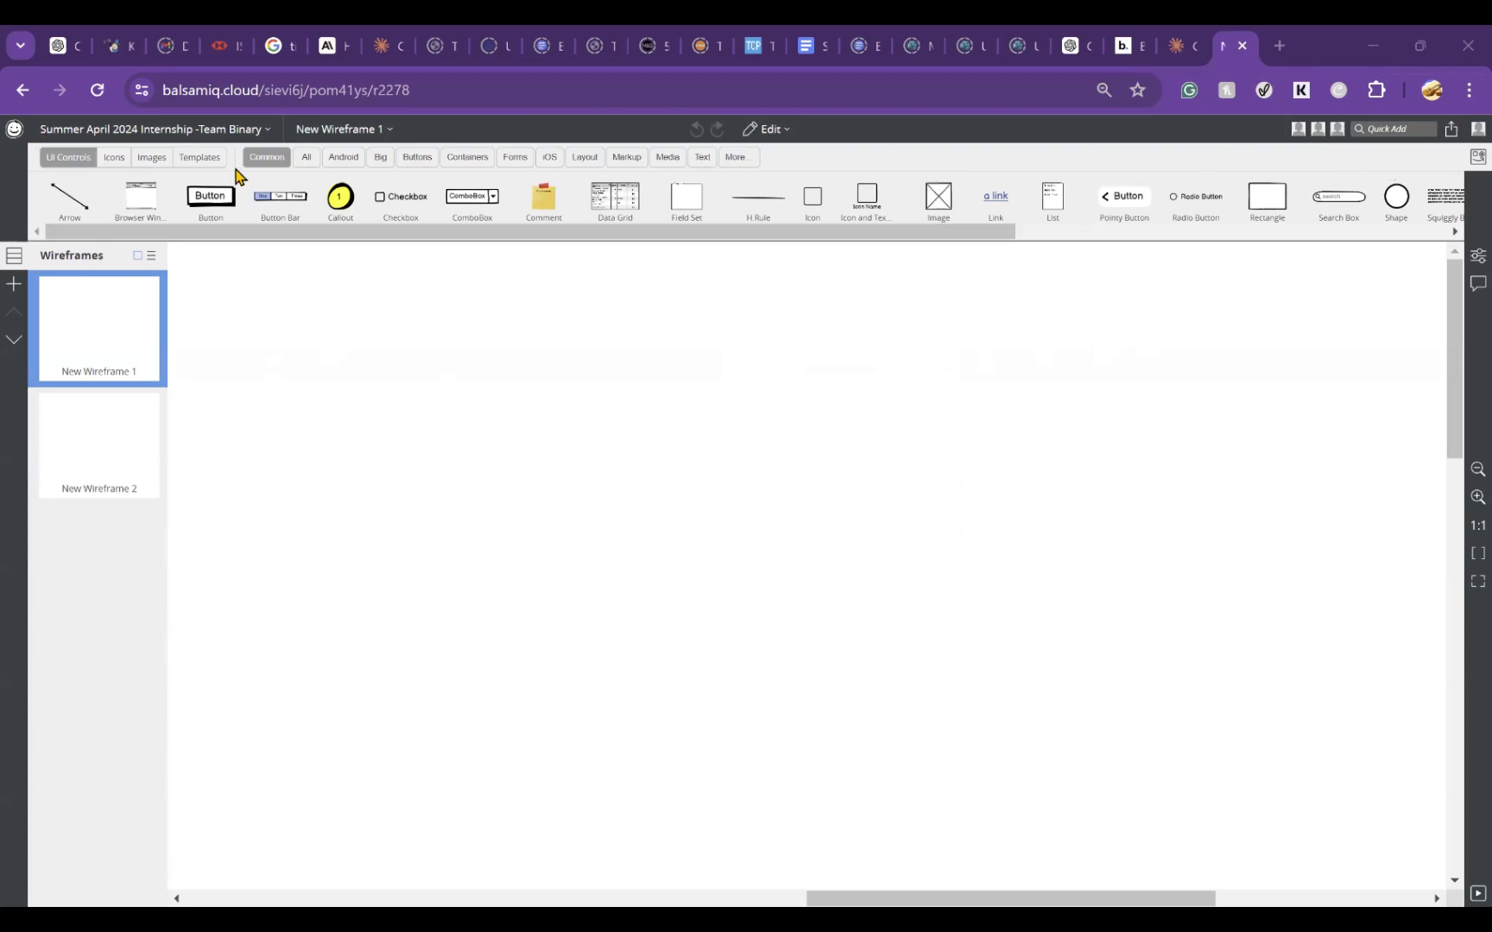
{"action": "left_click", "coordinate": [67, 156]}
{"action": "left_click", "coordinate": [112, 159]}
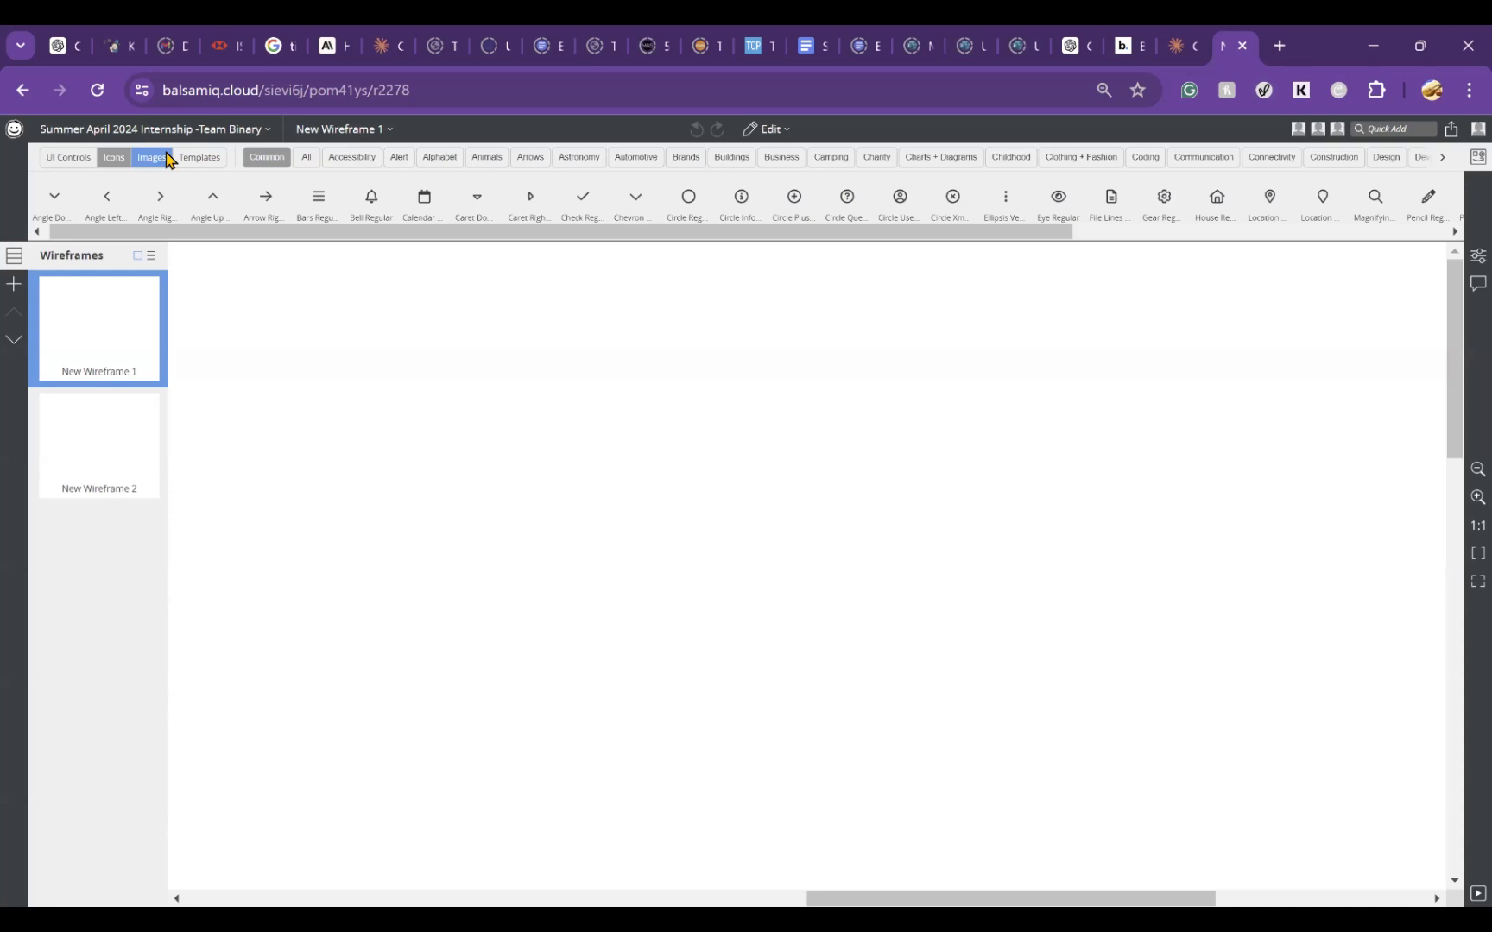
{"action": "left_click", "coordinate": [151, 158]}
{"action": "left_click", "coordinate": [206, 158]}
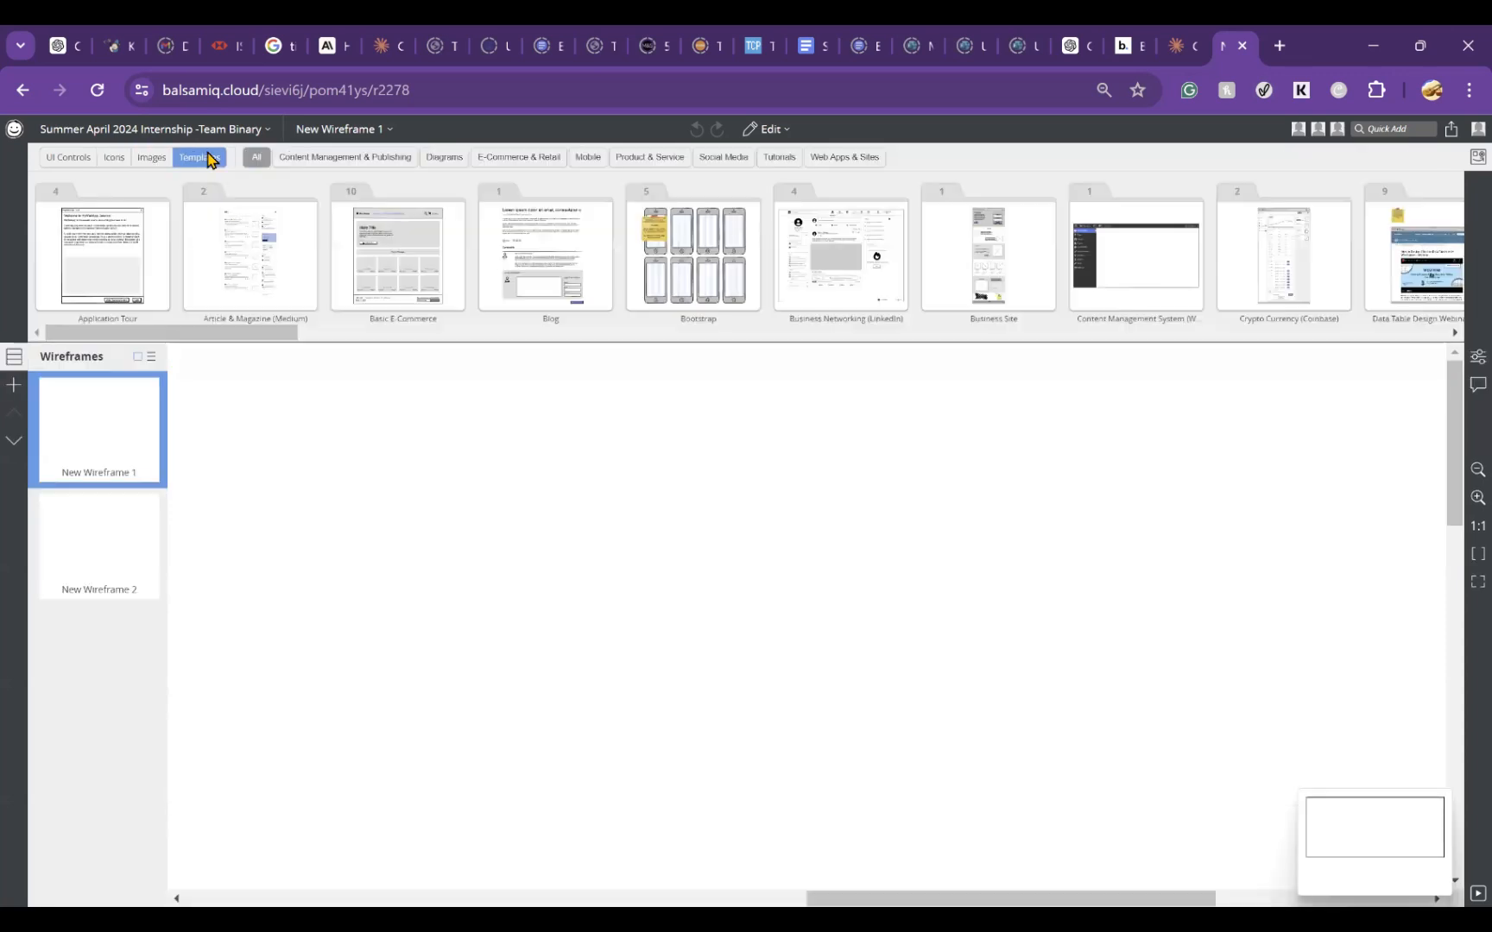
{"action": "left_click", "coordinate": [62, 160]}
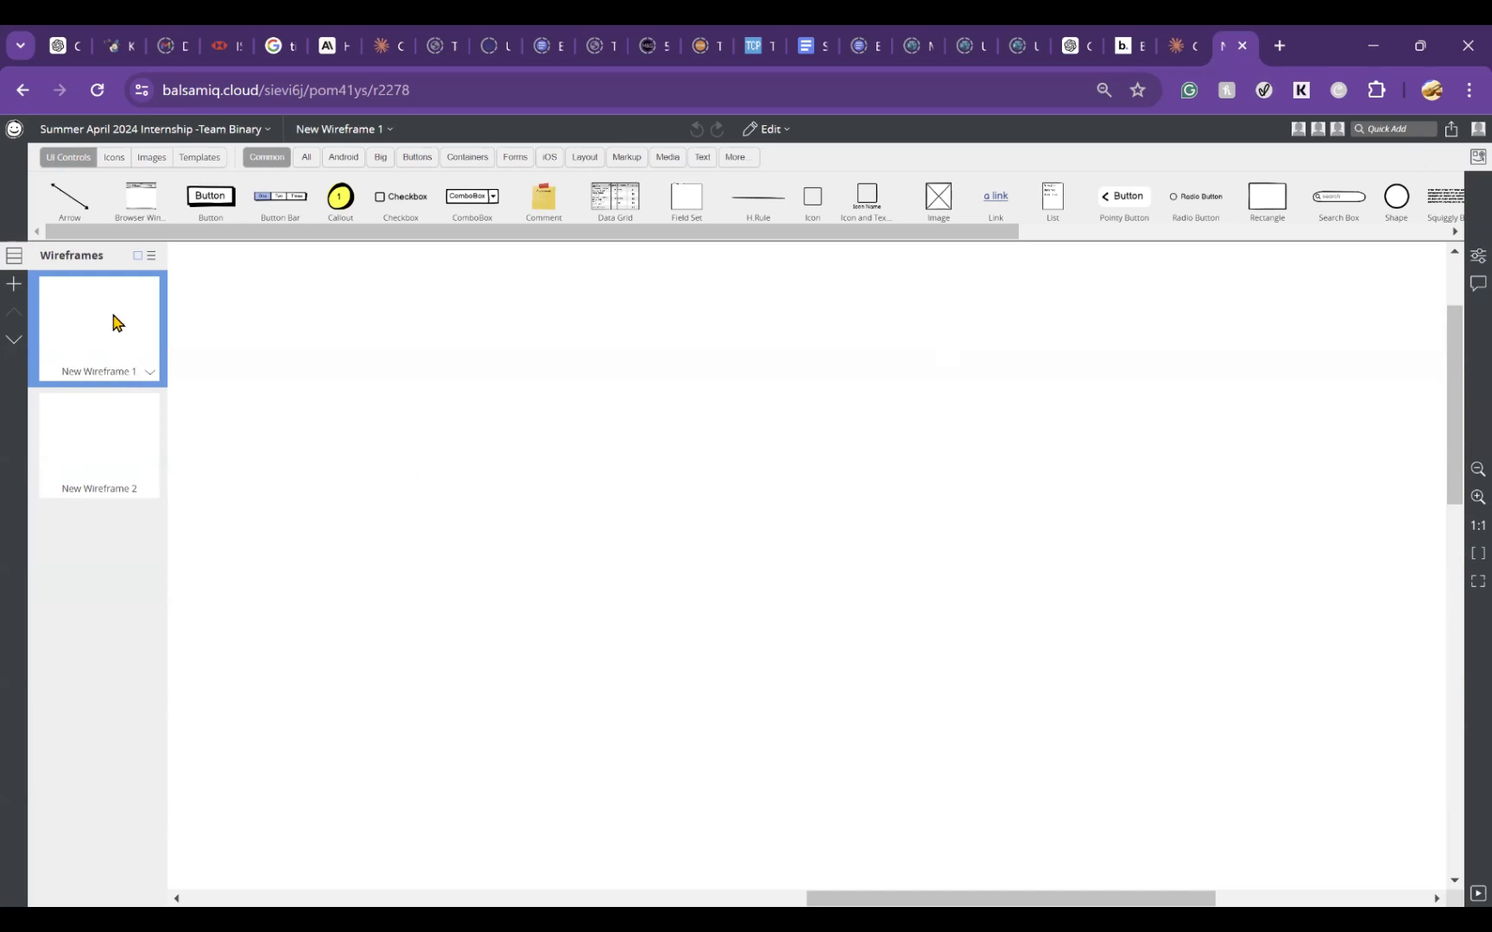
Step: Add a new wireframe to the Team Binary project after New Wireframe 1
{"action": "left_click", "coordinate": [12, 290]}
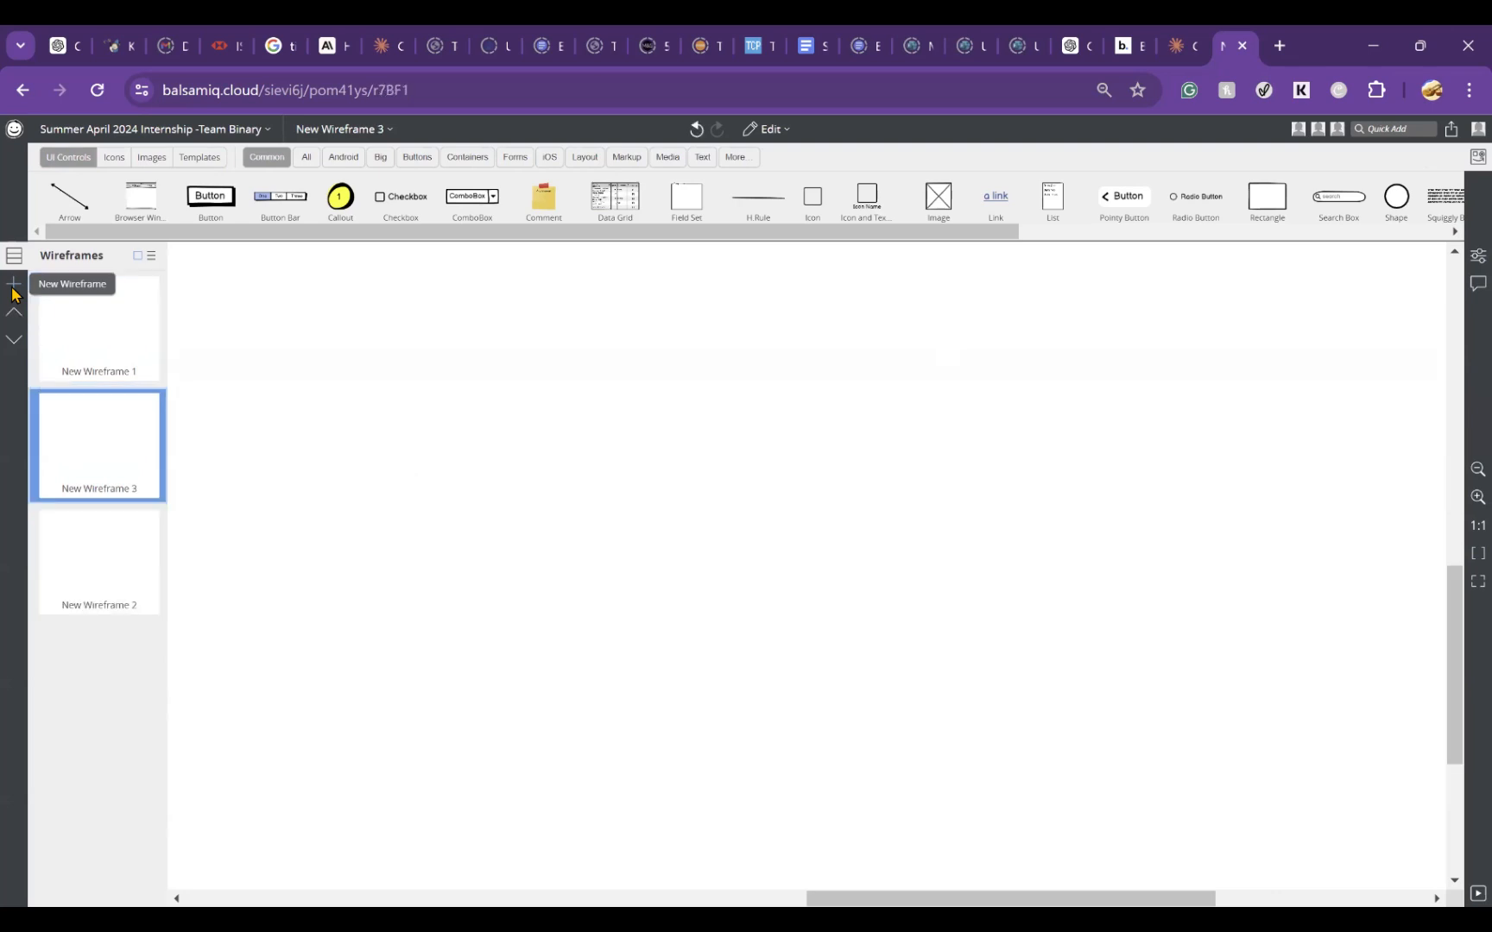
{"action": "right_click", "coordinate": [129, 424]}
{"action": "key", "text": "Escape"}
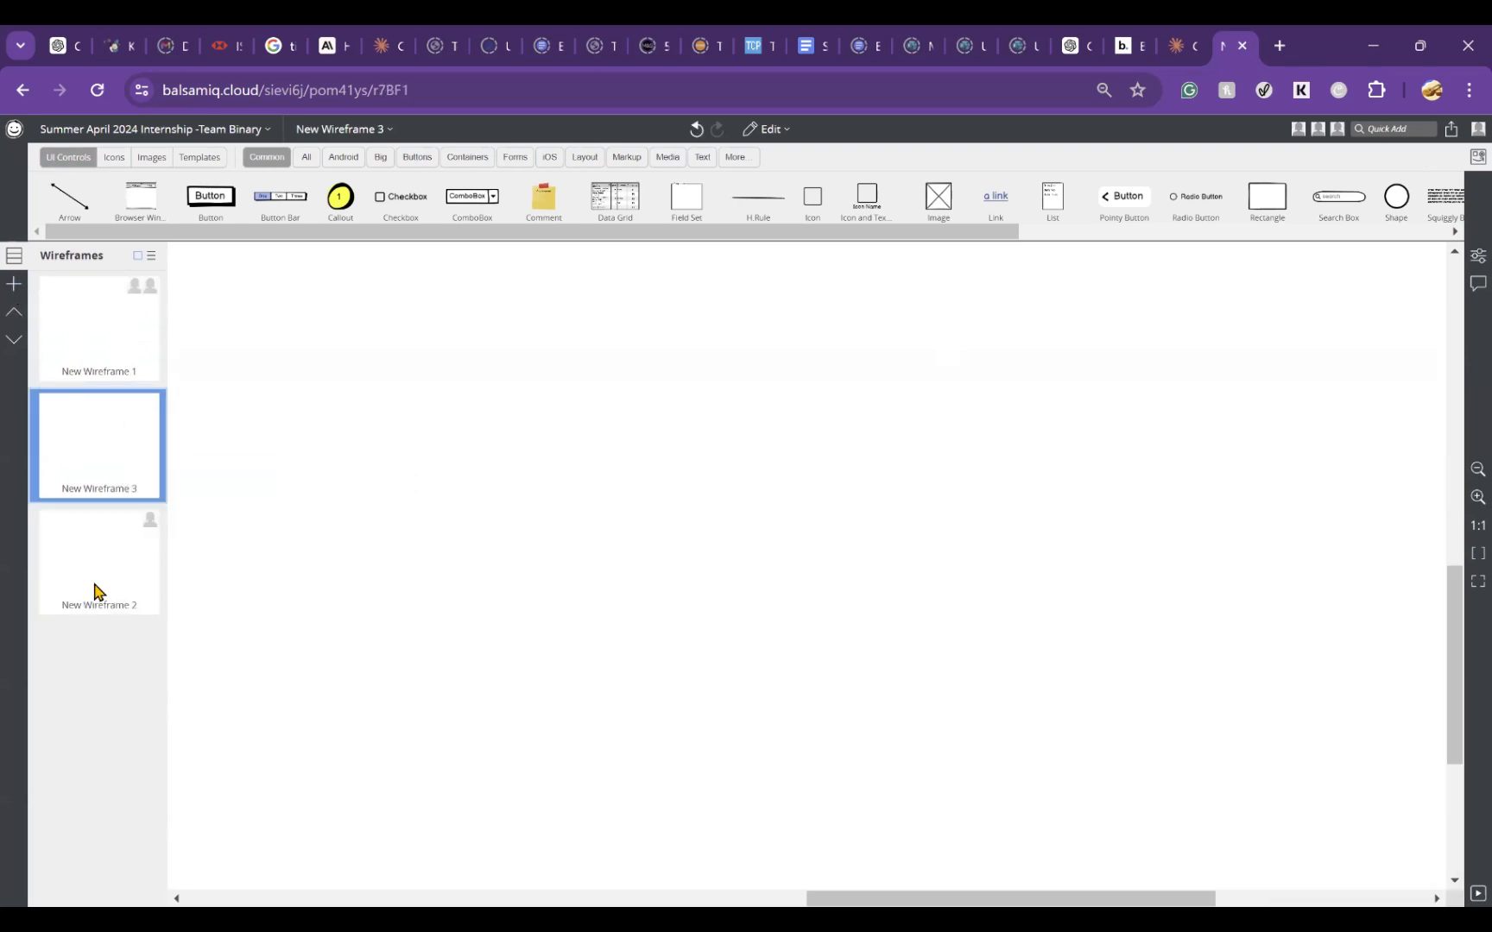
Step: Move New Wireframe 2 and New Wireframe 1 to the trash
{"action": "left_click", "coordinate": [95, 592]}
{"action": "right_click", "coordinate": [94, 587]}
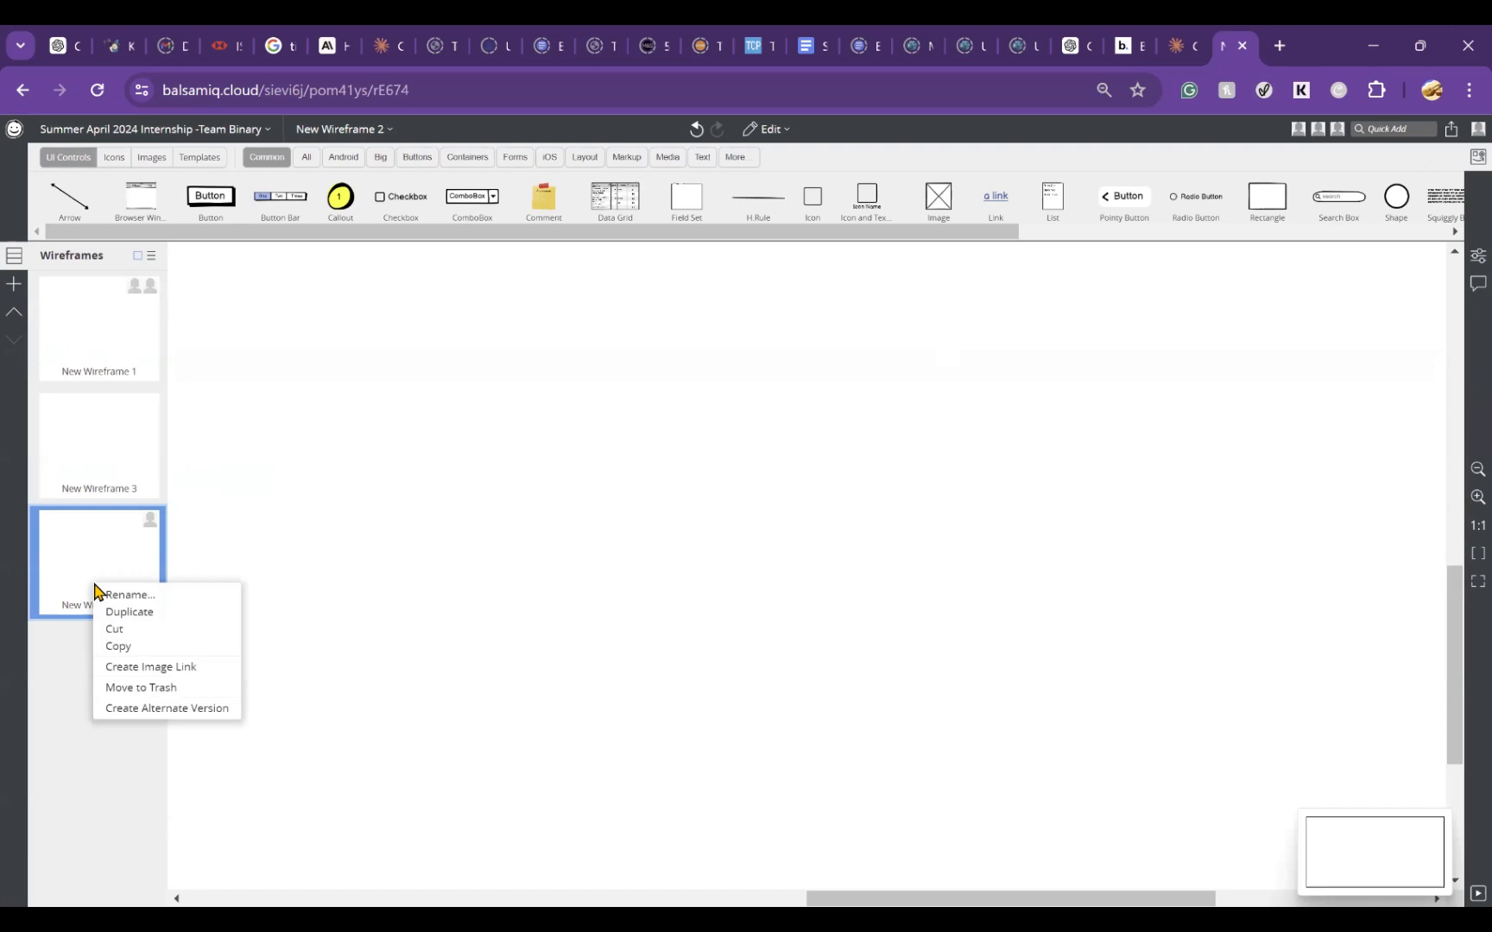
{"action": "left_click", "coordinate": [165, 688]}
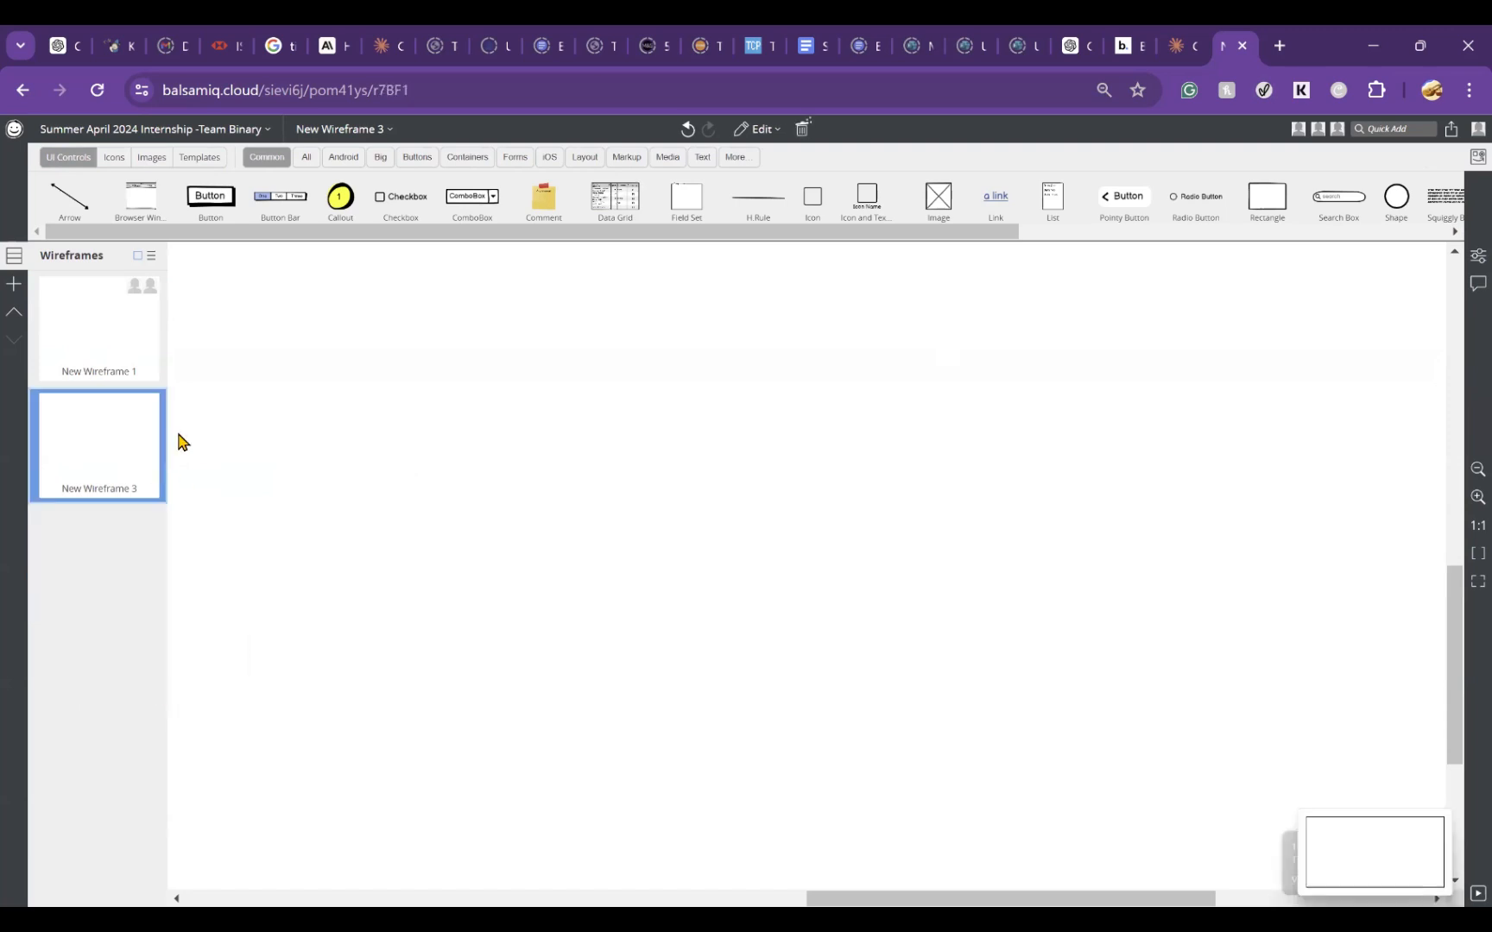
{"action": "right_click", "coordinate": [114, 320]}
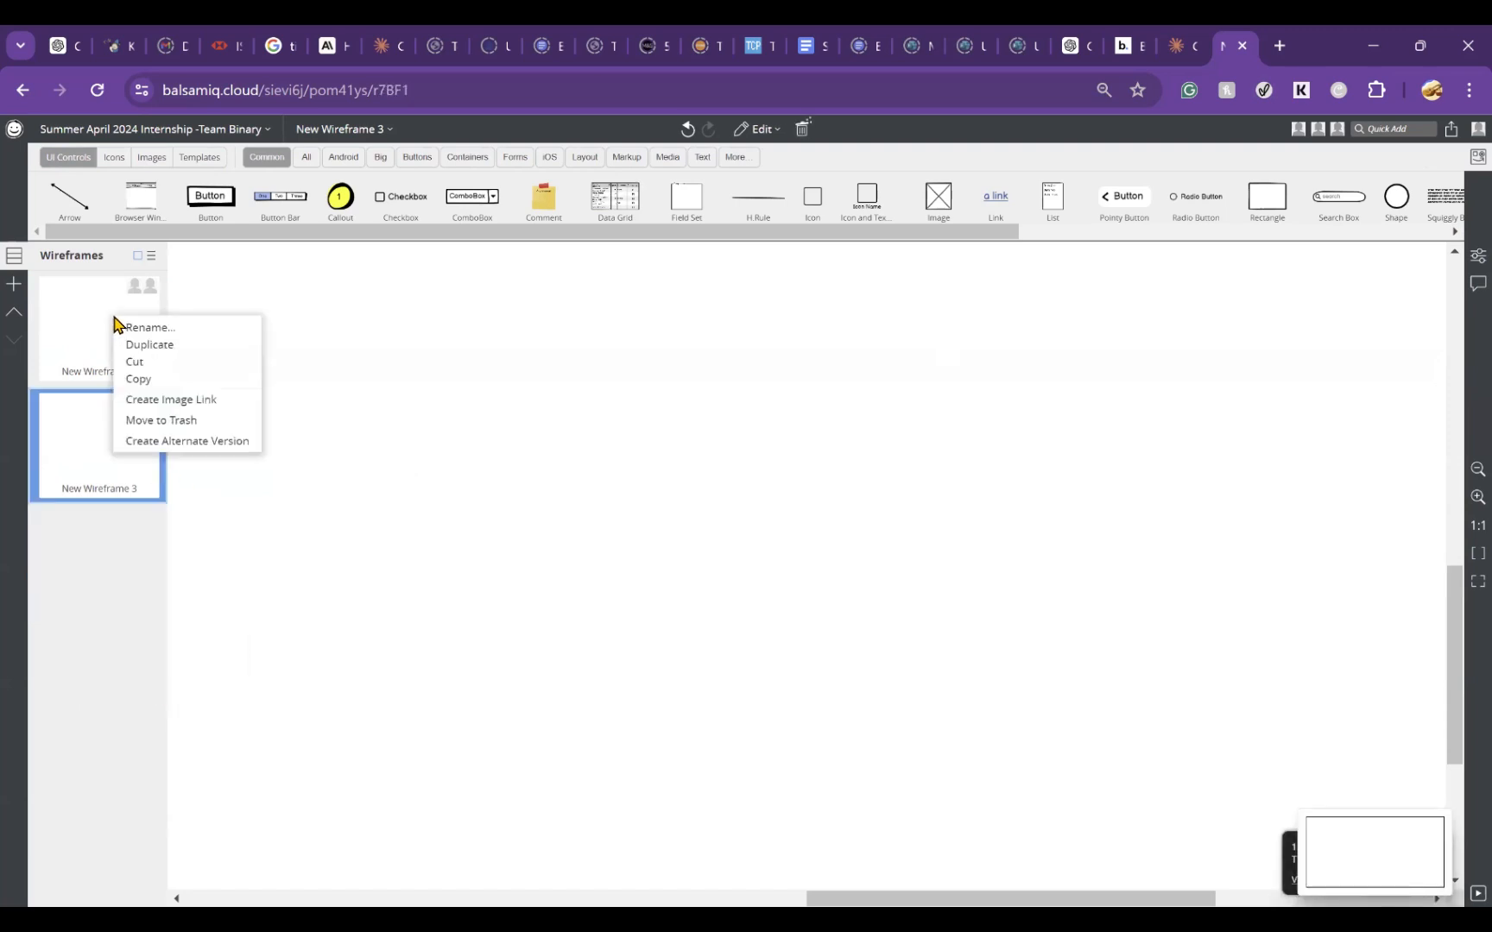
{"action": "left_click", "coordinate": [182, 429]}
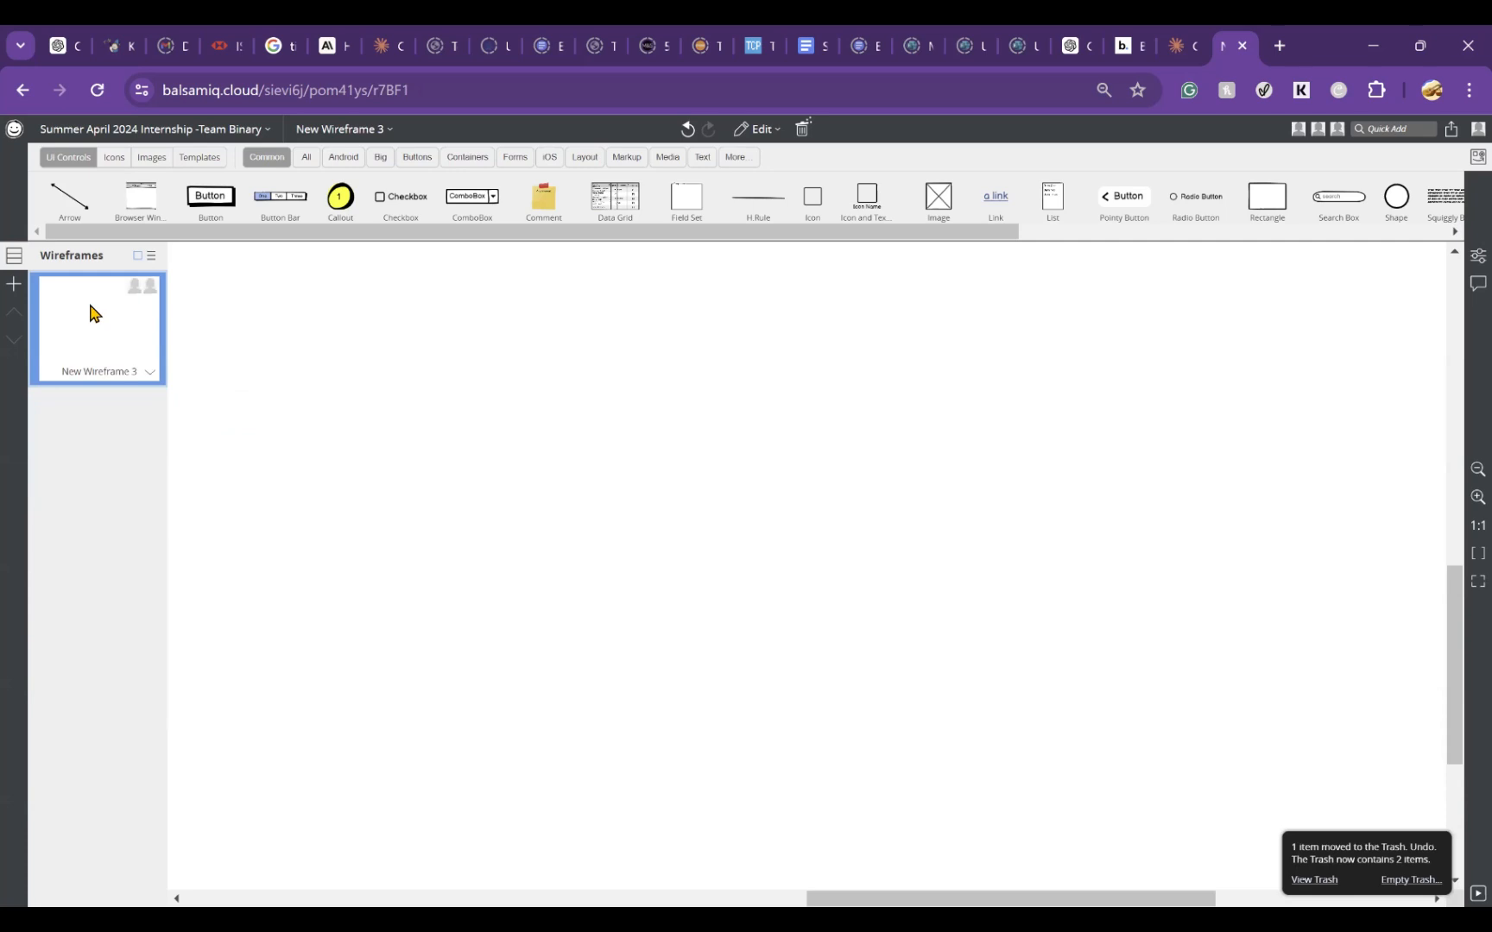
{"action": "right_click", "coordinate": [101, 328]}
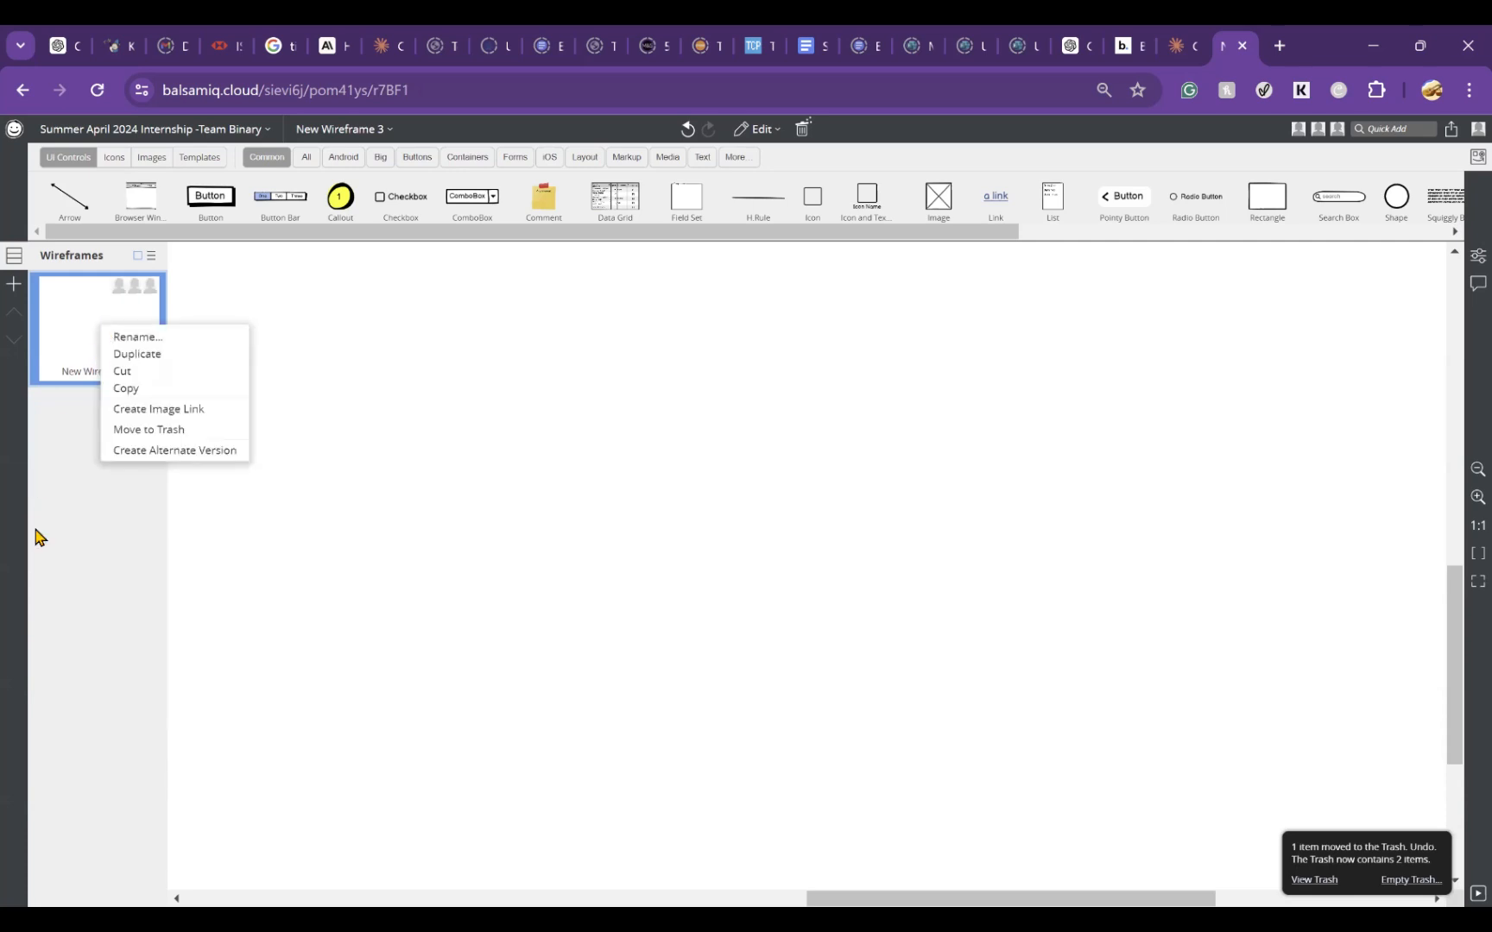
{"action": "left_click", "coordinate": [110, 593]}
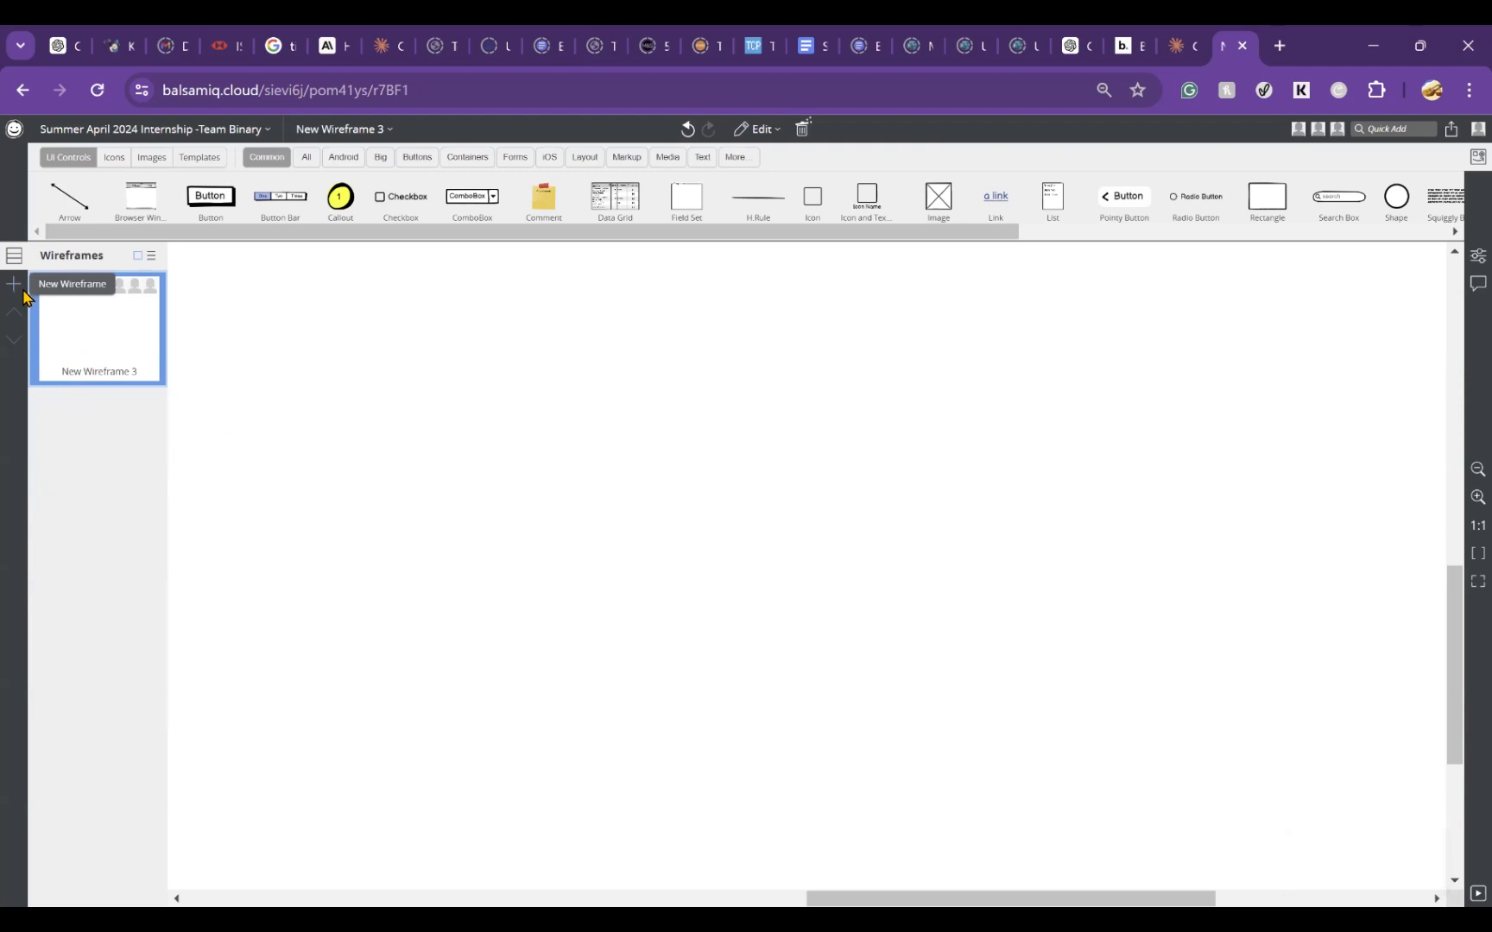
{"action": "double_click", "coordinate": [93, 378]}
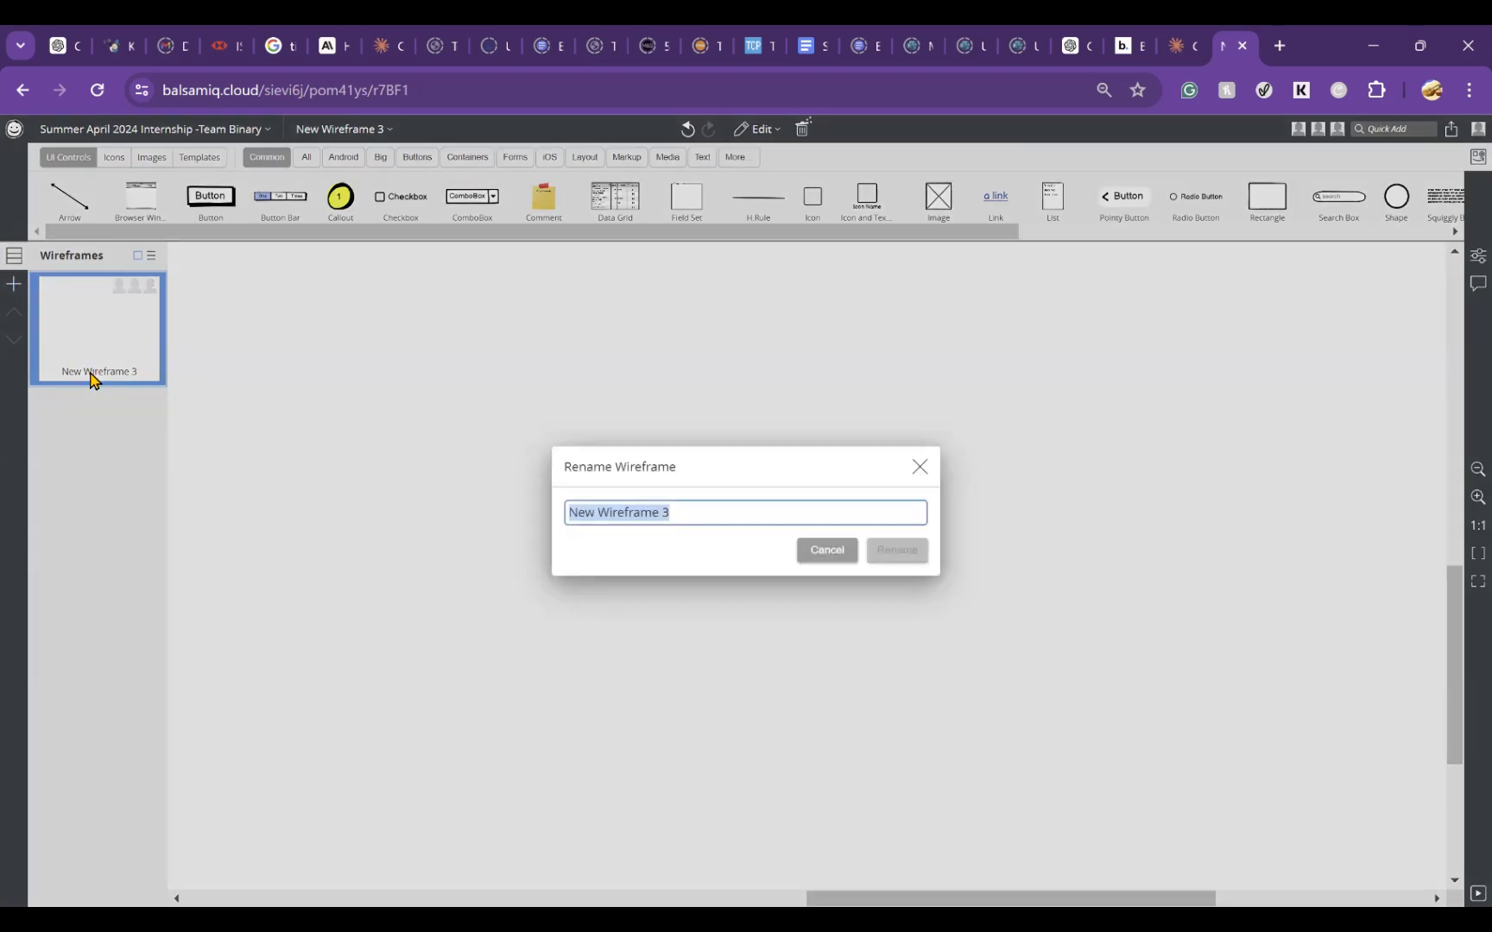
{"action": "left_click", "coordinate": [920, 468]}
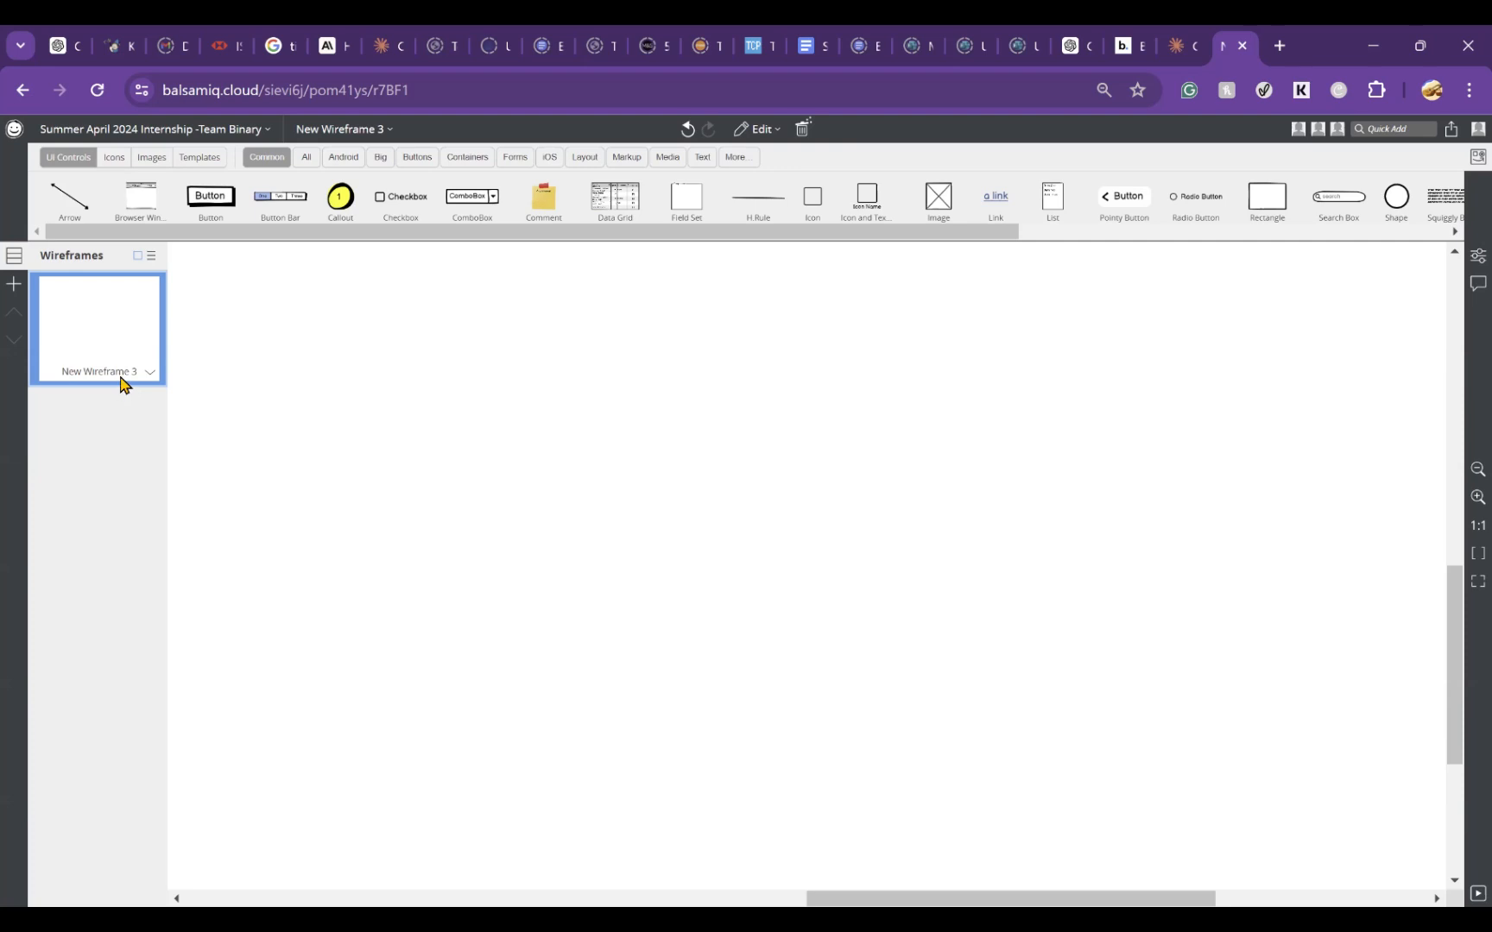
{"action": "double_click", "coordinate": [123, 375]}
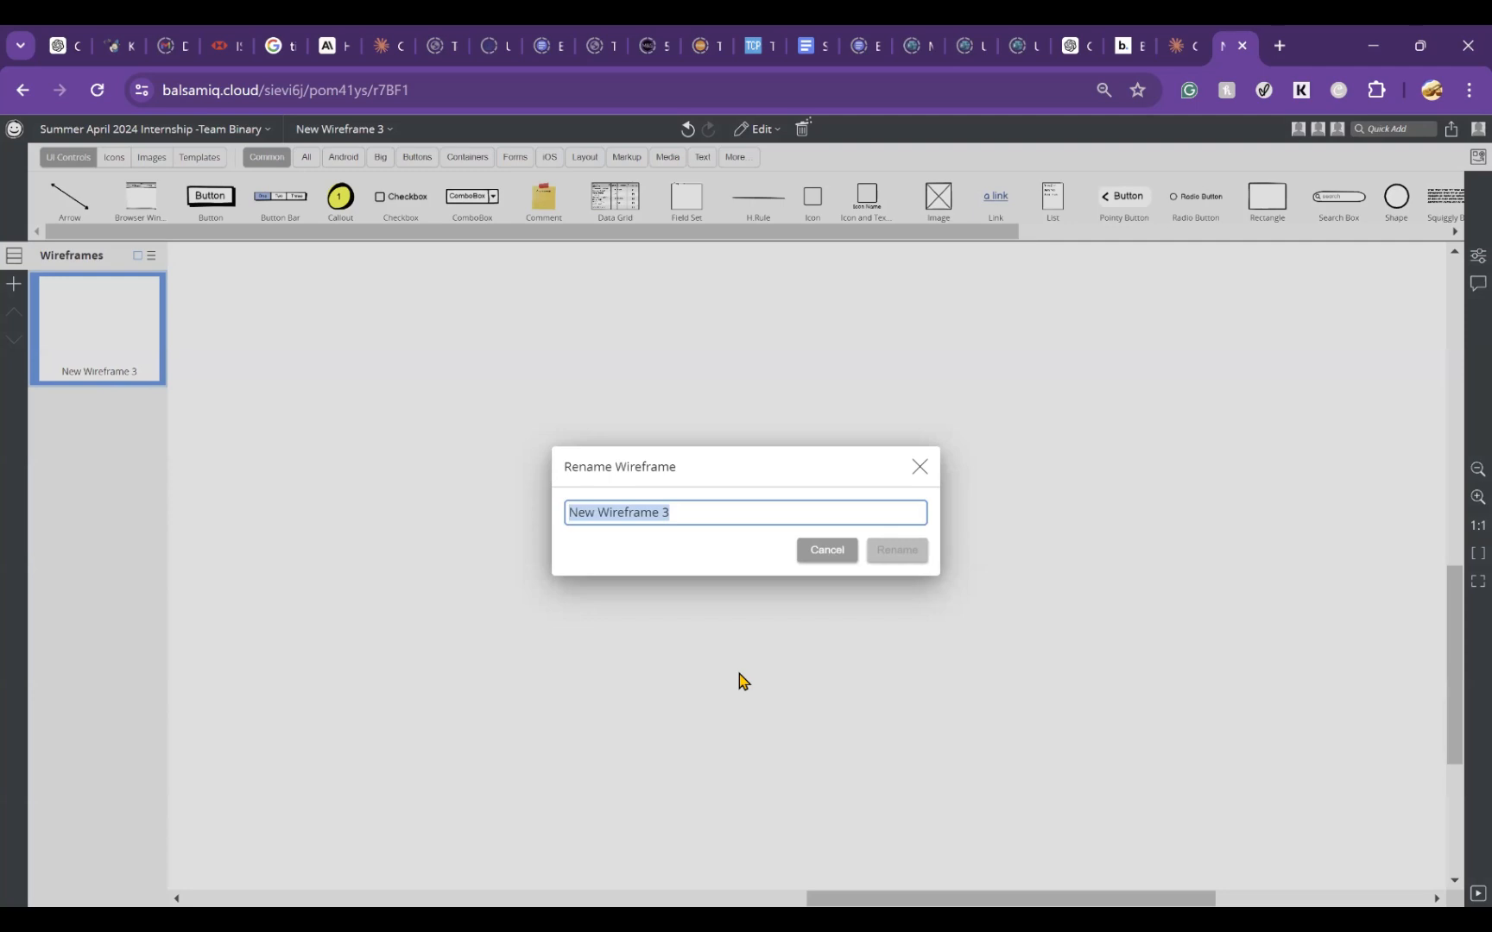
{"action": "left_click", "coordinate": [920, 467]}
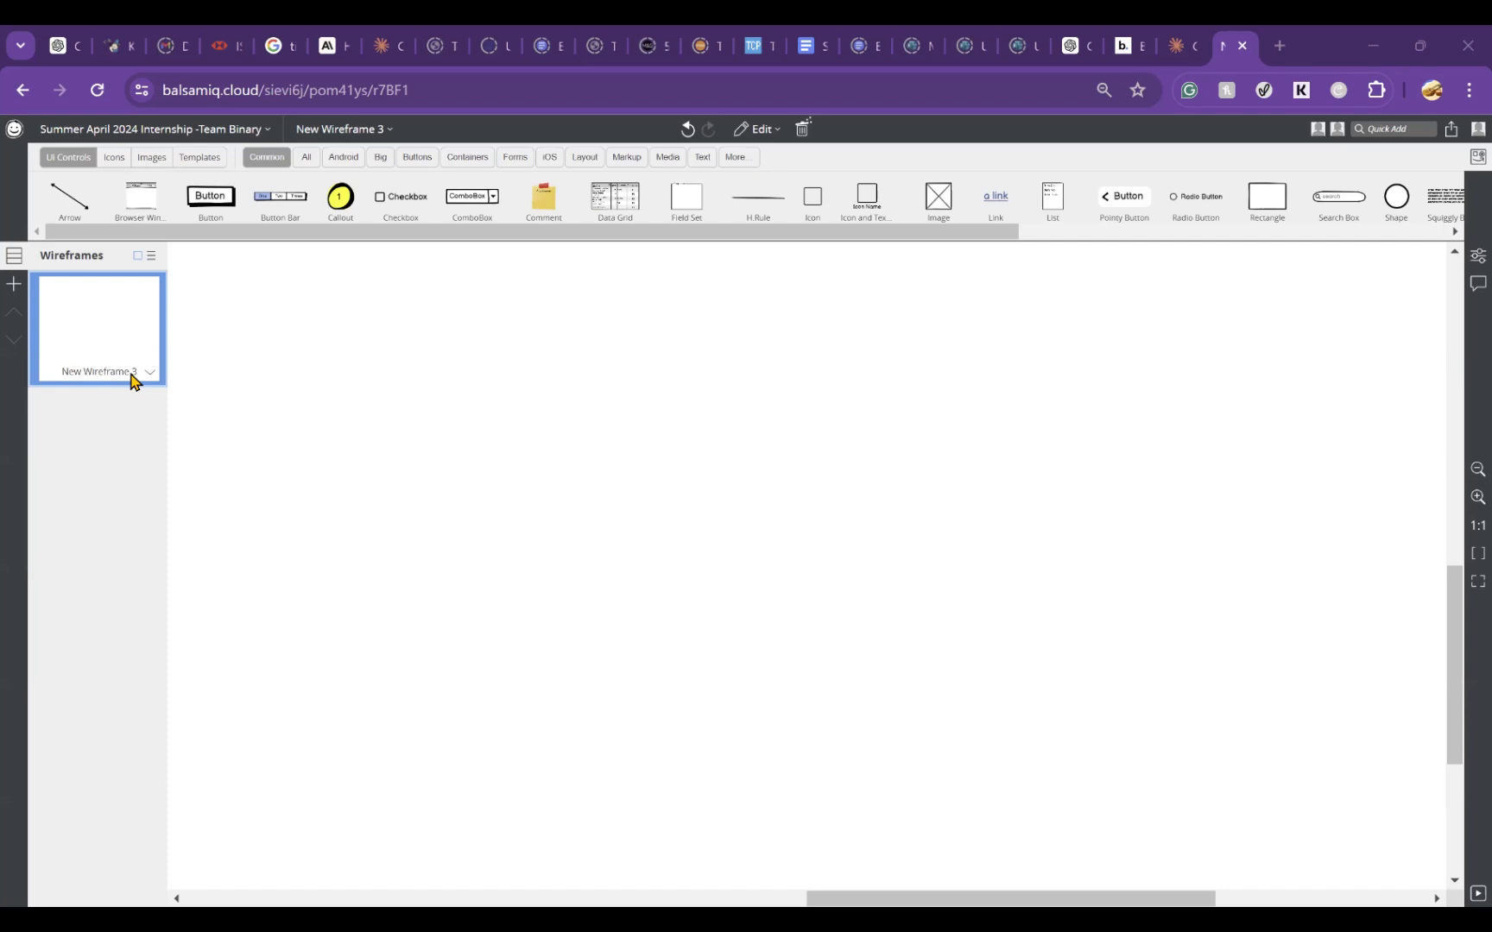
{"action": "double_click", "coordinate": [134, 378]}
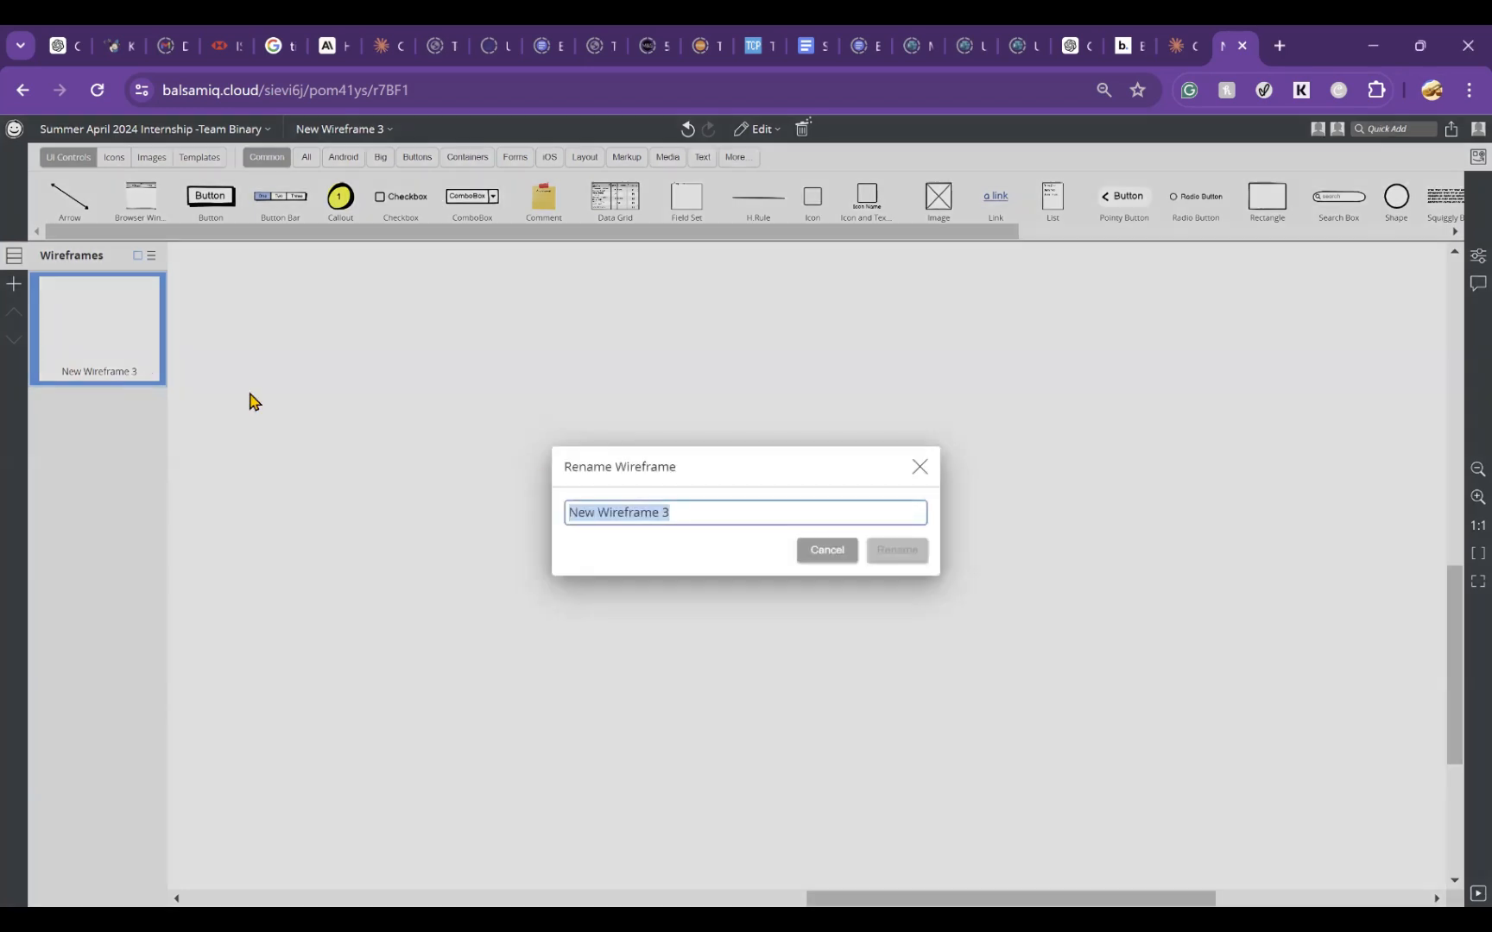
{"action": "left_click", "coordinate": [919, 472]}
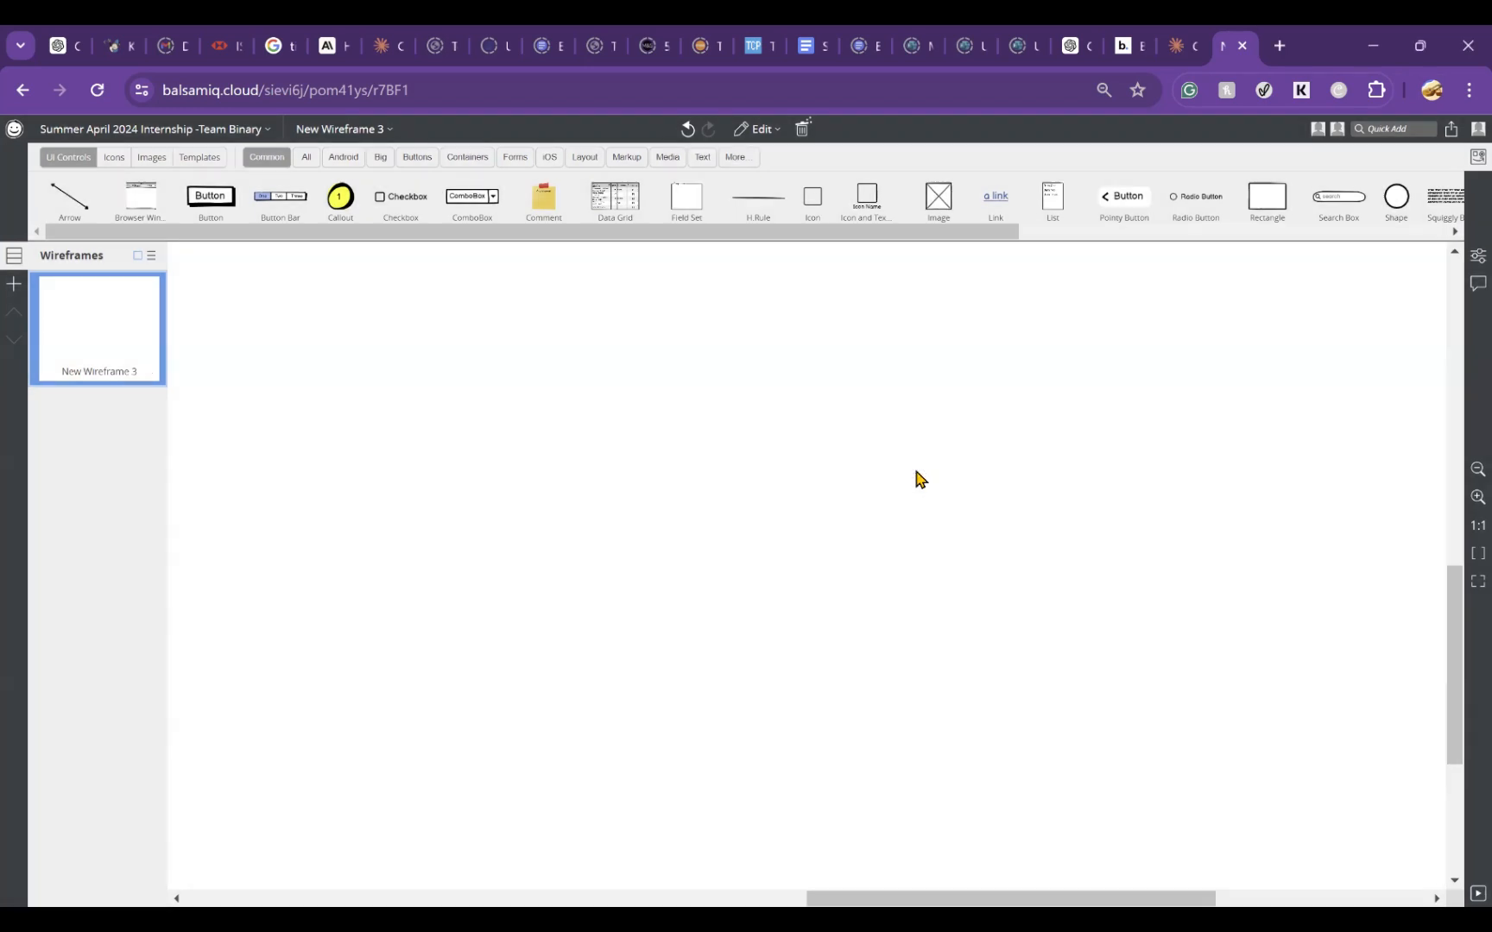
{"action": "right_click", "coordinate": [135, 344]}
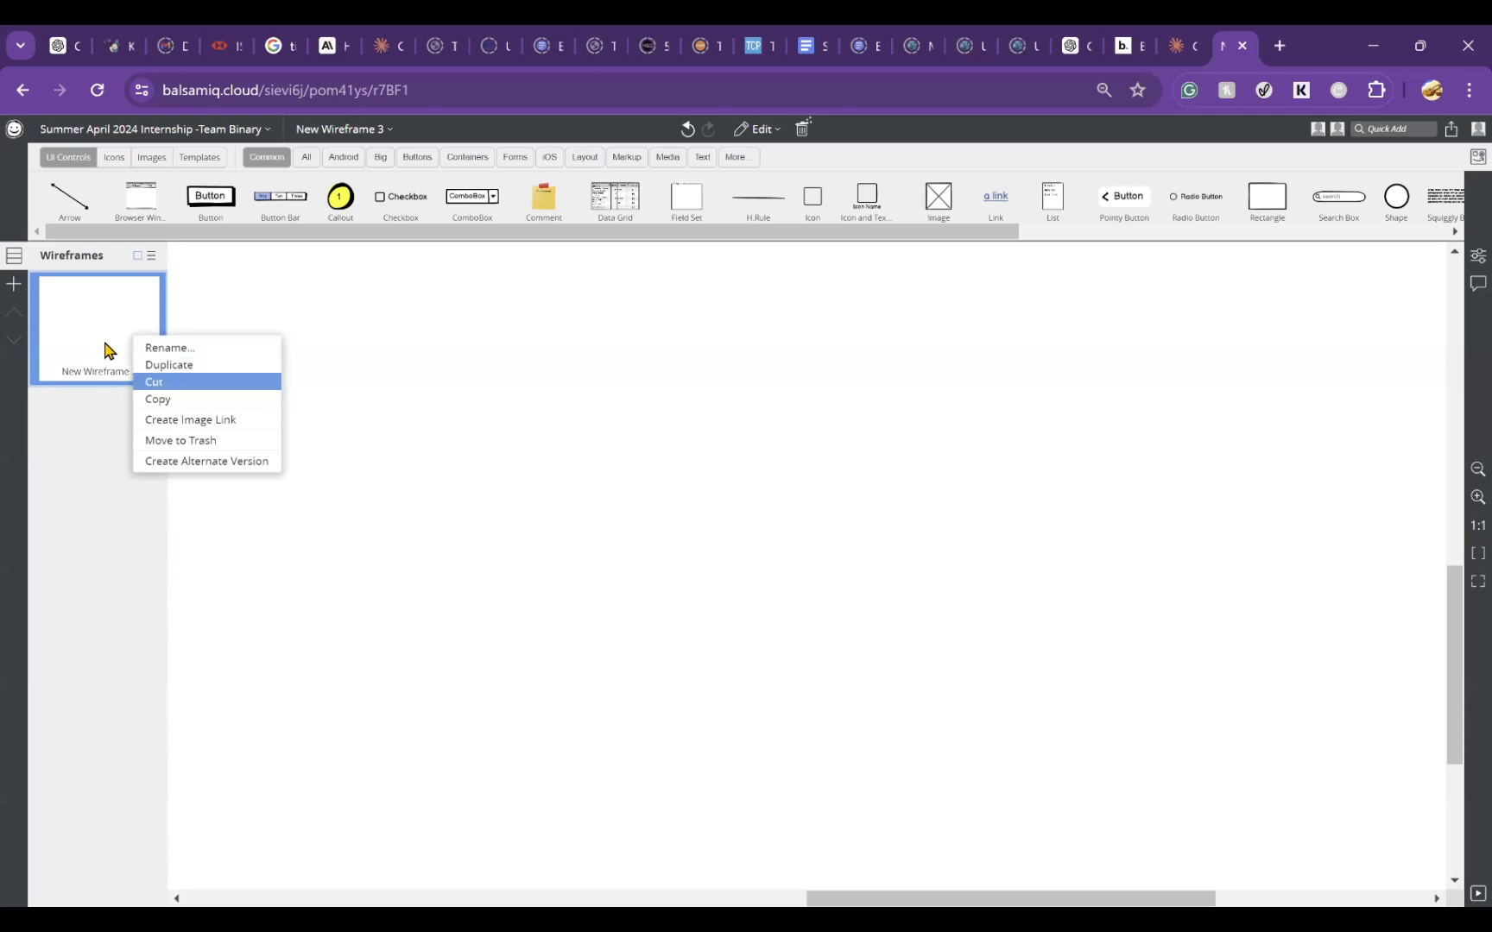
{"action": "left_click", "coordinate": [104, 336]}
Step: Rename New Wireframe 3 with two first names joined by "&", followed by "FC United Landing Page"
{"action": "right_click", "coordinate": [101, 336]}
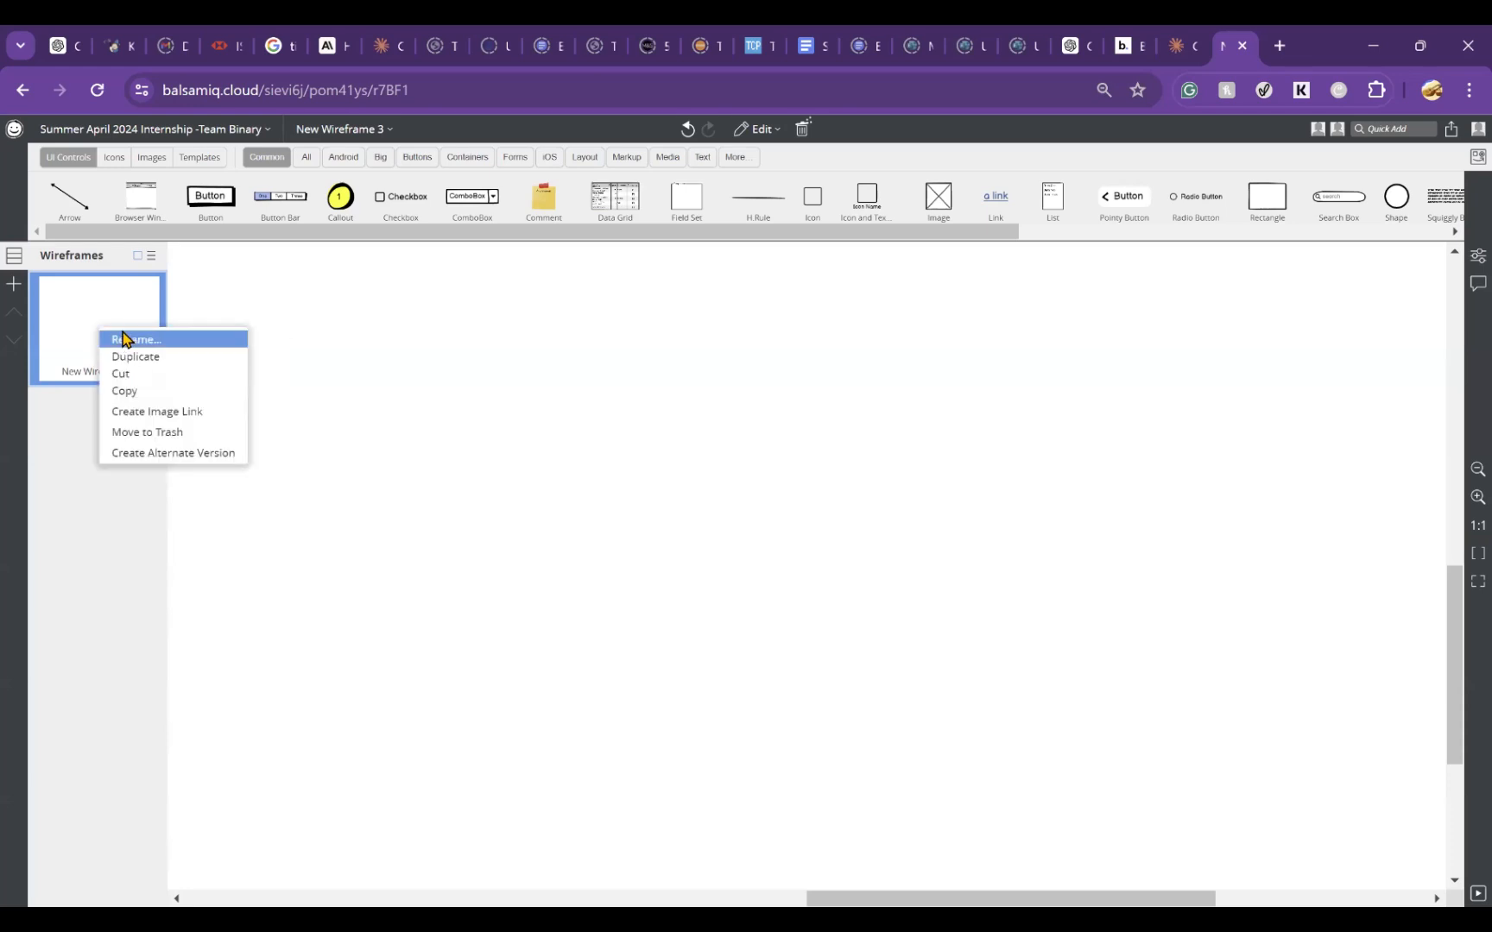
{"action": "left_click", "coordinate": [126, 339]}
{"action": "type", "text": "A"}
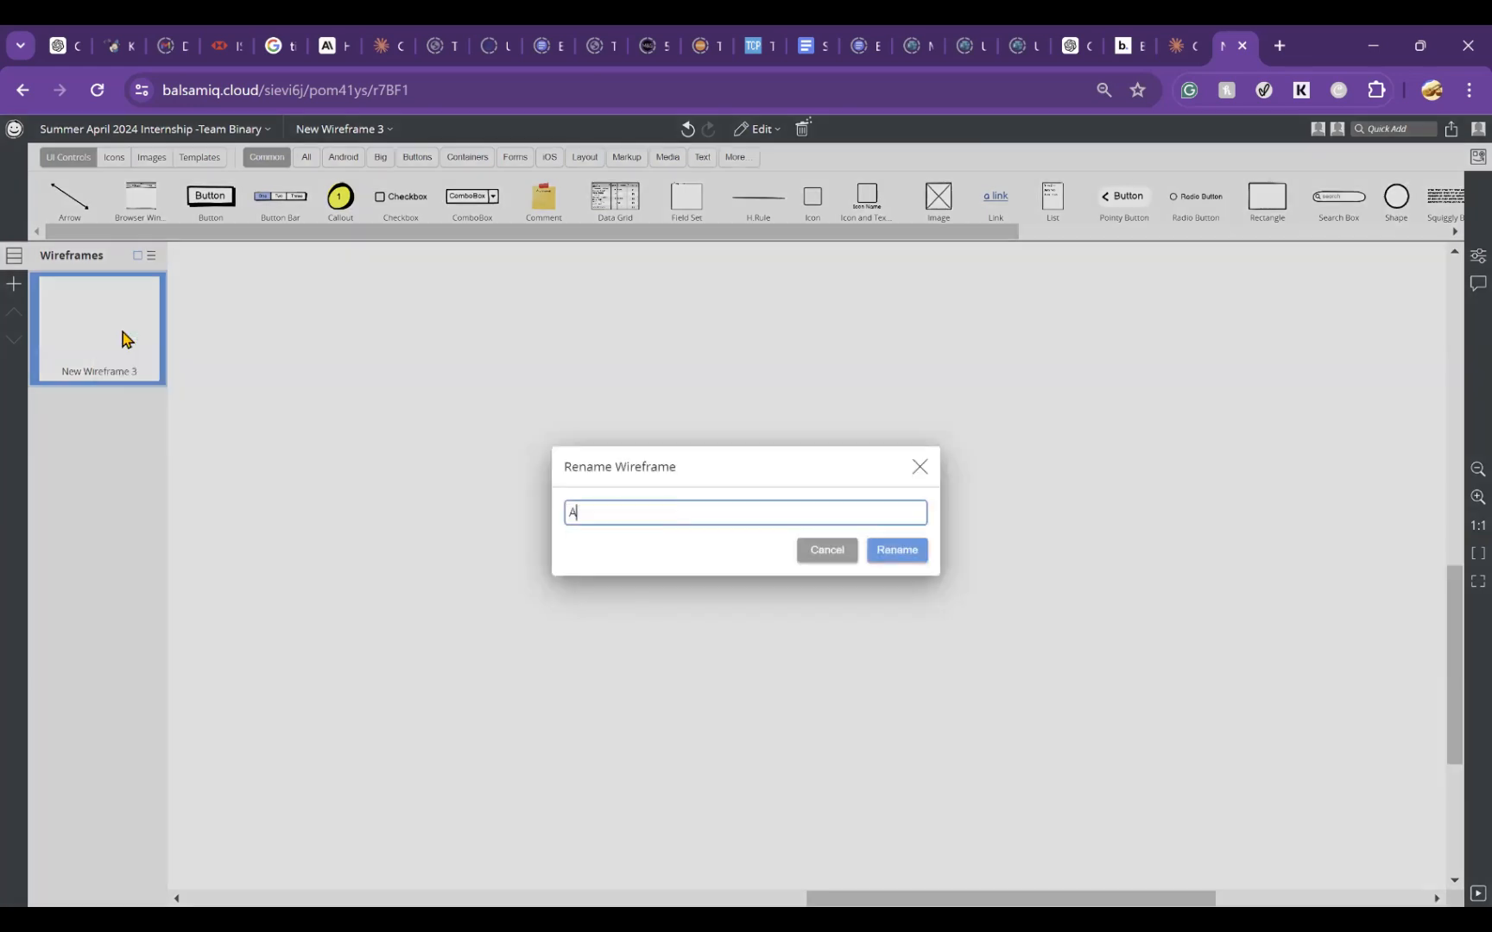
{"action": "type", "text": "deolu & Uzo FC uUniteGge"}
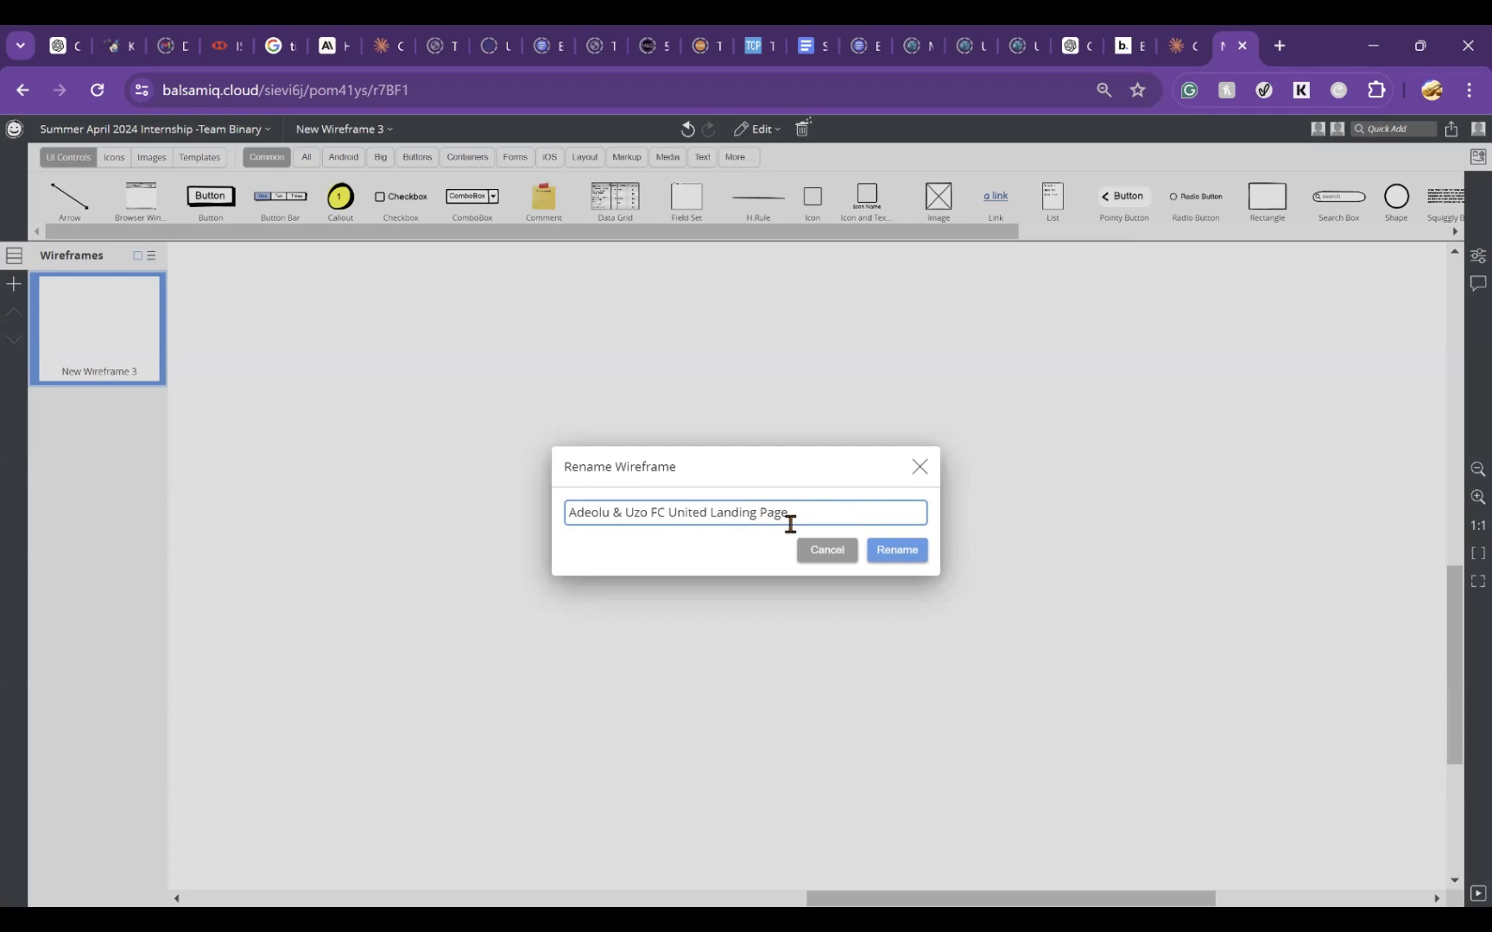
{"action": "left_click", "coordinate": [890, 550]}
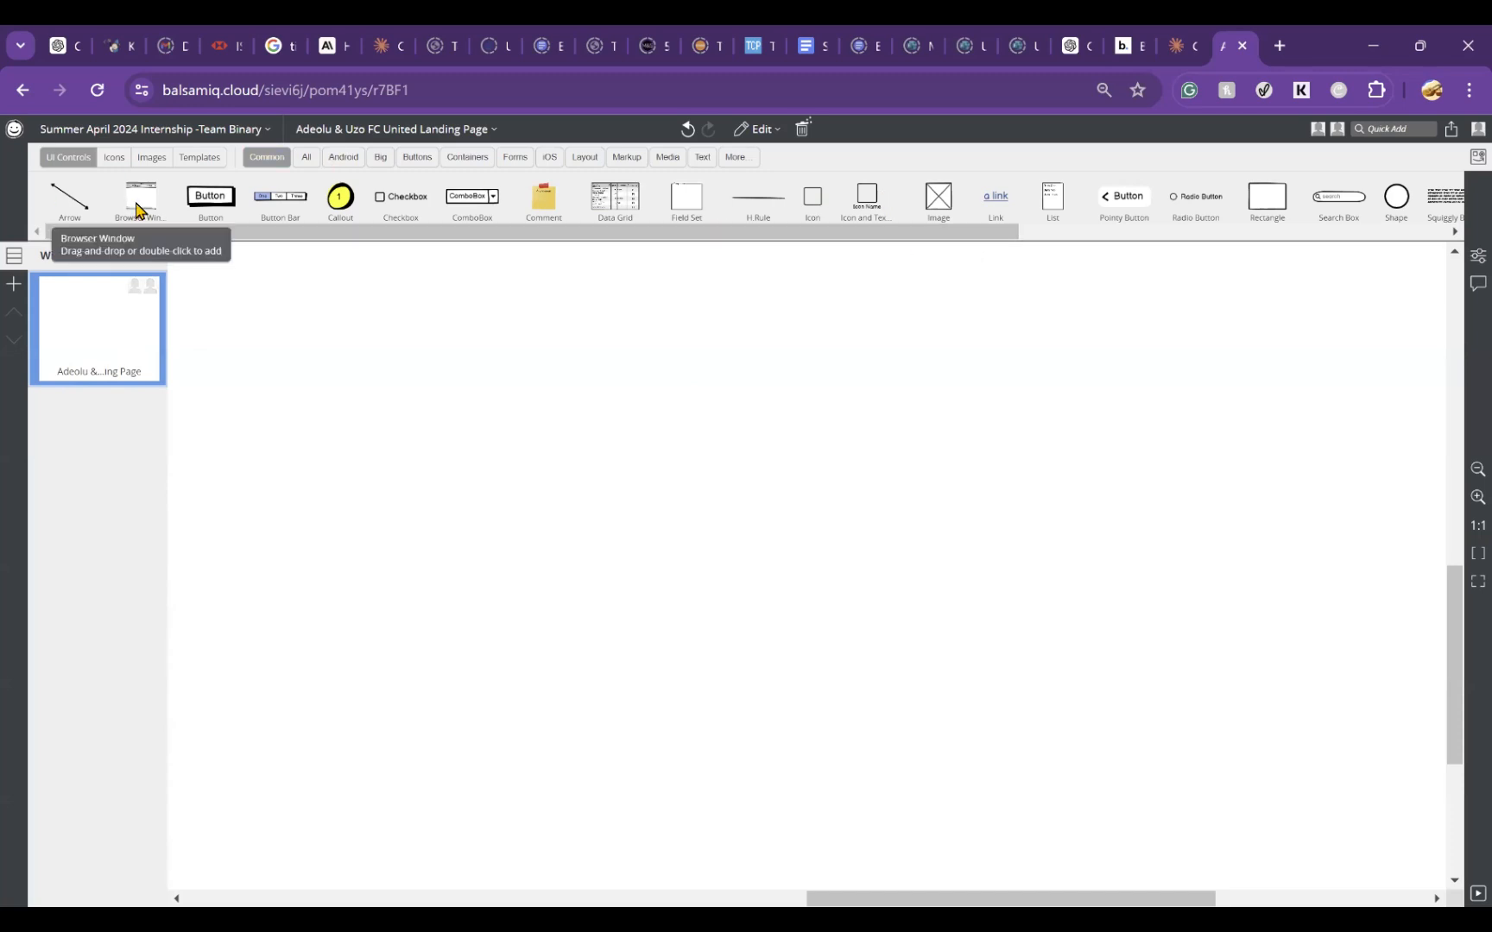
Step: Place a Browser Window on the wireframe and replace its text with a first name followed by "FC United Landing Page"
{"action": "left_click_drag", "start_coordinate": [135, 208], "coordinate": [286, 389]}
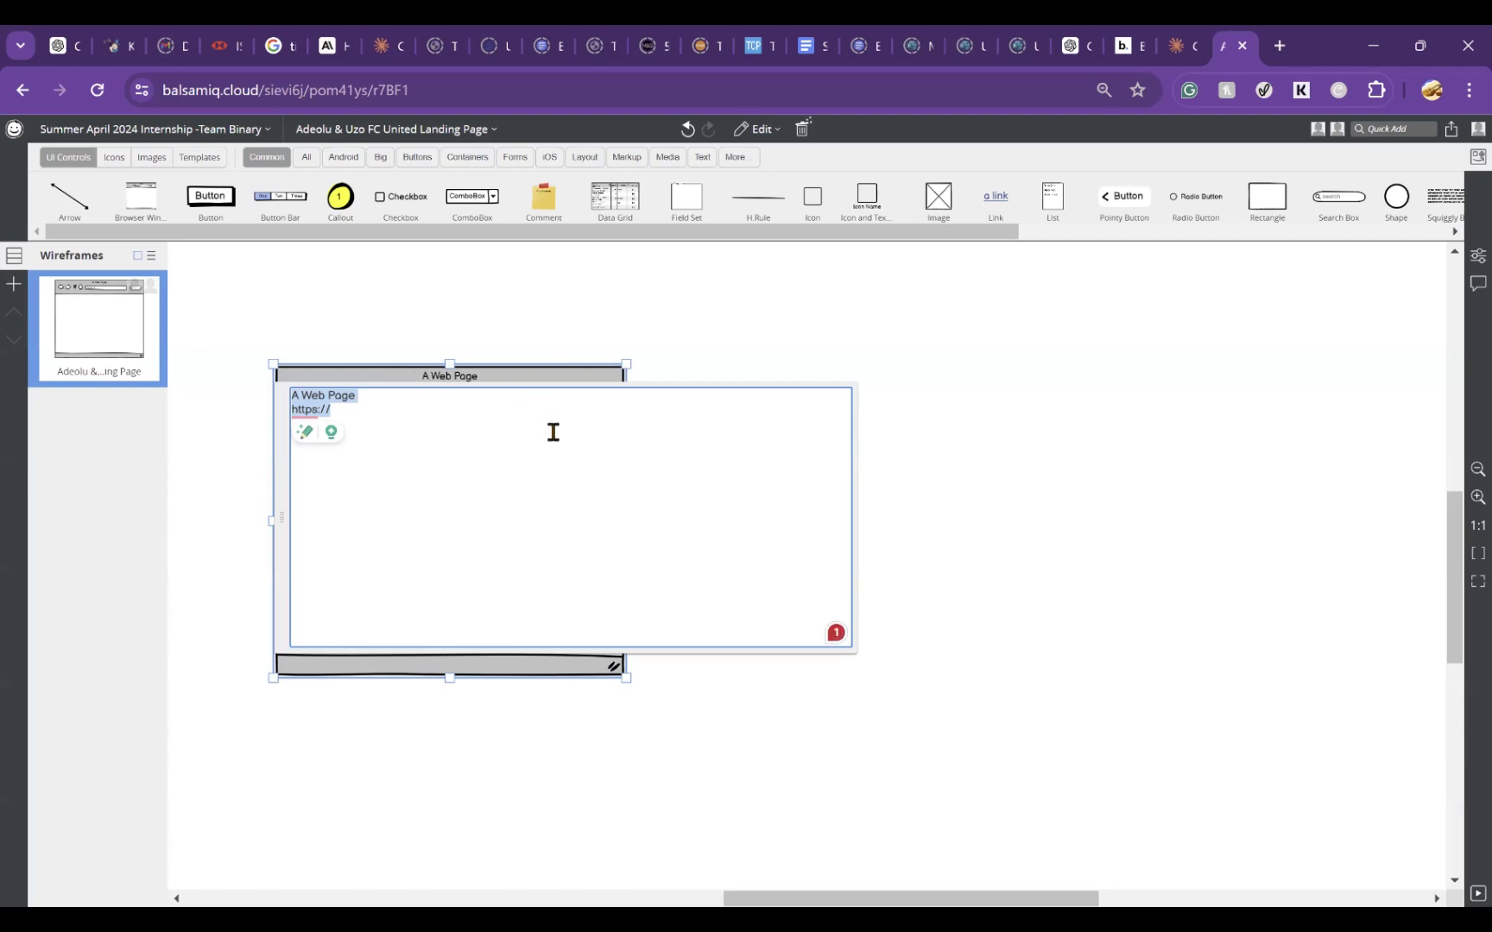
{"action": "type", "text": "Adeo"}
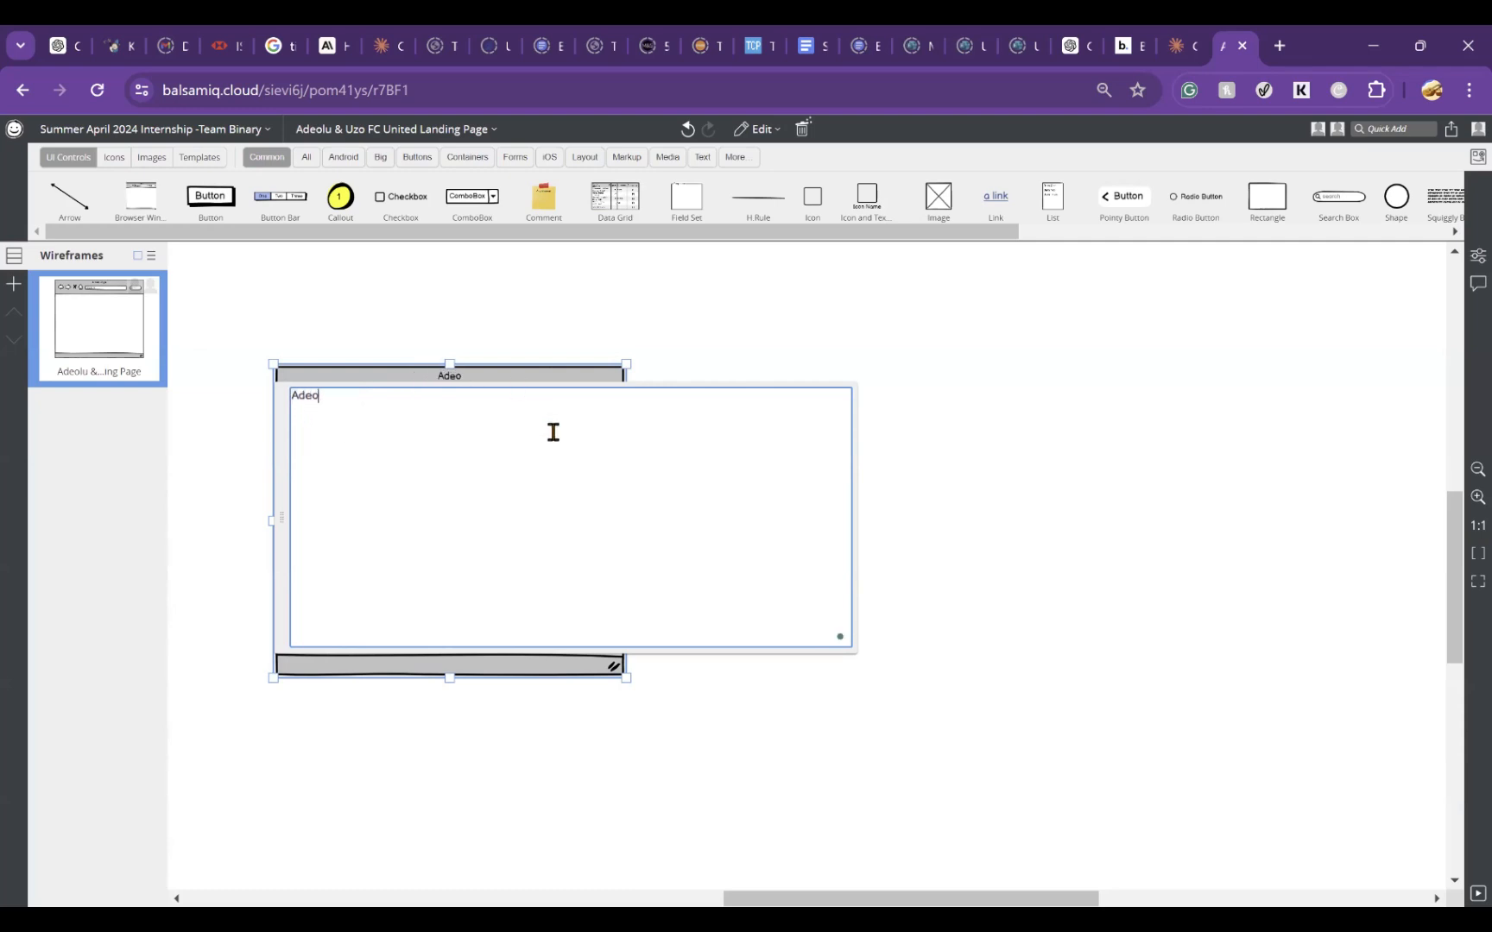
{"action": "type", "text": "lu FC uNITED"}
{"action": "key", "text": "BackSpace"}
{"action": "key", "text": "BackSpace"}
{"action": "key", "text": "BackSpace"}
{"action": "key", "text": "BackSpace"}
{"action": "key", "text": "BackSpace"}
{"action": "key", "text": "BackSpace"}
{"action": "key", "text": "BackSpace"}
{"action": "type", "text": "United Landign"}
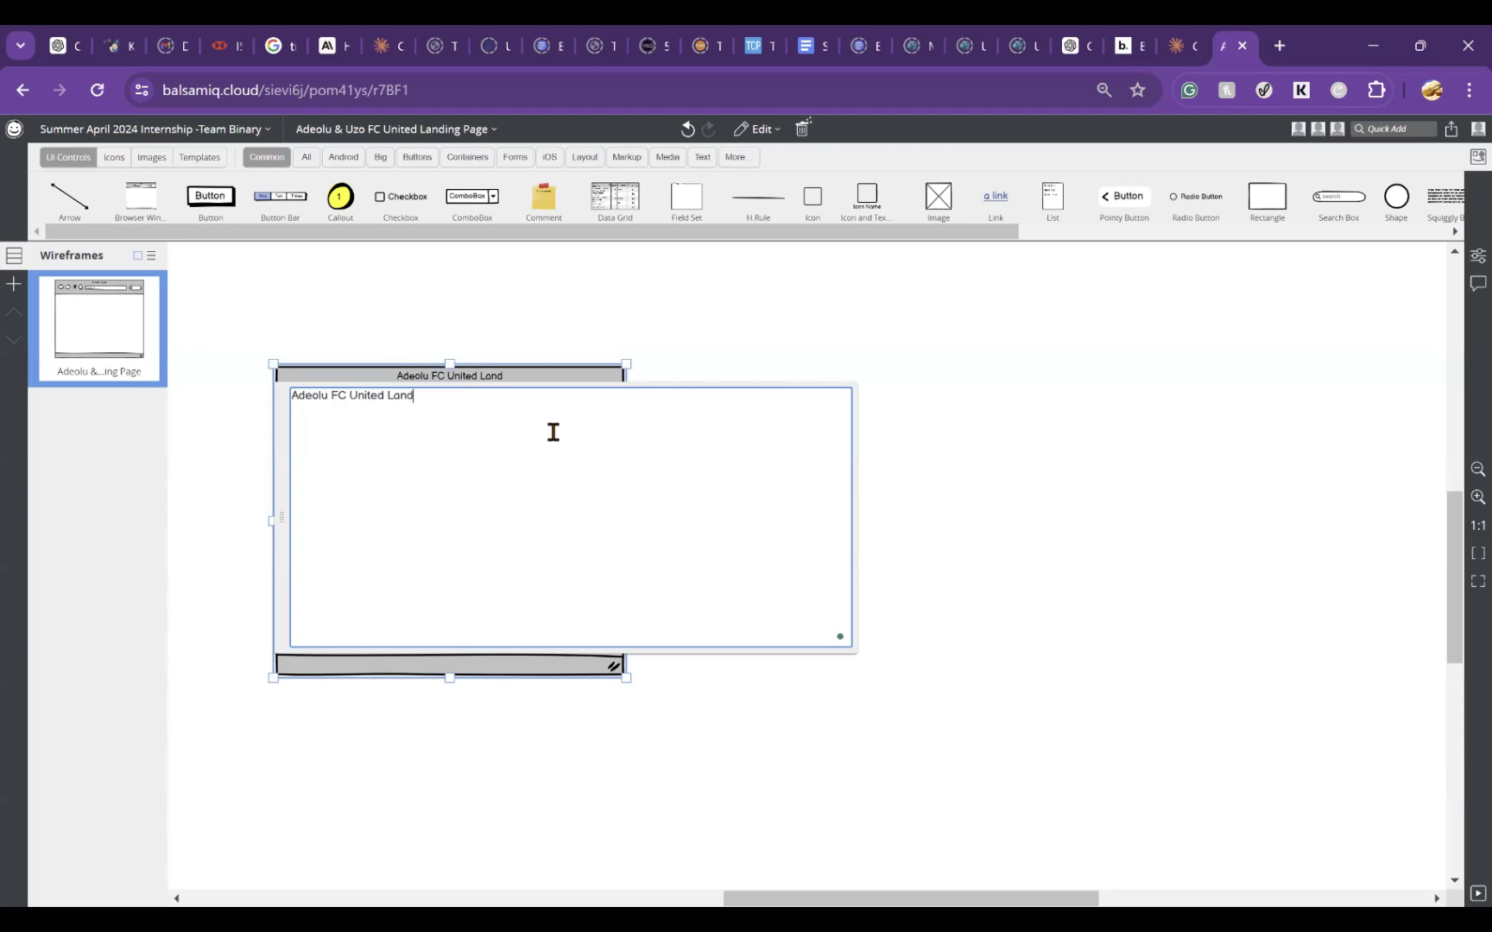
{"action": "key", "text": "BackSpace"}
{"action": "key", "text": "BackSpace"}
{"action": "key", "text": "BackSpace"}
{"action": "key", "text": "BackSpace"}
{"action": "type", "text": "ing Page"}
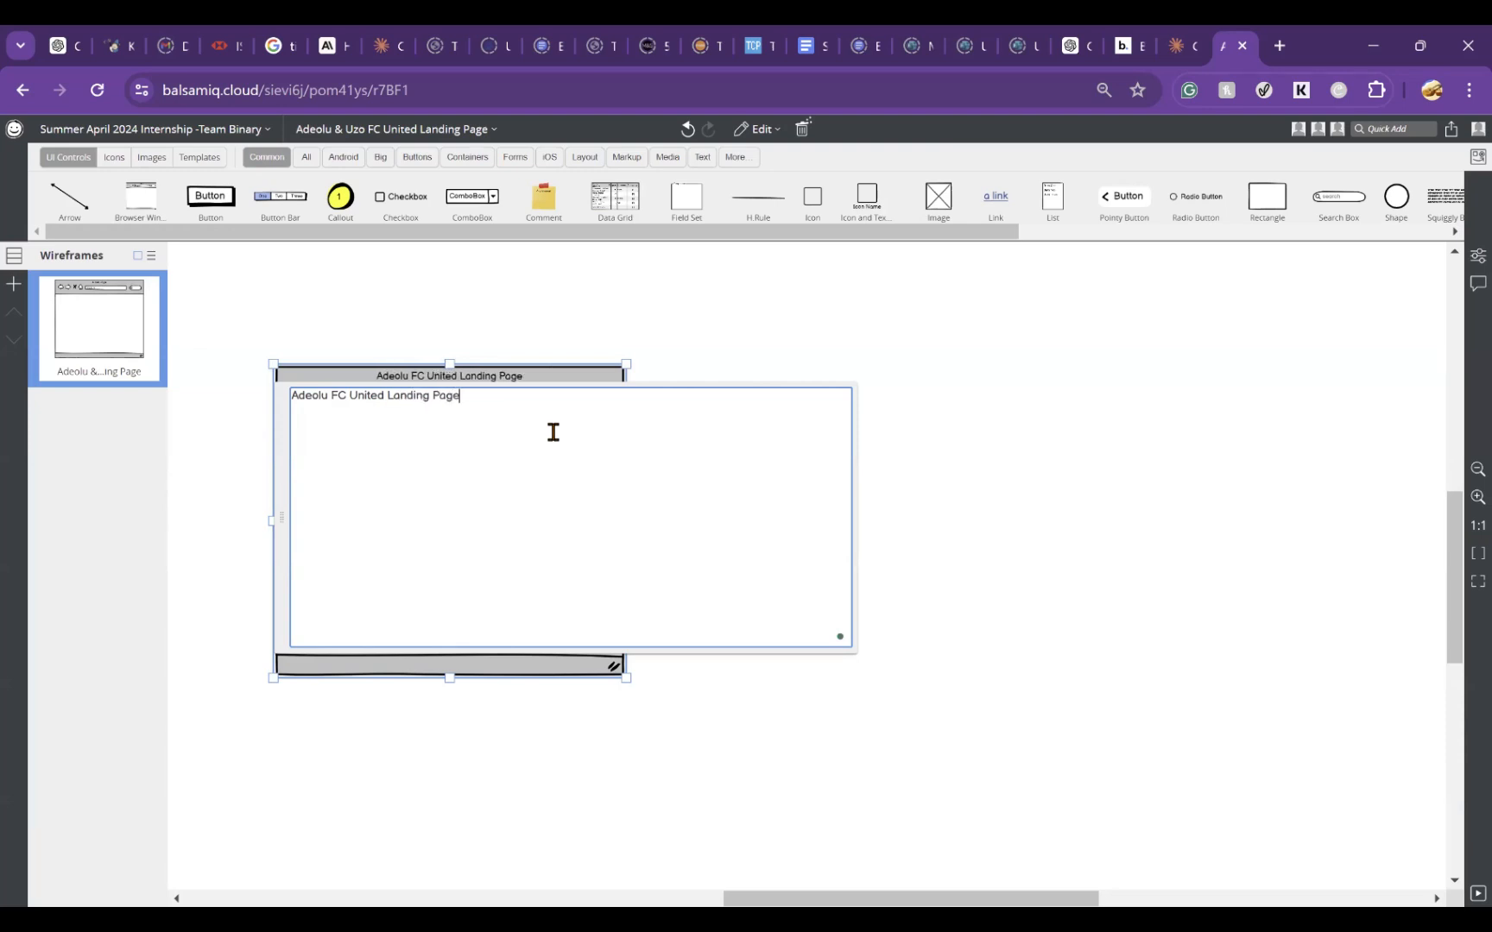
{"action": "left_click", "coordinate": [1083, 558]}
Step: Enlarge the browser window in width and height from its lower-right corner
{"action": "left_click", "coordinate": [574, 514]}
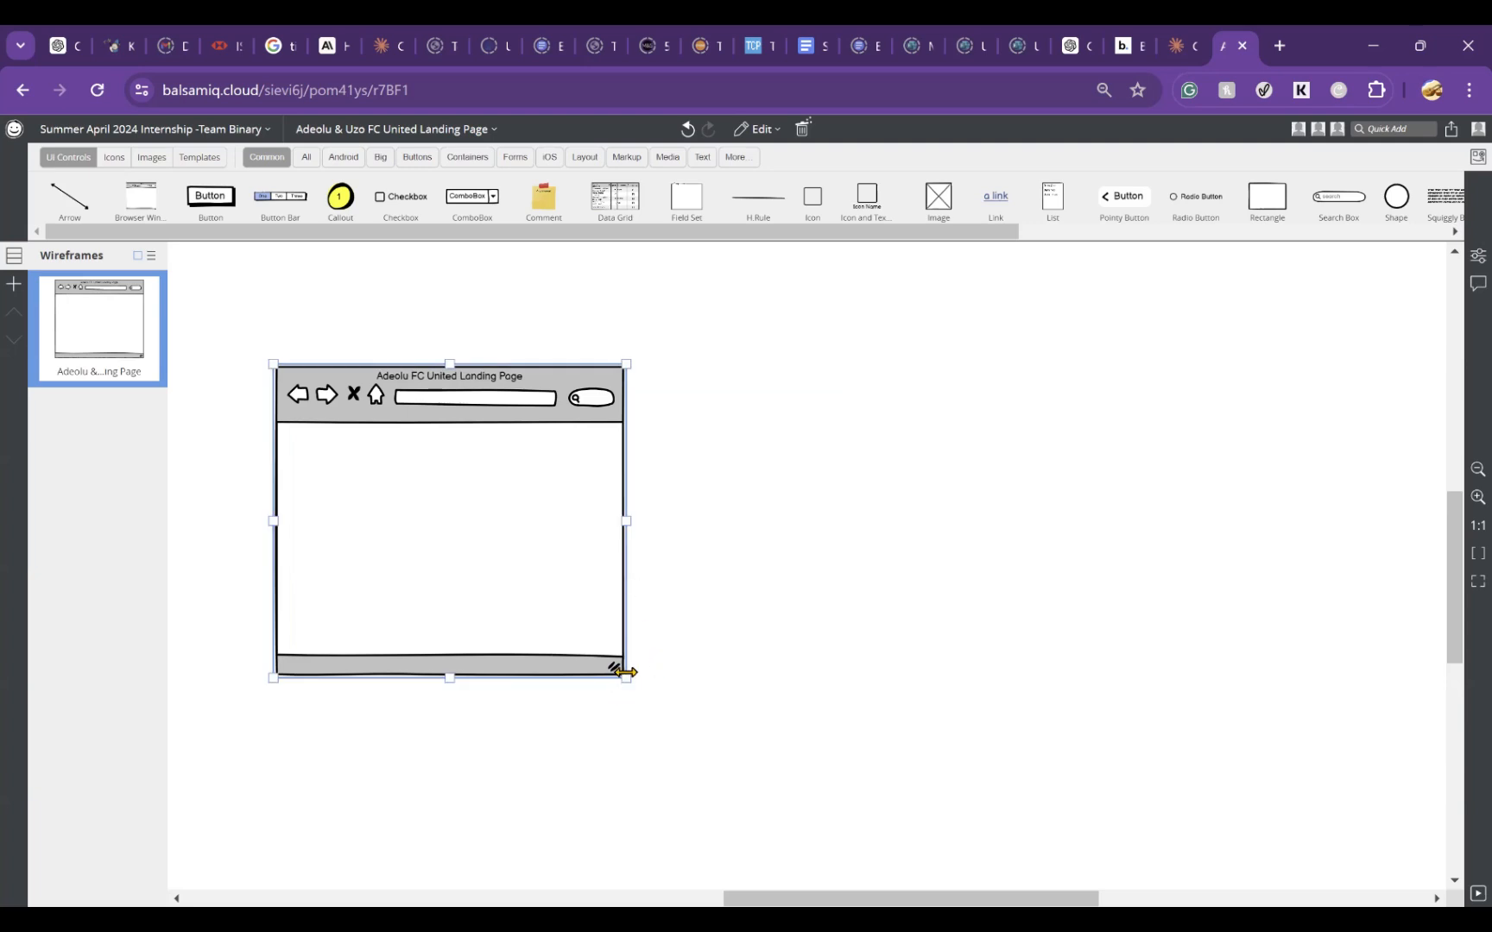
{"action": "left_click_drag", "start_coordinate": [628, 682], "coordinate": [1161, 925]}
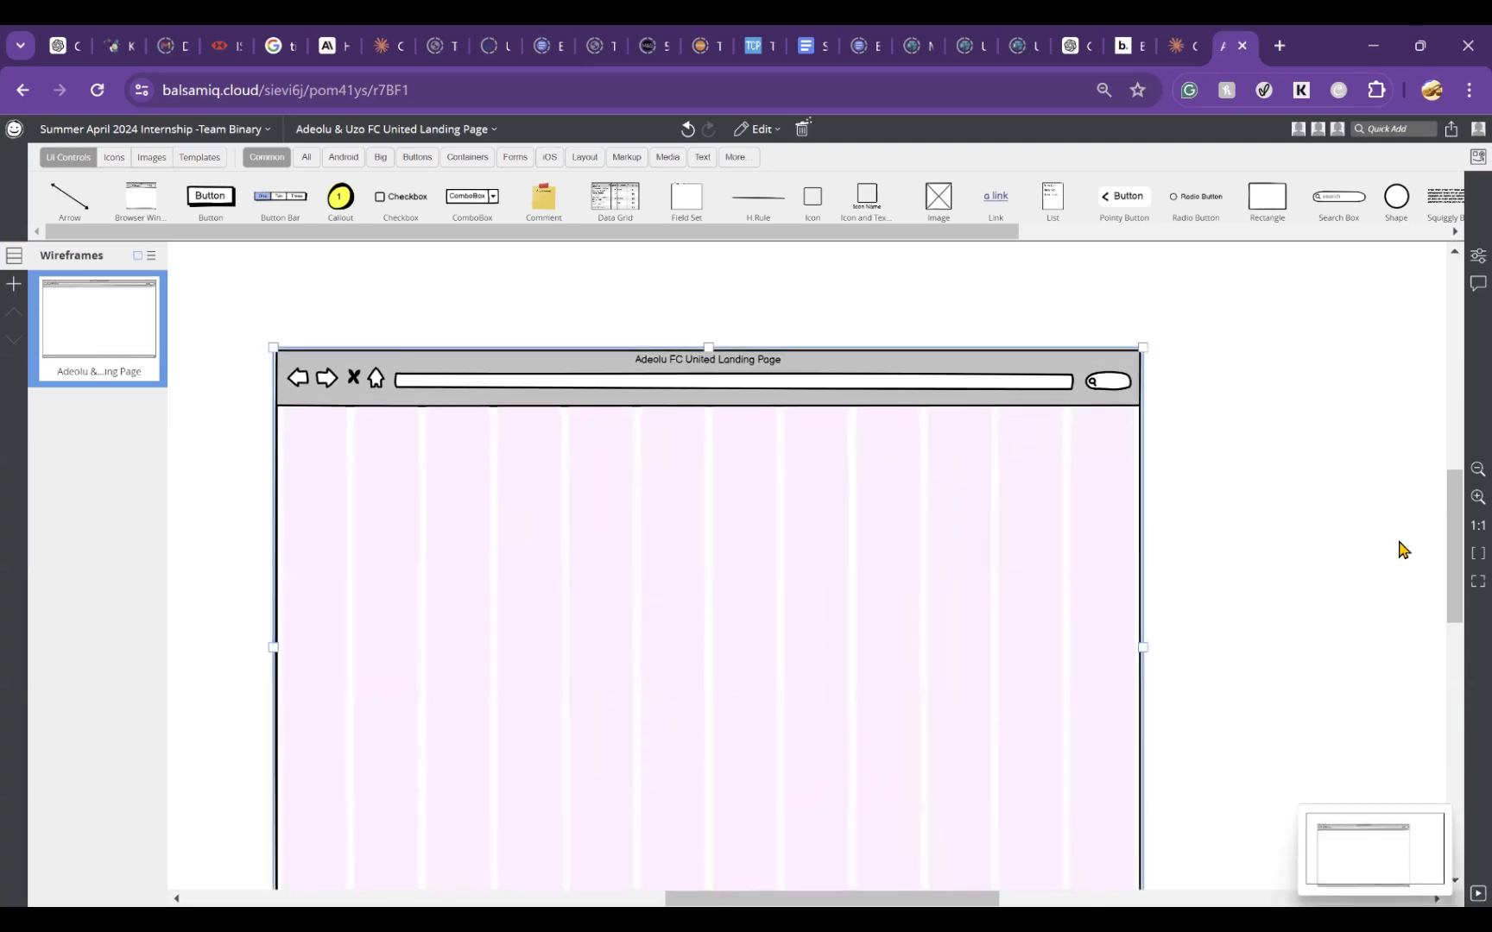
{"action": "left_click_drag", "start_coordinate": [1455, 513], "coordinate": [1456, 537]}
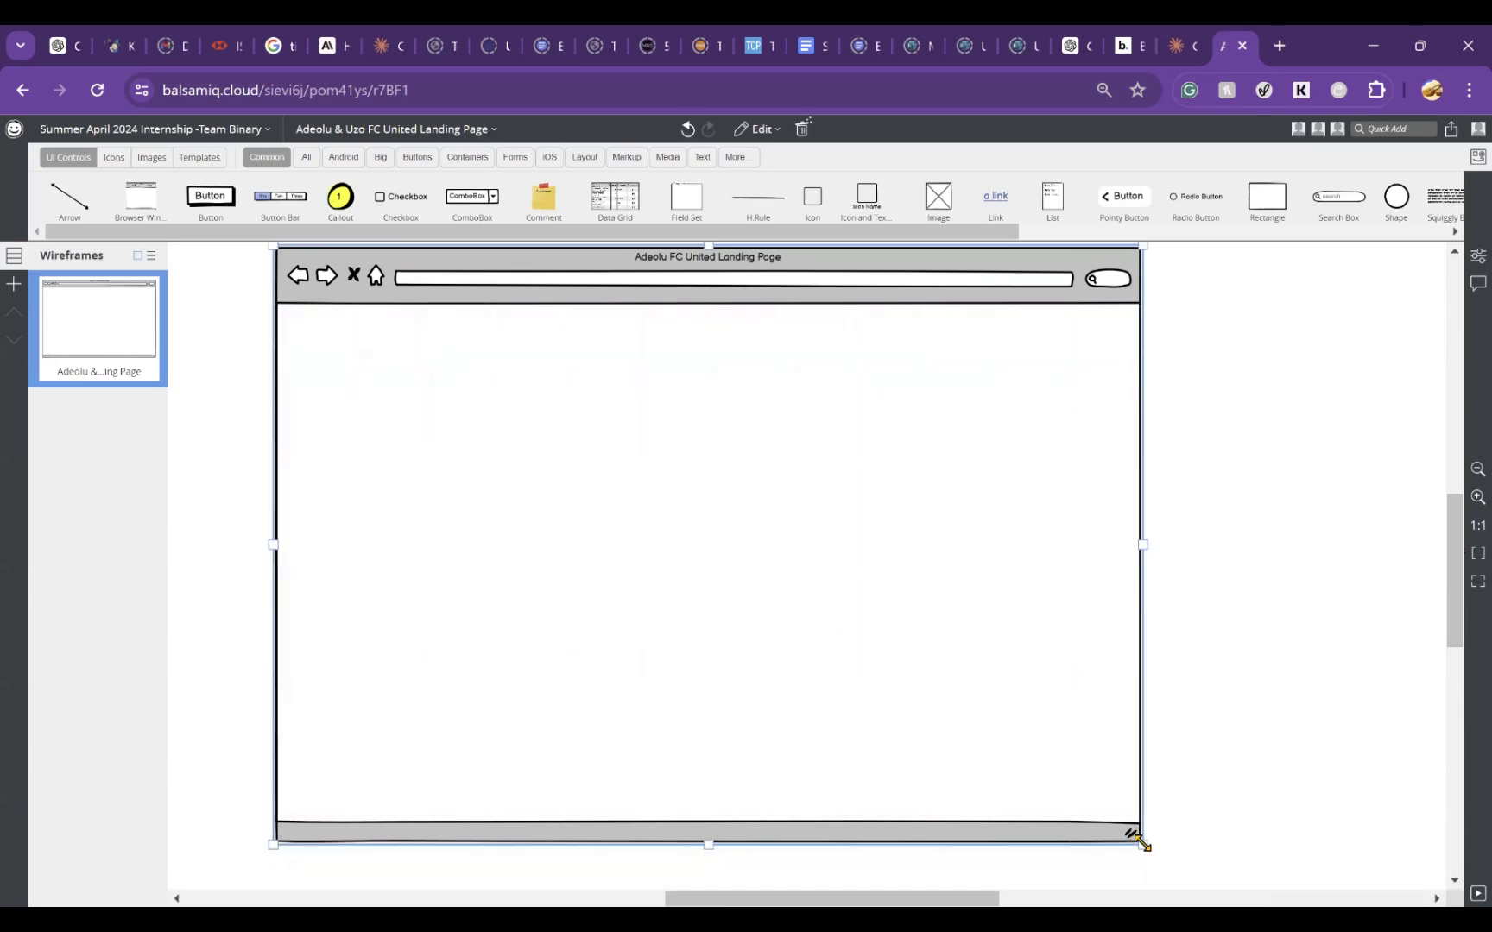
{"action": "left_click_drag", "start_coordinate": [1139, 843], "coordinate": [1225, 889]}
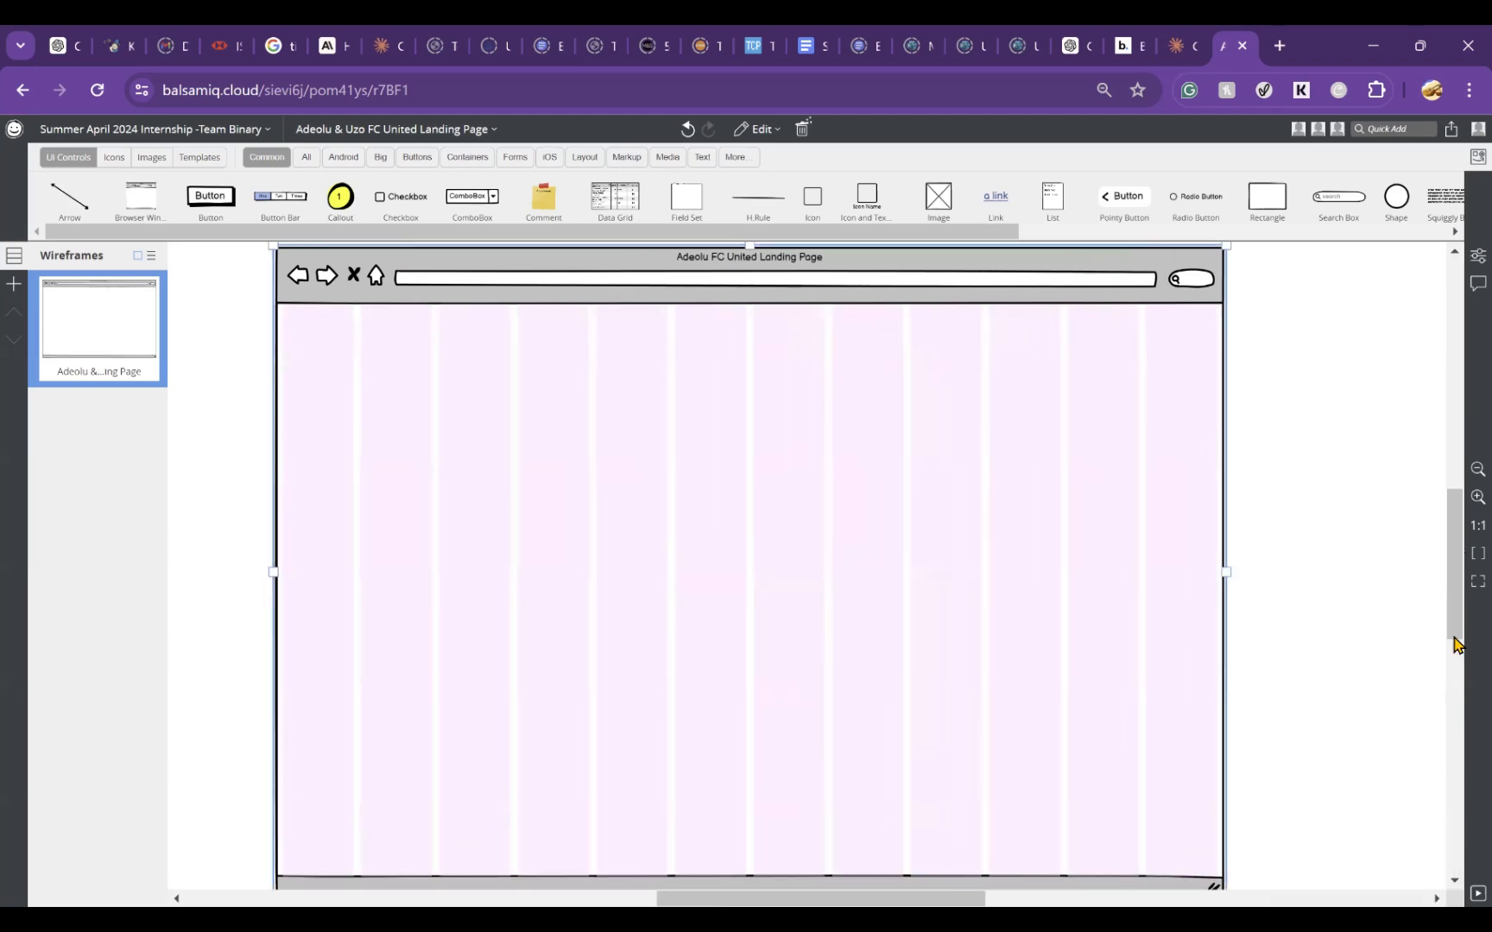
{"action": "left_click", "coordinate": [1375, 539]}
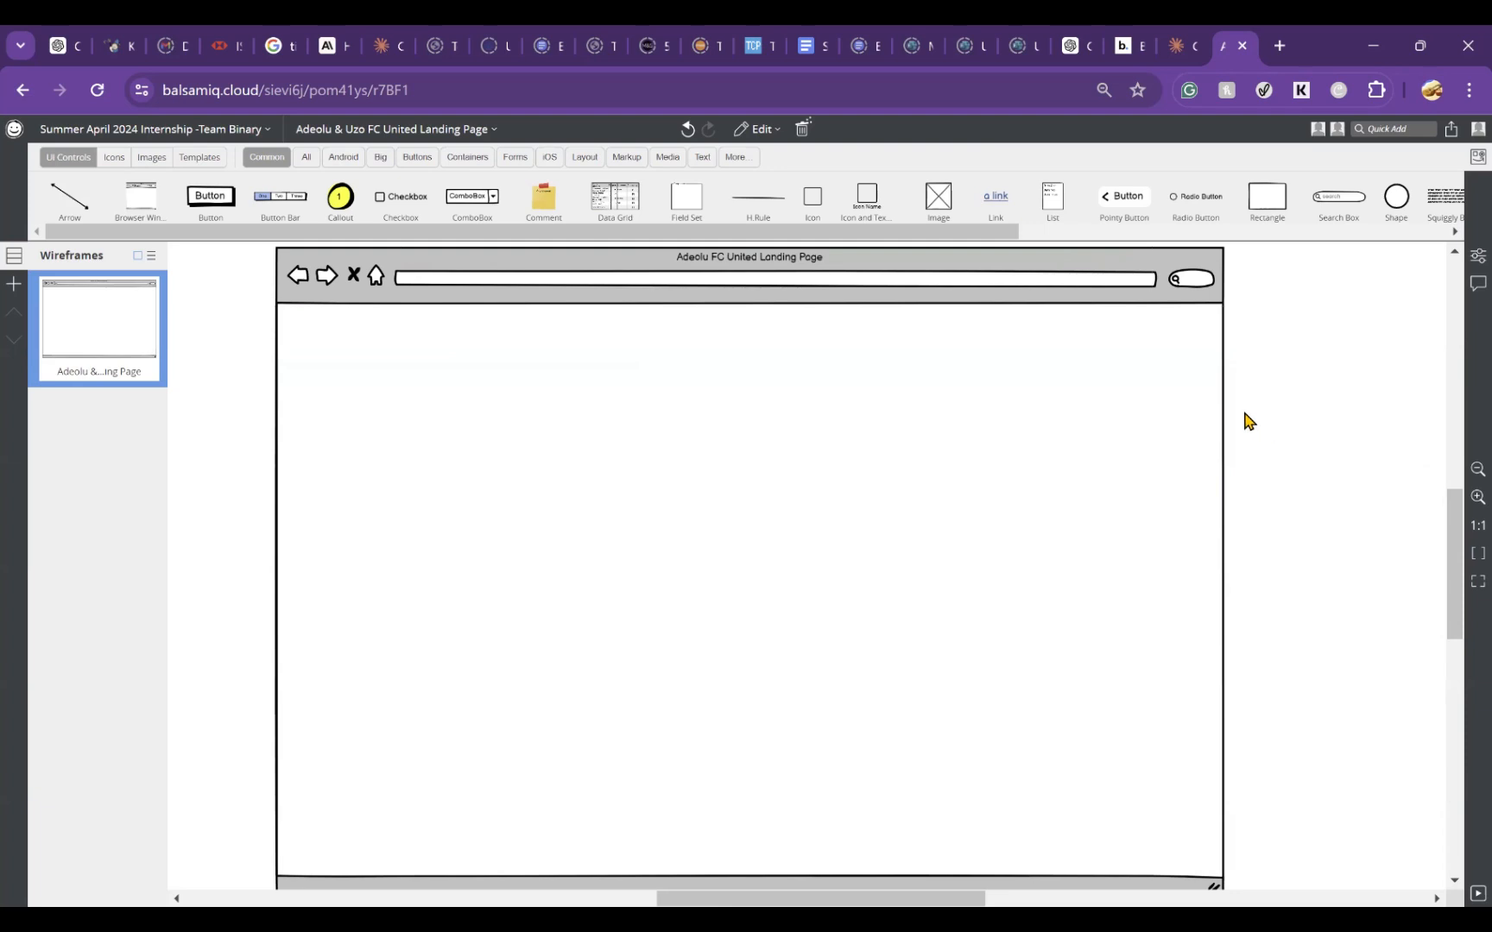
Step: Enlarge the browser window further from its lower-left and lower-right corners, shifting it up and to the left between the two resizes
{"action": "scroll", "coordinate": [1246, 420], "scroll_direction": "down", "scroll_amount": 3}
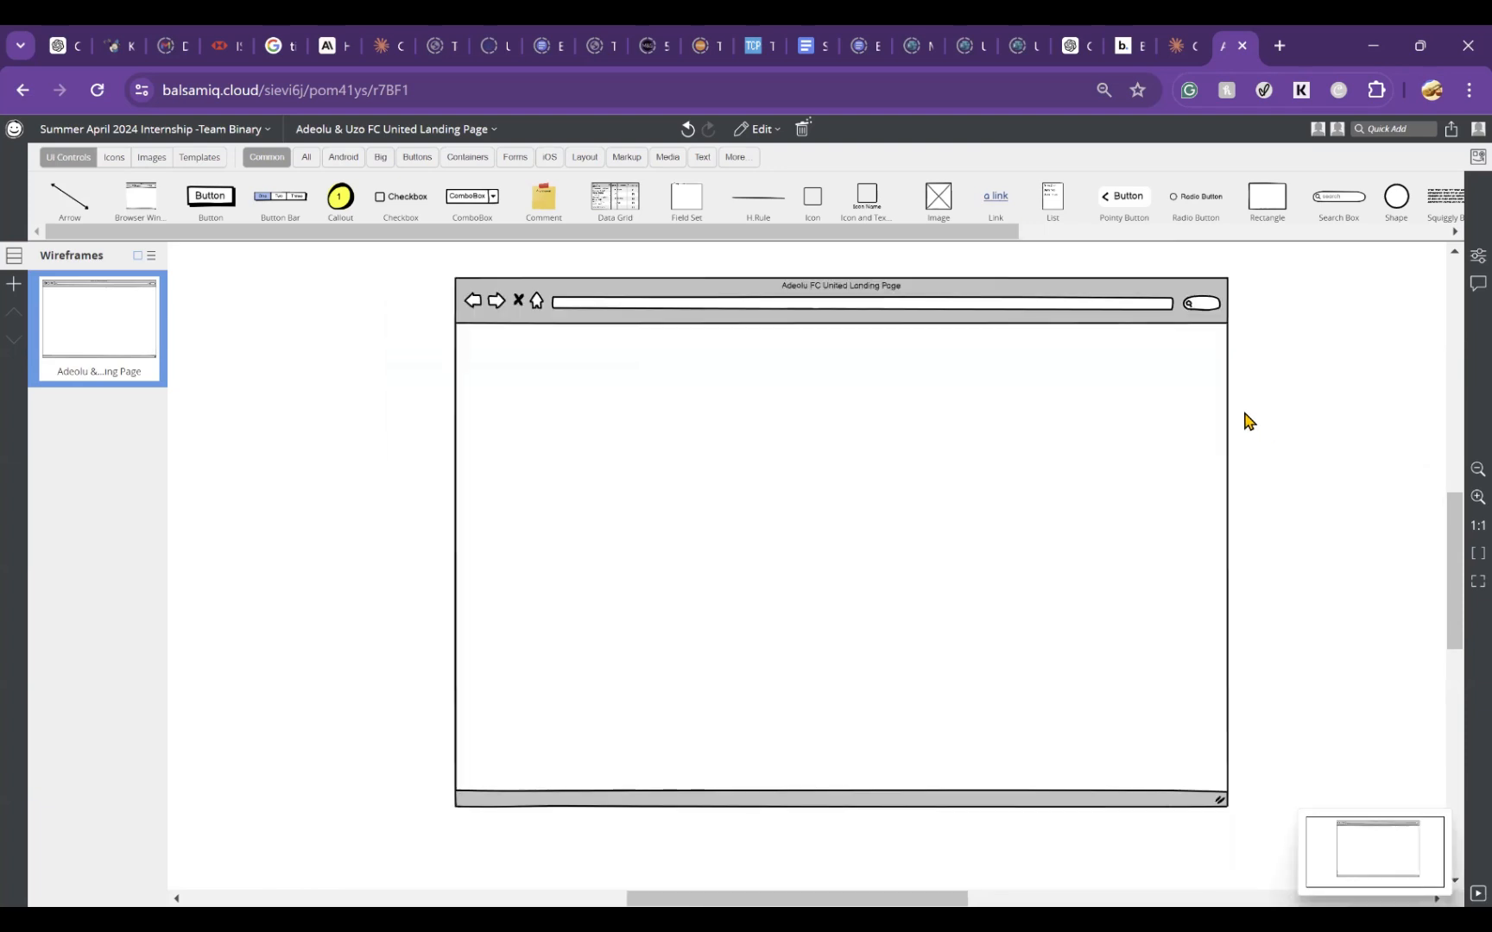
{"action": "scroll", "coordinate": [1246, 420], "scroll_direction": "down", "scroll_amount": 4}
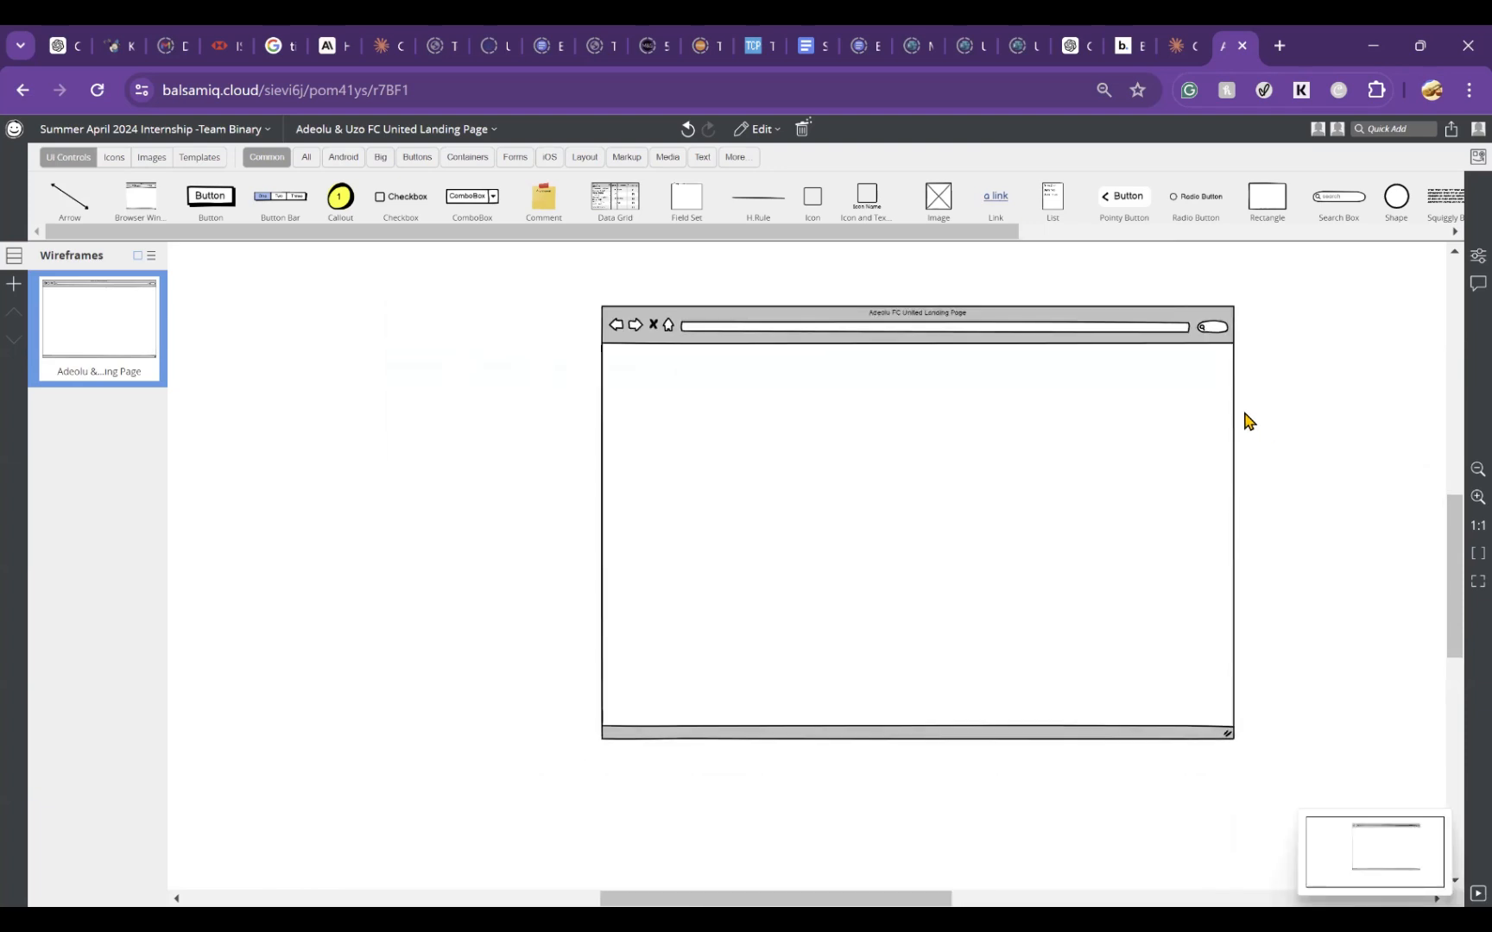
{"action": "left_click", "coordinate": [732, 610]}
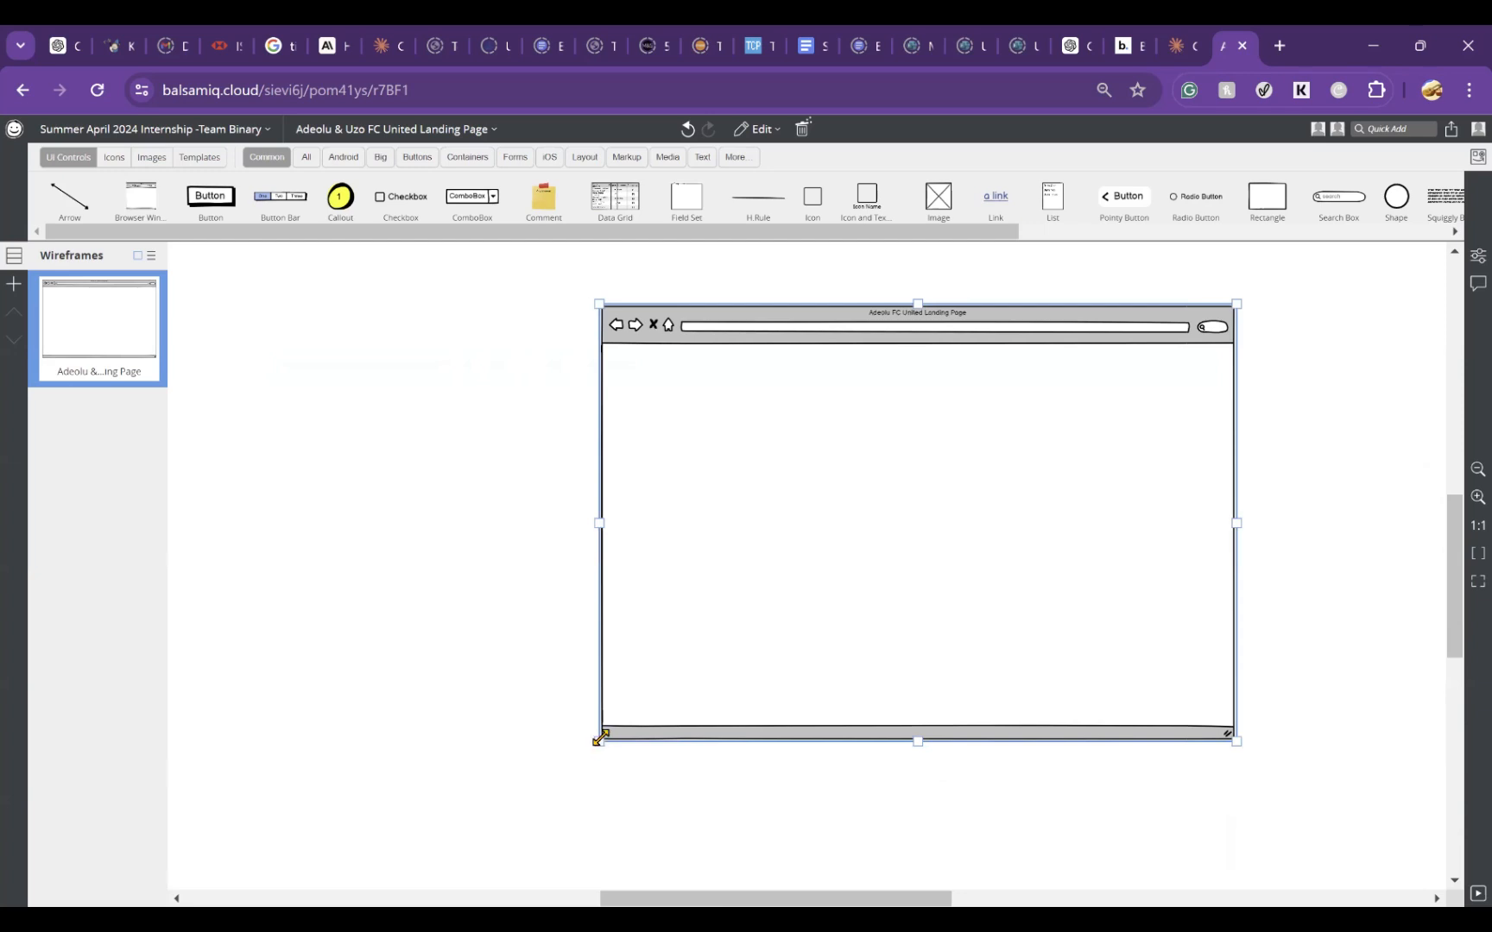
{"action": "left_click_drag", "start_coordinate": [599, 740], "coordinate": [419, 894]}
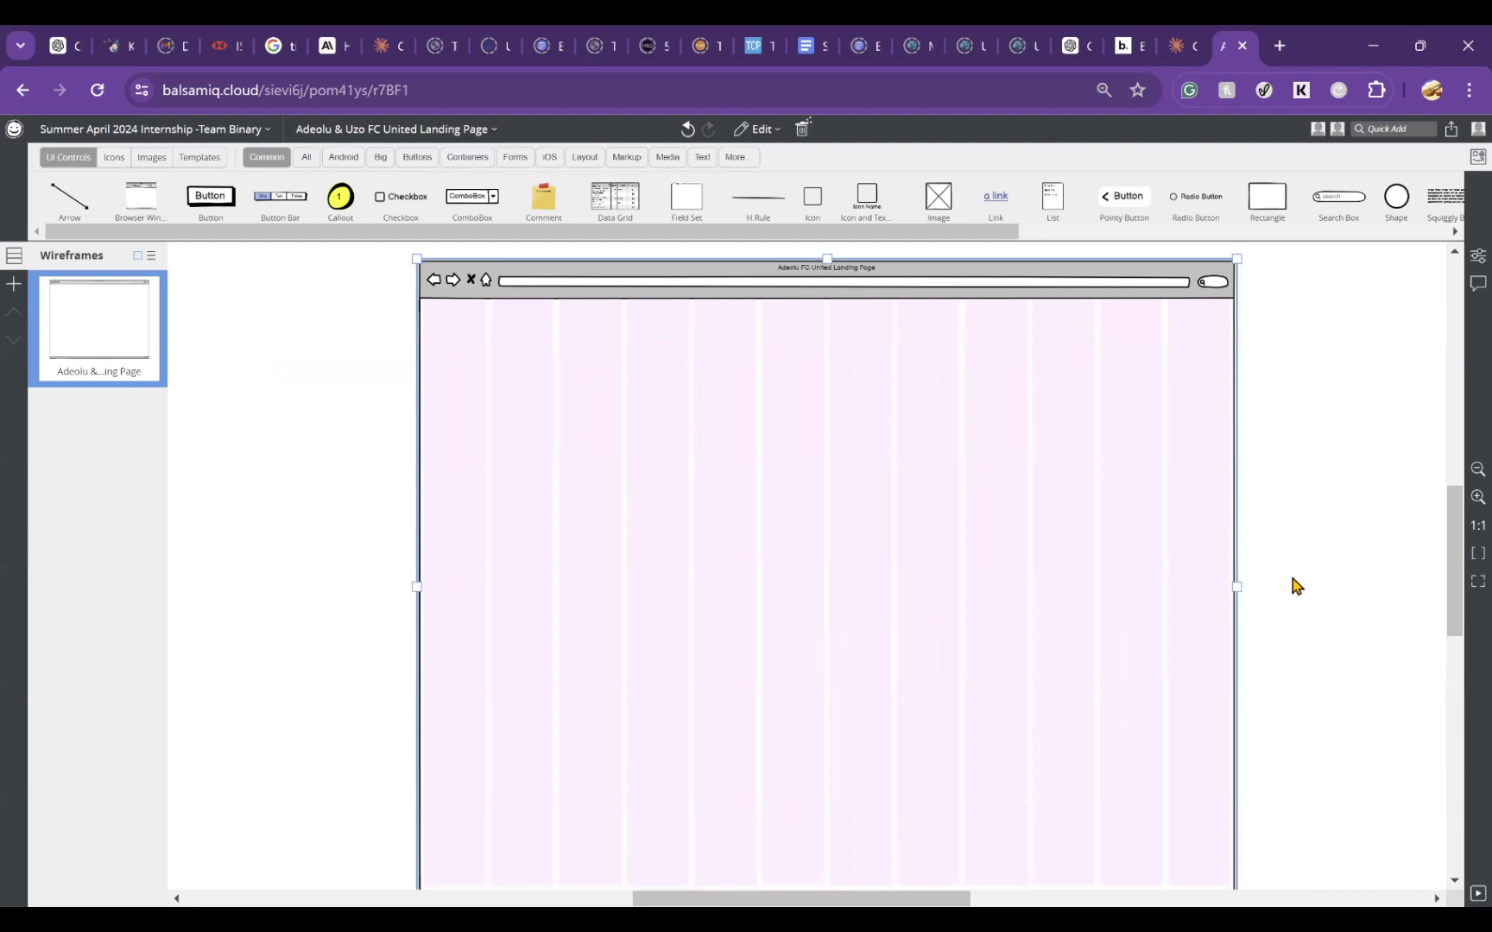
{"action": "scroll", "coordinate": [1292, 586], "scroll_direction": "down", "scroll_amount": 2}
{"action": "left_click_drag", "start_coordinate": [924, 470], "coordinate": [686, 386]}
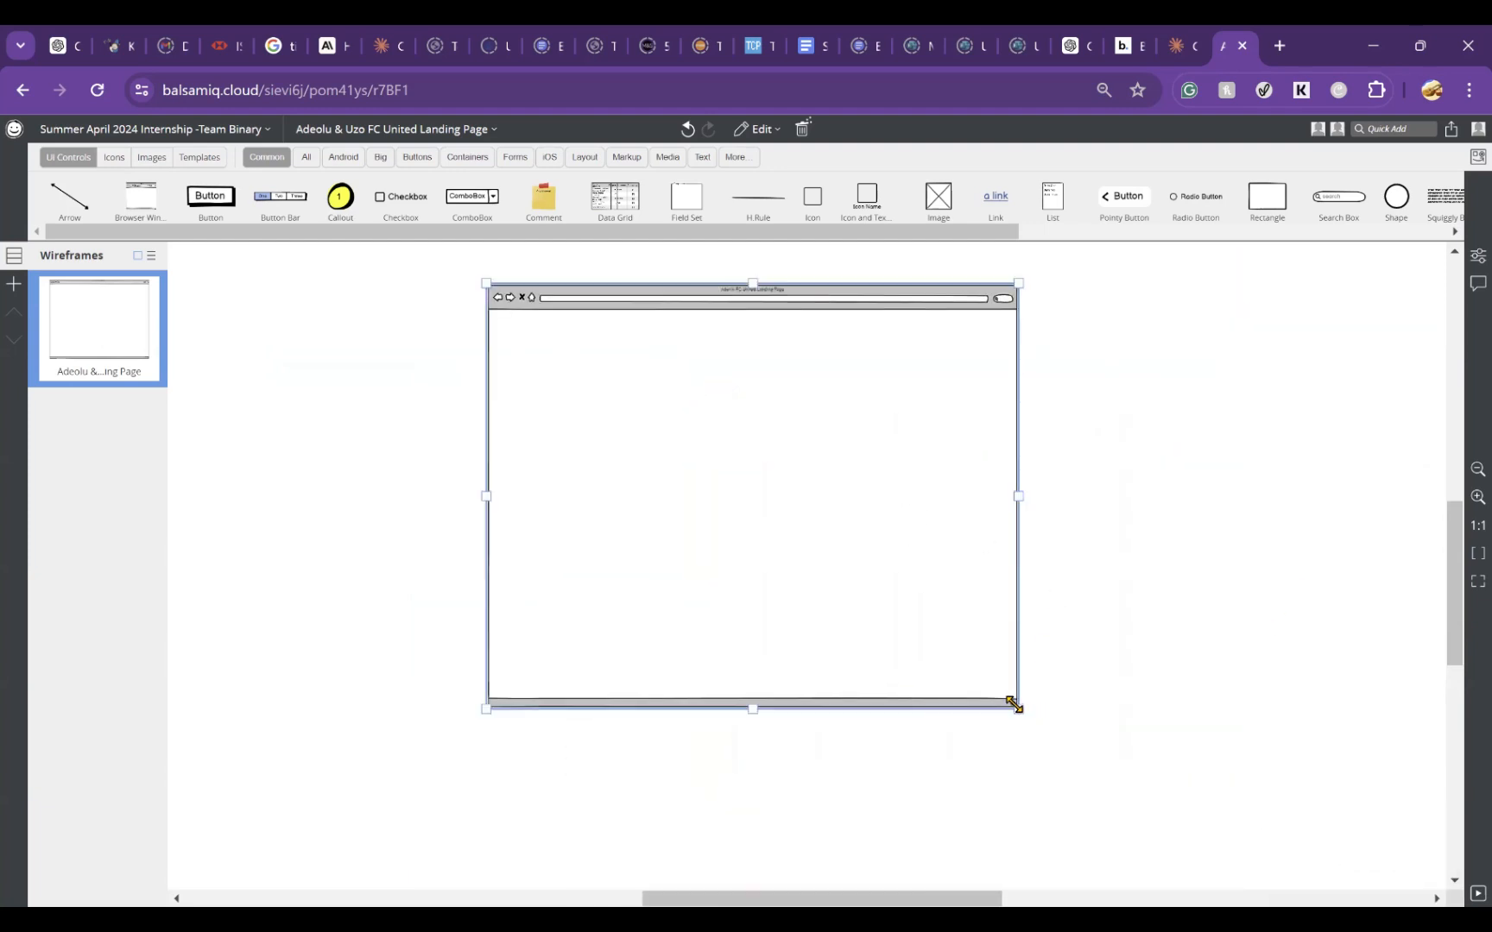
{"action": "left_click_drag", "start_coordinate": [1012, 706], "coordinate": [1312, 878]}
Step: Move the enlarged browser window up and to the left so it sits near the middle of the canvas
{"action": "scroll", "coordinate": [1184, 646], "scroll_direction": "down", "scroll_amount": 1}
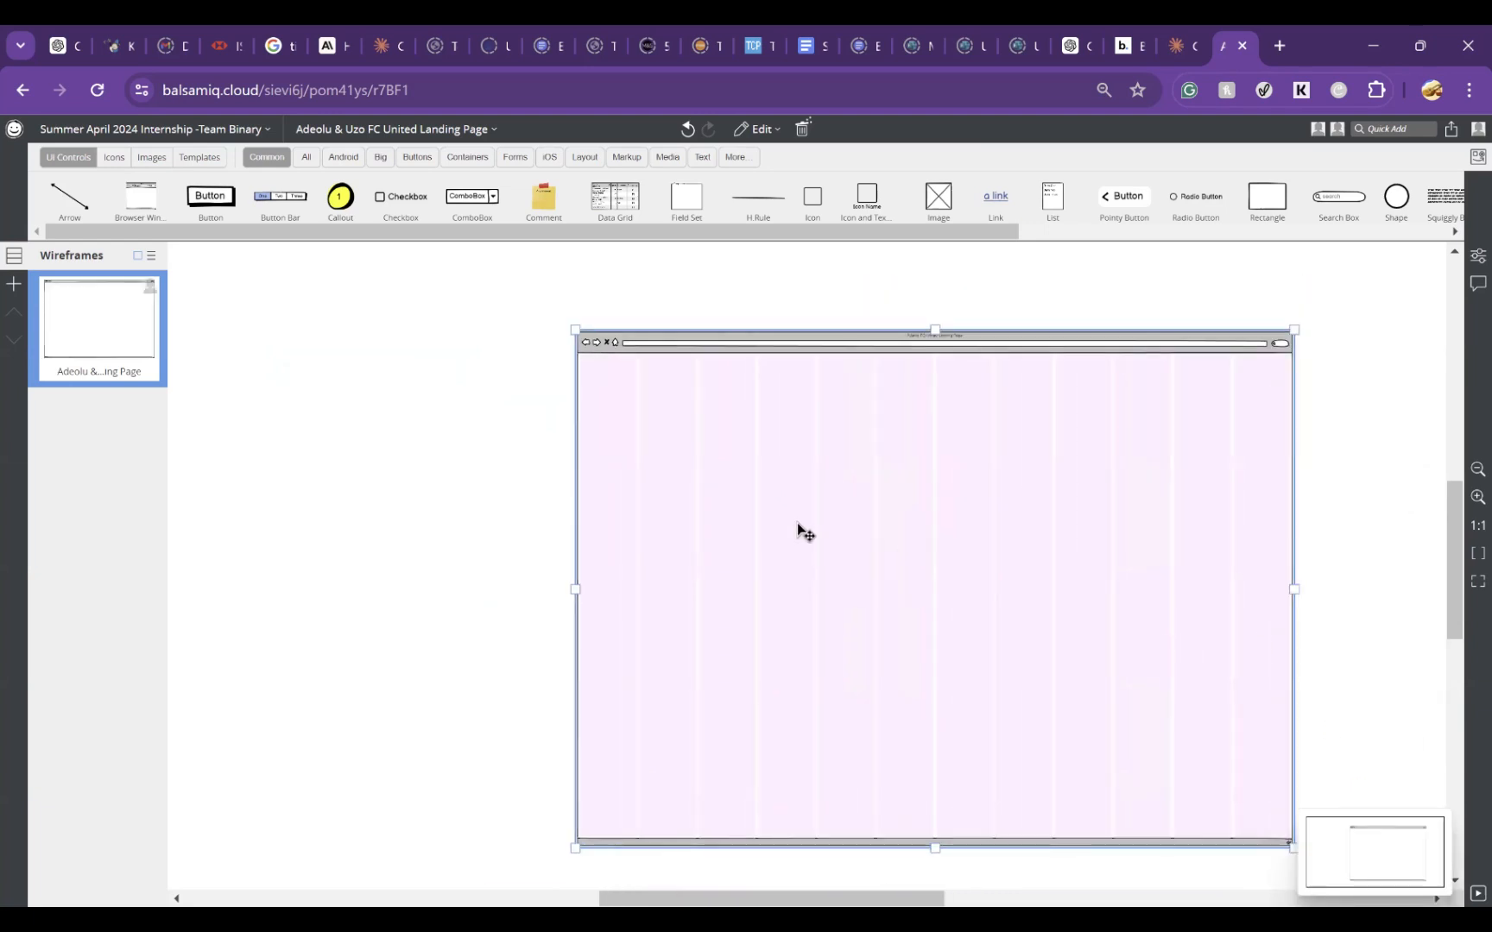
{"action": "left_click_drag", "start_coordinate": [776, 522], "coordinate": [669, 453]}
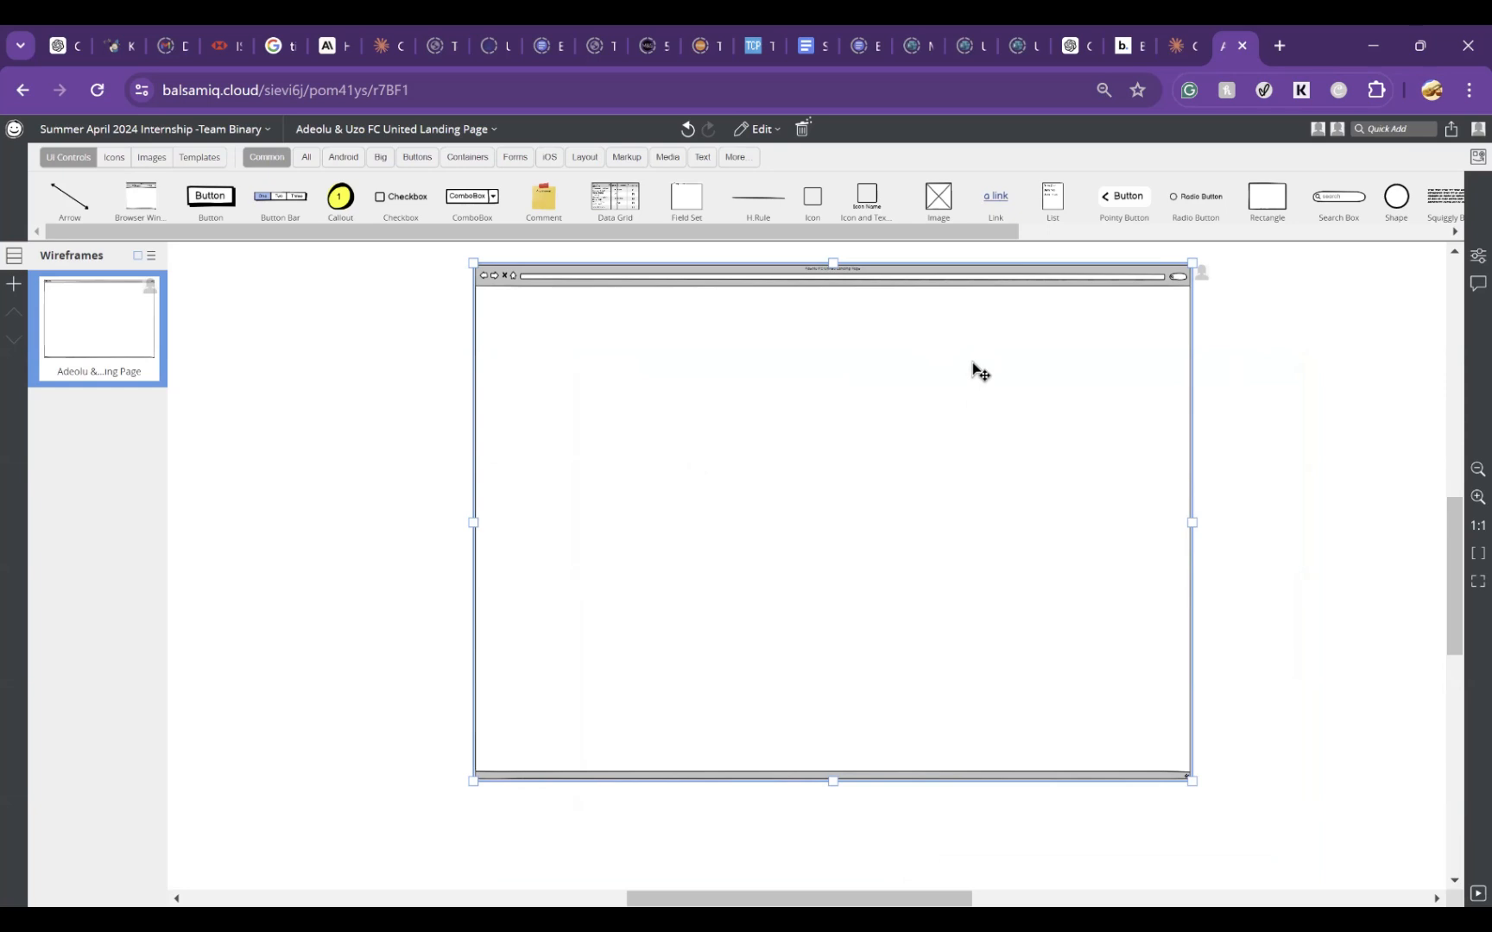
{"action": "scroll", "coordinate": [975, 369], "scroll_direction": "up", "scroll_amount": 1}
{"action": "scroll", "coordinate": [980, 372], "scroll_direction": "down", "scroll_amount": 3}
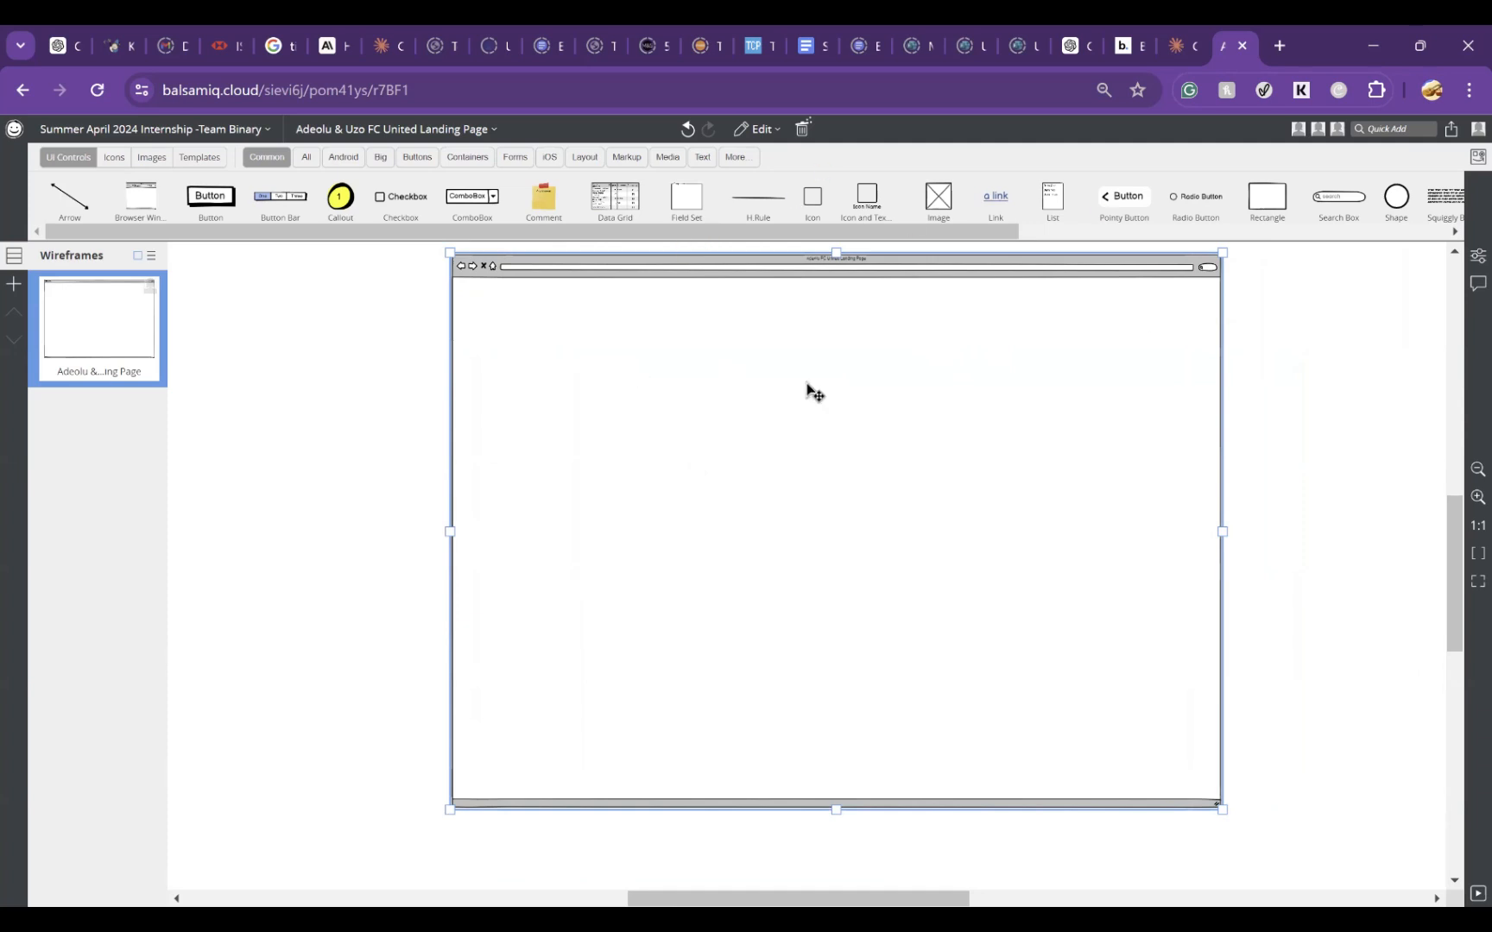
{"action": "left_click", "coordinate": [1284, 720]}
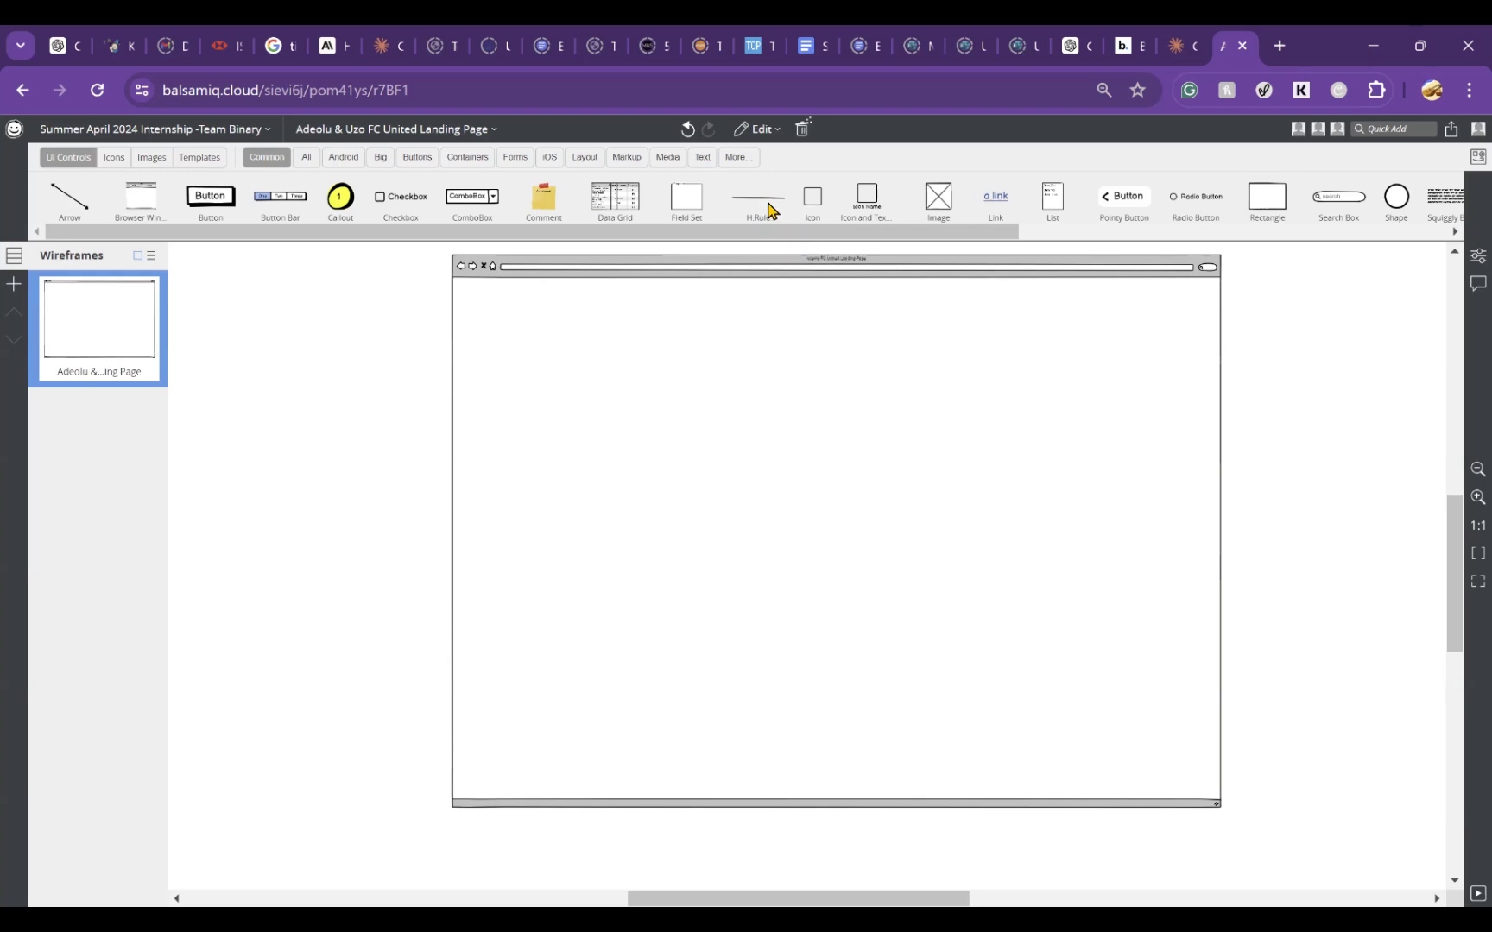
Step: Place a horizontal rule near the top of the browser window's page area and undo the window's last shift
{"action": "left_click_drag", "start_coordinate": [771, 212], "coordinate": [759, 326]}
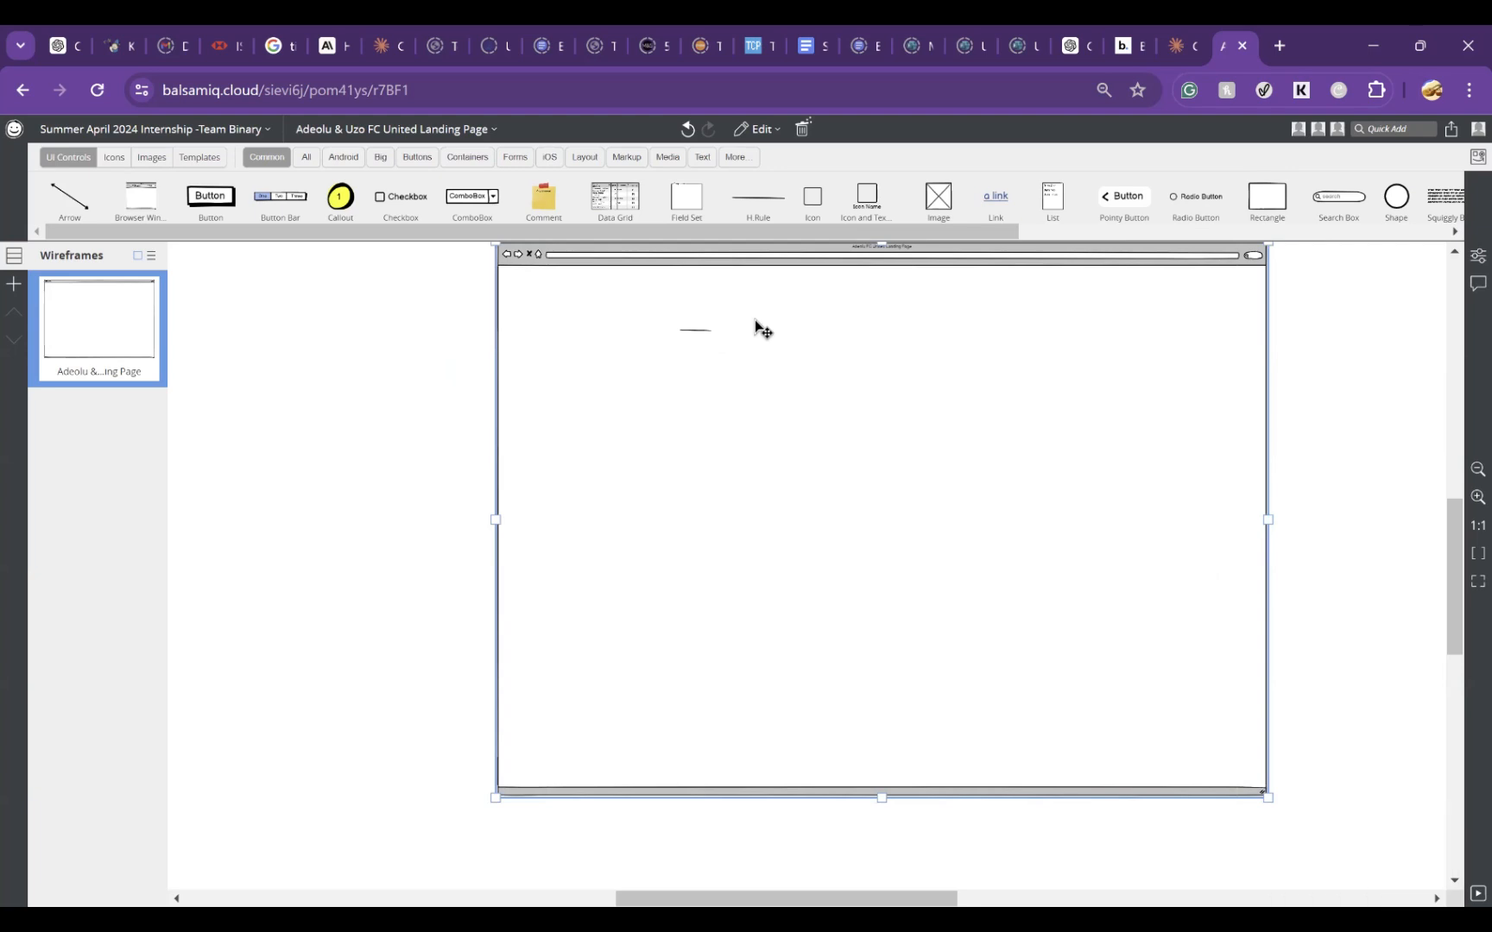
{"action": "key", "text": "ctrl+z"}
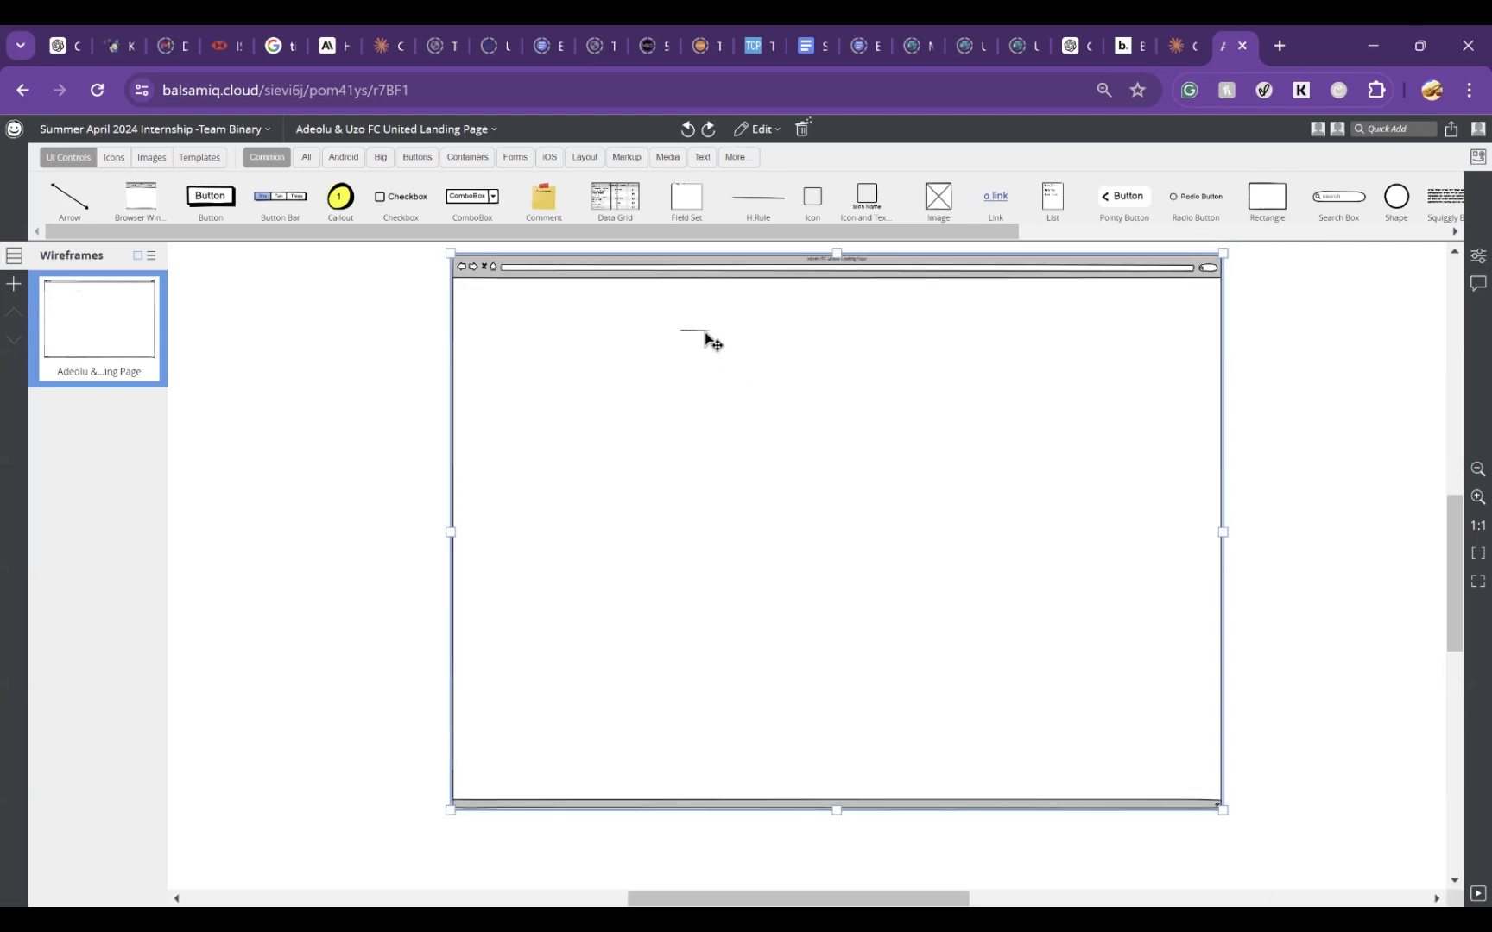
{"action": "left_click", "coordinate": [1281, 459]}
Step: Search the control library for "rule", add the Horizontal Rule Regular icon to the canvas, and undo the browser window's accidental shift
{"action": "left_click", "coordinate": [1404, 130]}
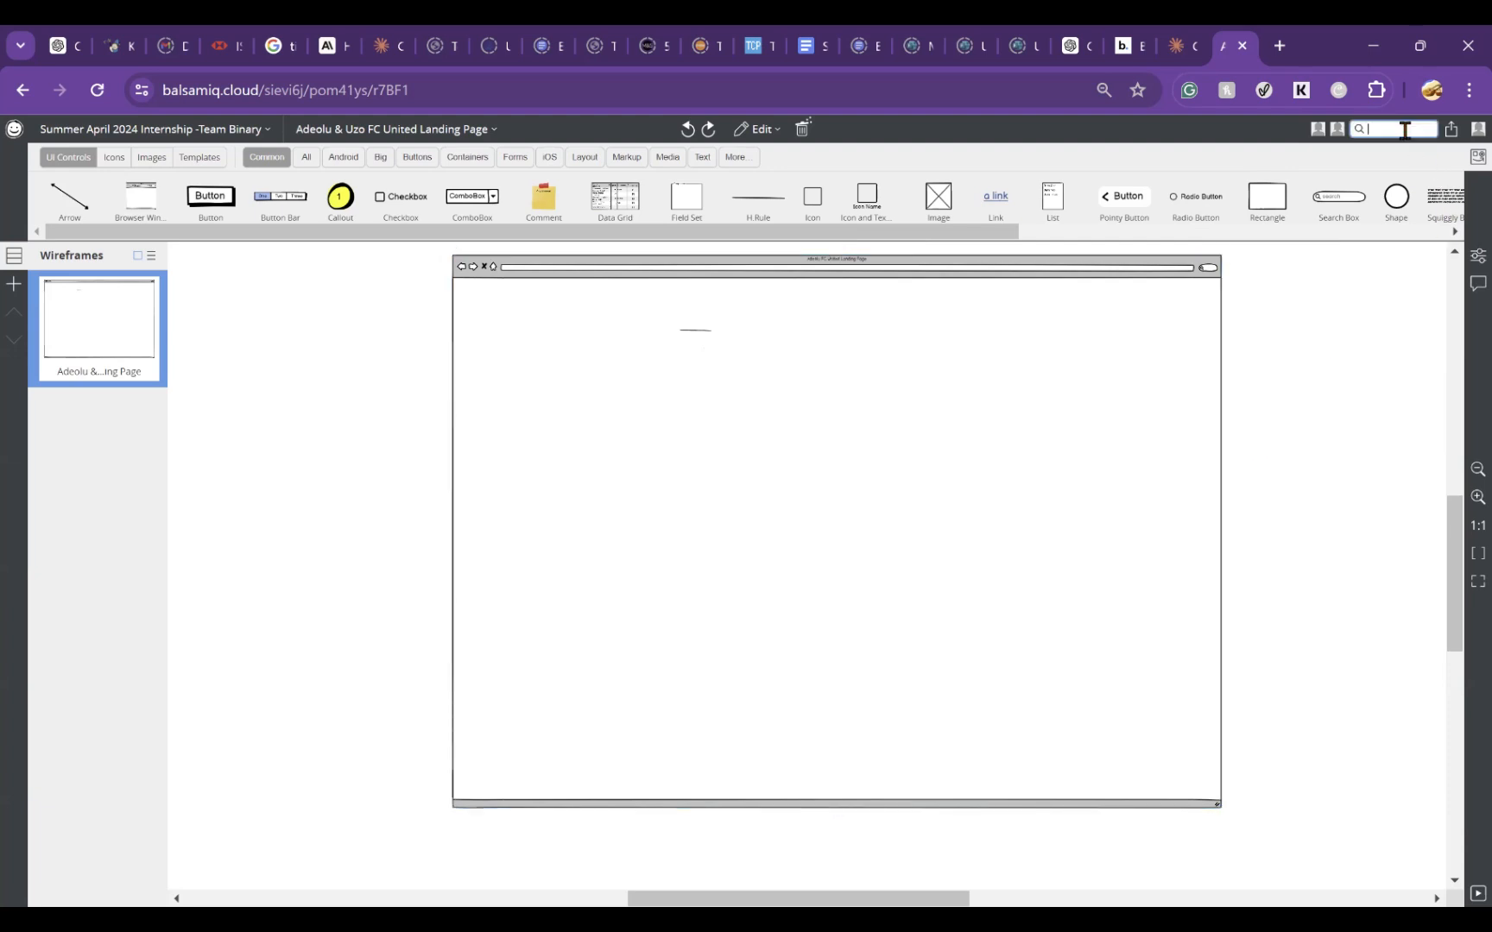
{"action": "type", "text": "rule"}
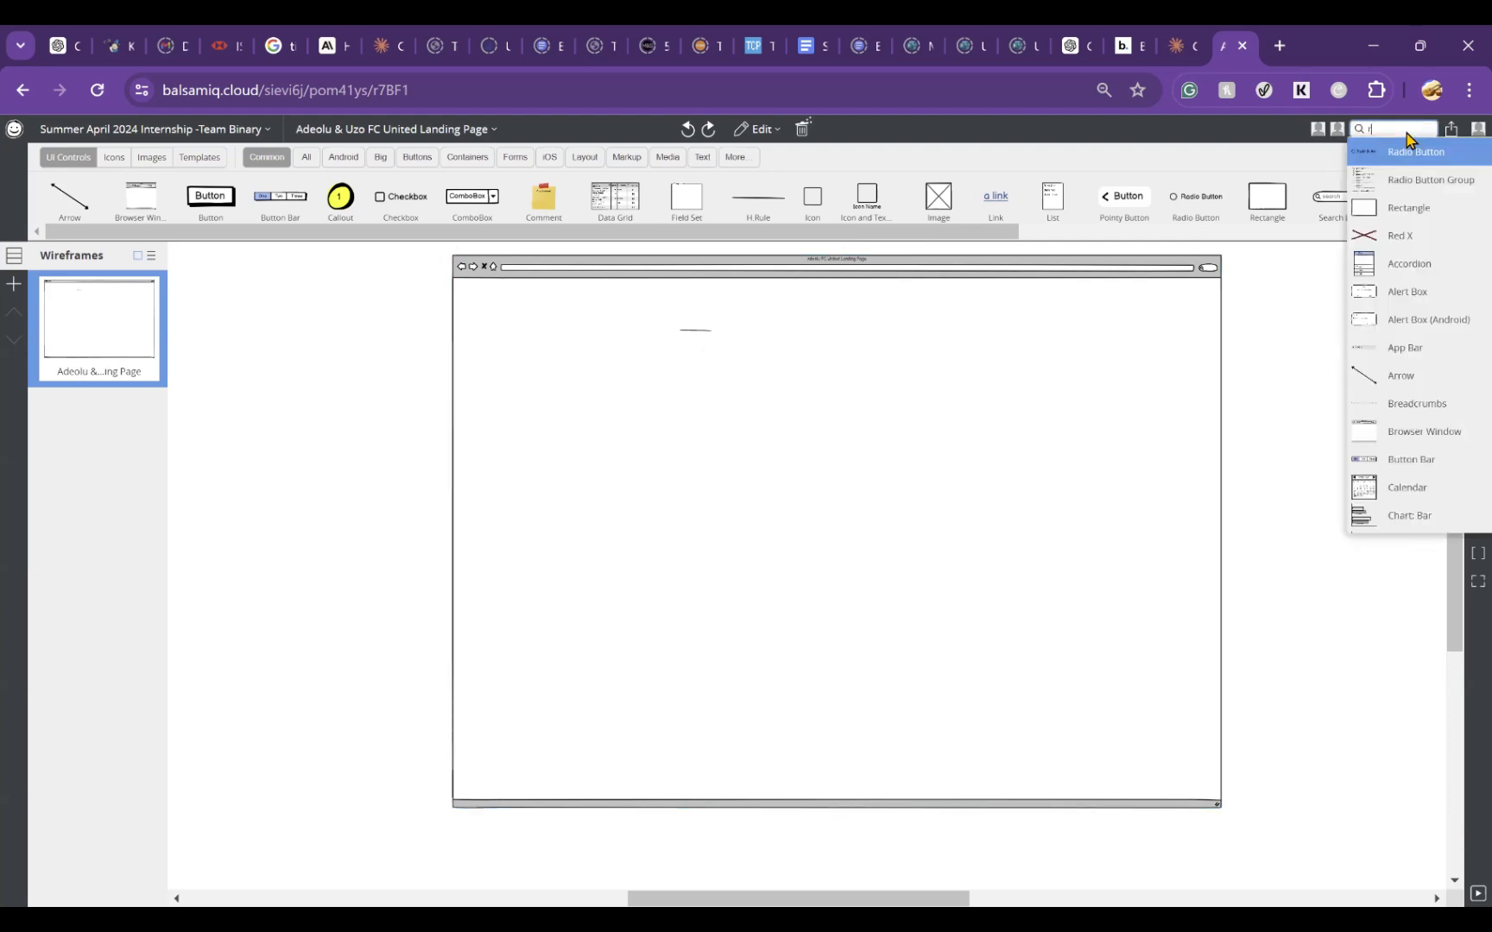
{"action": "key", "text": "Down"}
{"action": "key", "text": "Down"}
{"action": "key", "text": "Down"}
{"action": "key", "text": "Down"}
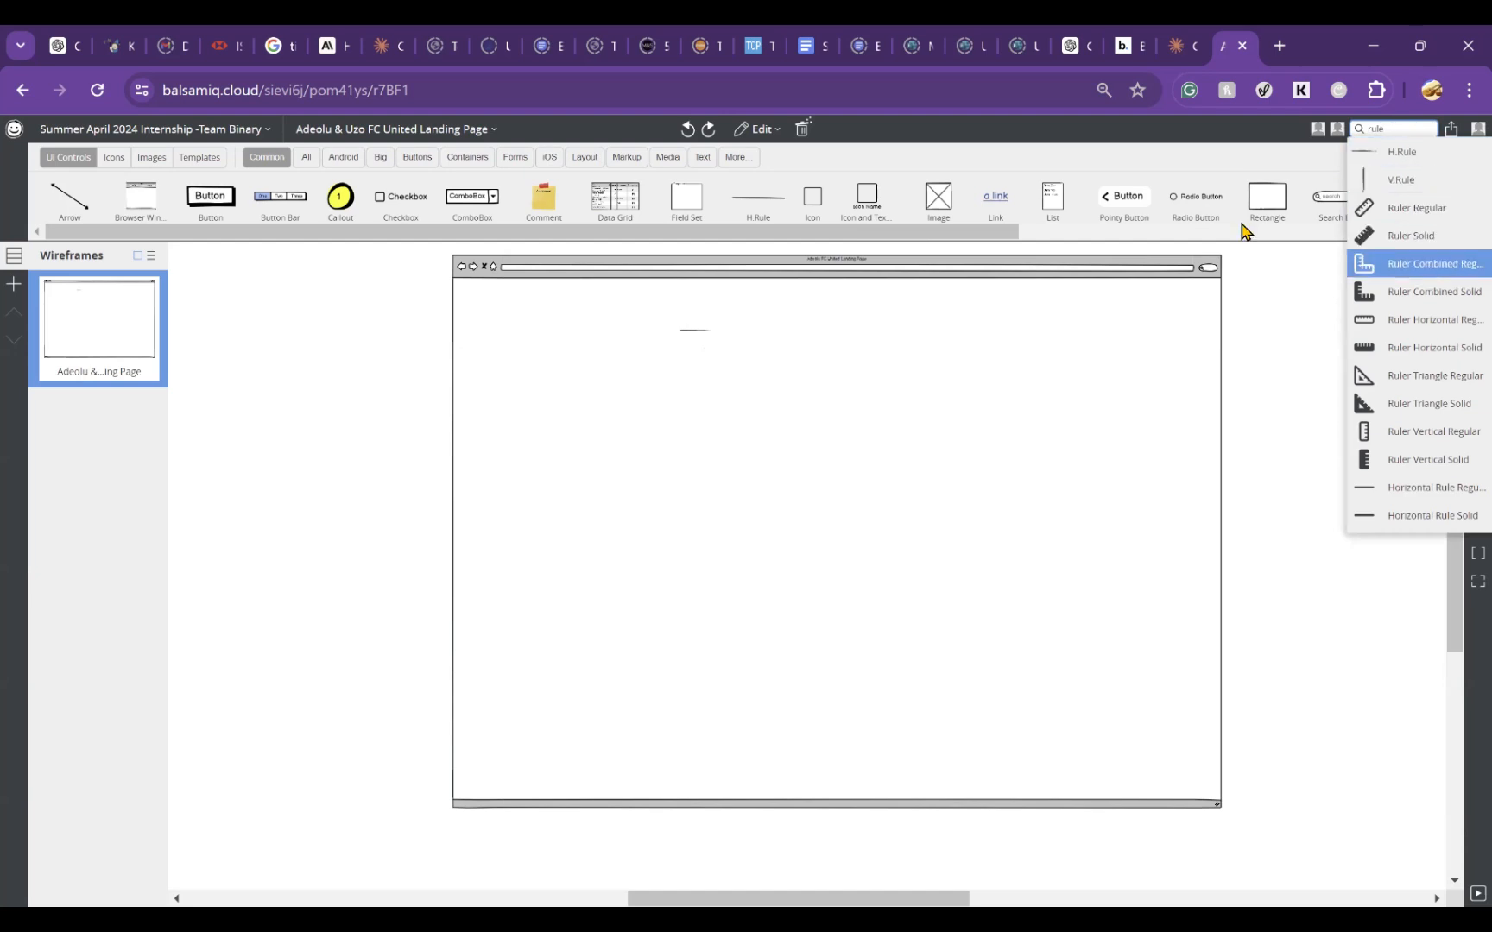
{"action": "key", "text": "Up"}
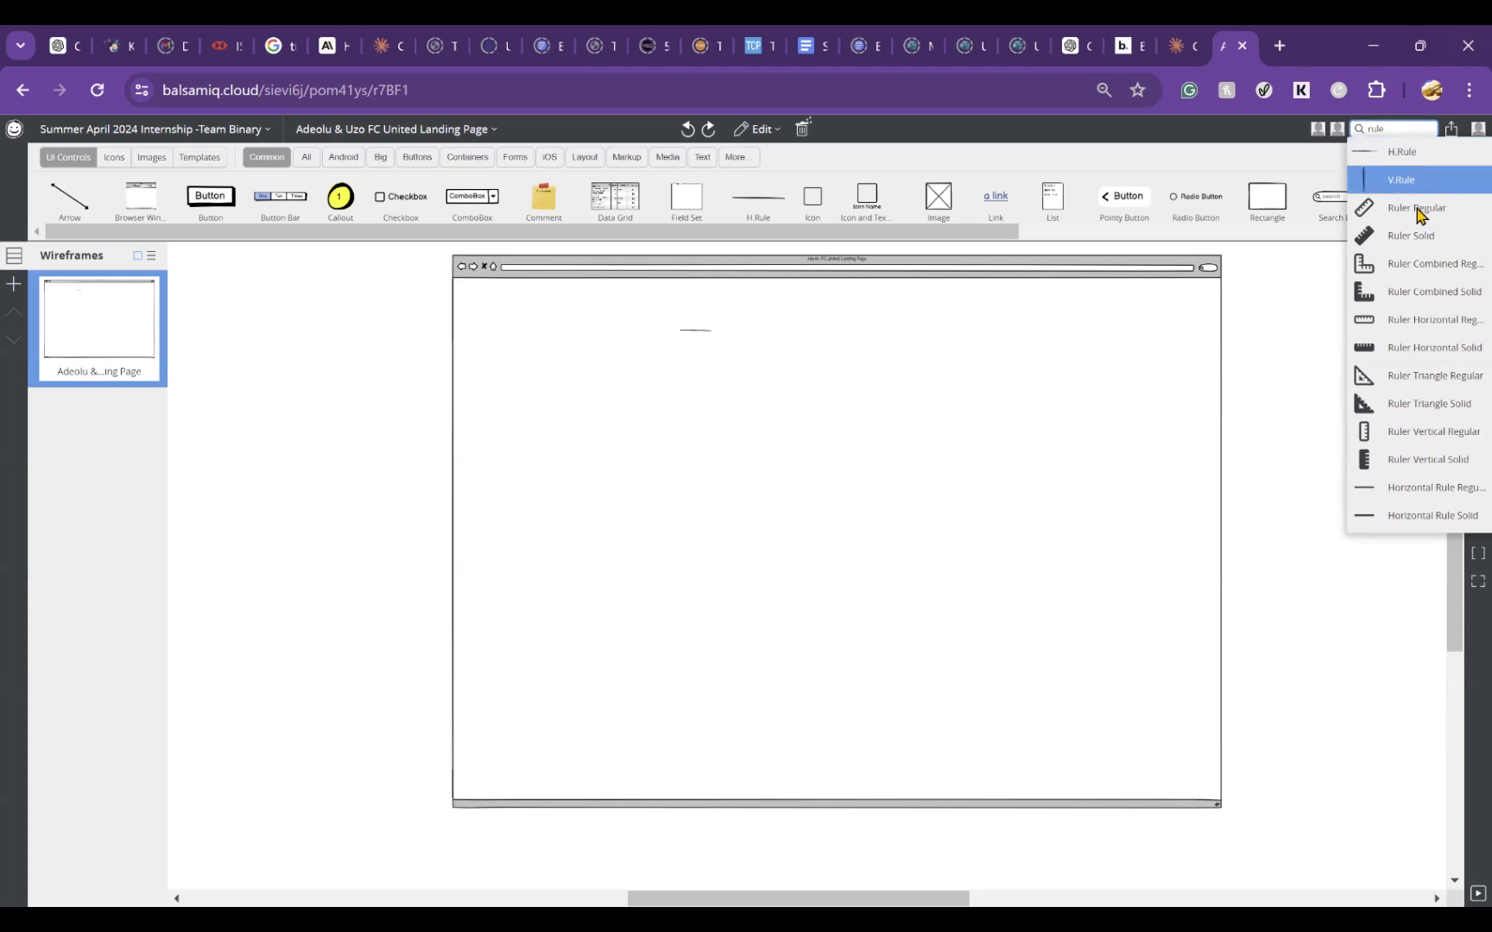
{"action": "left_click", "coordinate": [1432, 488]}
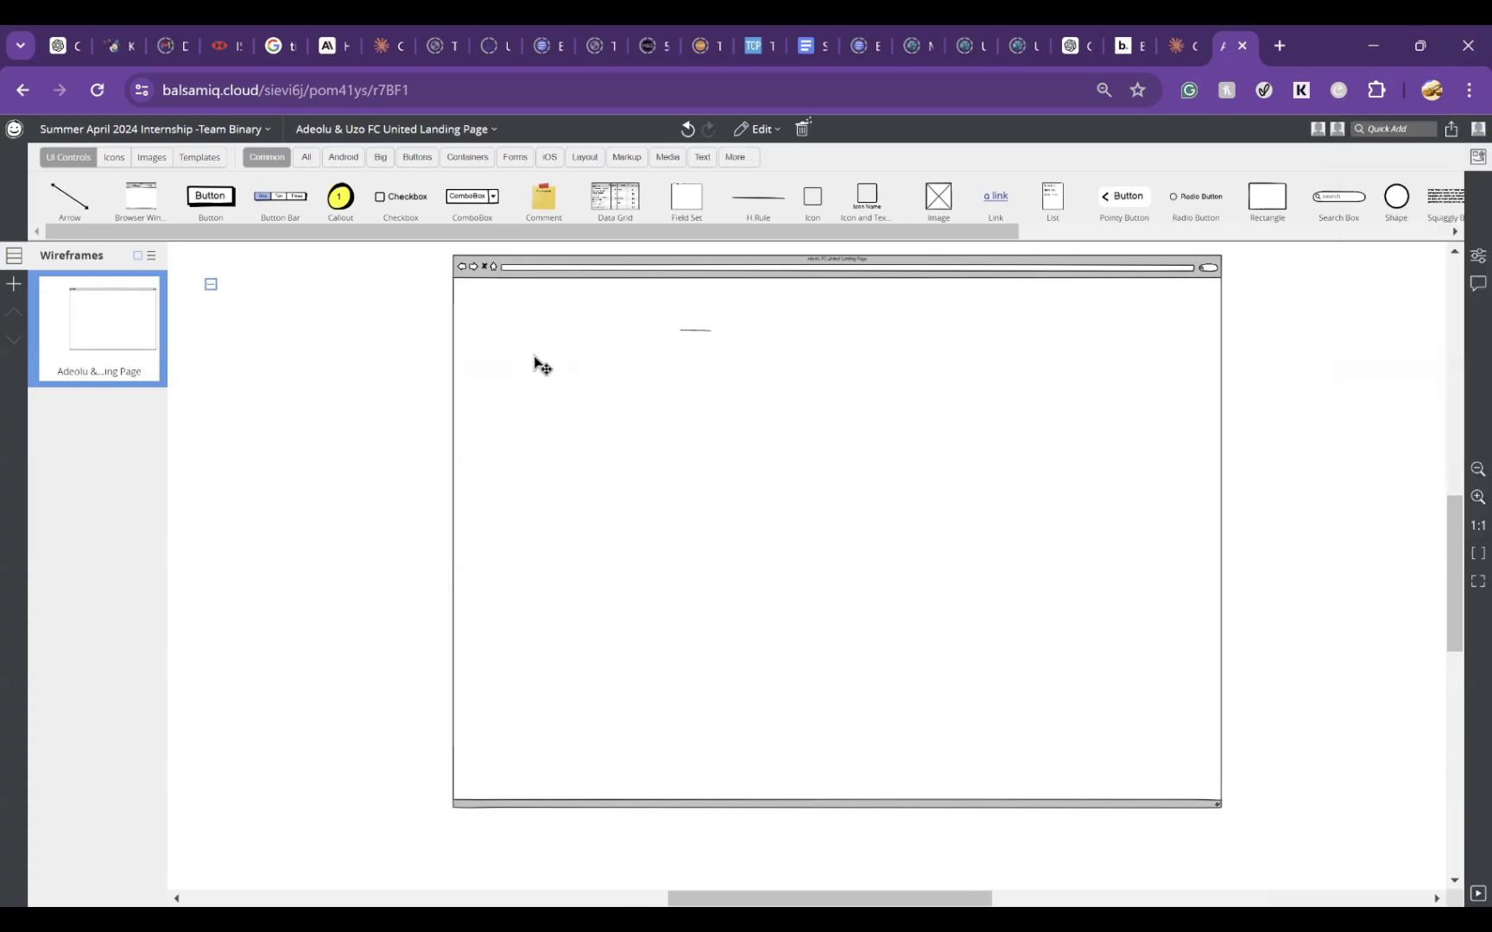
{"action": "left_click_drag", "start_coordinate": [492, 363], "coordinate": [658, 366]}
{"action": "key", "text": "ctrl+z"}
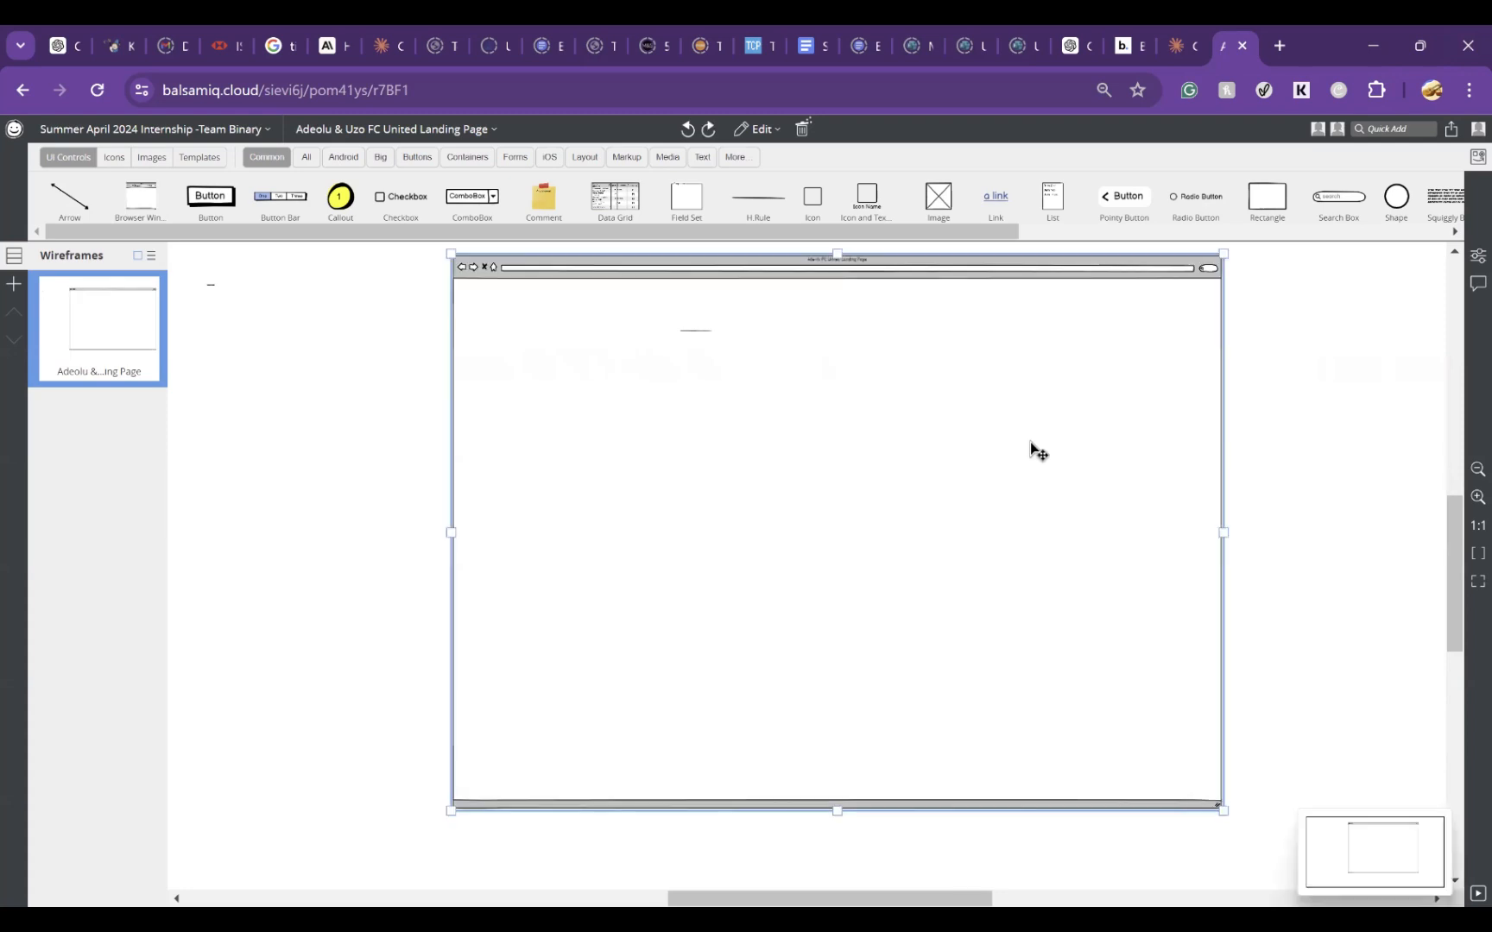
Step: Place an H.Rule at the browser window's left edge just below its address bar and stretch it across the window's full width
{"action": "double_click", "coordinate": [698, 338]}
{"action": "left_click", "coordinate": [1317, 471]}
{"action": "left_click", "coordinate": [1045, 321]}
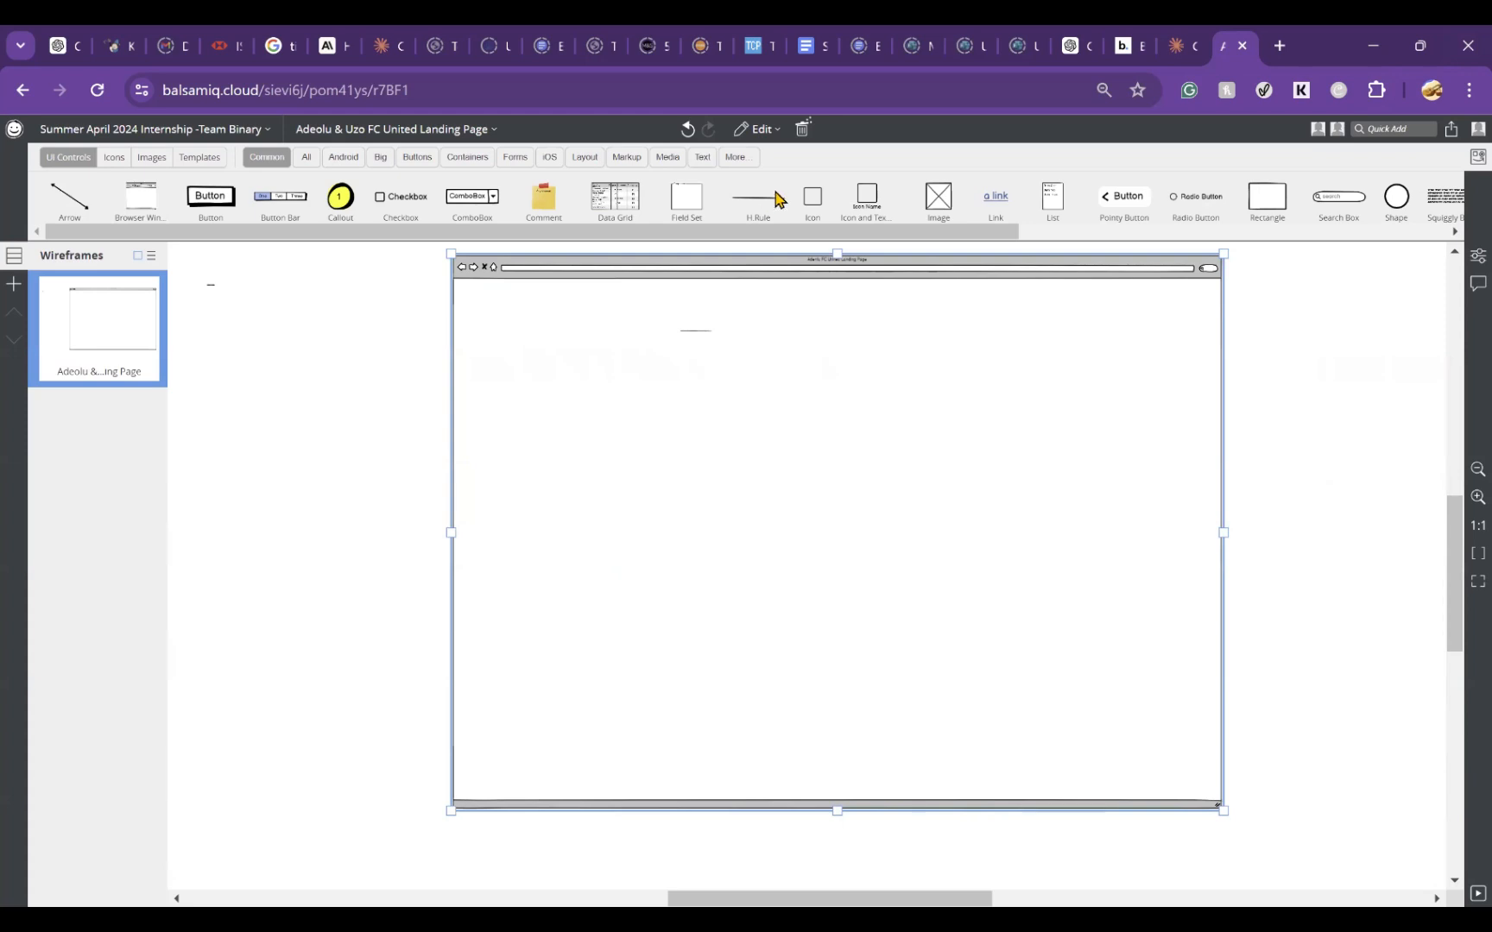
{"action": "left_click_drag", "start_coordinate": [768, 204], "coordinate": [467, 304]}
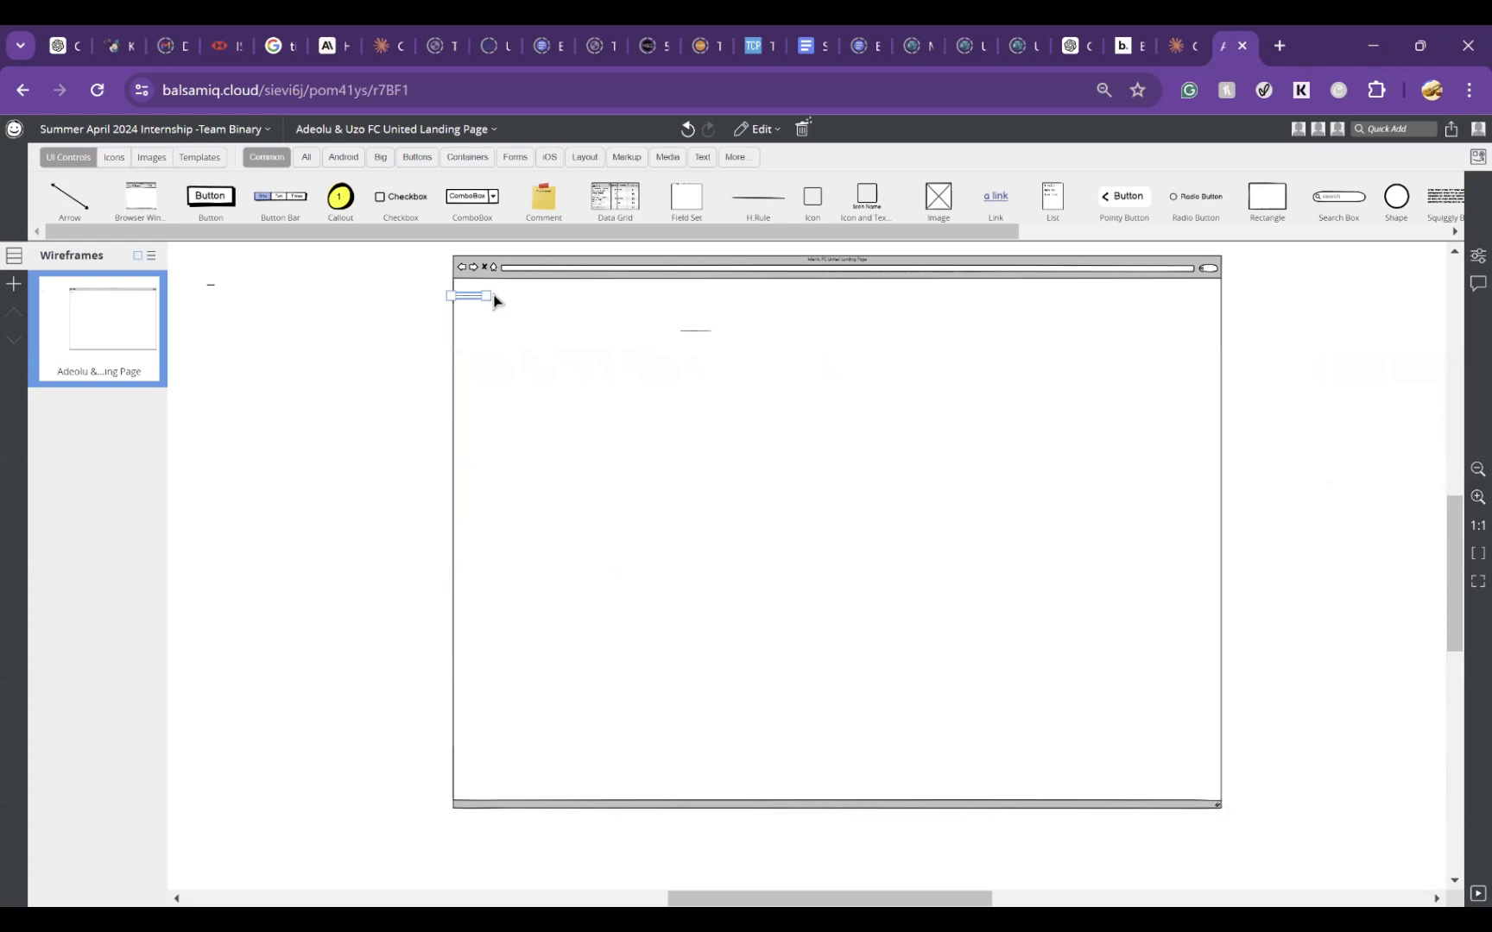
{"action": "left_click_drag", "start_coordinate": [487, 296], "coordinate": [1222, 292]}
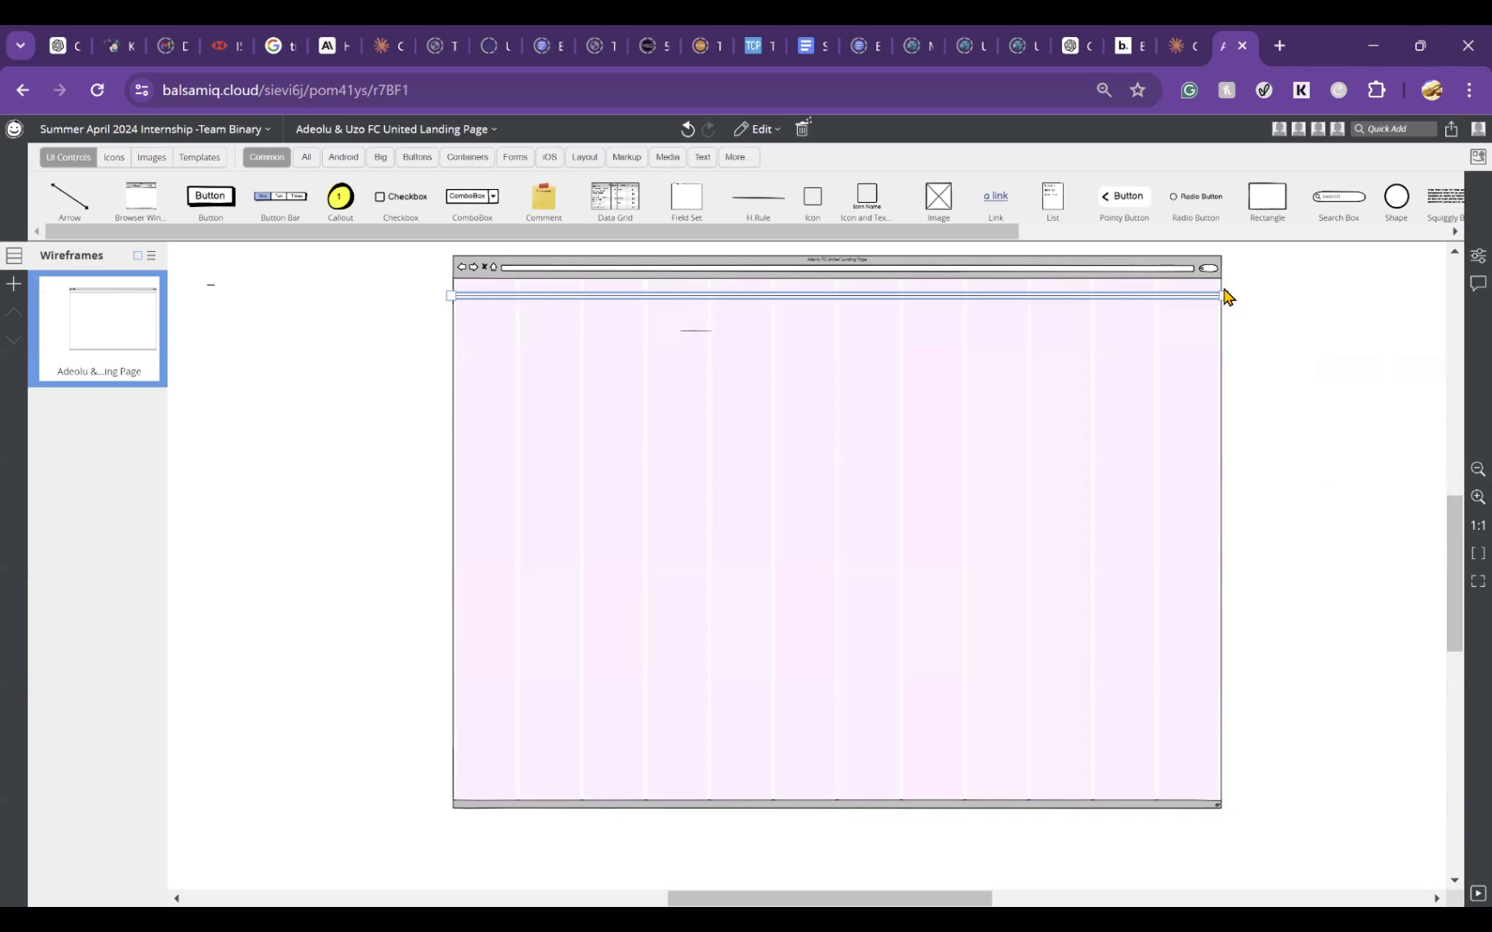
Step: Nudge the full-width rule down to the height of the short rule to form the page's header strip
{"action": "key", "text": "Down"}
{"action": "key", "text": "Down"}
{"action": "key", "text": "Down"}
{"action": "key", "text": "Down"}
{"action": "key", "text": "Down"}
{"action": "key", "text": "Down"}
{"action": "key", "text": "Down"}
{"action": "key", "text": "Down"}
{"action": "key", "text": "Down"}
{"action": "key", "text": "Down"}
{"action": "key", "text": "Down"}
{"action": "key", "text": "Down"}
{"action": "key", "text": "Down"}
{"action": "key", "text": "Down"}
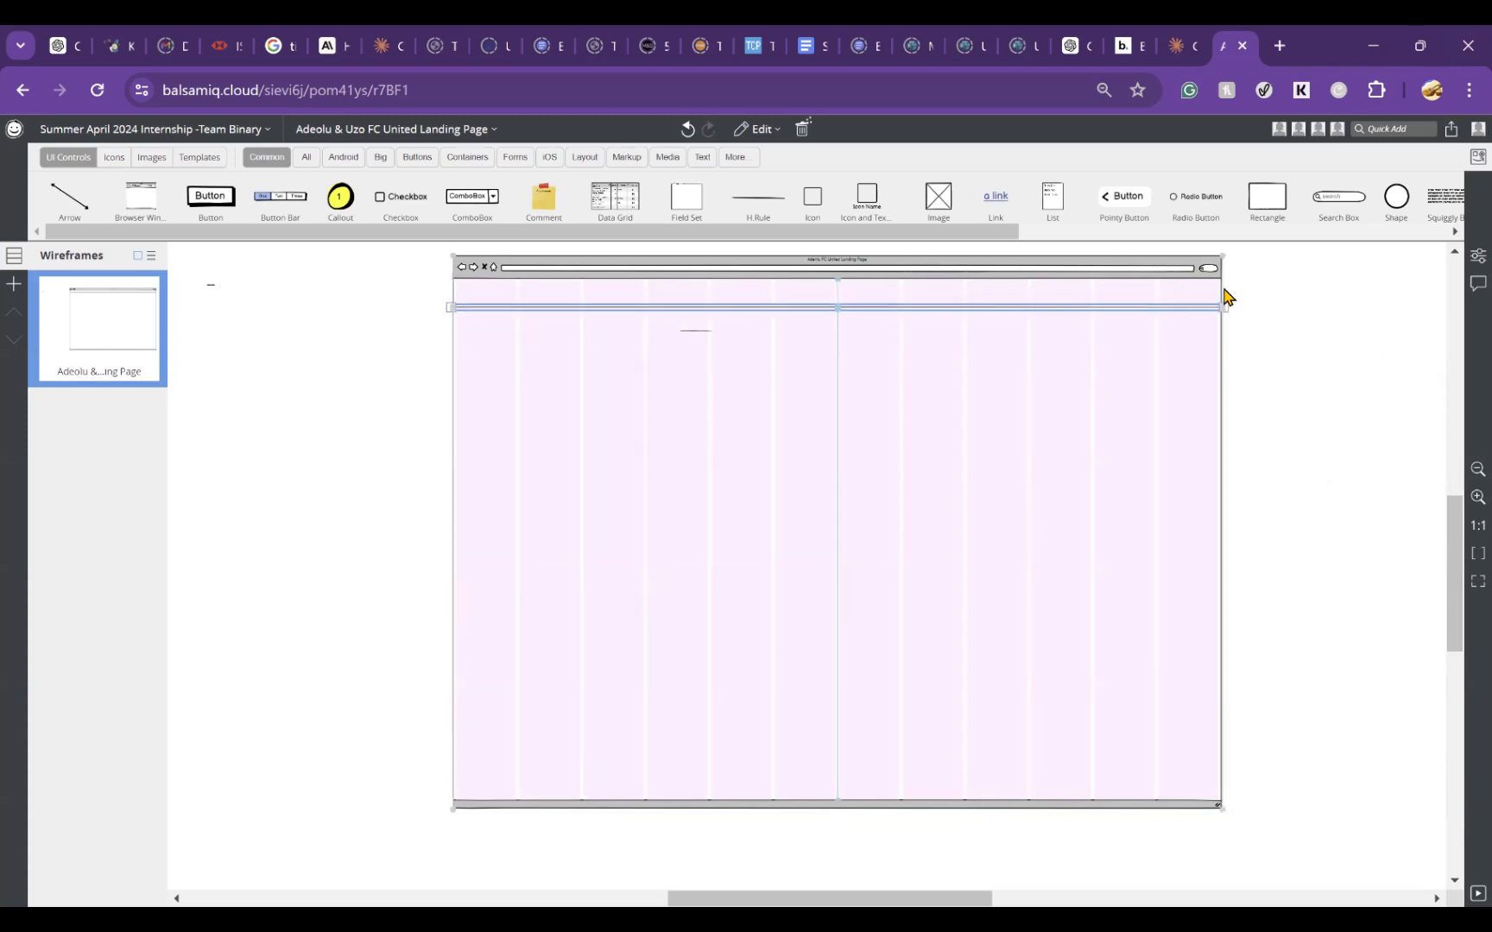
{"action": "key", "text": "Down"}
{"action": "key", "text": "Down"}
{"action": "key", "text": "Down"}
{"action": "key", "text": "Down"}
{"action": "key", "text": "Down"}
{"action": "key", "text": "Down"}
{"action": "key", "text": "Down"}
{"action": "key", "text": "Down"}
{"action": "key", "text": "Down"}
{"action": "key", "text": "Down"}
{"action": "key", "text": "Down"}
{"action": "key", "text": "Down"}
{"action": "key", "text": "Down"}
{"action": "key", "text": "Down"}
{"action": "key", "text": "Down"}
{"action": "key", "text": "Down"}
{"action": "key", "text": "Down"}
{"action": "key", "text": "Down"}
{"action": "key", "text": "Down"}
{"action": "key", "text": "Down"}
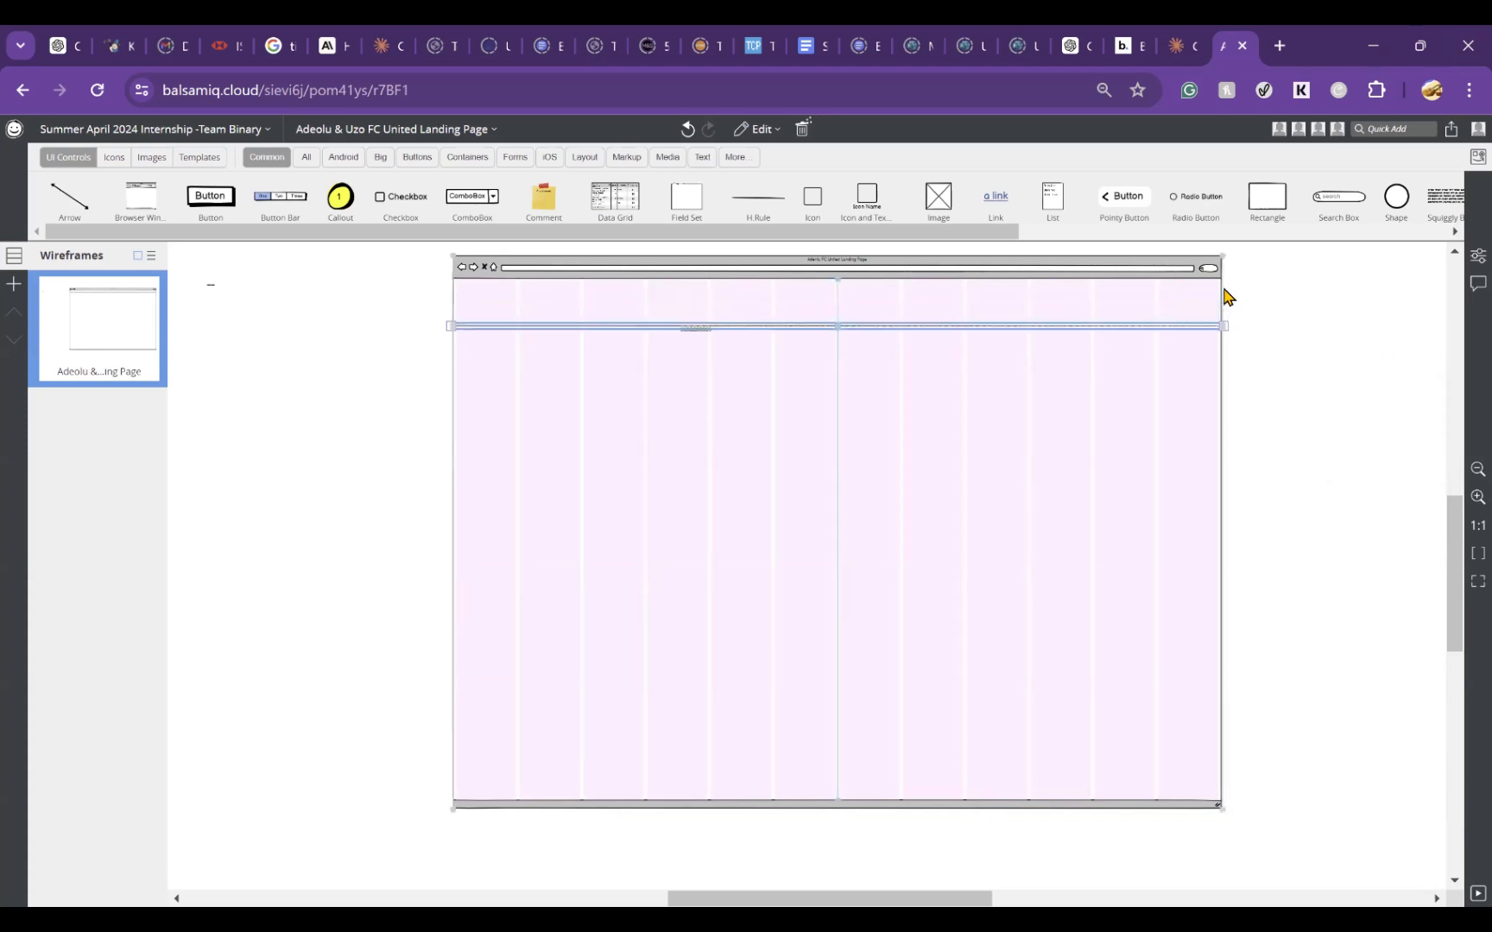
{"action": "key", "text": "Down"}
{"action": "key", "text": "Down"}
{"action": "key", "text": "Down"}
{"action": "key", "text": "Down"}
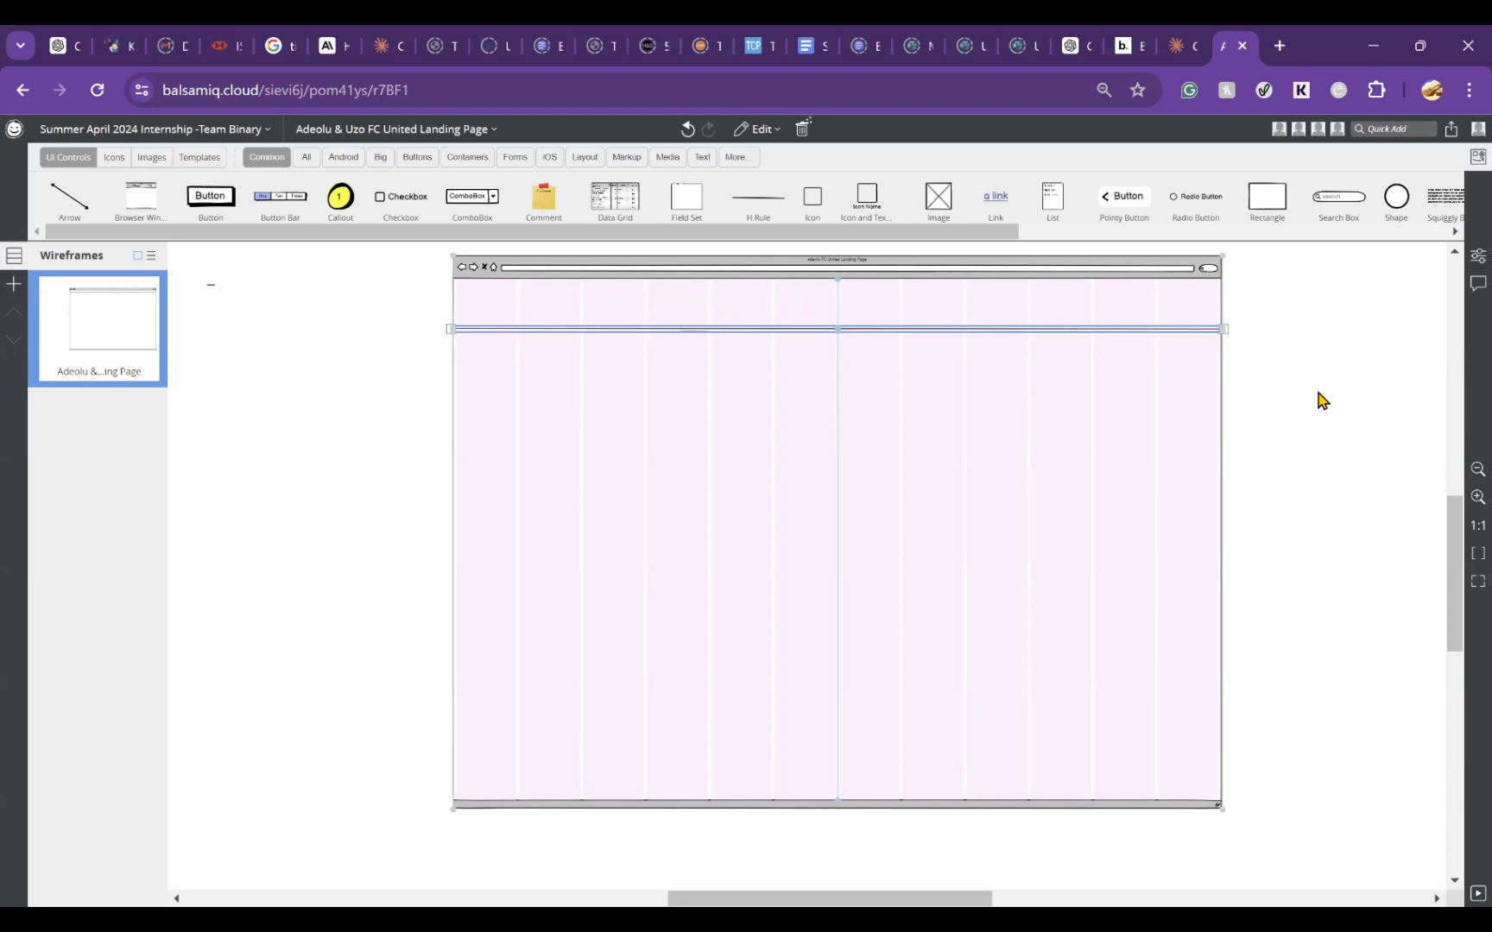
{"action": "left_click", "coordinate": [1318, 400]}
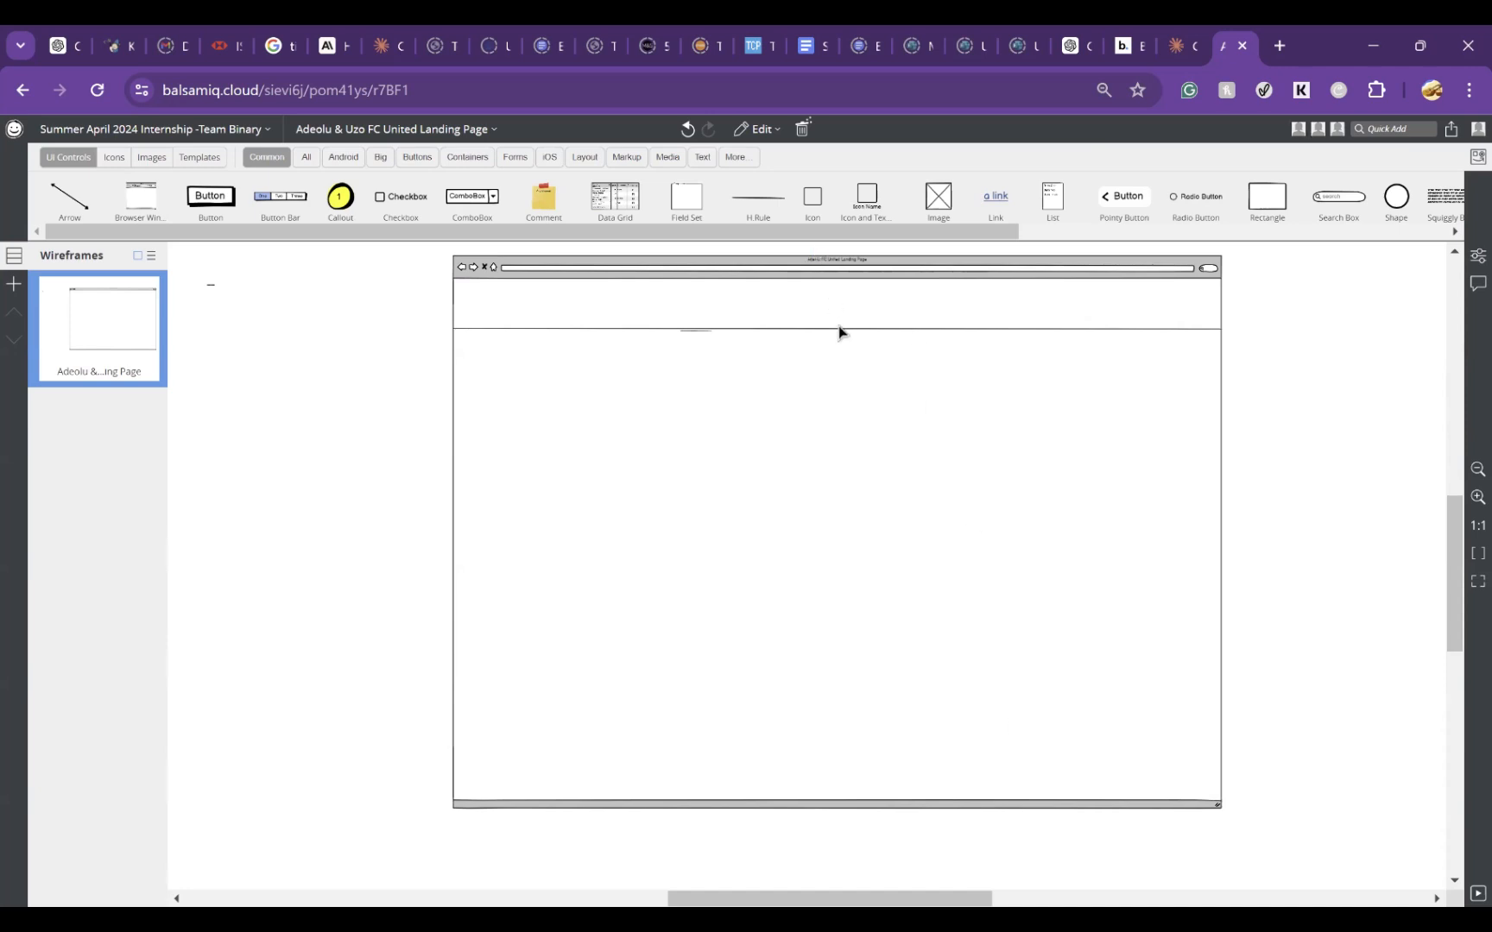
Step: Delete the short leftover rule beside the full-width header line
{"action": "left_click", "coordinate": [764, 344]}
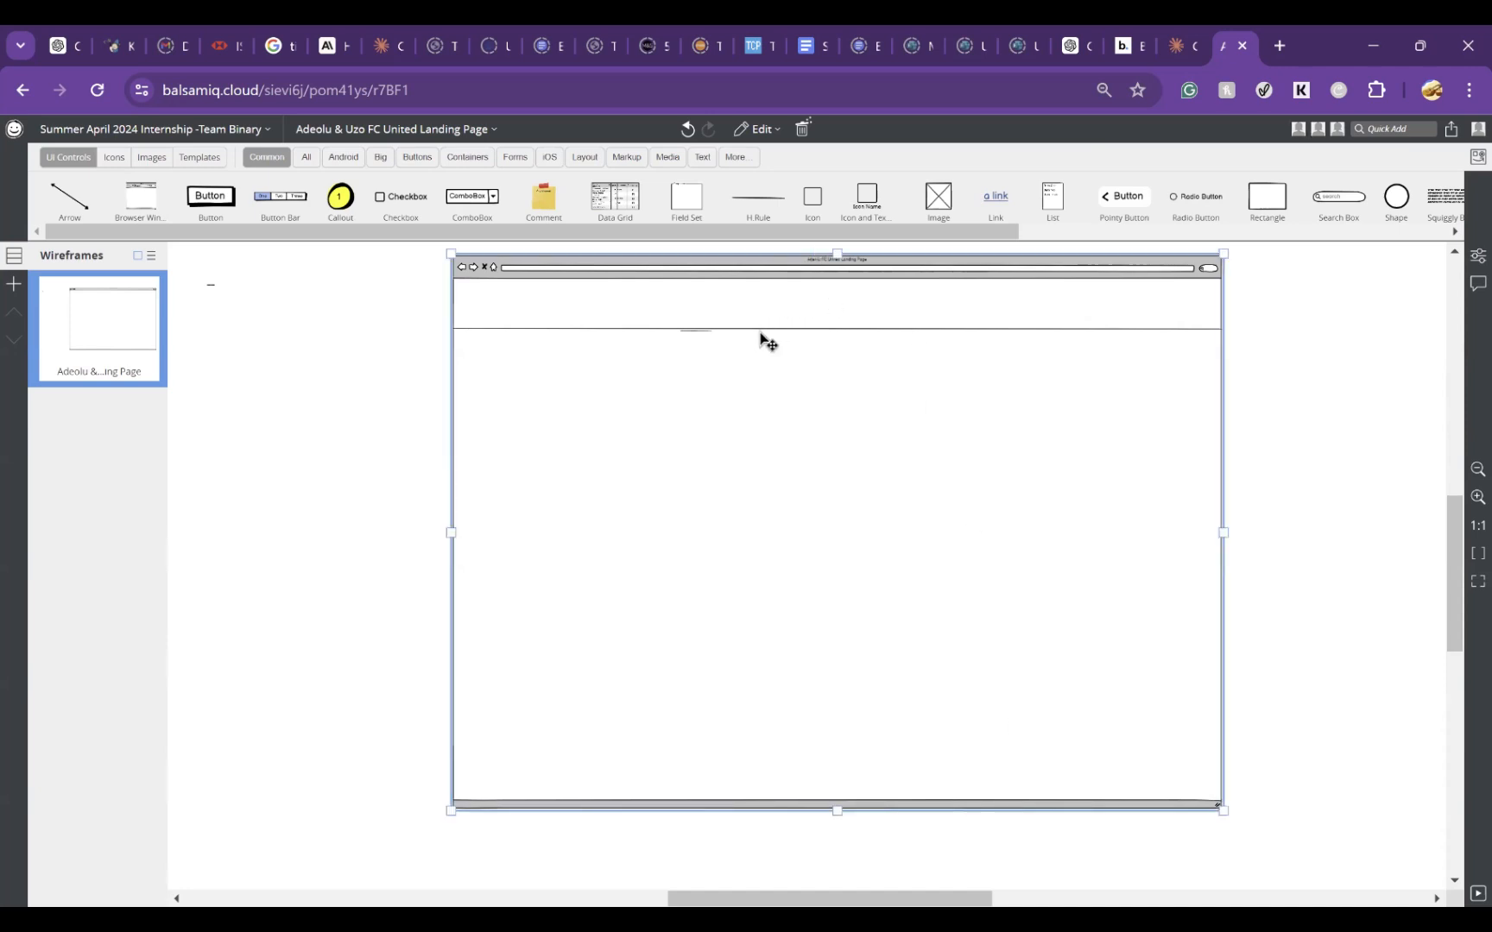
{"action": "double_click", "coordinate": [701, 341]}
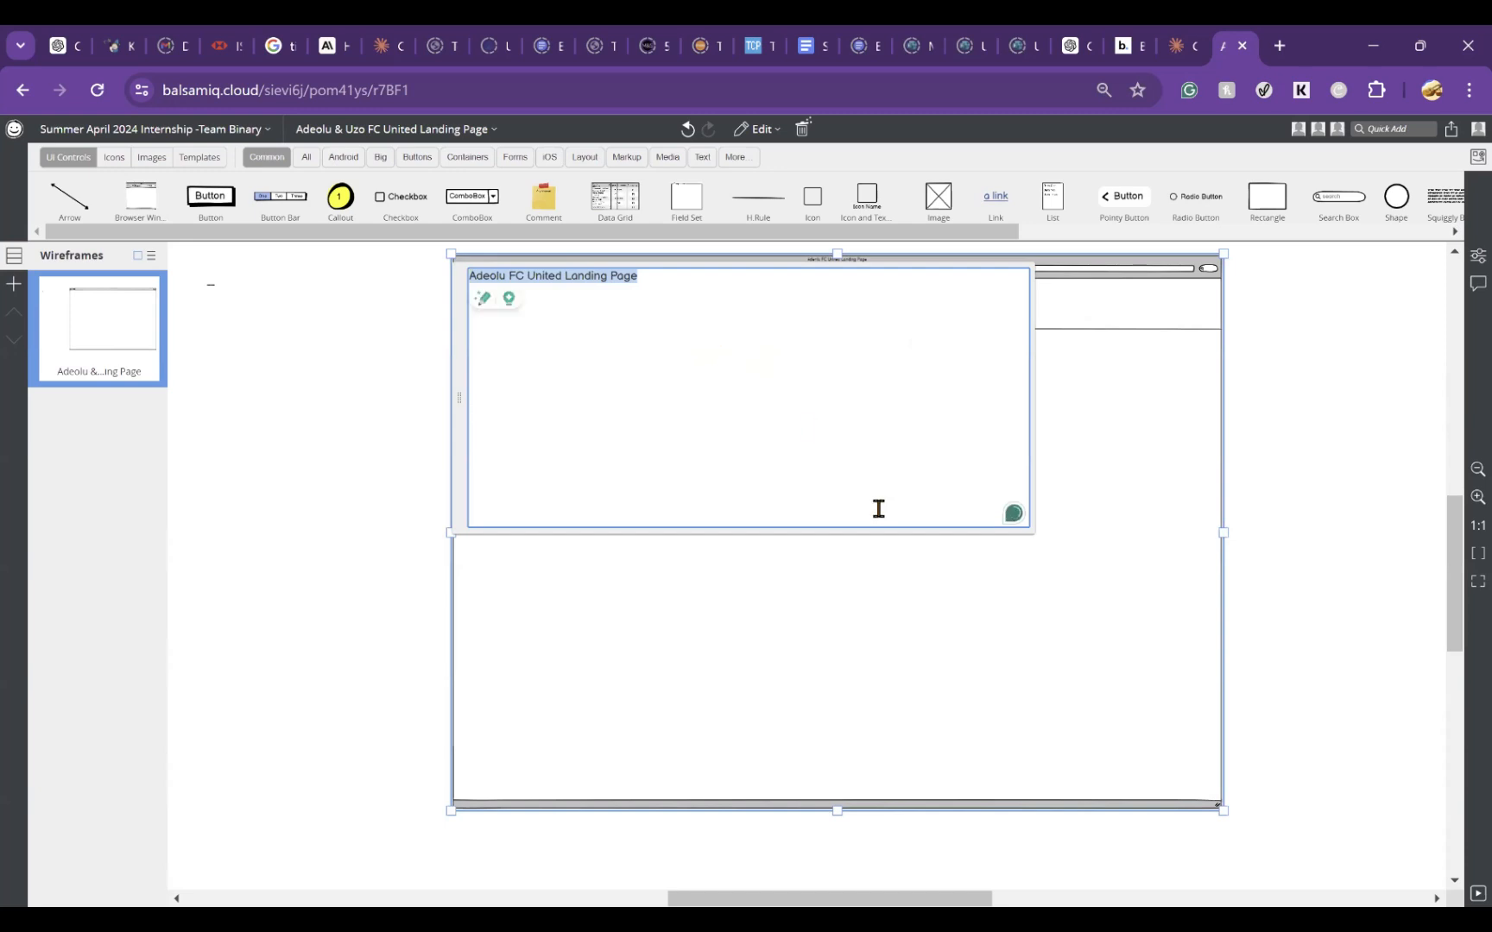
{"action": "left_click", "coordinate": [922, 594]}
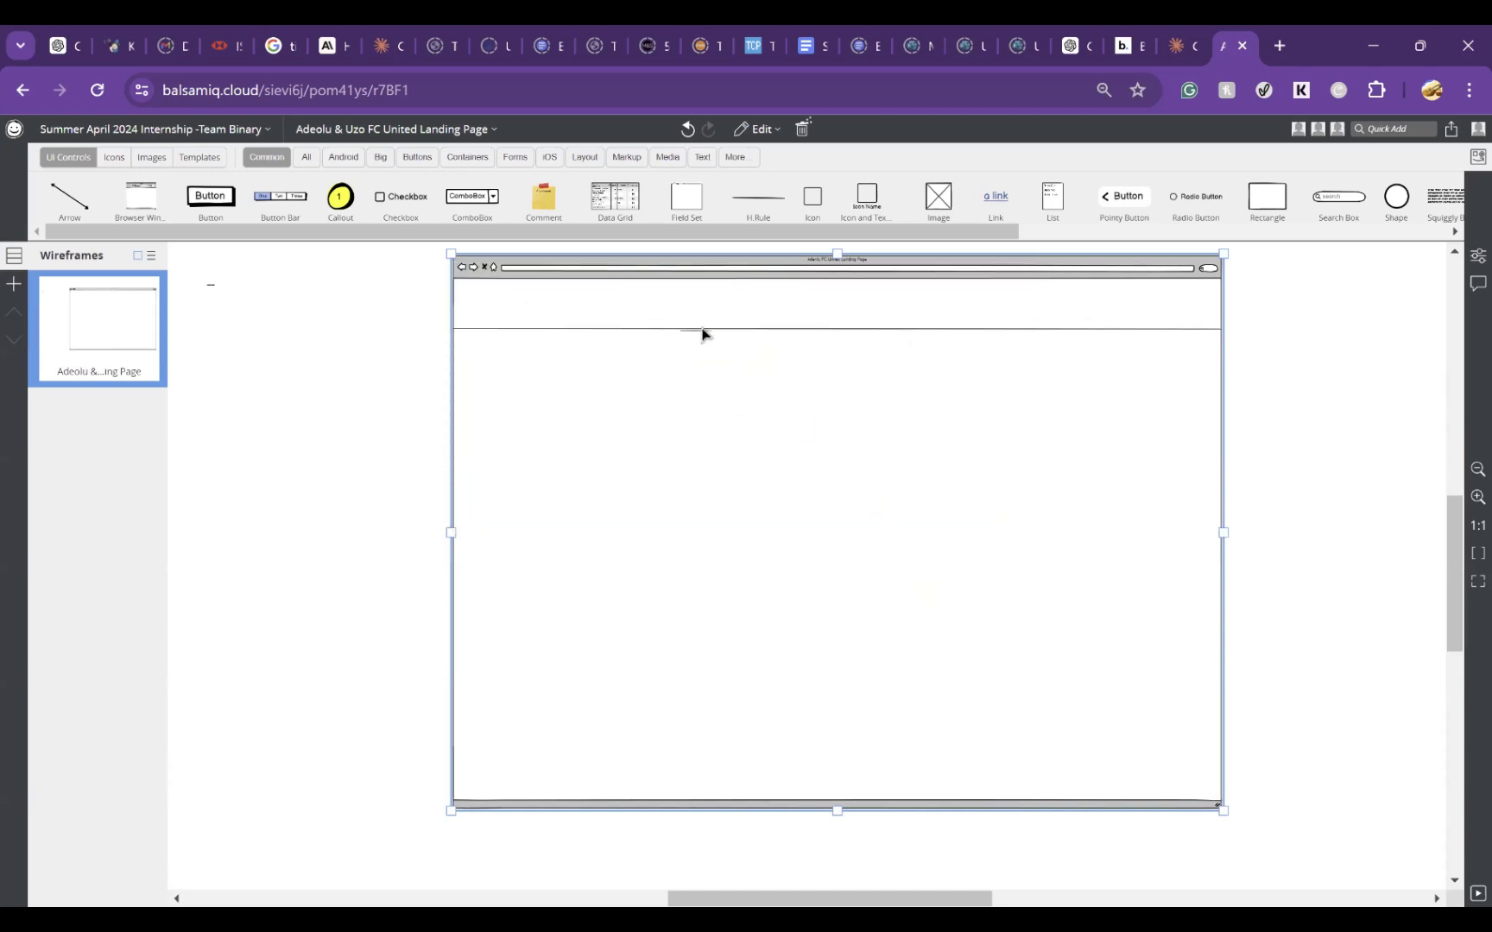
{"action": "left_click", "coordinate": [701, 334]}
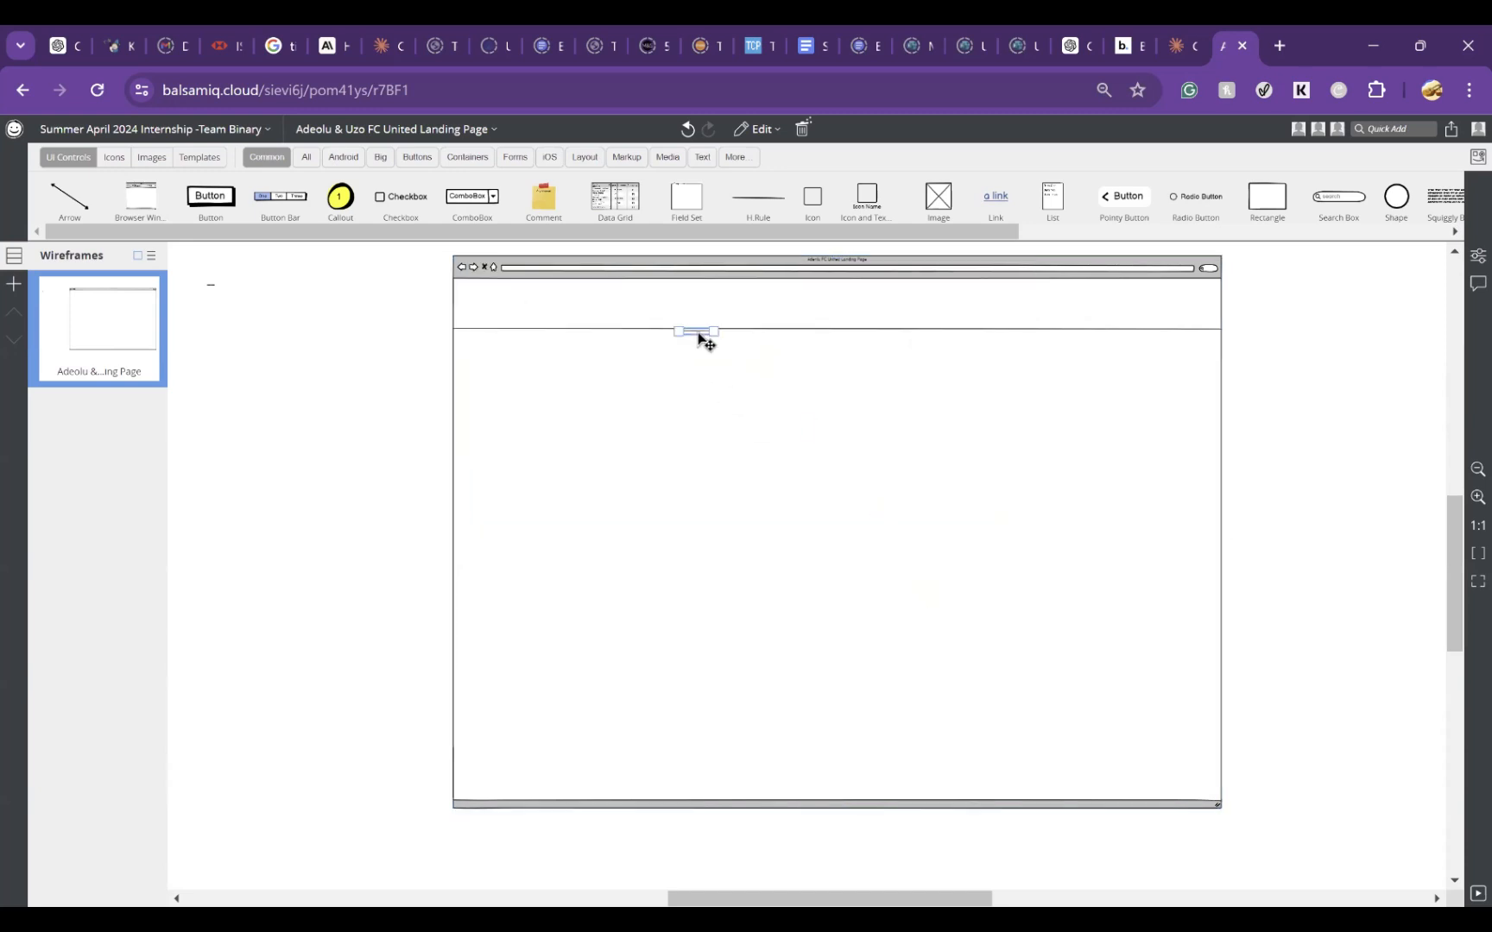
{"action": "key", "text": "Delete"}
Step: Try to use a Horizontal Rule Regular icon as the footer line near the page's lower-left corner and look at its icon library options
{"action": "left_click", "coordinate": [1378, 127]}
{"action": "type", "text": "r"}
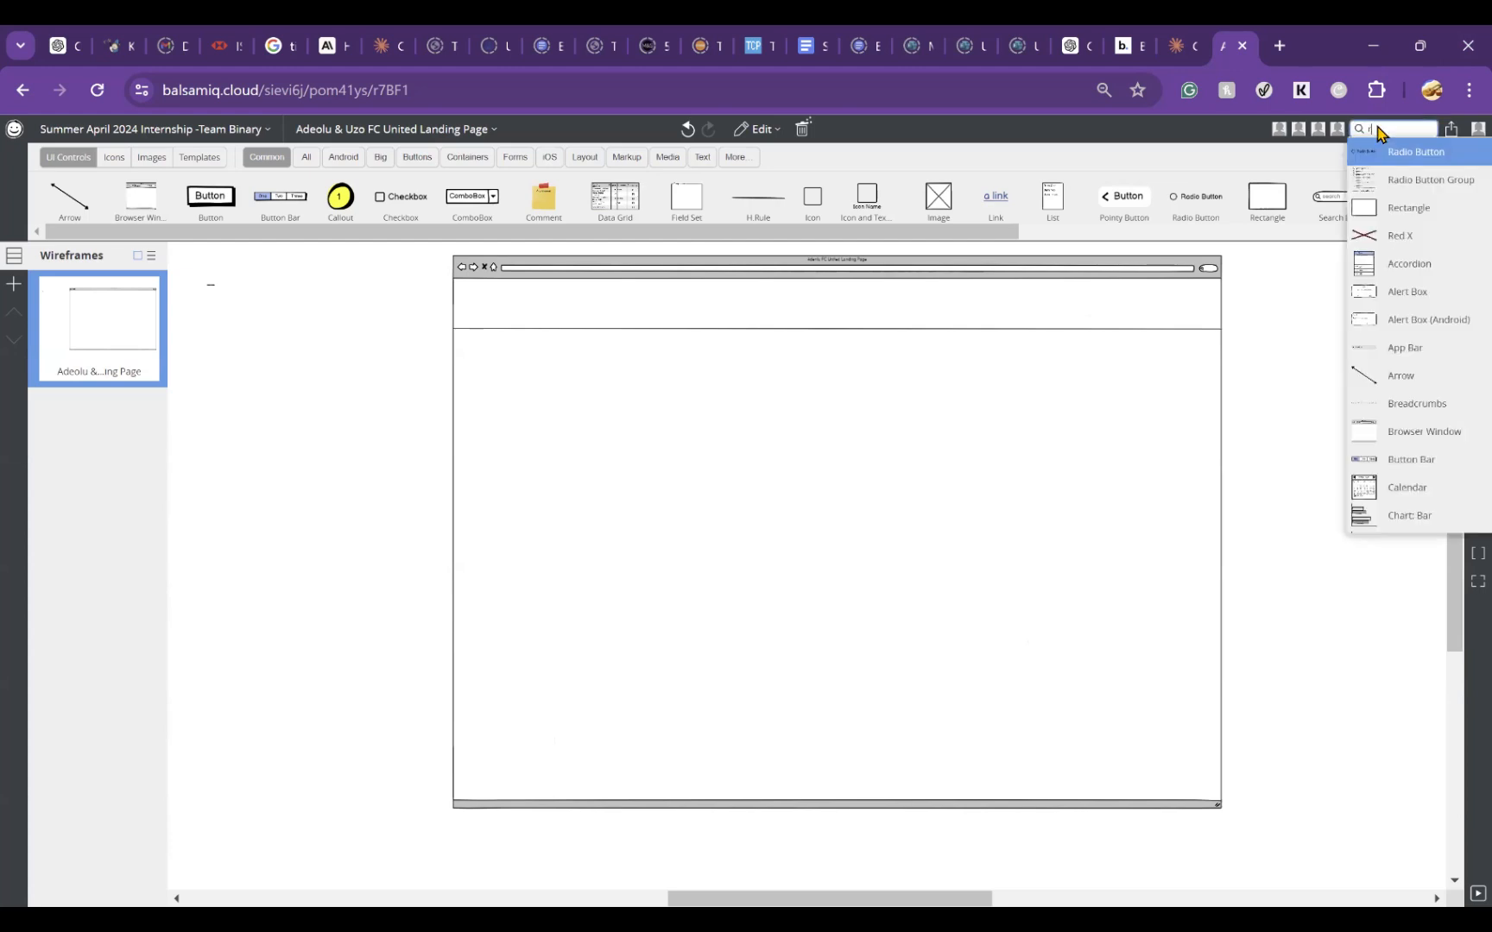
{"action": "type", "text": "ule"}
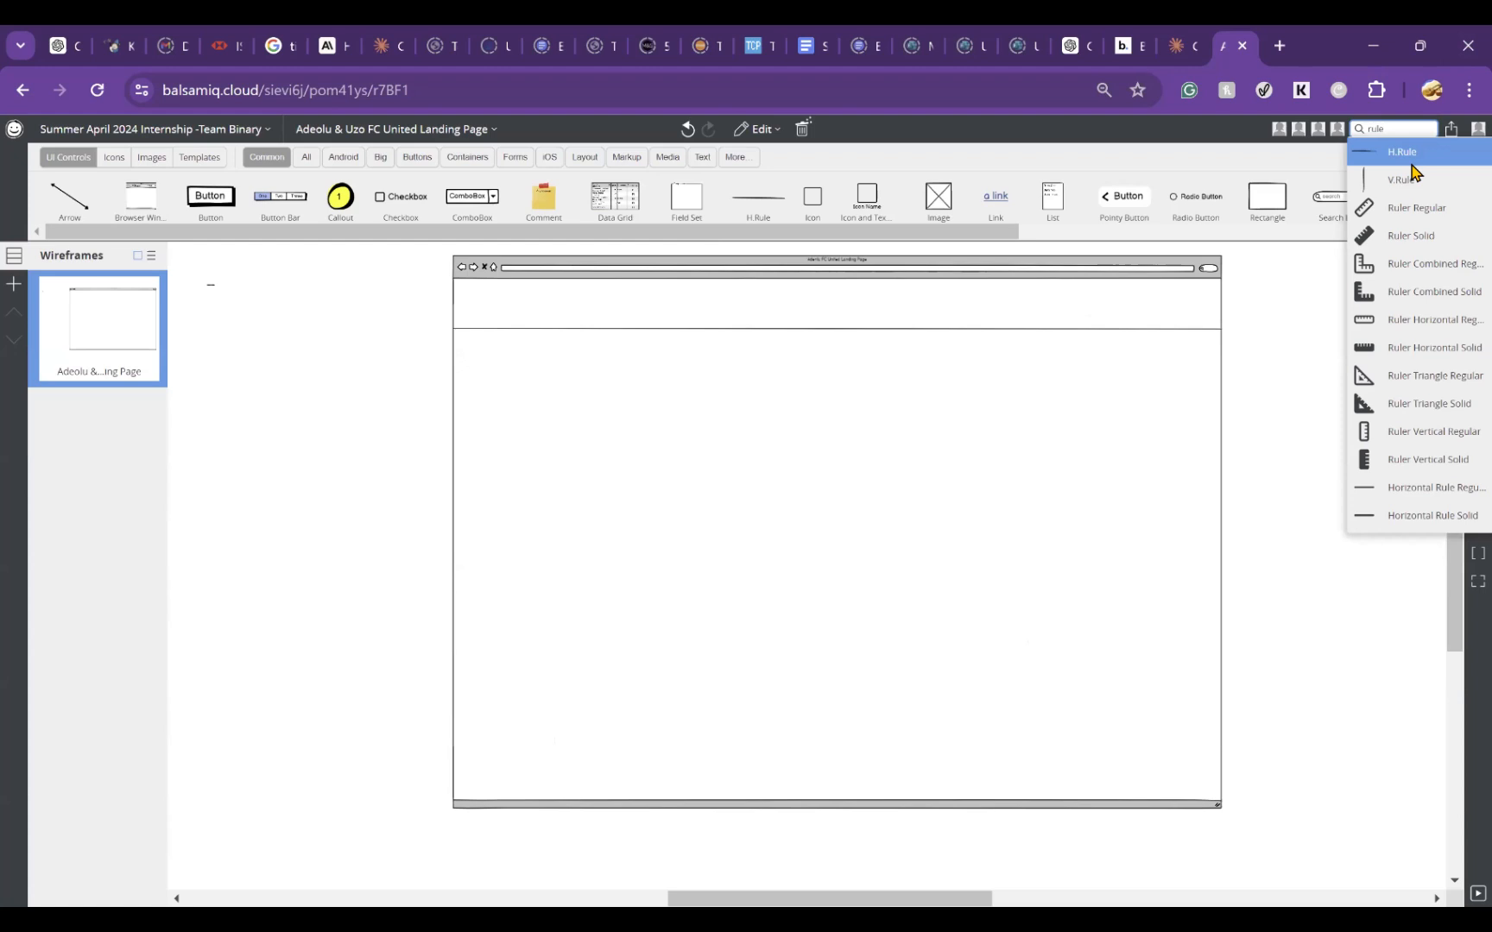
{"action": "left_click", "coordinate": [1411, 488]}
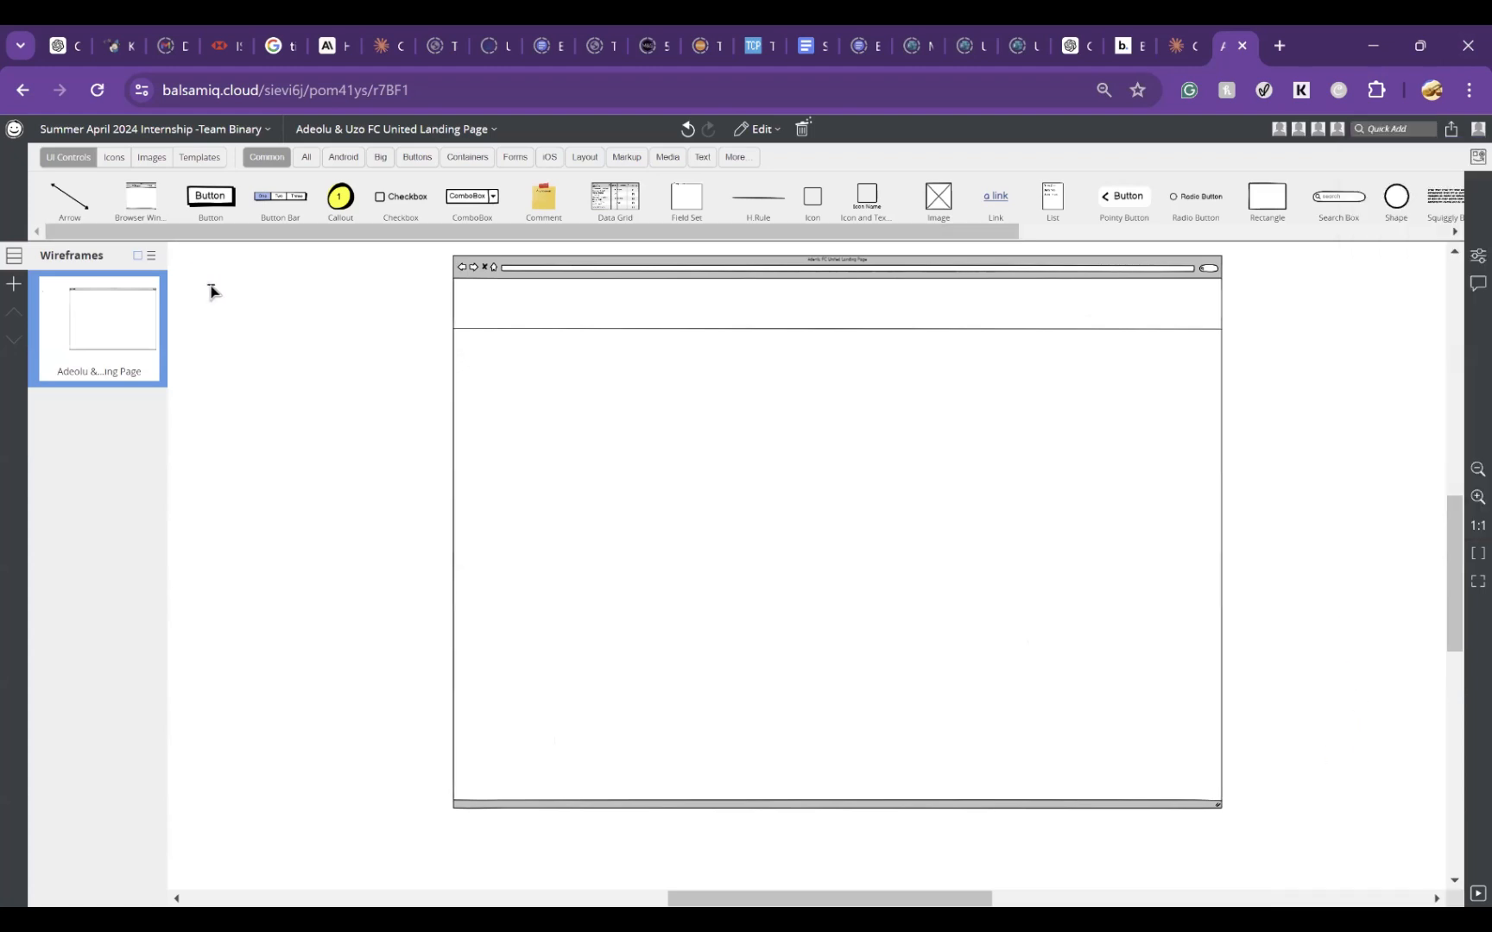
{"action": "left_click_drag", "start_coordinate": [211, 292], "coordinate": [549, 758]}
{"action": "key", "text": "ctrl+z"}
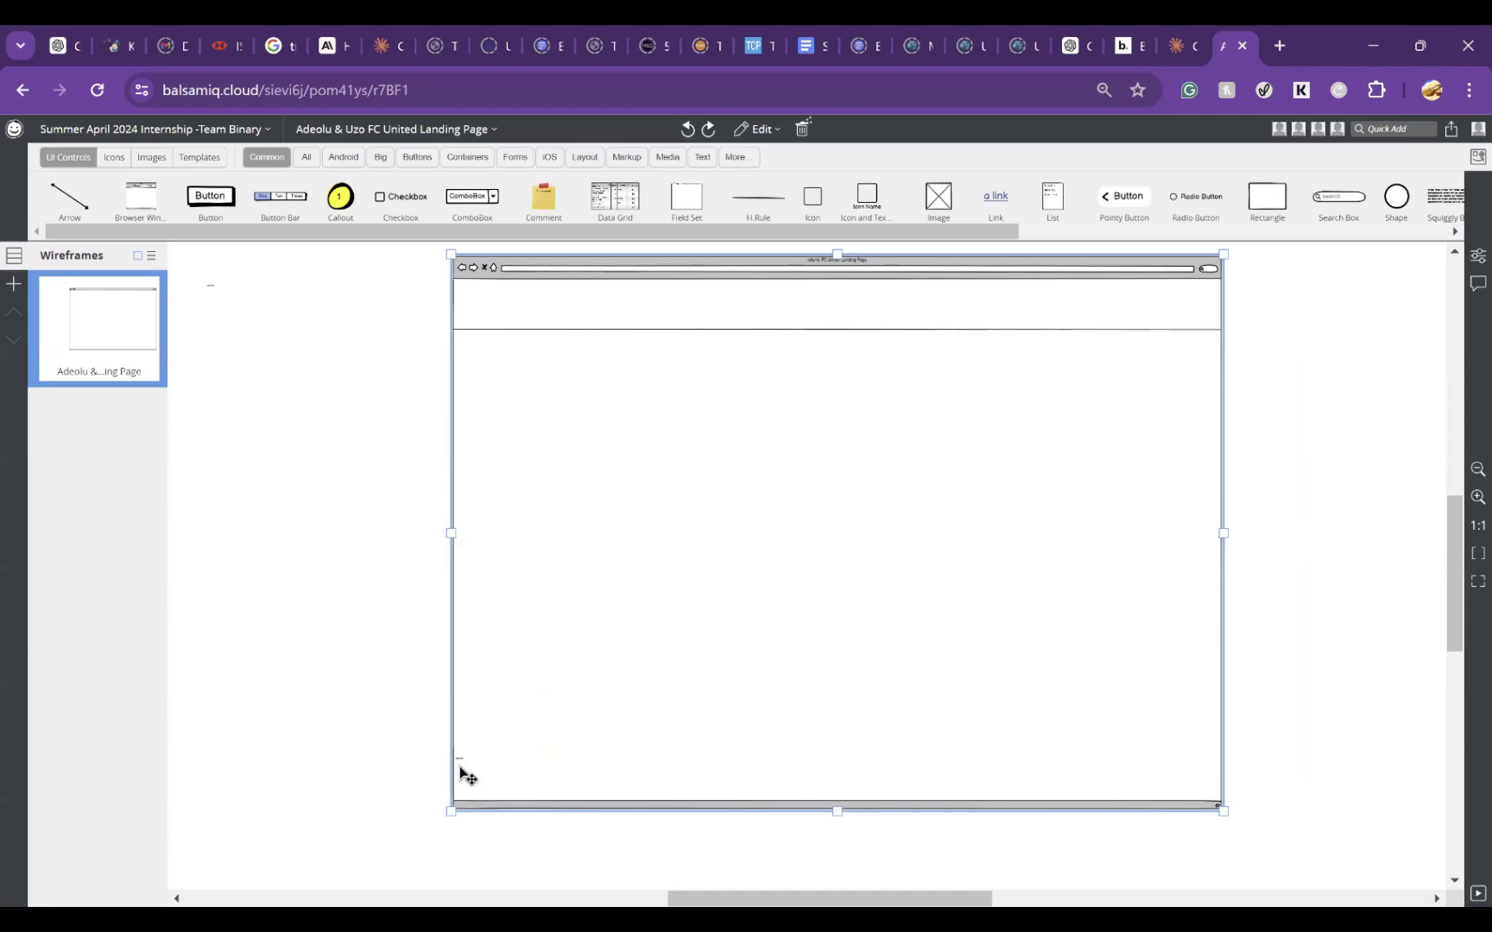
{"action": "left_click", "coordinate": [460, 759]}
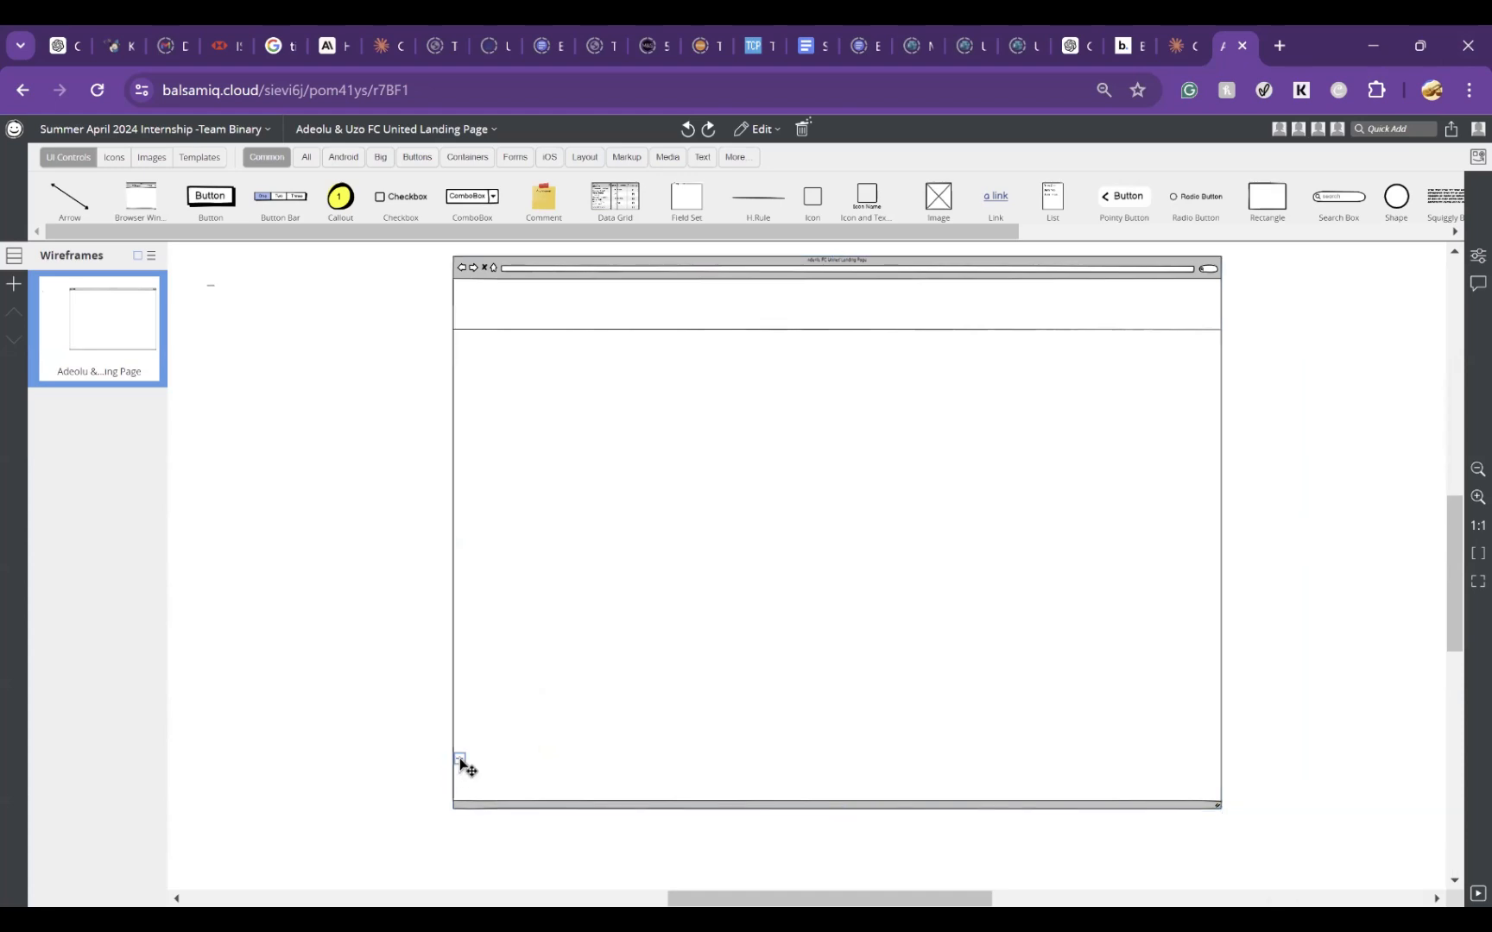
{"action": "double_click", "coordinate": [459, 760]}
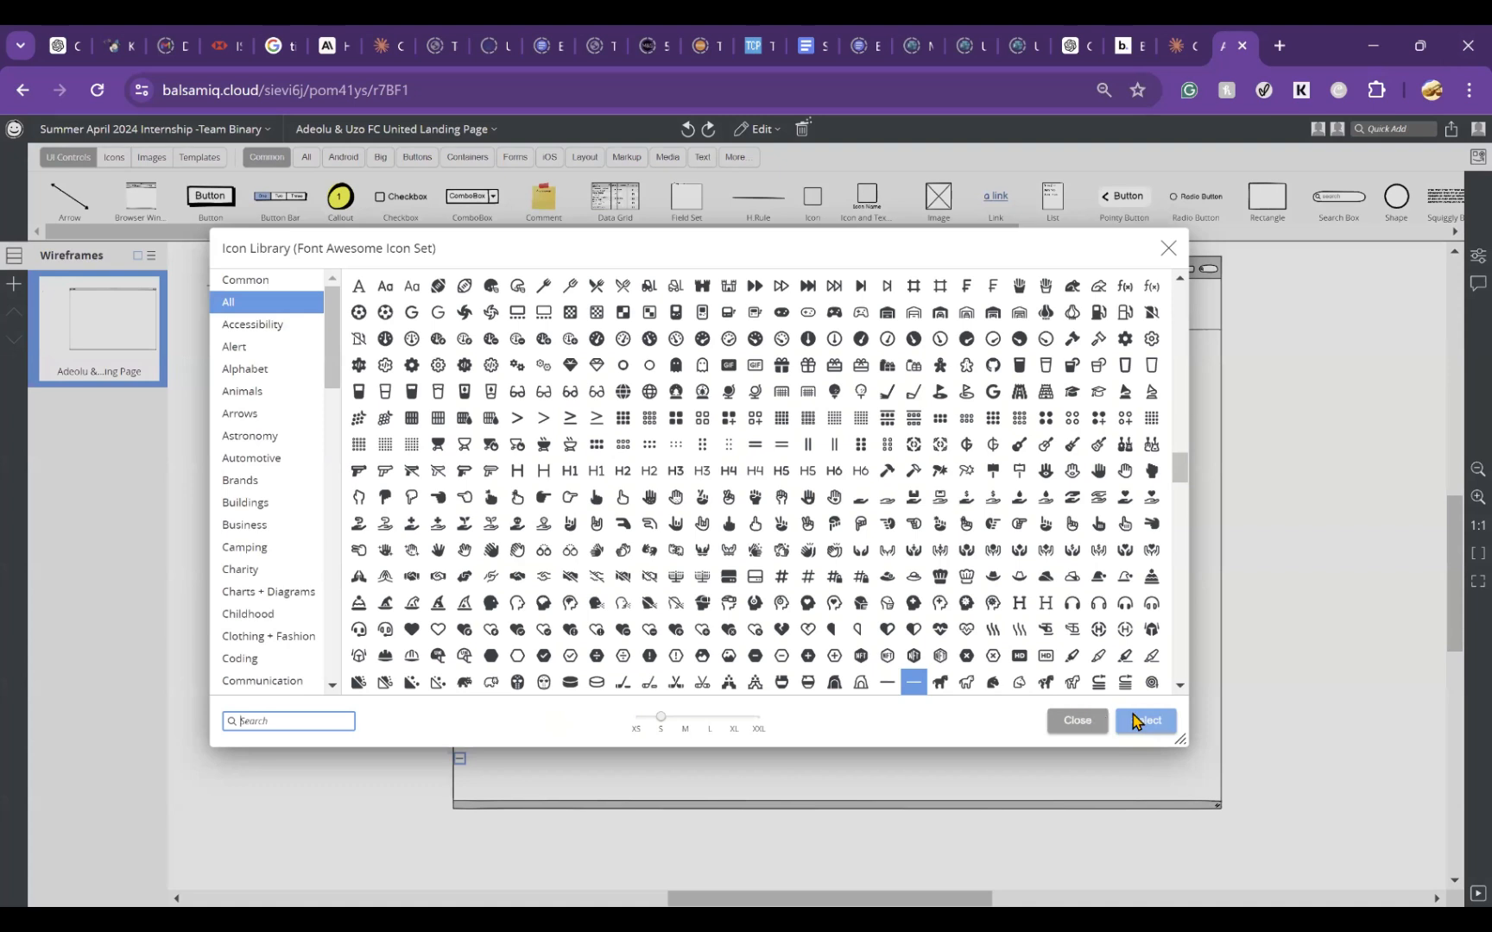
{"action": "left_click", "coordinate": [1077, 722]}
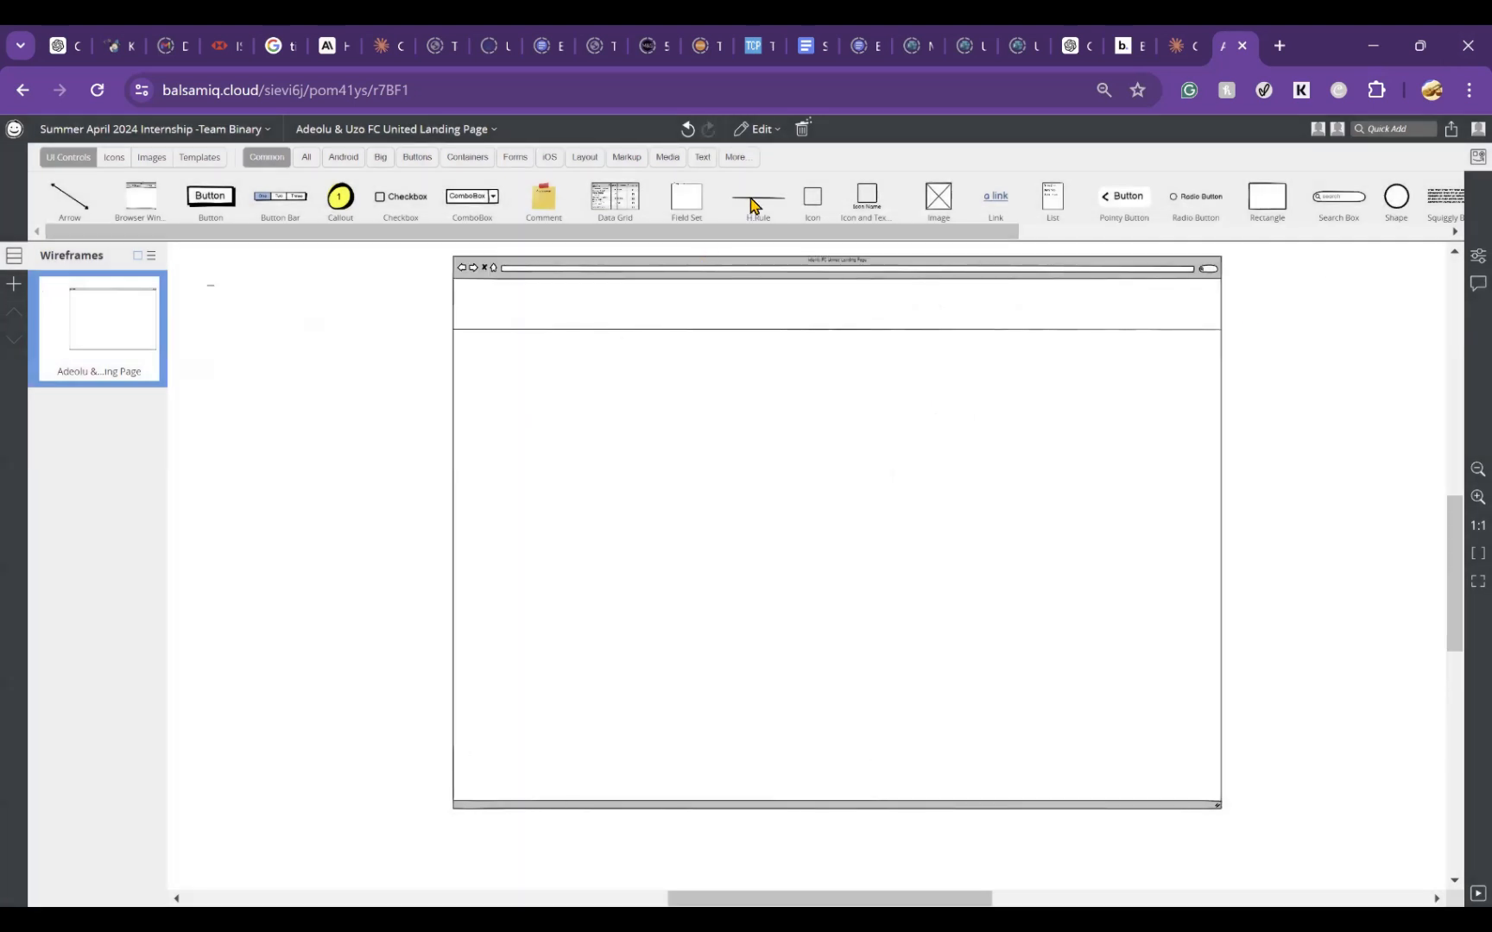
Step: Place an H.Rule near the bottom of the page area and stretch it across the browser window's full width as a footer line
{"action": "left_click_drag", "start_coordinate": [752, 200], "coordinate": [467, 764]}
{"action": "left_click_drag", "start_coordinate": [486, 756], "coordinate": [1224, 708]}
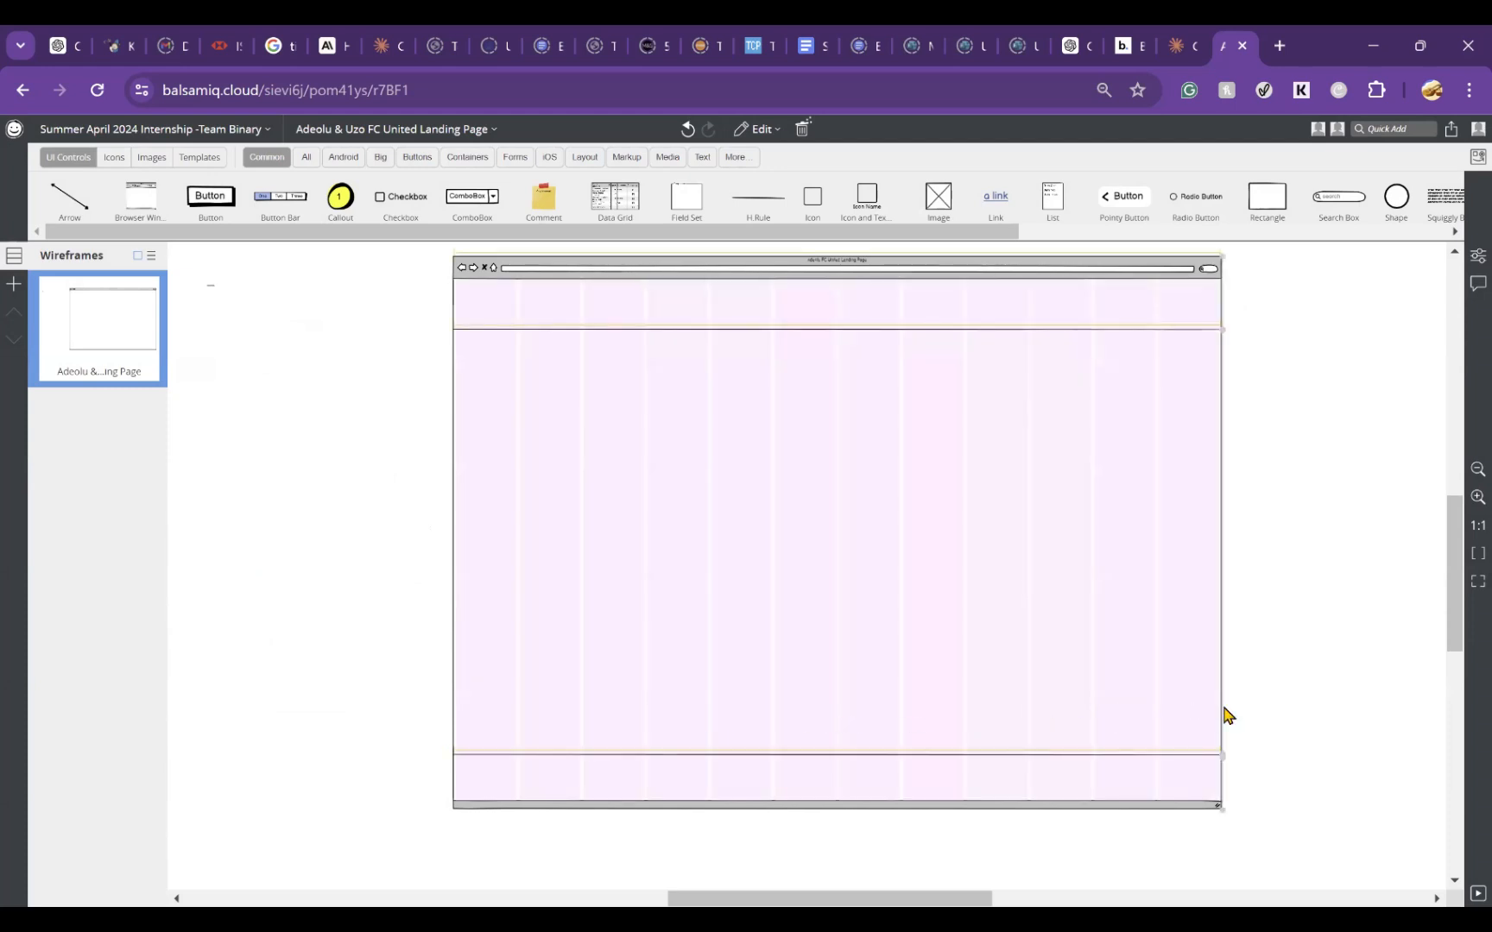
{"action": "left_click", "coordinate": [1267, 732]}
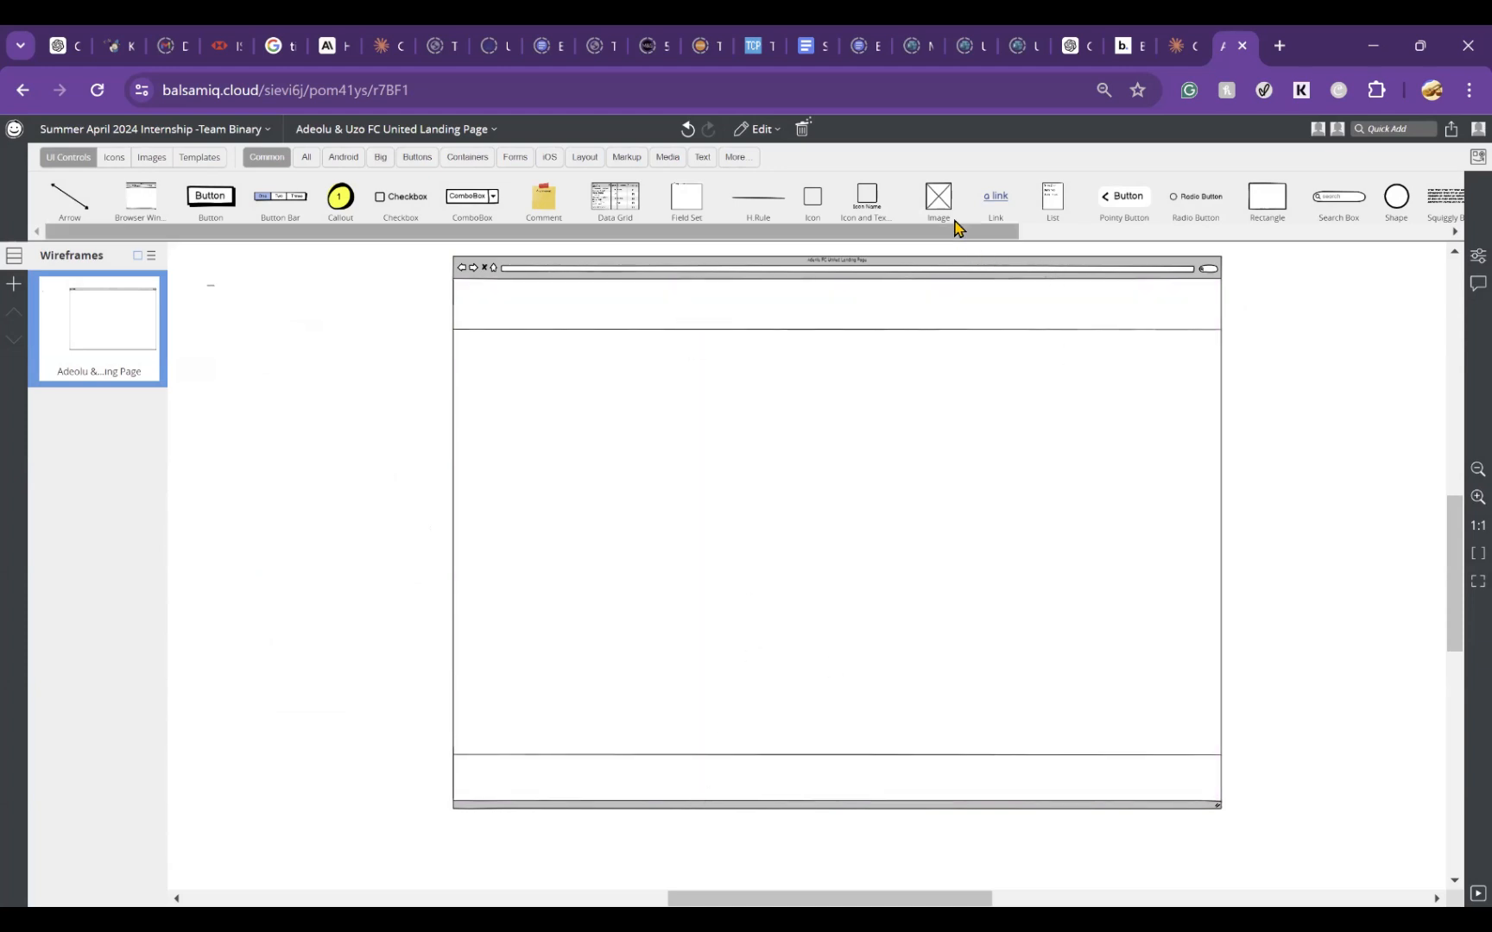
Step: Place an image placeholder at the left end of the header strip and resize it to about 150 by 127
{"action": "left_click_drag", "start_coordinate": [936, 201], "coordinate": [480, 301]}
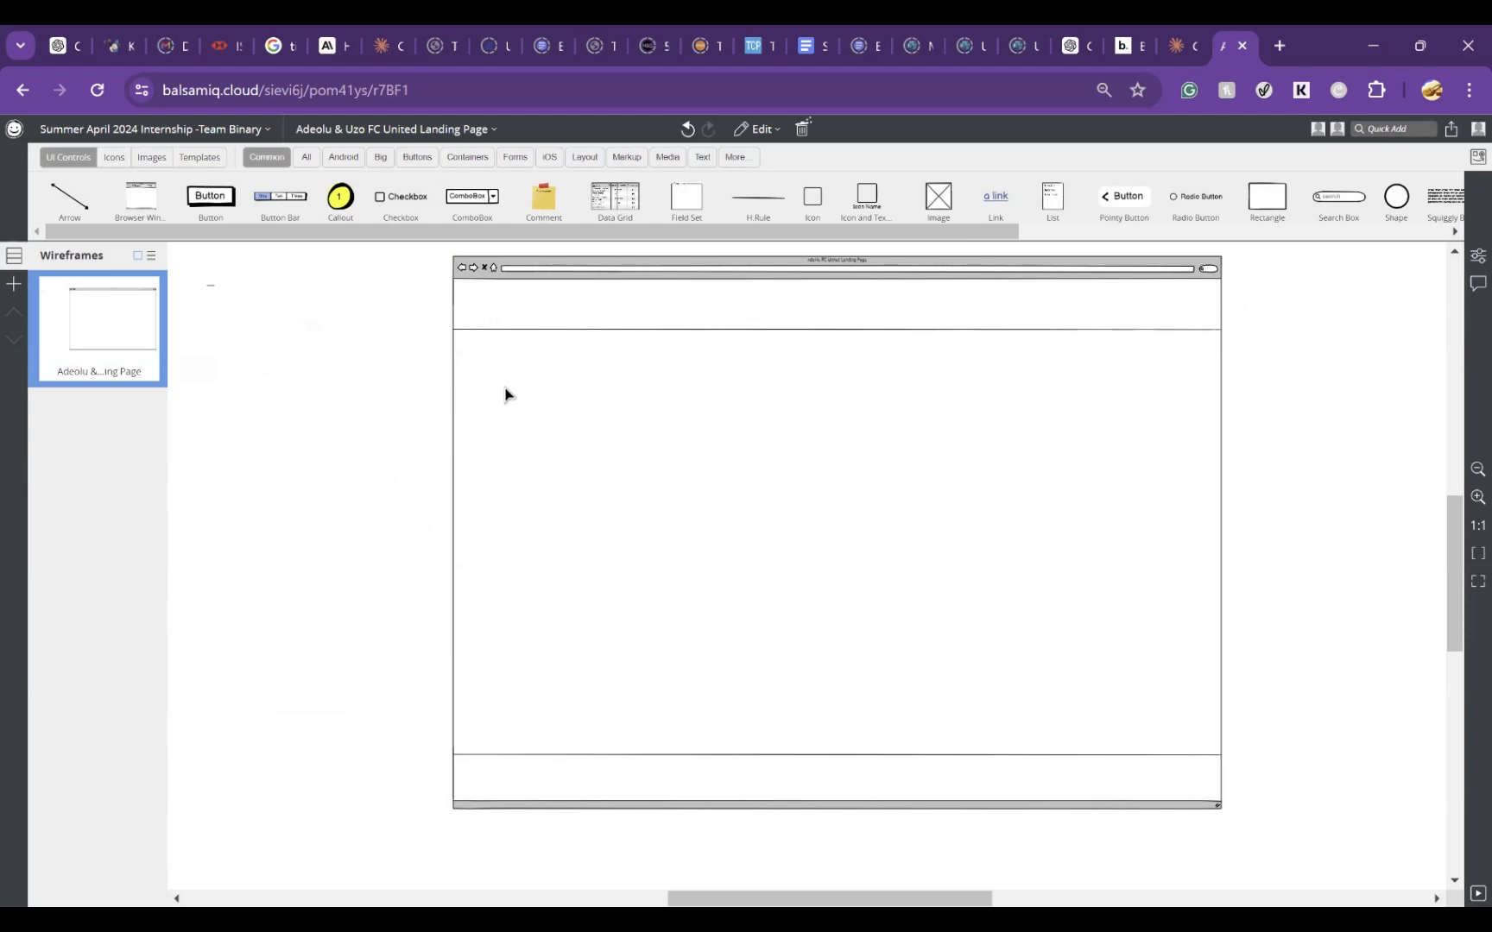
{"action": "left_click", "coordinate": [481, 304]}
{"action": "left_click_drag", "start_coordinate": [485, 313], "coordinate": [511, 327]}
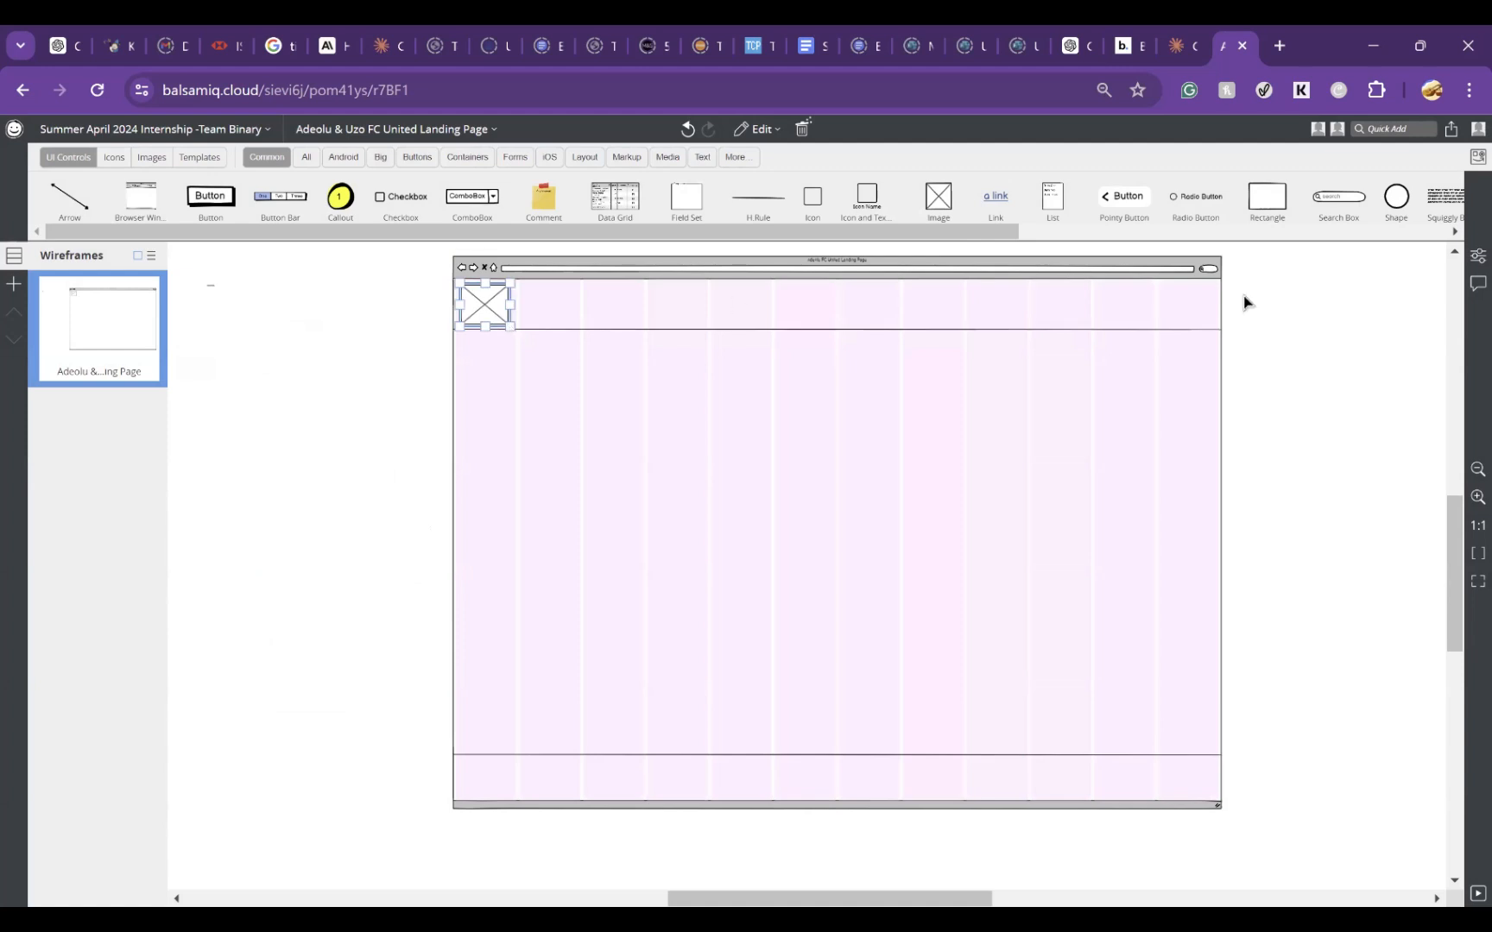
Step: Examine the header image's properties and its image file picker, closing both without choosing a file
{"action": "left_click", "coordinate": [1464, 255]}
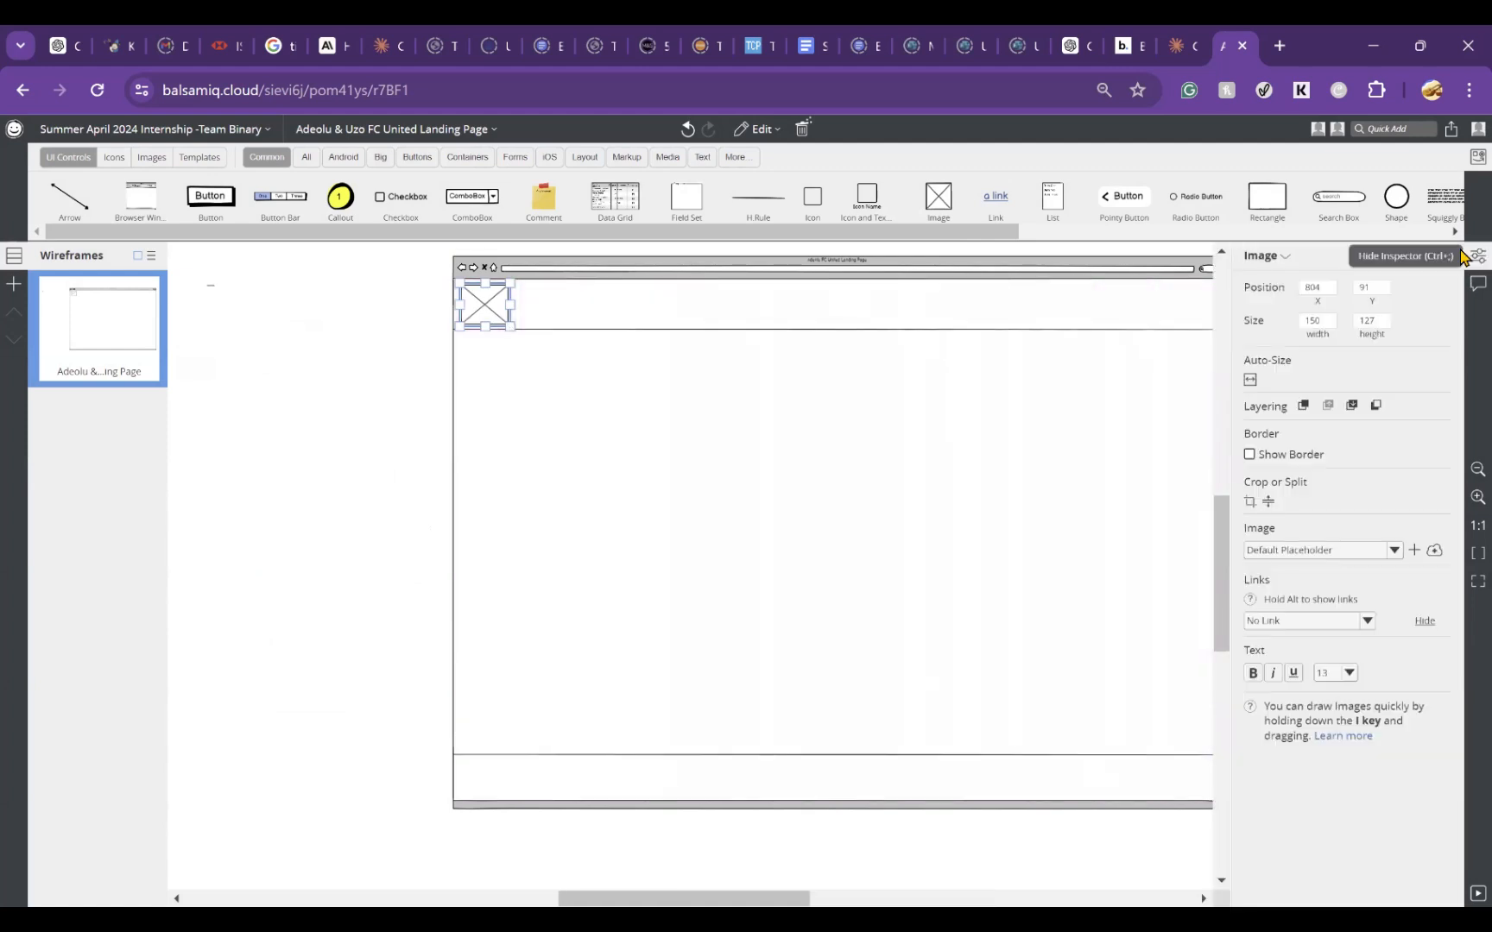
{"action": "left_click", "coordinate": [456, 355]}
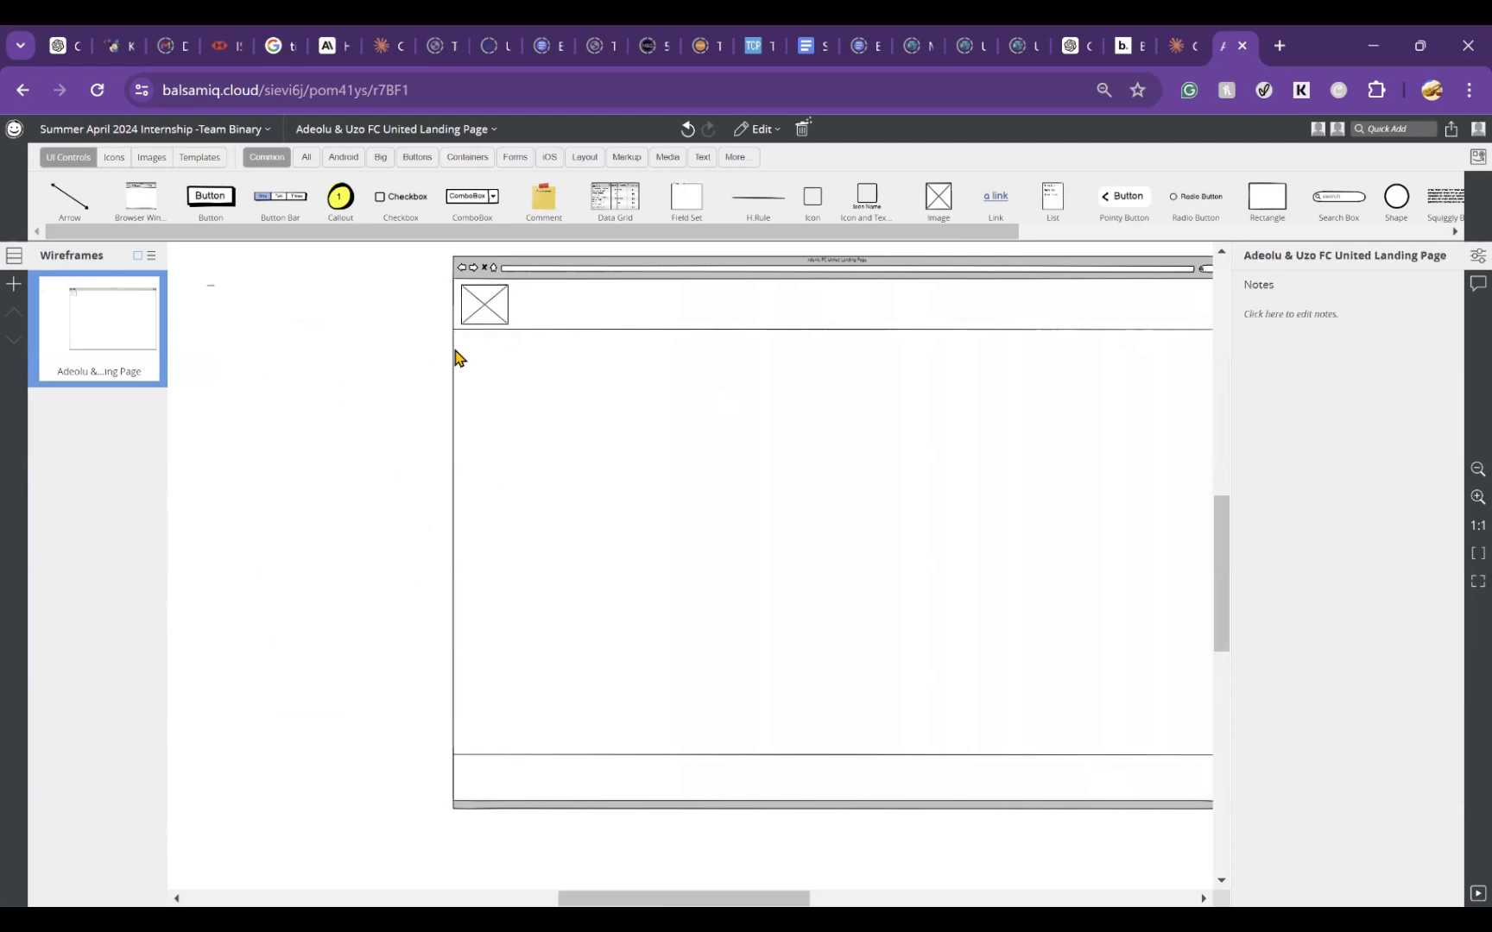
{"action": "double_click", "coordinate": [499, 321]}
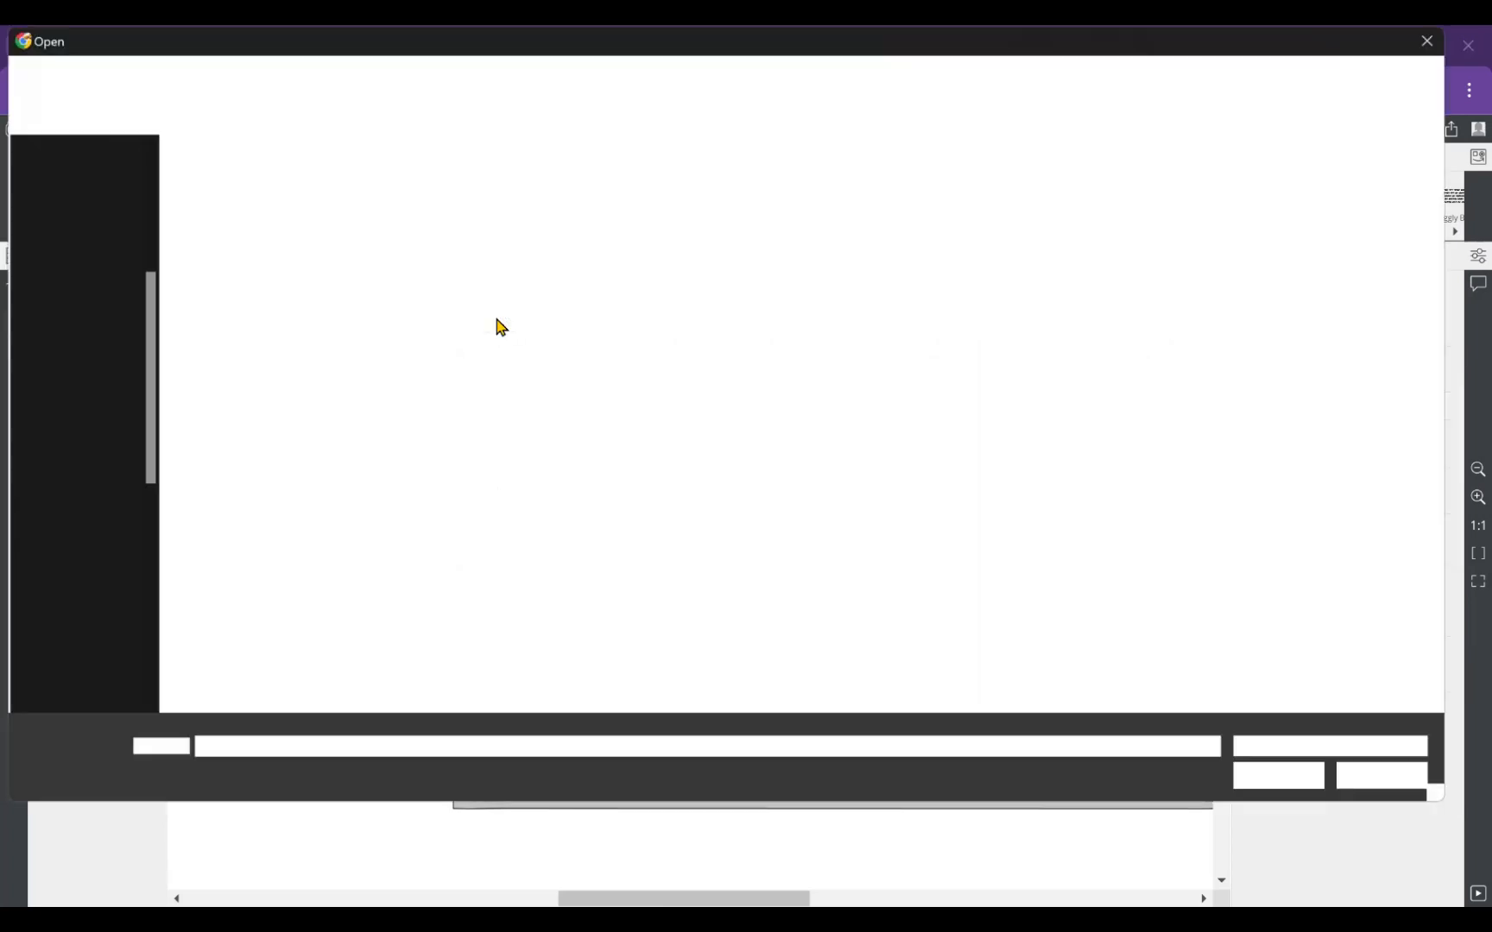
{"action": "left_click", "coordinate": [1426, 40]}
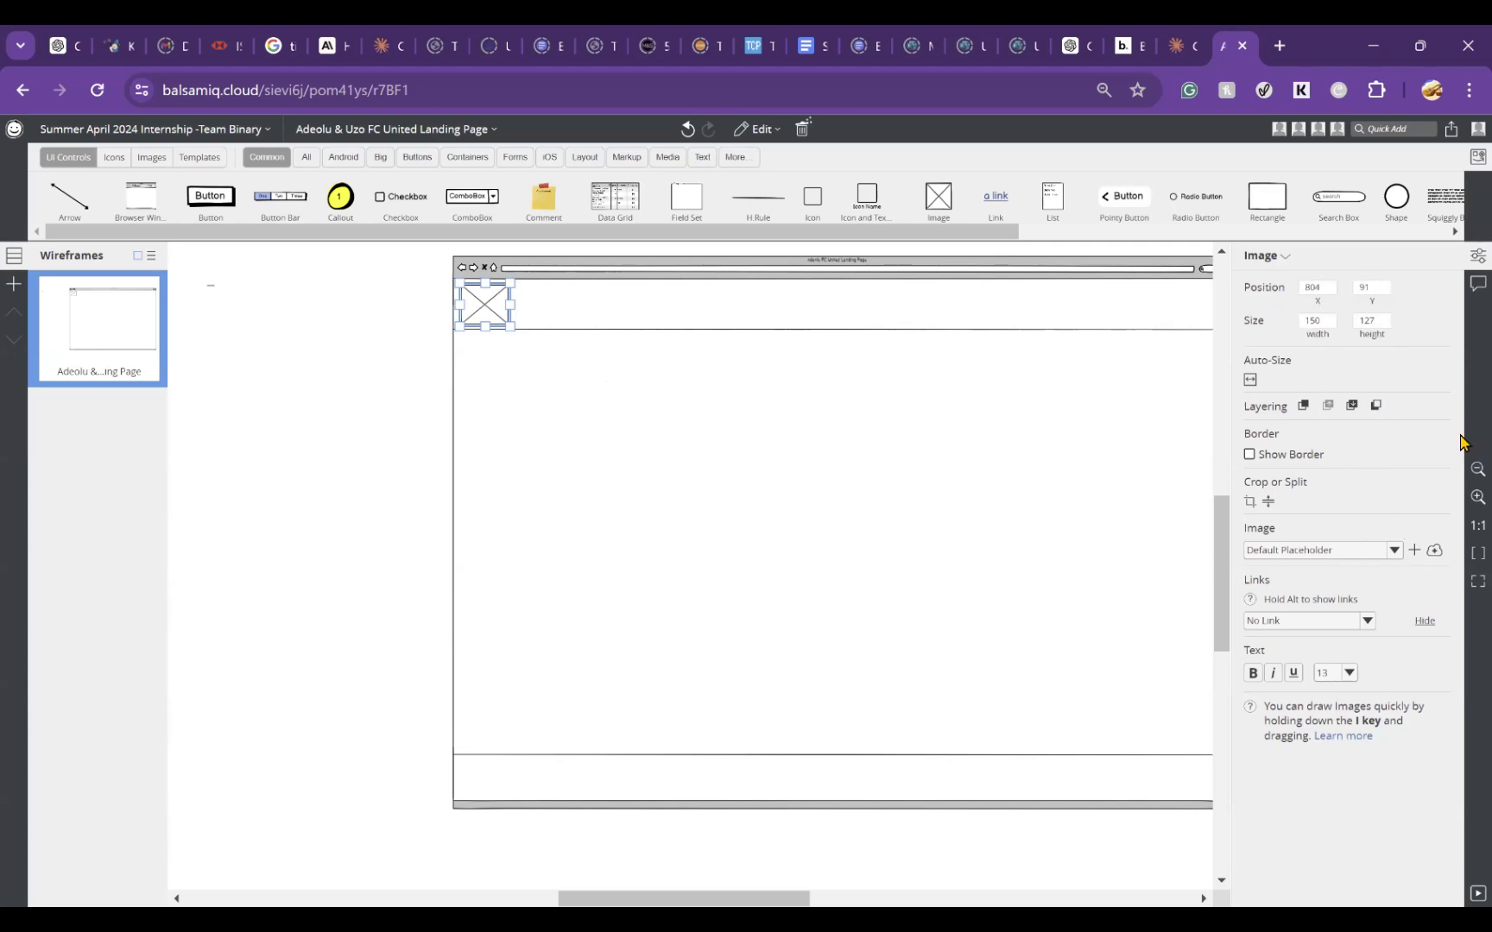
{"action": "left_click", "coordinate": [1474, 256]}
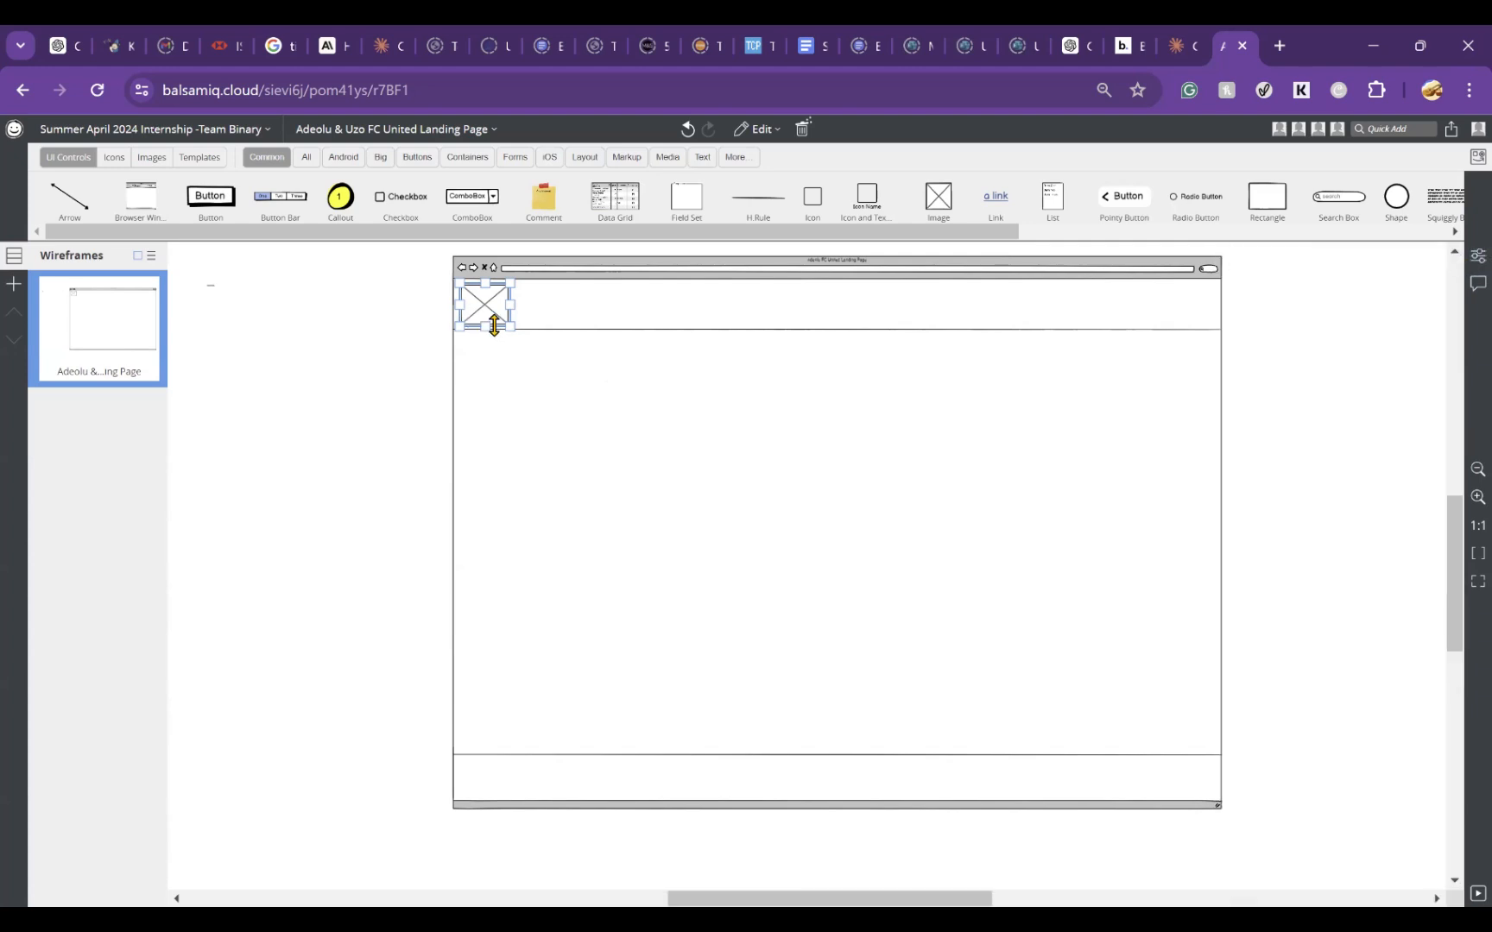
{"action": "left_click", "coordinate": [373, 309]}
{"action": "left_click", "coordinate": [497, 313]}
{"action": "left_click", "coordinate": [389, 341]}
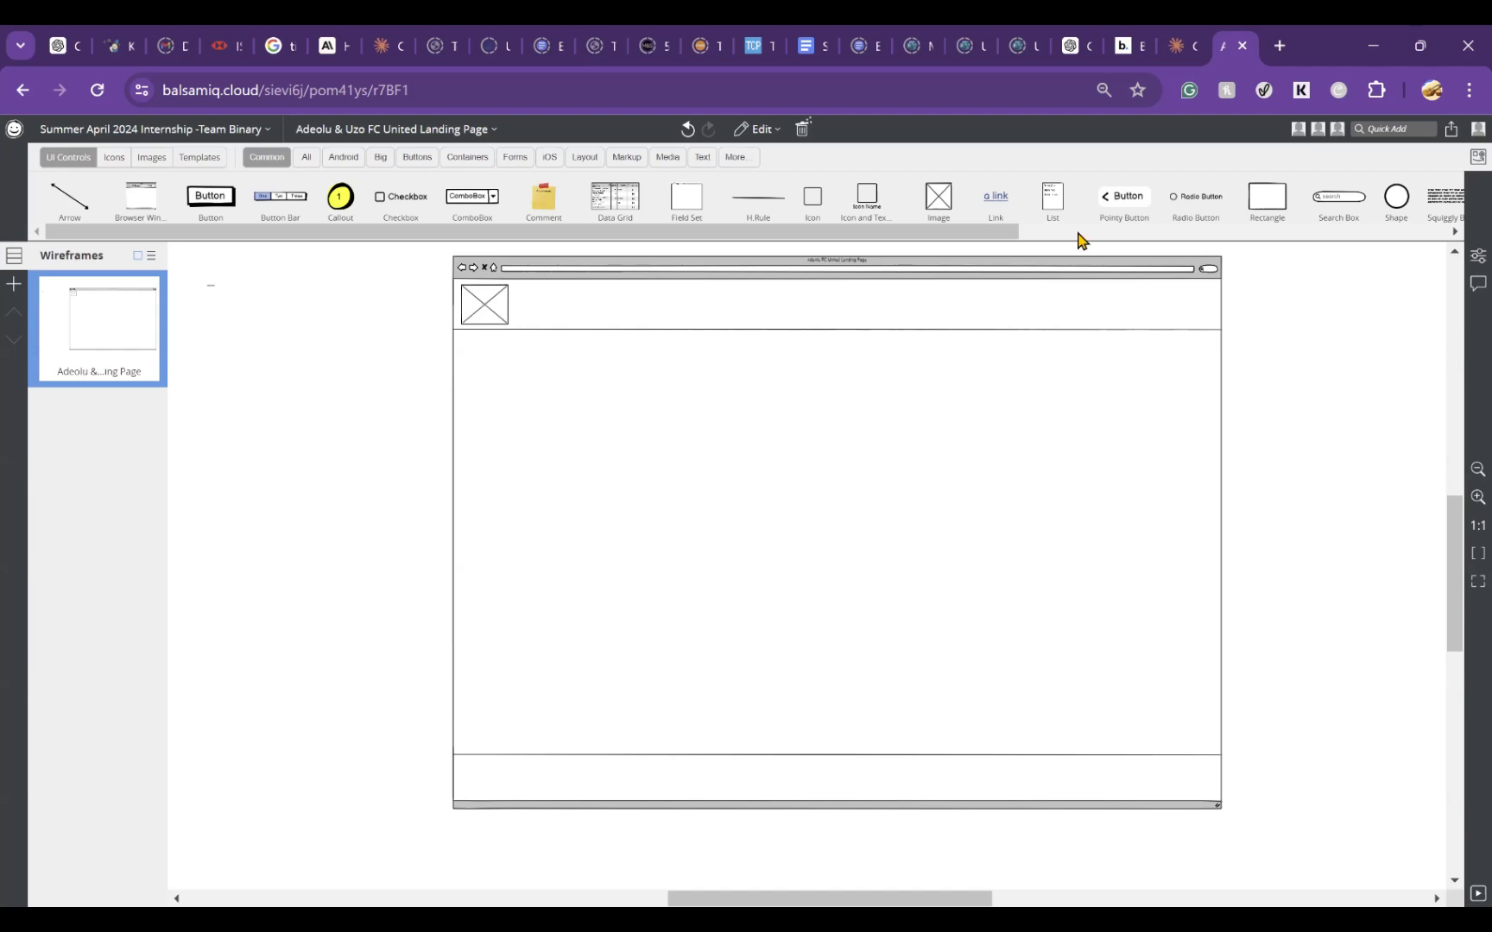
{"action": "key", "text": "alt+Tab"}
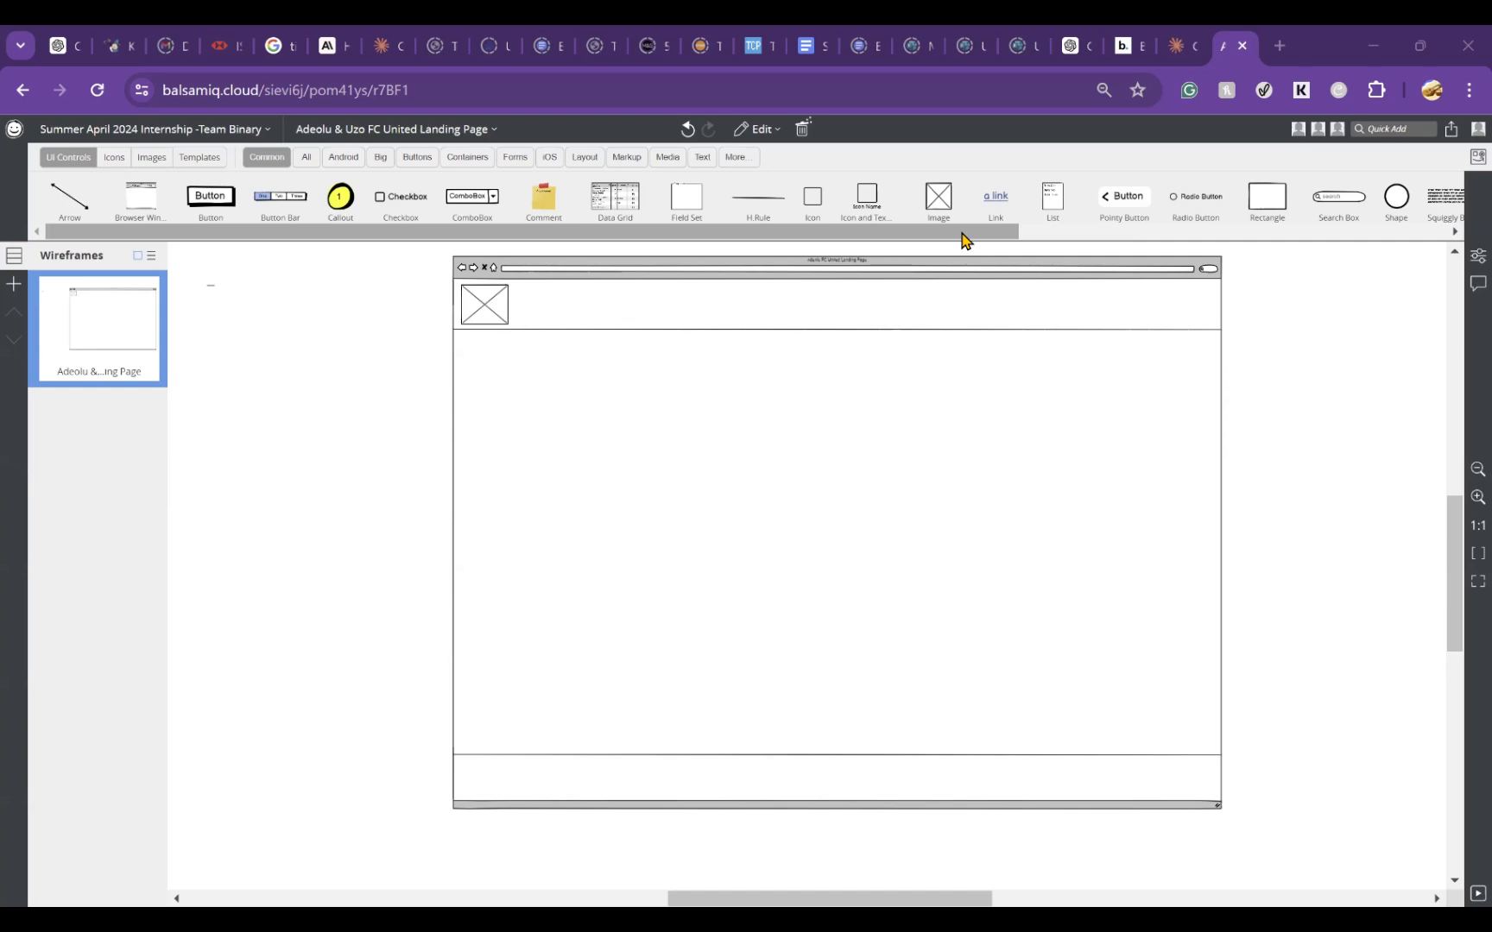
{"action": "left_click", "coordinate": [487, 321]}
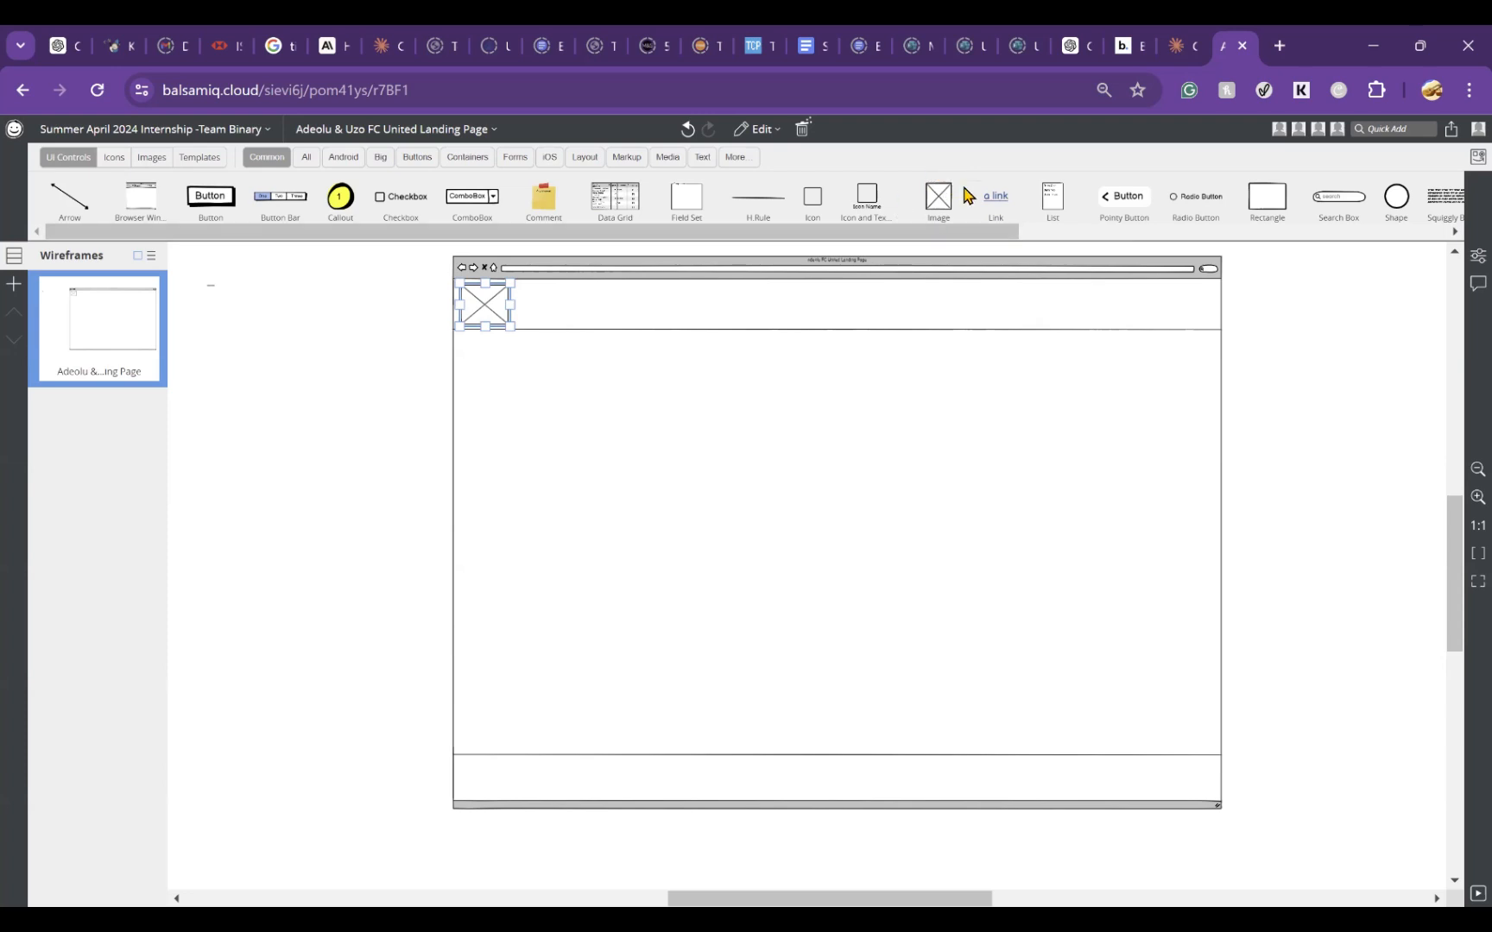
{"action": "double_click", "coordinate": [728, 537]}
{"action": "left_click", "coordinate": [839, 466]}
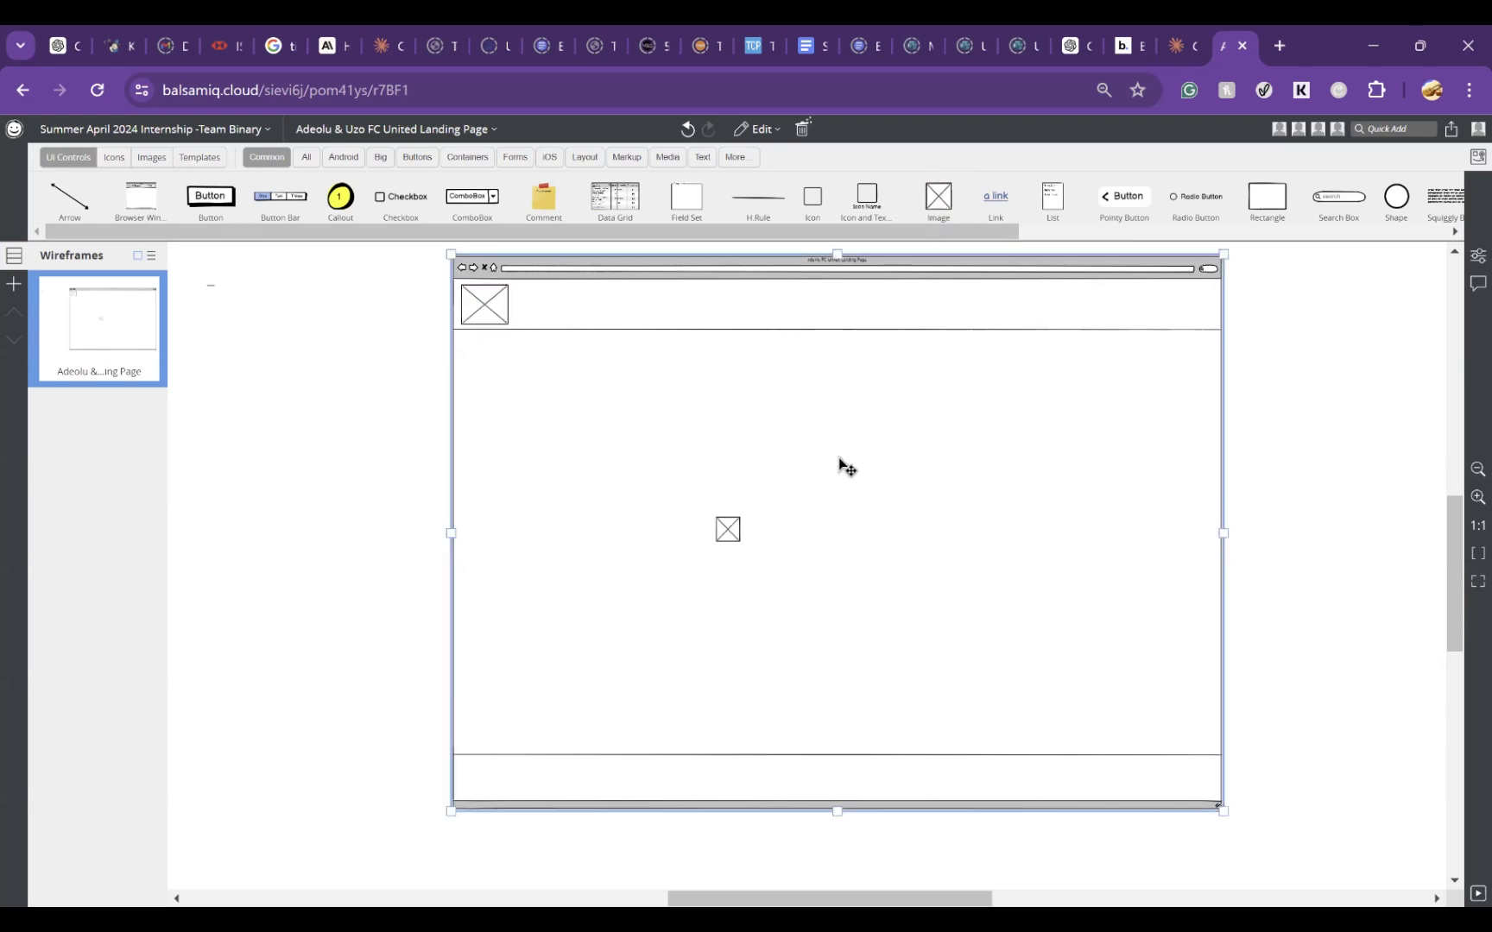
{"action": "left_click", "coordinate": [727, 535]}
{"action": "key", "text": "Delete"}
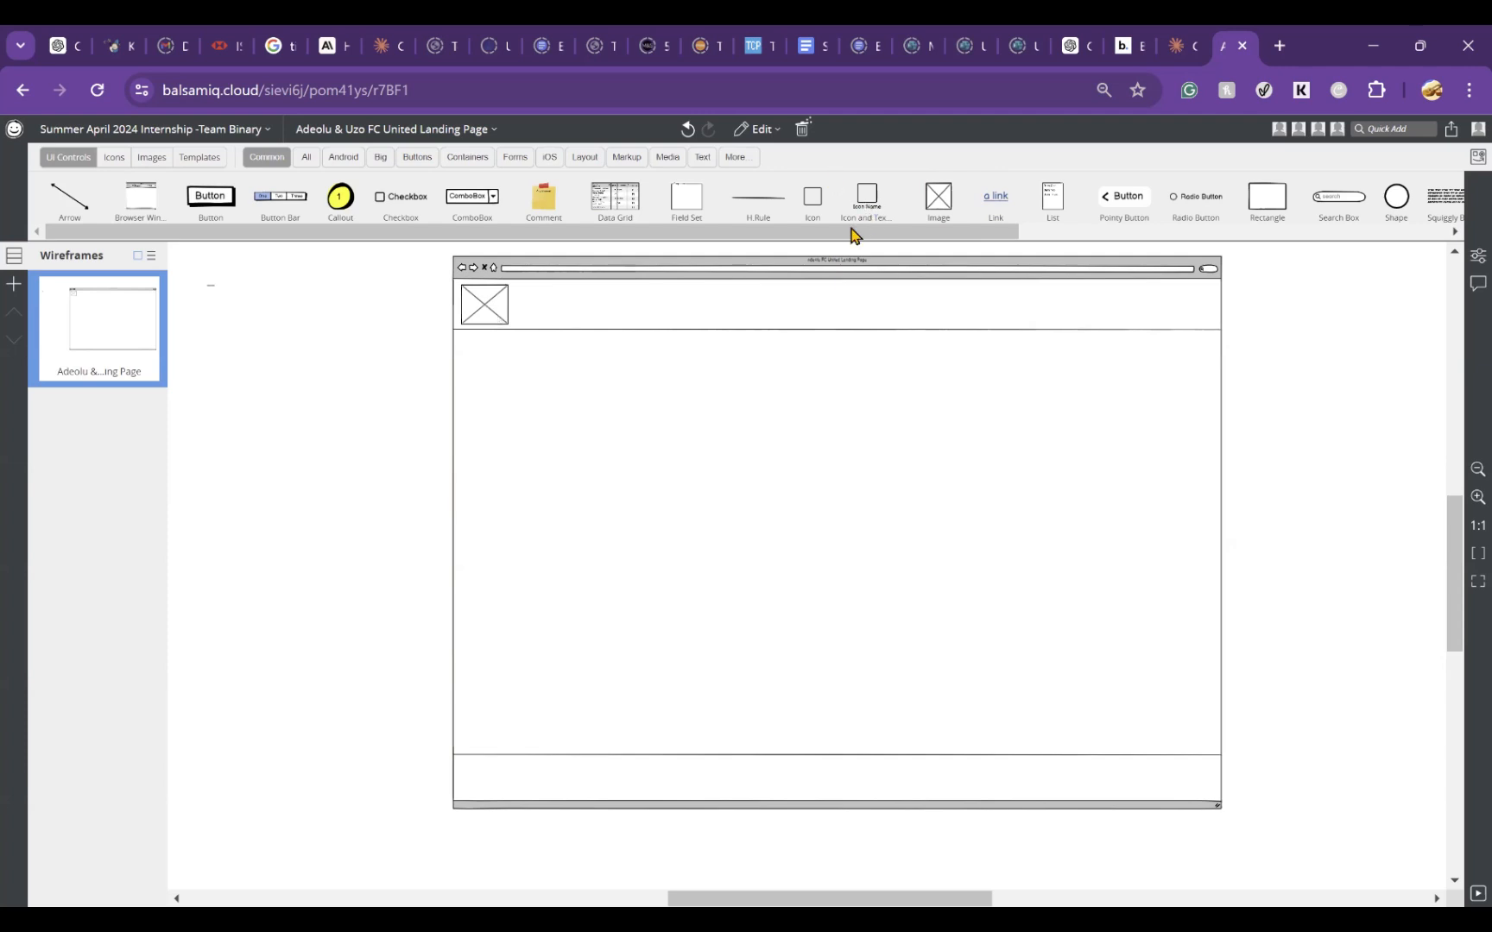
Step: Search the controls for "line of text", add a Squiggly Line of Text, and try moving it beside the header image
{"action": "mouse_move", "coordinate": [939, 233]}
{"action": "left_mouse_down"}
{"action": "mouse_move", "coordinate": [1115, 280]}
{"action": "mouse_move", "coordinate": [1302, 267]}
{"action": "mouse_move", "coordinate": [633, 261]}
{"action": "left_mouse_up"}
{"action": "left_click", "coordinate": [1378, 126]}
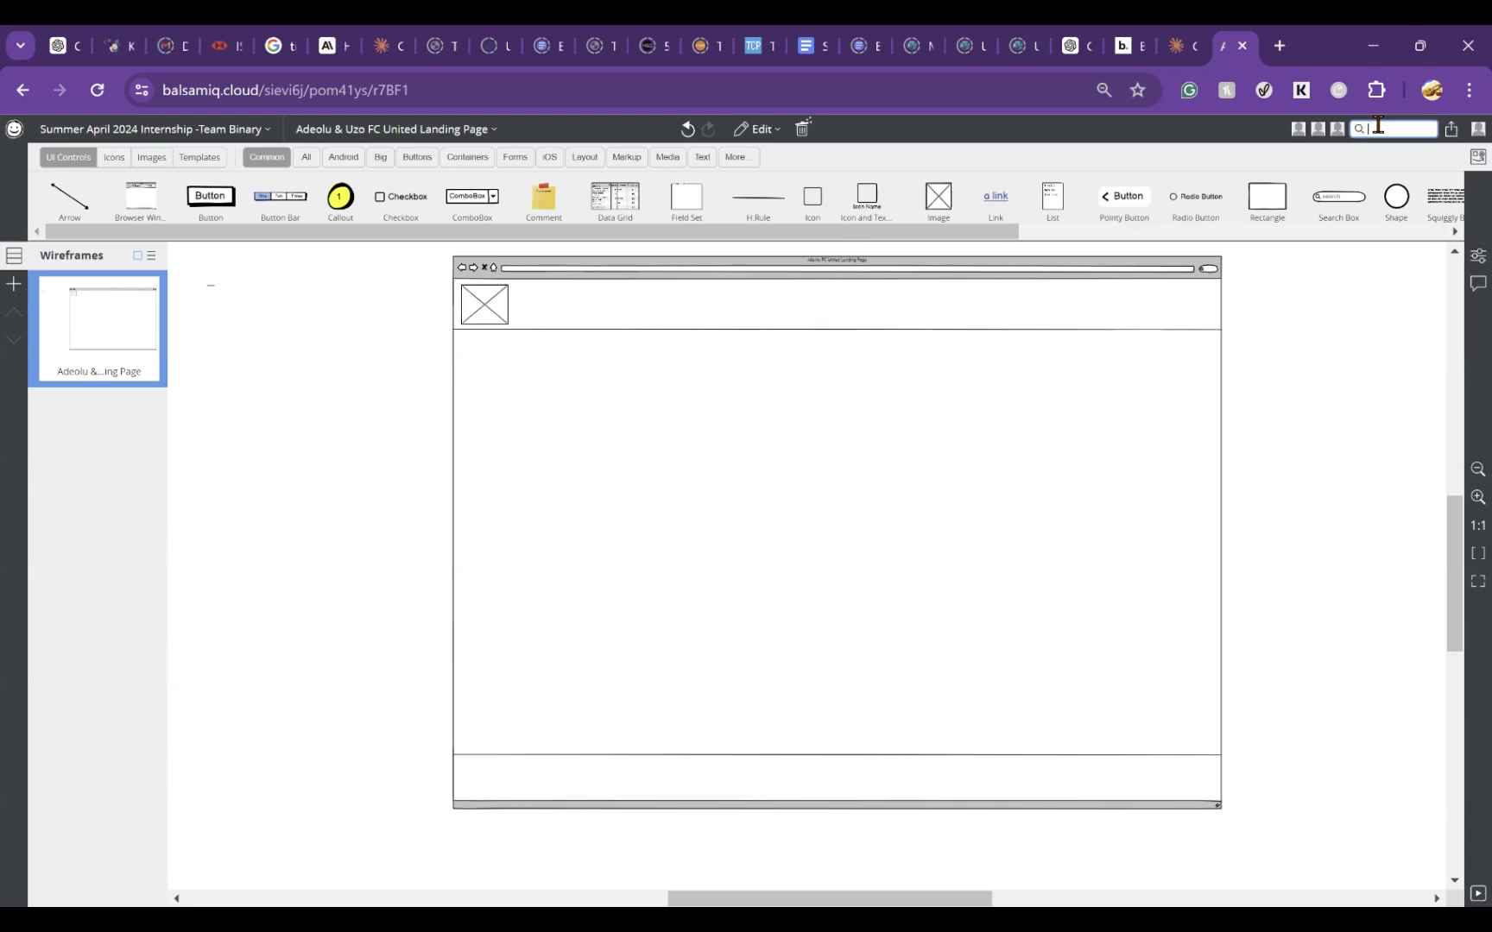
{"action": "type", "text": "line"}
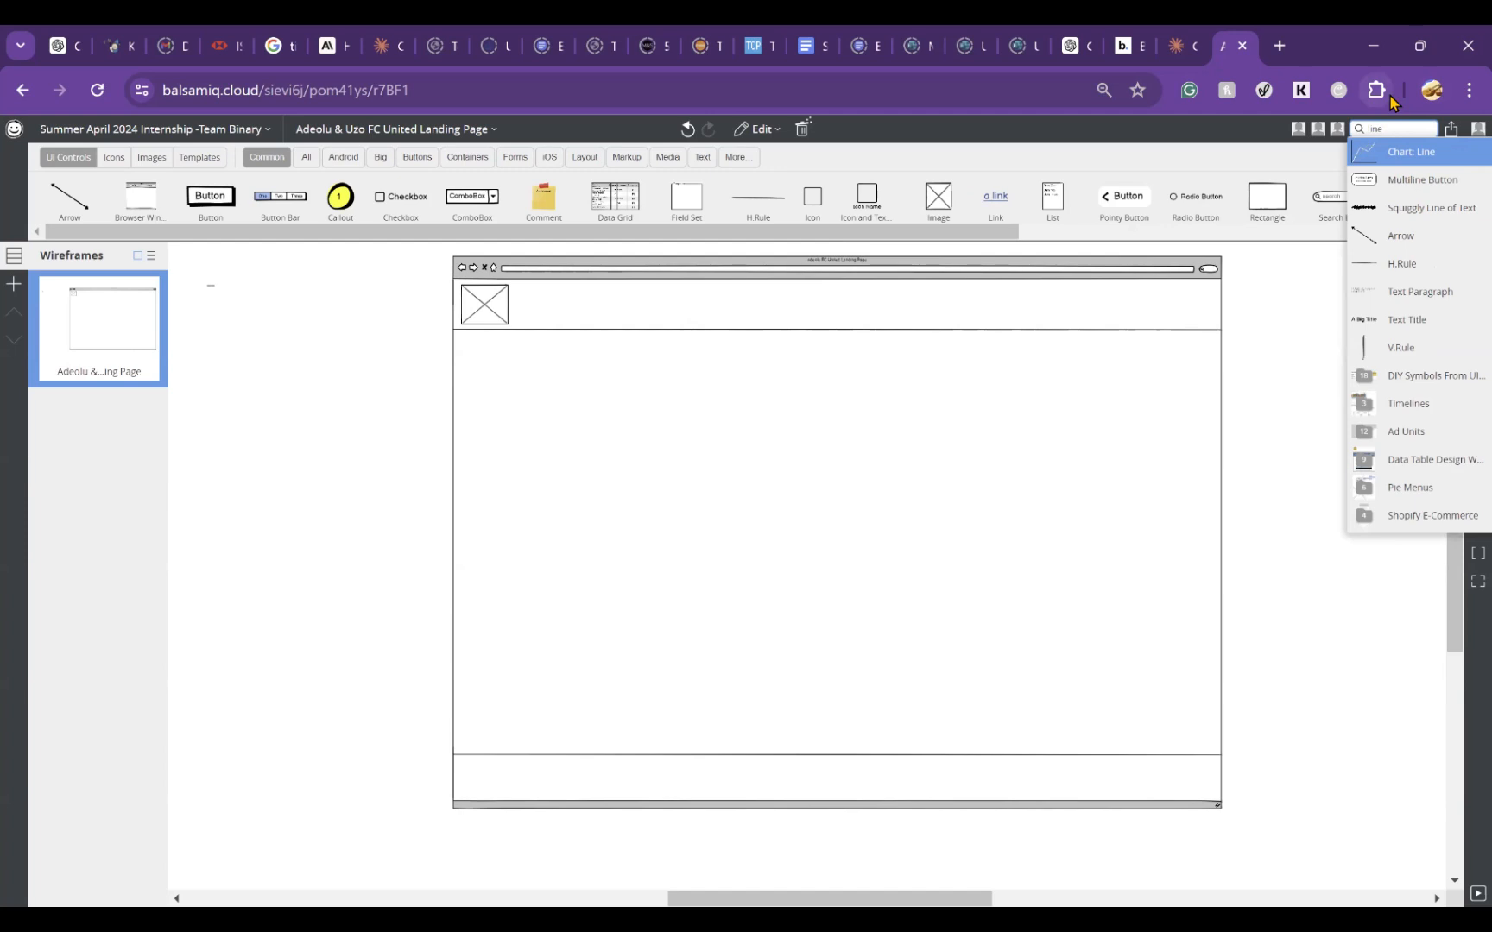
{"action": "type", "text": "of text"}
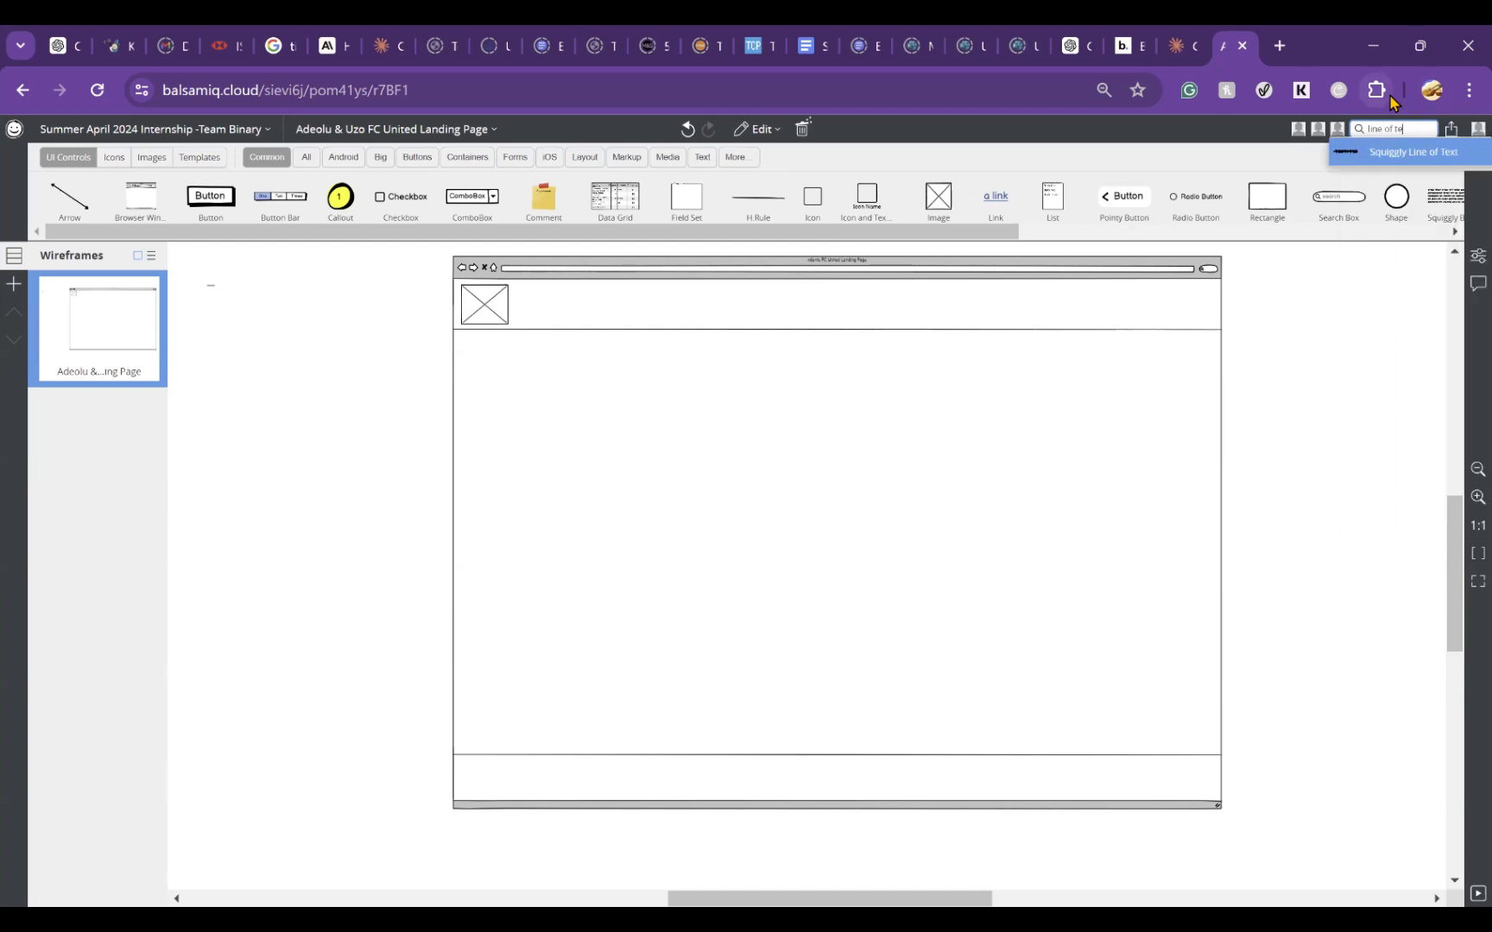
{"action": "left_click", "coordinate": [1373, 155]}
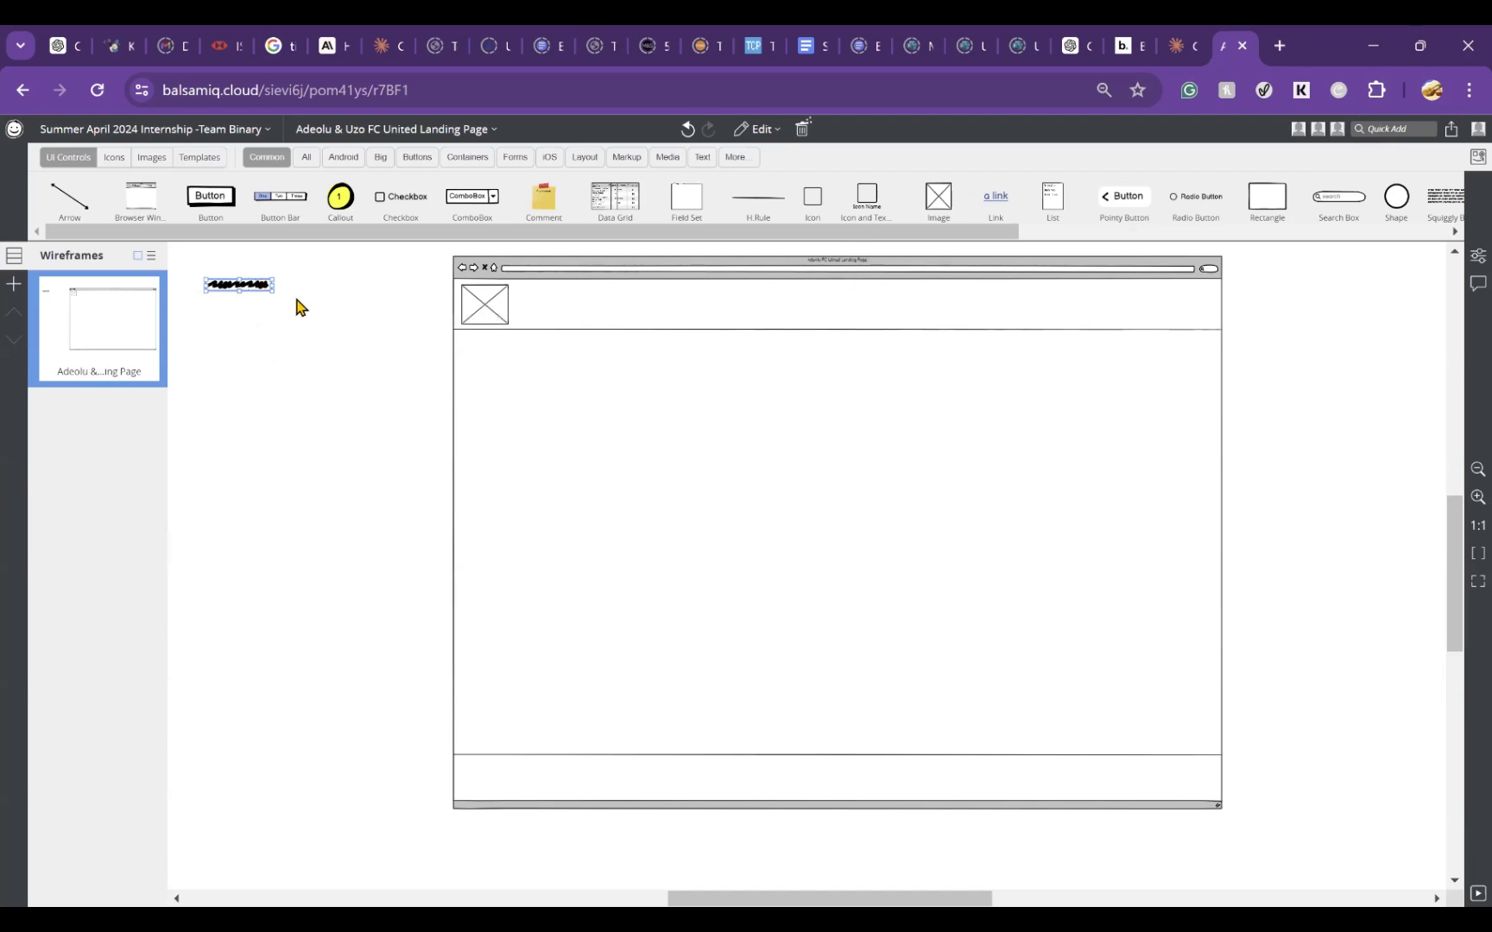
{"action": "mouse_move", "coordinate": [242, 292]}
{"action": "left_mouse_down"}
{"action": "mouse_move", "coordinate": [622, 334]}
{"action": "mouse_move", "coordinate": [542, 302]}
{"action": "left_mouse_up"}
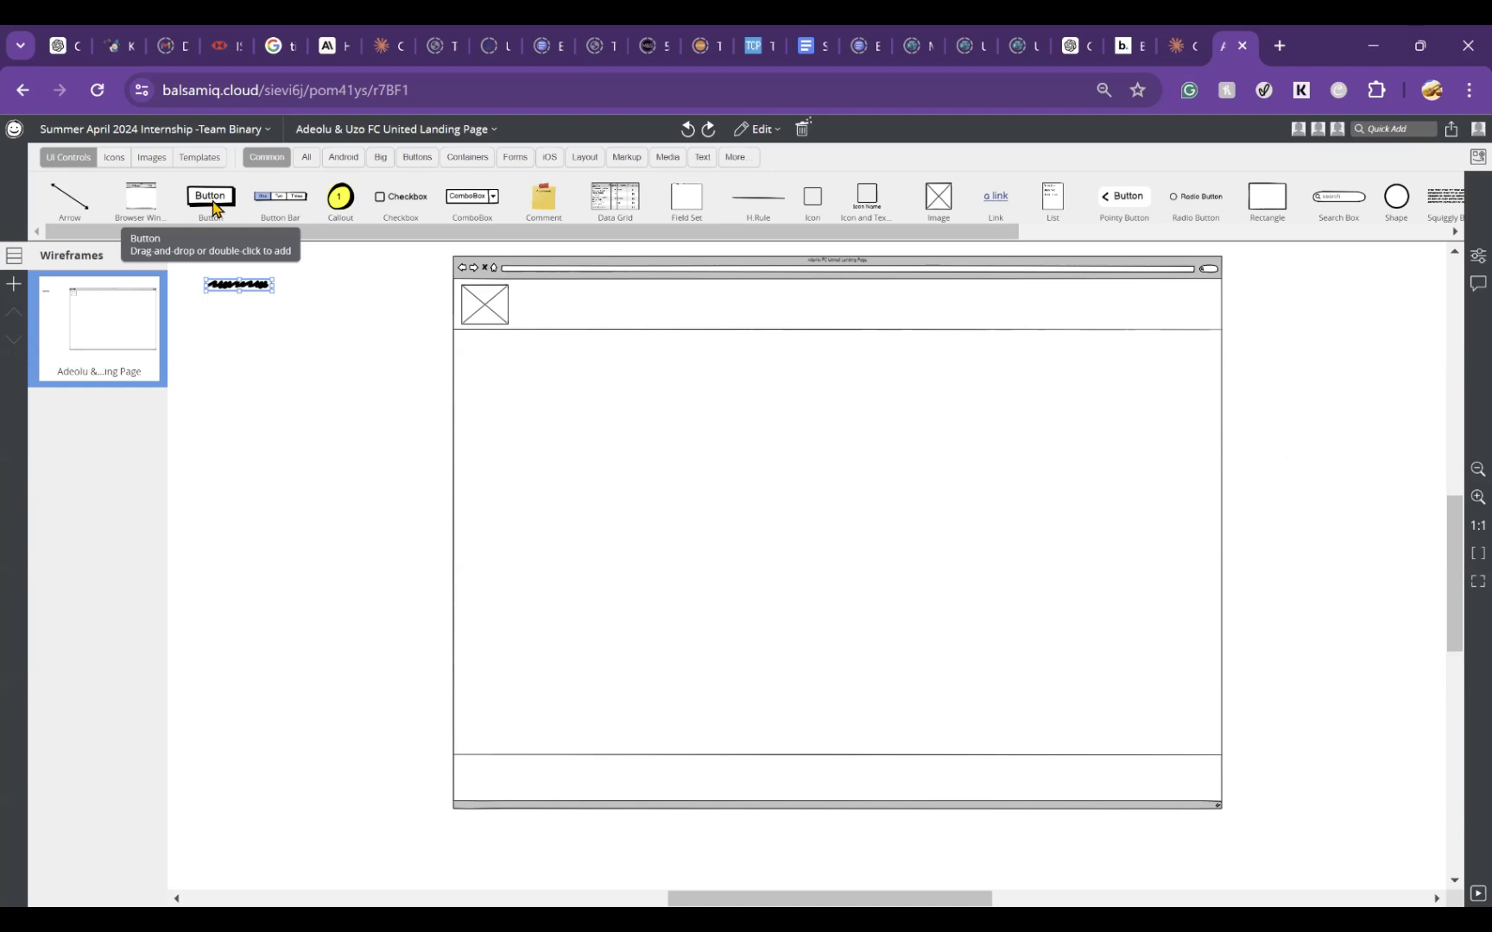
Step: Place a button in the right half of the header strip and label it Log In
{"action": "left_click_drag", "start_coordinate": [213, 206], "coordinate": [982, 323]}
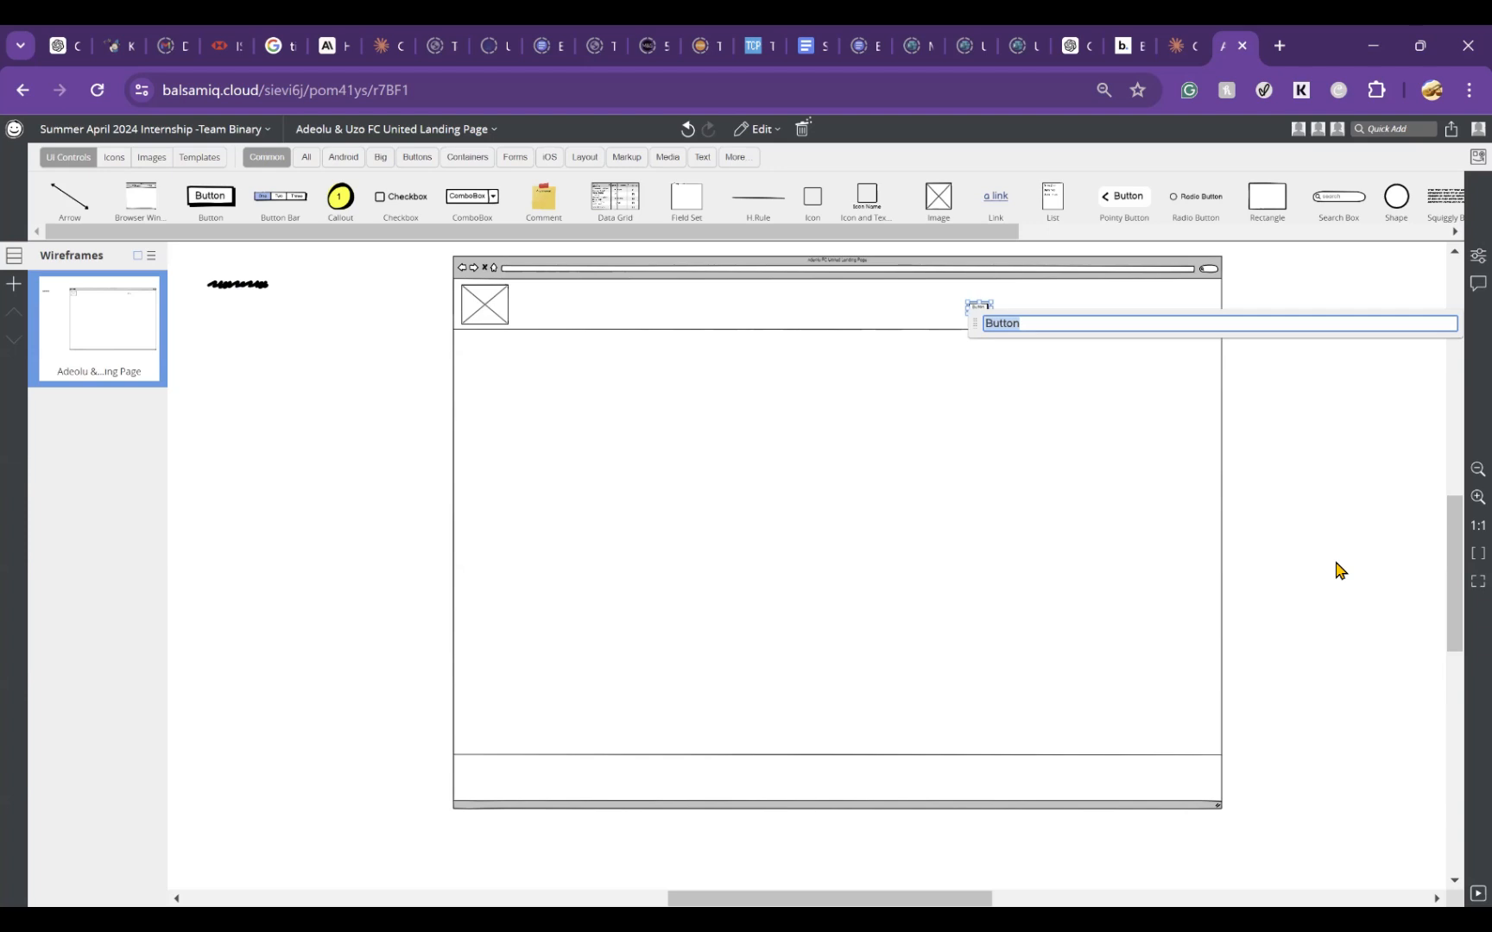
{"action": "type", "text": "Login"}
{"action": "key", "text": "BackSpace"}
{"action": "key", "text": "BackSpace"}
{"action": "type", "text": "In"}
{"action": "left_click", "coordinate": [1339, 568]}
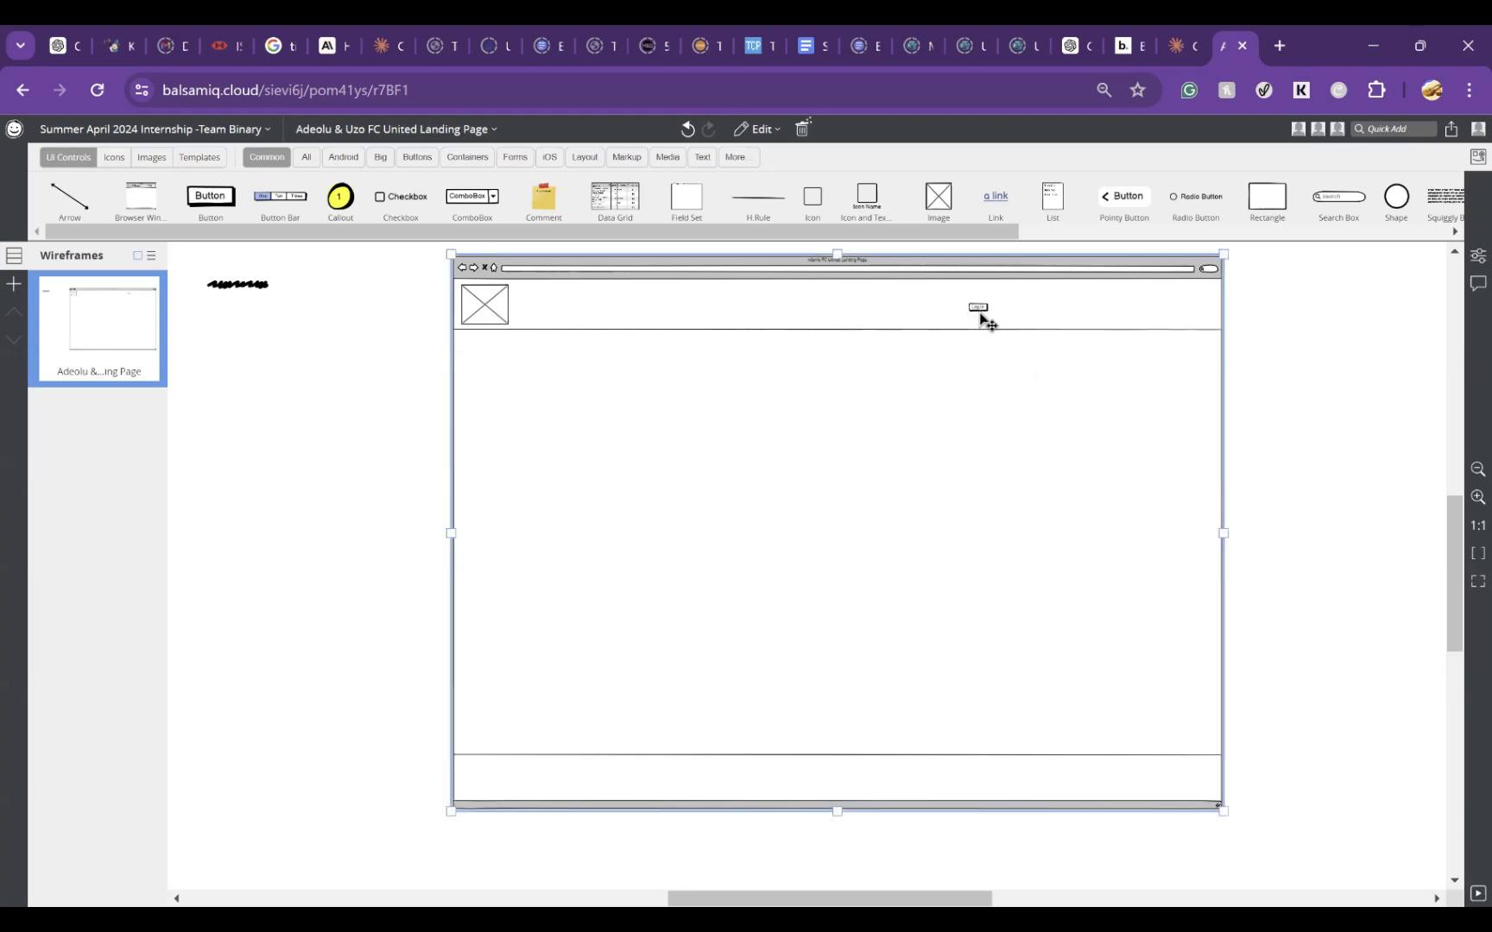
{"action": "double_click", "coordinate": [981, 318]}
{"action": "left_click", "coordinate": [1263, 430]}
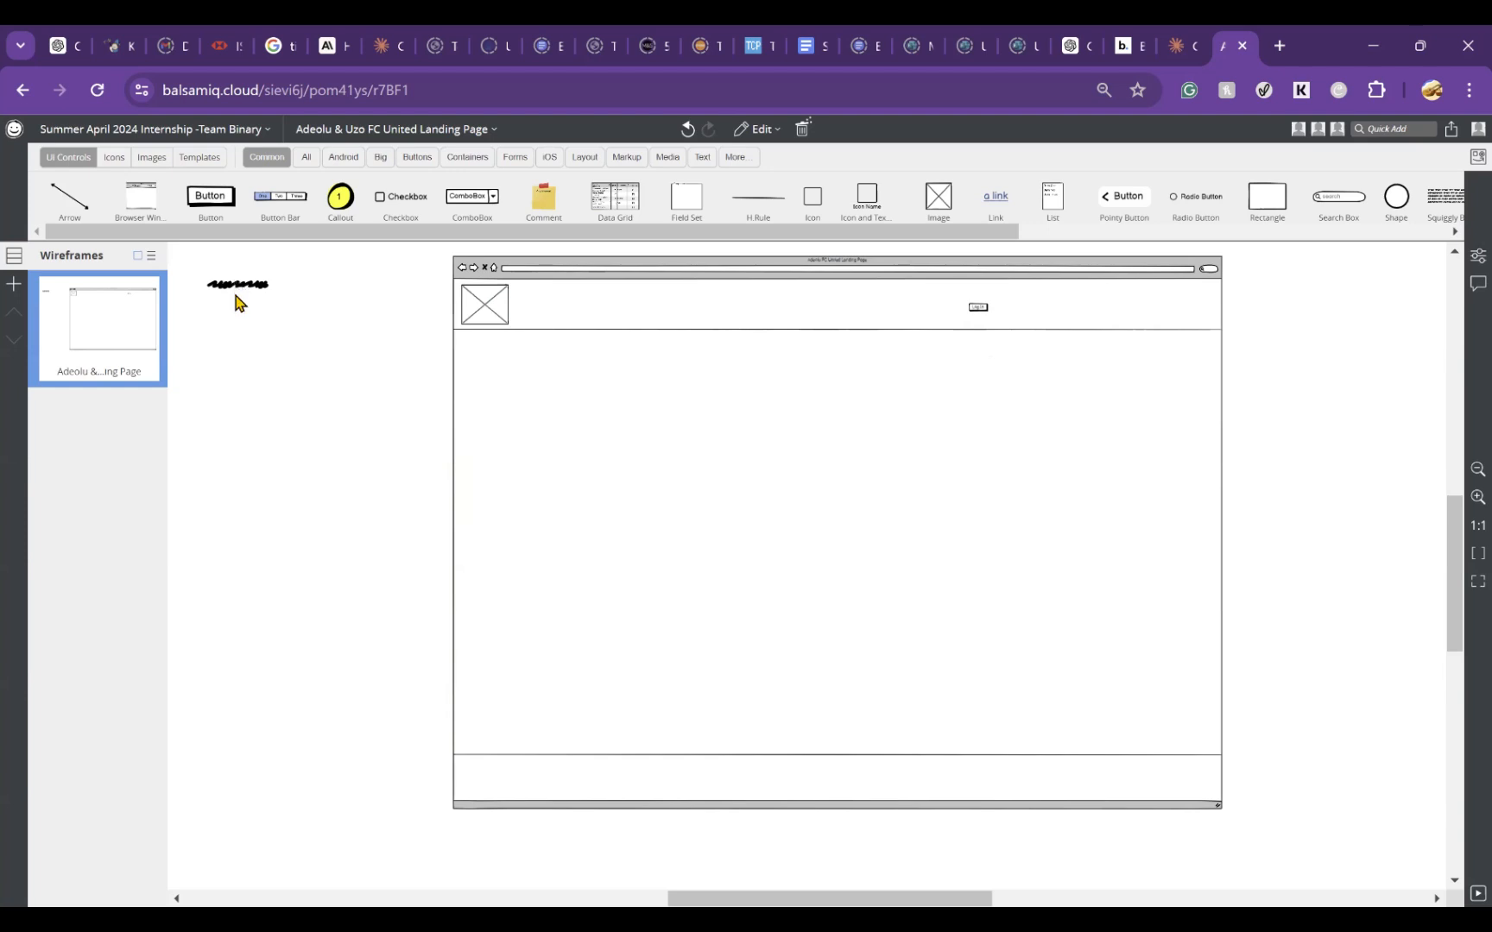
Step: Widen the Log In button in the header to about 140 by 33
{"action": "left_click", "coordinate": [980, 319]}
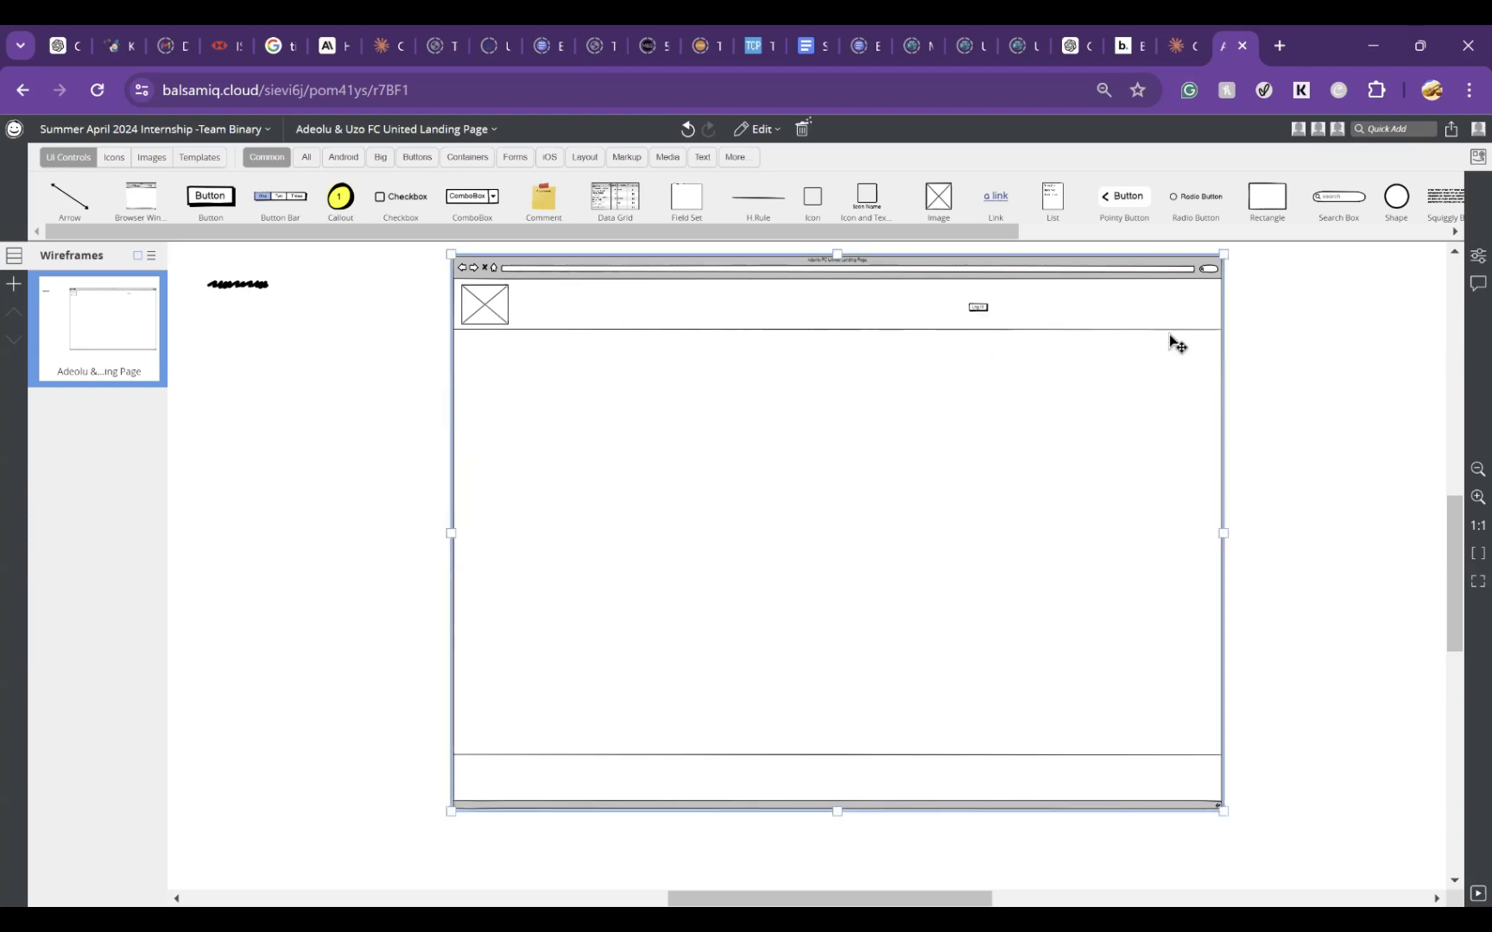
{"action": "left_click", "coordinate": [1286, 360]}
{"action": "left_click_drag", "start_coordinate": [982, 313], "coordinate": [1017, 318]}
{"action": "left_click", "coordinate": [1310, 356]}
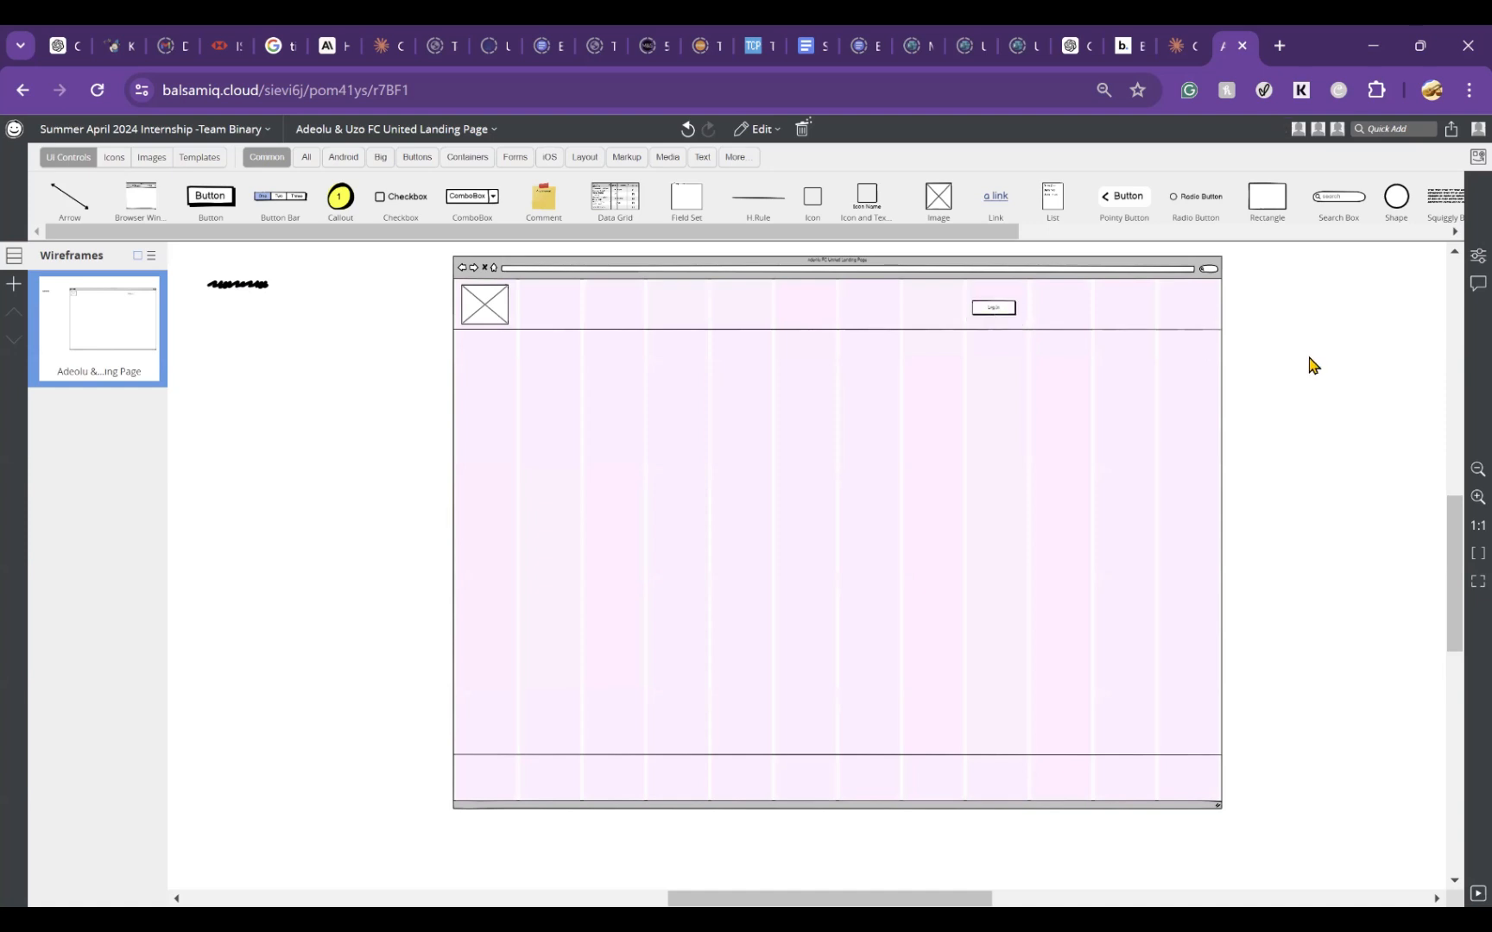
{"action": "left_click", "coordinate": [997, 308]}
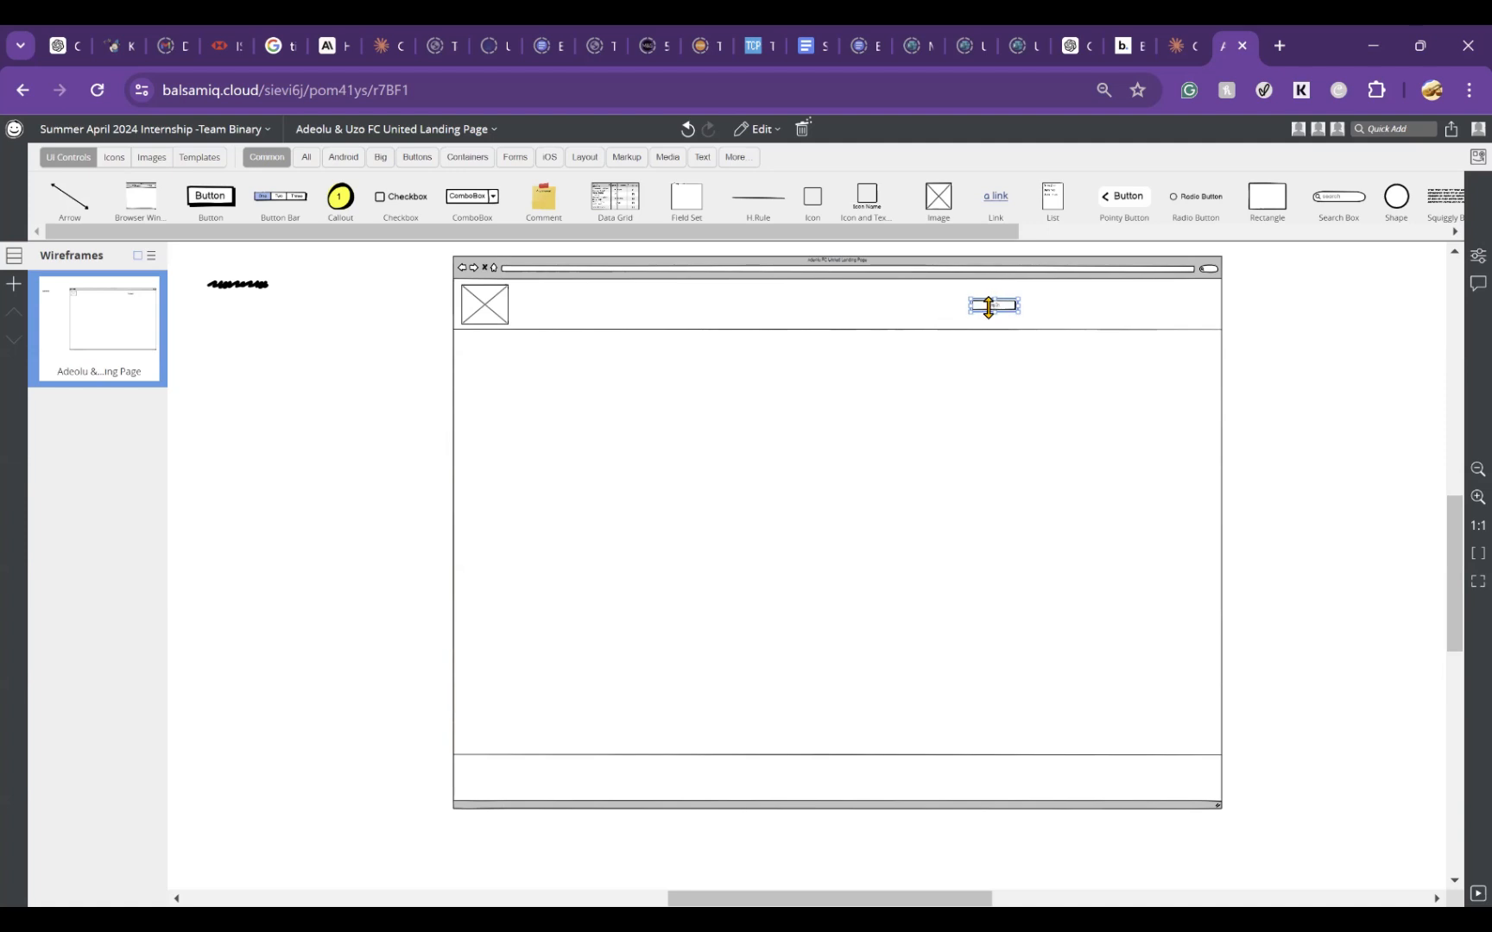
Step: Make the Log In button's label bold and set its text size to 24
{"action": "double_click", "coordinate": [991, 316]}
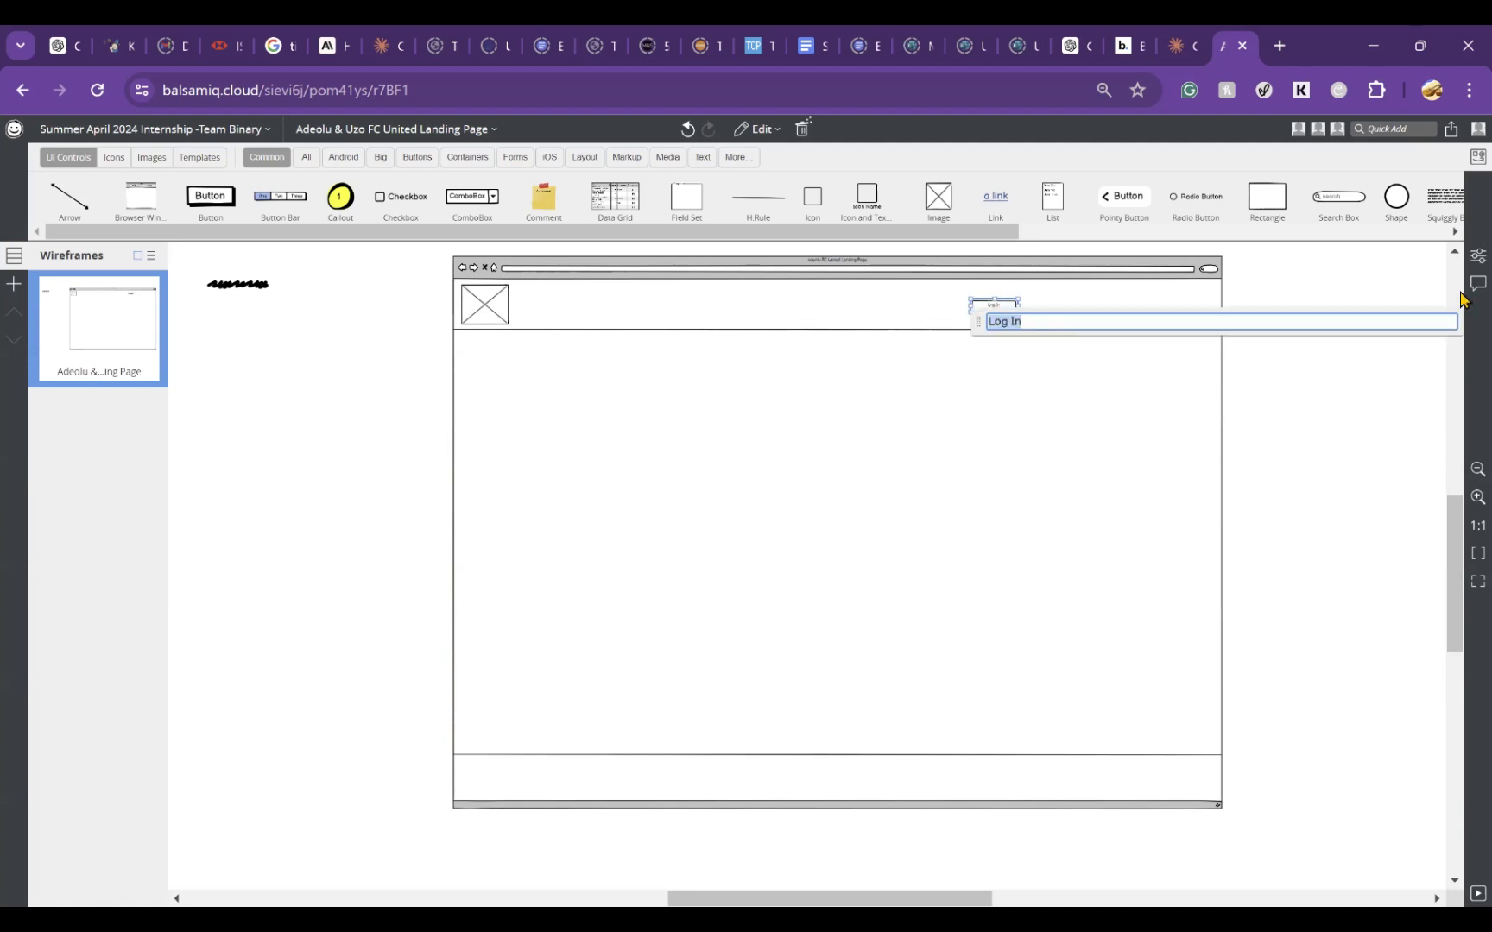
{"action": "left_click", "coordinate": [1475, 257]}
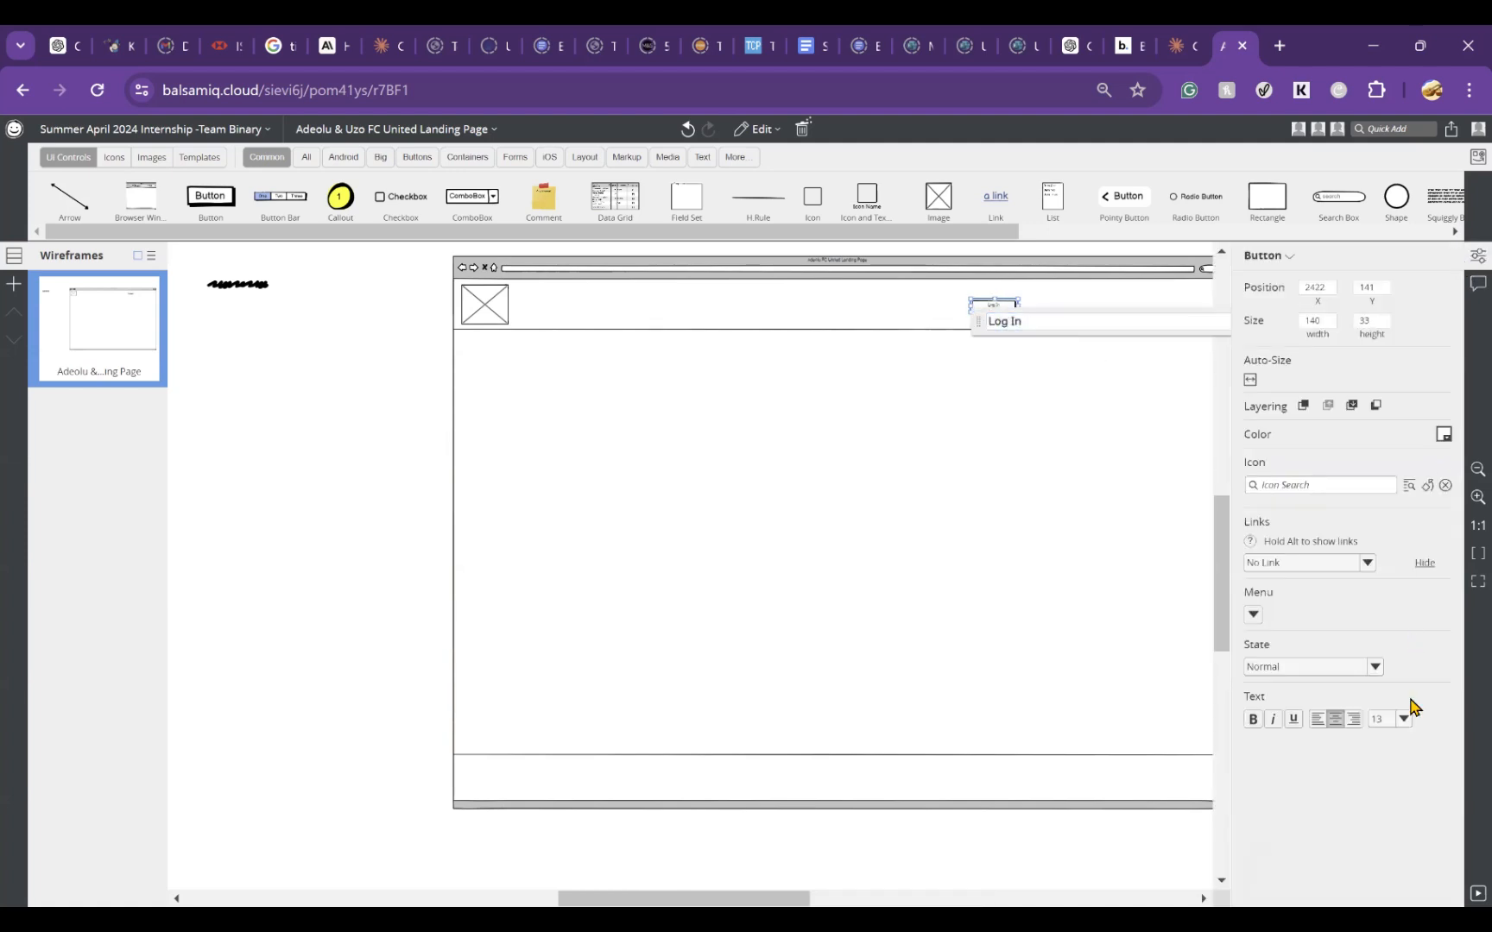
{"action": "left_click", "coordinate": [1407, 723]}
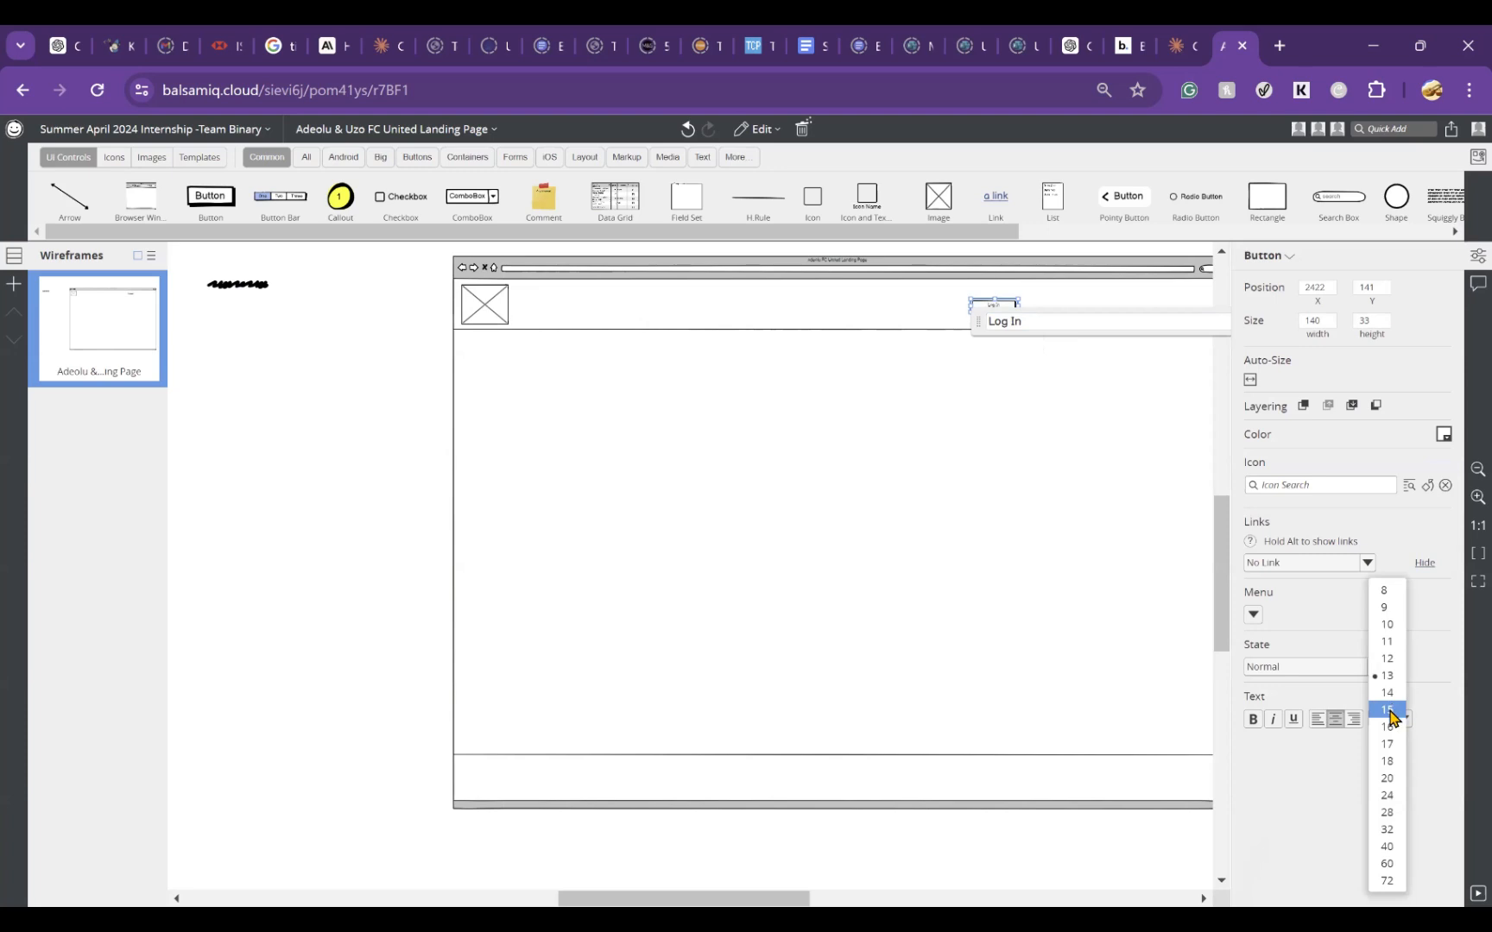
{"action": "left_click", "coordinate": [1395, 713]}
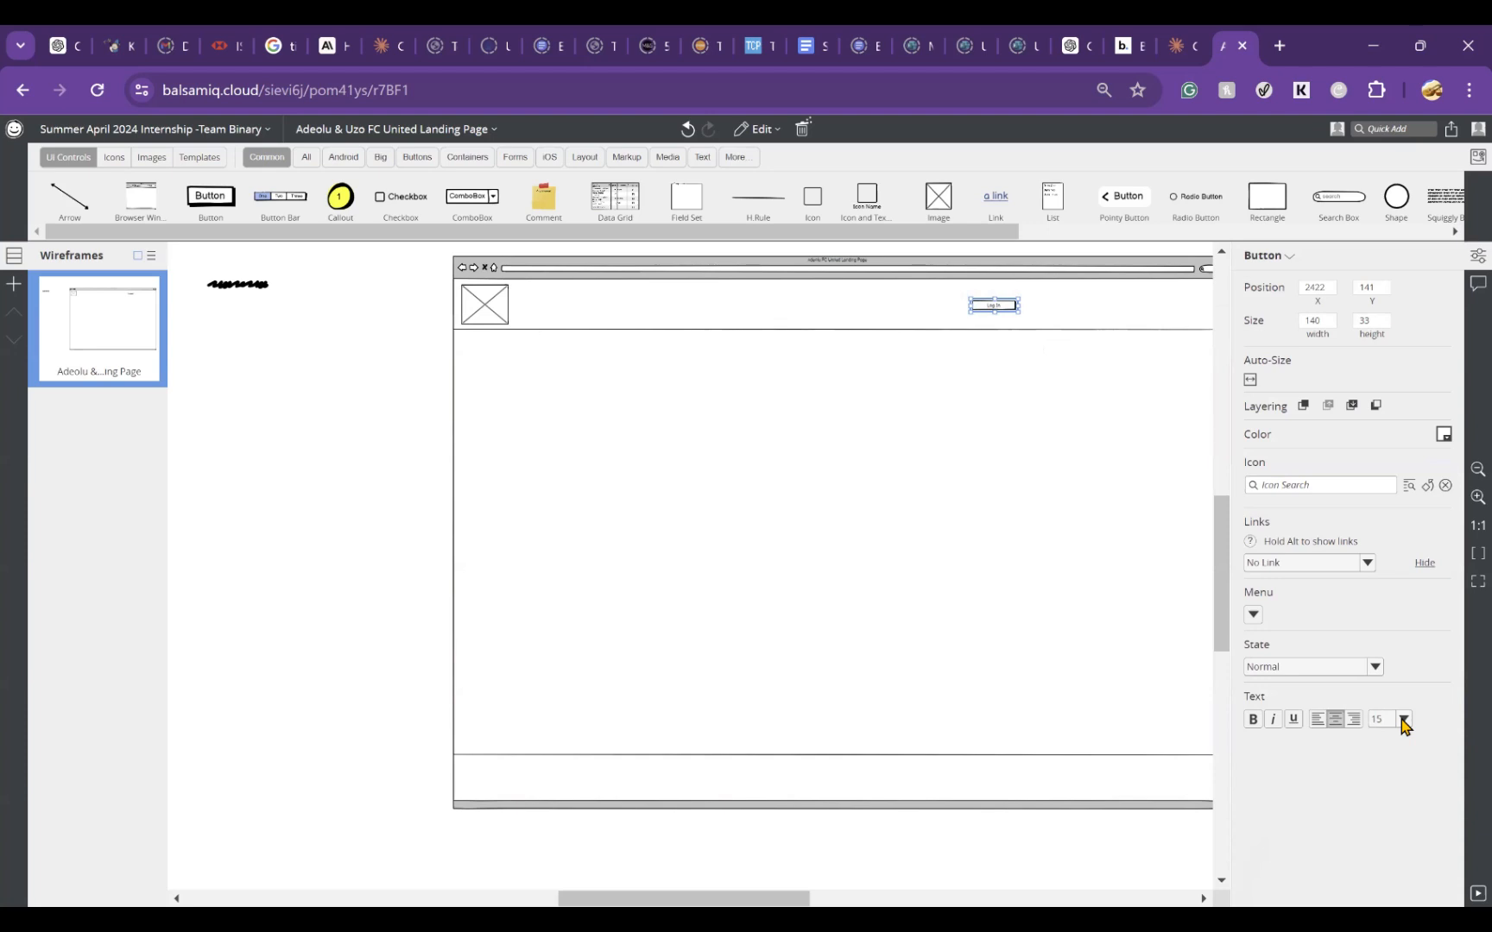
{"action": "left_click", "coordinate": [1253, 722]}
{"action": "left_click", "coordinate": [1405, 720]}
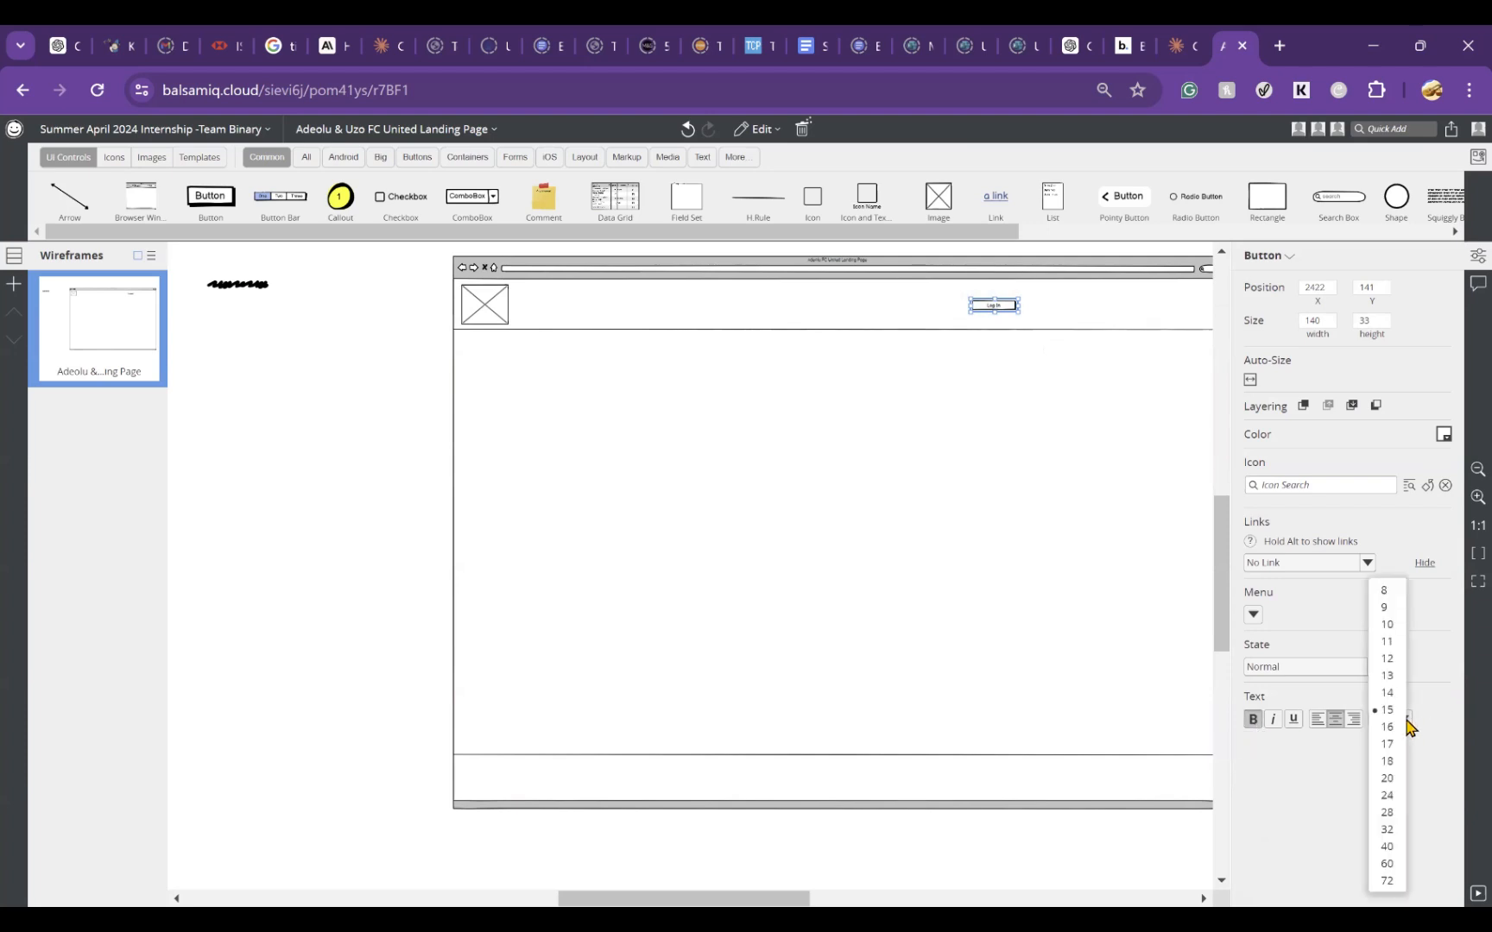
{"action": "left_click", "coordinate": [1392, 766]}
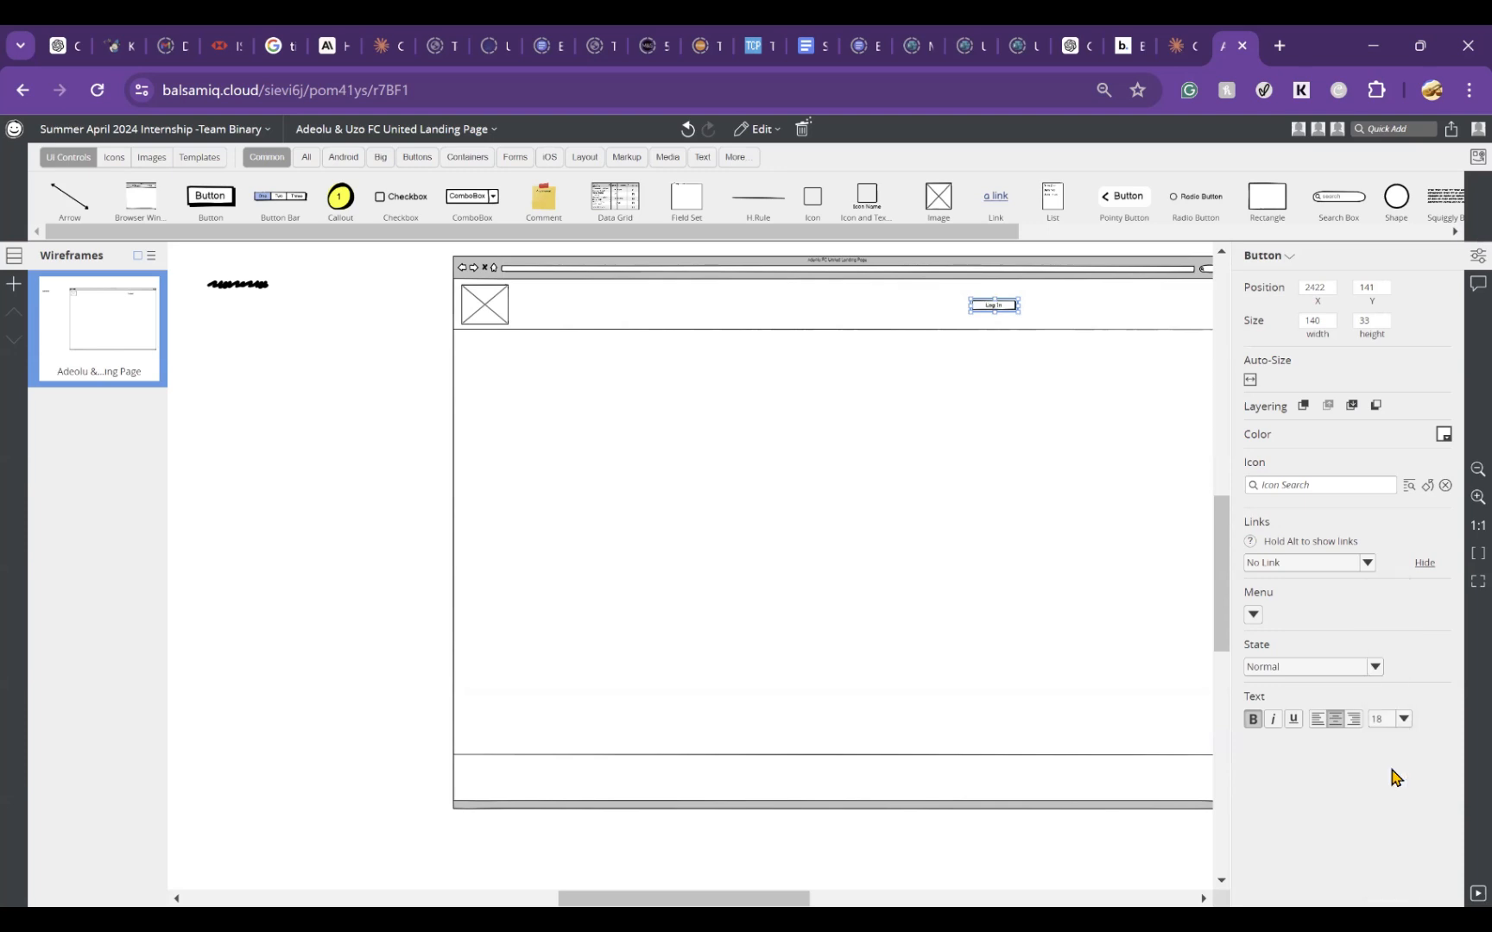
{"action": "left_click", "coordinate": [1404, 720]}
{"action": "left_click", "coordinate": [1387, 795]}
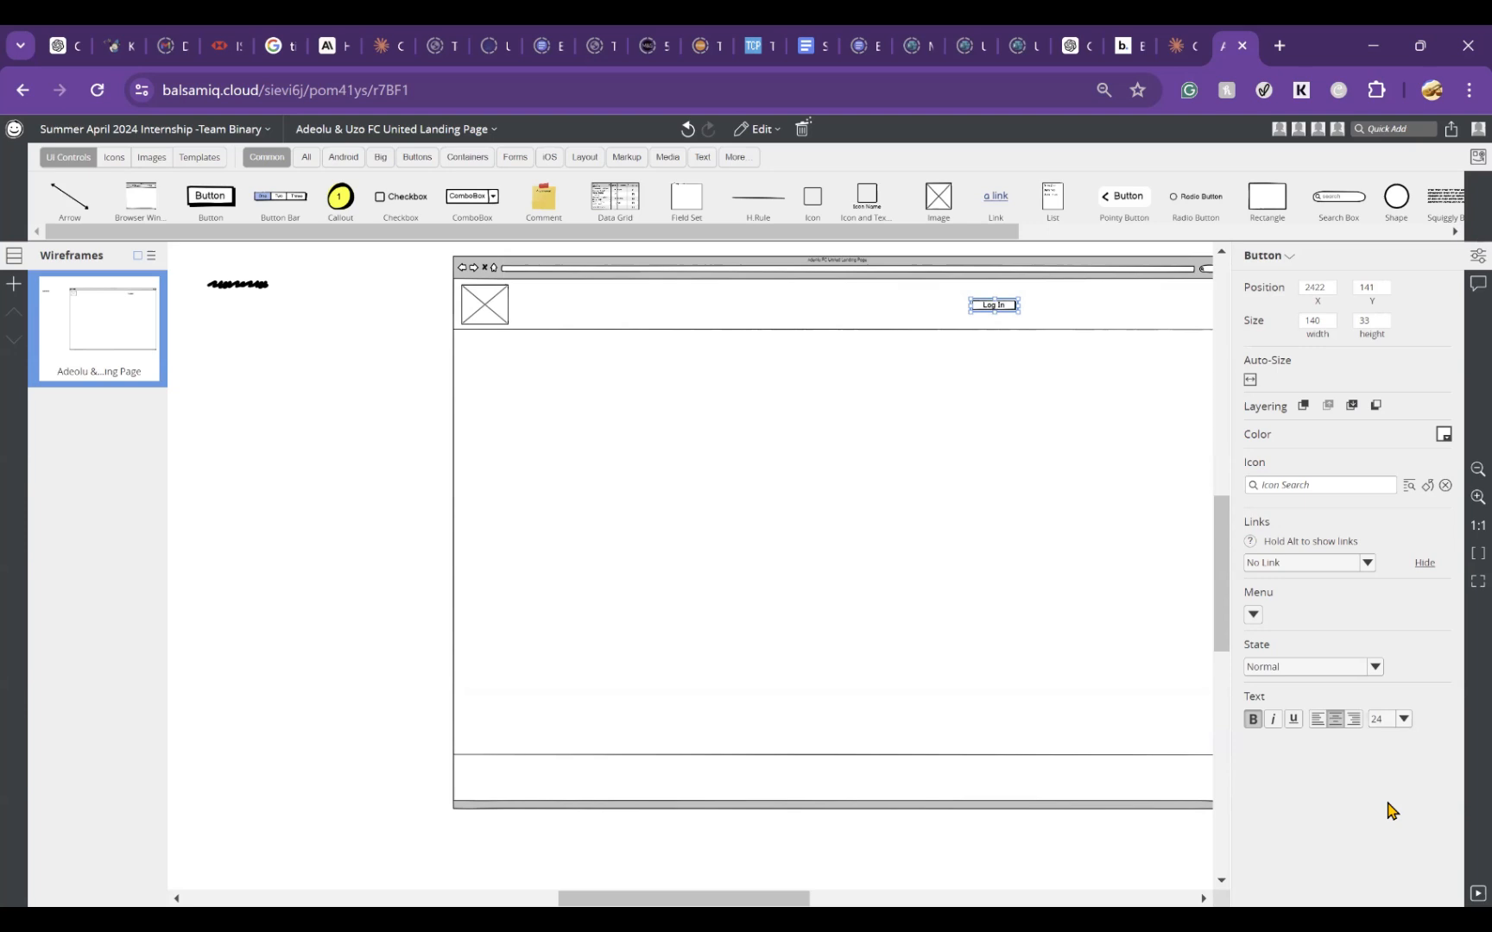
{"action": "left_click", "coordinate": [1107, 502]}
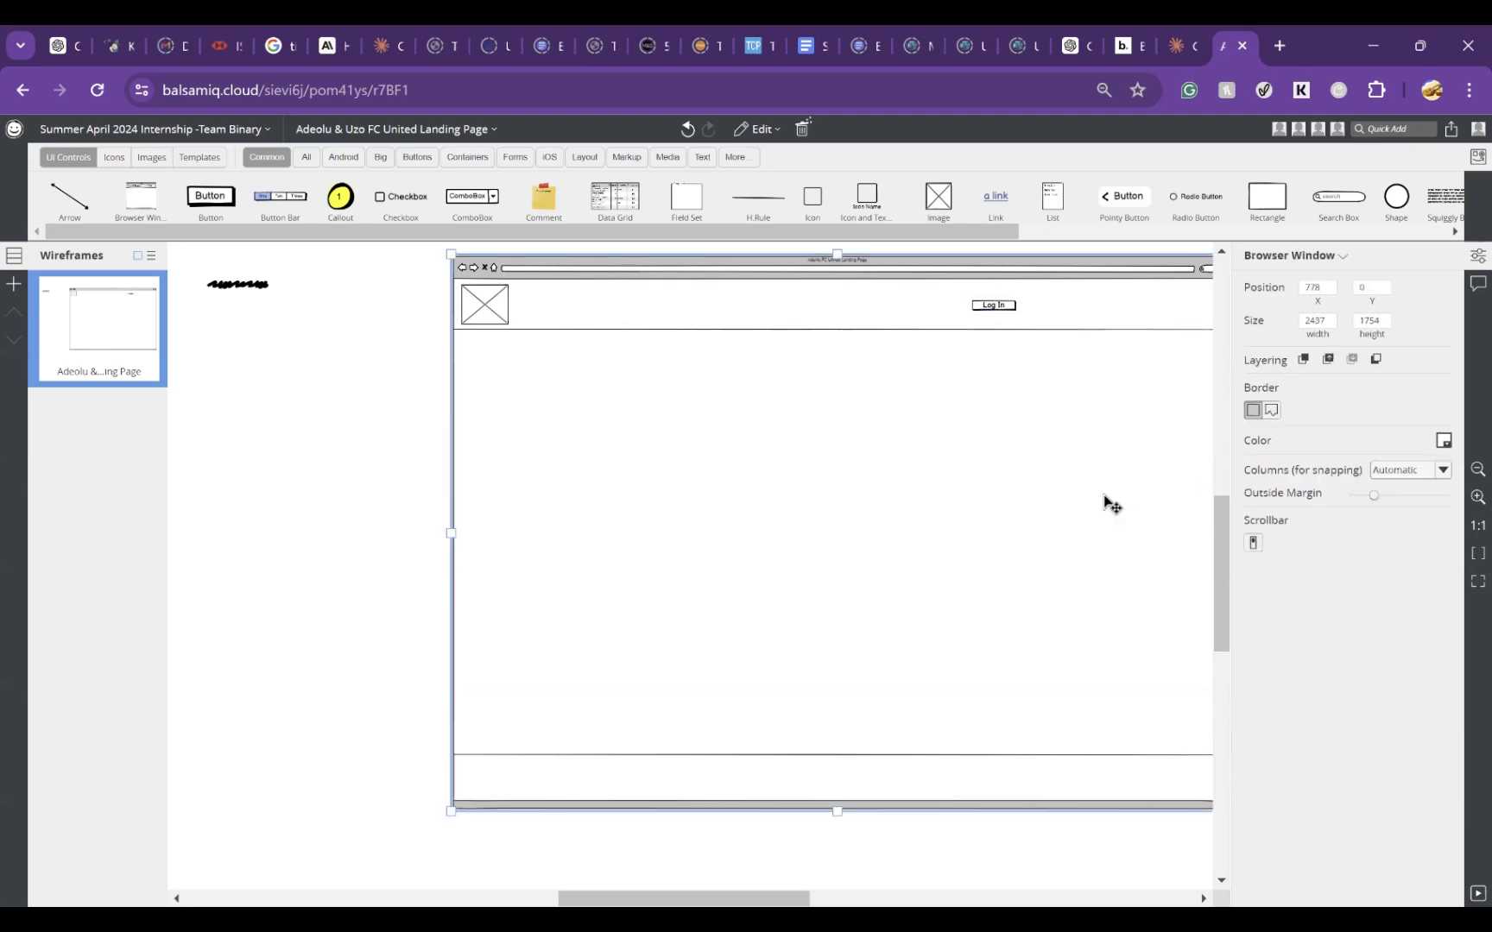
{"action": "left_click", "coordinate": [1462, 261]}
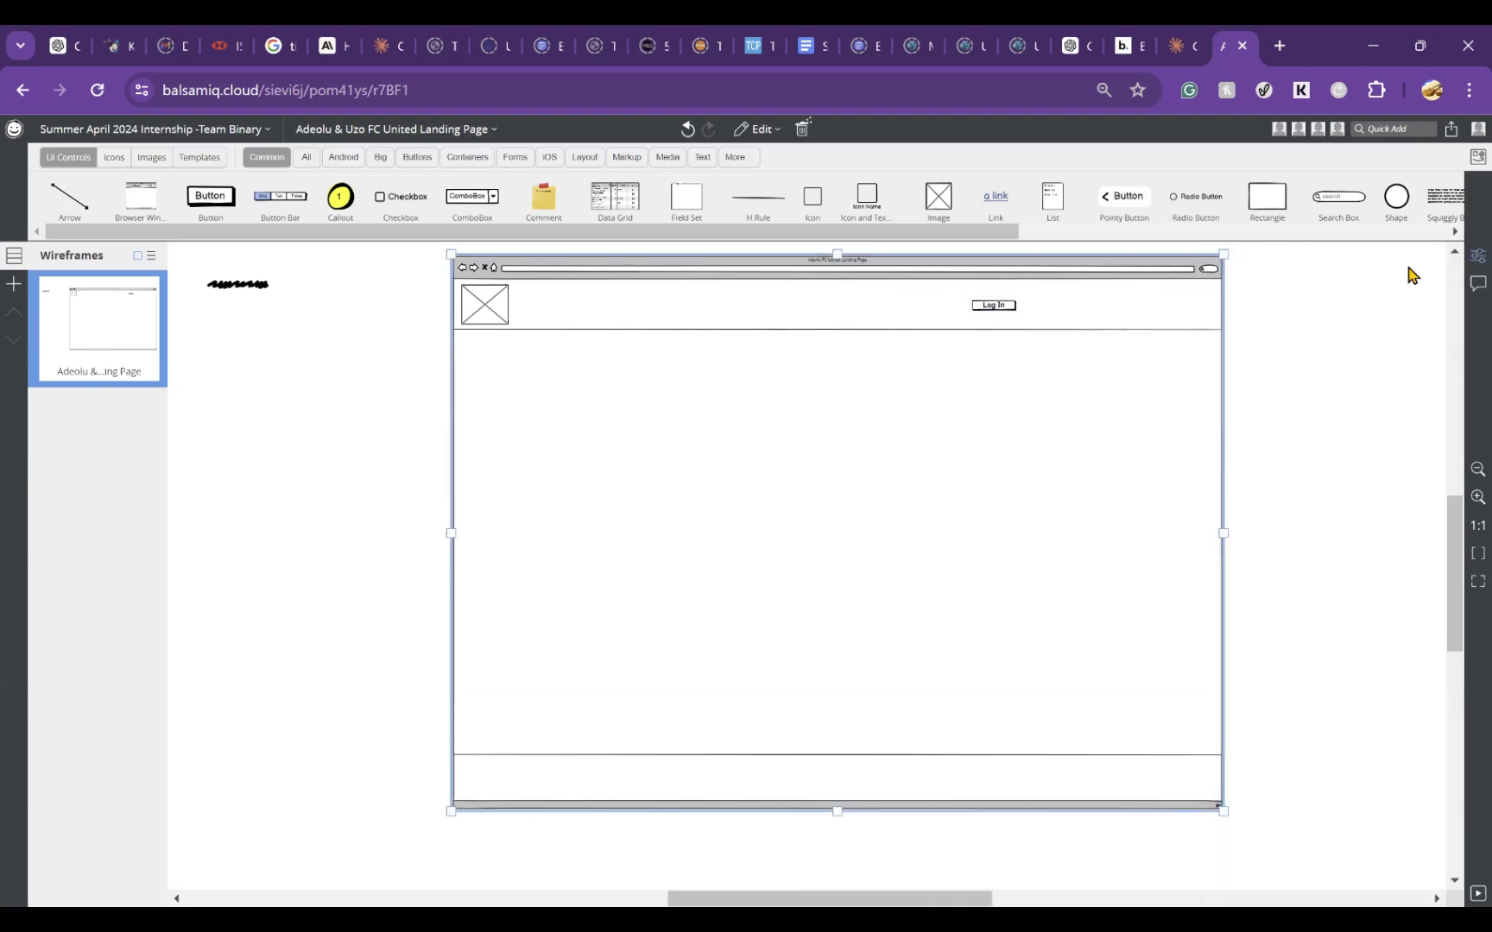
Step: Duplicate the Log In button to its right in the header and label the copy Sign Up
{"action": "left_click", "coordinate": [993, 308]}
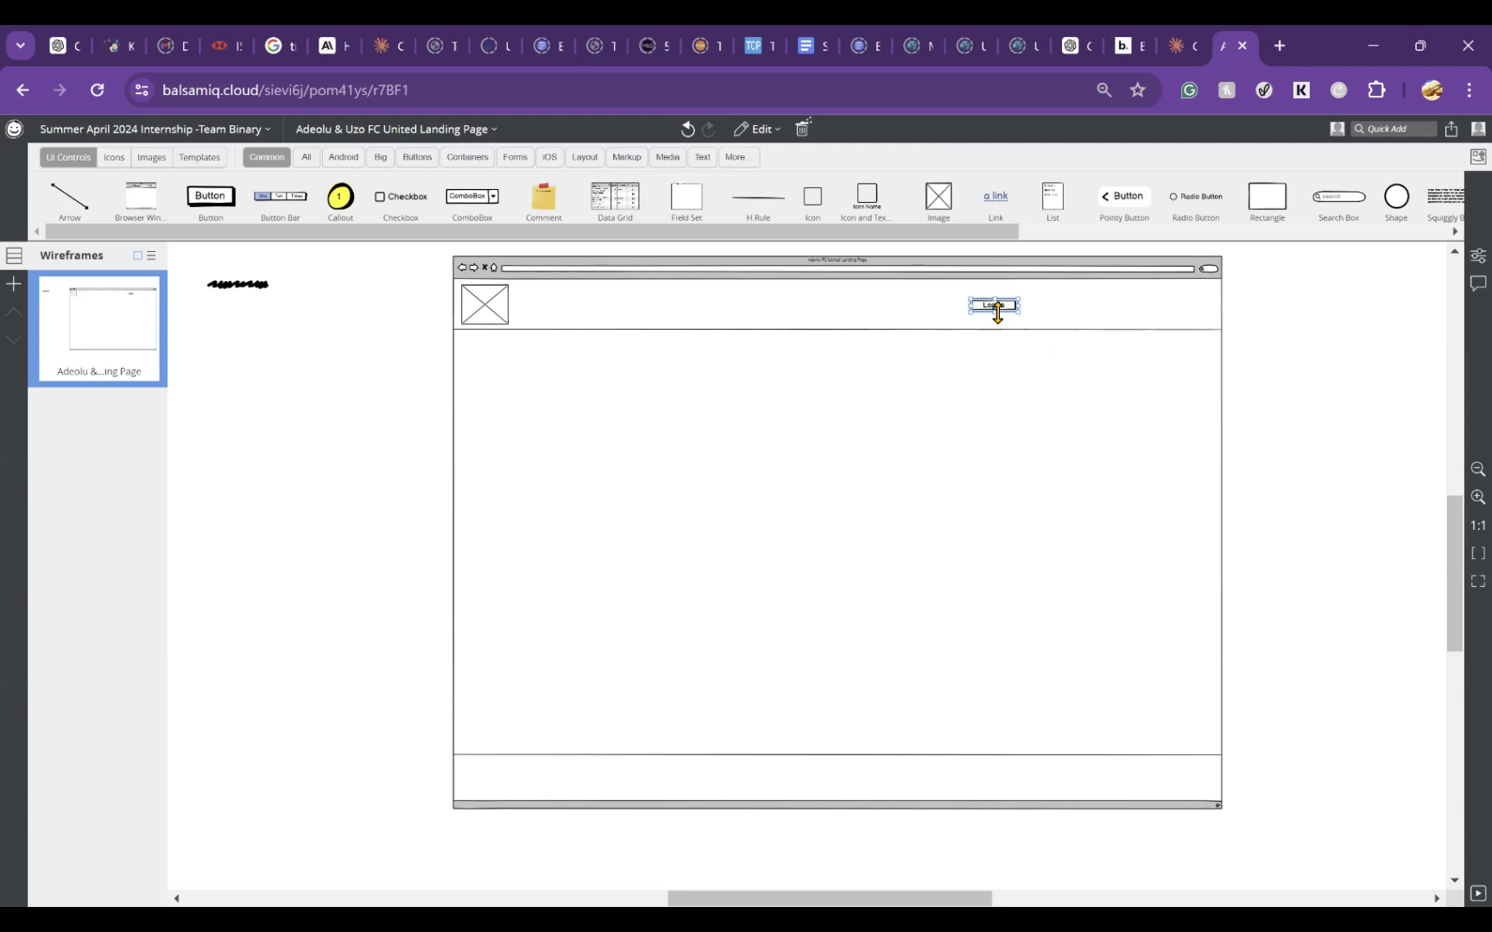
{"action": "left_click_drag", "start_coordinate": [997, 313], "coordinate": [1000, 315]}
{"action": "left_click_drag", "start_coordinate": [1019, 317], "coordinate": [1075, 315]}
{"action": "double_click", "coordinate": [1072, 309]}
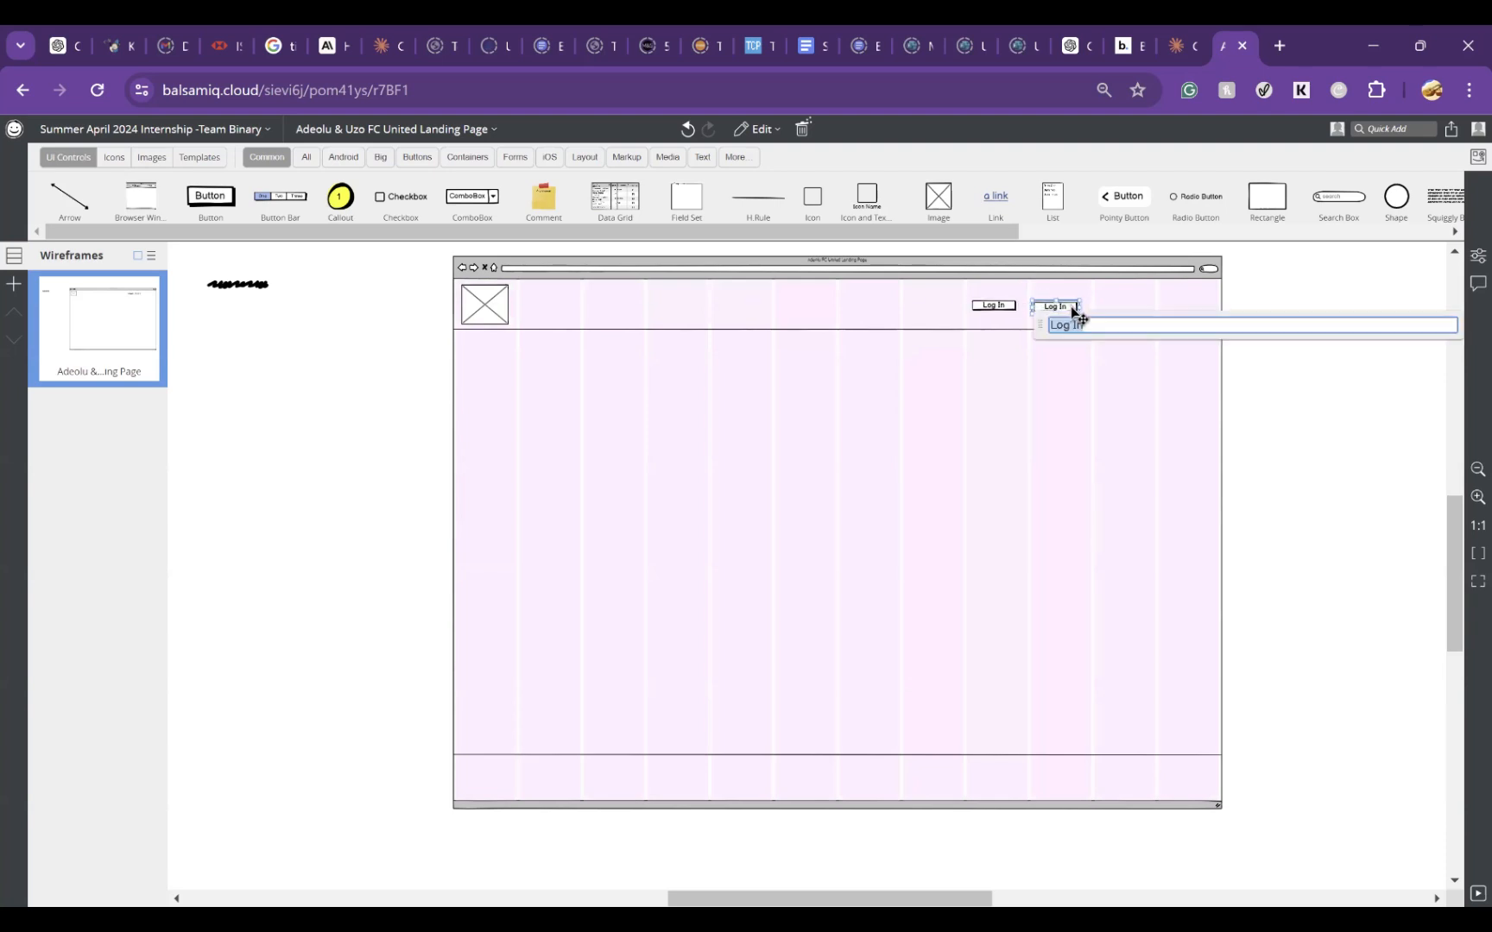
{"action": "type", "text": "Sig"}
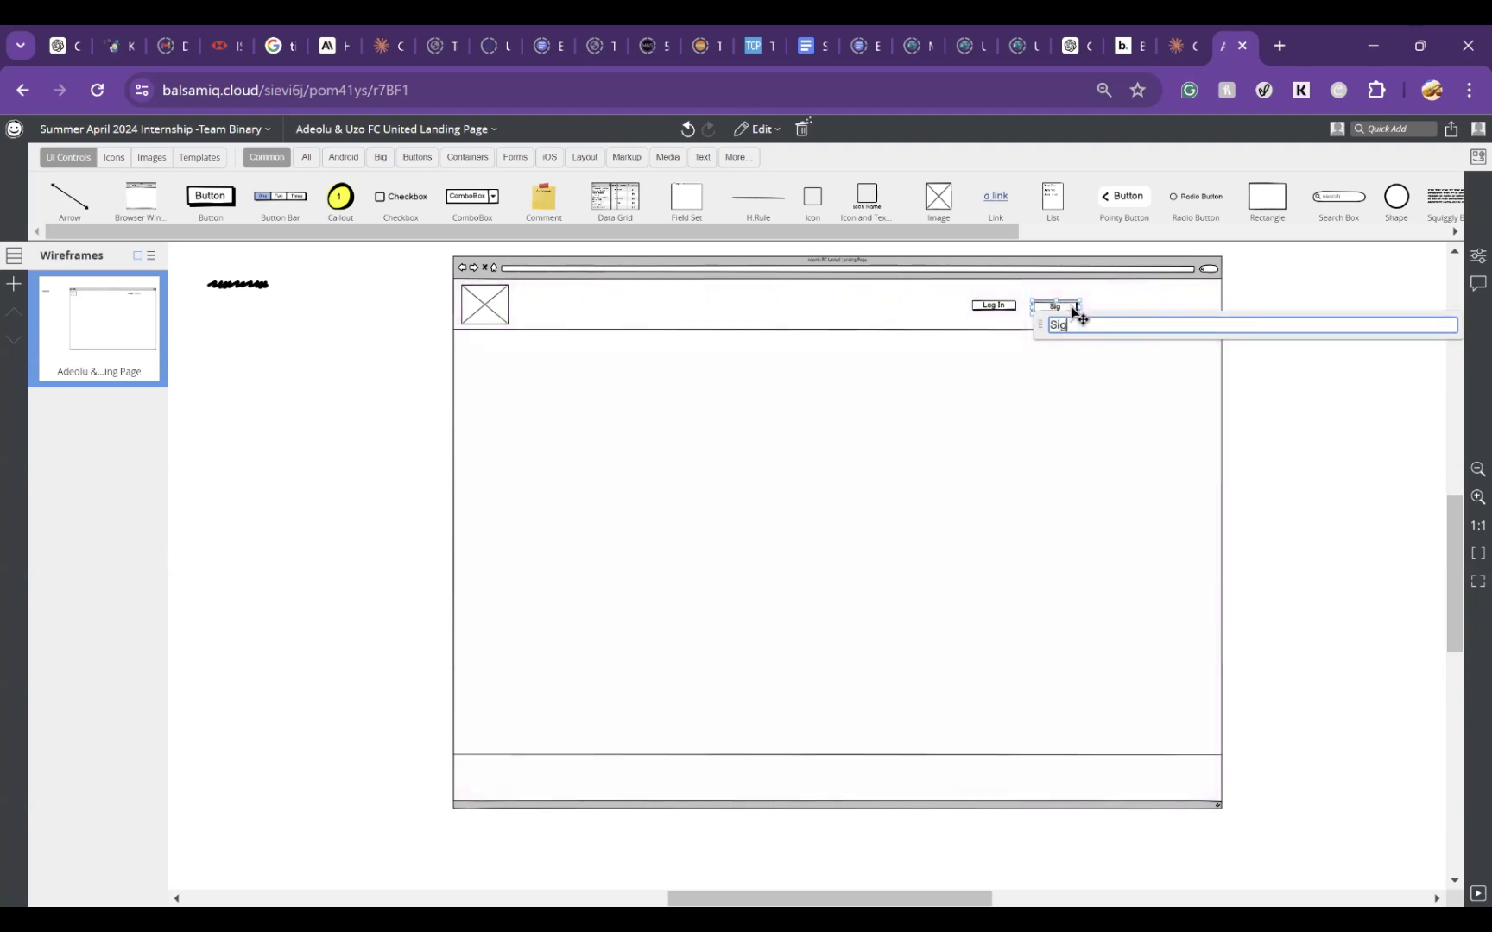
{"action": "type", "text": "n Up"}
{"action": "left_click", "coordinate": [1315, 422]}
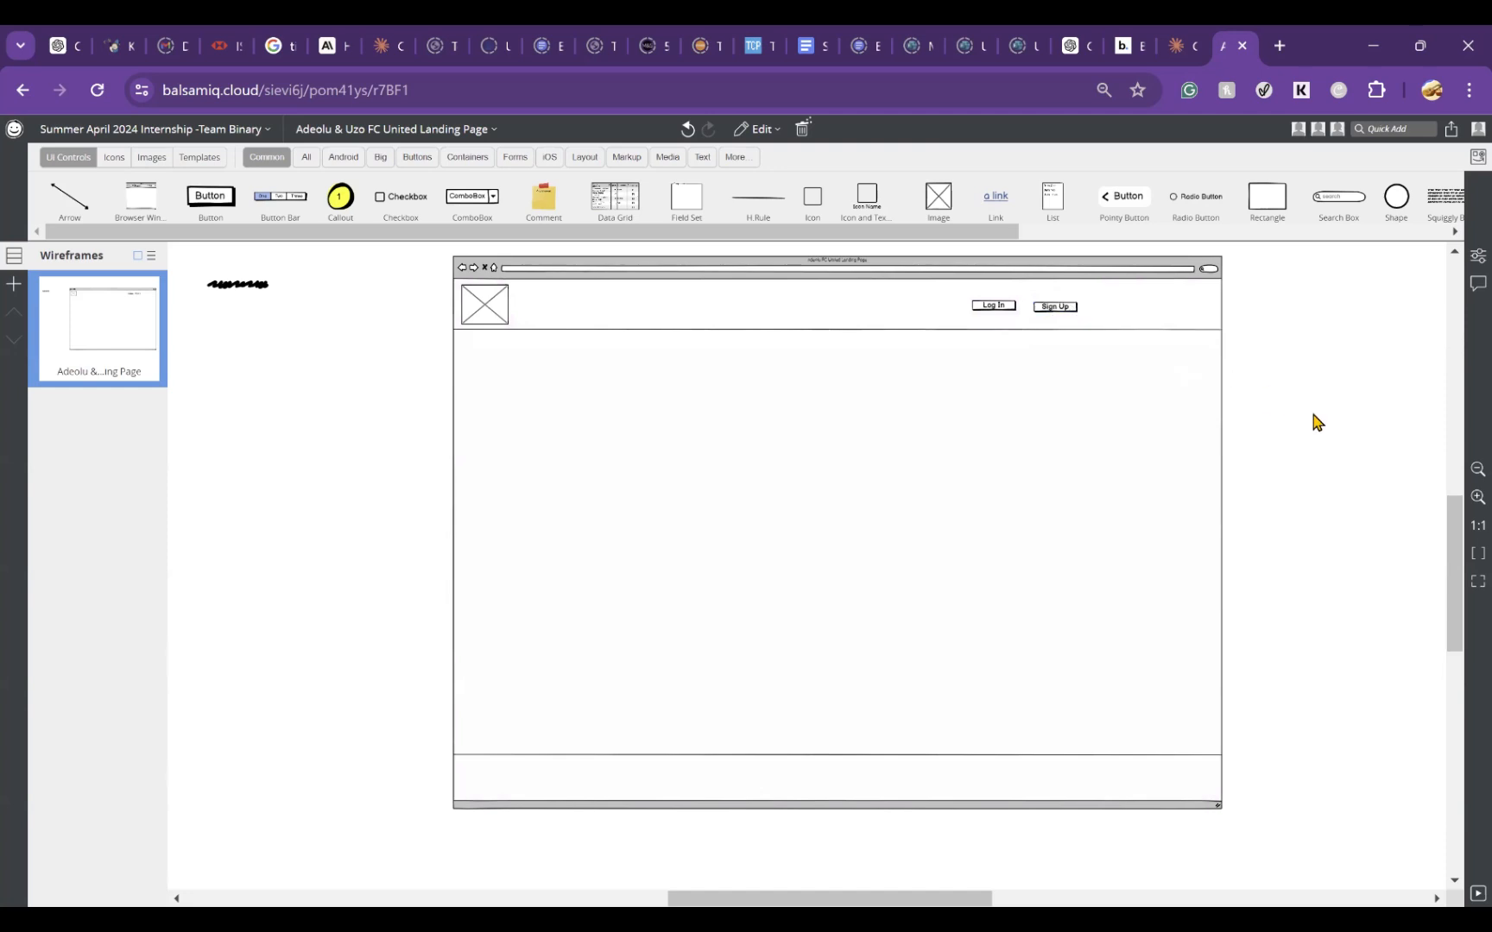
Step: Nudge the Sign Up button up slightly to line it up with the Log In button
{"action": "left_click", "coordinate": [1070, 313]}
{"action": "key", "text": "Up"}
{"action": "key", "text": "Up"}
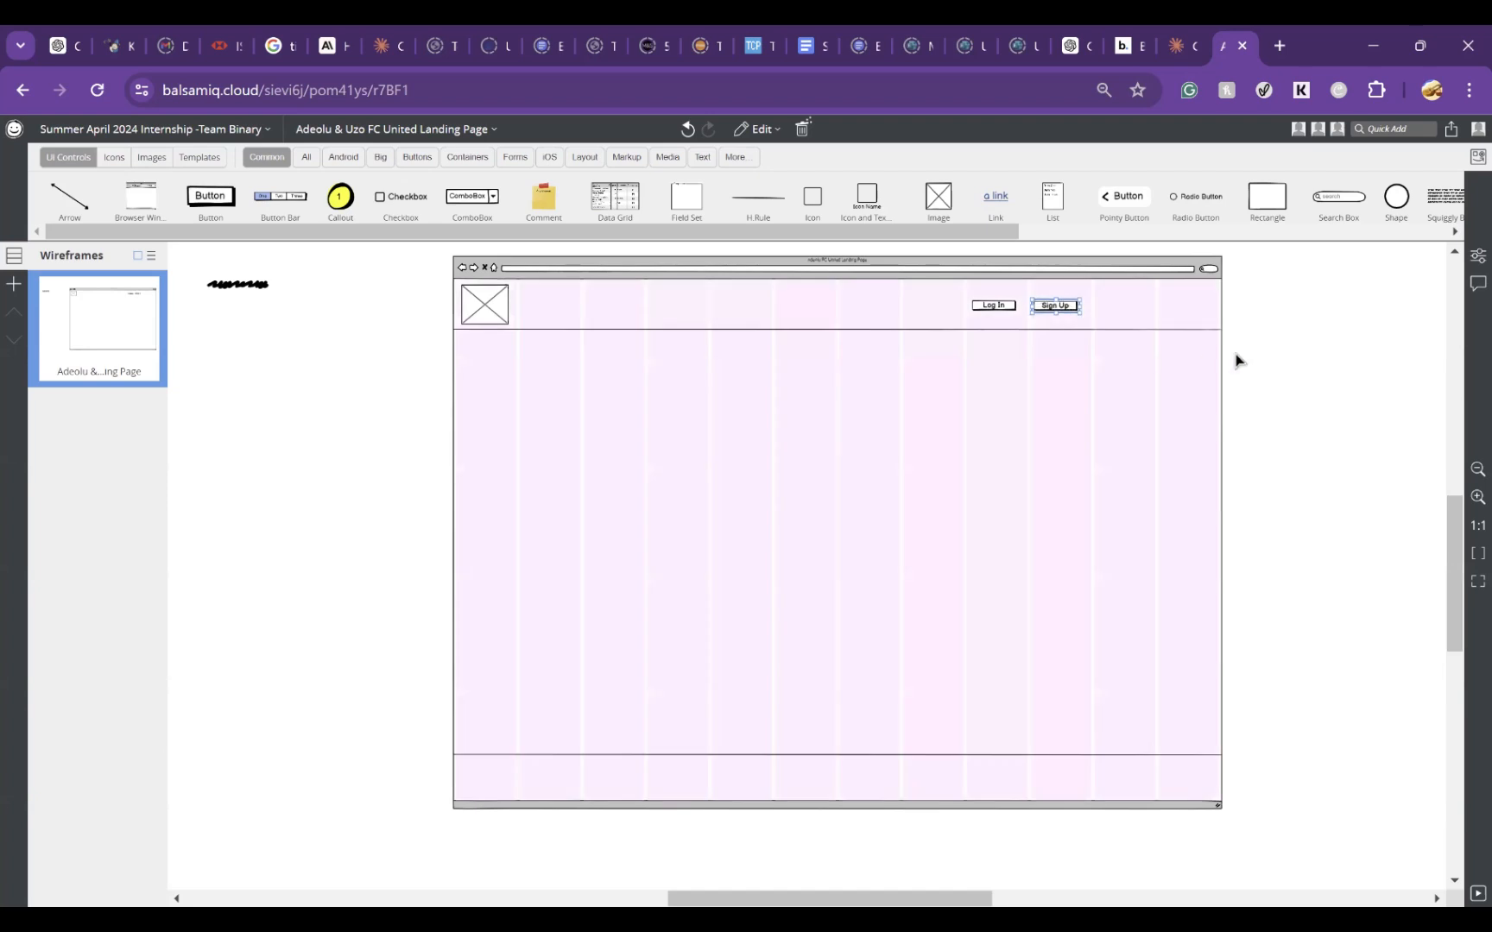
{"action": "left_click", "coordinate": [1298, 369]}
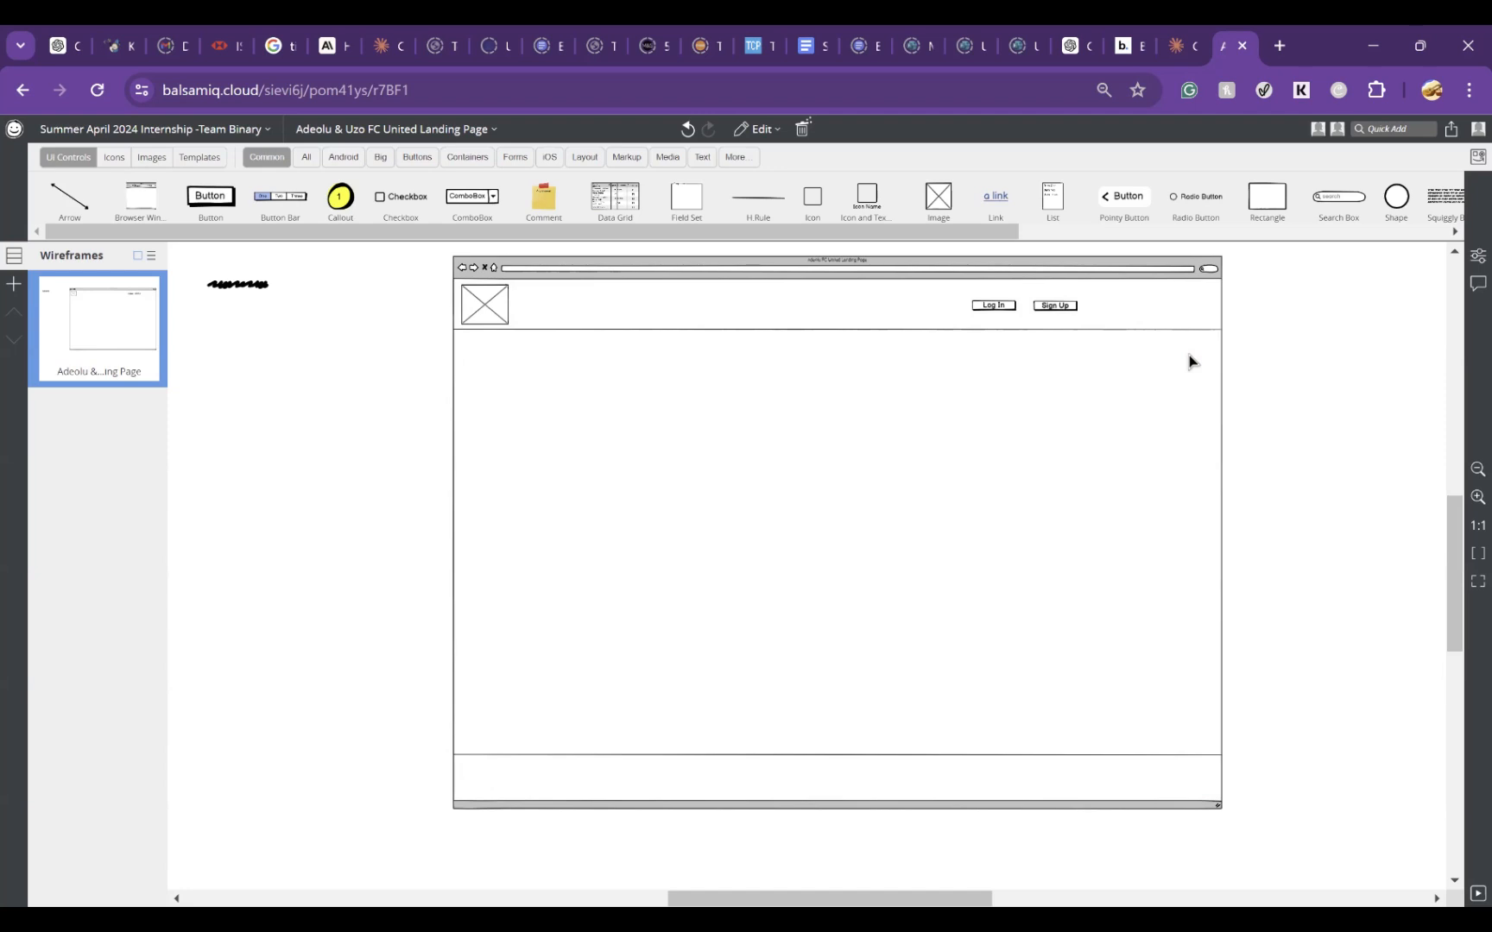
Step: Try adding an About Us button as a relabelled copy to the right of the Sign Up button
{"action": "left_click", "coordinate": [1072, 309]}
{"action": "left_click_drag", "start_coordinate": [1073, 309], "coordinate": [1076, 312]}
{"action": "left_click", "coordinate": [1293, 317]}
{"action": "left_click_drag", "start_coordinate": [1062, 309], "coordinate": [1122, 307]}
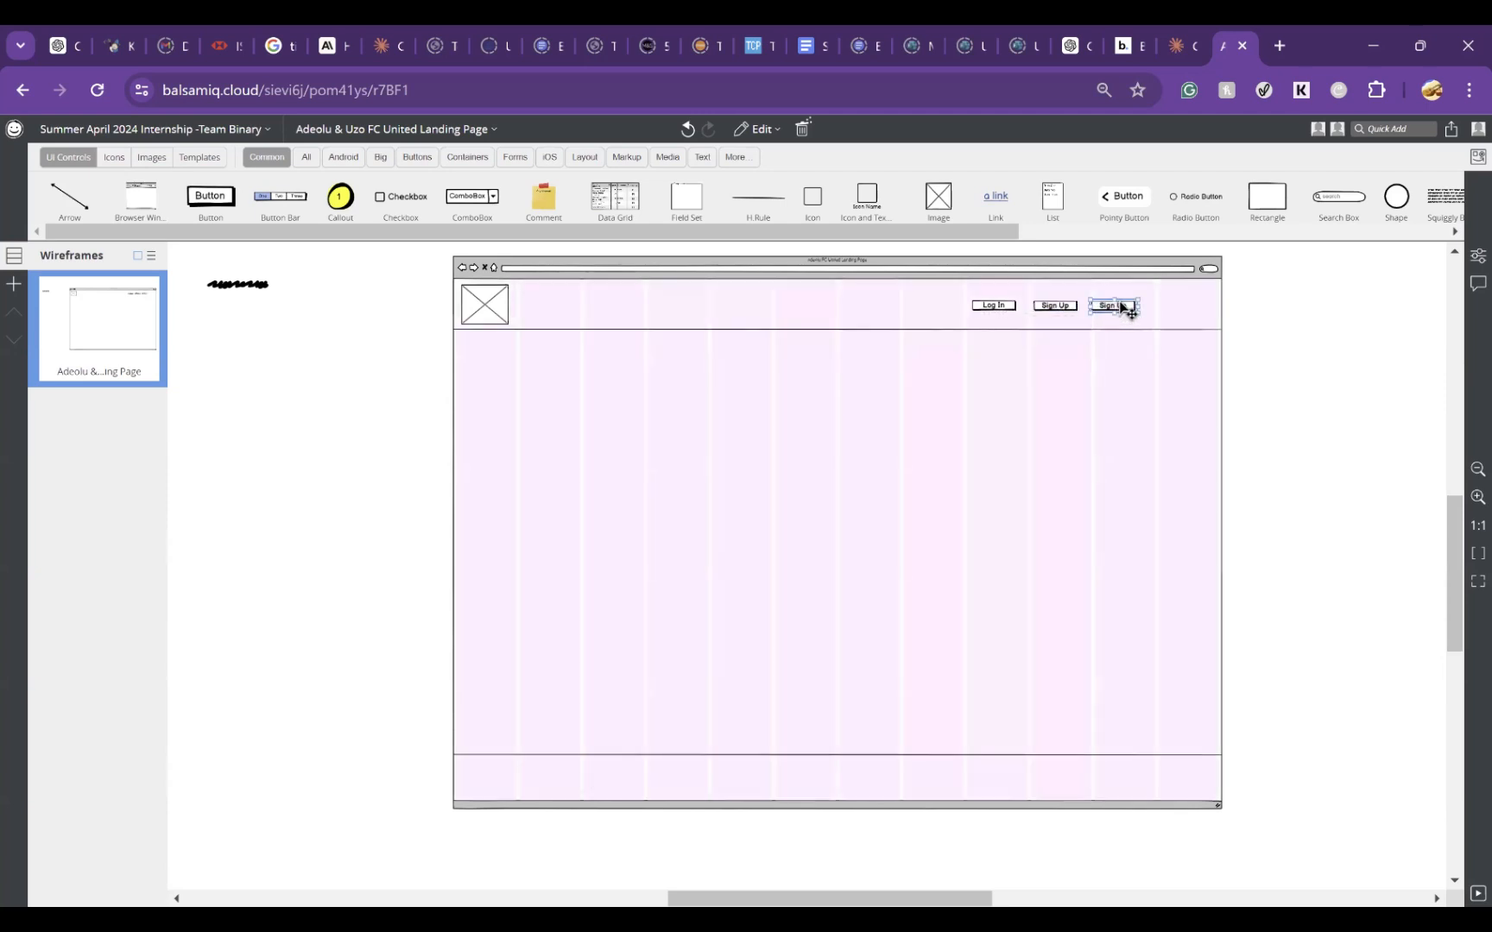
{"action": "double_click", "coordinate": [1122, 307]}
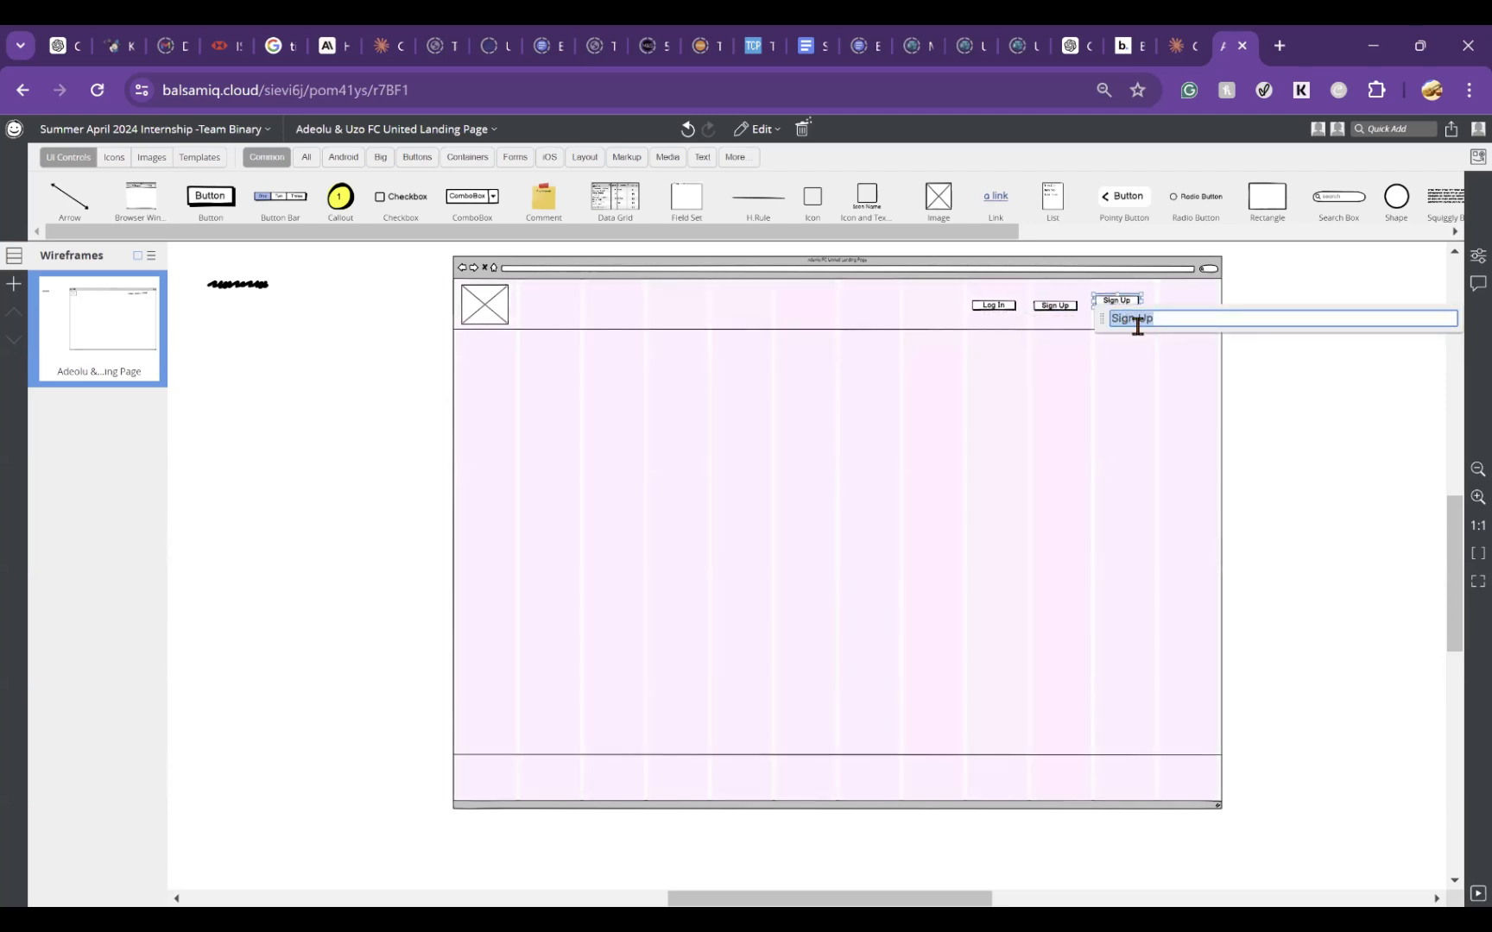
{"action": "type", "text": "Ab"}
{"action": "type", "text": "Us"}
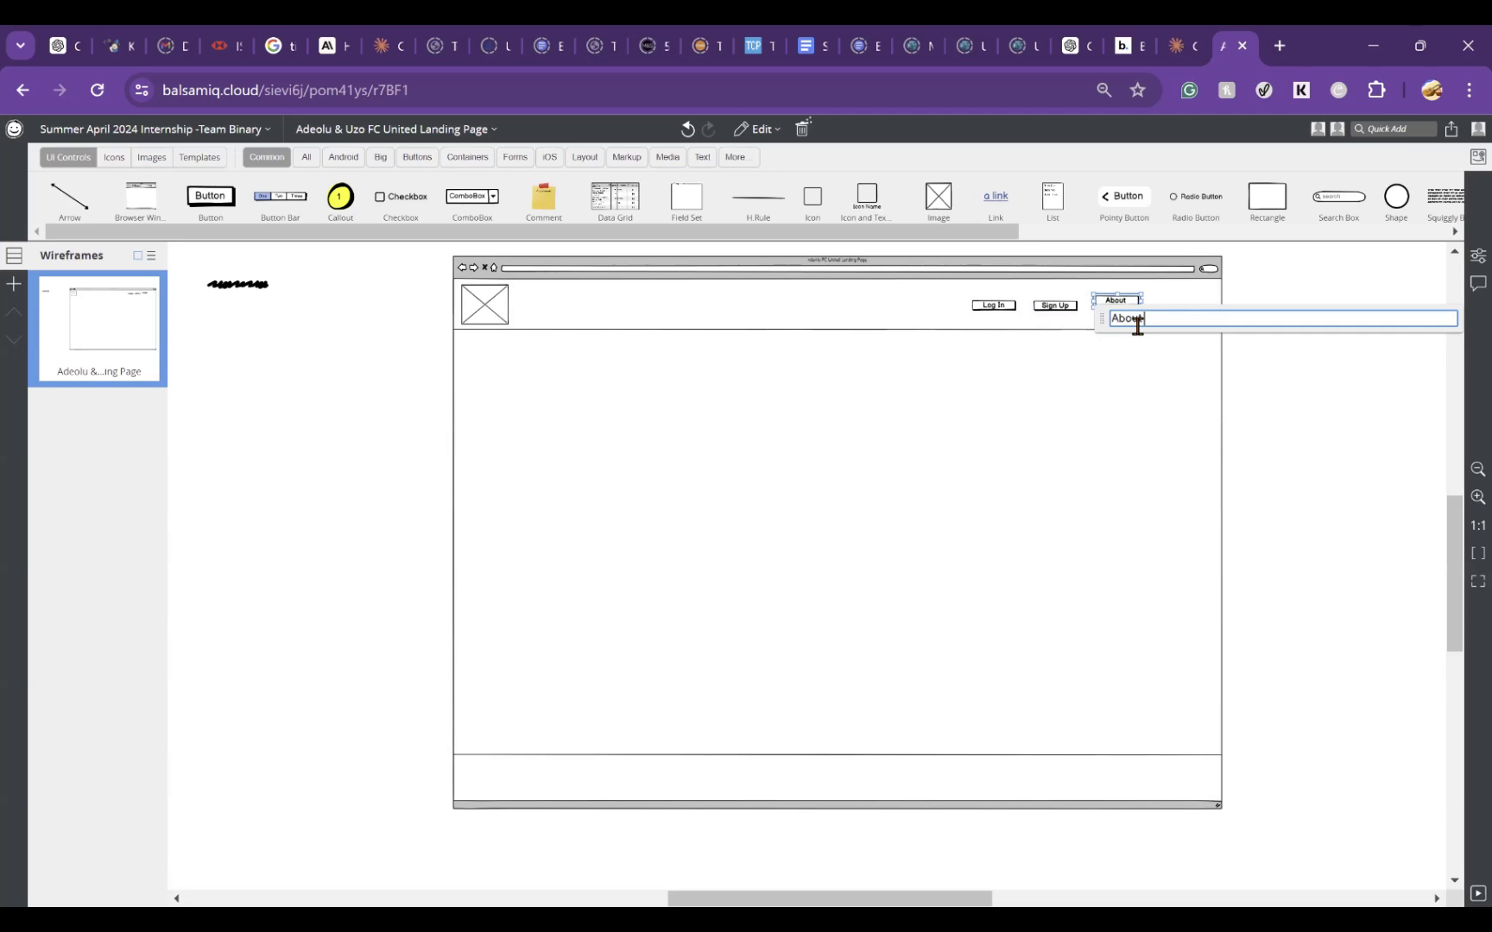
{"action": "key", "text": "Return"}
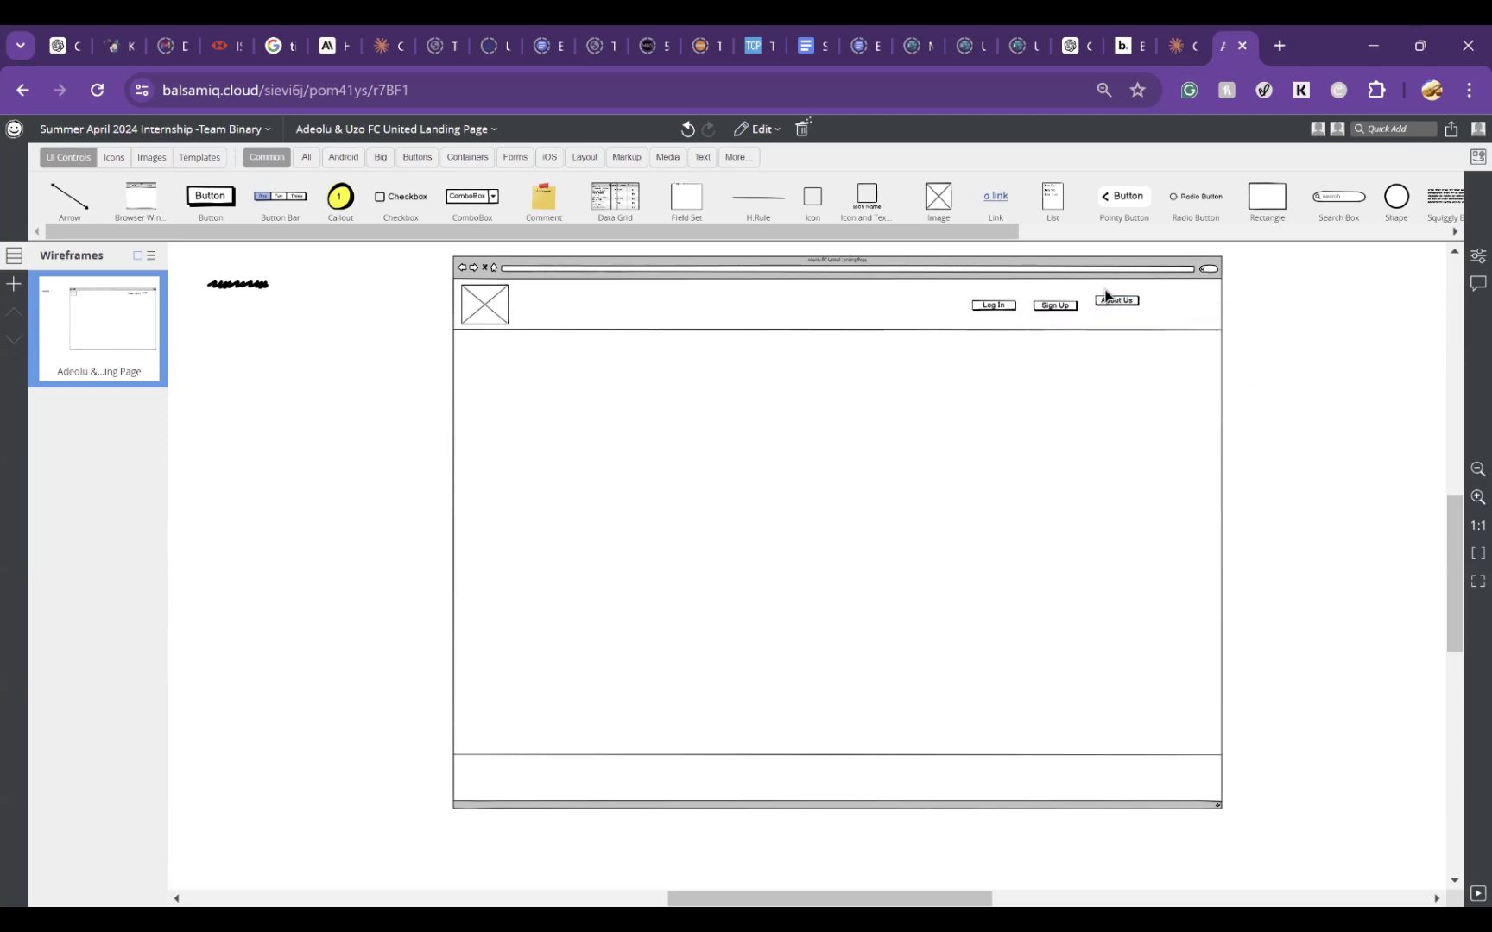
{"action": "left_click_drag", "start_coordinate": [1108, 302], "coordinate": [1108, 303]}
{"action": "key", "text": "Delete"}
Step: Place a ComboBox to the right of the Sign Up button in the header and label it Menu
{"action": "left_click", "coordinate": [1067, 306]}
{"action": "left_click_drag", "start_coordinate": [1048, 311], "coordinate": [1052, 313]}
{"action": "left_click", "coordinate": [1245, 433]}
{"action": "left_click_drag", "start_coordinate": [1131, 309], "coordinate": [1133, 319]}
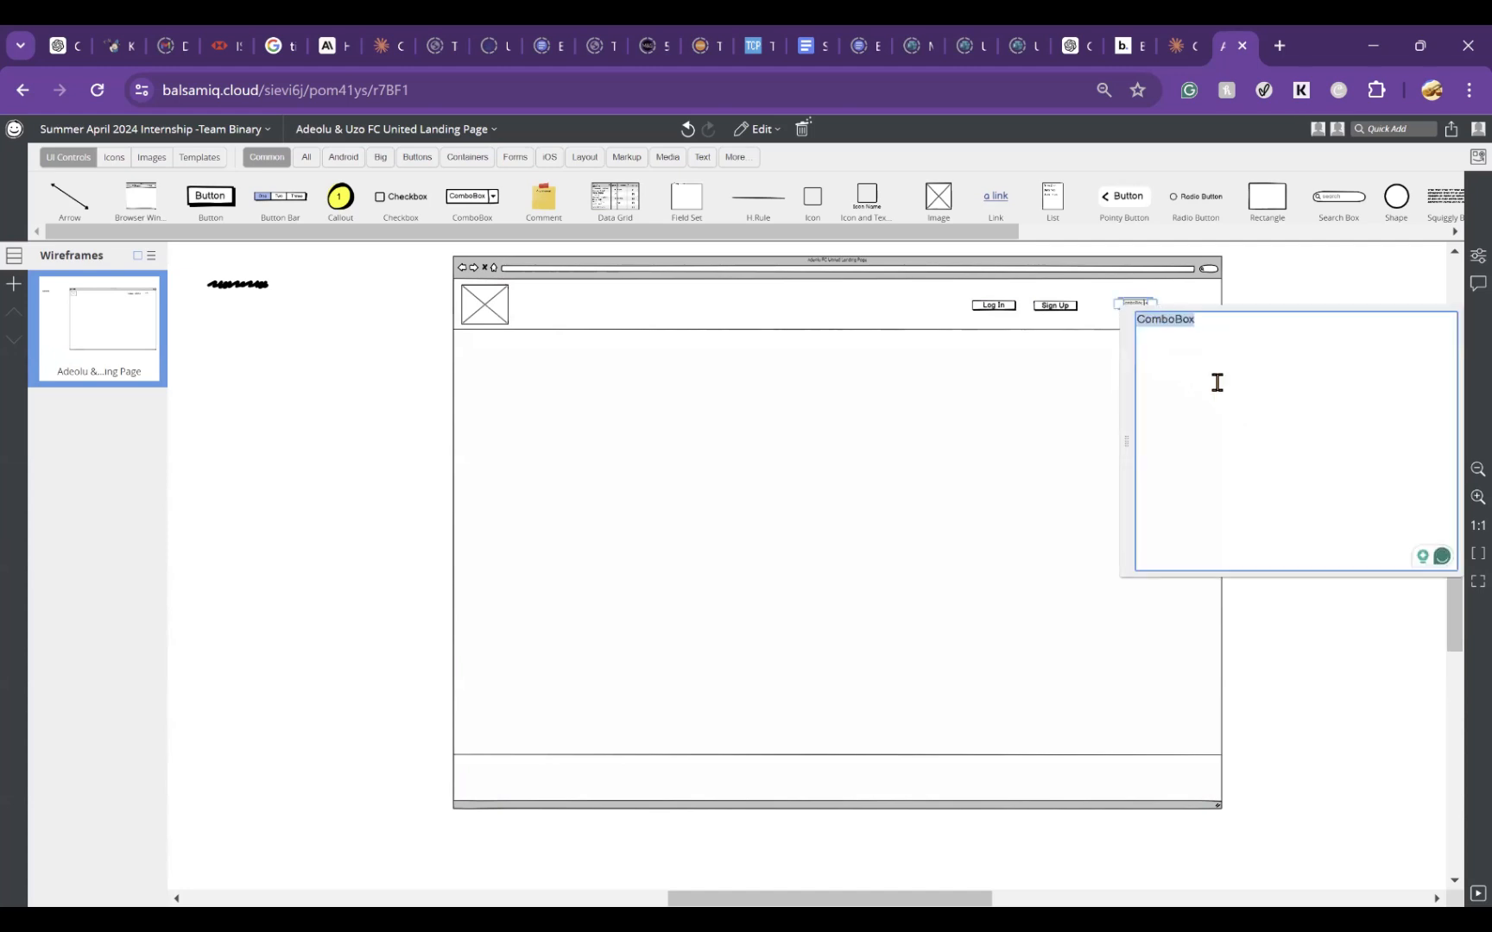
{"action": "type", "text": "Menu"}
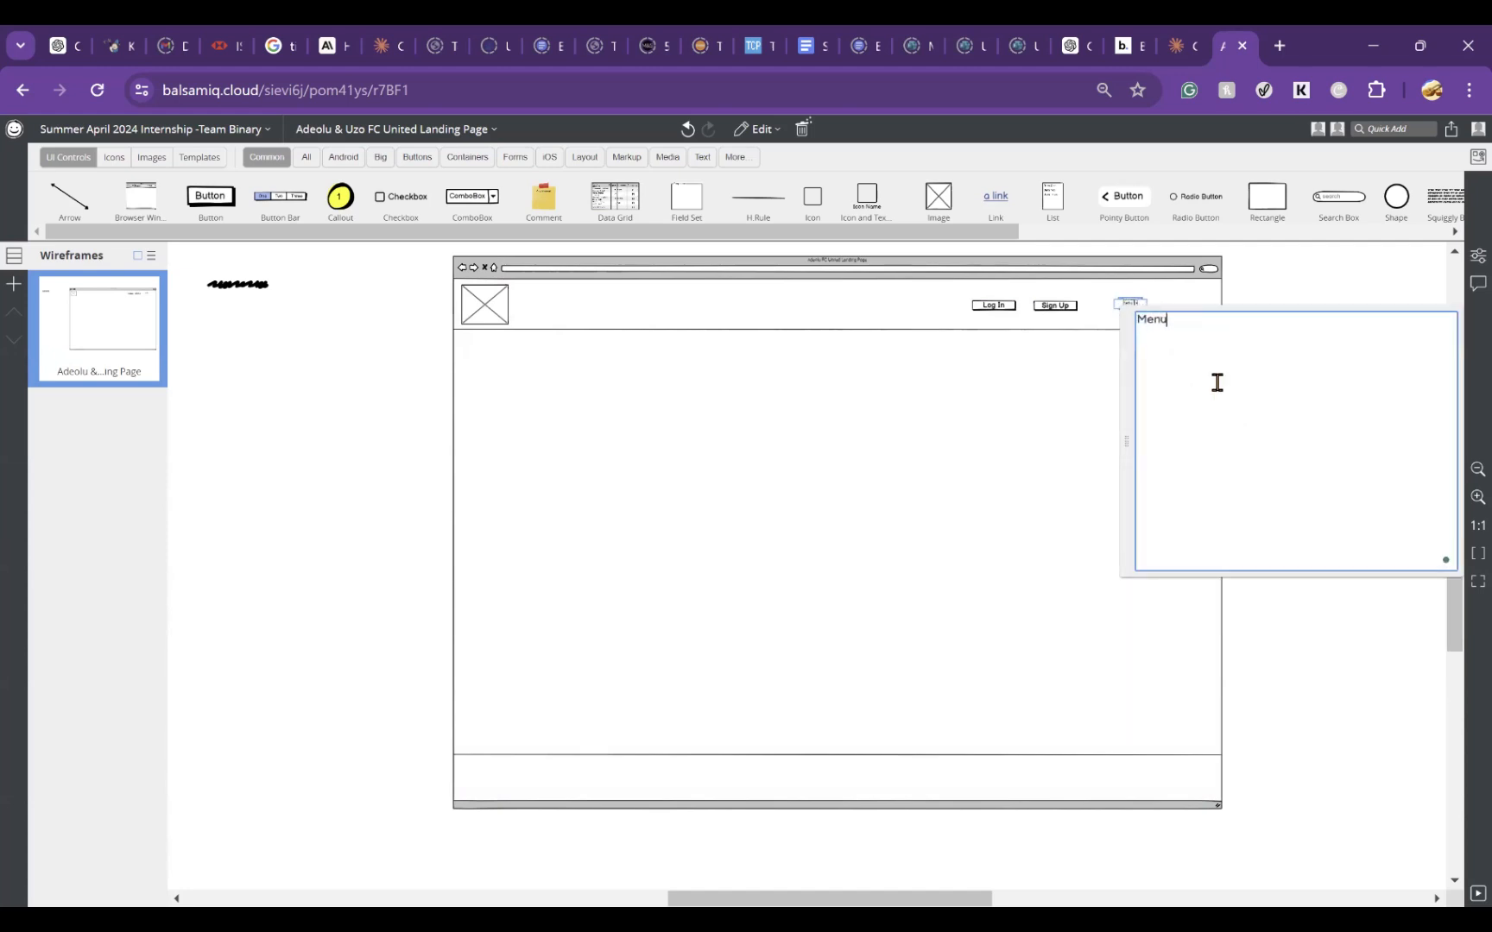
{"action": "key", "text": "Return"}
{"action": "left_click", "coordinate": [1284, 288]}
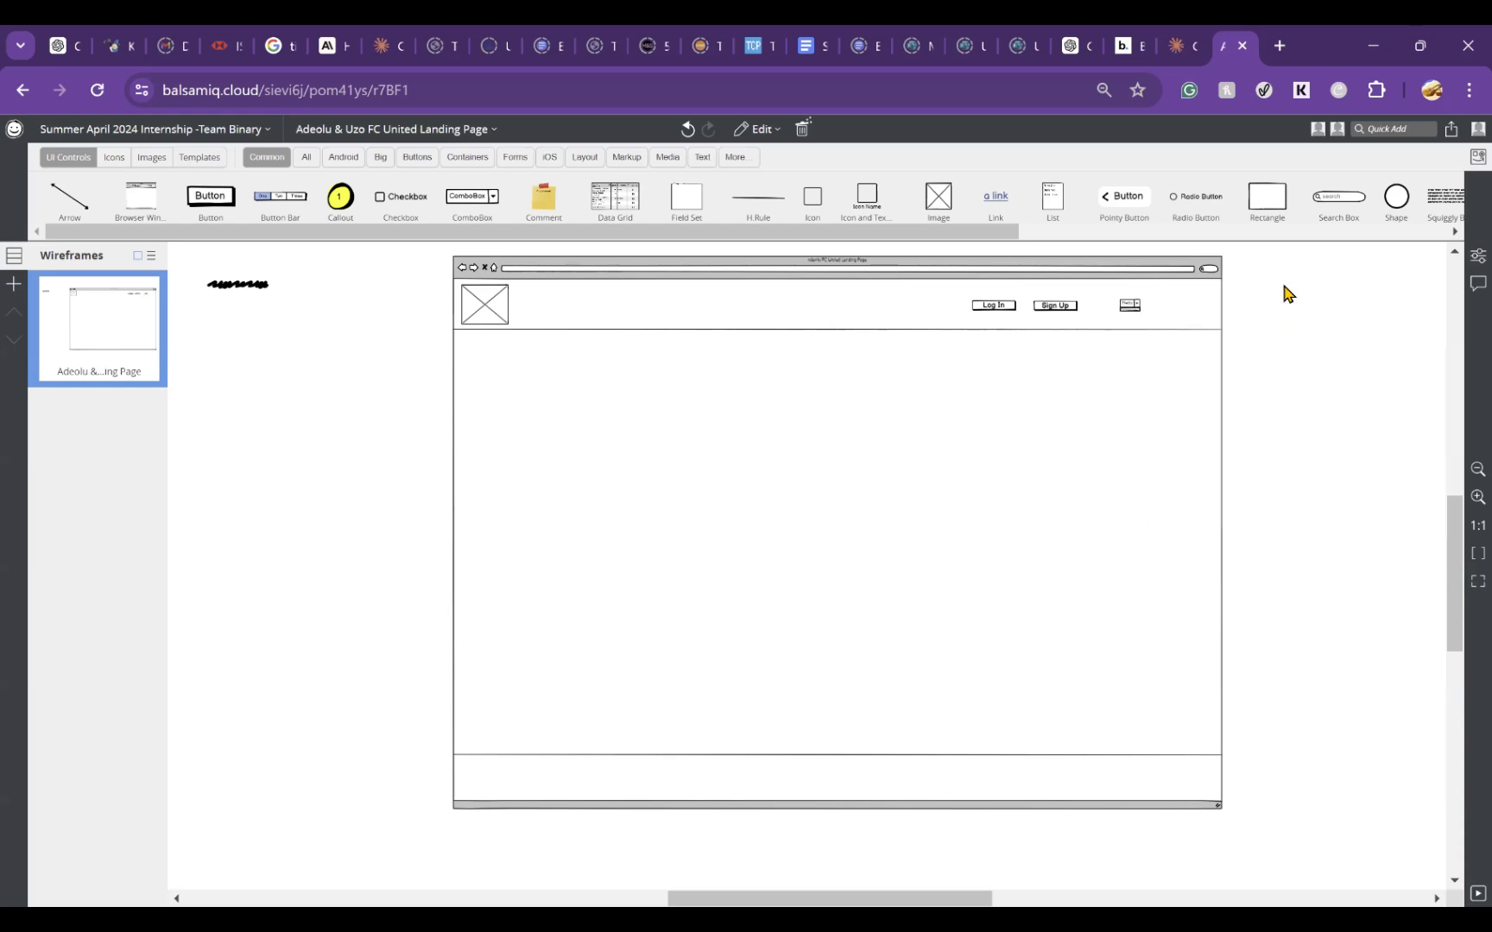
{"action": "double_click", "coordinate": [1131, 307]}
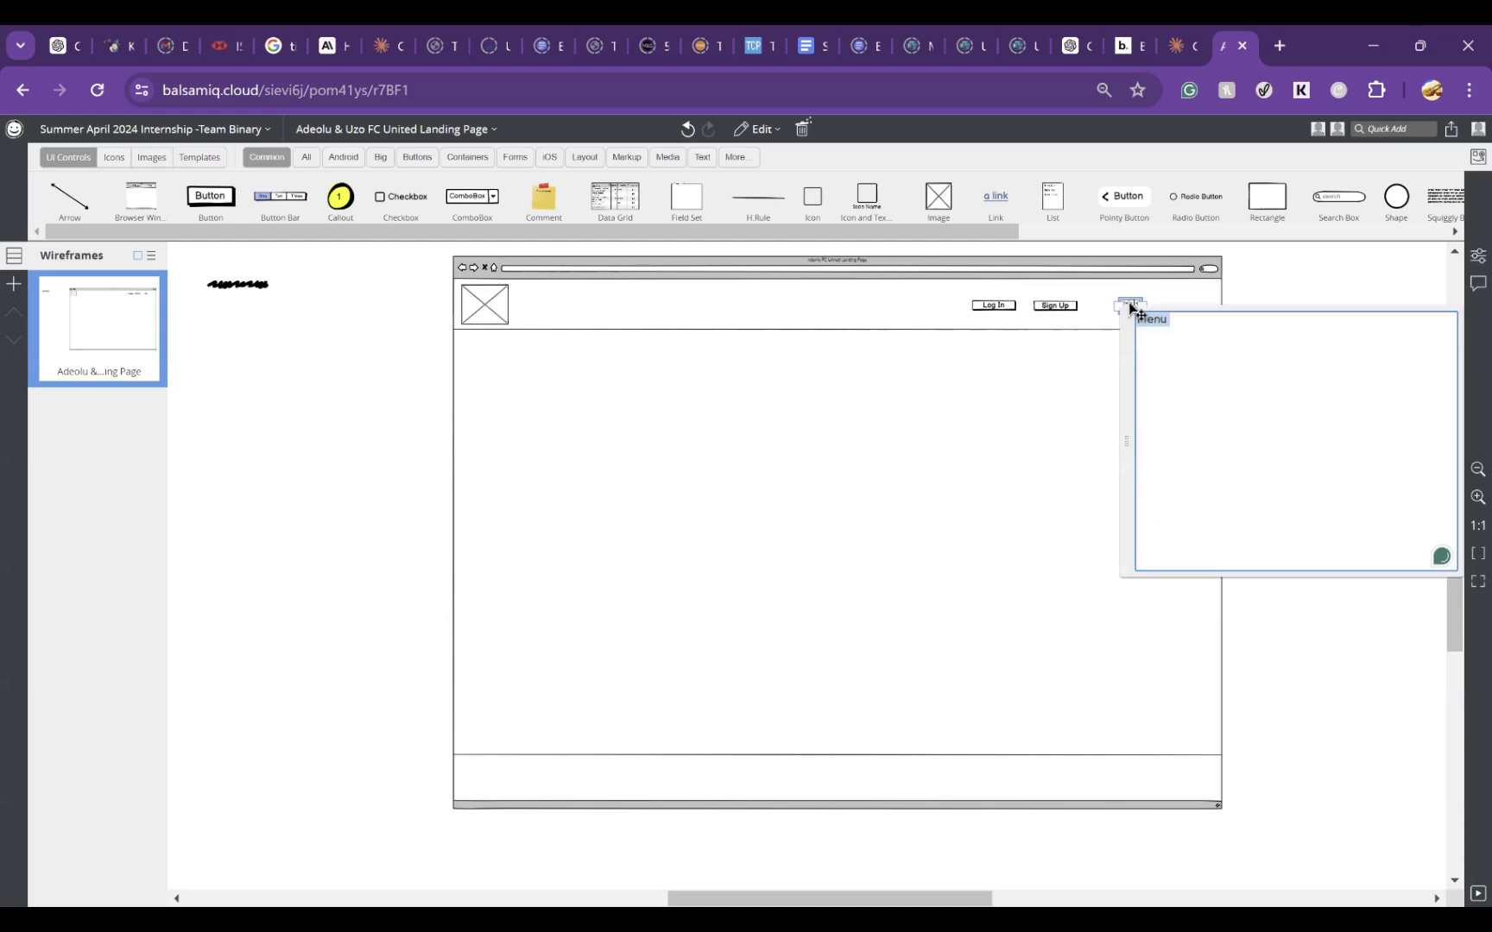
{"action": "left_click", "coordinate": [1411, 293]}
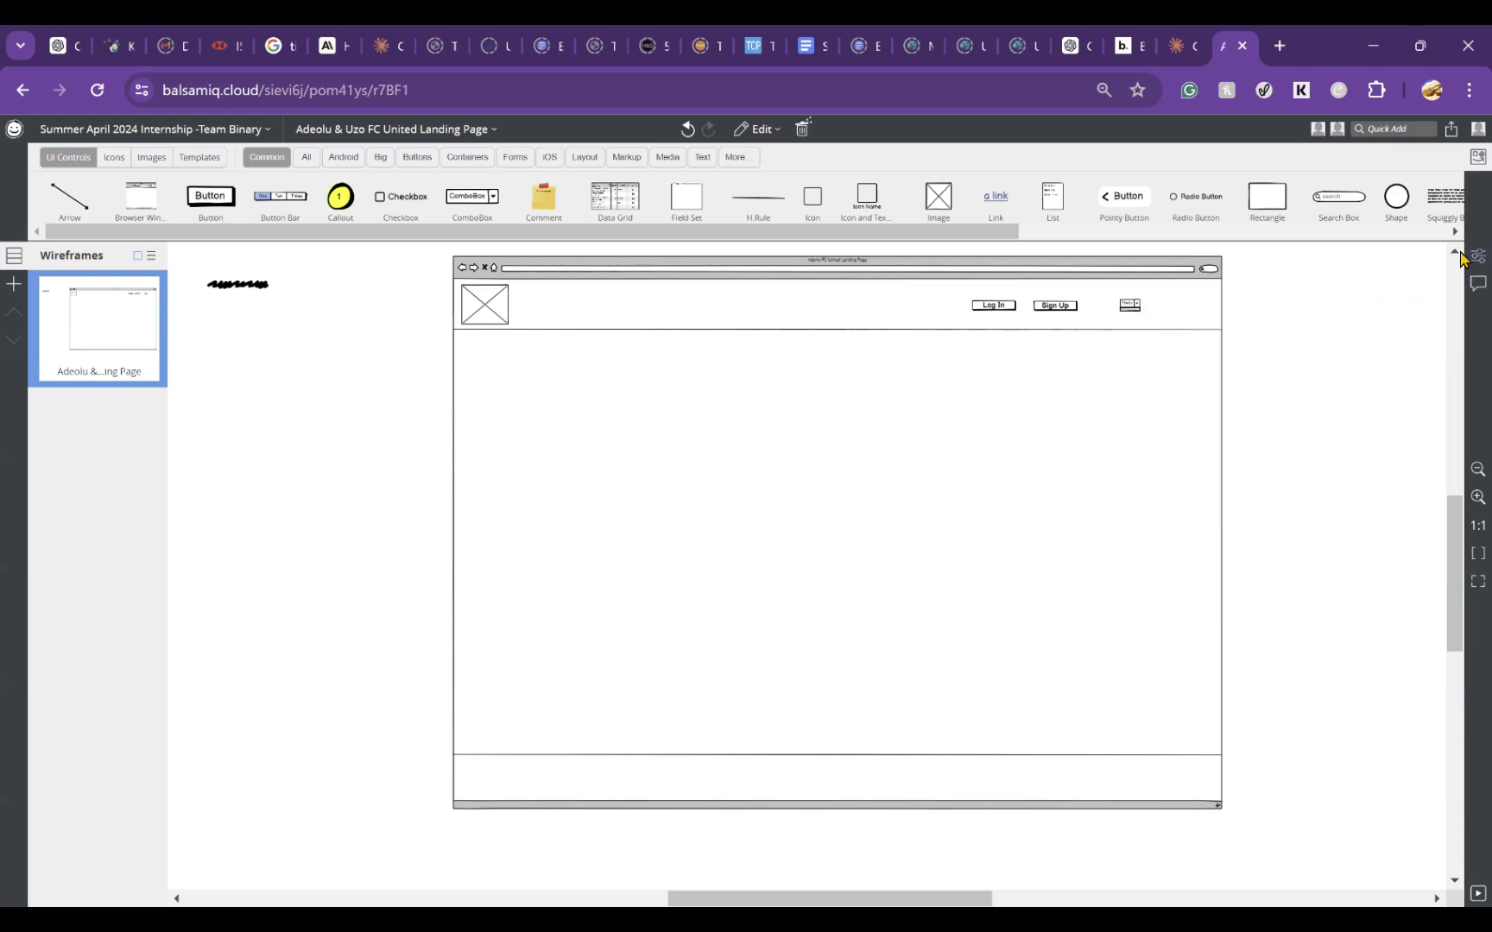
{"action": "left_click", "coordinate": [1478, 256]}
{"action": "left_click", "coordinate": [1153, 402]}
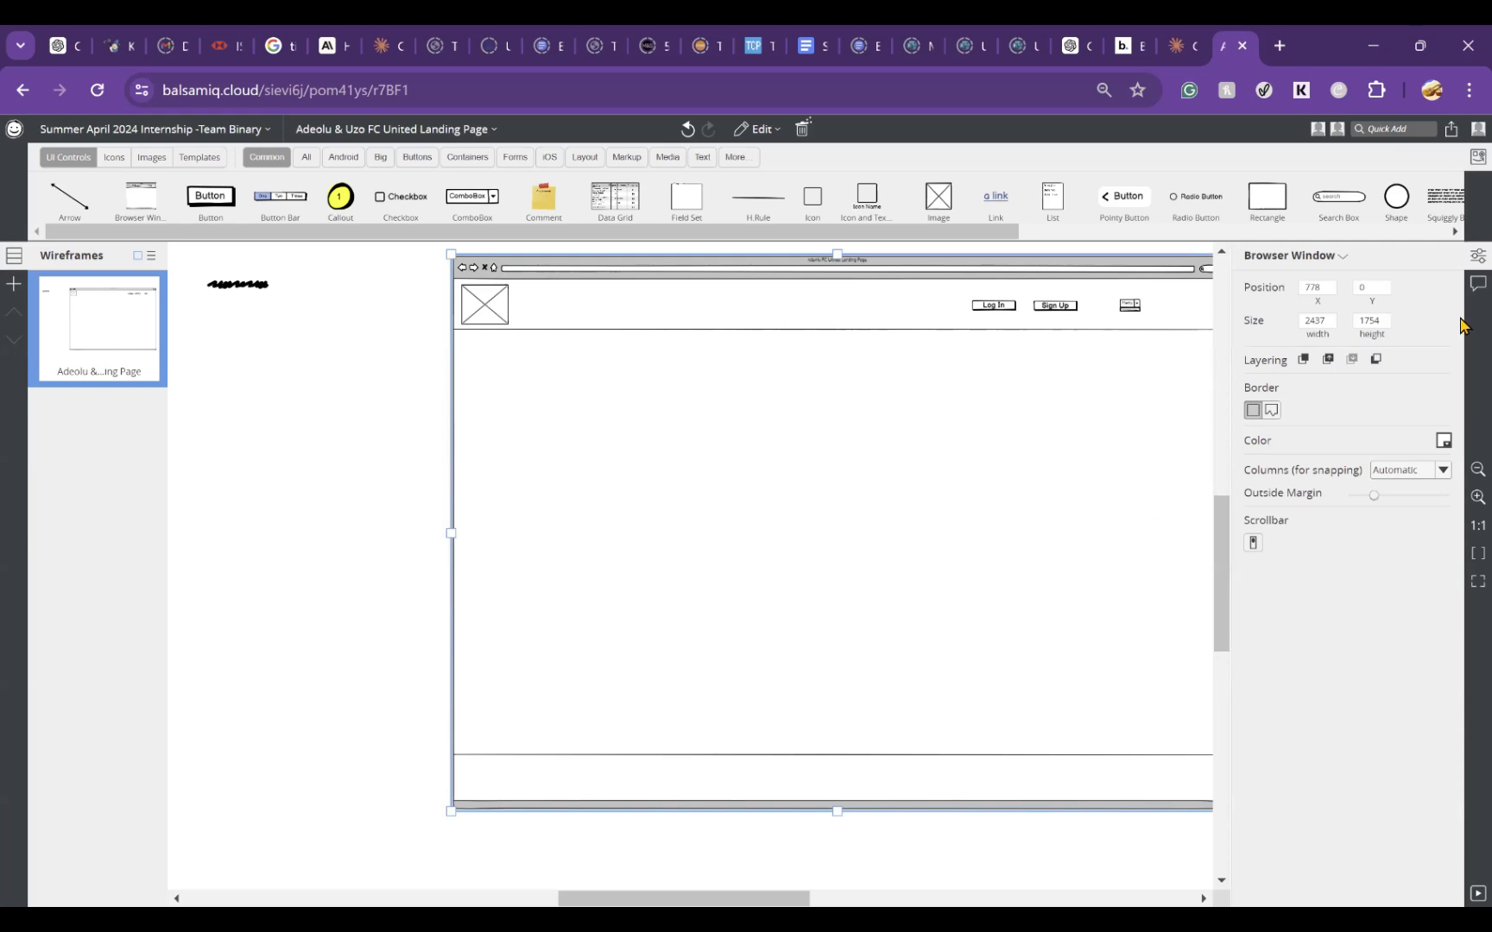
{"action": "left_click", "coordinate": [1464, 255]}
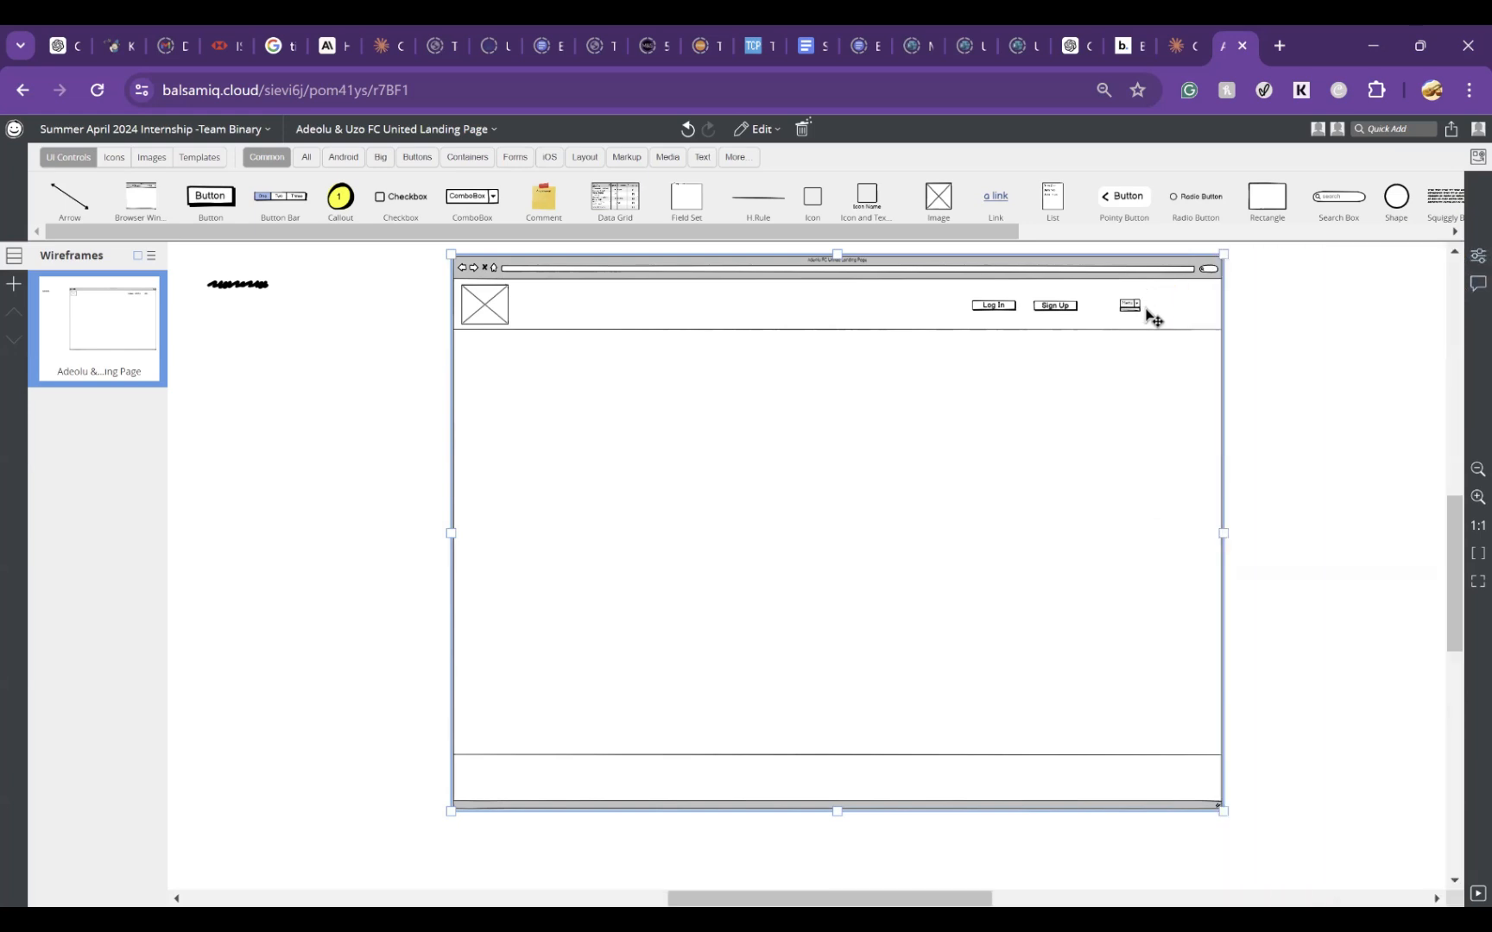
Step: Widen the Menu ComboBox in the header to the right and add an About Us entry beneath Menu
{"action": "left_click", "coordinate": [1131, 305]}
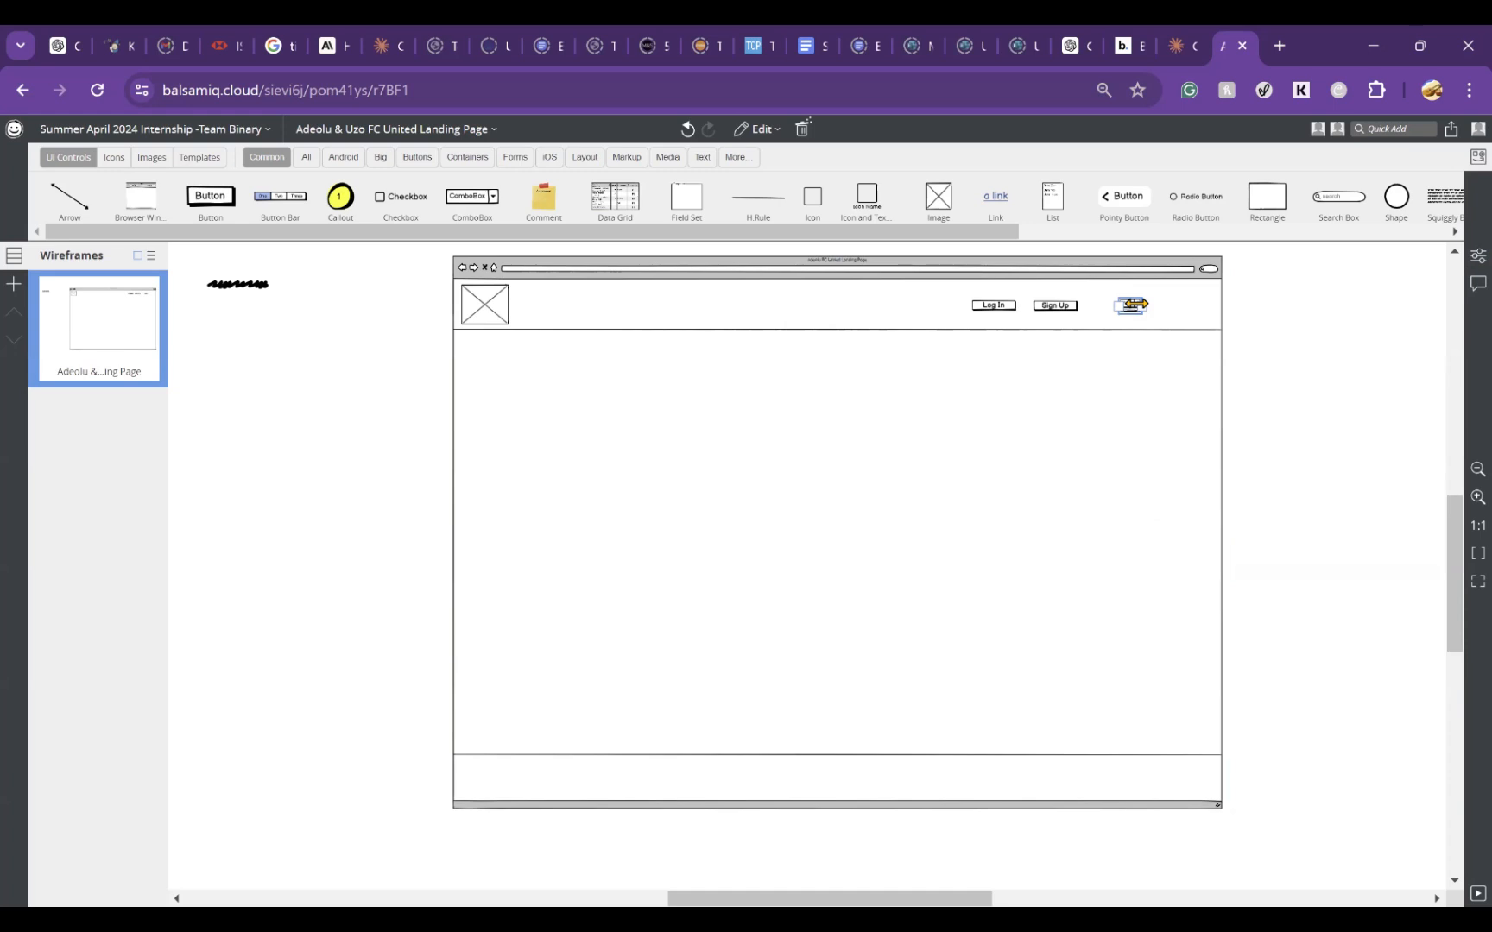
{"action": "left_click_drag", "start_coordinate": [1144, 307], "coordinate": [1164, 312]}
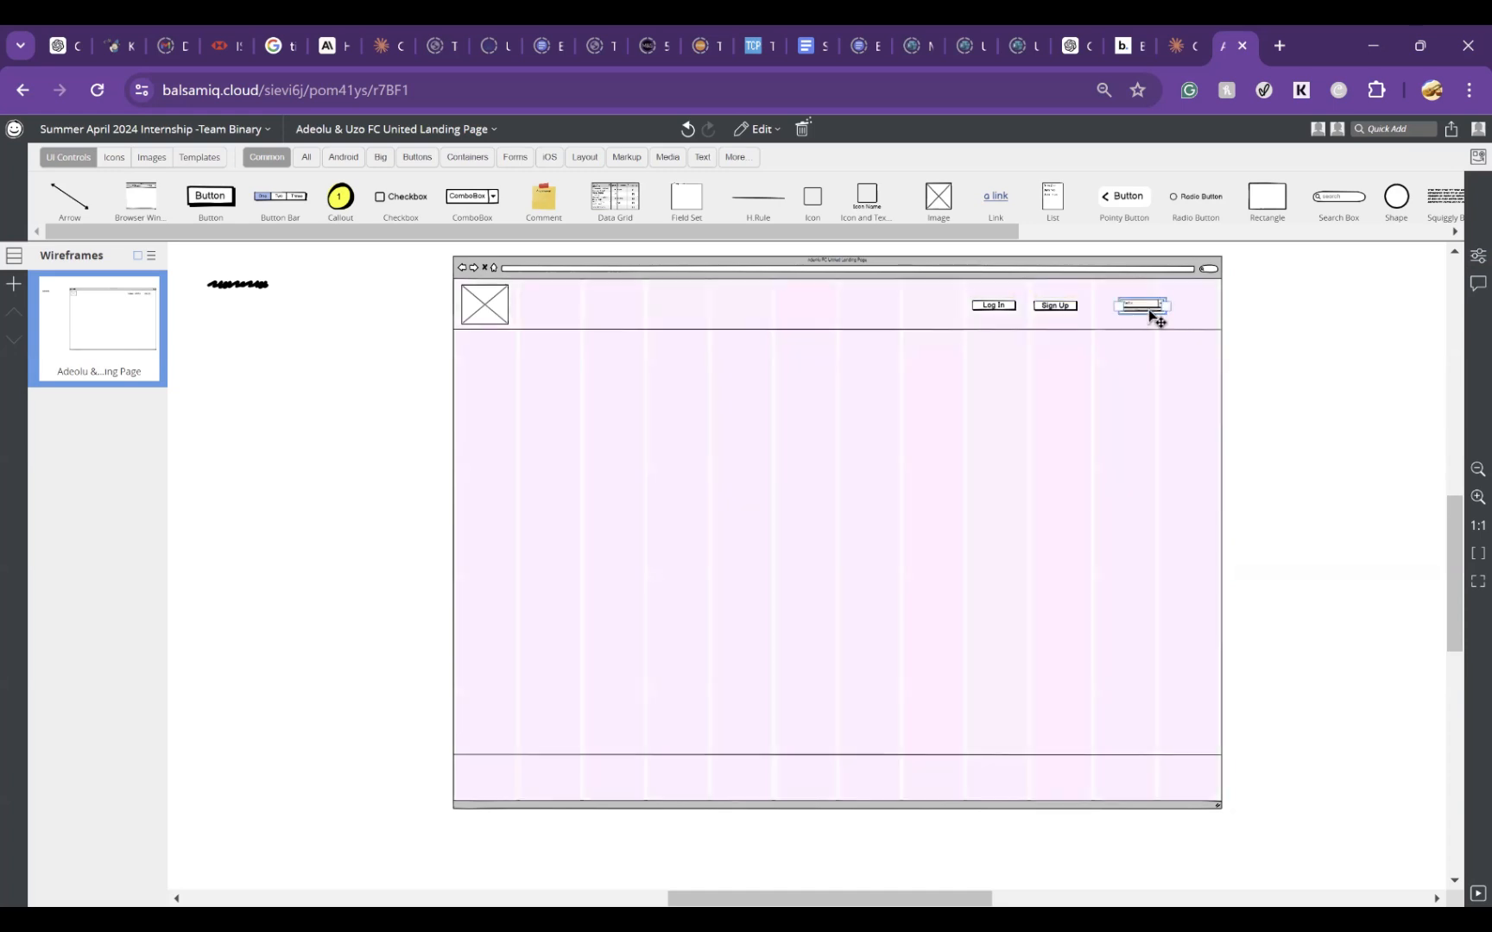
{"action": "double_click", "coordinate": [1149, 308]}
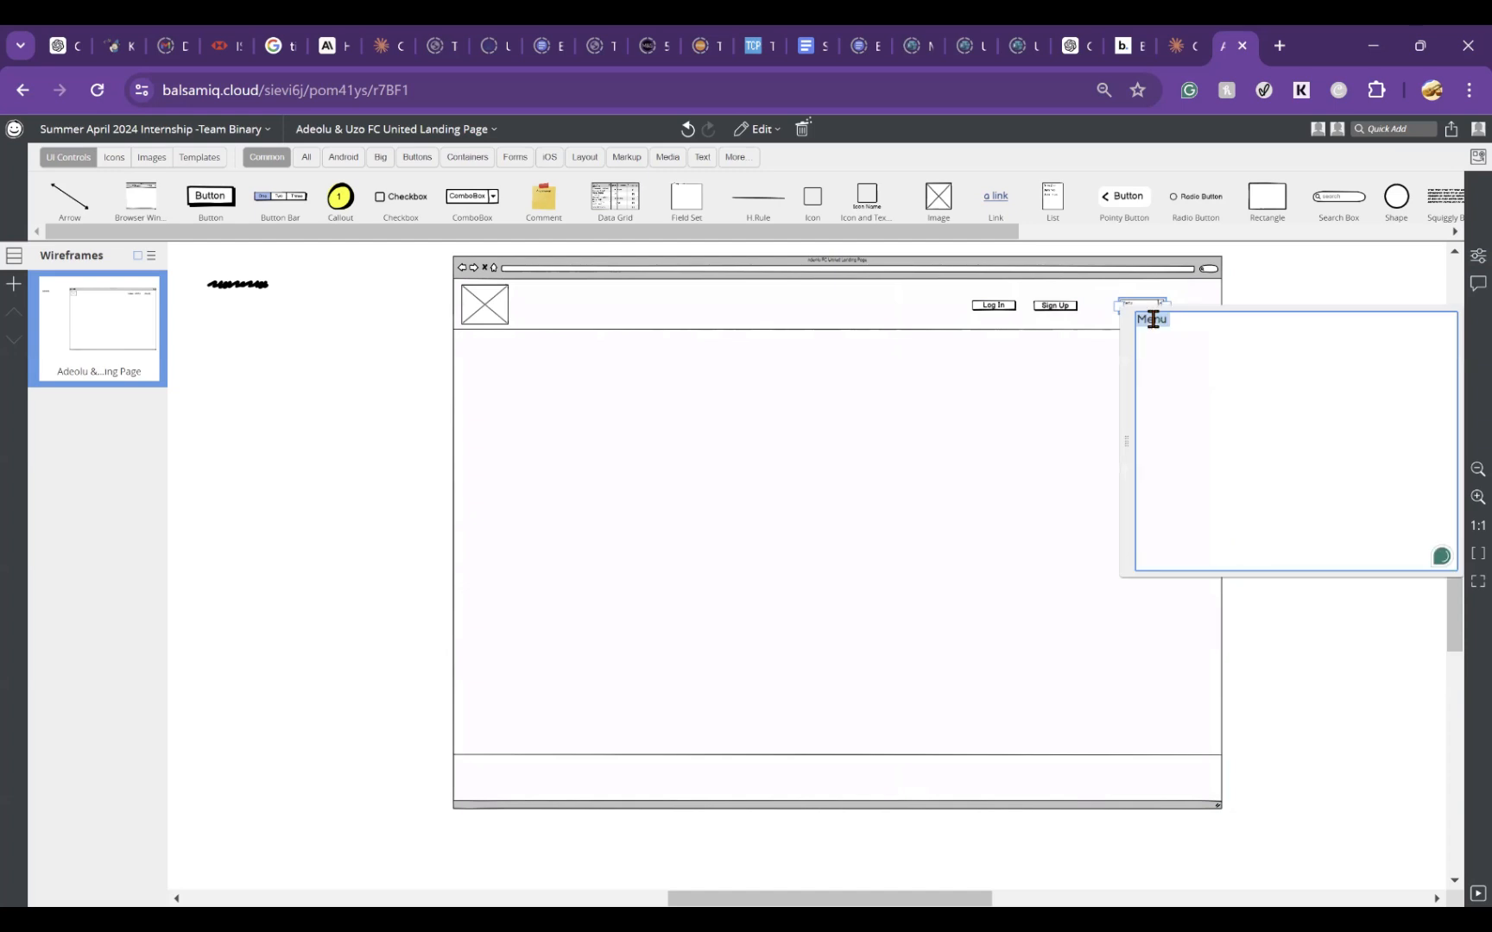
{"action": "type", "text": "Menu"}
{"action": "key", "text": "Return"}
{"action": "type", "text": "About Uo"}
{"action": "key", "text": "BackSpace"}
{"action": "type", "text": "s"}
{"action": "left_click", "coordinate": [1319, 296]}
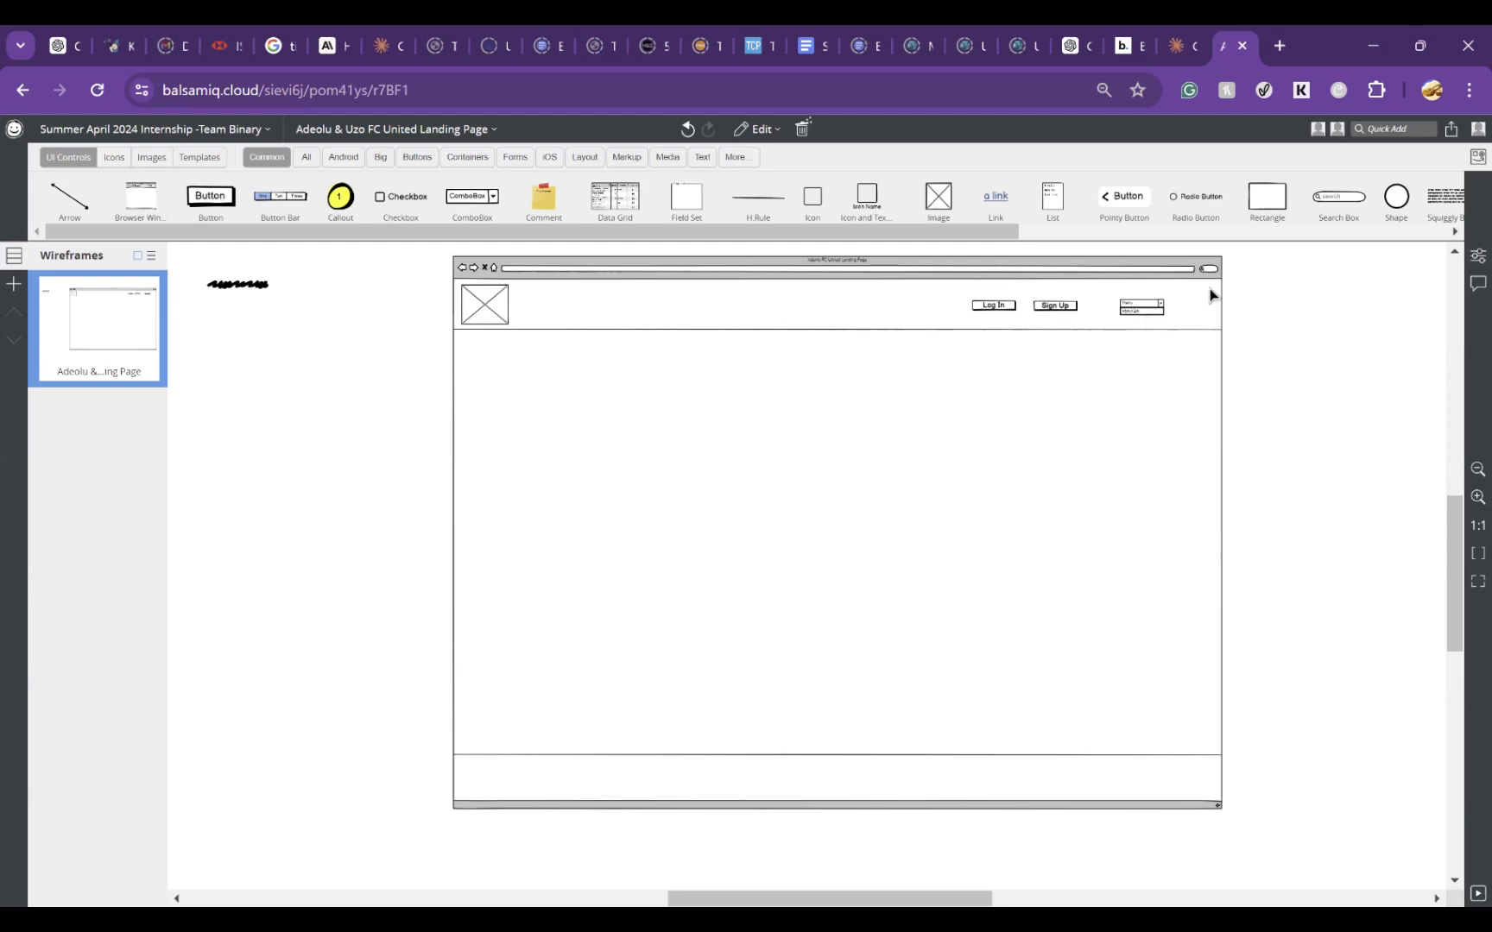
Step: Add a Management entry below About Us in the Menu ComboBox
{"action": "double_click", "coordinate": [1154, 311]}
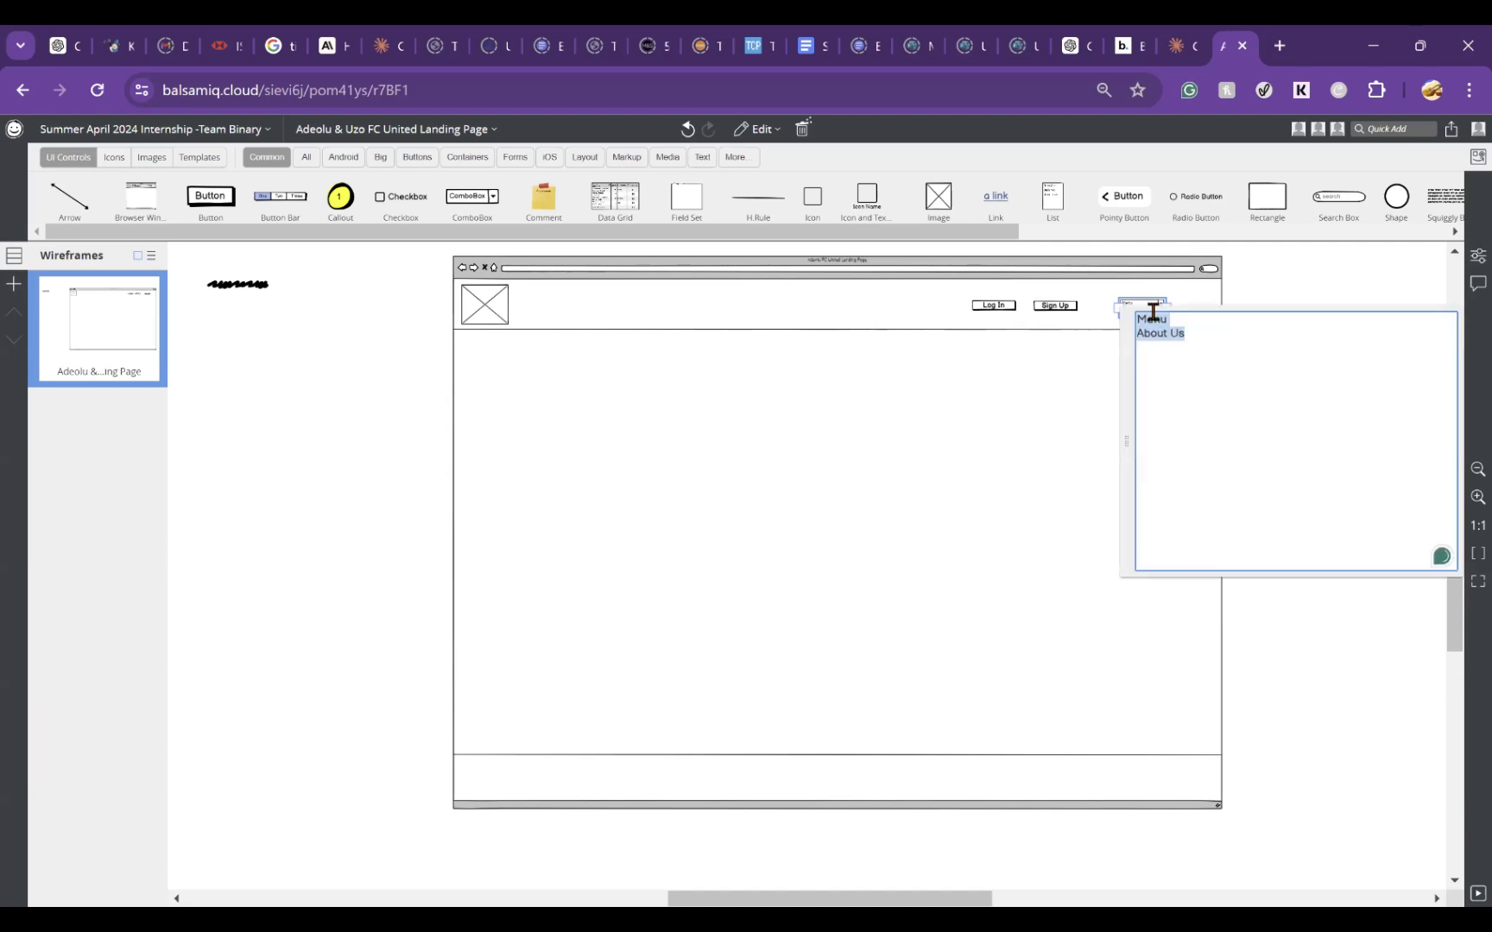
{"action": "left_click", "coordinate": [1202, 337]}
{"action": "key", "text": "Return"}
{"action": "type", "text": "Man"}
{"action": "type", "text": "o"}
{"action": "type", "text": "gement"}
{"action": "key", "text": "Return"}
{"action": "left_click", "coordinate": [1326, 292]}
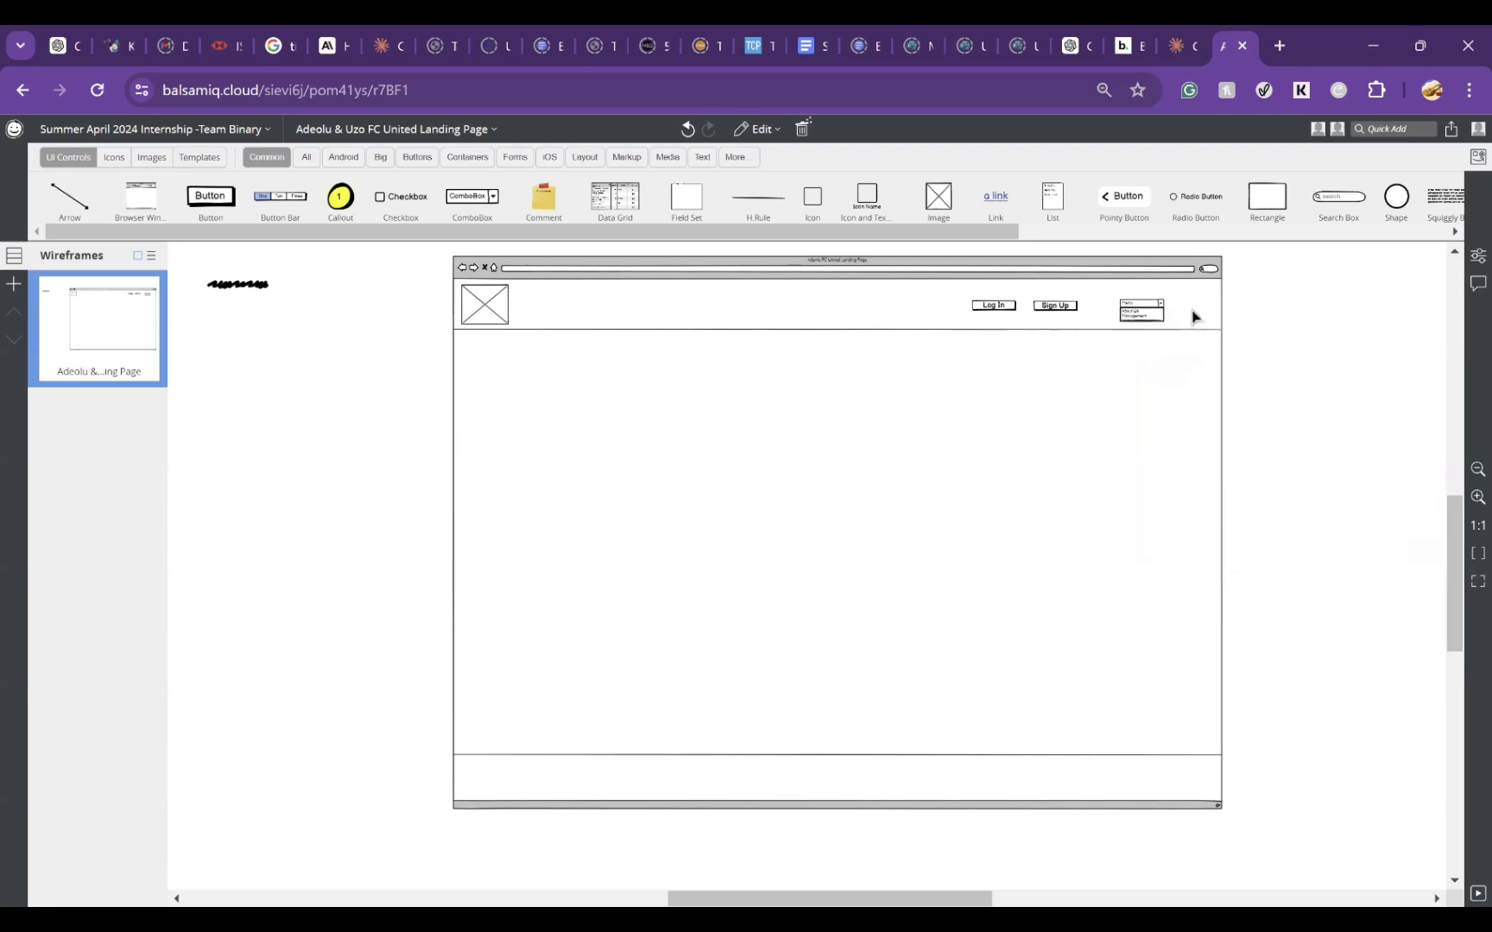
Step: Widen the Menu ComboBox further to the right and add a Mega Store entry below Management
{"action": "left_click", "coordinate": [1155, 311]}
{"action": "left_click_drag", "start_coordinate": [1168, 309], "coordinate": [1192, 310]}
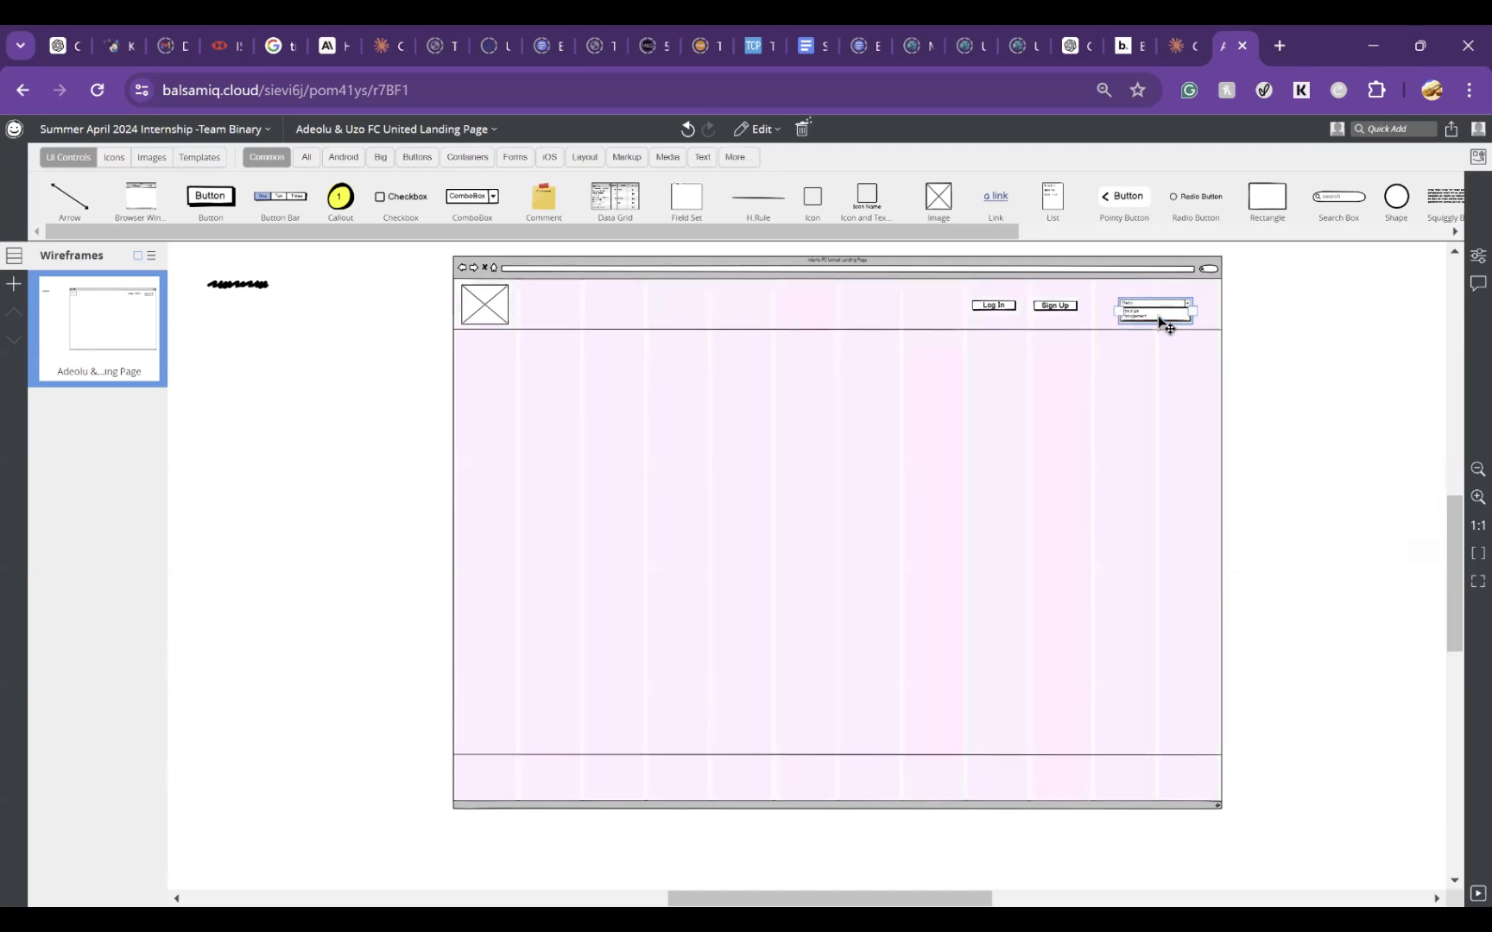
{"action": "double_click", "coordinate": [1155, 310]}
{"action": "left_click", "coordinate": [1236, 354]}
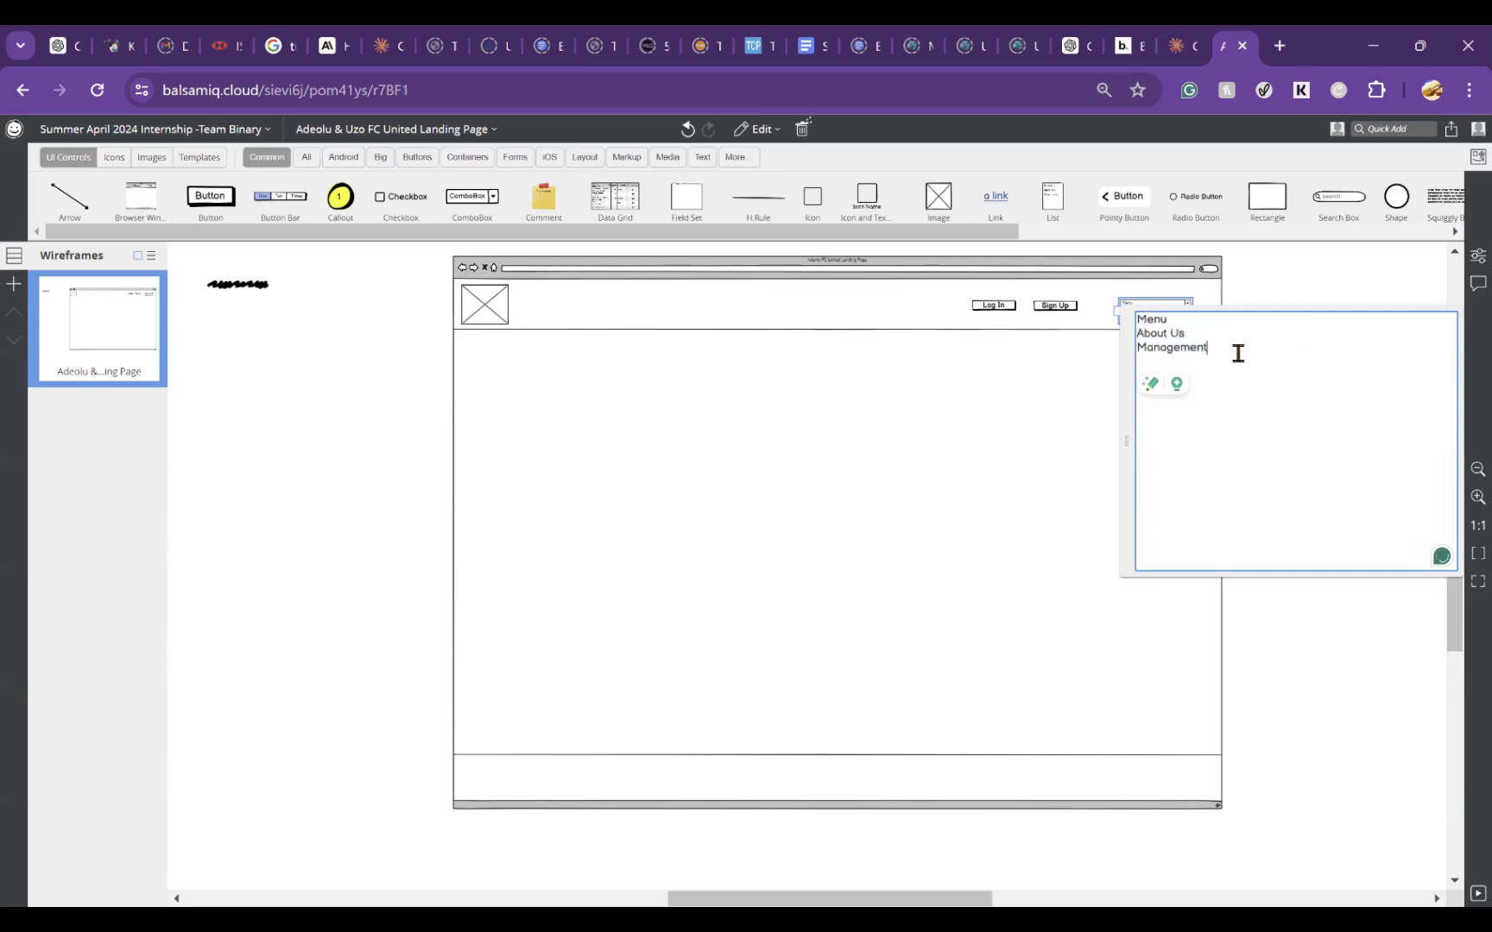
{"action": "key", "text": "Return"}
{"action": "type", "text": "Mego"}
{"action": "type", "text": " Store"}
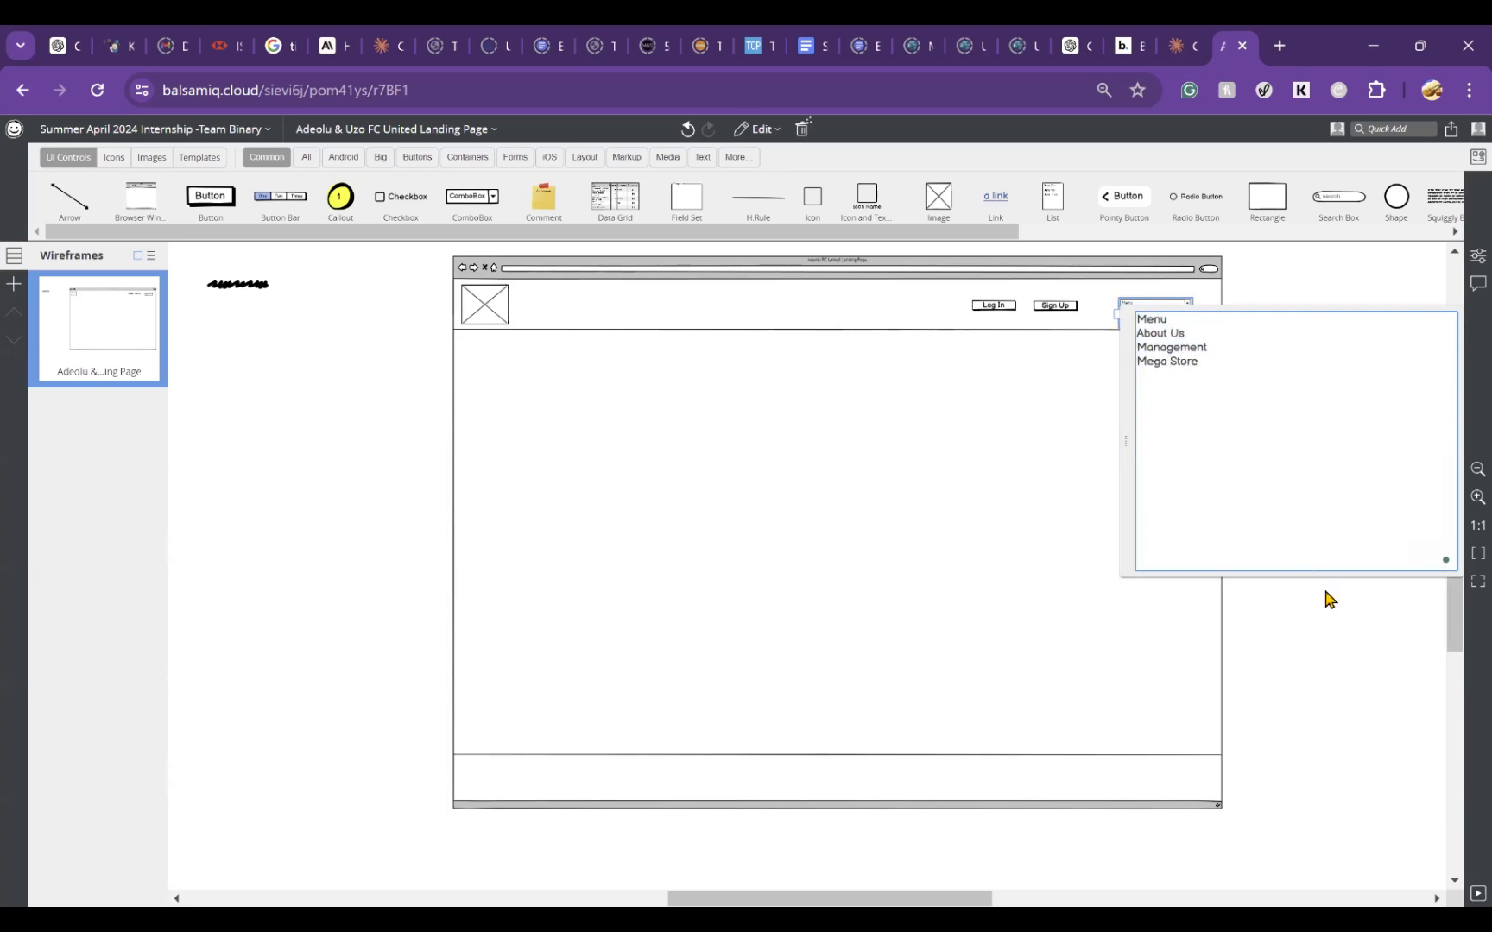
{"action": "left_click", "coordinate": [1349, 672]}
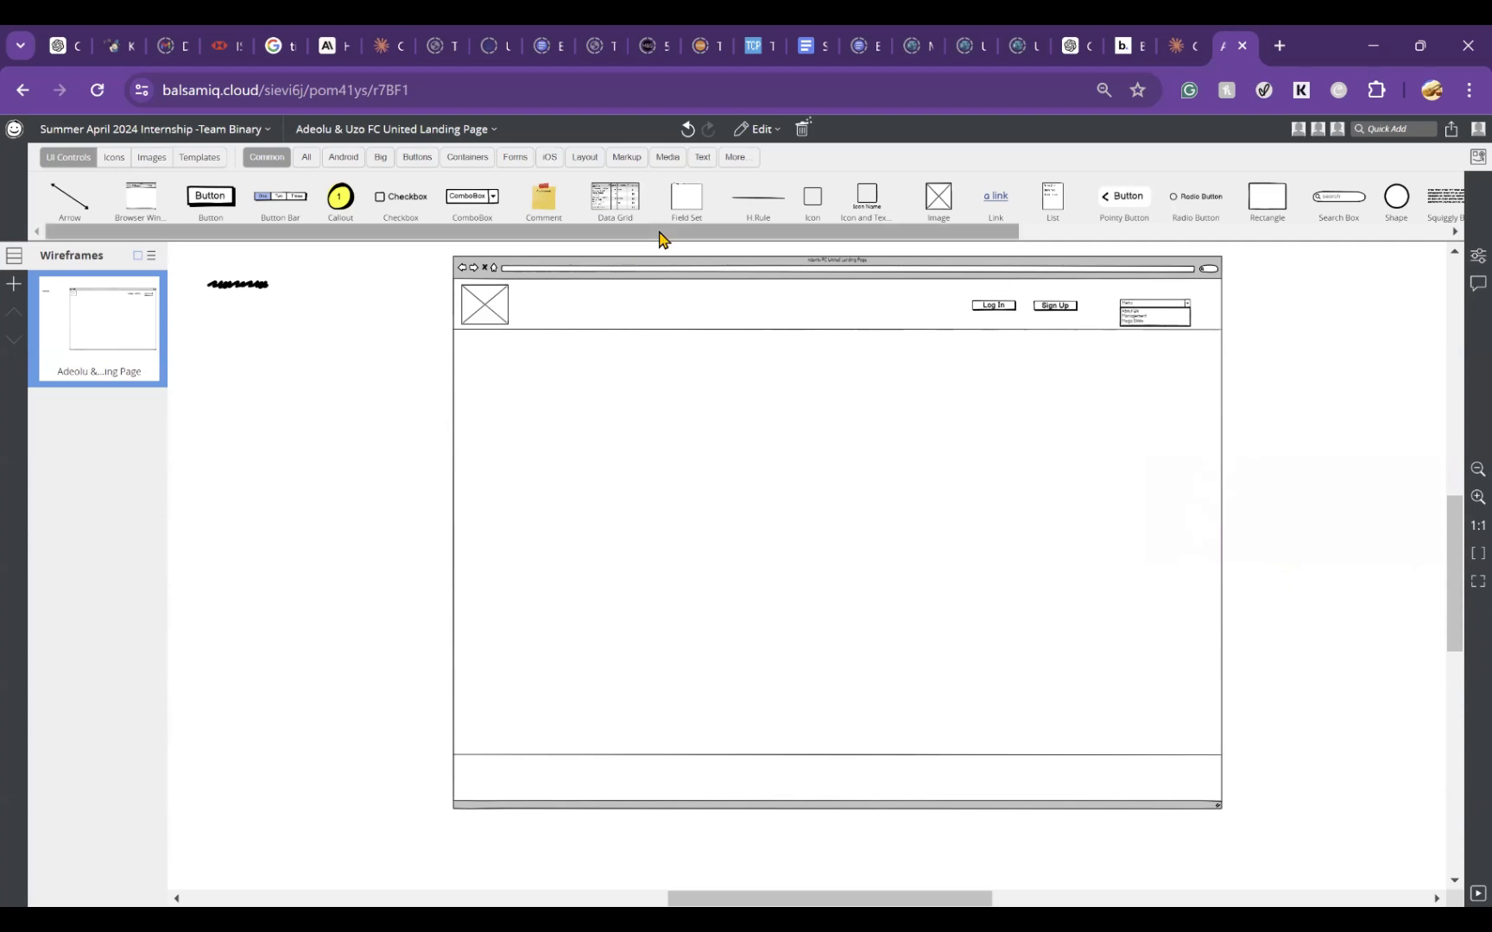
Step: Find the scroll bar controls with the search term "scro" and add a V.Scroll Bar to the wireframe
{"action": "mouse_move", "coordinate": [678, 240]}
{"action": "left_mouse_down"}
{"action": "mouse_move", "coordinate": [1036, 247]}
{"action": "mouse_move", "coordinate": [659, 230]}
{"action": "left_mouse_up"}
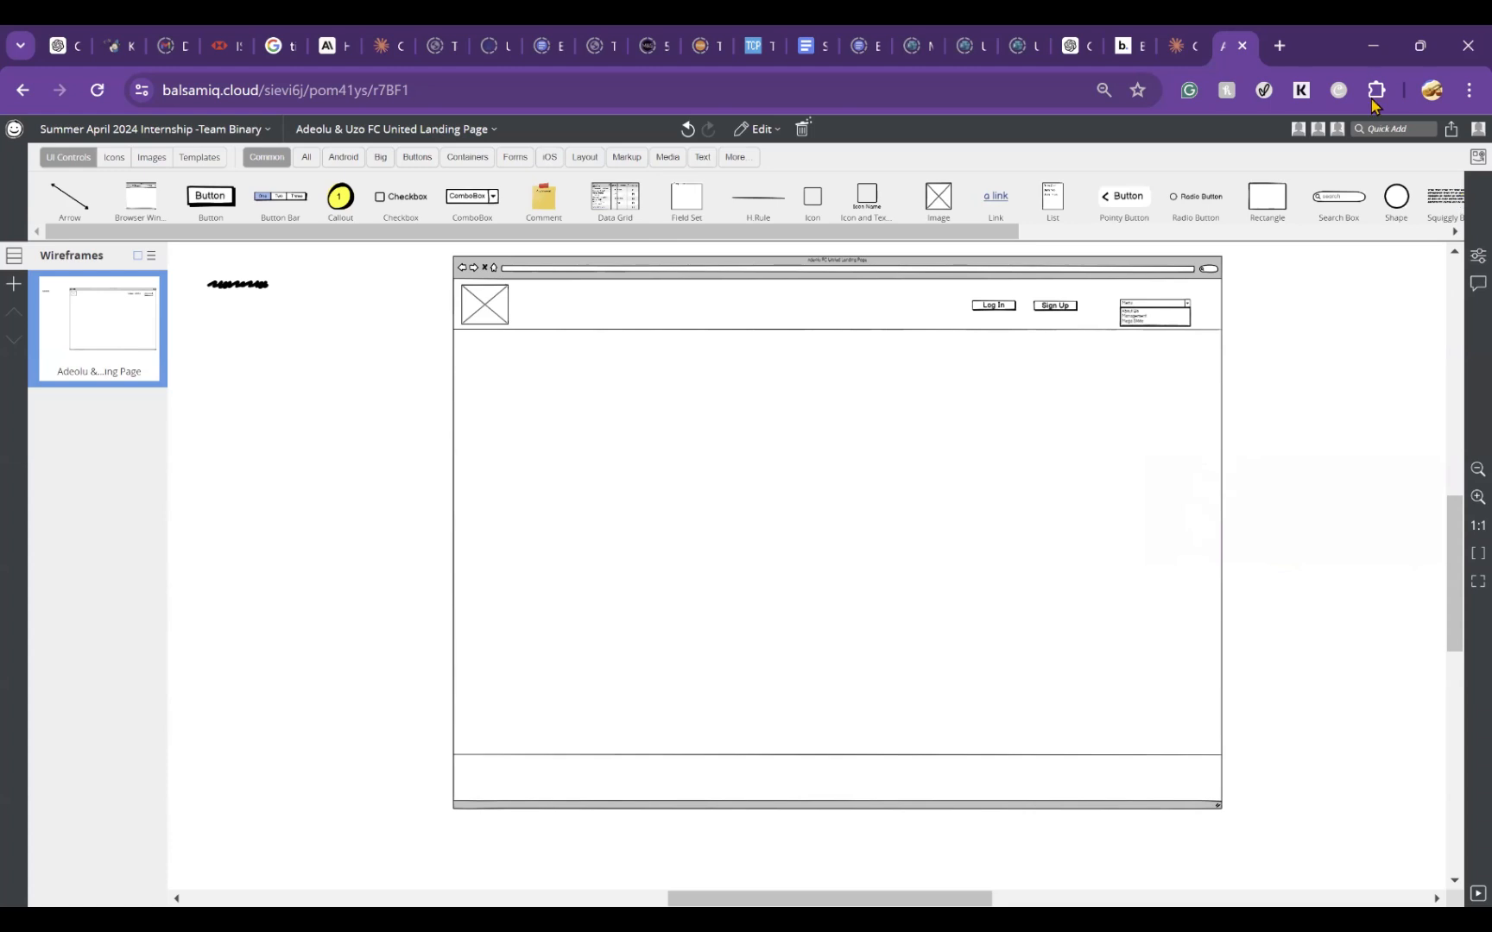
{"action": "left_click", "coordinate": [1369, 128]}
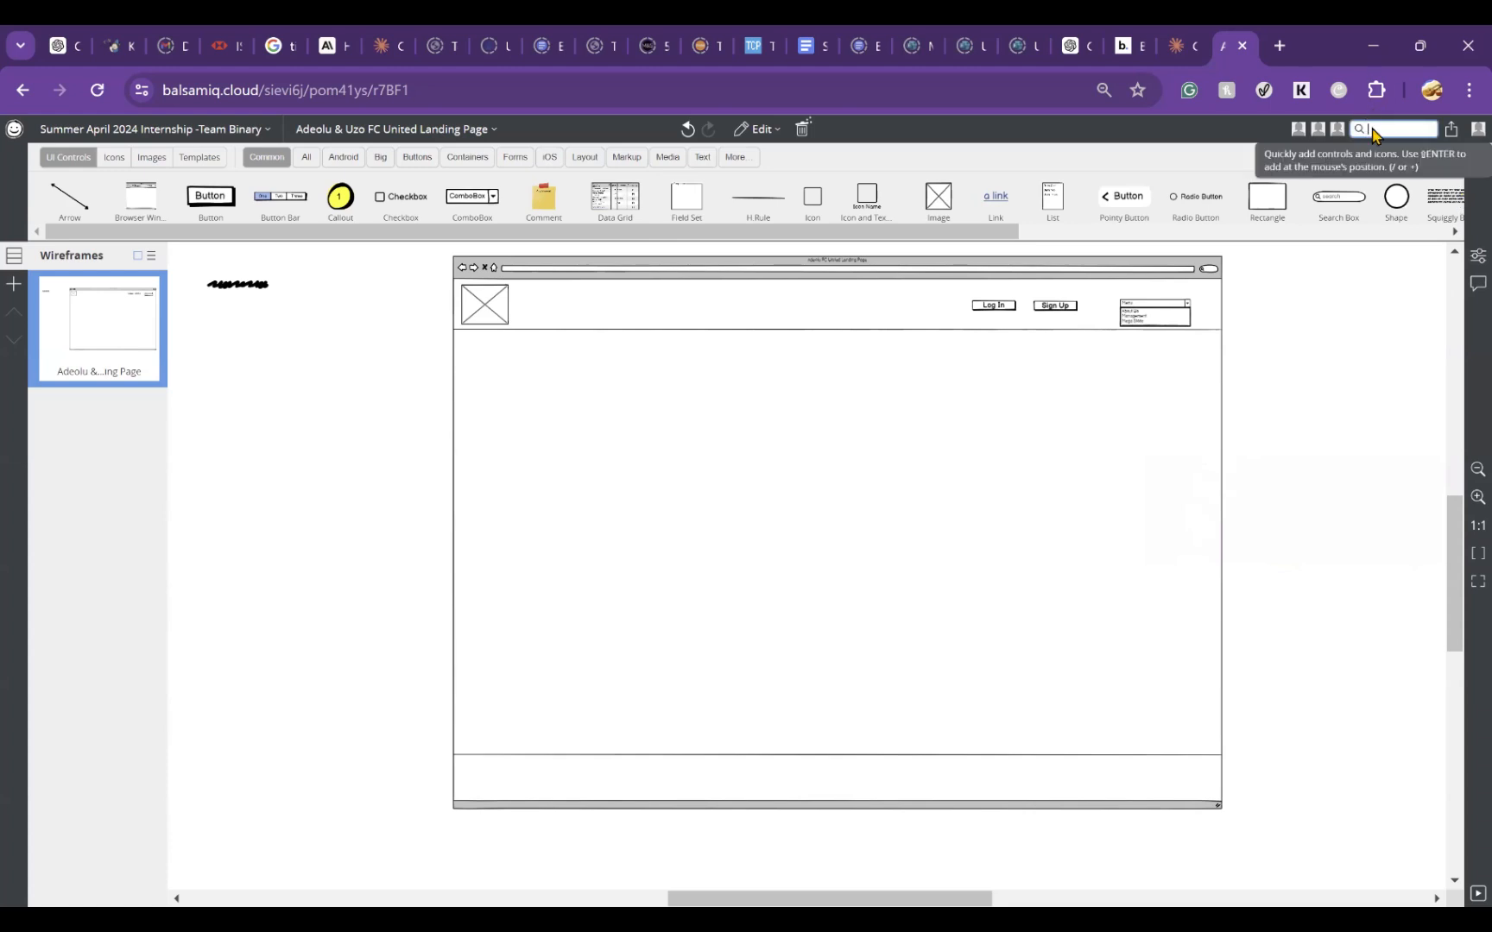
{"action": "type", "text": "s"}
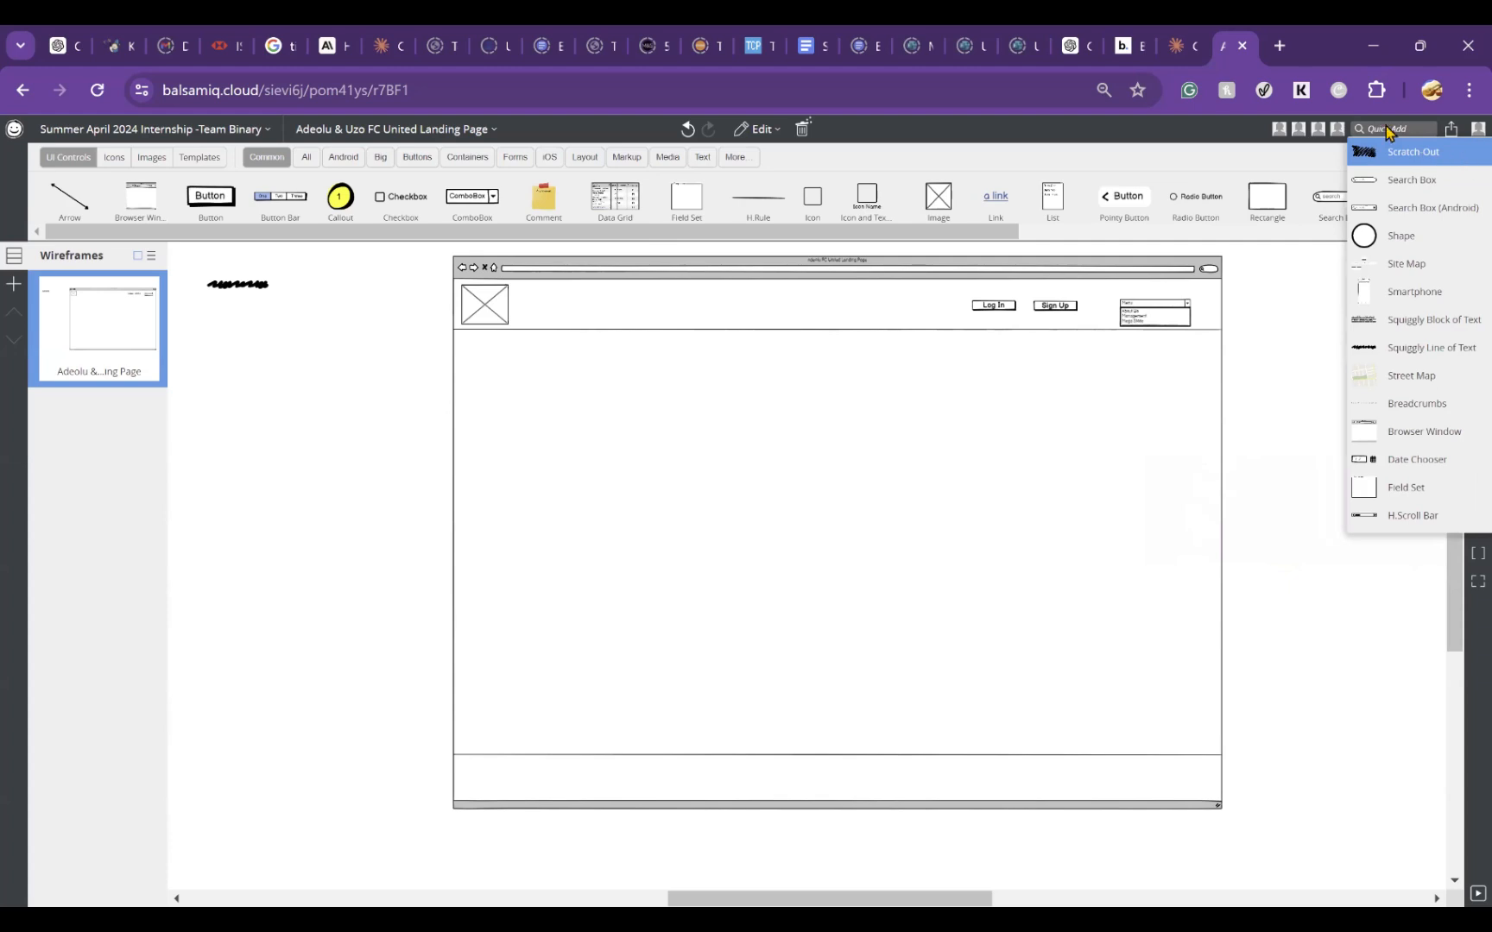
{"action": "left_click", "coordinate": [1396, 119]}
{"action": "left_click", "coordinate": [1391, 128]}
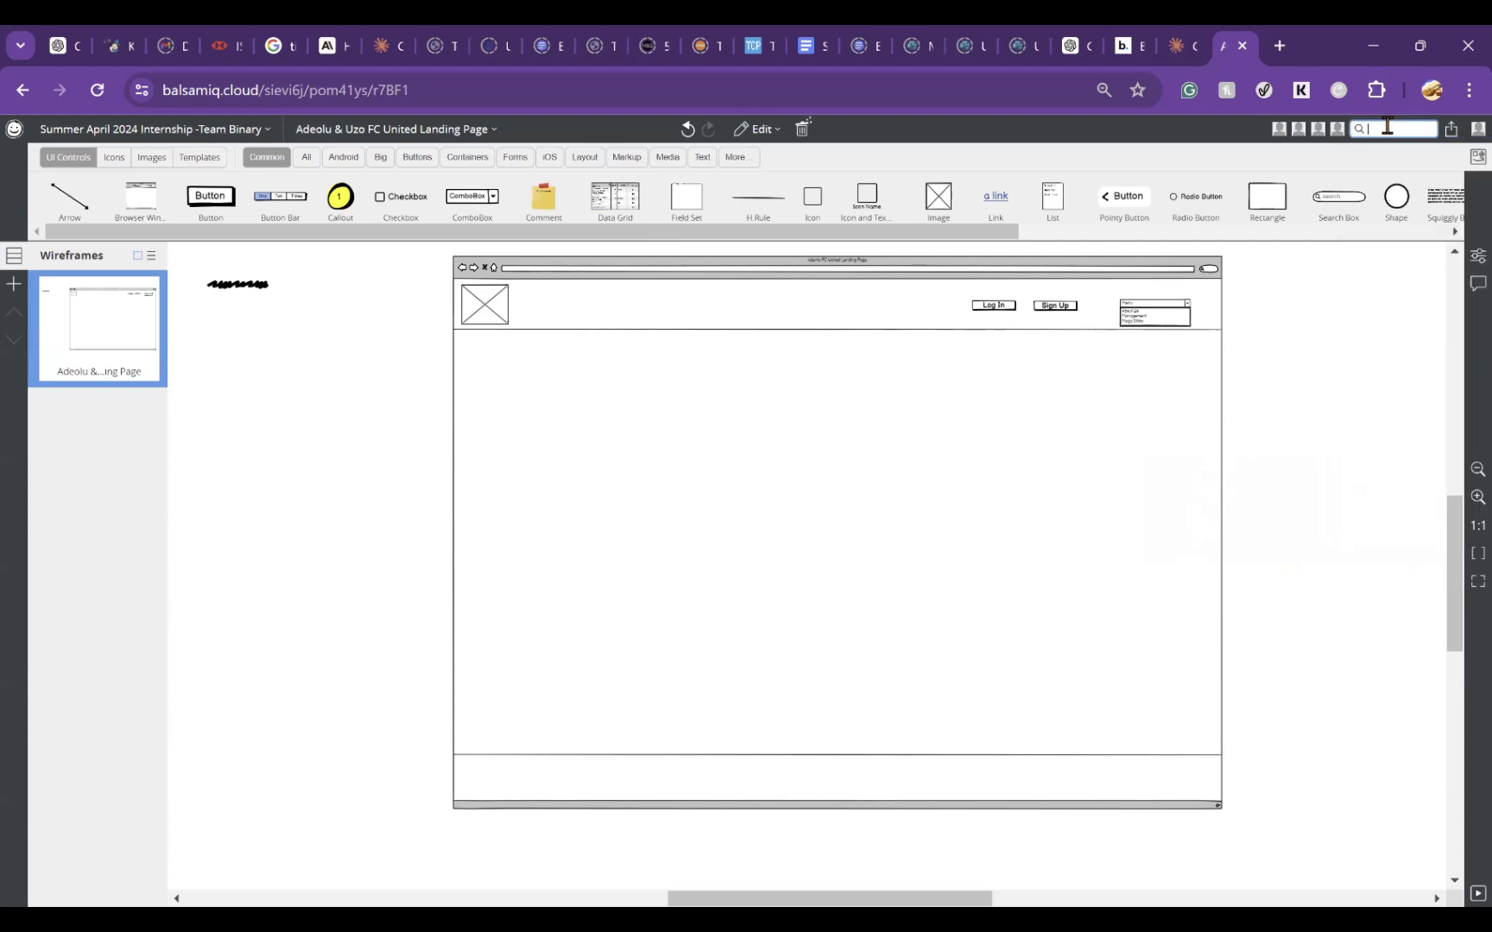
{"action": "type", "text": "scro"}
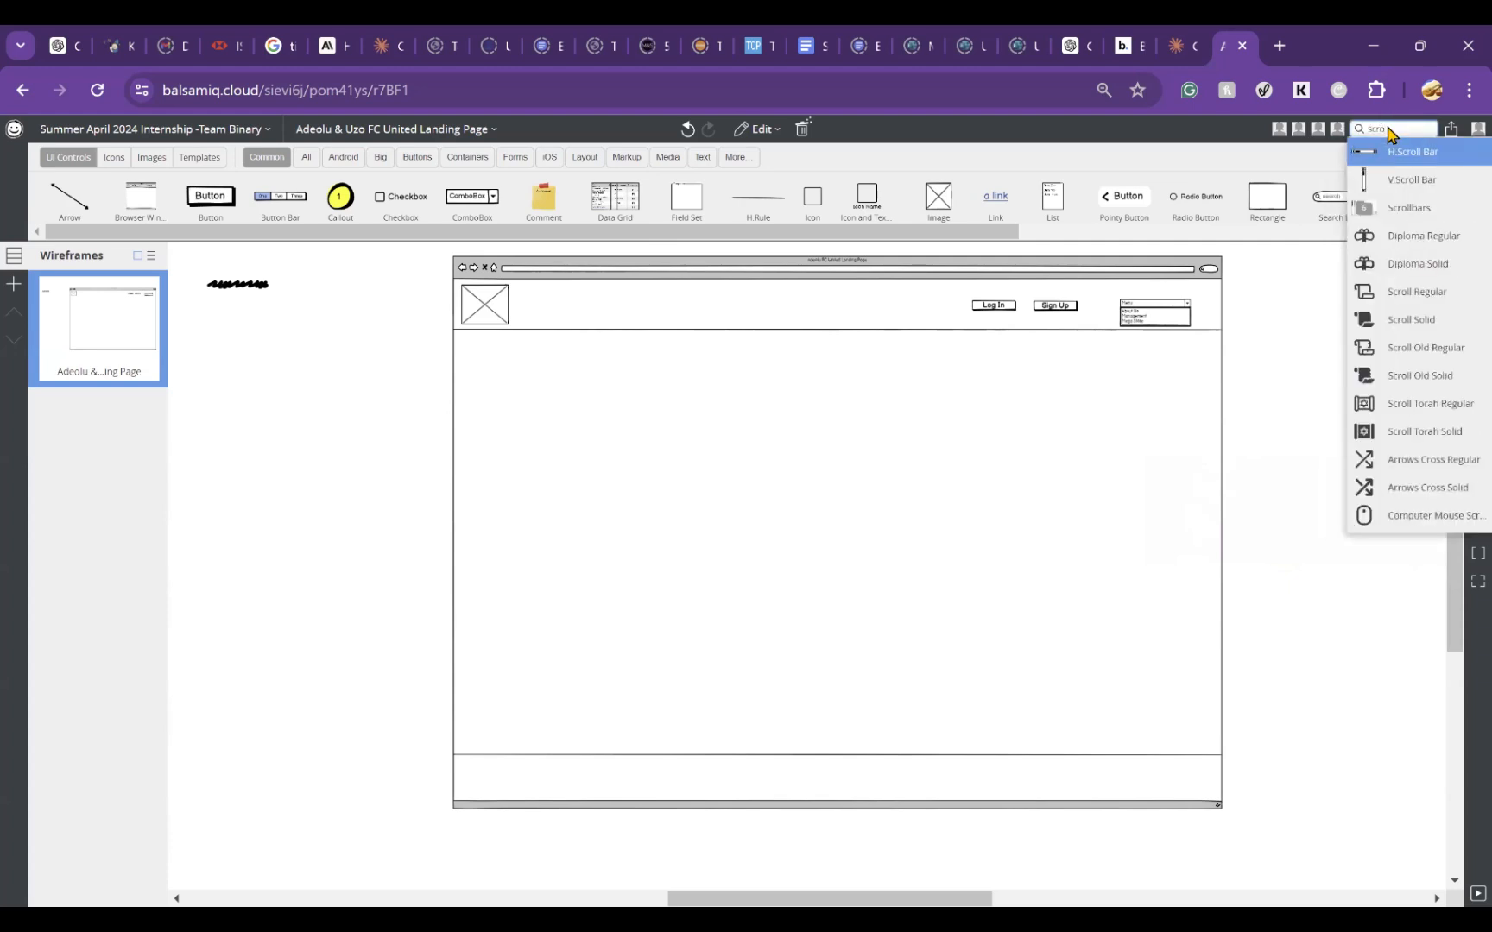
{"action": "left_click", "coordinate": [1429, 183]}
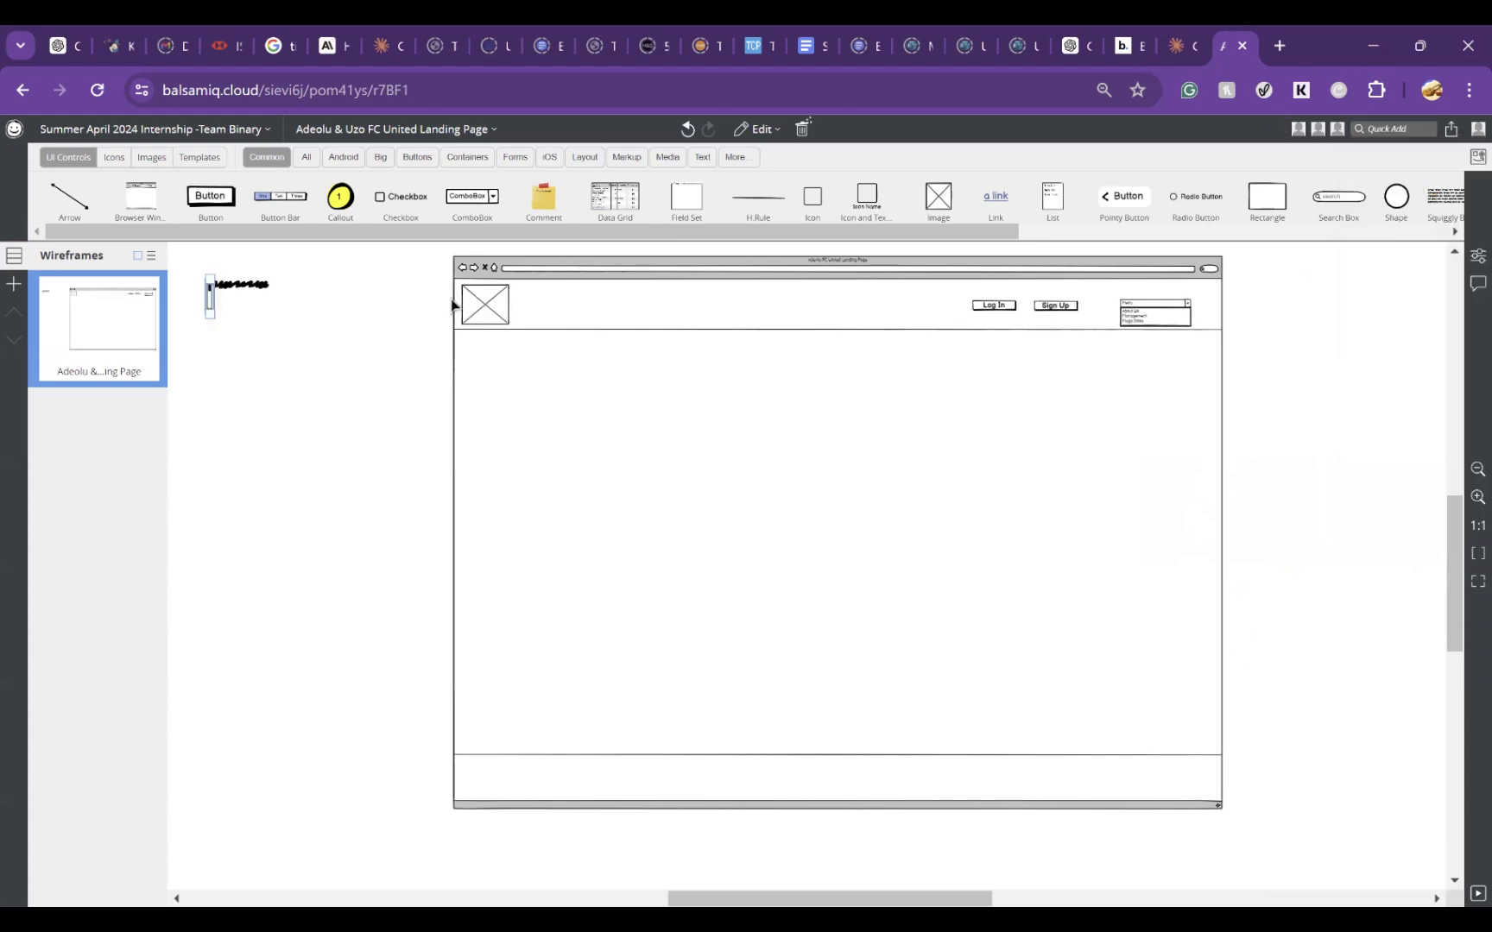
Step: Place the vertical scroll bar along the right edge of the page body and stretch it from the header line to the footer line
{"action": "left_click_drag", "start_coordinate": [211, 301], "coordinate": [626, 432]}
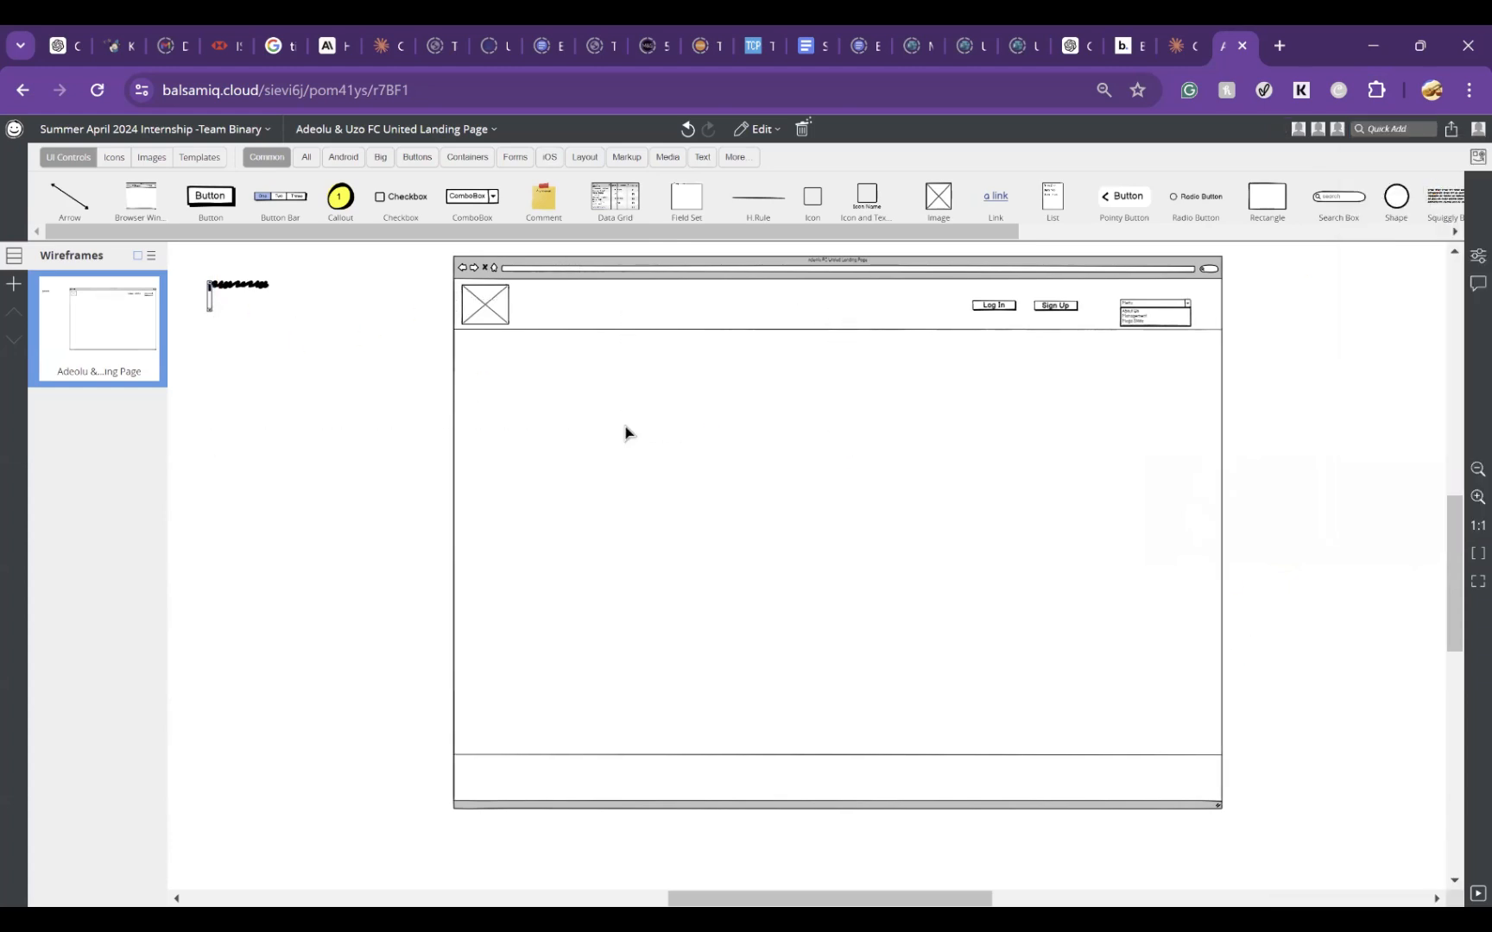
{"action": "left_click", "coordinate": [210, 302]}
{"action": "left_click_drag", "start_coordinate": [212, 302], "coordinate": [1216, 755]}
{"action": "left_click", "coordinate": [1294, 711]}
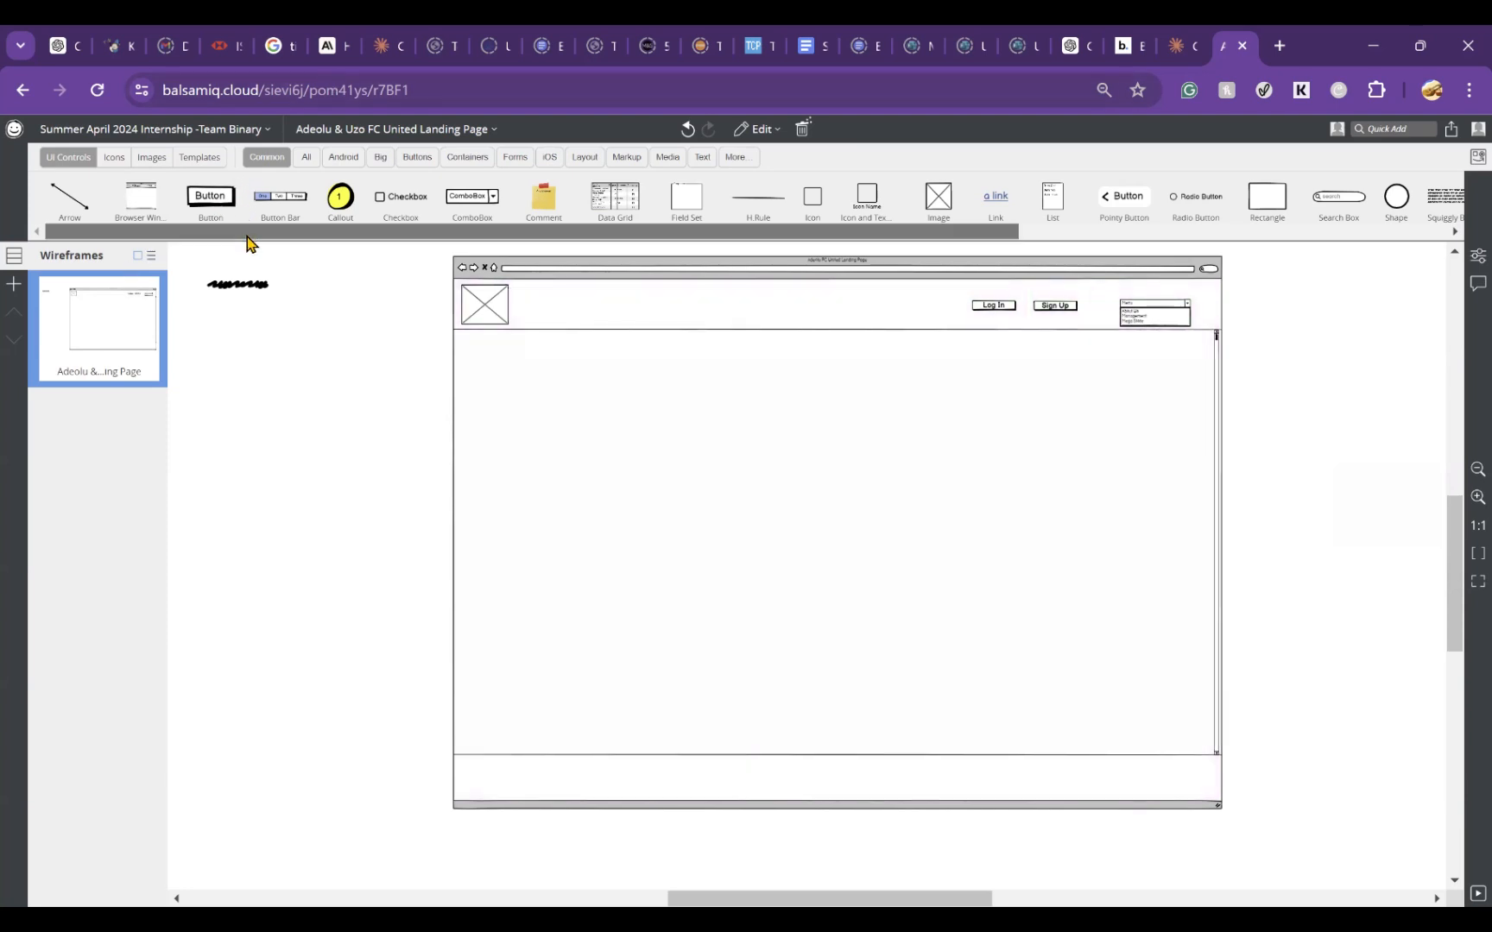
Step: Search the available controls for "Scroll" to review the horizontal and vertical scroll bar options
{"action": "mouse_move", "coordinate": [248, 235]}
{"action": "left_mouse_down"}
{"action": "mouse_move", "coordinate": [789, 260]}
{"action": "mouse_move", "coordinate": [274, 229]}
{"action": "left_mouse_up"}
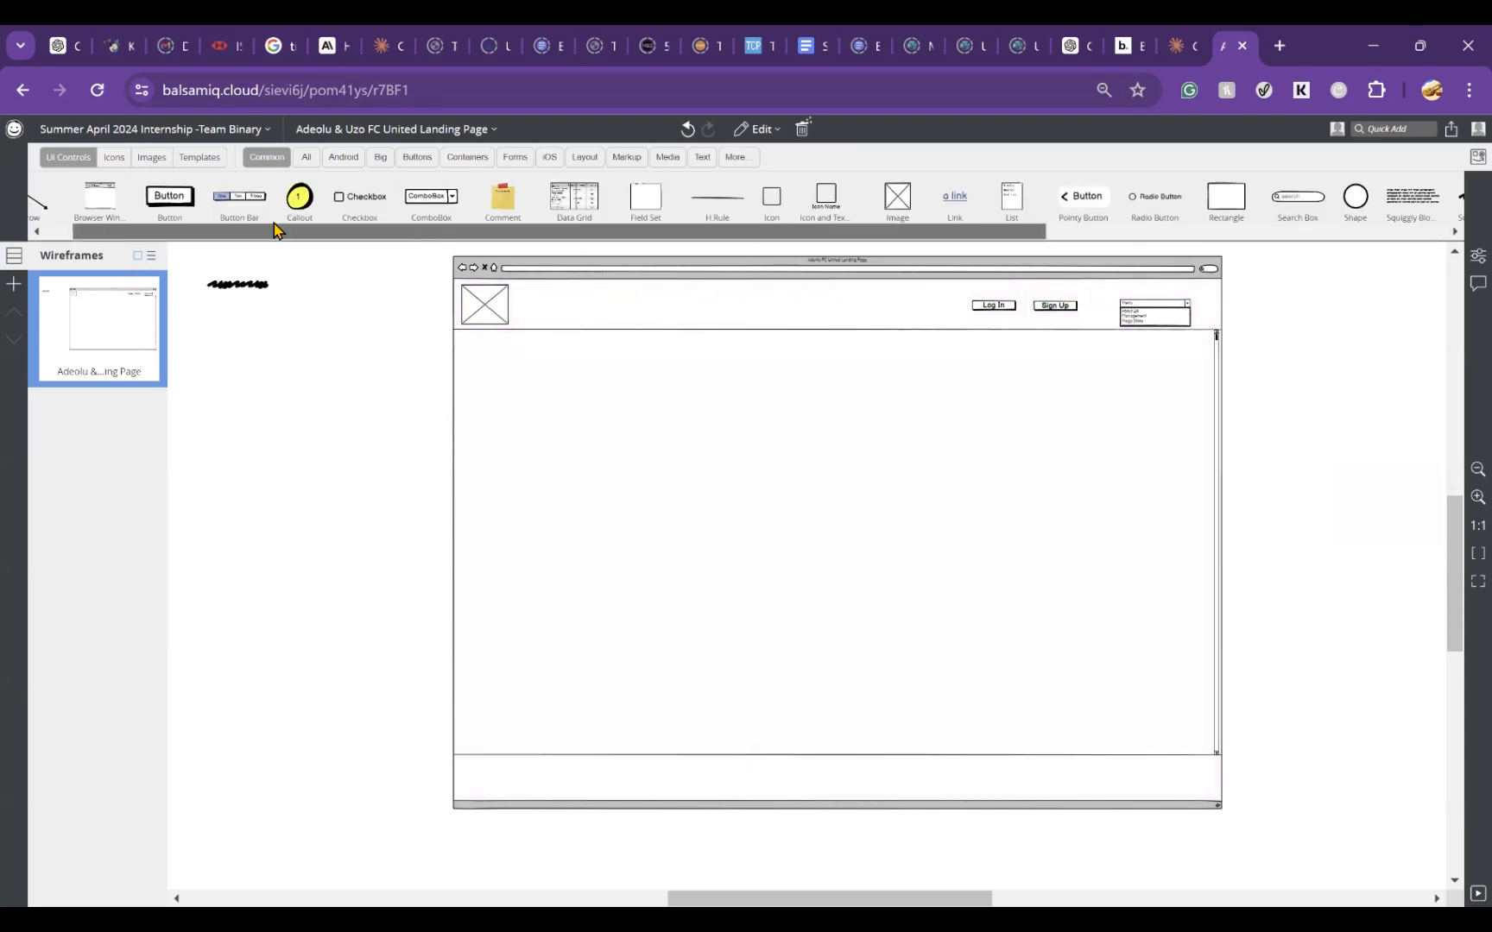
{"action": "left_click", "coordinate": [1390, 128]}
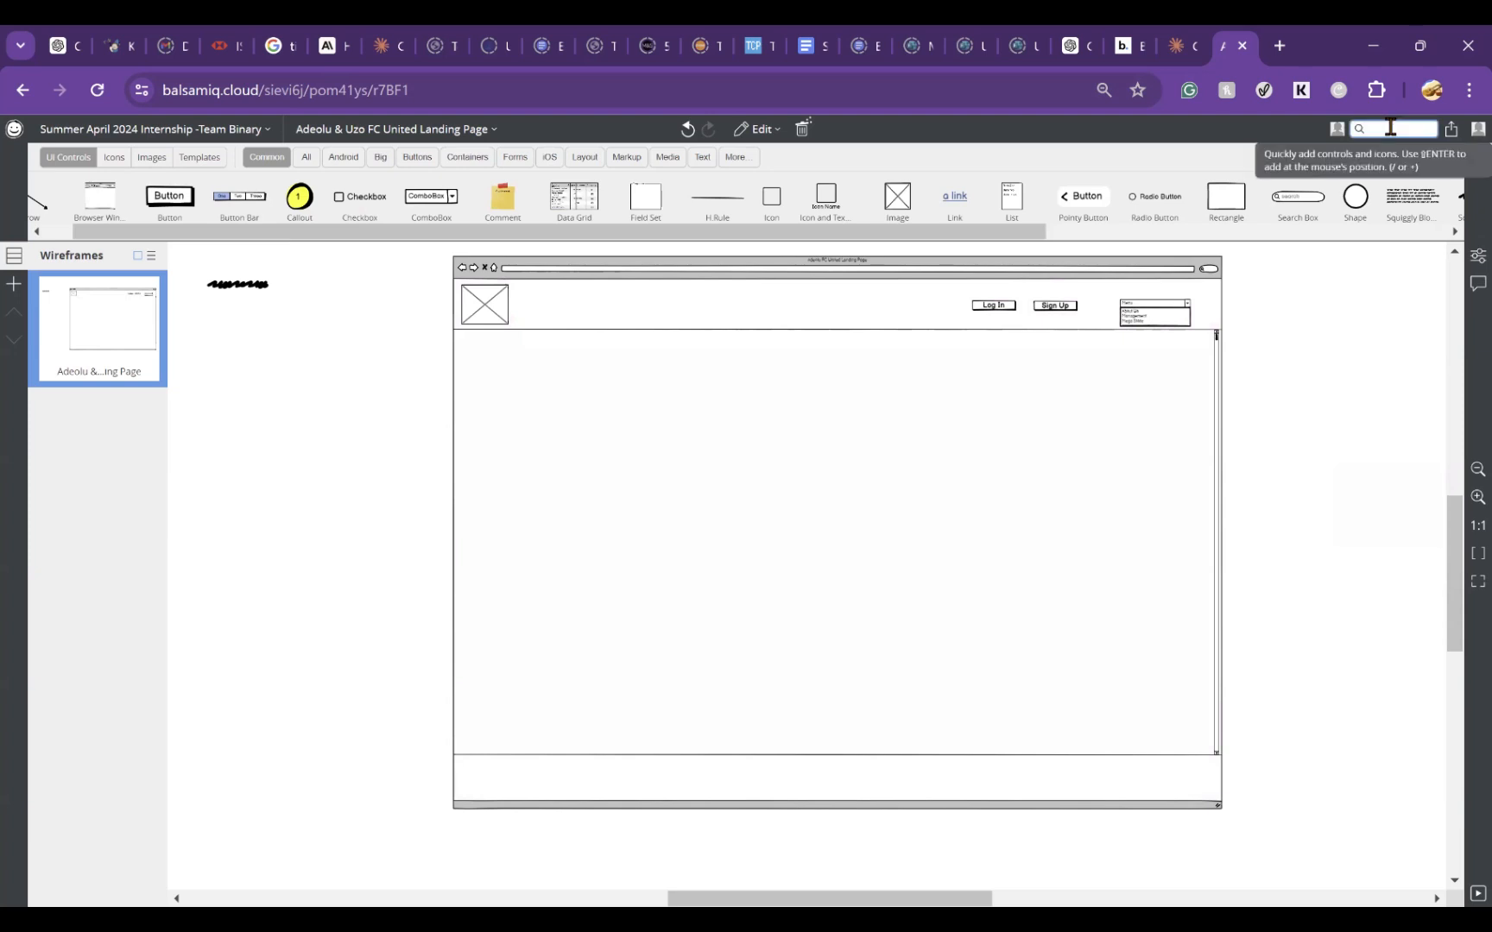
{"action": "type", "text": "Scroll"}
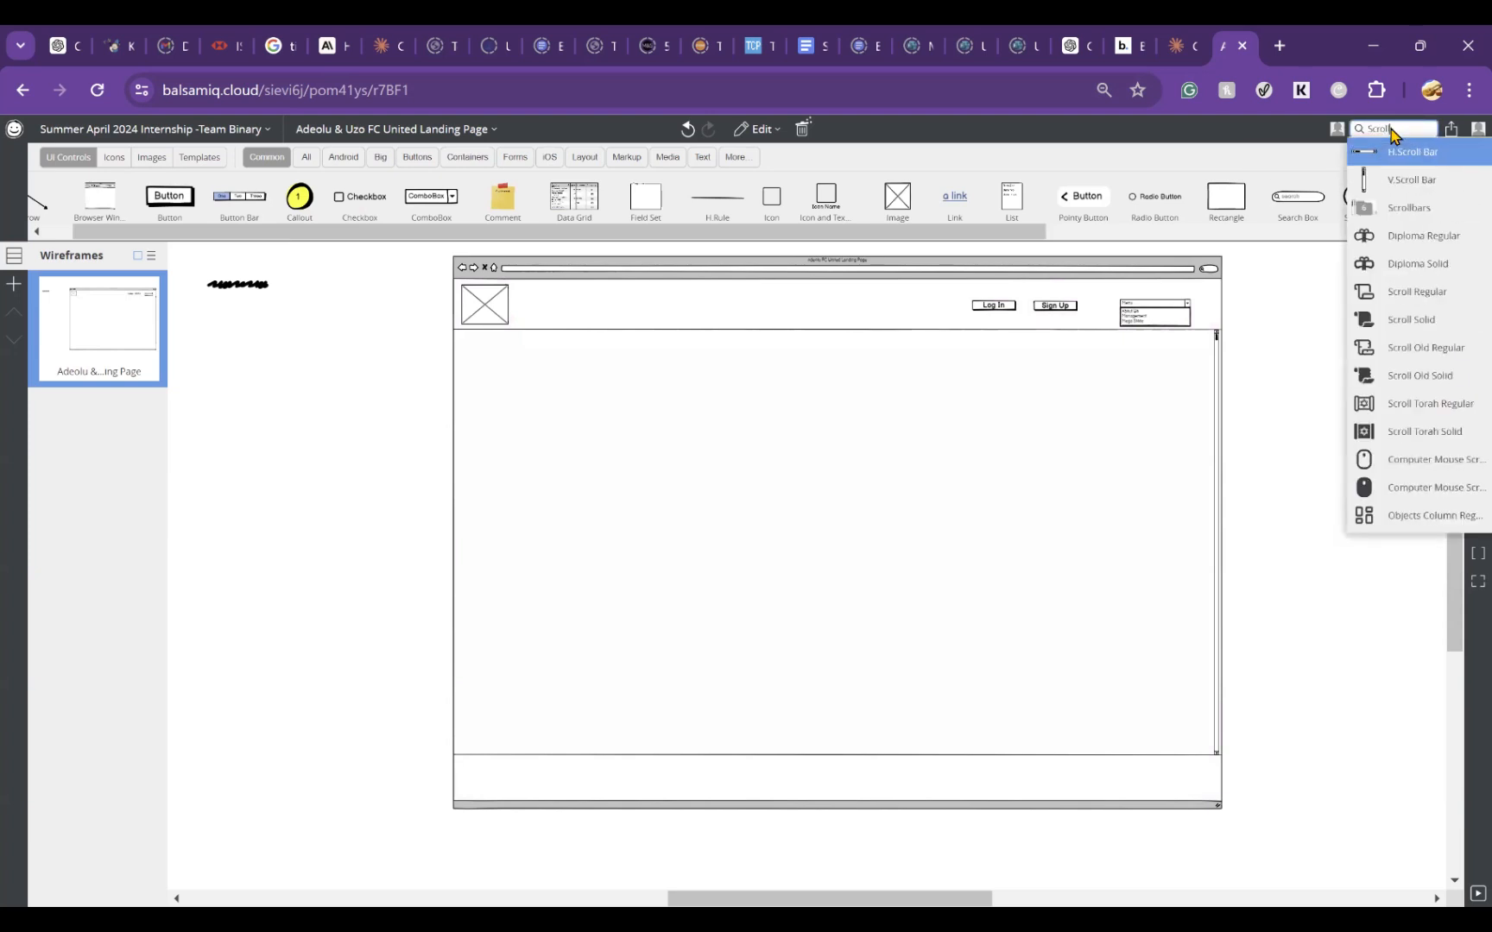
{"action": "left_click", "coordinate": [1441, 167]}
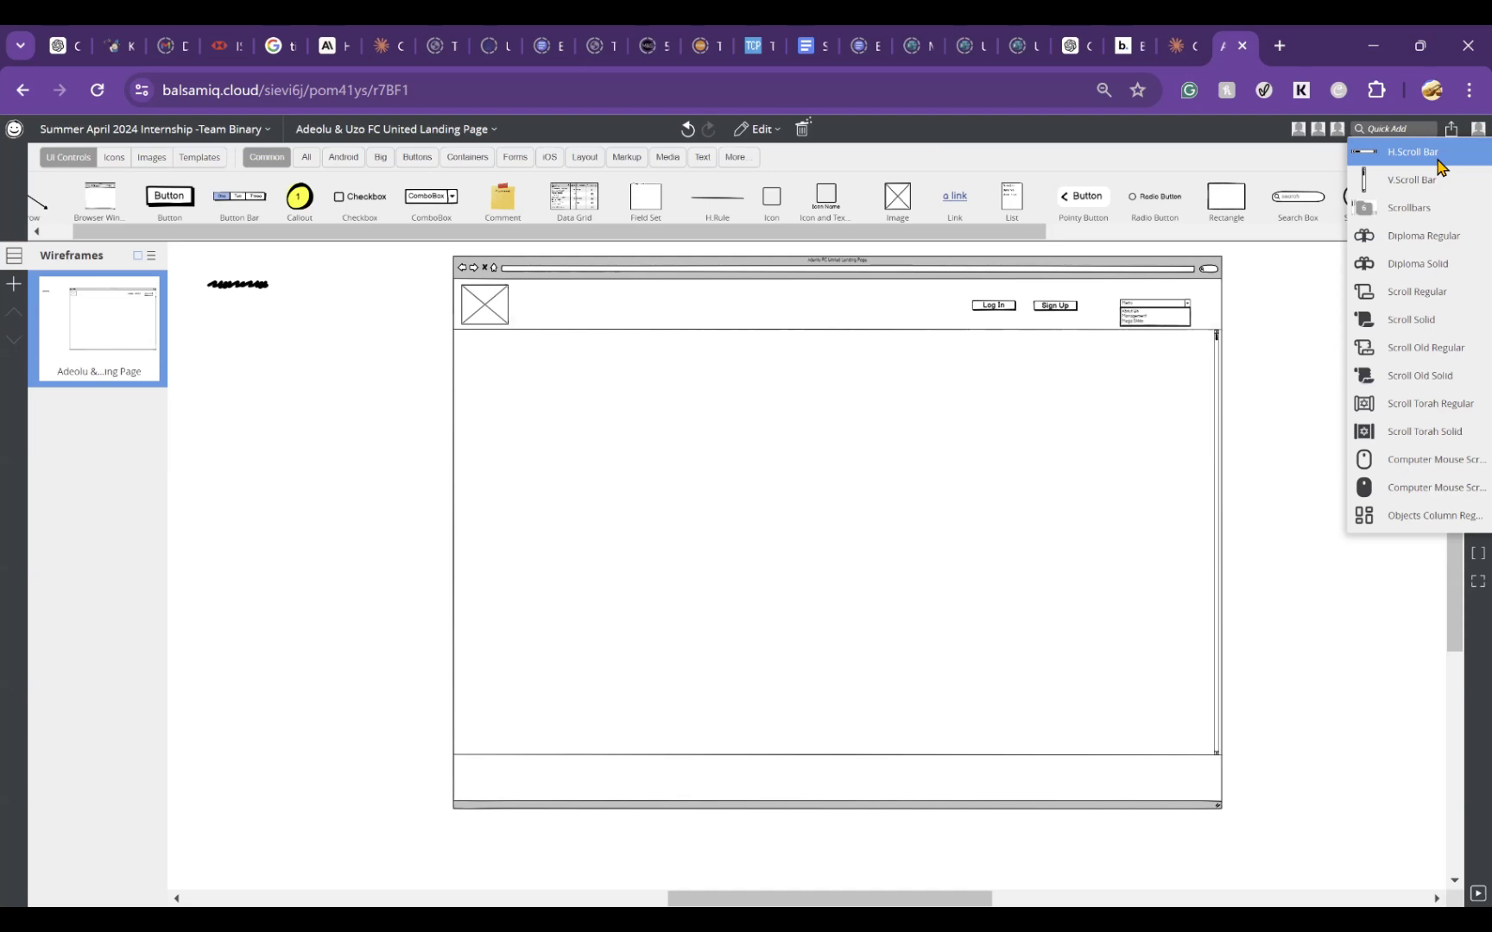
{"action": "left_click", "coordinate": [1248, 516]}
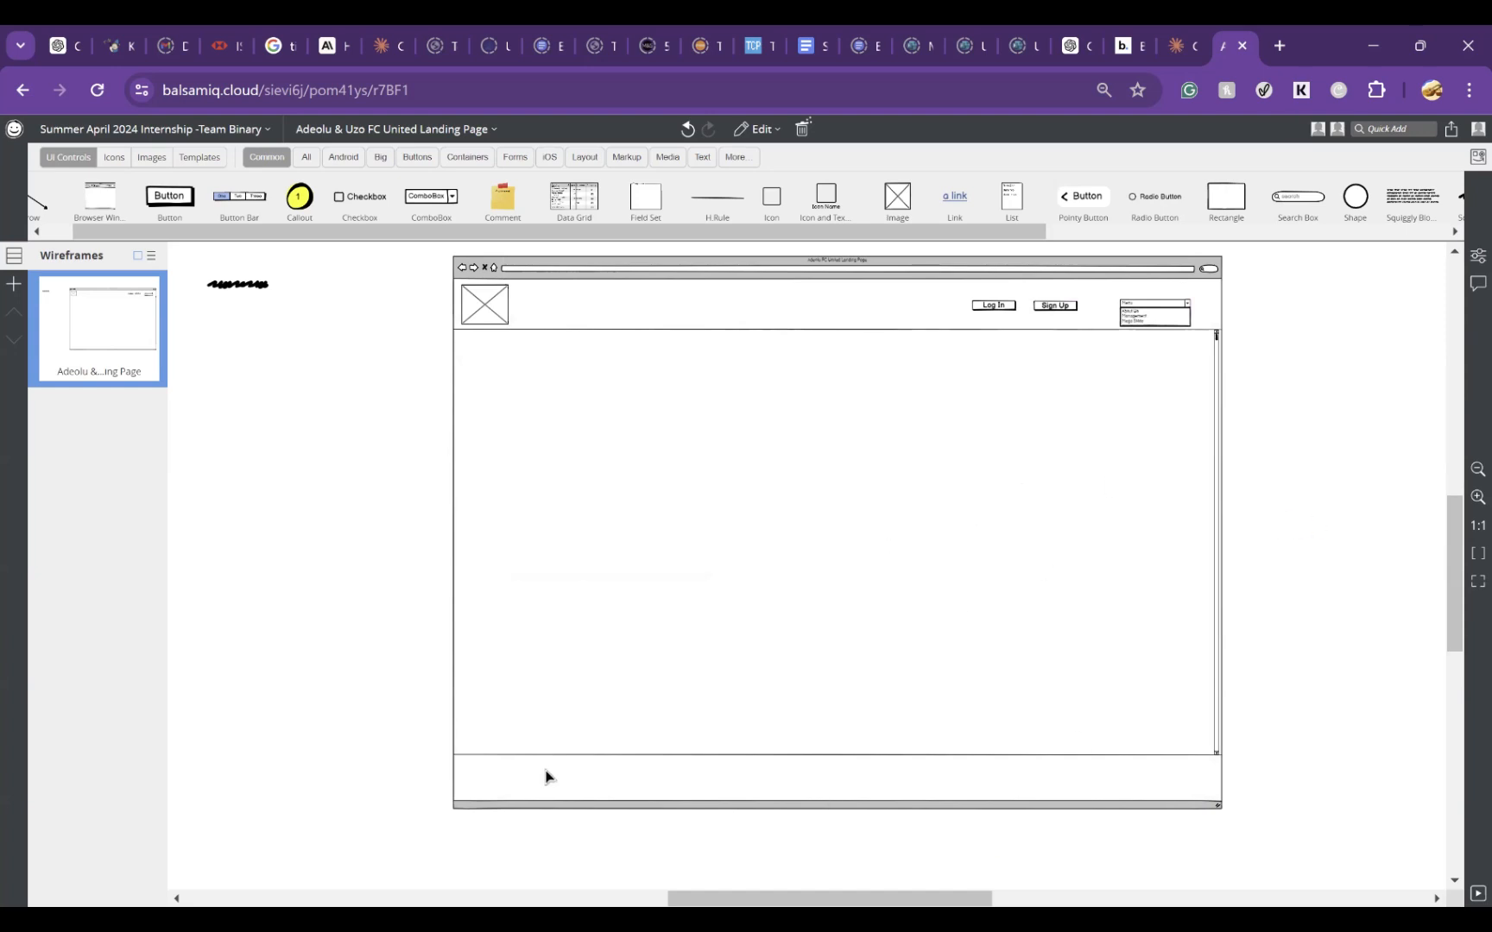
Step: Move the stray subtitle text from outside the browser window to the left end of the footer and relabel it Contact Us
{"action": "left_click", "coordinate": [233, 285]}
{"action": "mouse_move", "coordinate": [254, 294]}
{"action": "left_mouse_down"}
{"action": "mouse_move", "coordinate": [302, 373]}
{"action": "mouse_move", "coordinate": [236, 307]}
{"action": "mouse_move", "coordinate": [432, 523]}
{"action": "mouse_move", "coordinate": [590, 789]}
{"action": "mouse_move", "coordinate": [535, 792]}
{"action": "mouse_move", "coordinate": [506, 772]}
{"action": "left_mouse_up"}
{"action": "double_click", "coordinate": [503, 771]}
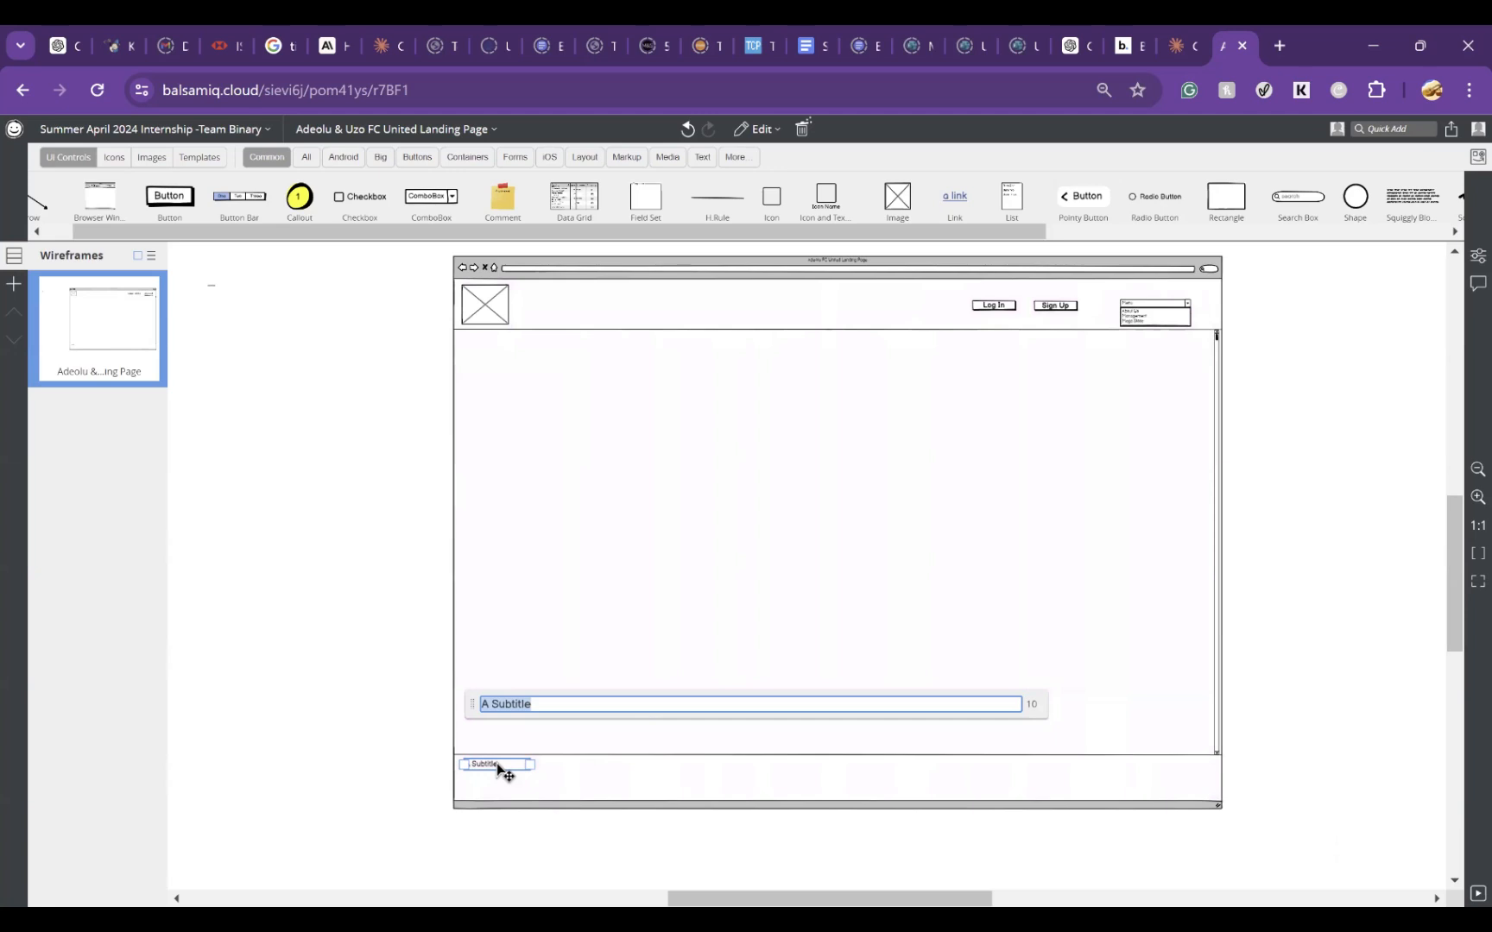
{"action": "type", "text": "Contact Us"}
{"action": "left_click", "coordinate": [1285, 649]}
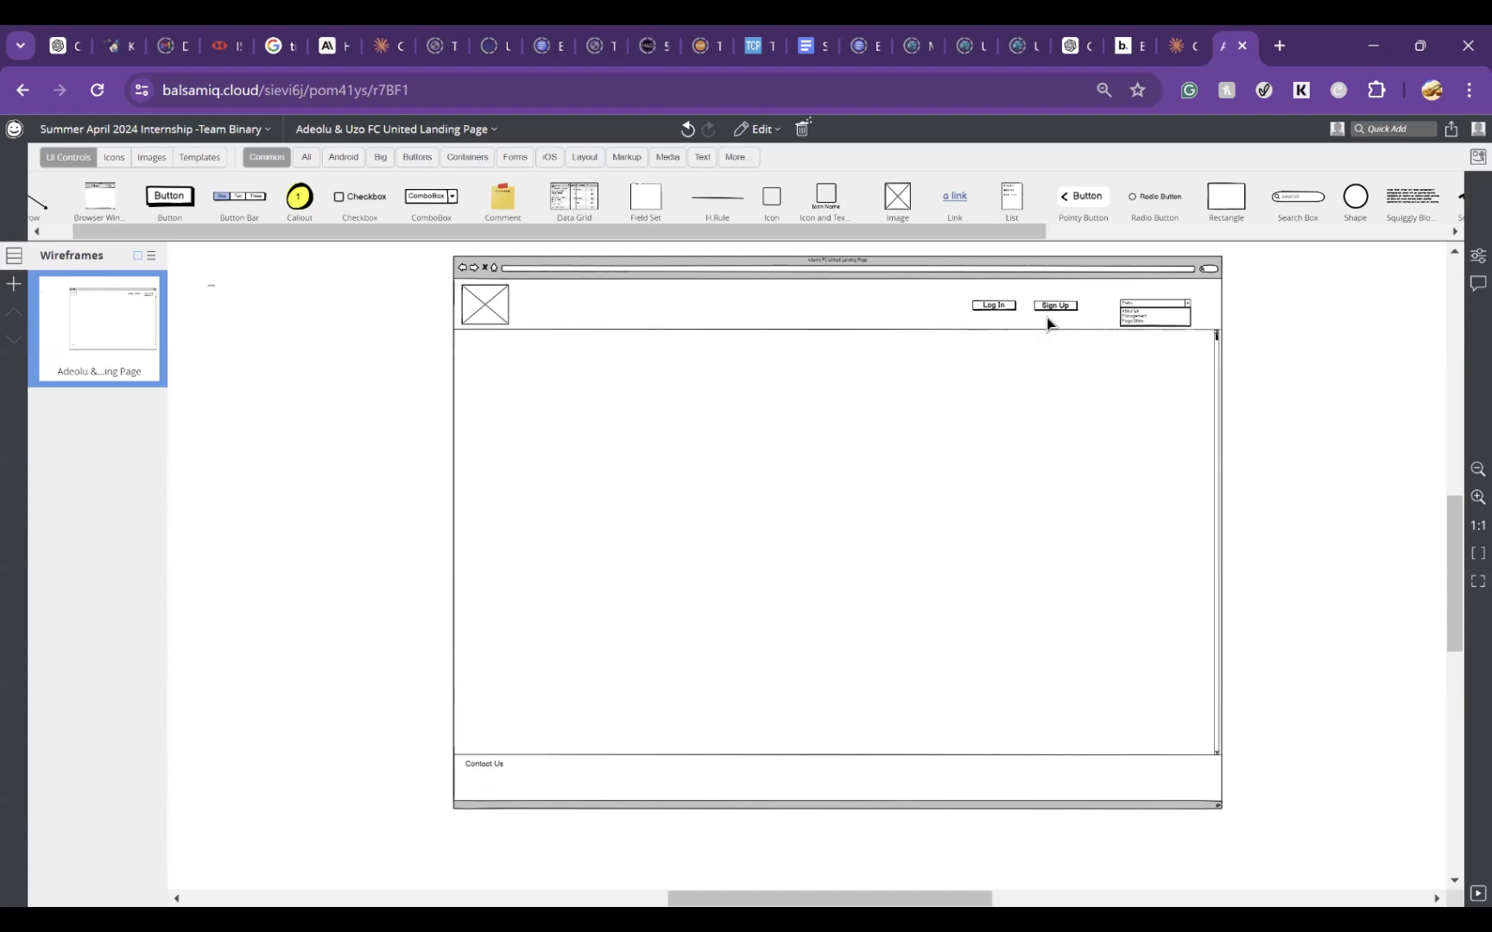
Step: Move the Contact Us text to the right end of the footer
{"action": "left_click", "coordinate": [492, 771]}
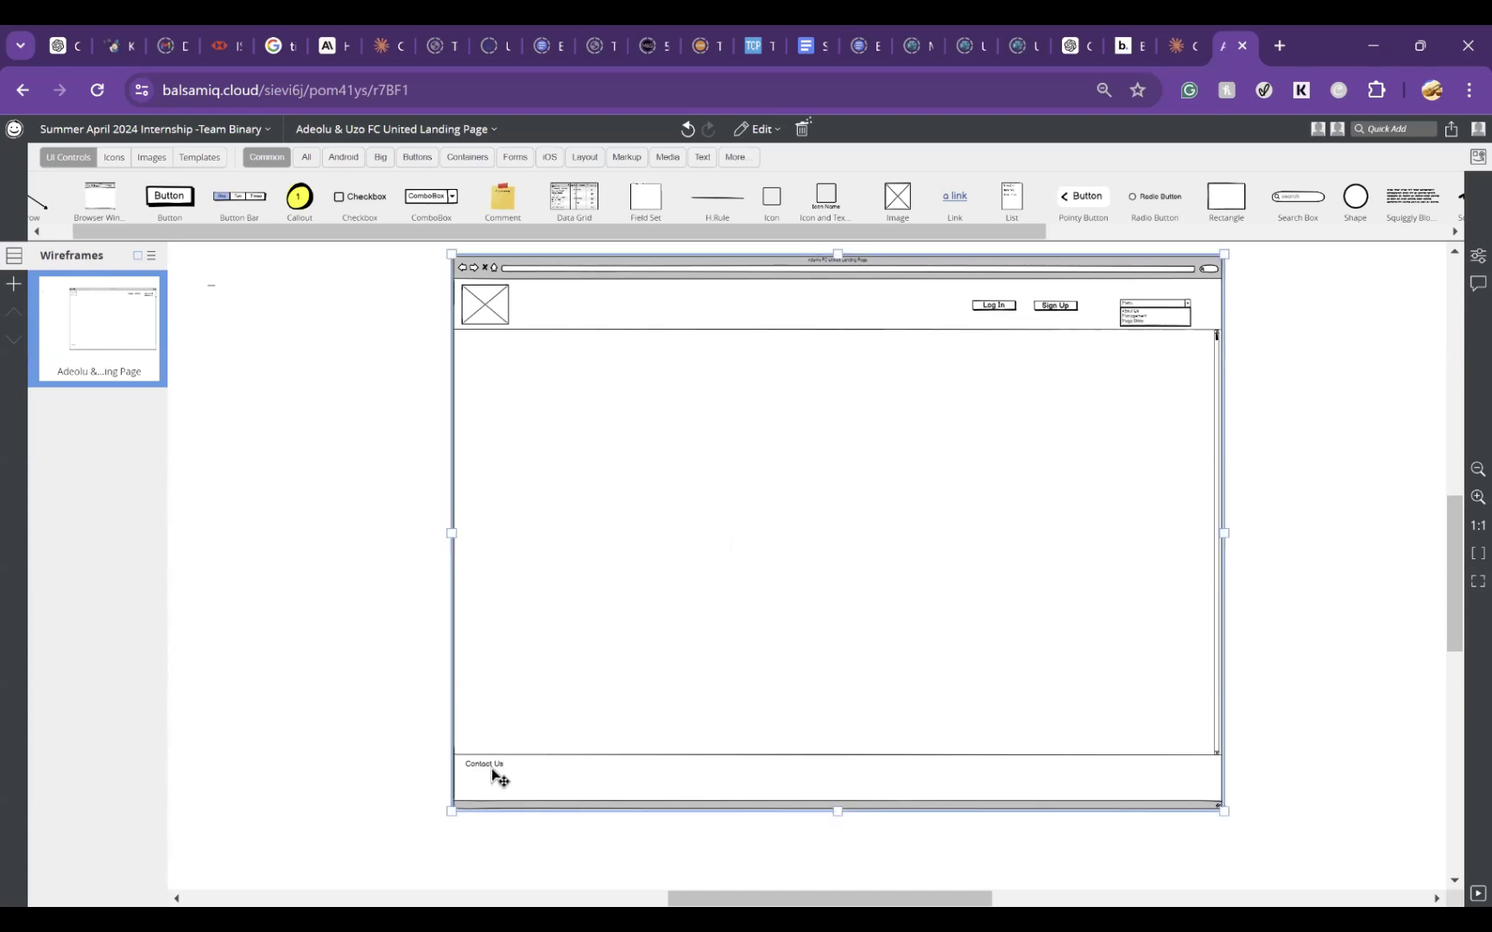
{"action": "left_click", "coordinate": [418, 684]}
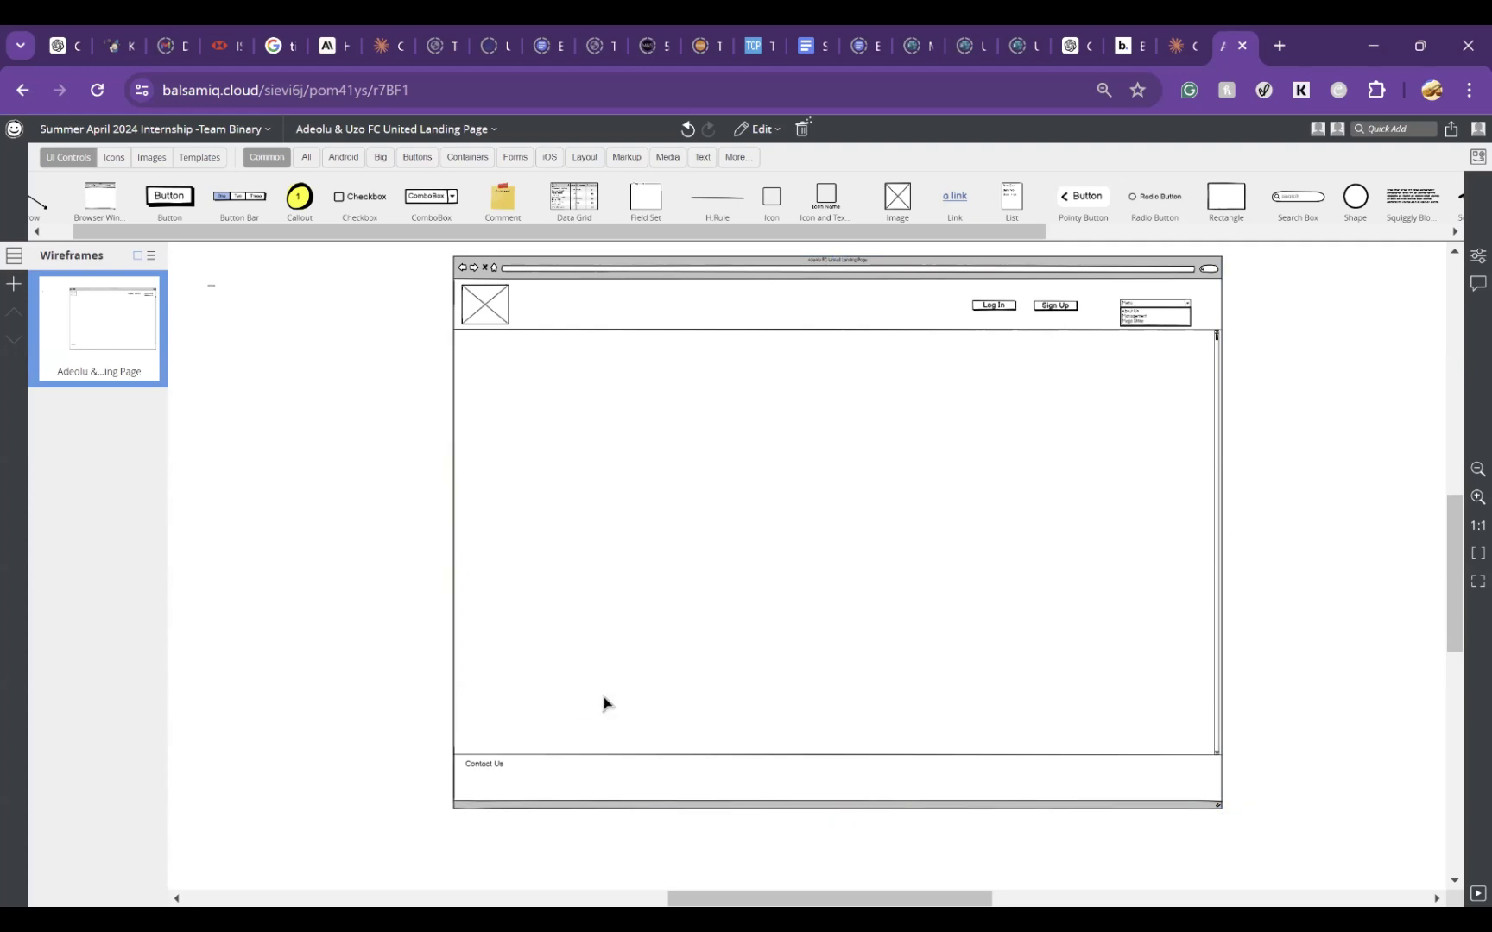
{"action": "left_click", "coordinate": [603, 698]}
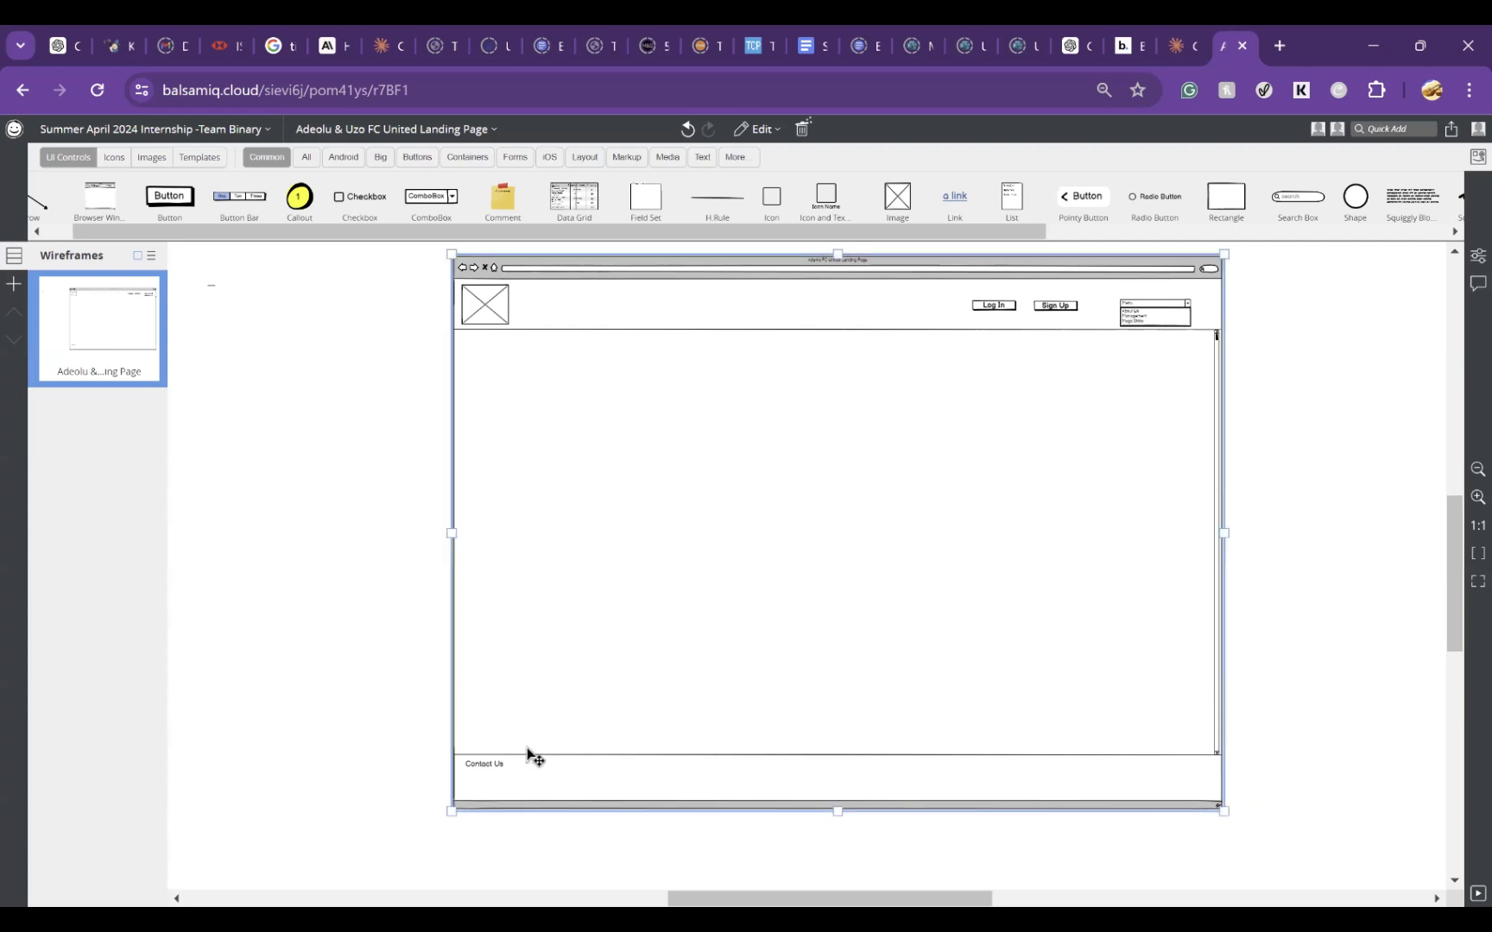
{"action": "left_click", "coordinate": [1332, 641]}
{"action": "left_click_drag", "start_coordinate": [479, 768], "coordinate": [1153, 767]}
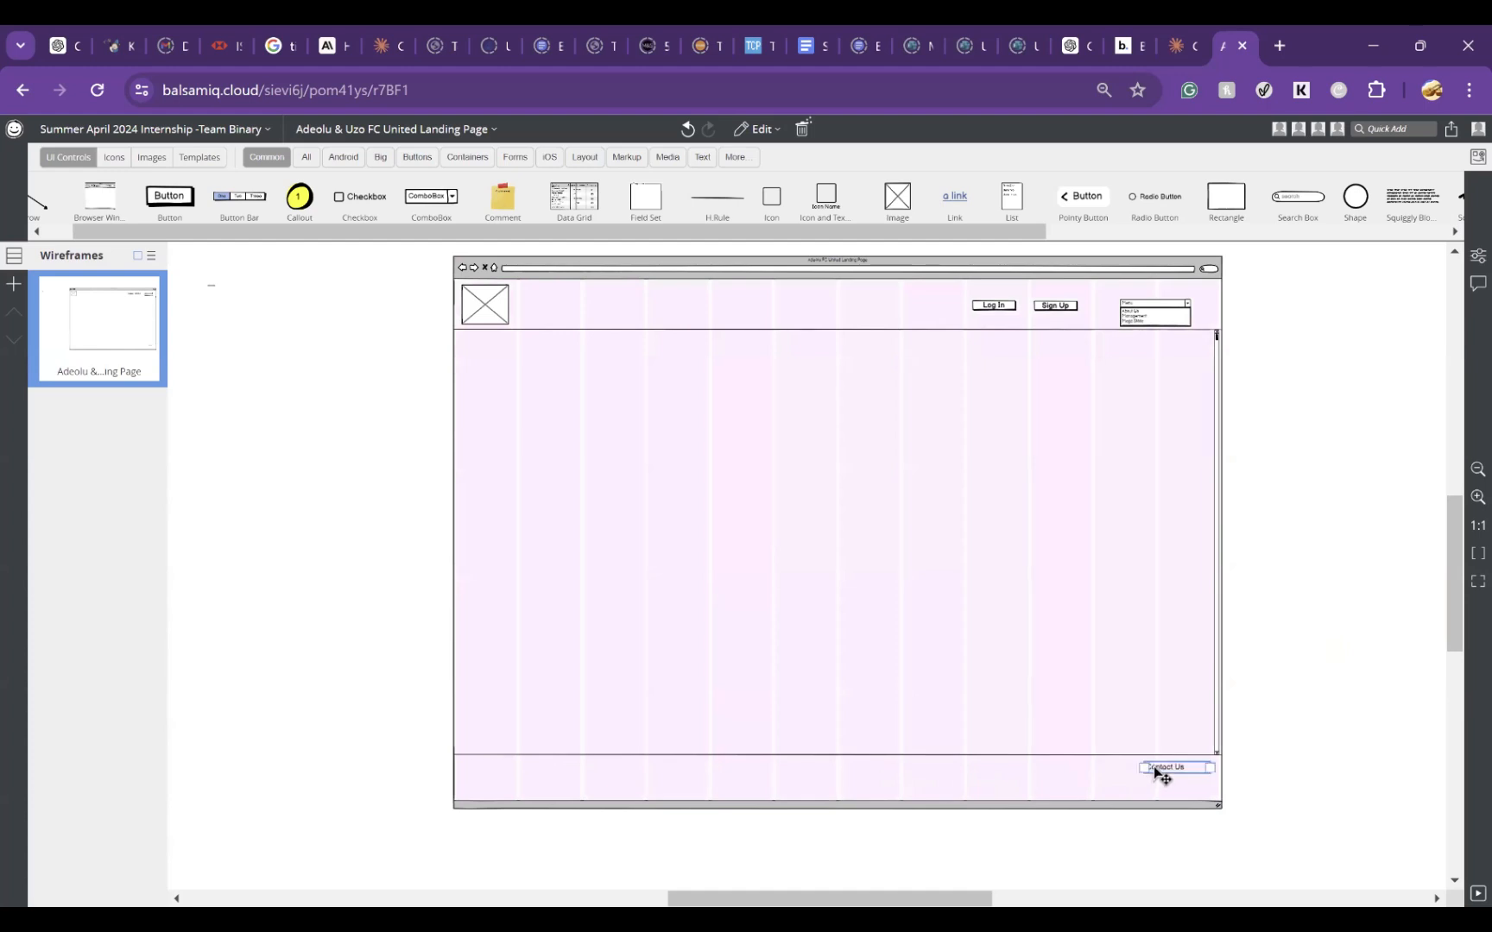
{"action": "left_click", "coordinate": [1295, 676]}
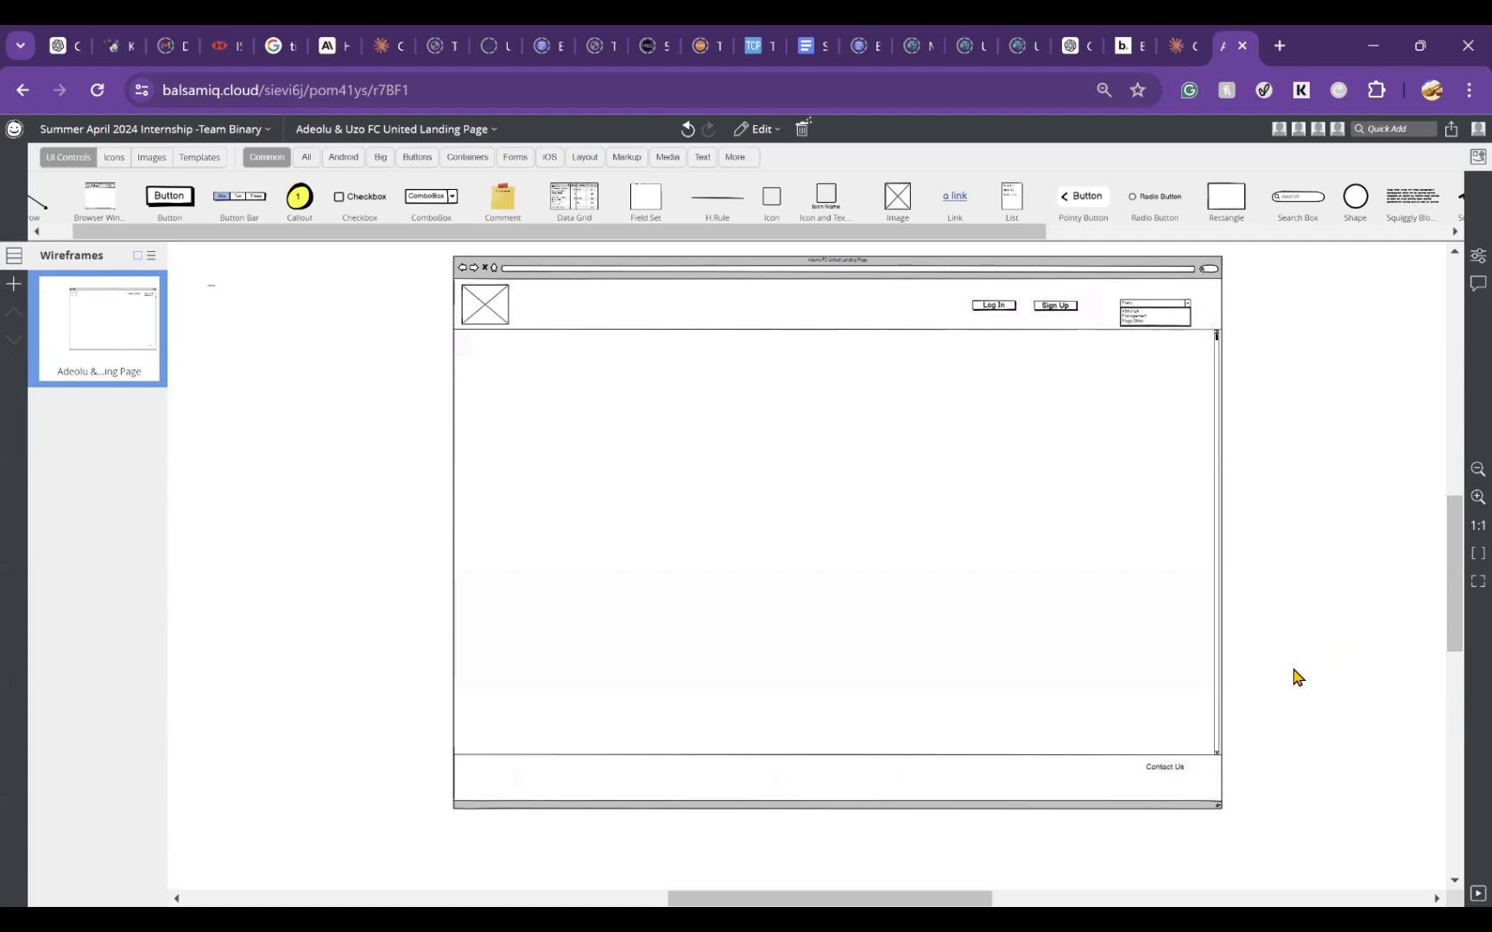
Step: Duplicate the footer's Contact Us text and place the copy just left of the original, aligned in the same row
{"action": "left_click", "coordinate": [1168, 769]}
{"action": "key", "text": "ctrl+v"}
{"action": "left_click_drag", "start_coordinate": [1167, 771], "coordinate": [1093, 777]}
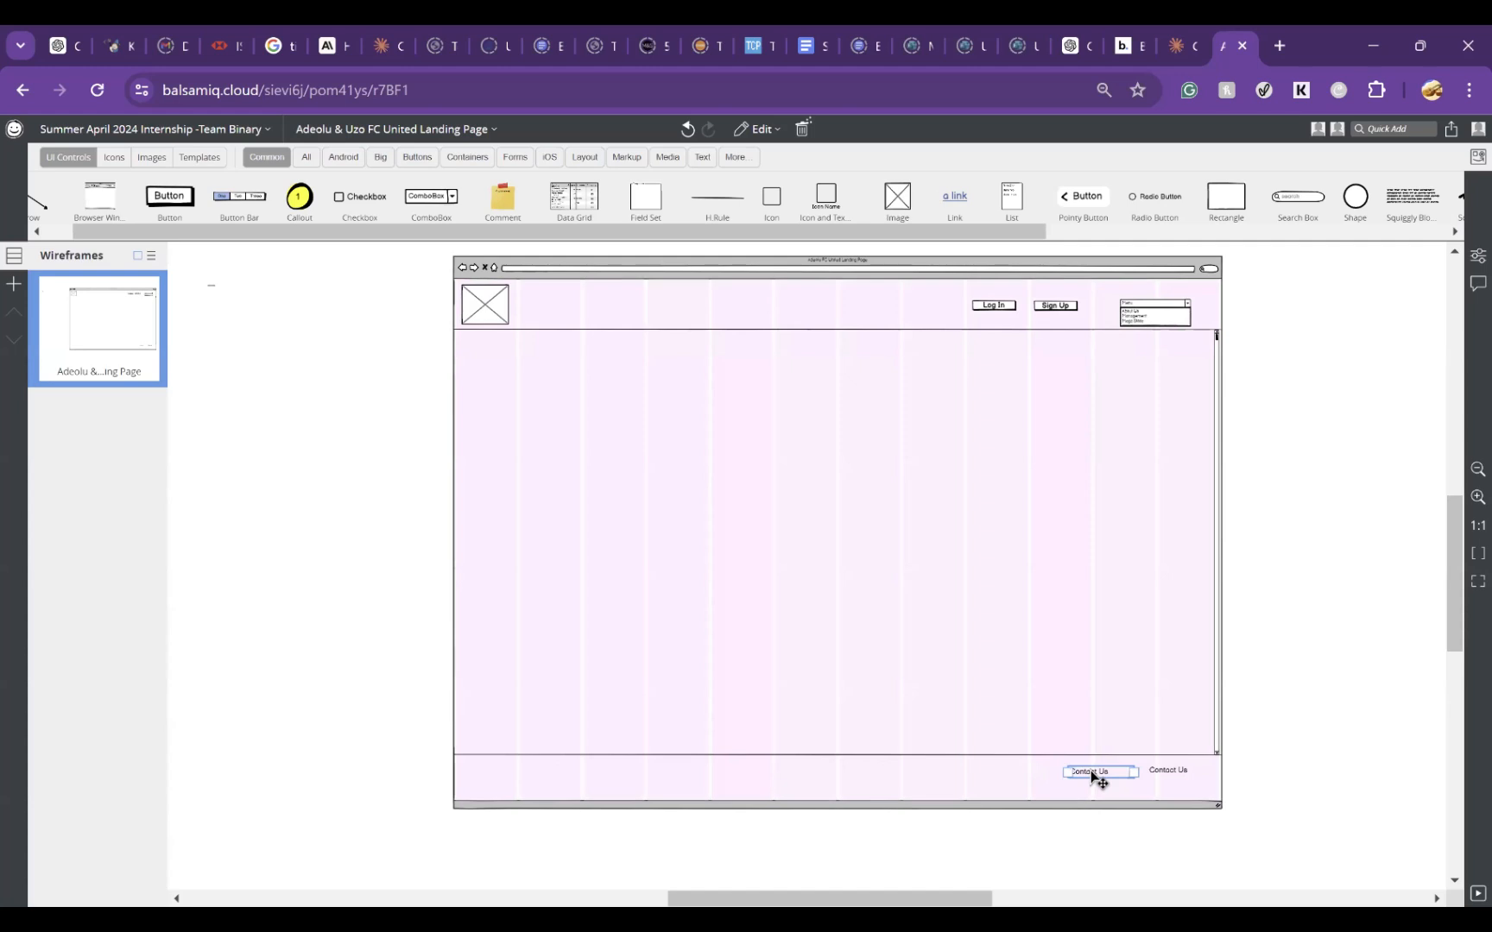
{"action": "left_click_drag", "start_coordinate": [1091, 771], "coordinate": [1091, 770]}
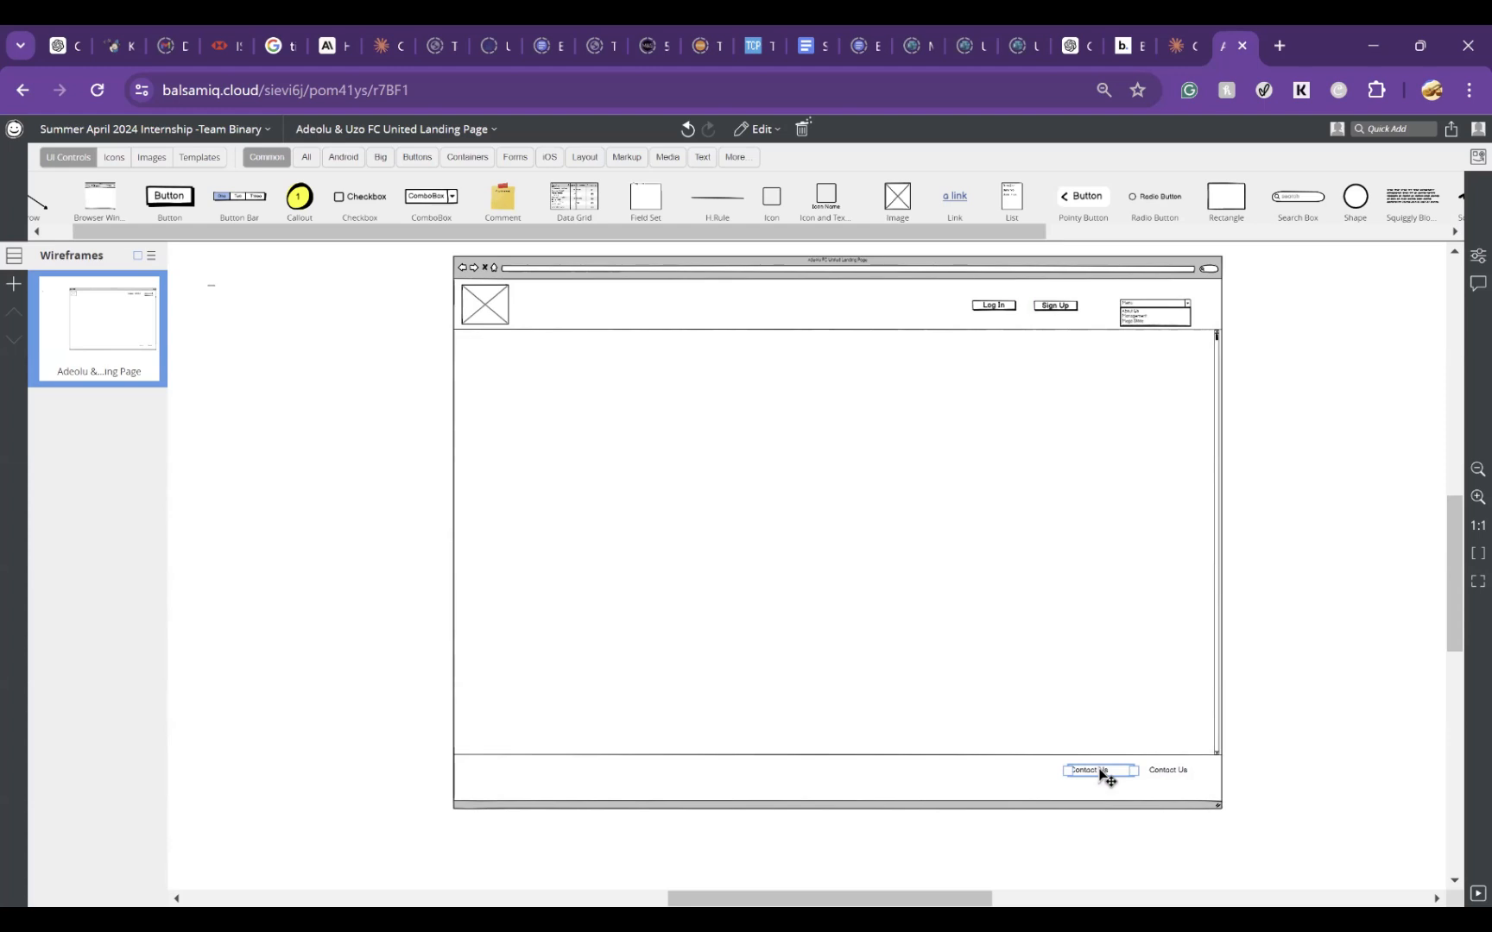
Step: Relabel the copied footer text beside Contact Us as Links to Resources
{"action": "double_click", "coordinate": [1102, 775]}
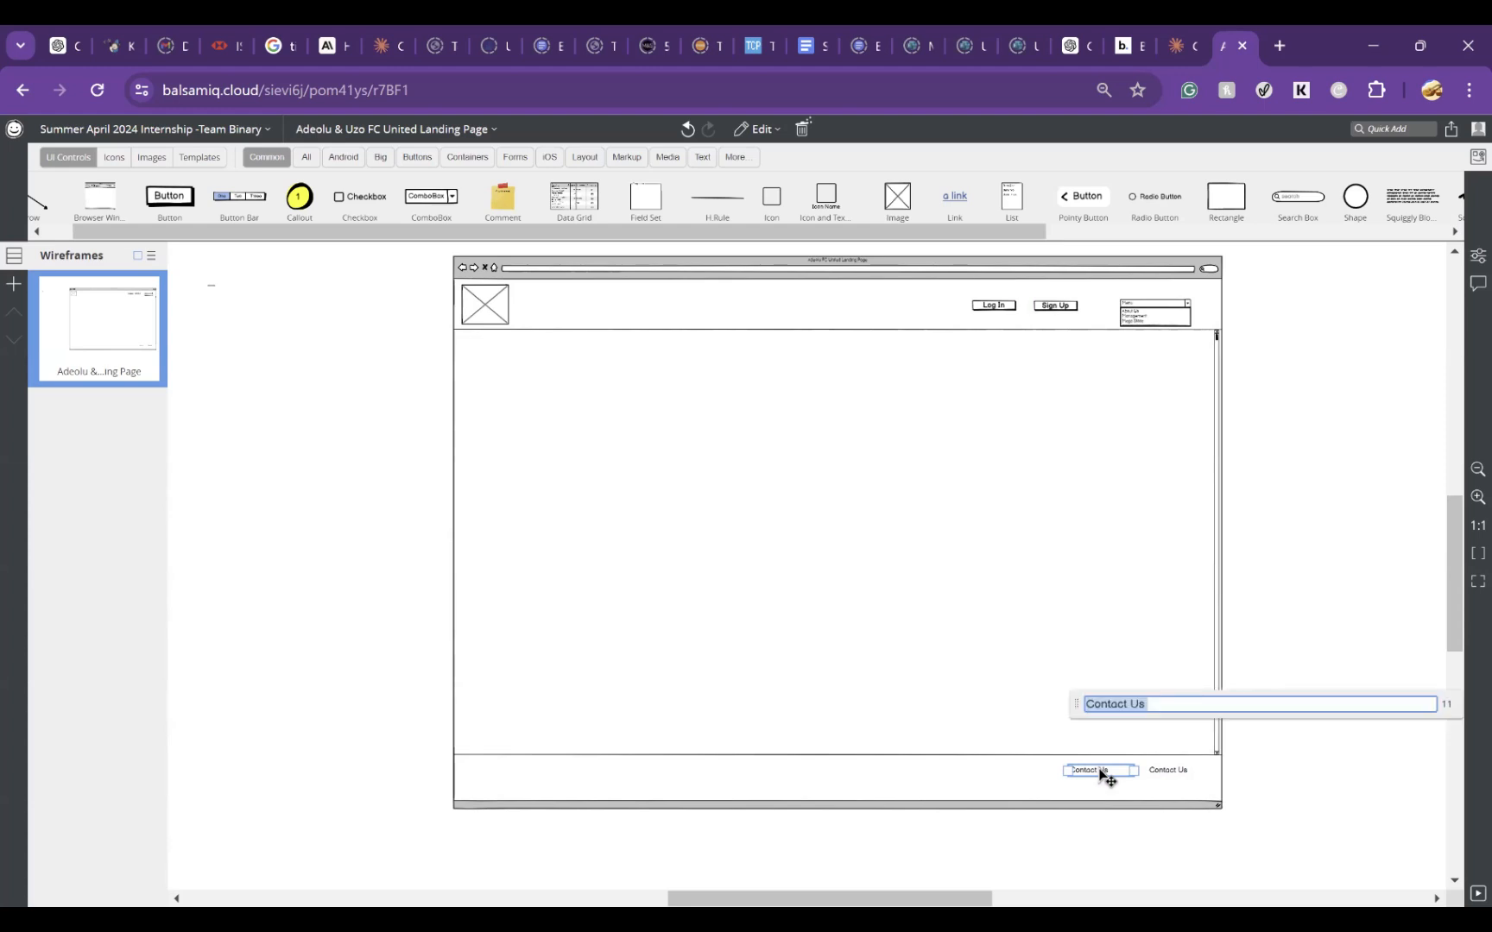
{"action": "type", "text": "Links to Resources"}
{"action": "key", "text": "Return"}
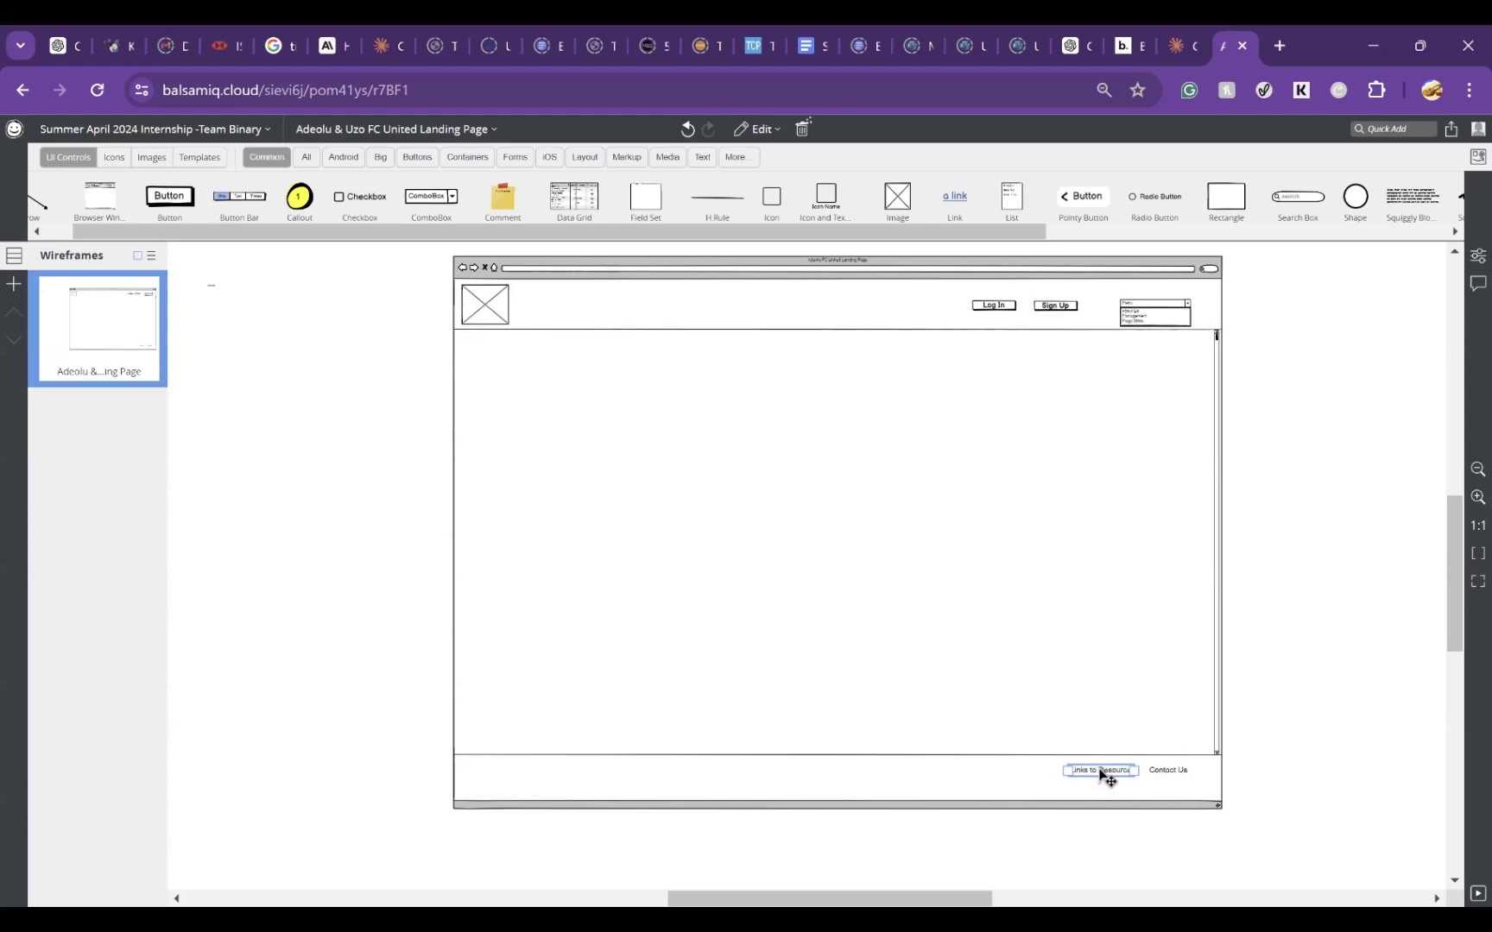
Step: Duplicate the Links to Resources text to its left in the footer row and relabel the copy Terms of Use
{"action": "left_click_drag", "start_coordinate": [1099, 770], "coordinate": [1100, 770]}
{"action": "left_click_drag", "start_coordinate": [1116, 778], "coordinate": [1033, 777]}
{"action": "double_click", "coordinate": [1033, 777]}
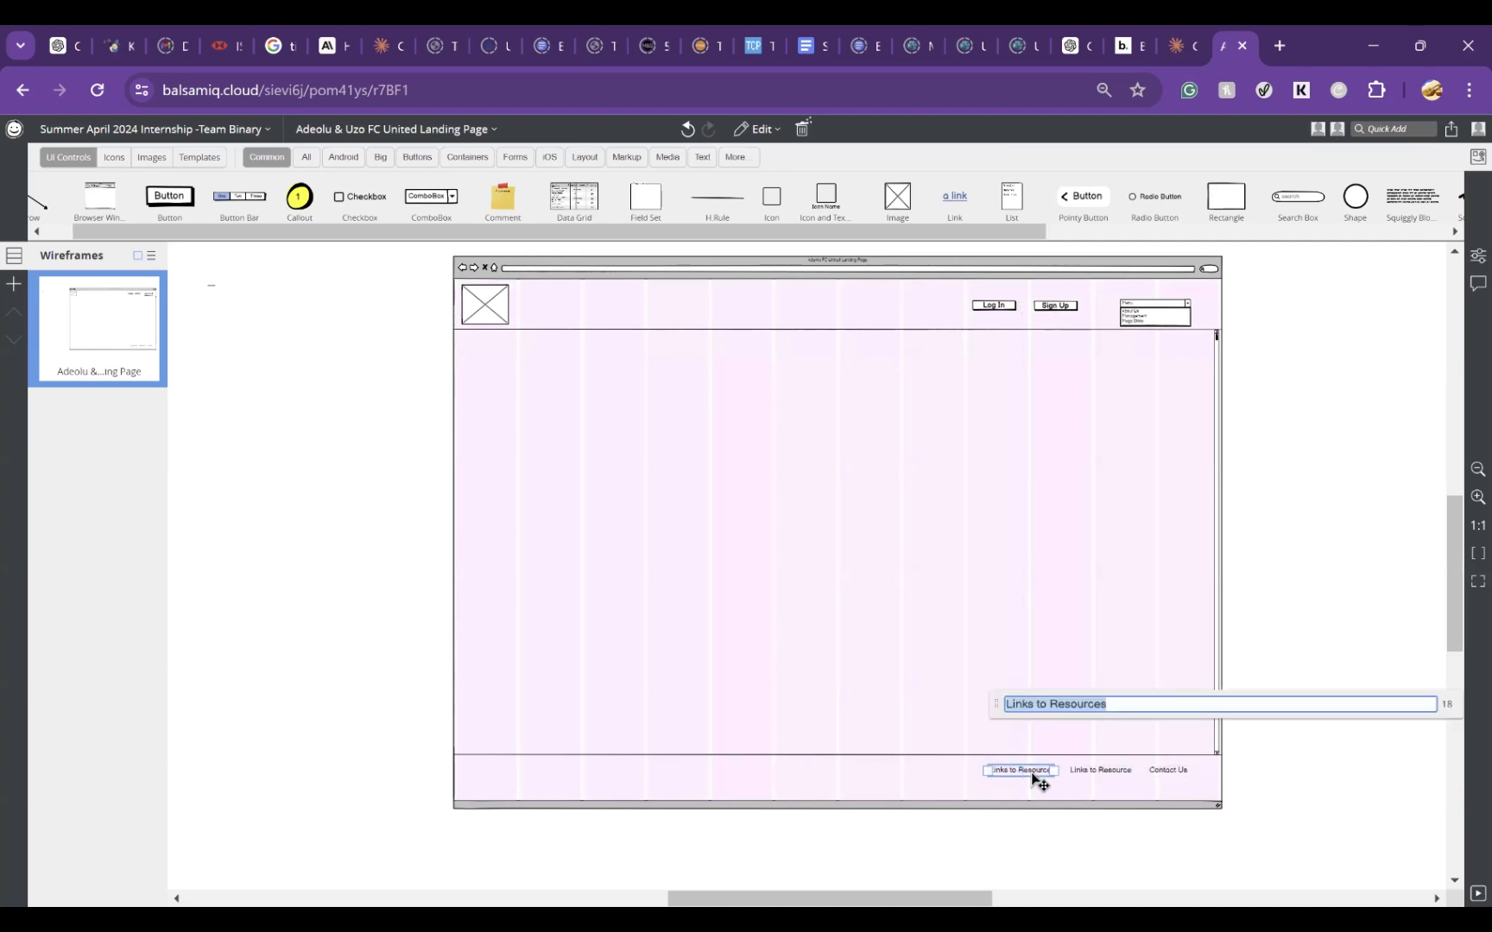
{"action": "key", "text": "BackSpace"}
{"action": "type", "text": "R"}
{"action": "key", "text": "BackSpace"}
{"action": "type", "text": "Te"}
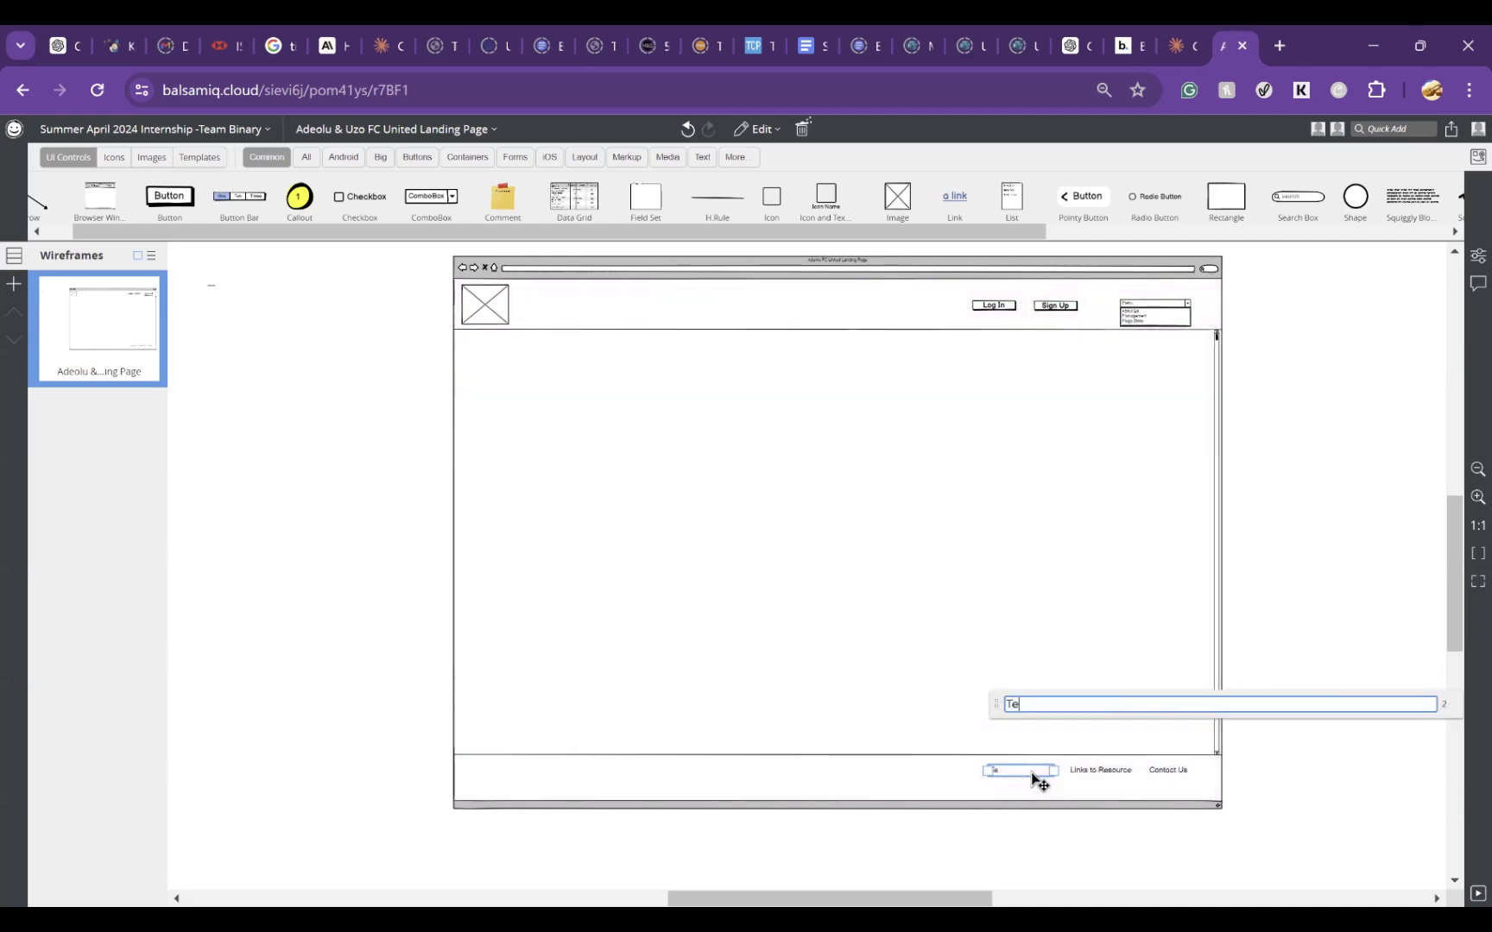
{"action": "type", "text": "rms O"}
{"action": "type", "text": "F"}
{"action": "type", "text": "of Us"}
{"action": "type", "text": "e"}
{"action": "left_click", "coordinate": [1319, 834]}
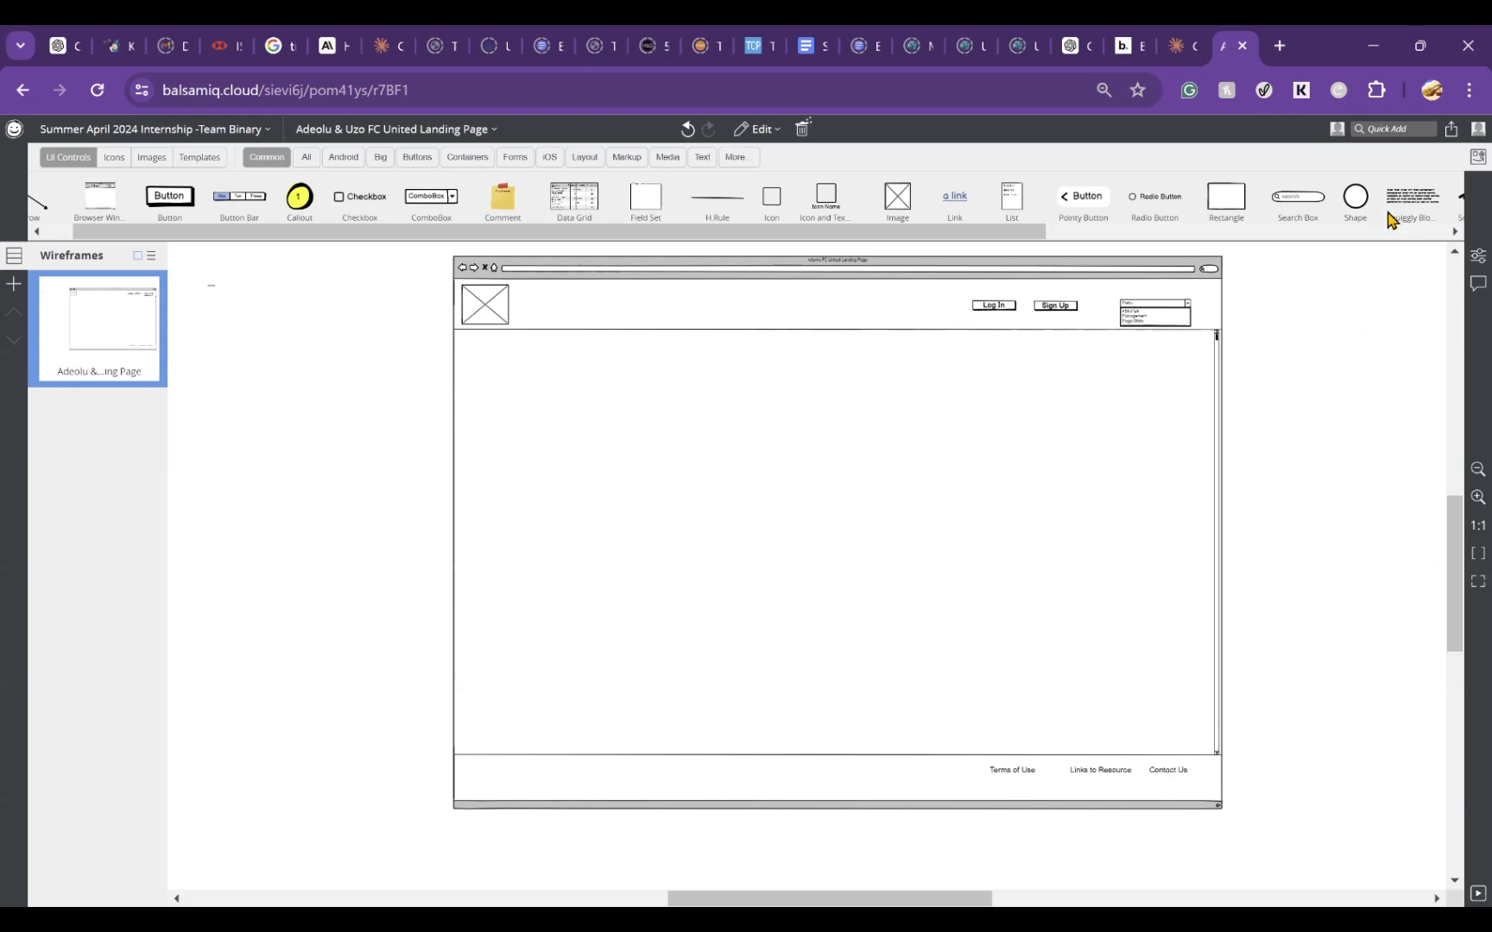
Step: Find the Facebook icon with a quick-add search for social and place a copy at the left end of the footer
{"action": "left_click", "coordinate": [1400, 135]}
{"action": "type", "text": "s"}
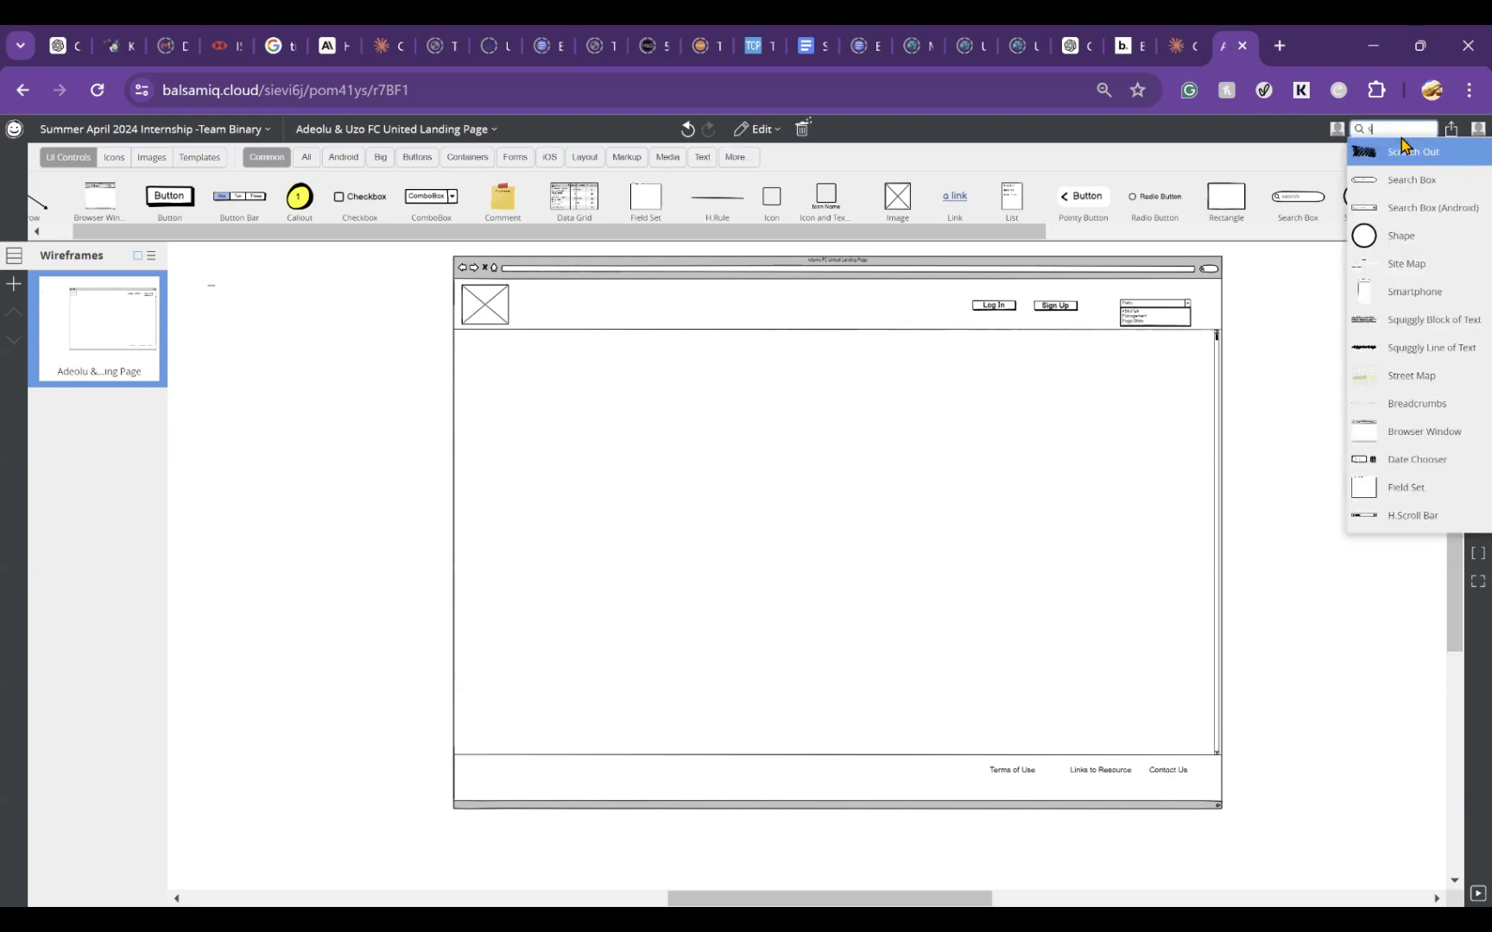
{"action": "type", "text": "ocial"}
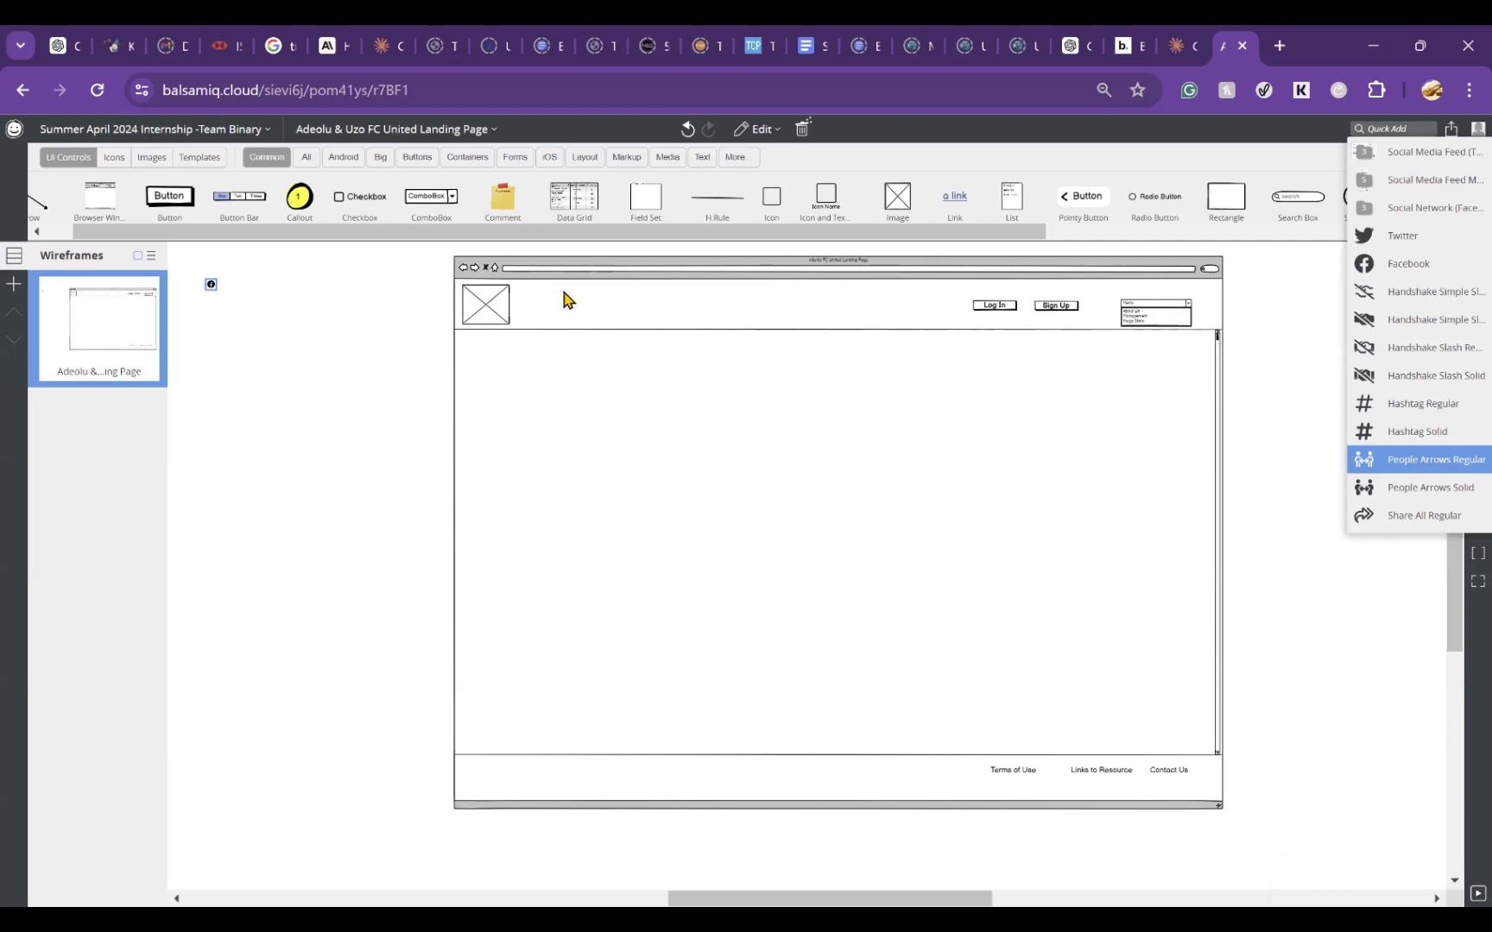
{"action": "left_click_drag", "start_coordinate": [210, 287], "coordinate": [476, 782]}
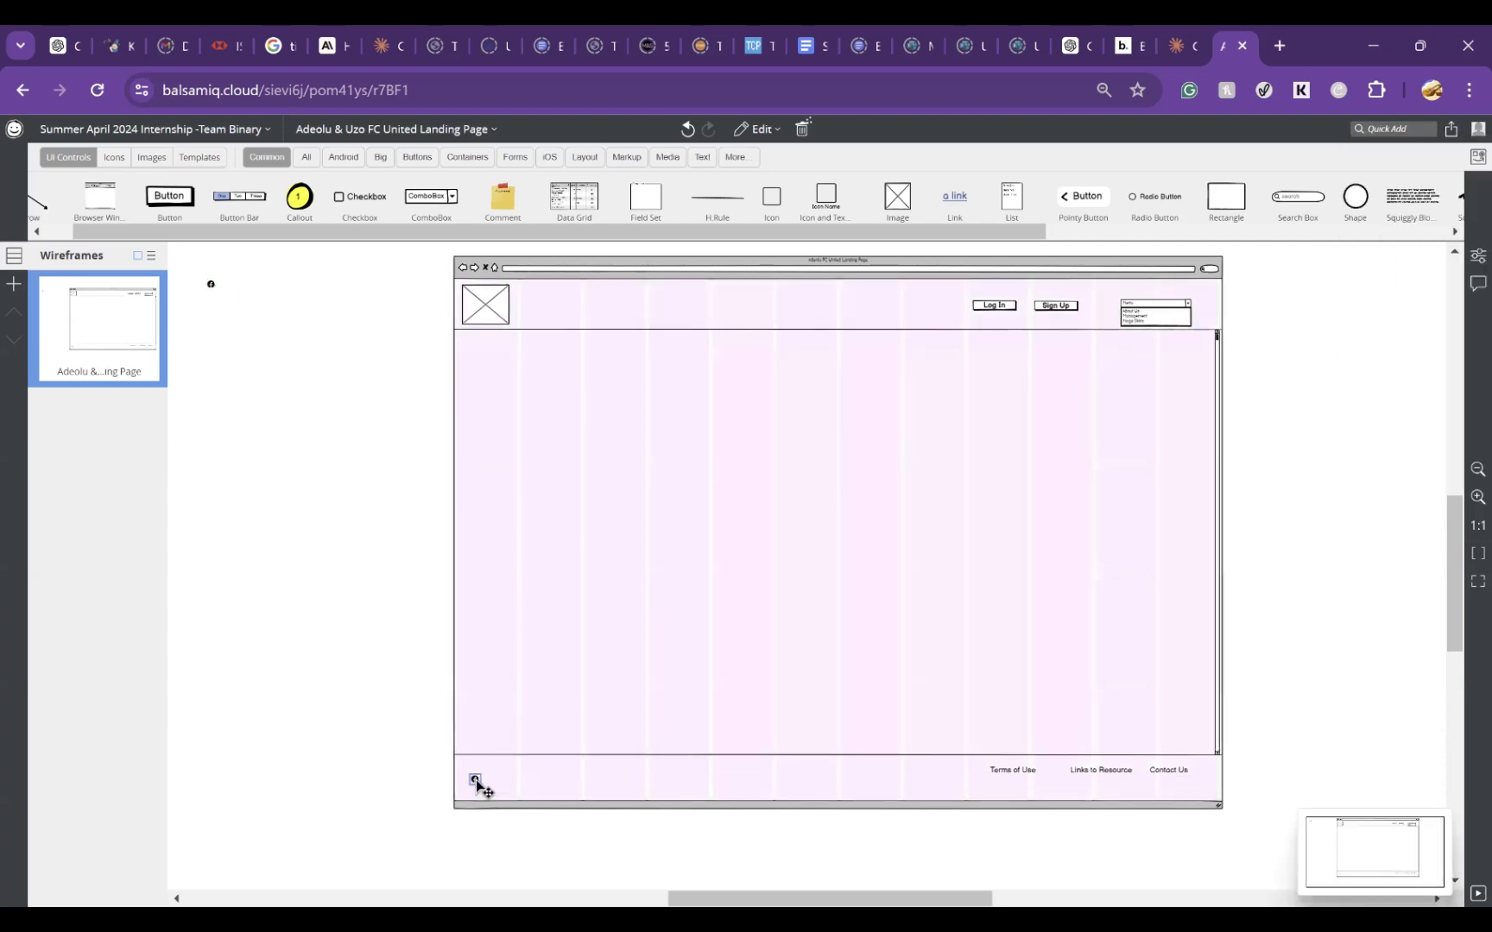
Step: Enlarge the footer's Facebook icon to size XL in the icon library
{"action": "double_click", "coordinate": [475, 781]}
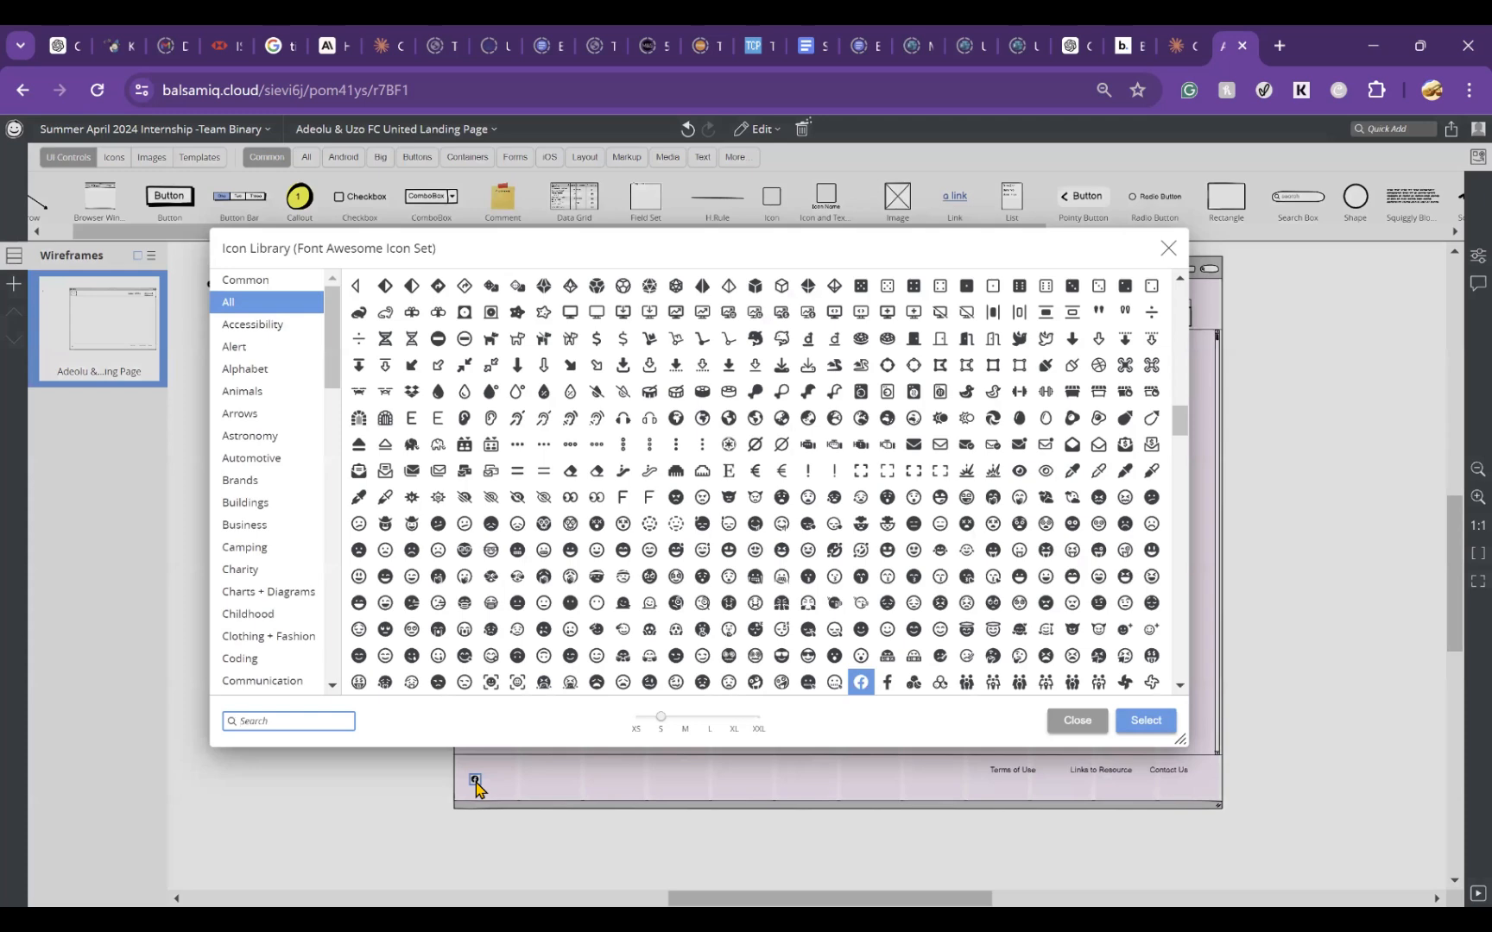
{"action": "left_click", "coordinate": [1165, 249]}
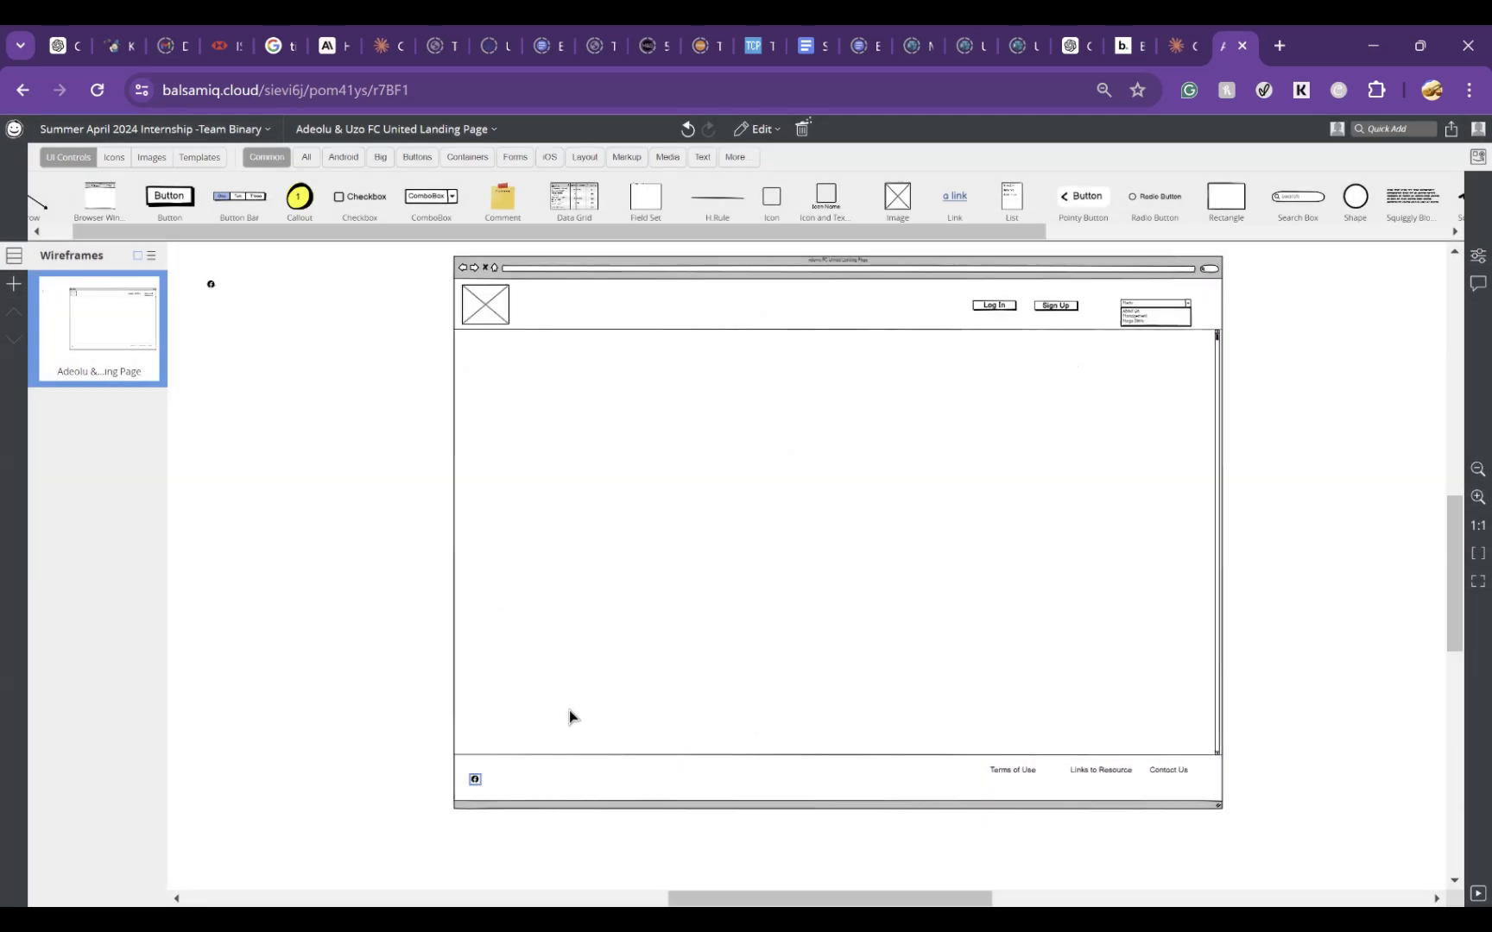
{"action": "double_click", "coordinate": [476, 782]}
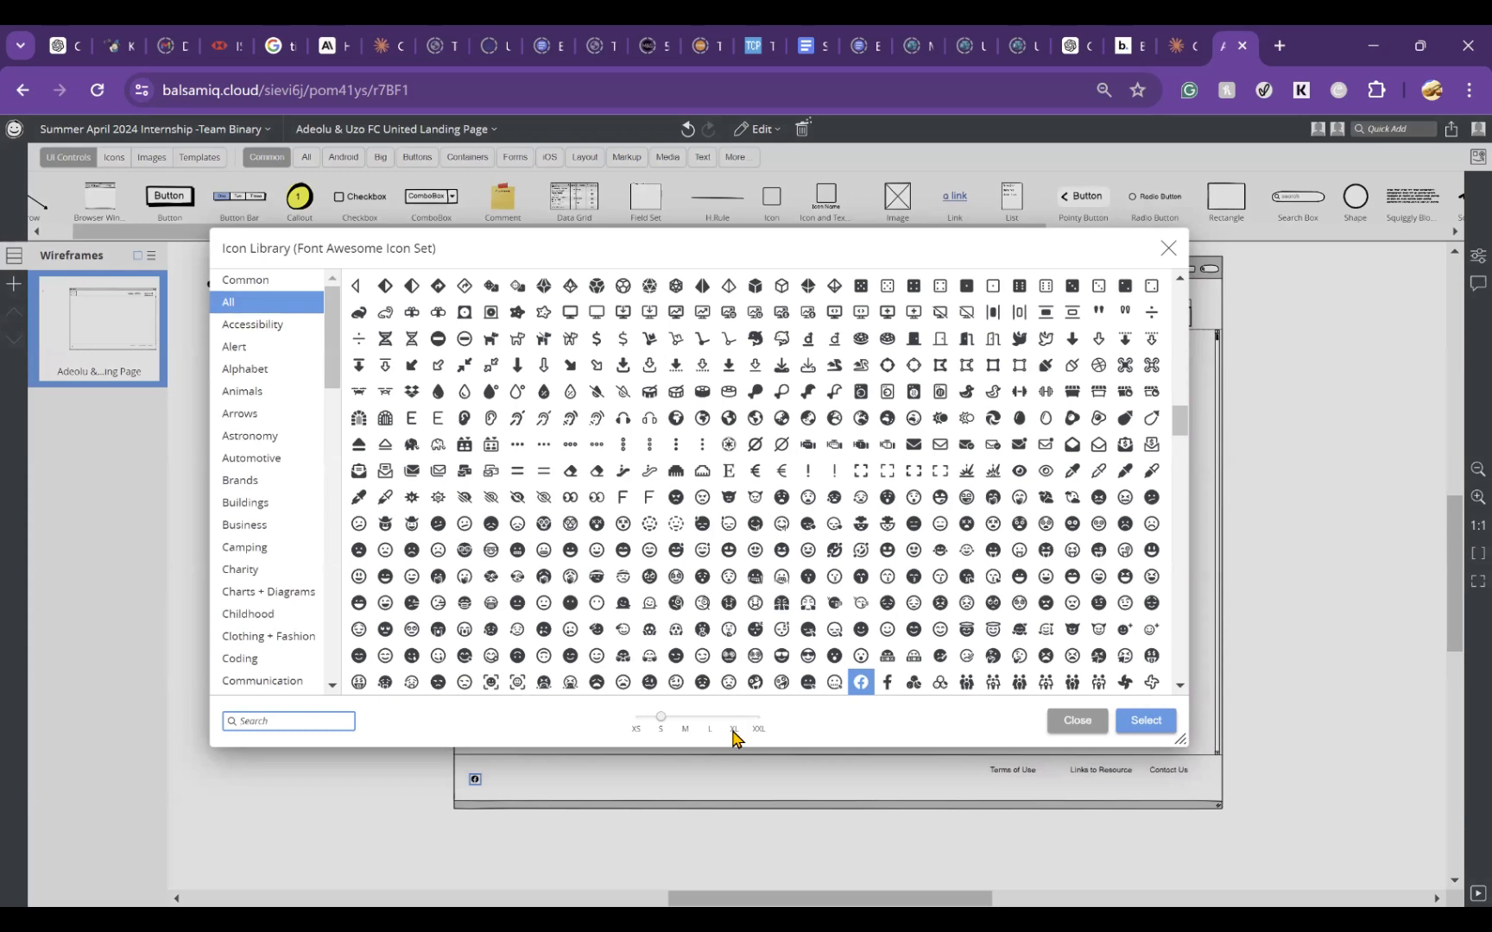
{"action": "left_click", "coordinate": [733, 732]}
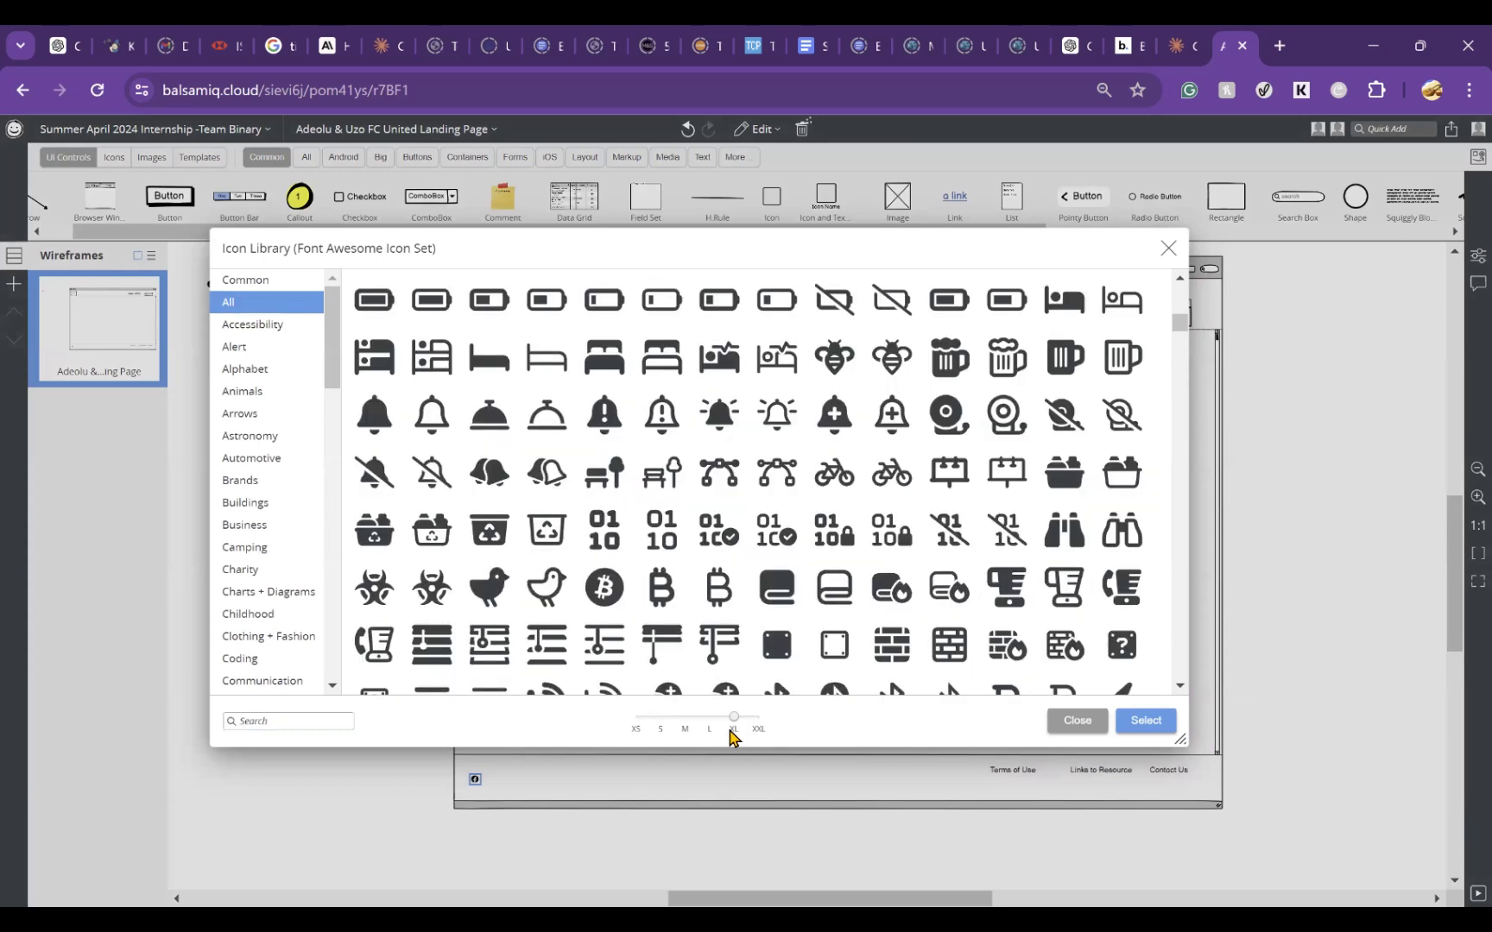
{"action": "left_click", "coordinate": [1156, 723]}
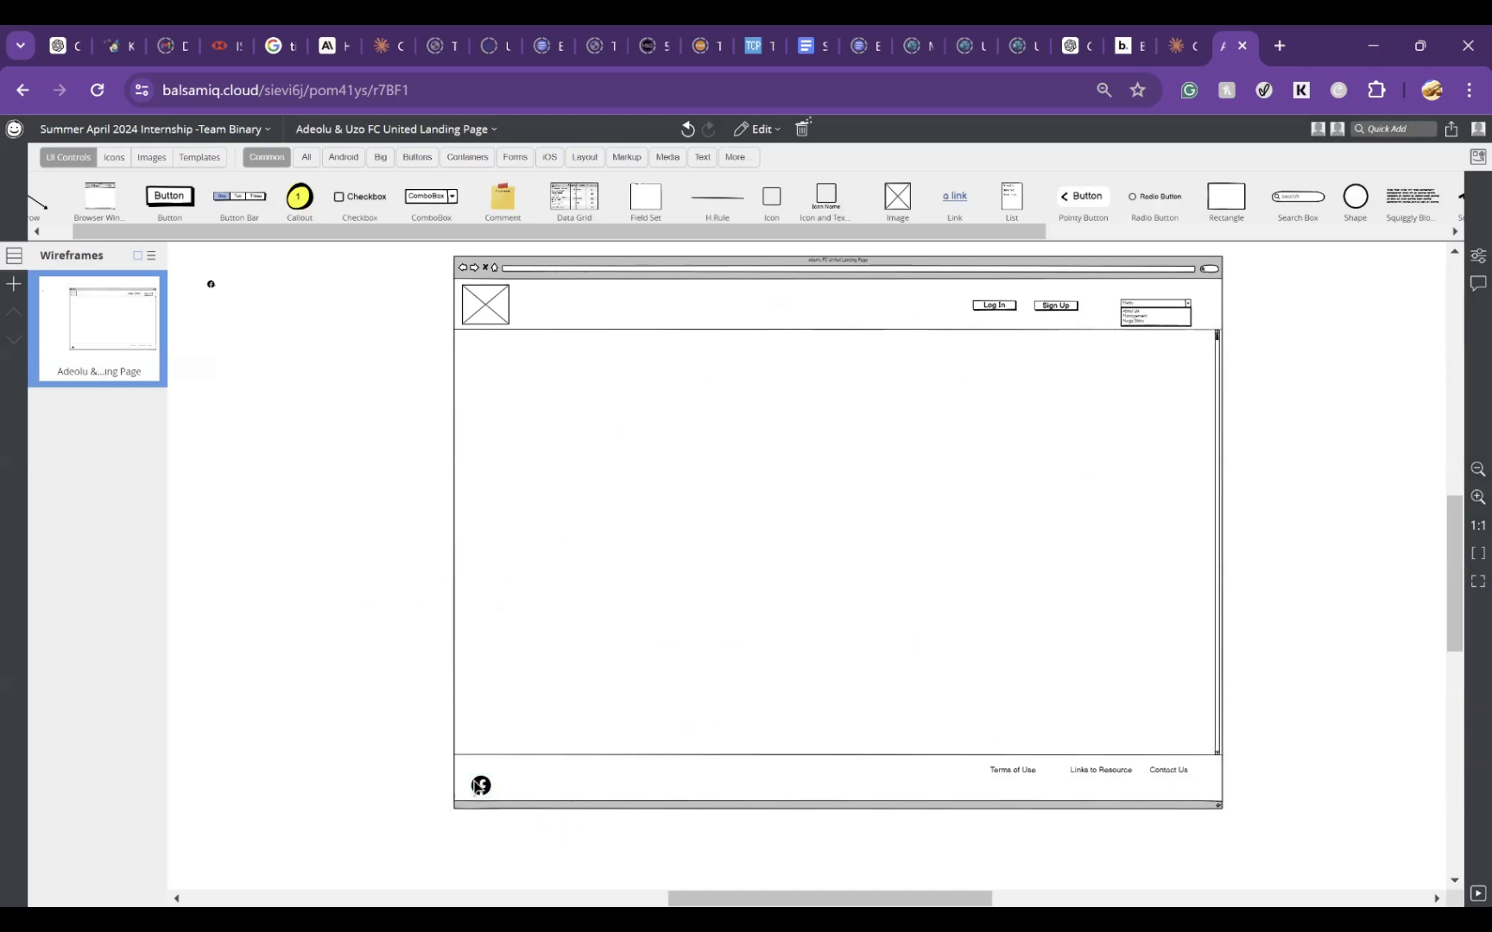
Step: Duplicate the enlarged Facebook icon and place the copy just right of the original in the footer
{"action": "left_click_drag", "start_coordinate": [484, 790], "coordinate": [497, 804]}
{"action": "key", "text": "ctrl+d"}
{"action": "key", "text": "ctrl+s"}
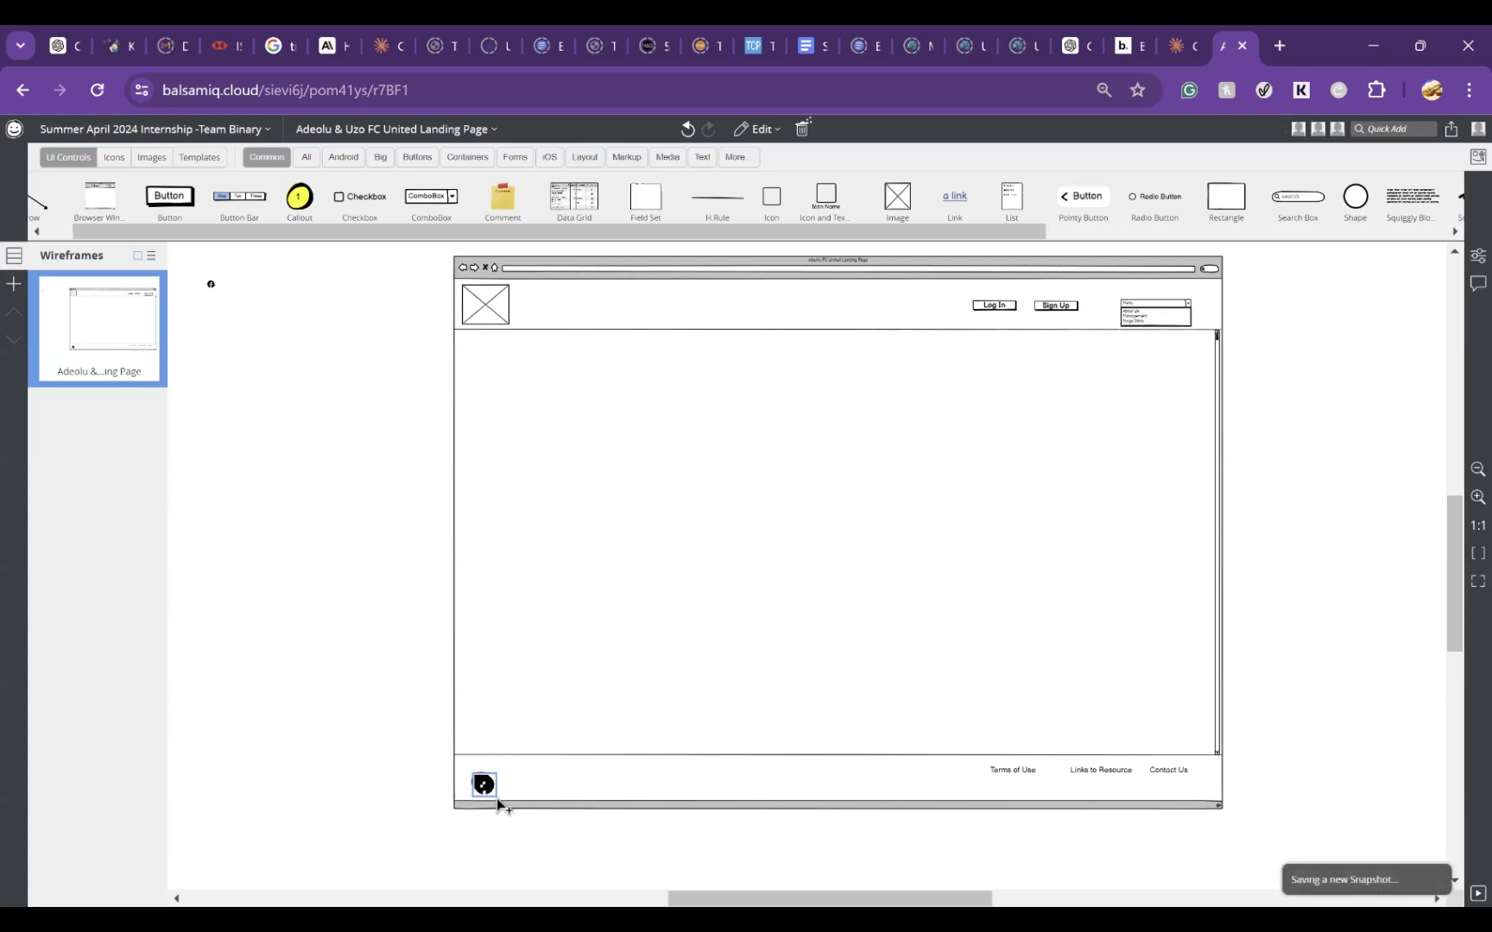
{"action": "left_click_drag", "start_coordinate": [486, 790], "coordinate": [517, 789]}
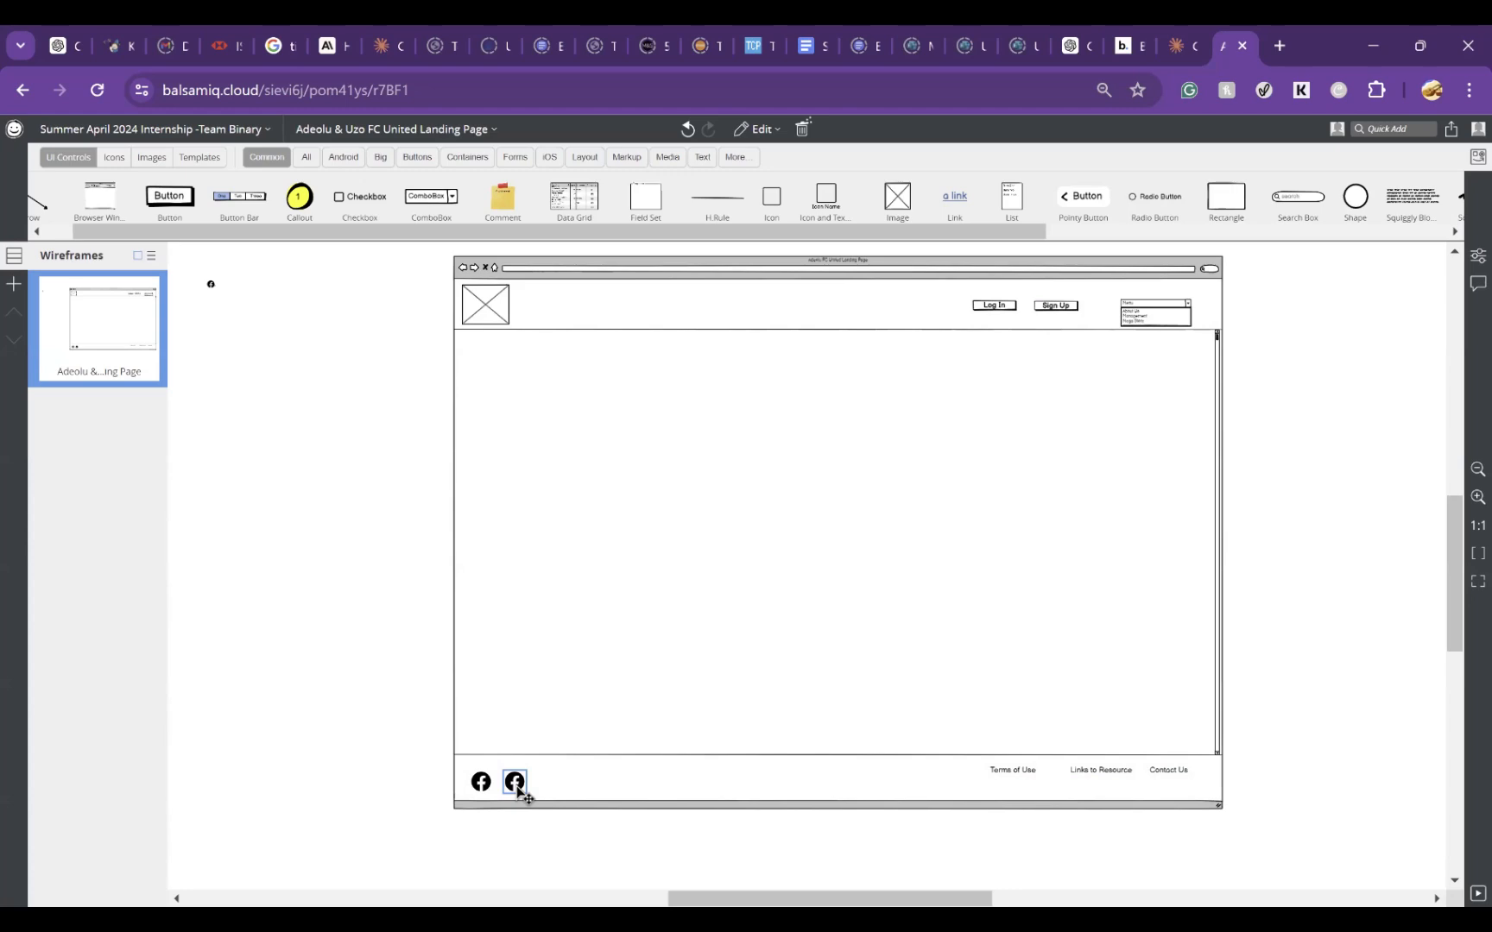
Step: Replace the copied Facebook icon with the X icon, found by searching the icon library for twitter
{"action": "double_click", "coordinate": [515, 782]}
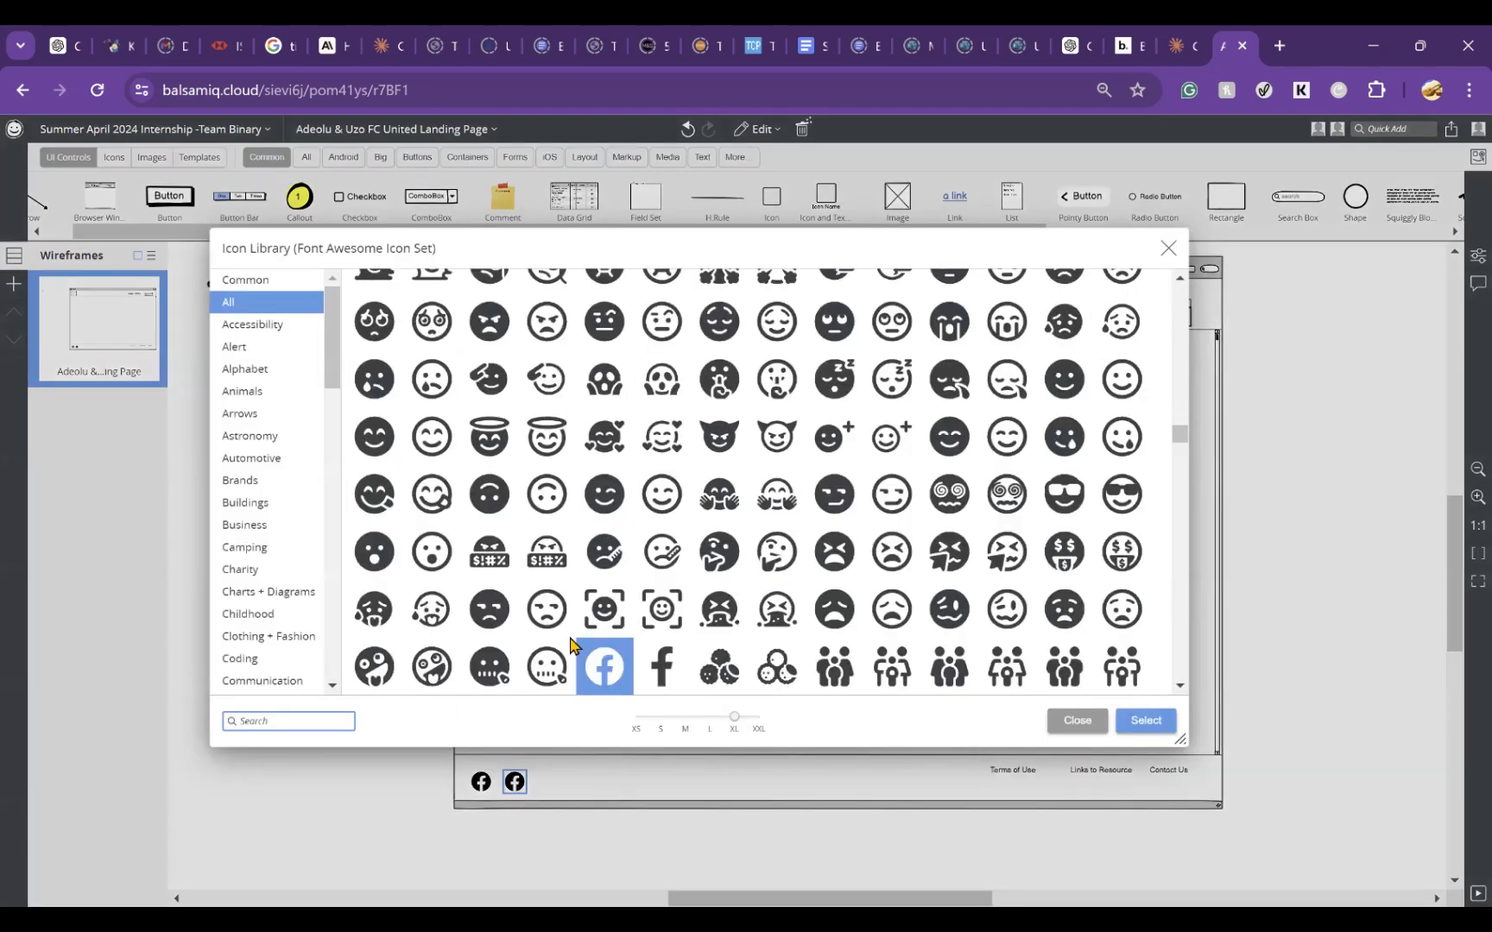
{"action": "scroll", "coordinate": [1158, 528], "scroll_direction": "up", "scroll_amount": 10}
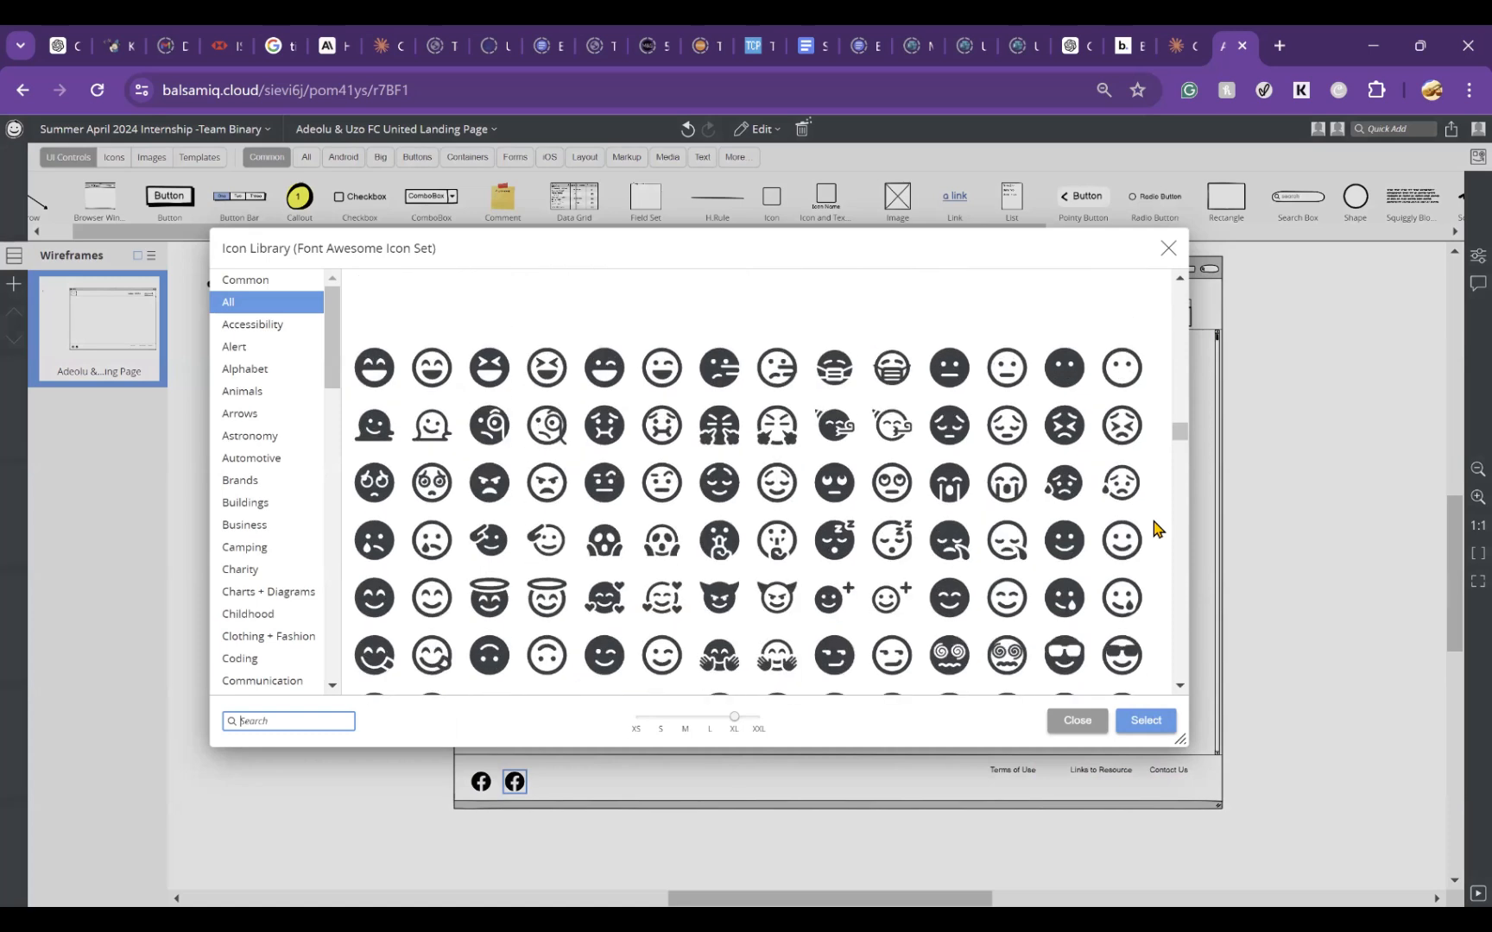
{"action": "left_click", "coordinate": [234, 720]}
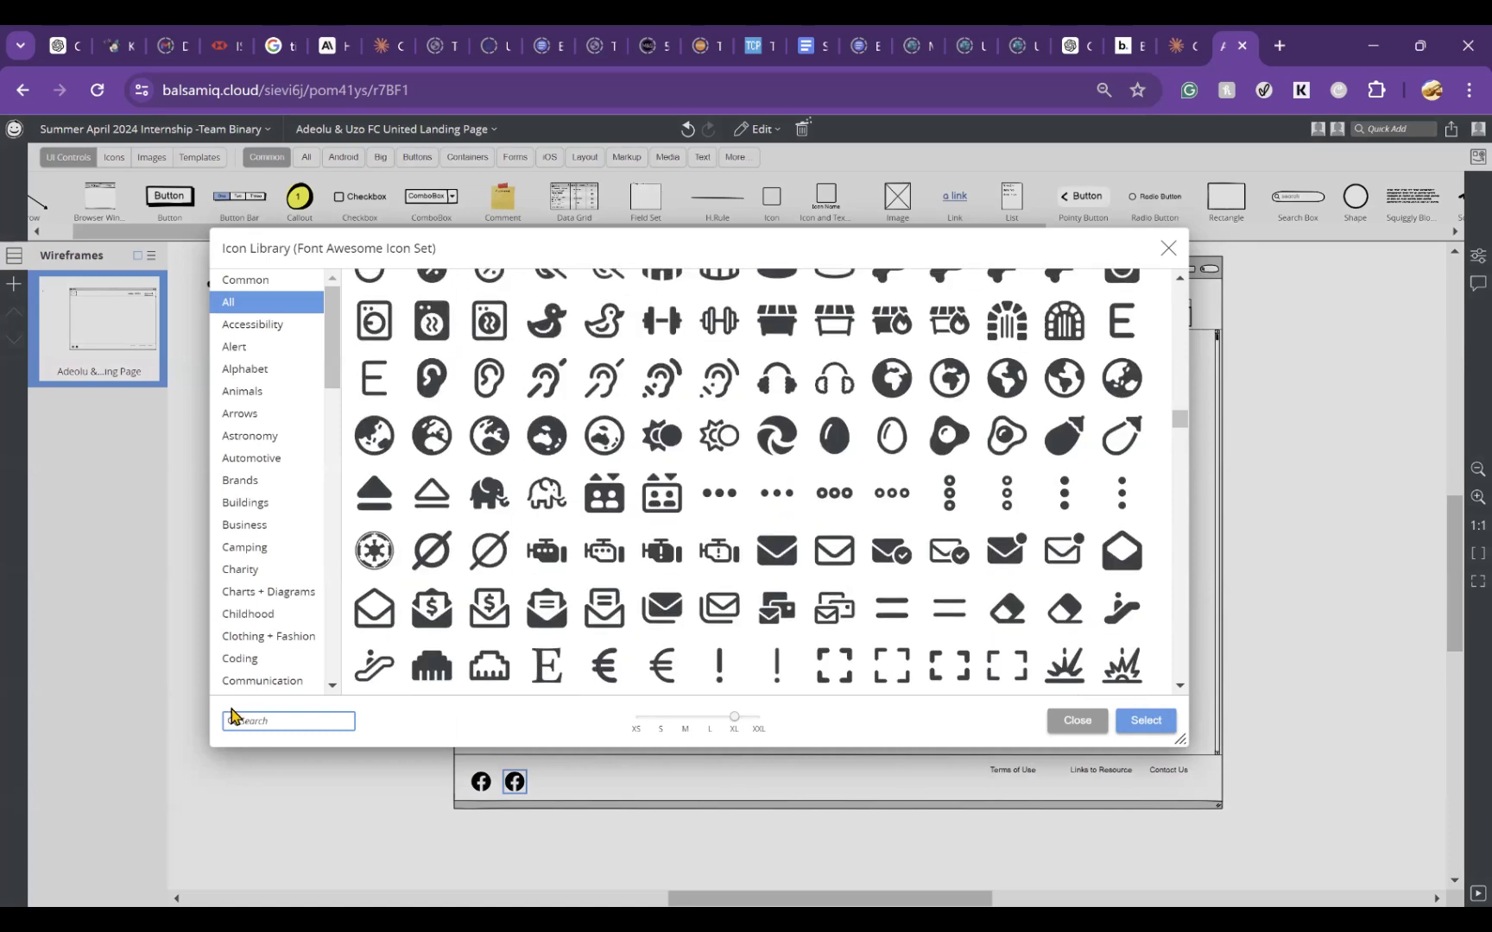
{"action": "type", "text": "twit"}
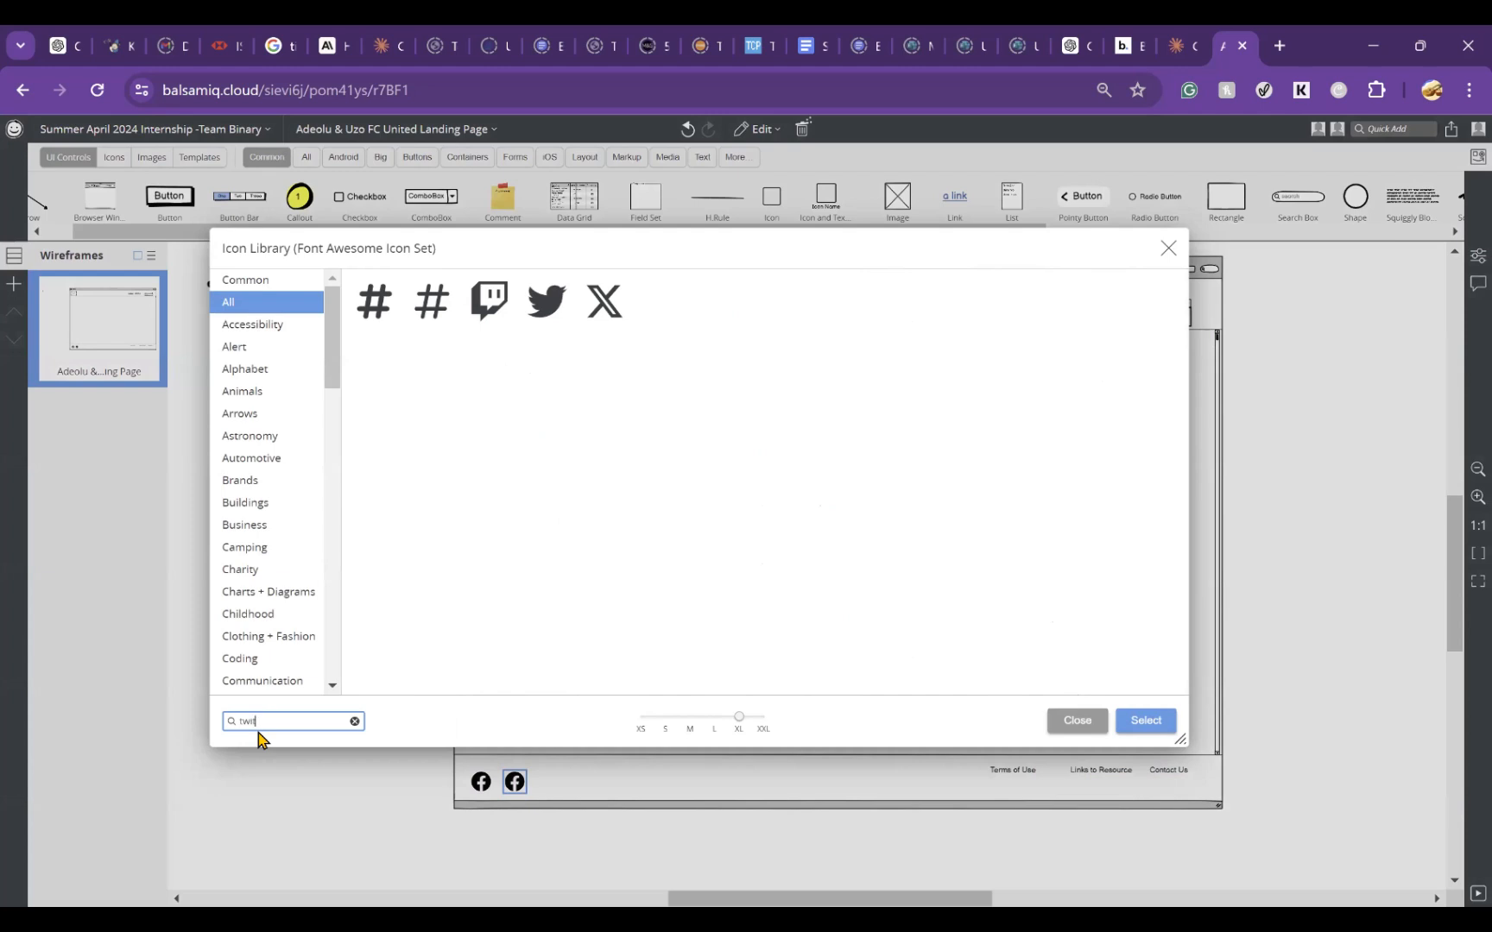
{"action": "type", "text": "ter"}
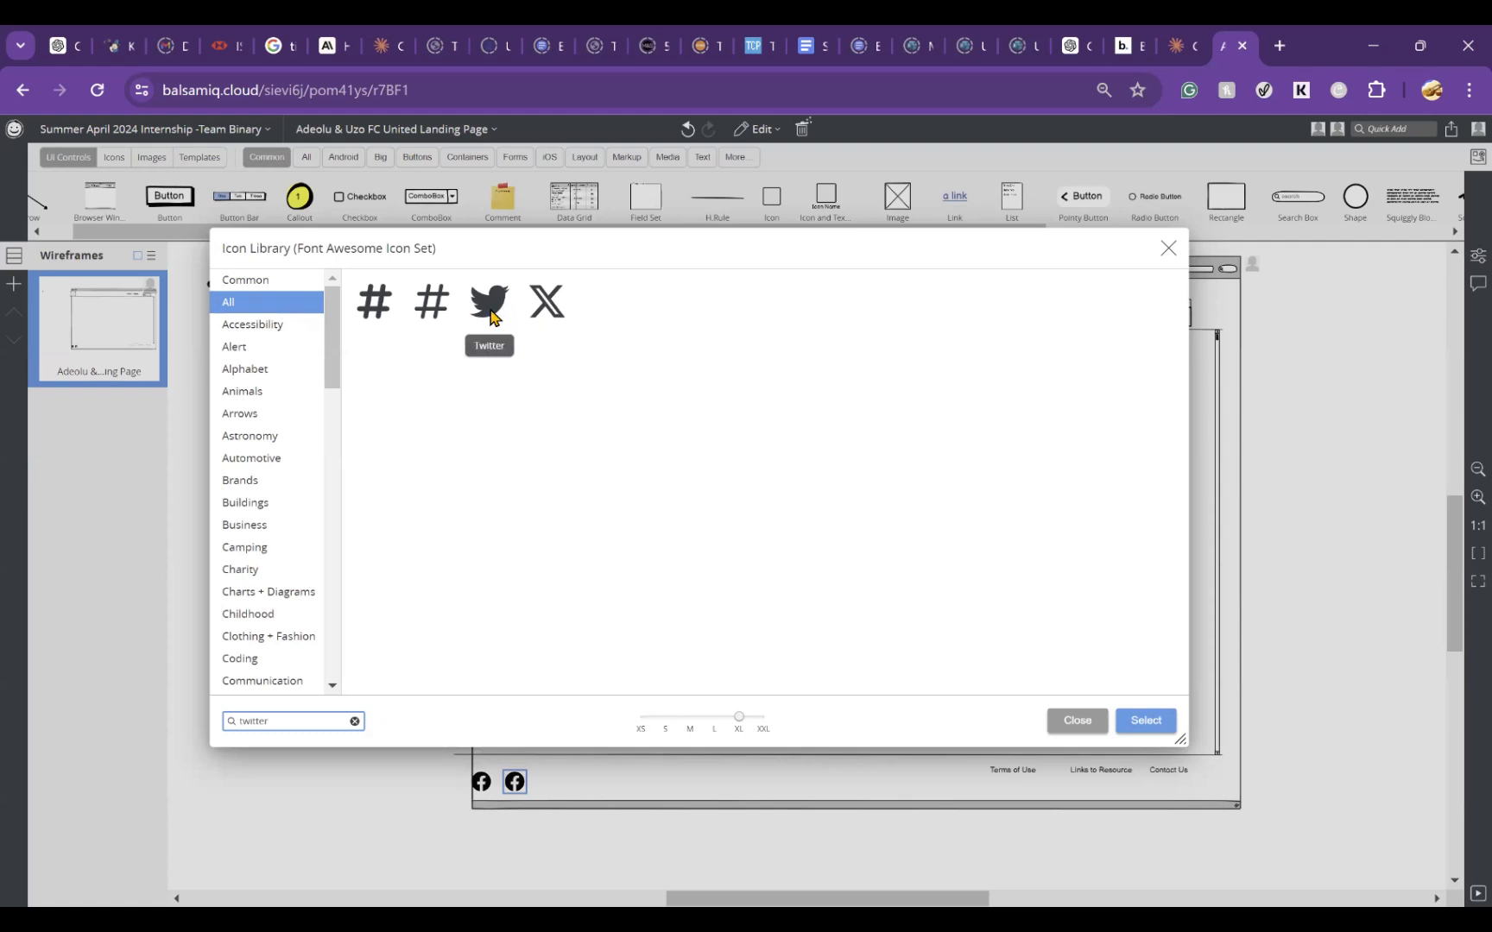
{"action": "left_click", "coordinate": [544, 306]}
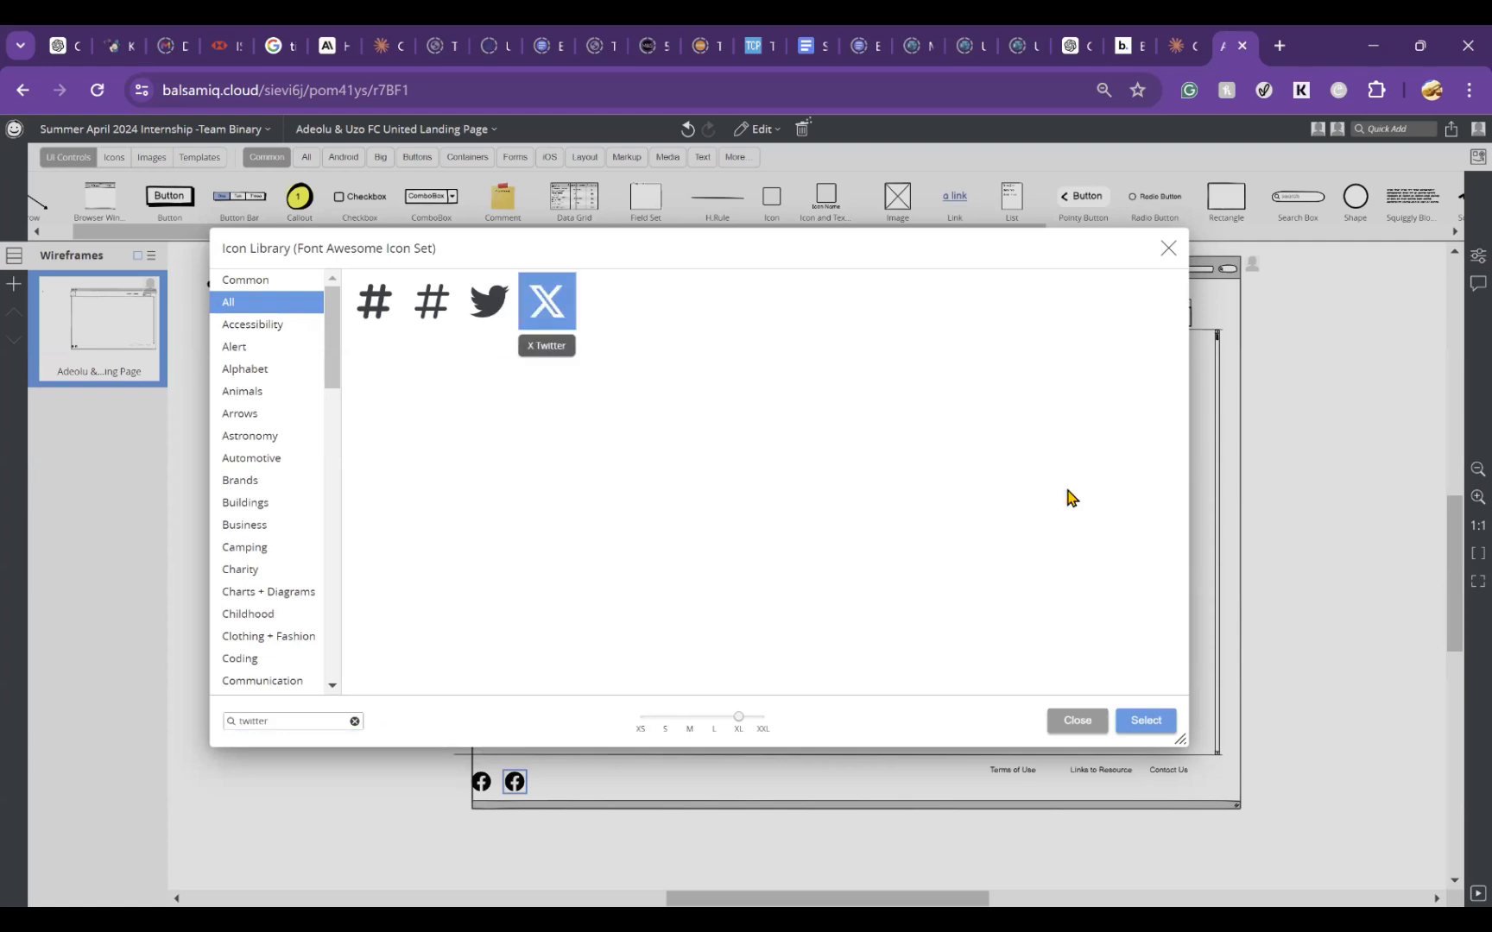
{"action": "left_click", "coordinate": [1141, 722]}
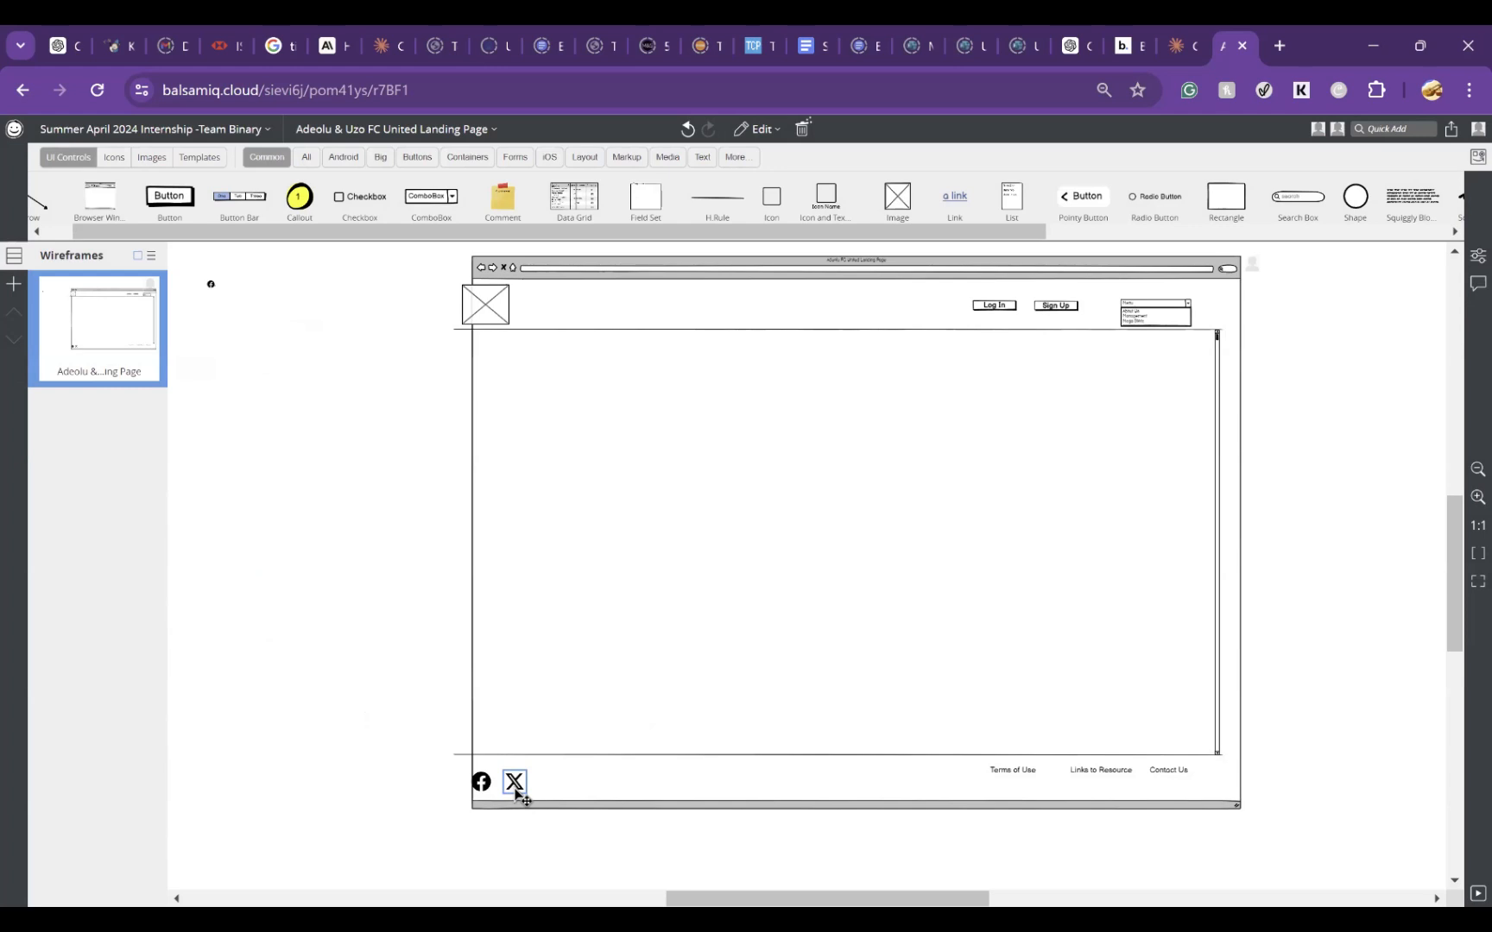
Step: Nudge the browser window left until its frame lines up with the divider lines and header contents again
{"action": "left_click", "coordinate": [1235, 306]}
{"action": "key", "text": "Left"}
{"action": "key", "text": "Left"}
{"action": "key", "text": "Left"}
{"action": "key", "text": "Left"}
{"action": "key", "text": "Left"}
{"action": "key", "text": "Left"}
{"action": "key", "text": "Left"}
{"action": "key", "text": "Left"}
{"action": "key", "text": "Left"}
{"action": "key", "text": "Left"}
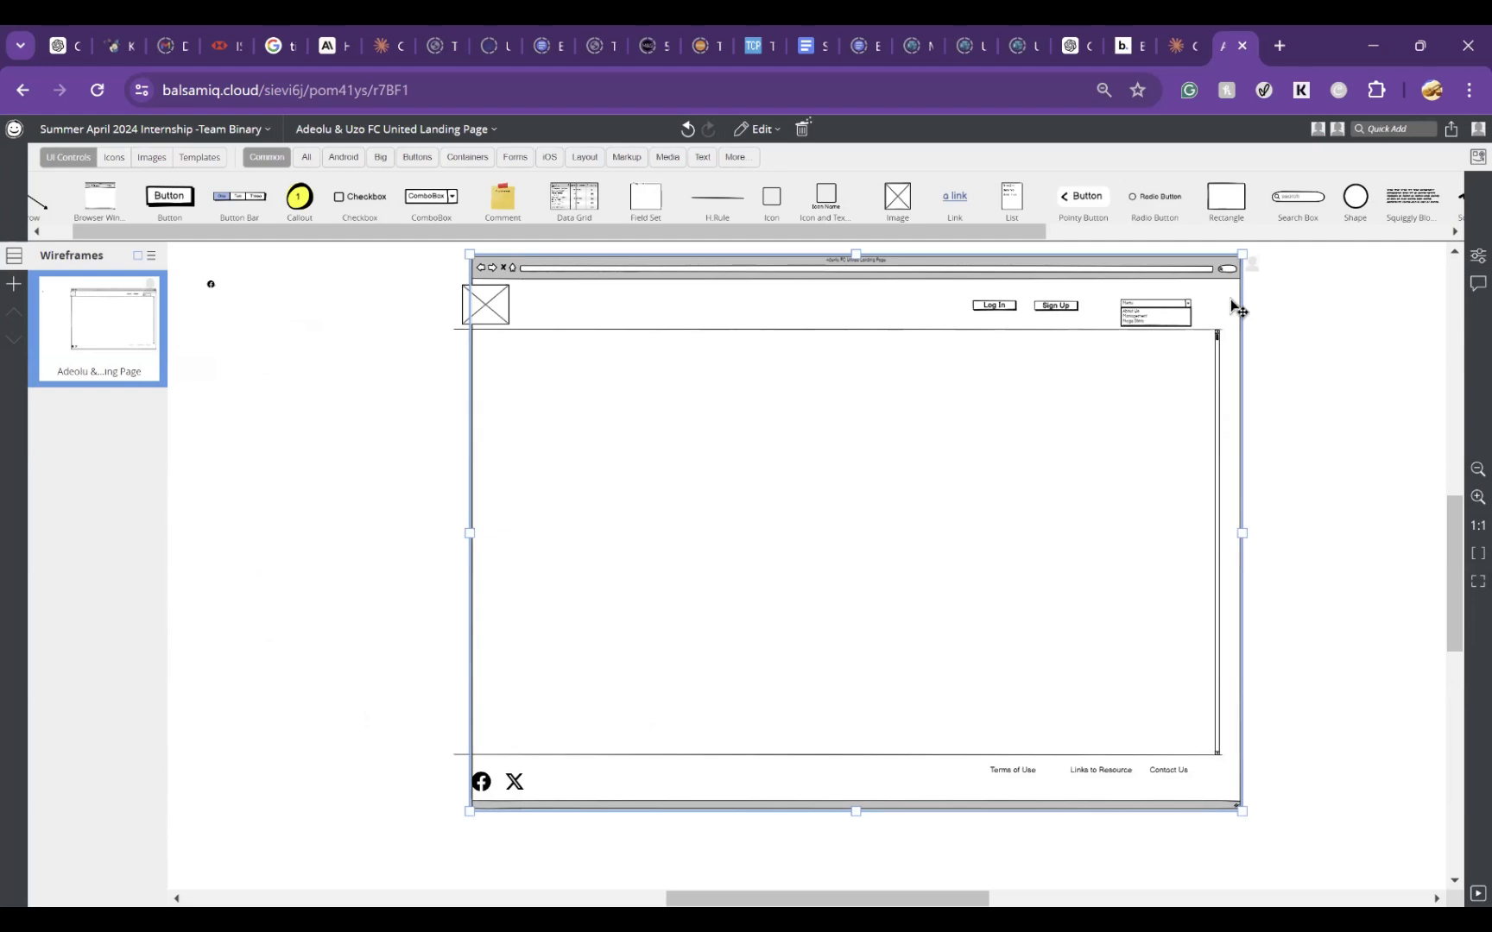
{"action": "key", "text": "Left"}
{"action": "key", "text": "Left"}
{"action": "key", "text": "Left"}
{"action": "key", "text": "Left"}
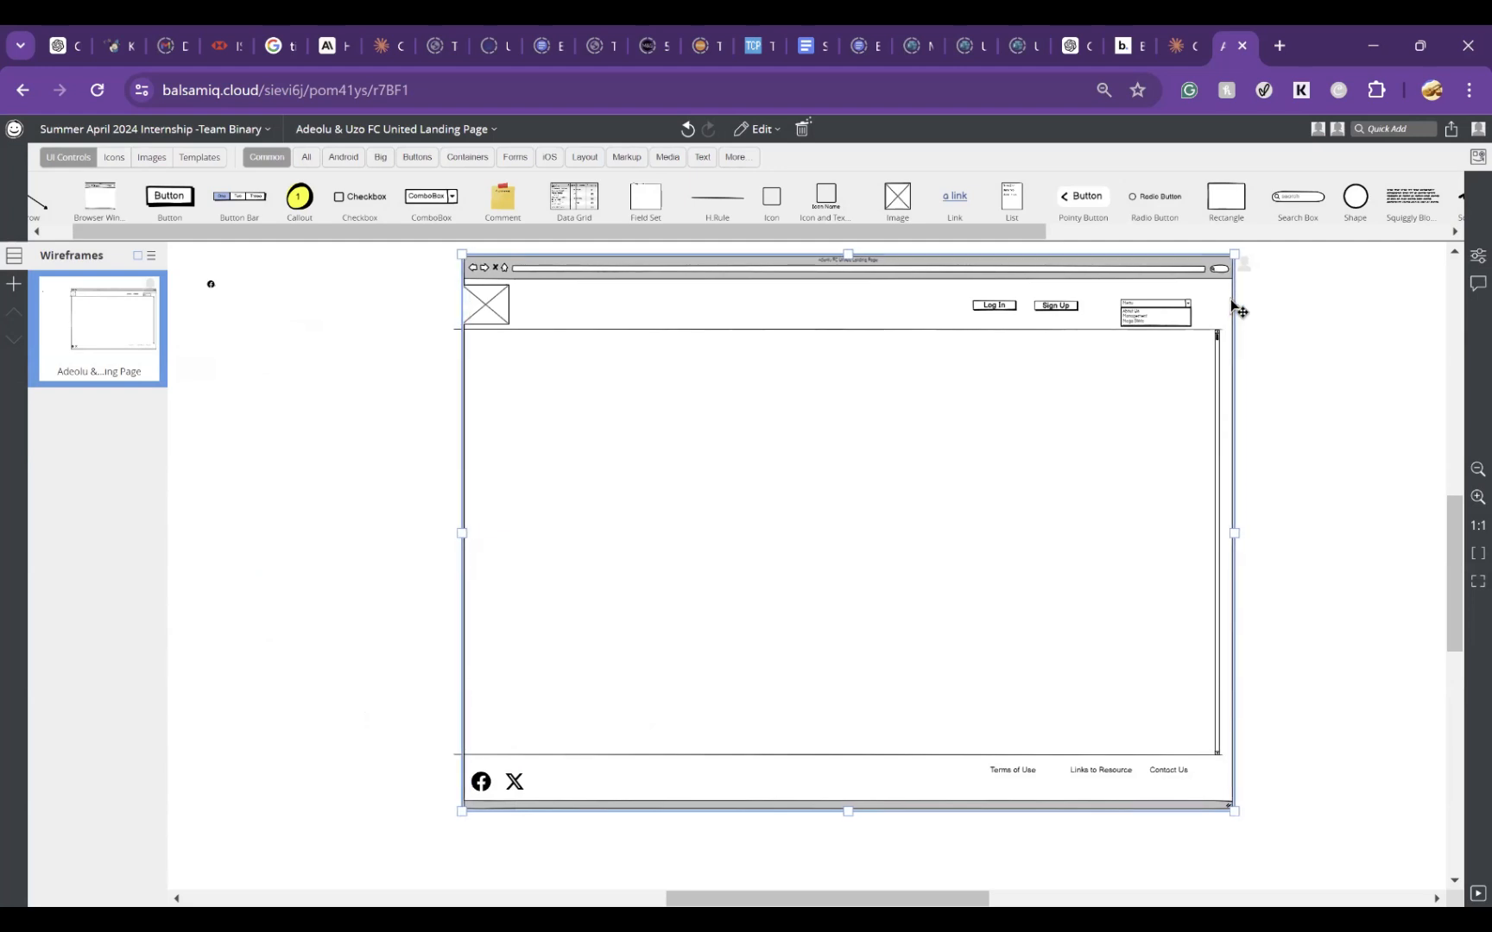
{"action": "key", "text": "Left"}
{"action": "key", "text": "Left"}
{"action": "key", "text": "Left"}
{"action": "key", "text": "Left"}
{"action": "key", "text": "Left"}
{"action": "key", "text": "Left"}
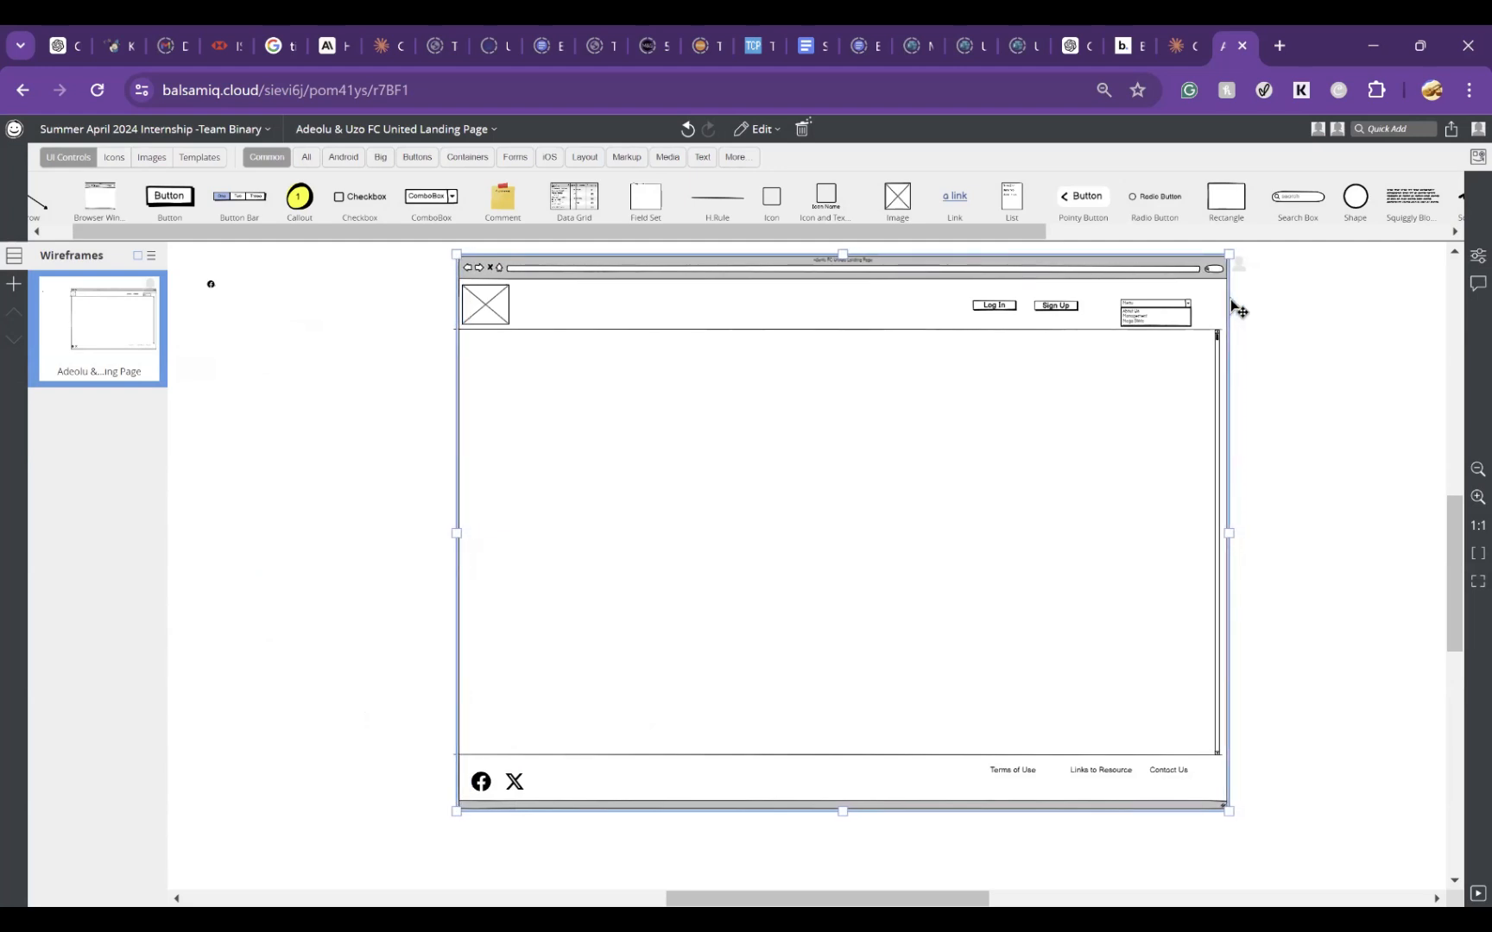
{"action": "key", "text": "Left"}
{"action": "key", "text": "Left"}
{"action": "key", "text": "Left"}
{"action": "key", "text": "Left"}
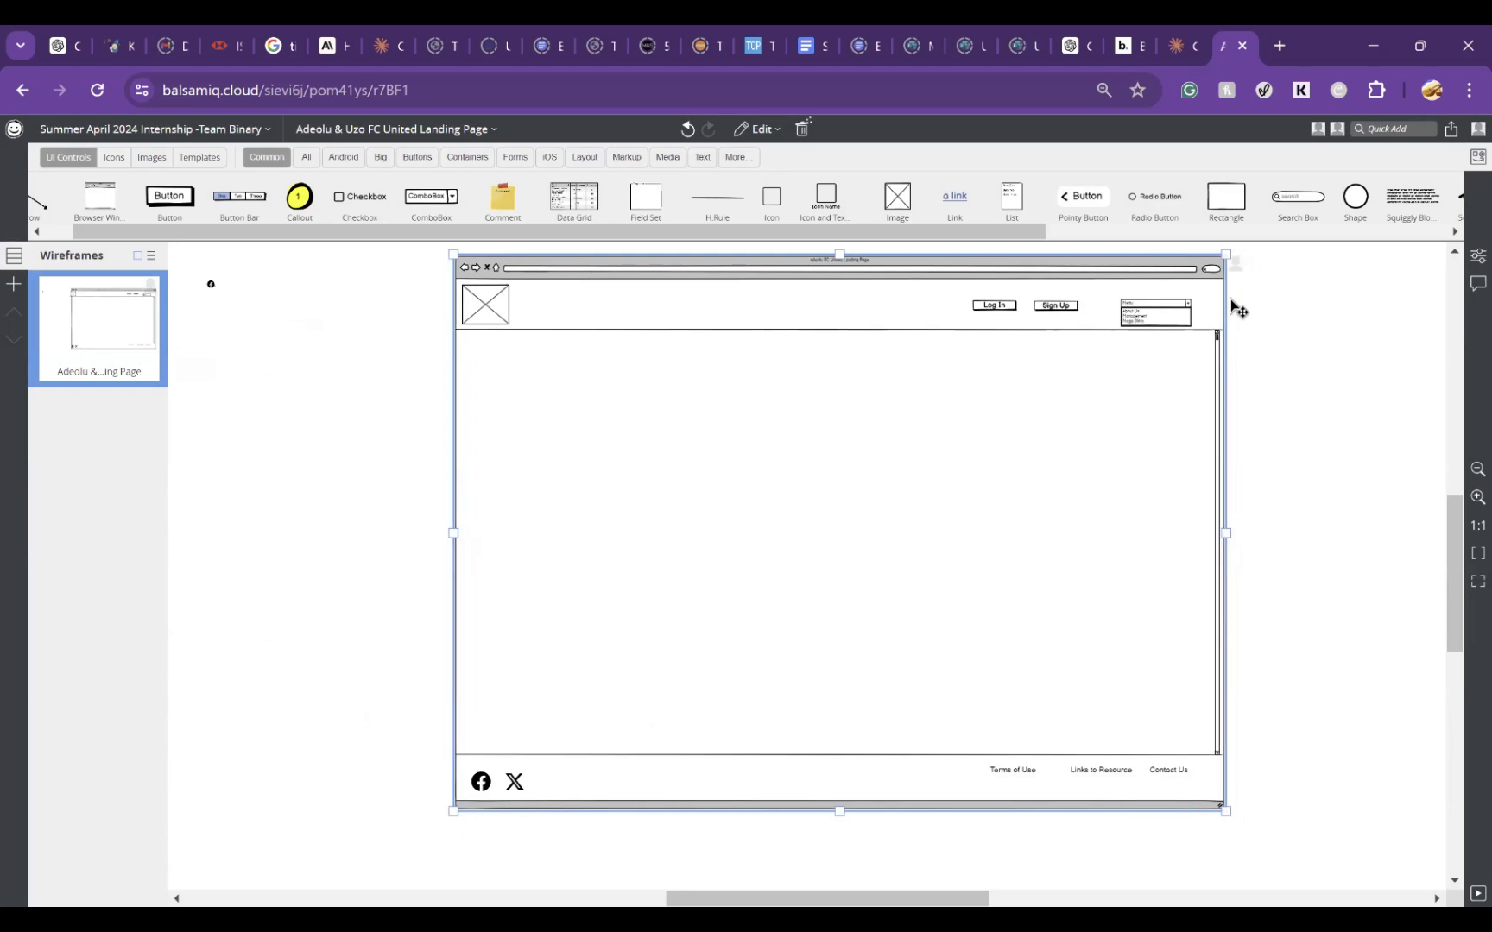
{"action": "left_click", "coordinate": [1365, 536]}
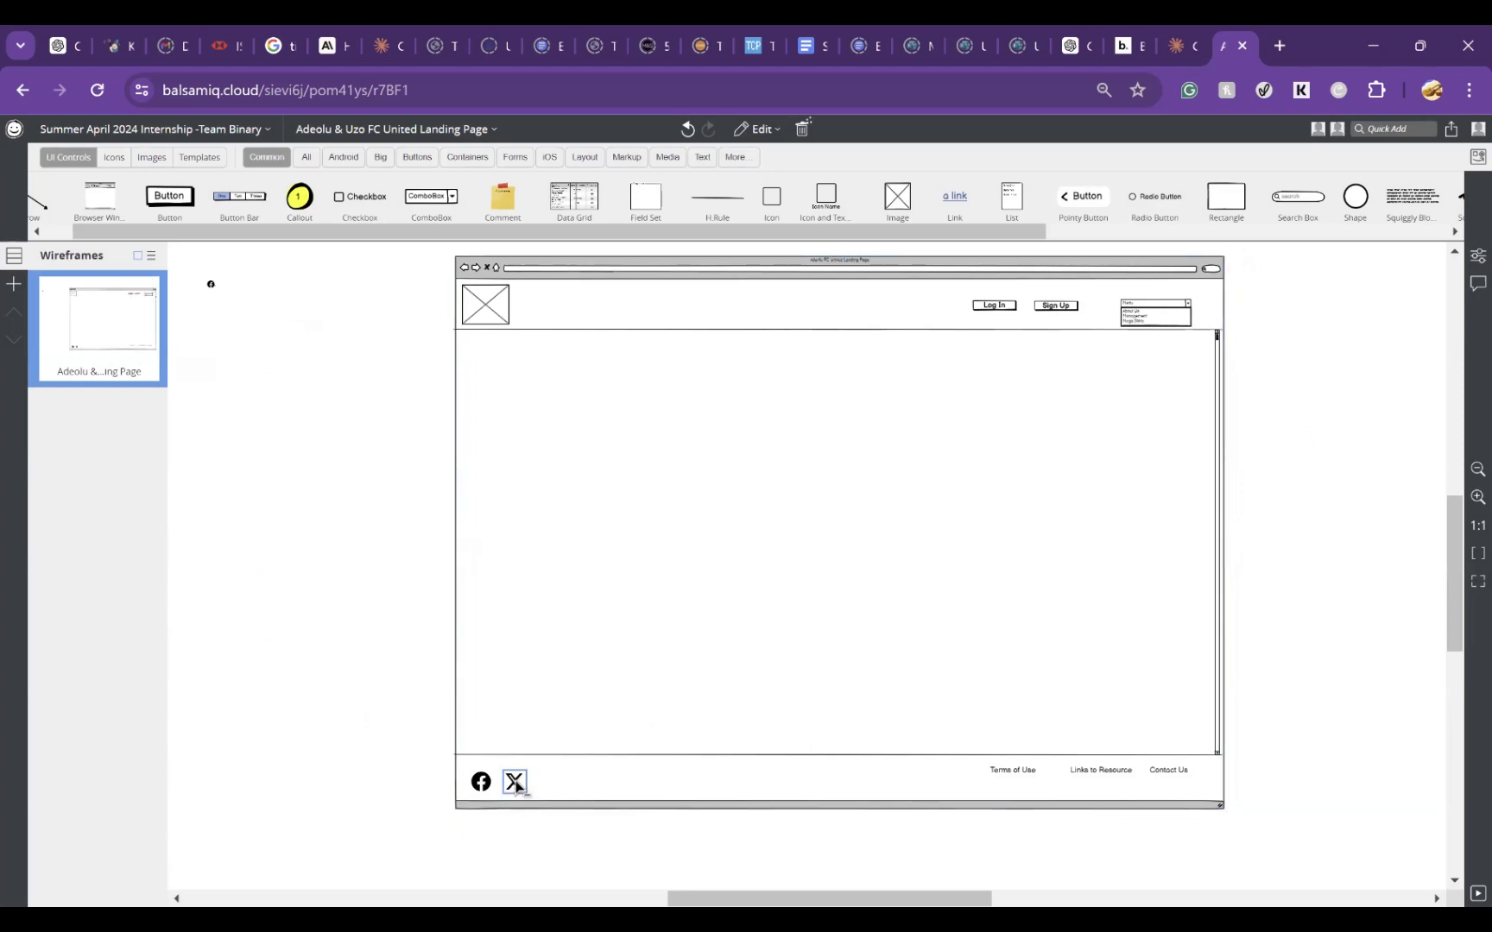
Step: Duplicate the X icon to its right and change the copy to the Instagram icon, searching the library for insta
{"action": "left_click_drag", "start_coordinate": [523, 790], "coordinate": [551, 786]}
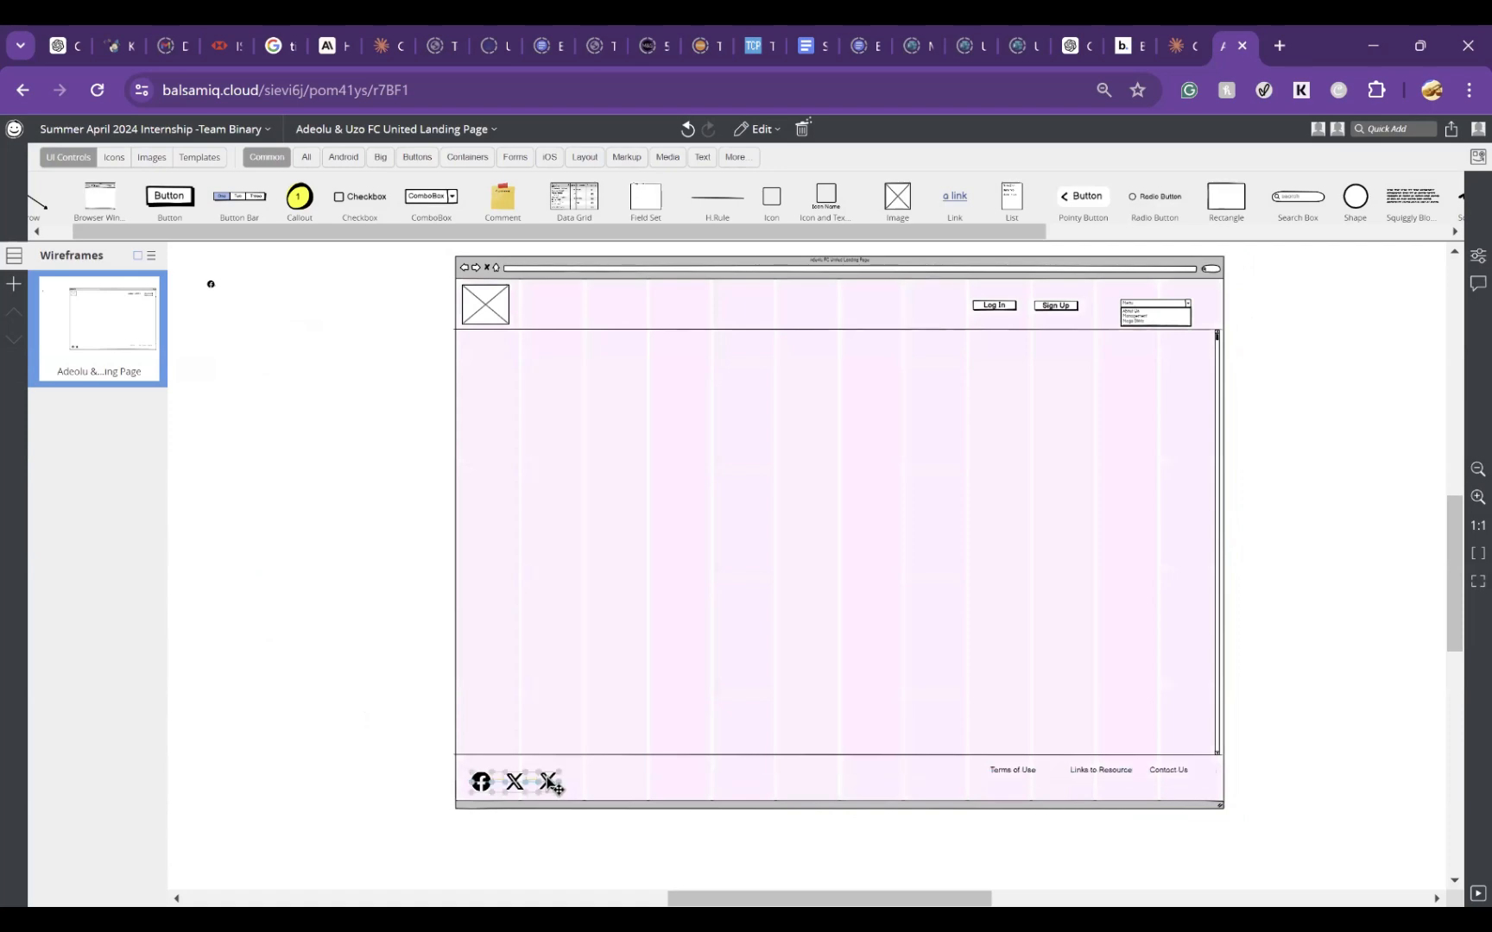
{"action": "double_click", "coordinate": [549, 782]}
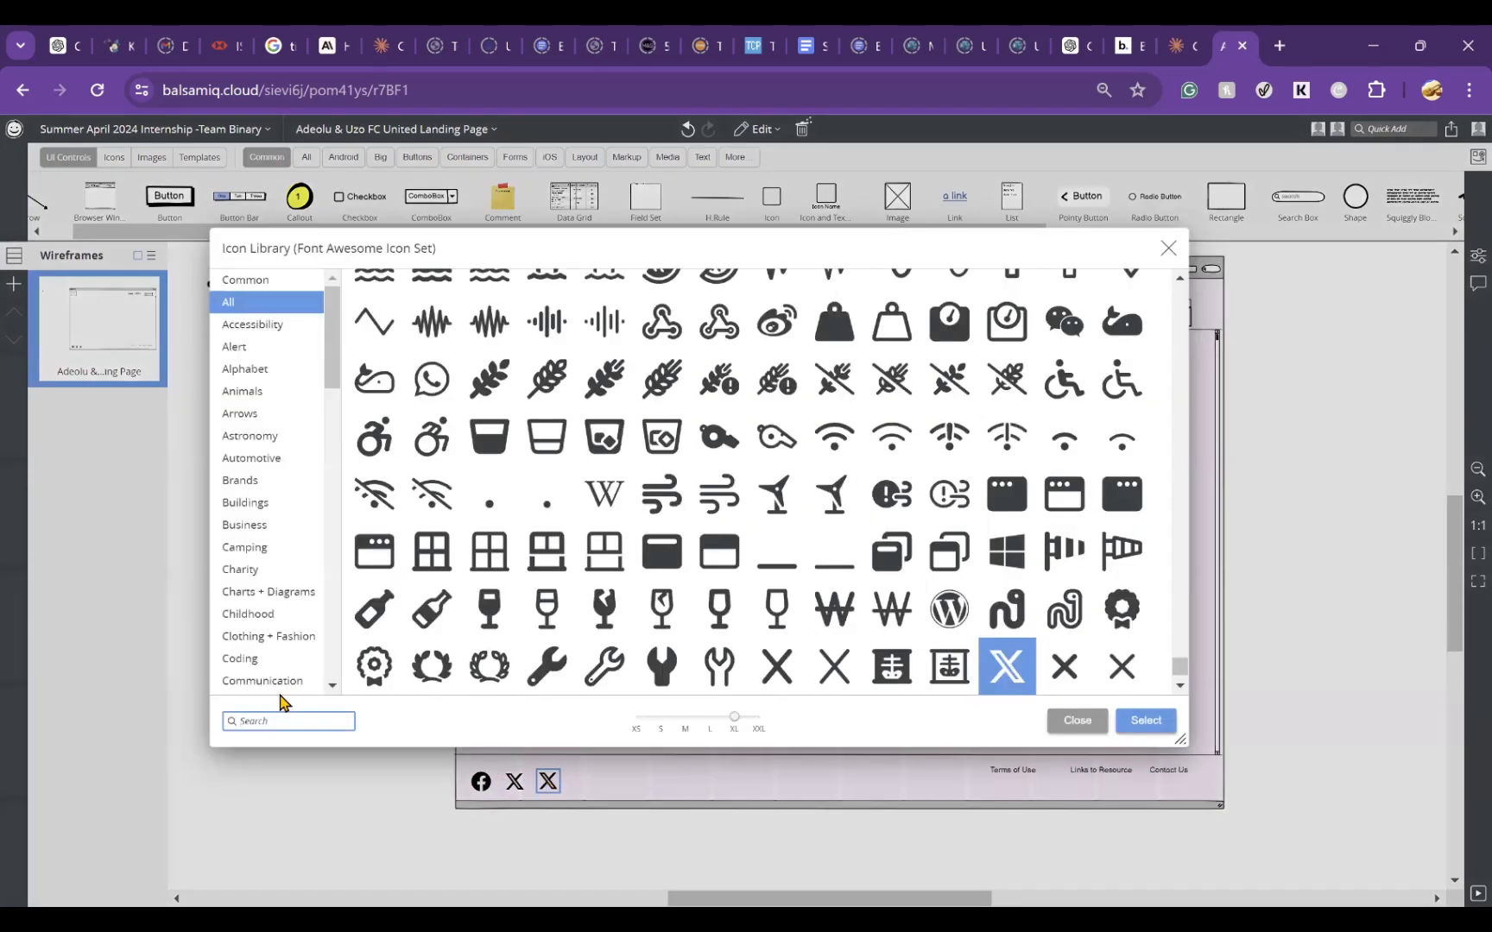
{"action": "type", "text": "insta"}
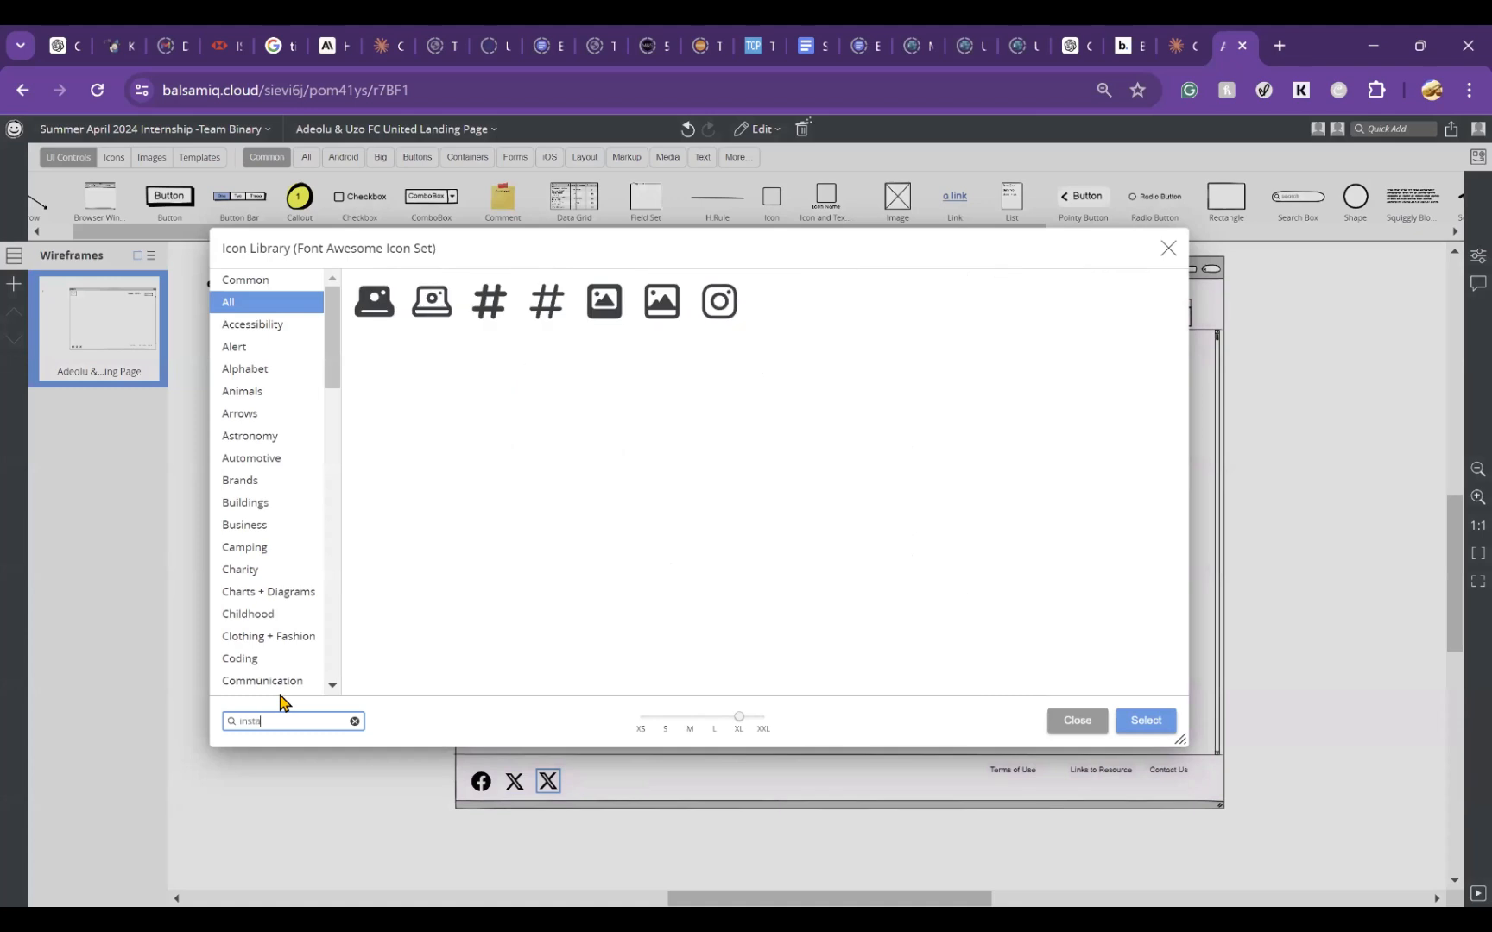
{"action": "left_click", "coordinate": [726, 317]}
{"action": "double_click", "coordinate": [726, 317]}
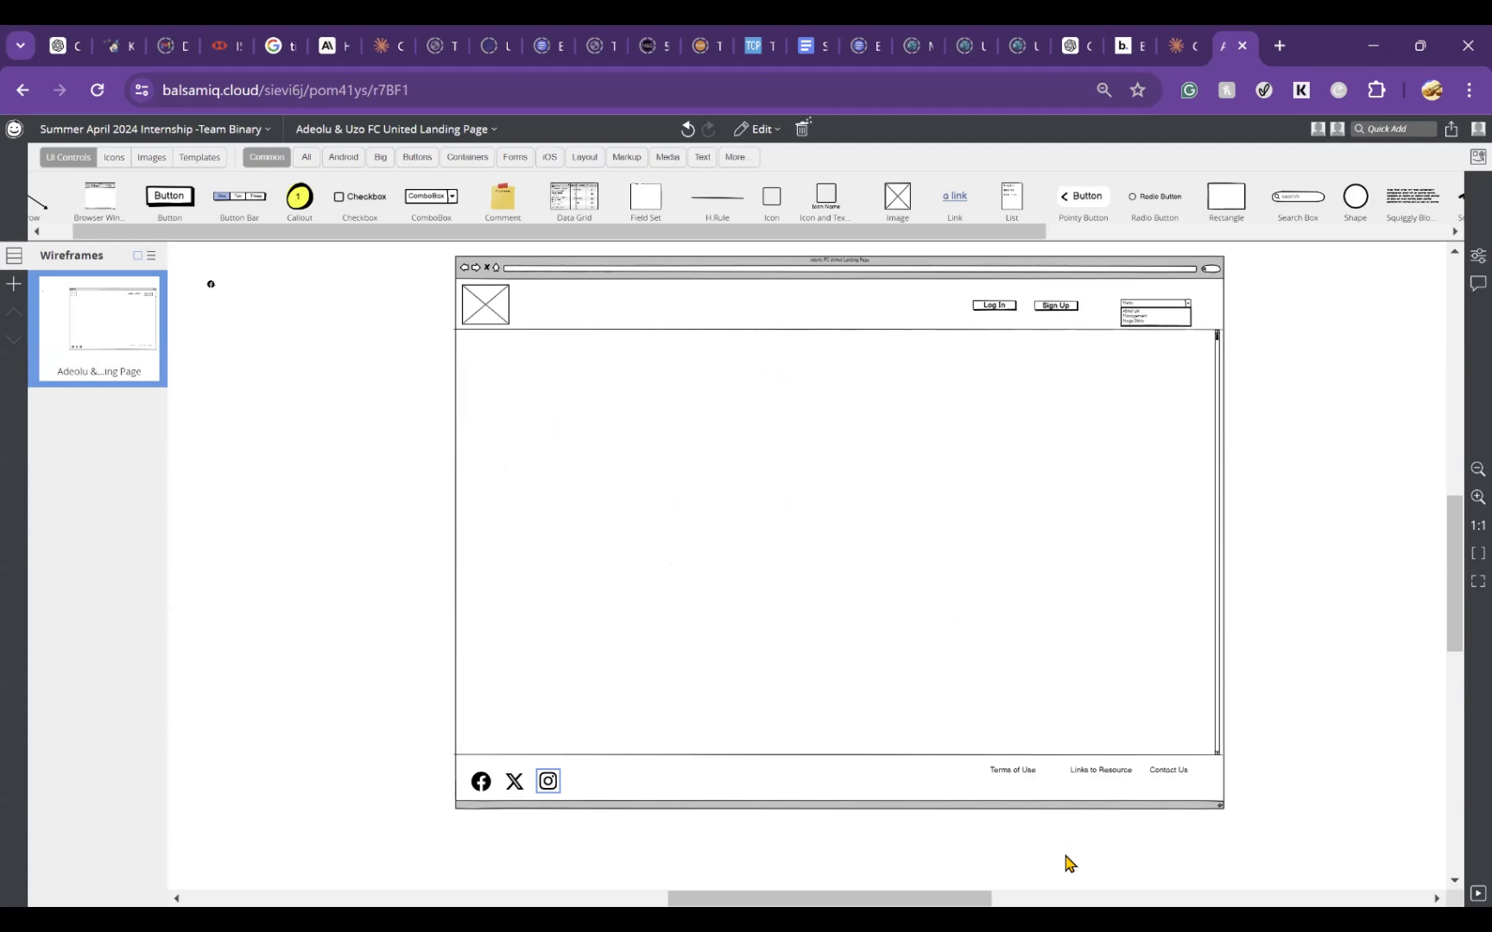
Step: Delete the stray Facebook icon and the small leftover element lying outside the browser window
{"action": "left_click", "coordinate": [1347, 611]}
{"action": "key", "text": "Delete"}
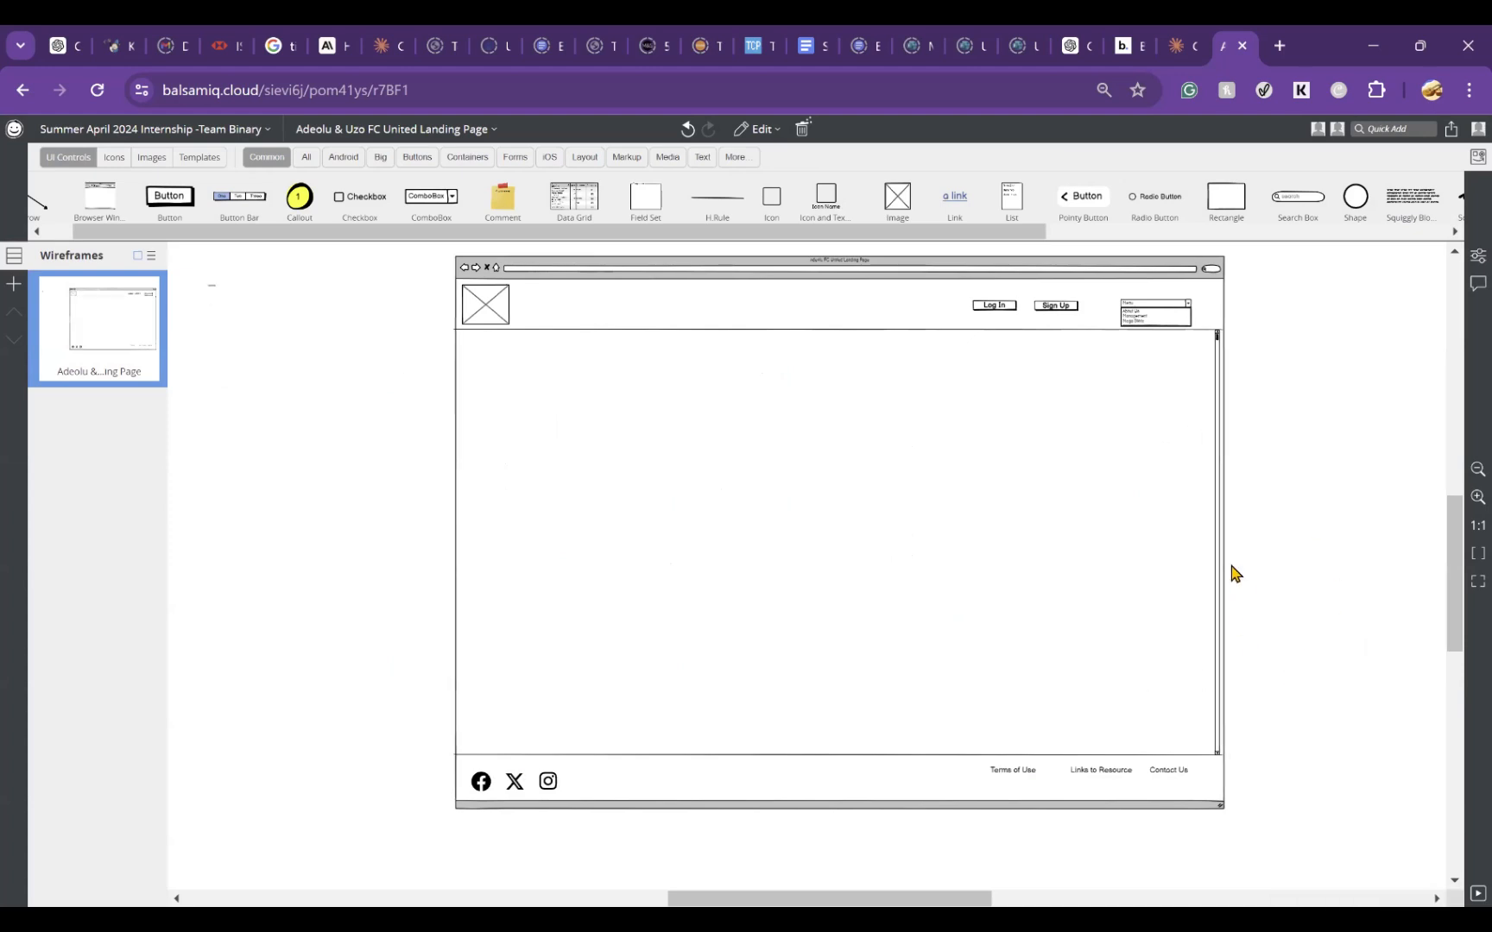
{"action": "left_click", "coordinate": [1172, 492]}
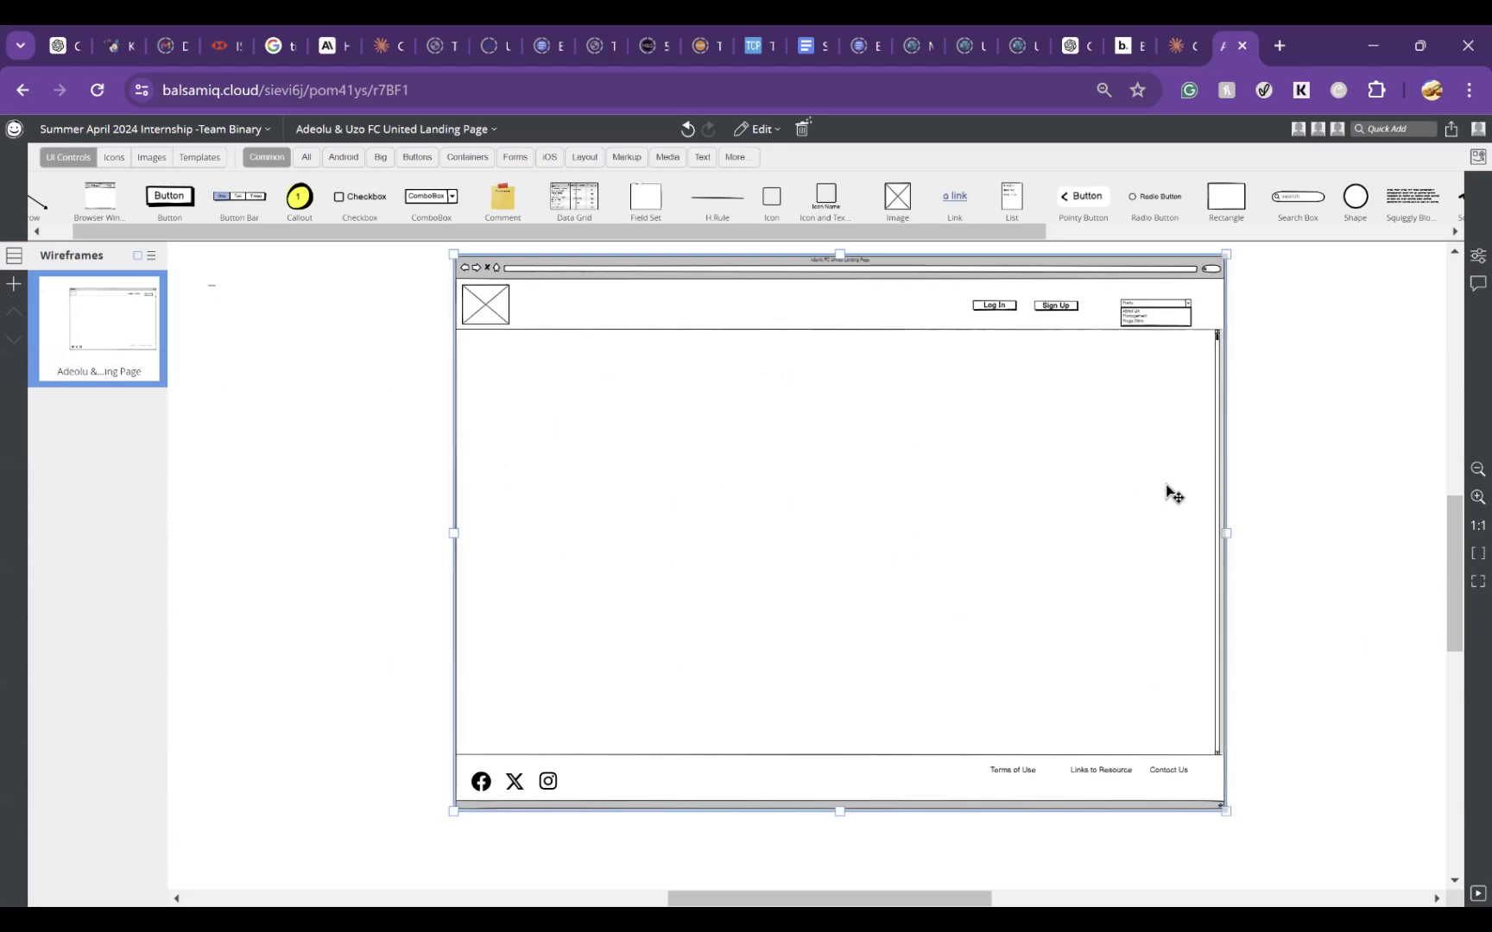
{"action": "left_click", "coordinate": [1396, 492]}
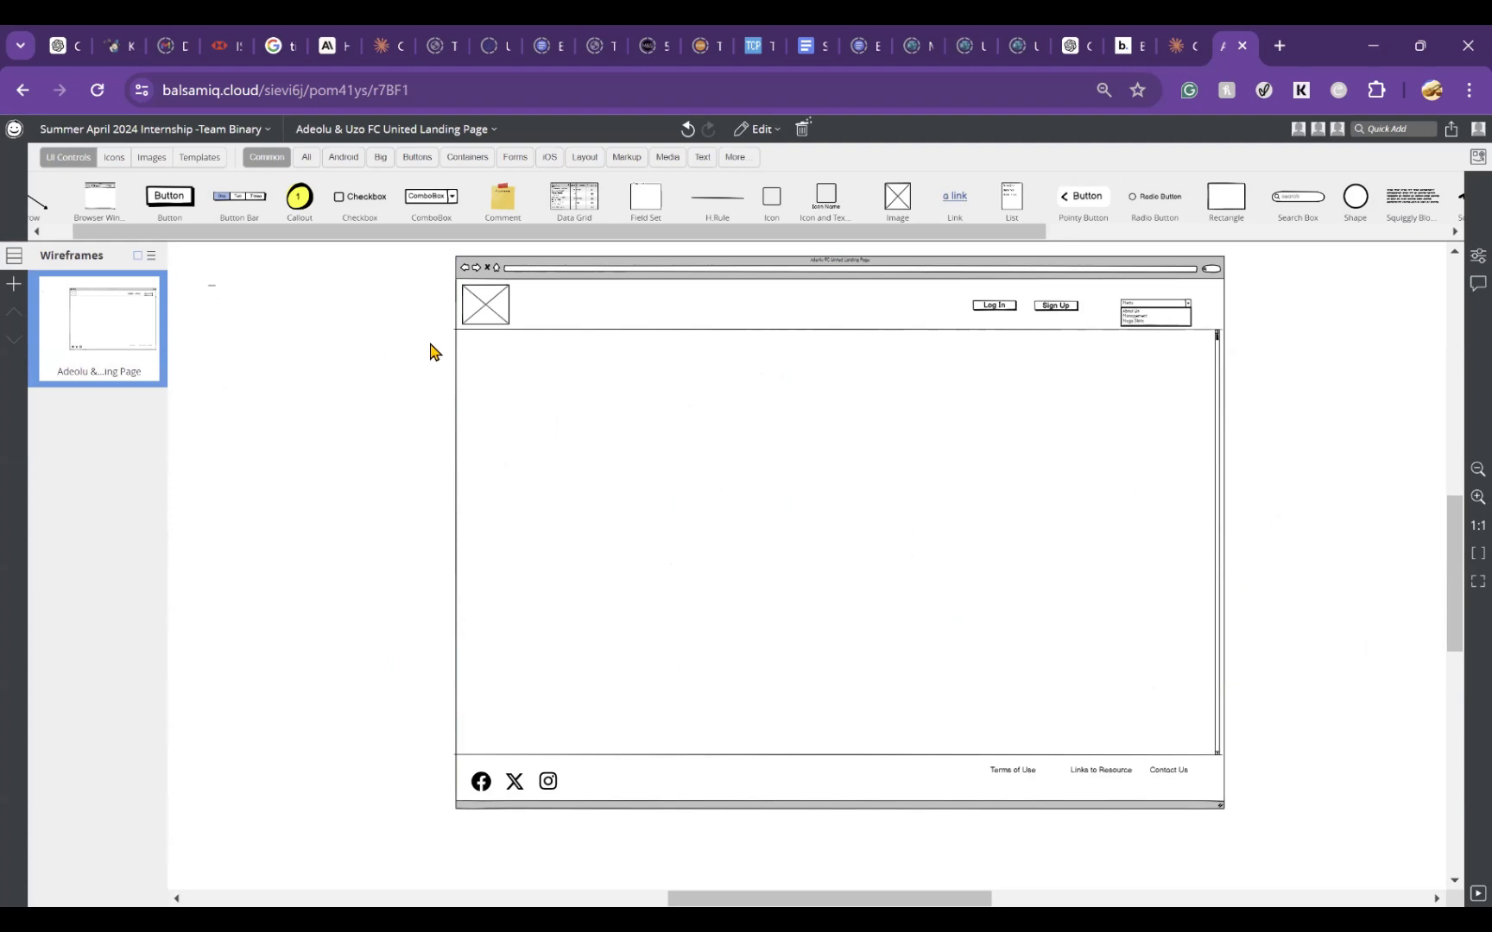
{"action": "key", "text": "ctrl+a"}
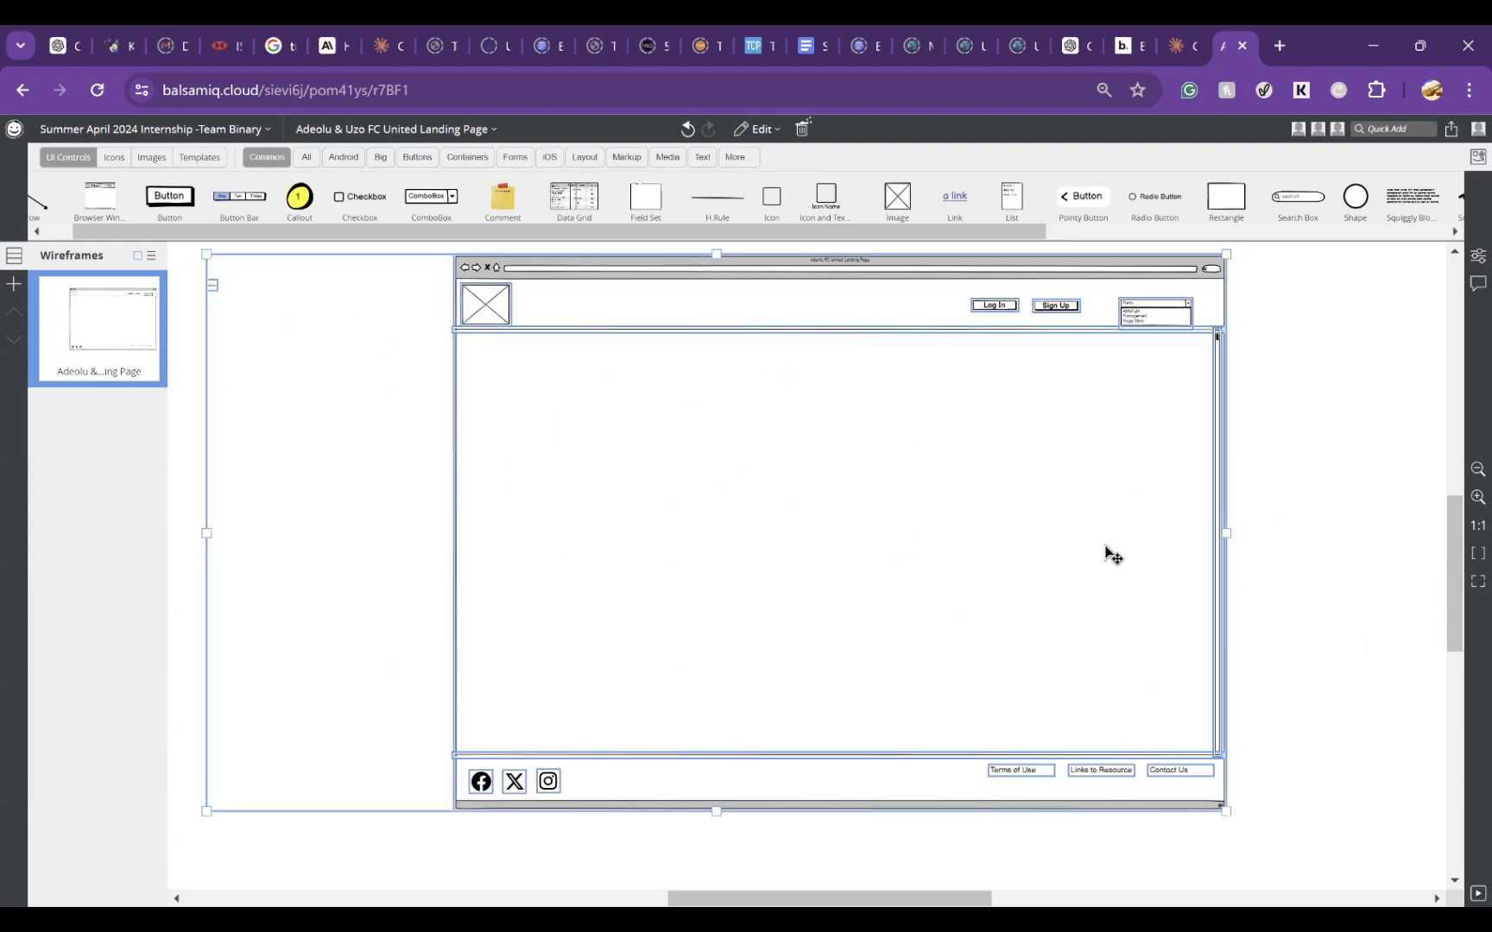
{"action": "left_click", "coordinate": [1376, 540]}
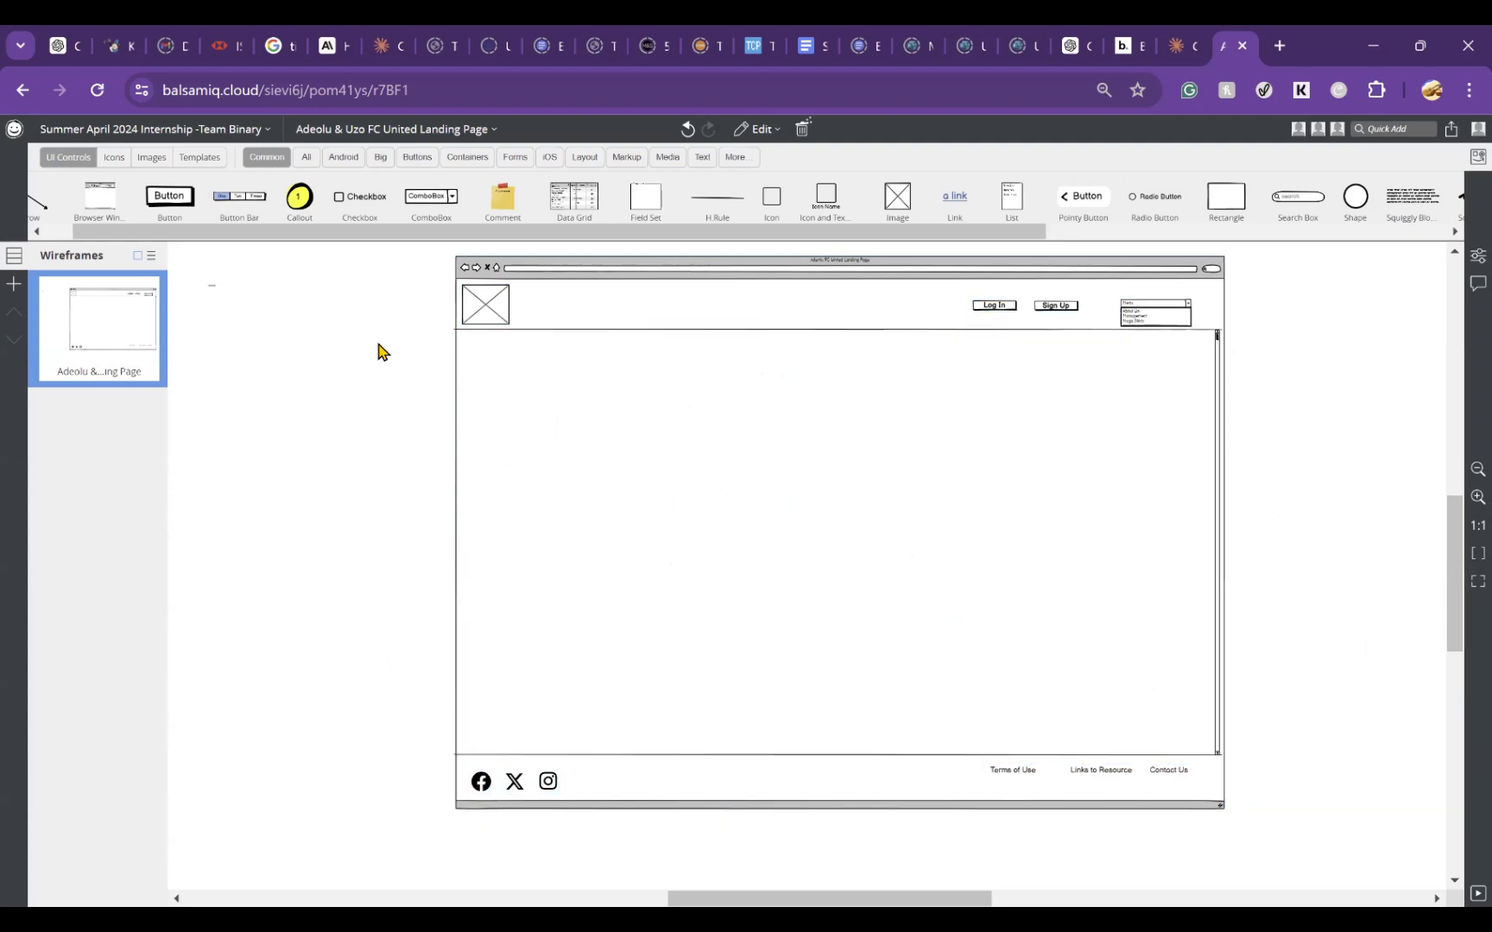
{"action": "left_click", "coordinate": [213, 287]}
{"action": "key", "text": "Delete"}
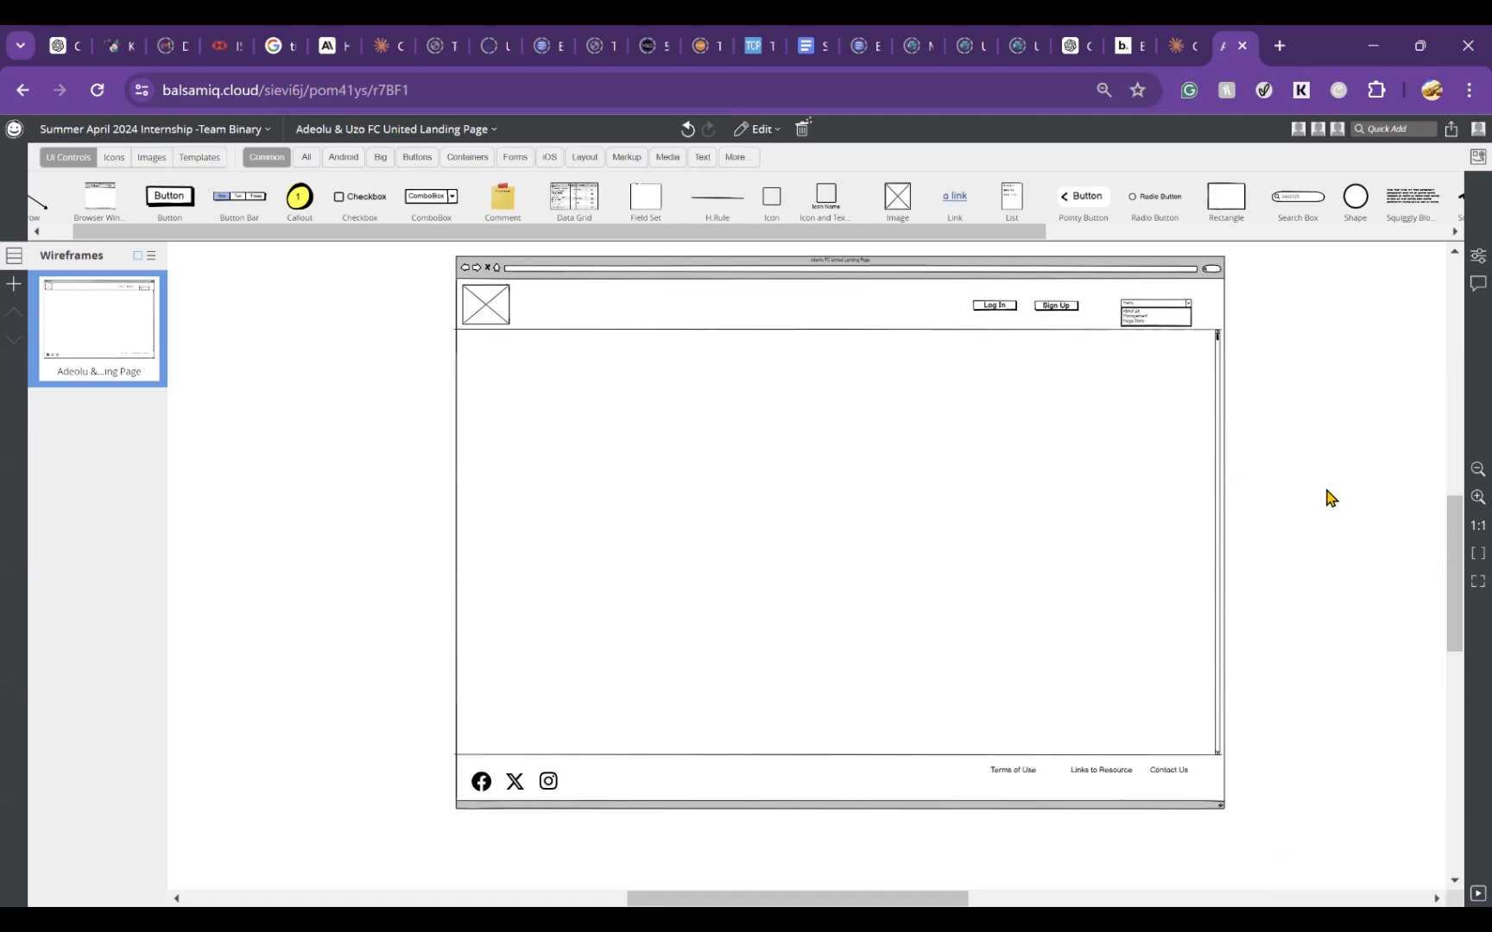
Step: Group all controls of the landing page wireframe and move the group slightly up and left on the canvas
{"action": "key", "text": "ctrl+a"}
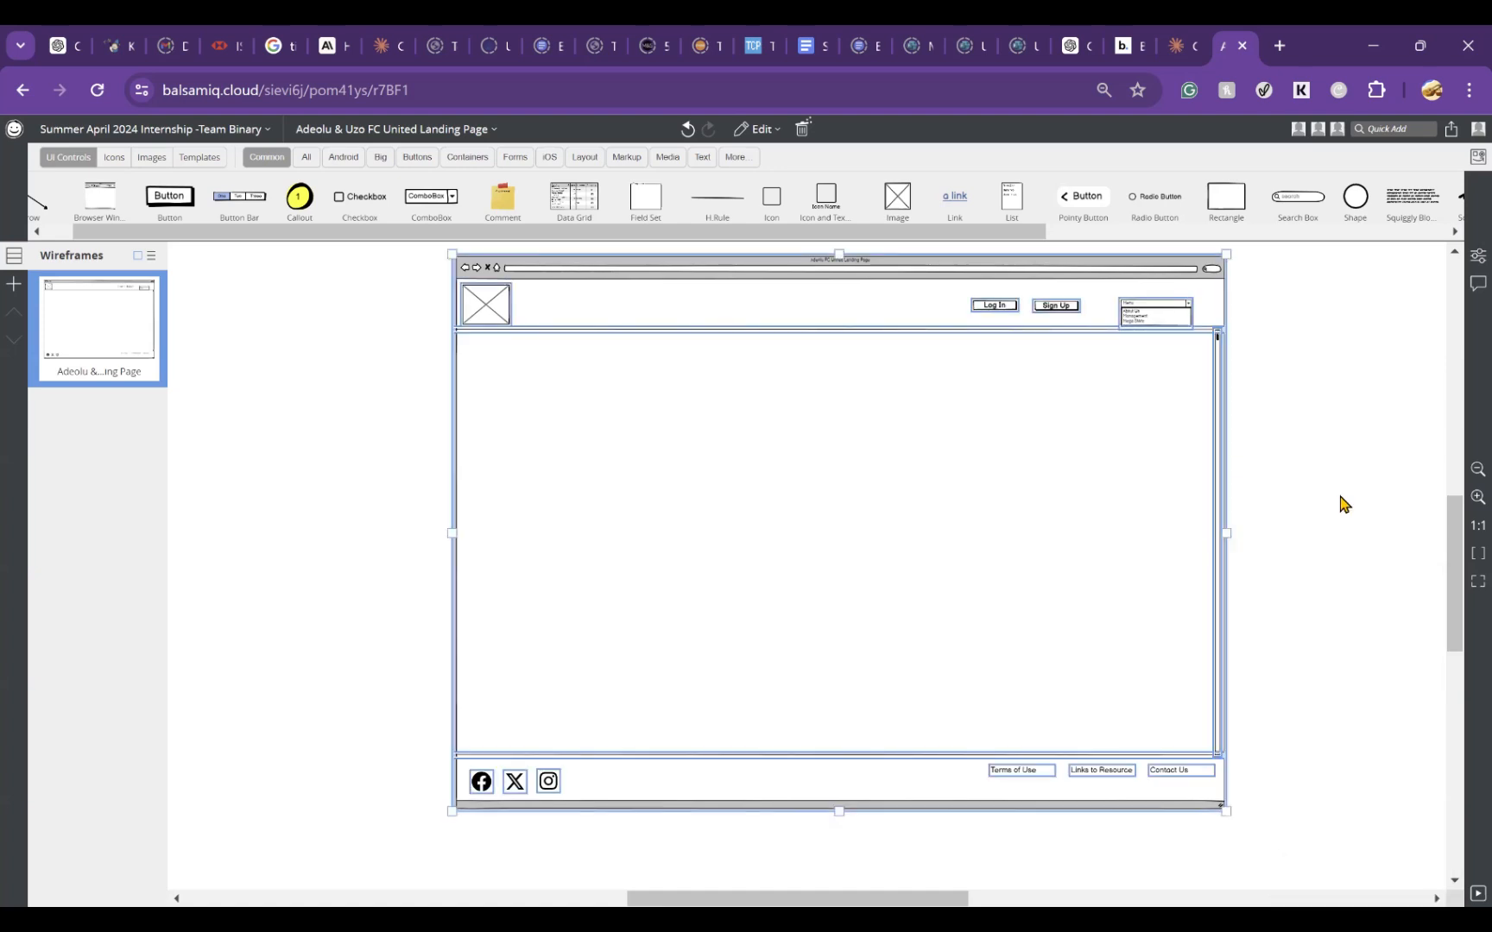
{"action": "right_click", "coordinate": [911, 509]}
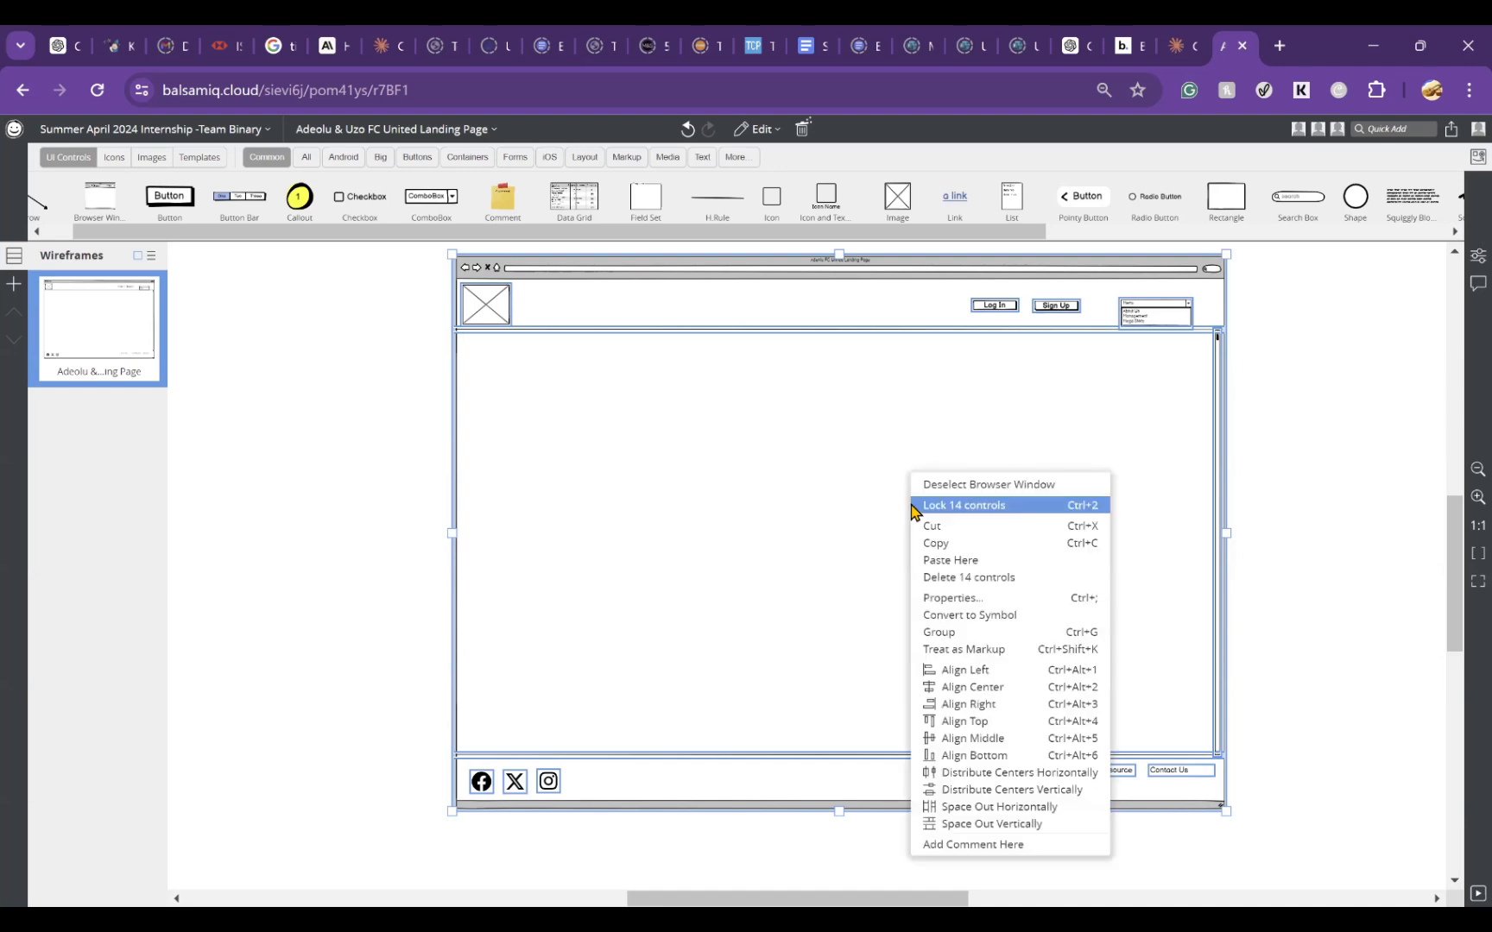
{"action": "left_click", "coordinate": [971, 637]}
{"action": "left_click_drag", "start_coordinate": [592, 564], "coordinate": [1033, 443]}
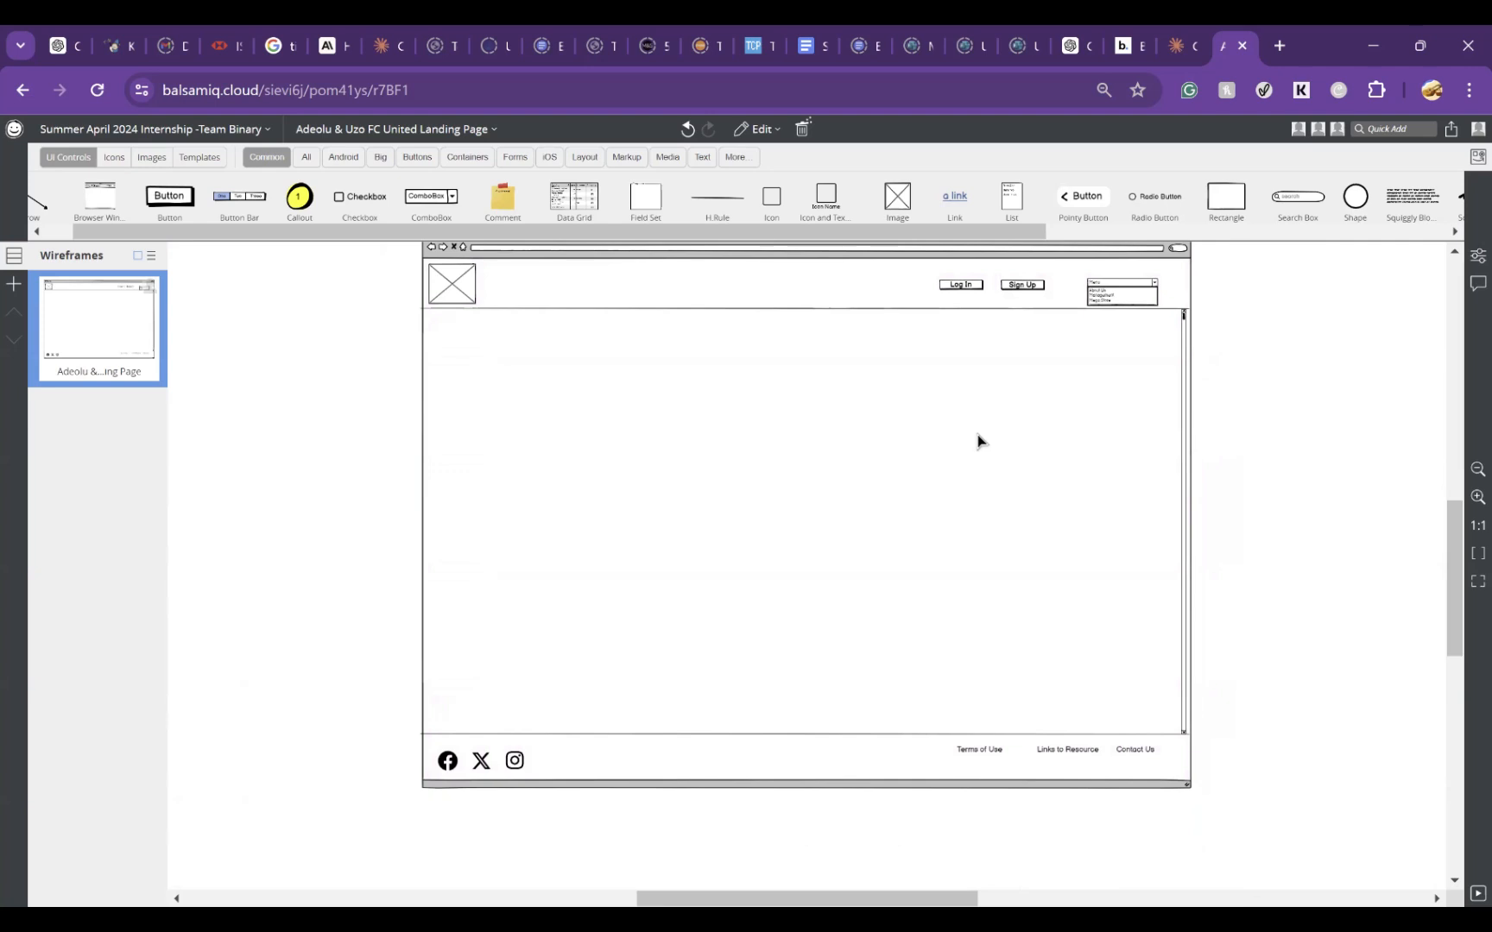
Step: Ungroup the landing page wireframe and shift all its controls slightly down and left on the canvas
{"action": "left_click", "coordinate": [978, 441]}
{"action": "right_click", "coordinate": [978, 436]}
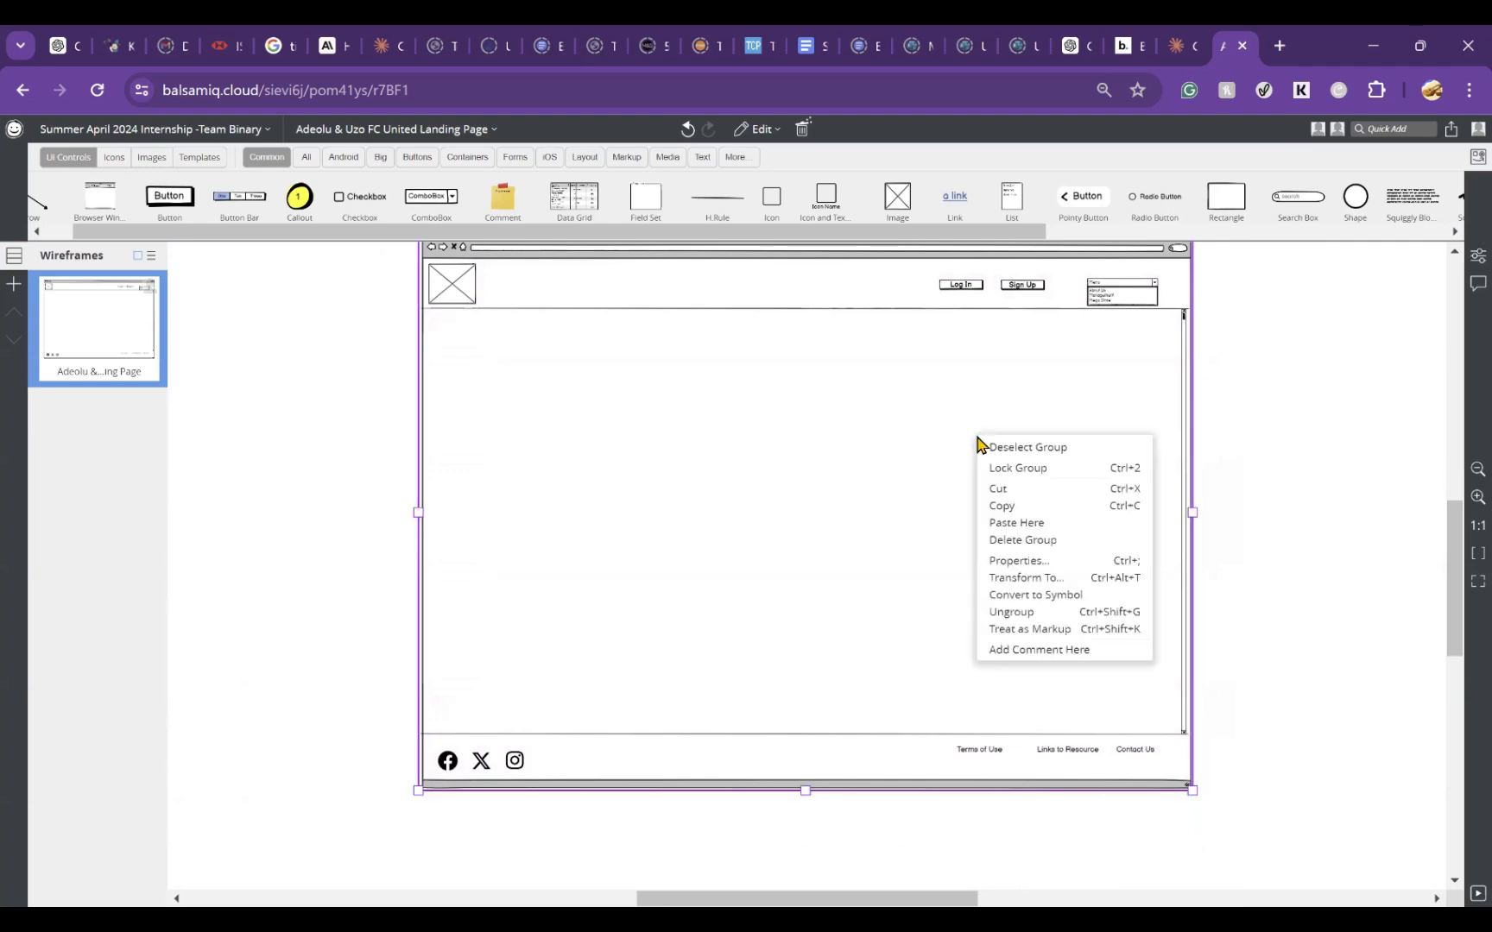
{"action": "left_click", "coordinate": [1052, 613]}
{"action": "left_click_drag", "start_coordinate": [964, 542], "coordinate": [942, 583]}
{"action": "right_click", "coordinate": [990, 563]}
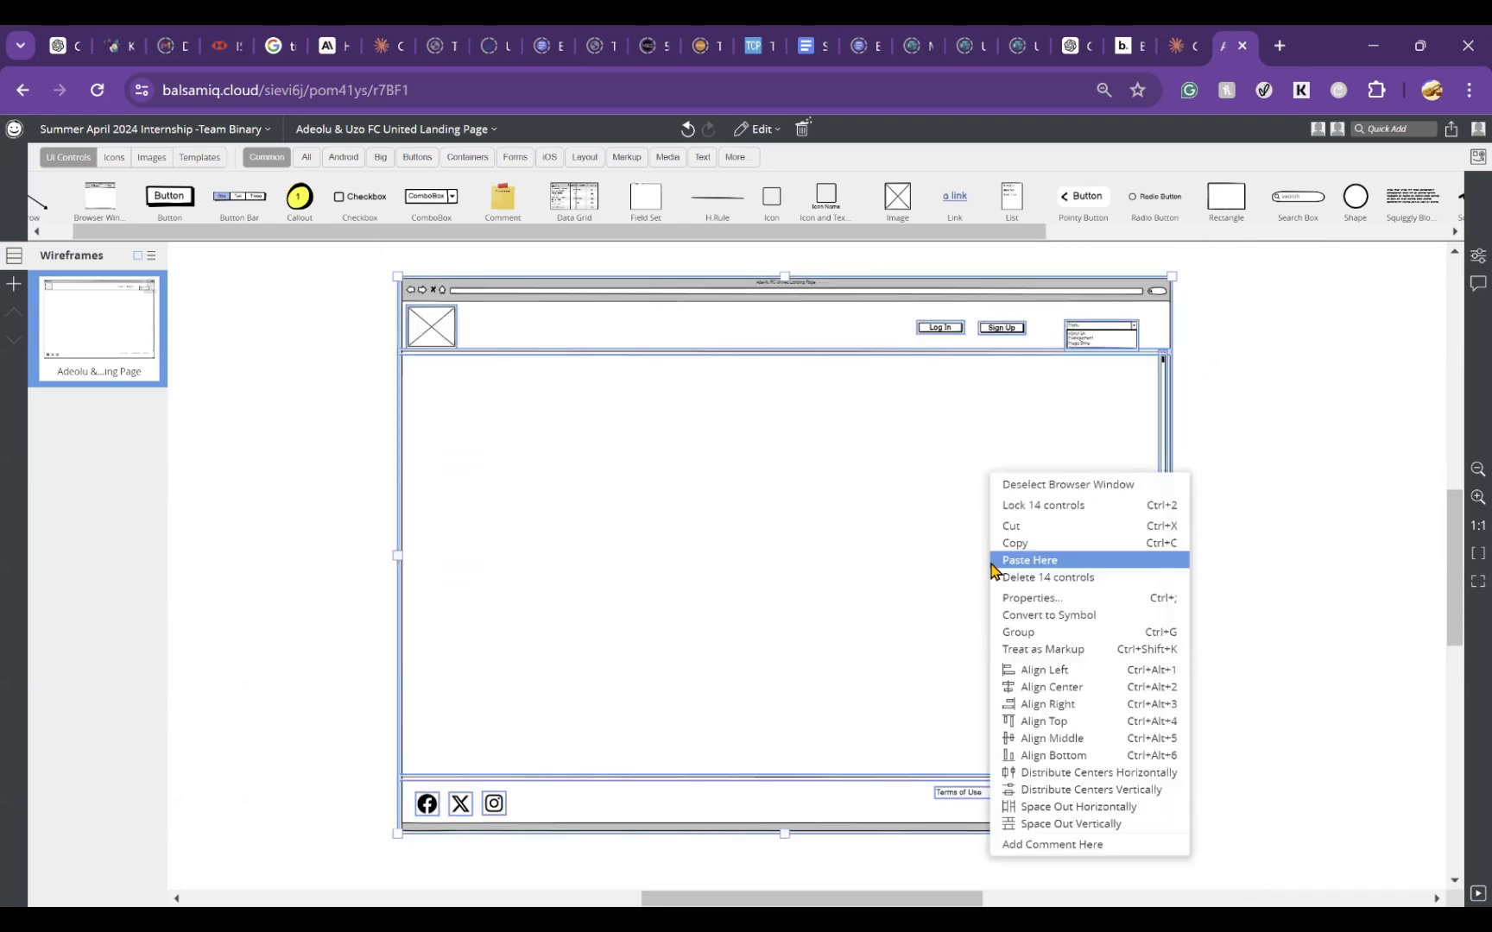
{"action": "left_click", "coordinate": [856, 472]}
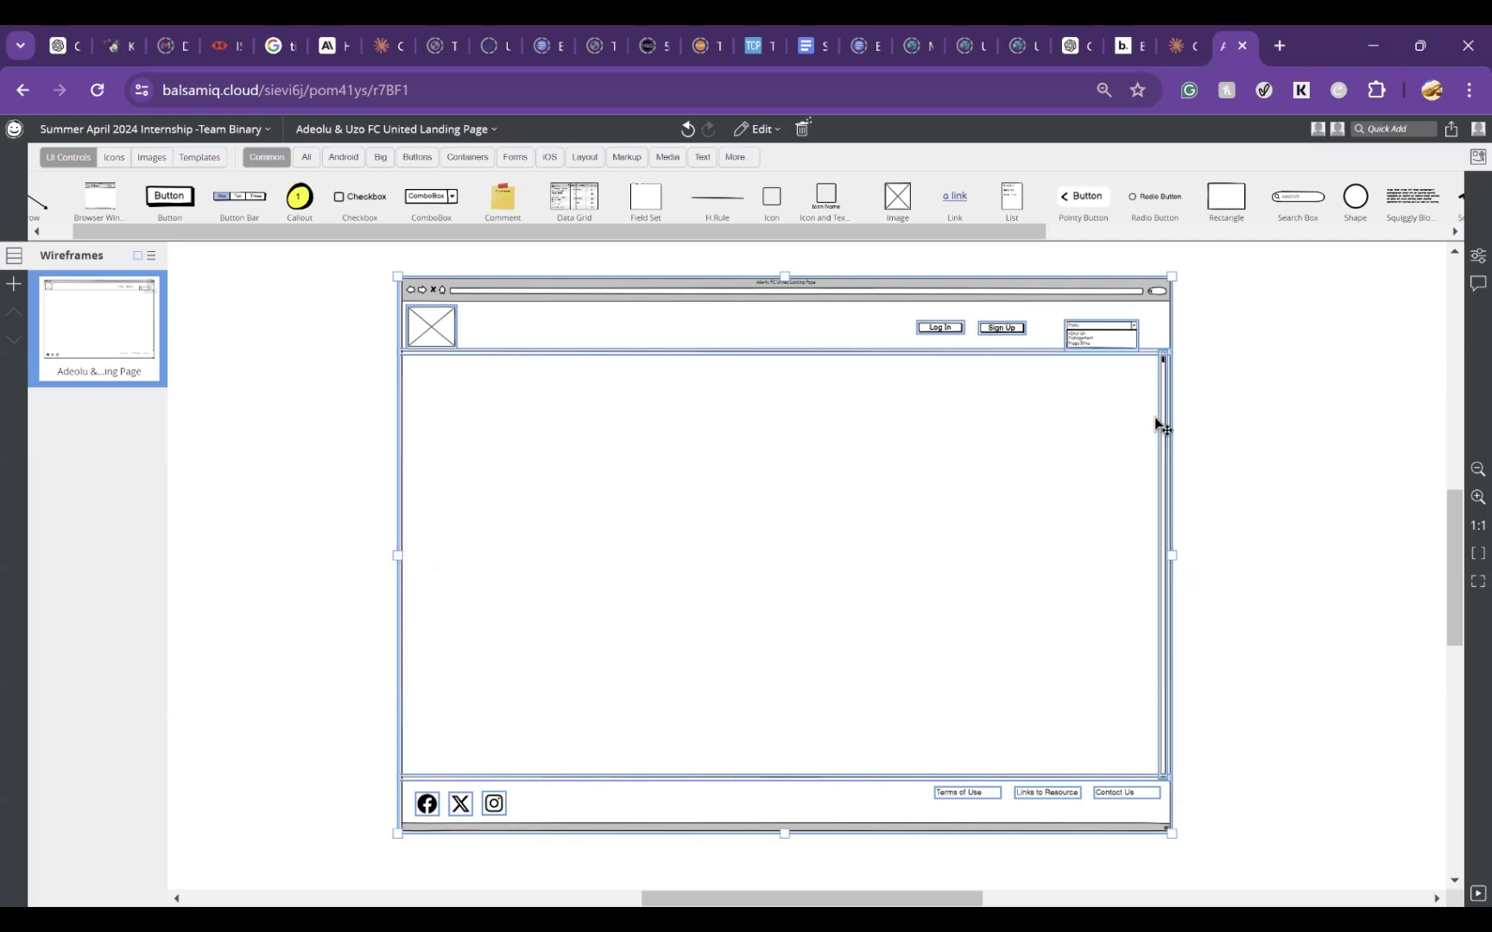
{"action": "left_click", "coordinate": [1232, 395]}
Step: Nudge the vertical scroll bar right until it sits against the right edge of the browser window frame
{"action": "left_click", "coordinate": [1164, 401]}
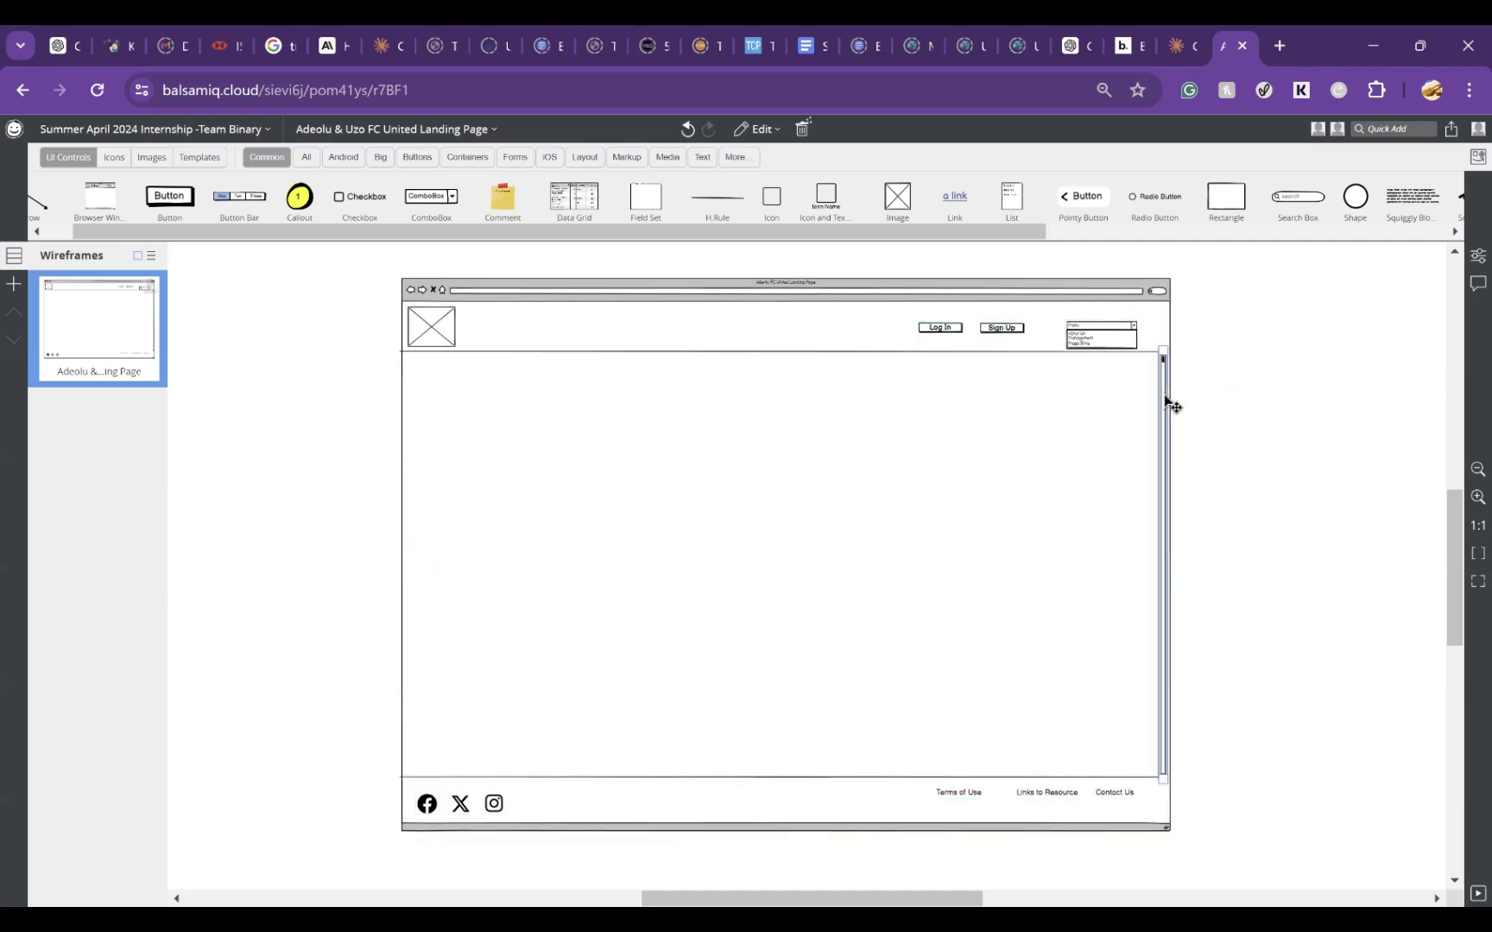
{"action": "key", "text": "Right"}
{"action": "key", "text": "Right"}
{"action": "key", "text": "Right"}
{"action": "key", "text": "Right"}
{"action": "key", "text": "Right"}
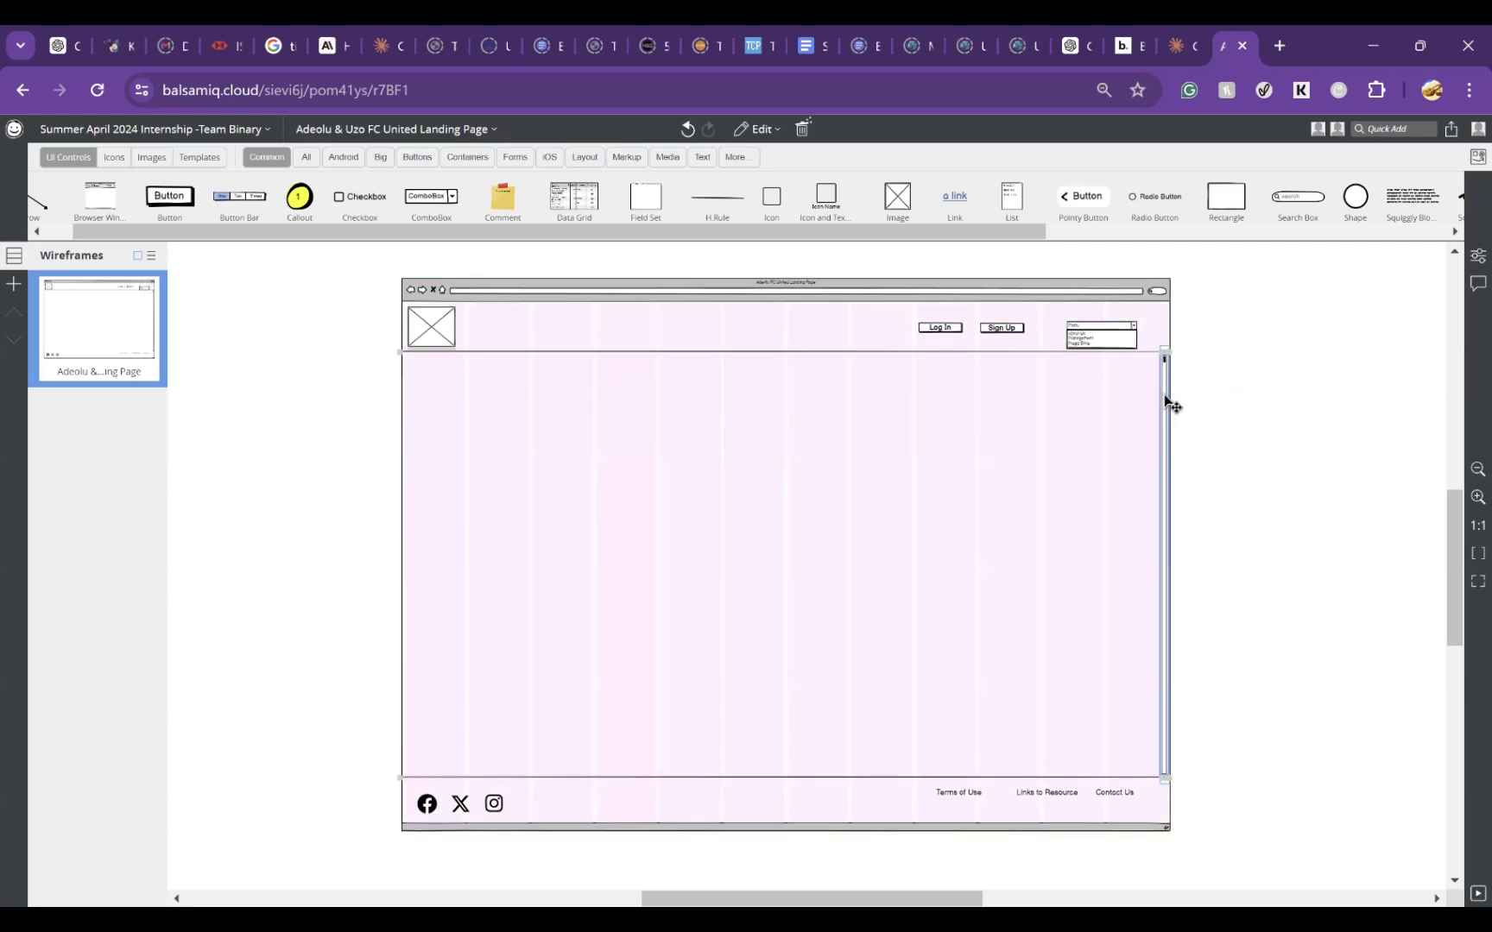
{"action": "key", "text": "Right"}
{"action": "key", "text": "Right"}
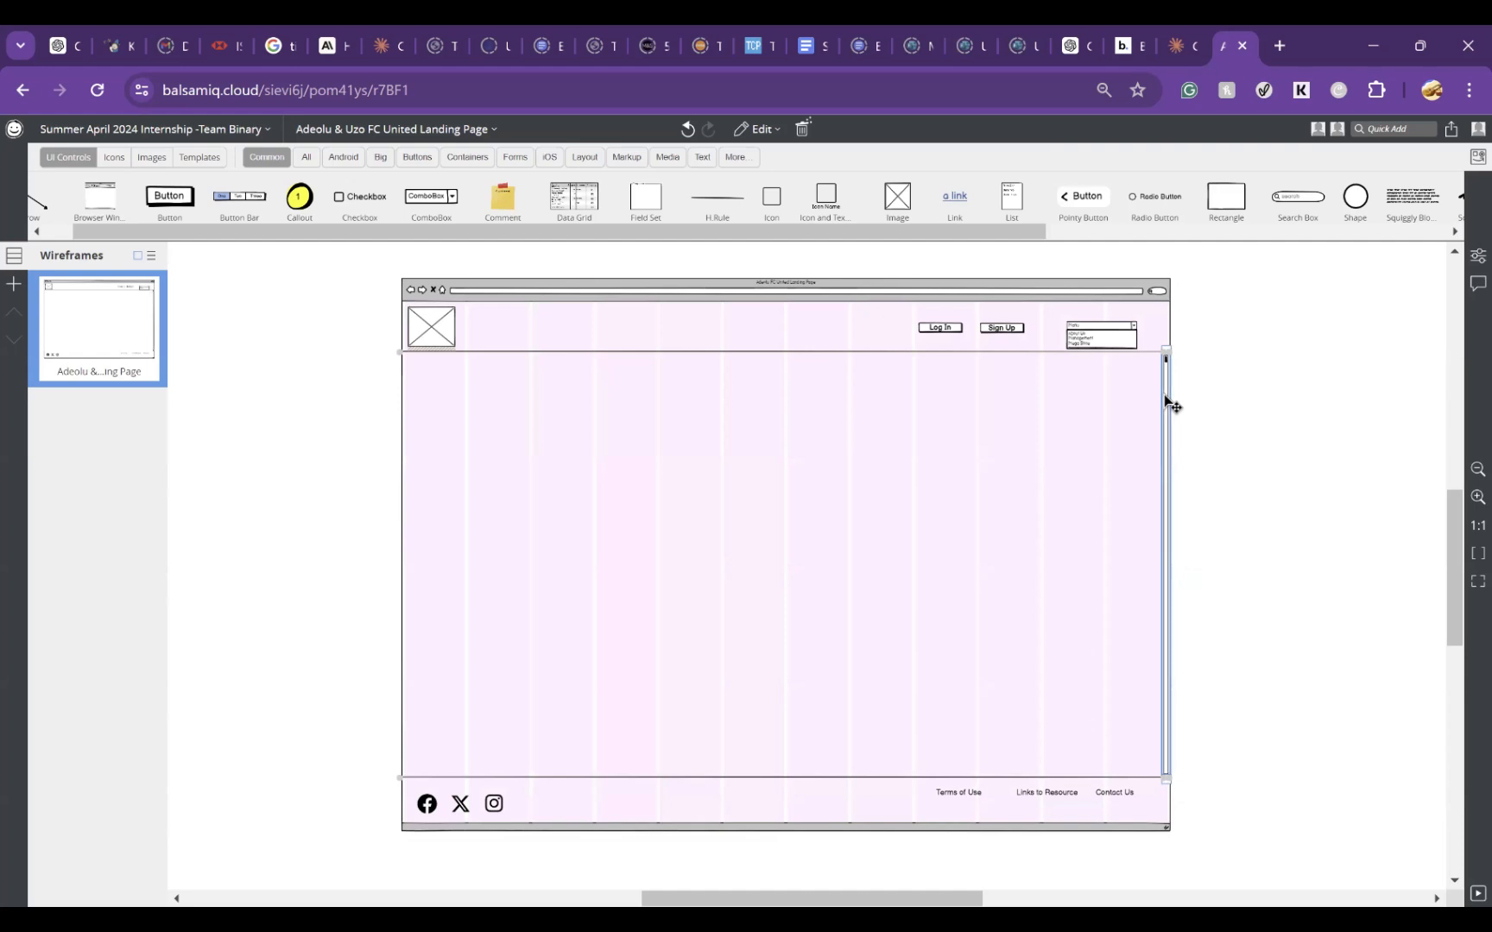
{"action": "left_click", "coordinate": [1209, 483]}
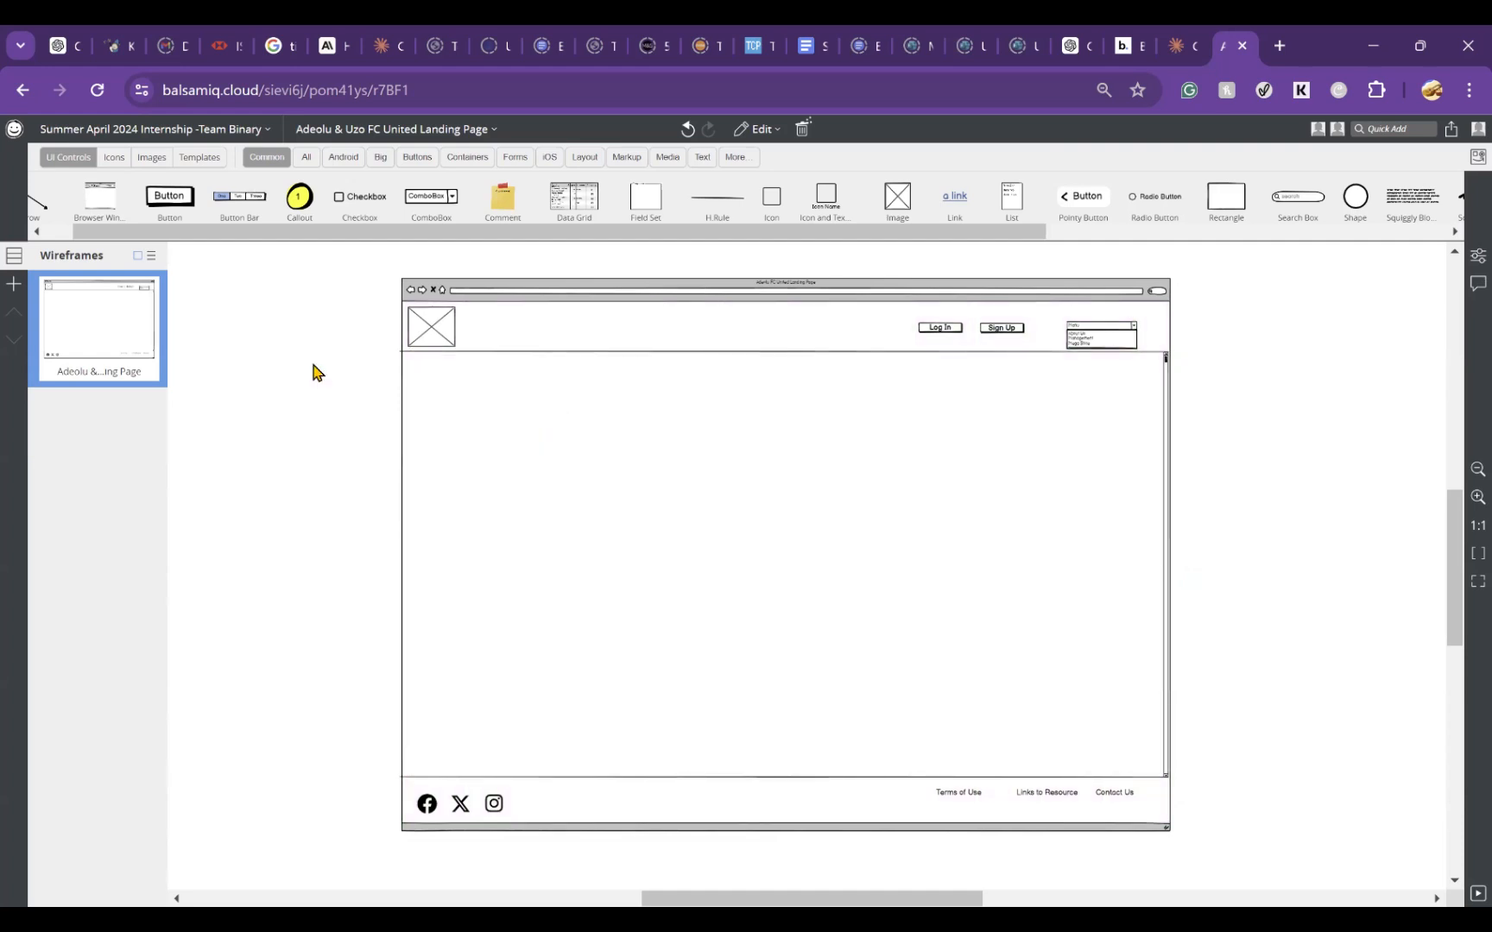
Step: Select all controls of the landing page wireframe and group them again
{"action": "key", "text": "ctrl+a"}
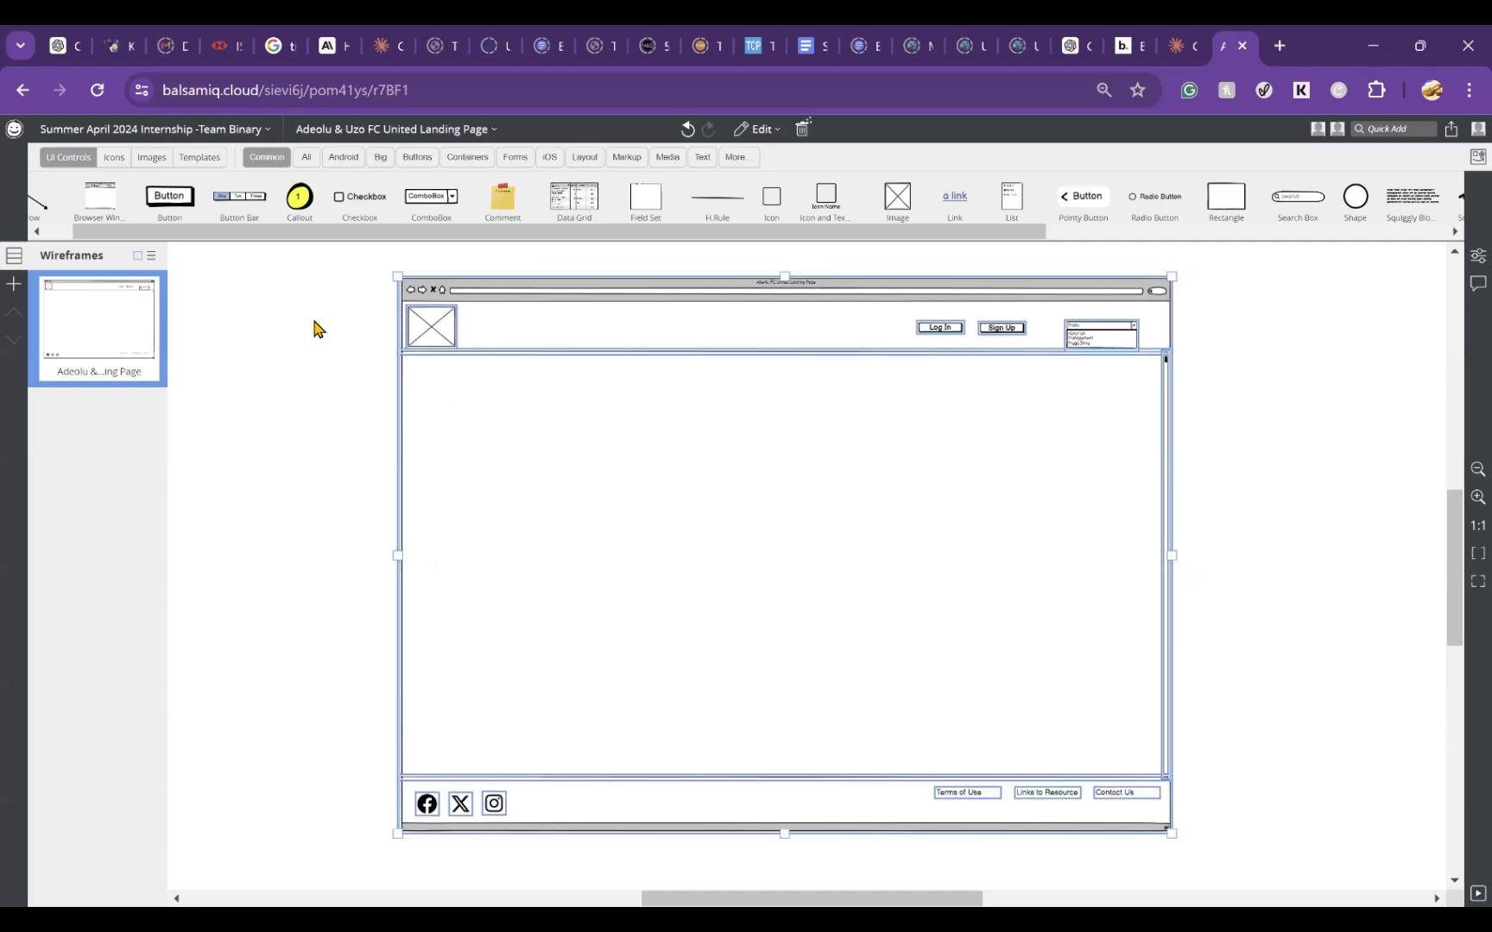
{"action": "right_click", "coordinate": [579, 446]}
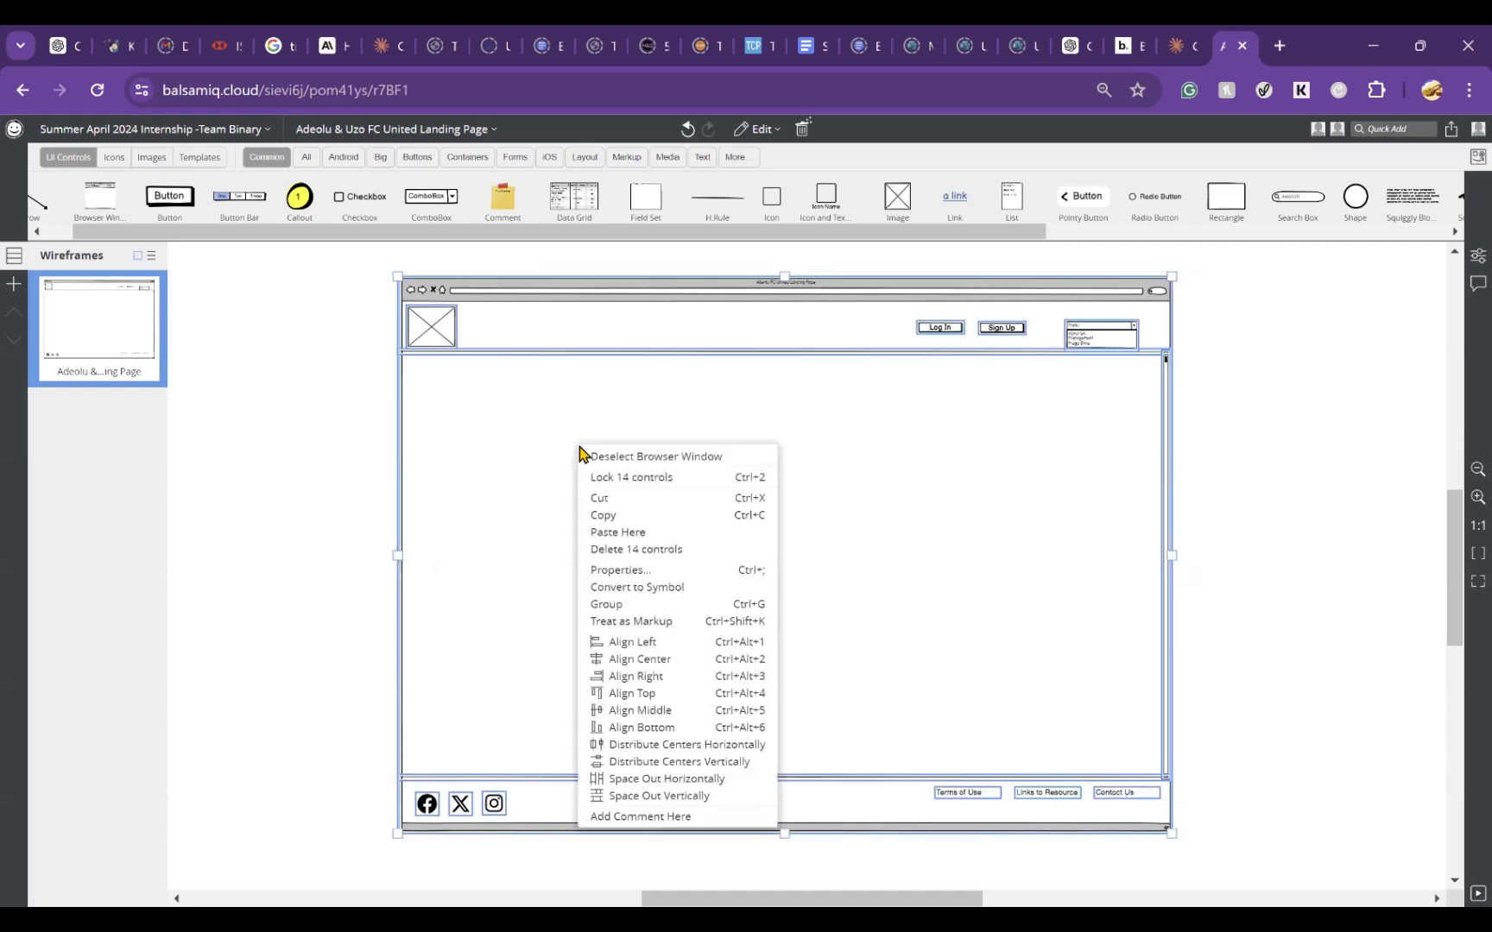
{"action": "left_click", "coordinate": [652, 609]}
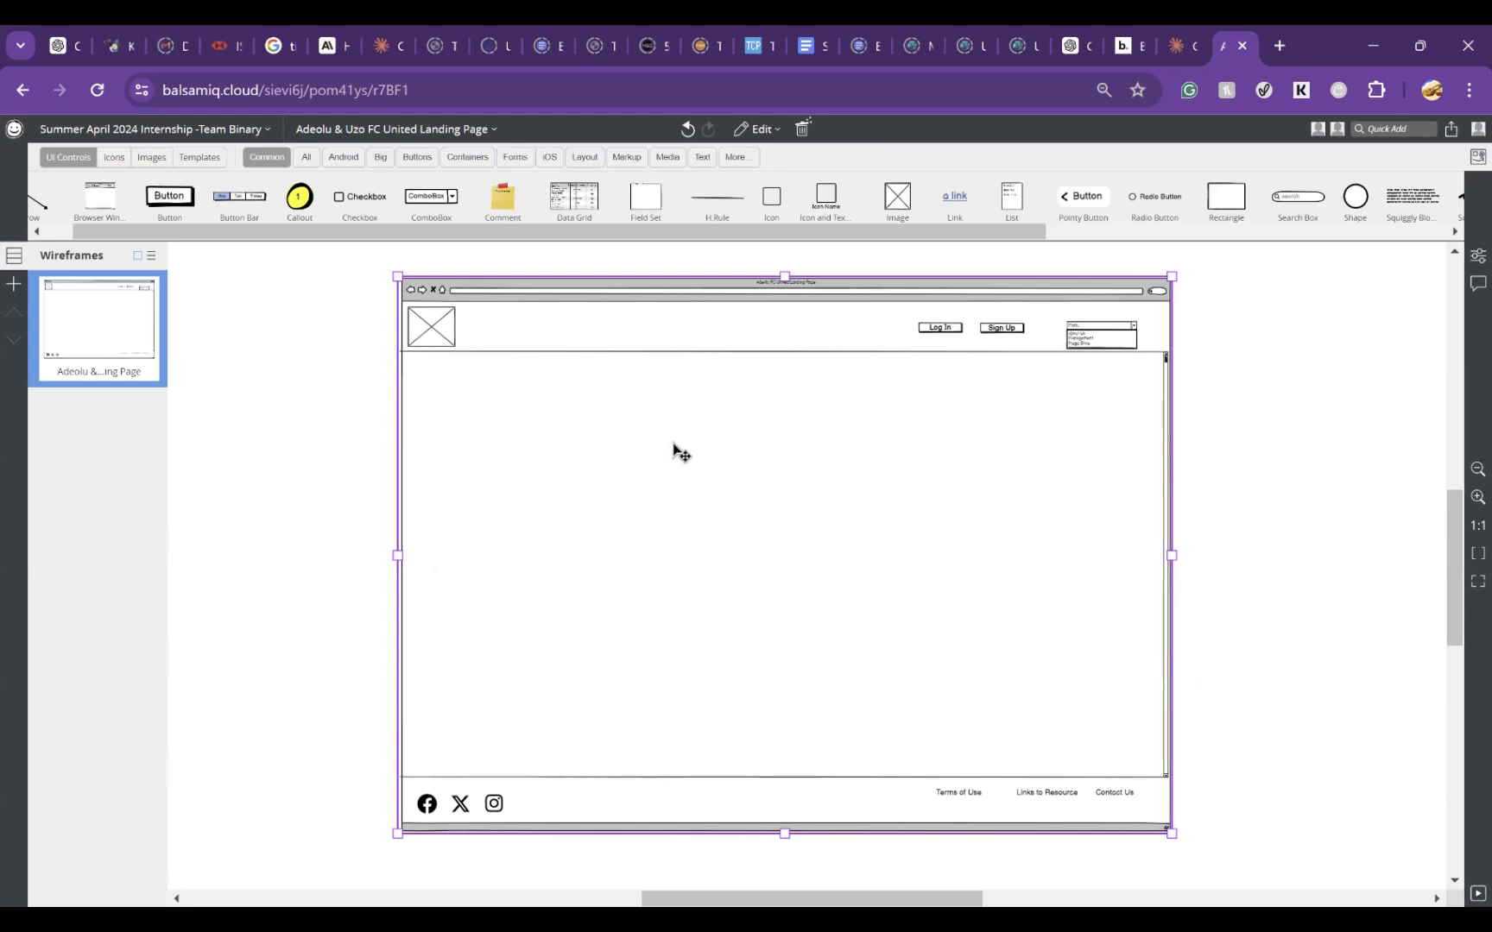
{"action": "left_click", "coordinate": [1220, 475]}
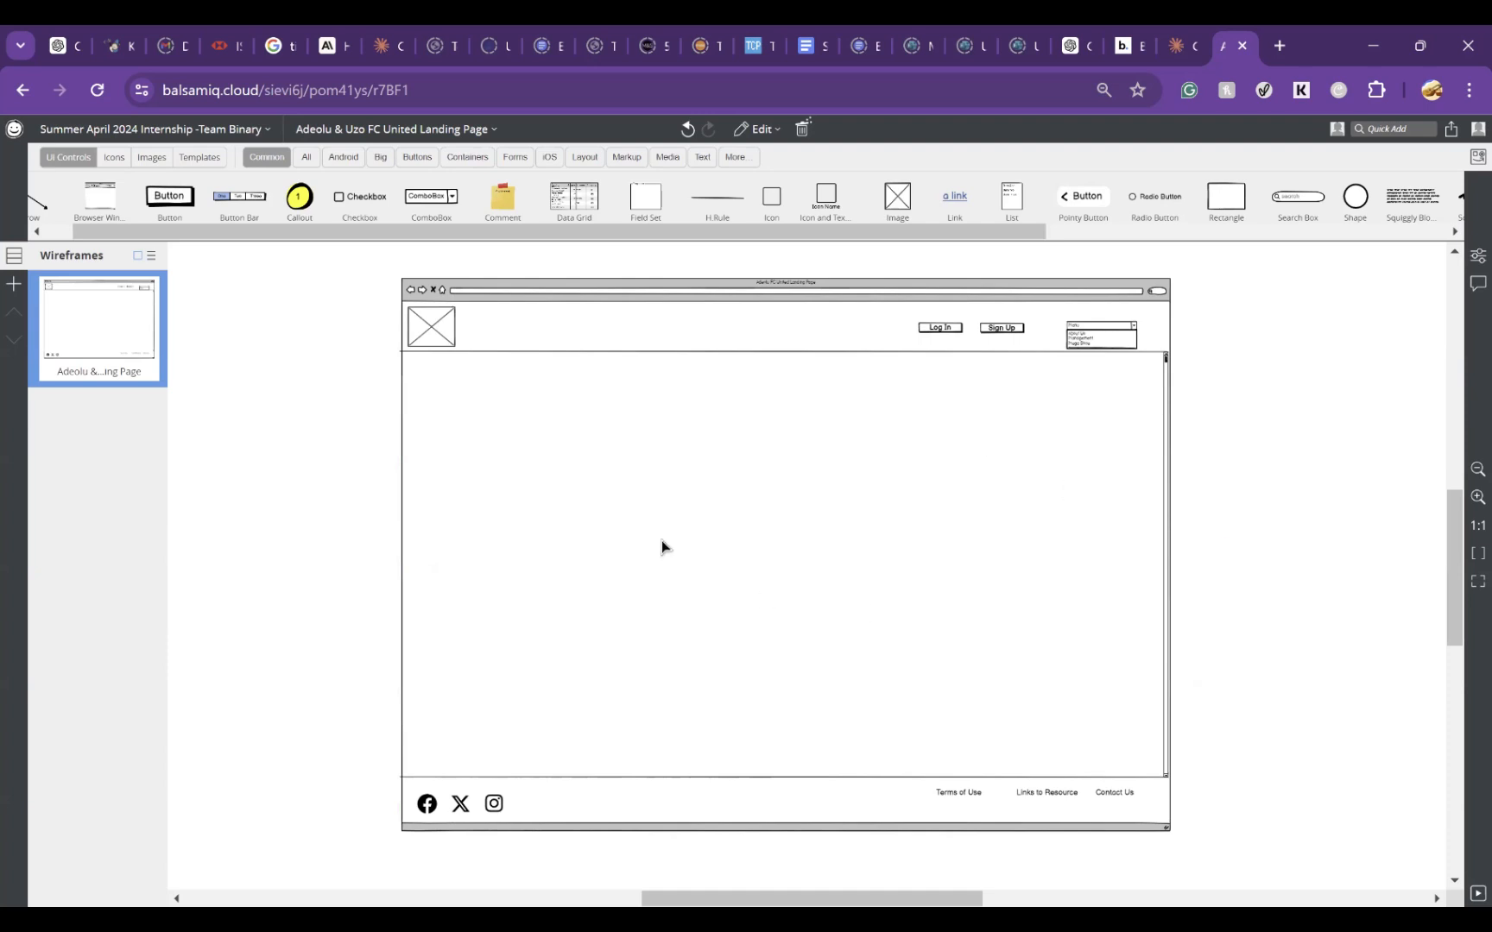
Step: Enter the landing page group, add an image placeholder in the page body, and undo the accidental move of the browser window
{"action": "left_click", "coordinate": [450, 343]}
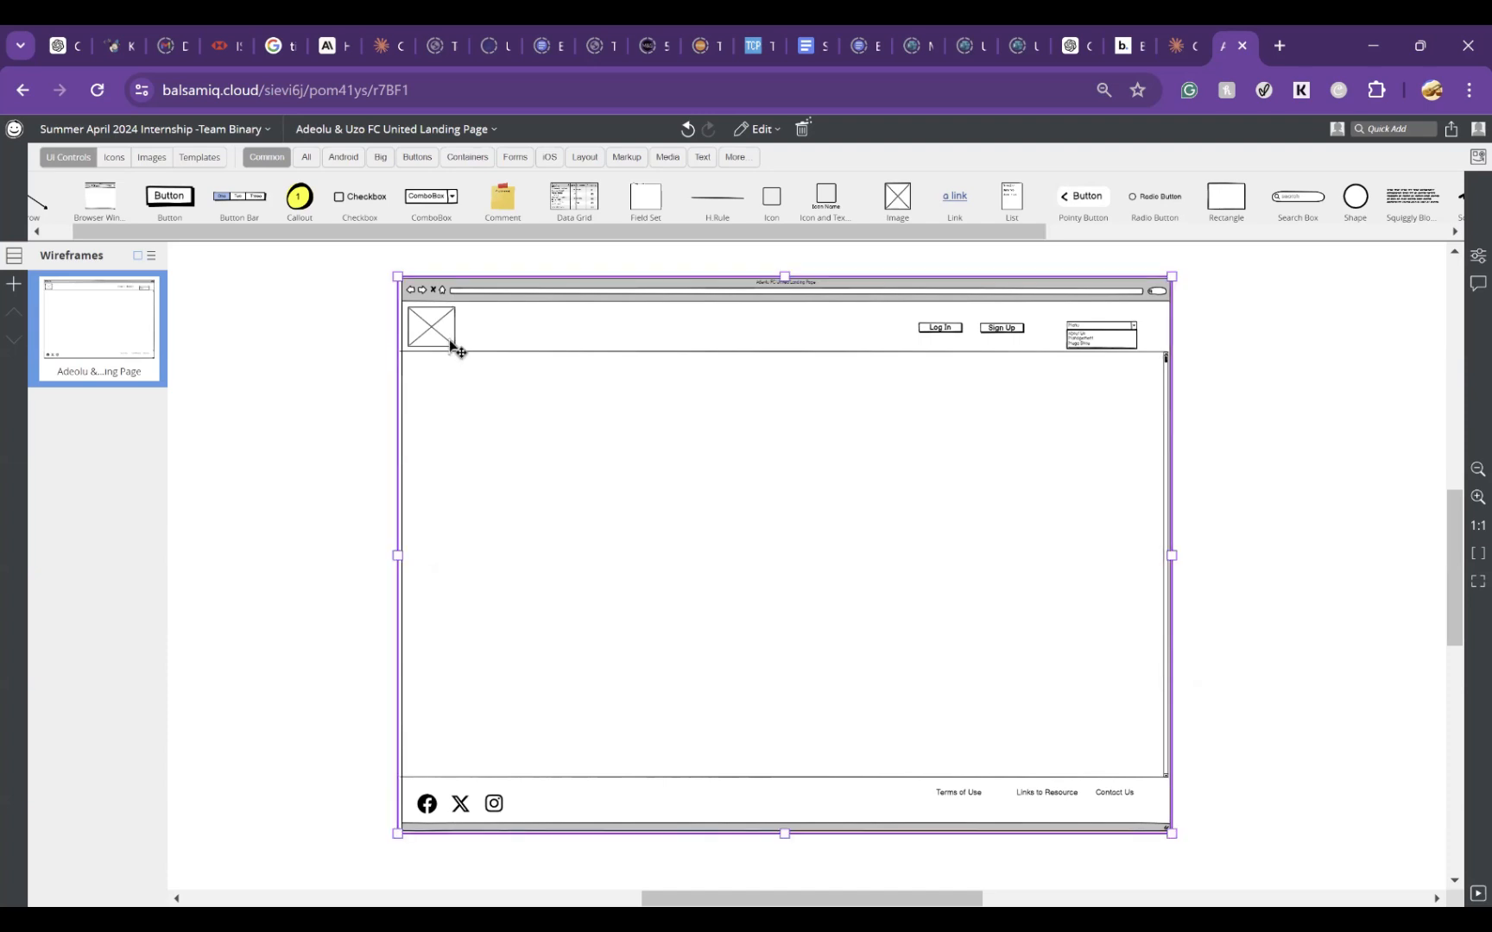
{"action": "double_click", "coordinate": [449, 343]}
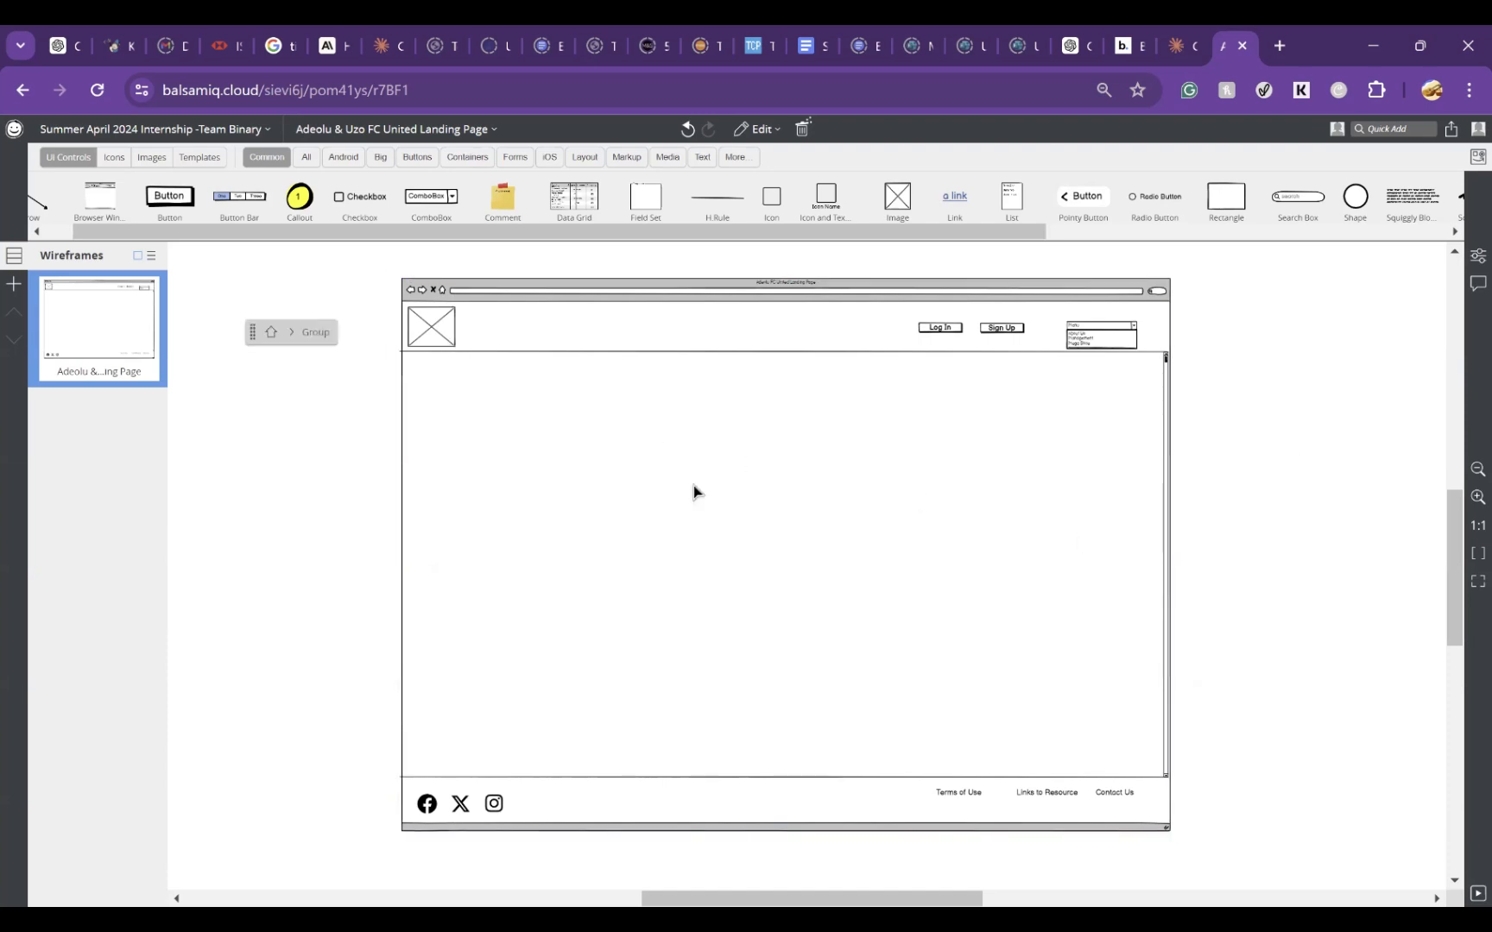
{"action": "double_click", "coordinate": [570, 507]}
{"action": "left_click", "coordinate": [1243, 470]}
{"action": "left_click_drag", "start_coordinate": [896, 195], "coordinate": [419, 393]}
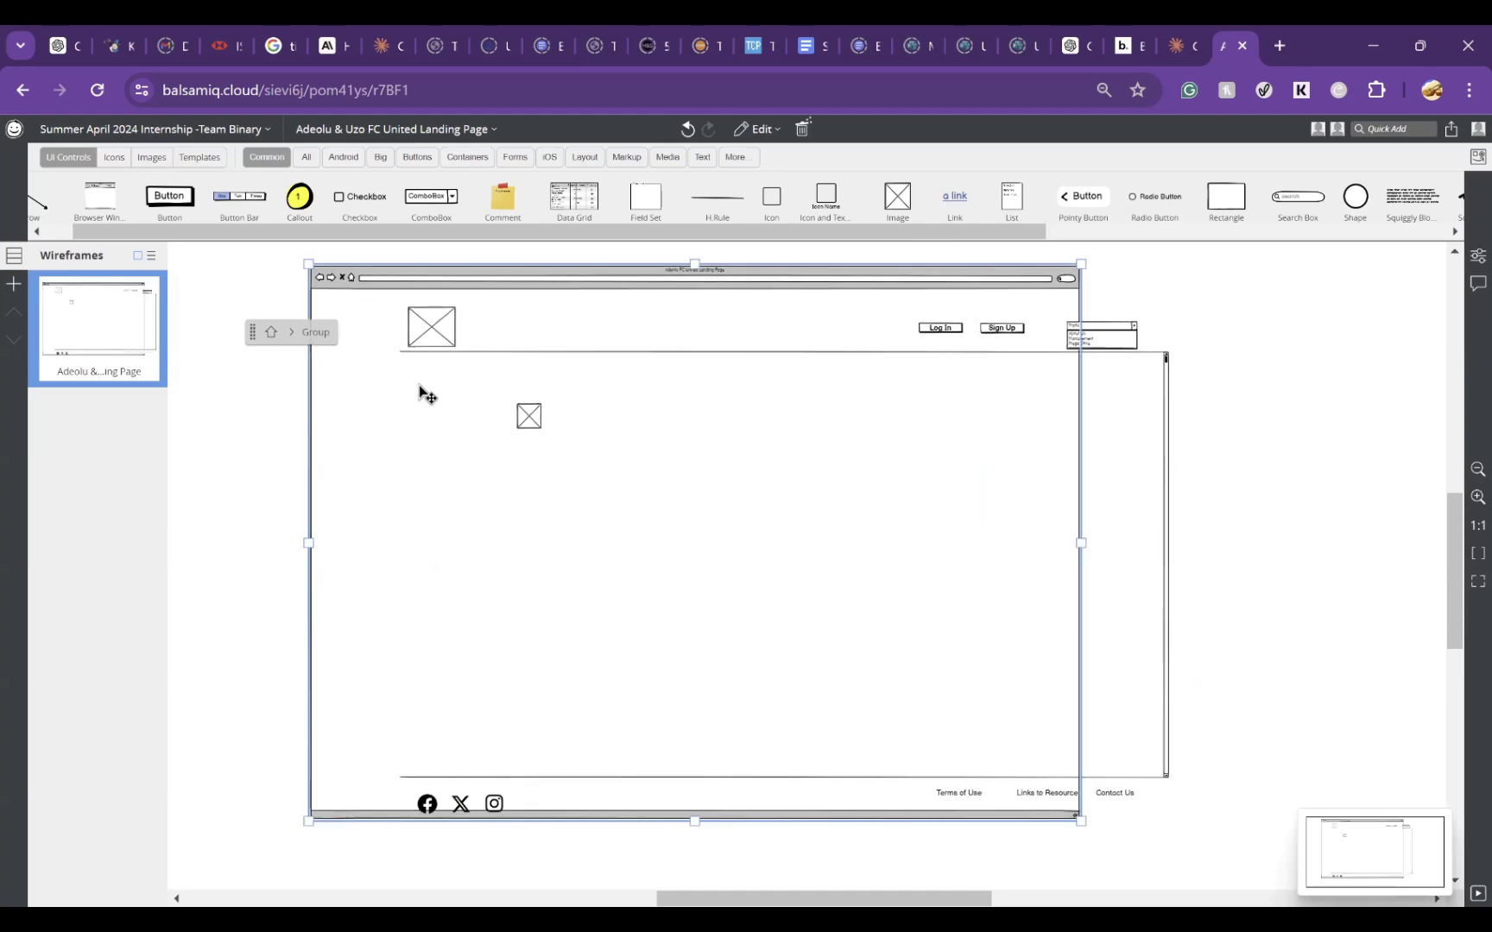
{"action": "key", "text": "ctrl+z"}
Step: Enlarge and position the new image placeholder as a wide banner below the header, spanning nearly the full page width
{"action": "left_click", "coordinate": [529, 417]}
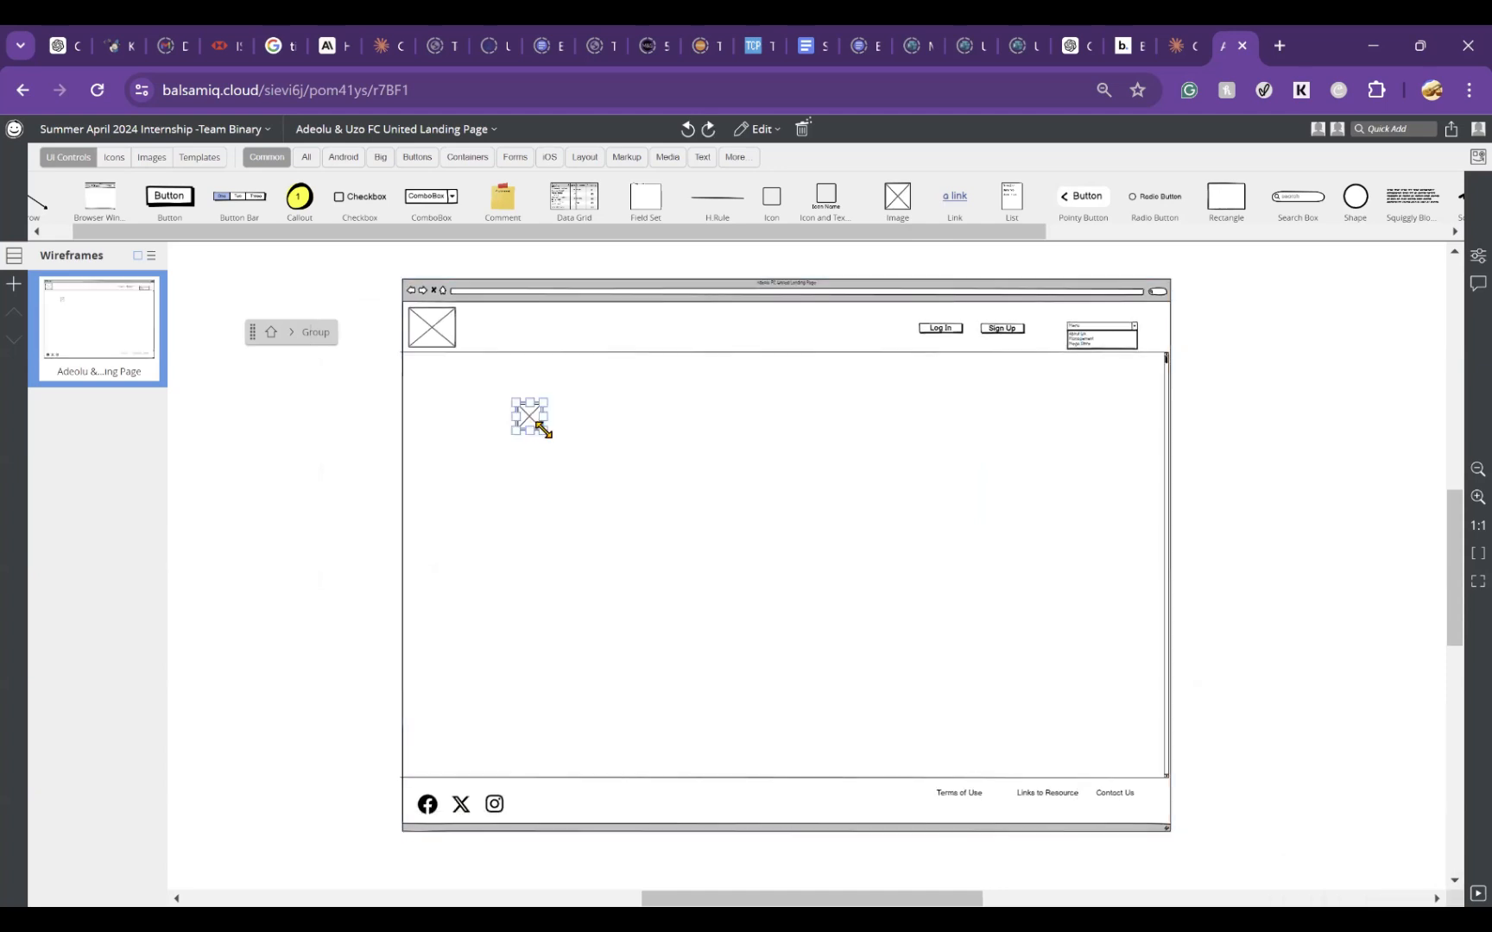
{"action": "left_click_drag", "start_coordinate": [542, 430], "coordinate": [1092, 526]}
{"action": "left_click_drag", "start_coordinate": [812, 434], "coordinate": [724, 411]}
{"action": "left_click", "coordinate": [719, 410]}
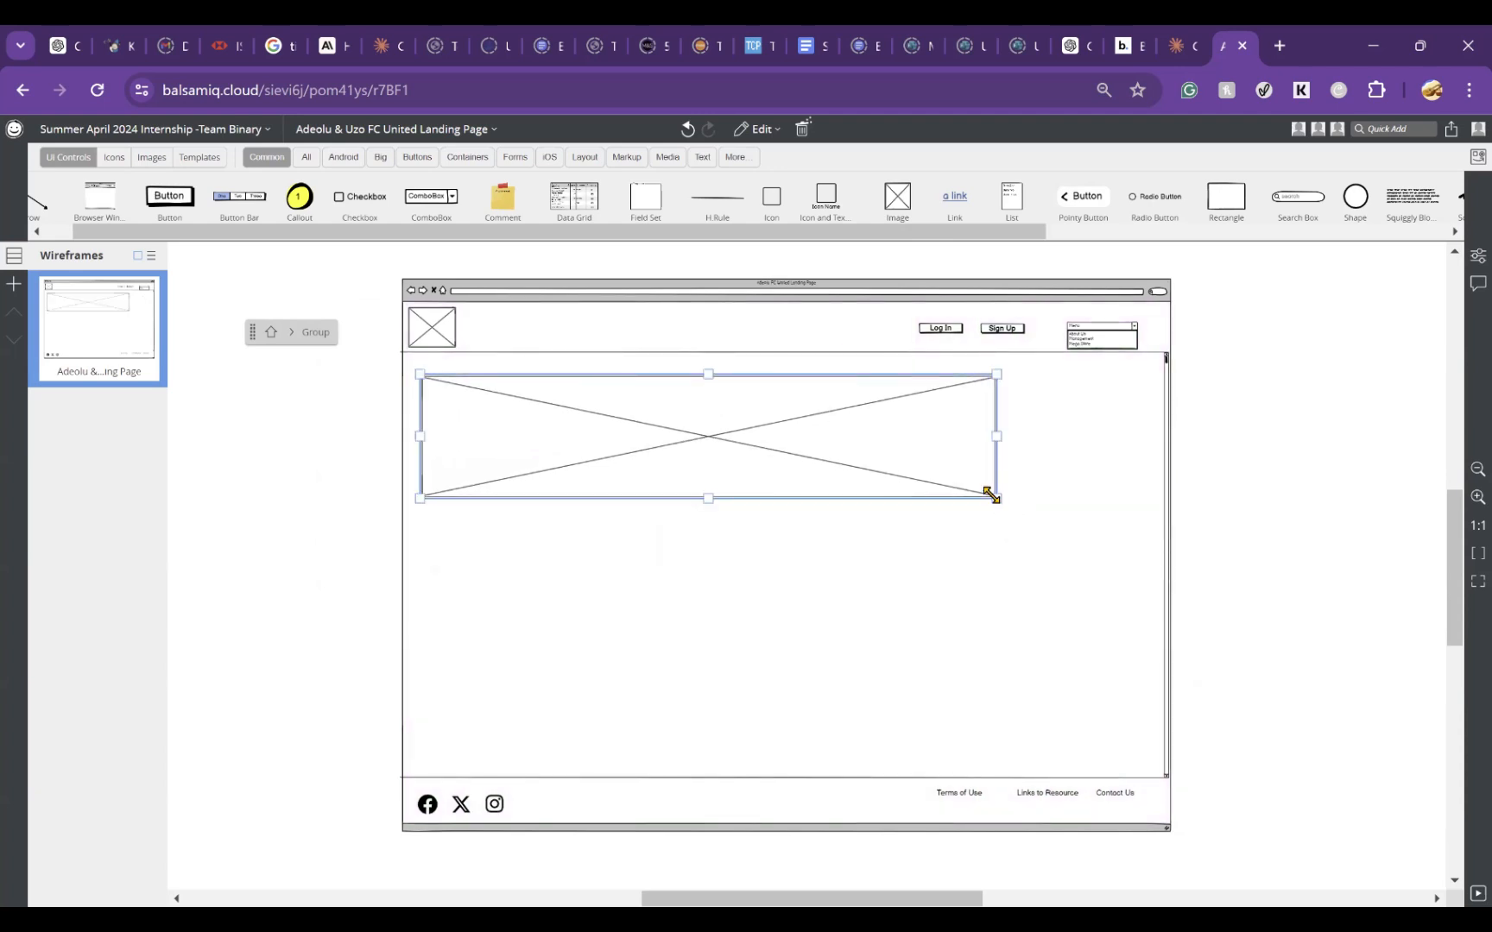
{"action": "left_click_drag", "start_coordinate": [1014, 509], "coordinate": [1144, 536]}
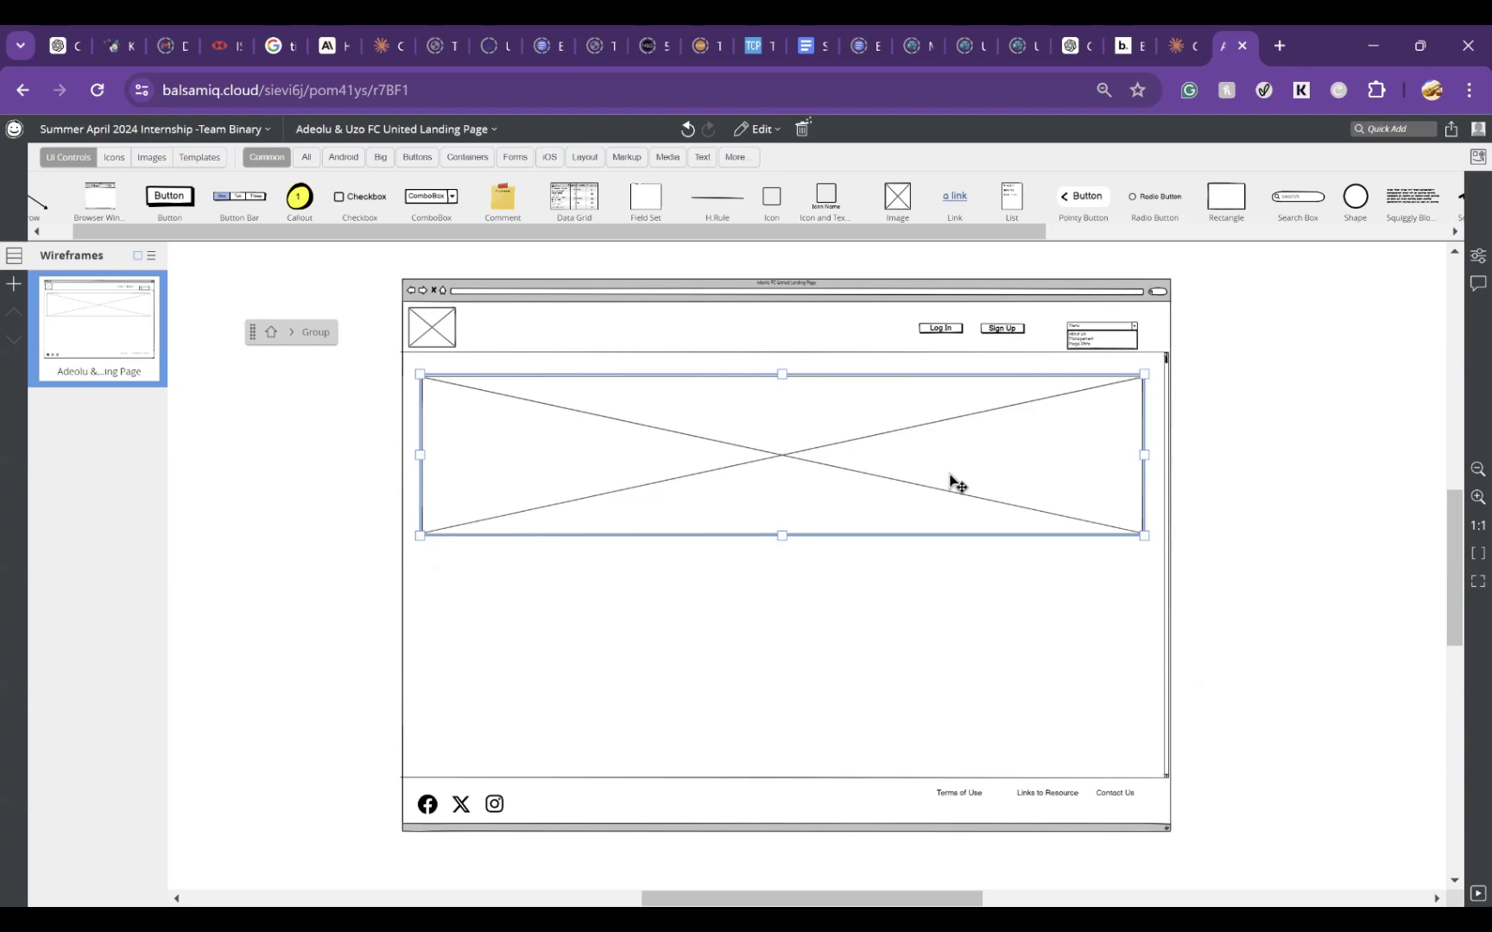
{"action": "left_click", "coordinate": [1277, 534]}
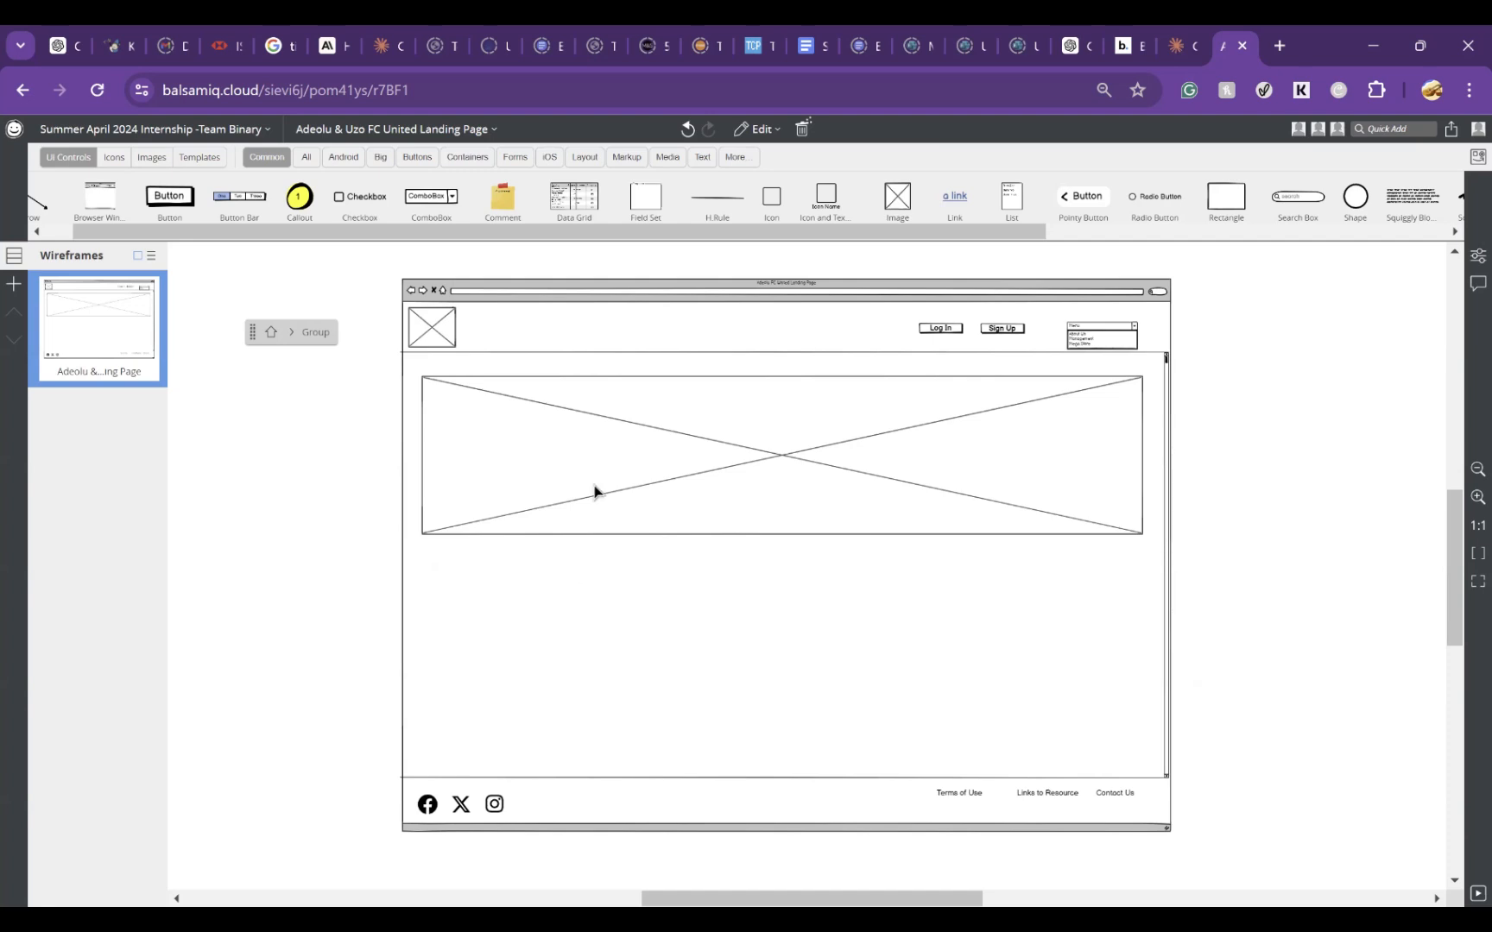
Step: Duplicate the landing page wireframe in the wireframes list
{"action": "right_click", "coordinate": [106, 318]}
{"action": "left_click", "coordinate": [1399, 448]}
{"action": "right_click", "coordinate": [101, 328]}
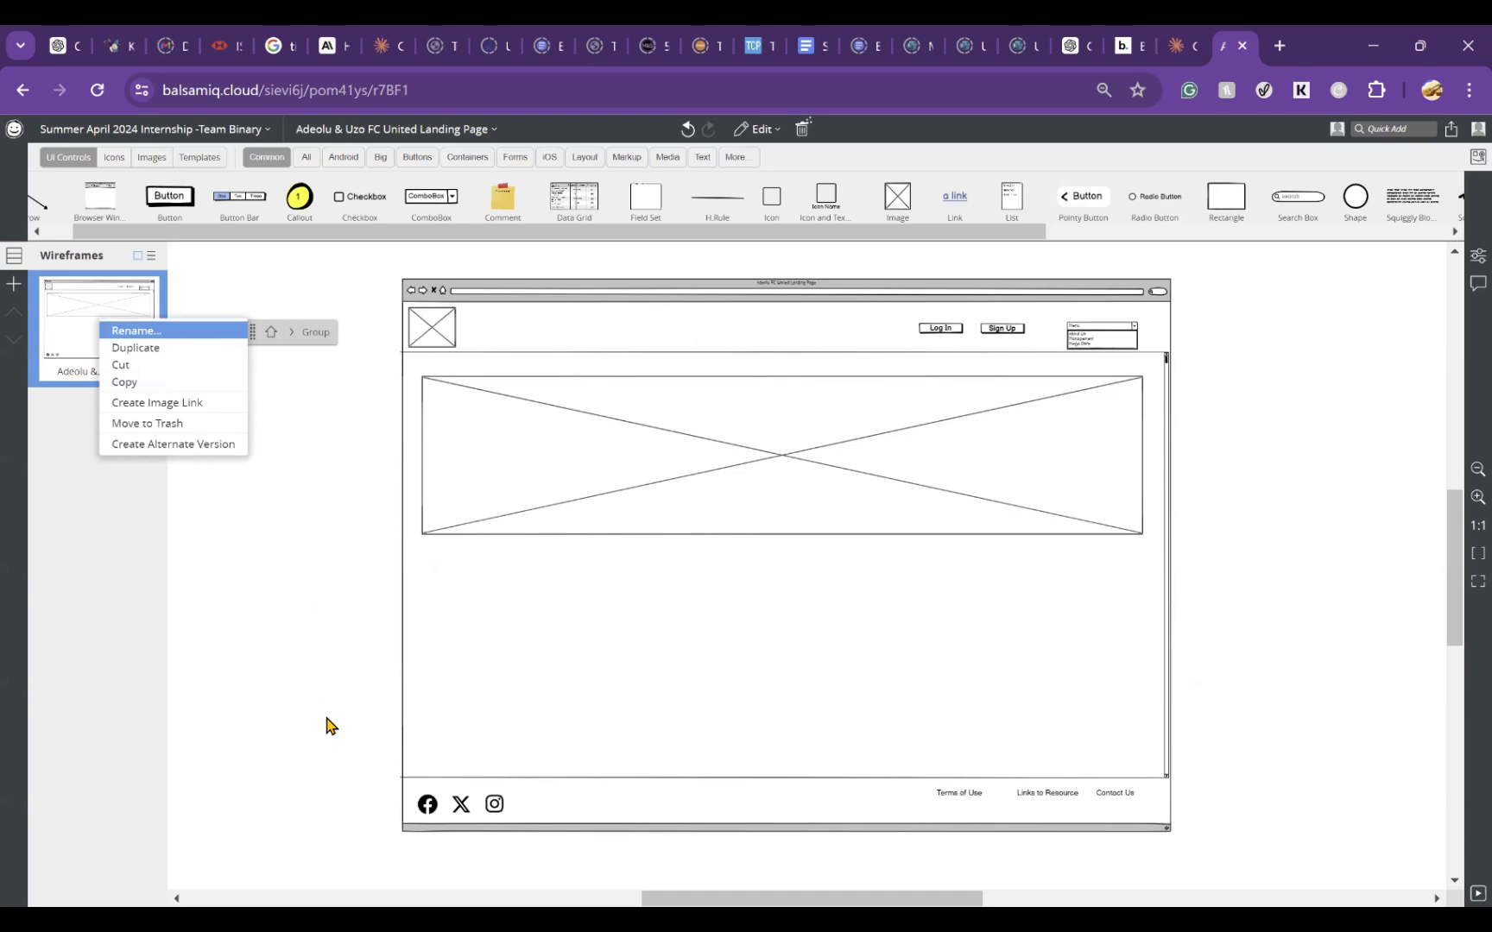
{"action": "left_click", "coordinate": [1373, 572]}
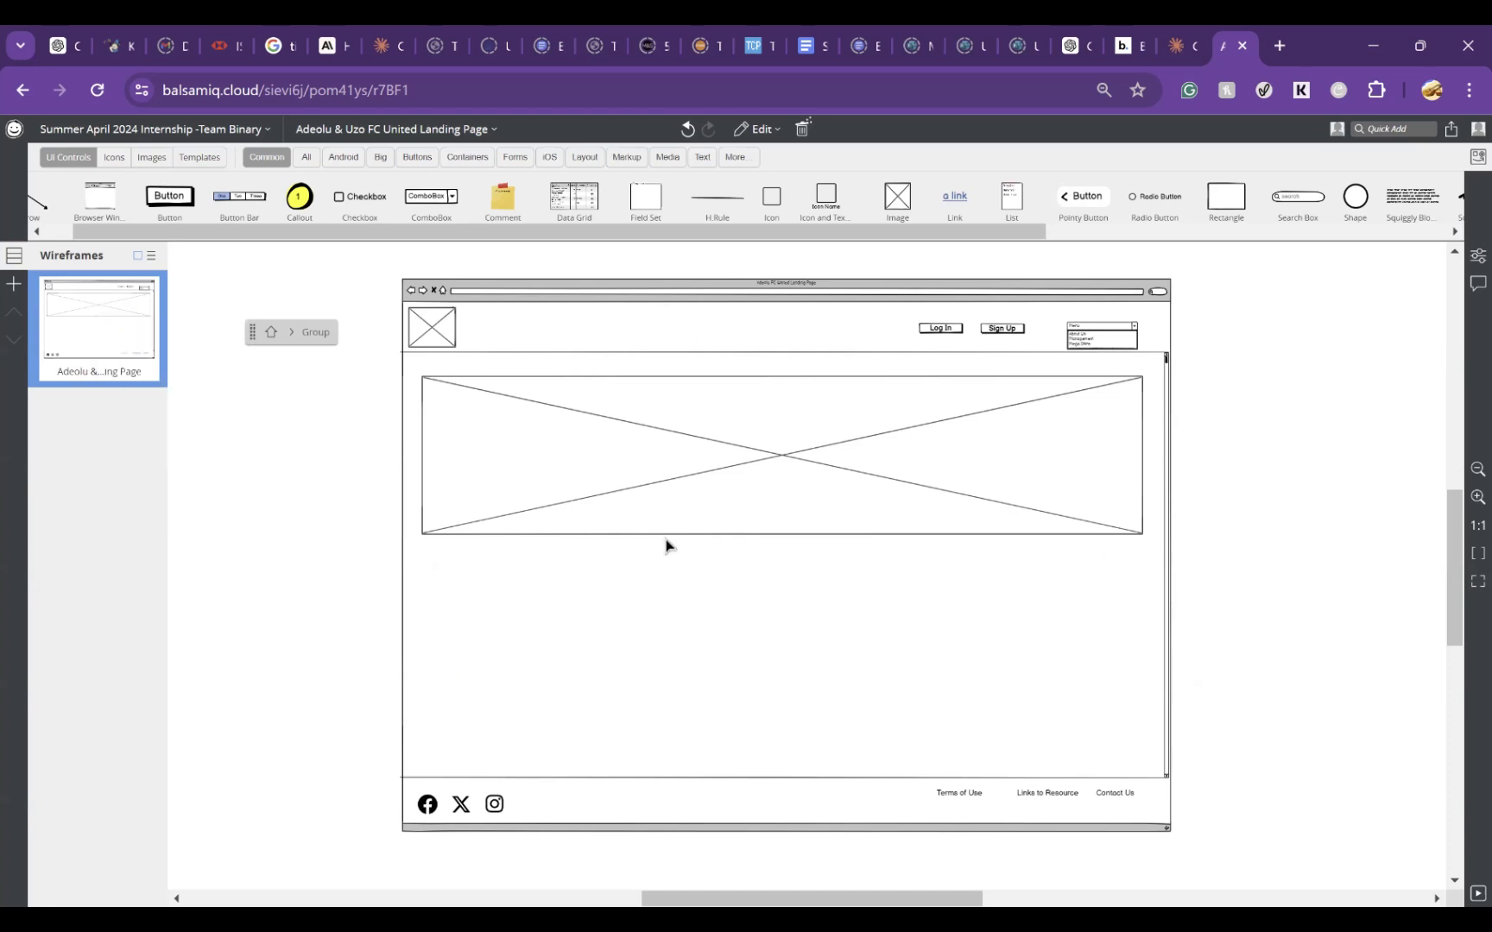
{"action": "right_click", "coordinate": [101, 340]}
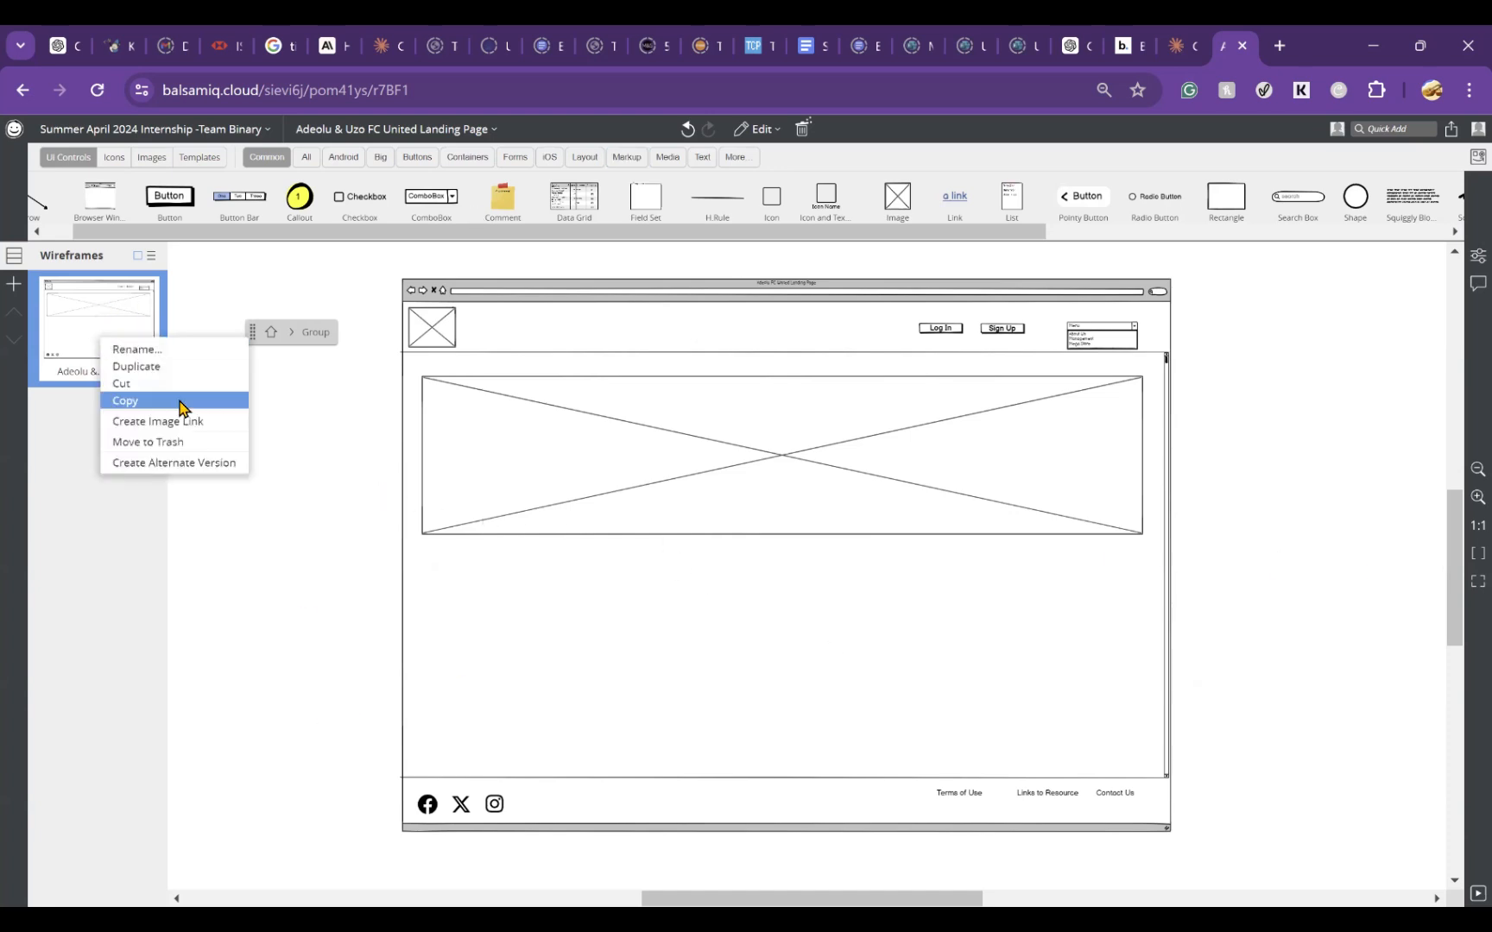
{"action": "left_click", "coordinate": [186, 371]}
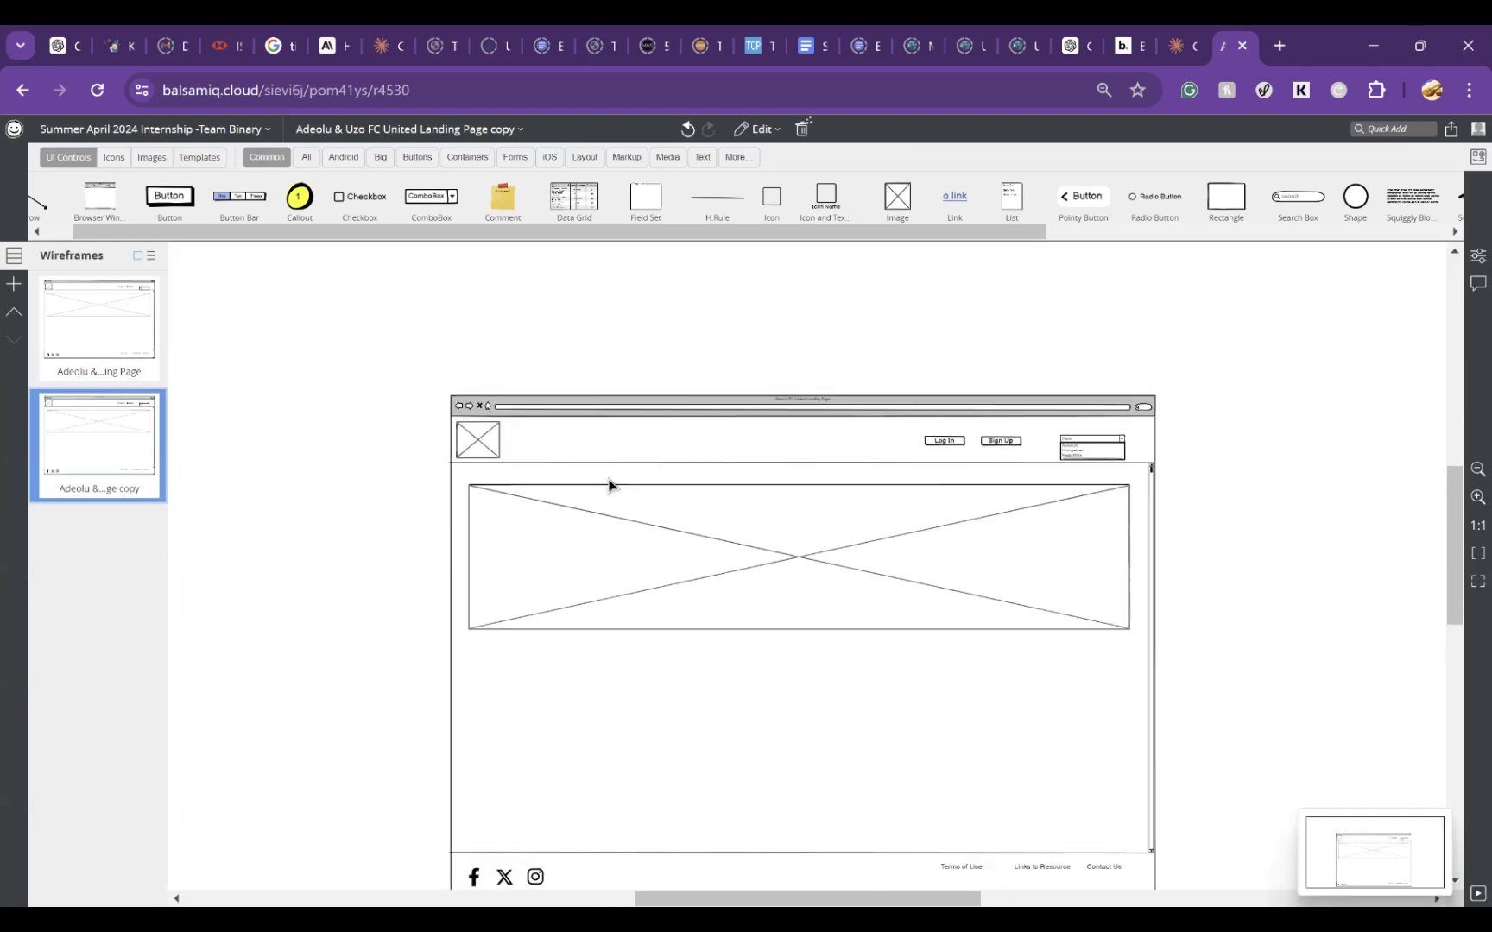
Step: Rename the duplicated wireframe, replacing the ending "Landing Page copy" with "Log In Page"
{"action": "double_click", "coordinate": [116, 492]}
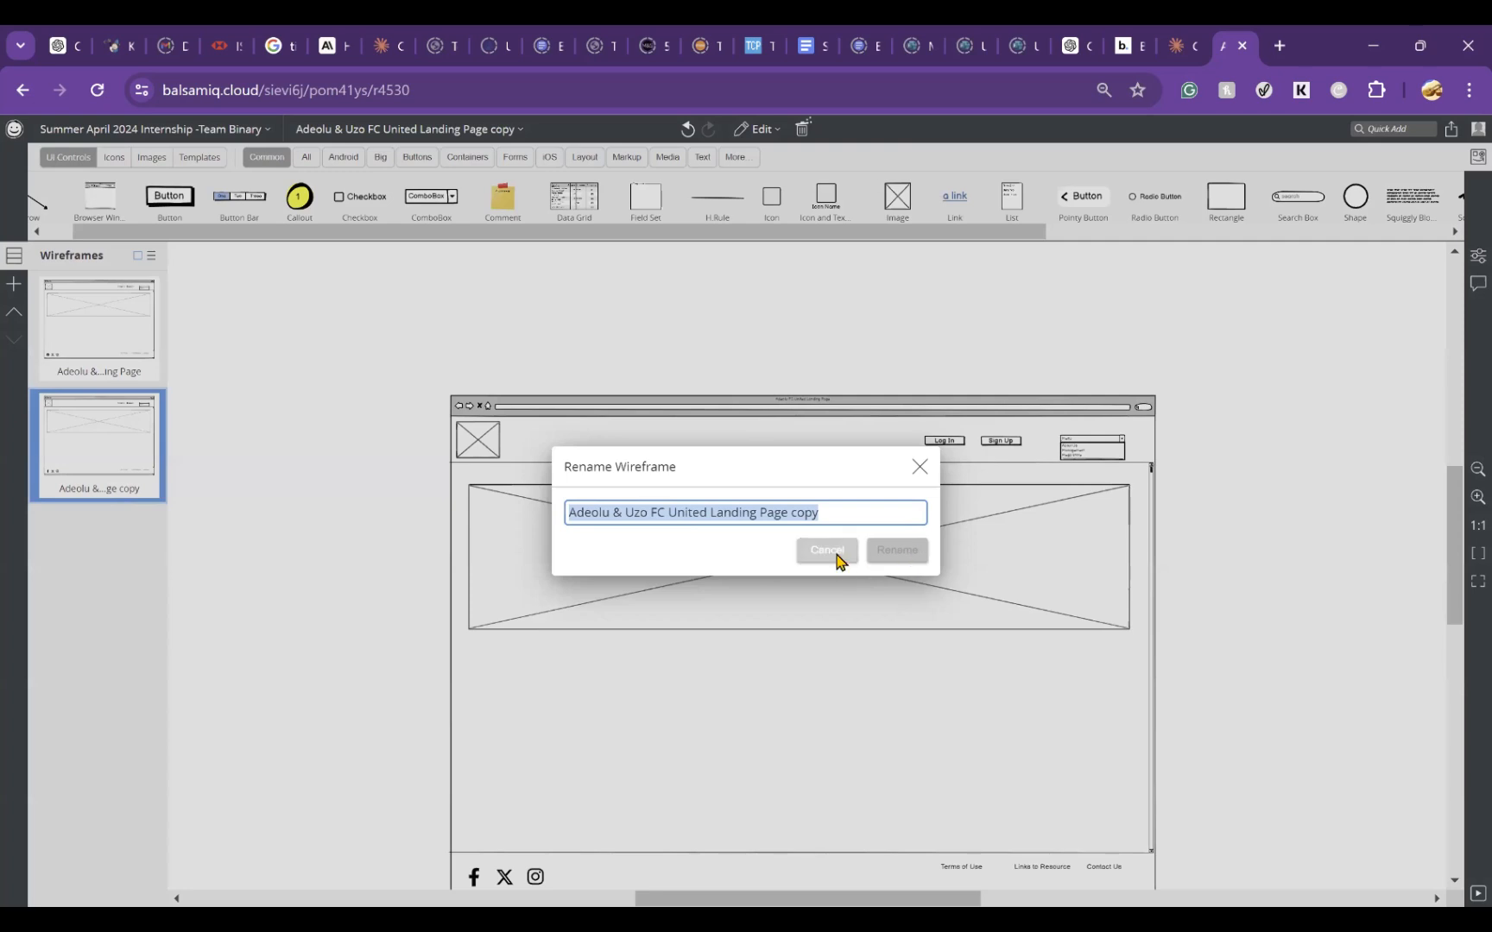
{"action": "left_click", "coordinate": [835, 556]}
{"action": "right_click", "coordinate": [138, 468]}
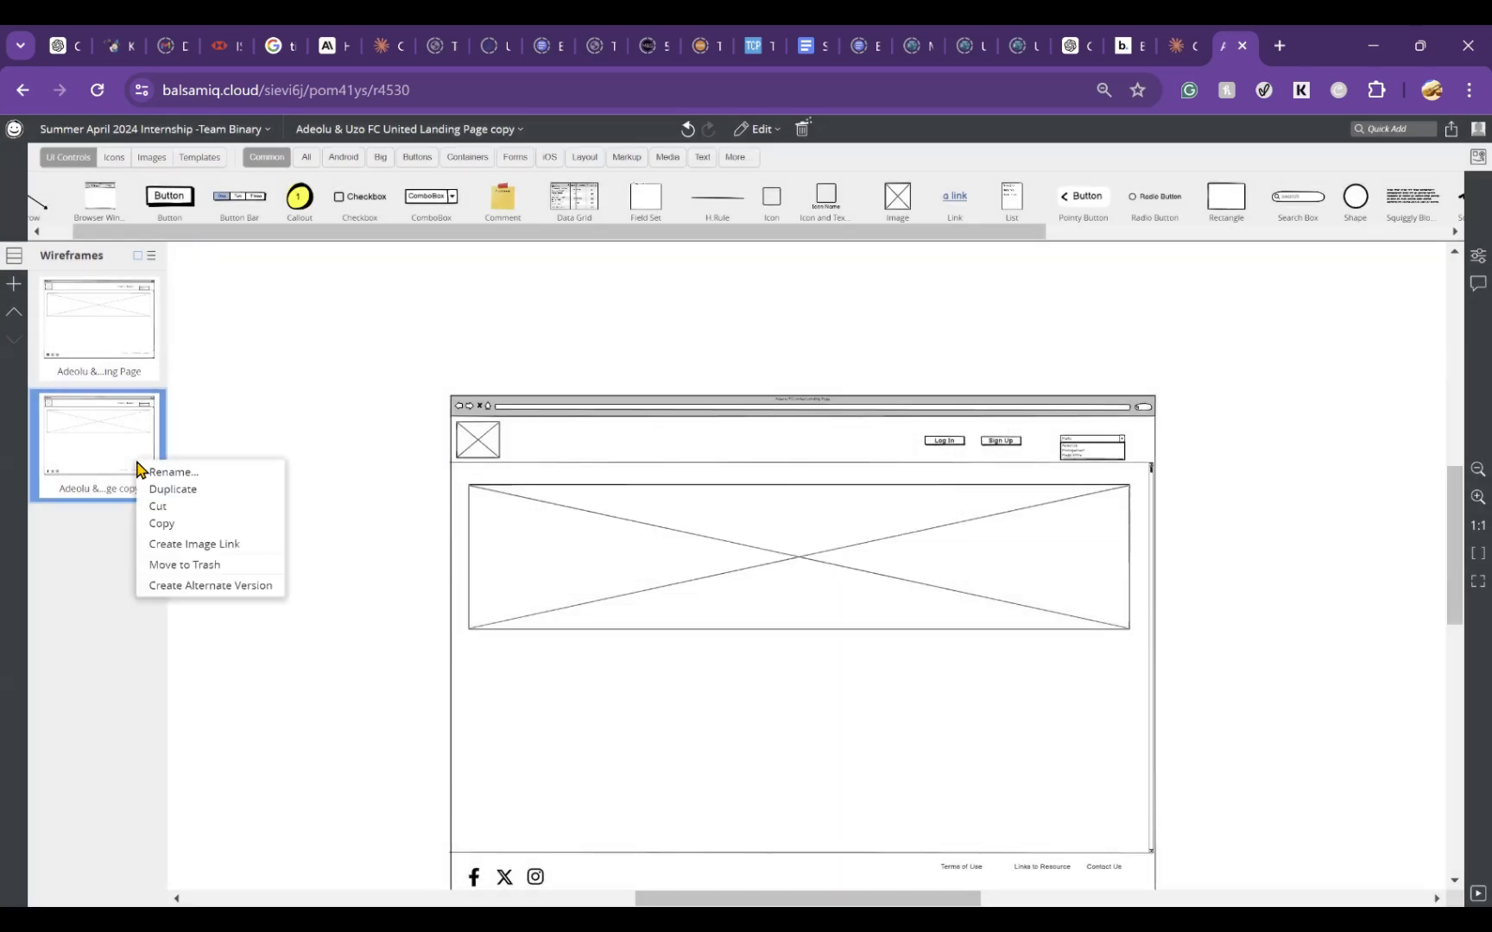
{"action": "left_click", "coordinate": [246, 470]}
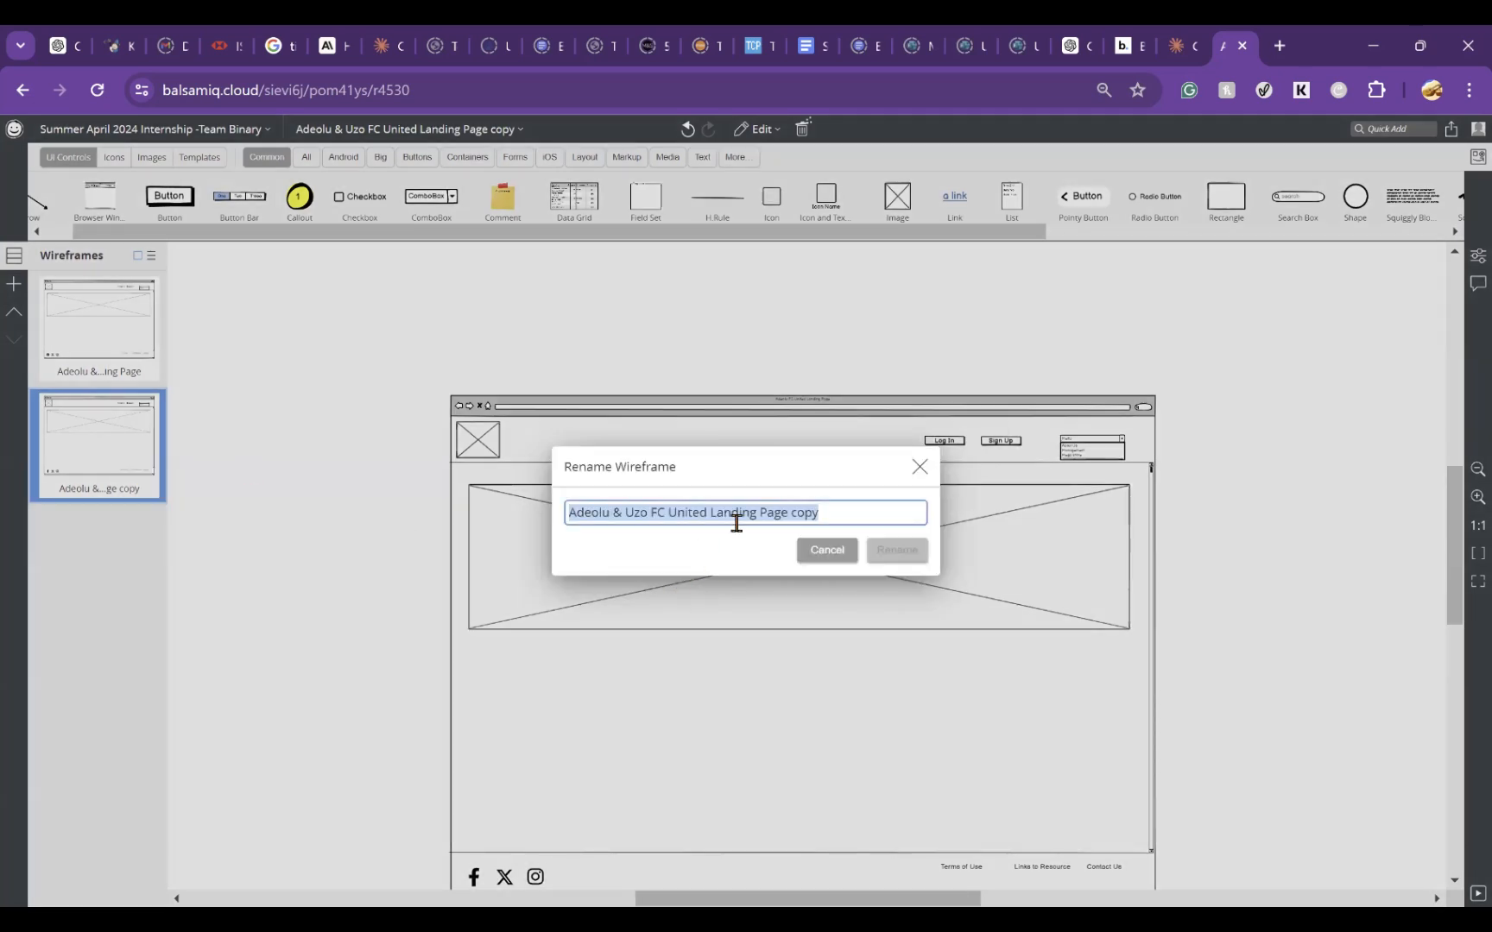
{"action": "left_click", "coordinate": [836, 523]}
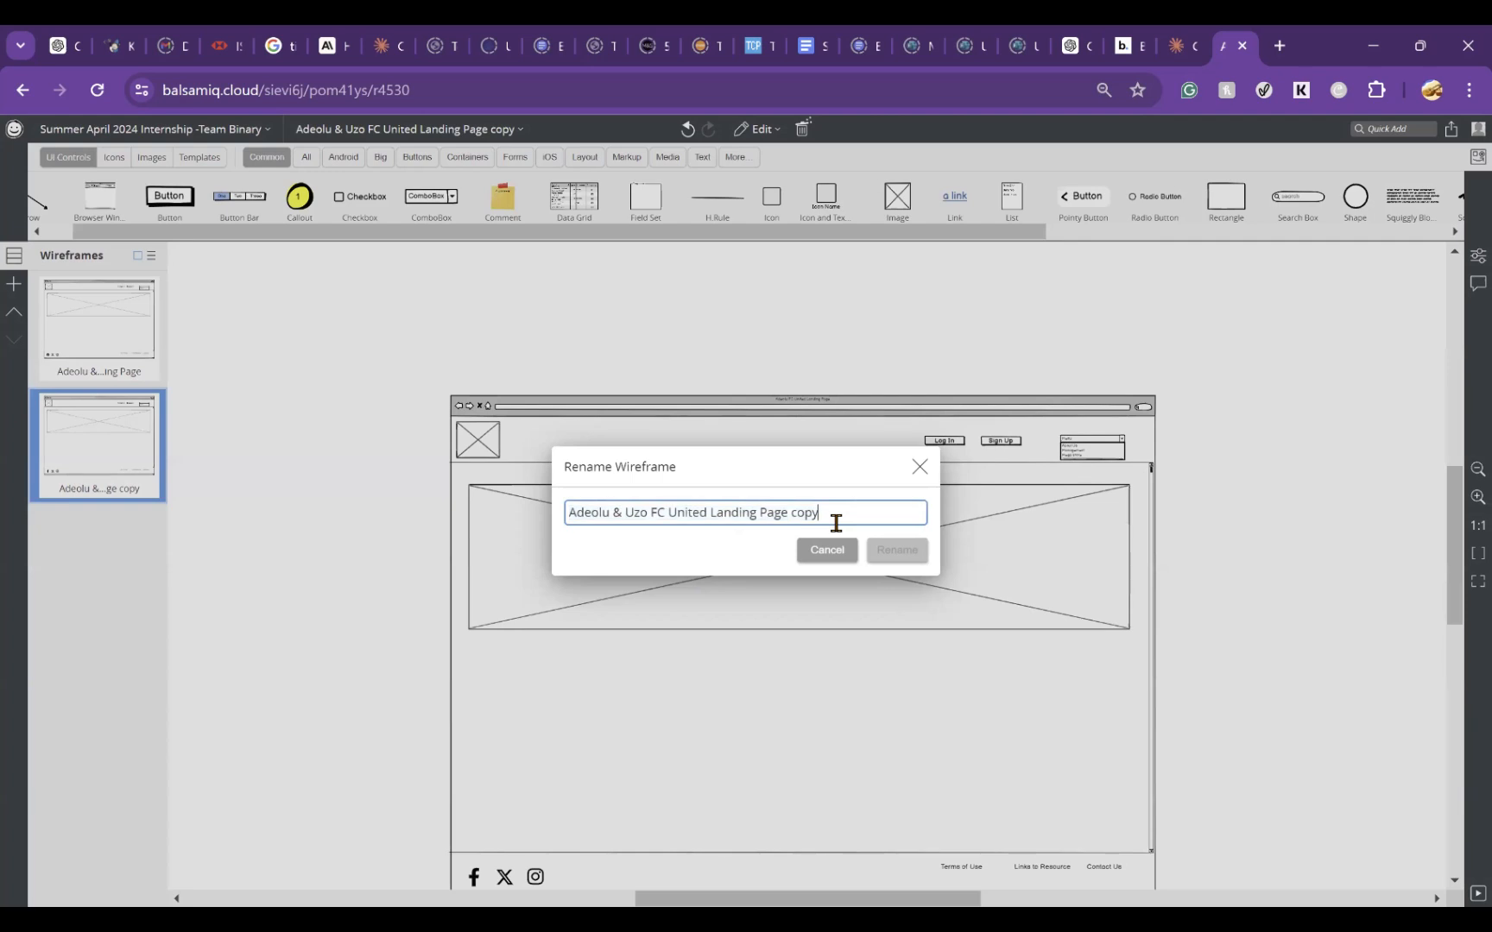
{"action": "key", "text": "BackSpace"}
{"action": "key", "text": "BackSpace"}
{"action": "key", "text": "BackSpace"}
{"action": "key", "text": "BackSpace"}
{"action": "key", "text": "BackSpace"}
{"action": "key", "text": "BackSpace"}
{"action": "key", "text": "BackSpace"}
{"action": "key", "text": "BackSpace"}
{"action": "key", "text": "BackSpace"}
{"action": "key", "text": "BackSpace"}
{"action": "key", "text": "BackSpace"}
{"action": "key", "text": "BackSpace"}
{"action": "key", "text": "BackSpace"}
{"action": "key", "text": "BackSpace"}
{"action": "key", "text": "BackSpace"}
{"action": "key", "text": "BackSpace"}
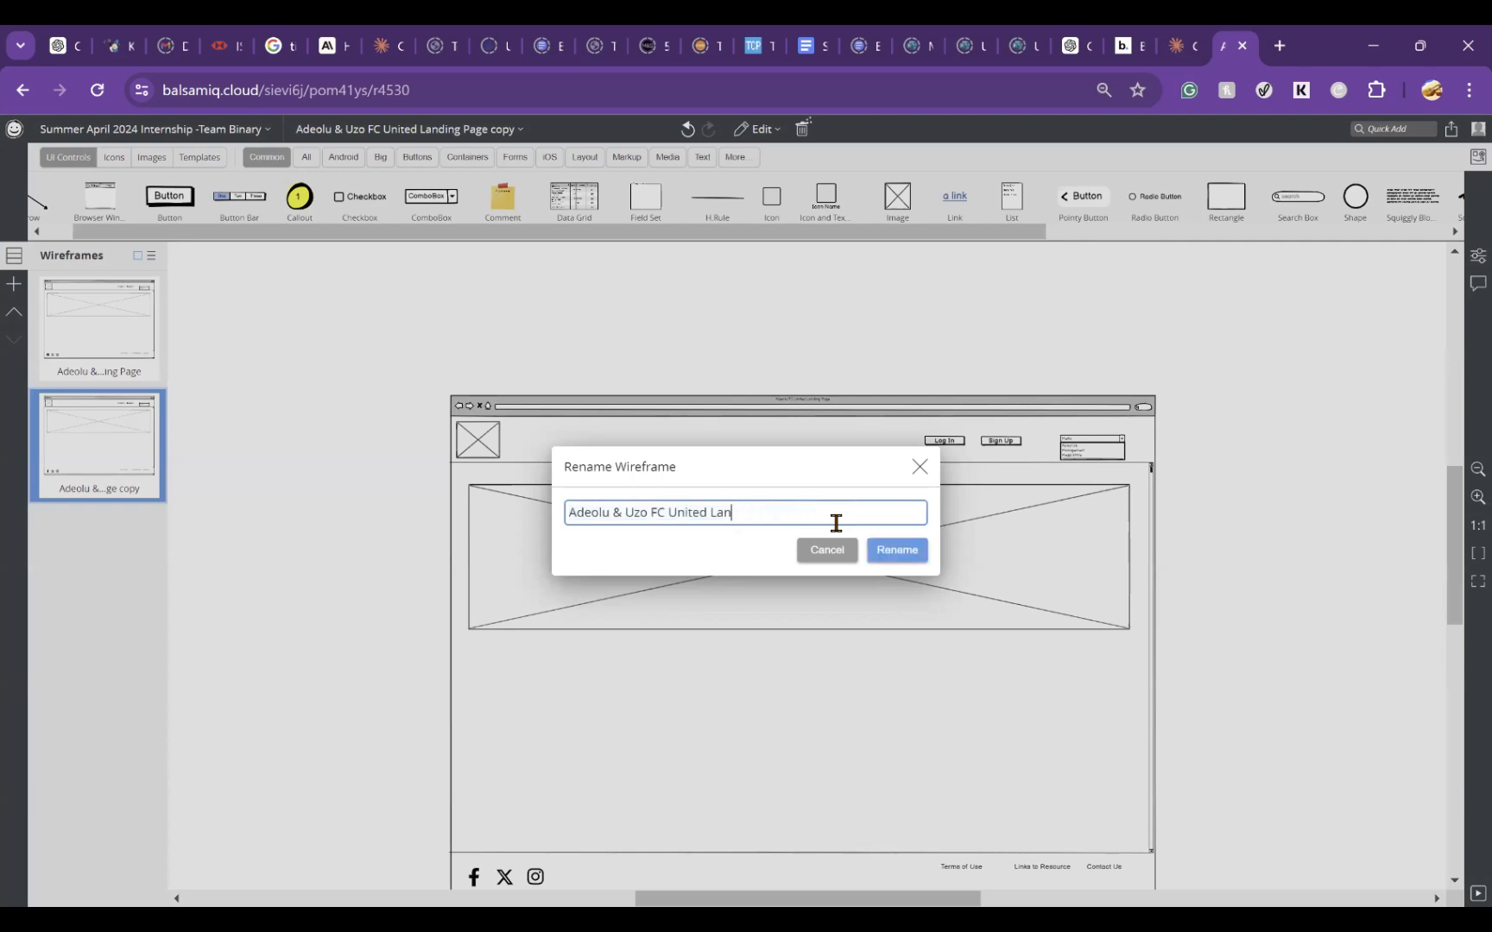
{"action": "type", "text": "og In Page"}
{"action": "left_click", "coordinate": [894, 550]}
Step: Ungroup the controls of the Log In Page wireframe and delete its wide banner image placeholder
{"action": "left_click", "coordinate": [1001, 561]}
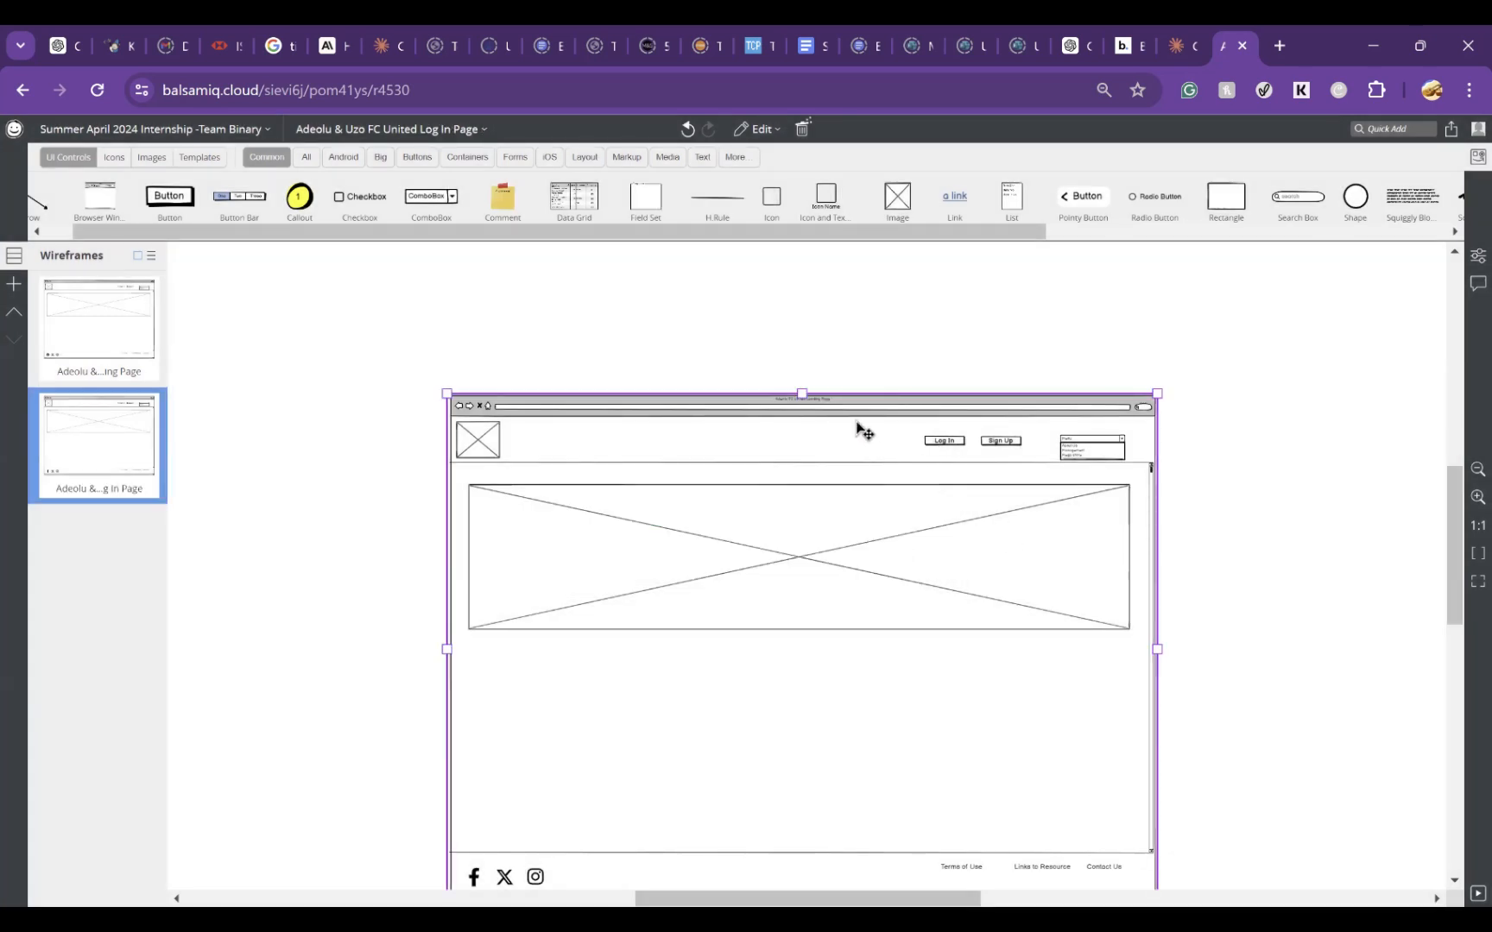
{"action": "scroll", "coordinate": [859, 423], "scroll_direction": "down", "scroll_amount": 2}
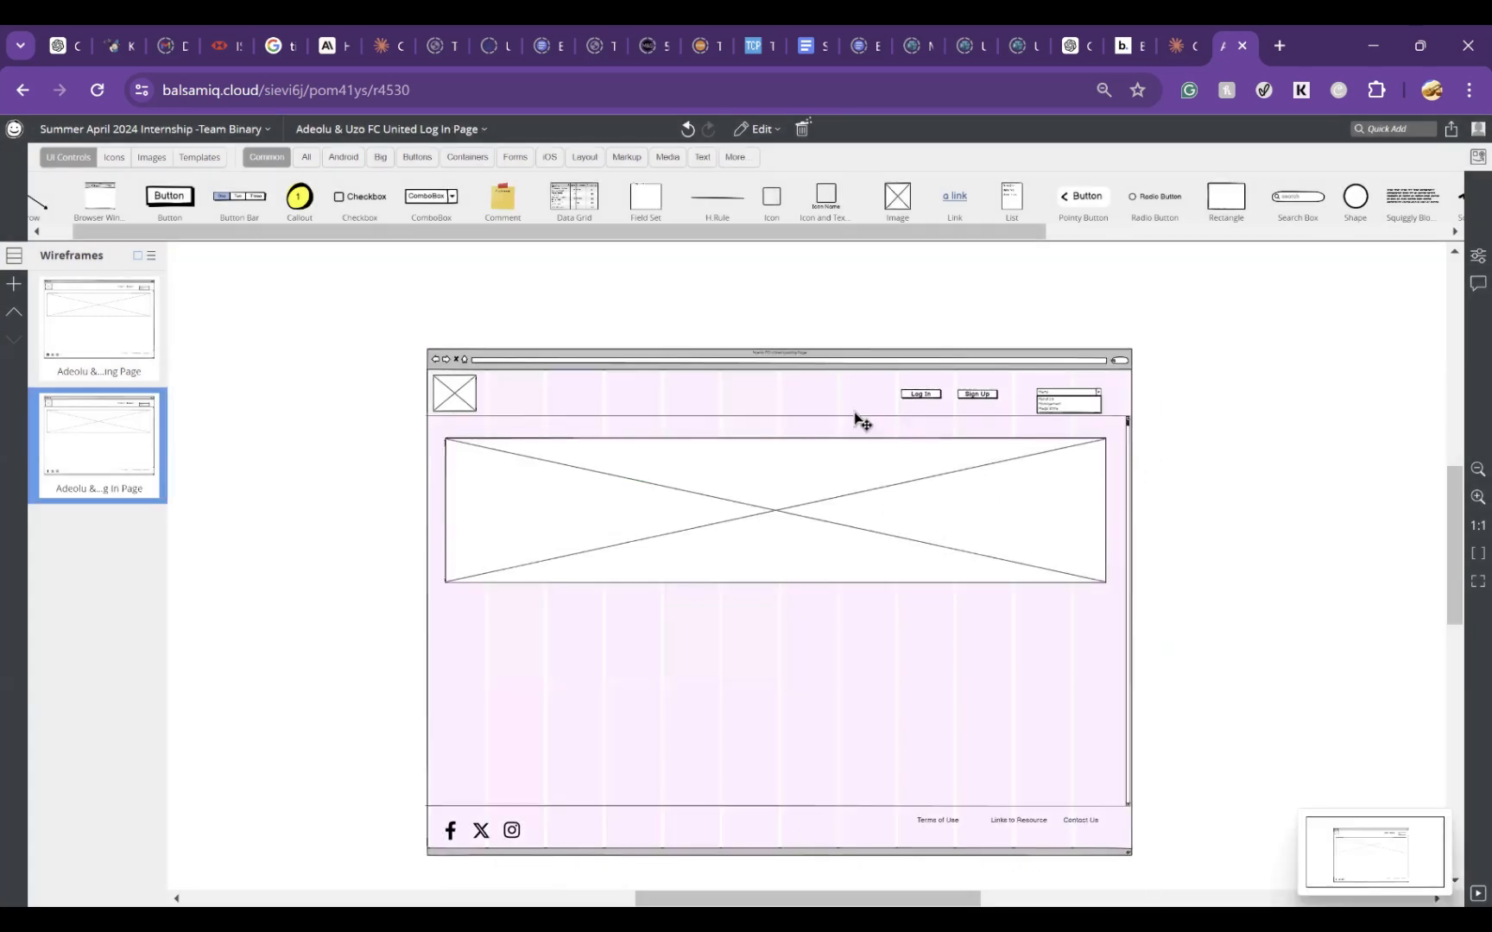
{"action": "right_click", "coordinate": [814, 531]}
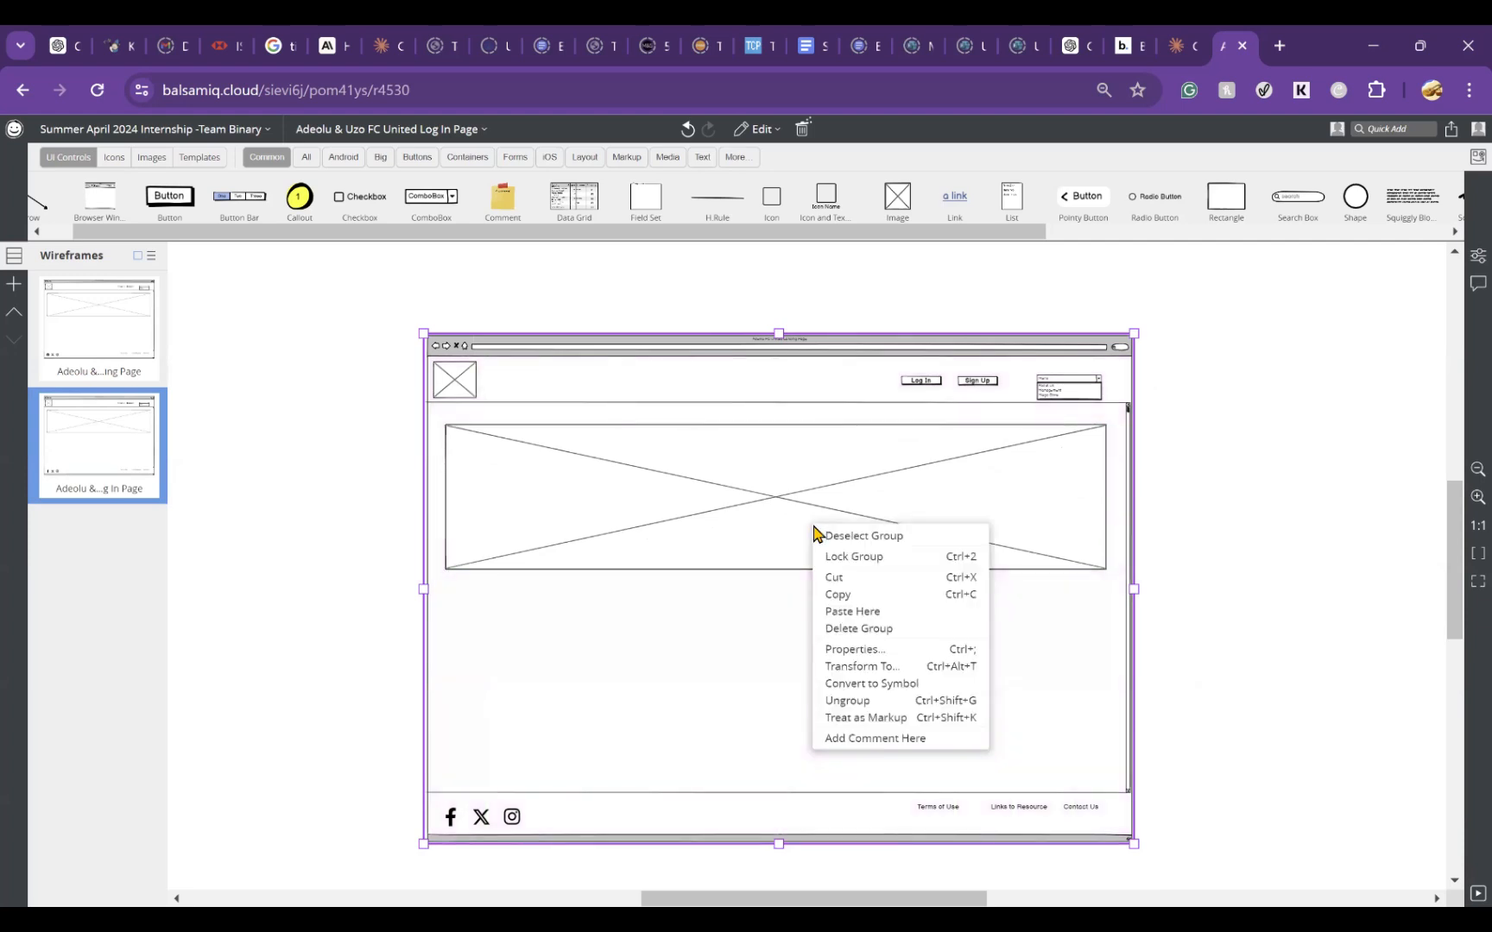
{"action": "left_click", "coordinate": [891, 701]}
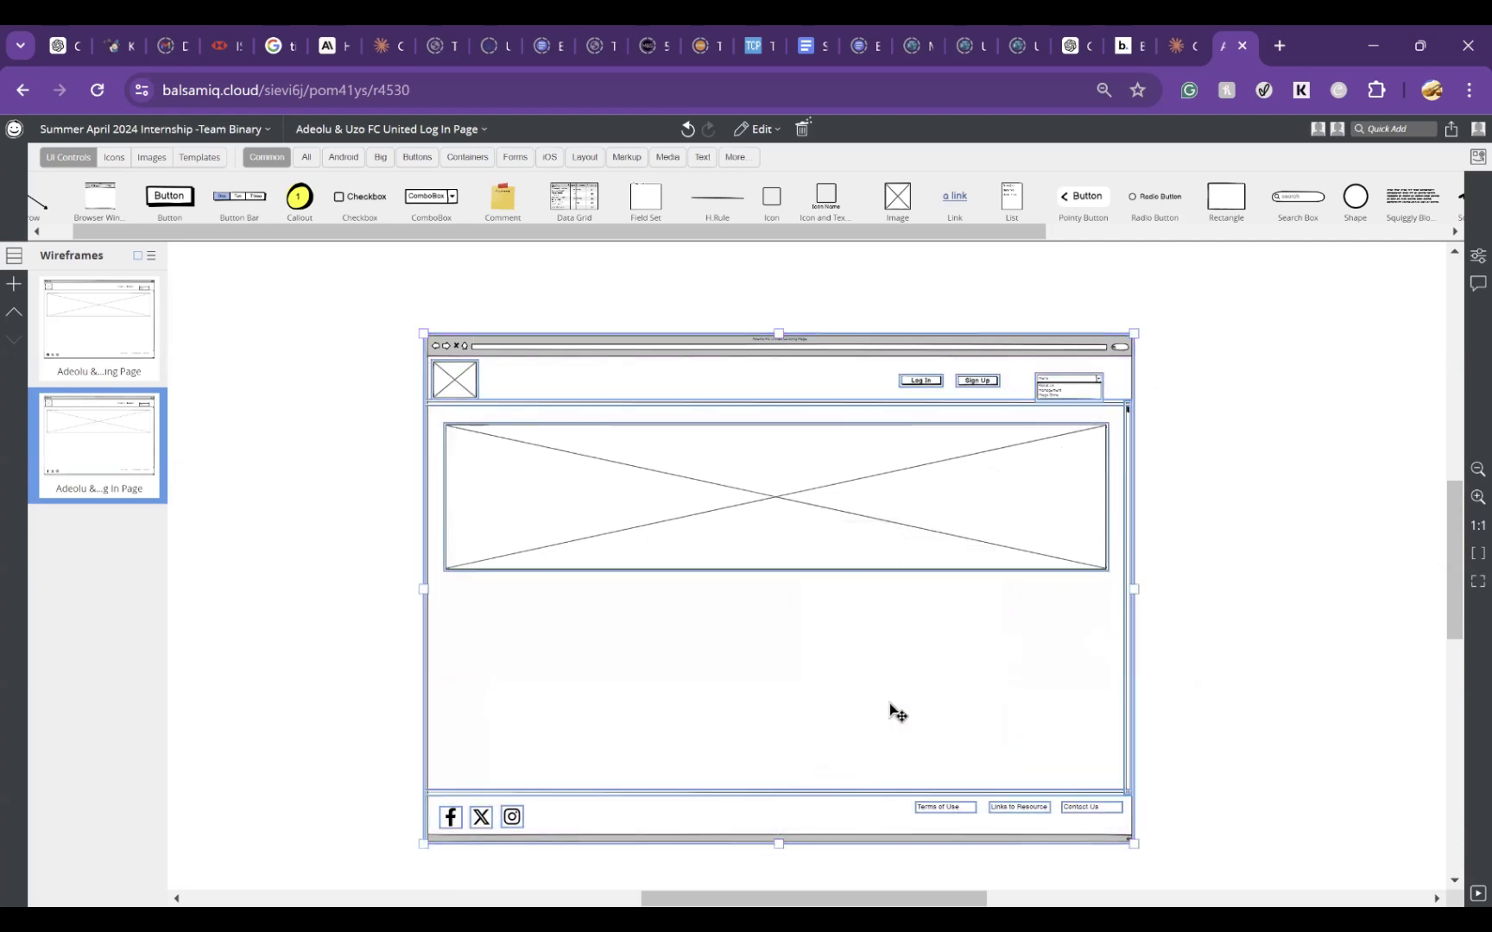
{"action": "left_click", "coordinate": [1333, 577]}
{"action": "left_click", "coordinate": [857, 516]}
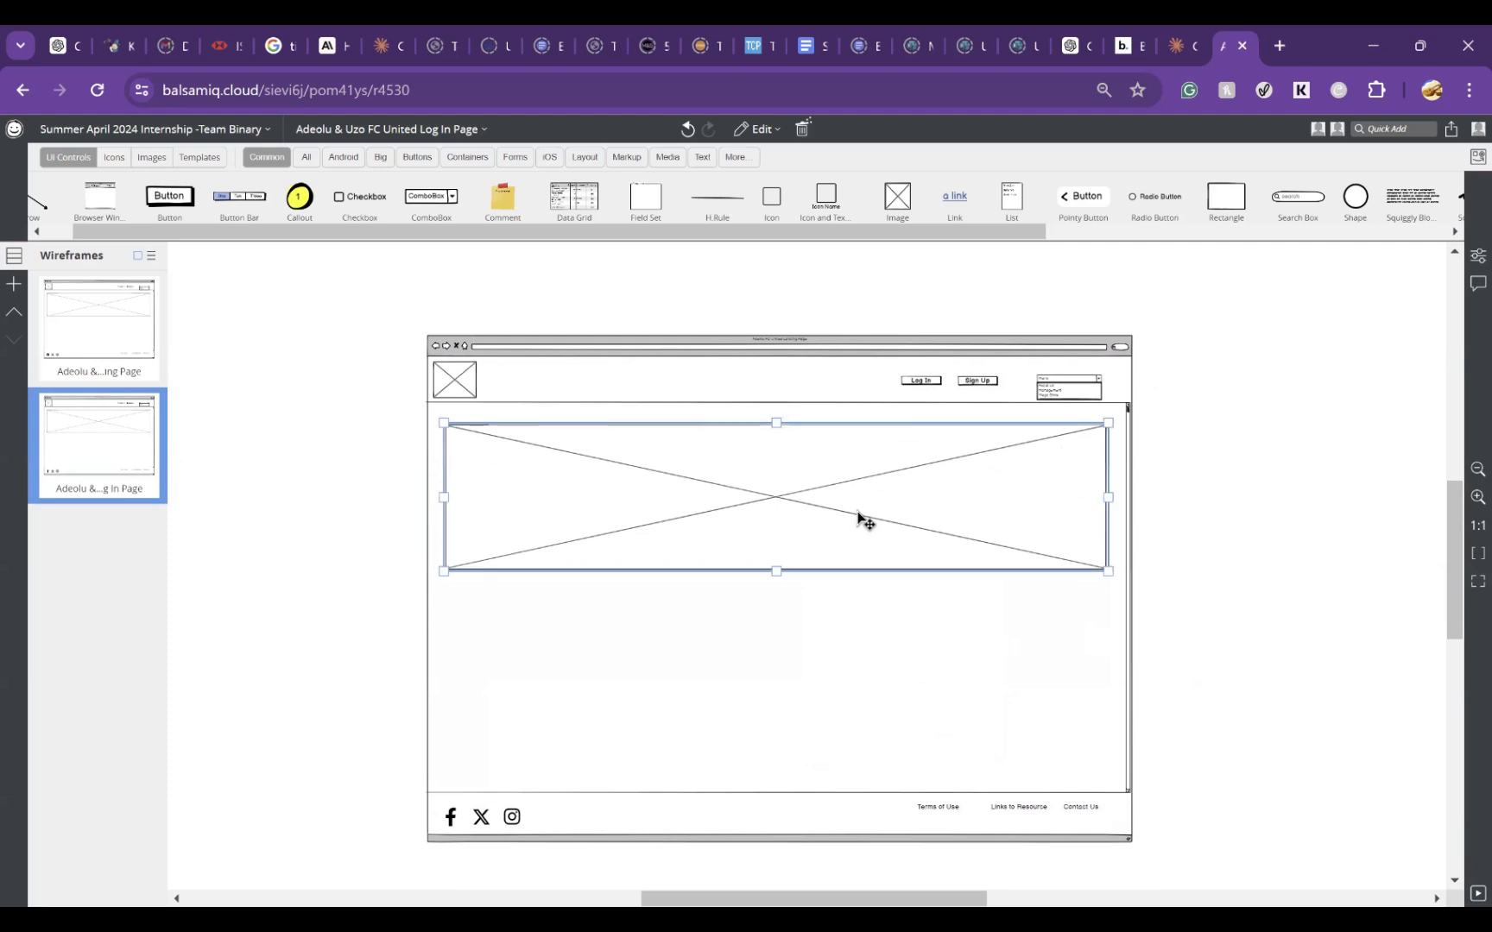
{"action": "key", "text": "Delete"}
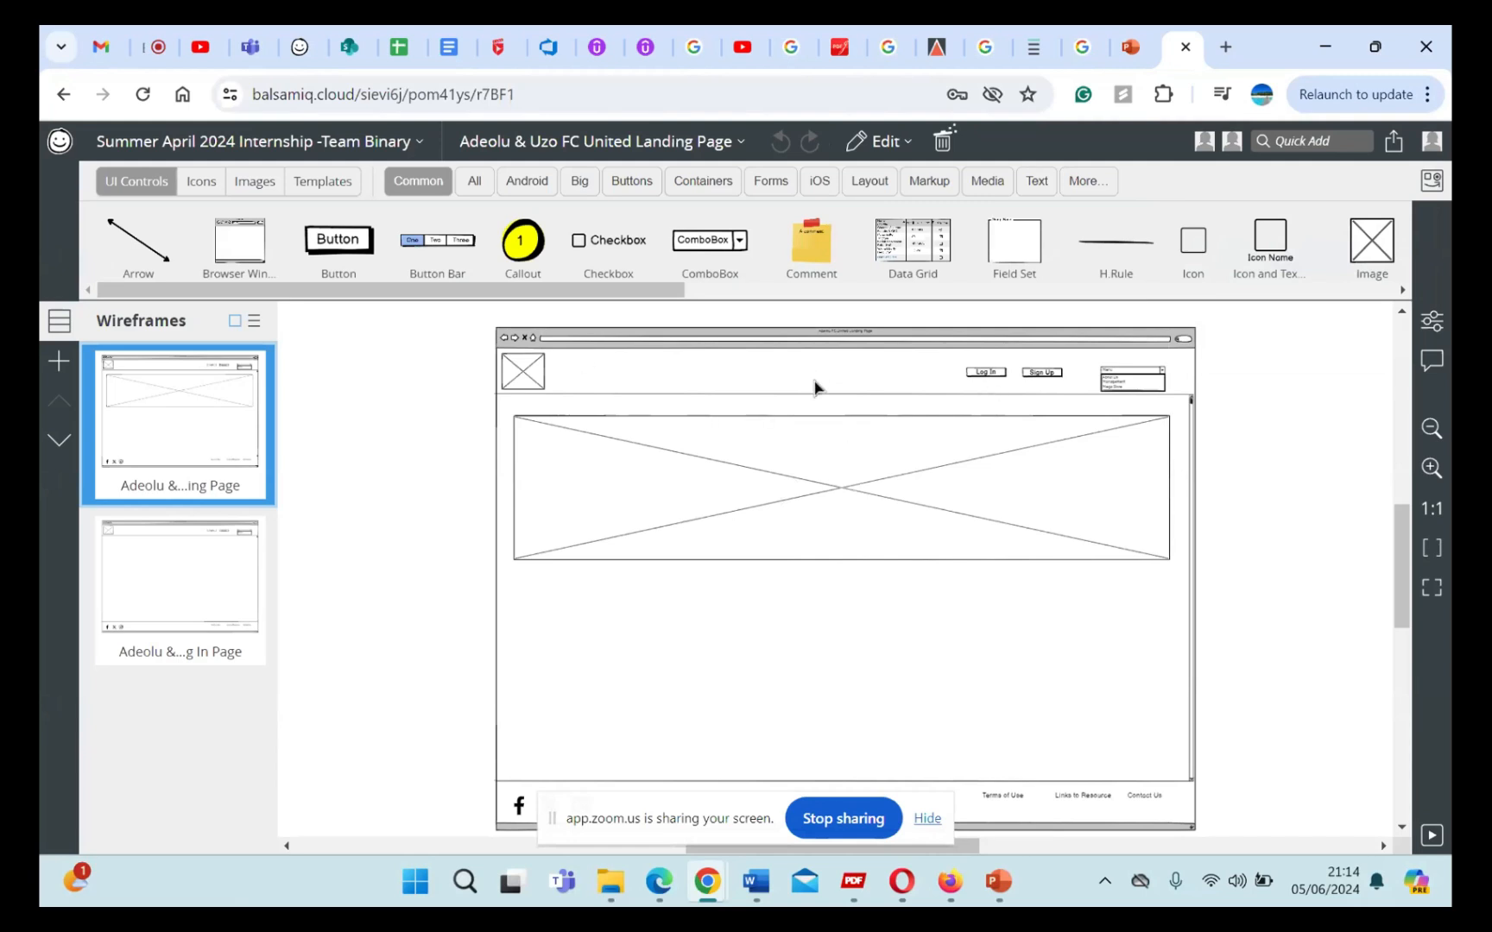
{"action": "left_click", "coordinate": [381, 143]}
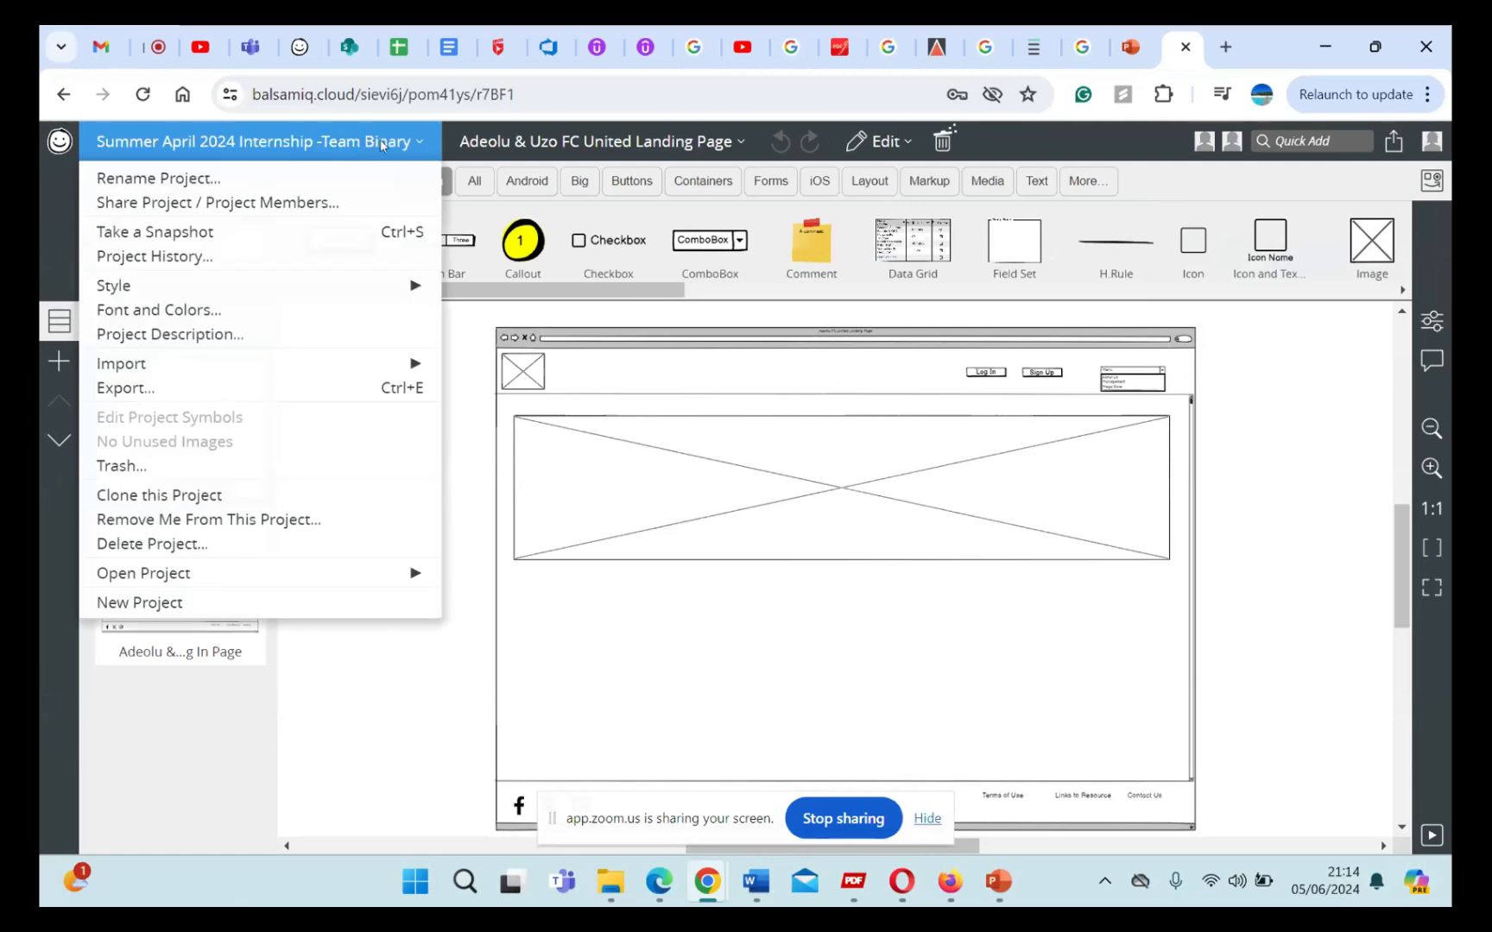
{"action": "left_click", "coordinate": [489, 470]}
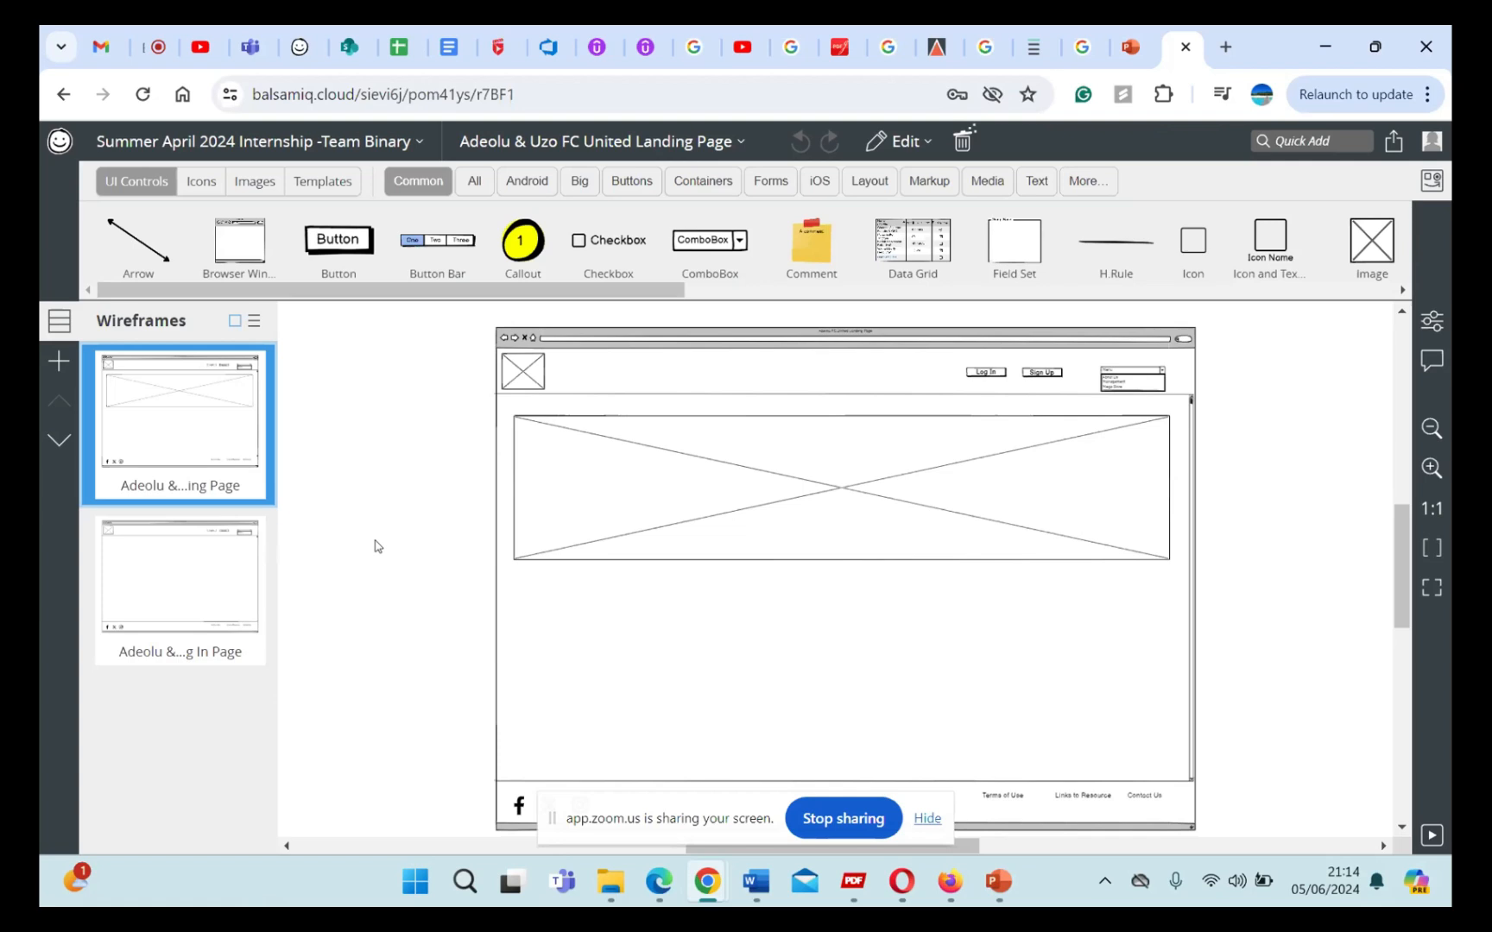
{"action": "mouse_move", "coordinate": [256, 503]}
{"action": "right_click", "coordinate": [230, 420]}
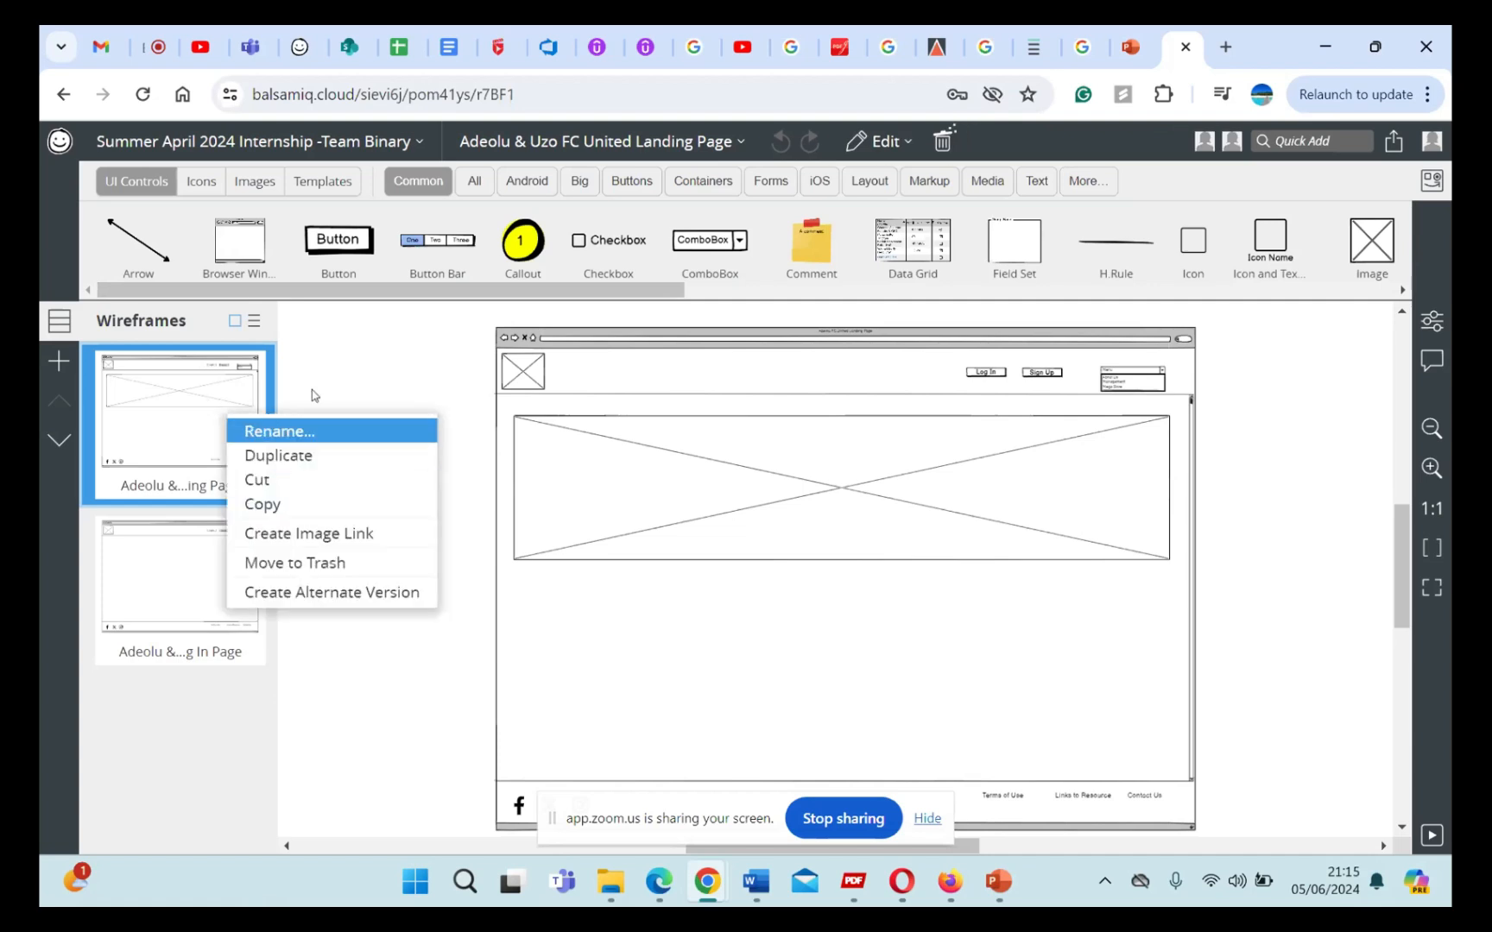
{"action": "left_click", "coordinate": [362, 376]}
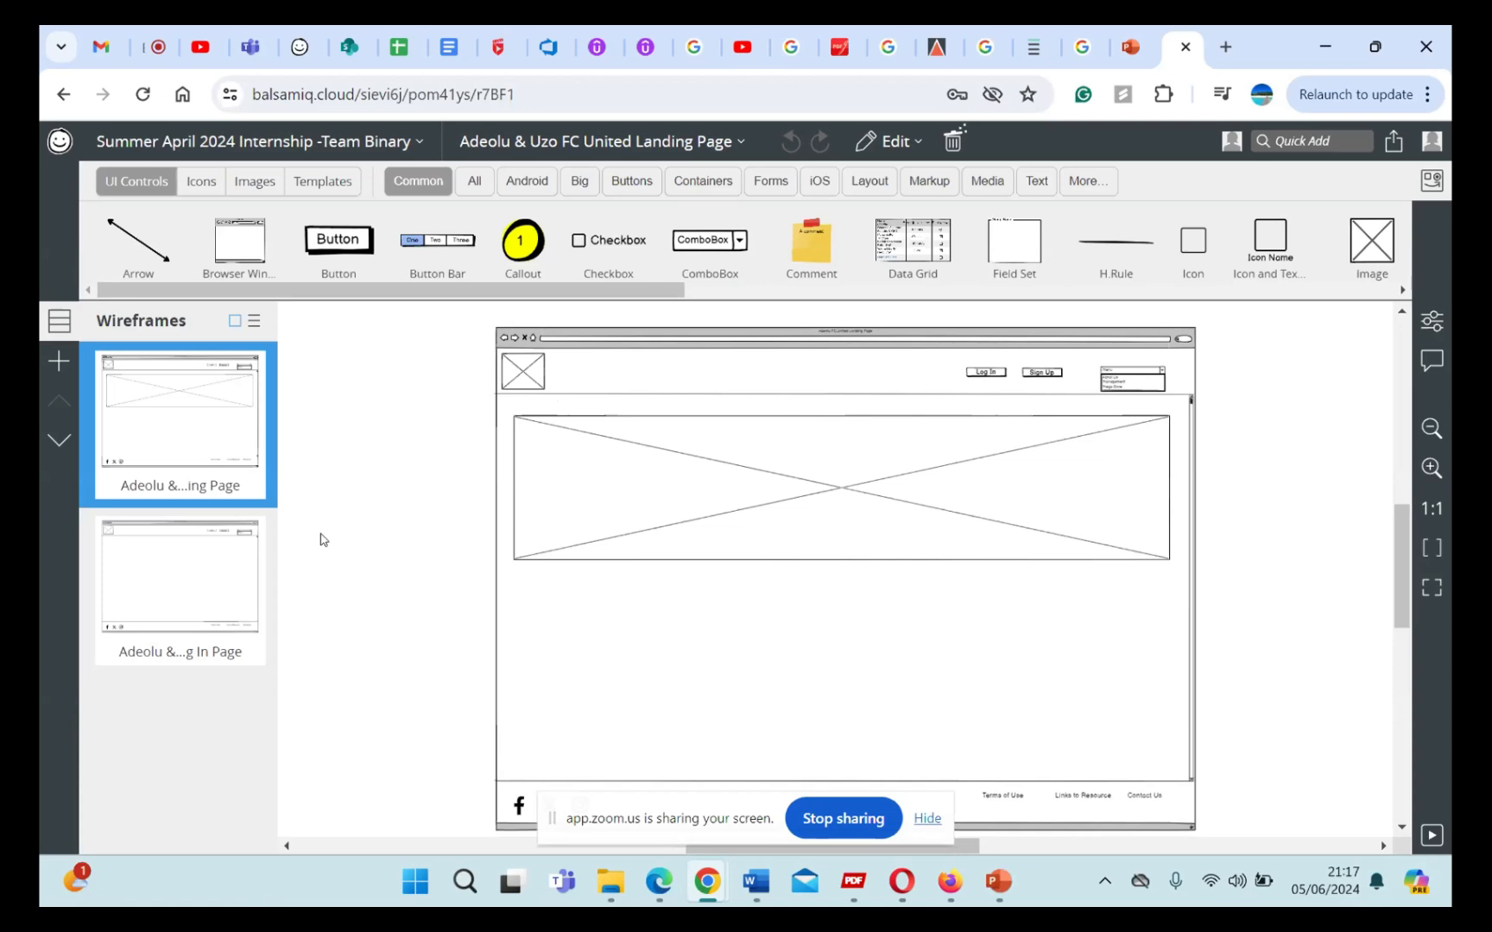
Step: Examine the landing page's footer texts and the actions available for the grouped page controls
{"action": "scroll", "coordinate": [320, 539], "scroll_direction": "down", "scroll_amount": 2, "text": "ctrl"}
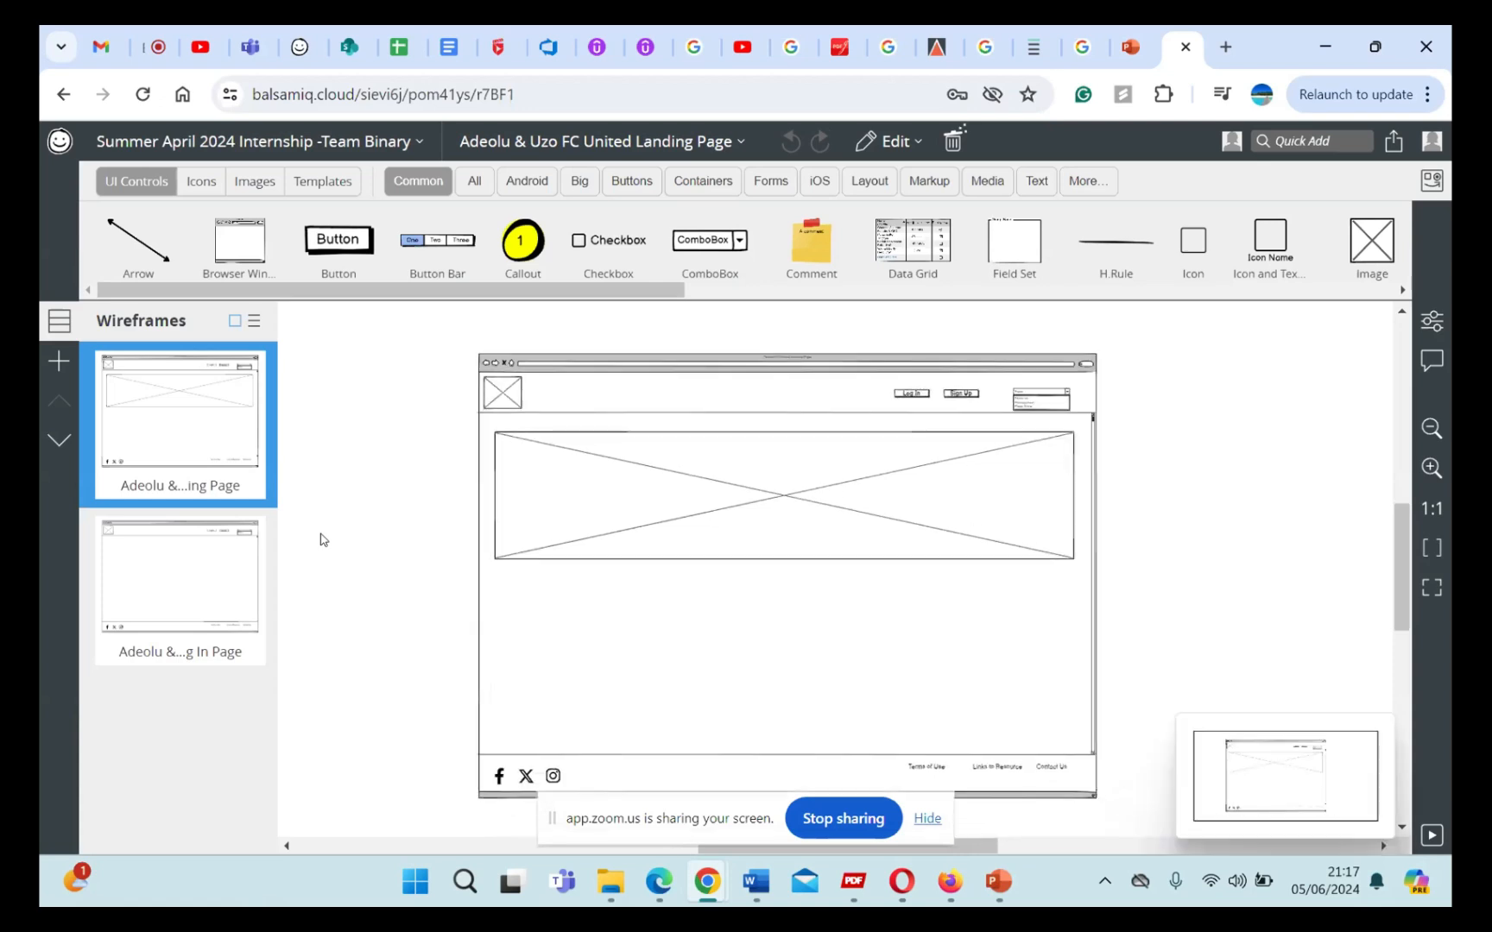
{"action": "scroll", "coordinate": [557, 499], "scroll_direction": "down", "scroll_amount": 1}
{"action": "scroll", "coordinate": [559, 501], "scroll_direction": "down", "scroll_amount": 2}
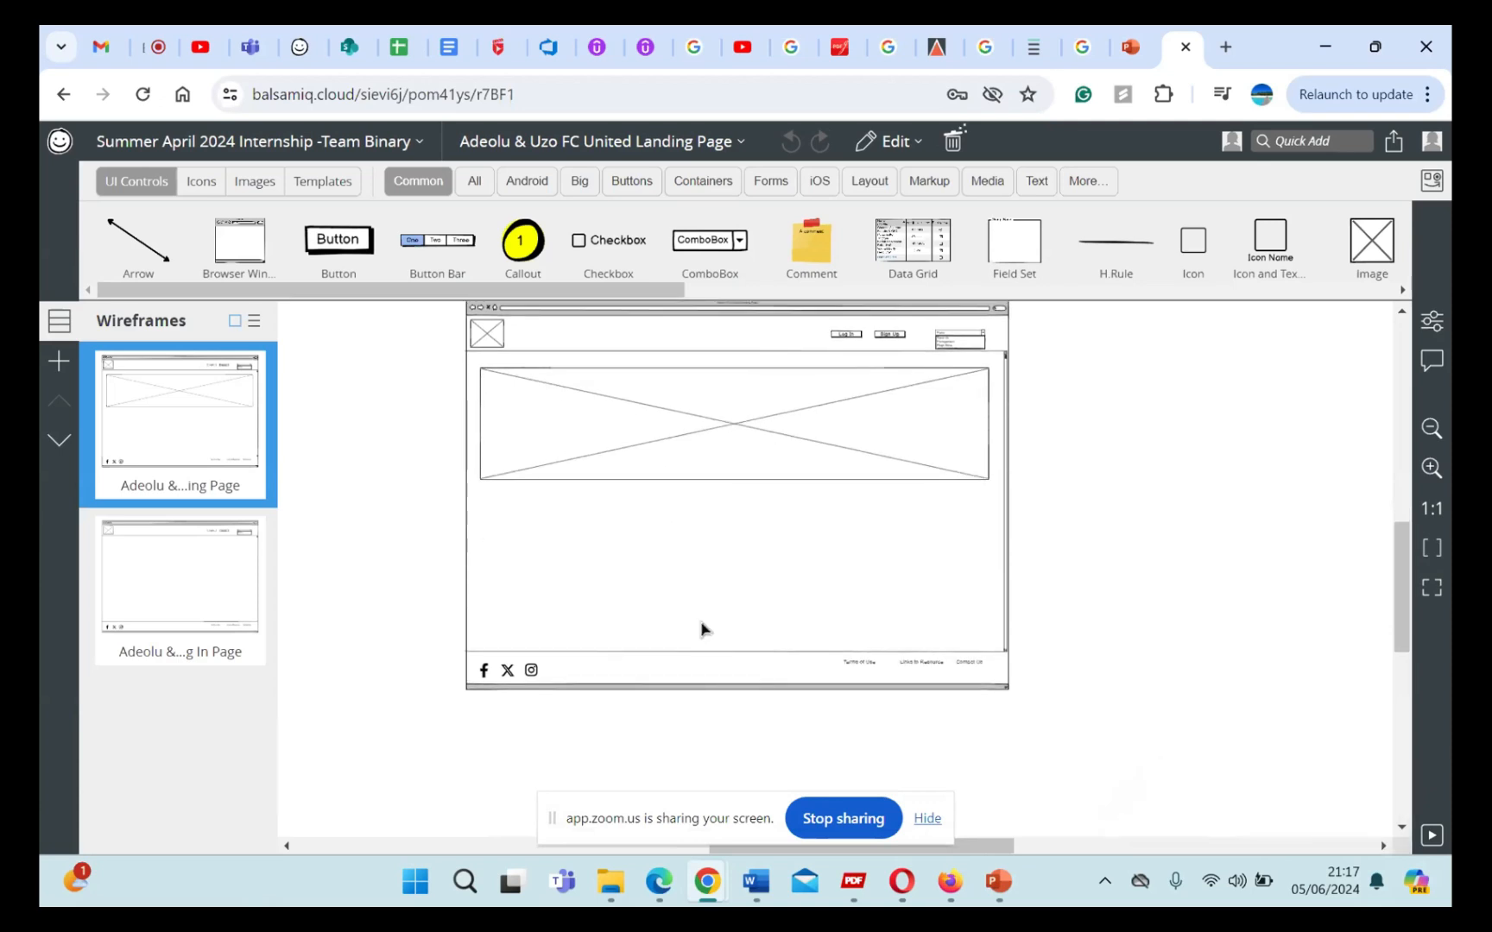
{"action": "scroll", "coordinate": [744, 682], "scroll_direction": "up", "scroll_amount": 1, "text": "ctrl"}
{"action": "scroll", "coordinate": [745, 681], "scroll_direction": "up", "scroll_amount": 3, "text": "ctrl"}
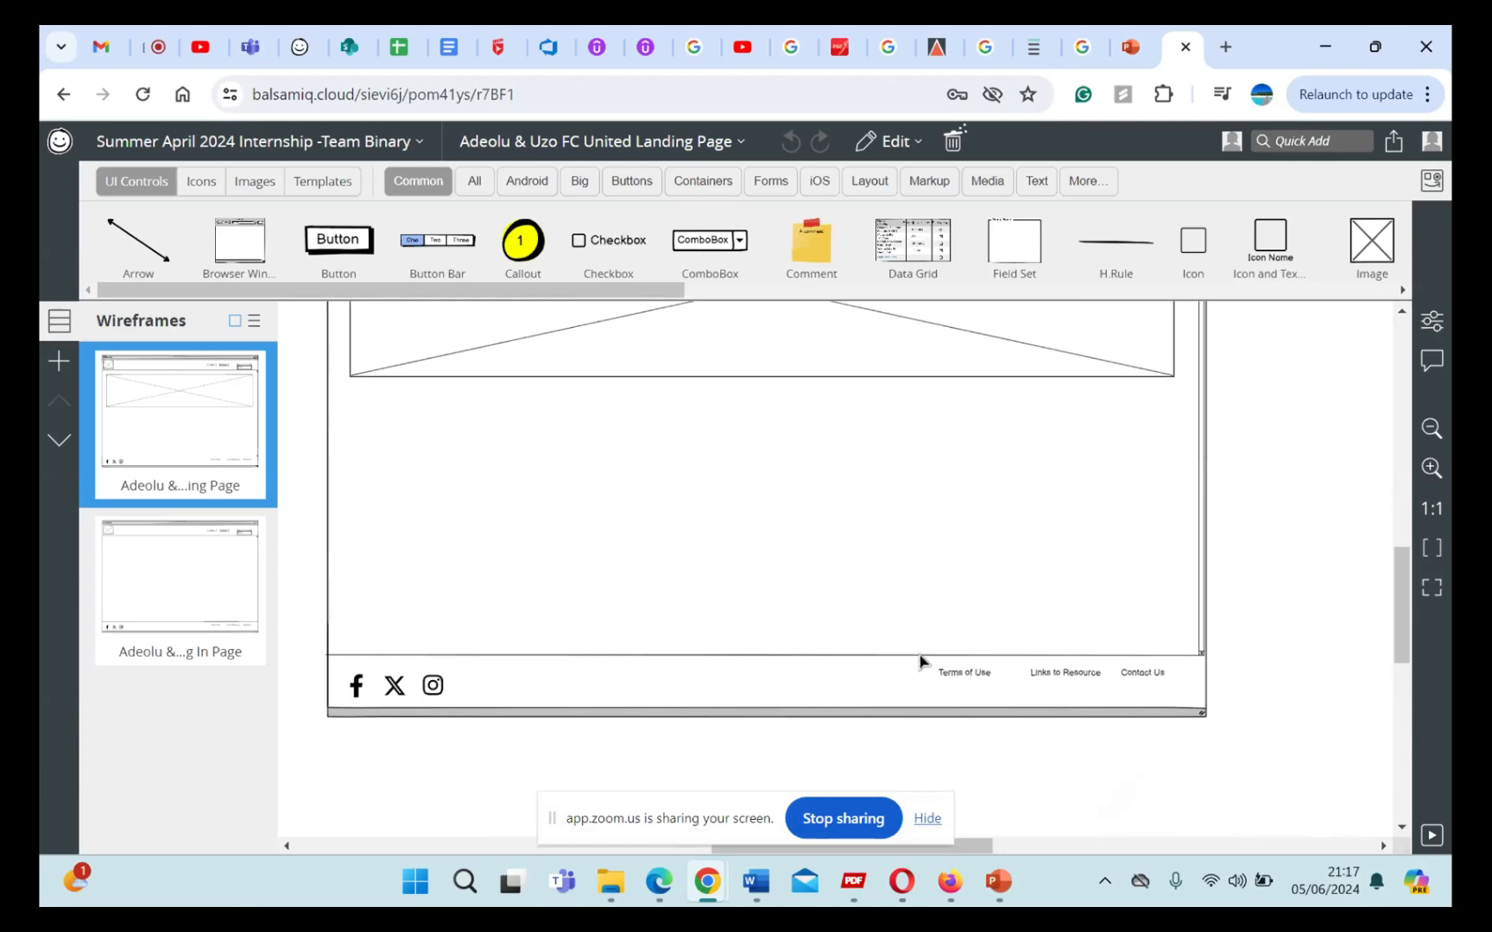
{"action": "left_click", "coordinate": [1070, 677]}
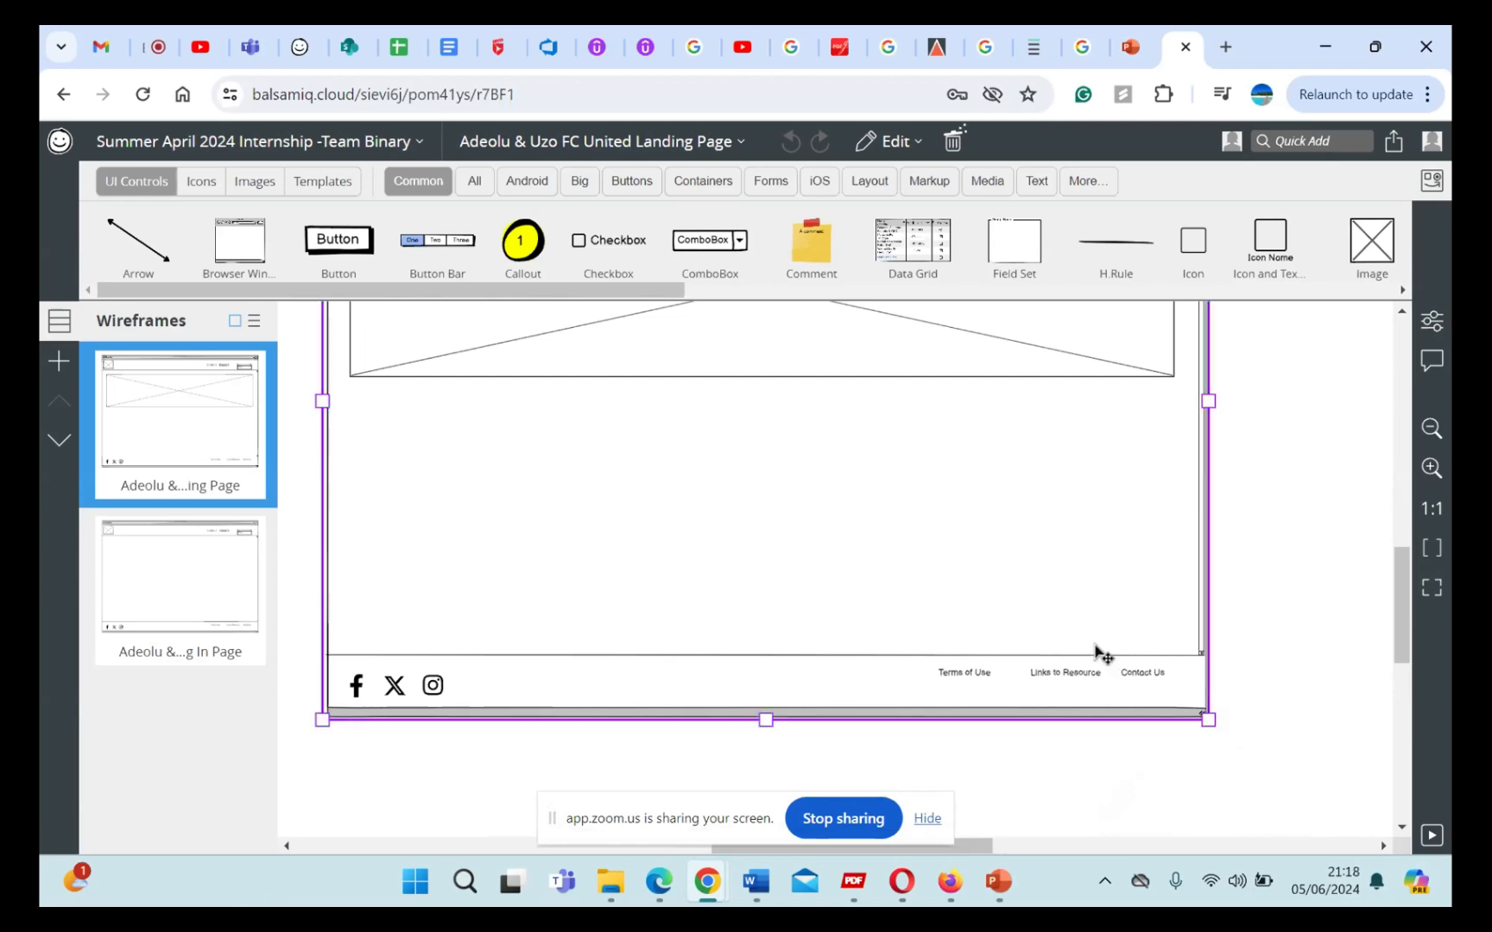
{"action": "scroll", "coordinate": [1096, 654], "scroll_direction": "up", "scroll_amount": 1}
{"action": "scroll", "coordinate": [1103, 656], "scroll_direction": "down", "scroll_amount": 1}
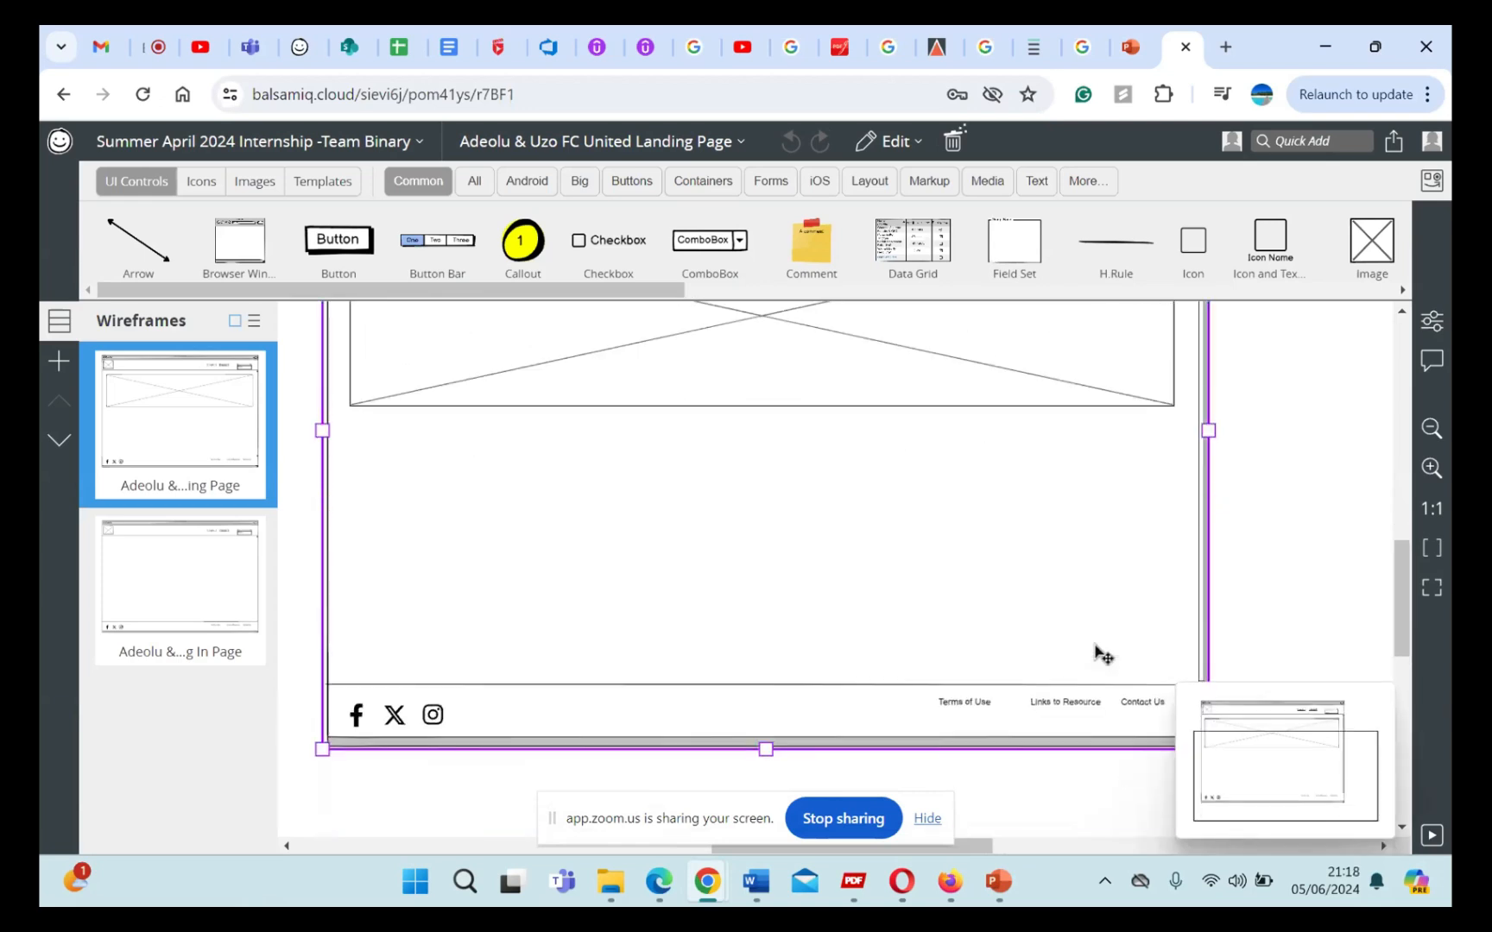
{"action": "right_click", "coordinate": [1021, 598]}
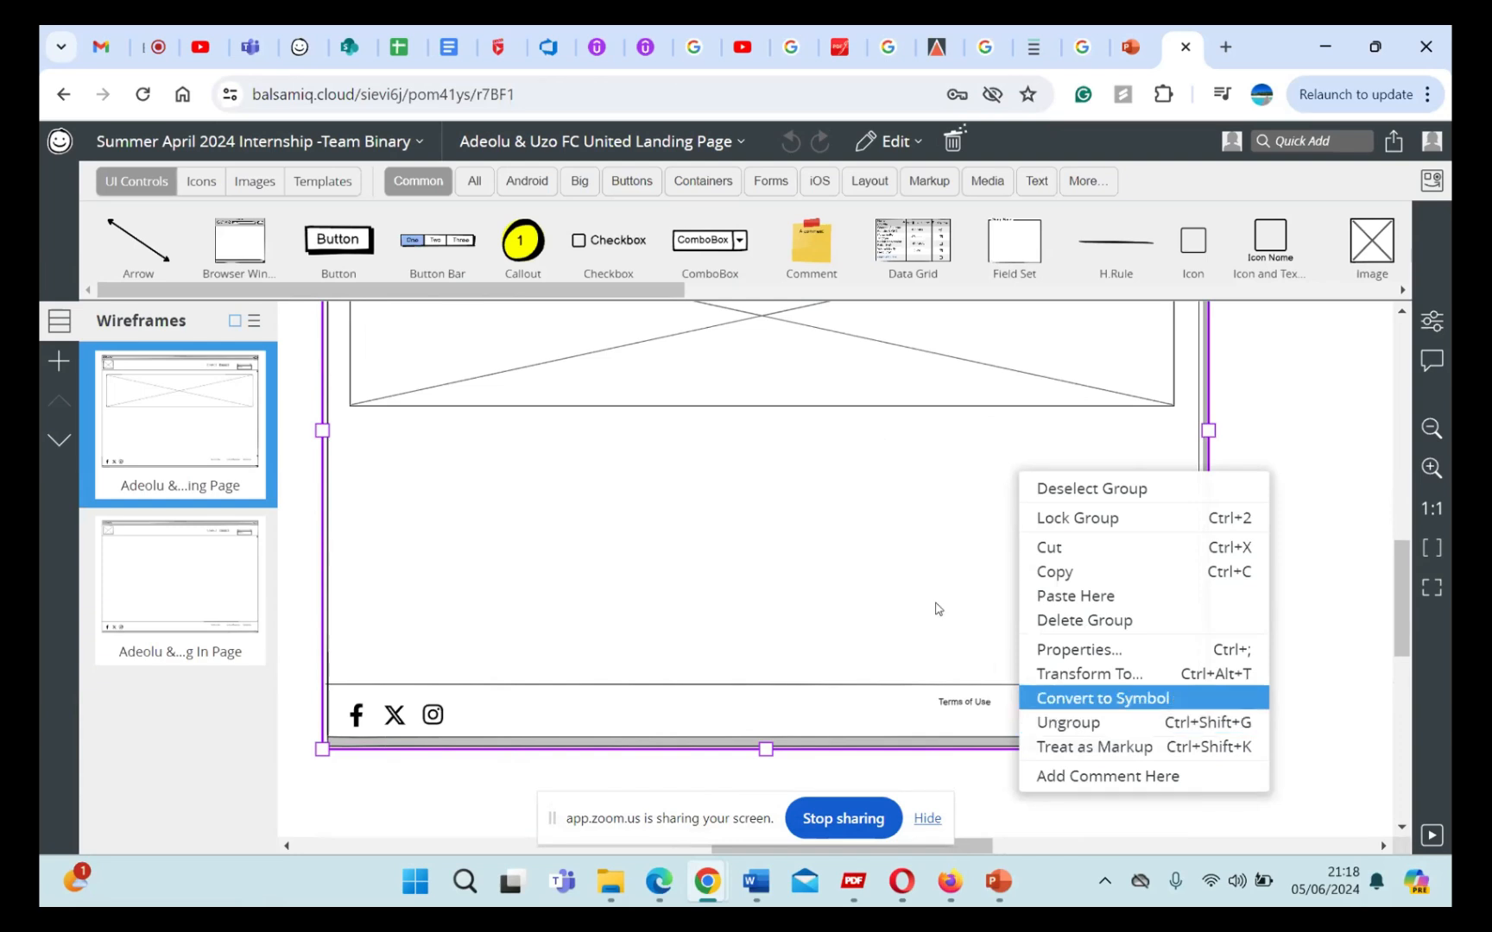
{"action": "left_click", "coordinate": [897, 715]}
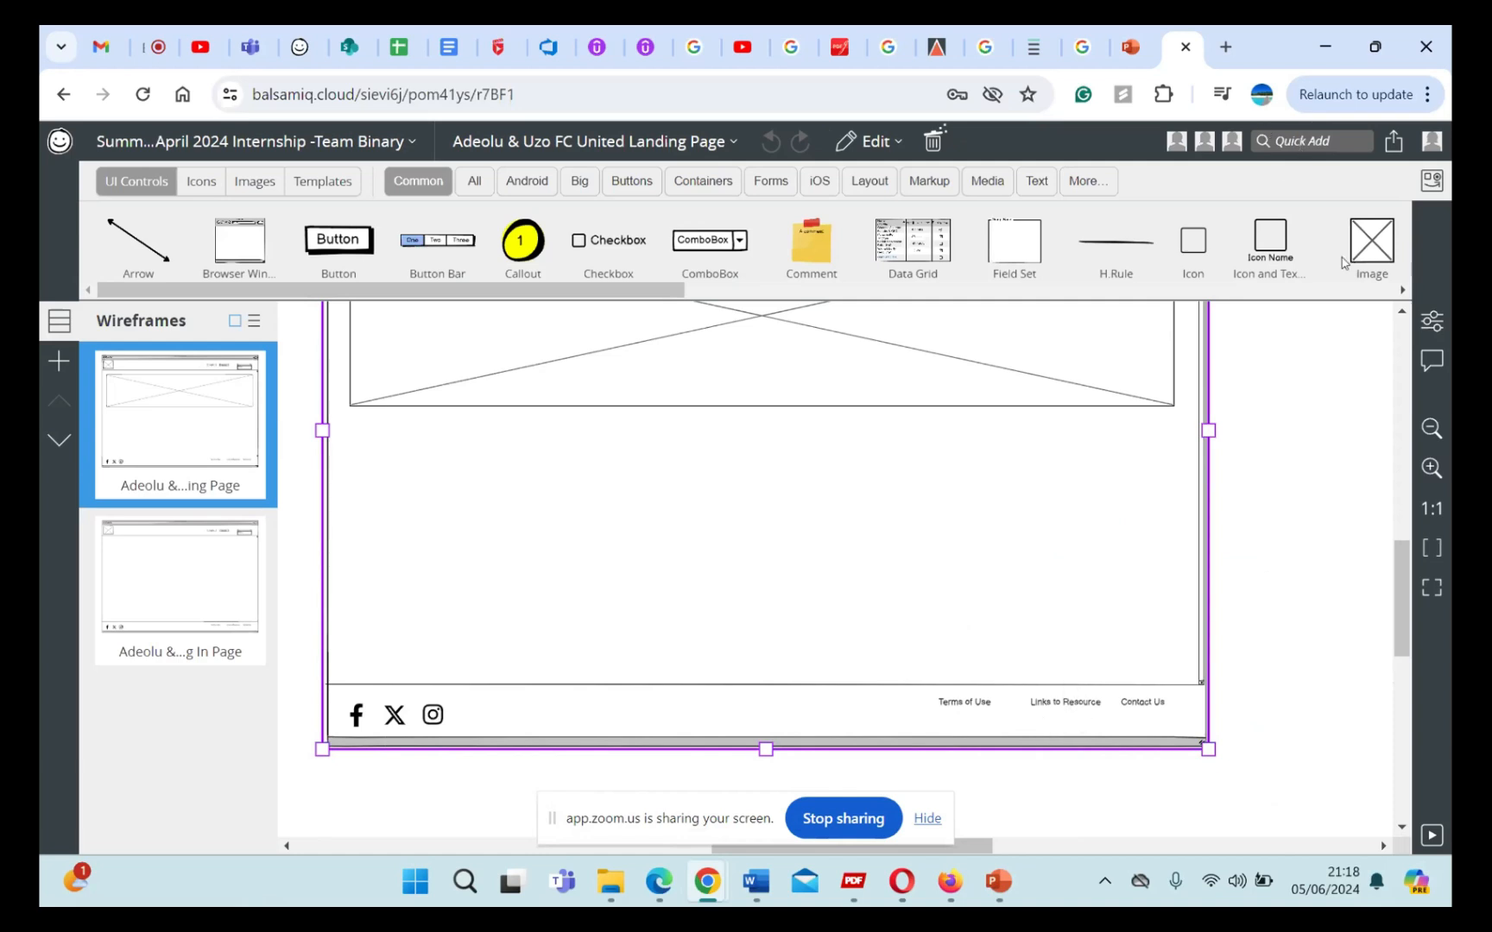
Step: Add a Link control to the landing page and place it in the footer, left of "Terms of Use"
{"action": "left_click", "coordinate": [1334, 141]}
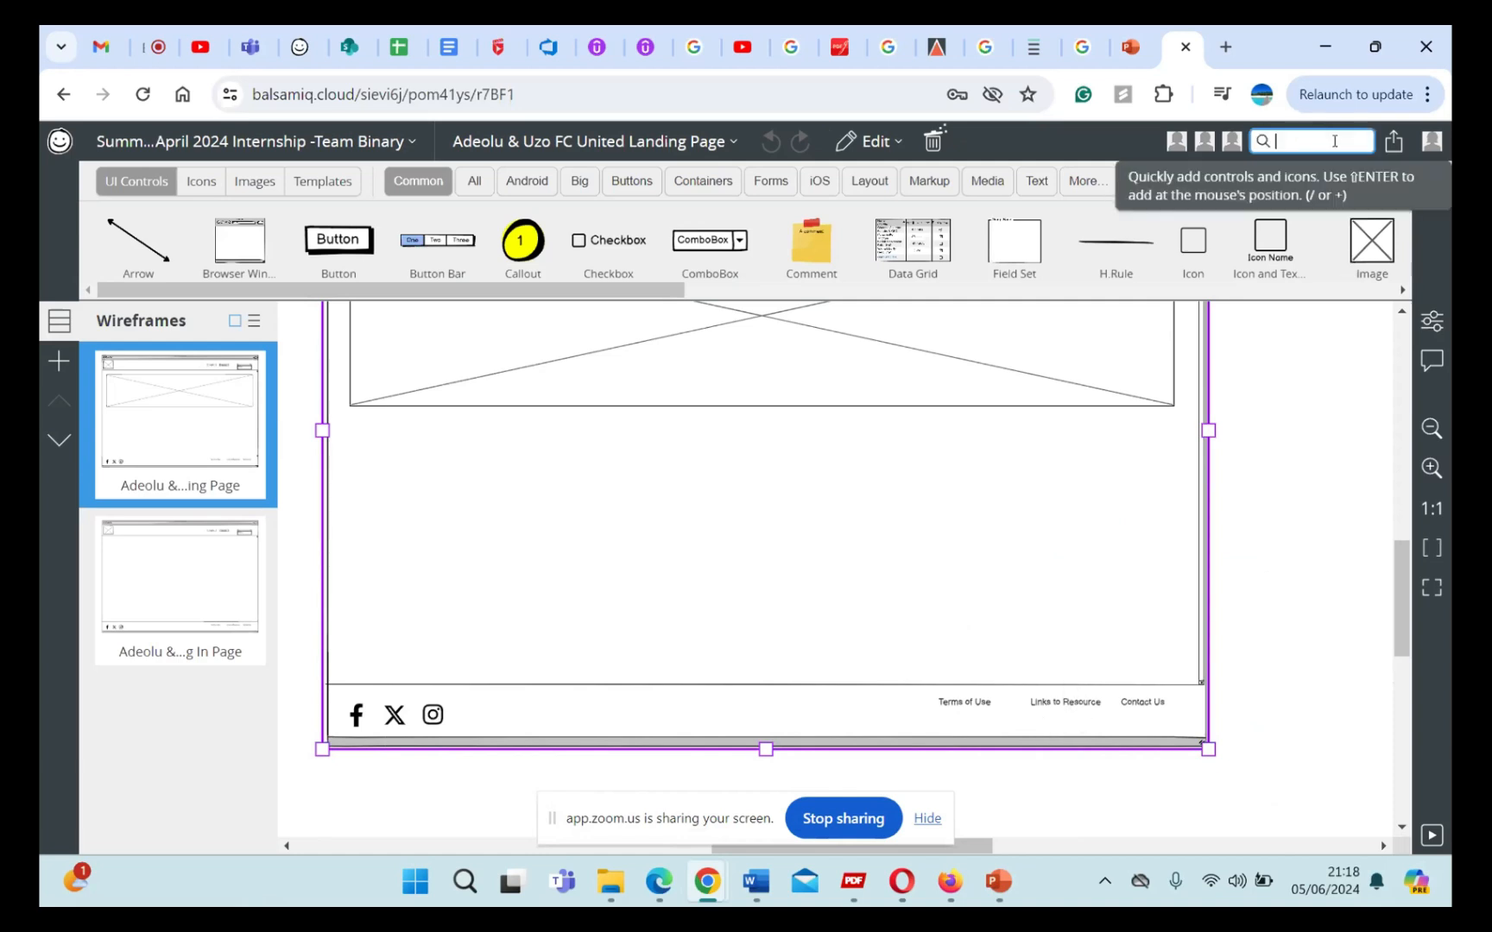
{"action": "type", "text": "link"}
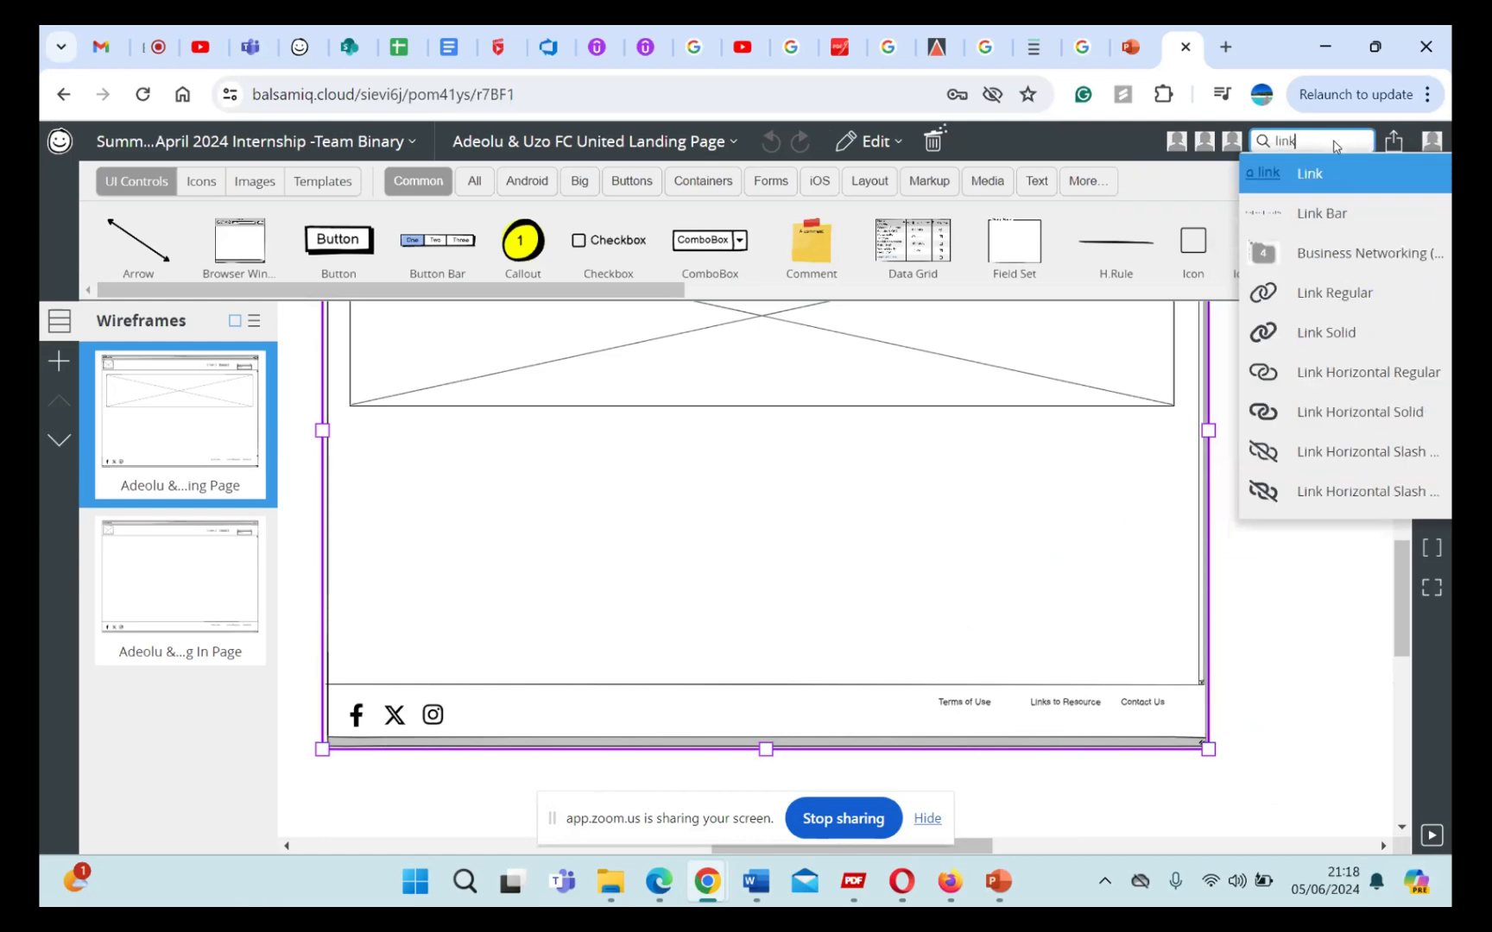
{"action": "left_click", "coordinate": [1311, 183]}
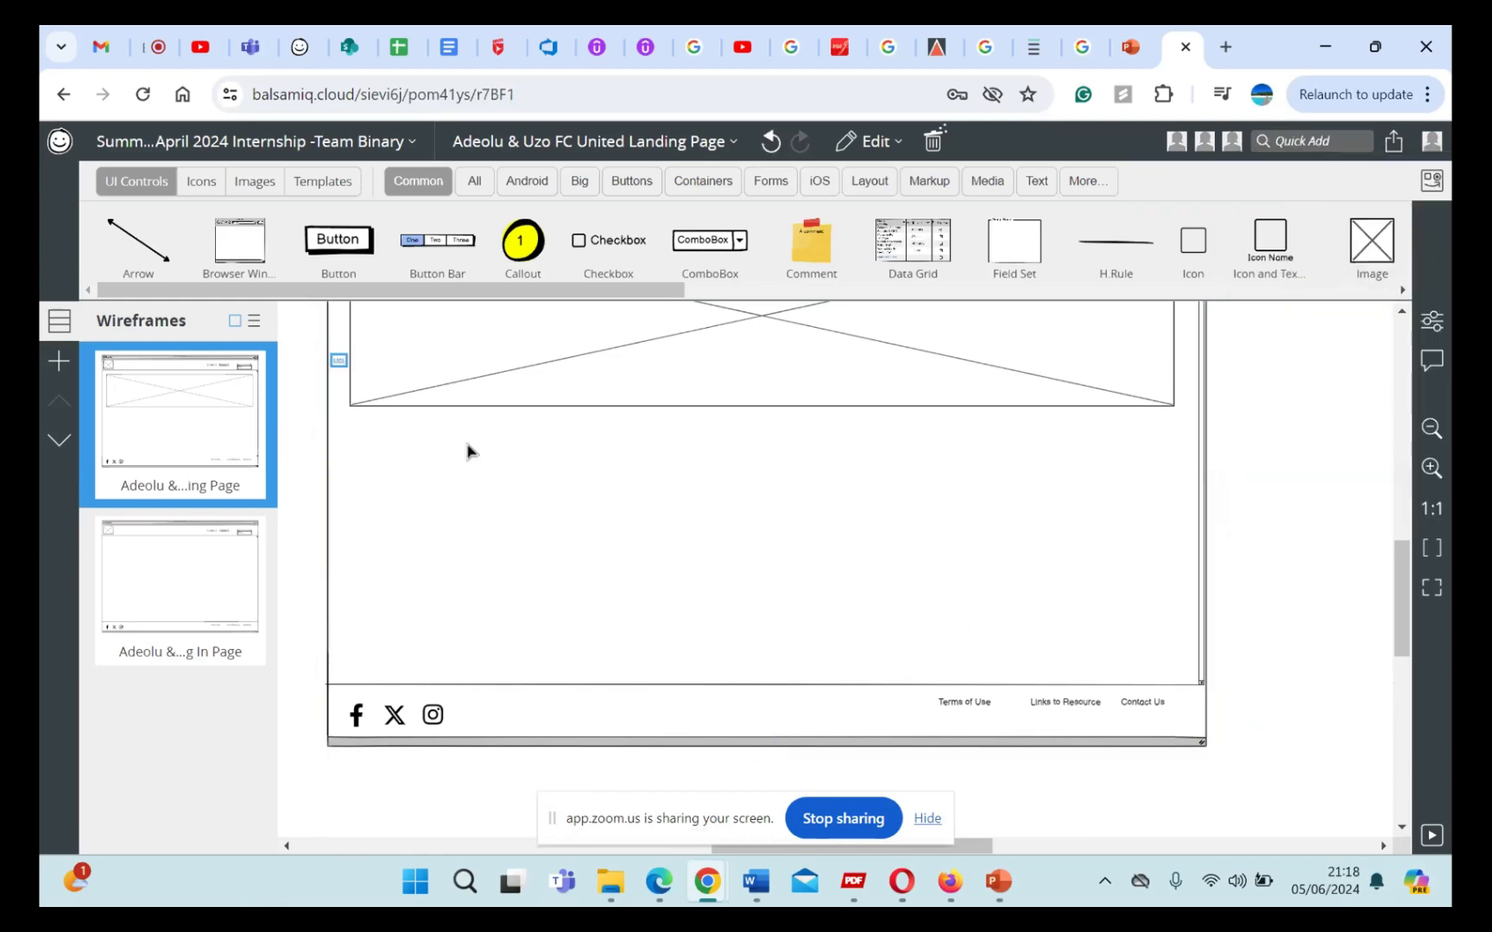
{"action": "key", "text": "super+d"}
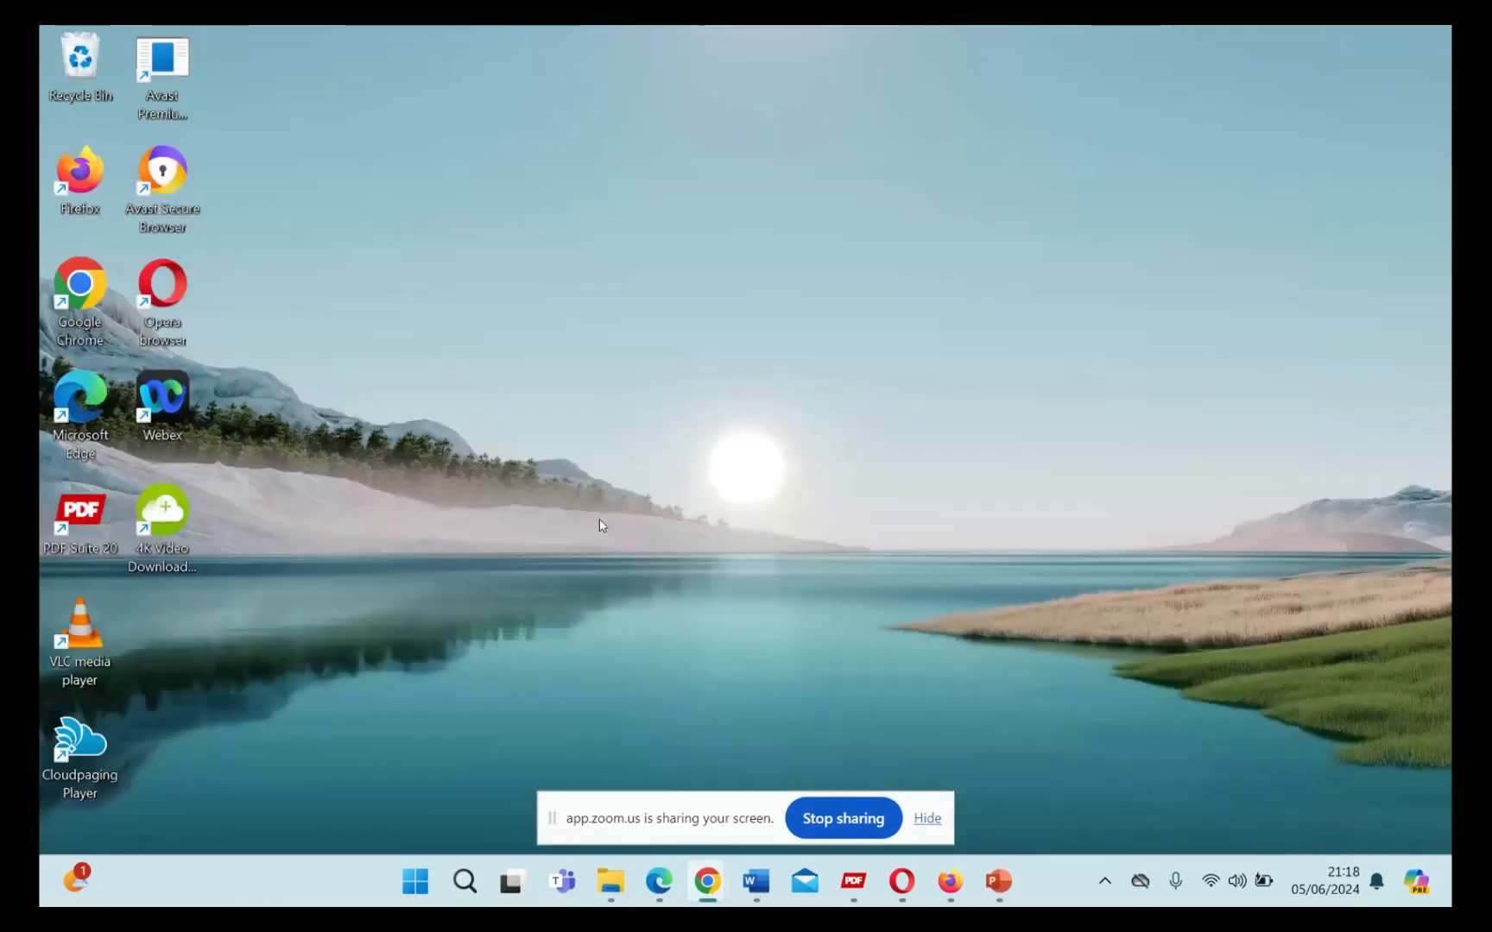
{"action": "mouse_move", "coordinate": [707, 880]}
{"action": "left_click", "coordinate": [604, 751]}
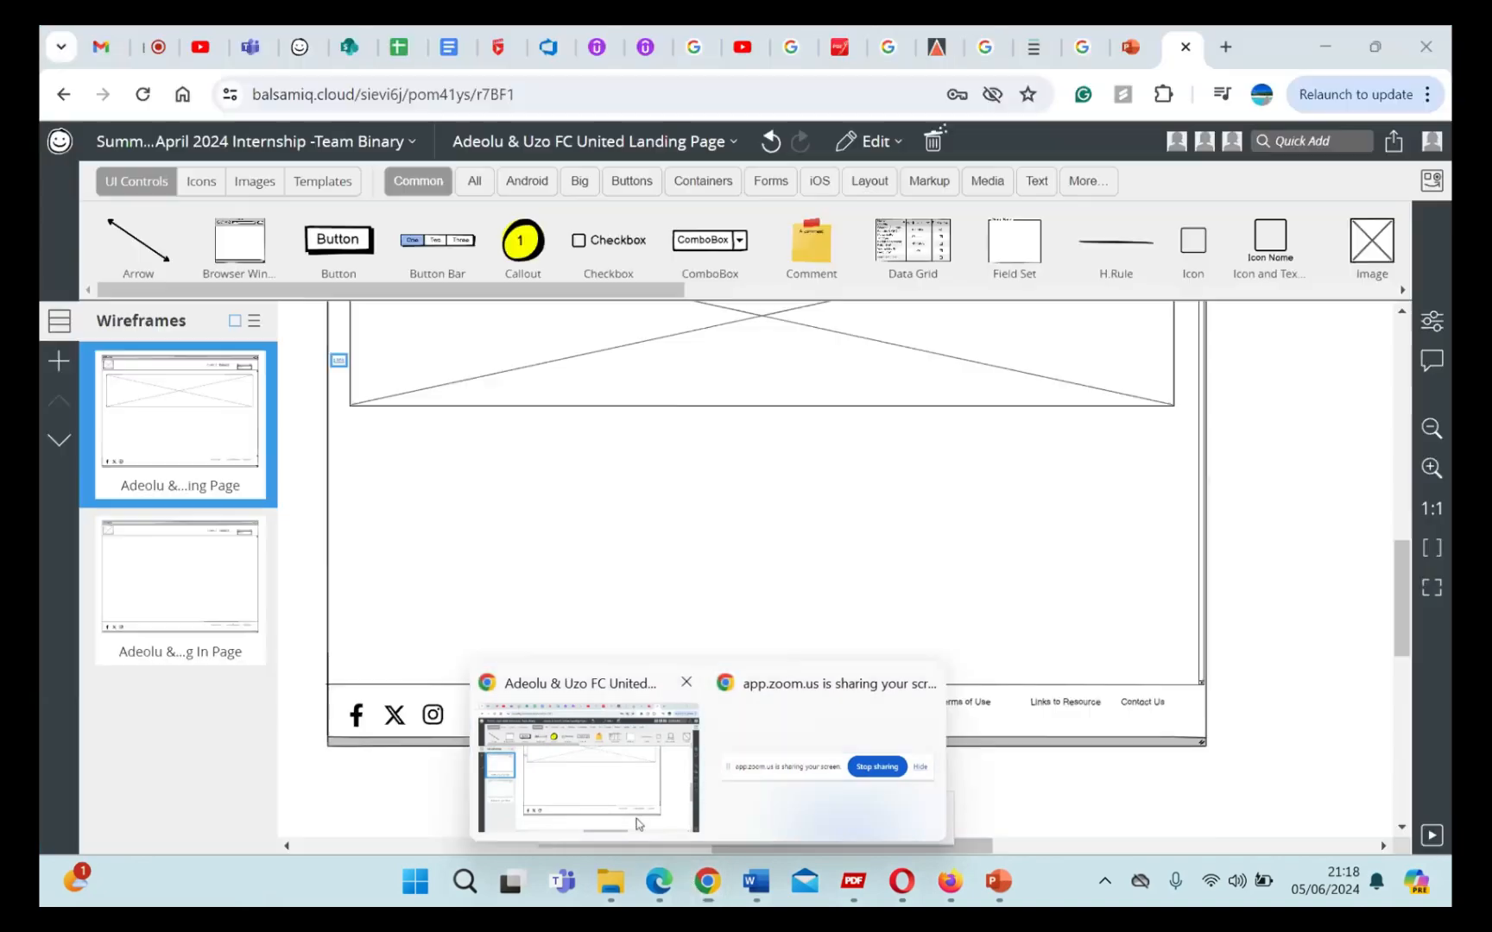
{"action": "left_click_drag", "start_coordinate": [338, 361], "coordinate": [877, 706]}
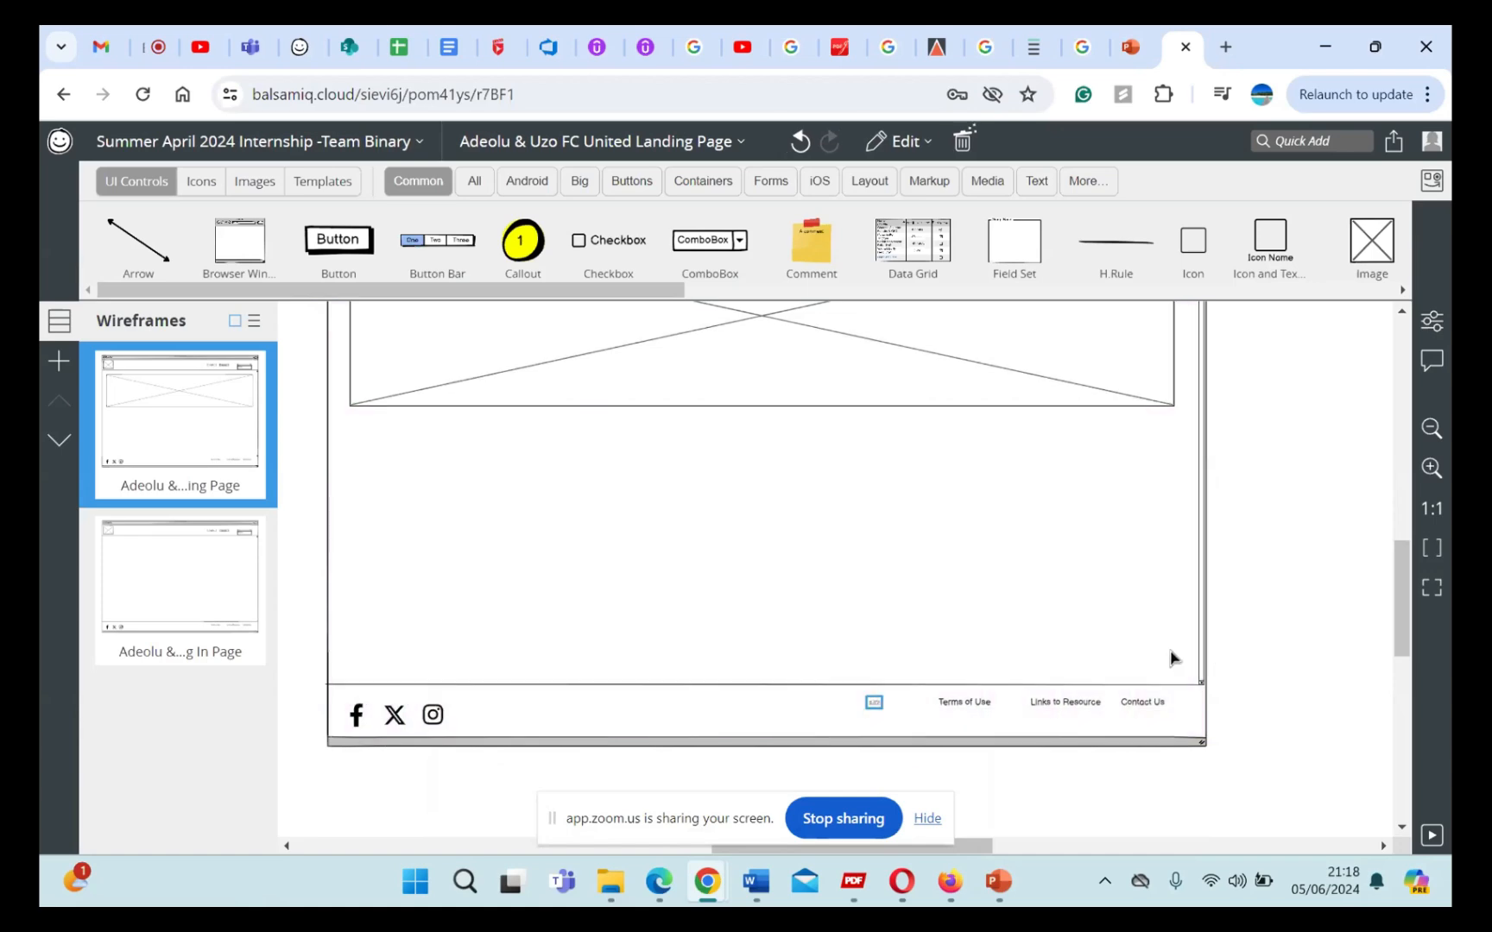
Step: Change the text of the new footer link to "Privacy Policy"
{"action": "scroll", "coordinate": [1316, 603], "scroll_direction": "up", "scroll_amount": 3}
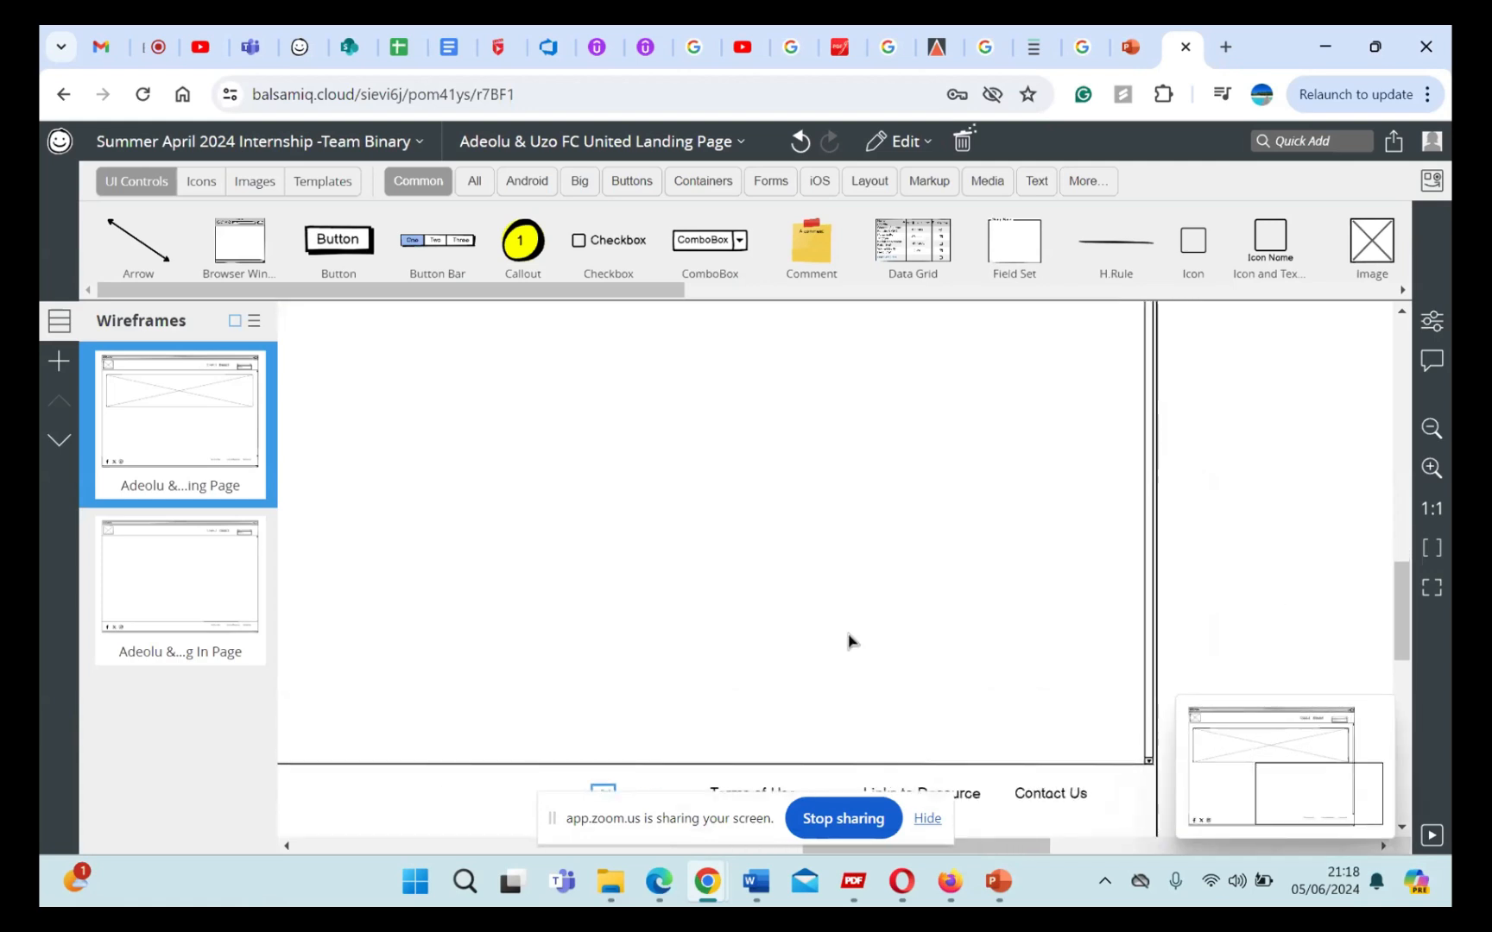
{"action": "scroll", "coordinate": [850, 640], "scroll_direction": "down", "scroll_amount": 3}
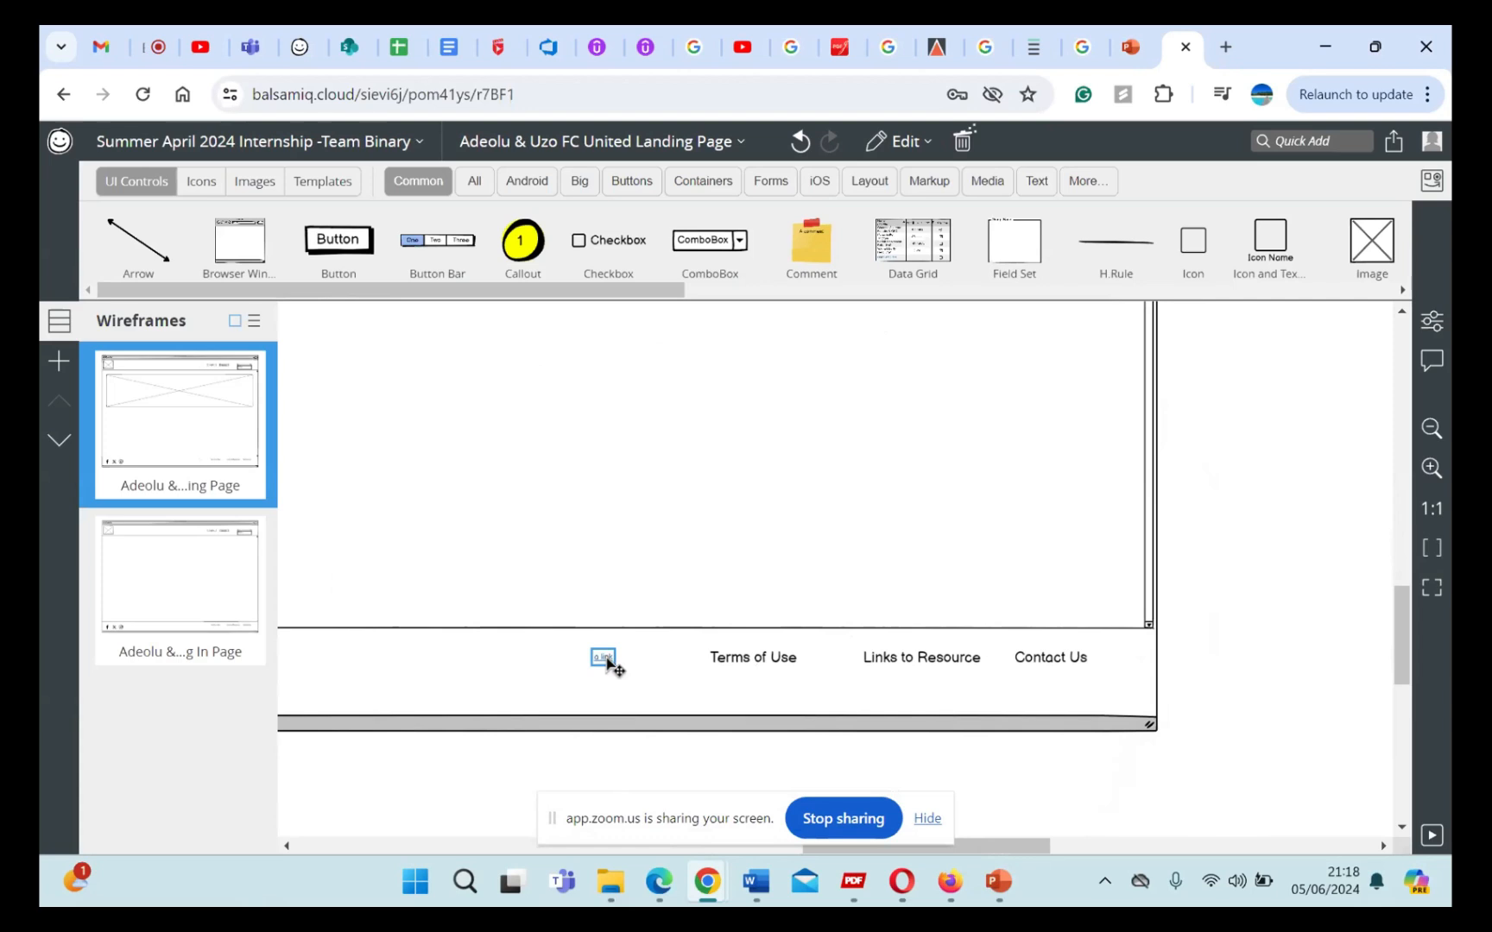
{"action": "scroll", "coordinate": [656, 686], "scroll_direction": "up", "scroll_amount": 1}
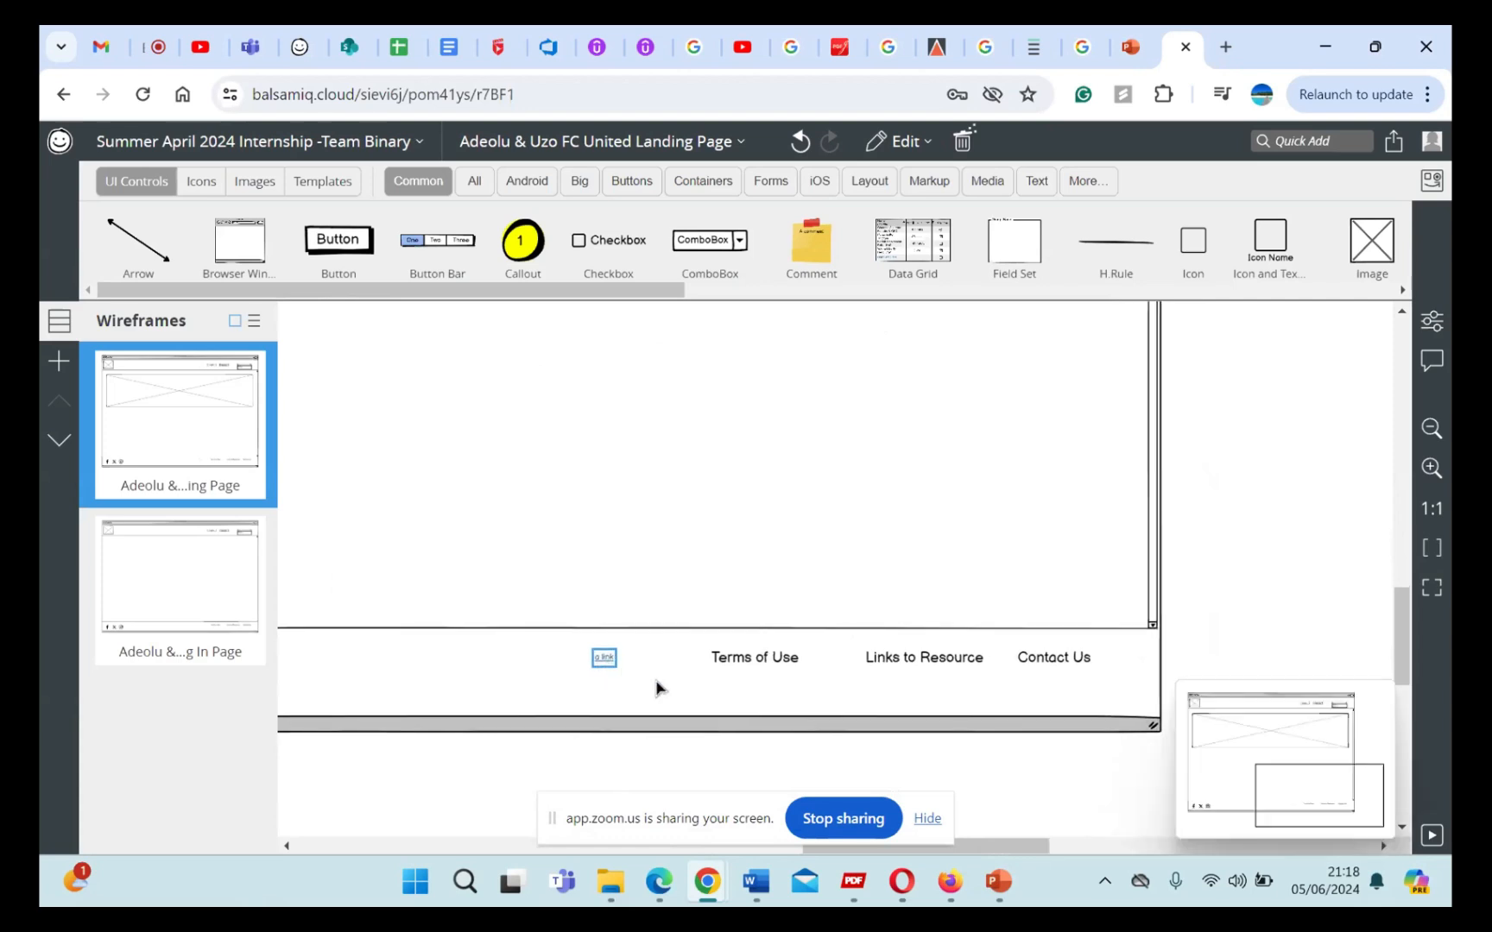
{"action": "scroll", "coordinate": [656, 688], "scroll_direction": "up", "scroll_amount": 3}
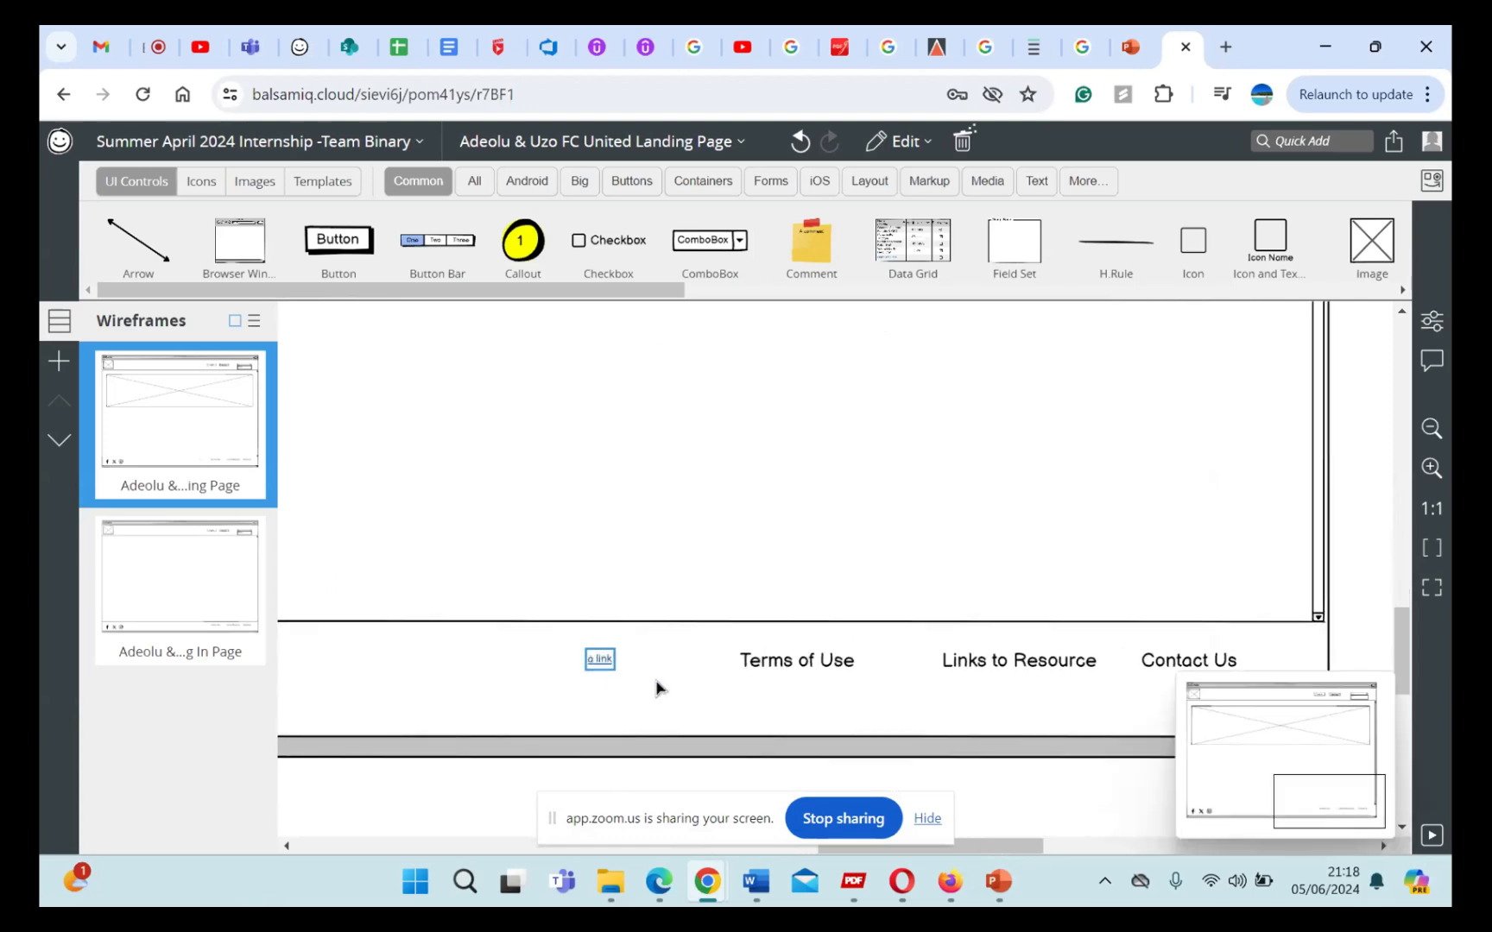
{"action": "left_click", "coordinate": [580, 657]}
{"action": "double_click", "coordinate": [586, 658]}
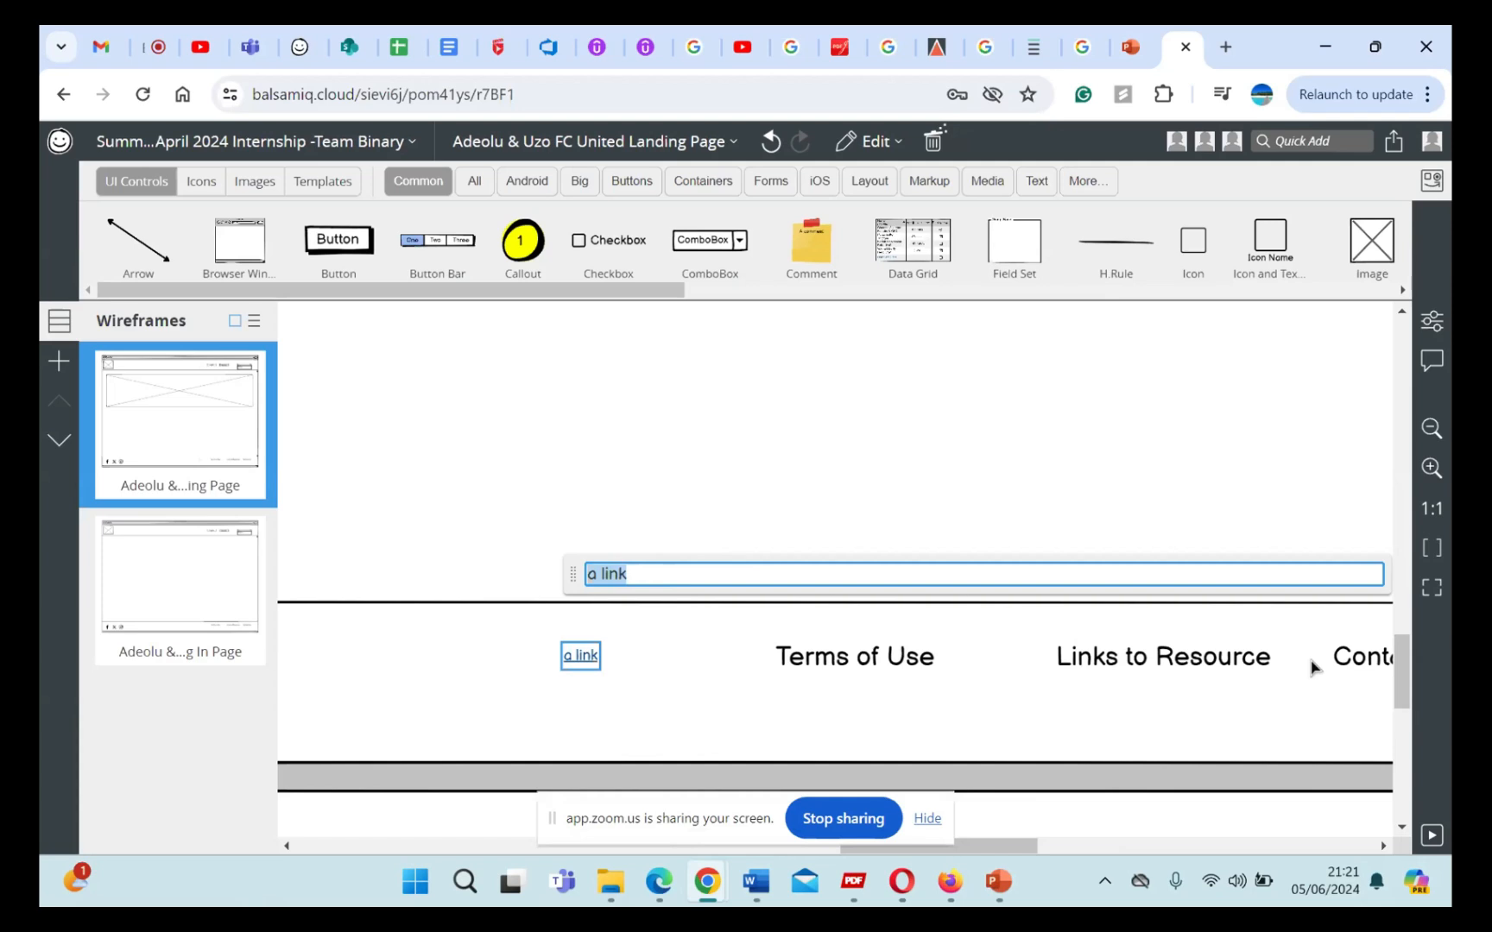
{"action": "type", "text": "P"}
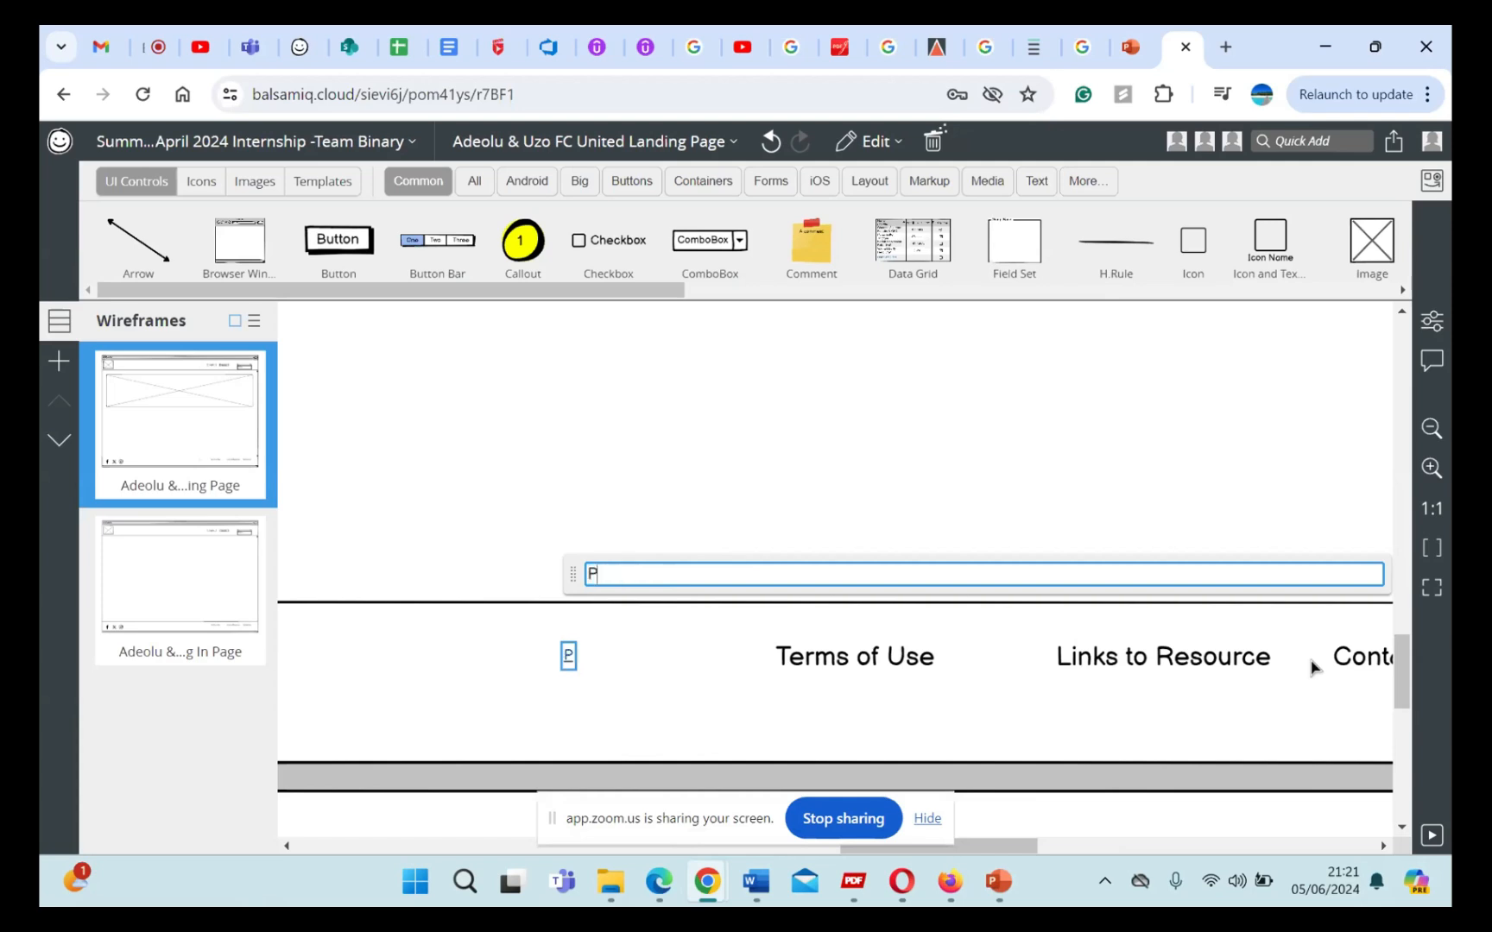
{"action": "type", "text": "rivacy Poli"}
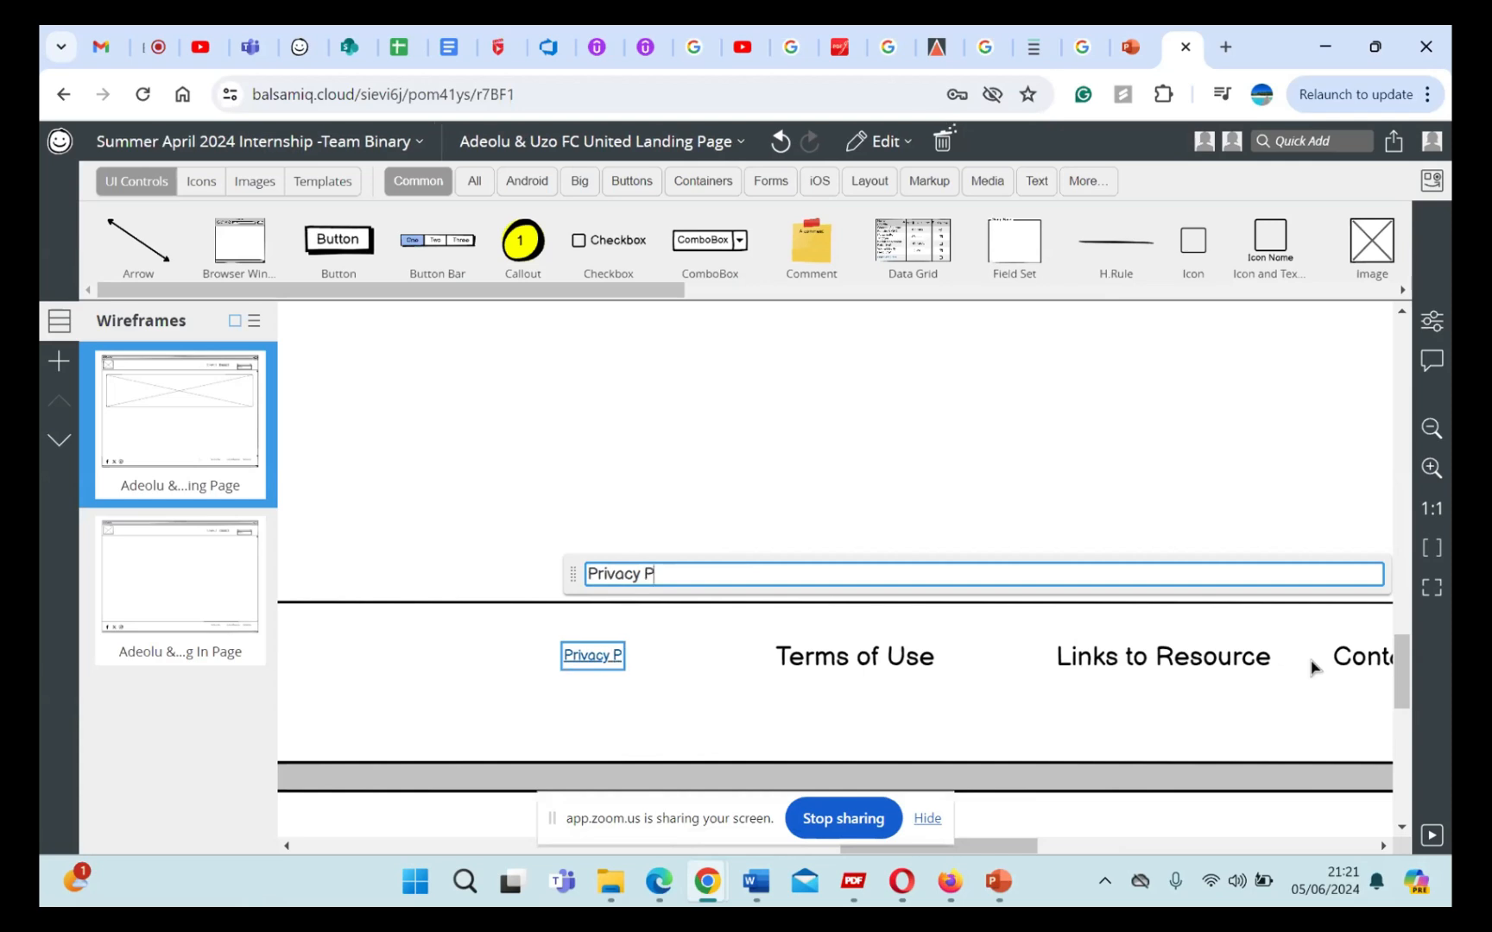
{"action": "type", "text": "cy"}
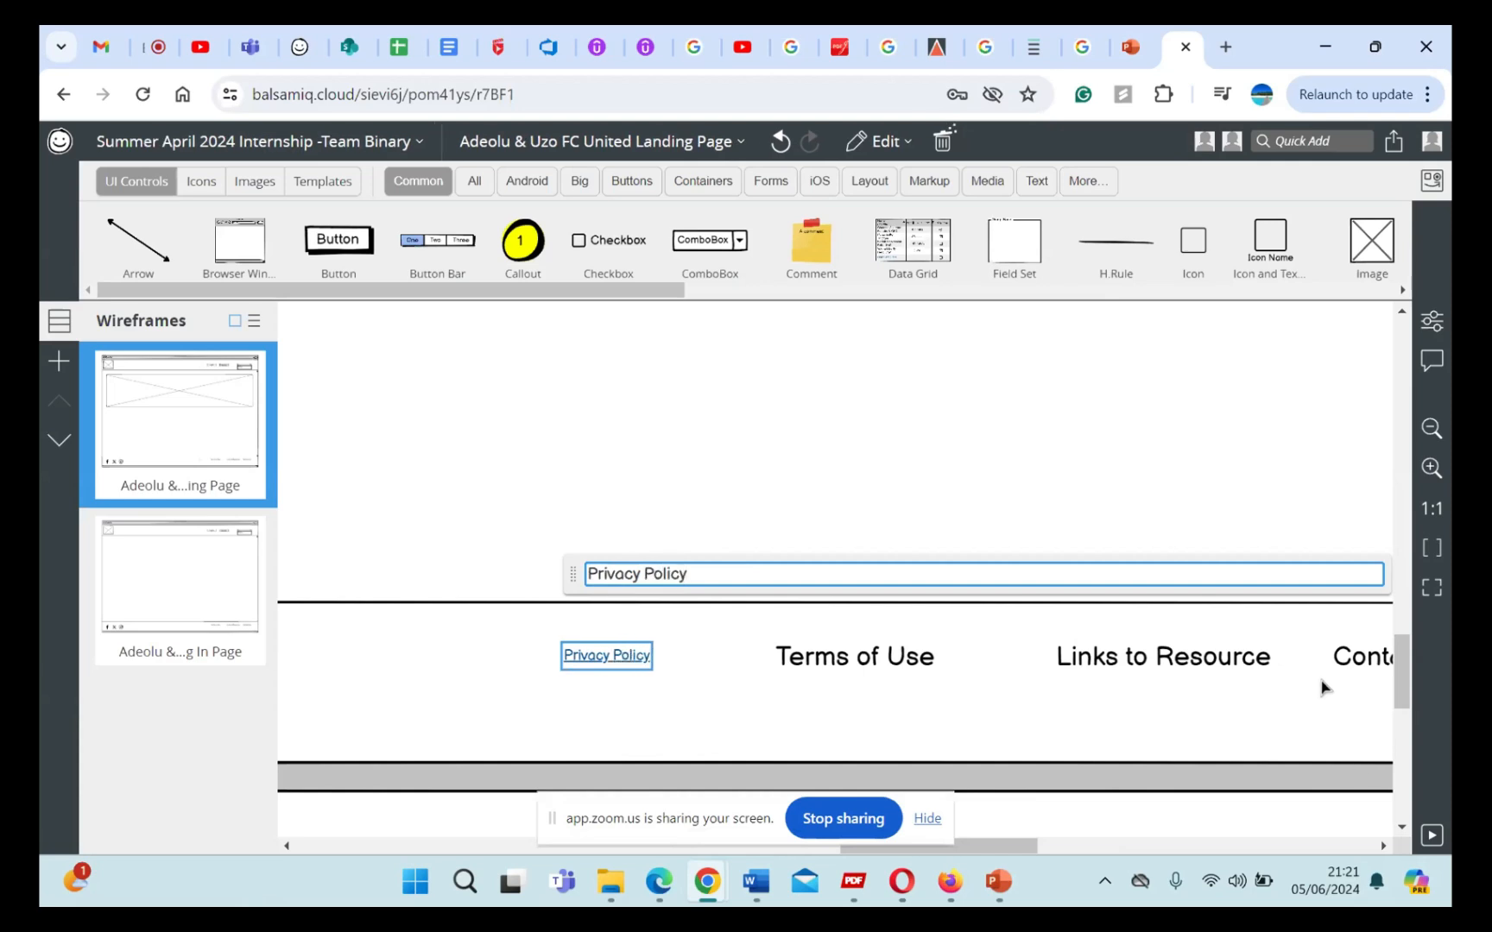
{"action": "left_click", "coordinate": [663, 671]}
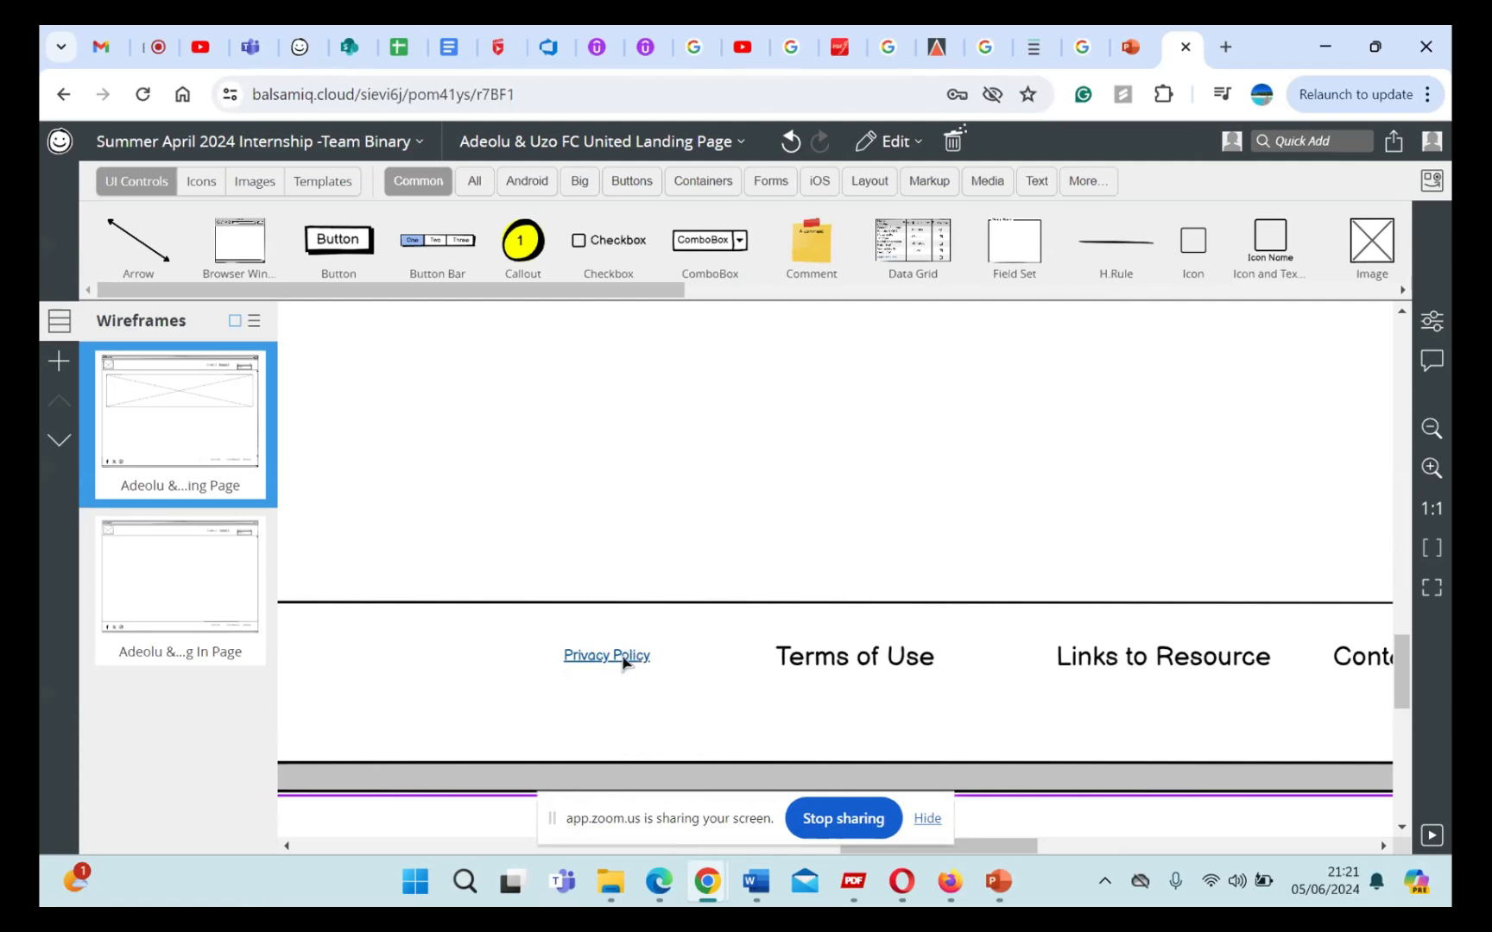
Step: Try to enlarge the "Privacy Policy" link in the landing page footer to match the neighbouring footer texts
{"action": "left_click", "coordinate": [623, 663]}
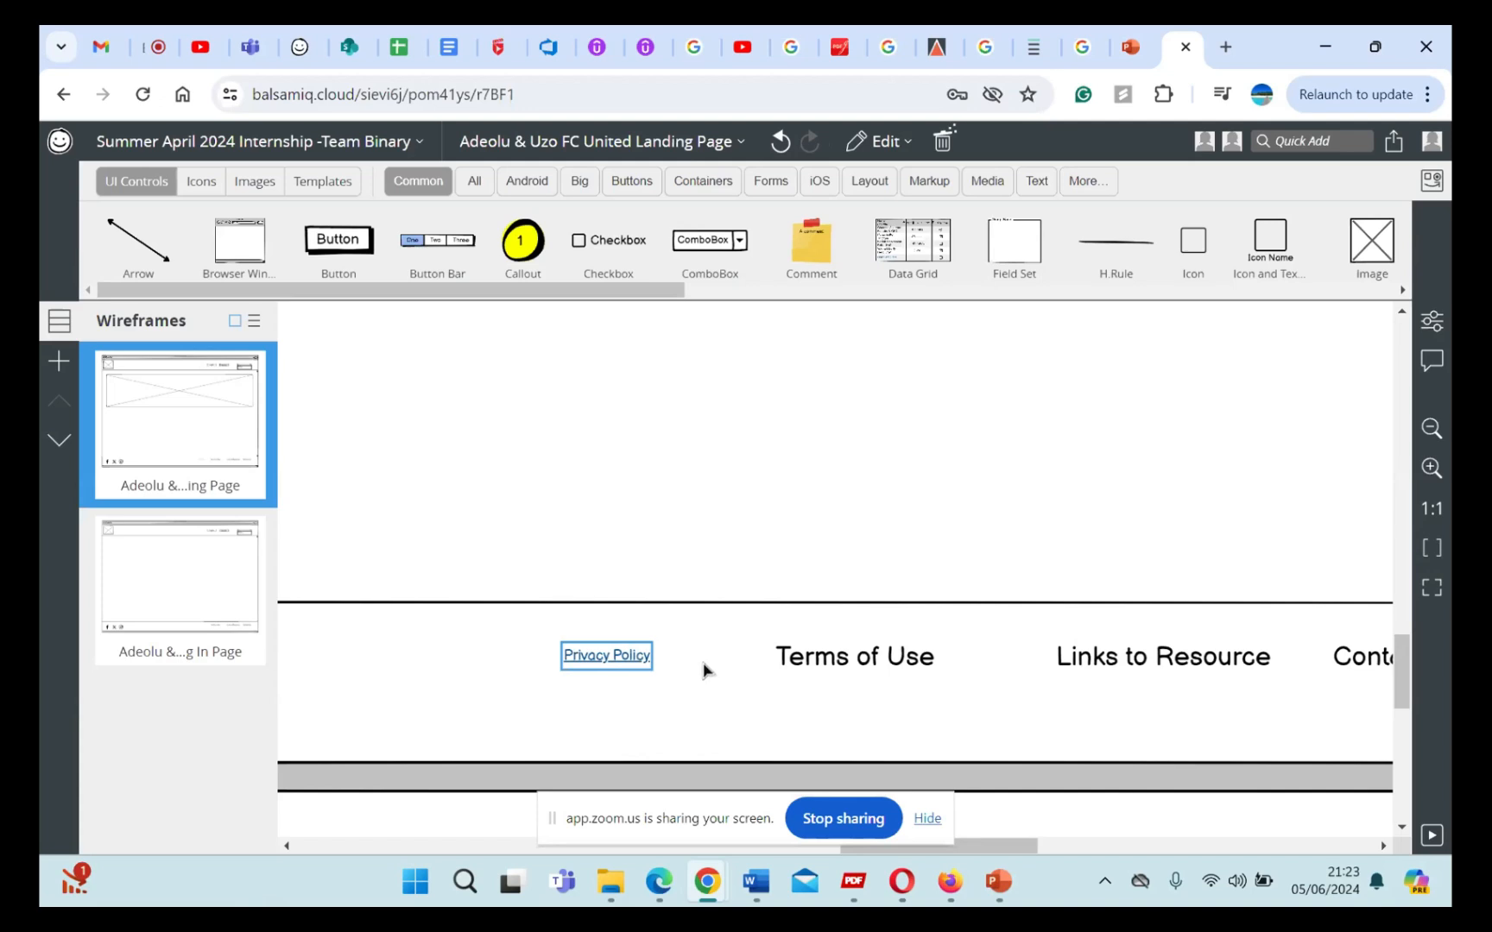
{"action": "scroll", "coordinate": [746, 654], "scroll_direction": "down", "scroll_amount": 2}
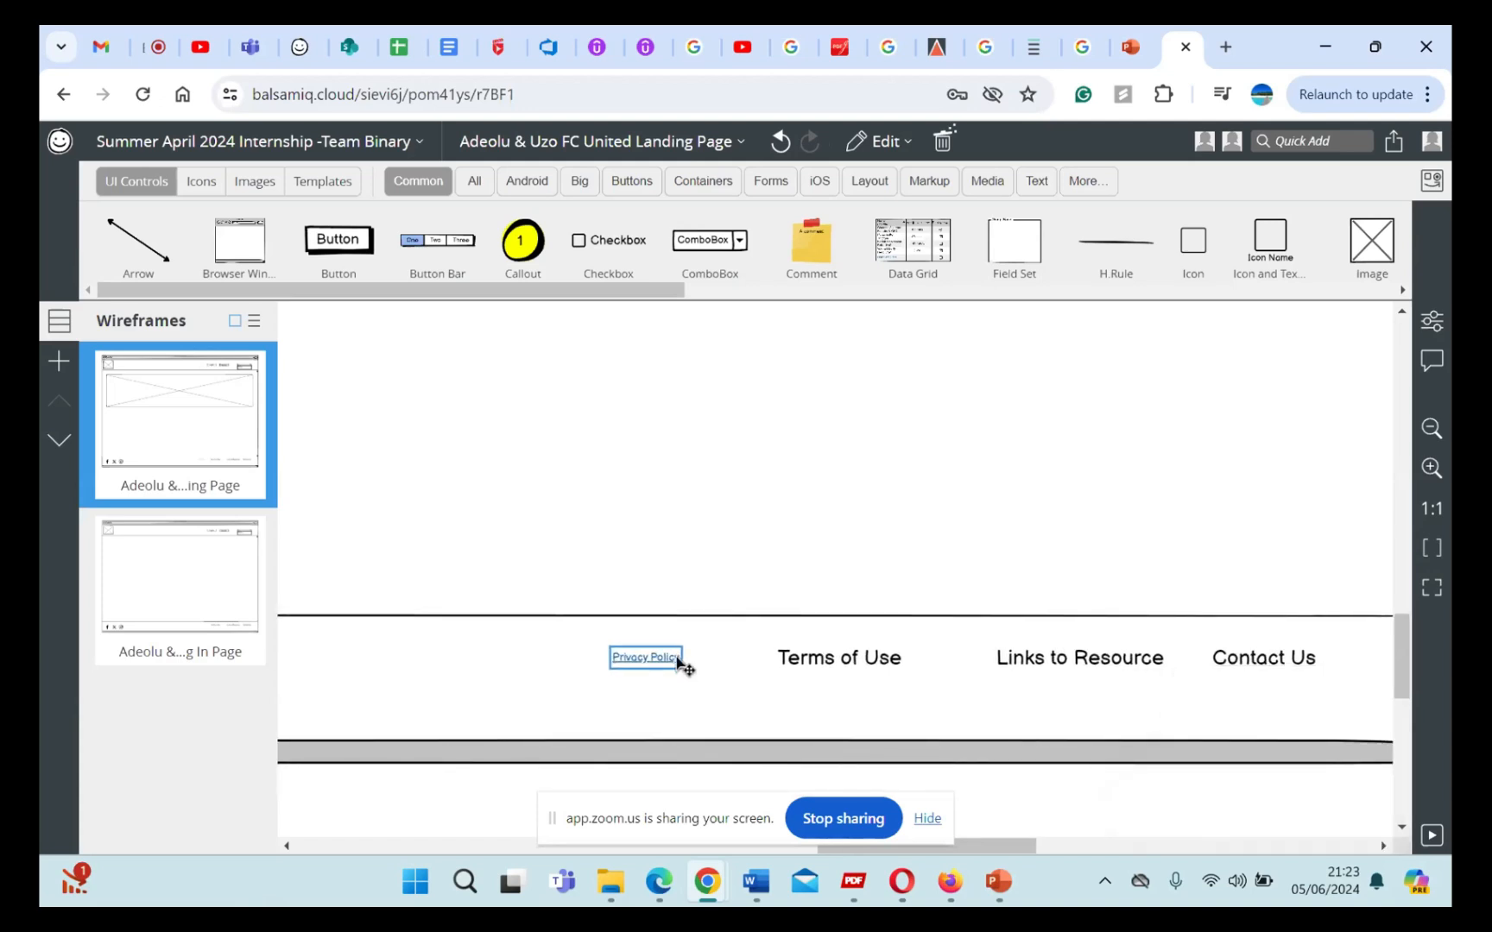
{"action": "left_click", "coordinate": [684, 660]}
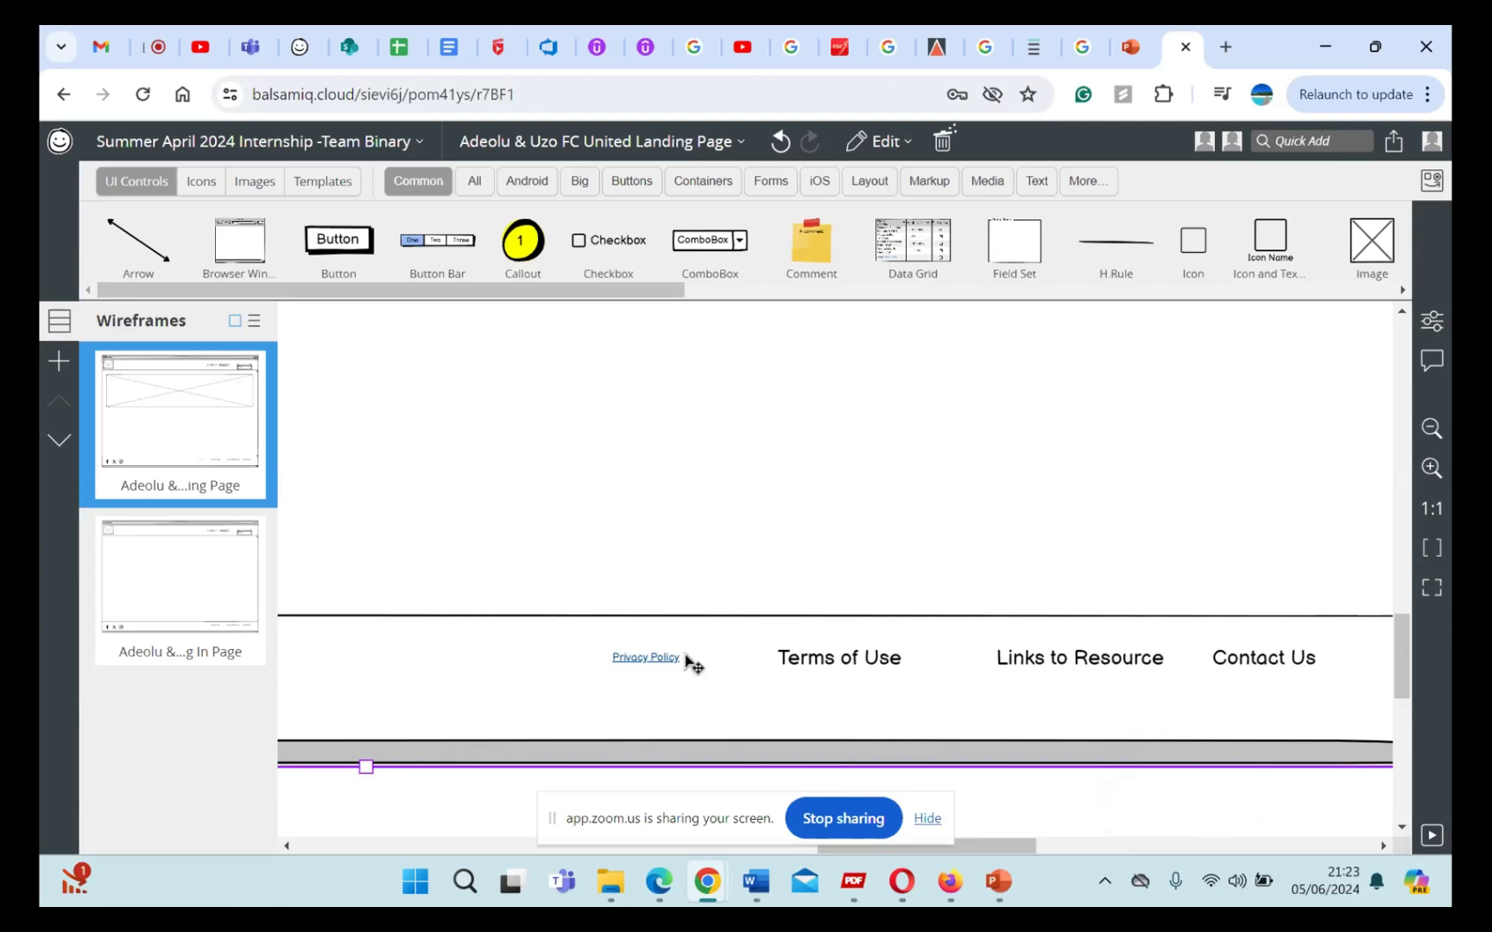
{"action": "left_click", "coordinate": [673, 659]}
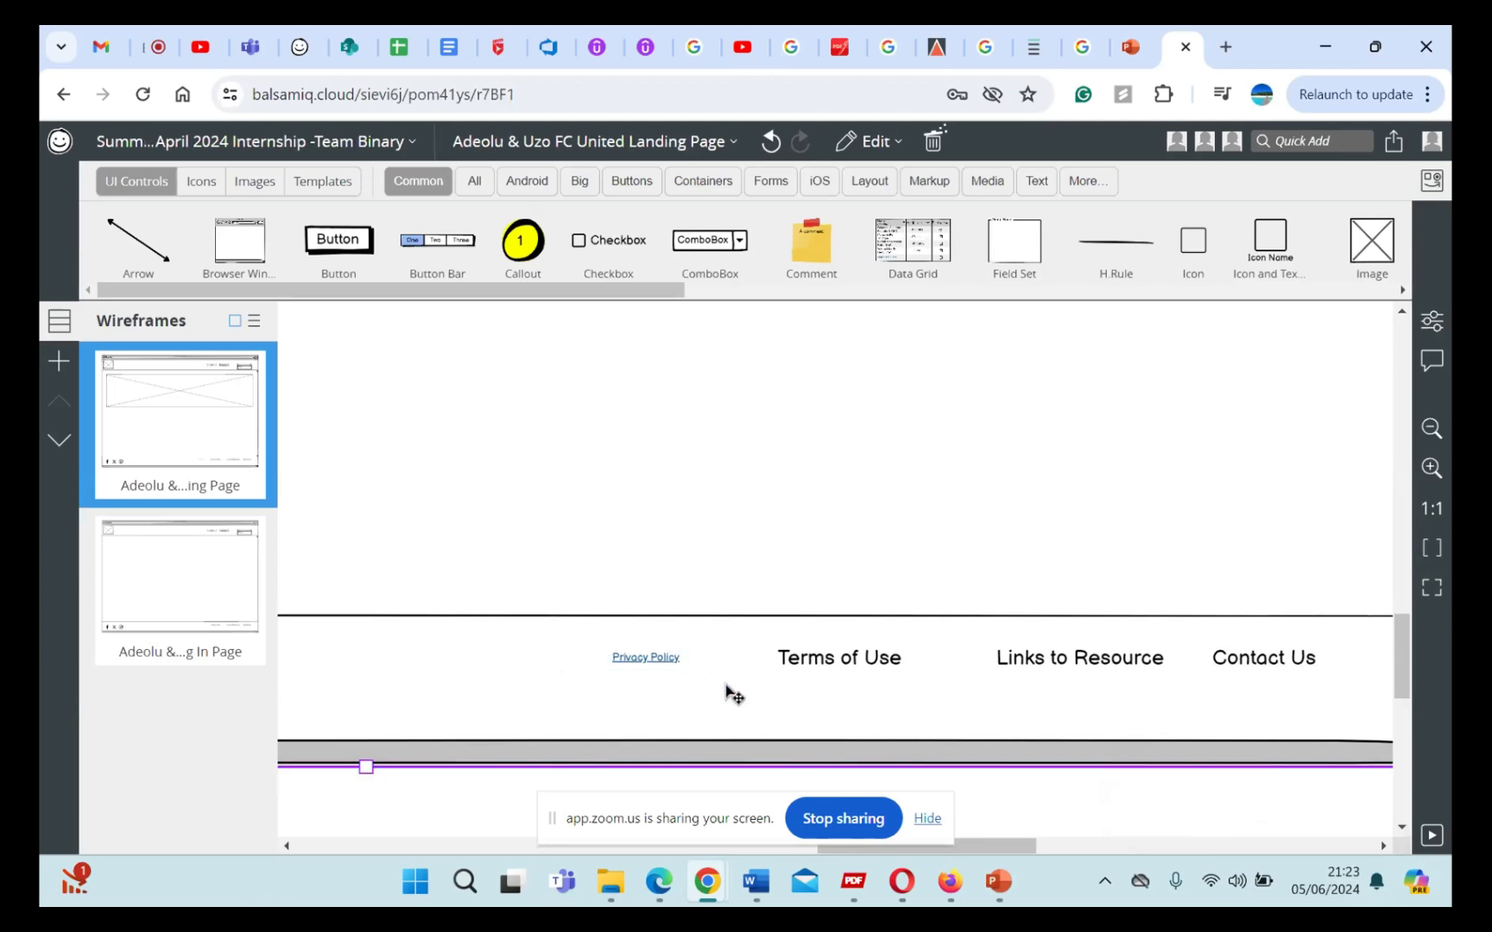
{"action": "scroll", "coordinate": [725, 690], "scroll_direction": "down", "scroll_amount": 2}
{"action": "double_click", "coordinate": [693, 672]}
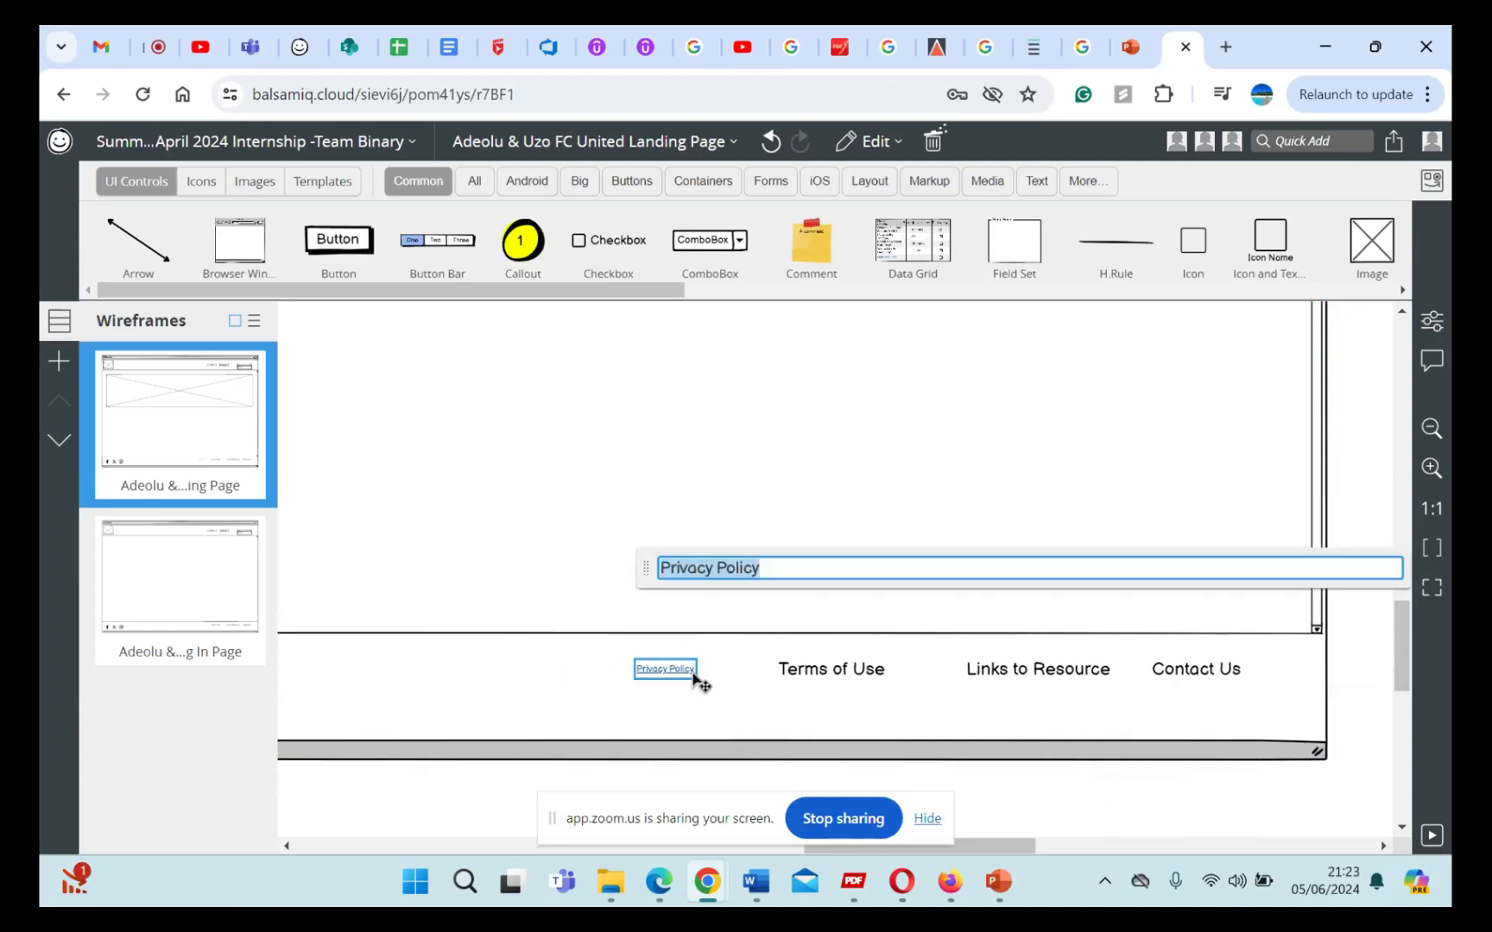
{"action": "left_click", "coordinate": [779, 635]}
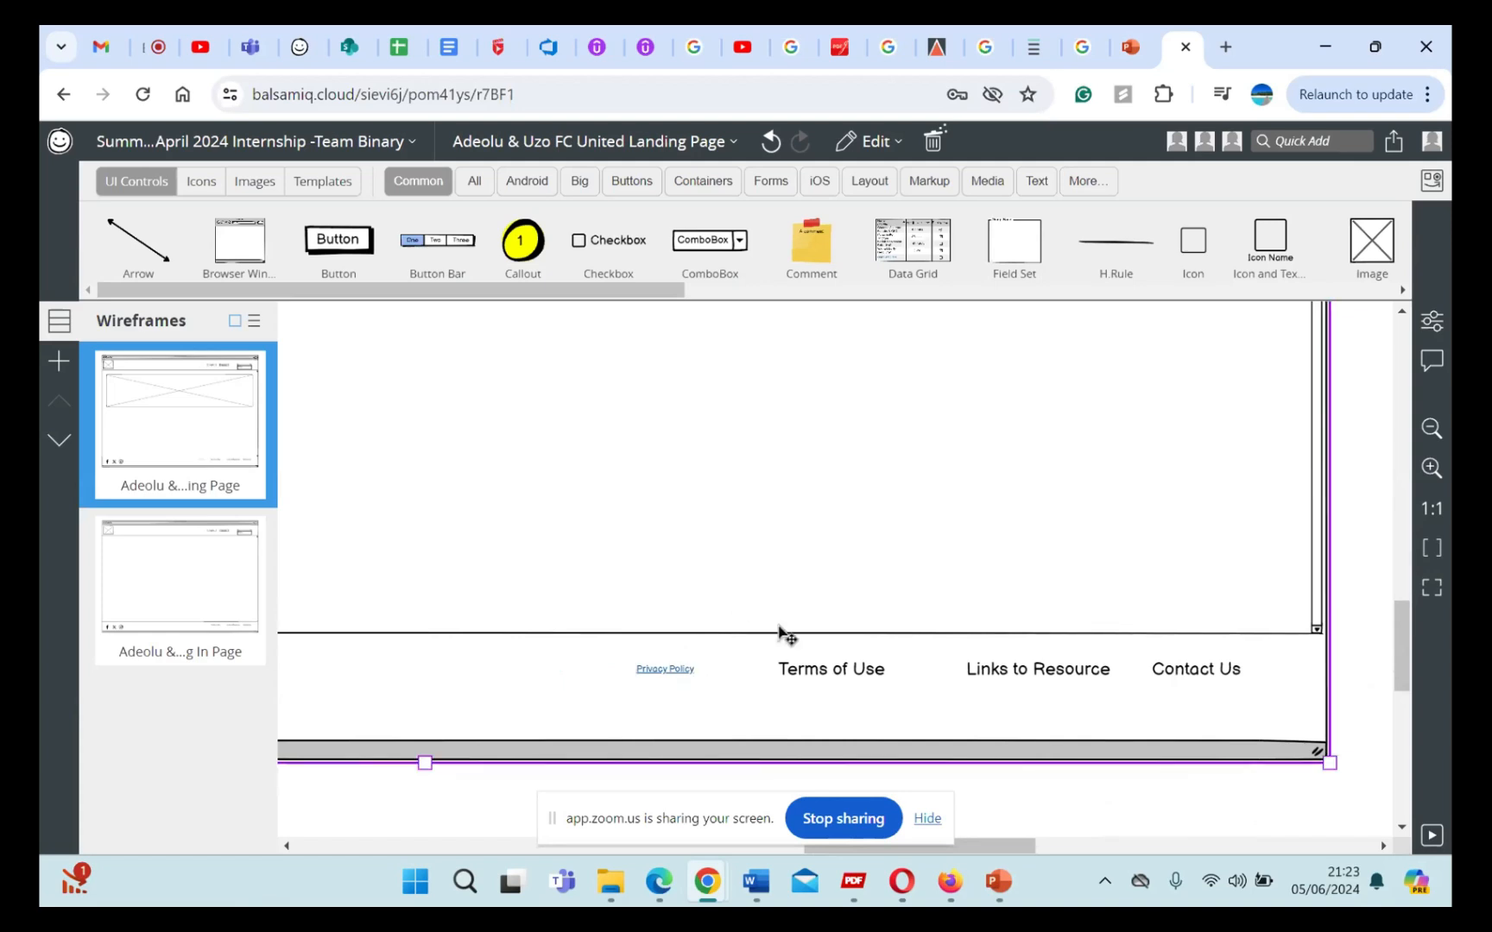
{"action": "left_click", "coordinate": [691, 672]}
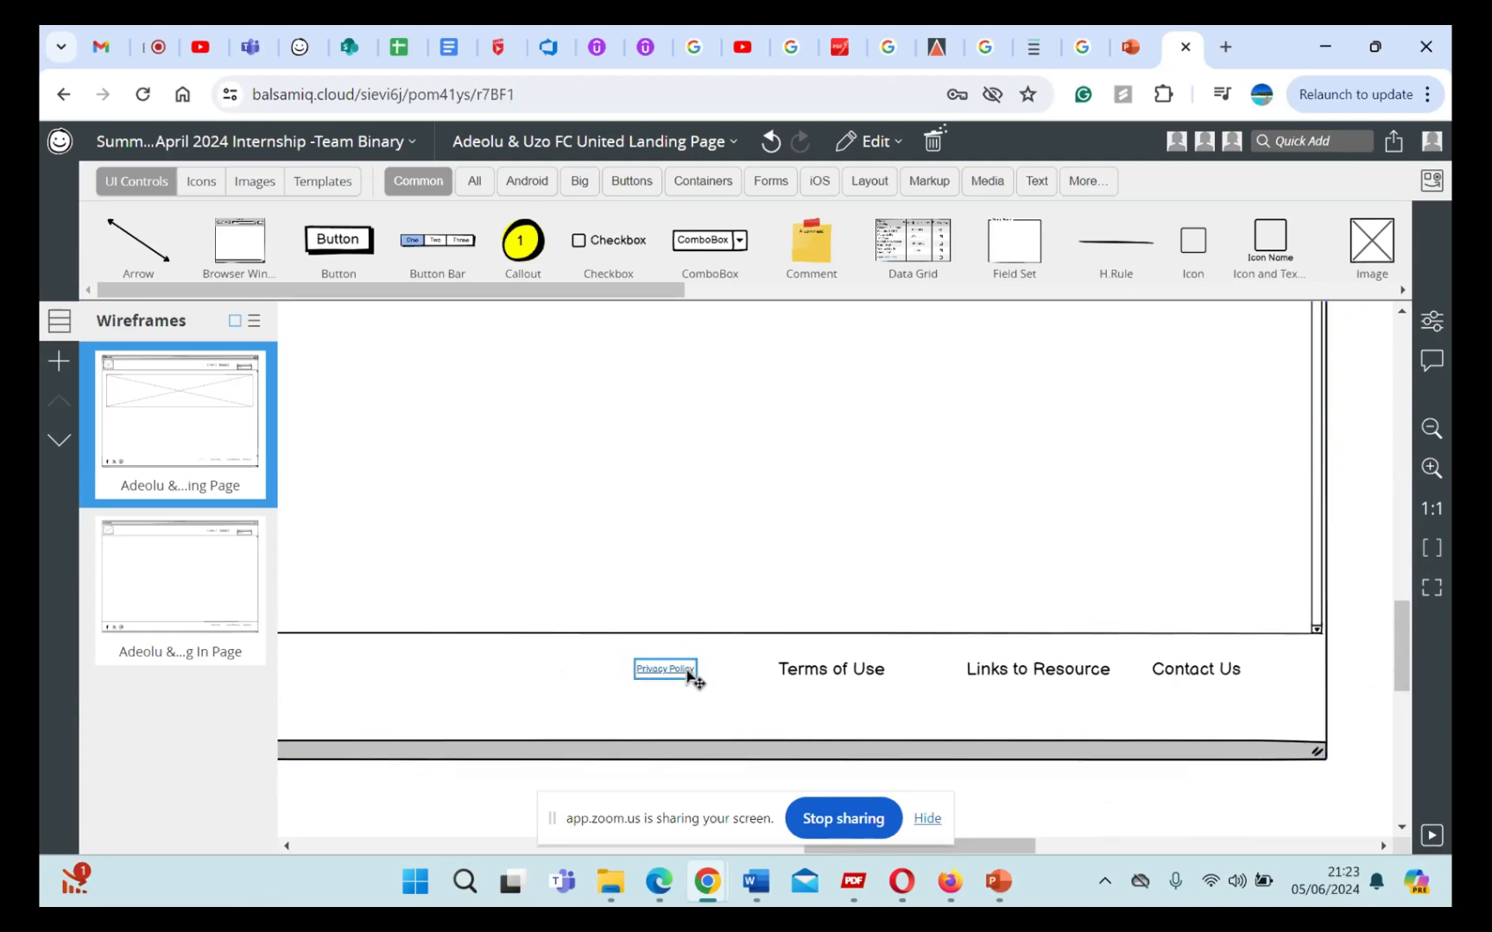
{"action": "left_click_drag", "start_coordinate": [696, 675], "coordinate": [701, 676]}
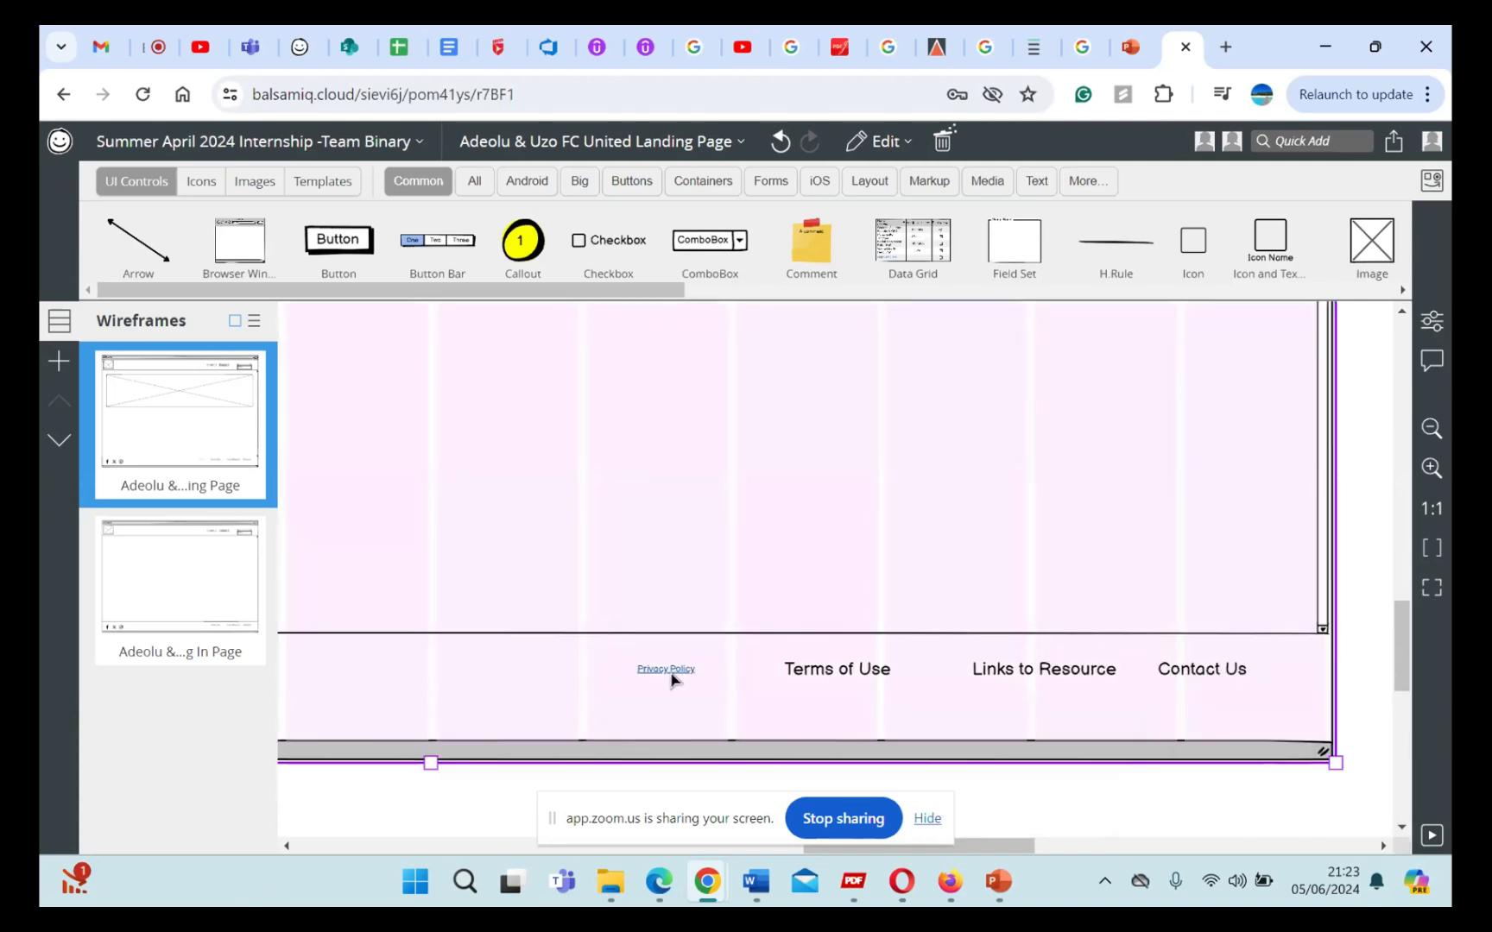
Step: Move the "Privacy Policy" link slightly closer to "Terms of Use" in the landing page footer
{"action": "left_click", "coordinate": [669, 673]}
{"action": "double_click", "coordinate": [671, 674]}
{"action": "left_click", "coordinate": [729, 676]}
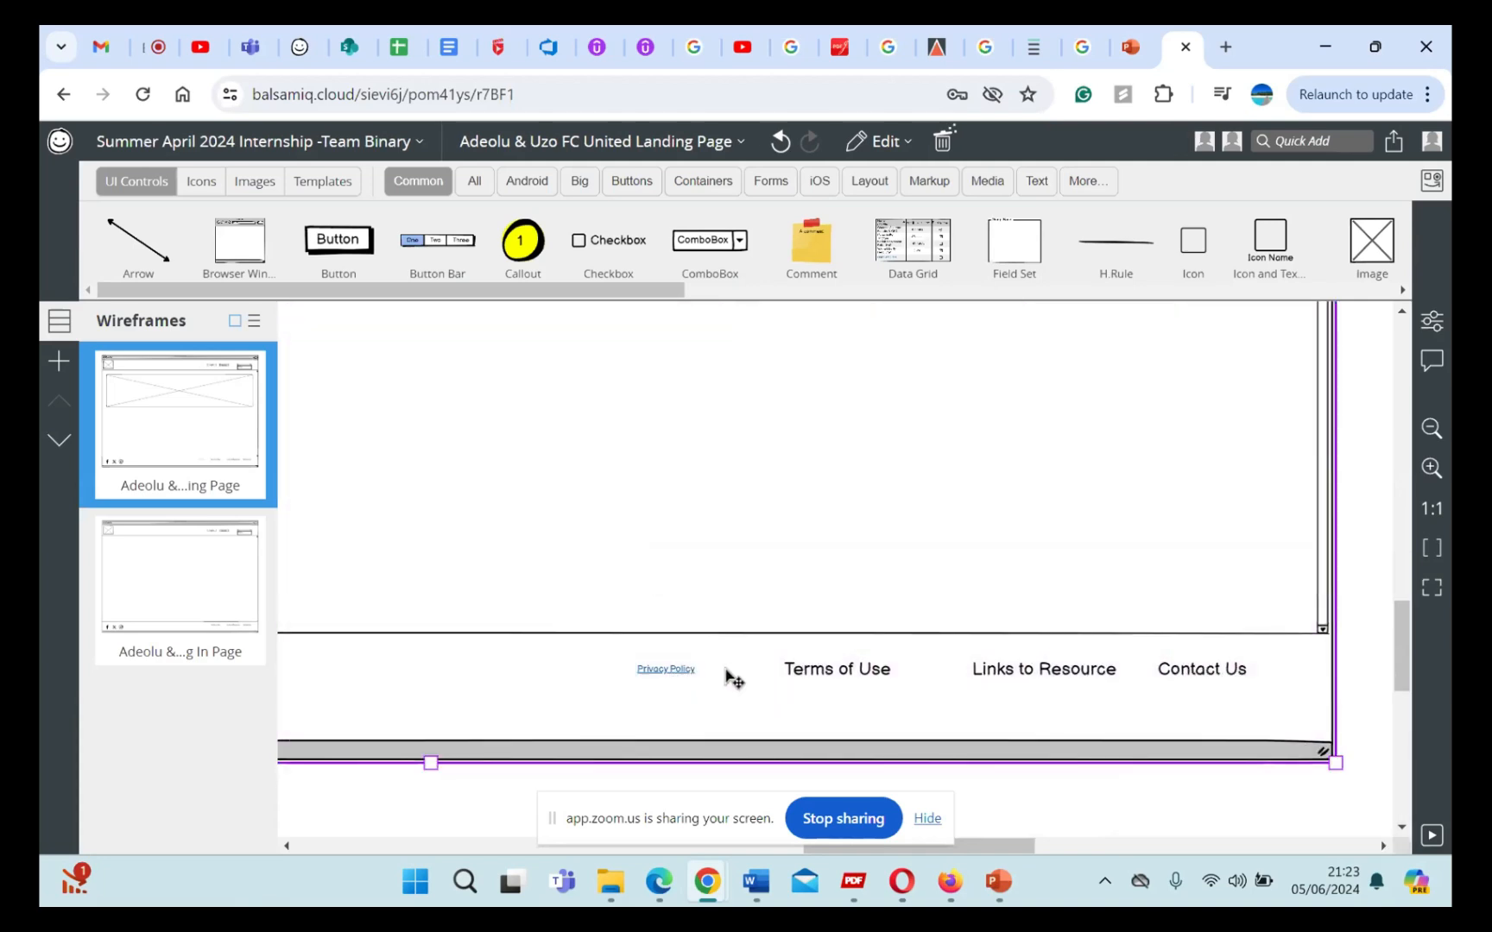
{"action": "left_click", "coordinate": [691, 675]}
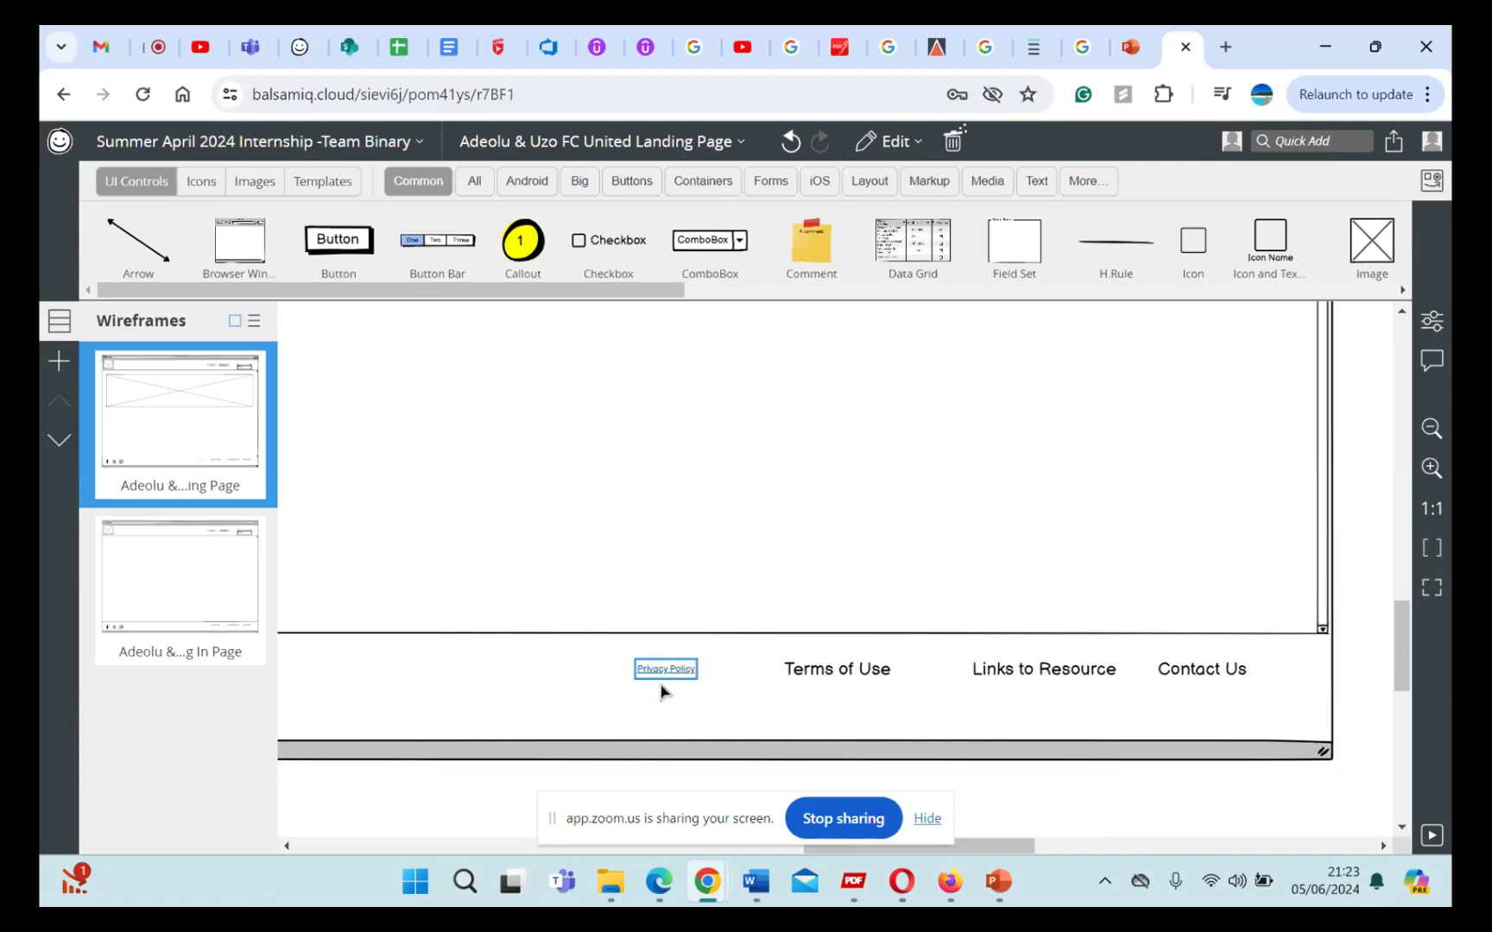
{"action": "scroll", "coordinate": [688, 685], "scroll_direction": "up", "scroll_amount": 3}
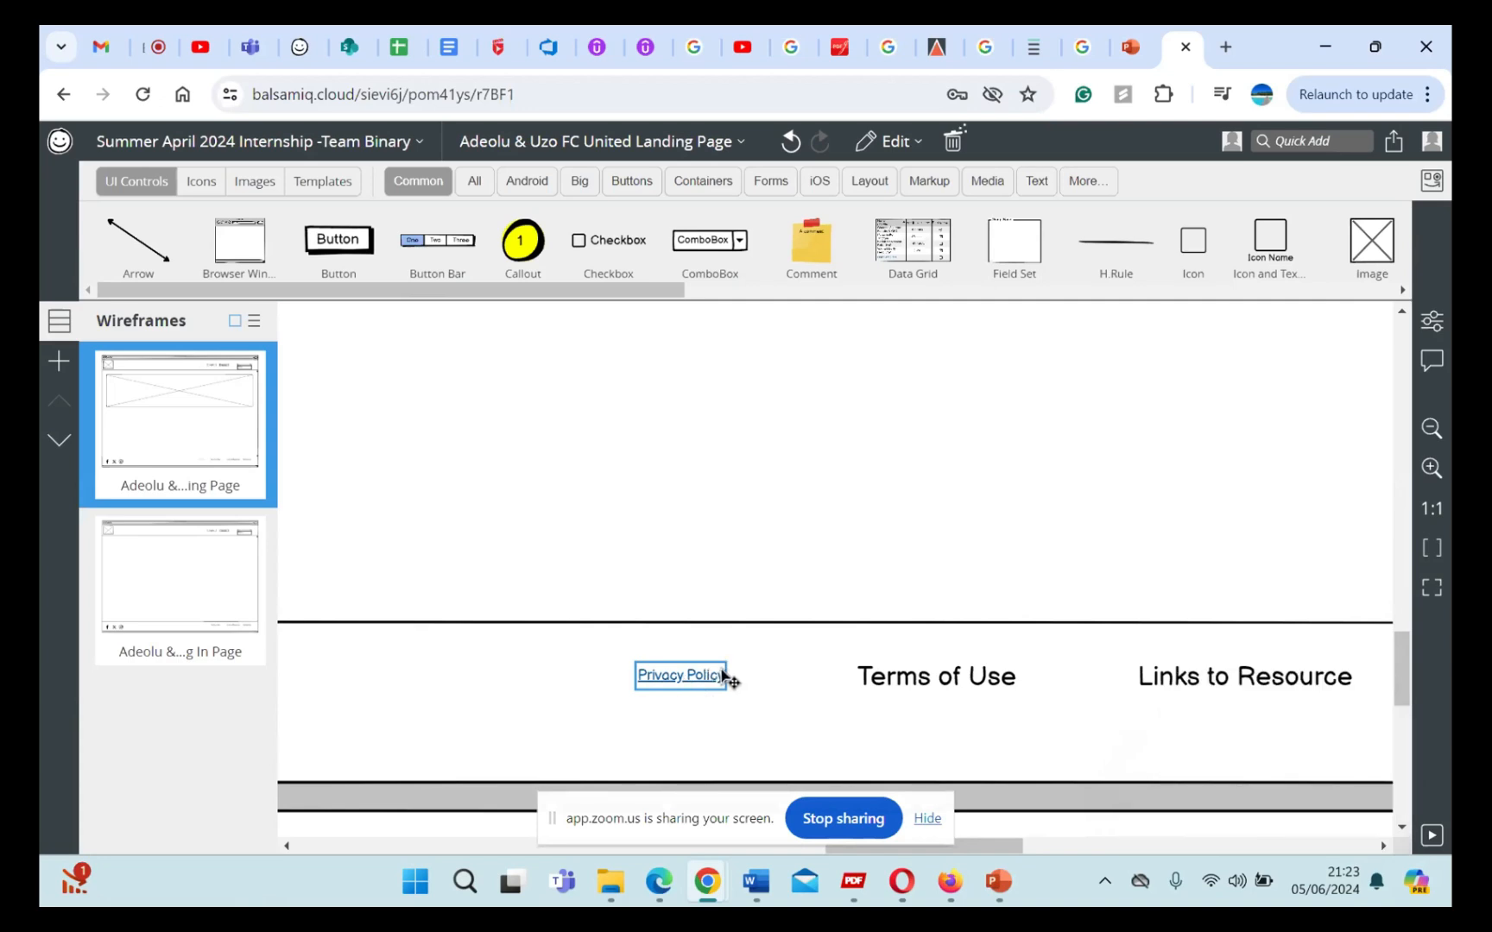
{"action": "mouse_move", "coordinate": [729, 679]}
{"action": "left_mouse_down"}
{"action": "mouse_move", "coordinate": [762, 677]}
{"action": "mouse_move", "coordinate": [746, 680]}
{"action": "left_mouse_up"}
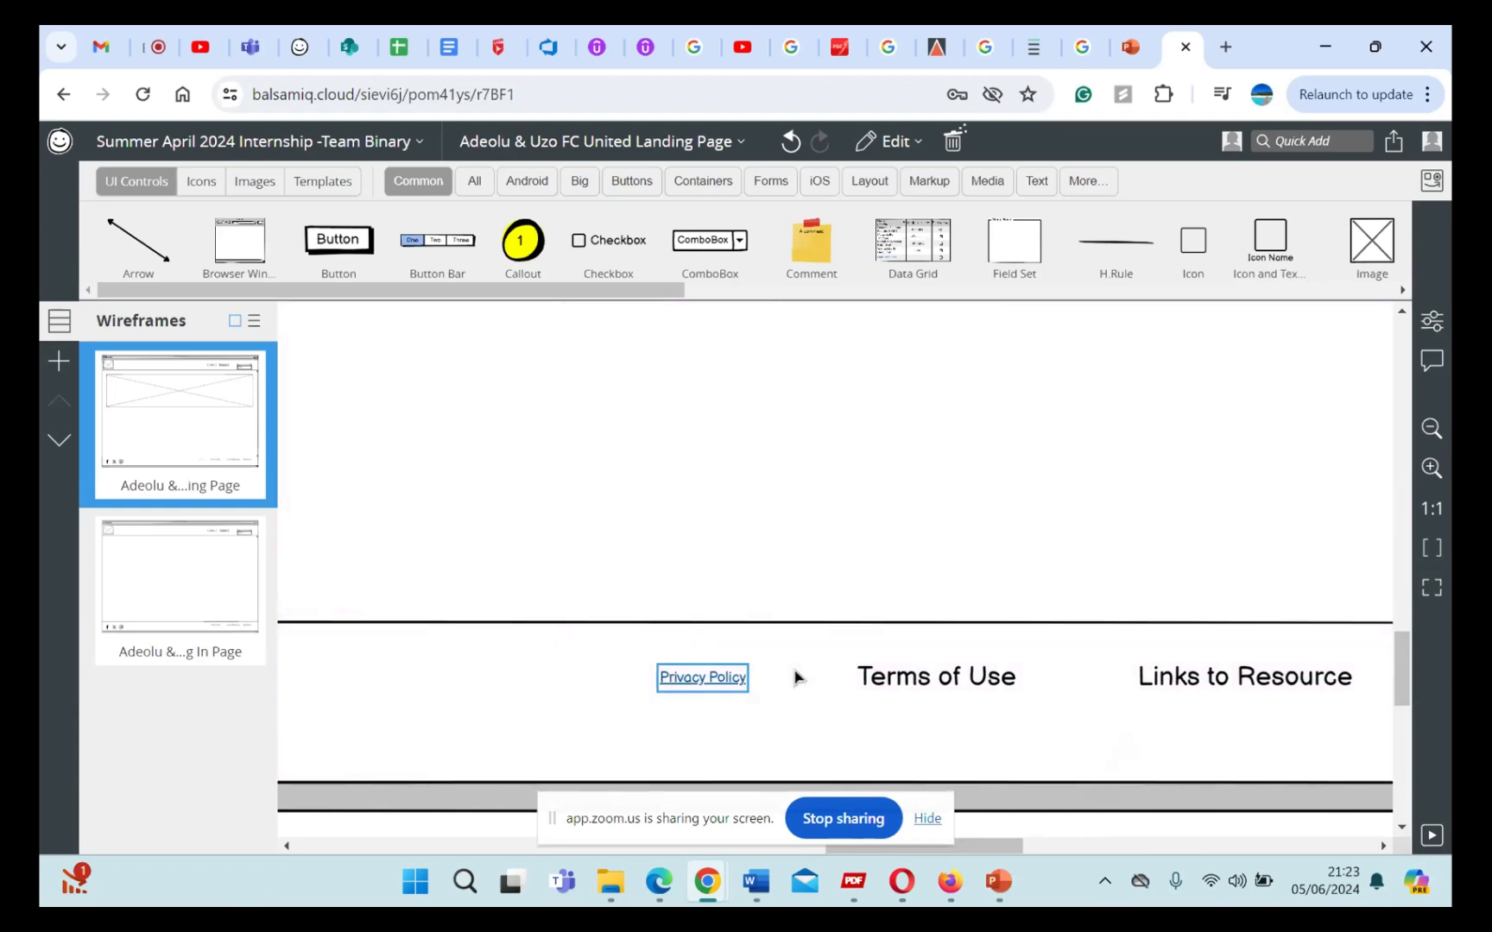
{"action": "mouse_move", "coordinate": [751, 680]}
{"action": "left_mouse_down"}
{"action": "mouse_move", "coordinate": [767, 679]}
{"action": "mouse_move", "coordinate": [746, 682]}
{"action": "left_mouse_up"}
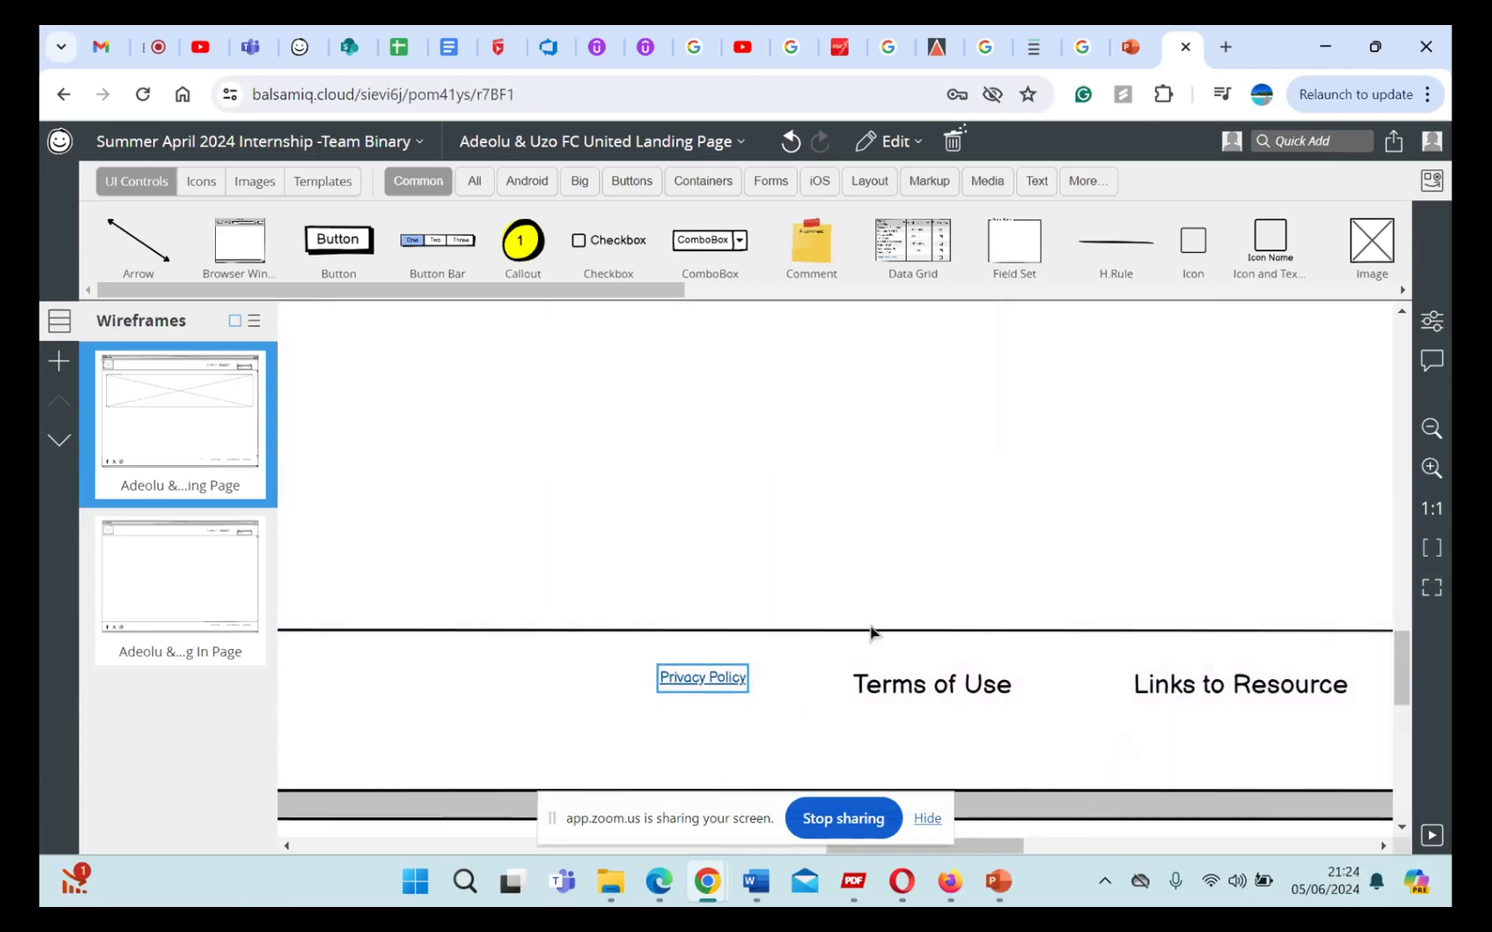
Step: Try again to stretch the "Privacy Policy" link by its lower corner
{"action": "left_click", "coordinate": [805, 670]}
{"action": "left_click", "coordinate": [719, 679]}
{"action": "mouse_move", "coordinate": [749, 699]}
{"action": "left_mouse_down"}
{"action": "mouse_move", "coordinate": [773, 708]}
{"action": "mouse_move", "coordinate": [728, 686]}
{"action": "left_mouse_up"}
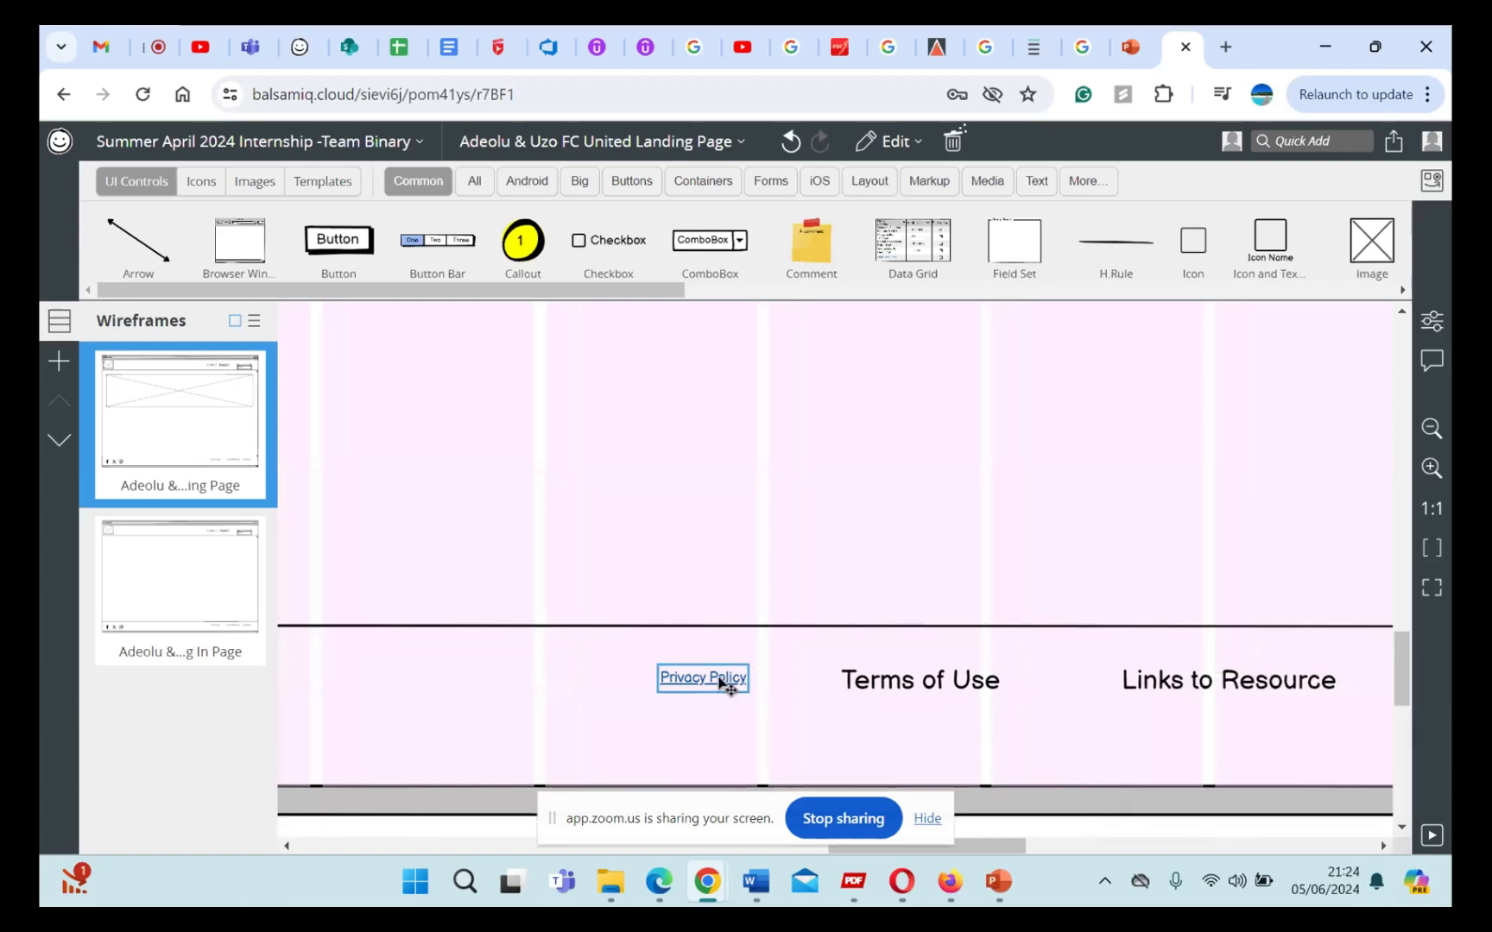
{"action": "double_click", "coordinate": [728, 687]}
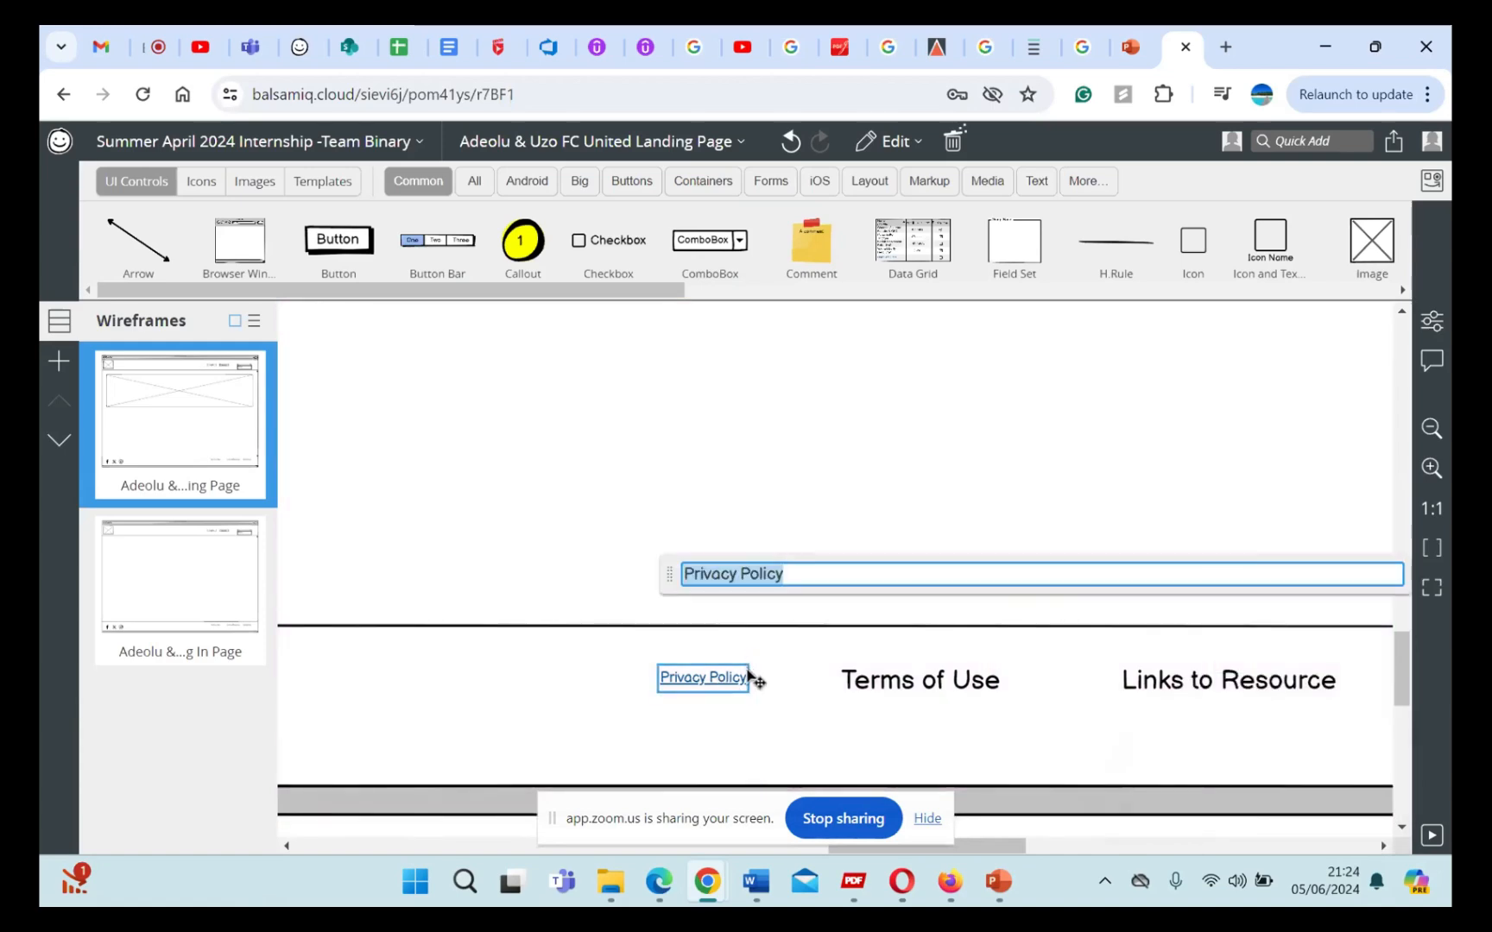
{"action": "left_click", "coordinate": [809, 701]}
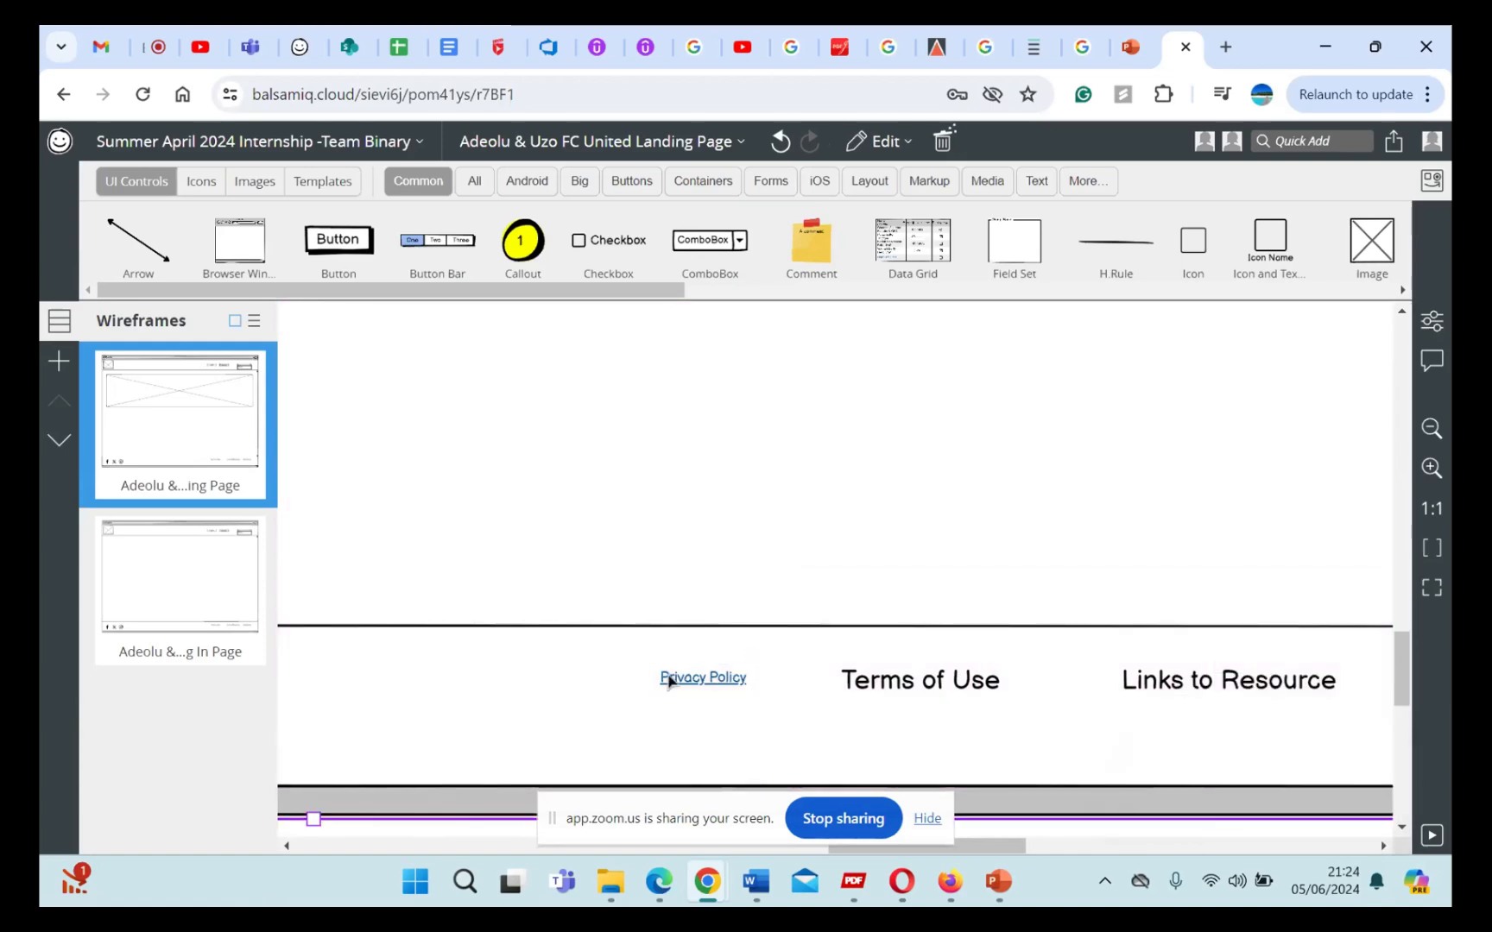
{"action": "left_click", "coordinate": [746, 685]}
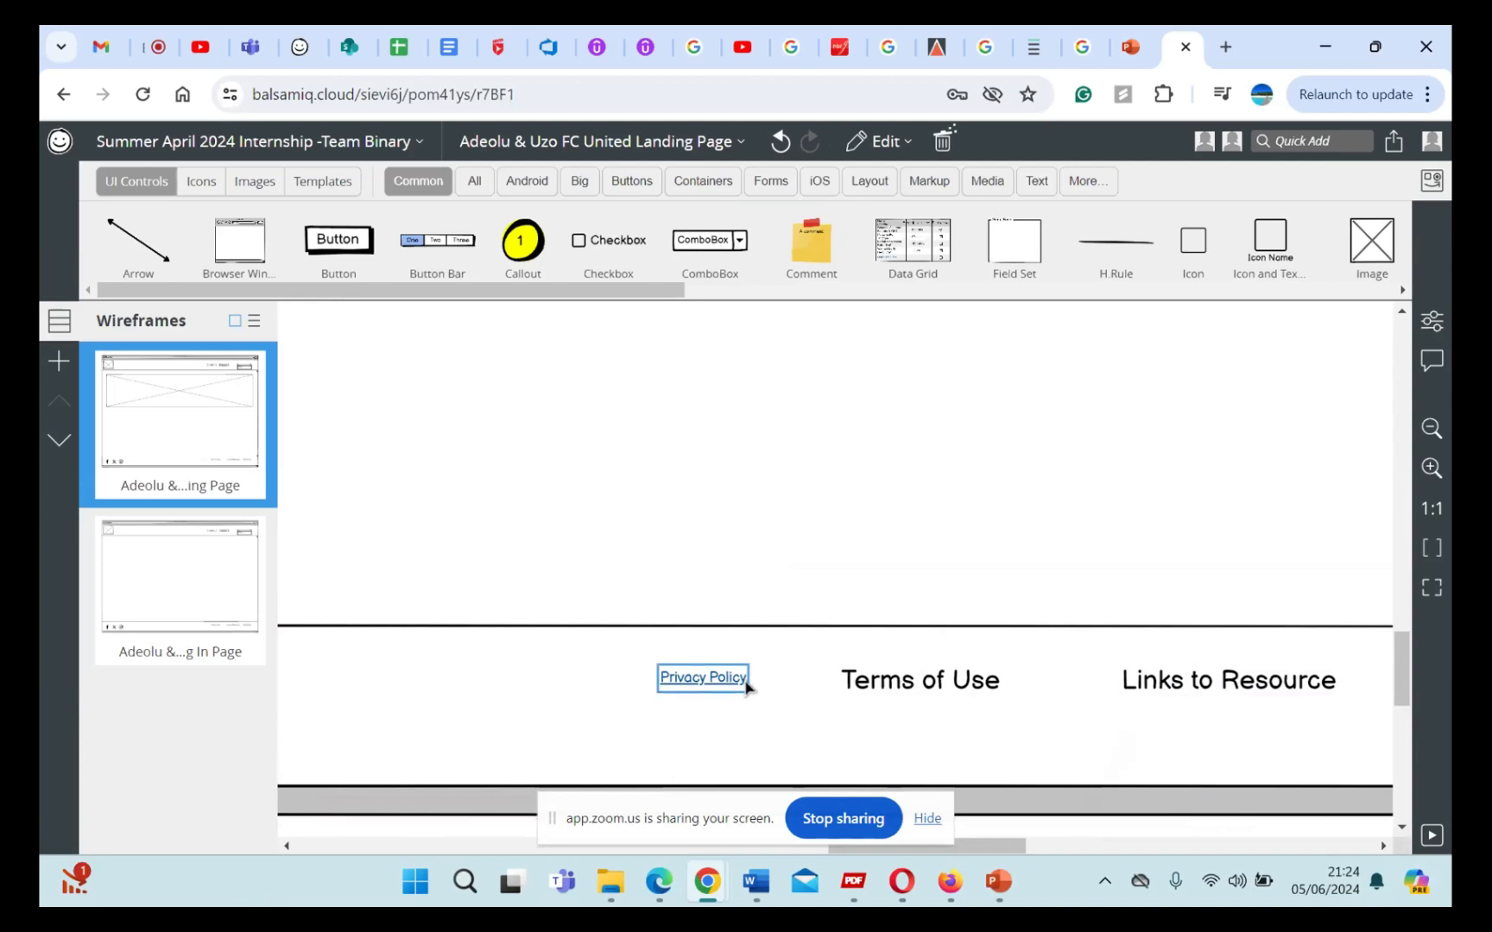
{"action": "mouse_move", "coordinate": [747, 690]}
{"action": "left_mouse_down"}
{"action": "mouse_move", "coordinate": [769, 709]}
{"action": "mouse_move", "coordinate": [744, 684]}
{"action": "left_mouse_up"}
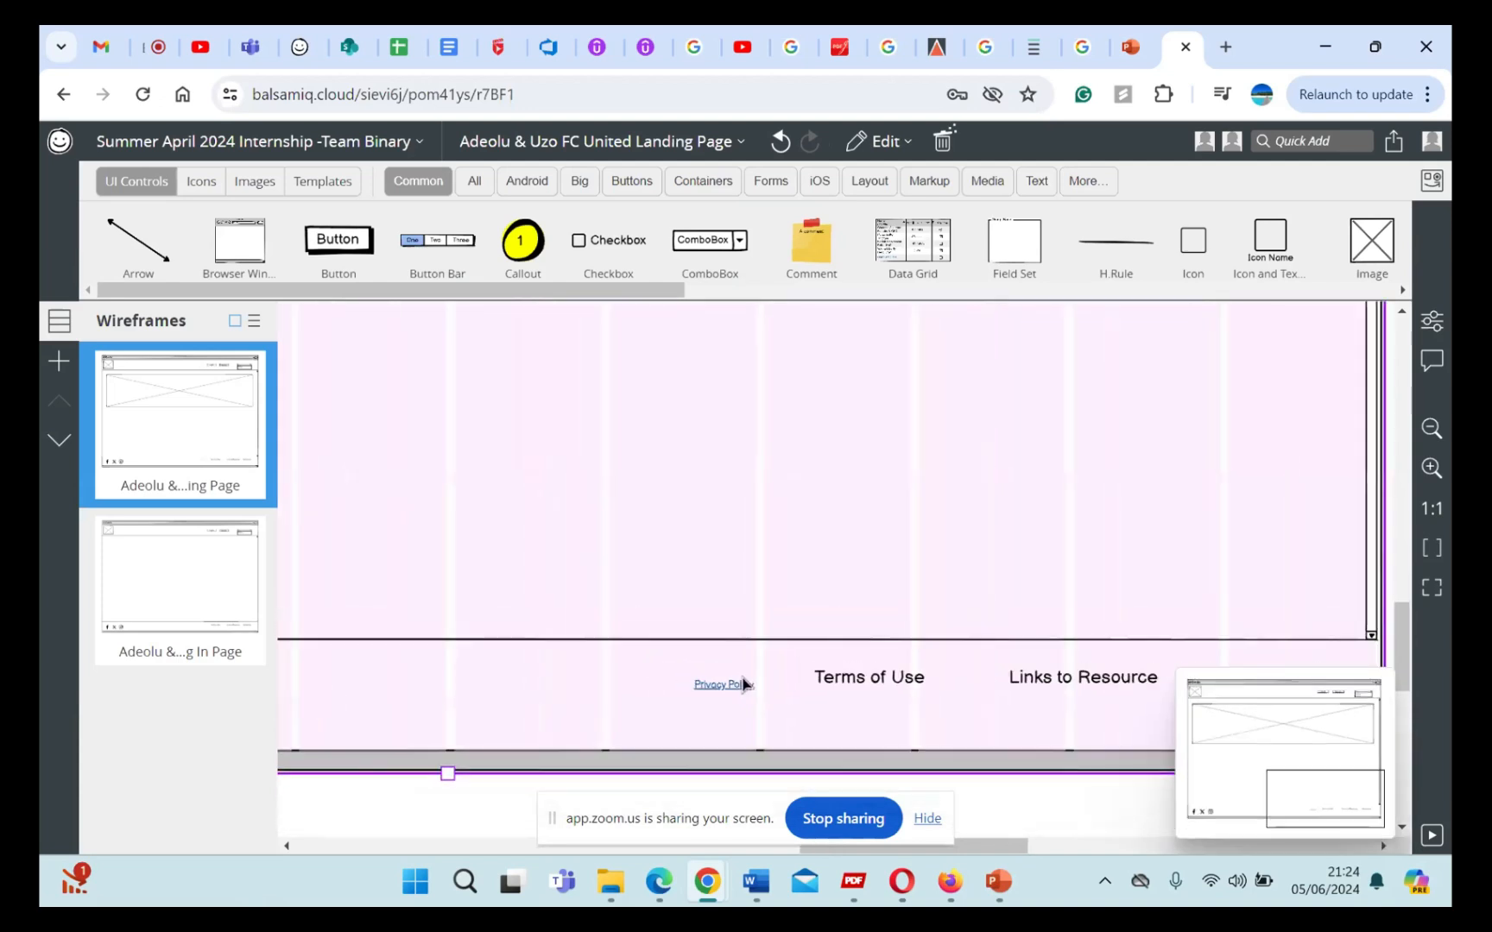
{"action": "scroll", "coordinate": [746, 684], "scroll_direction": "down", "scroll_amount": 5}
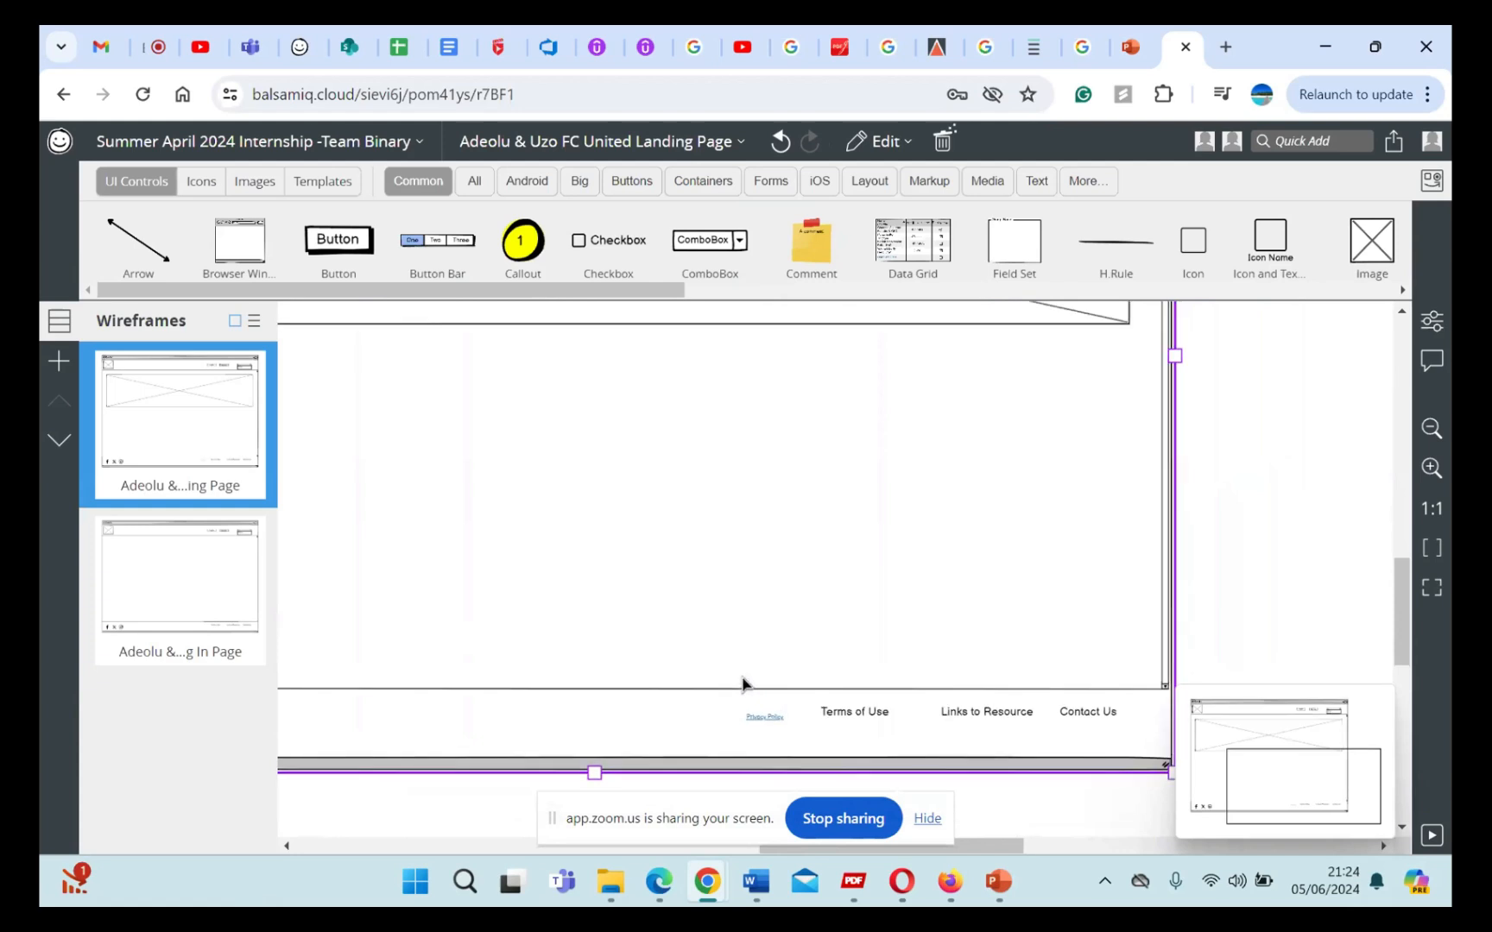
{"action": "left_click", "coordinate": [763, 717]}
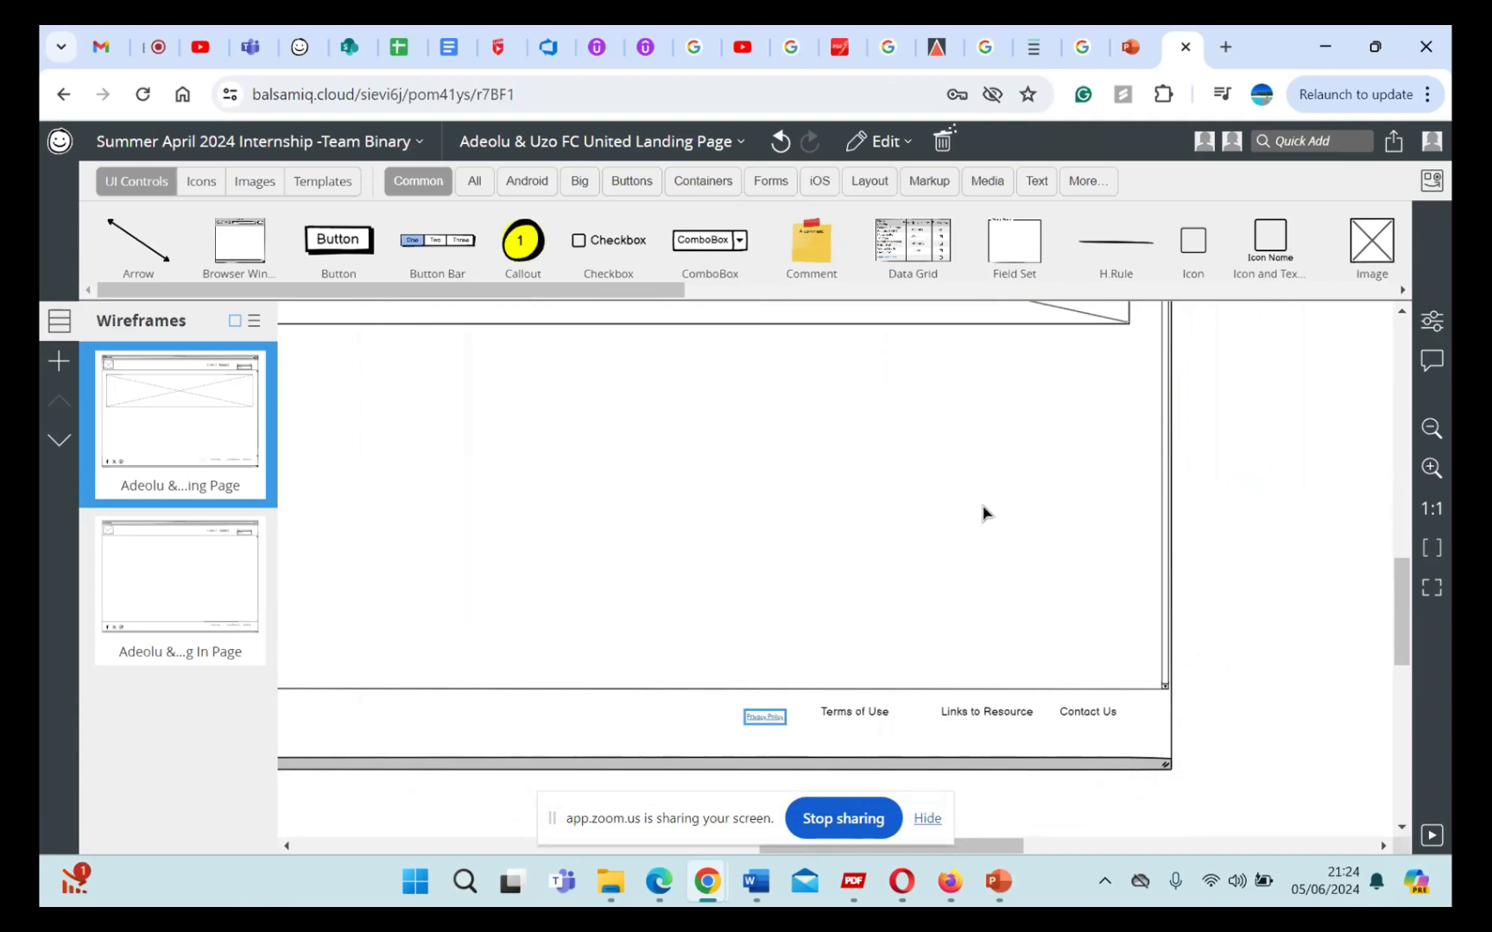
Step: Ungroup the controls of the landing page wireframe
{"action": "scroll", "coordinate": [982, 513], "scroll_direction": "right", "scroll_amount": 1}
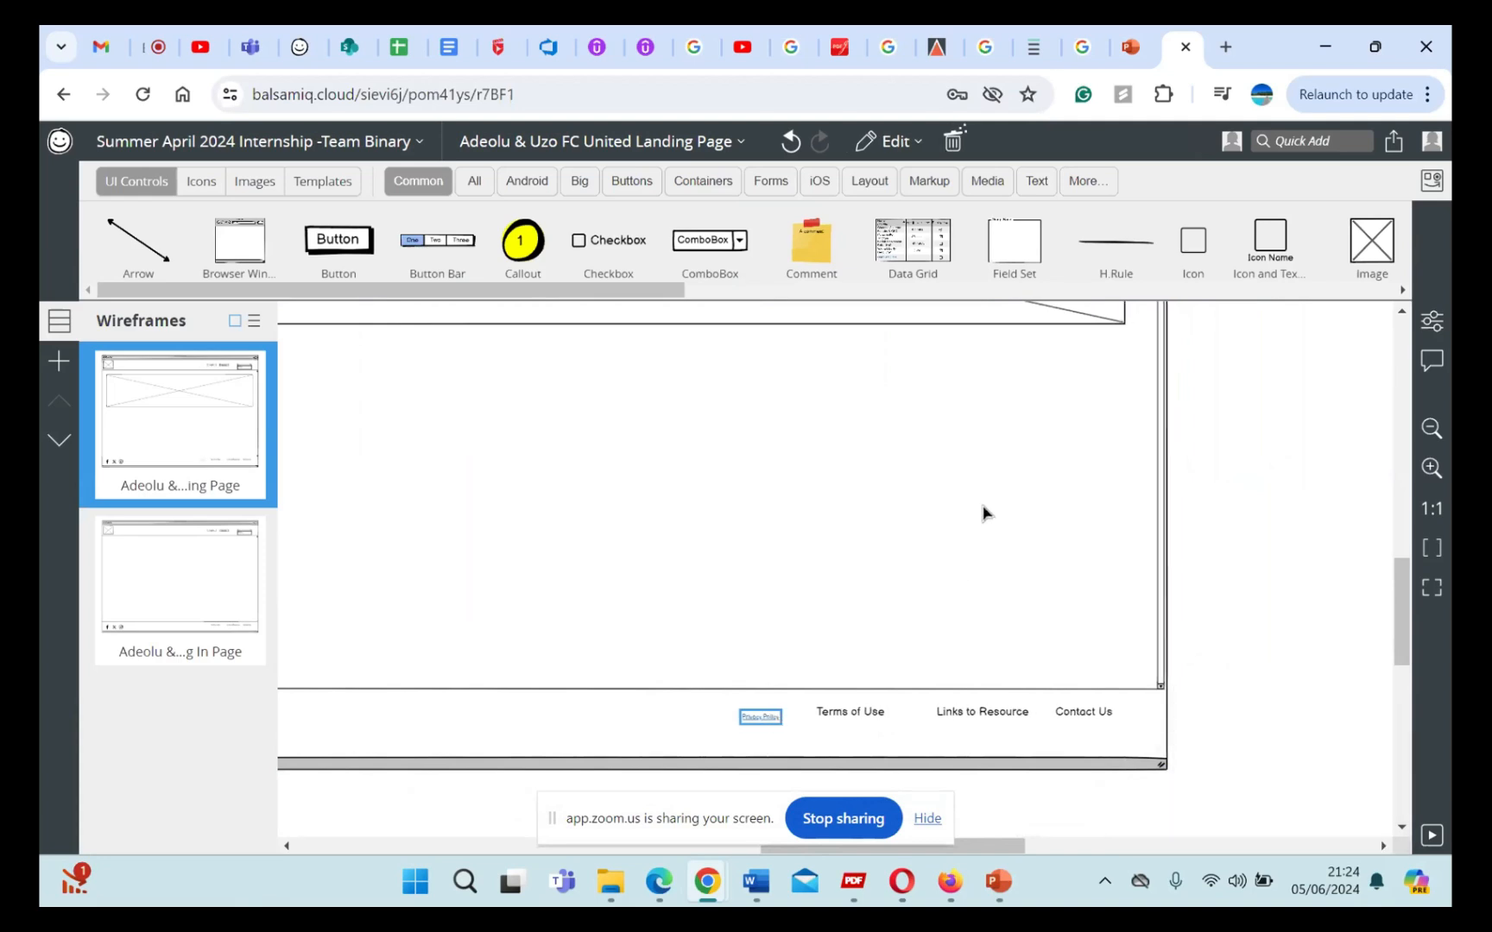
{"action": "left_click", "coordinate": [857, 589]}
{"action": "scroll", "coordinate": [857, 590], "scroll_direction": "up", "scroll_amount": 1}
{"action": "scroll", "coordinate": [858, 589], "scroll_direction": "left", "scroll_amount": 1}
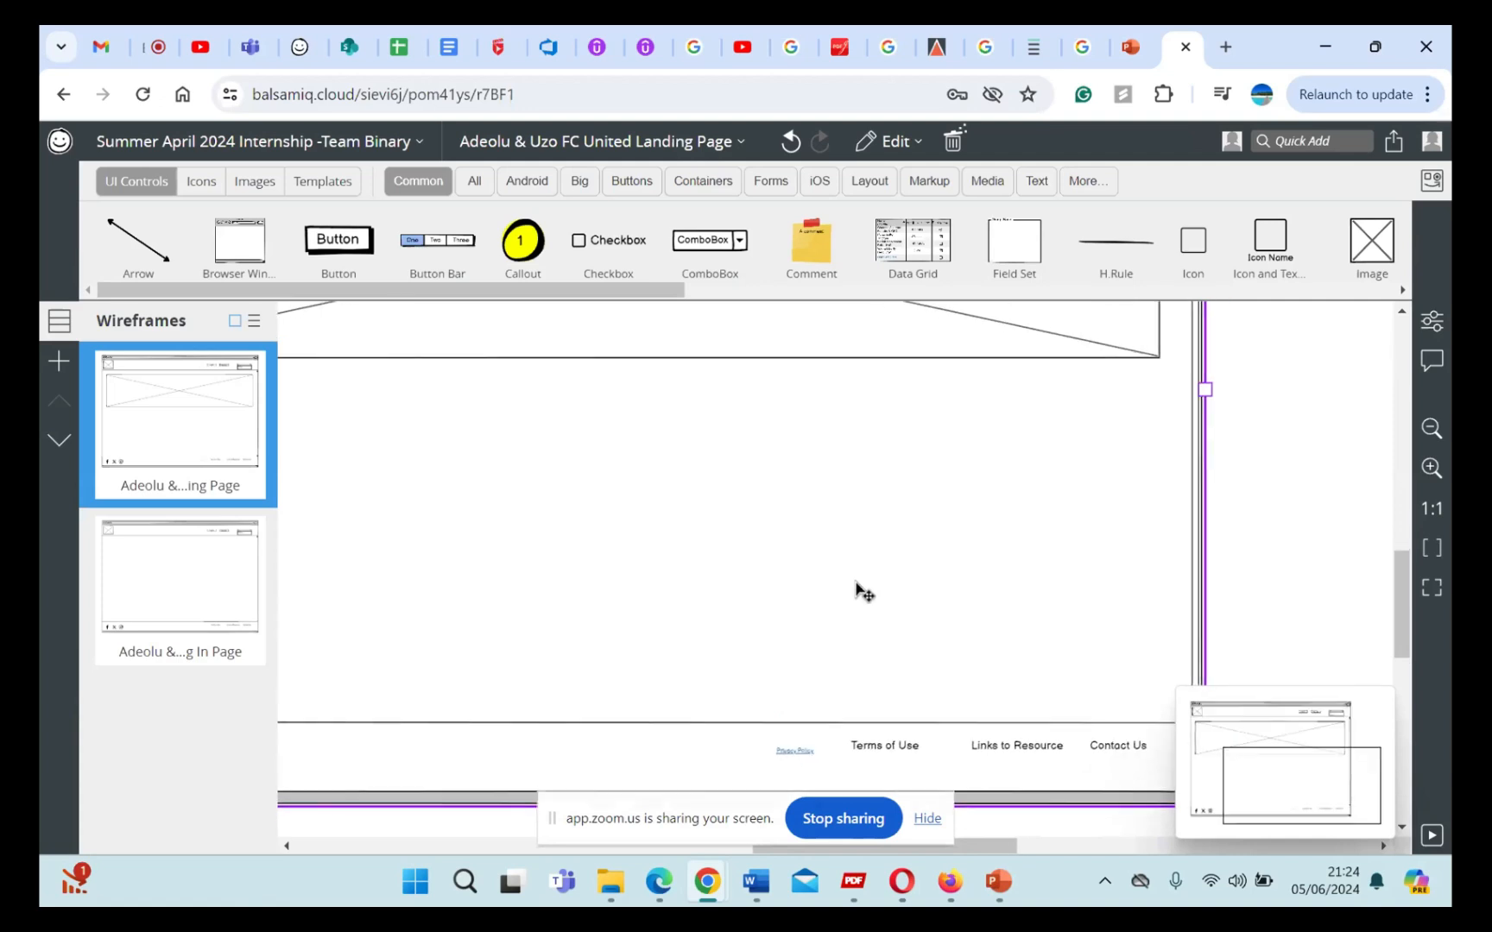
{"action": "right_click", "coordinate": [857, 589]}
{"action": "left_click", "coordinate": [917, 634]}
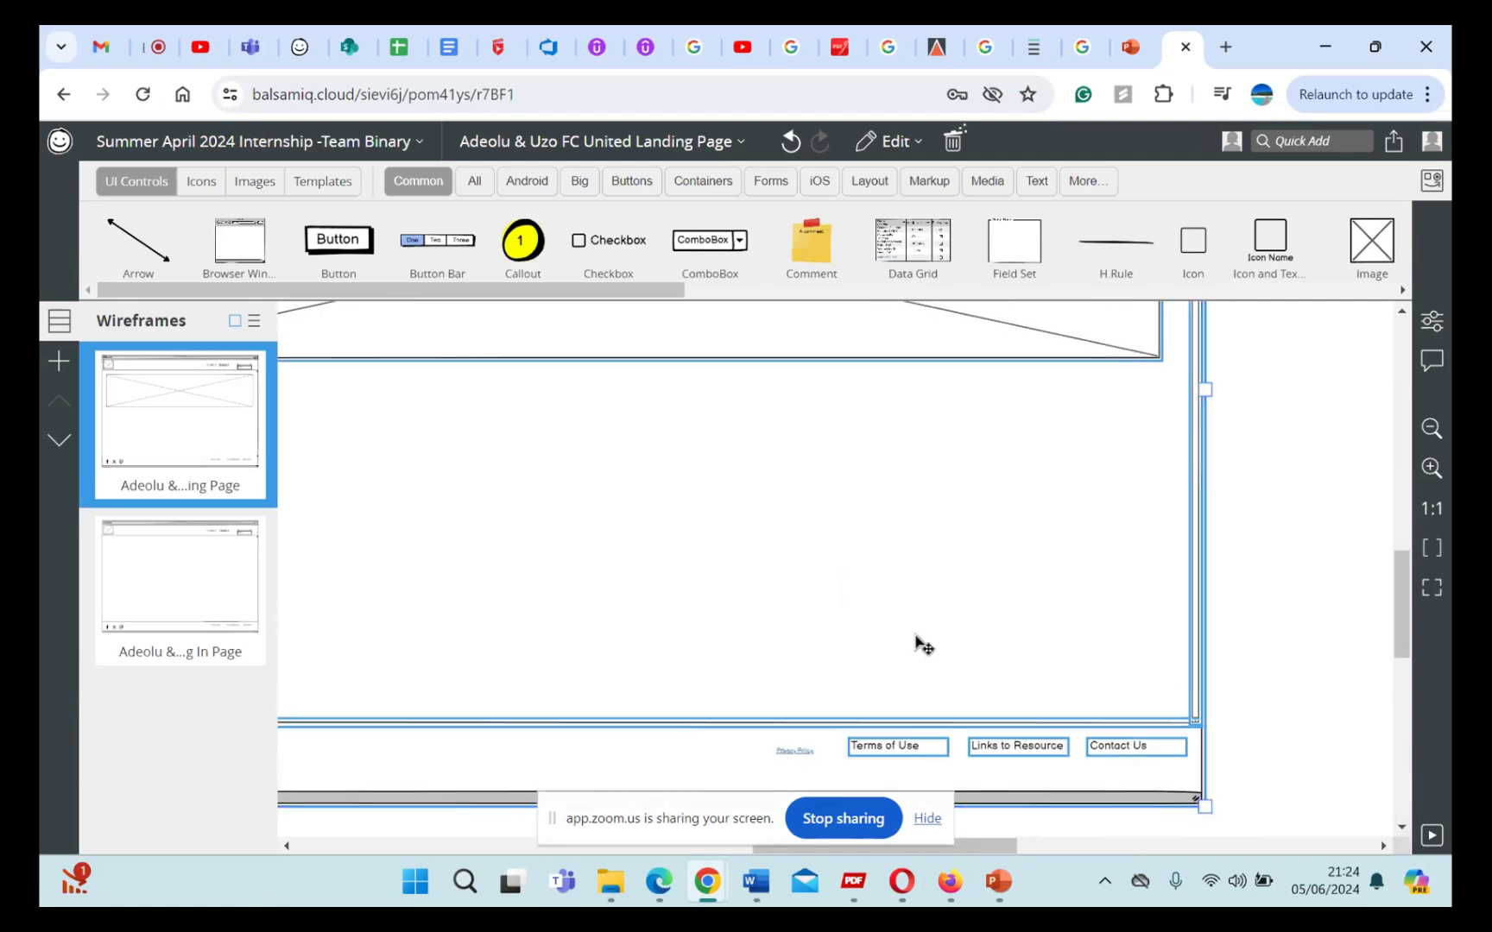
Step: Try to resize the "Privacy Policy" link beside the ungrouped footer texts, and undo the resulting changes
{"action": "left_click", "coordinate": [813, 747]}
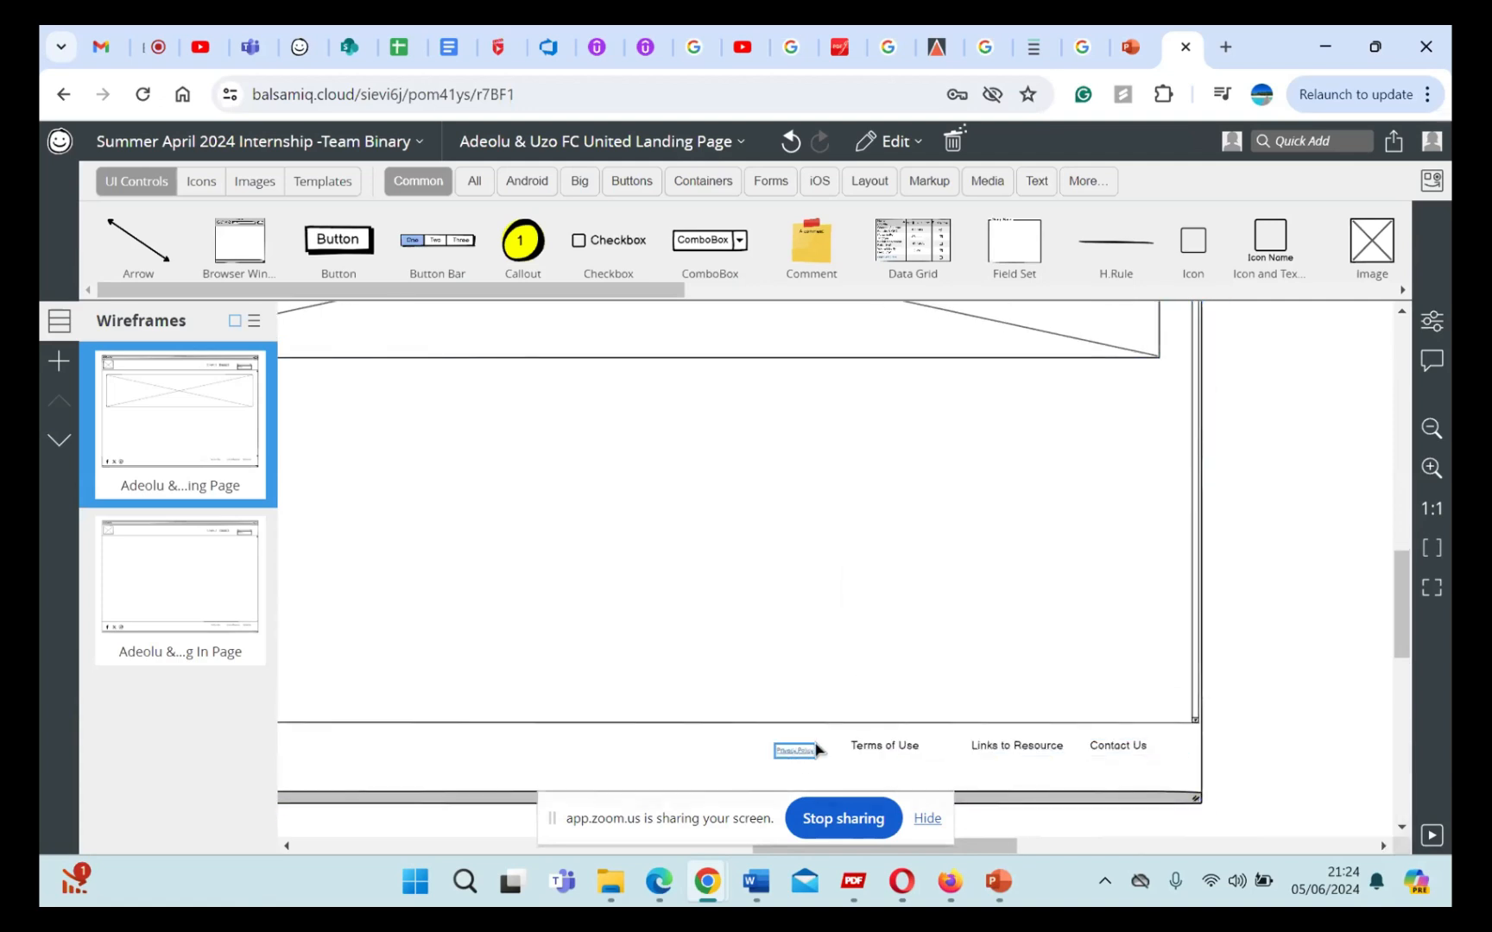
{"action": "left_click_drag", "start_coordinate": [818, 749], "coordinate": [846, 695]}
{"action": "key", "text": "ctrl+z"}
{"action": "key", "text": "ctrl+z"}
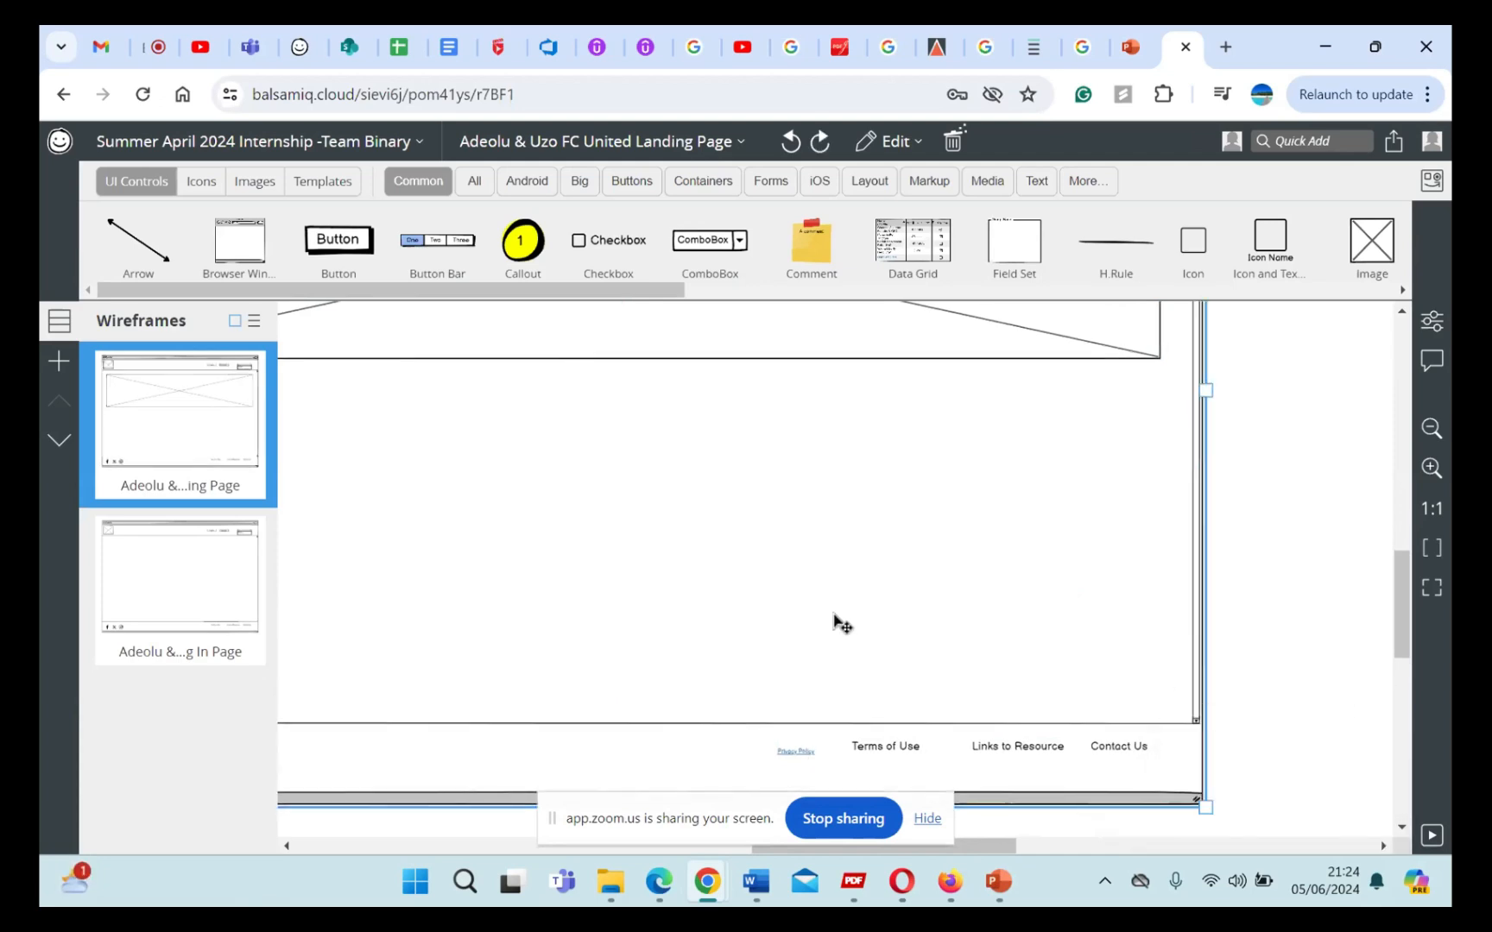
Step: Add a Squiggly Line of Text below the landing page's banner image and widen it to about half the banner's width
{"action": "scroll", "coordinate": [834, 615], "scroll_direction": "down", "scroll_amount": 5}
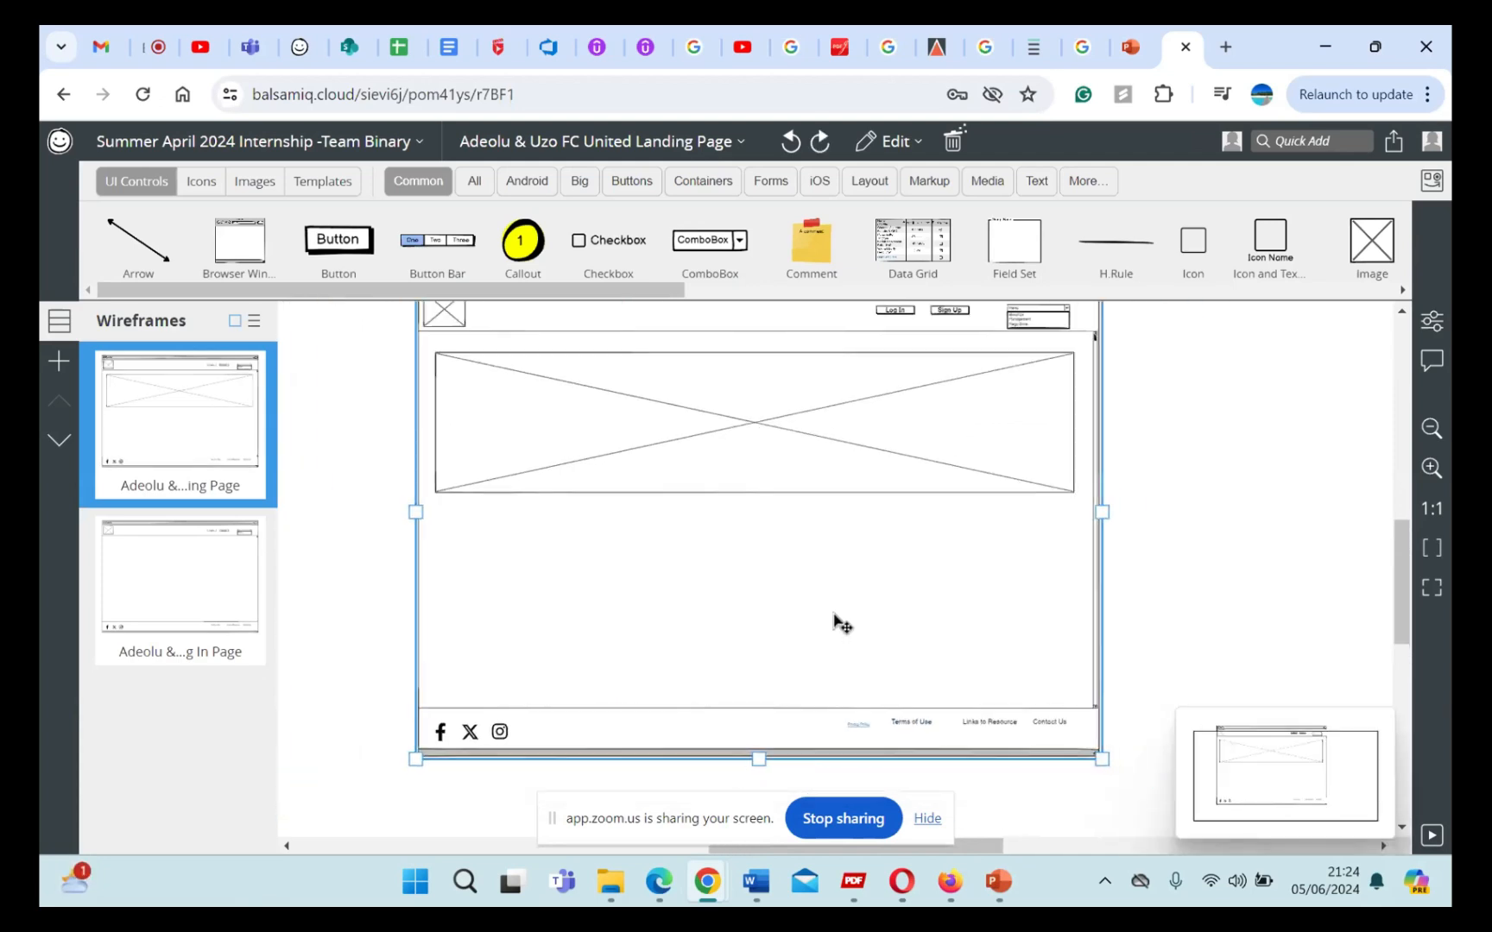
{"action": "scroll", "coordinate": [879, 616], "scroll_direction": "left", "scroll_amount": 1}
{"action": "scroll", "coordinate": [879, 616], "scroll_direction": "up", "scroll_amount": 1}
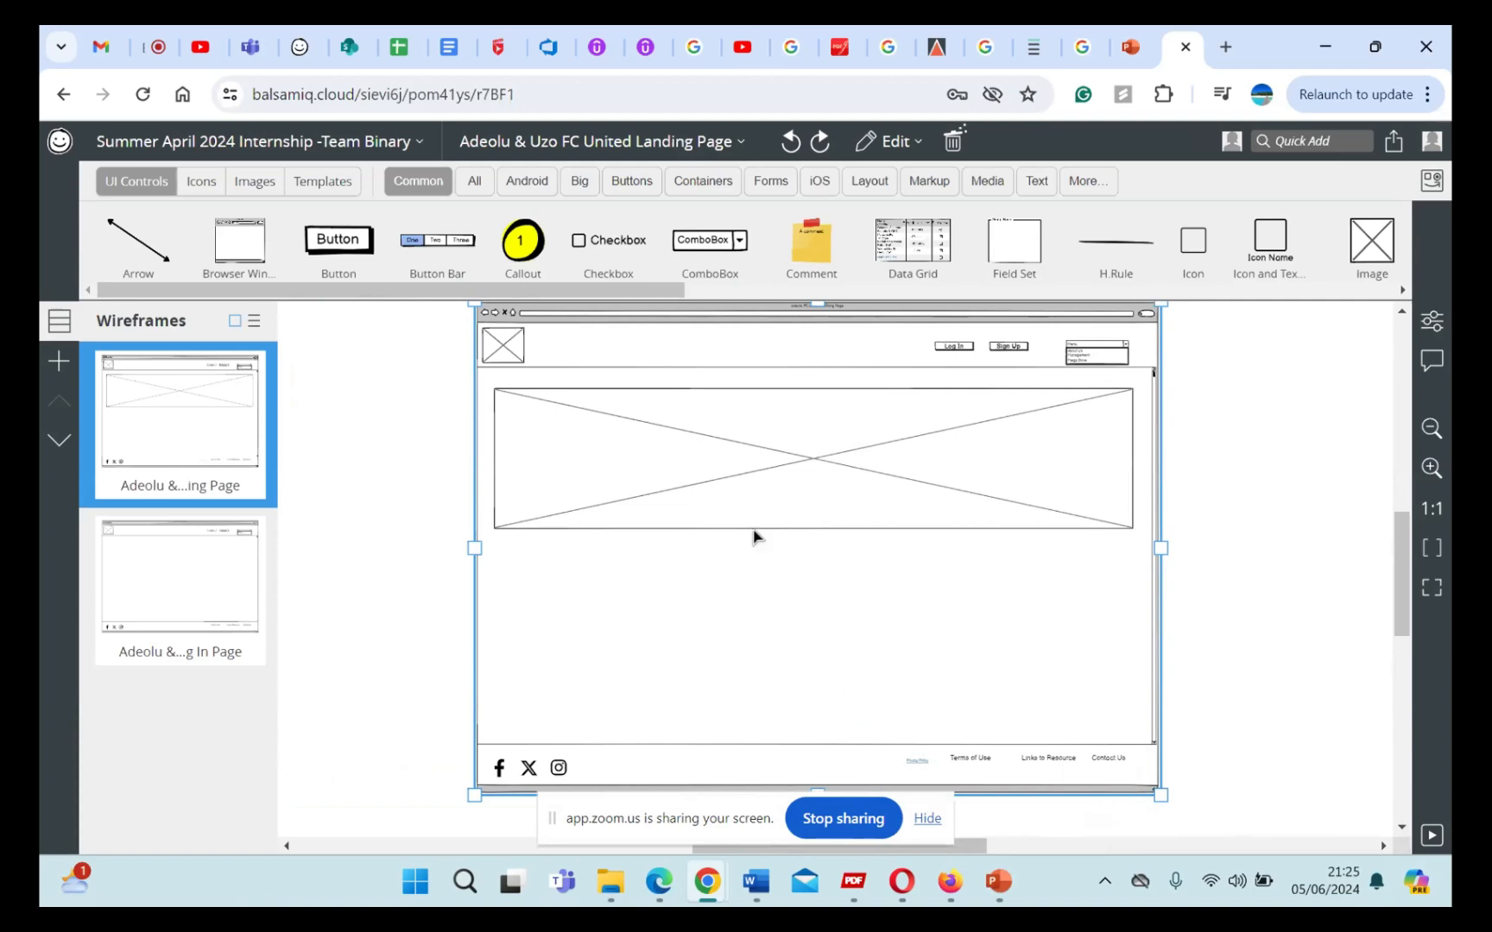
{"action": "left_click", "coordinate": [873, 495]}
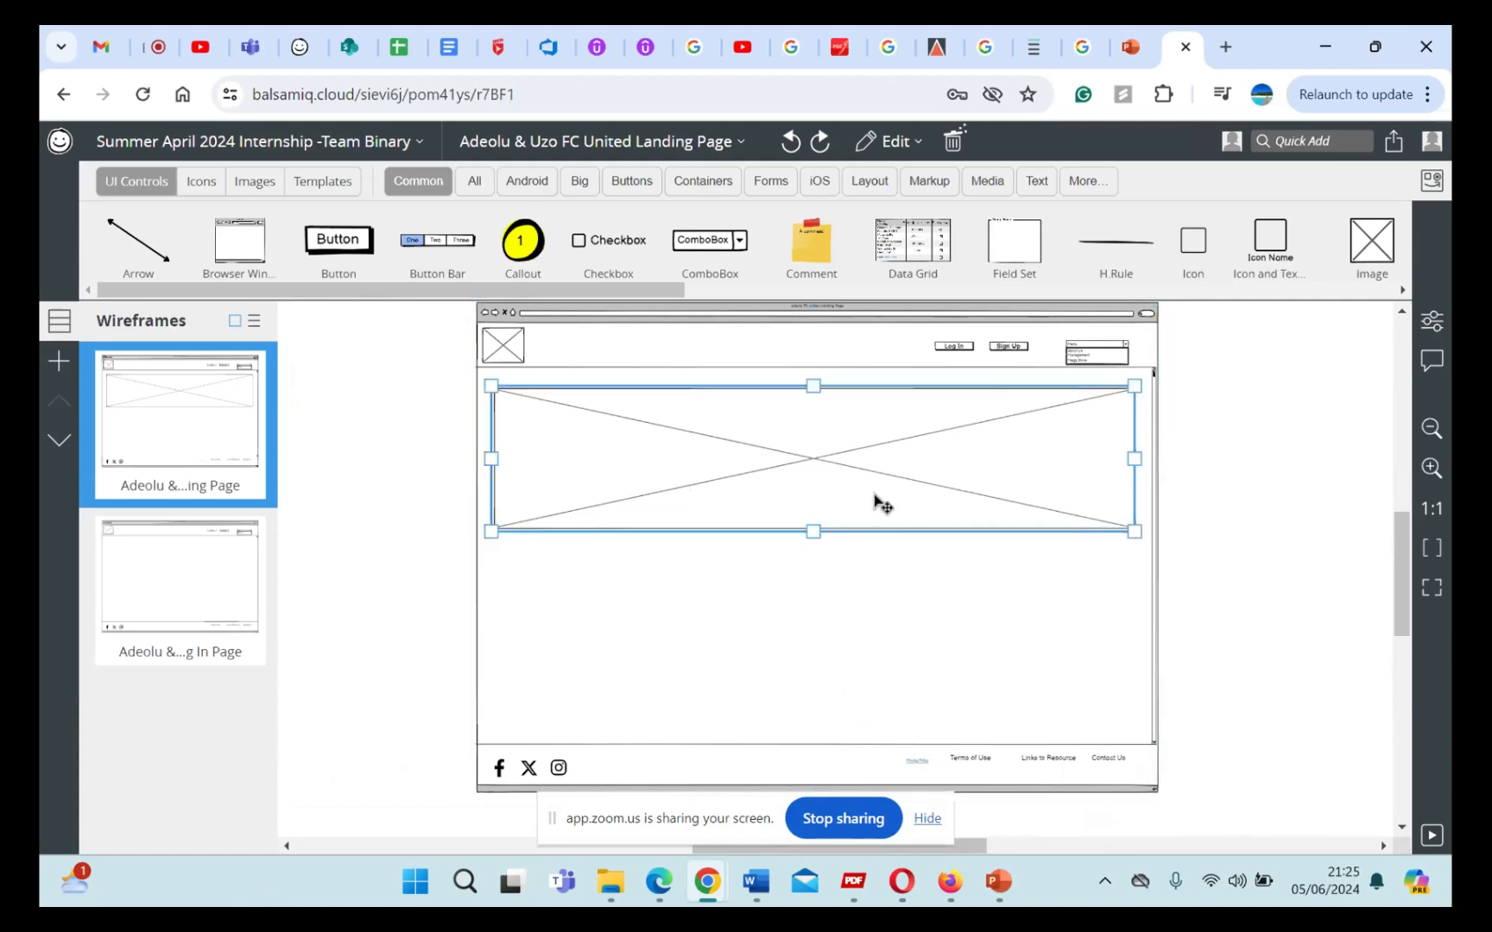
{"action": "left_click", "coordinate": [820, 600]}
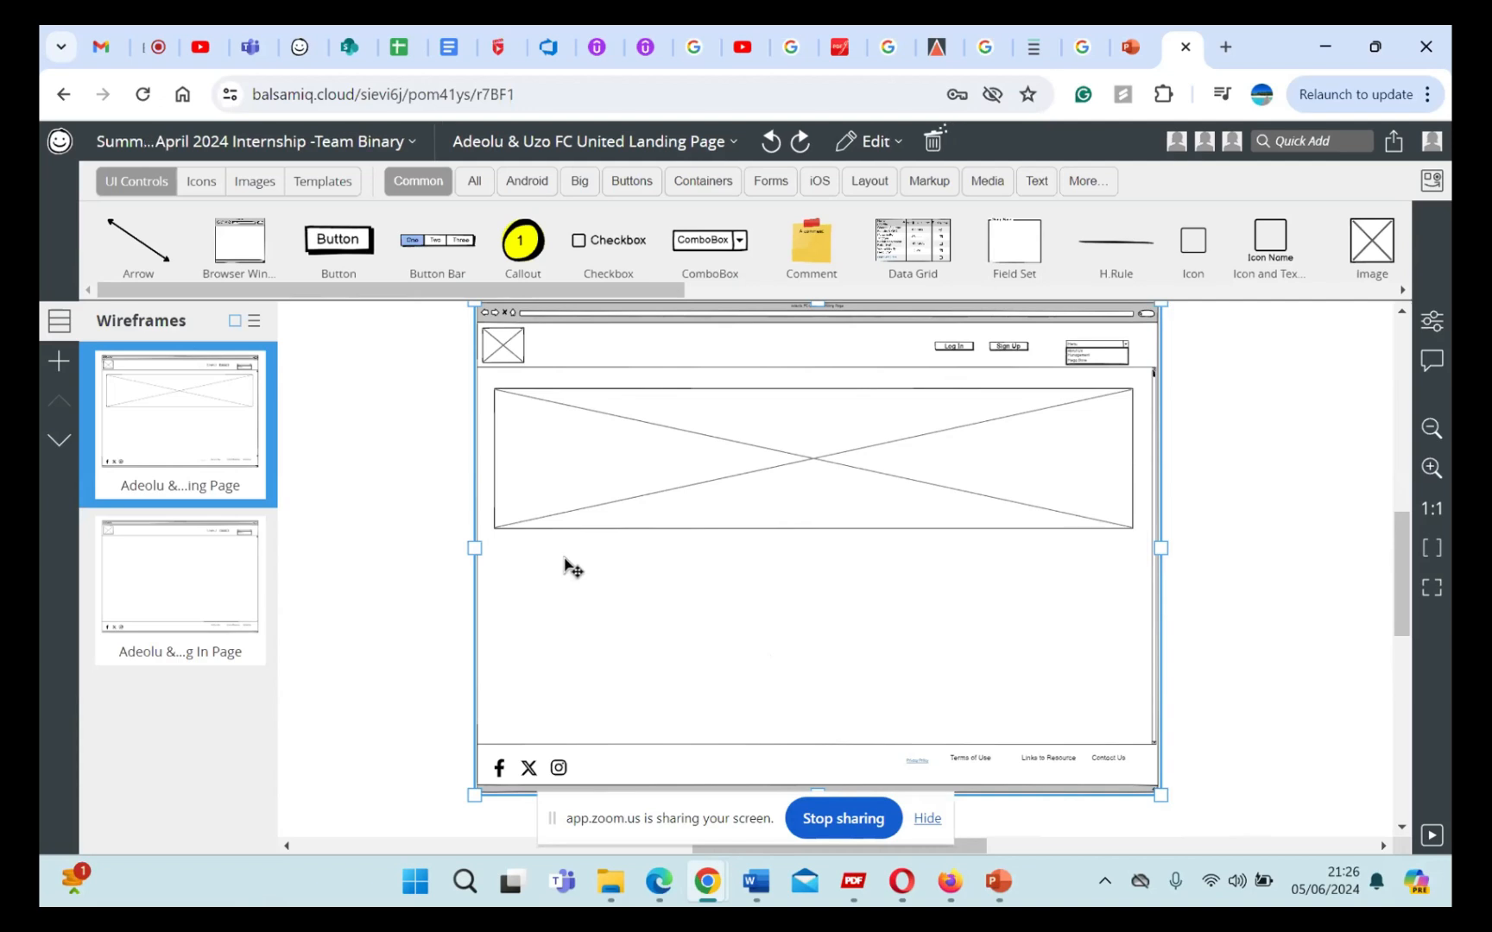
{"action": "left_click", "coordinate": [1039, 181]}
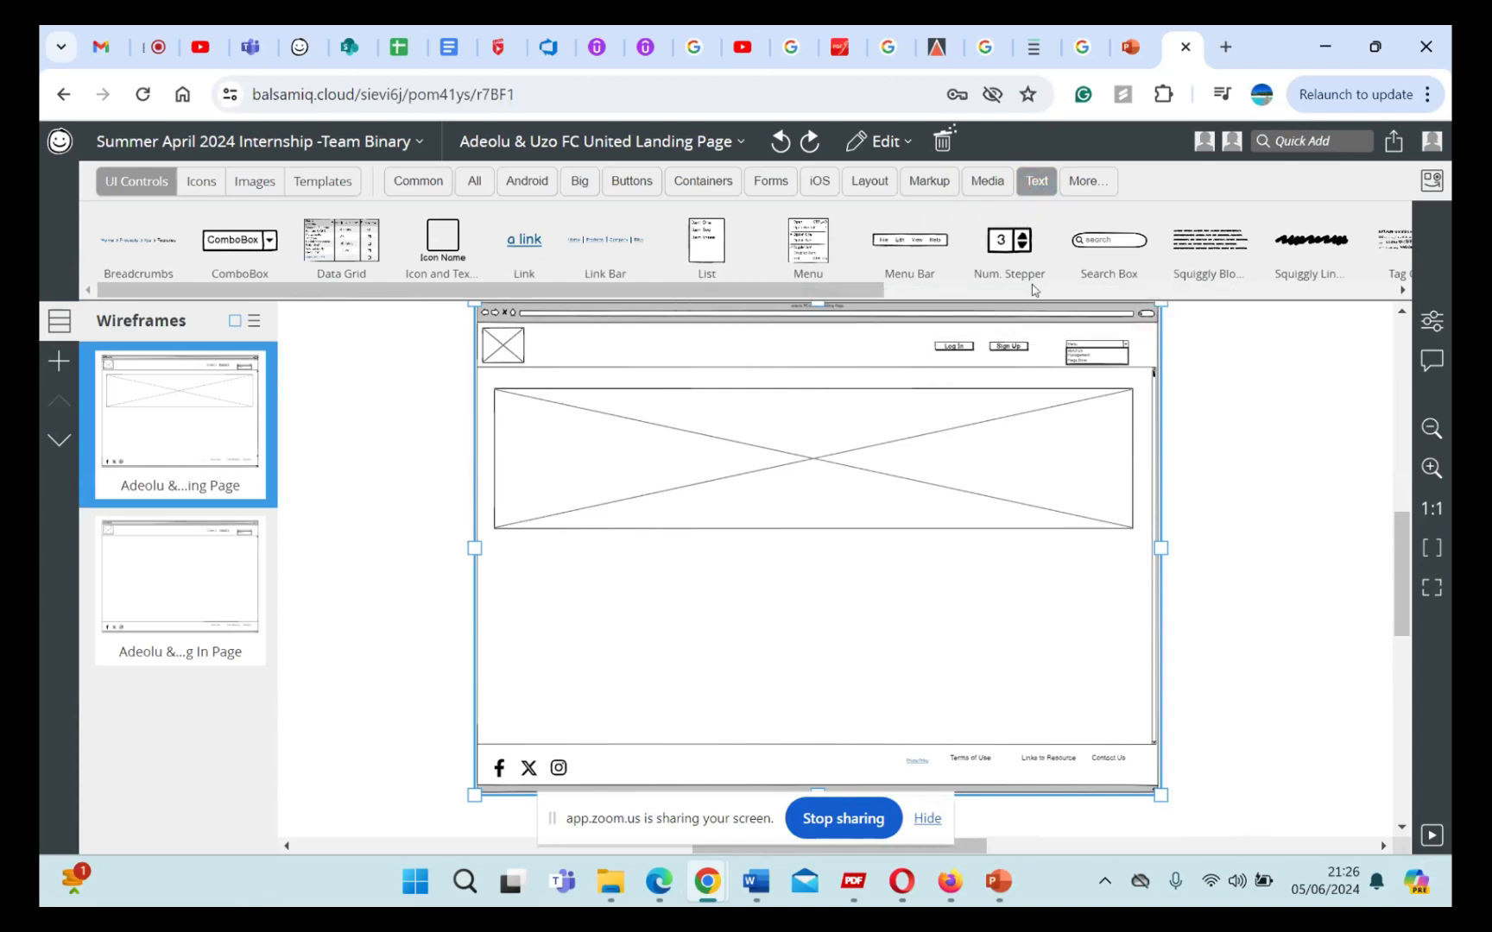
{"action": "scroll", "coordinate": [993, 258], "scroll_direction": "right", "scroll_amount": 5}
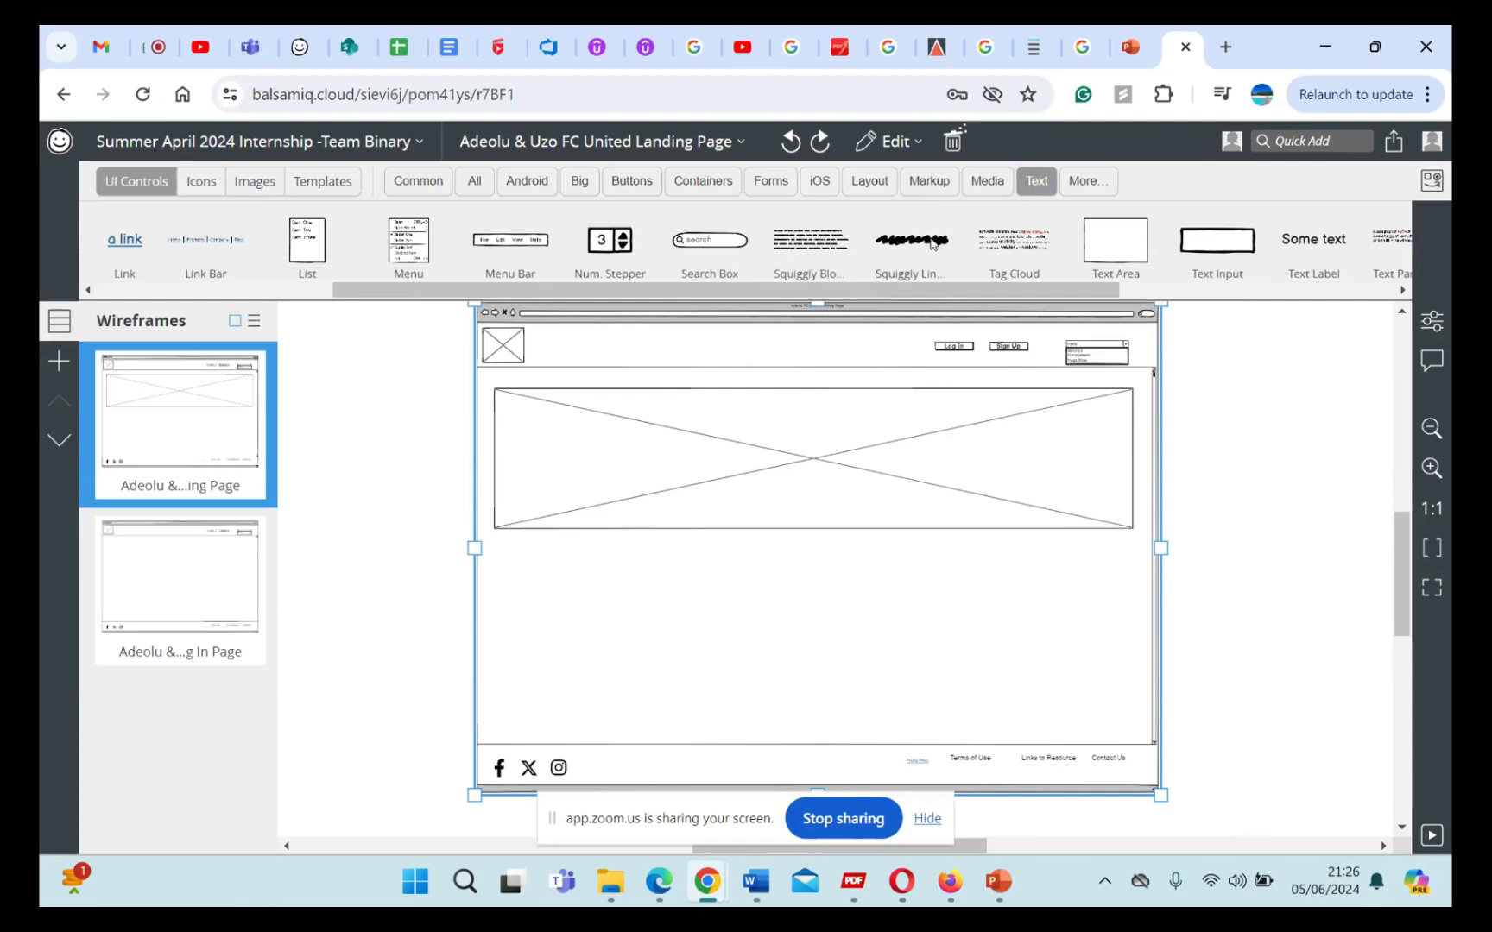
{"action": "scroll", "coordinate": [932, 245], "scroll_direction": "right", "scroll_amount": 1}
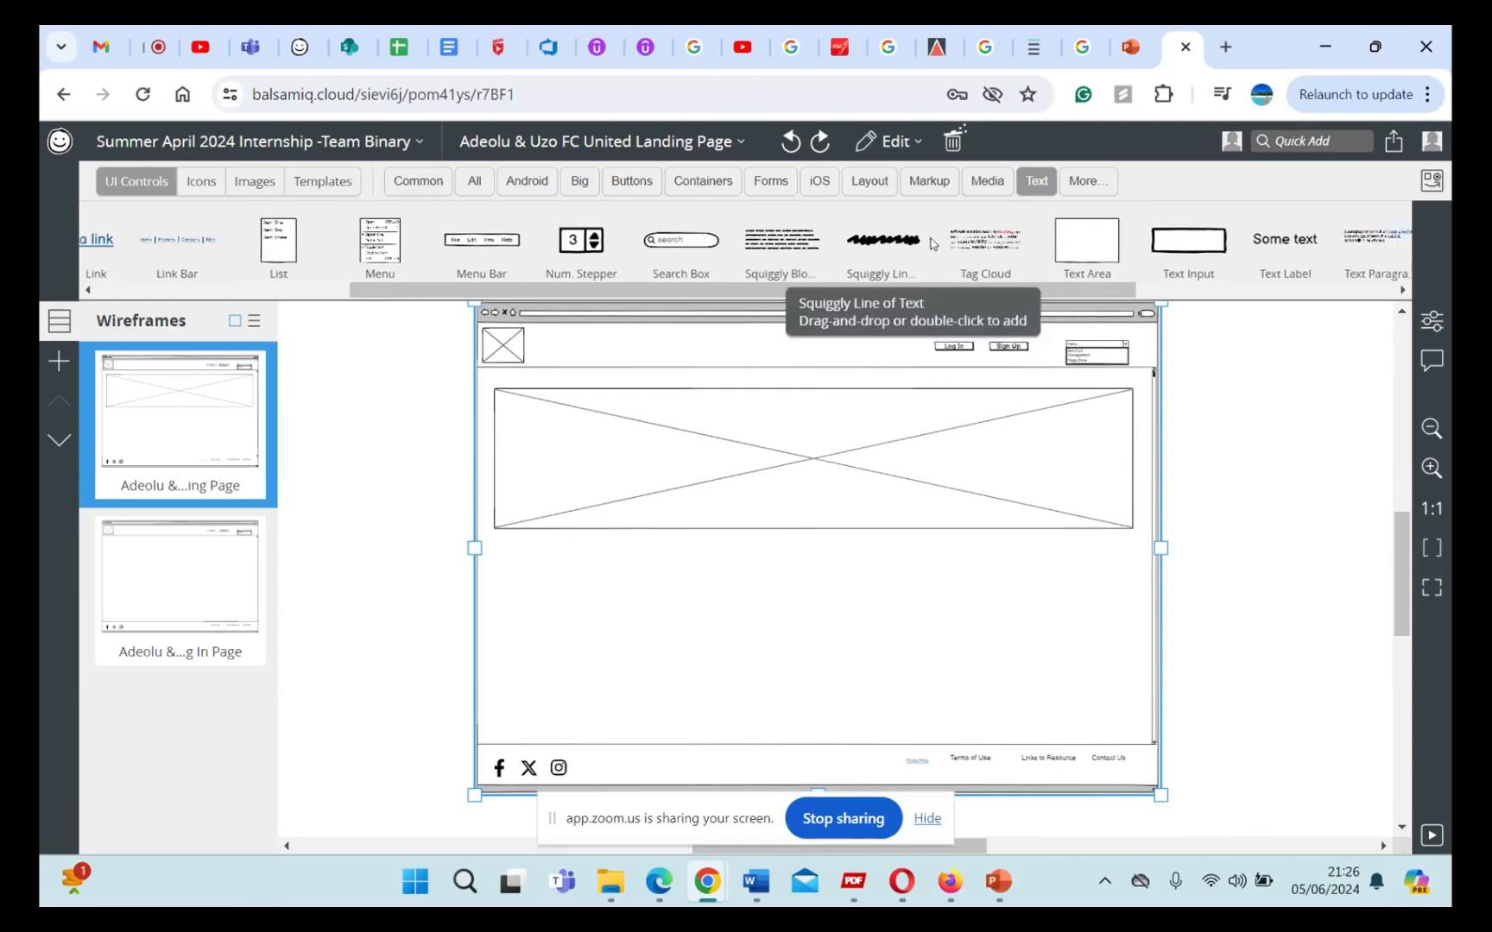
{"action": "scroll", "coordinate": [1125, 248], "scroll_direction": "right", "scroll_amount": 10}
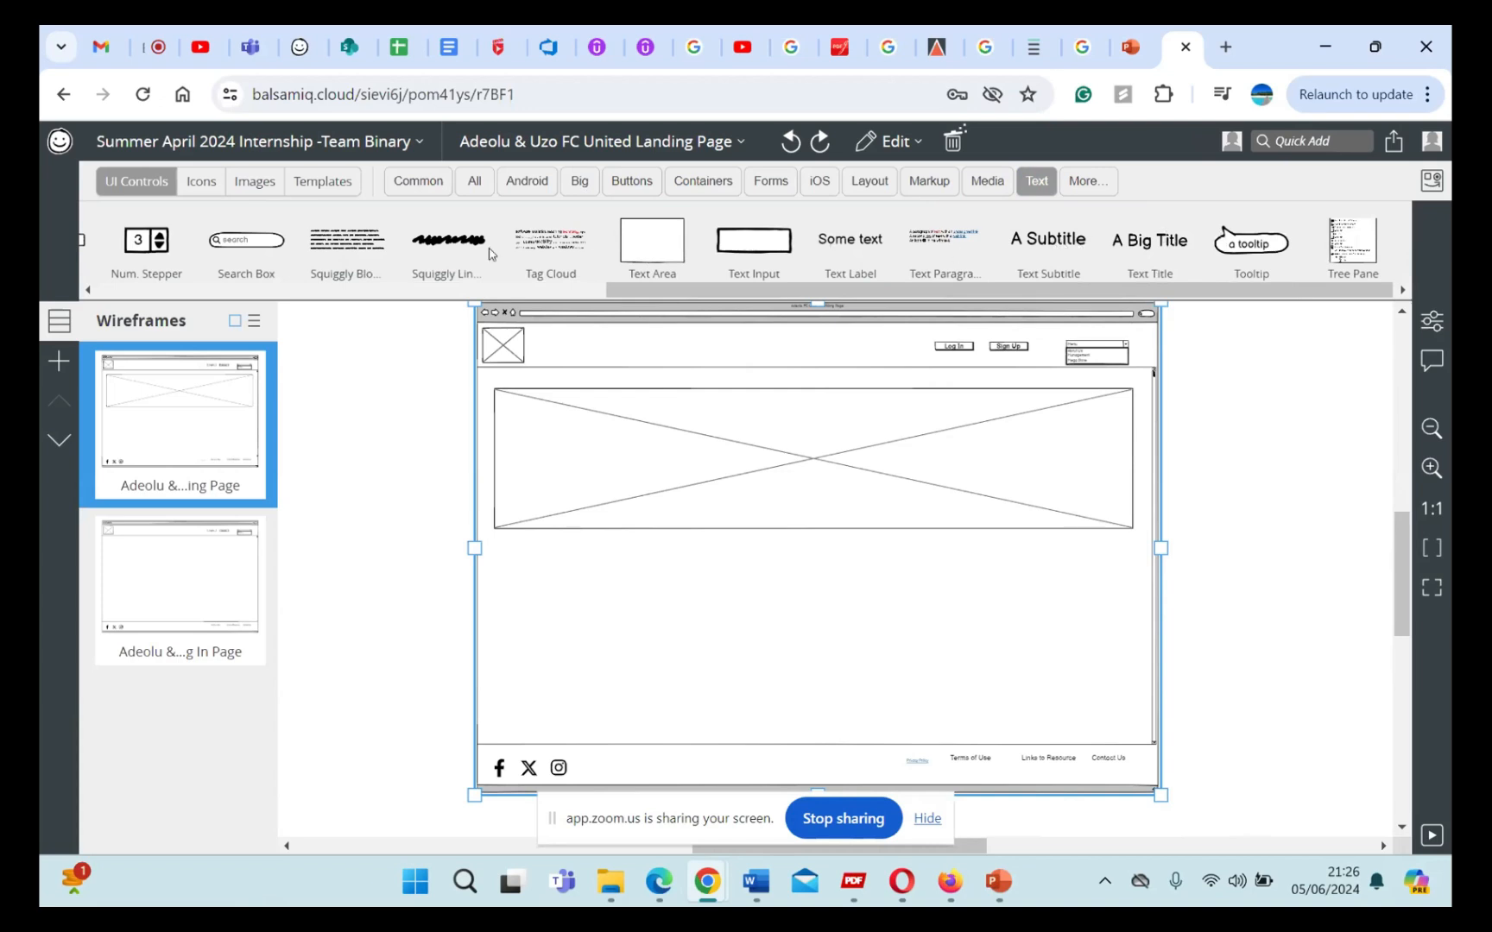
{"action": "mouse_move", "coordinate": [462, 239]}
{"action": "left_mouse_down"}
{"action": "mouse_move", "coordinate": [633, 520]}
{"action": "mouse_move", "coordinate": [596, 599]}
{"action": "mouse_move", "coordinate": [547, 584]}
{"action": "left_mouse_up"}
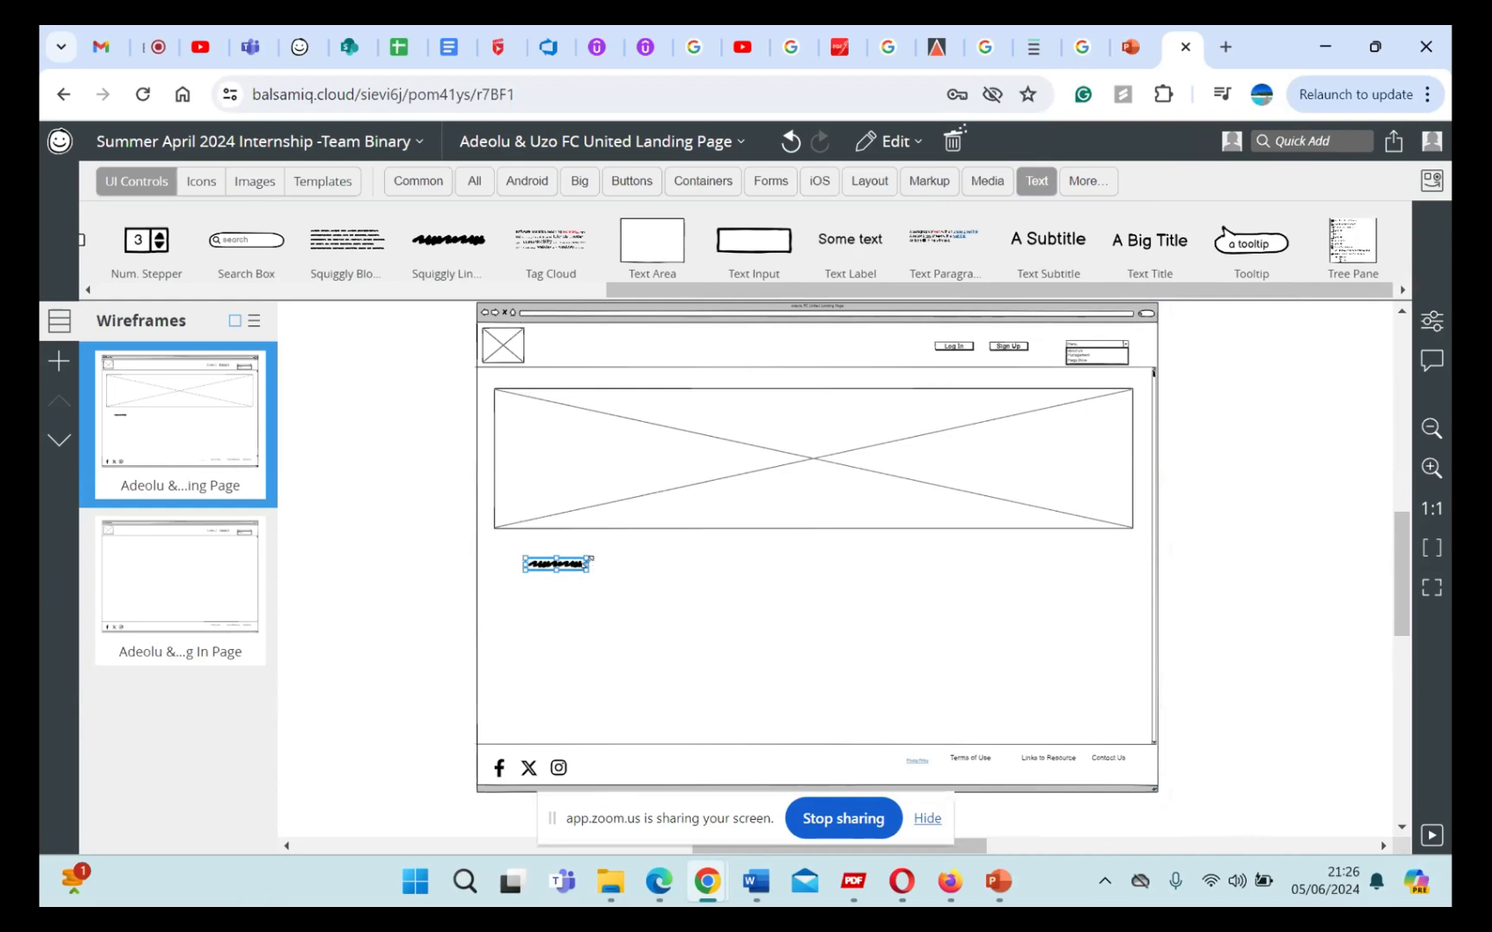
{"action": "mouse_move", "coordinate": [612, 565]}
{"action": "left_mouse_down"}
{"action": "mouse_move", "coordinate": [843, 608]}
{"action": "mouse_move", "coordinate": [843, 578]}
{"action": "left_mouse_up"}
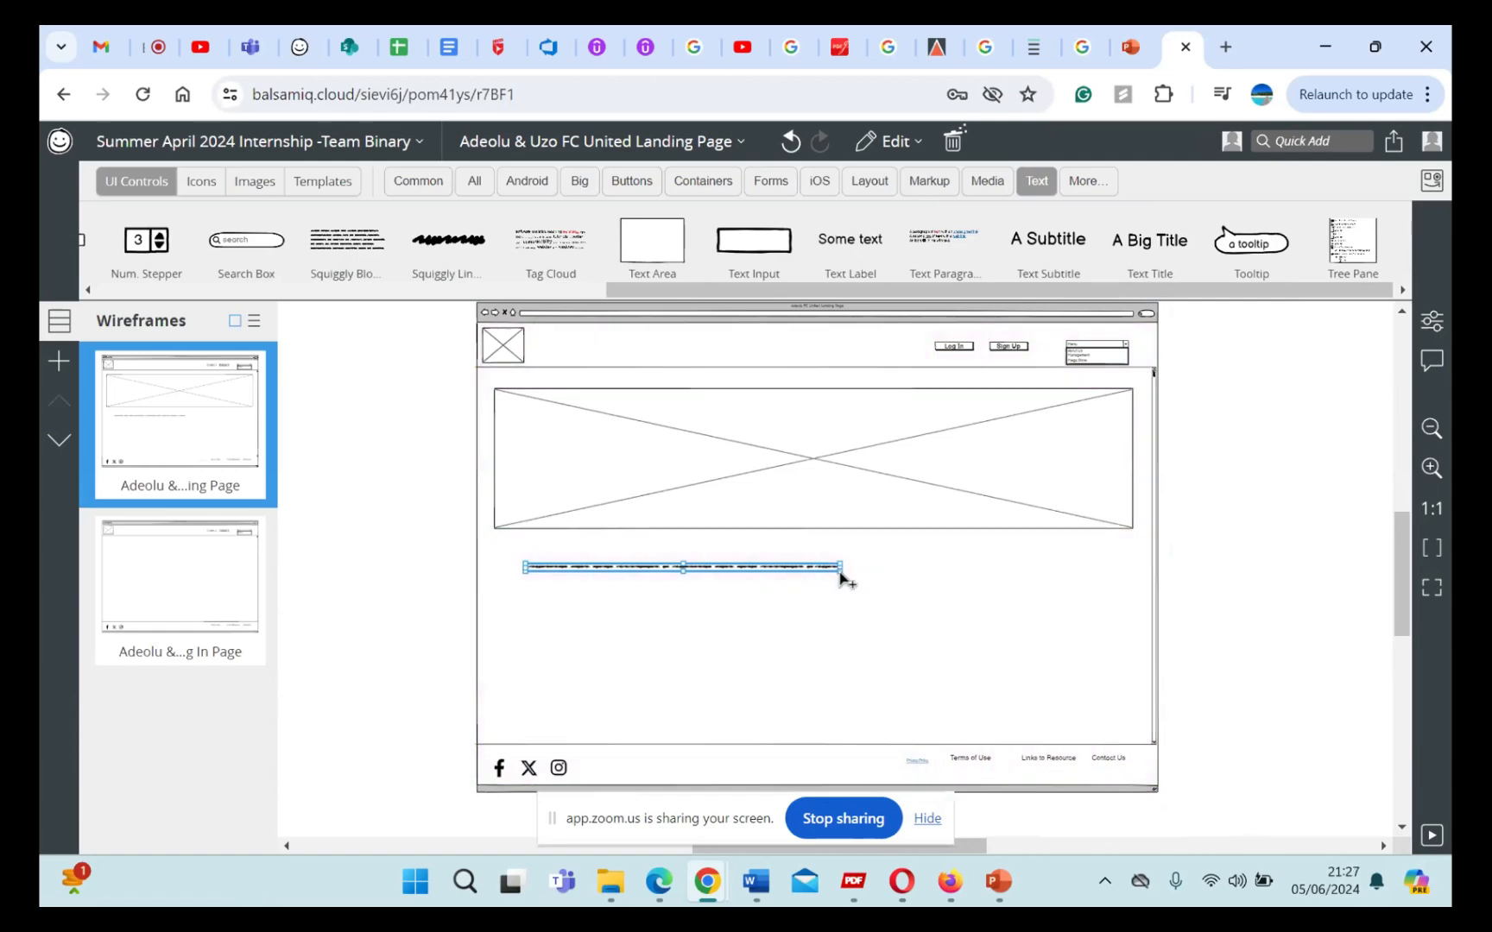
Step: Undo the squiggly line's last widening and enlarge it to a thicker line about half the banner's width
{"action": "key", "text": "ctrl+z"}
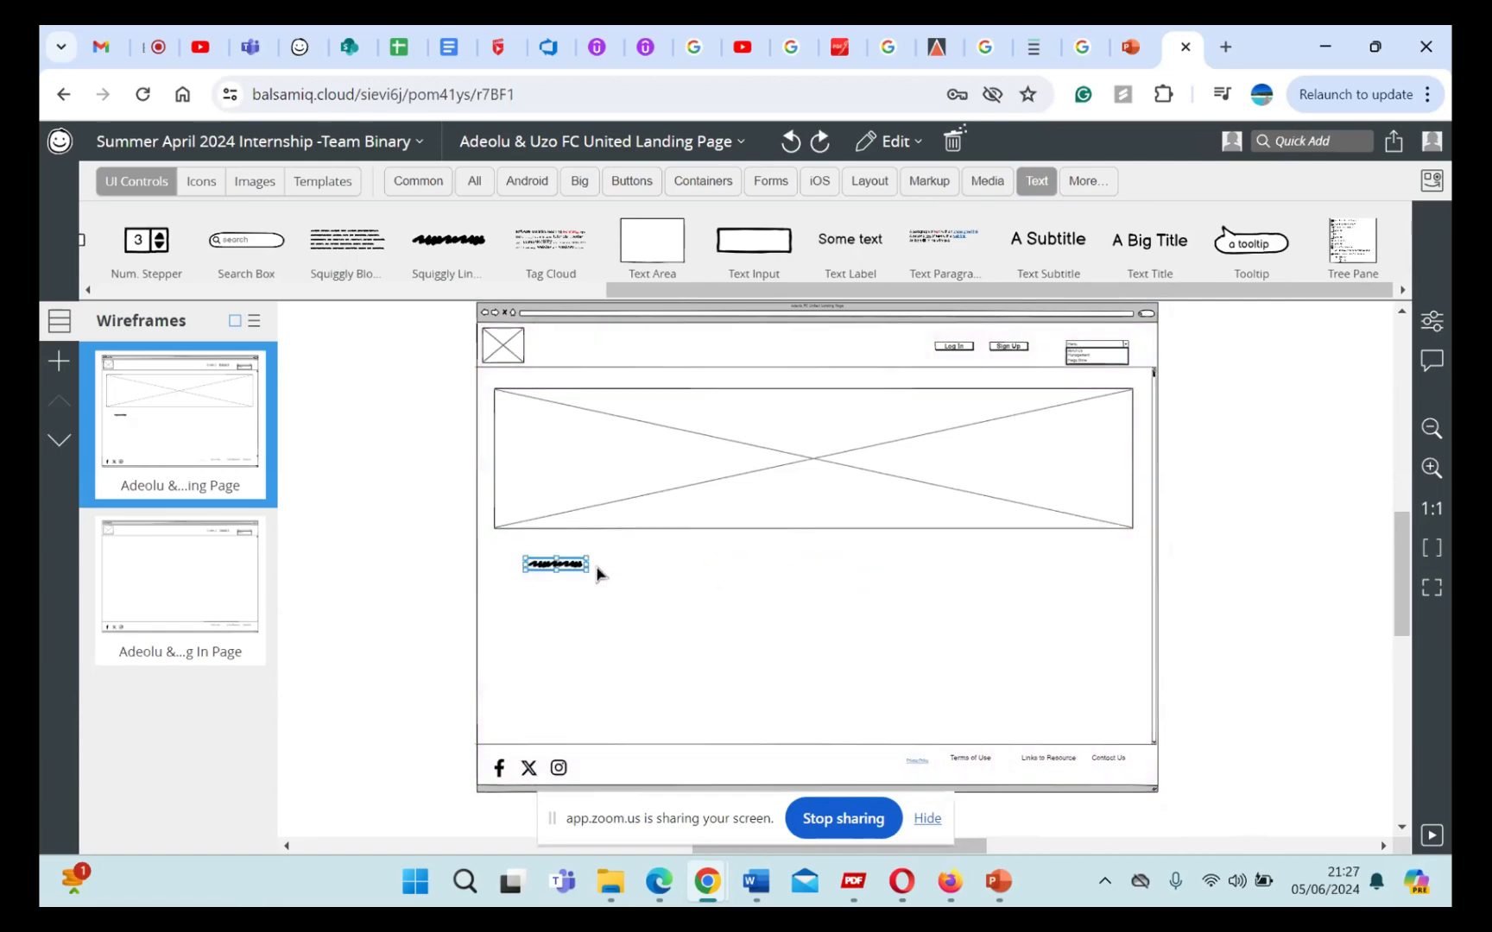
{"action": "mouse_move", "coordinate": [587, 571]}
{"action": "left_mouse_down"}
{"action": "mouse_move", "coordinate": [665, 602]}
{"action": "mouse_move", "coordinate": [689, 581]}
{"action": "mouse_move", "coordinate": [822, 593]}
{"action": "left_mouse_up"}
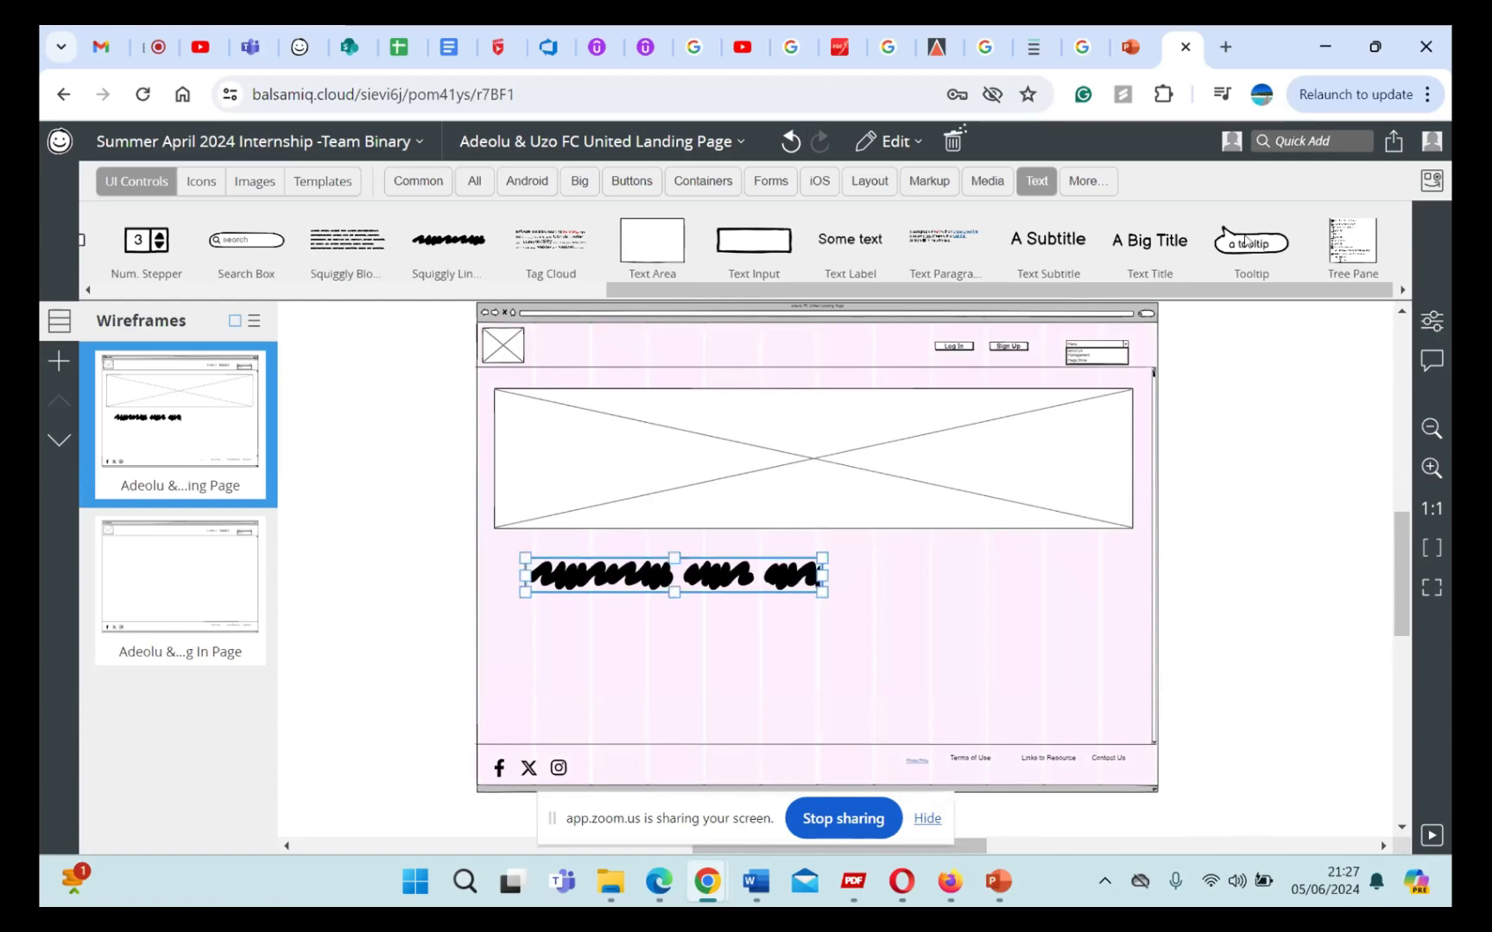
Step: Find a Squiggly Block of Text by searching for "text", place it below the squiggly line, and undo the addition
{"action": "left_click", "coordinate": [1307, 145]}
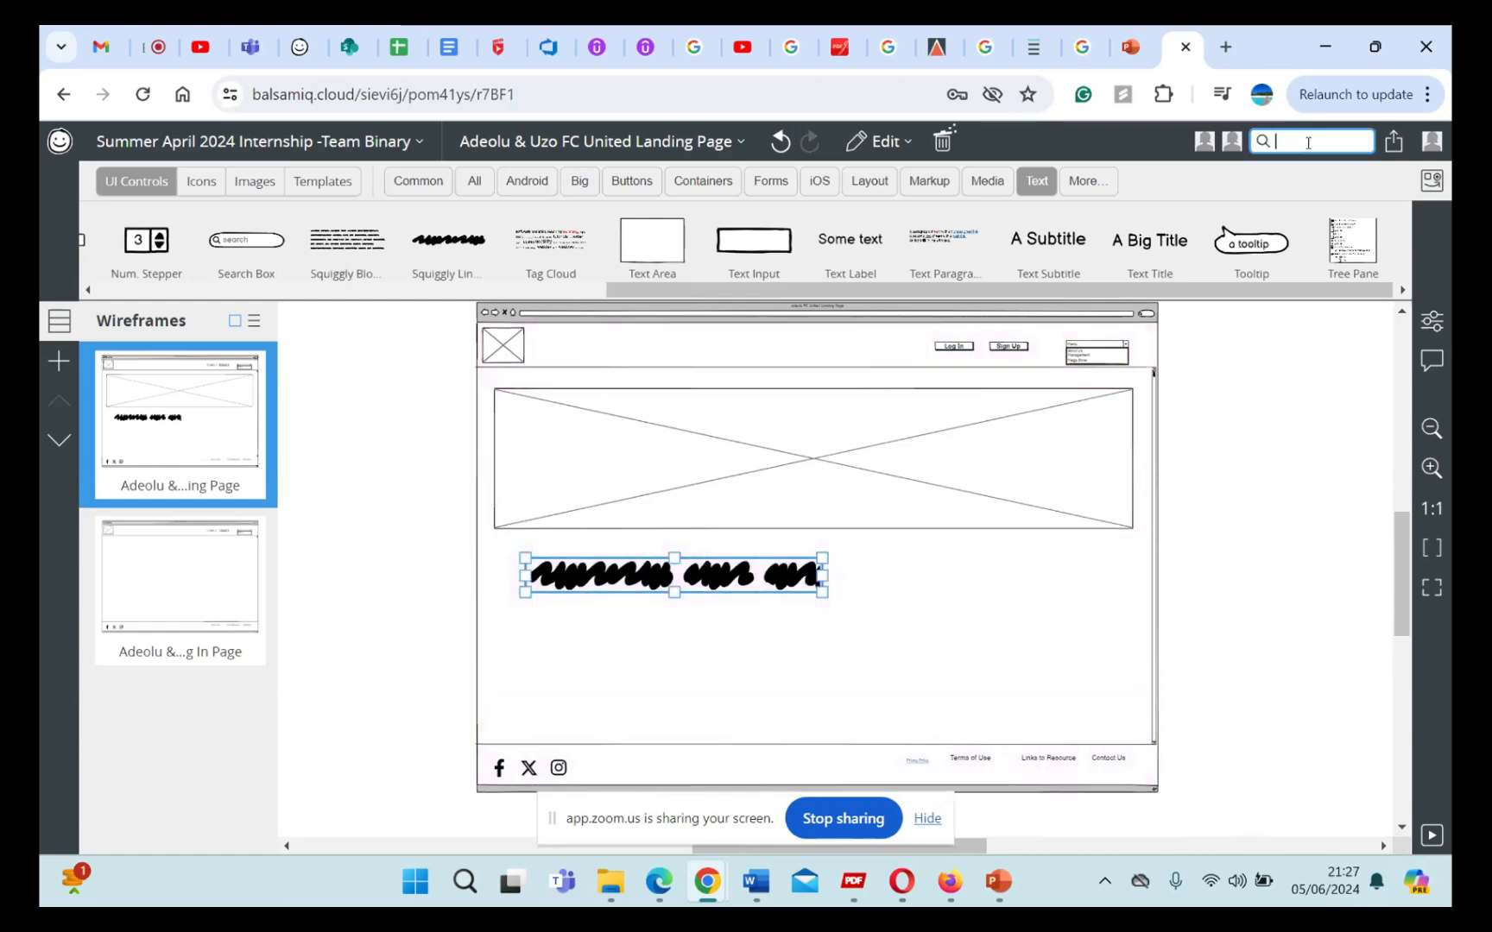
{"action": "type", "text": "text"}
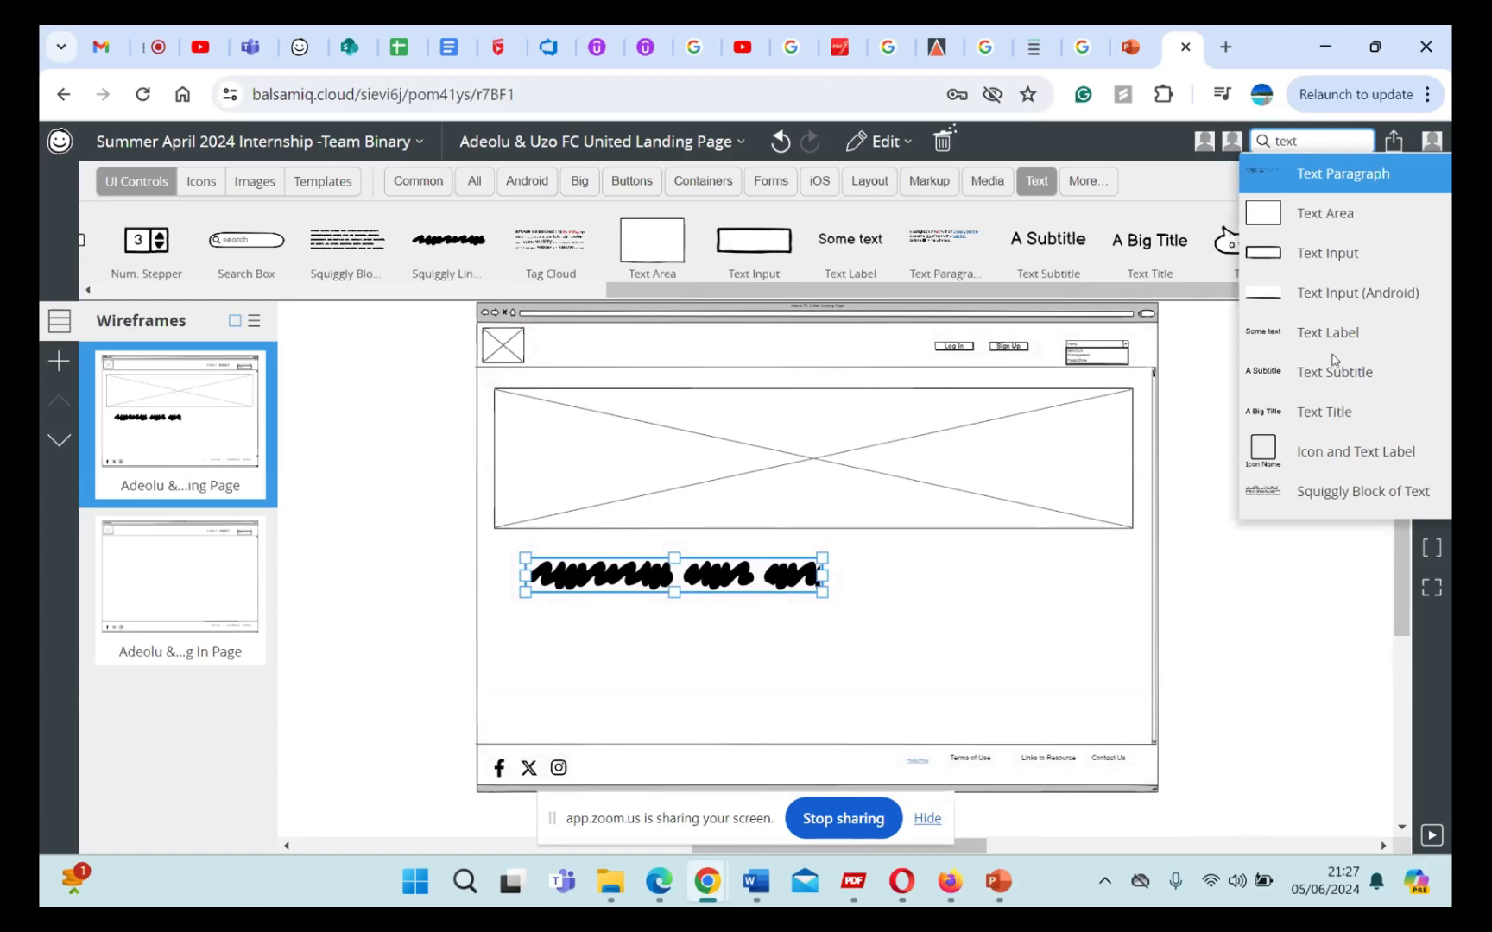
{"action": "scroll", "coordinate": [1368, 382], "scroll_direction": "down", "scroll_amount": 1}
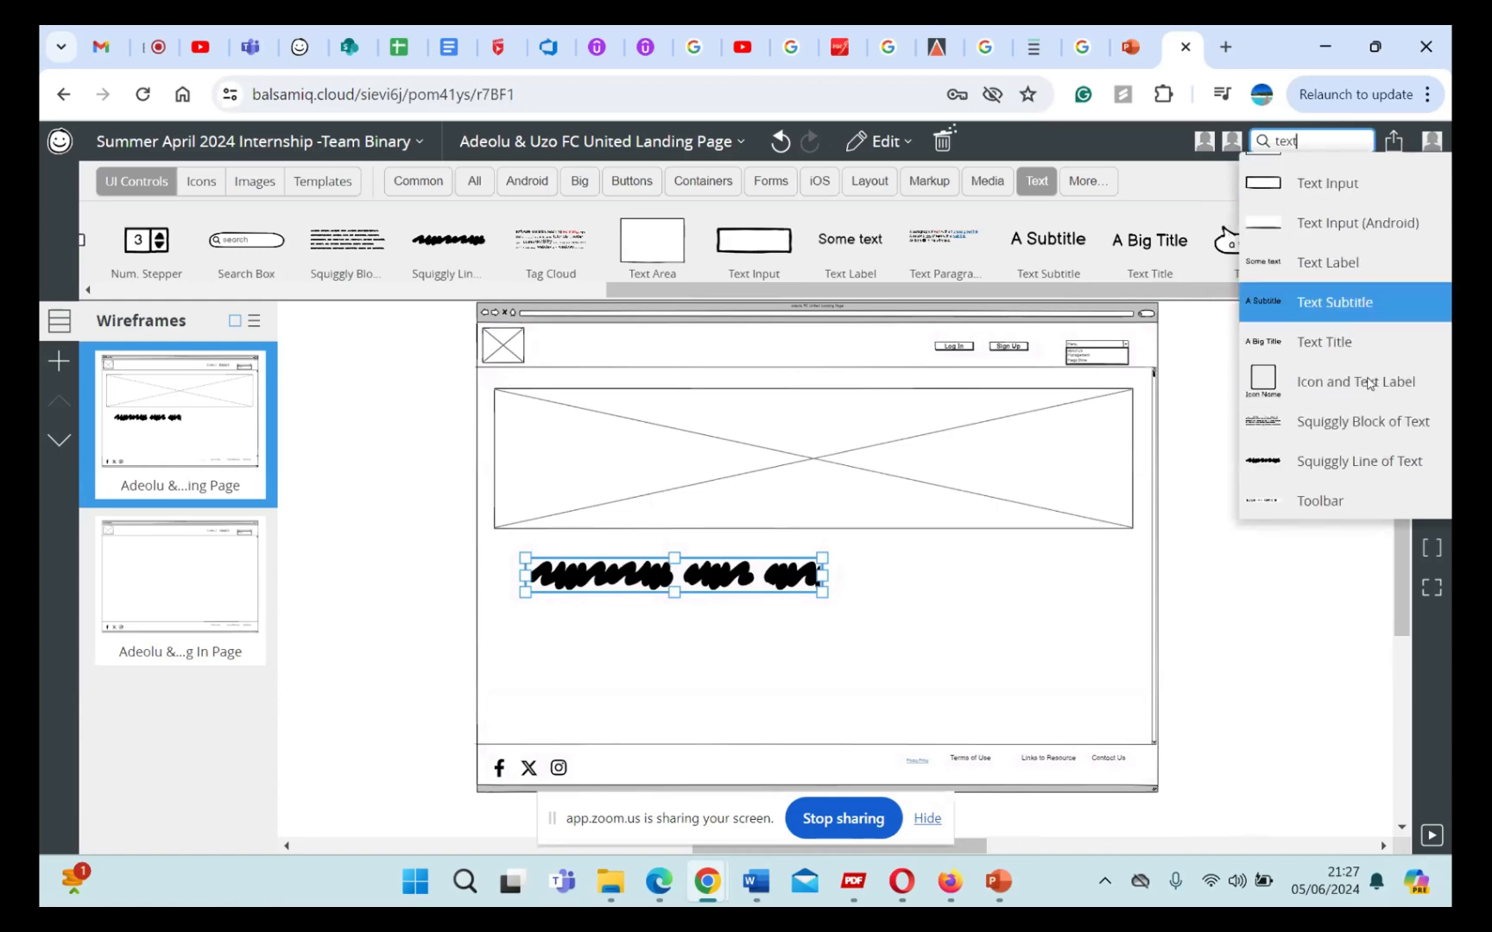
{"action": "scroll", "coordinate": [1368, 382], "scroll_direction": "down", "scroll_amount": 5}
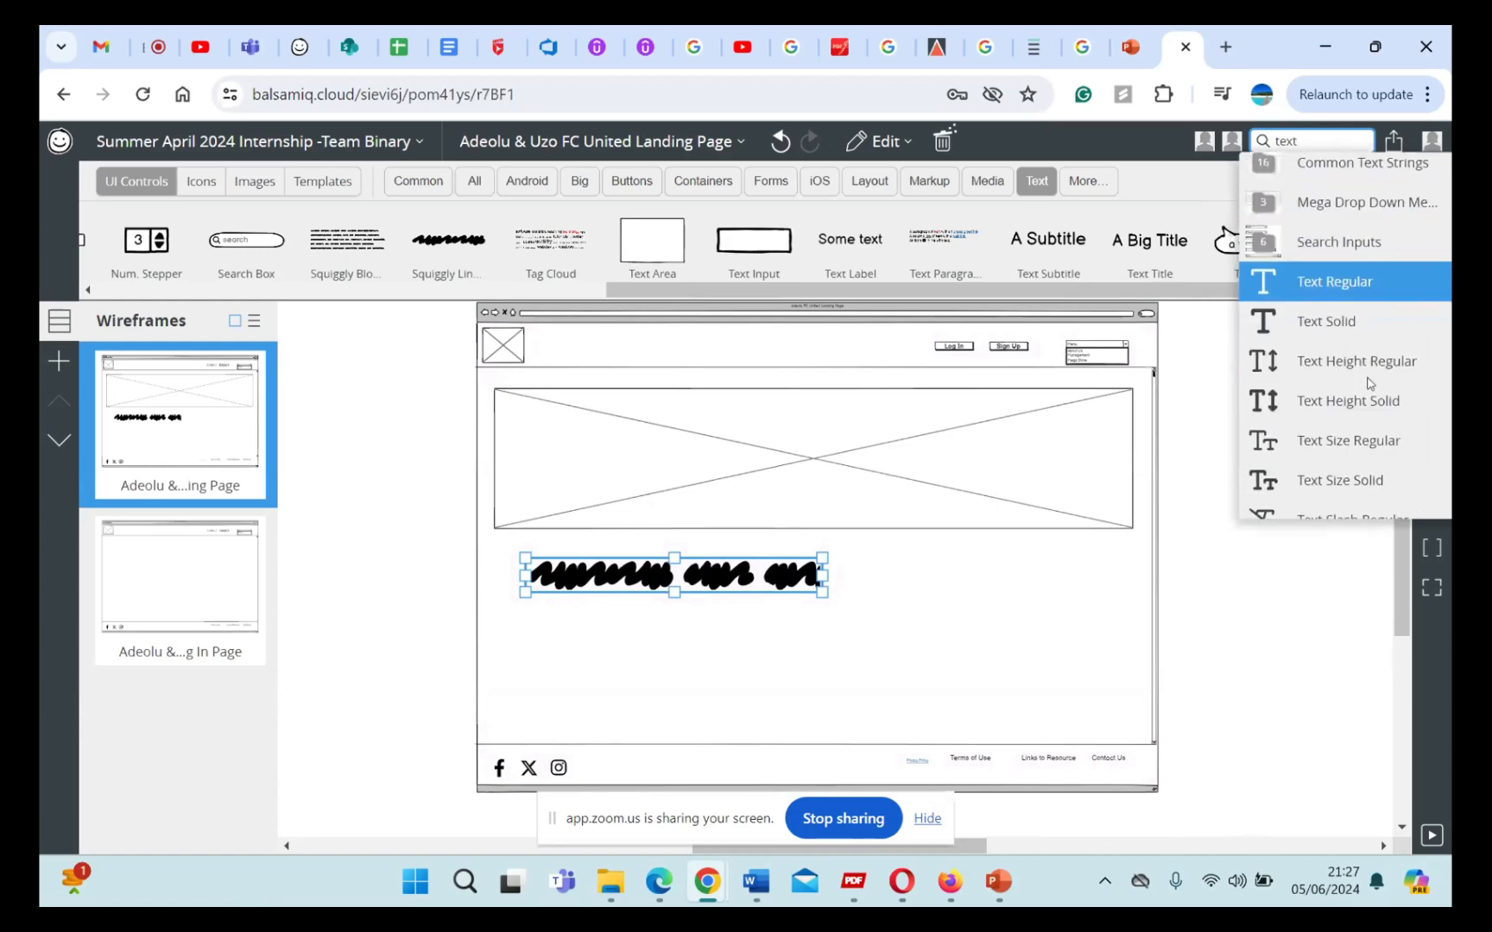
{"action": "scroll", "coordinate": [1368, 385], "scroll_direction": "up", "scroll_amount": 5}
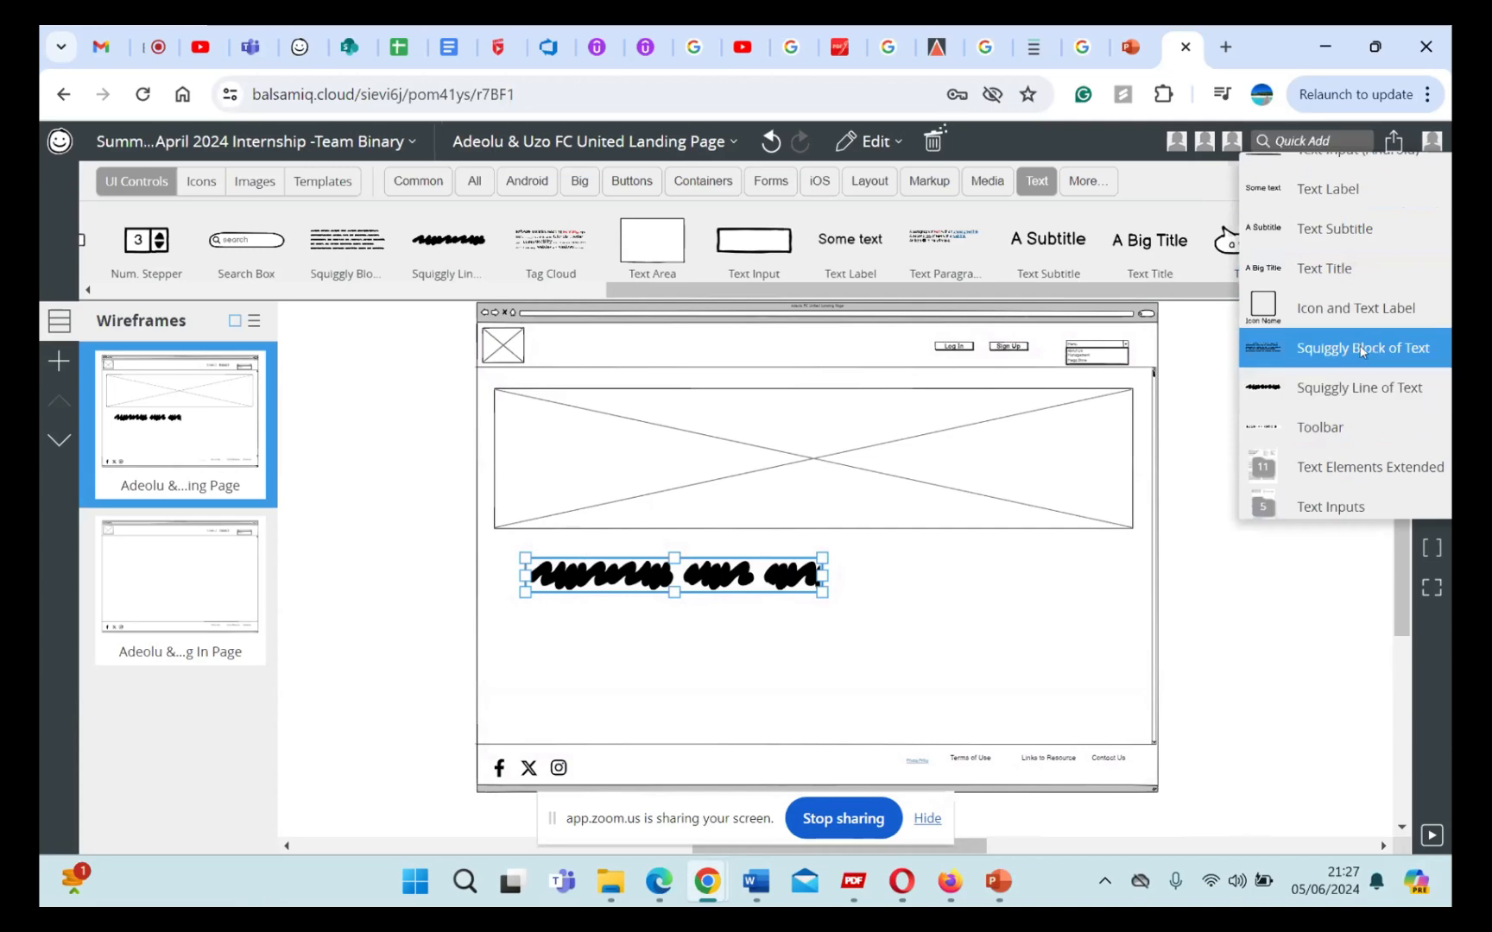
{"action": "left_click", "coordinate": [1362, 348]}
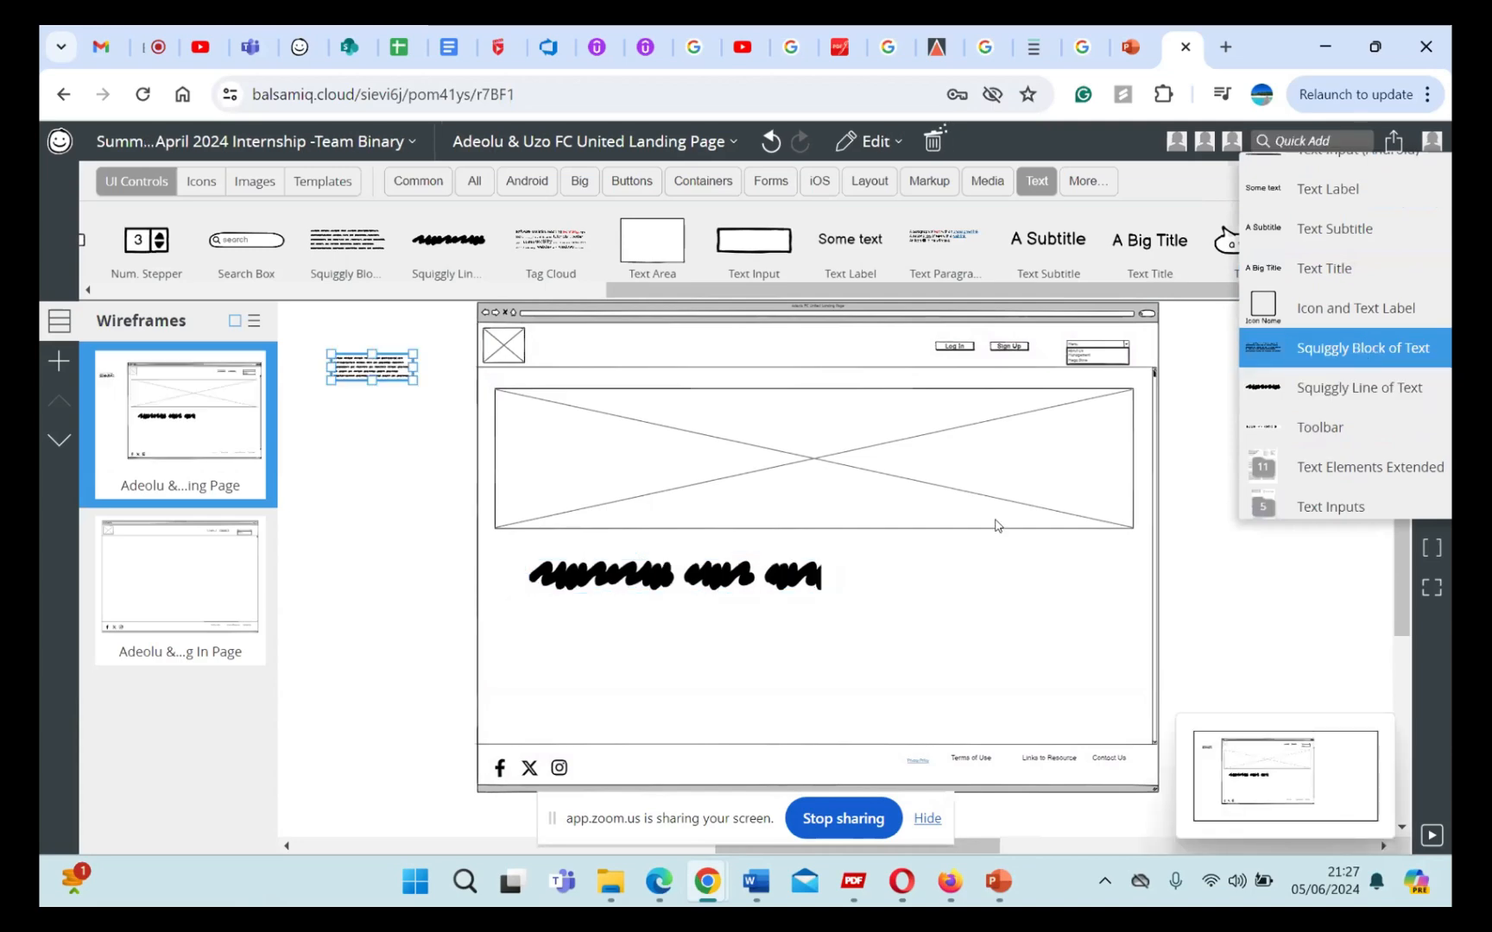
{"action": "mouse_move", "coordinate": [360, 373]}
{"action": "left_mouse_down"}
{"action": "mouse_move", "coordinate": [599, 619]}
{"action": "mouse_move", "coordinate": [826, 663]}
{"action": "mouse_move", "coordinate": [899, 706]}
{"action": "mouse_move", "coordinate": [1043, 703]}
{"action": "mouse_move", "coordinate": [727, 675]}
{"action": "left_mouse_up"}
{"action": "key", "text": "ctrl+z"}
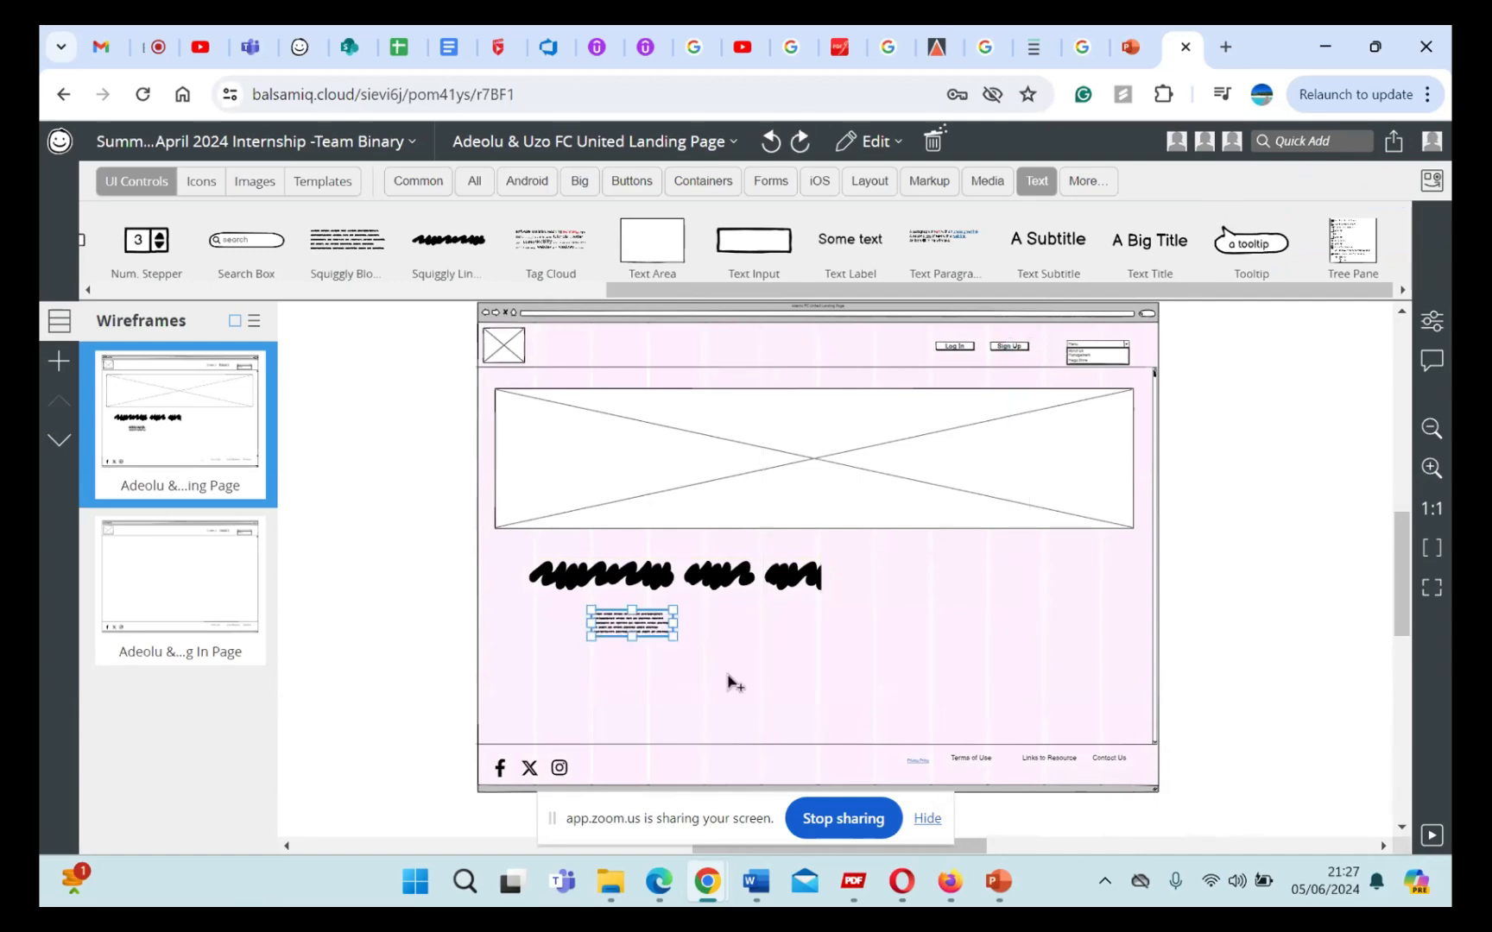
{"action": "key", "text": "ctrl+z"}
{"action": "key", "text": "ctrl+z"}
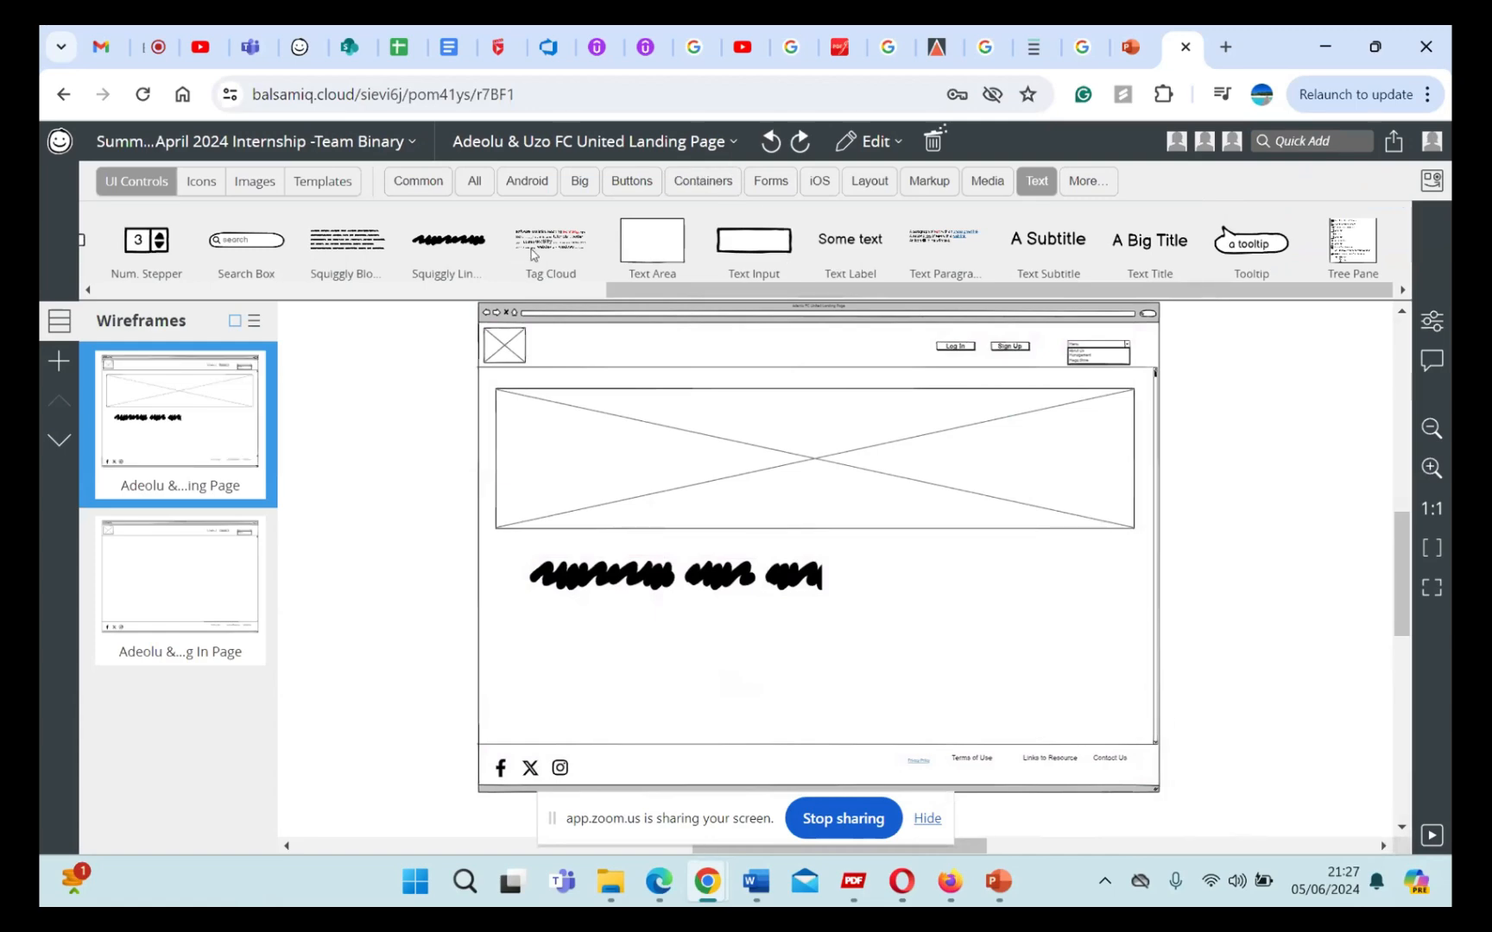
Step: Add a Squiggly Block of Text below the squiggly line, enlarge it to over half the banner's width, and delete it
{"action": "scroll", "coordinate": [536, 249], "scroll_direction": "left", "scroll_amount": 5}
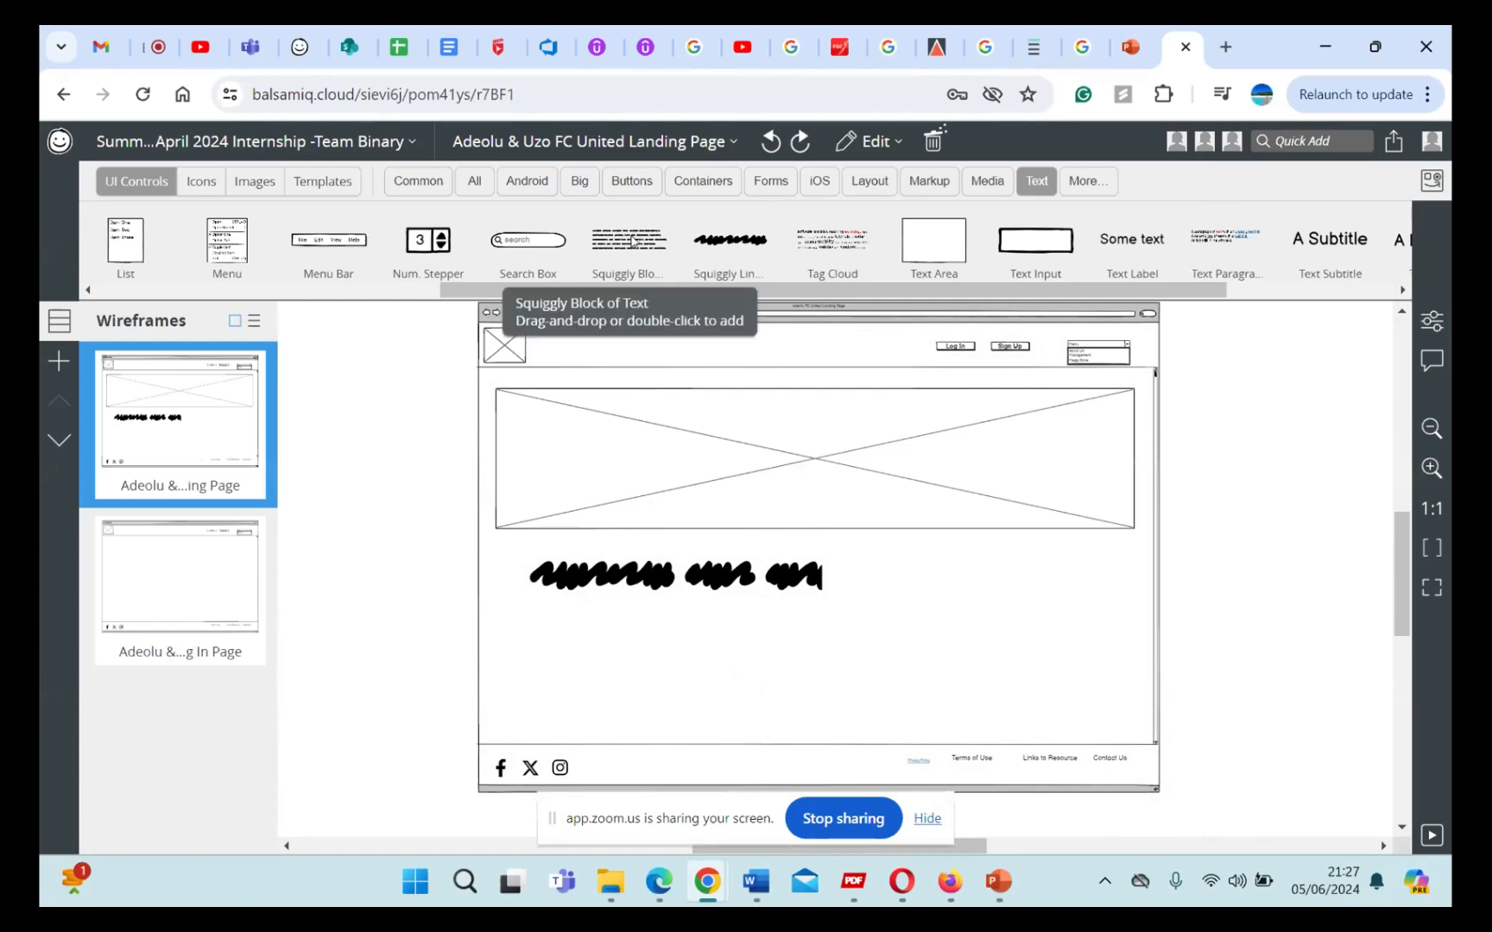
{"action": "mouse_move", "coordinate": [633, 241]}
{"action": "left_mouse_down"}
{"action": "mouse_move", "coordinate": [619, 649]}
{"action": "mouse_move", "coordinate": [556, 635]}
{"action": "left_mouse_up"}
{"action": "left_click", "coordinate": [590, 584]}
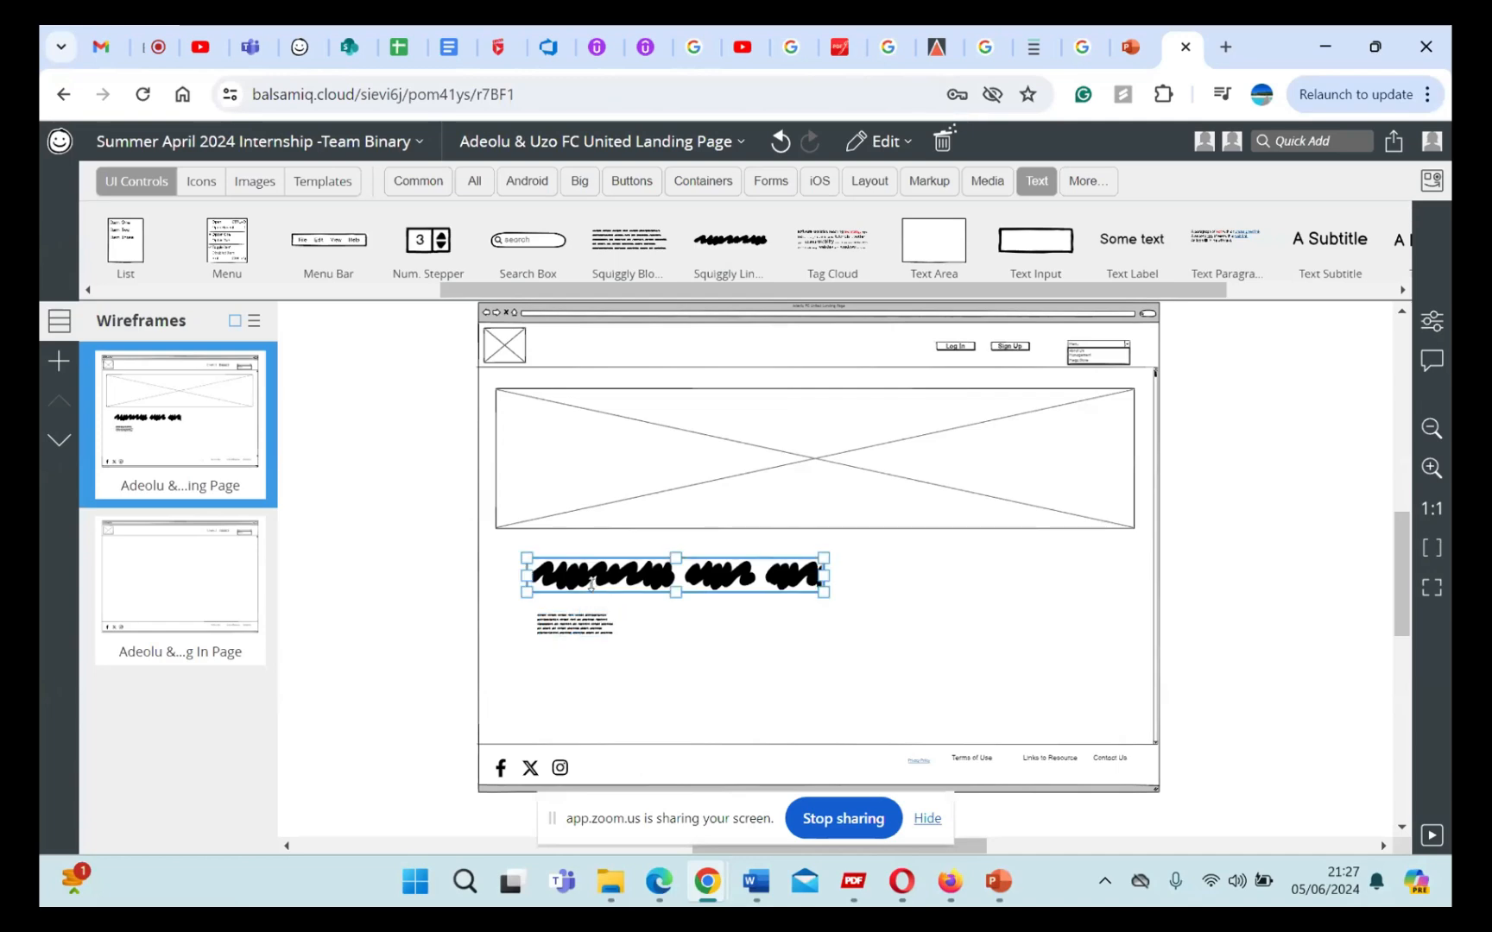
{"action": "left_click", "coordinate": [596, 638]}
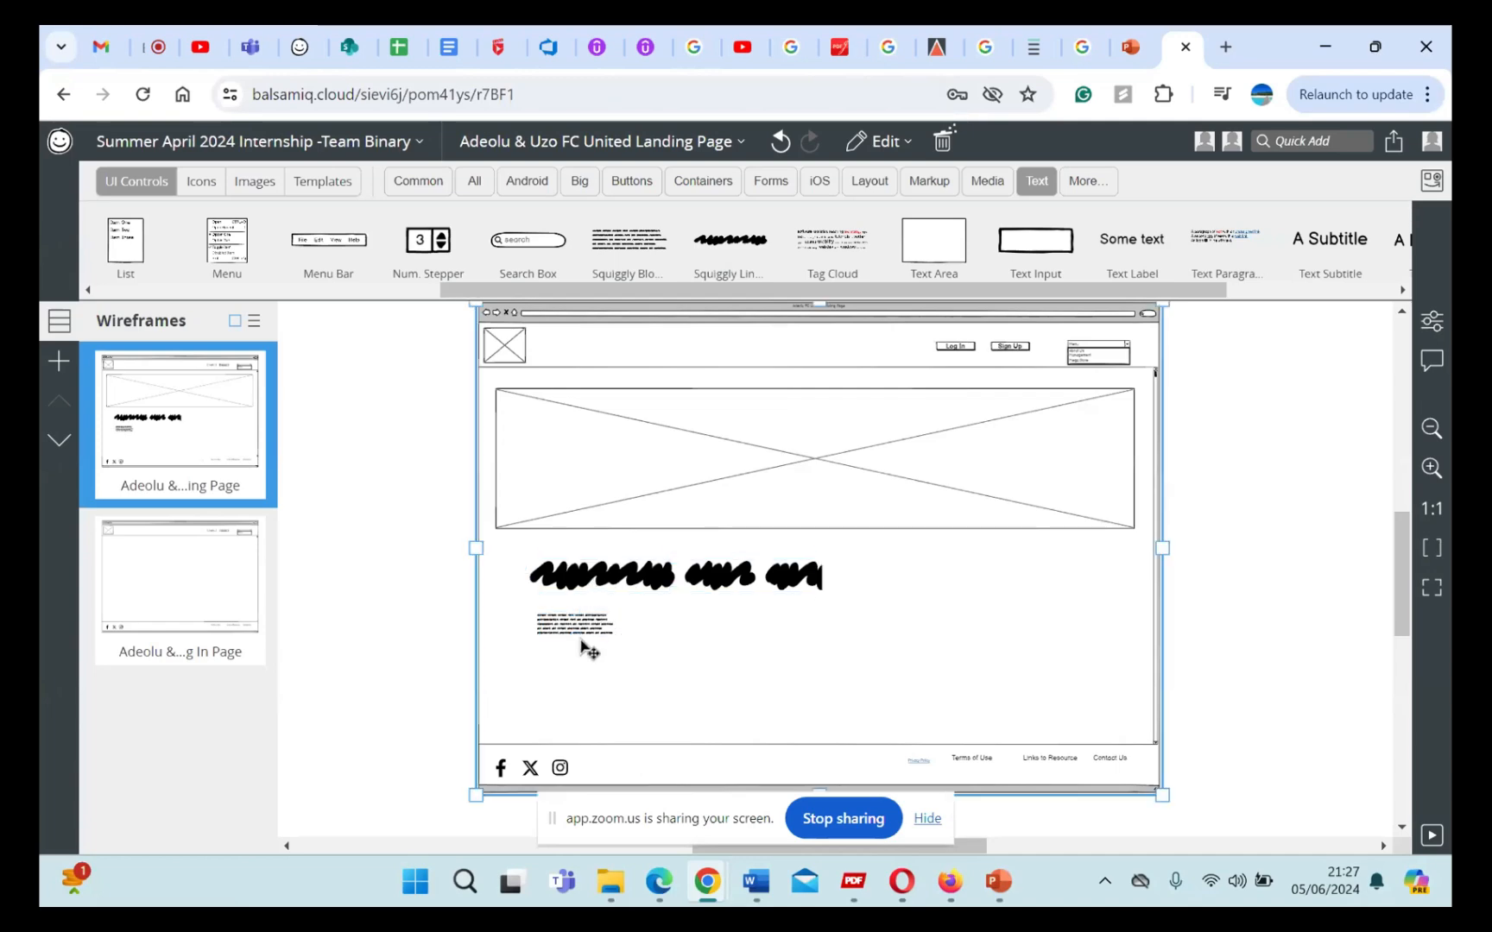
{"action": "mouse_move", "coordinate": [615, 641]}
{"action": "left_mouse_down"}
{"action": "mouse_move", "coordinate": [805, 699]}
{"action": "mouse_move", "coordinate": [902, 691]}
{"action": "mouse_move", "coordinate": [884, 701]}
{"action": "left_mouse_up"}
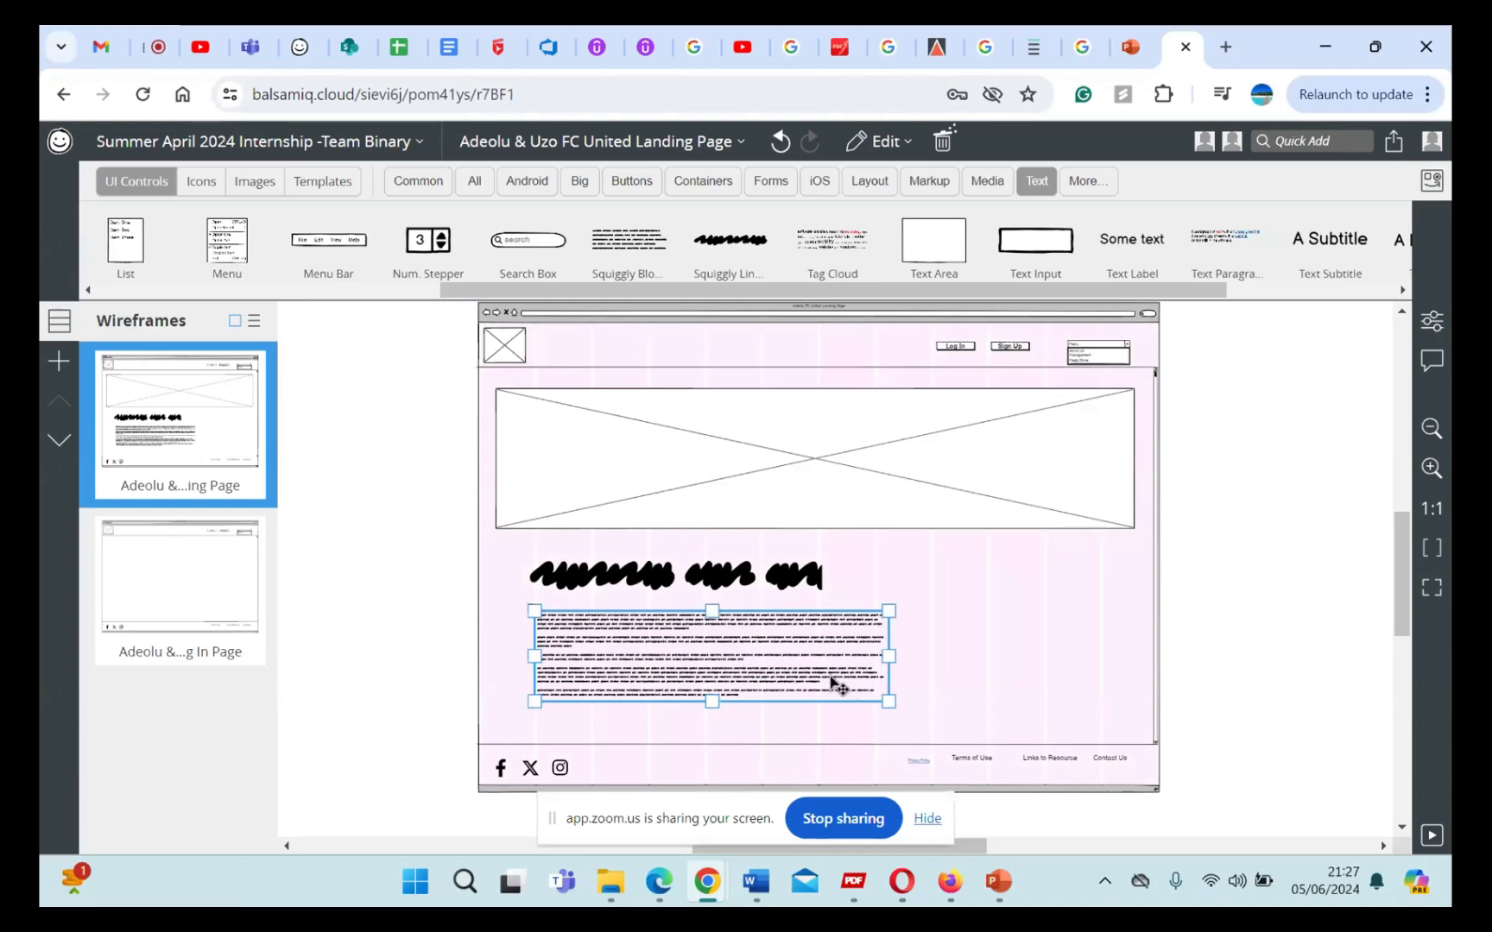
{"action": "key", "text": "Delete"}
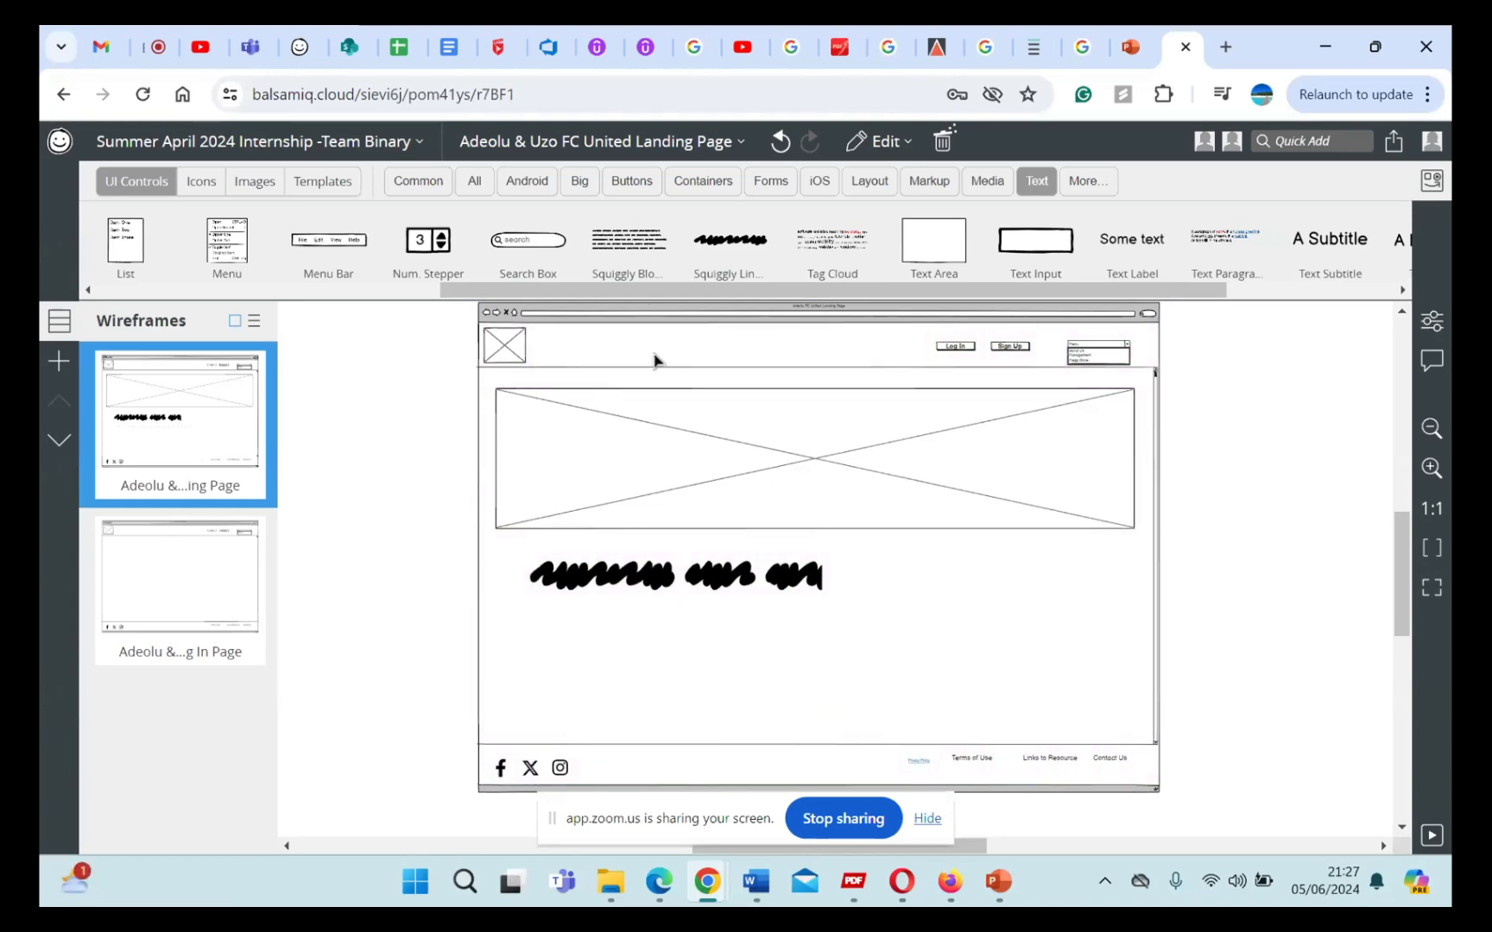
Step: Make the squiggly line below the banner slightly thinner and shorter
{"action": "scroll", "coordinate": [635, 259], "scroll_direction": "left", "scroll_amount": 5}
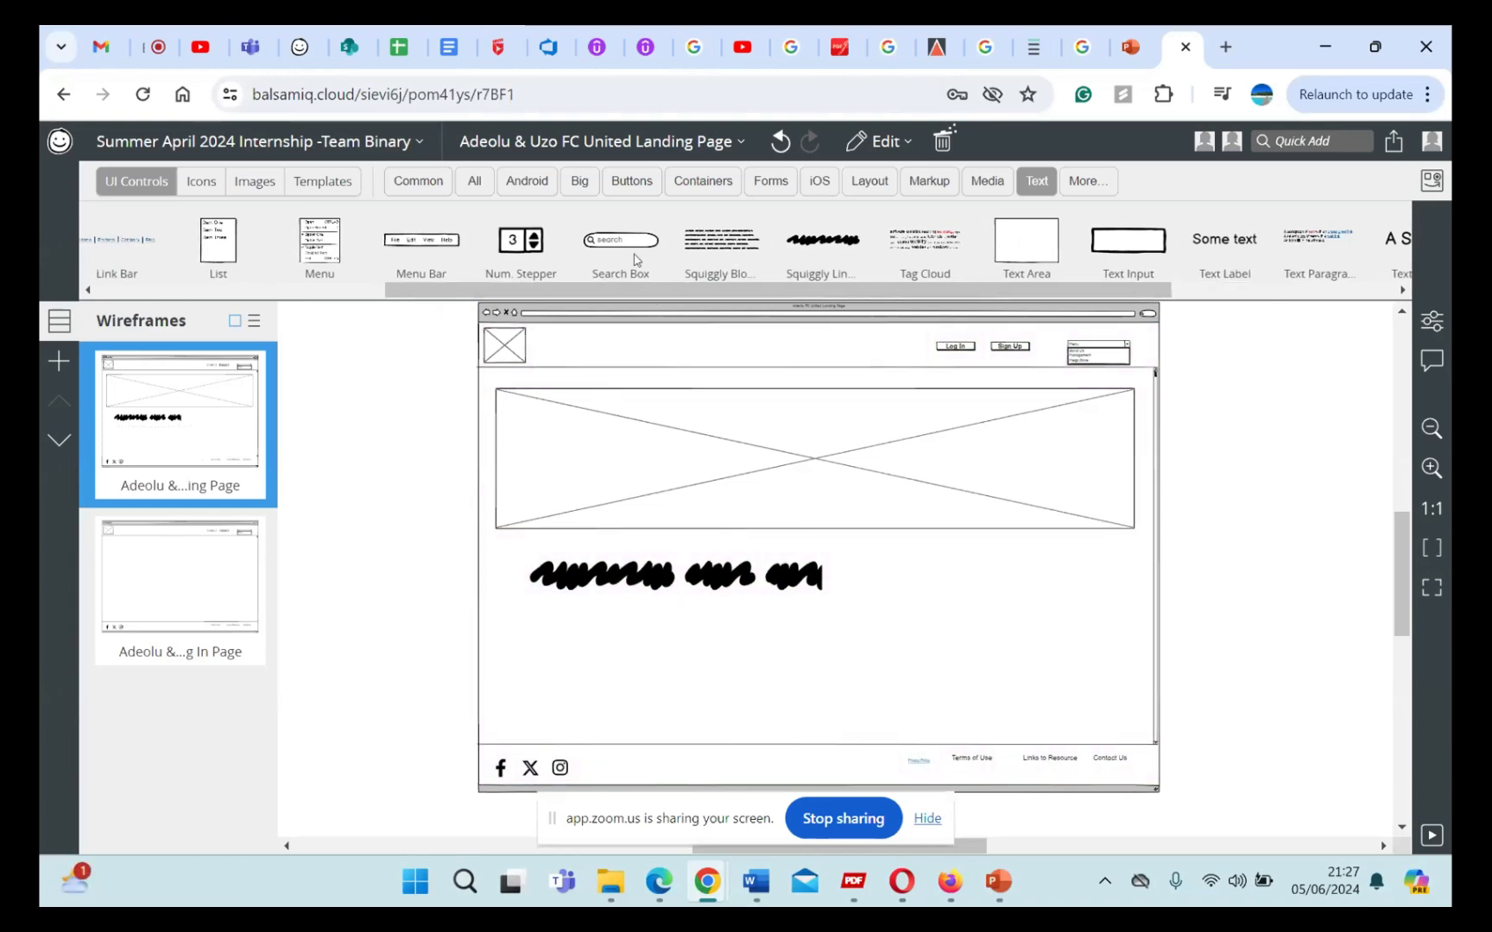
{"action": "scroll", "coordinate": [634, 259], "scroll_direction": "right", "scroll_amount": 5}
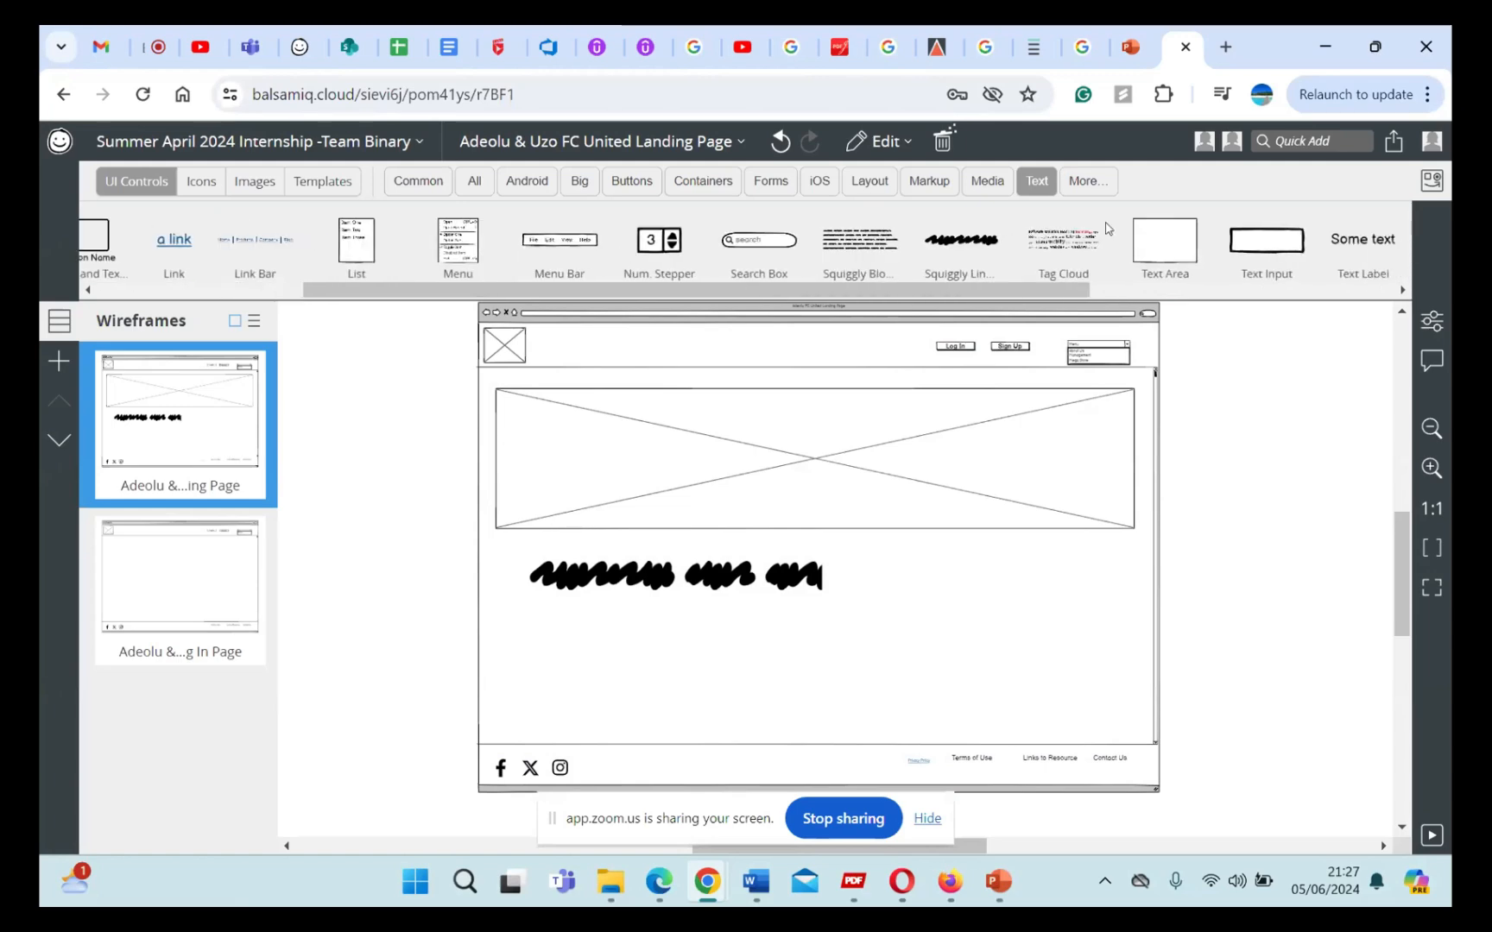
{"action": "scroll", "coordinate": [1107, 227], "scroll_direction": "right", "scroll_amount": 6}
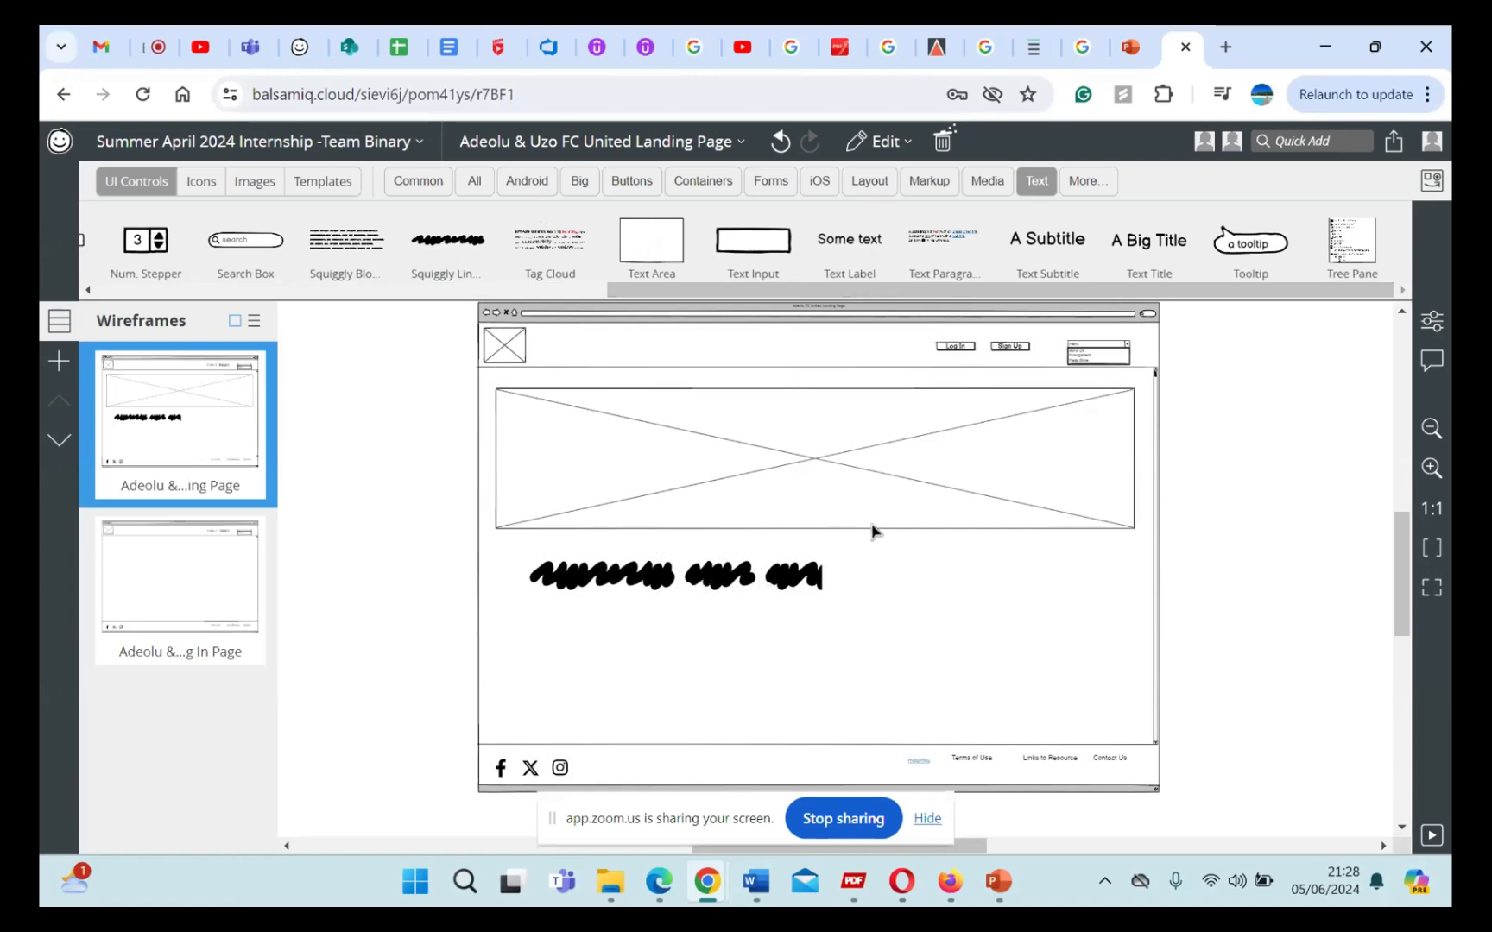
{"action": "left_click", "coordinate": [703, 581]}
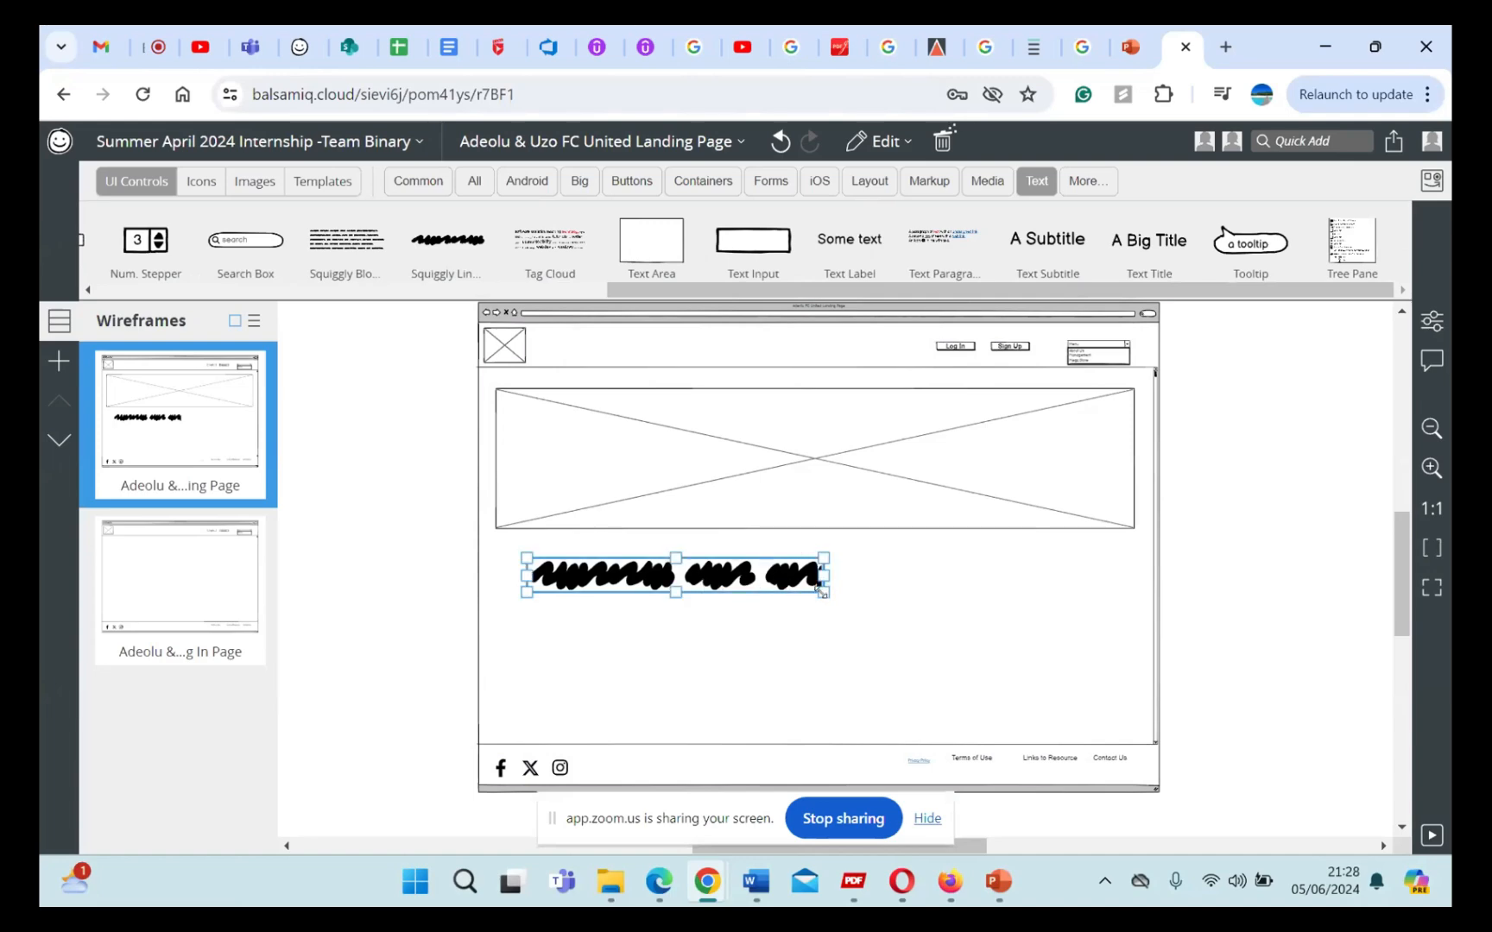
{"action": "left_click_drag", "start_coordinate": [818, 588], "coordinate": [811, 580]}
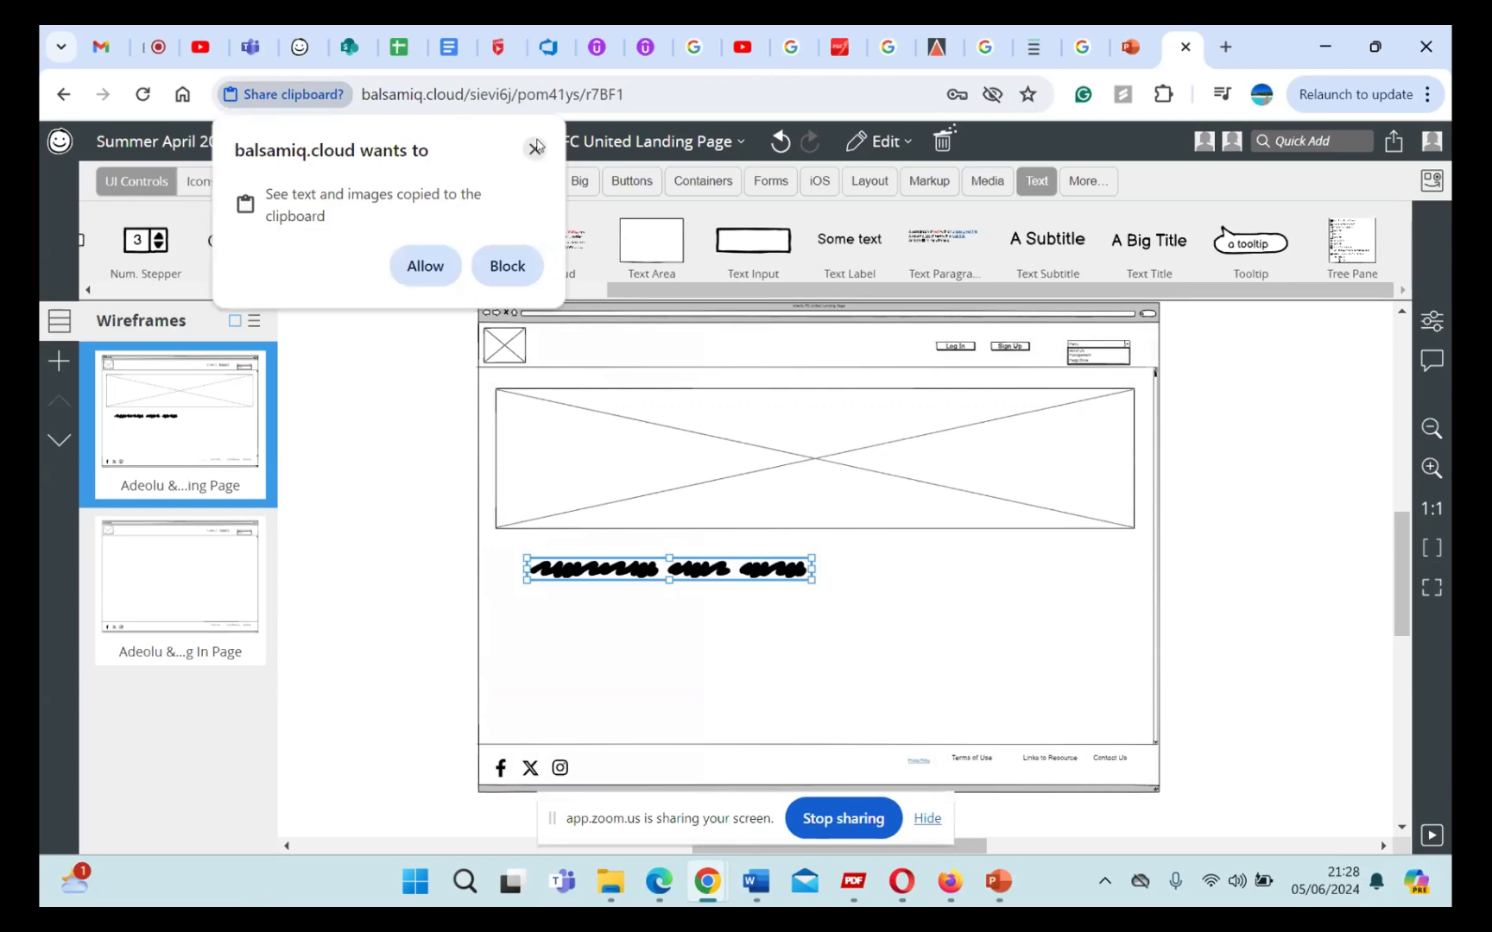
Step: Allow clipboard access for pasting and place a slightly thicker copy of the squiggly line directly beneath the original
{"action": "left_click", "coordinate": [423, 265]}
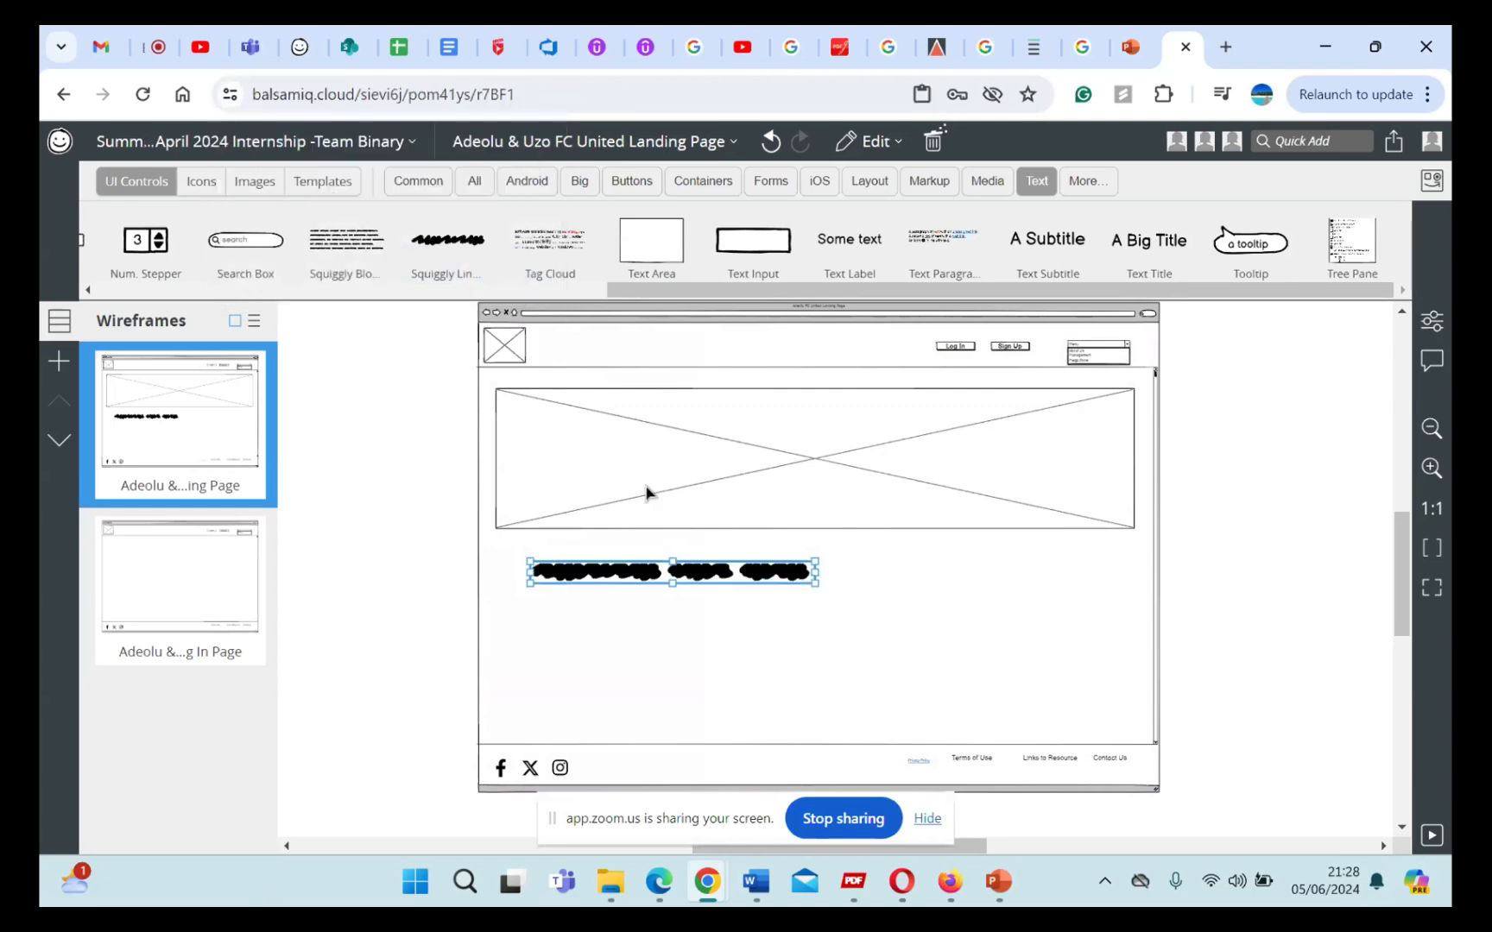
{"action": "left_click_drag", "start_coordinate": [644, 576], "coordinate": [648, 579]}
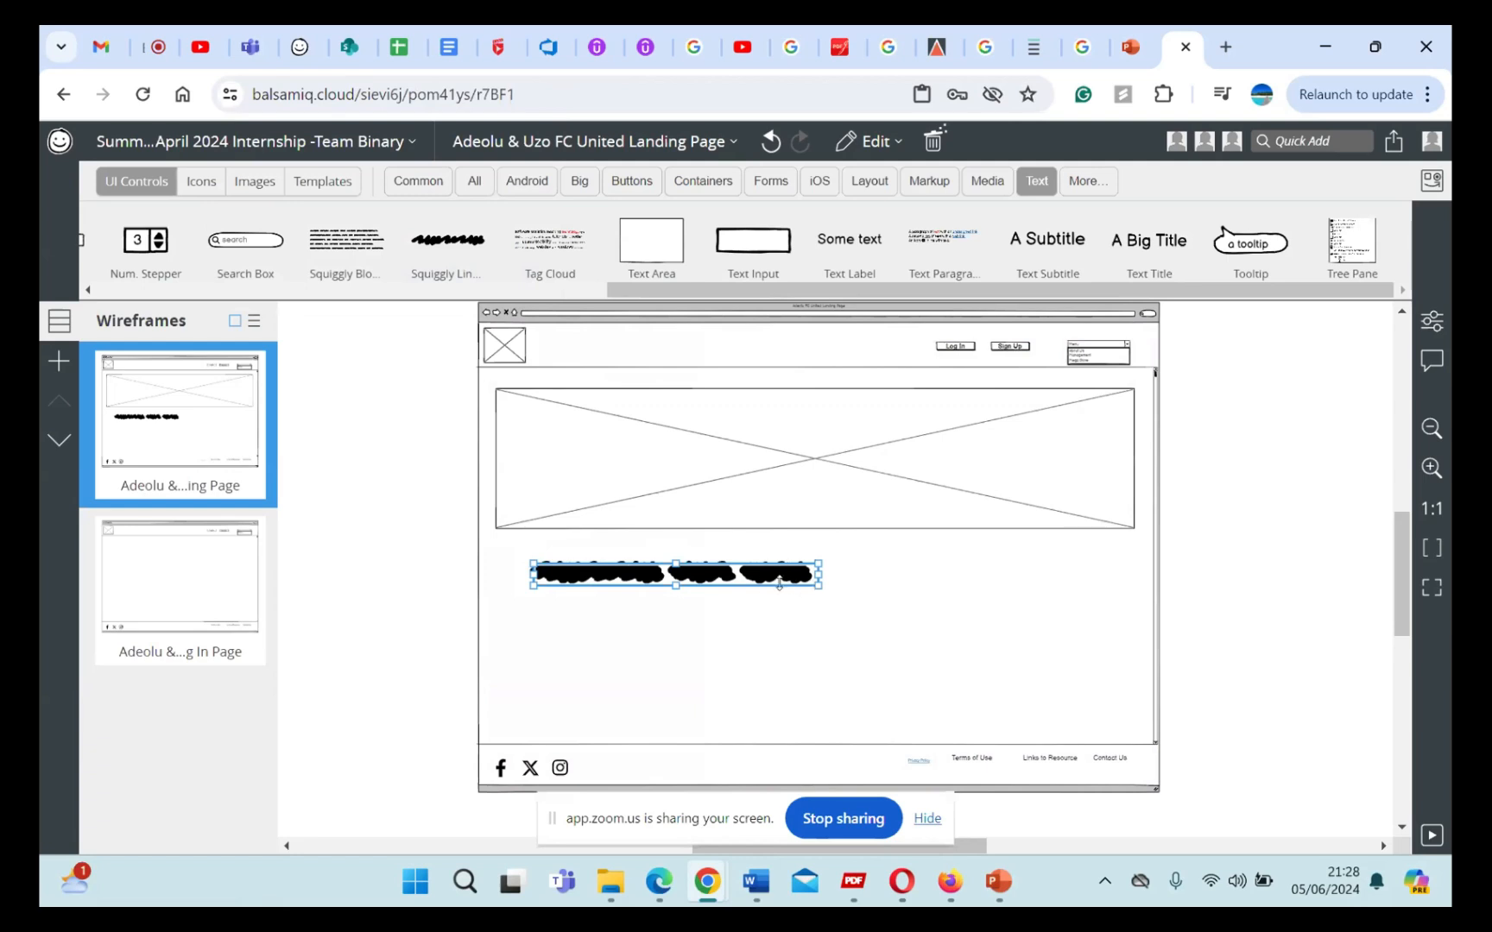
{"action": "mouse_move", "coordinate": [779, 583]}
{"action": "left_mouse_down"}
{"action": "mouse_move", "coordinate": [783, 599]}
{"action": "mouse_move", "coordinate": [764, 595]}
{"action": "left_mouse_up"}
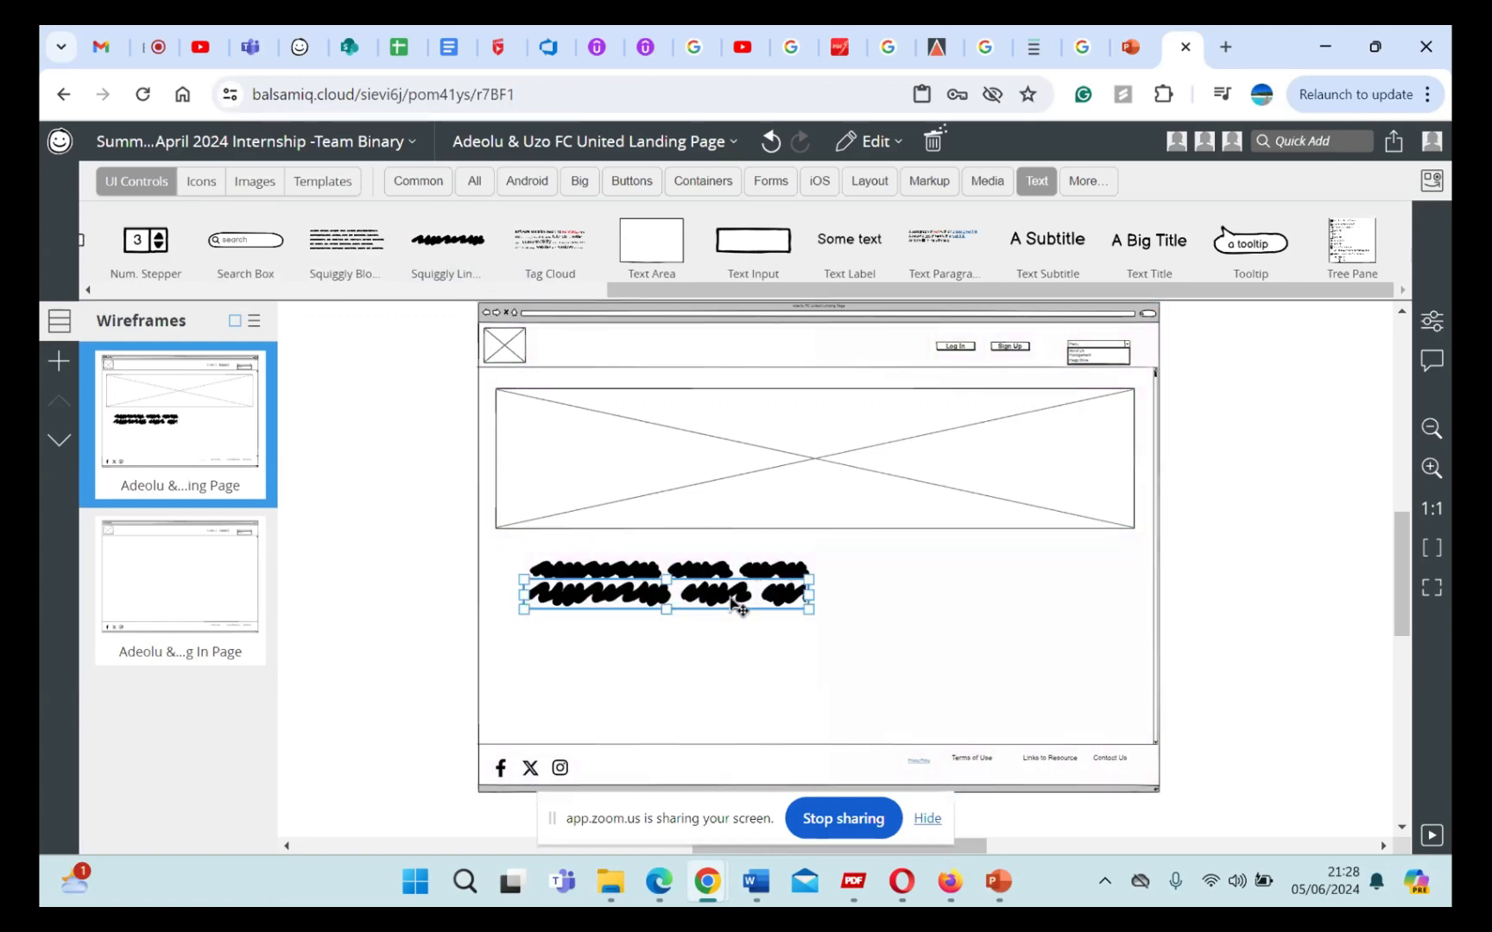
{"action": "left_click", "coordinate": [741, 571]}
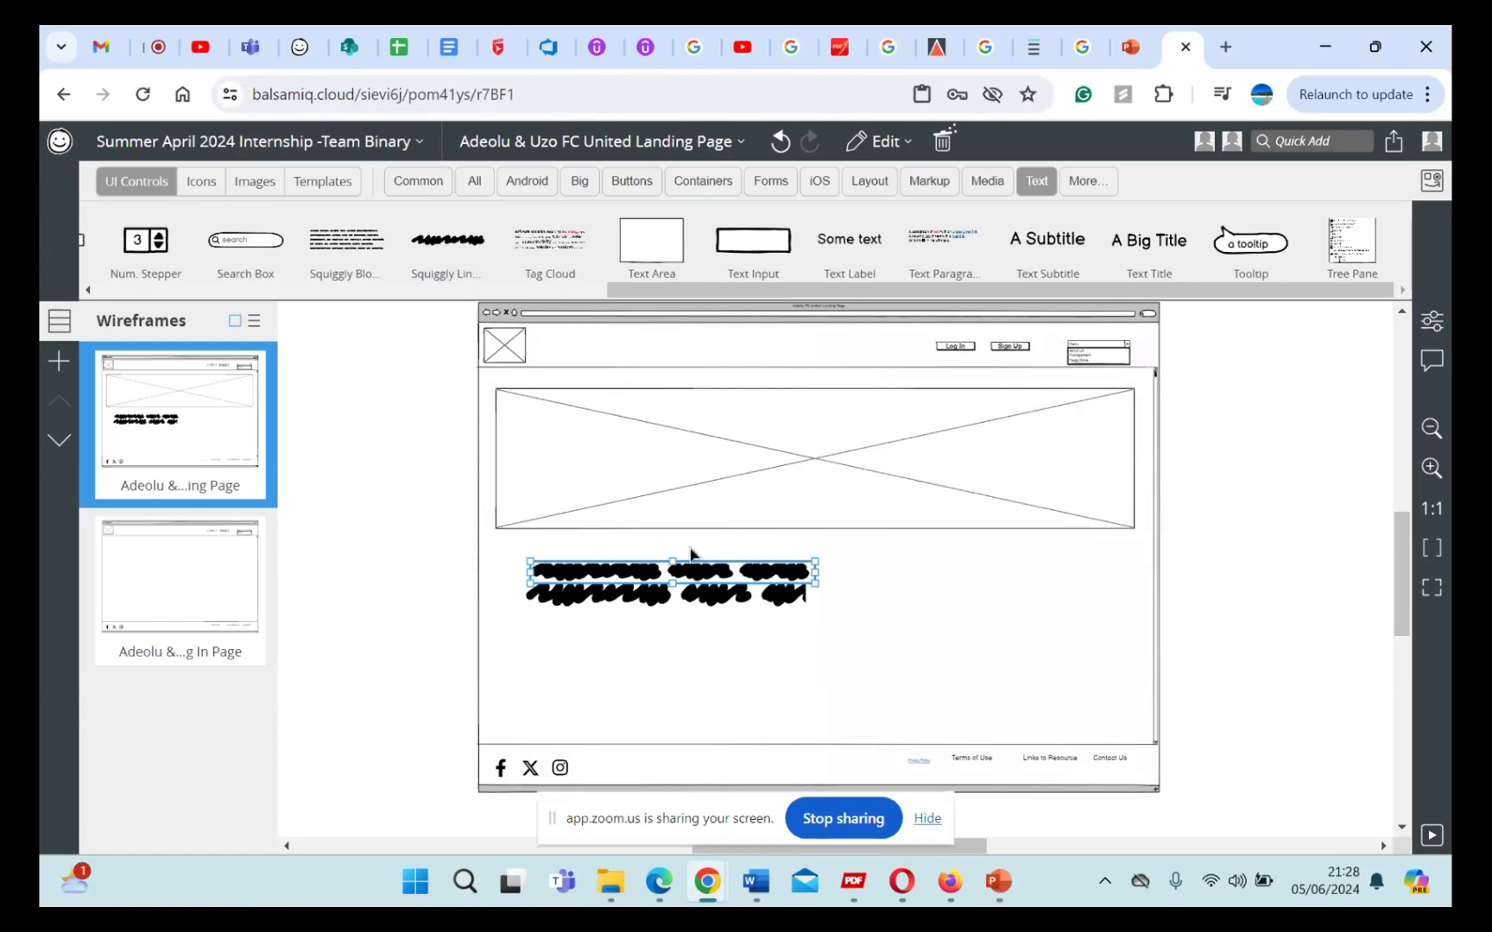
{"action": "left_click", "coordinate": [691, 617]}
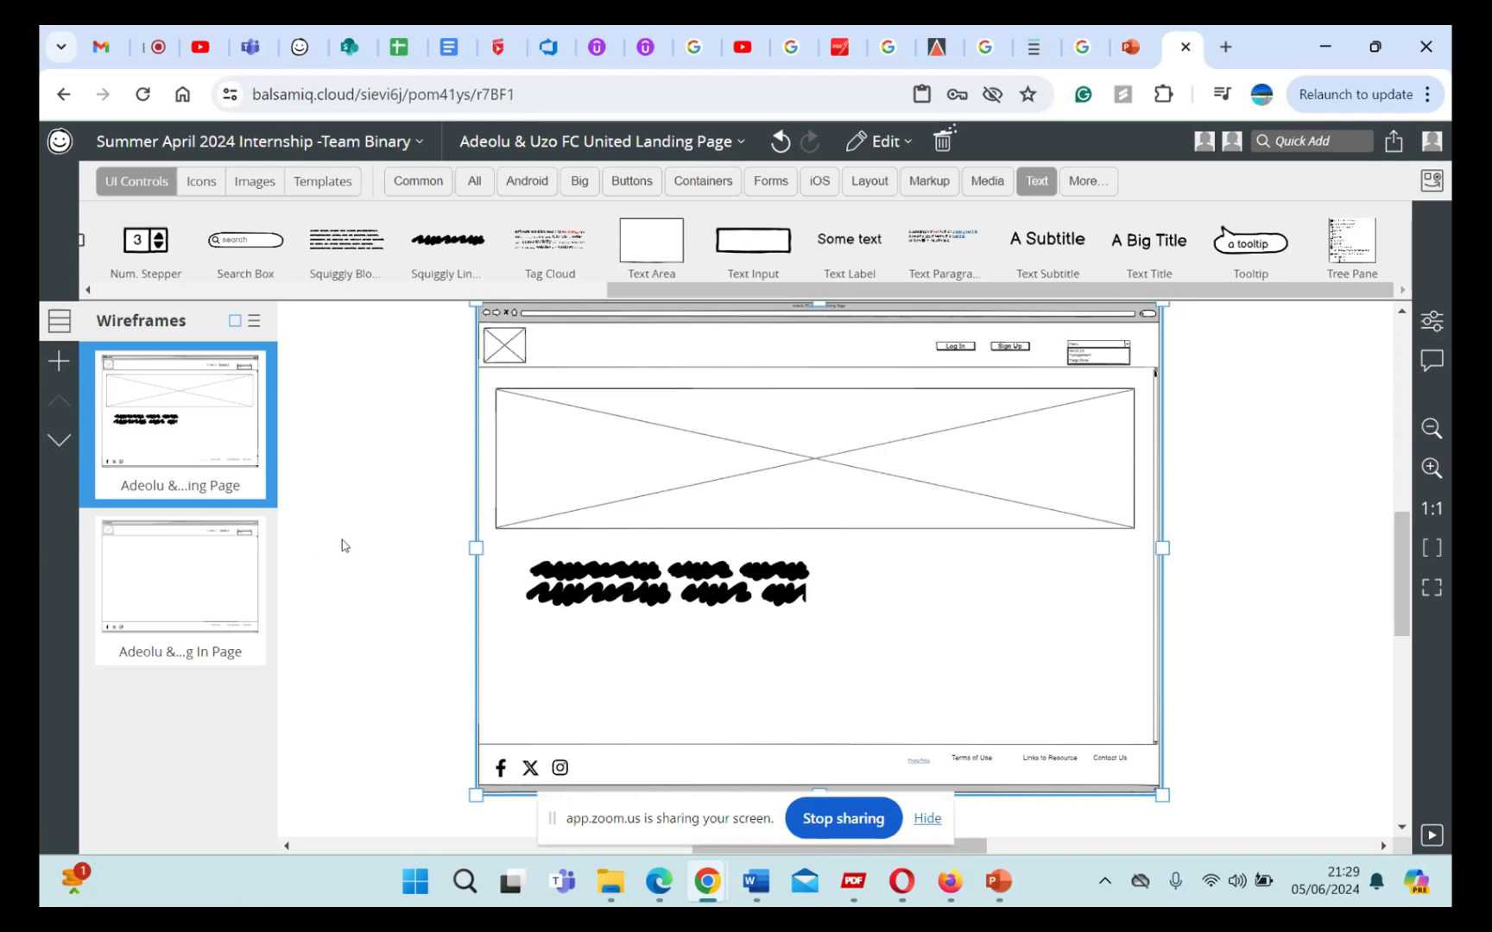
Step: Select all the controls of the landing page wireframe and group them
{"action": "scroll", "coordinate": [342, 546], "scroll_direction": "down", "scroll_amount": 2}
{"action": "left_click_drag", "start_coordinate": [389, 324], "coordinate": [1105, 803]}
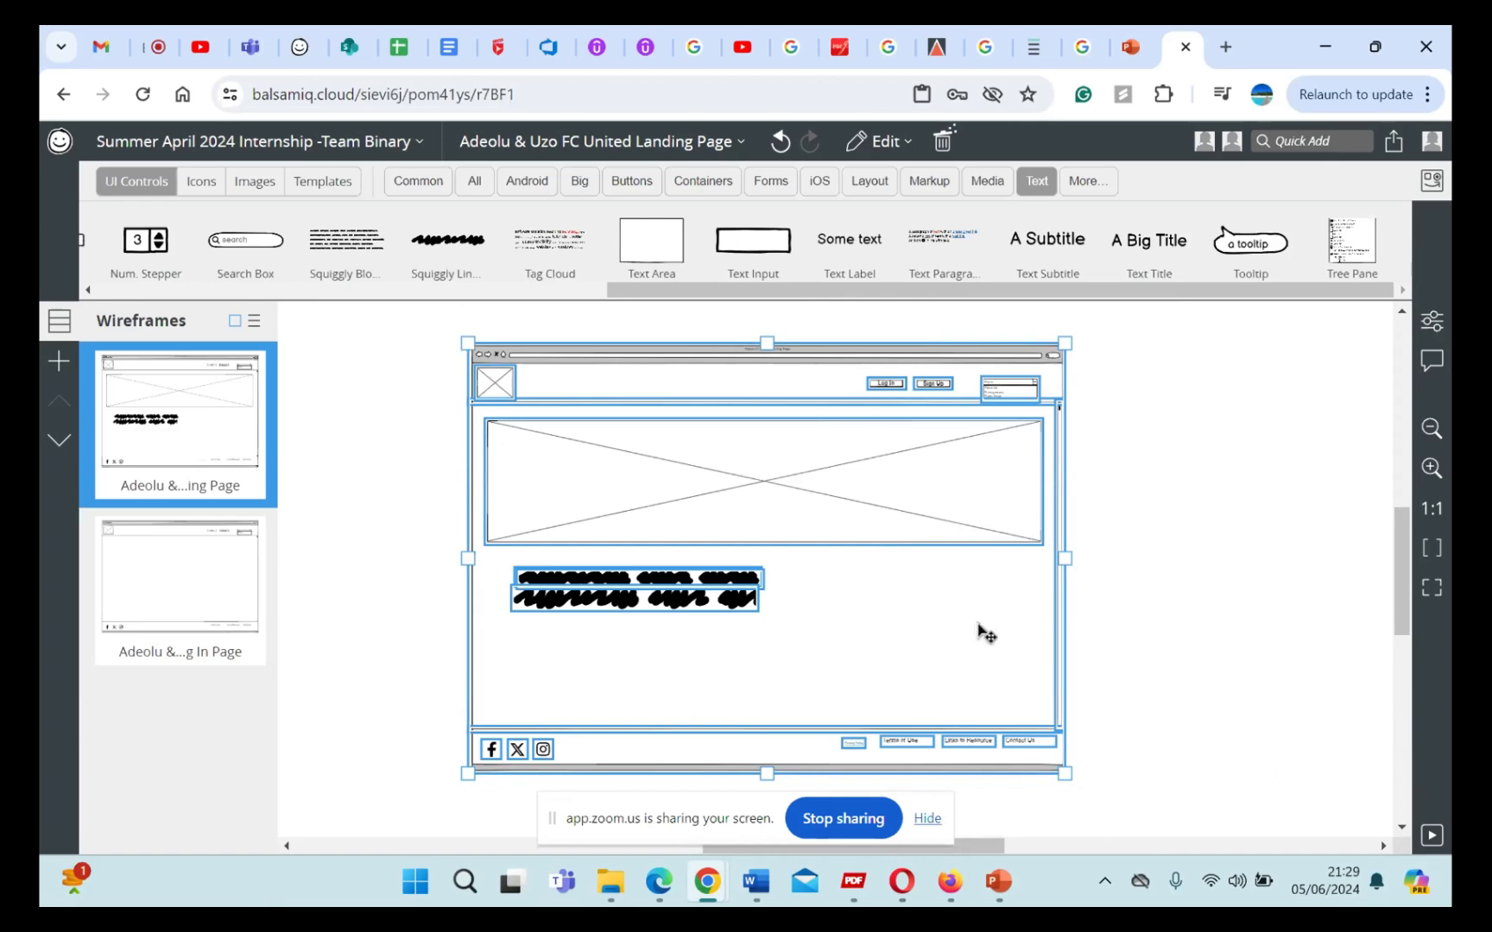
{"action": "right_click", "coordinate": [838, 489]}
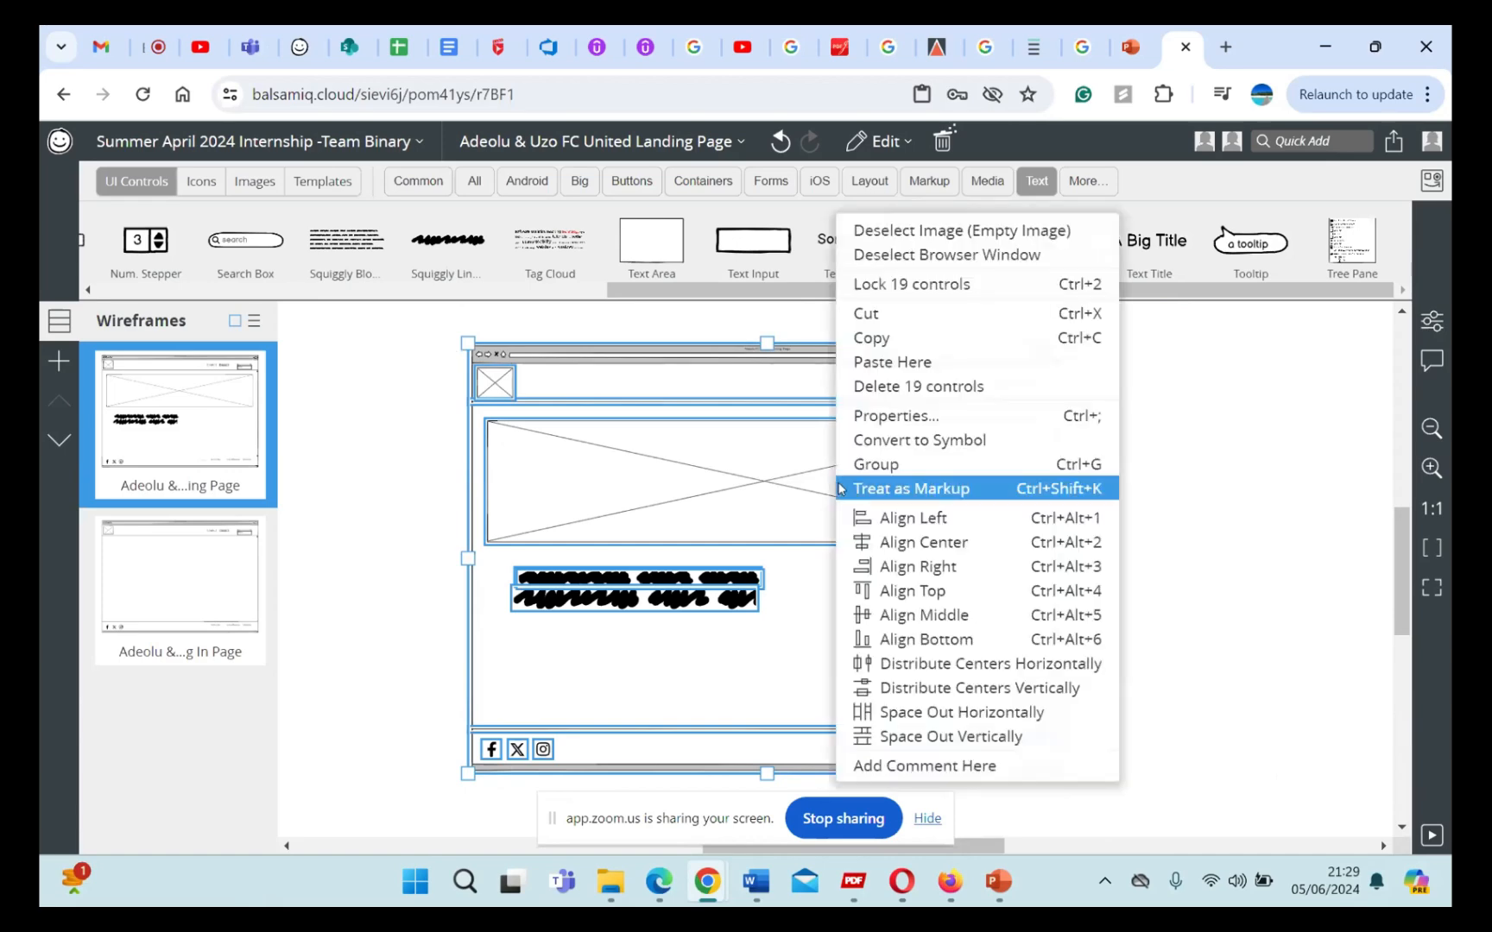
{"action": "left_click", "coordinate": [896, 464]}
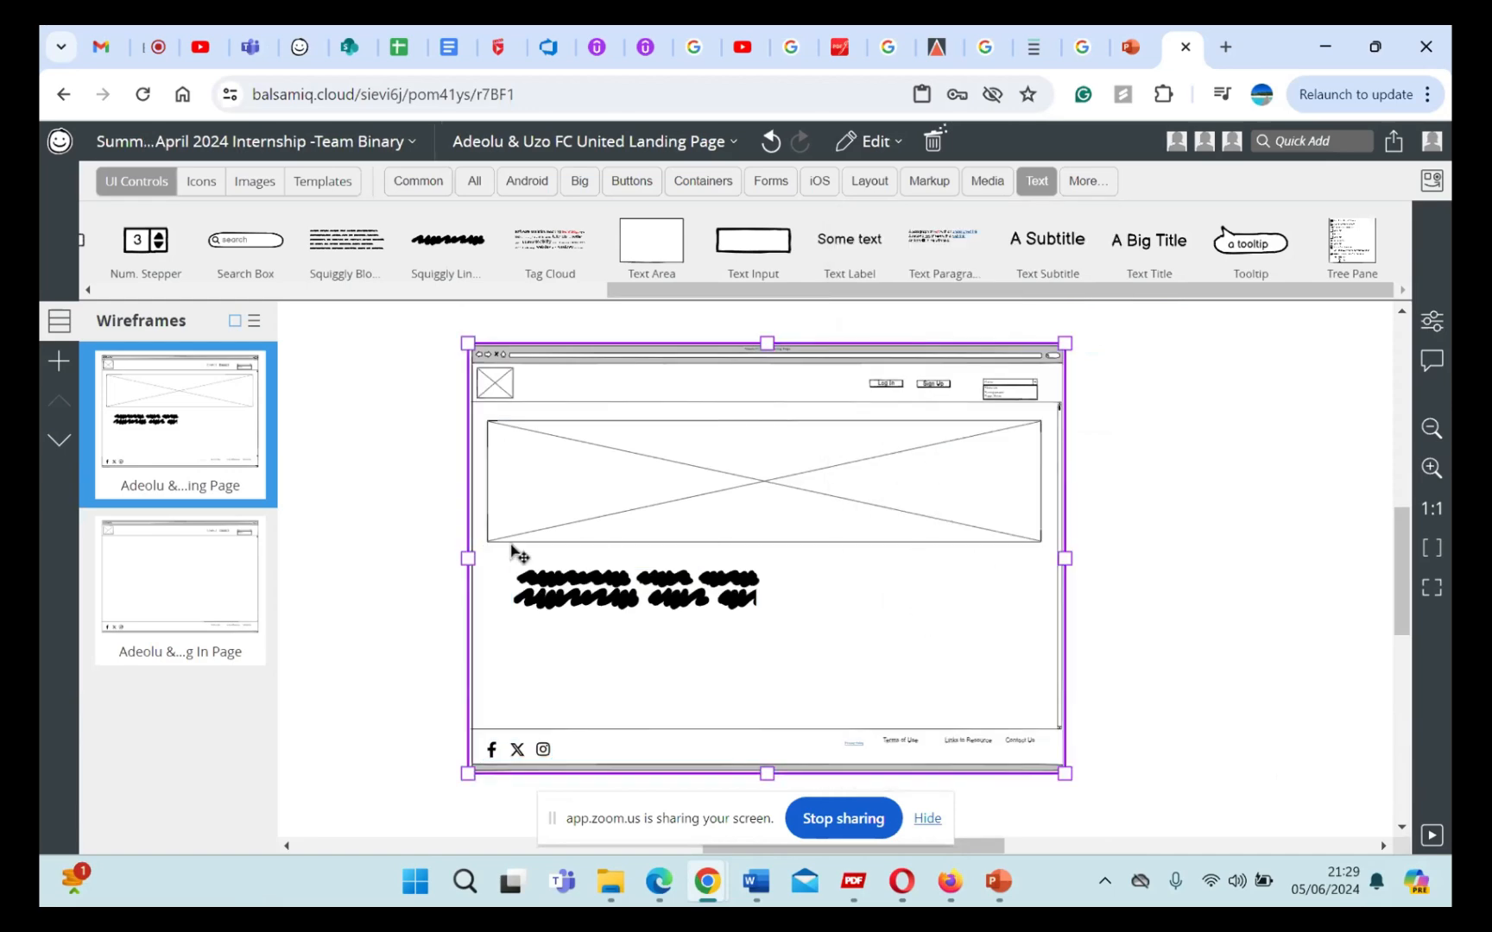
Step: Open the Log In page wireframe and add an empty Text Area, a Text Input and a Text Label stacked below the logo
{"action": "left_click", "coordinate": [145, 585]}
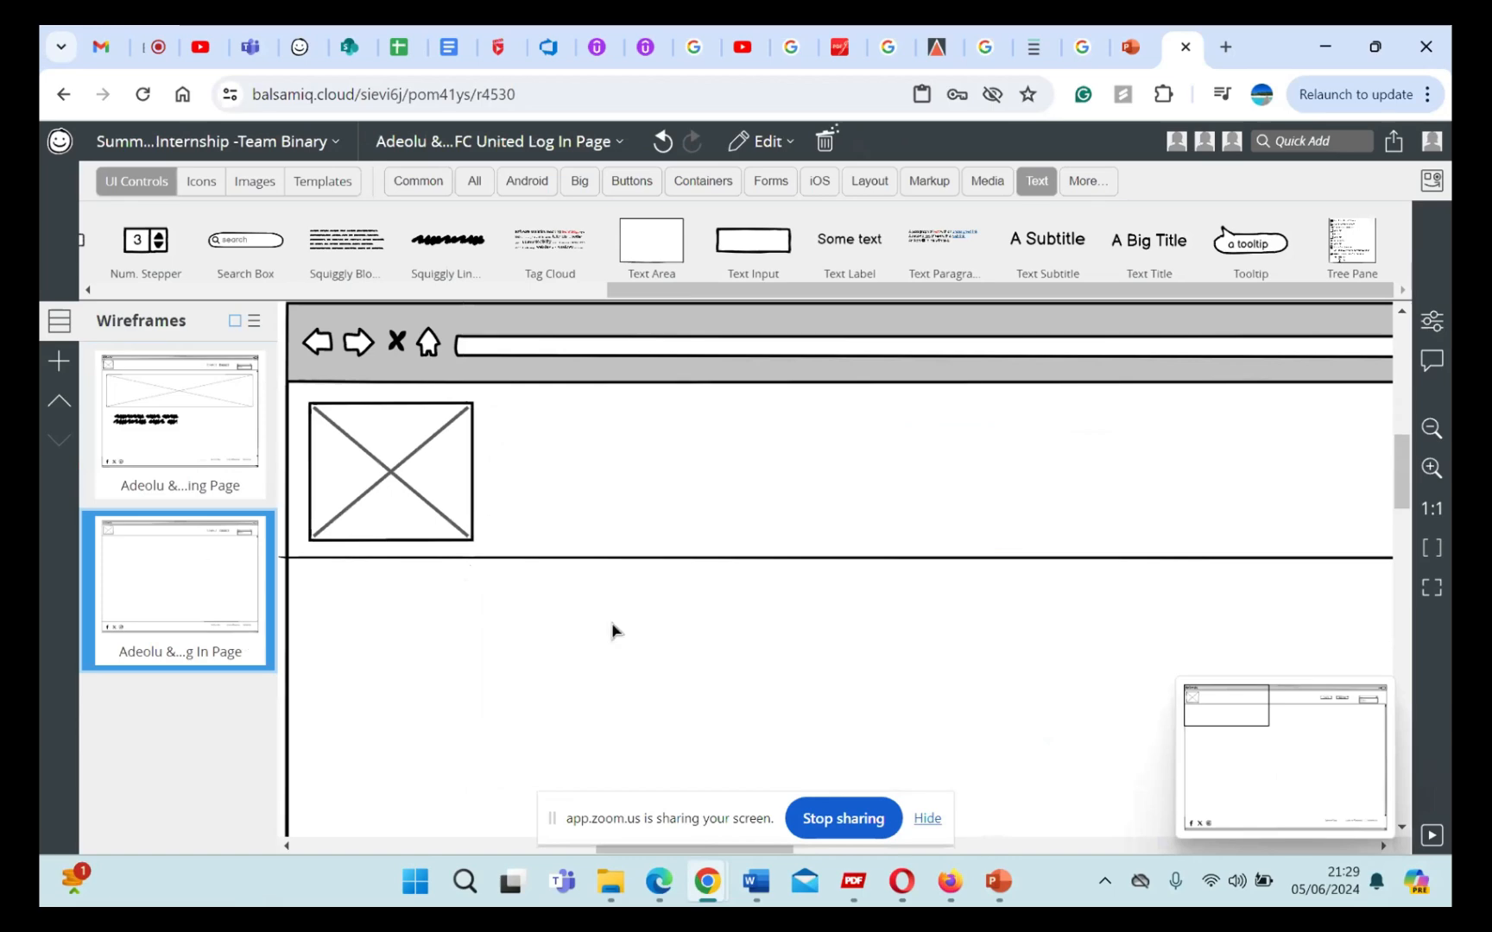
{"action": "left_click", "coordinate": [1431, 588]}
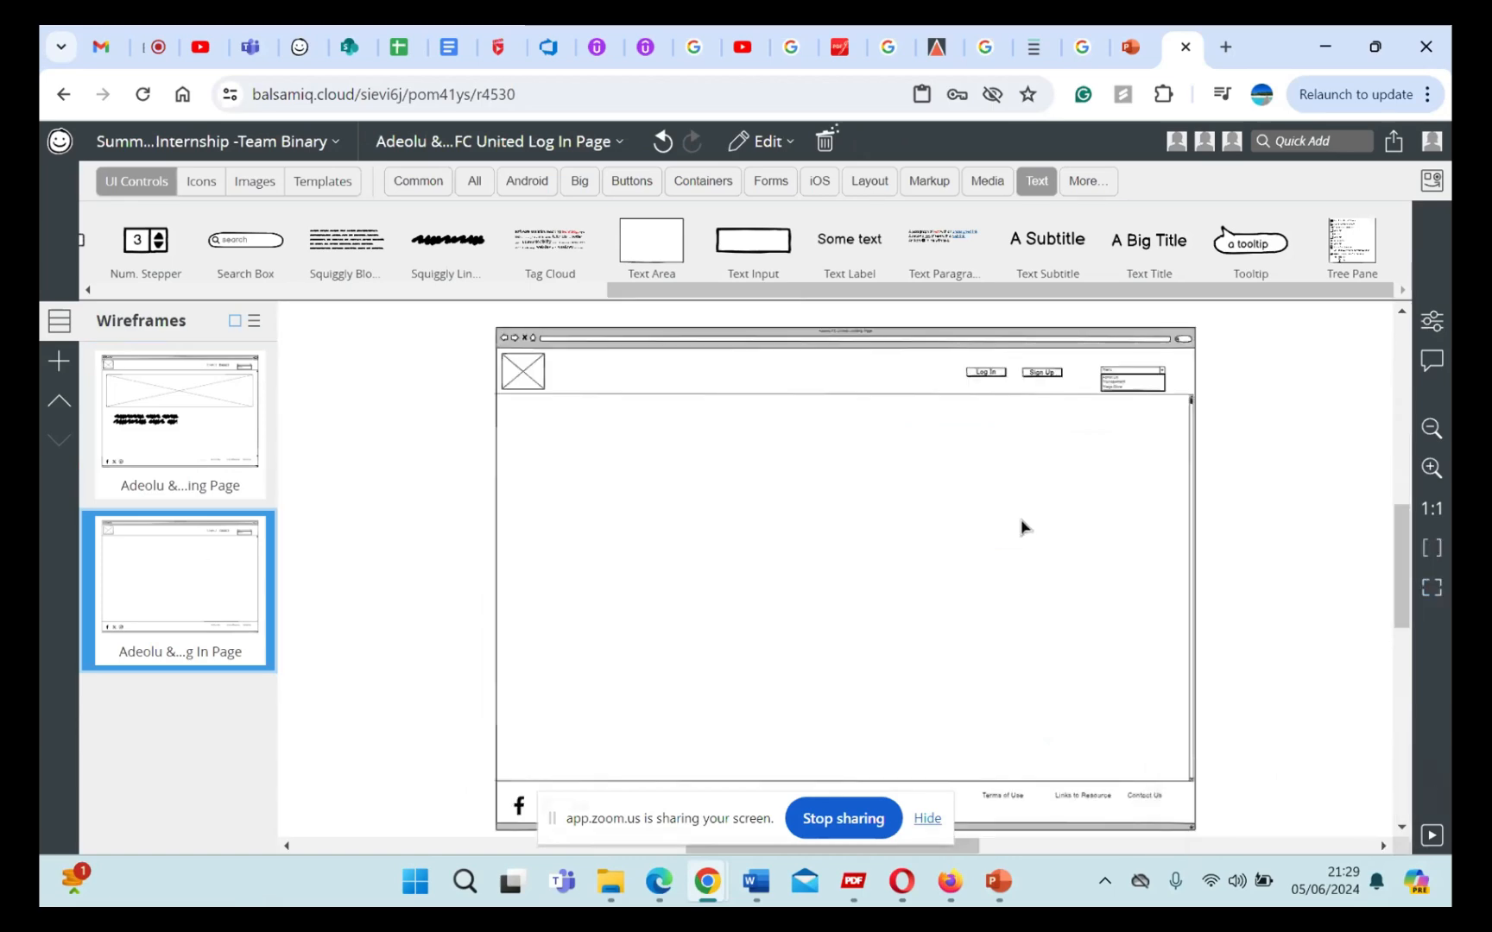
{"action": "scroll", "coordinate": [1021, 526], "scroll_direction": "down", "scroll_amount": 2}
{"action": "scroll", "coordinate": [1021, 527], "scroll_direction": "up", "scroll_amount": 1}
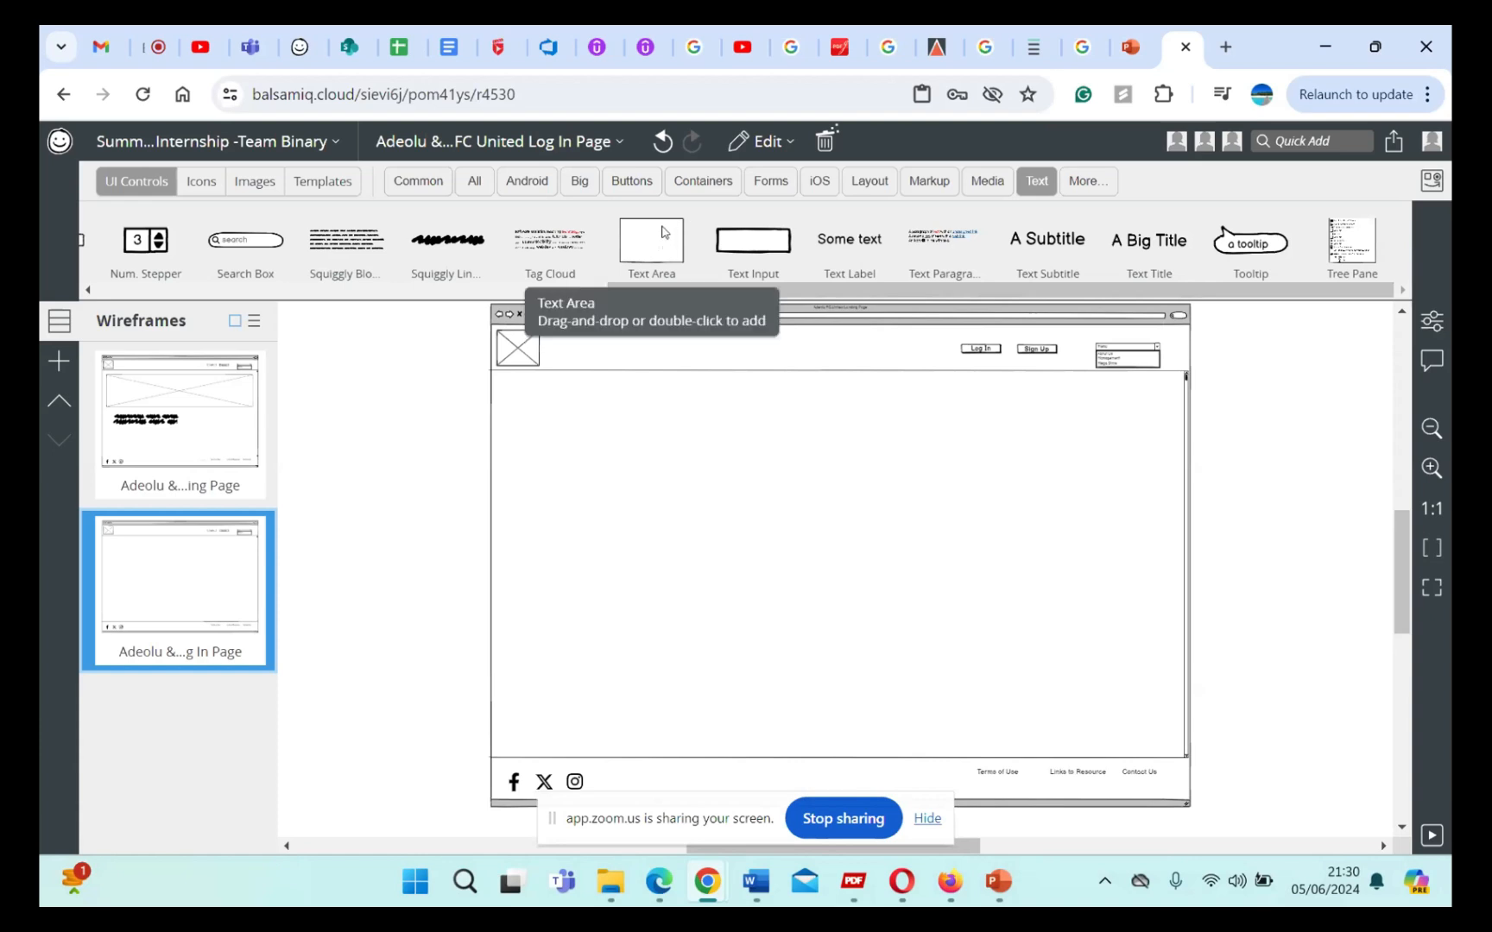
{"action": "left_click_drag", "start_coordinate": [663, 233], "coordinate": [545, 425]}
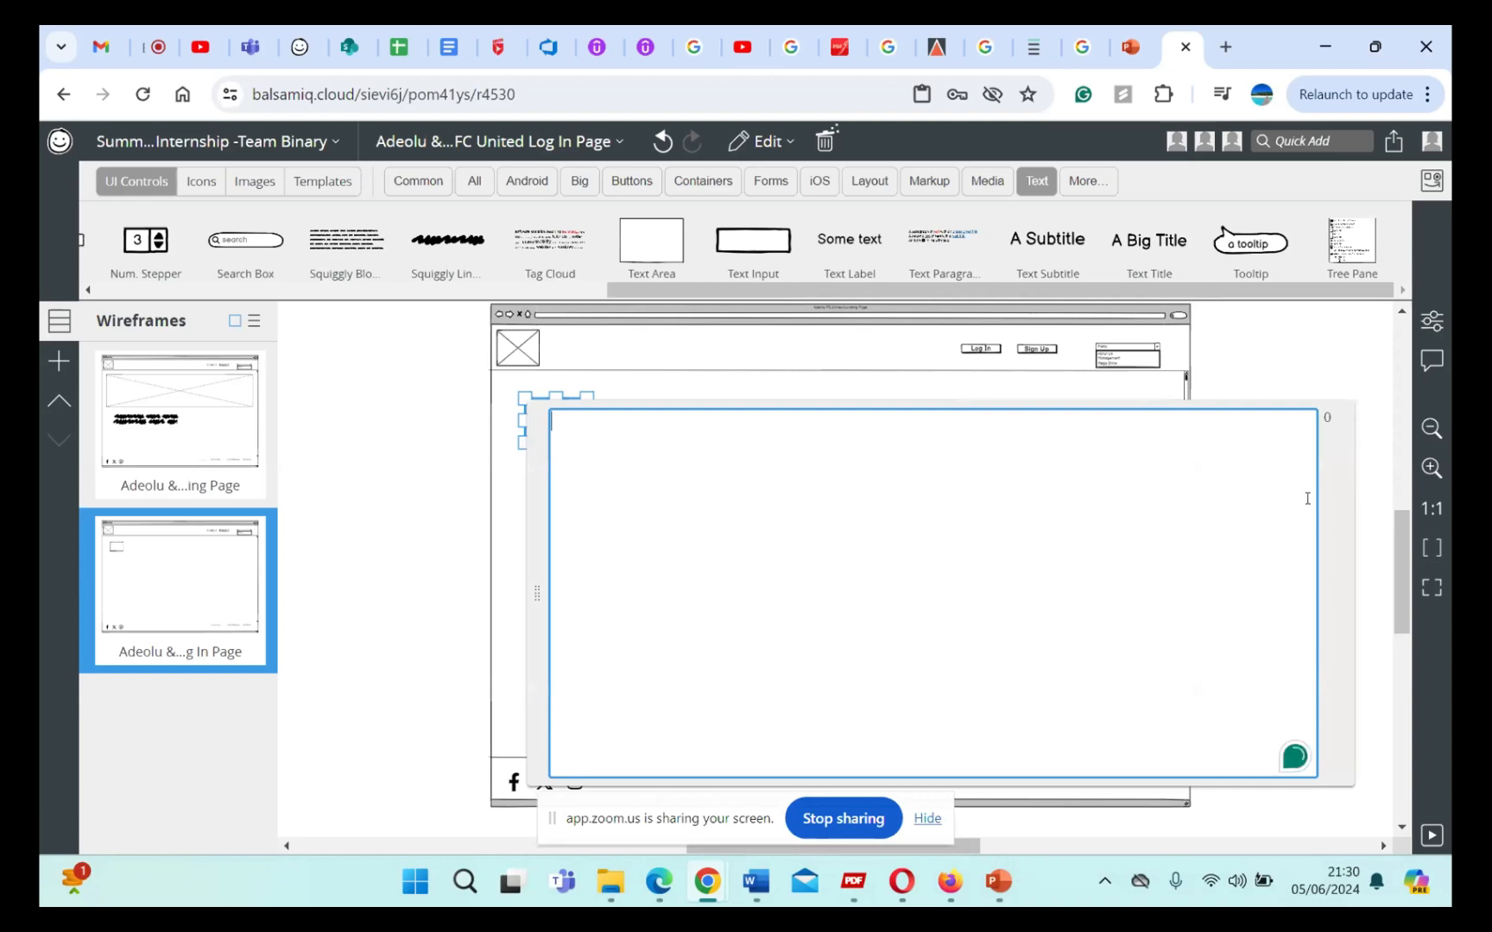
{"action": "left_click", "coordinate": [1329, 382]}
{"action": "left_click_drag", "start_coordinate": [760, 248], "coordinate": [544, 483]}
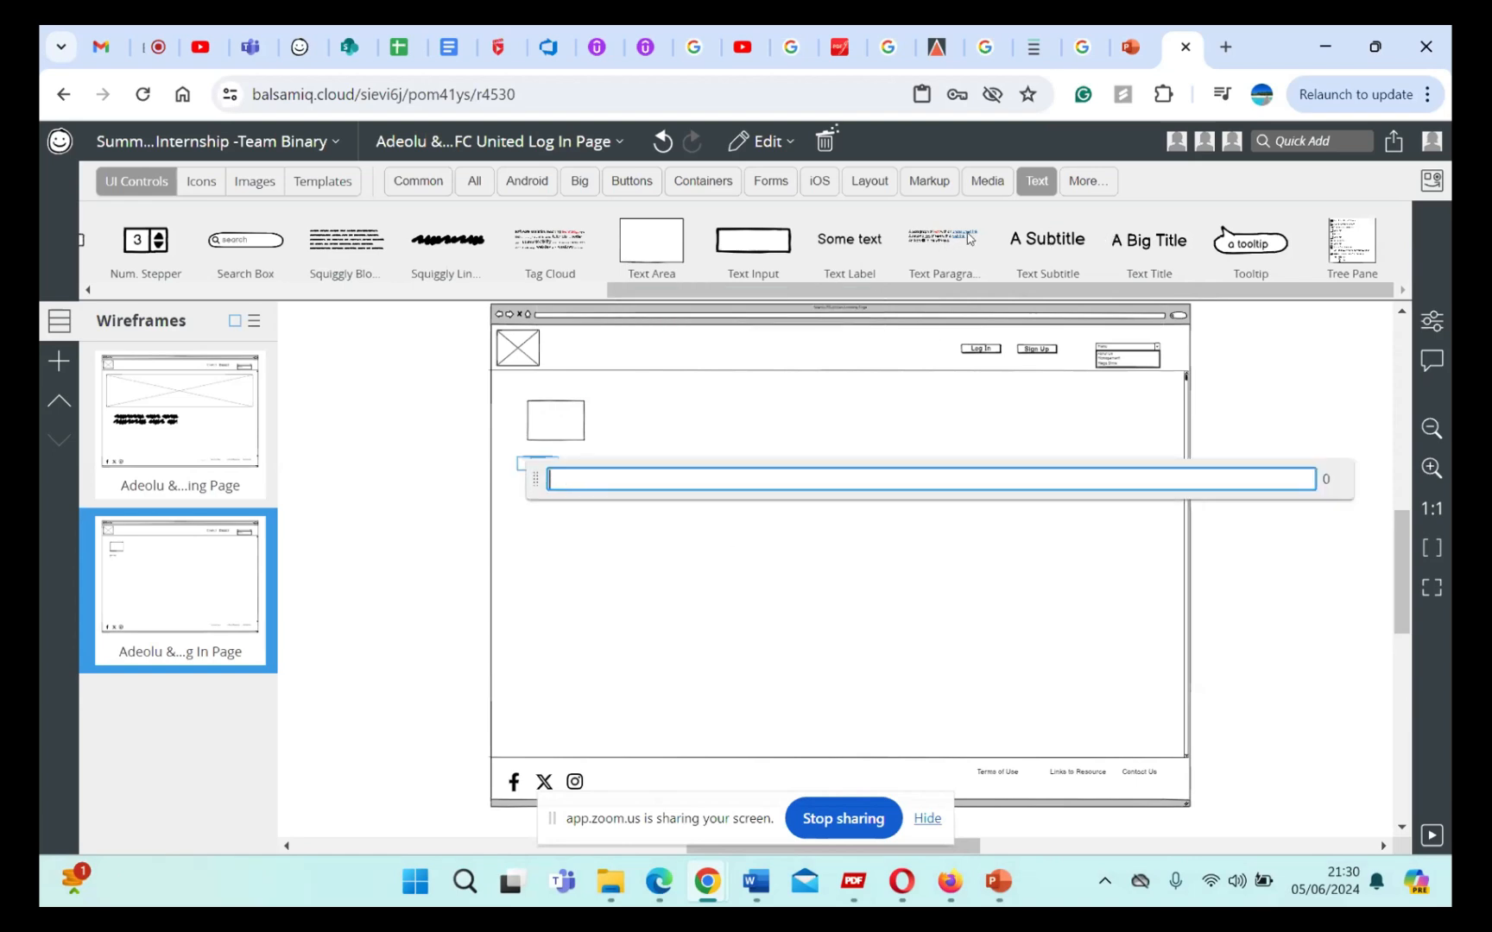
{"action": "left_click_drag", "start_coordinate": [853, 255], "coordinate": [563, 538]}
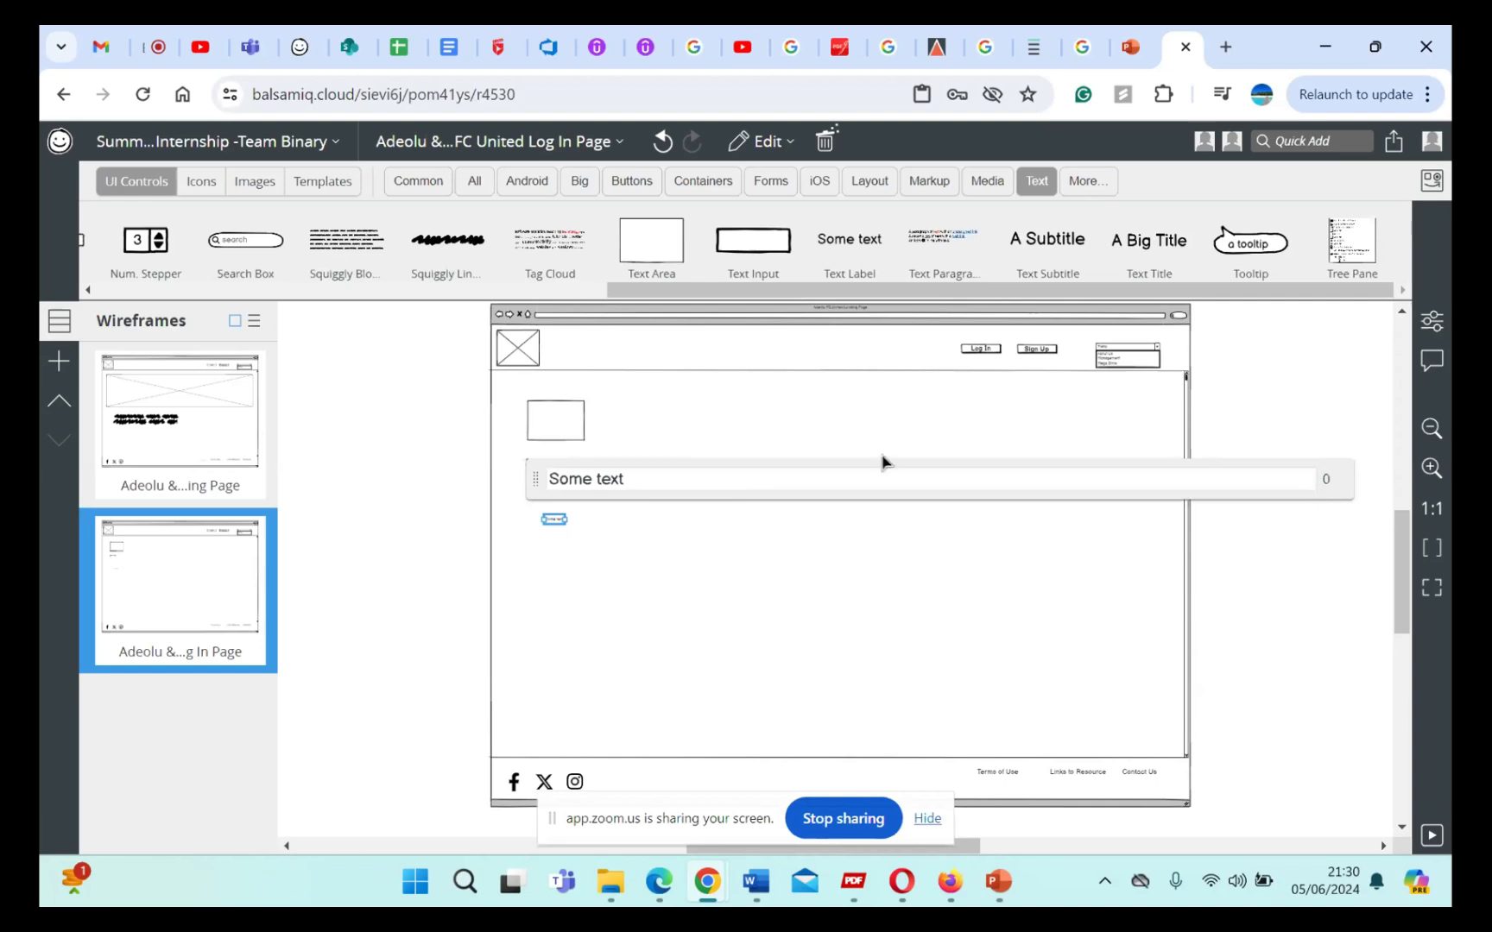
{"action": "left_click", "coordinate": [924, 454]}
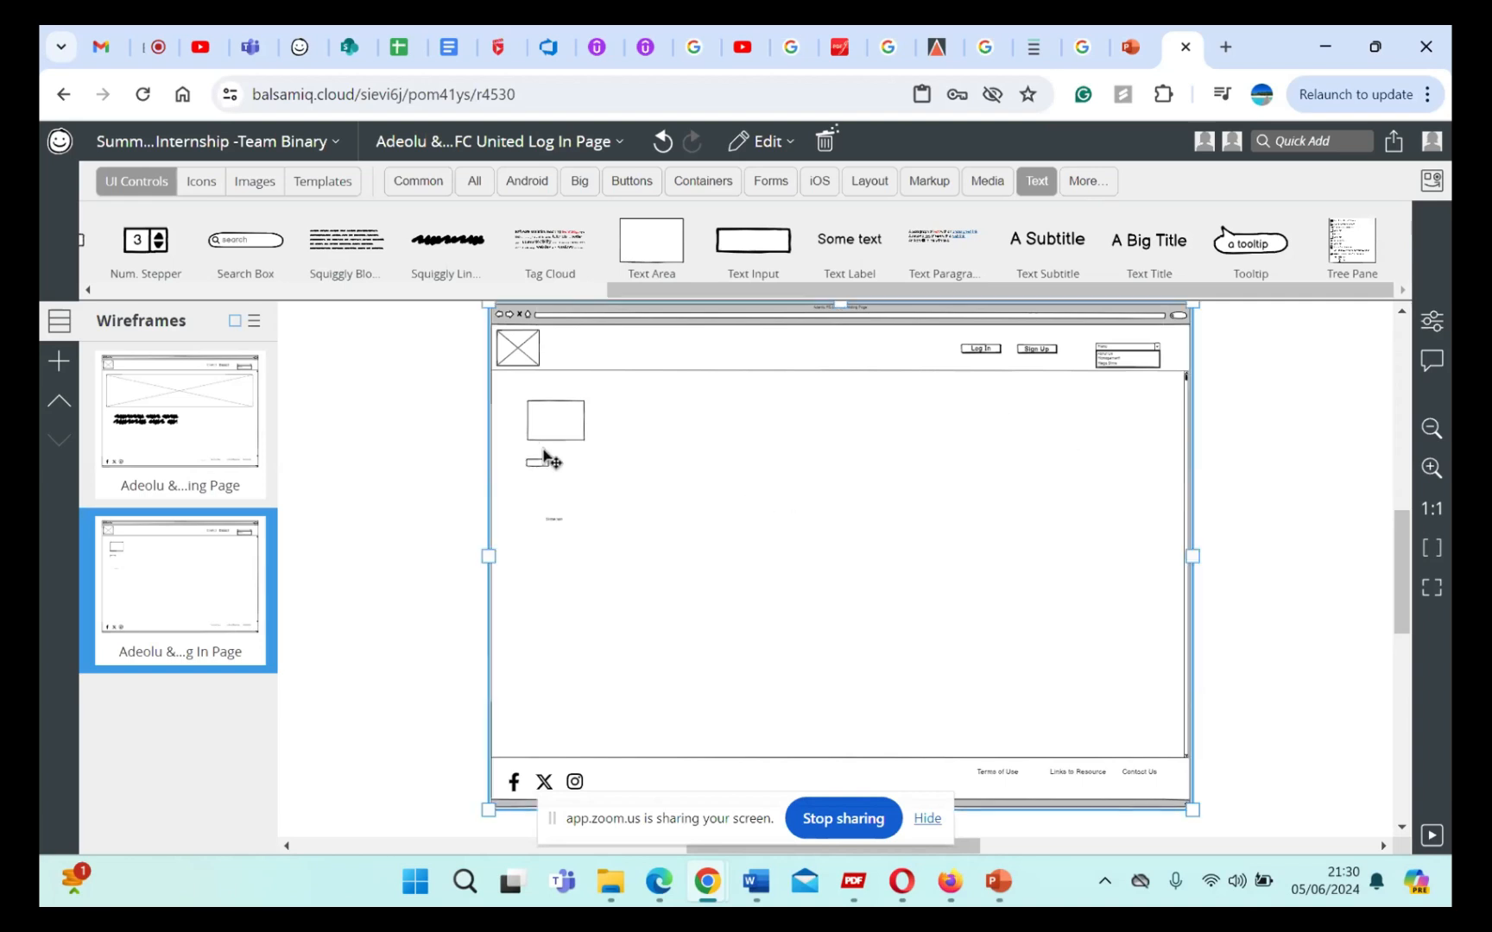
Step: Move the Text Input and Text Label closer to the Text Area, and delete the Text Area and Text Label
{"action": "left_click_drag", "start_coordinate": [539, 464], "coordinate": [550, 462]}
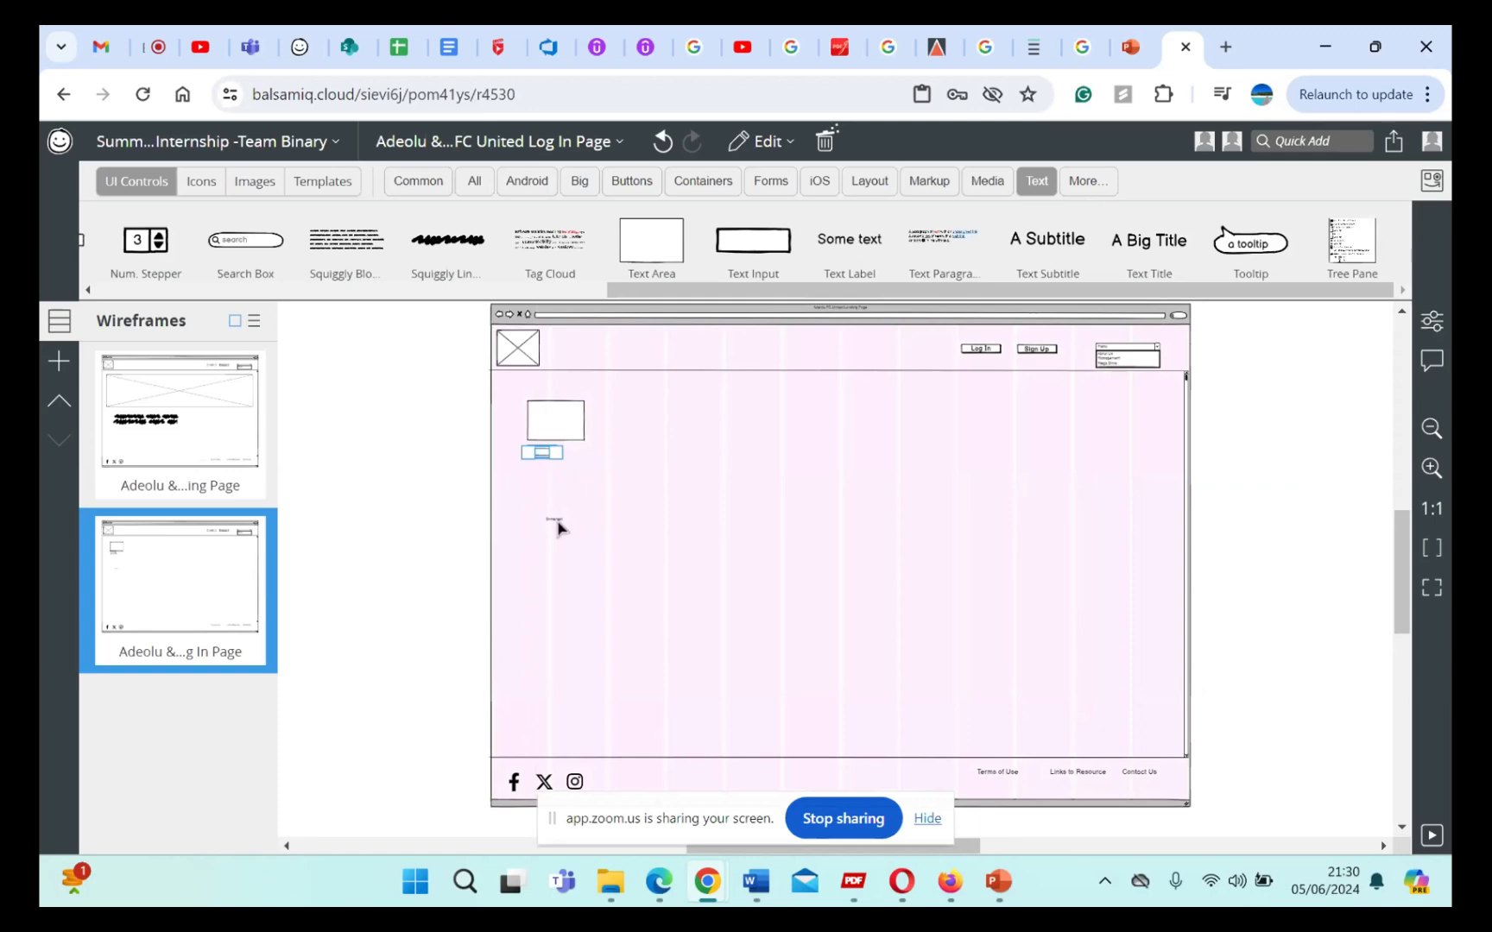
{"action": "left_click_drag", "start_coordinate": [556, 526], "coordinate": [545, 477]}
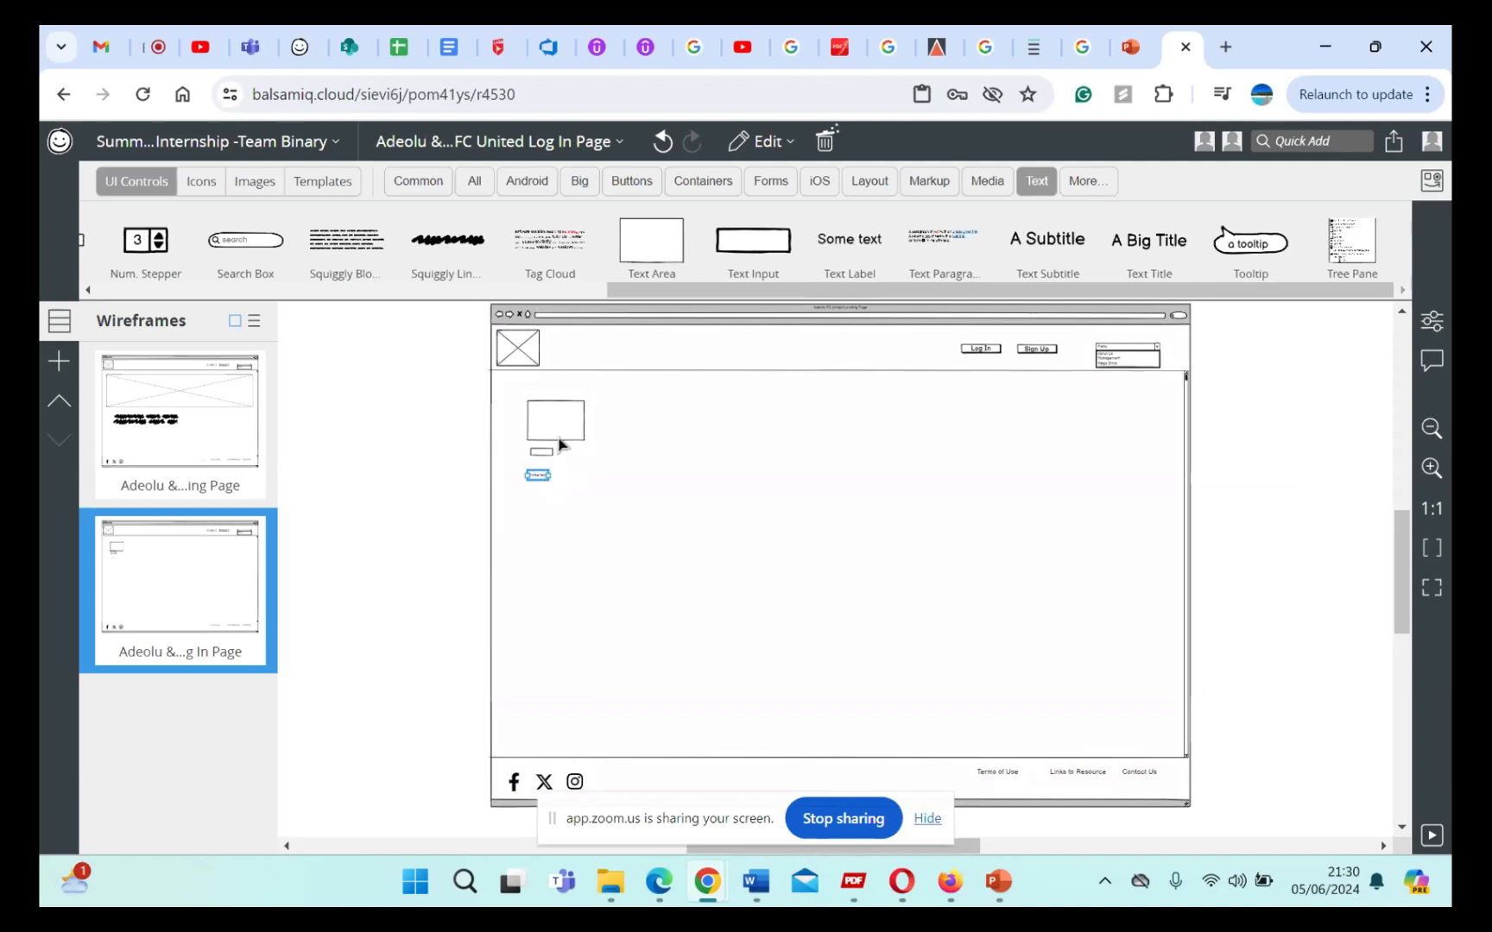
{"action": "left_click", "coordinate": [559, 436]}
{"action": "left_click", "coordinate": [560, 436]}
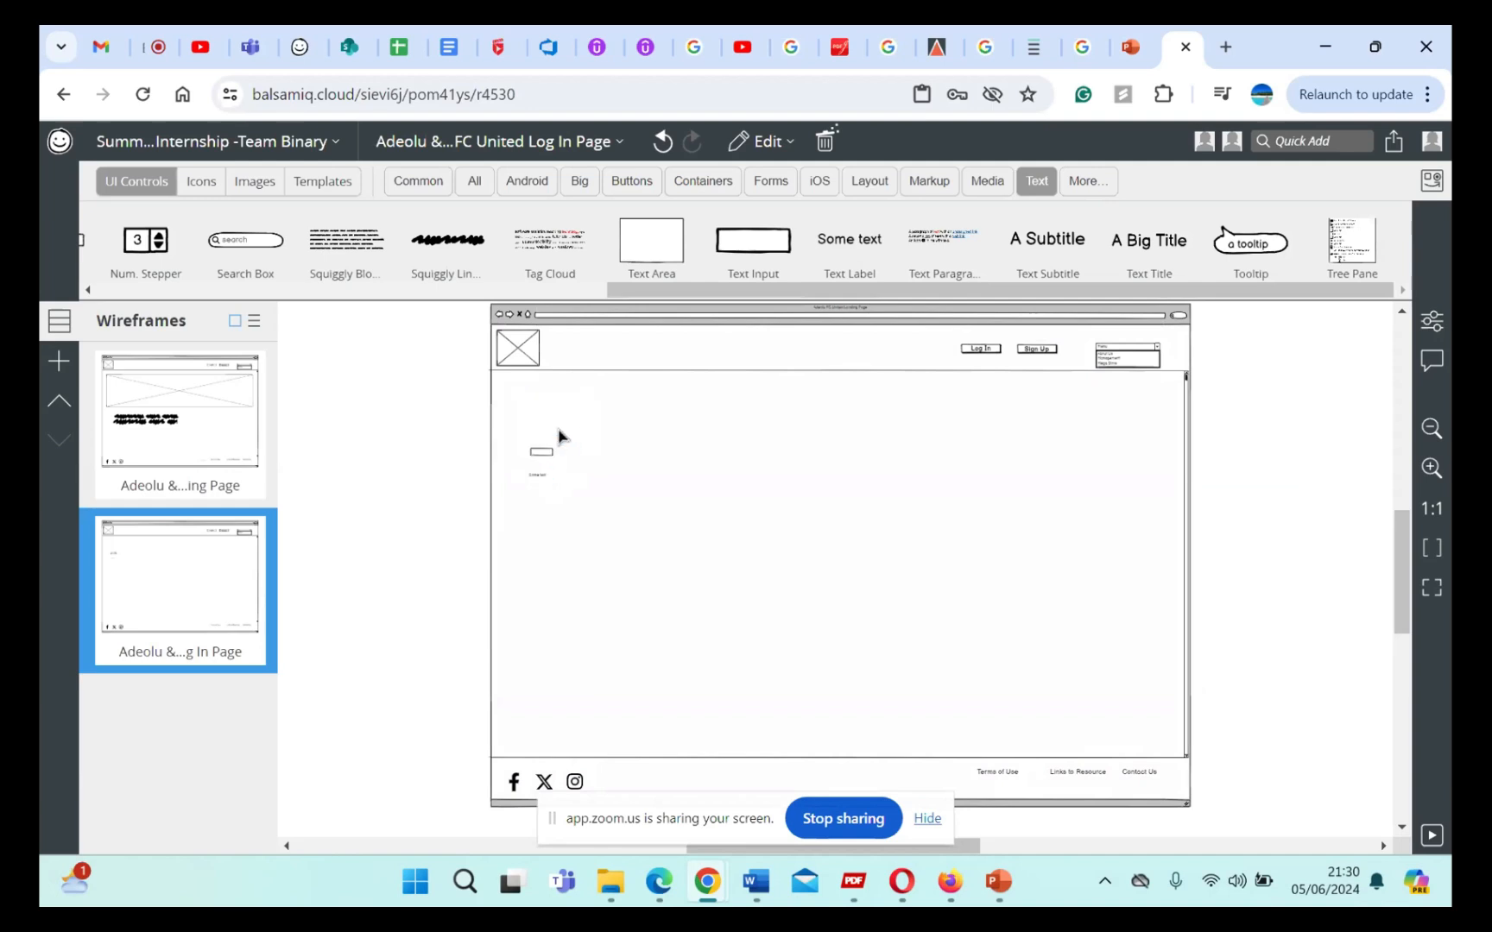
{"action": "left_click", "coordinate": [537, 474]}
{"action": "key", "text": "Delete"}
Step: Move the remaining Text Input up and further into the page and set its text to "Username"
{"action": "left_click_drag", "start_coordinate": [544, 457], "coordinate": [596, 423]}
{"action": "double_click", "coordinate": [592, 423]}
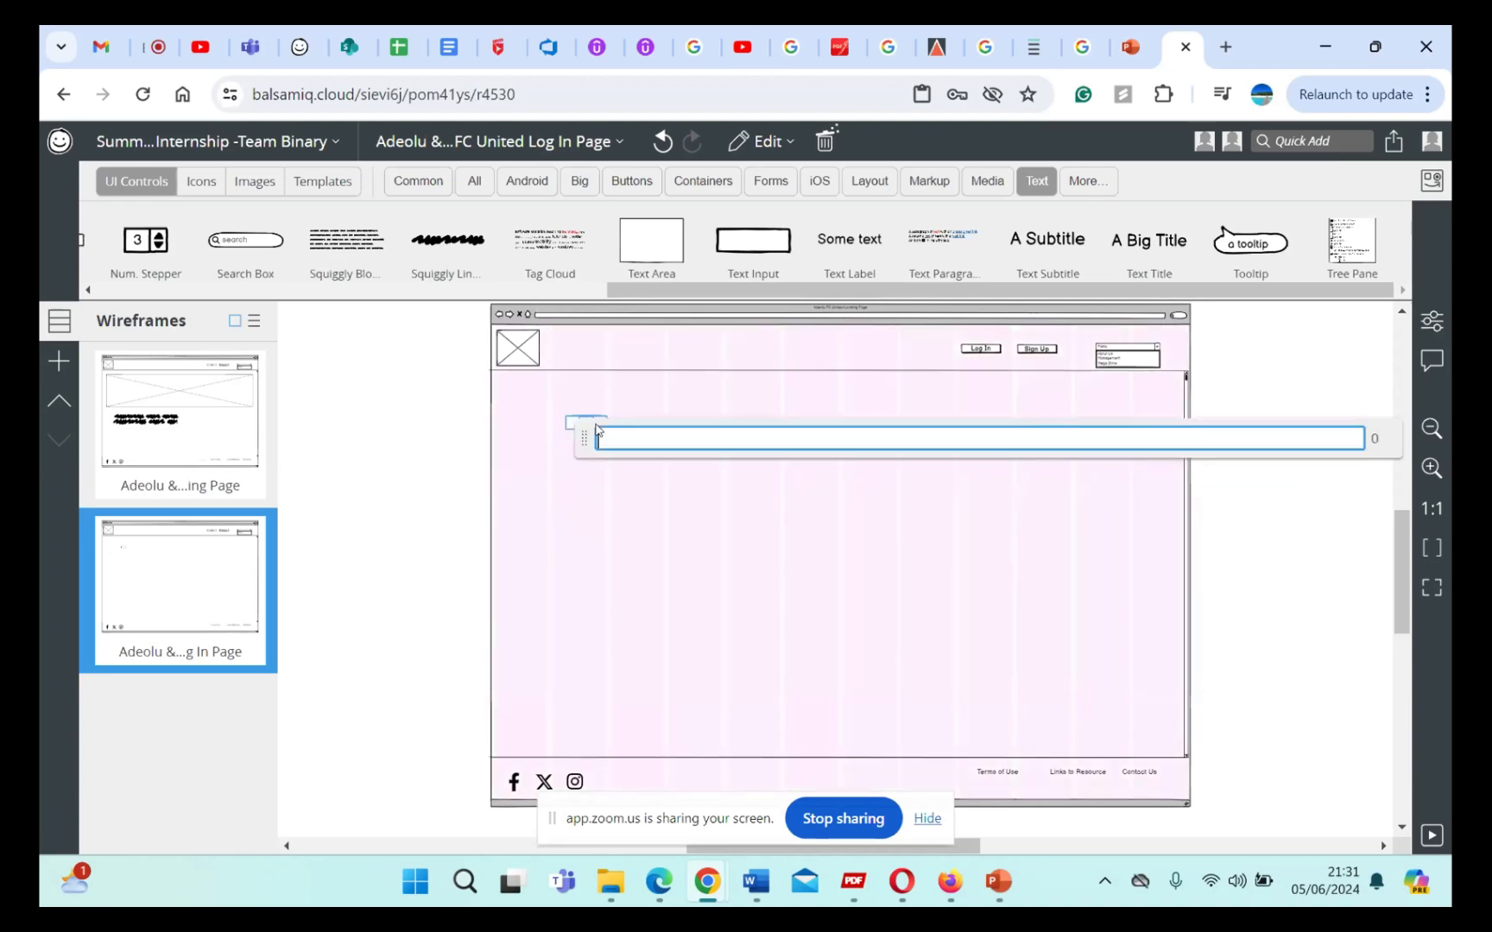
{"action": "type", "text": "u"}
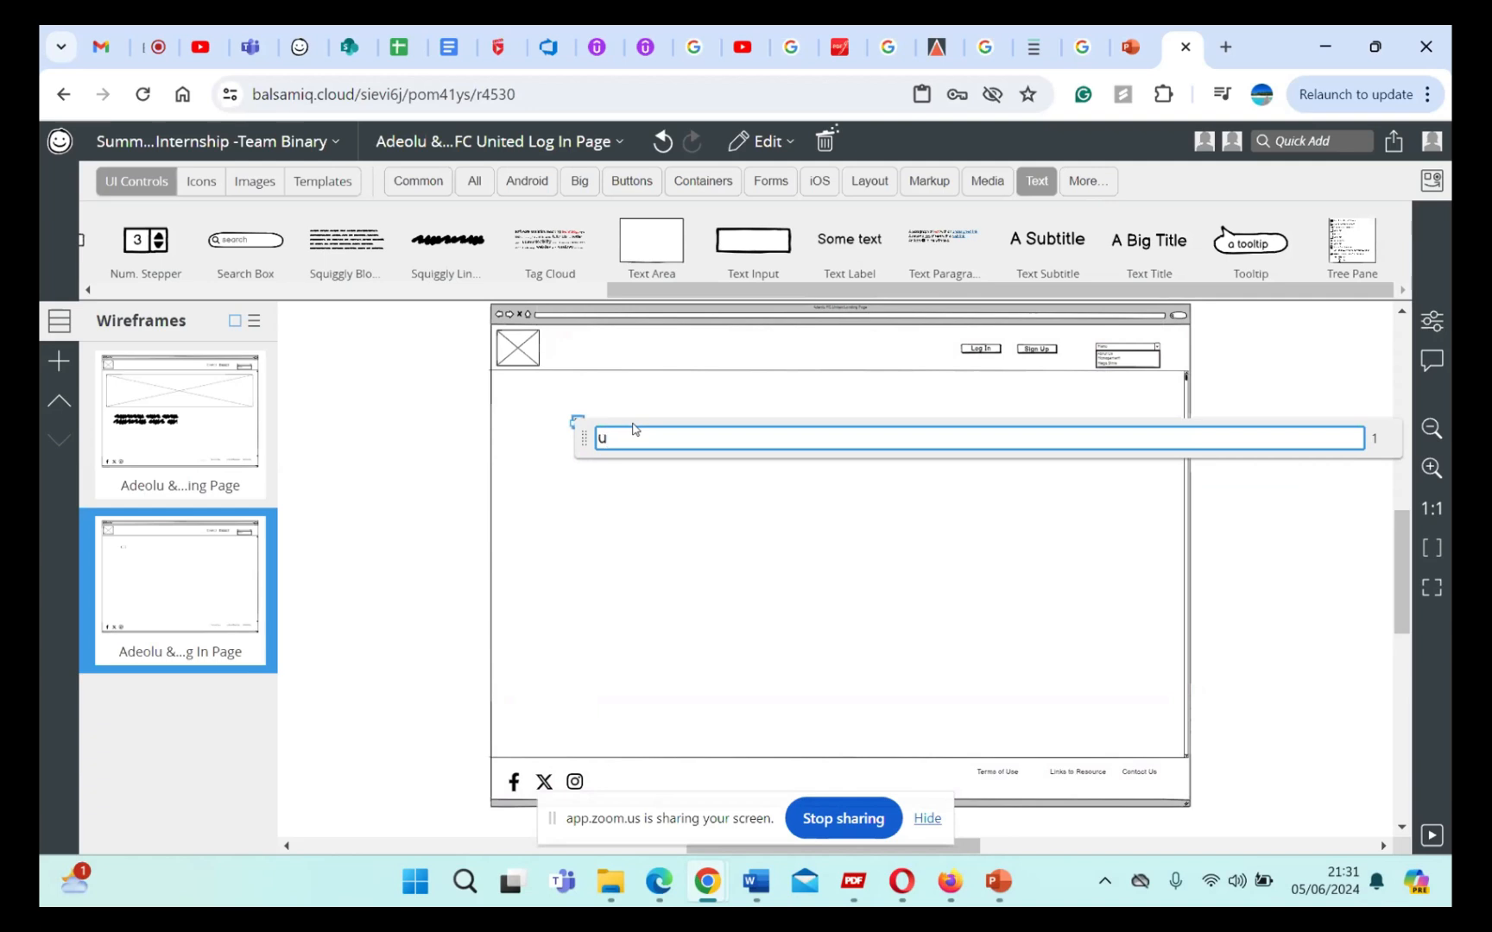
{"action": "key", "text": "BackSpace"}
{"action": "type", "text": "Username"}
{"action": "left_click", "coordinate": [707, 507]}
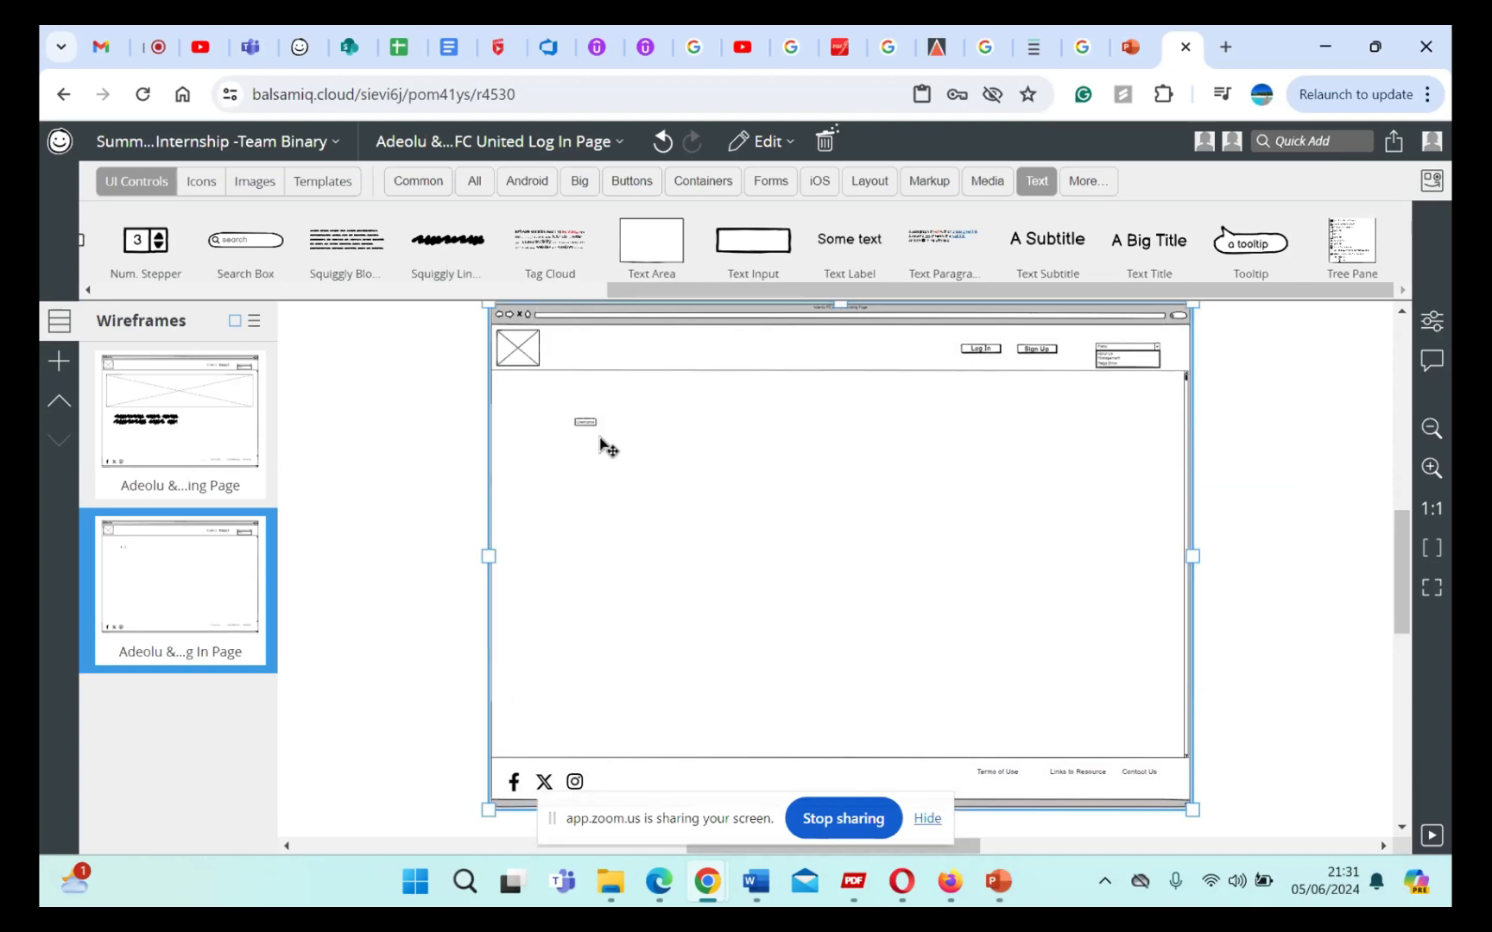
Step: Stretch the Username text input horizontally to several times its current width
{"action": "scroll", "coordinate": [535, 467], "scroll_direction": "up", "scroll_amount": 3}
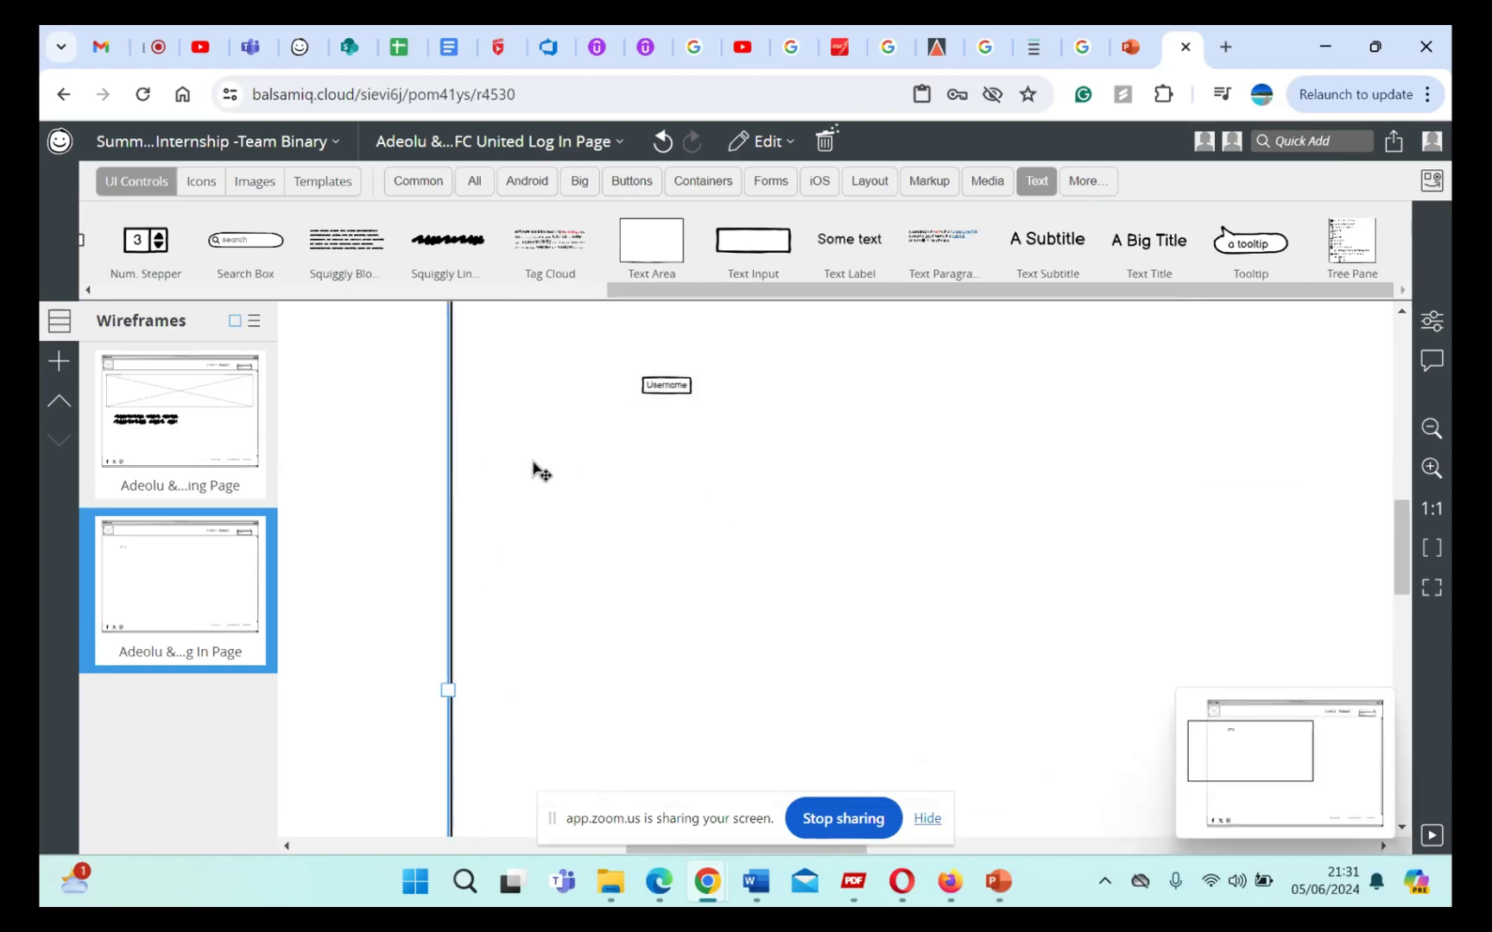
{"action": "scroll", "coordinate": [535, 469], "scroll_direction": "up", "scroll_amount": 2}
{"action": "scroll", "coordinate": [535, 469], "scroll_direction": "up", "scroll_amount": 1}
{"action": "scroll", "coordinate": [535, 468], "scroll_direction": "right", "scroll_amount": 1}
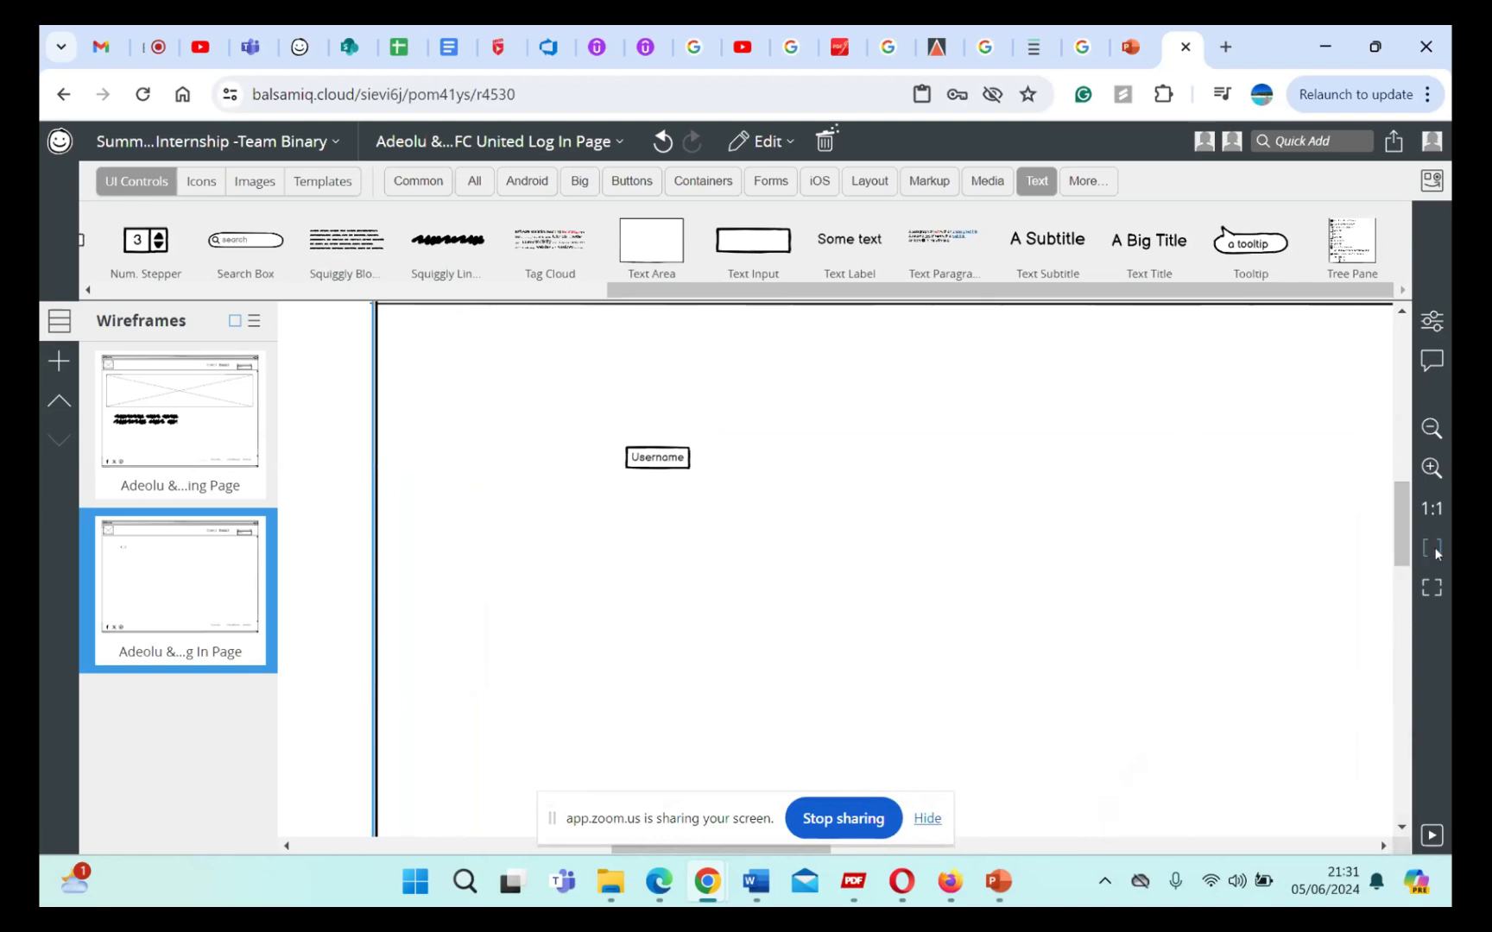
{"action": "left_click", "coordinate": [1438, 583]}
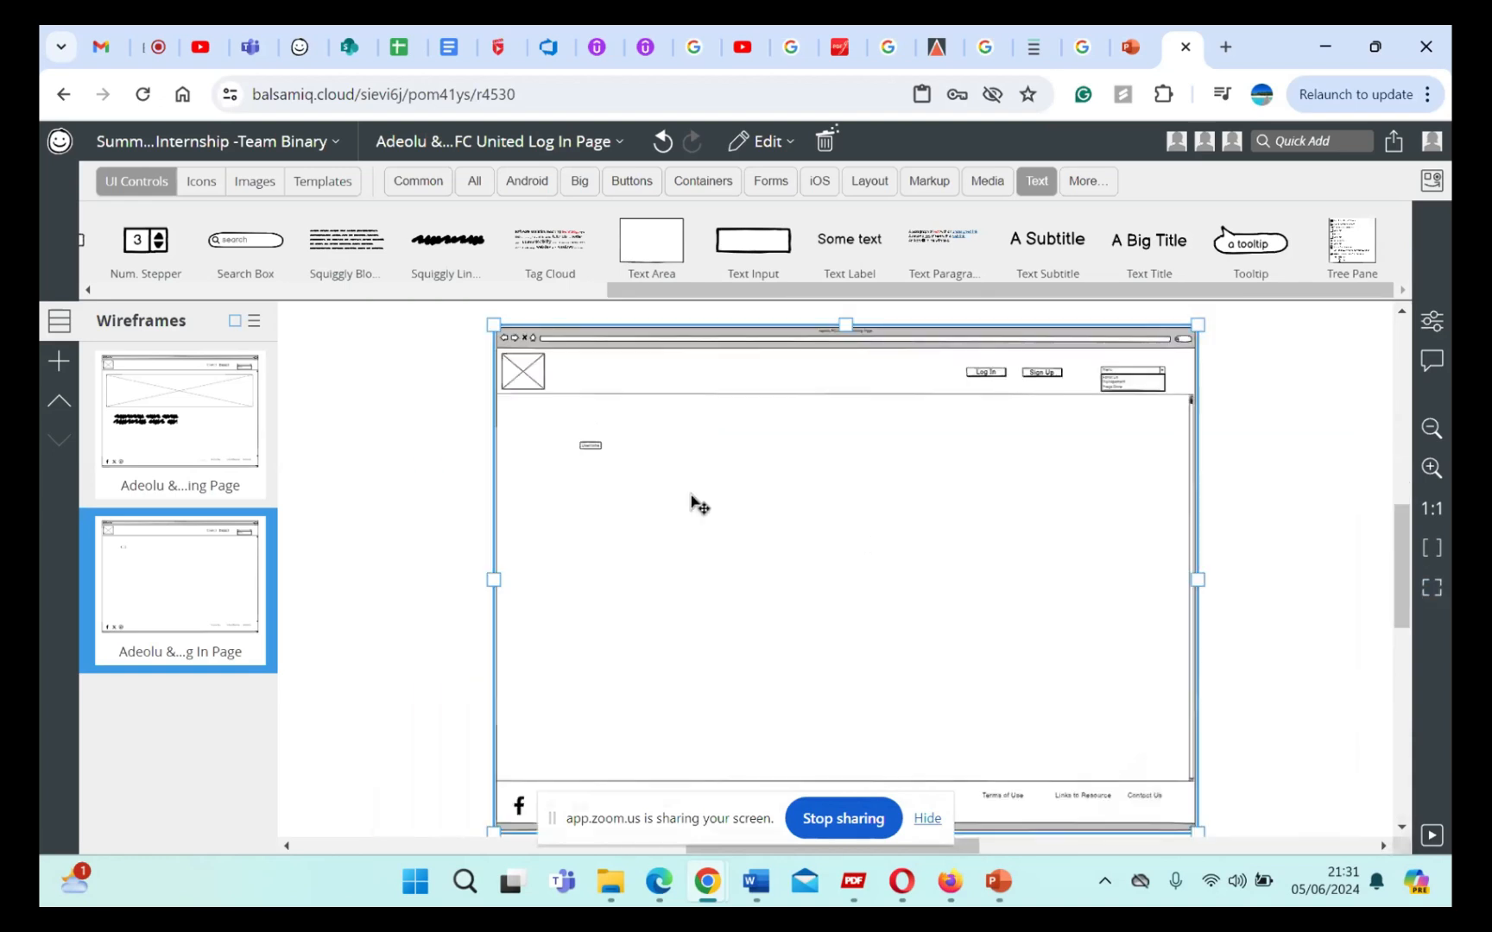
{"action": "scroll", "coordinate": [696, 508], "scroll_direction": "up", "scroll_amount": 4}
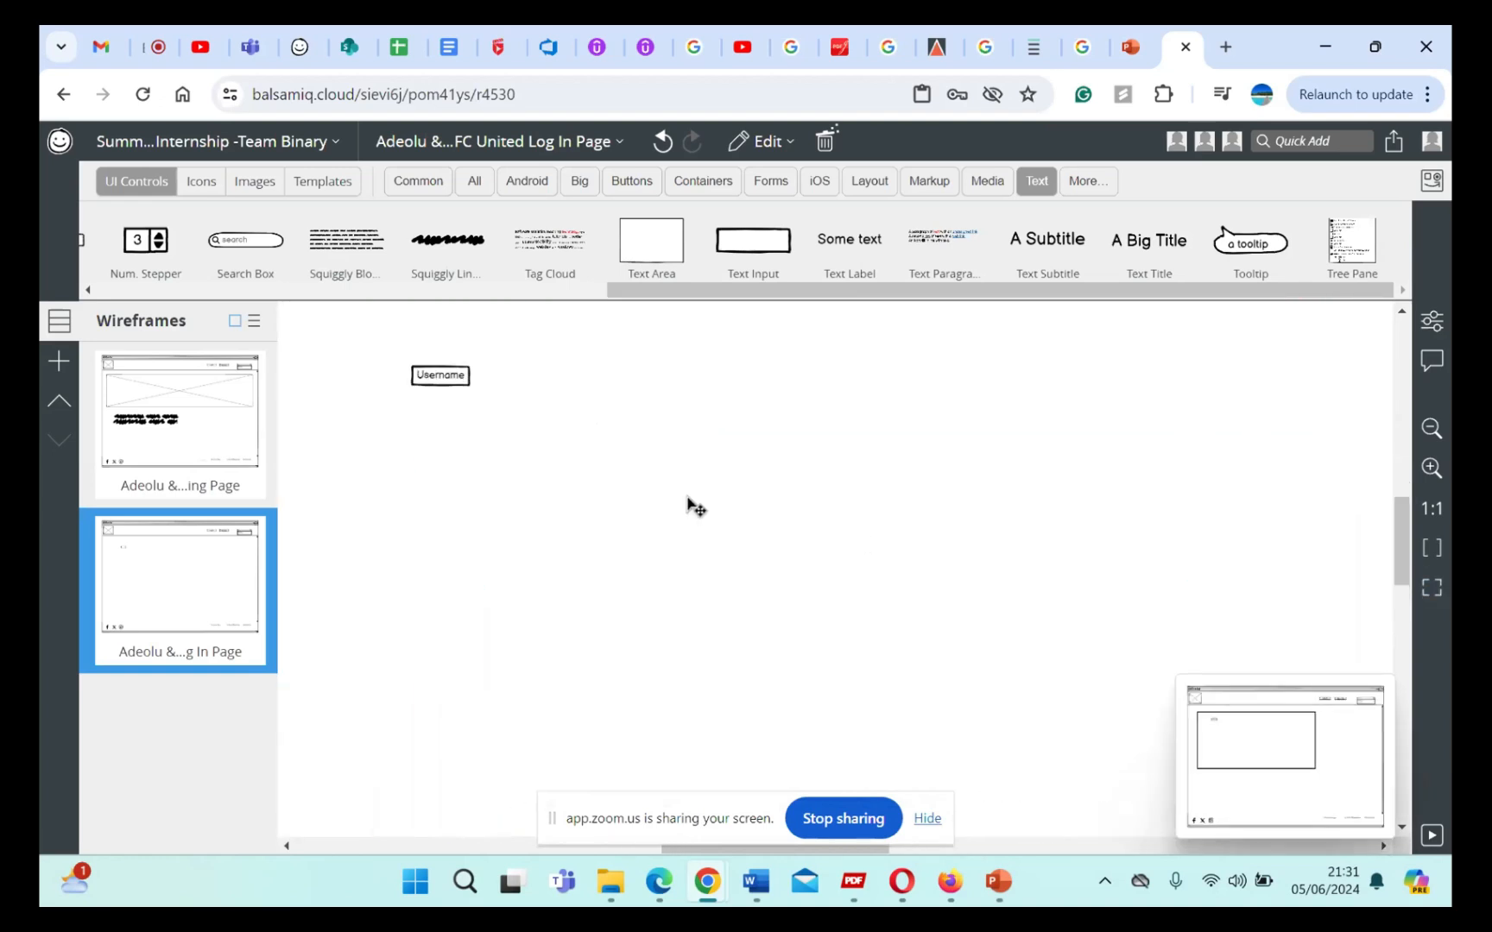
{"action": "left_click", "coordinate": [548, 442]}
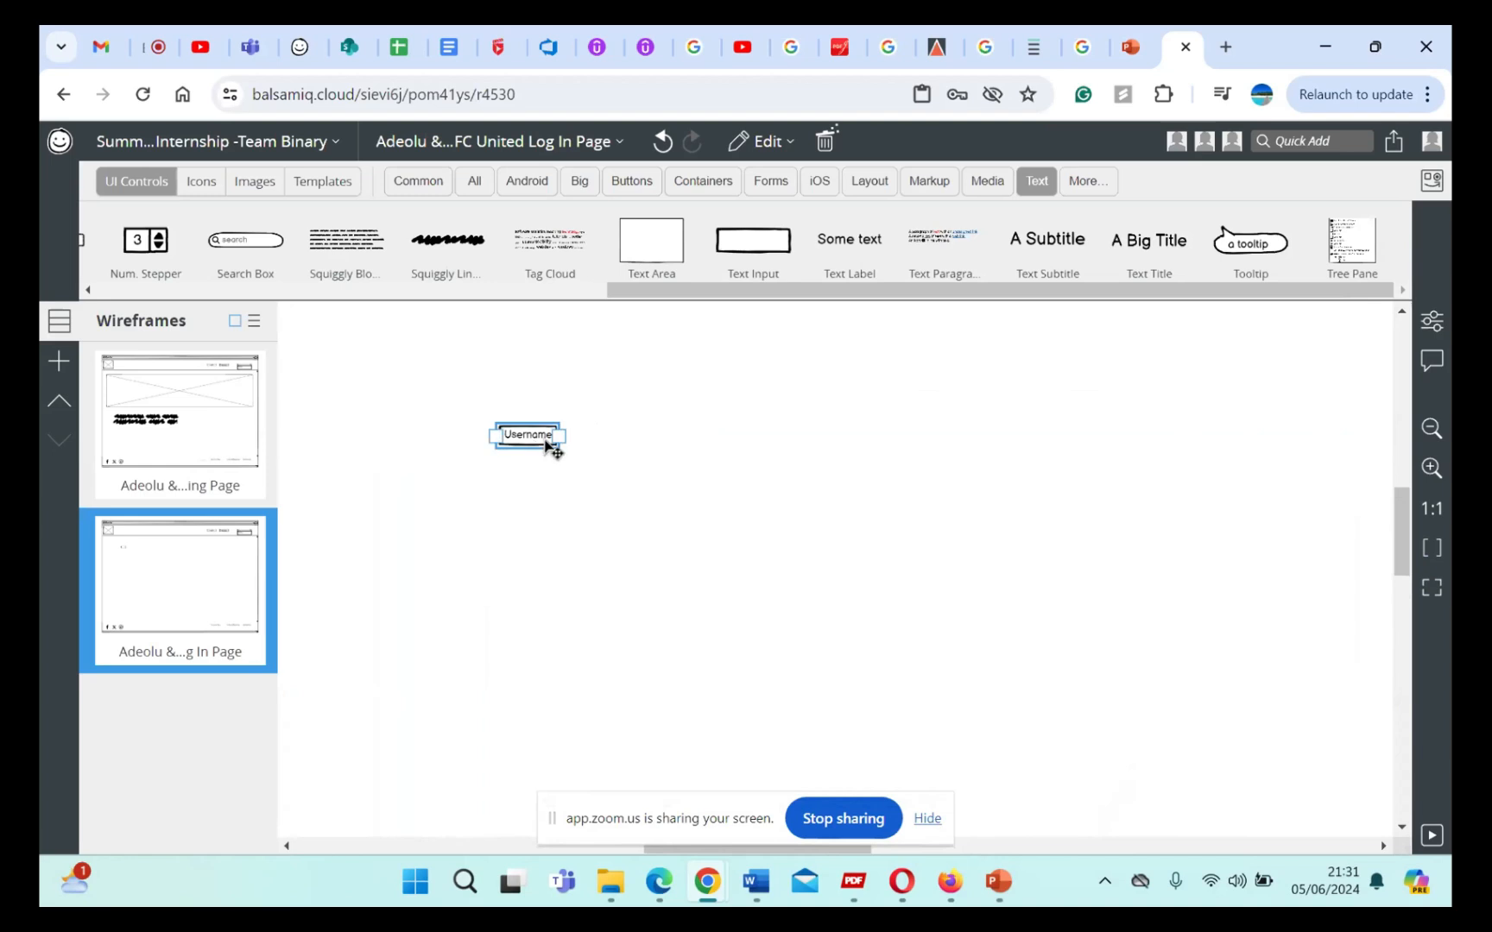
{"action": "left_click_drag", "start_coordinate": [554, 435], "coordinate": [887, 424]}
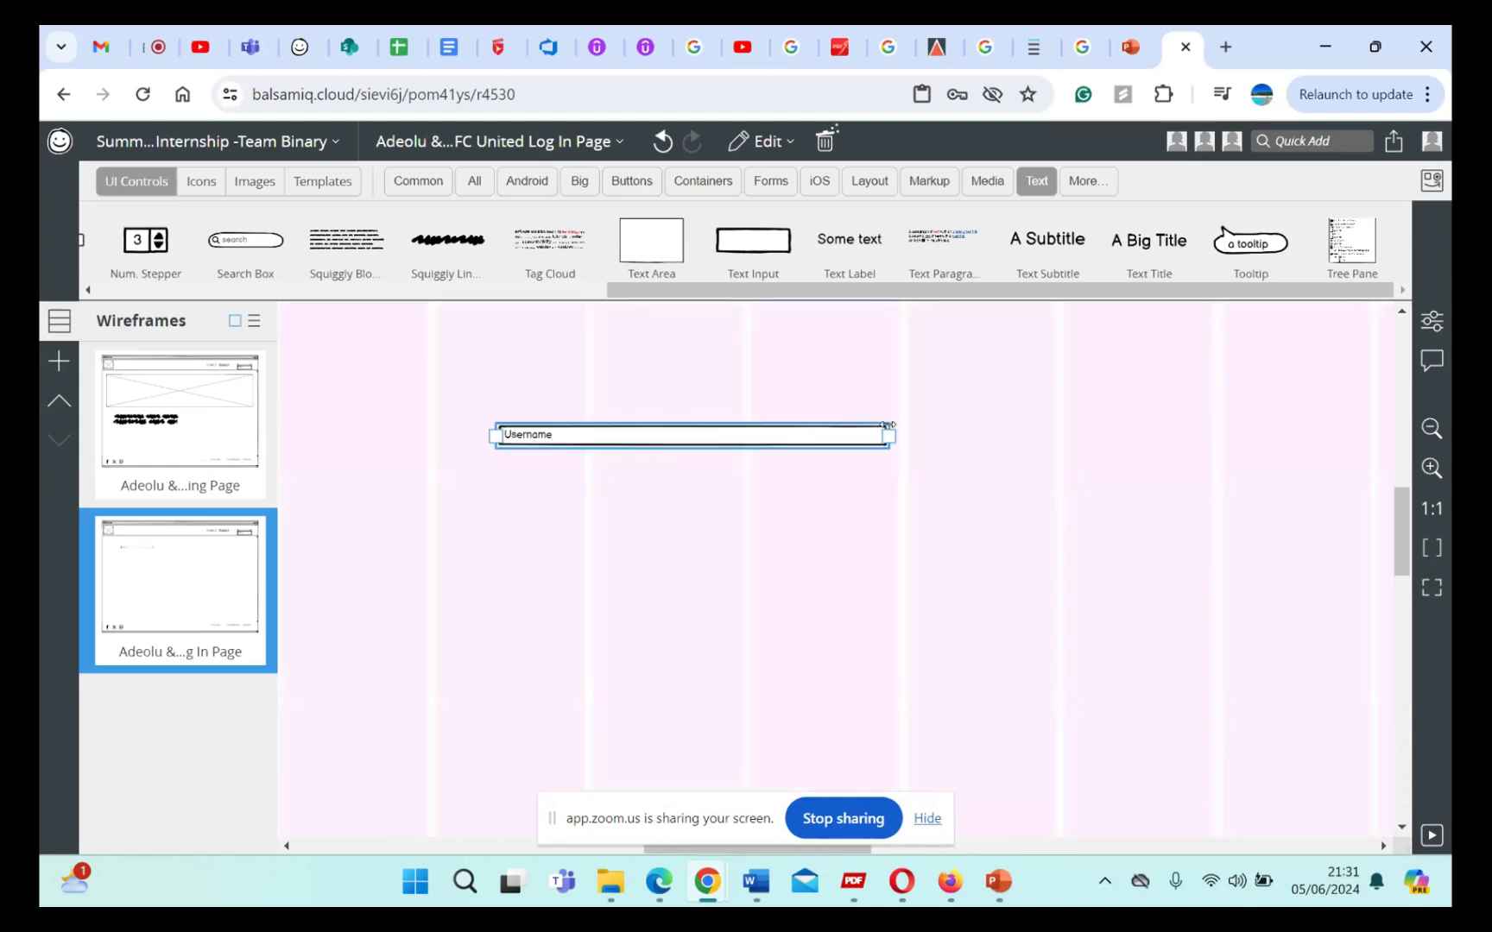
{"action": "left_click", "coordinate": [772, 401]}
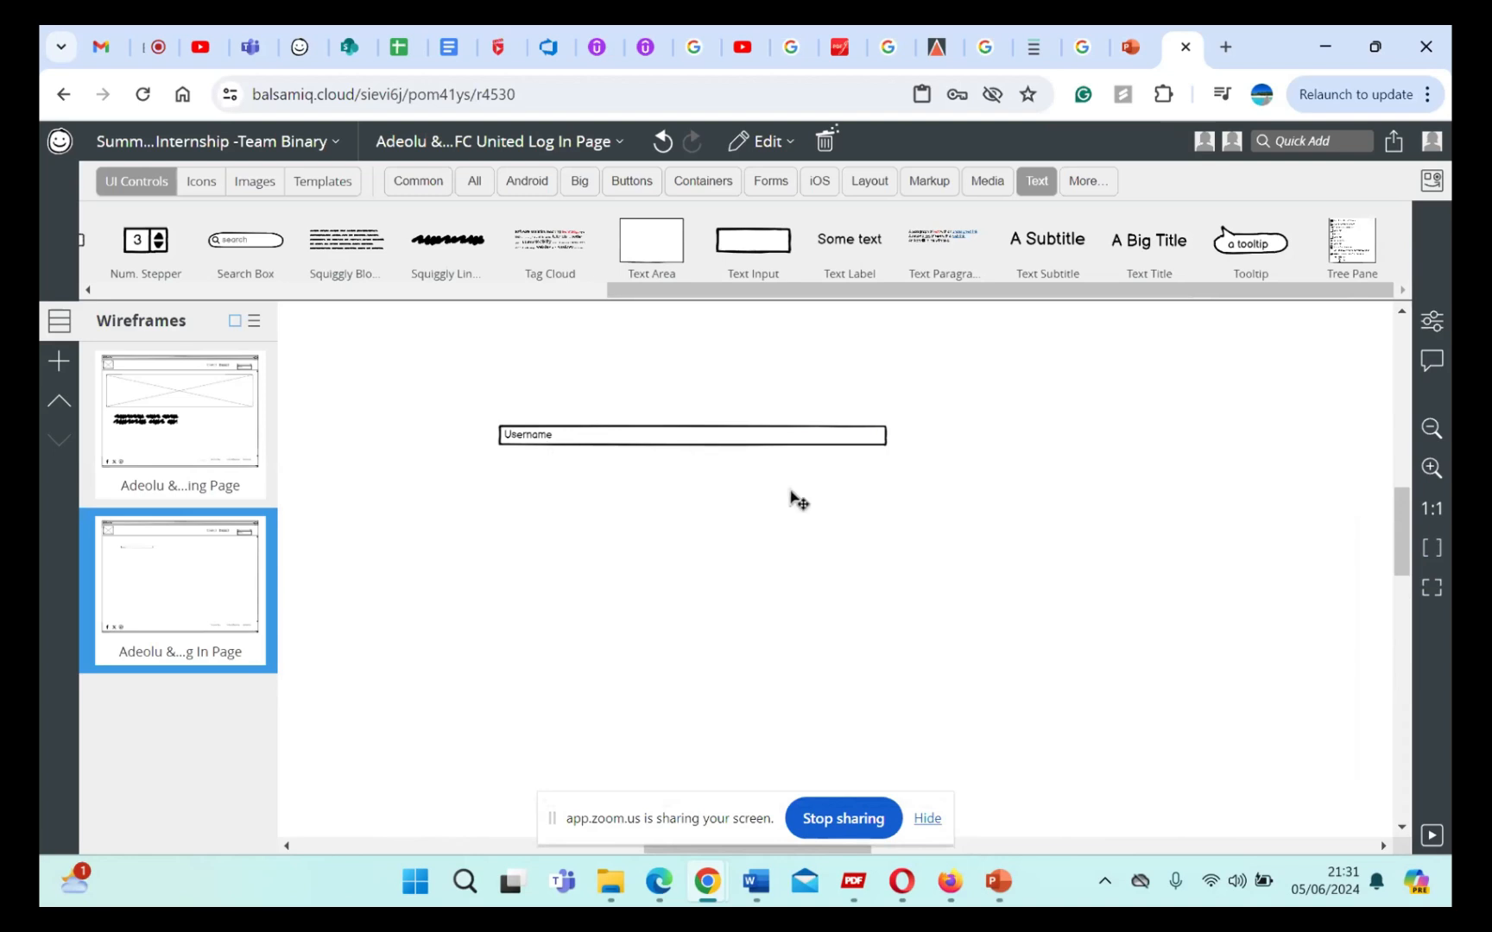
Step: Extend the Username text input further so its far end reaches roughly the middle of the page
{"action": "scroll", "coordinate": [798, 501], "scroll_direction": "down", "scroll_amount": 3}
{"action": "left_click", "coordinate": [816, 462]}
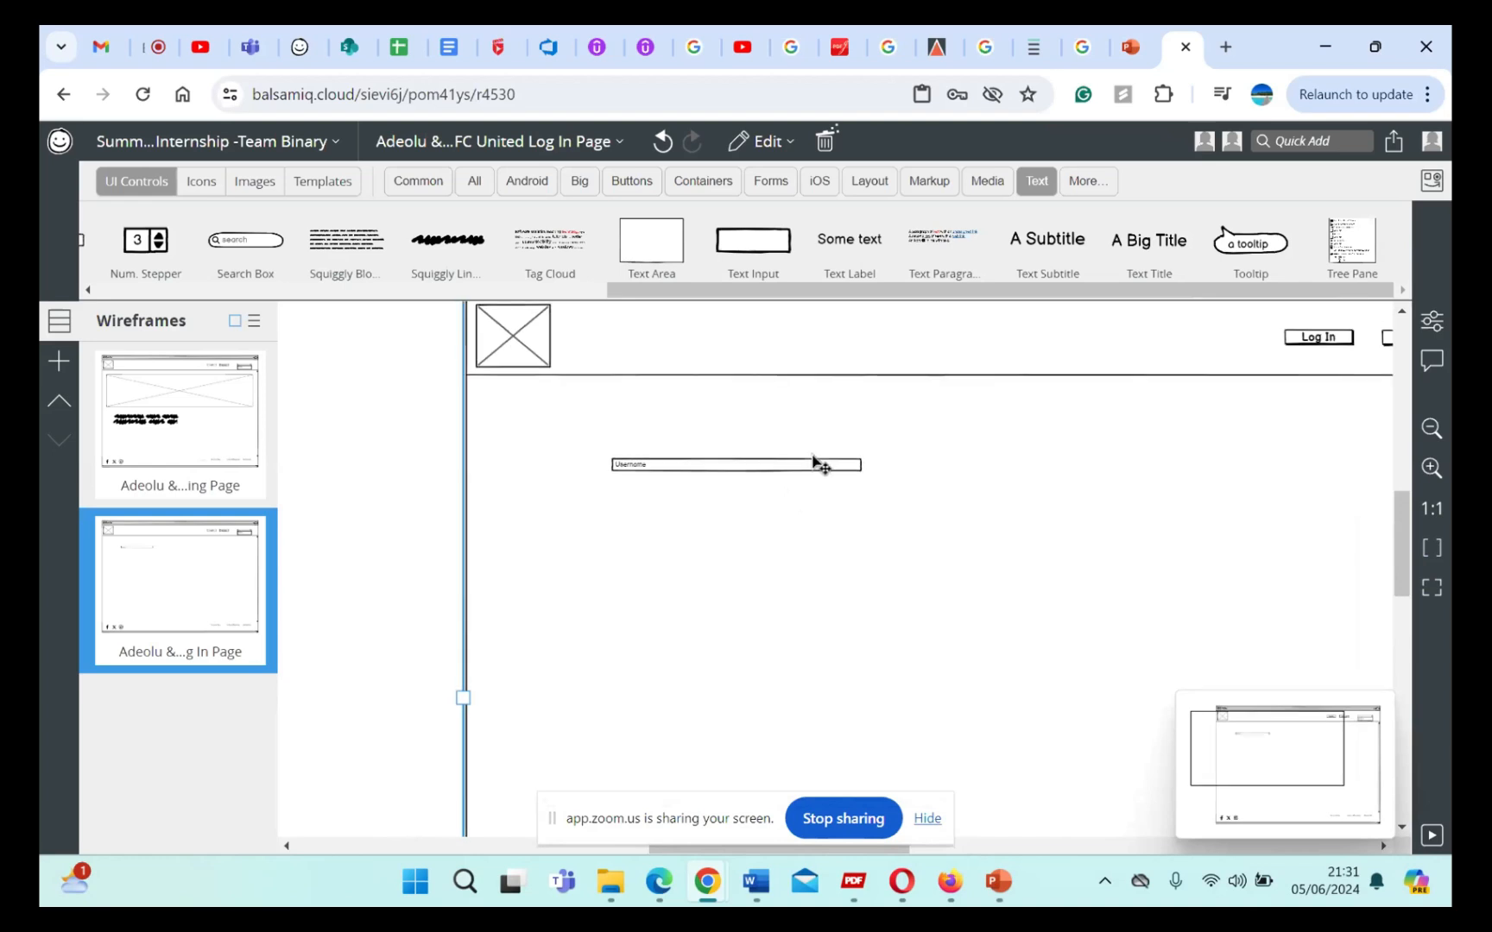
{"action": "left_click_drag", "start_coordinate": [859, 471], "coordinate": [1082, 475]}
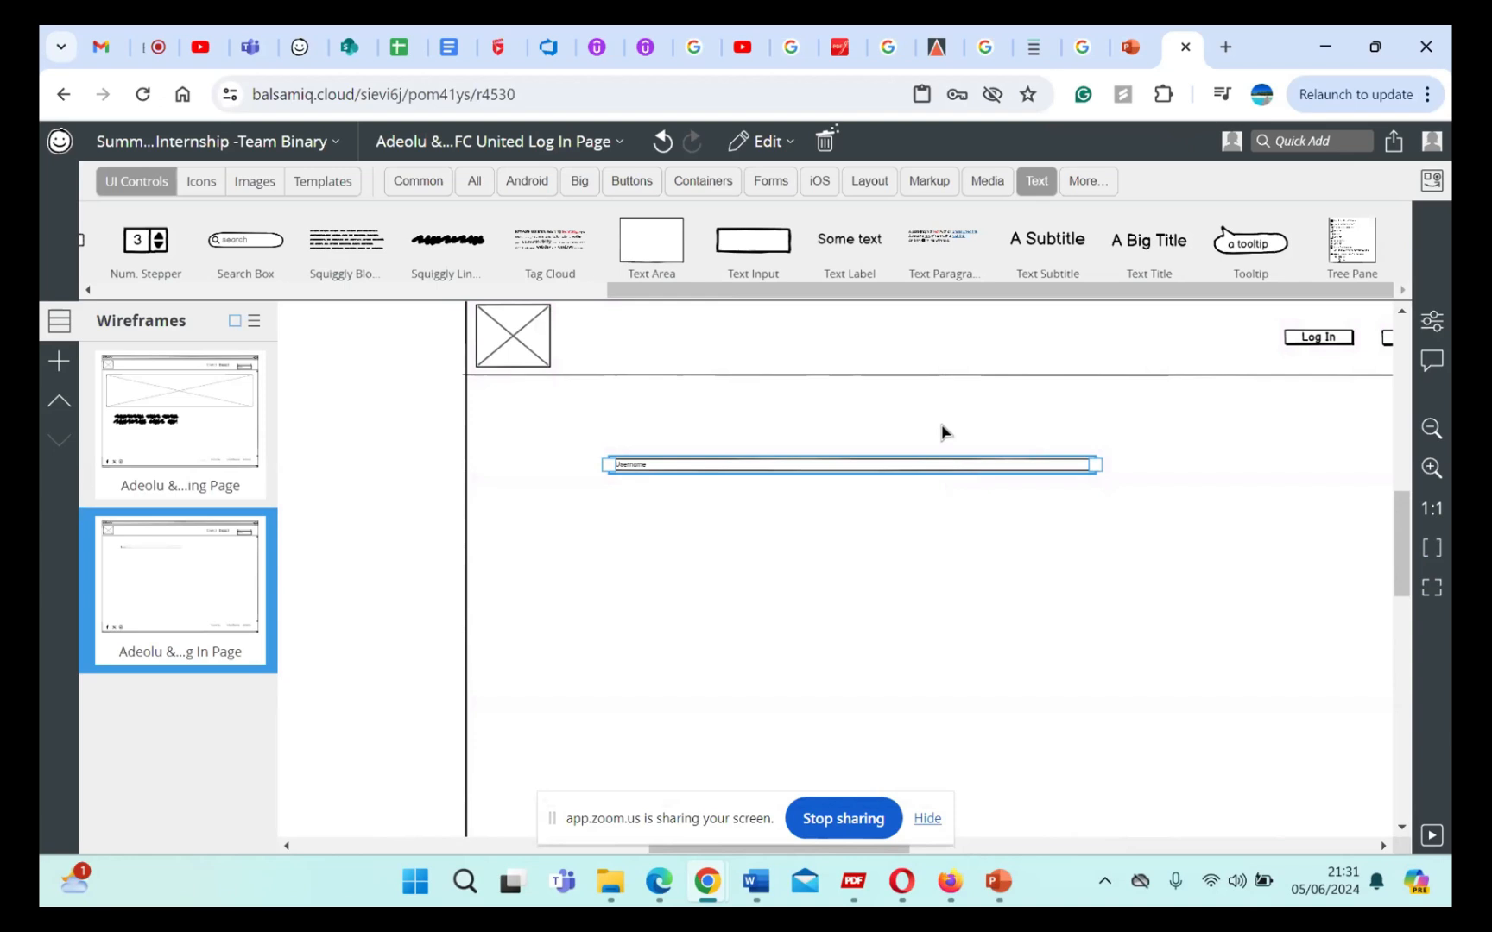
{"action": "left_click", "coordinate": [941, 427]}
{"action": "left_click", "coordinate": [894, 467]}
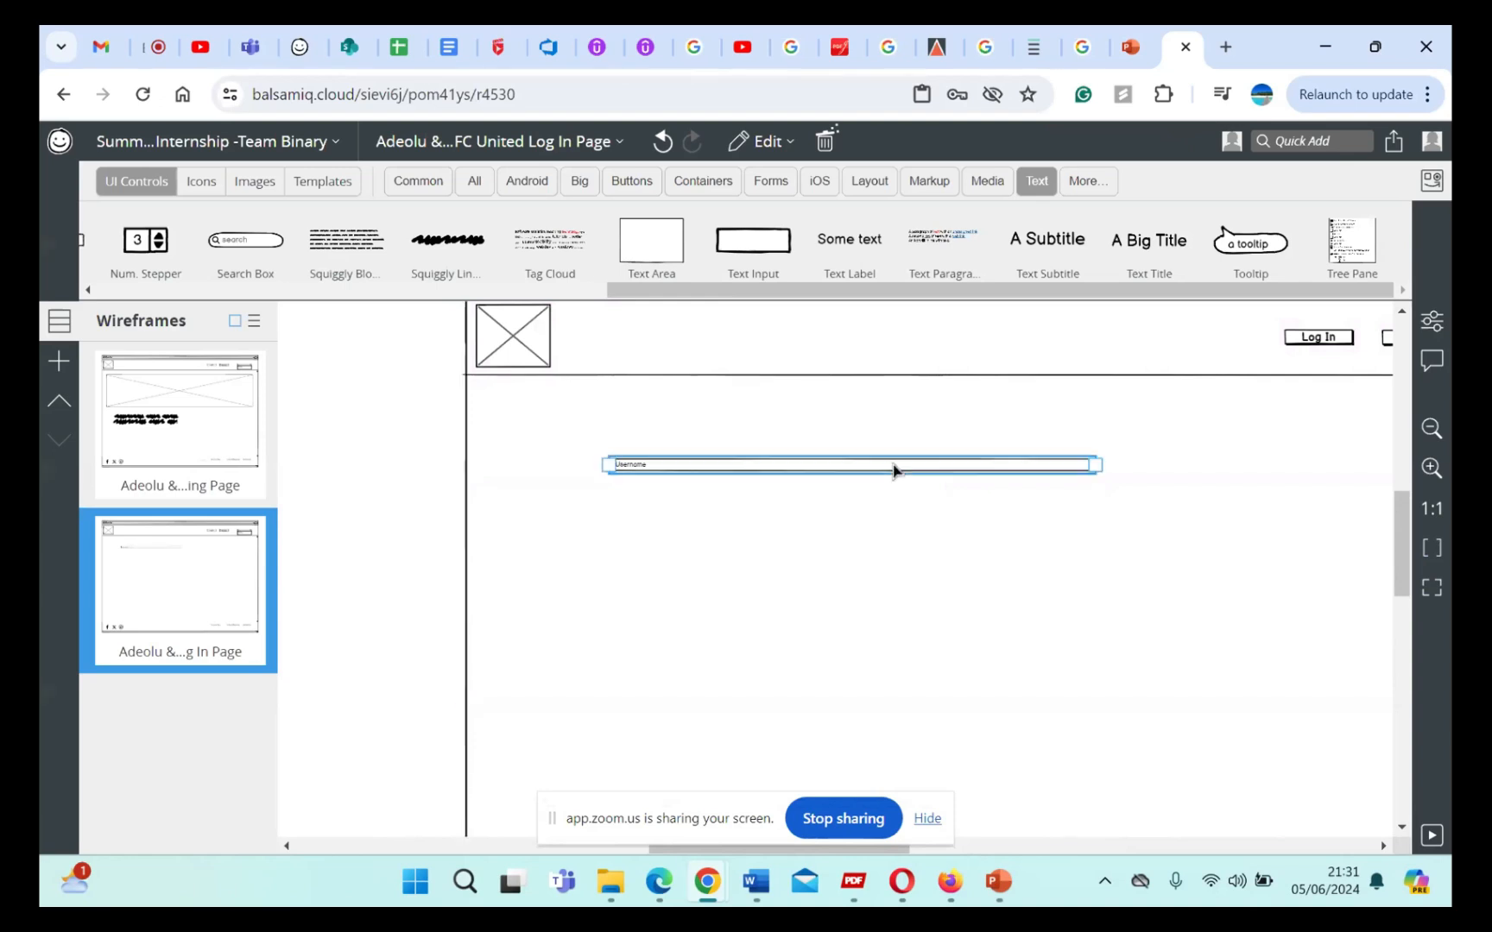
{"action": "mouse_move", "coordinate": [1098, 470]}
{"action": "left_mouse_down"}
{"action": "mouse_move", "coordinate": [1100, 490]}
{"action": "mouse_move", "coordinate": [1083, 470]}
{"action": "left_mouse_up"}
Step: Copy the Username text input and place two duplicates beneath it, stacked and aligned with the original
{"action": "right_click", "coordinate": [1084, 470]}
{"action": "left_click", "coordinate": [1110, 509]}
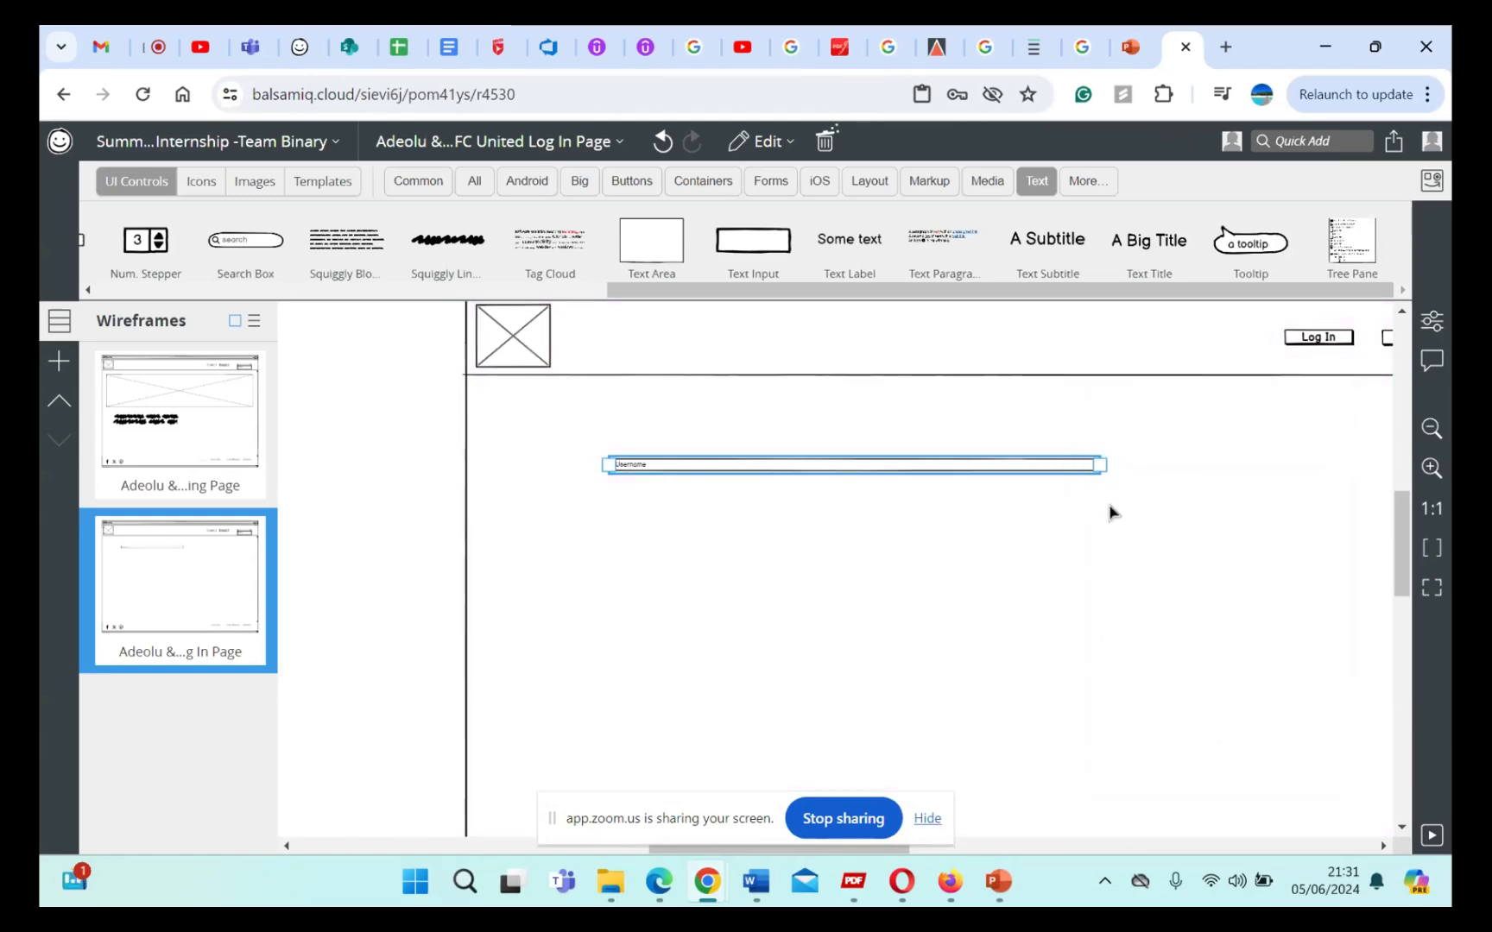
{"action": "left_click", "coordinate": [1021, 555]}
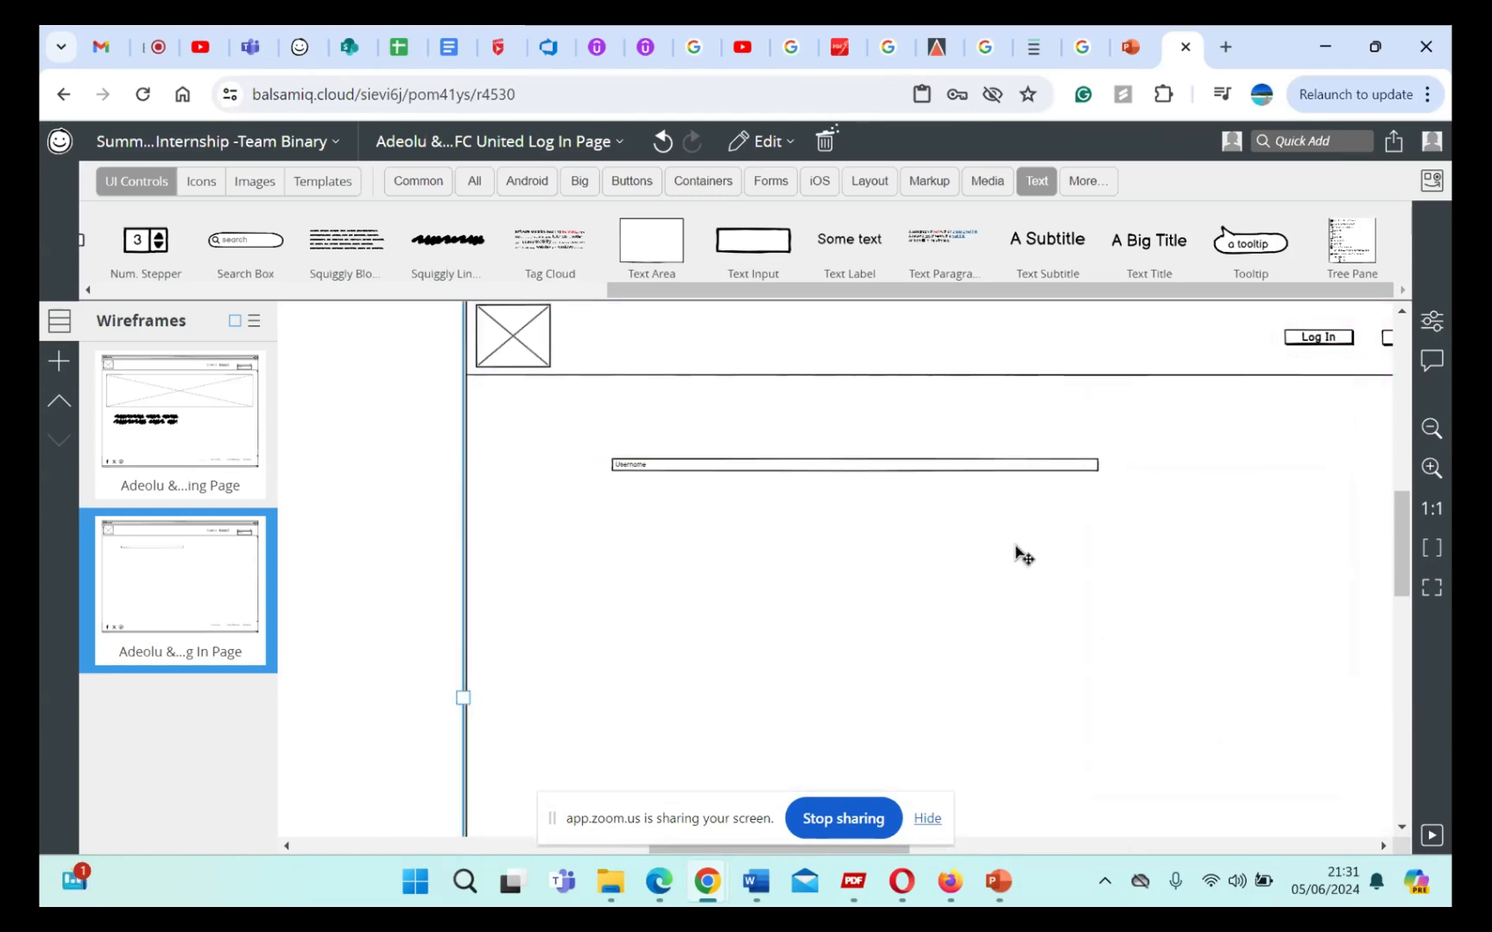
{"action": "key", "text": "ctrl+v"}
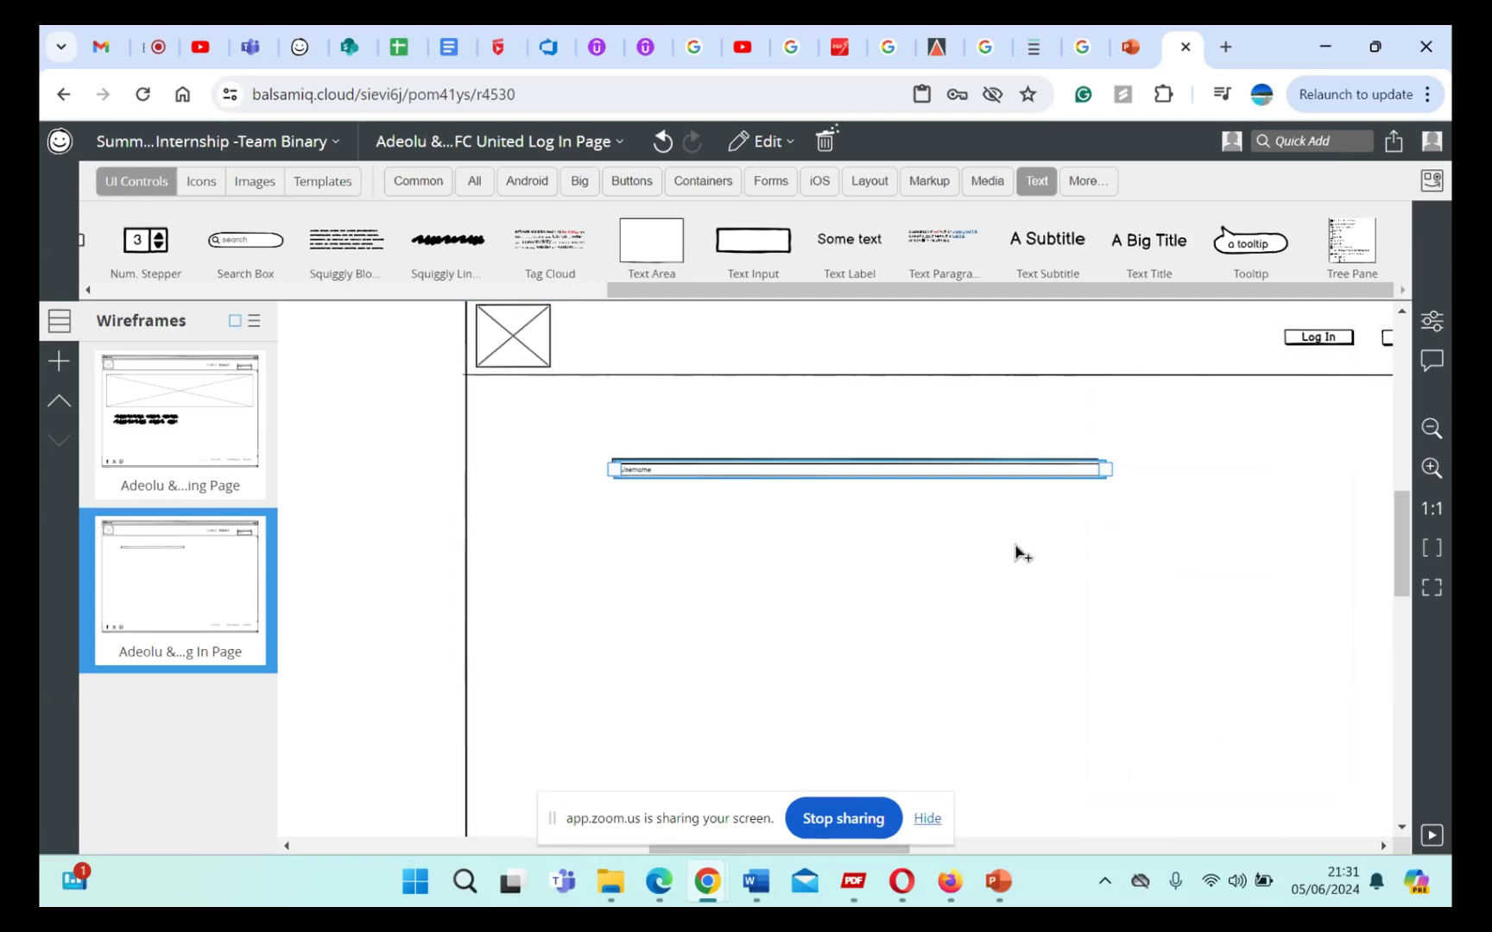
{"action": "mouse_move", "coordinate": [968, 479]}
{"action": "left_mouse_down"}
{"action": "mouse_move", "coordinate": [972, 516]}
{"action": "mouse_move", "coordinate": [960, 510]}
{"action": "left_mouse_up"}
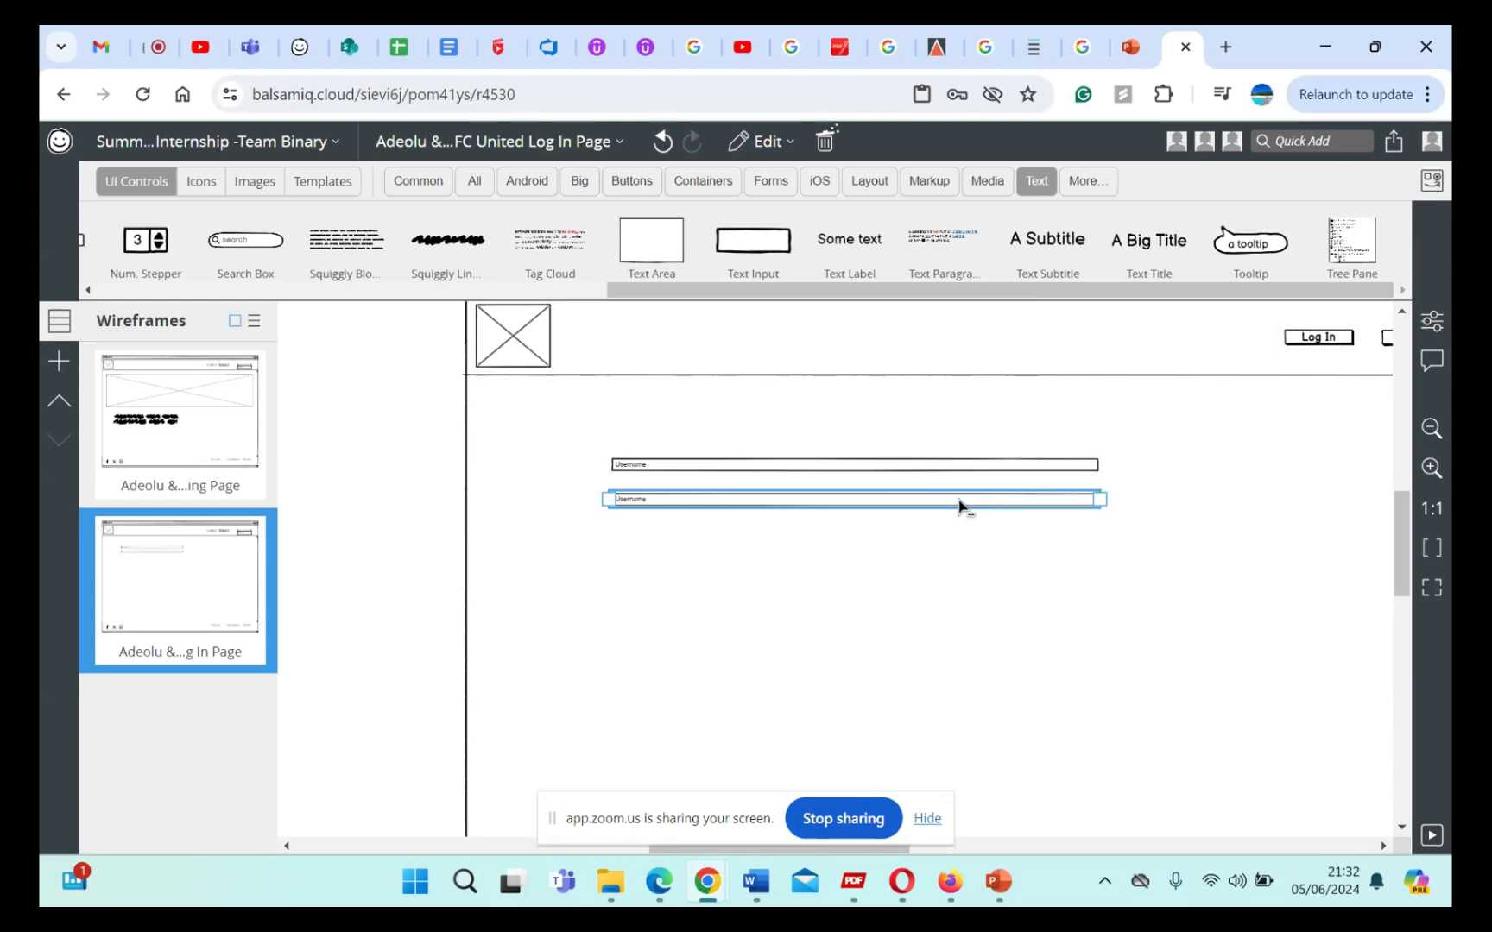
{"action": "left_click_drag", "start_coordinate": [959, 505], "coordinate": [953, 542]}
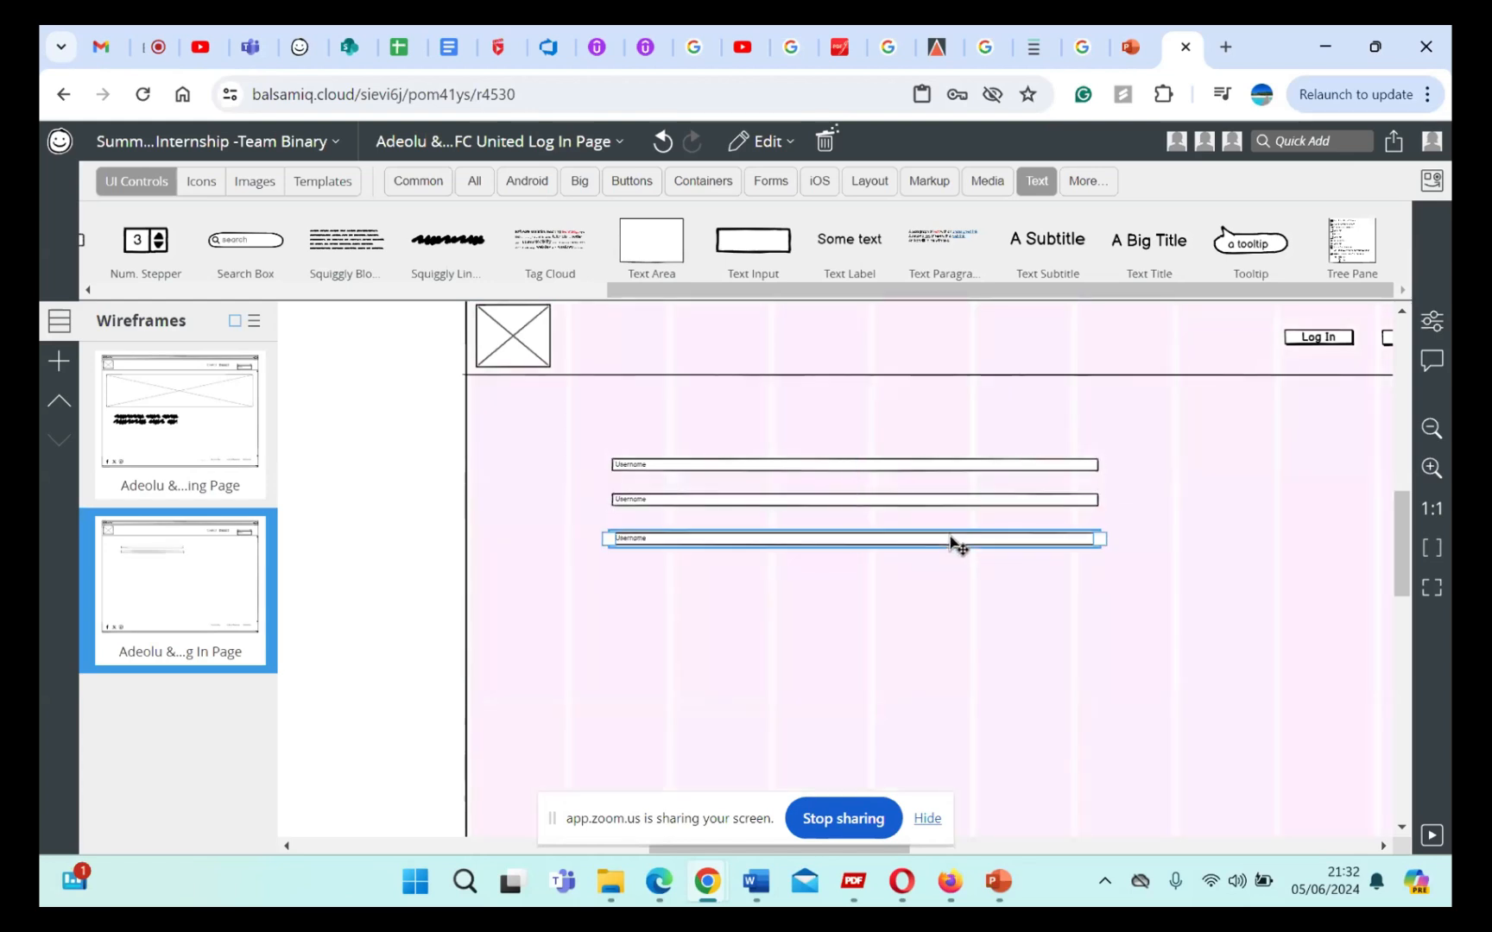
{"action": "left_click", "coordinate": [1014, 591]}
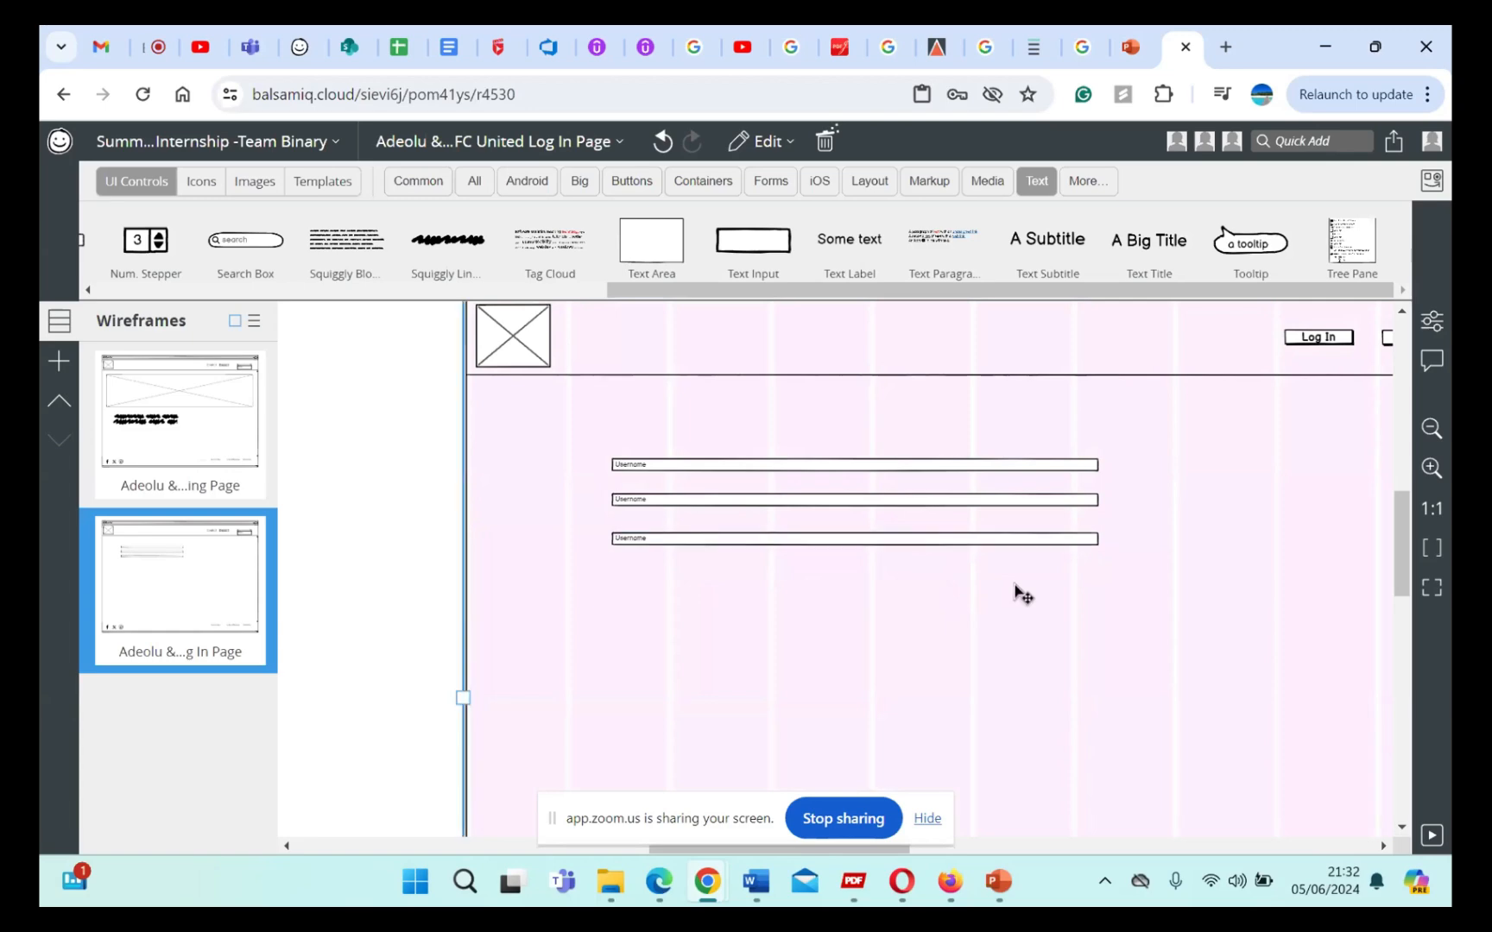
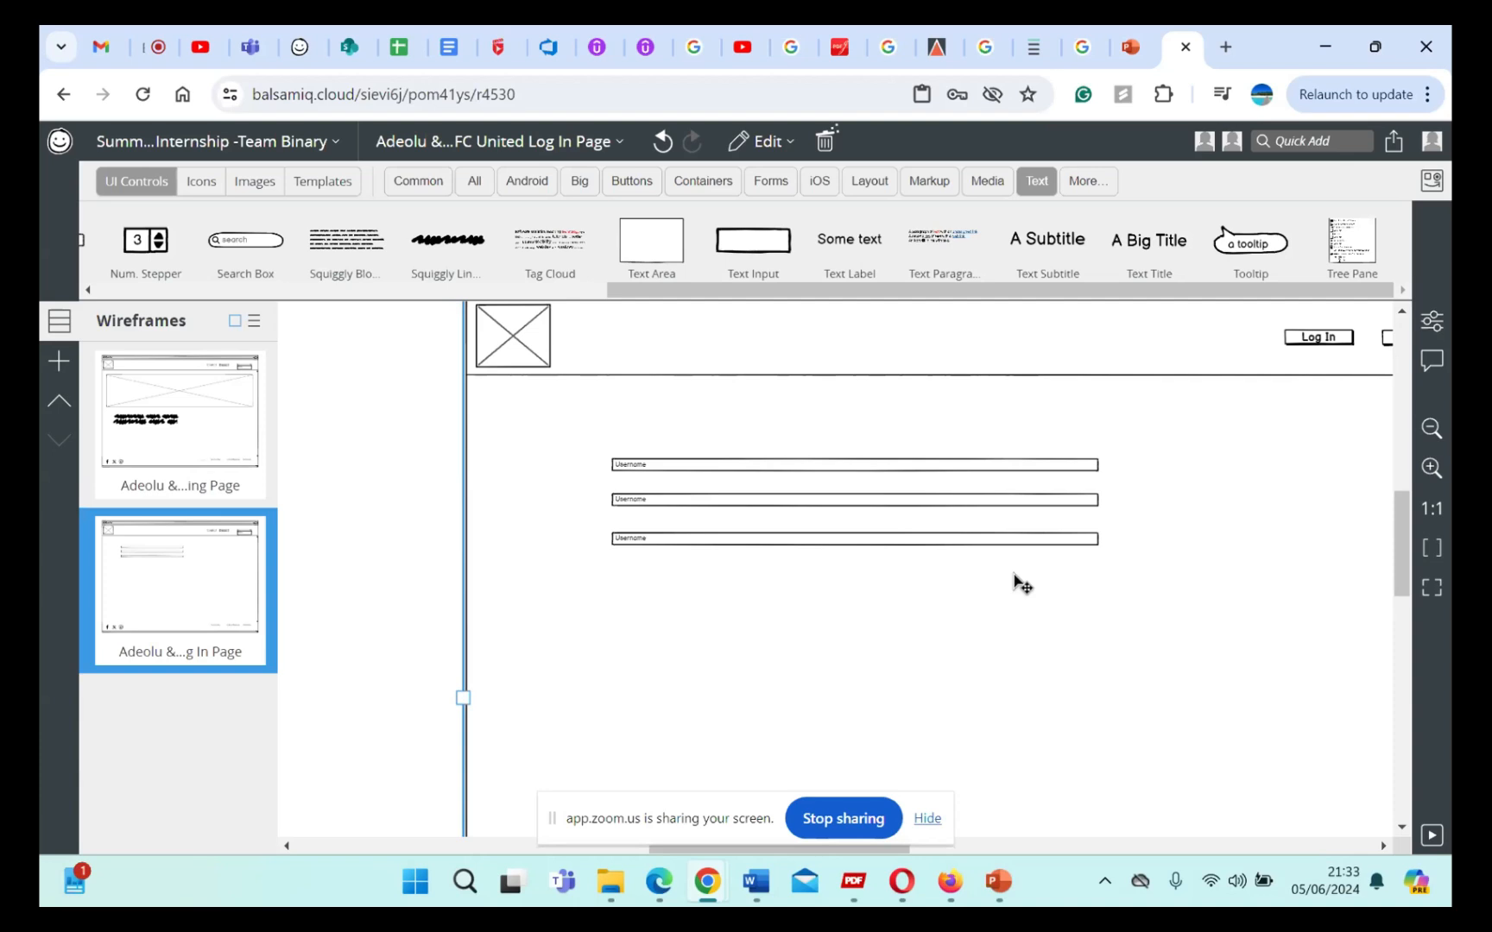
Step: Set the text of the second text input, beneath Username, to "Email Address"
{"action": "double_click", "coordinate": [709, 470]}
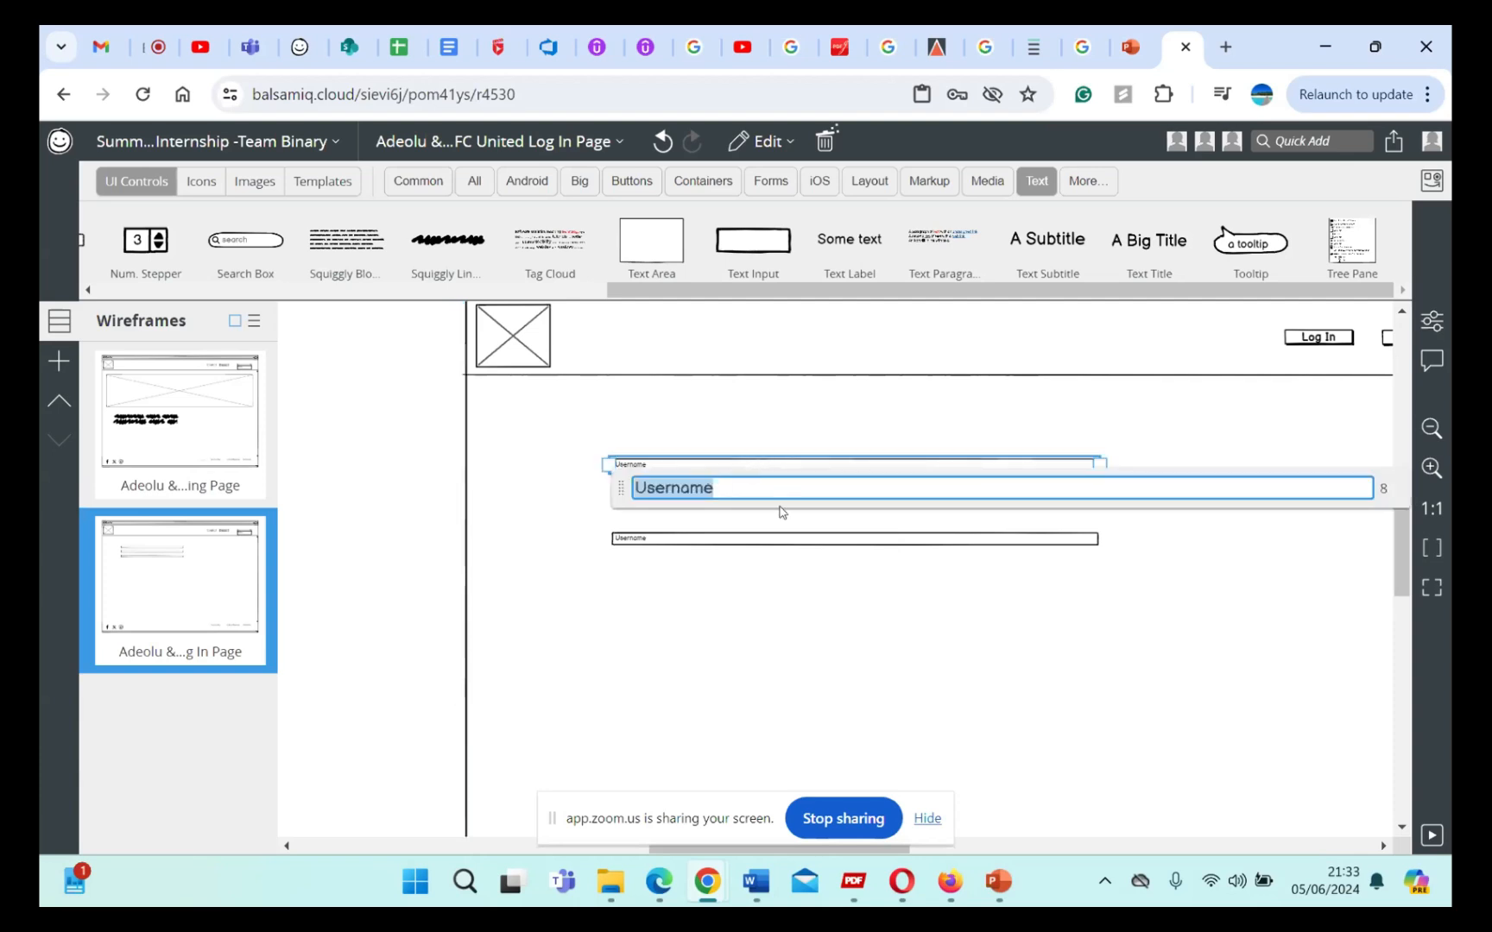
{"action": "left_click", "coordinate": [804, 610]}
{"action": "left_click", "coordinate": [683, 506]}
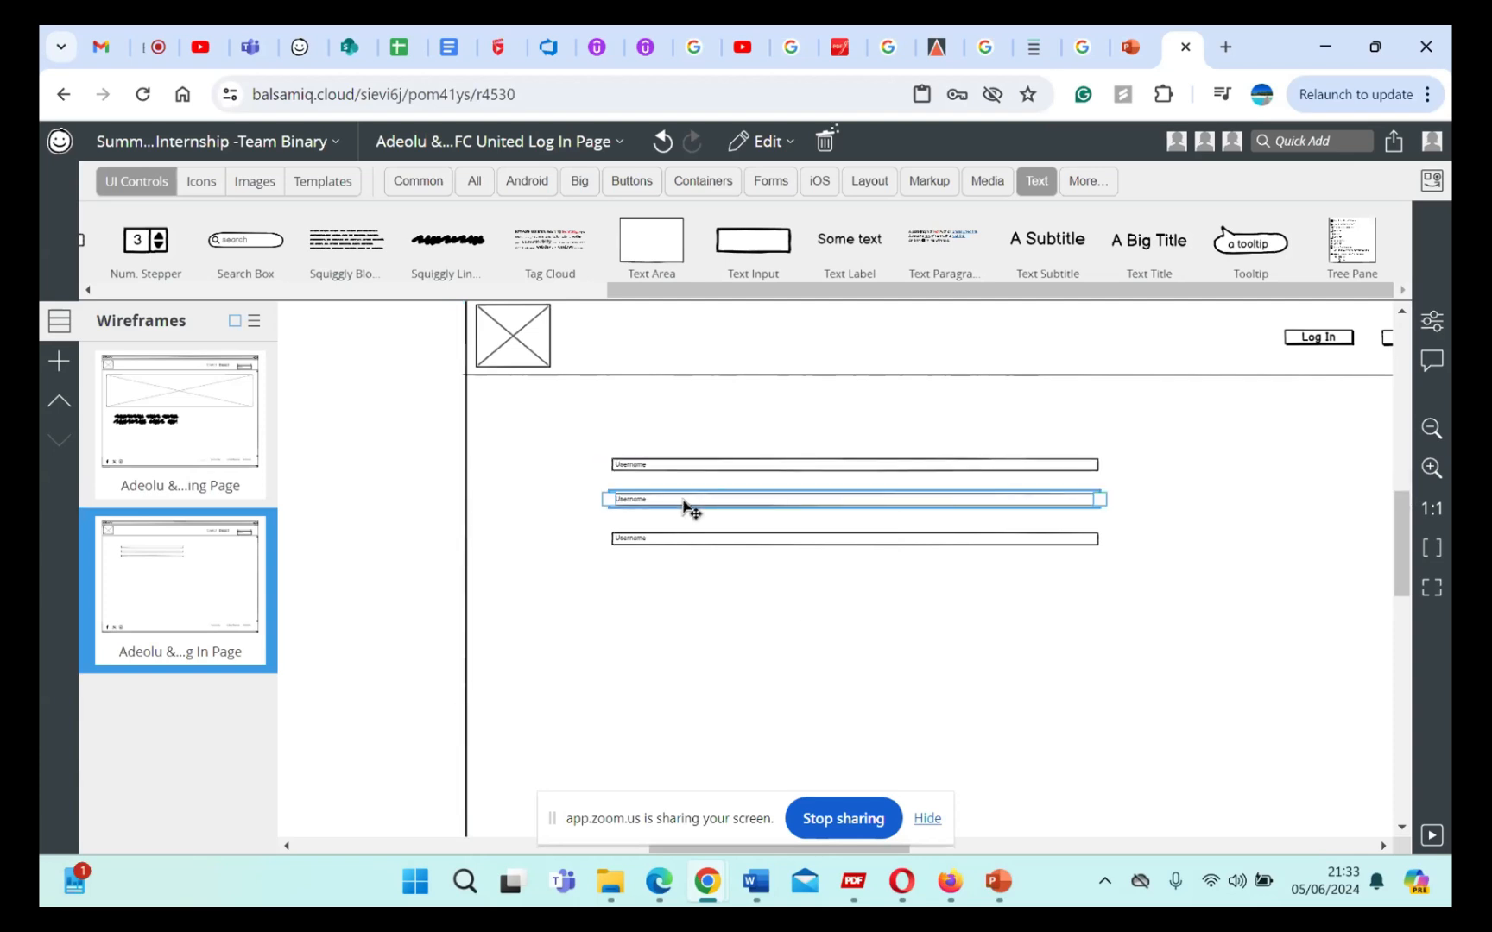
{"action": "double_click", "coordinate": [669, 506]}
{"action": "type", "text": "E"}
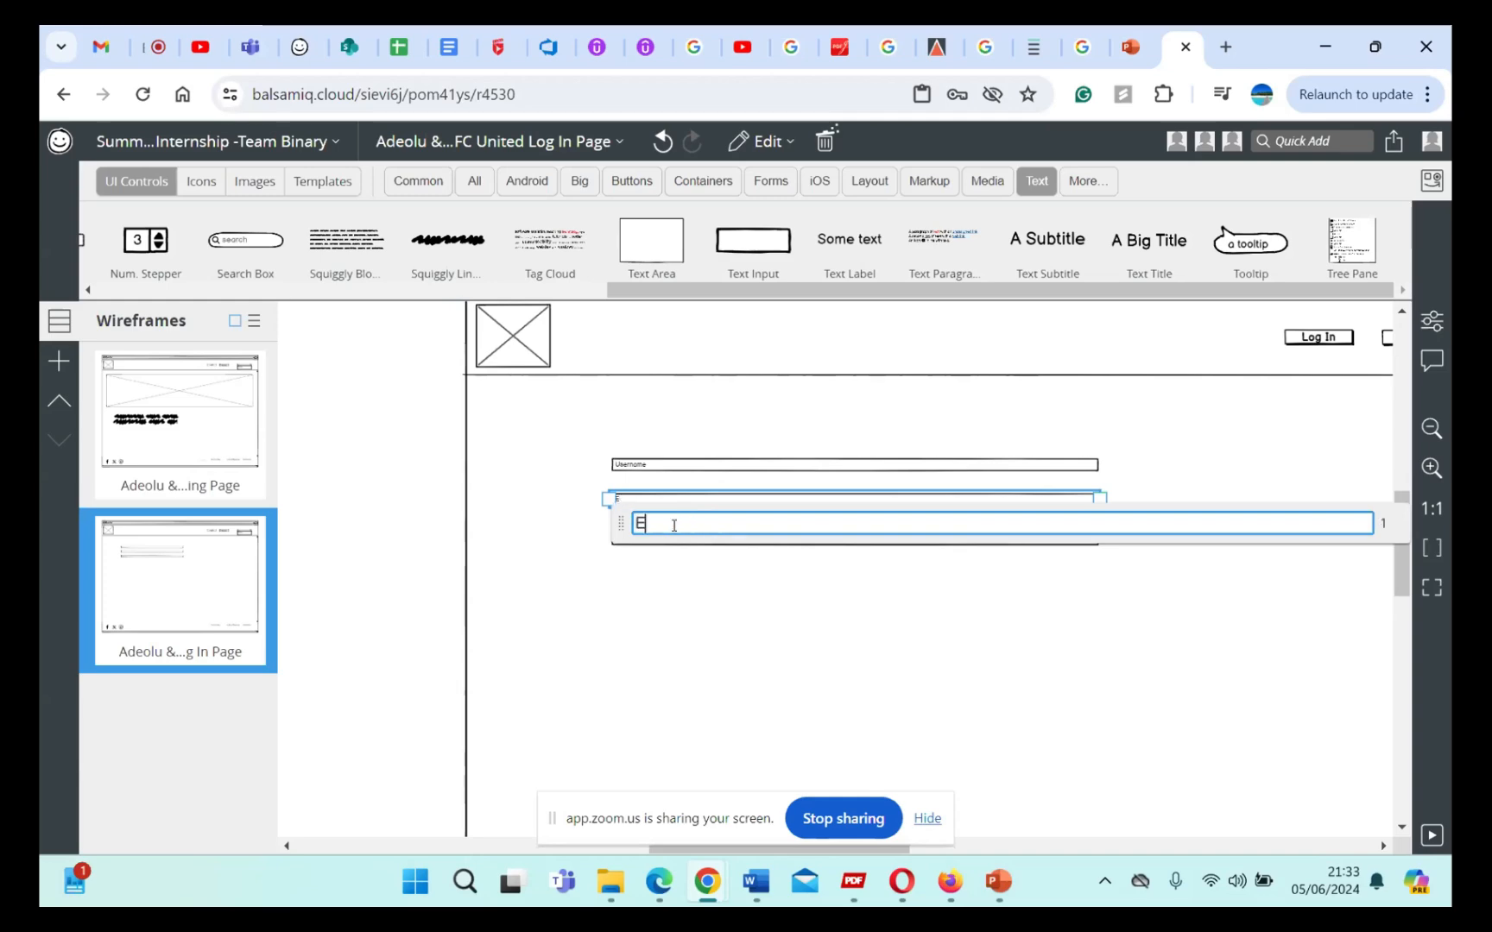
{"action": "type", "text": "mail Adre"}
{"action": "key", "text": "BackSpace"}
{"action": "key", "text": "BackSpace"}
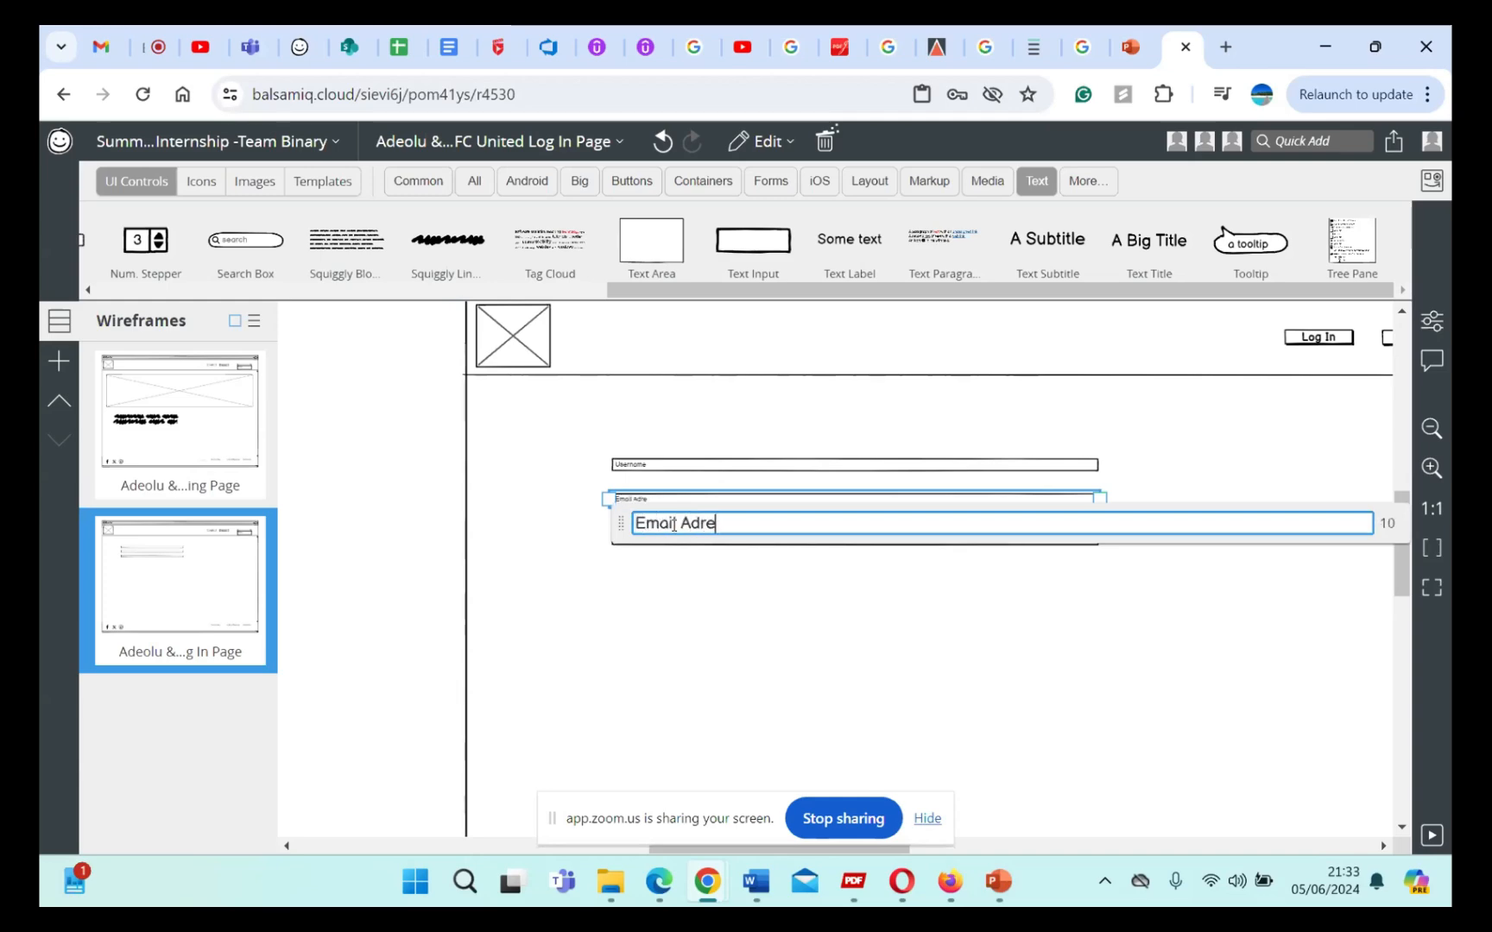
{"action": "type", "text": "ddress"}
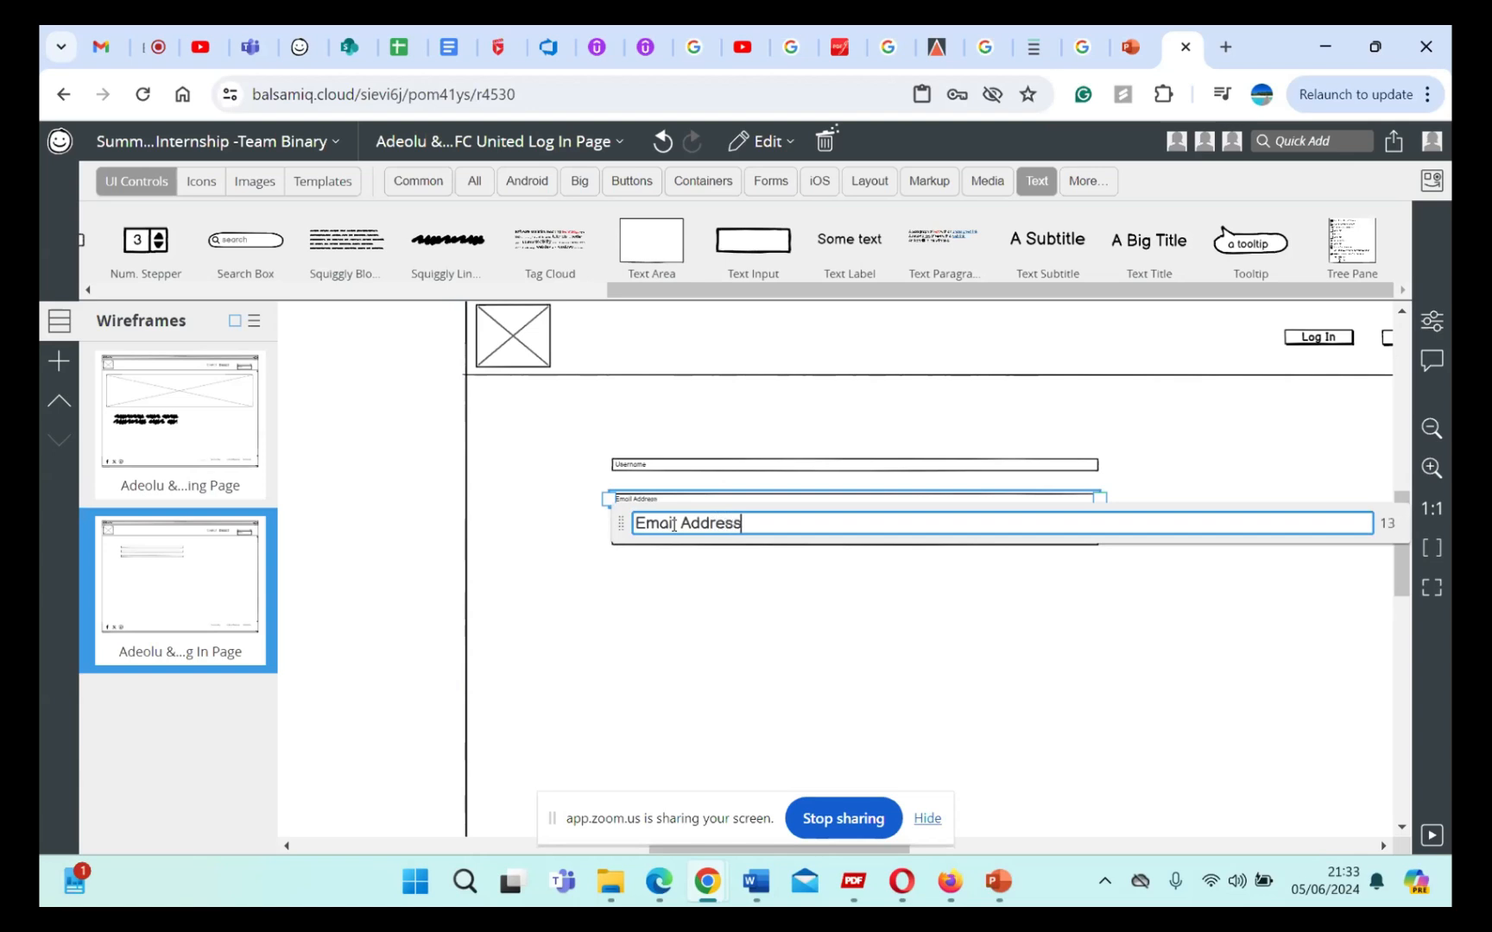
{"action": "left_click", "coordinate": [735, 602]}
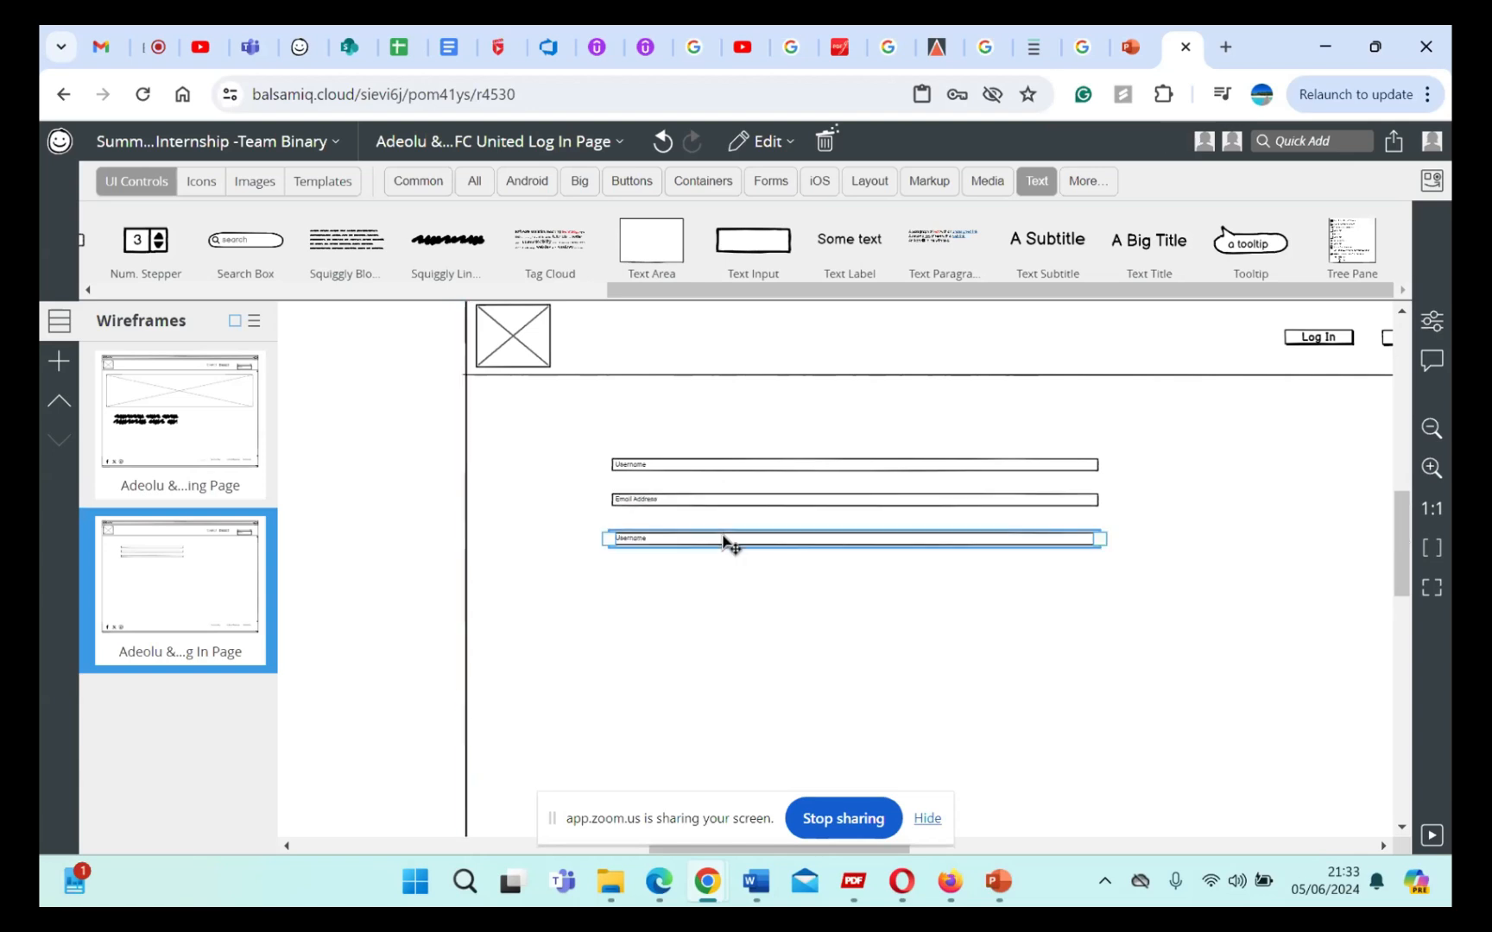
Step: Set the text of the third text input, beneath Email Address, to "Password"
{"action": "double_click", "coordinate": [726, 536]}
{"action": "type", "text": "Pasrwo"}
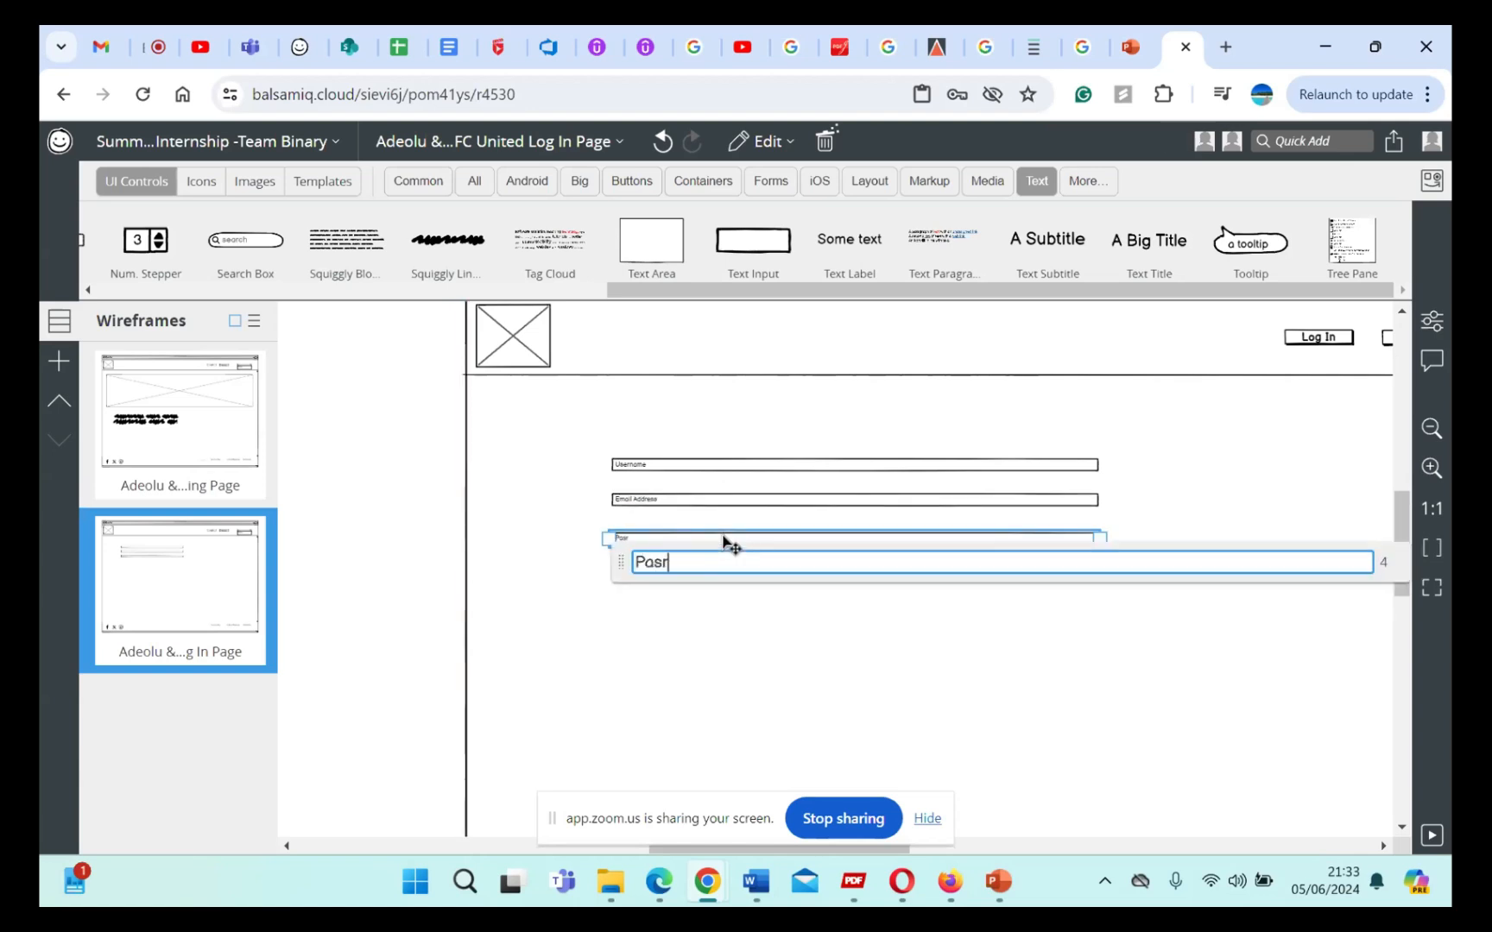
{"action": "key", "text": "BackSpace"}
{"action": "key", "text": "BackSpace"}
{"action": "key", "text": "BackSpace"}
{"action": "type", "text": "swop"}
{"action": "type", "text": "rd"}
{"action": "key", "text": "BackSpace"}
{"action": "key", "text": "BackSpace"}
{"action": "key", "text": "BackSpace"}
{"action": "type", "text": "rd"}
{"action": "key", "text": "Return"}
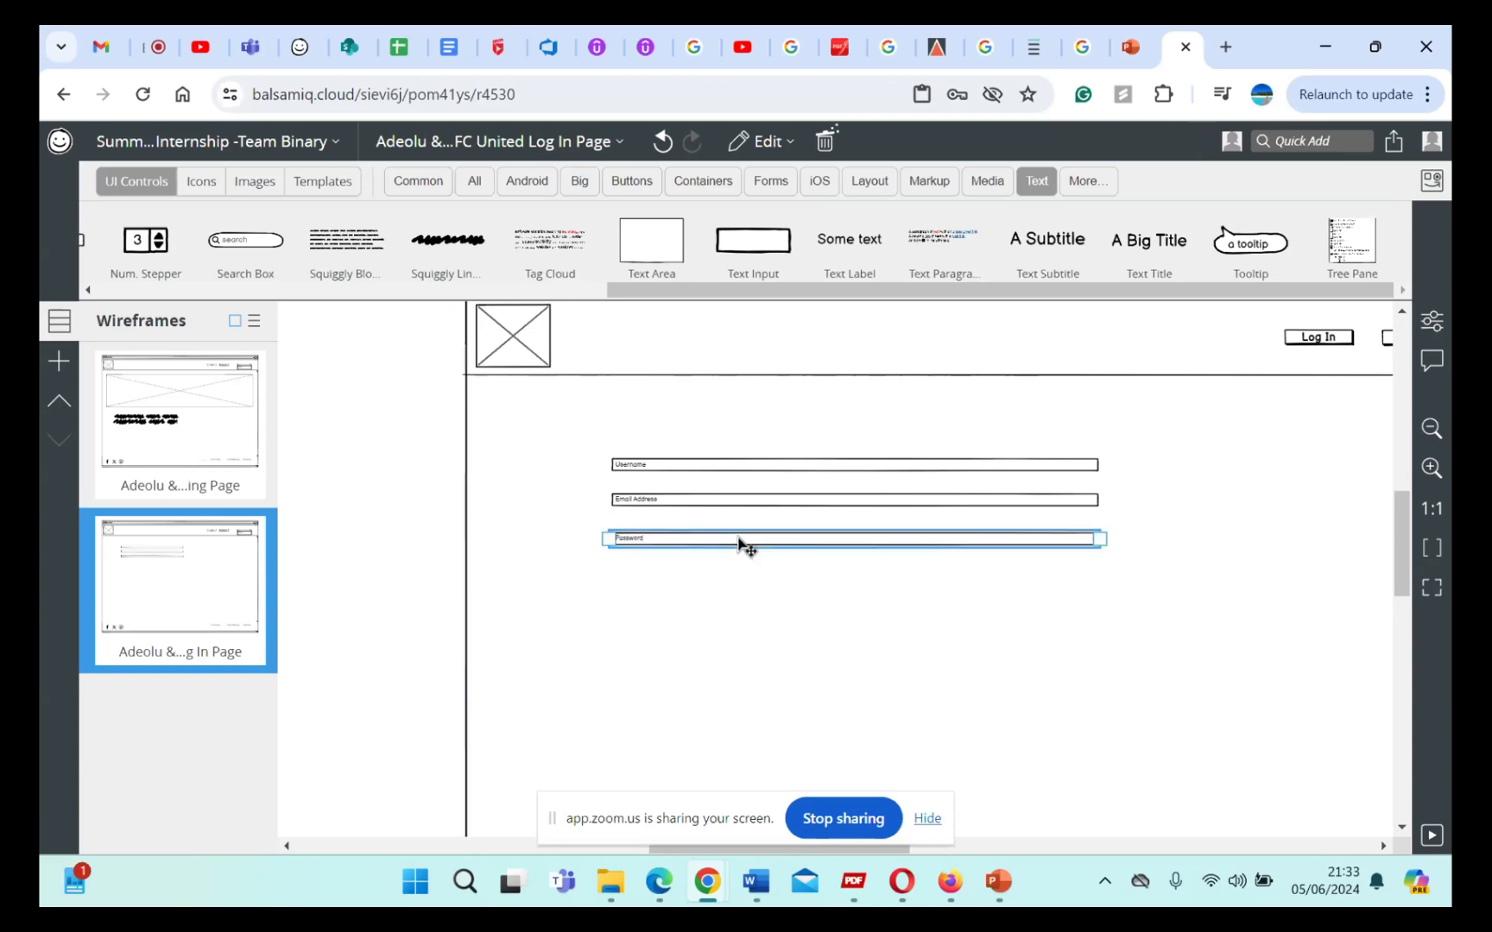
Step: Duplicate the Password text input directly beneath itself and set the copy's text to "Confirm Password"
{"action": "left_click_drag", "start_coordinate": [738, 537], "coordinate": [741, 584]}
{"action": "double_click", "coordinate": [690, 576]}
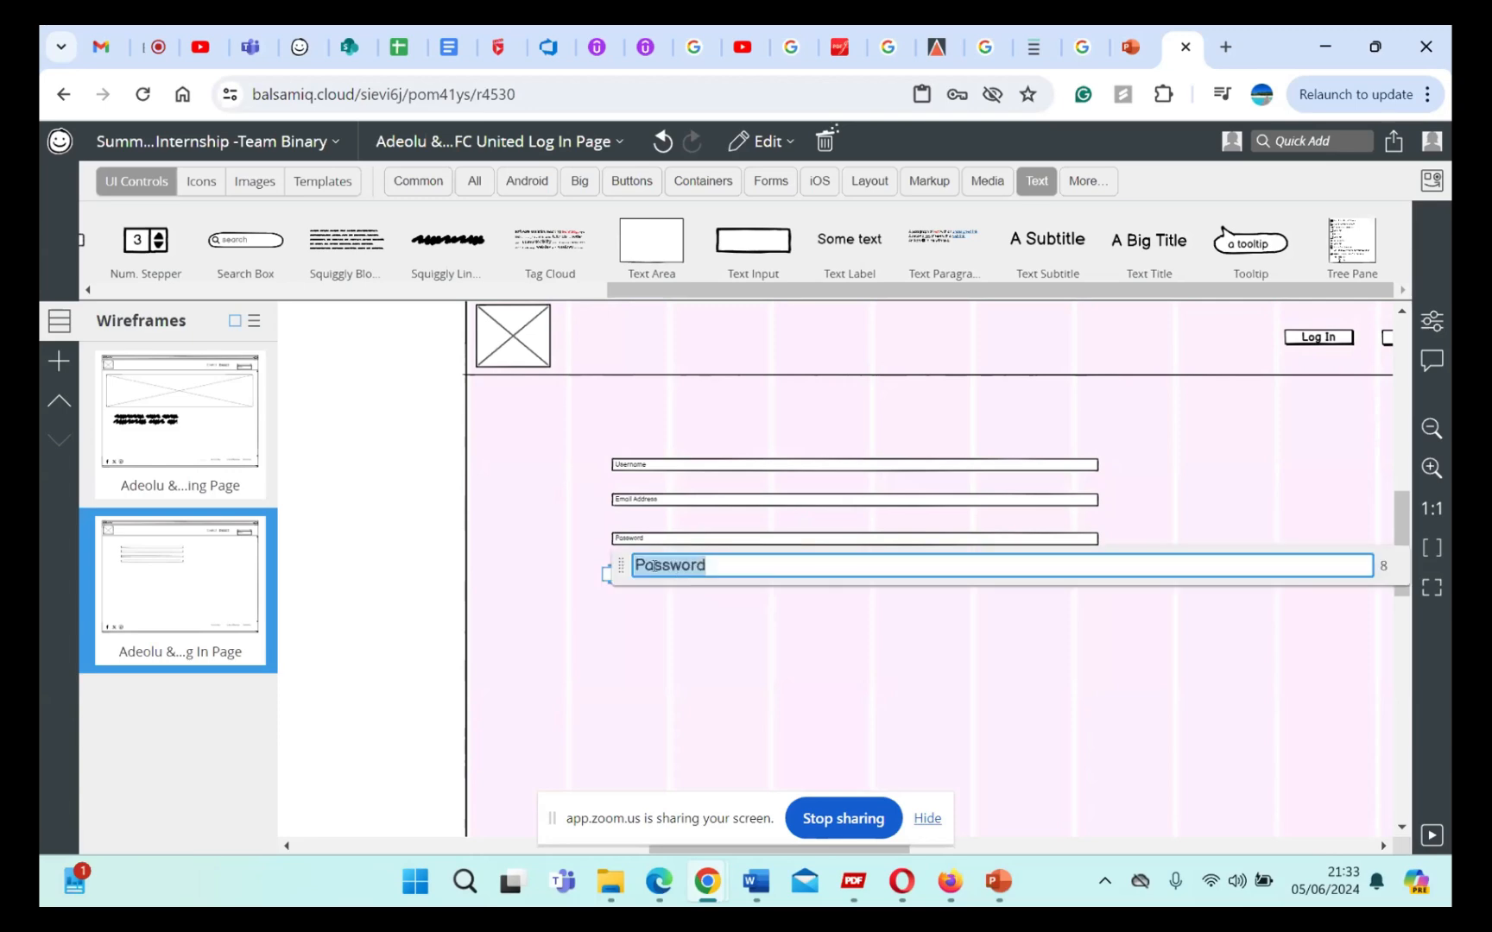
{"action": "left_click", "coordinate": [637, 564]}
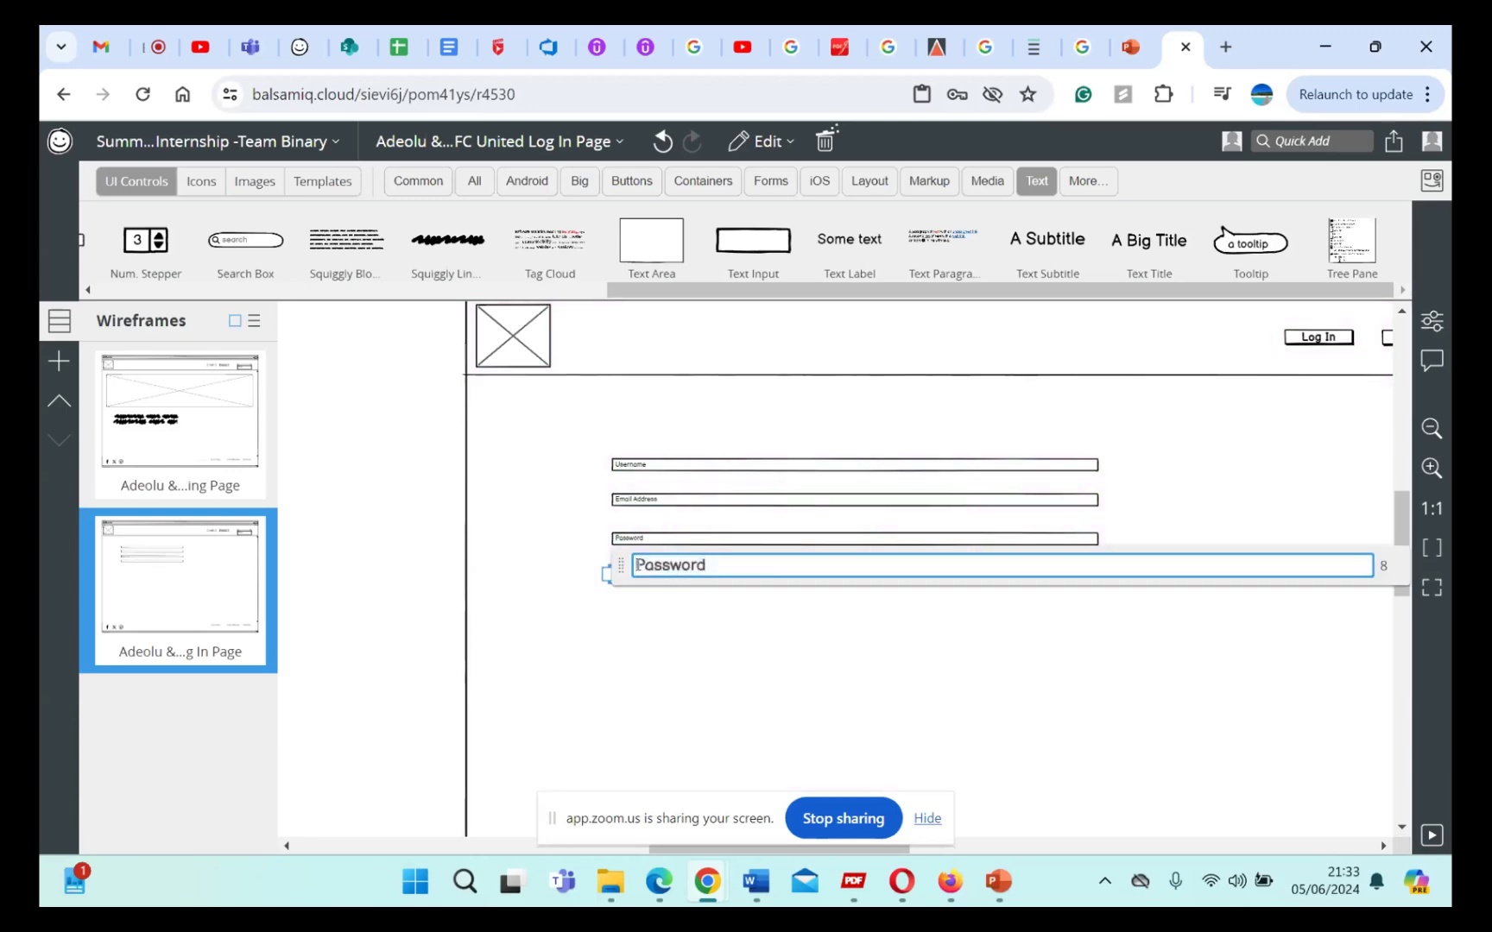
{"action": "type", "text": "Confirm"}
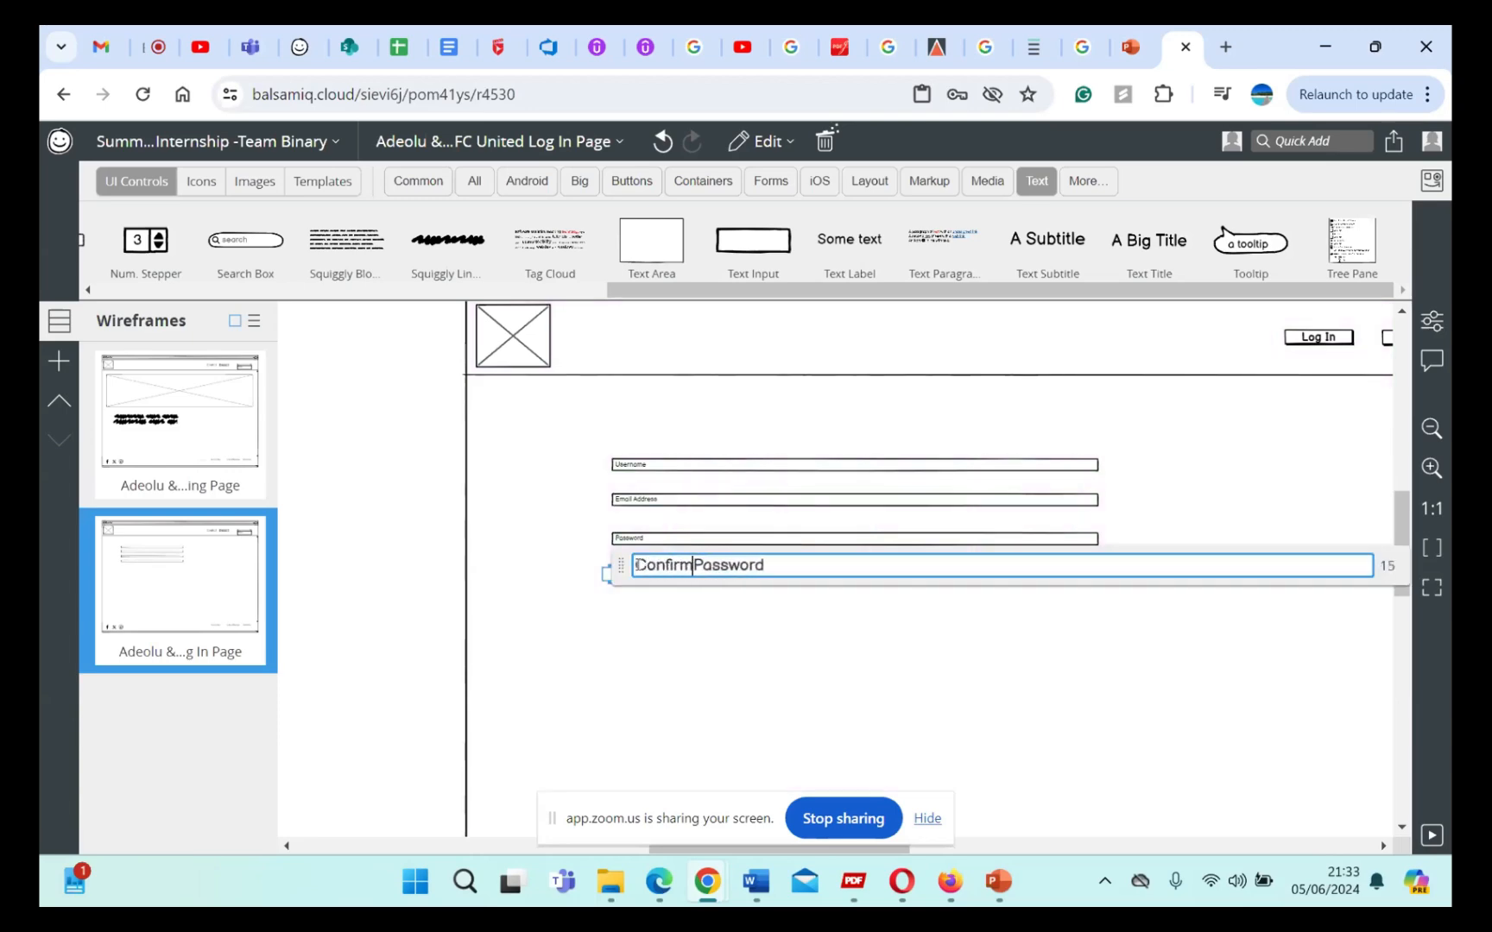
{"action": "left_click", "coordinate": [701, 649]}
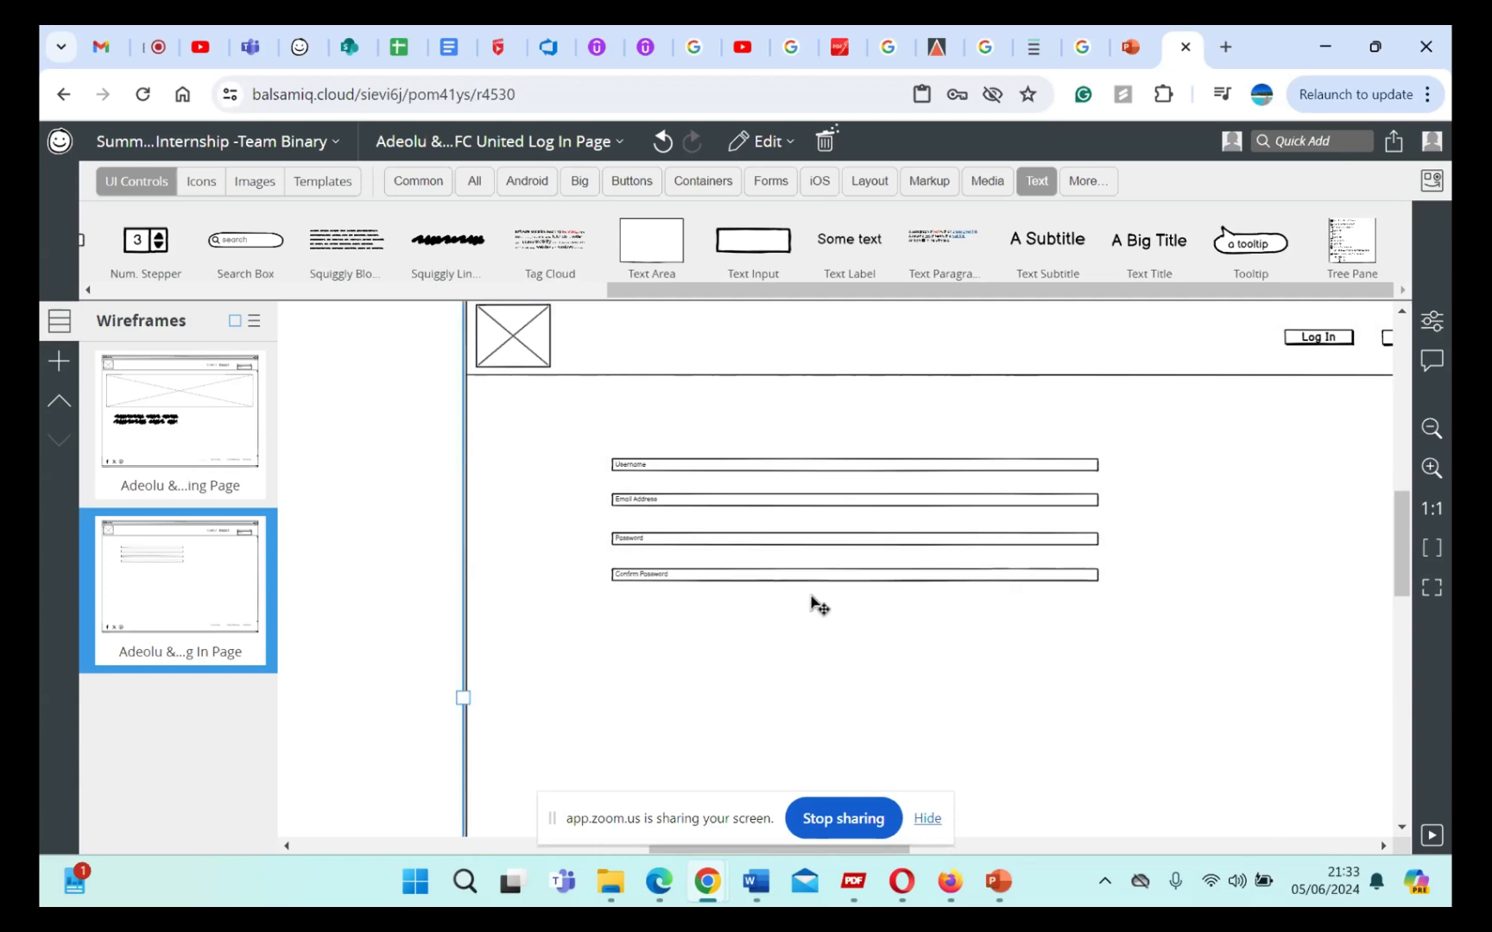
Step: Try to box-select the four form text inputs, undoing each accidental move of the browser window
{"action": "left_click_drag", "start_coordinate": [599, 427], "coordinate": [906, 633]}
{"action": "key", "text": "ctrl+z"}
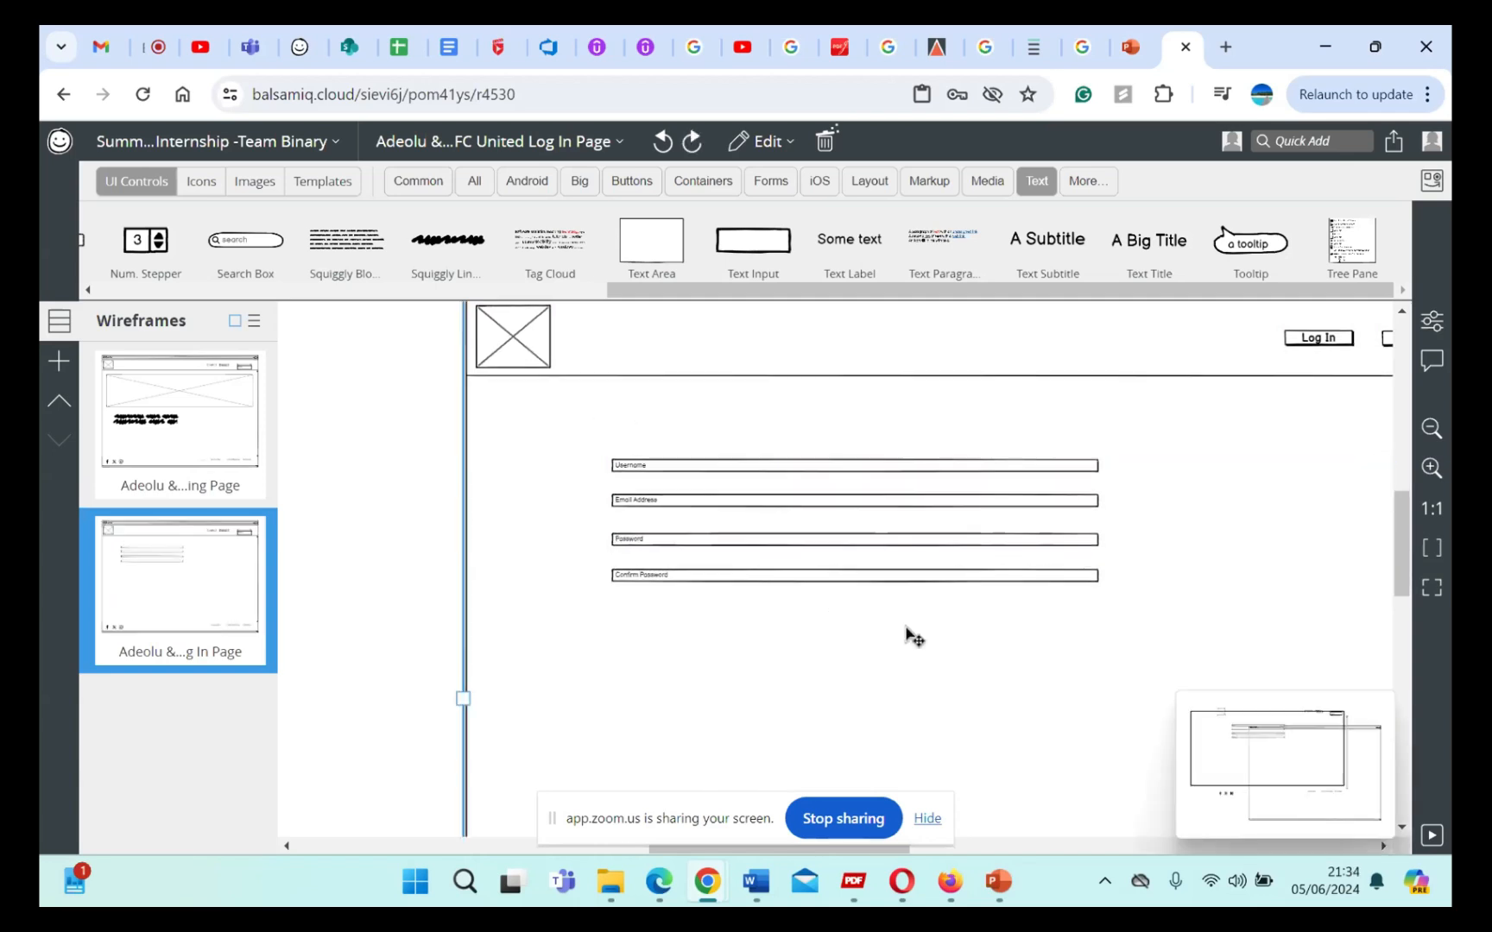
{"action": "mouse_move", "coordinate": [595, 444]}
{"action": "left_mouse_down"}
{"action": "mouse_move", "coordinate": [610, 469]}
{"action": "mouse_move", "coordinate": [570, 443]}
{"action": "left_mouse_up"}
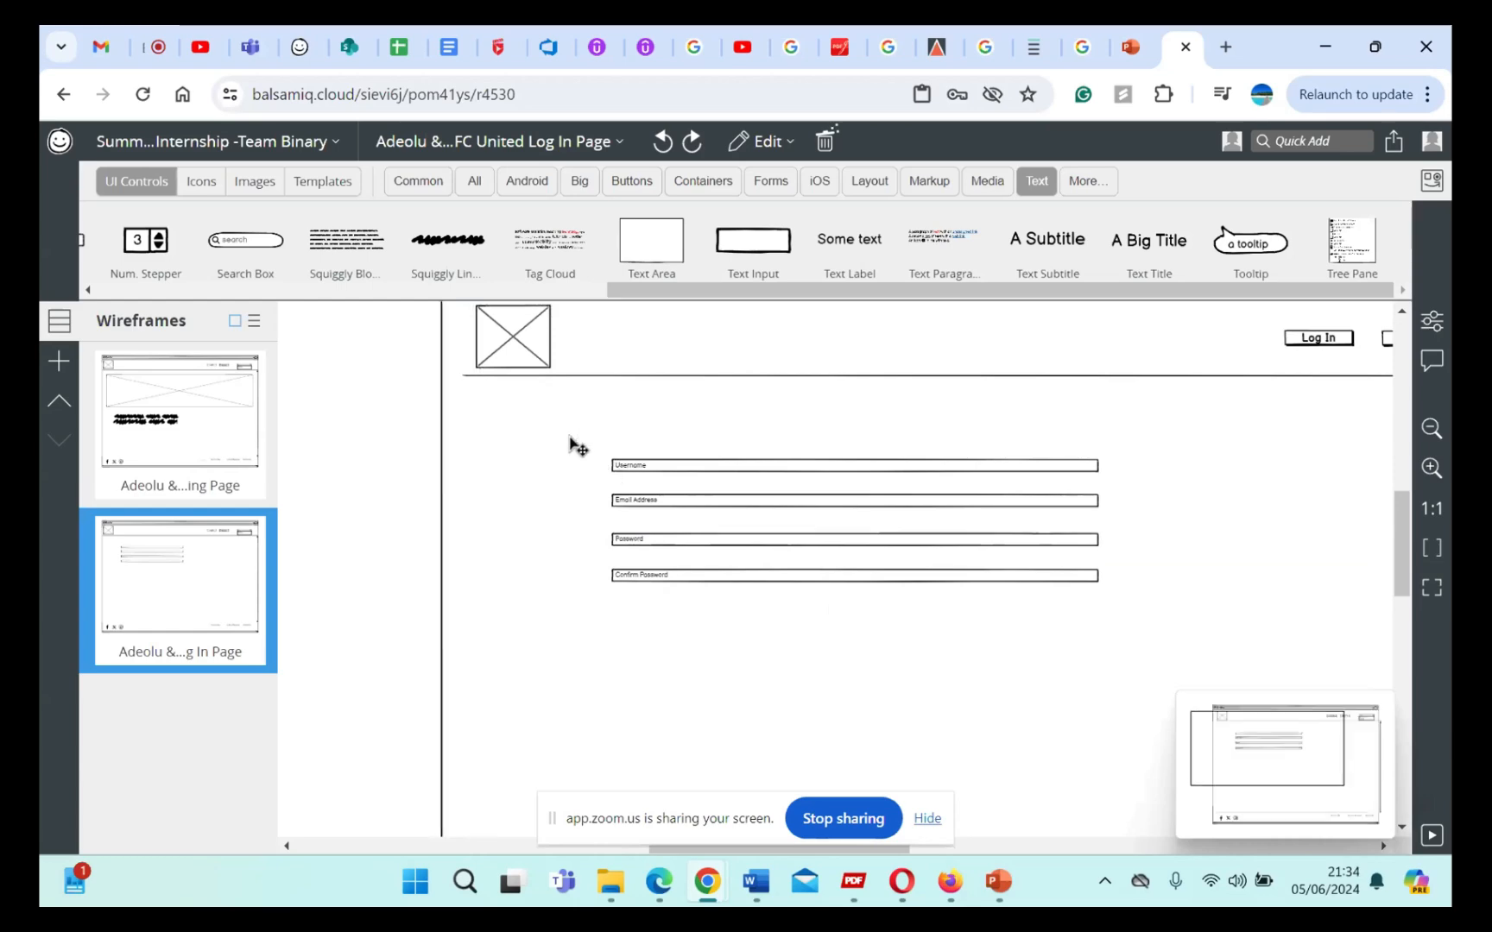
{"action": "key", "text": "ctrl+z"}
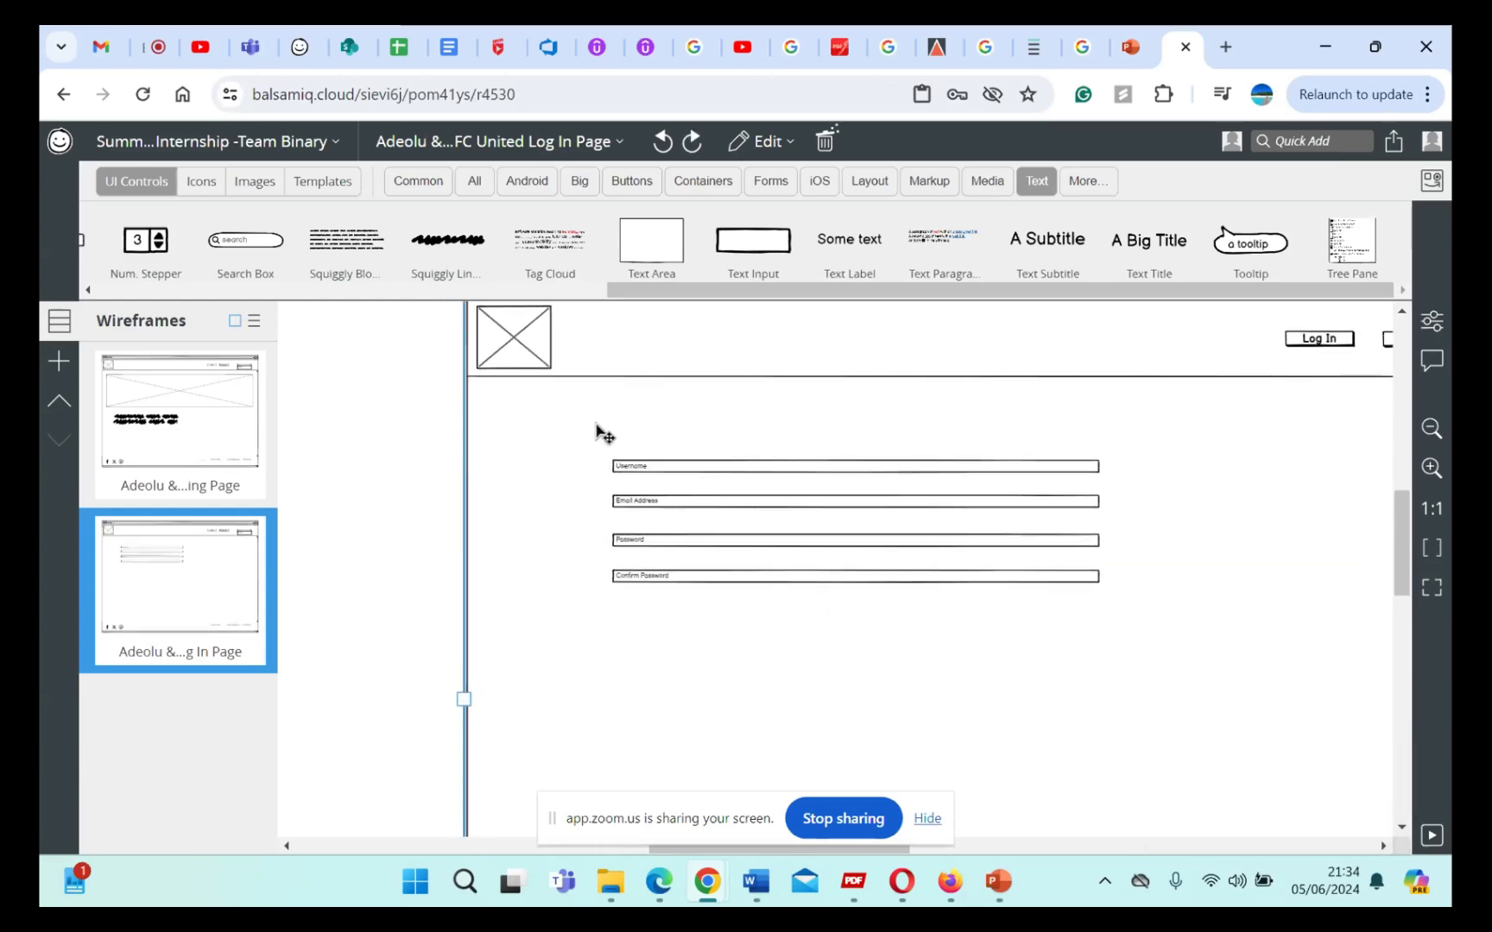
Step: Move the Username text input slightly down toward Email Address and undo the accidental browser window move
{"action": "left_click", "coordinate": [636, 471]}
{"action": "mouse_move", "coordinate": [633, 467]}
{"action": "left_mouse_down"}
{"action": "mouse_move", "coordinate": [636, 441]}
{"action": "mouse_move", "coordinate": [624, 457]}
{"action": "left_mouse_up"}
{"action": "left_click", "coordinate": [849, 416]}
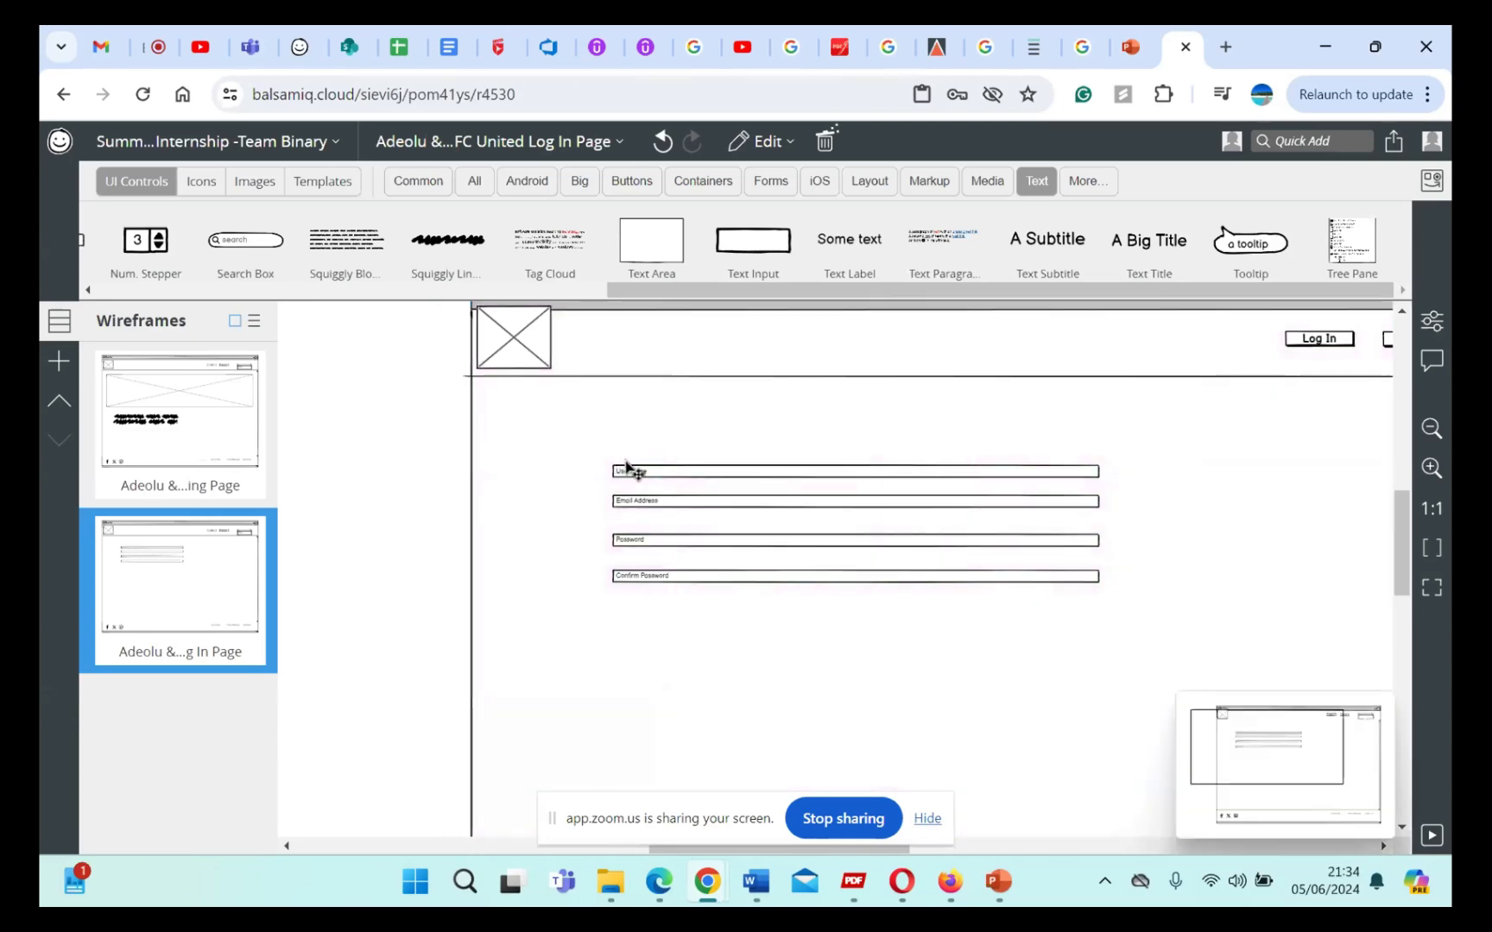
{"action": "key", "text": "ctrl+z"}
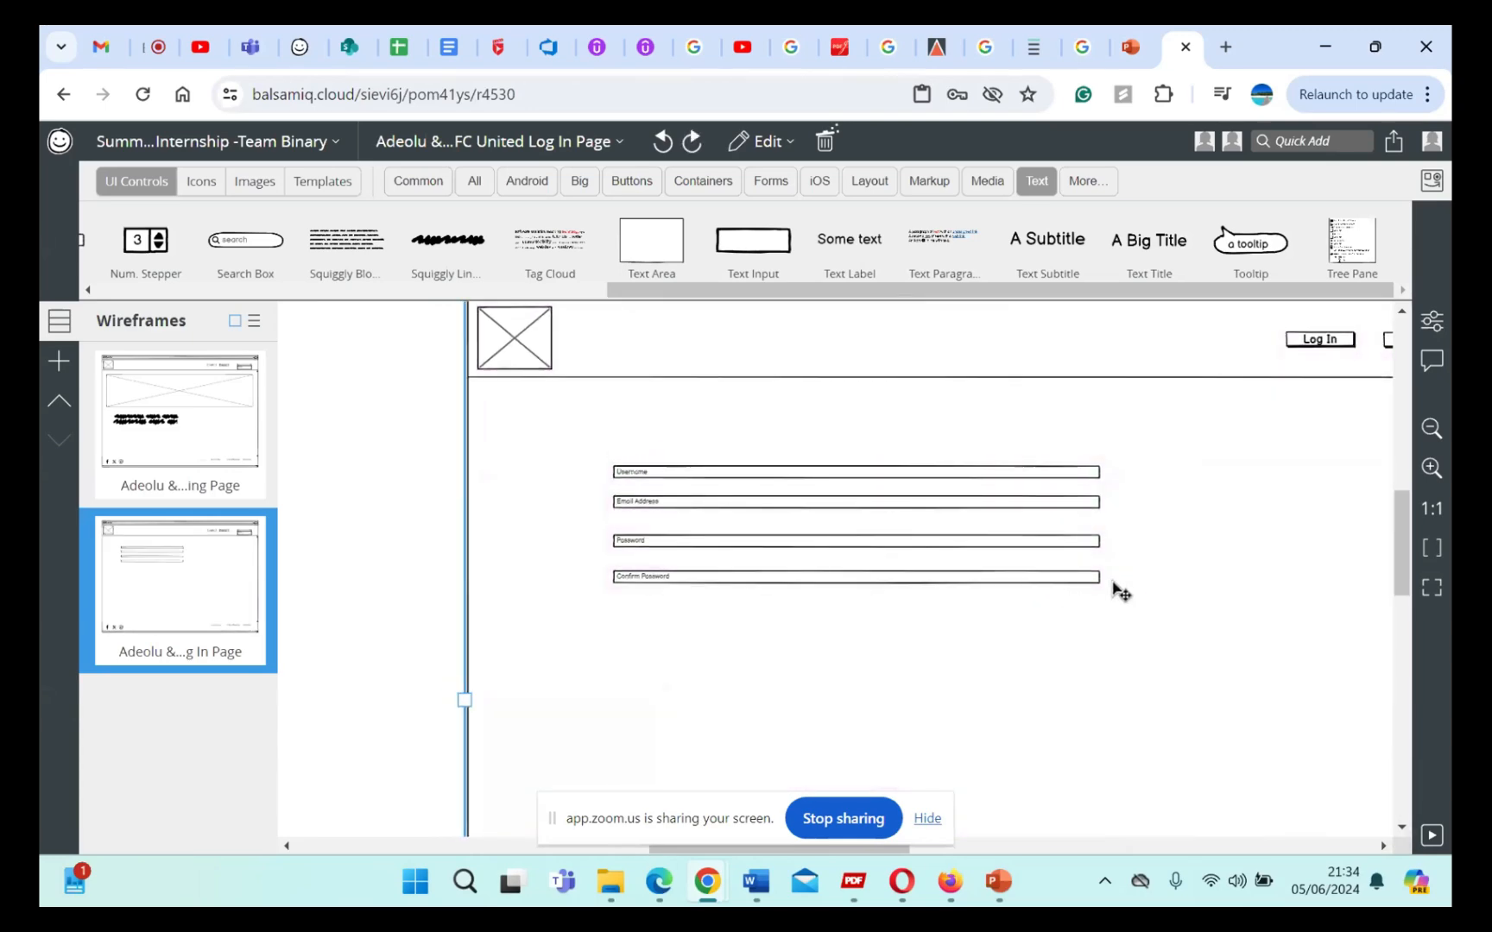
Step: Try nudging the Confirm Password text input up closer to Password, and undo the nudge
{"action": "left_click", "coordinate": [1084, 584]}
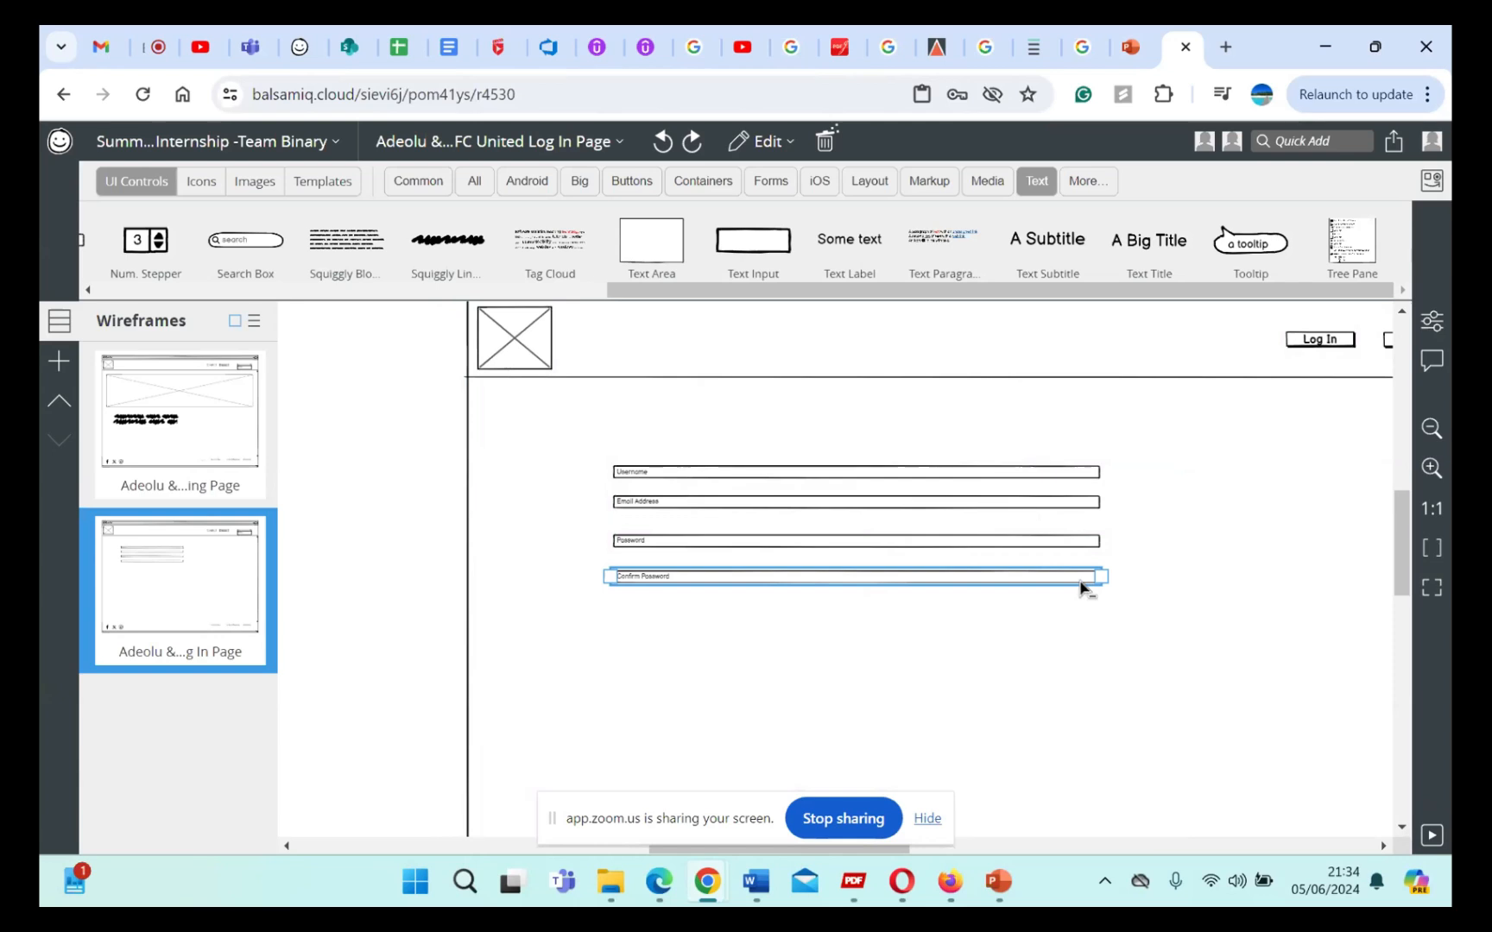
{"action": "key", "text": "shift+Up"}
{"action": "key", "text": "shift+Up"}
{"action": "key", "text": "shift+Up"}
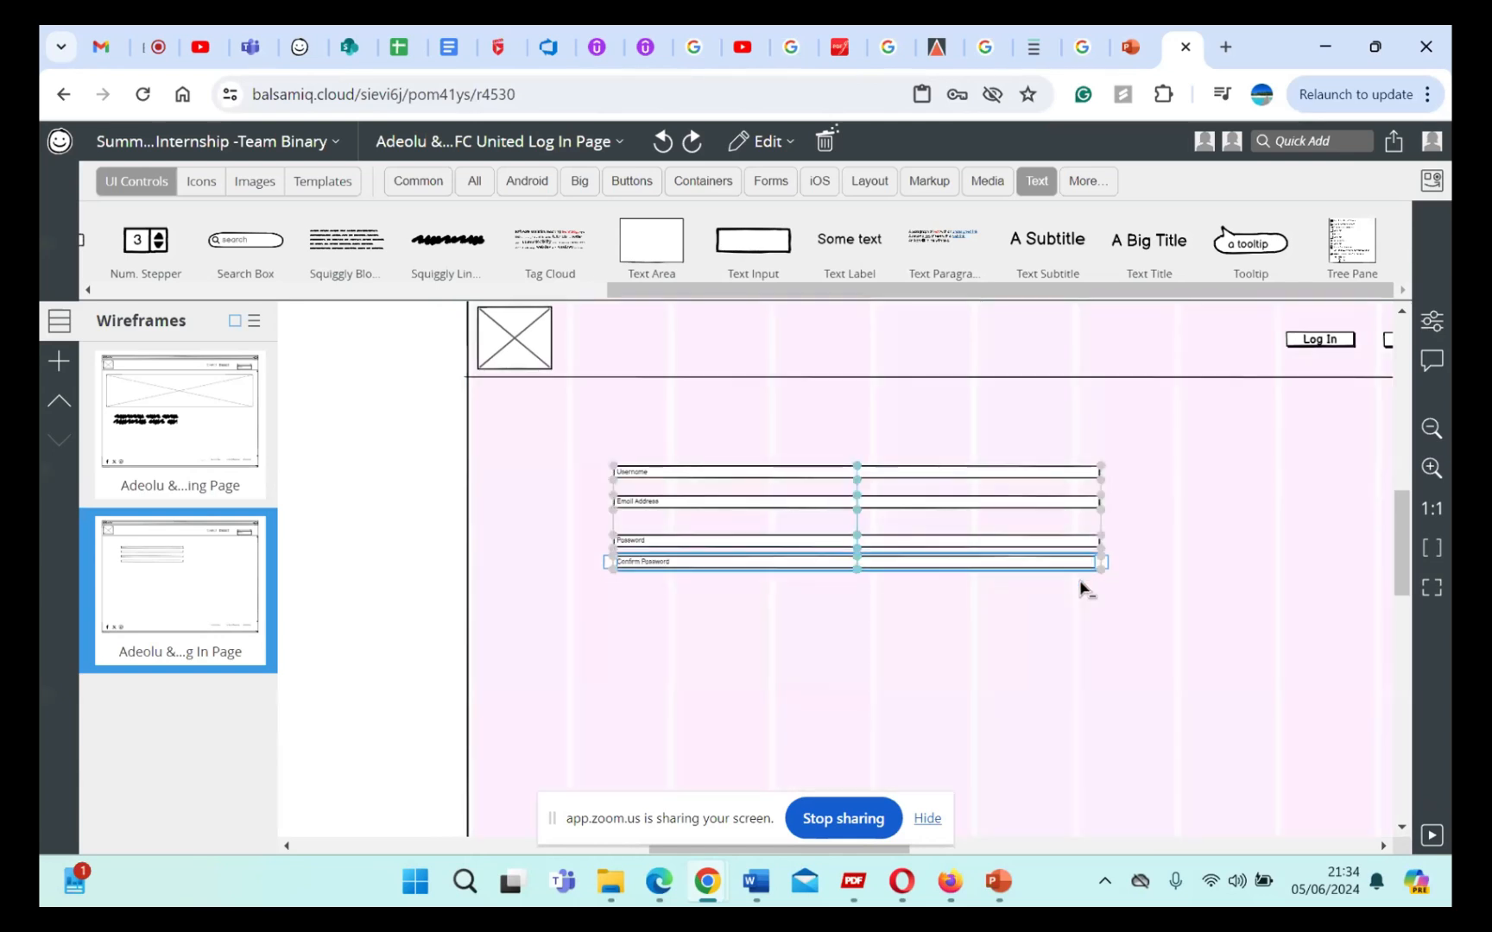
{"action": "key", "text": "ctrl+z"}
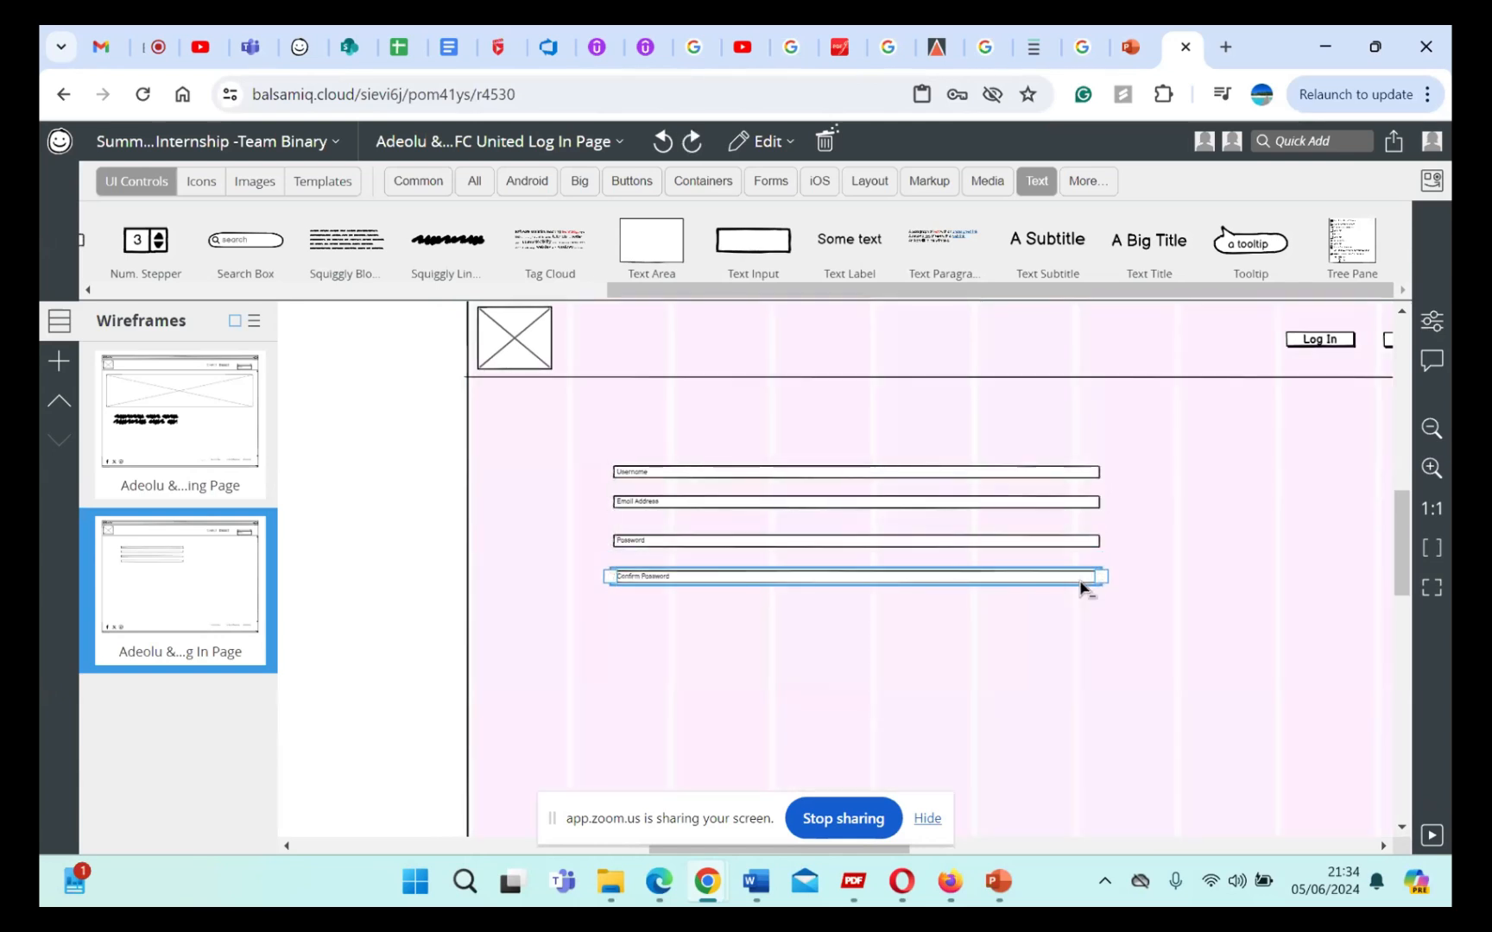
Step: Move the Email Address text input slightly down, midway between the Username and Password inputs
{"action": "left_click", "coordinate": [1148, 637]}
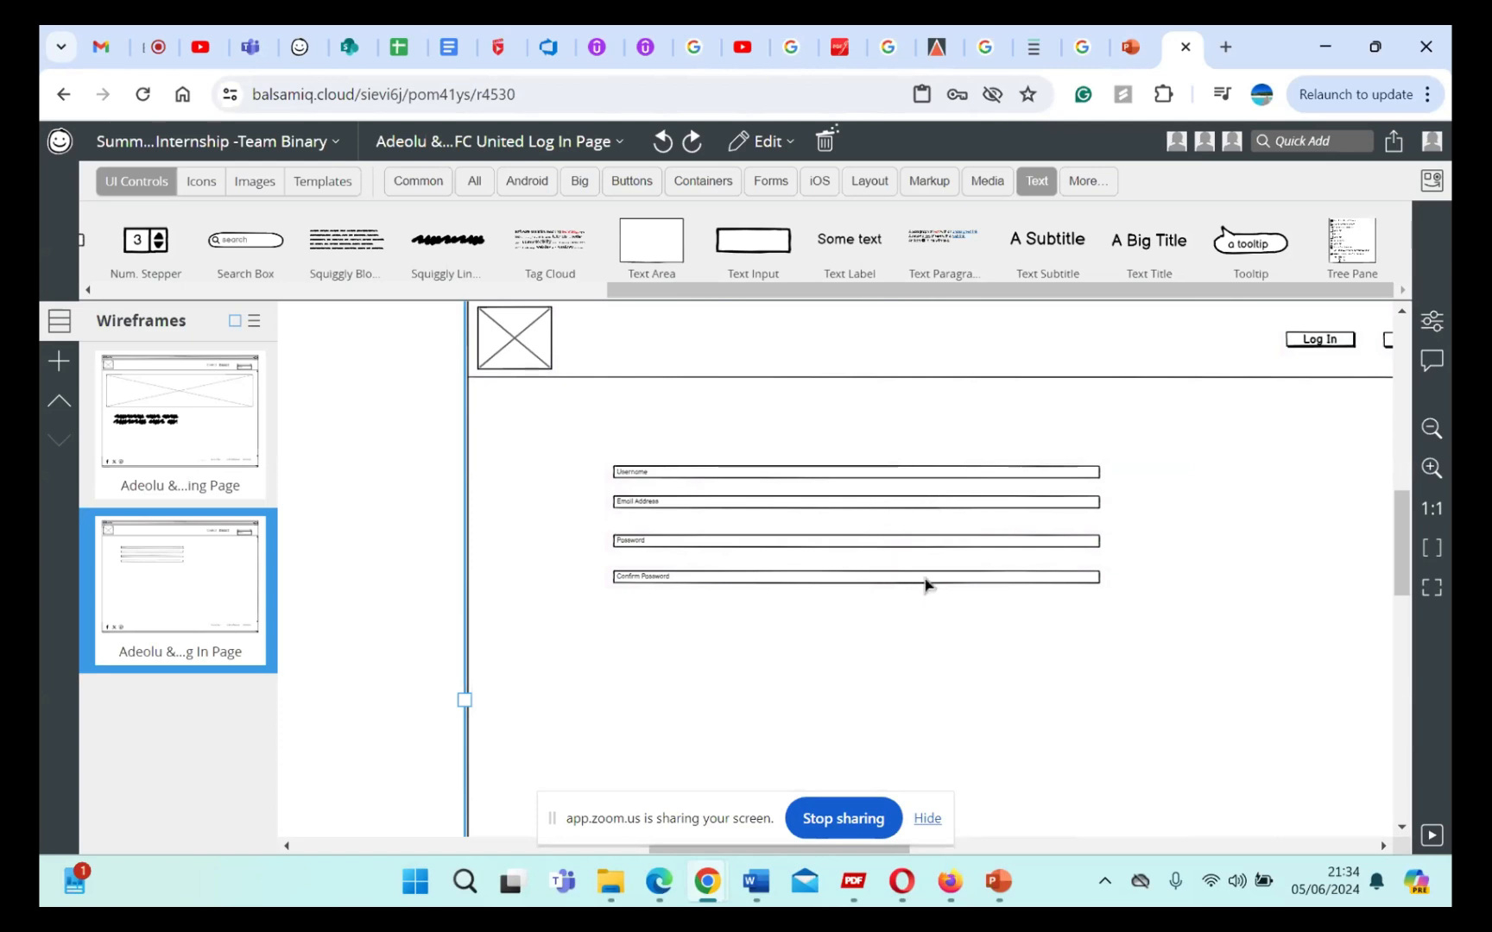
{"action": "left_click_drag", "start_coordinate": [971, 504], "coordinate": [973, 509]}
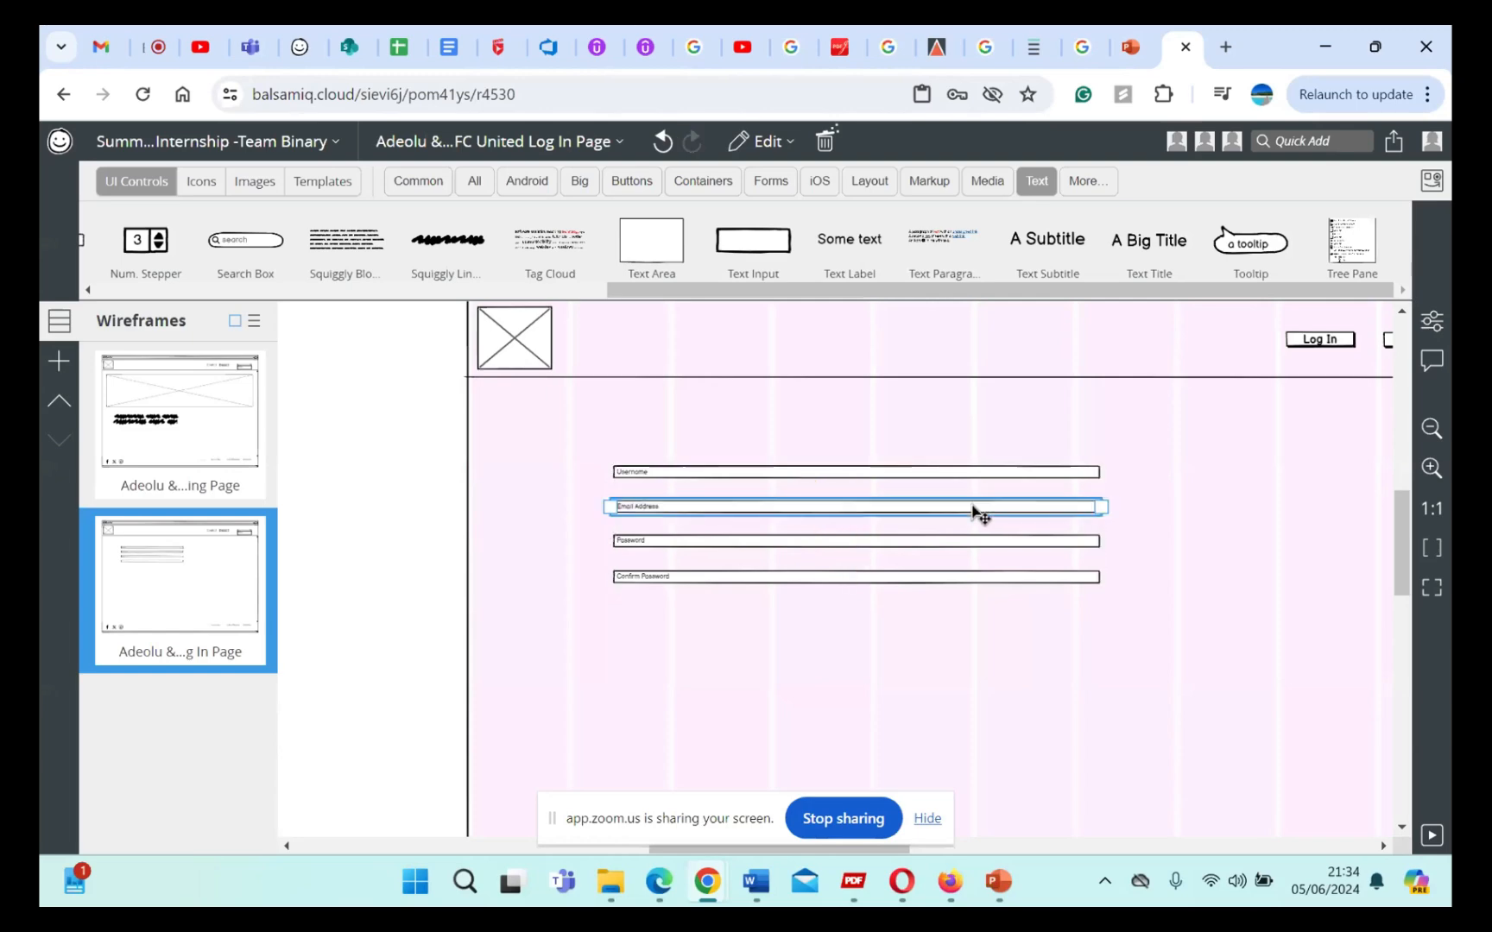
Step: Select the four form text inputs together, view their alignment and distribution options, and dismiss them without applying any
{"action": "left_click", "coordinate": [1097, 472]}
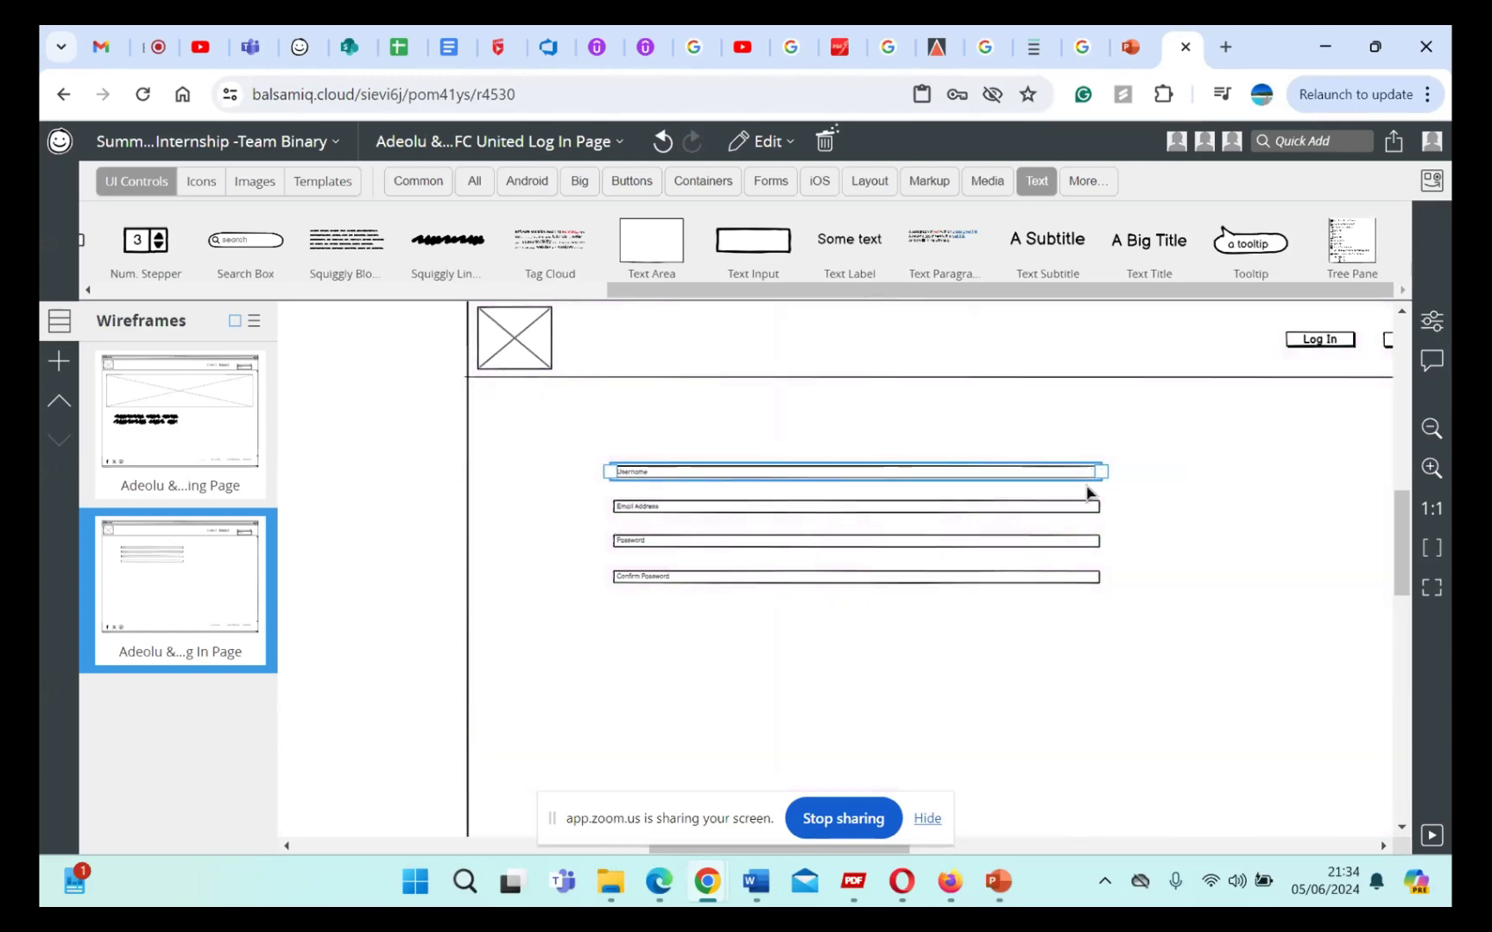
{"action": "left_click", "coordinate": [1074, 517], "text": "shift"}
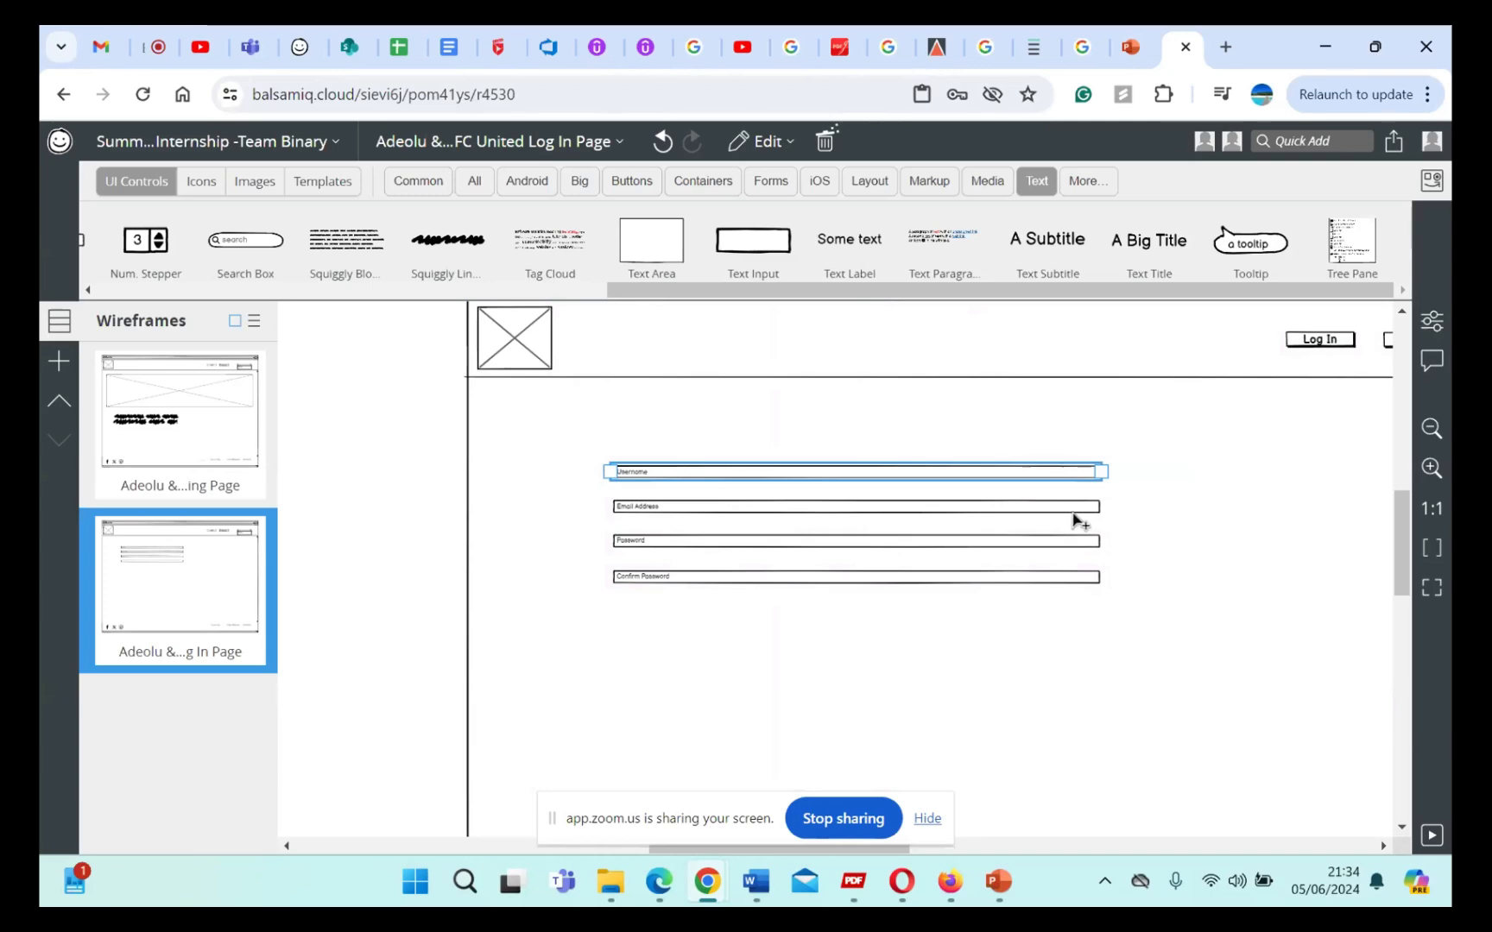
{"action": "right_click", "coordinate": [1073, 517]}
{"action": "key", "text": "Escape"}
{"action": "left_click", "coordinate": [1023, 541], "text": "shift"}
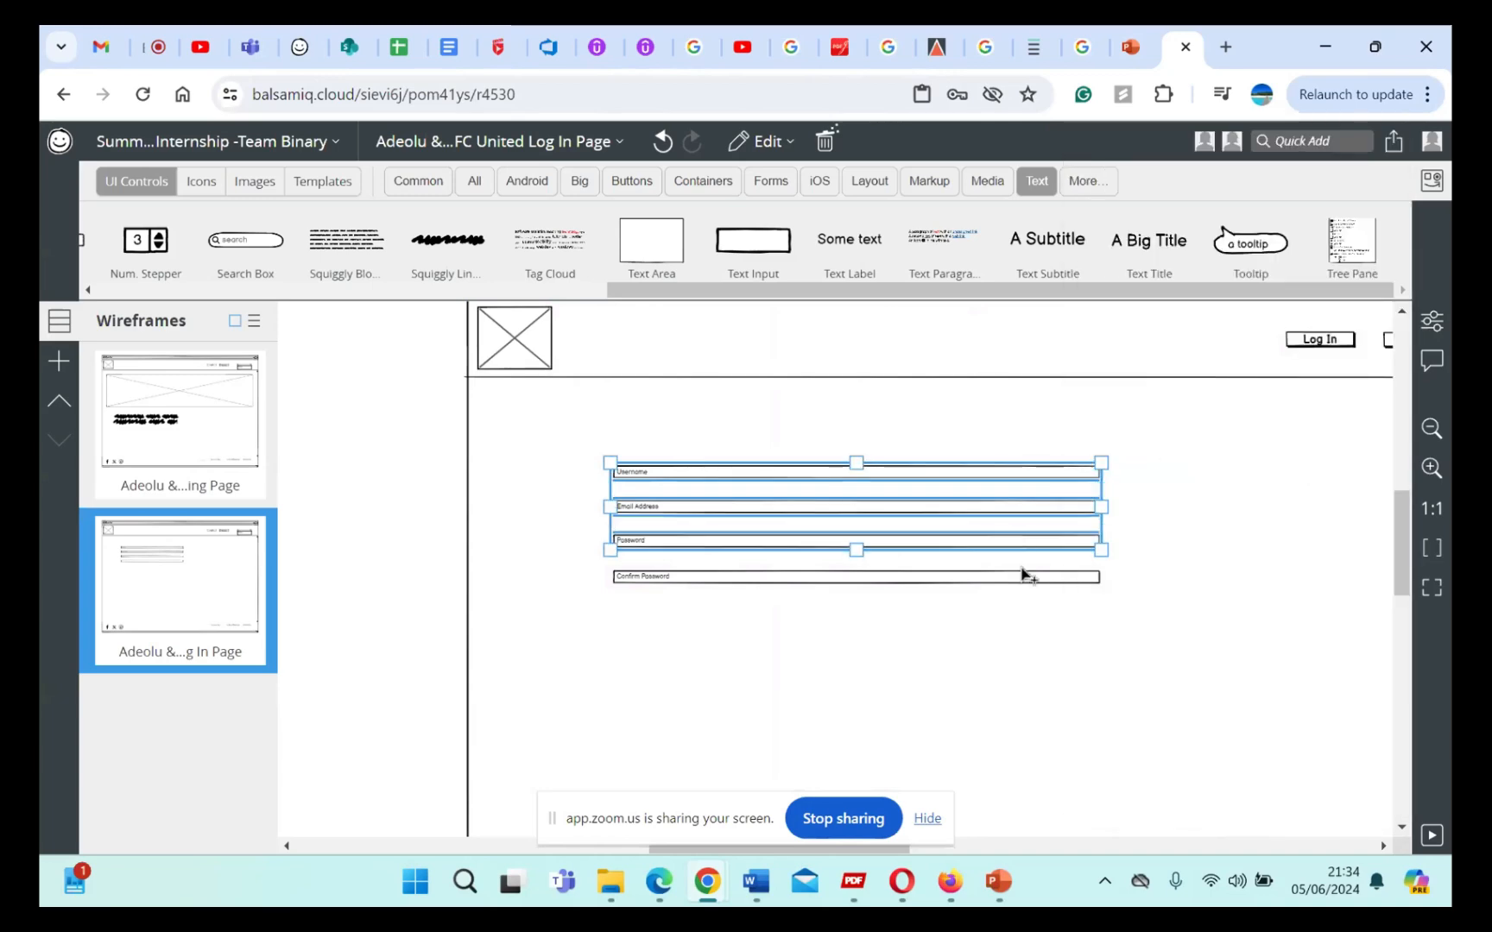
{"action": "left_click", "coordinate": [1023, 580], "text": "shift"}
{"action": "right_click", "coordinate": [1023, 579]}
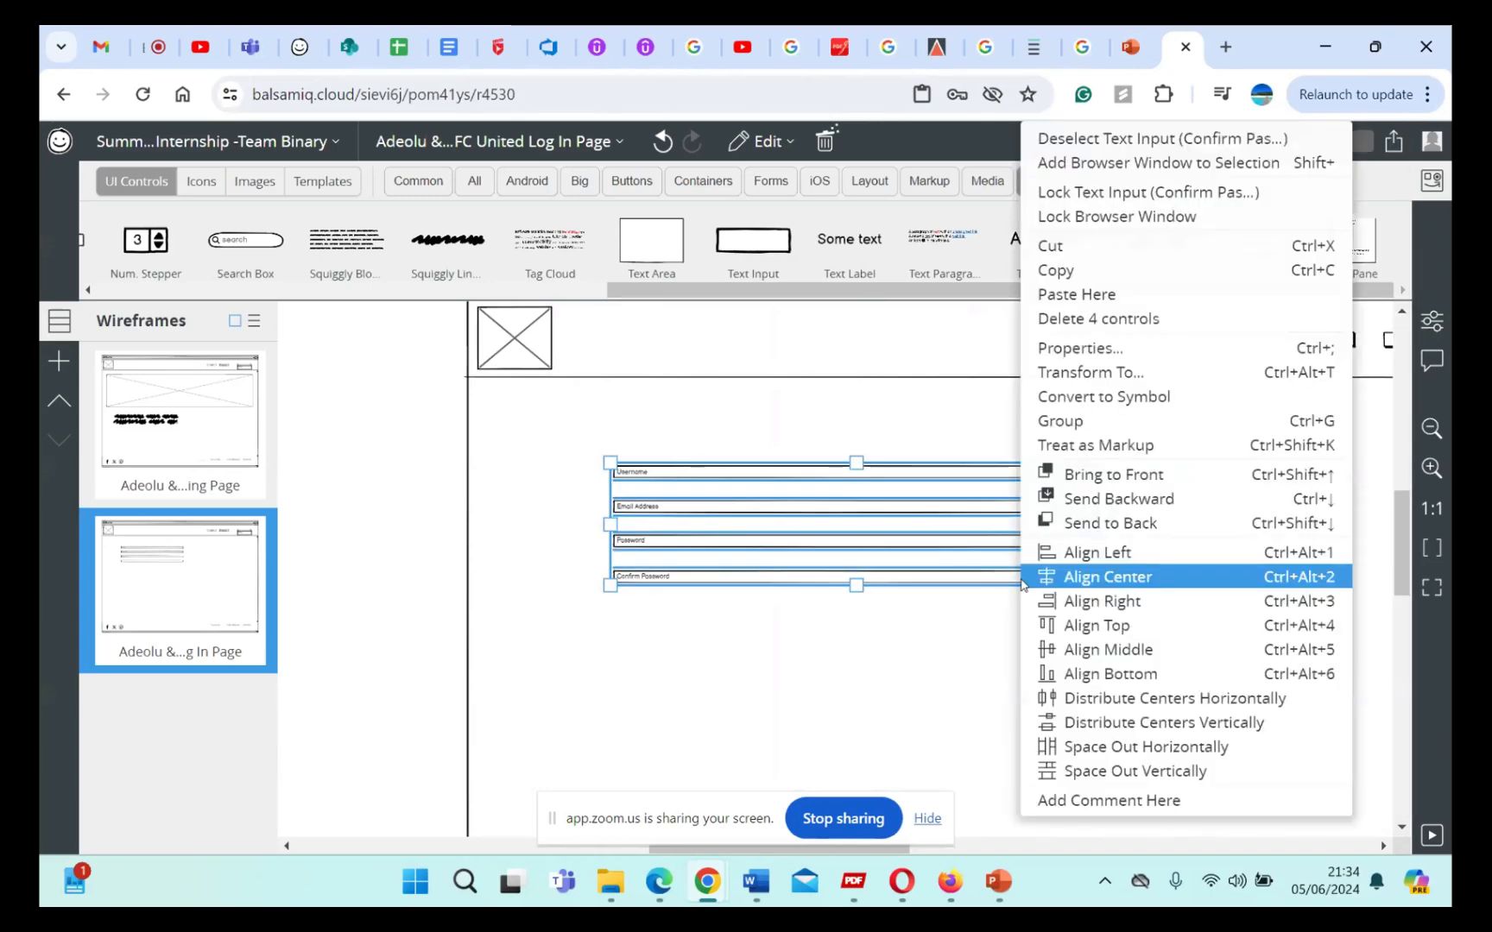
{"action": "left_click", "coordinate": [894, 406]}
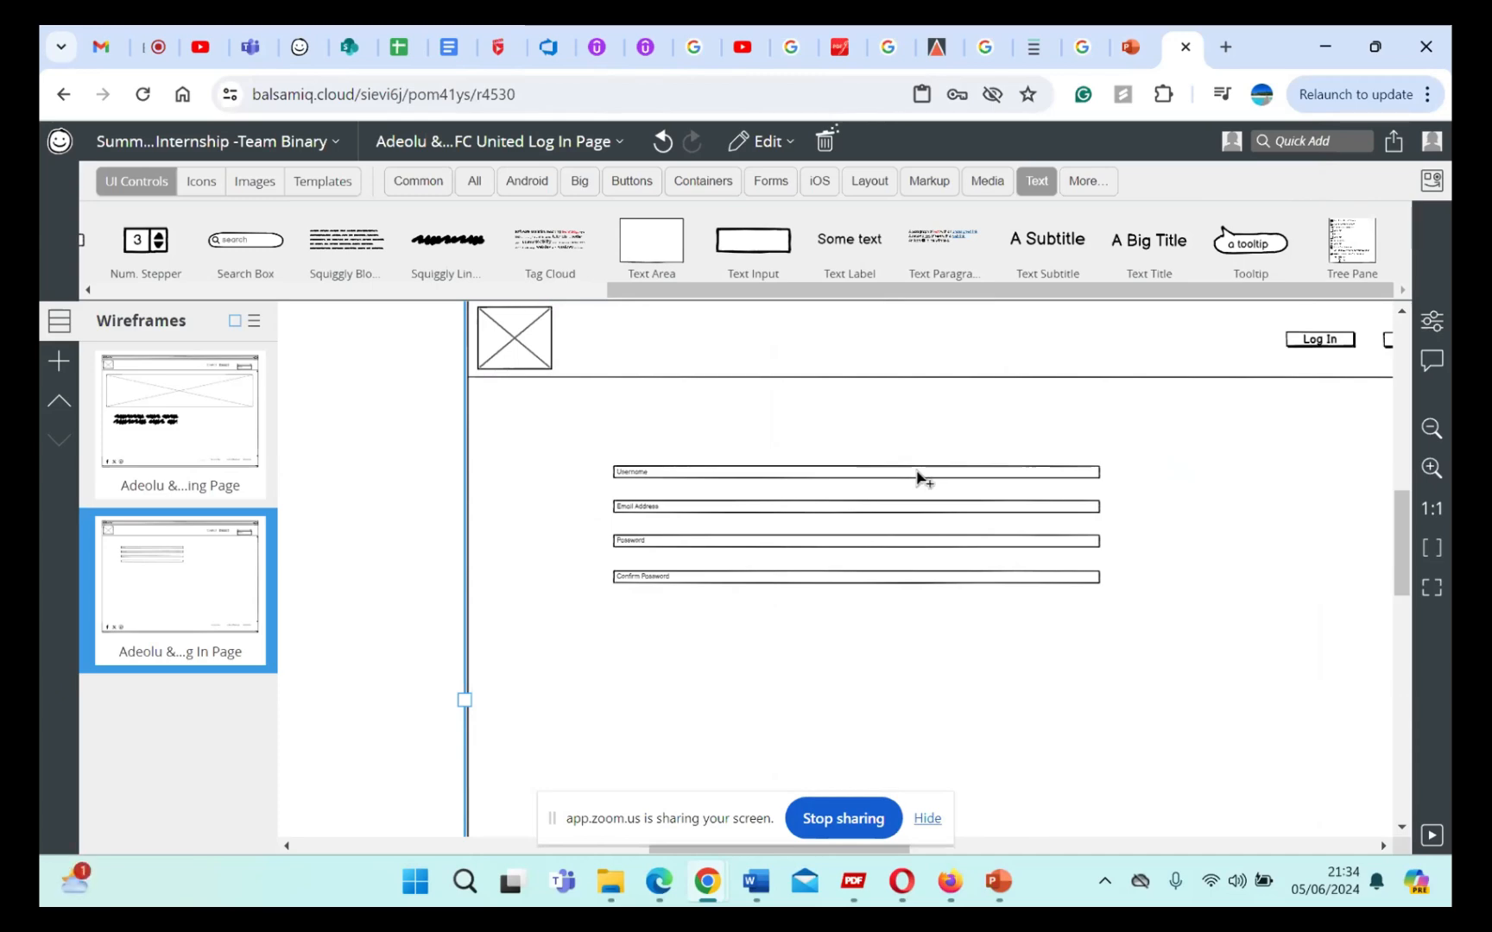
Step: Add the Username, Email Address, Password and Confirm Password text inputs to the current selection
{"action": "left_click", "coordinate": [919, 477]}
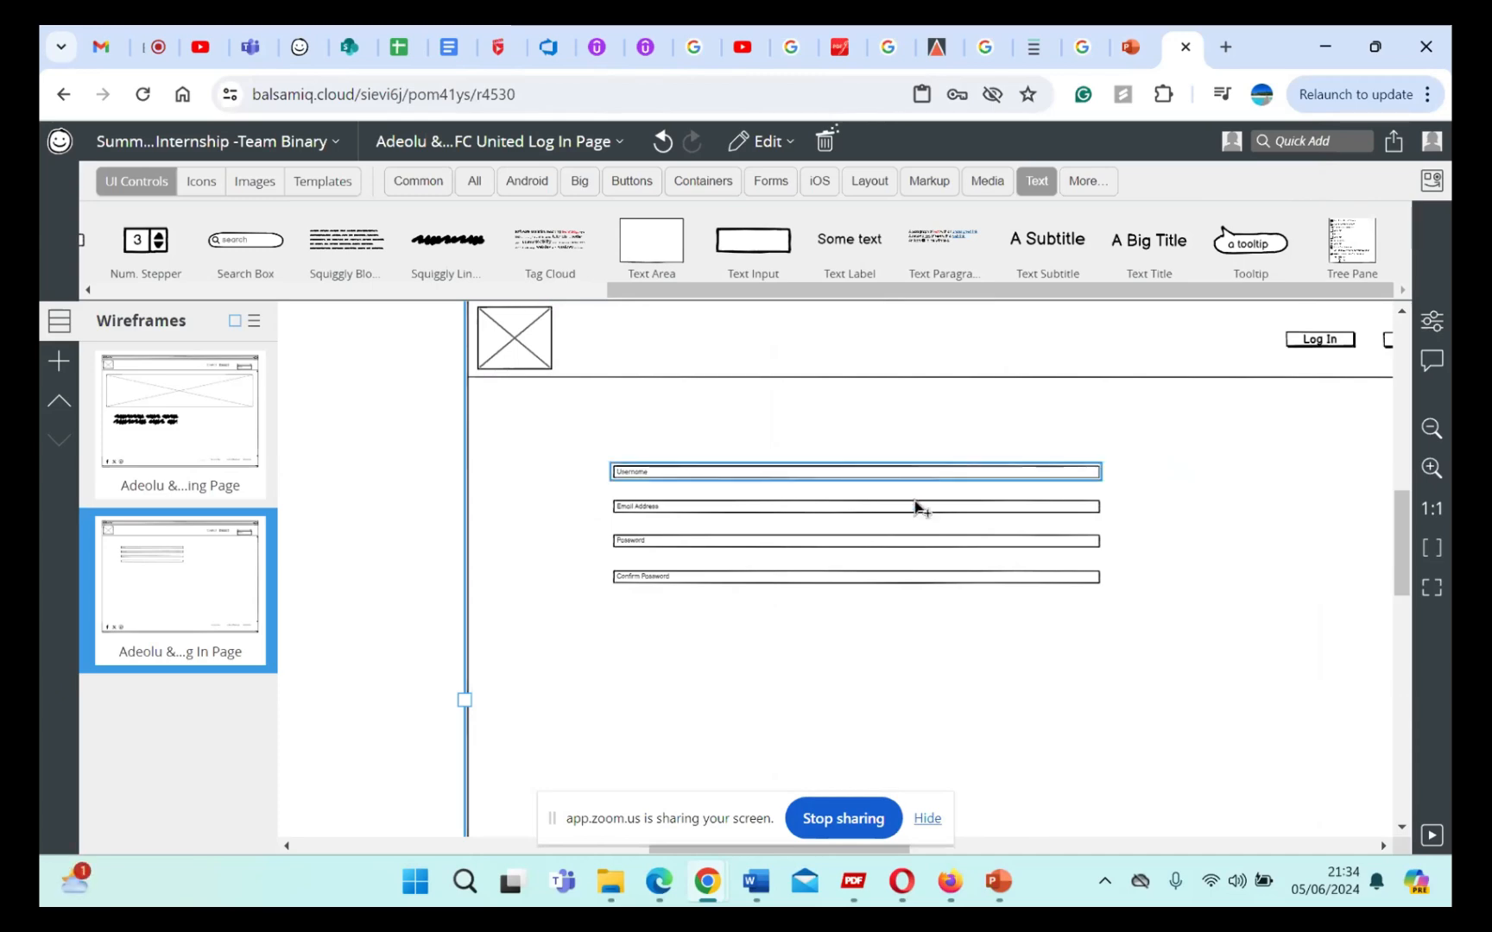
{"action": "left_click", "coordinate": [920, 506], "text": "shift"}
{"action": "left_click", "coordinate": [907, 544], "text": "shift"}
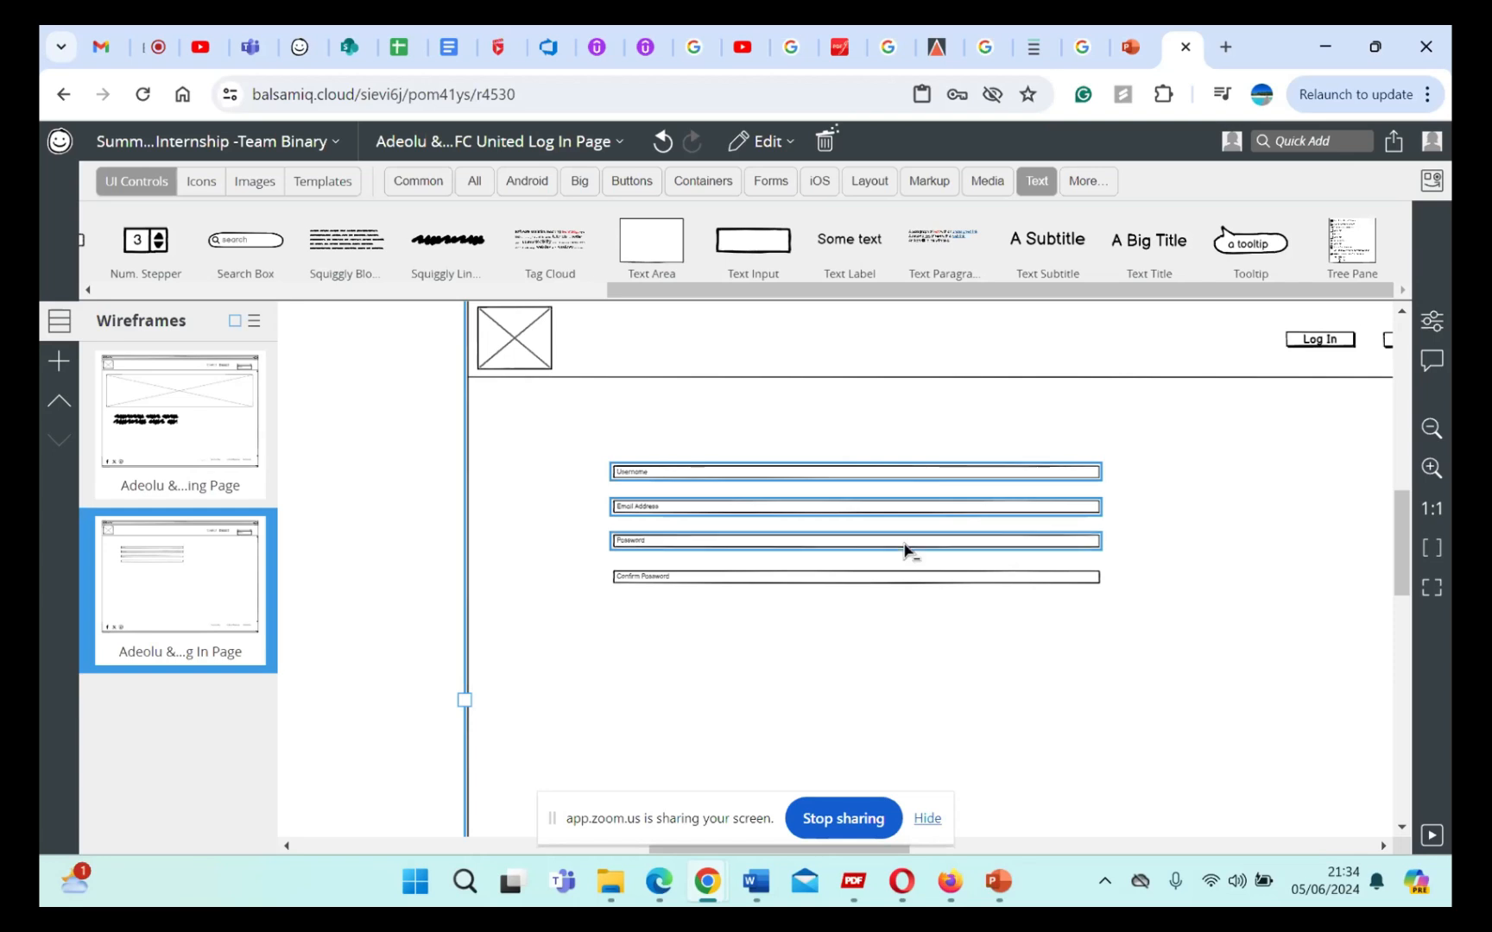
{"action": "left_click", "coordinate": [903, 580], "text": "shift"}
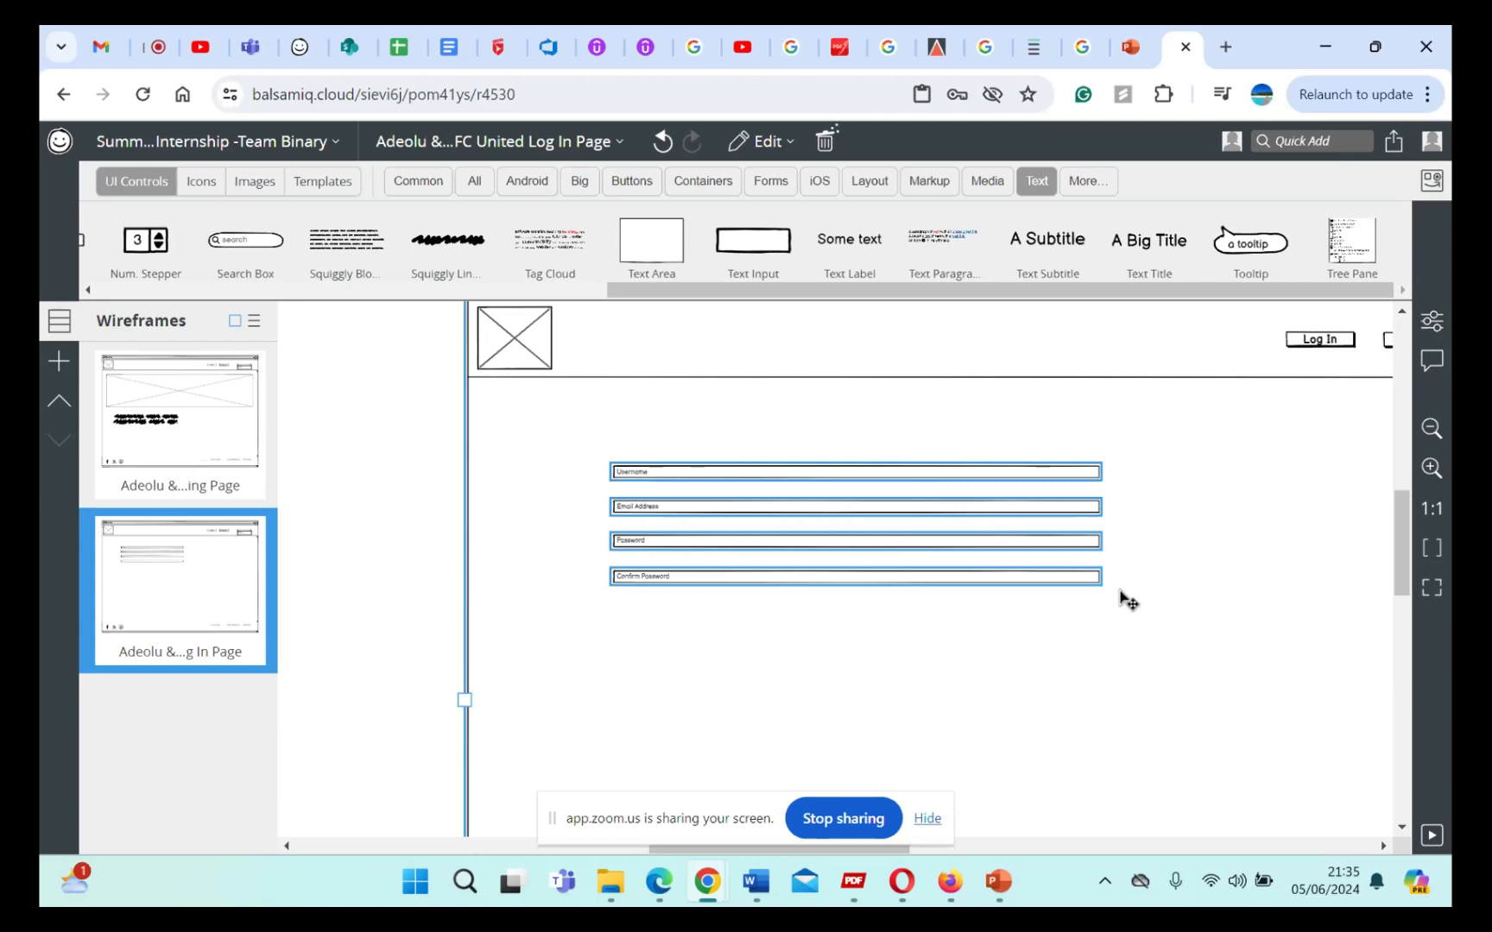
Step: Try to move the selected form text inputs as a group, undo the move, and discard any accidental text editing
{"action": "mouse_move", "coordinate": [1098, 587]}
{"action": "left_mouse_down"}
{"action": "mouse_move", "coordinate": [1115, 599]}
{"action": "mouse_move", "coordinate": [1074, 579]}
{"action": "left_mouse_up"}
{"action": "key", "text": "ctrl+z"}
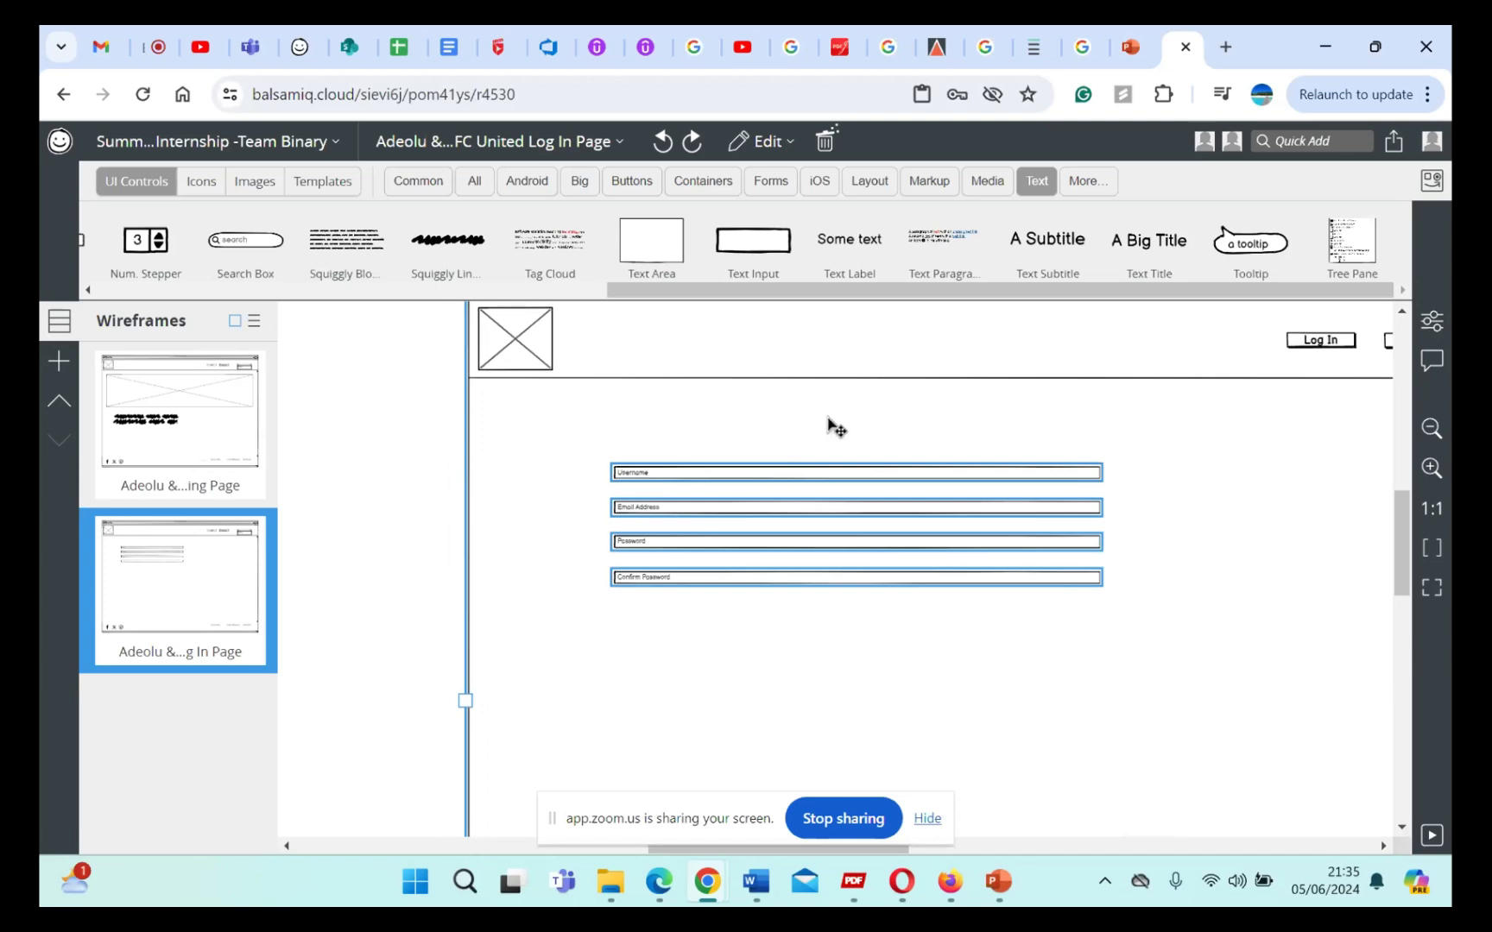
{"action": "double_click", "coordinate": [1015, 656]}
{"action": "key", "text": "Escape"}
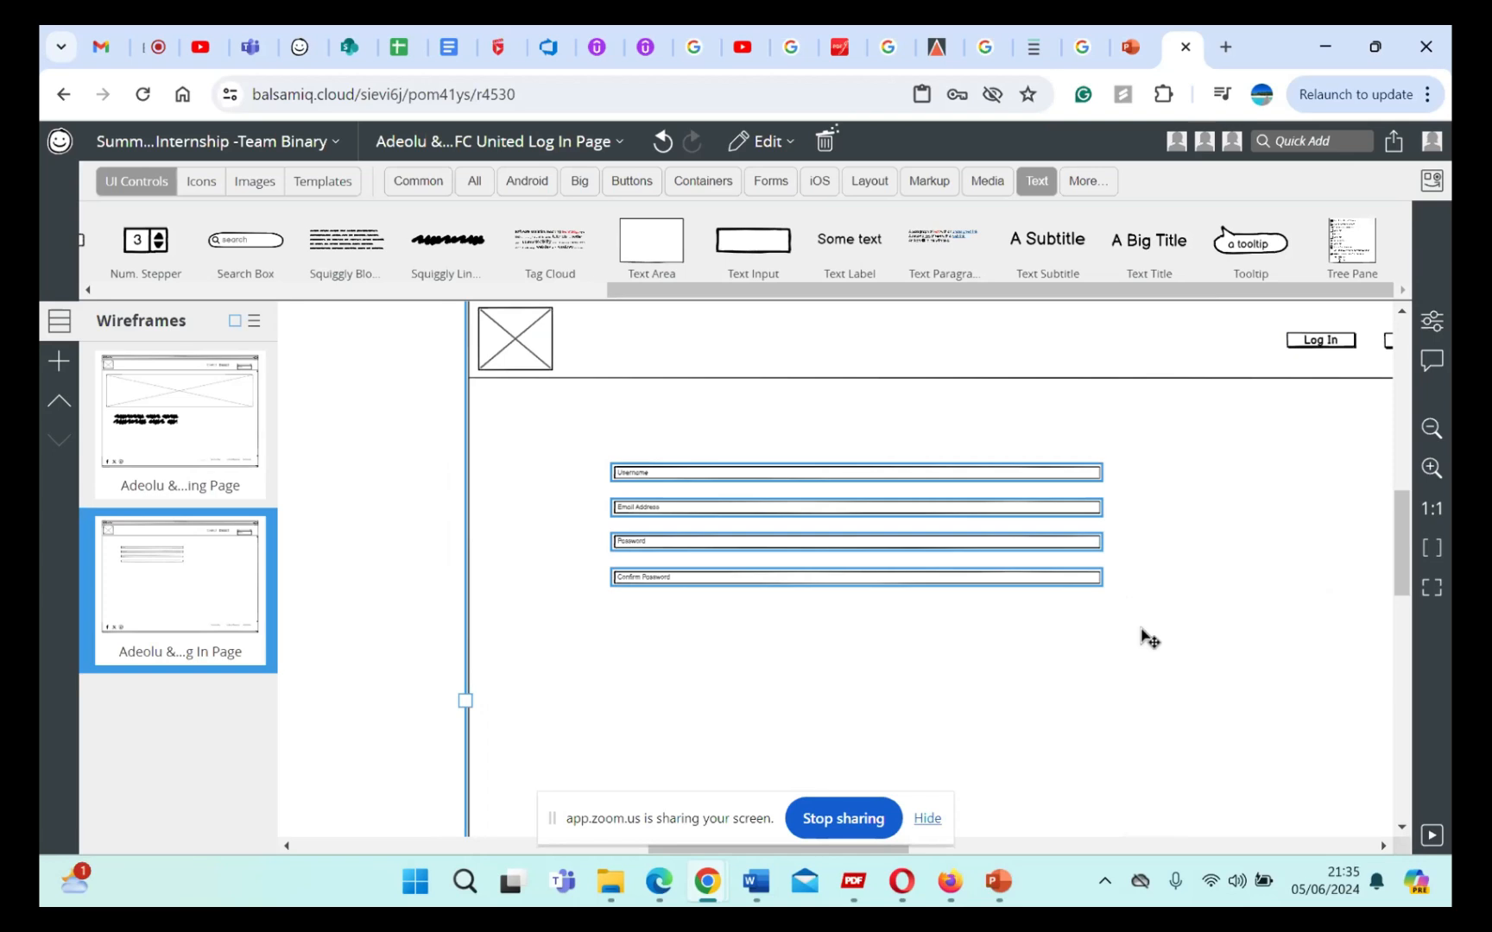
{"action": "scroll", "coordinate": [1174, 597], "scroll_direction": "right", "scroll_amount": 5}
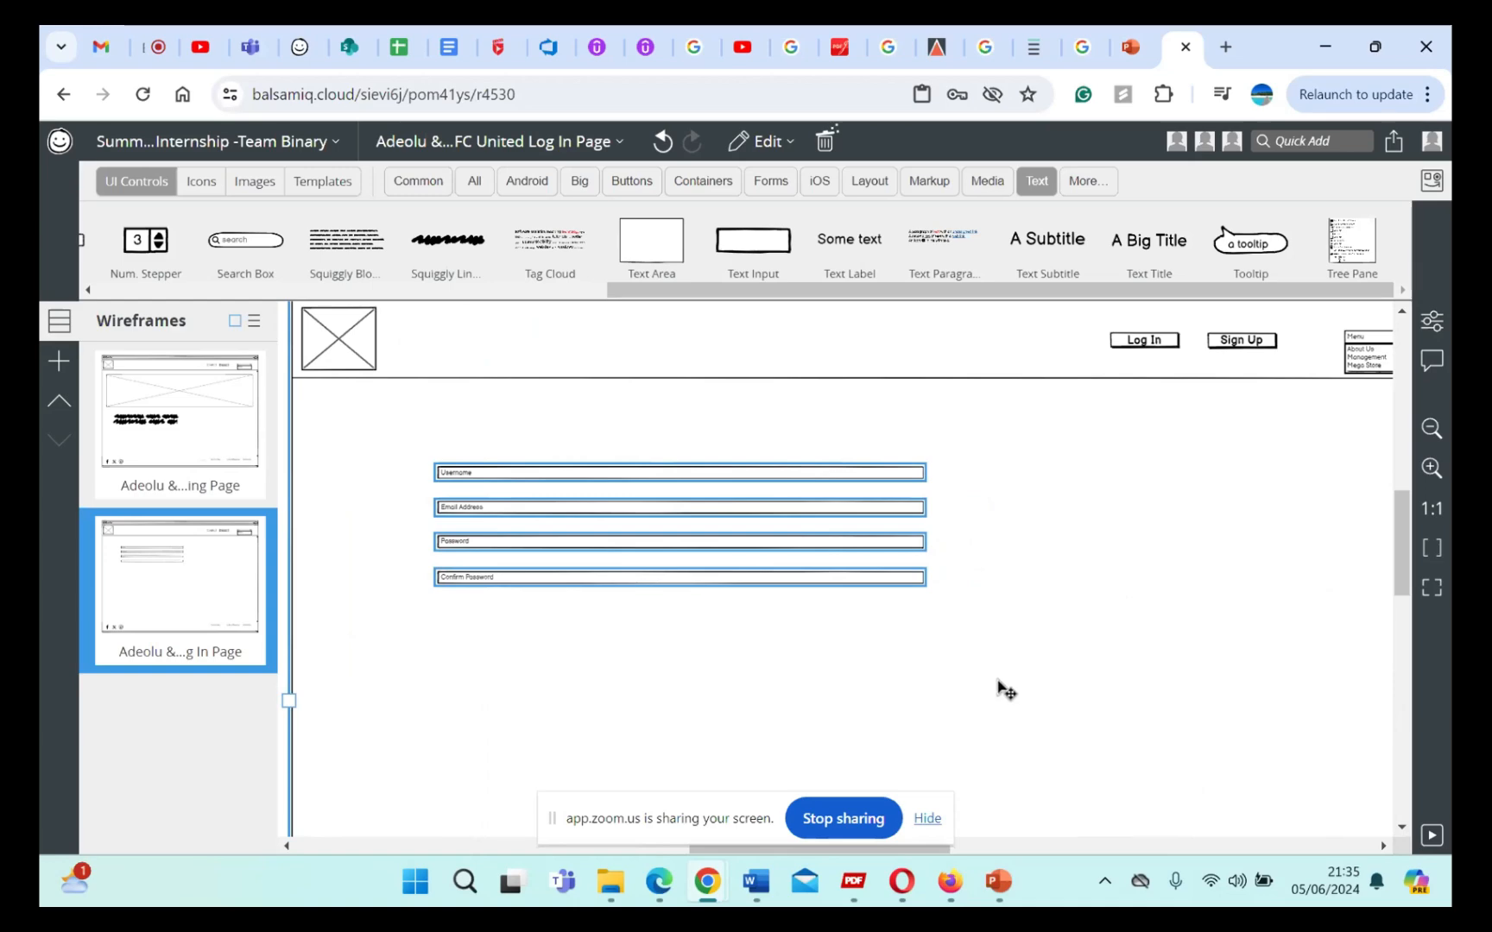
{"action": "double_click", "coordinate": [912, 672]}
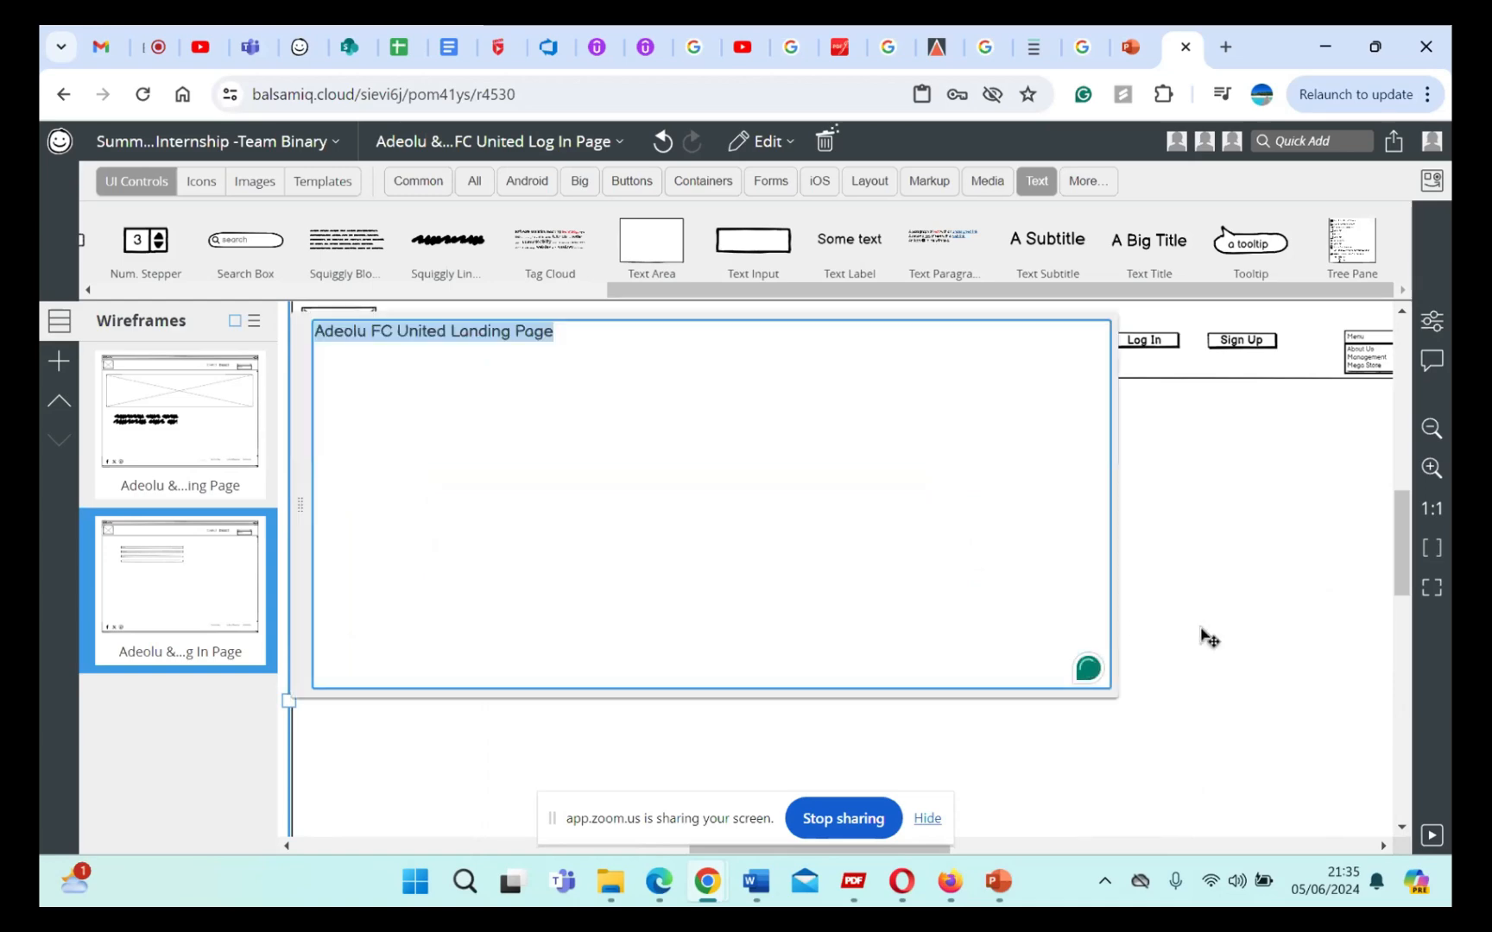
{"action": "key", "text": "Escape"}
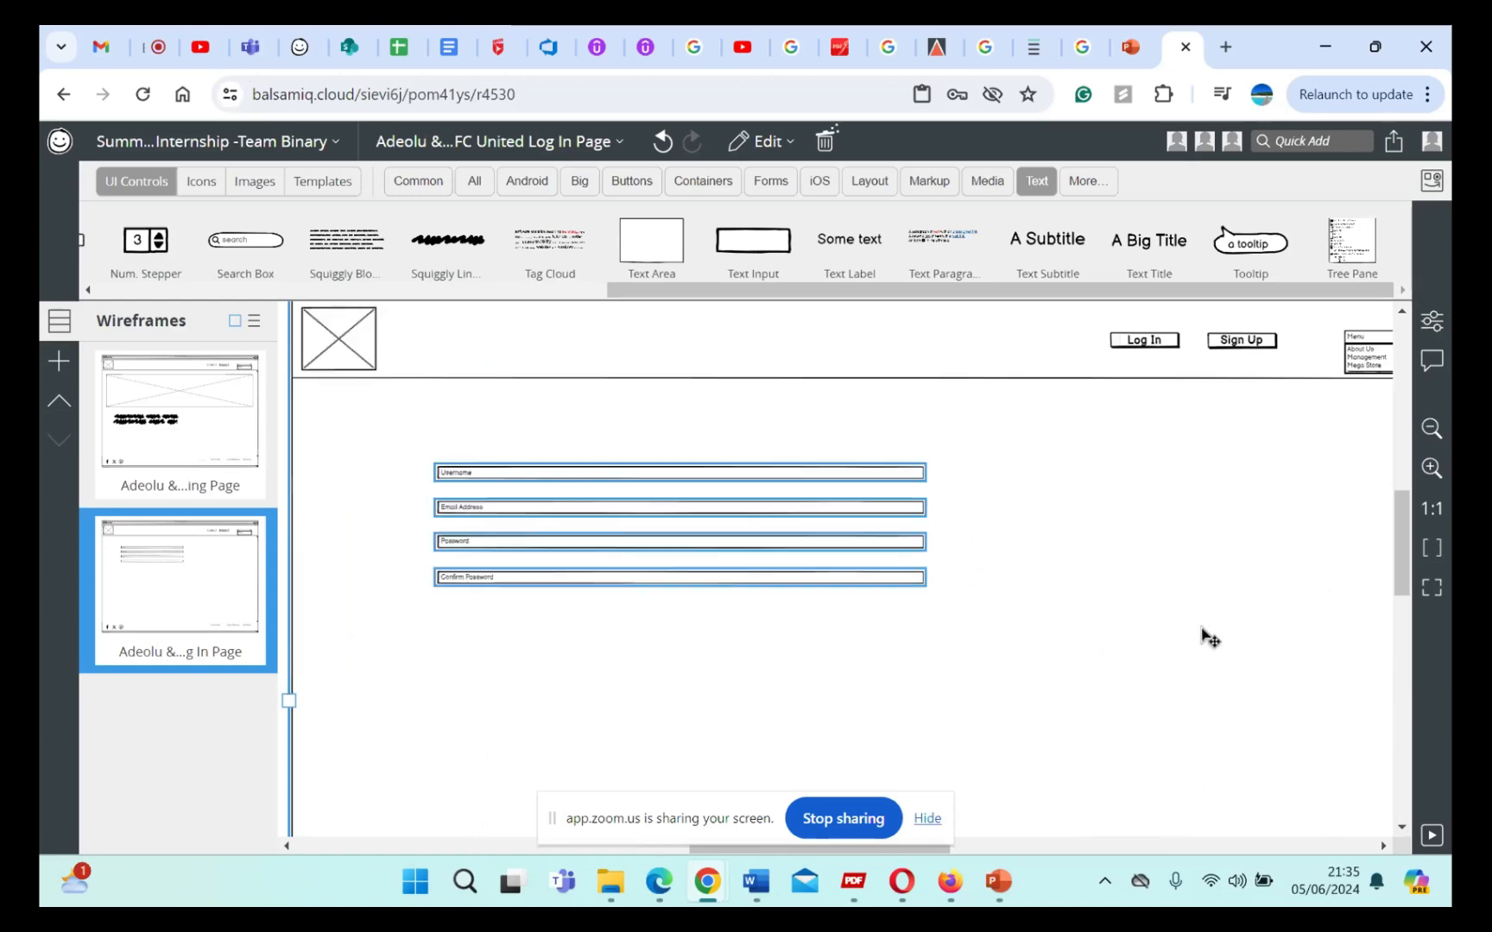
Step: Select the Username, Email Address, Password and Confirm Password text inputs together and enlarge them proportionally wider with more vertical spacing
{"action": "double_click", "coordinate": [866, 583]}
{"action": "key", "text": "Escape"}
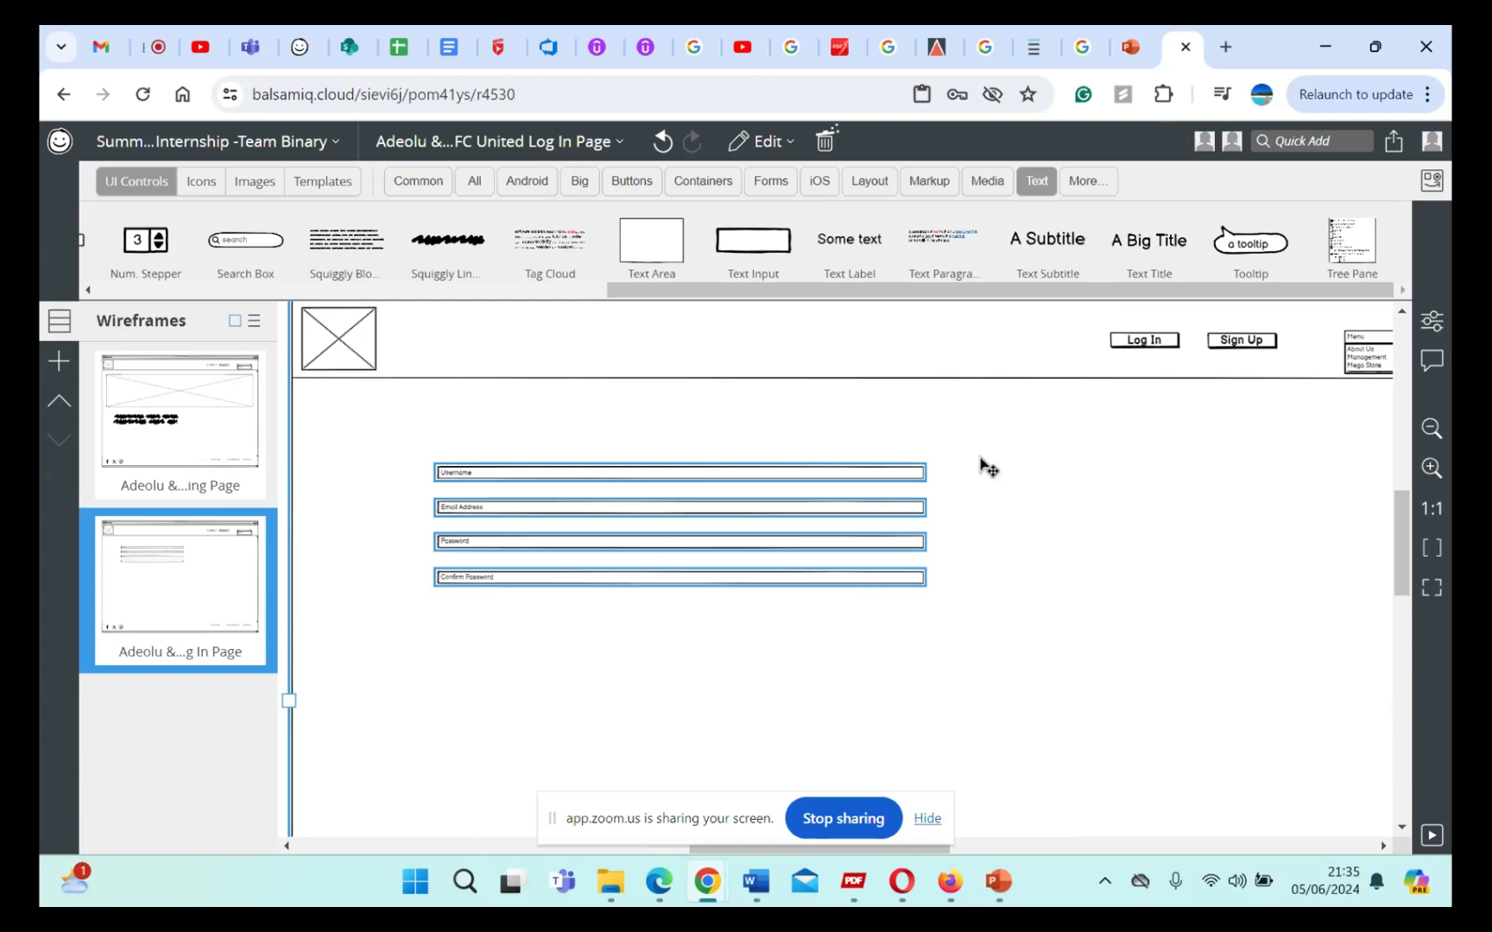
{"action": "scroll", "coordinate": [1025, 603], "scroll_direction": "left", "scroll_amount": 2}
{"action": "scroll", "coordinate": [1025, 604], "scroll_direction": "up", "scroll_amount": 1}
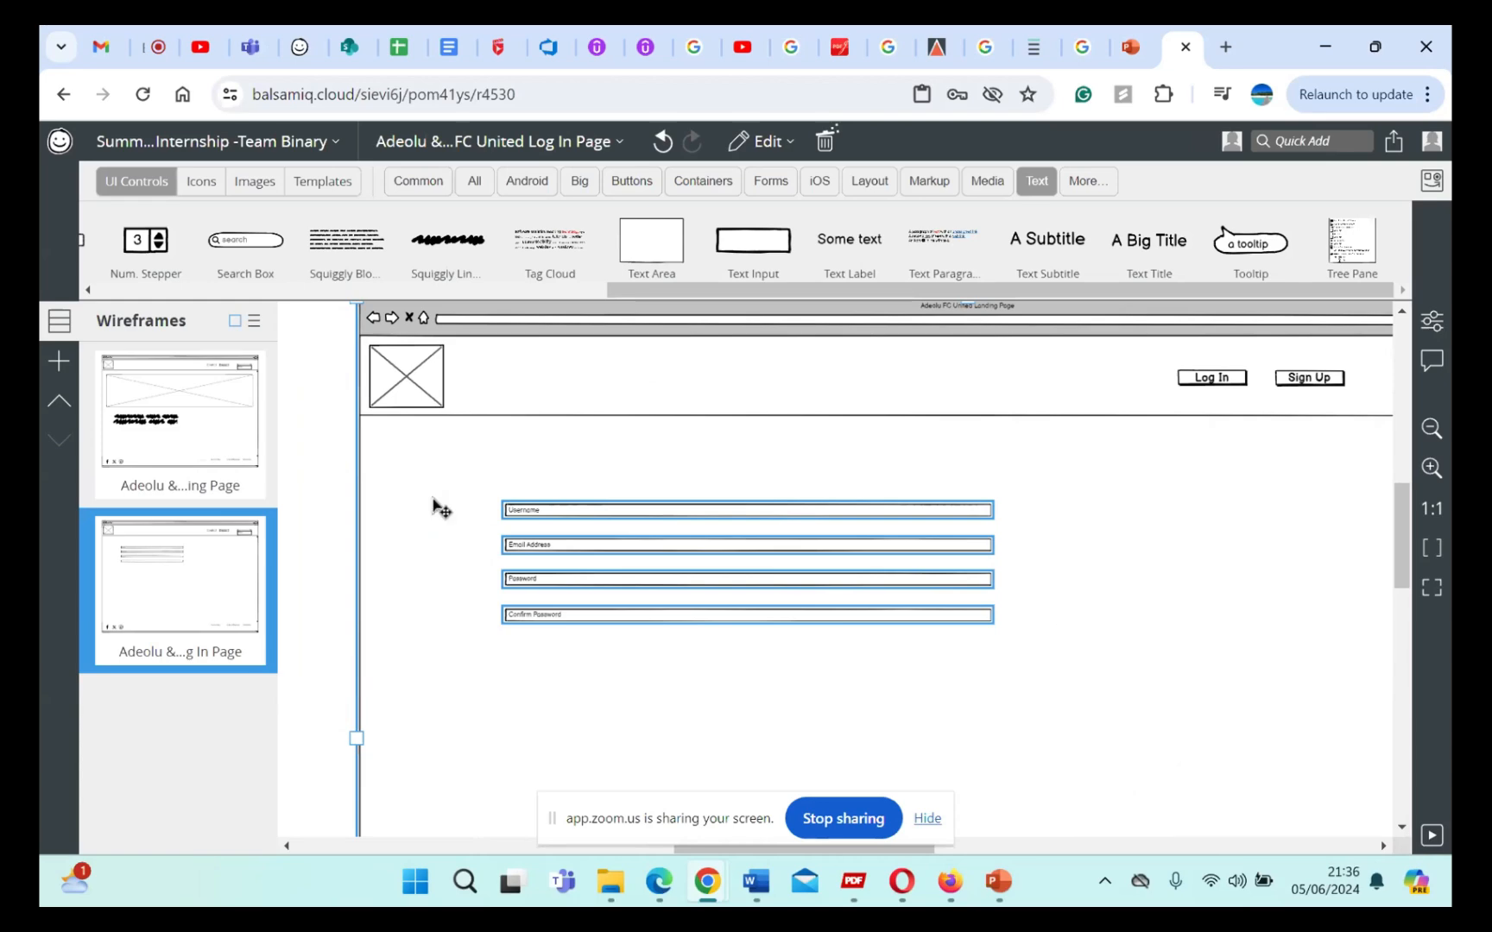
{"action": "left_click", "coordinate": [333, 512]}
{"action": "left_click", "coordinate": [697, 514]}
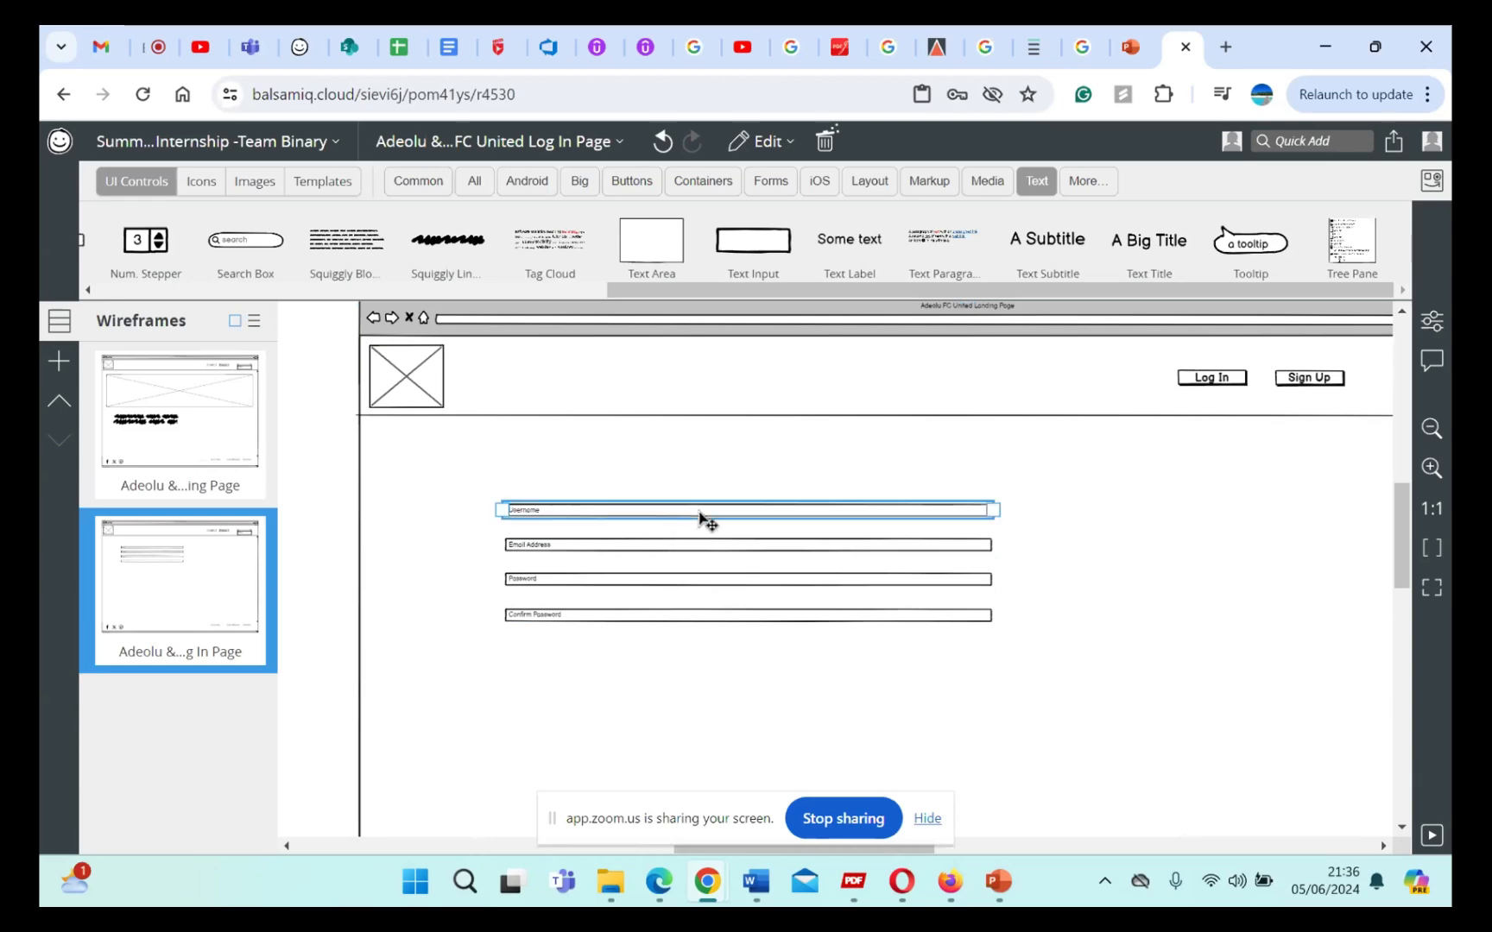
{"action": "left_click", "coordinate": [762, 550], "text": "shift"}
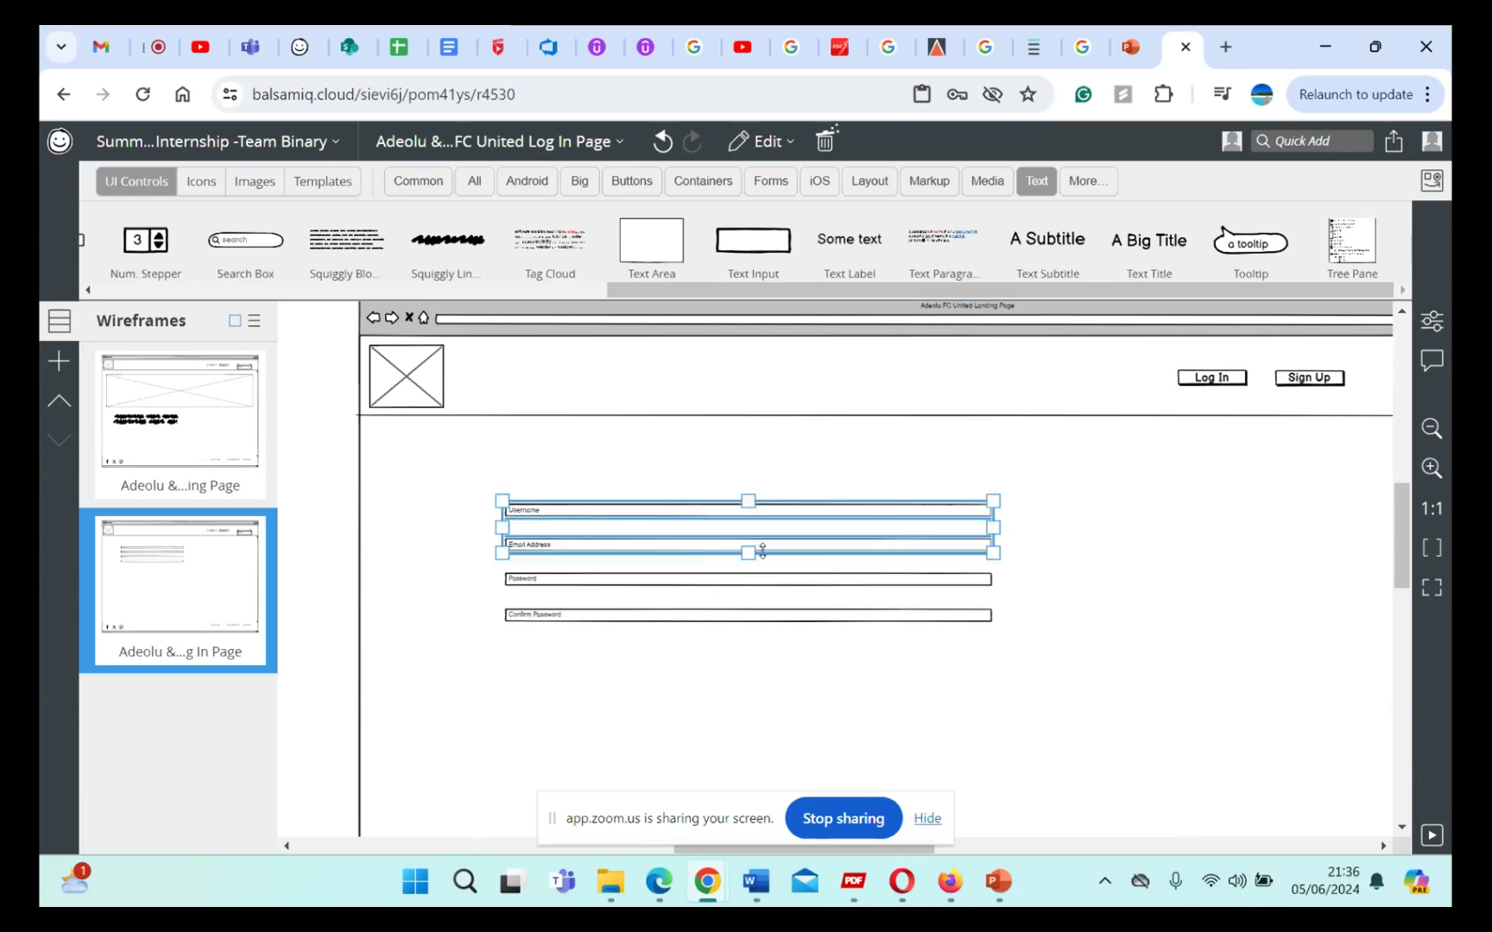
{"action": "left_click", "coordinate": [790, 580], "text": "shift"}
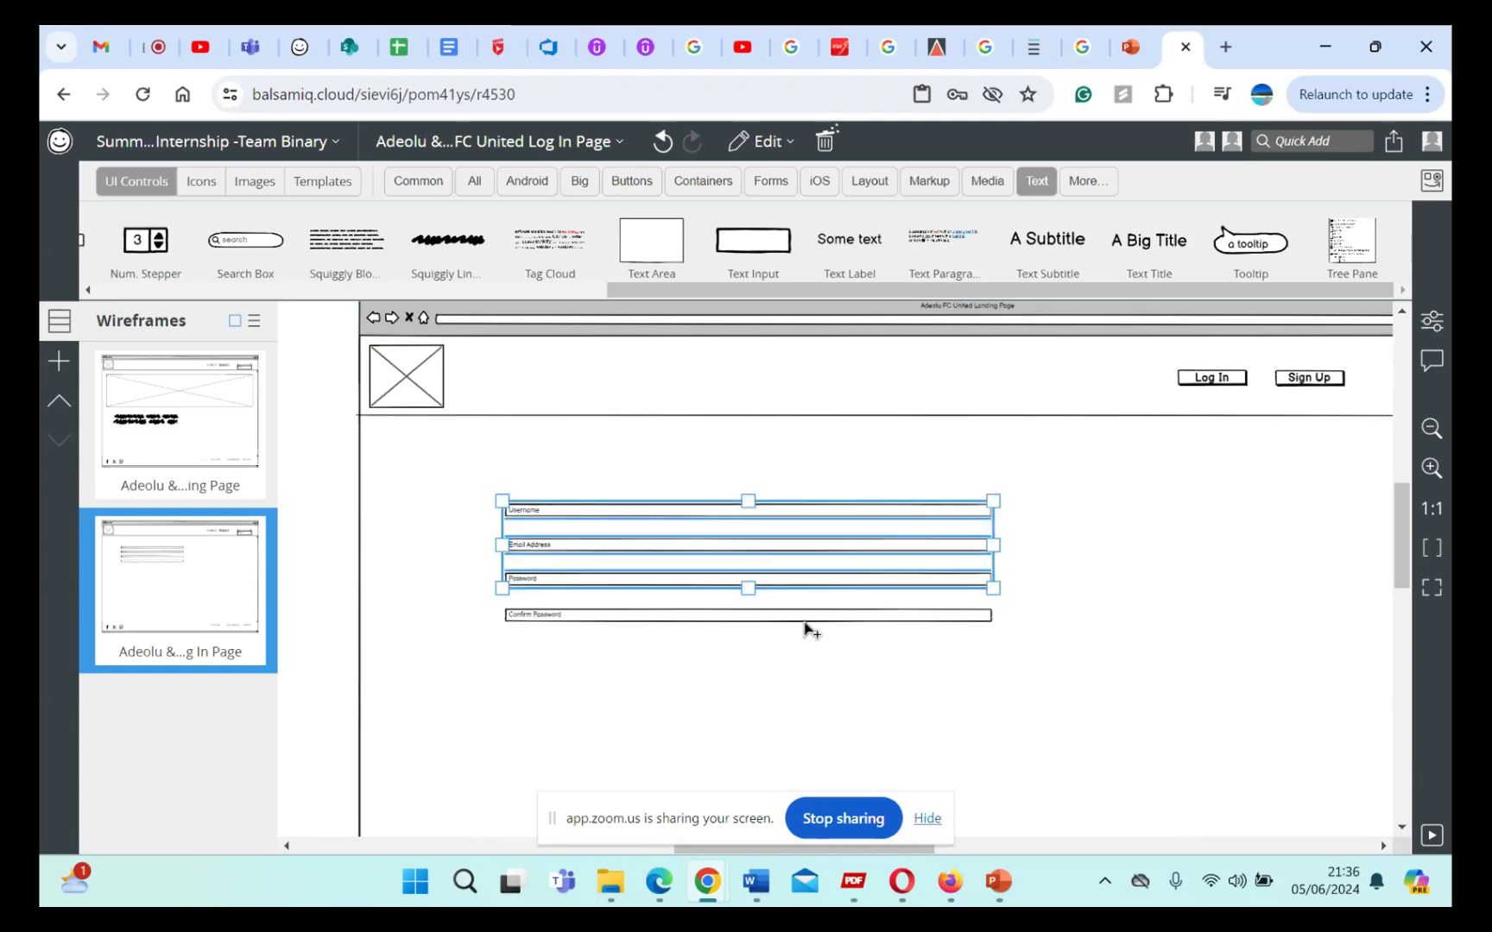
{"action": "left_click", "coordinate": [803, 620], "text": "shift"}
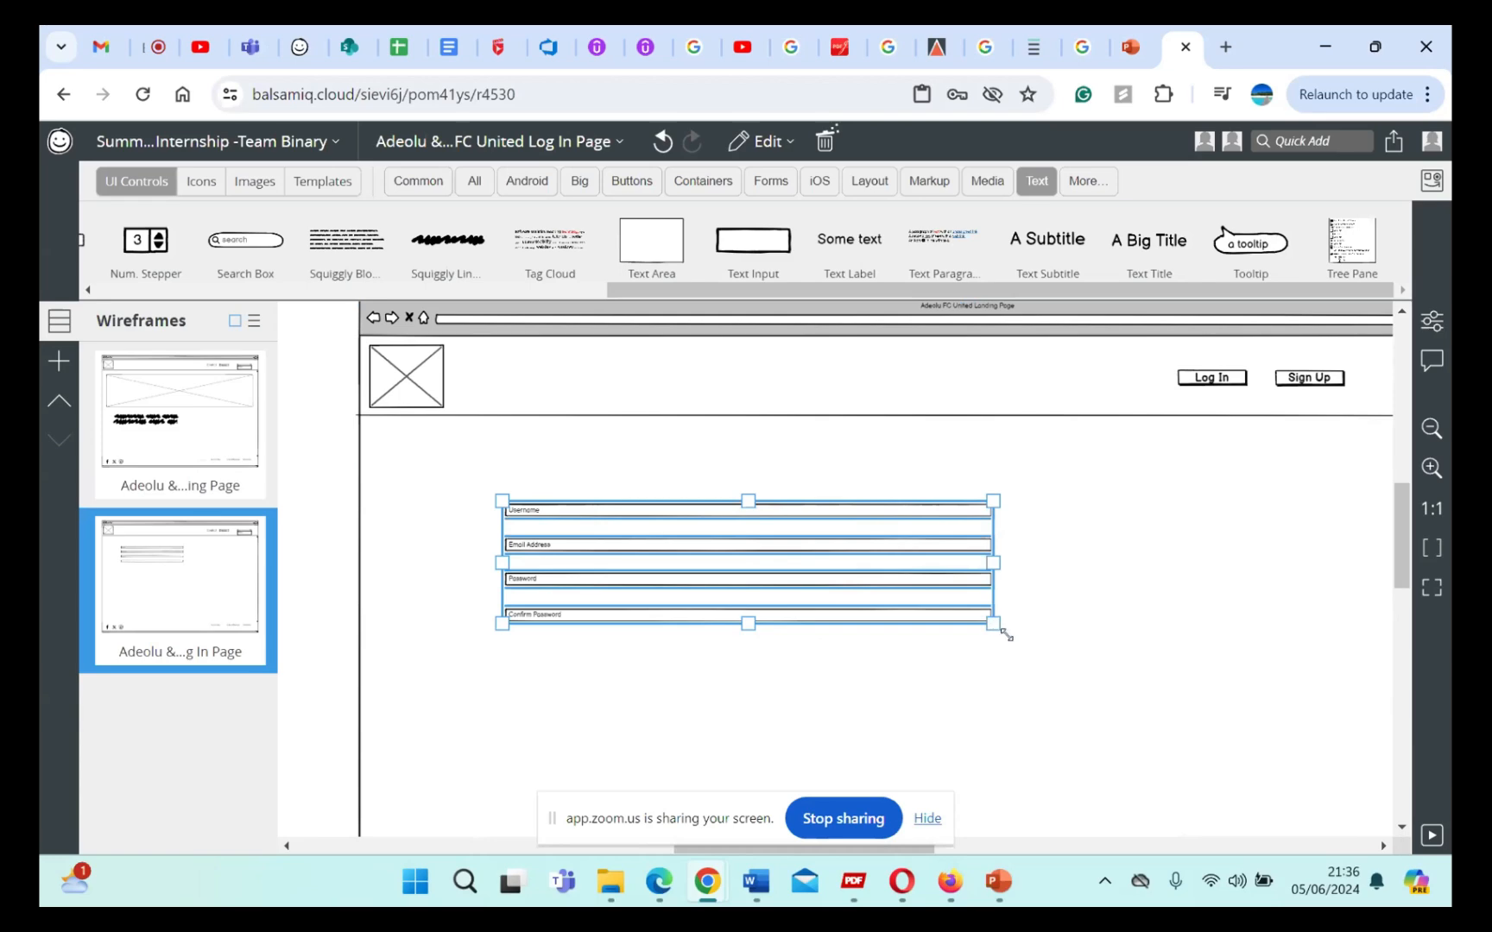
{"action": "left_click_drag", "start_coordinate": [995, 626], "coordinate": [1168, 677]}
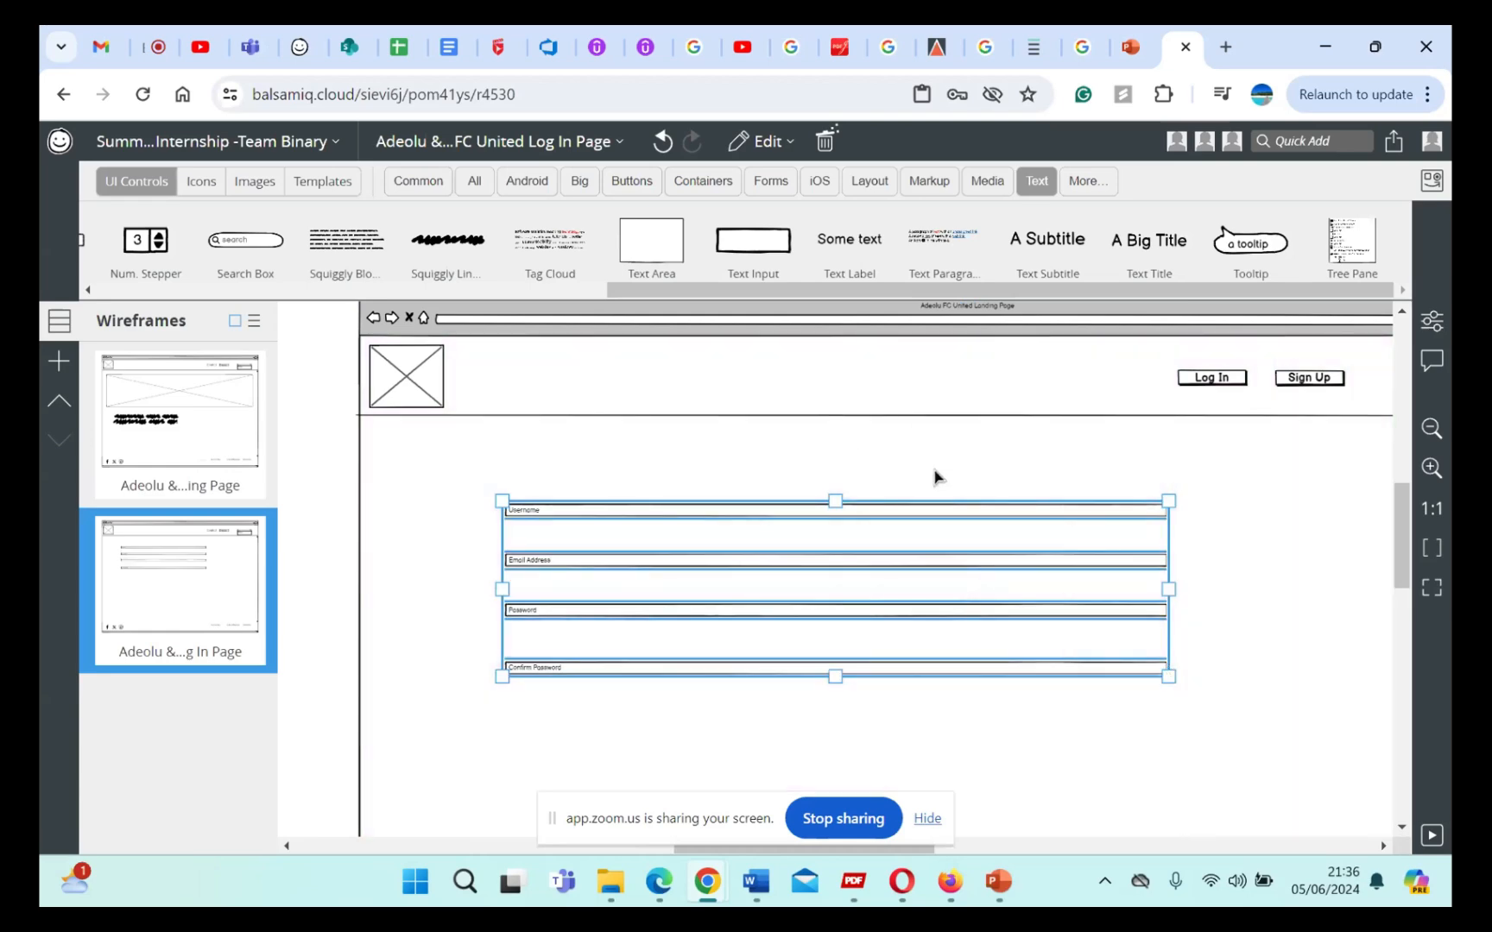
{"action": "left_click", "coordinate": [1212, 704]}
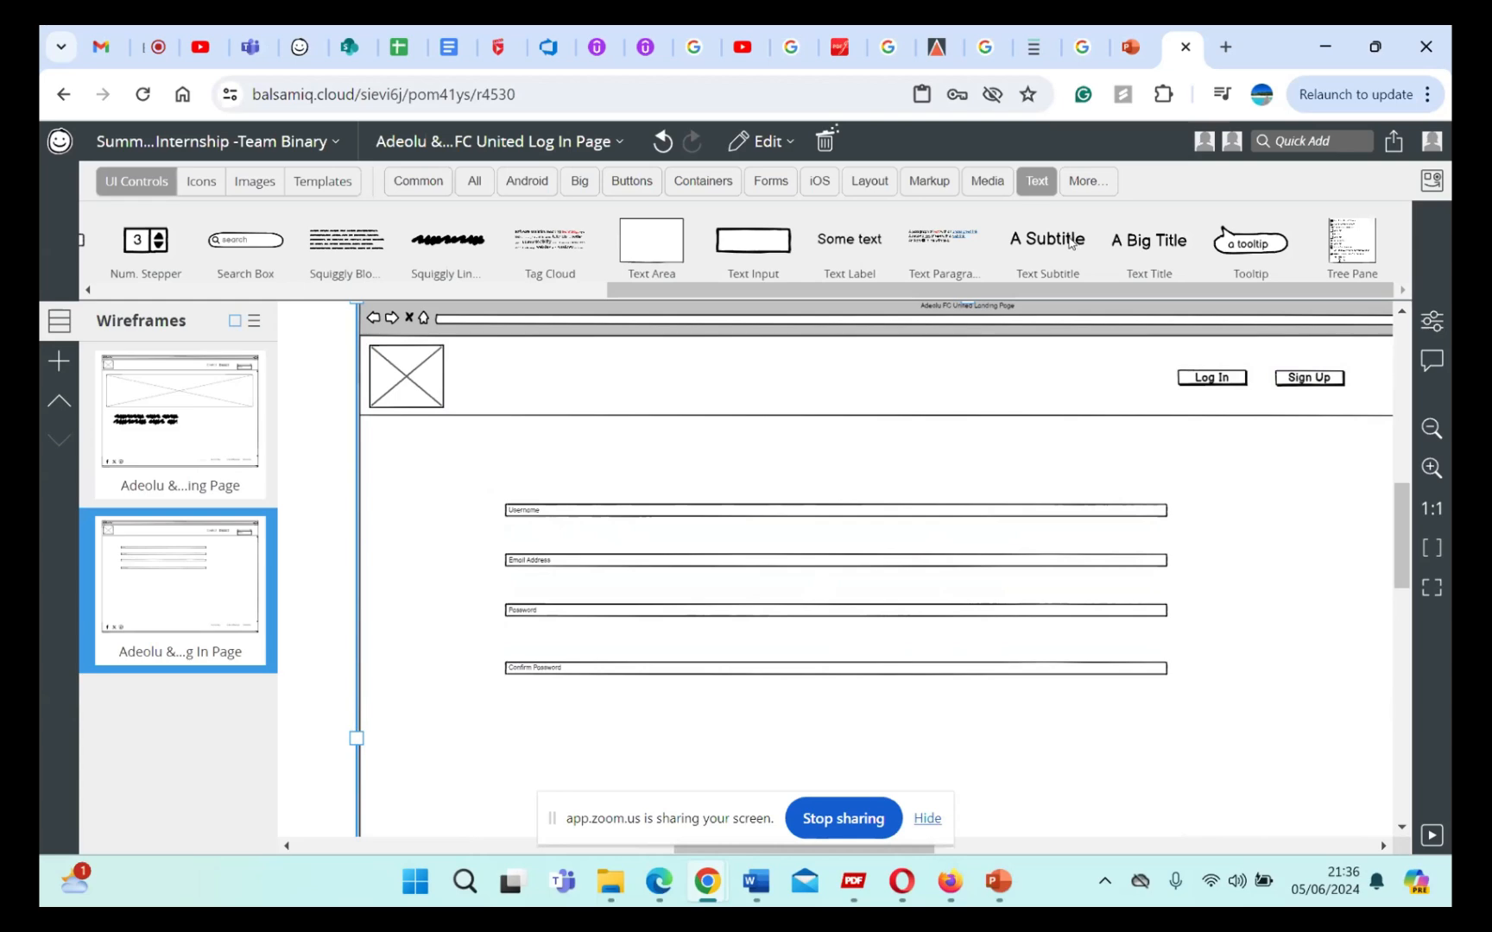
Step: Add a subtitle reading "Log In" above the Username text input
{"action": "left_click_drag", "start_coordinate": [1070, 244], "coordinate": [782, 482]}
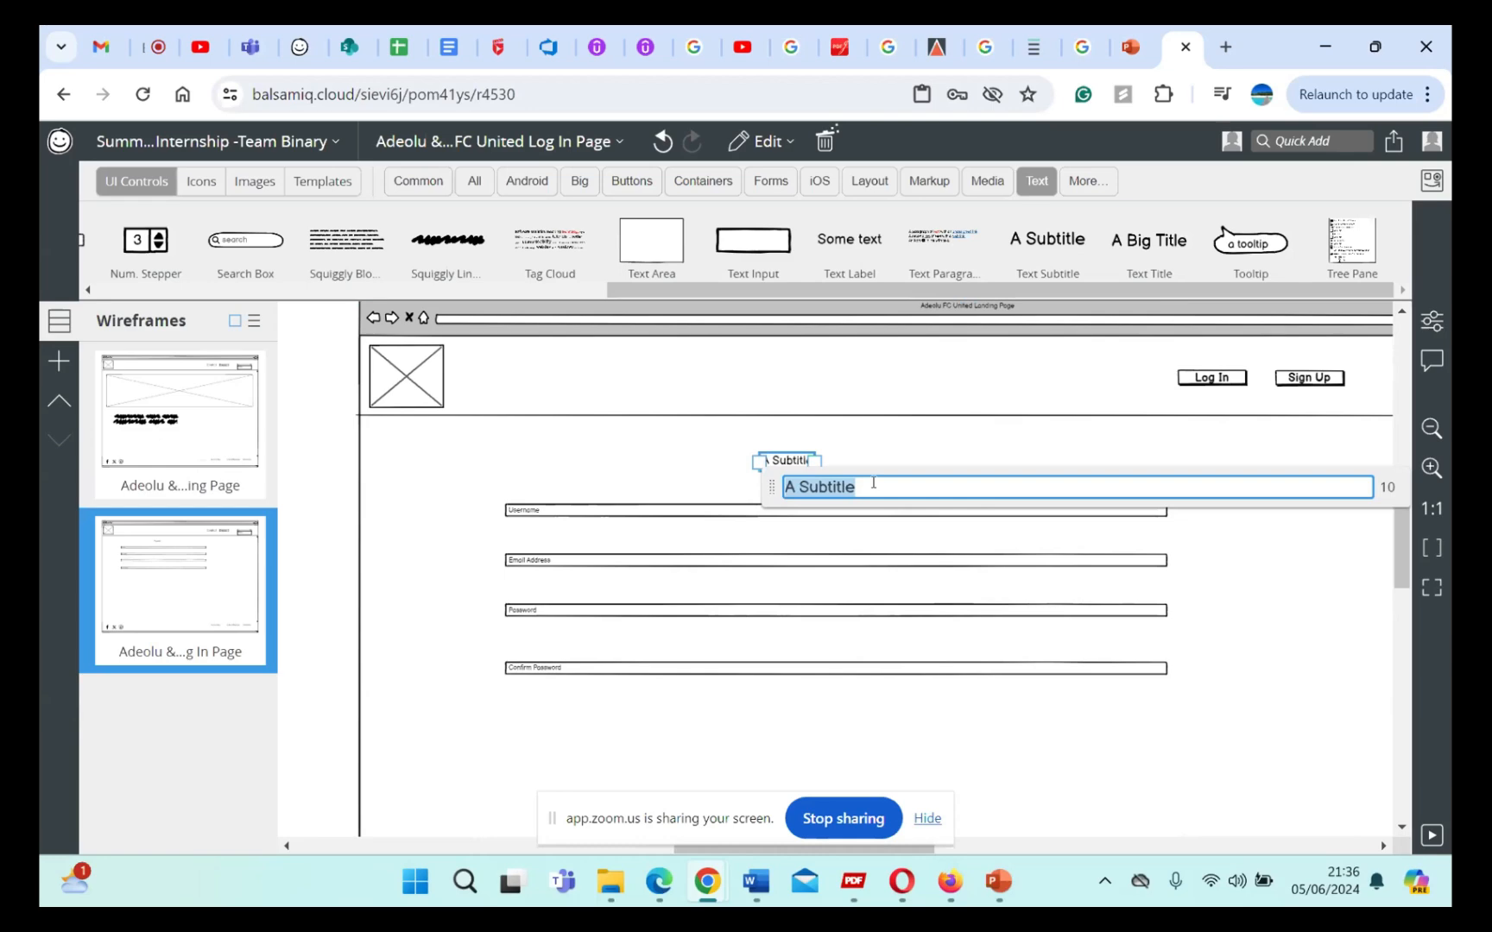
{"action": "type", "text": "Log IN"}
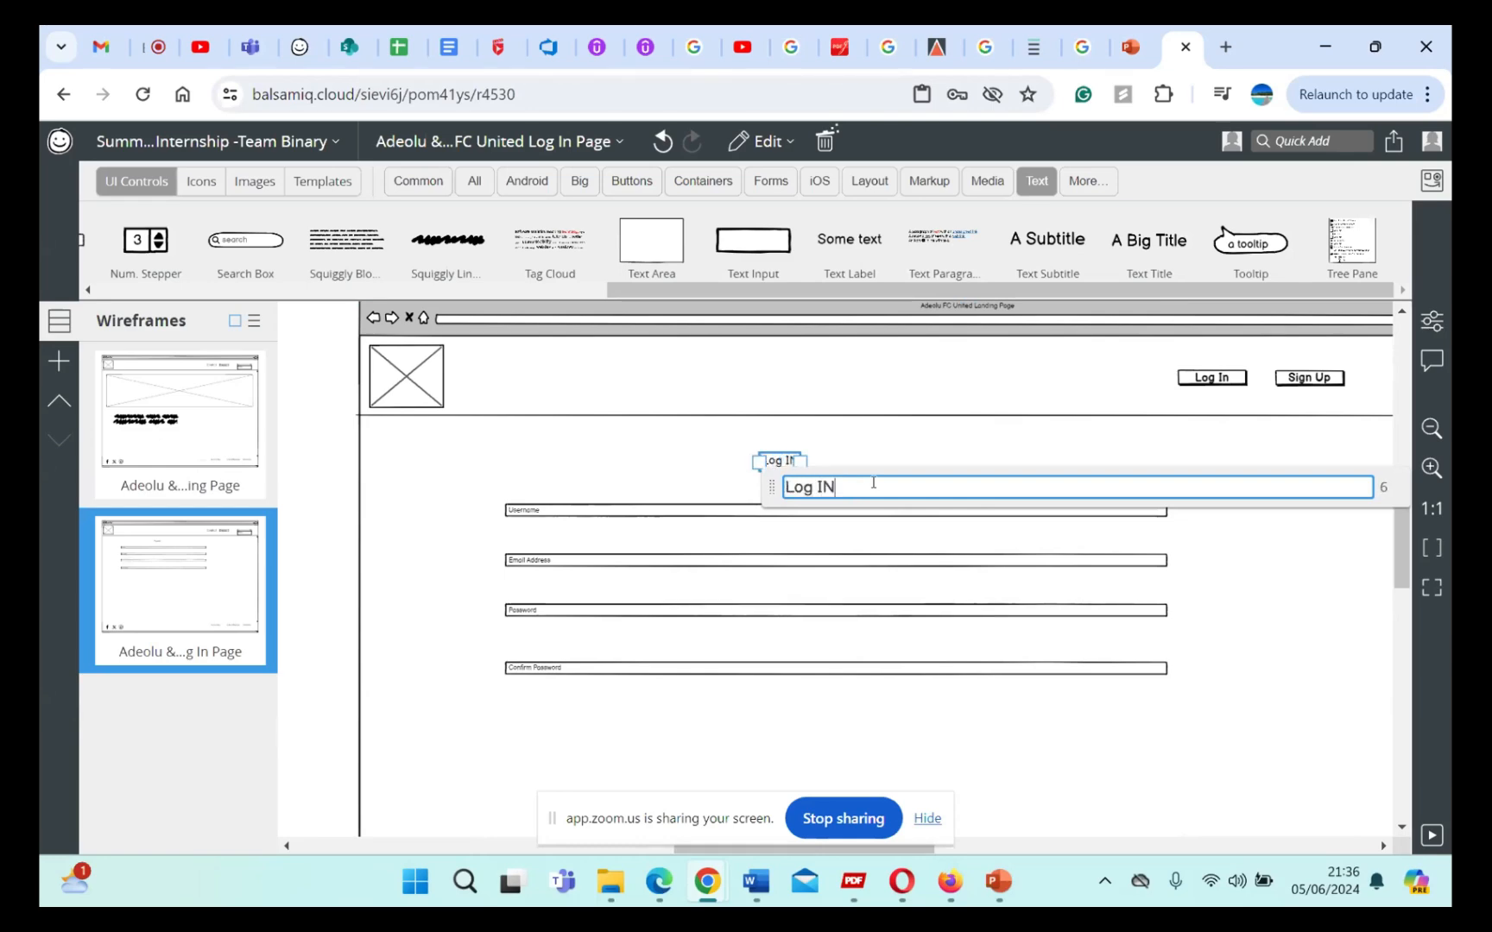
{"action": "key", "text": "BackSpace"}
{"action": "type", "text": "n"}
{"action": "left_click", "coordinate": [921, 429]}
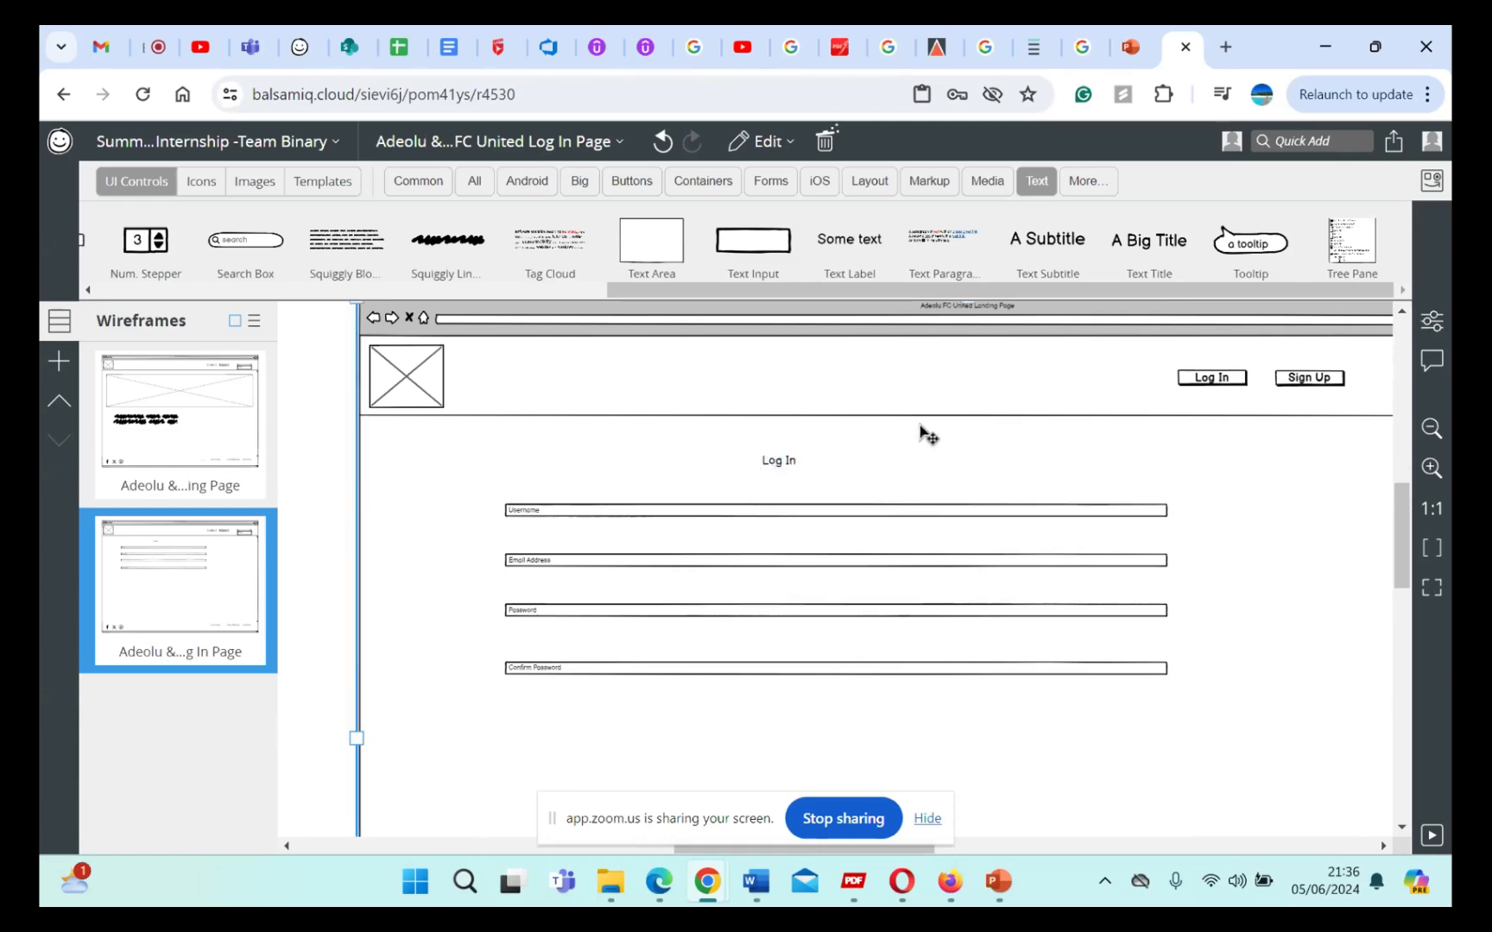
Step: Resize the Log In subtitle's box from both sides so its text sits closer to the centre above the form
{"action": "left_click", "coordinate": [780, 465]}
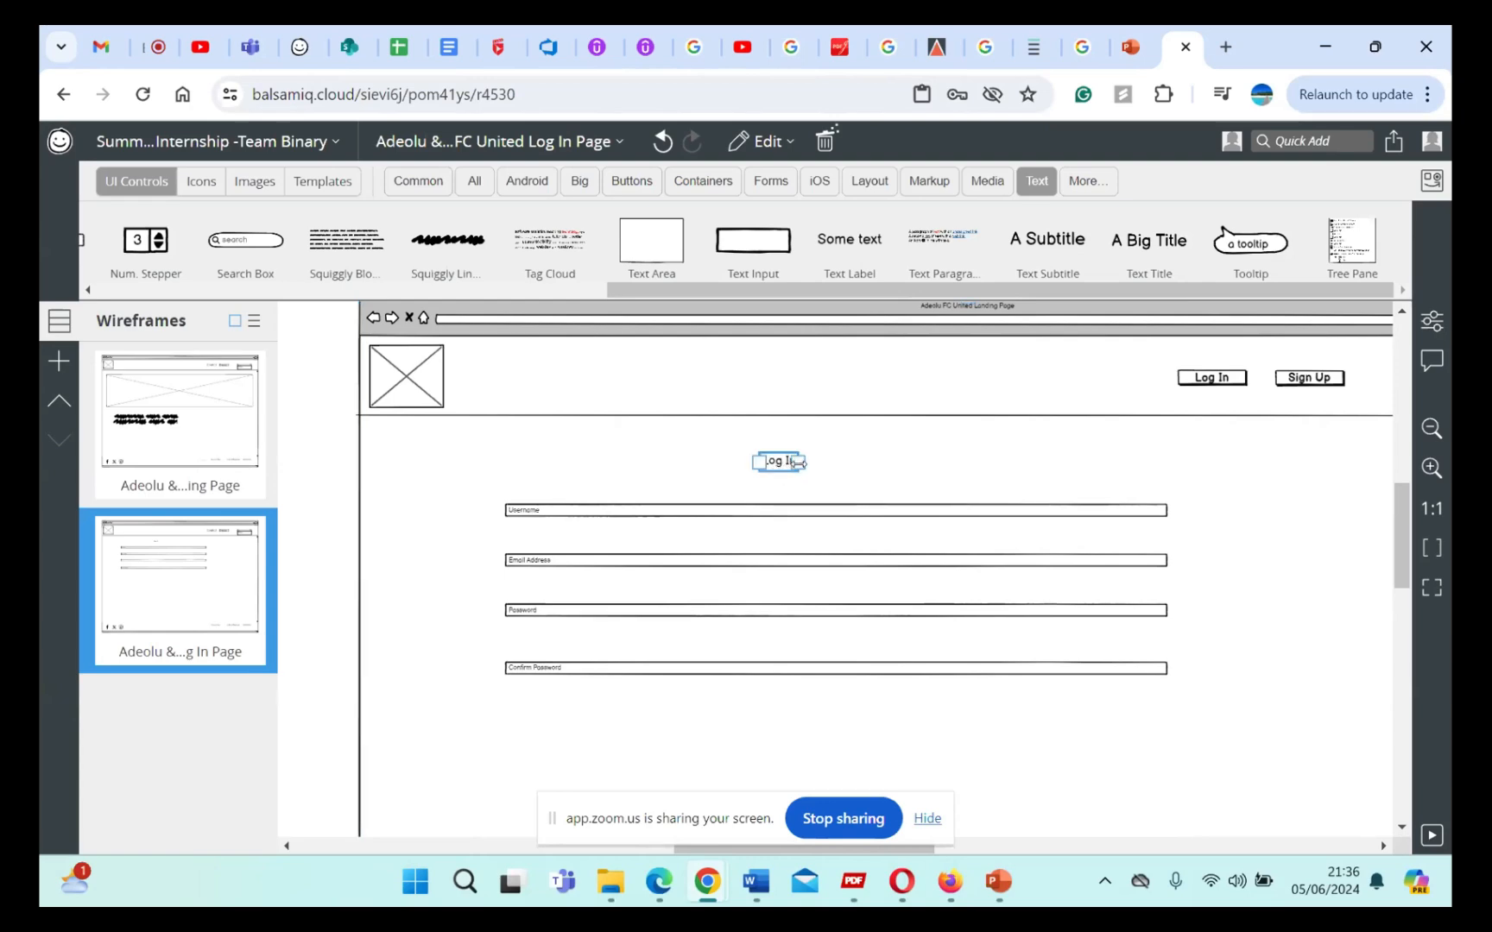
{"action": "left_click_drag", "start_coordinate": [801, 464], "coordinate": [834, 466]}
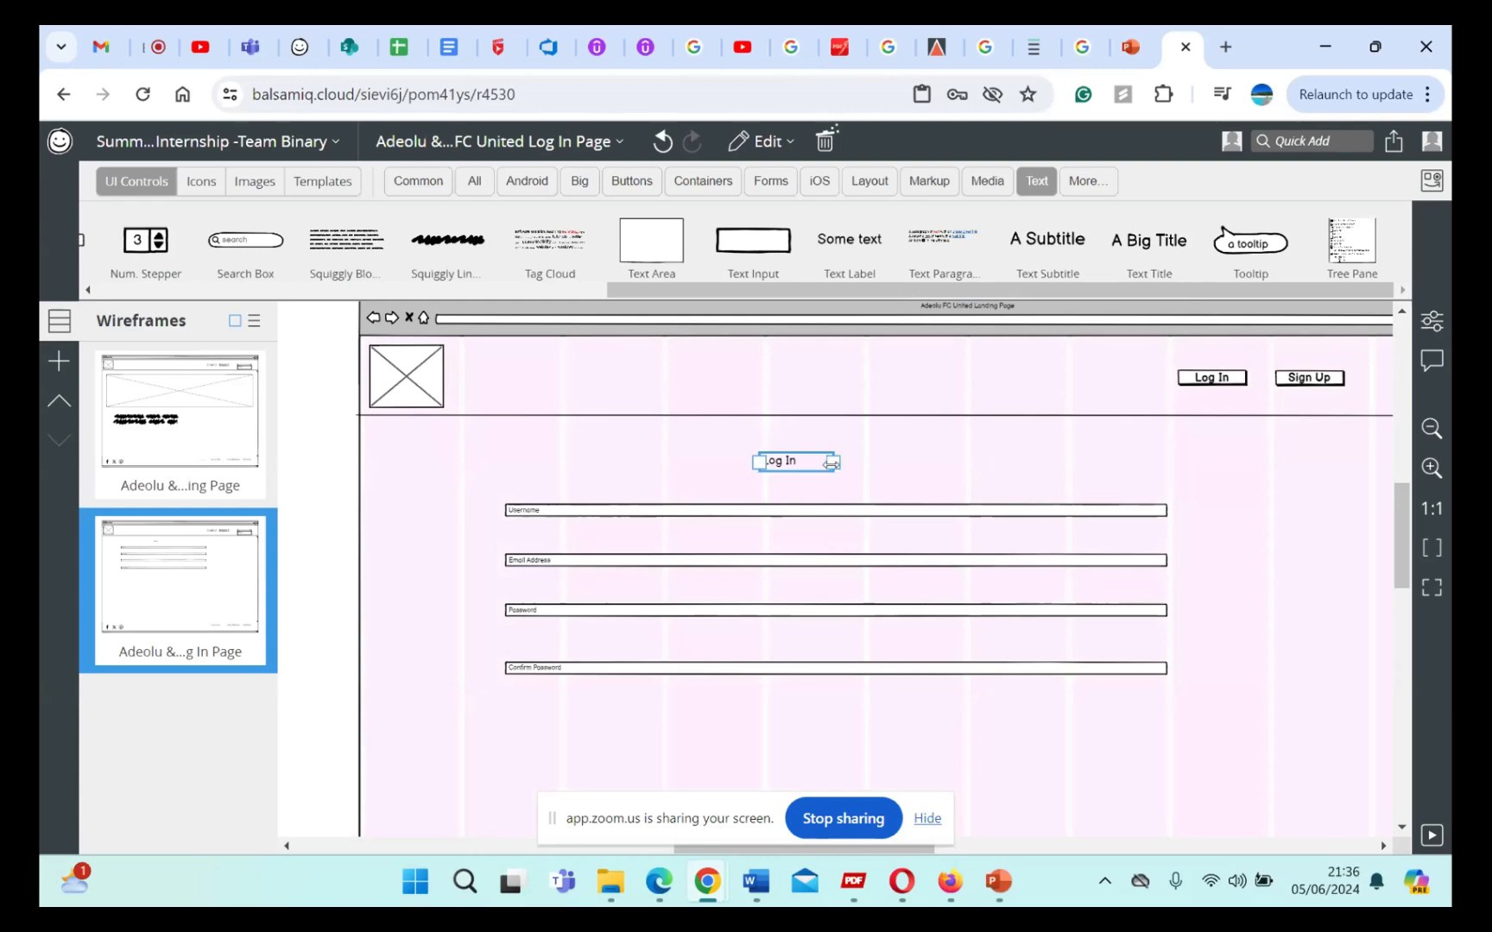
{"action": "left_click", "coordinate": [842, 468]}
{"action": "left_click", "coordinate": [851, 470]}
{"action": "left_click_drag", "start_coordinate": [759, 464], "coordinate": [798, 490]}
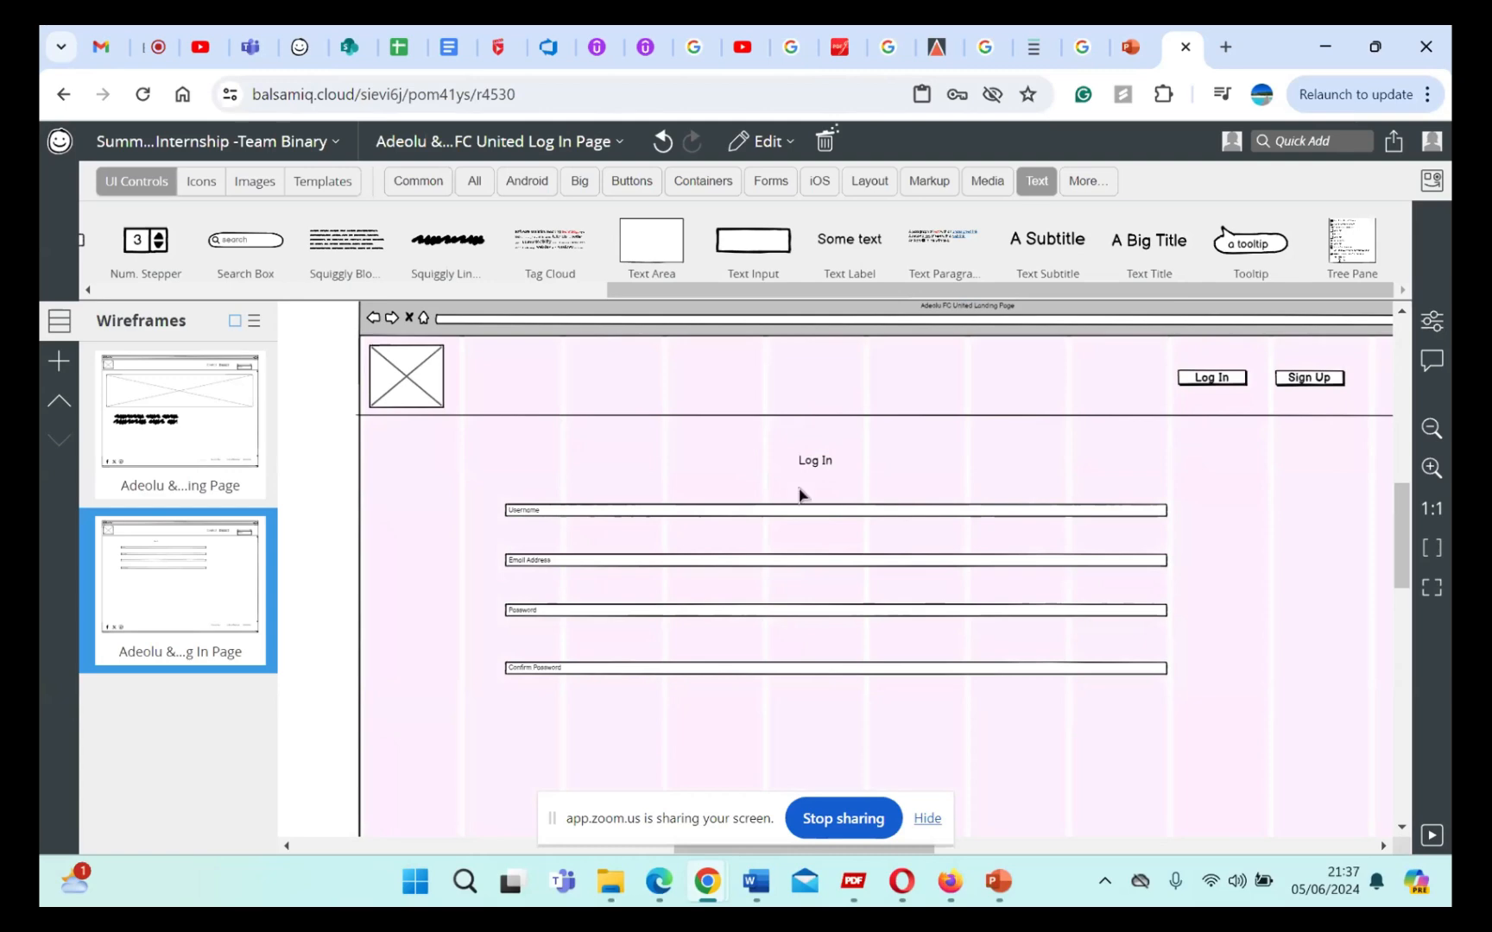
{"action": "left_click", "coordinate": [914, 442]}
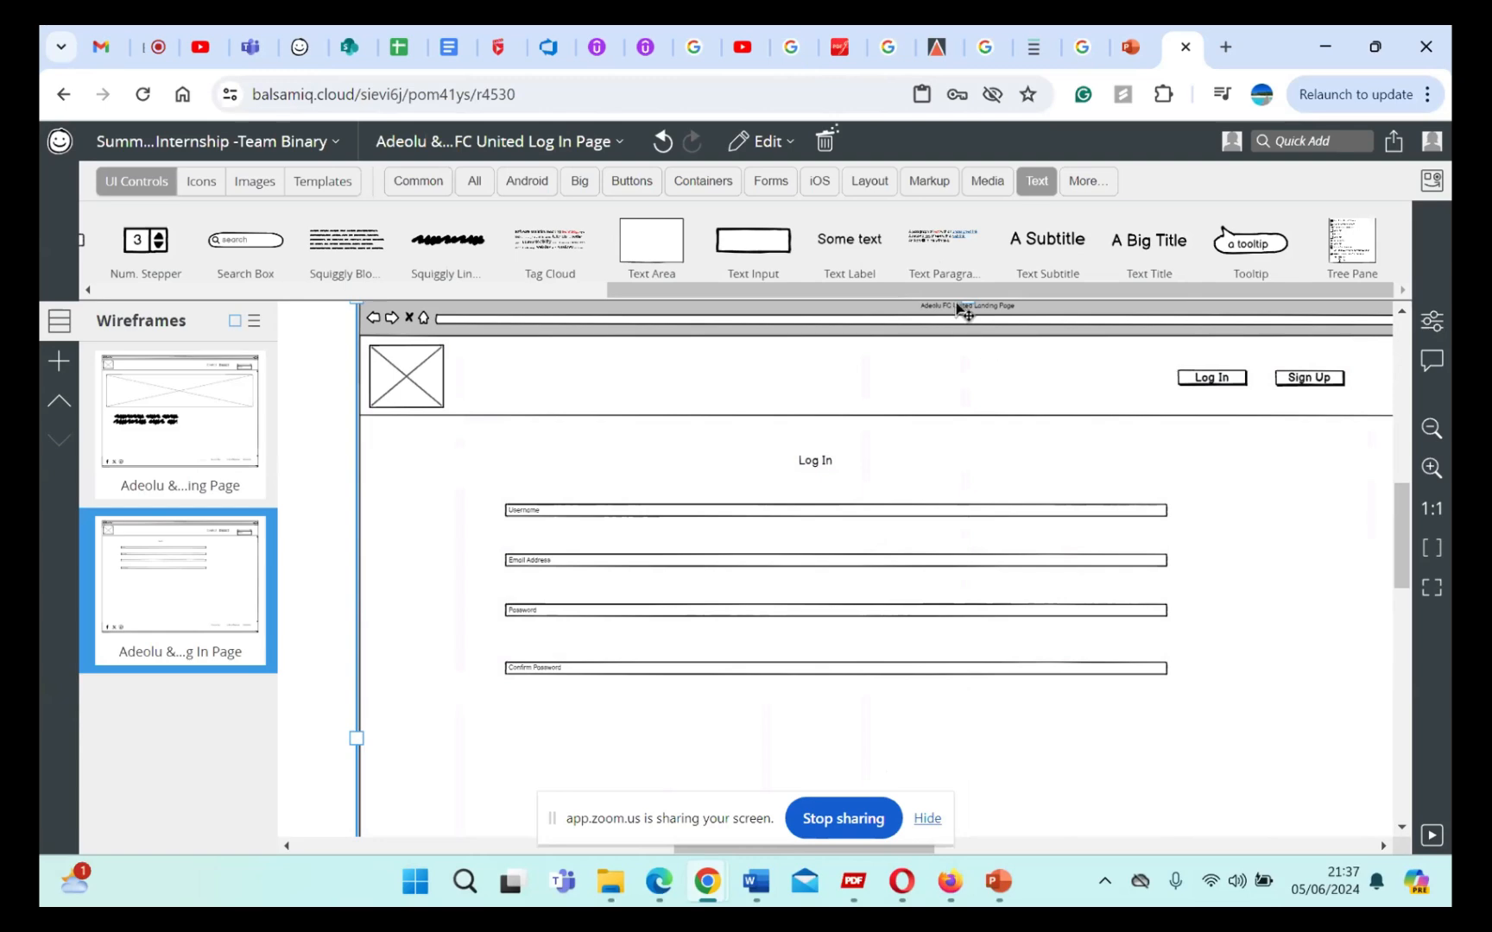
Step: Add a button labelled "Submit" centred below the Confirm Password text input
{"action": "left_click", "coordinate": [643, 184]}
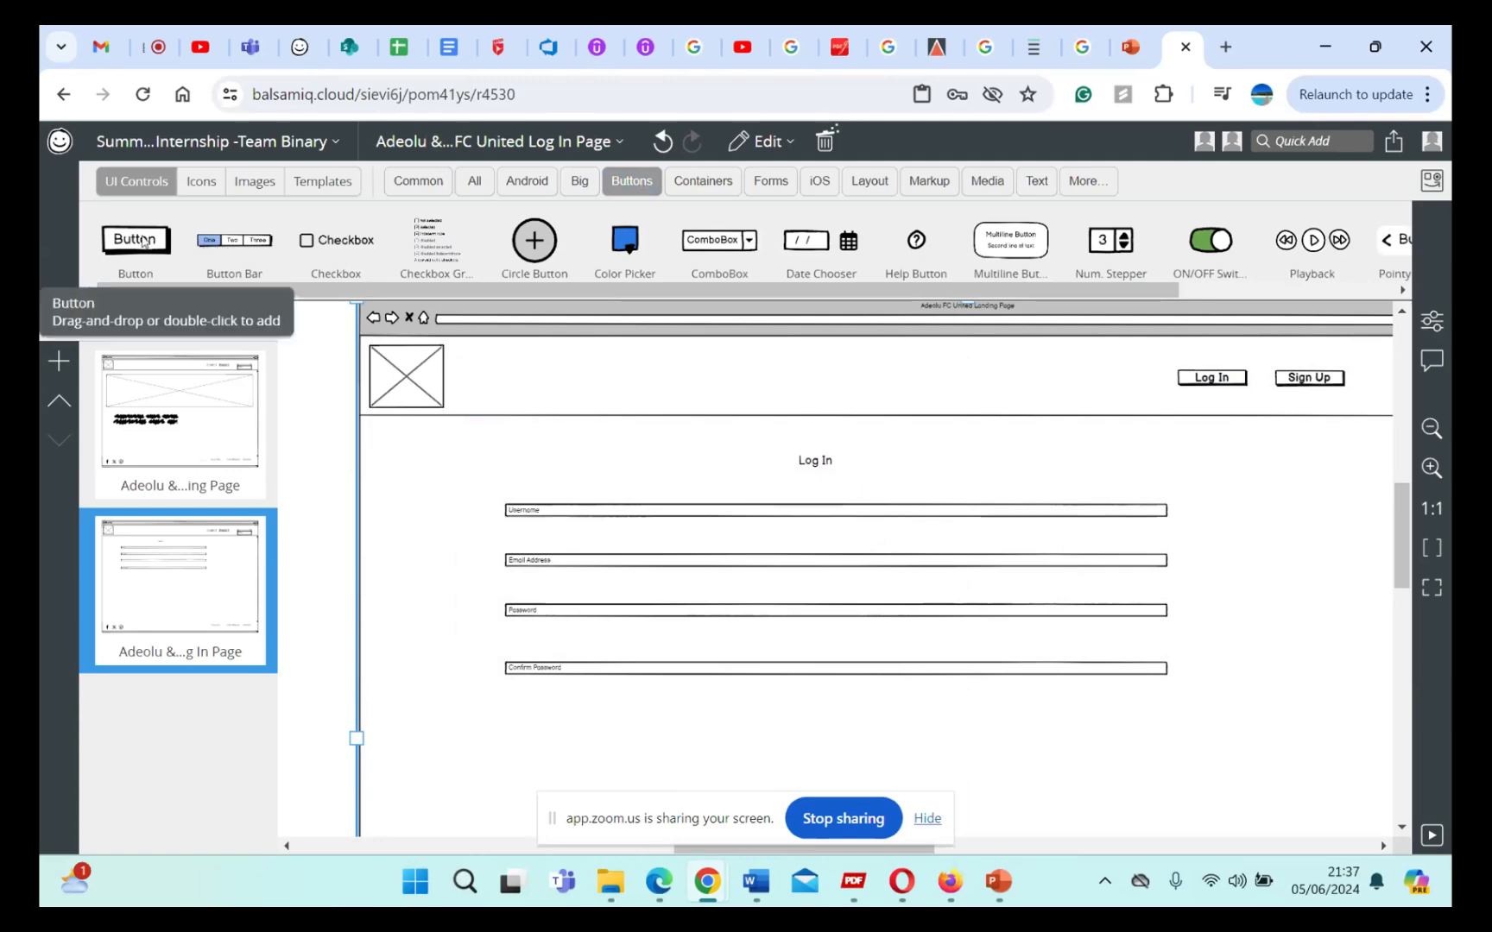
{"action": "left_click_drag", "start_coordinate": [144, 241], "coordinate": [820, 741]}
{"action": "double_click", "coordinate": [822, 725]}
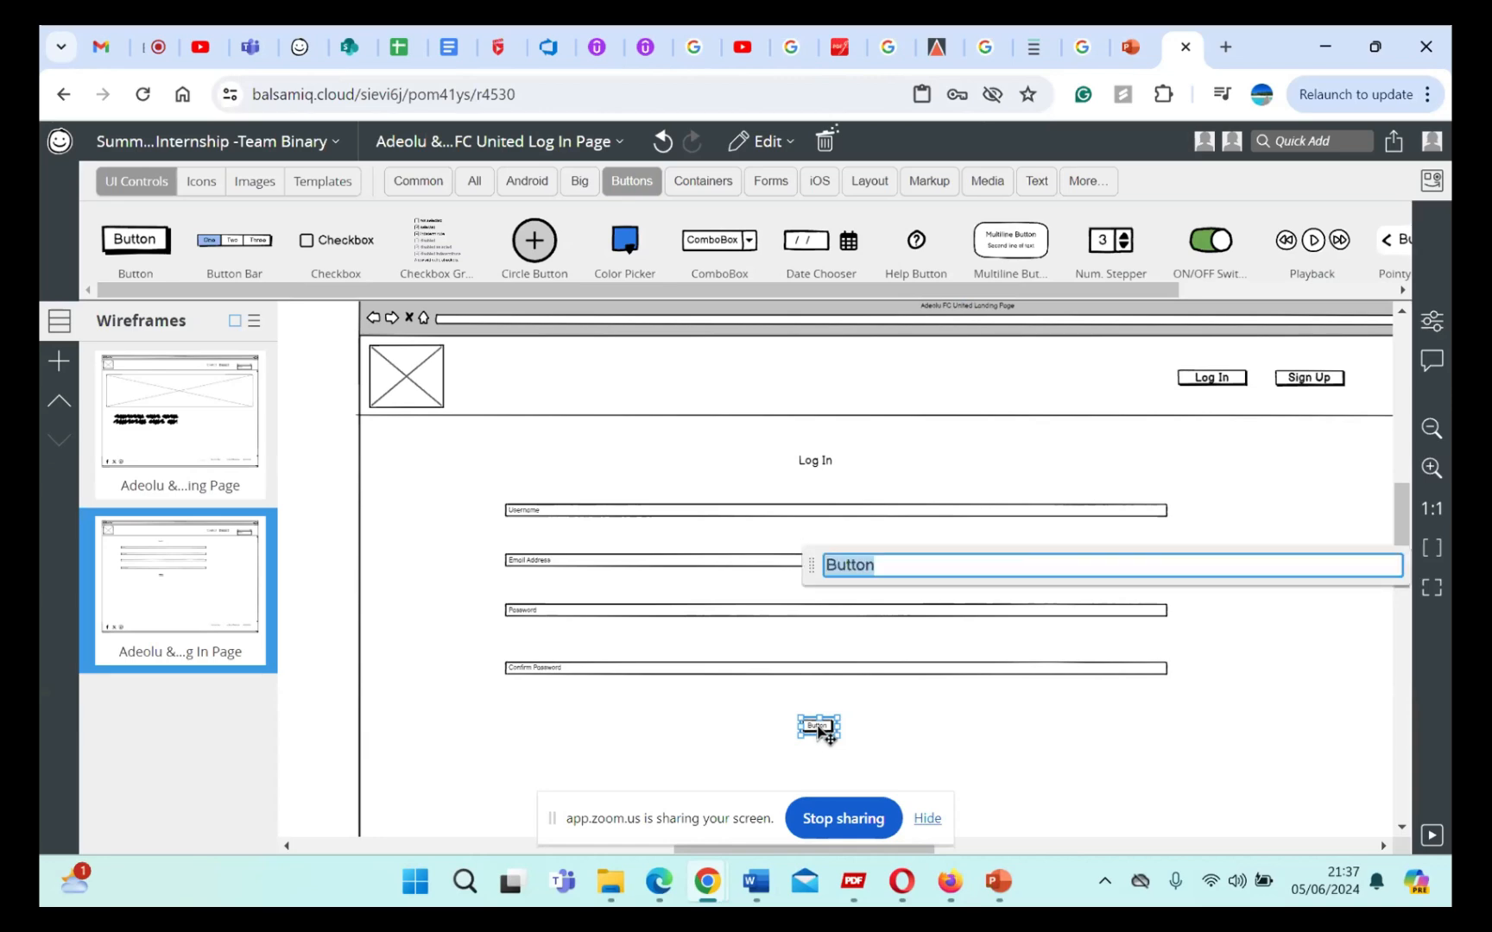
{"action": "left_click", "coordinate": [878, 566]}
{"action": "key", "text": "BackSpace"}
{"action": "key", "text": "BackSpace"}
{"action": "key", "text": "BackSpace"}
{"action": "key", "text": "BackSpace"}
{"action": "key", "text": "BackSpace"}
{"action": "key", "text": "BackSpace"}
{"action": "type", "text": "Submit"}
{"action": "left_click", "coordinate": [925, 730]}
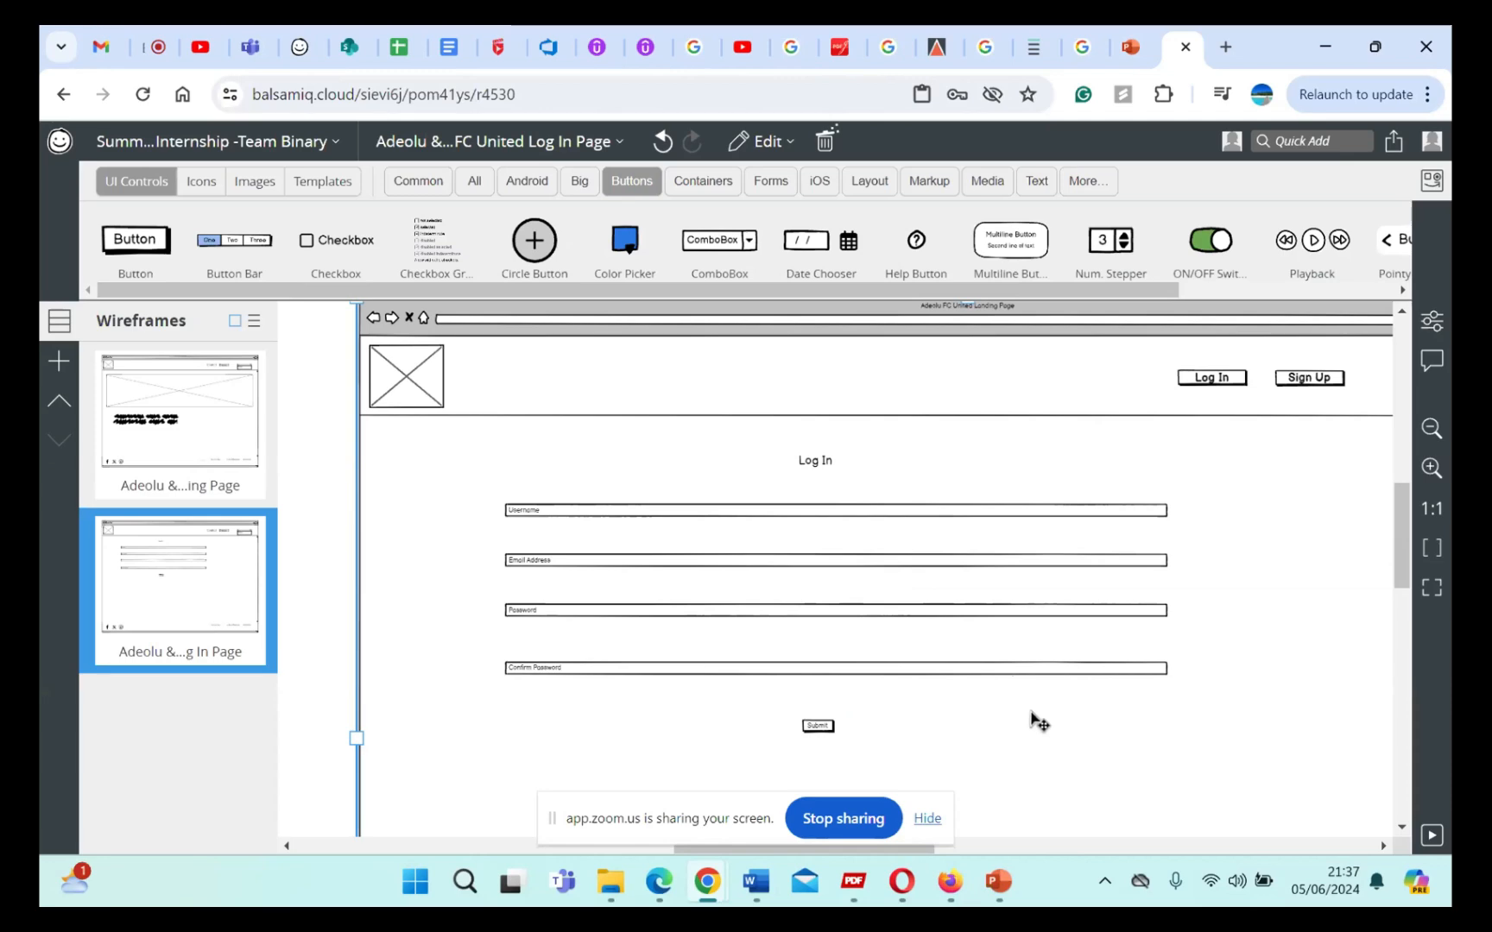
Step: Look over the Log In page layout, from the header to the form, and select the Log In button in the header
{"action": "scroll", "coordinate": [1033, 720], "scroll_direction": "down", "scroll_amount": 5}
{"action": "scroll", "coordinate": [1033, 720], "scroll_direction": "up", "scroll_amount": 2}
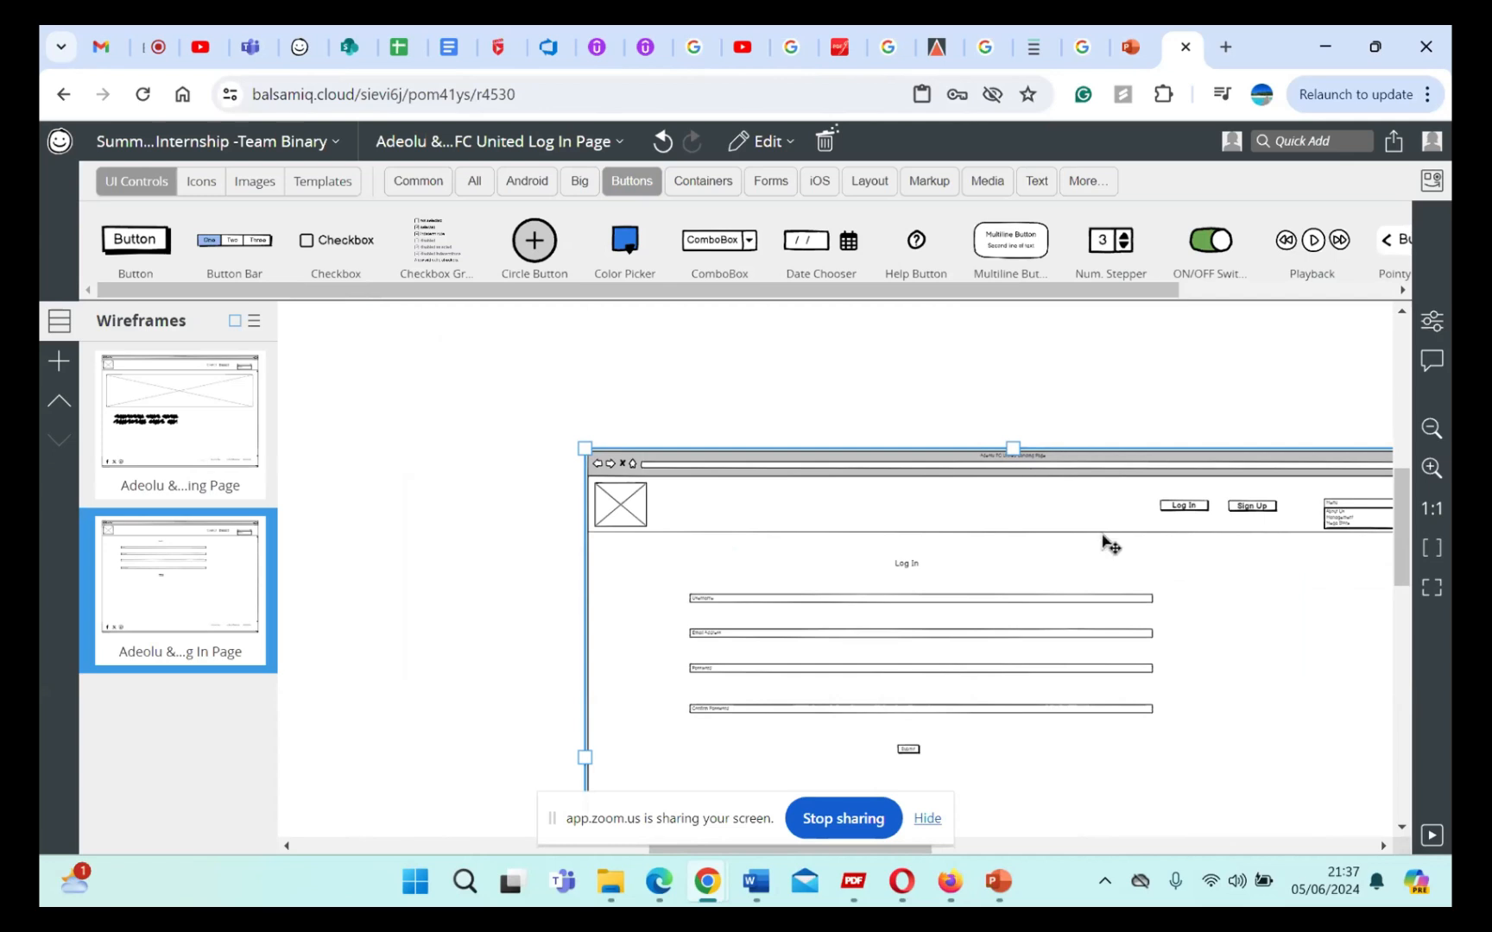
{"action": "scroll", "coordinate": [1108, 542], "scroll_direction": "right", "scroll_amount": 3}
{"action": "scroll", "coordinate": [1105, 595], "scroll_direction": "down", "scroll_amount": 3}
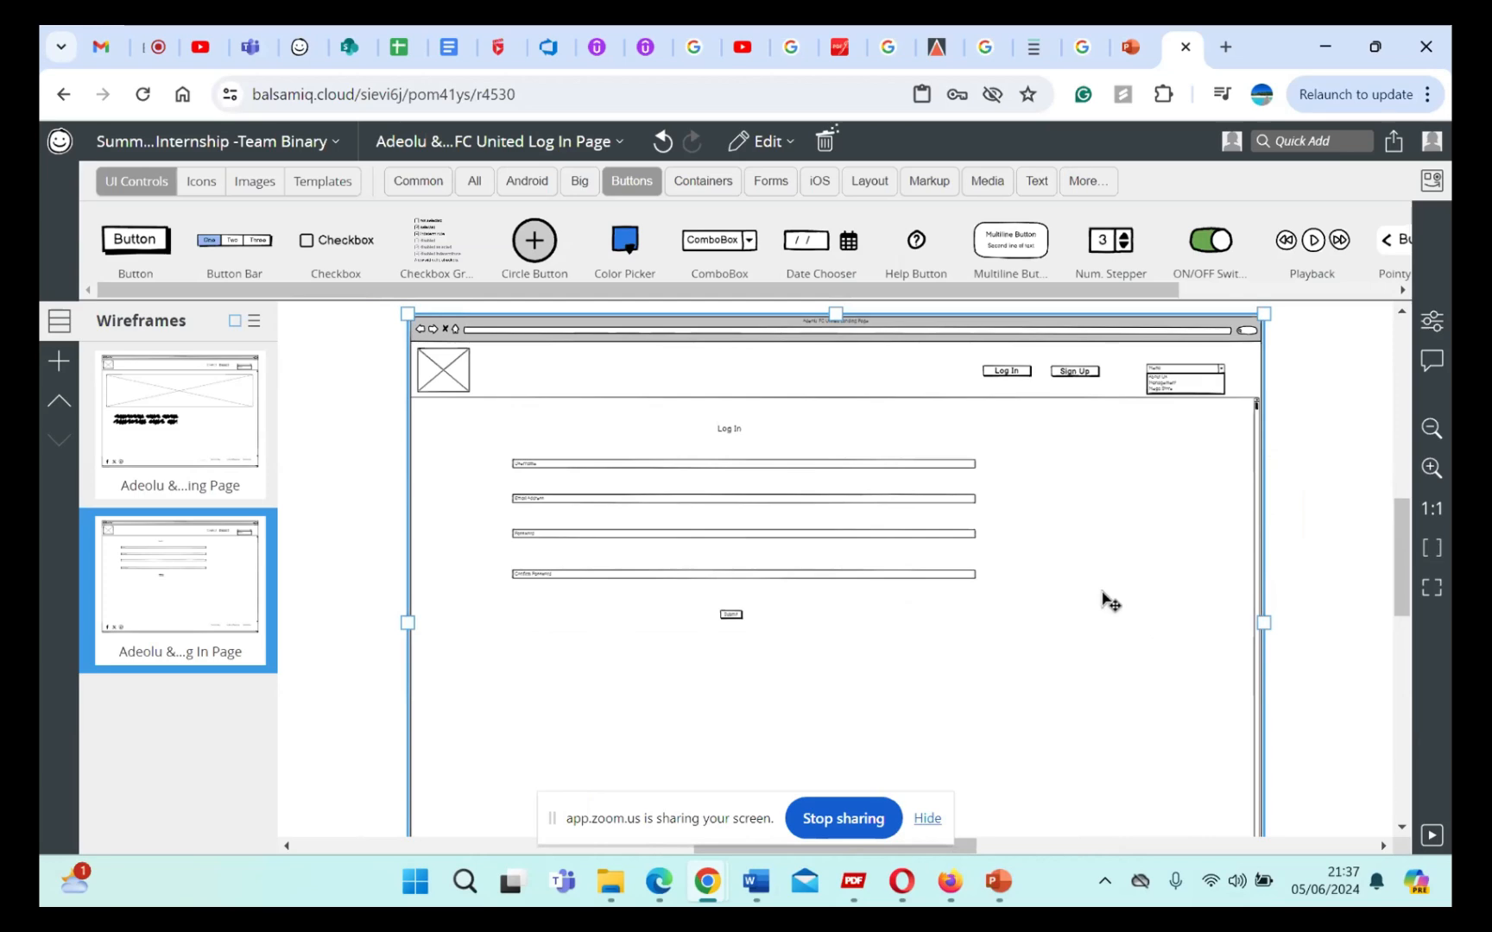
{"action": "scroll", "coordinate": [1105, 596], "scroll_direction": "down", "scroll_amount": 1}
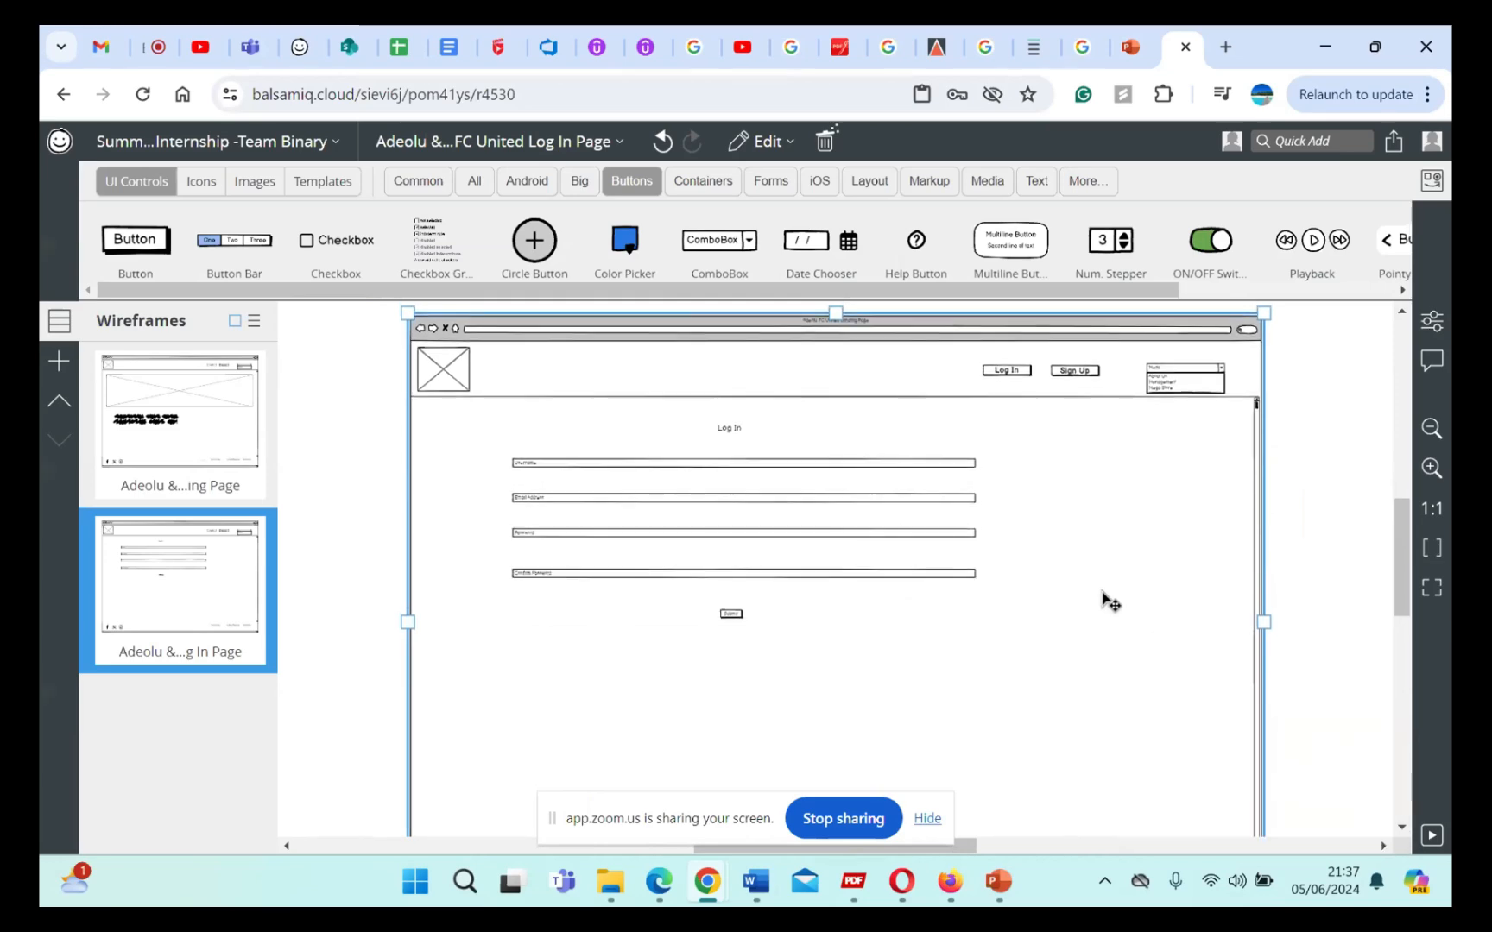
{"action": "scroll", "coordinate": [1102, 592], "scroll_direction": "down", "scroll_amount": 1}
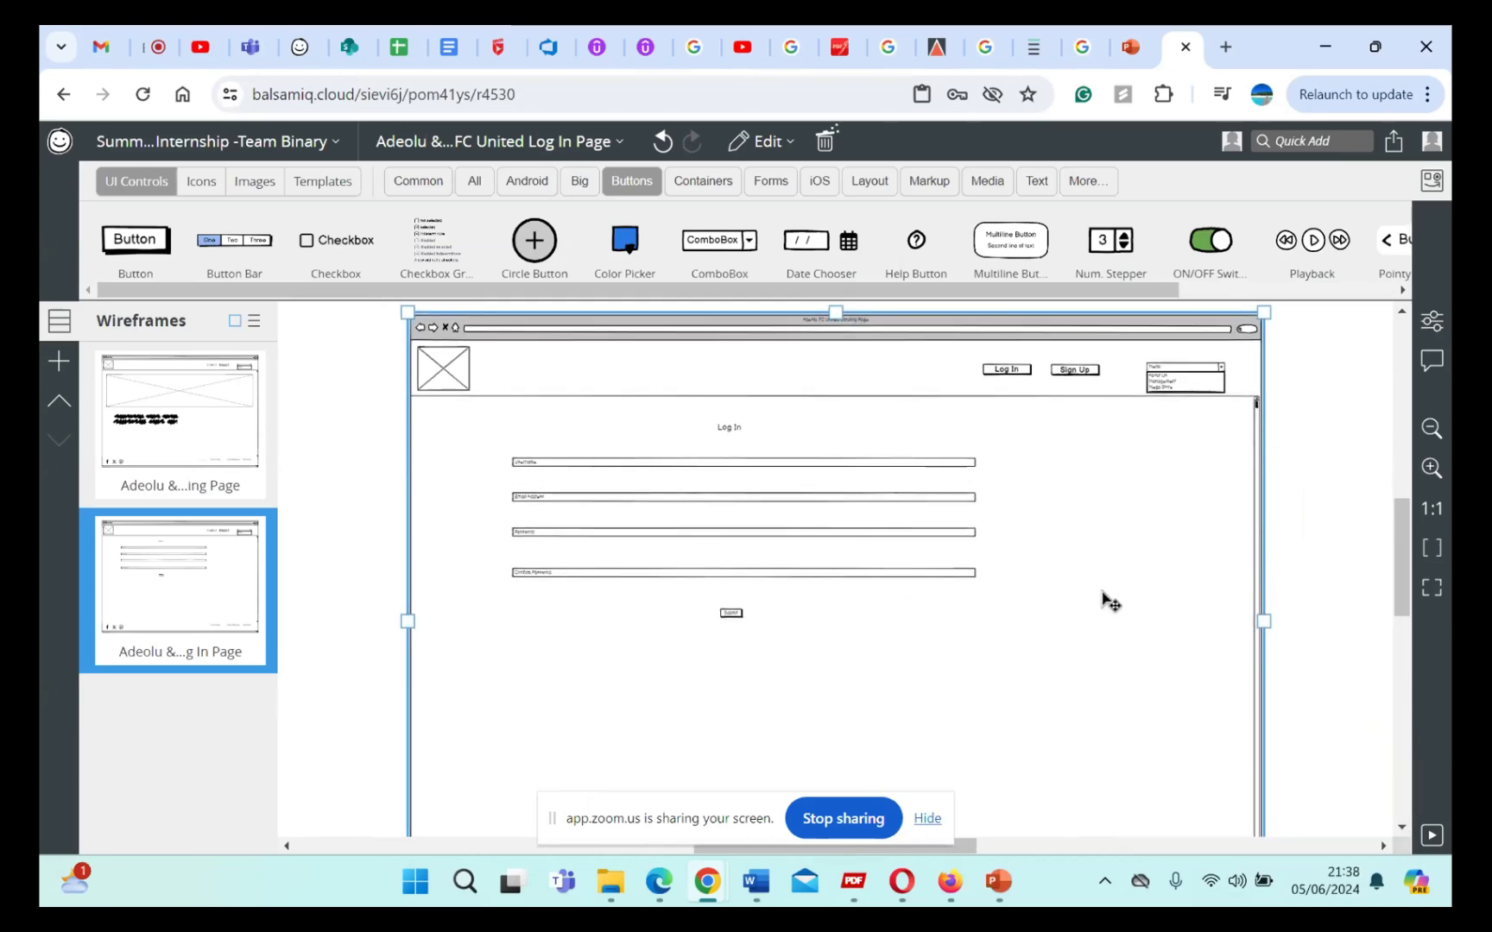
{"action": "scroll", "coordinate": [1109, 602], "scroll_direction": "down", "scroll_amount": 1}
{"action": "scroll", "coordinate": [1109, 602], "scroll_direction": "up", "scroll_amount": 1}
{"action": "scroll", "coordinate": [1109, 602], "scroll_direction": "down", "scroll_amount": 1}
{"action": "scroll", "coordinate": [1110, 601], "scroll_direction": "down", "scroll_amount": 1}
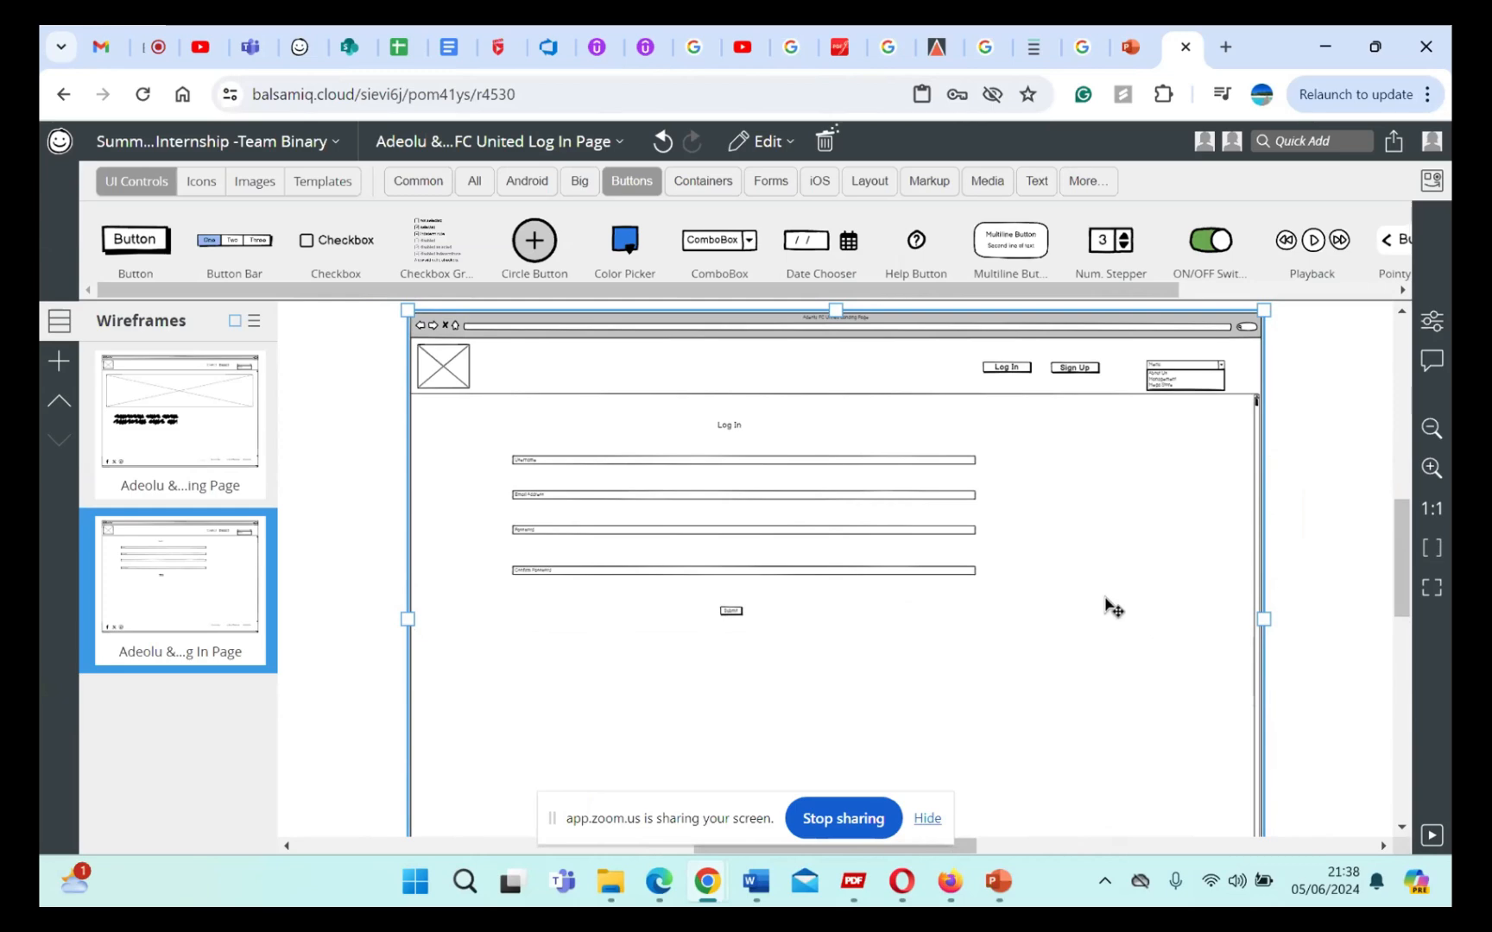
{"action": "left_click", "coordinate": [1004, 367]}
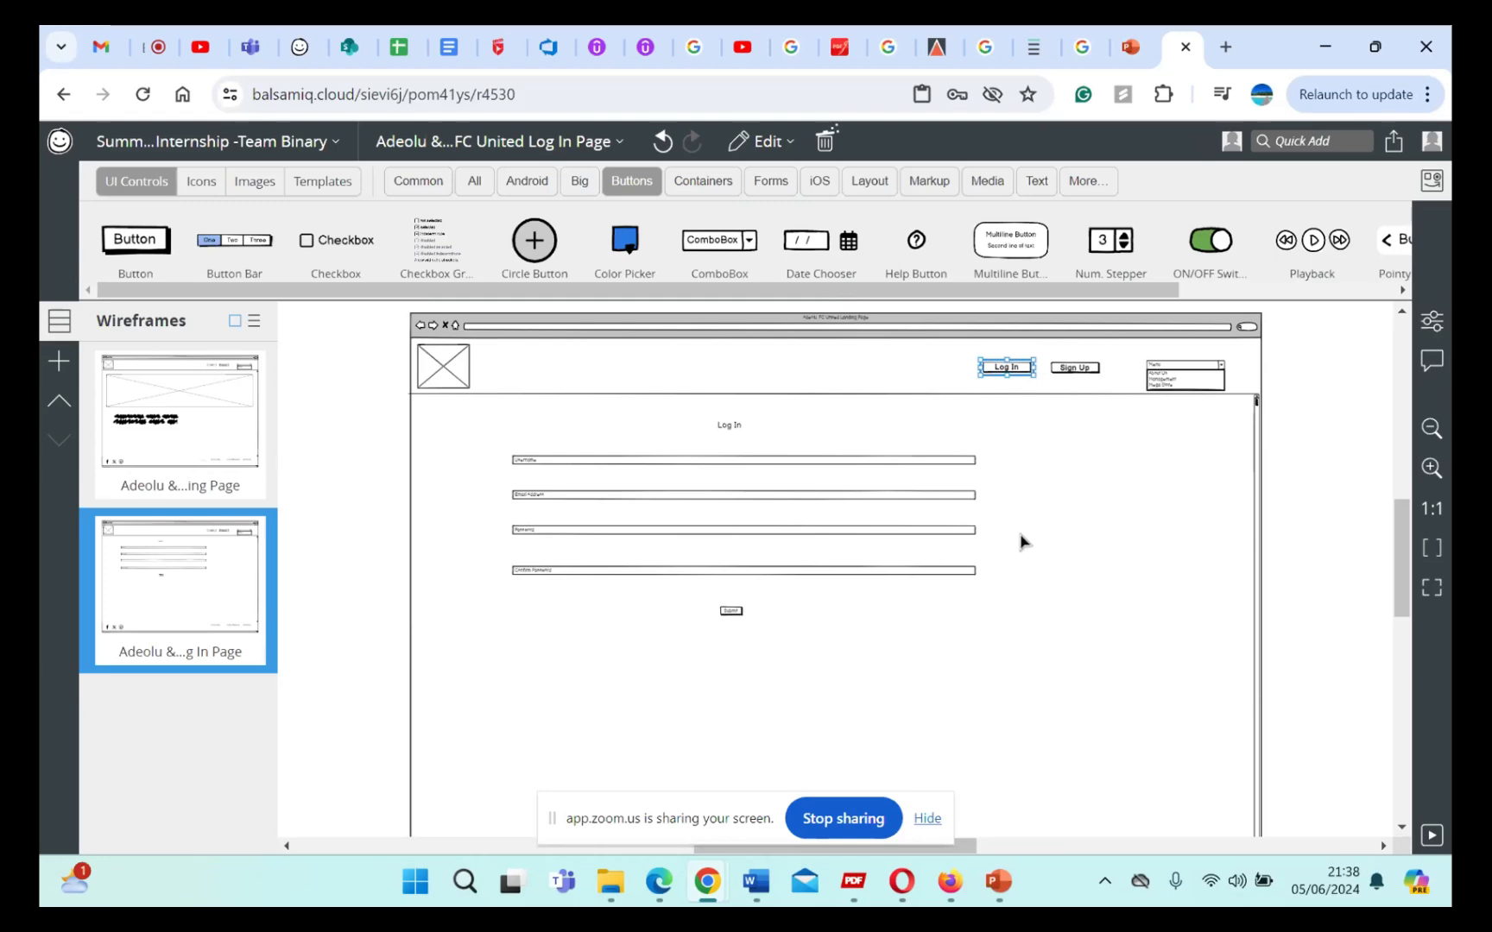
Step: Select all controls on the Log In page, including the browser window and footer, and group them
{"action": "scroll", "coordinate": [1025, 597], "scroll_direction": "up", "scroll_amount": 1}
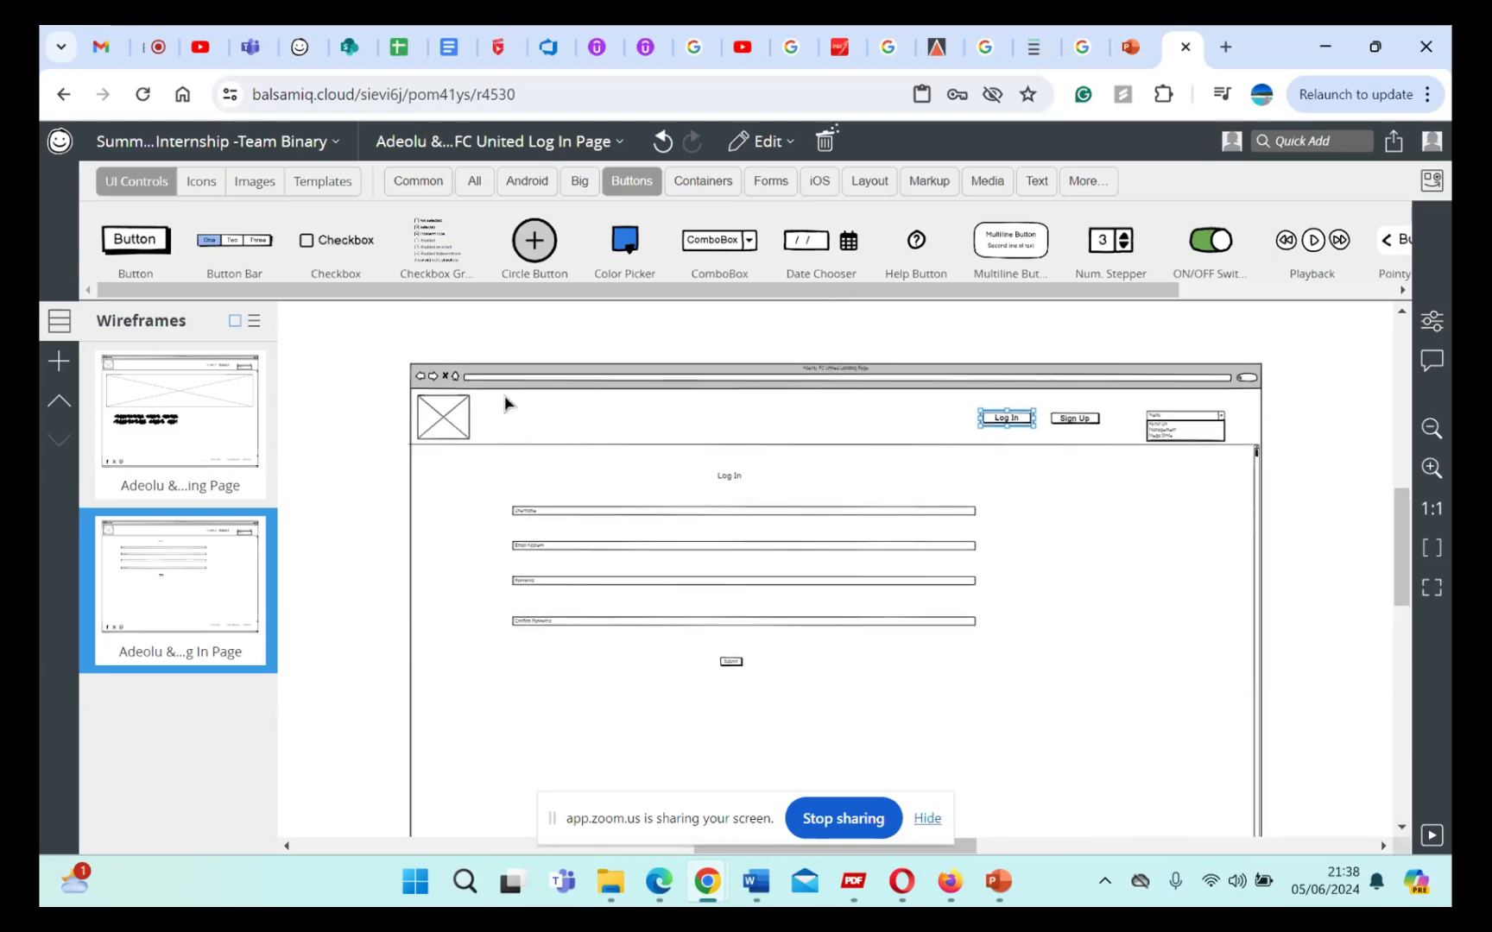
{"action": "left_click", "coordinate": [382, 354]}
{"action": "left_click_drag", "start_coordinate": [386, 351], "coordinate": [1312, 730]}
{"action": "right_click", "coordinate": [1057, 561]}
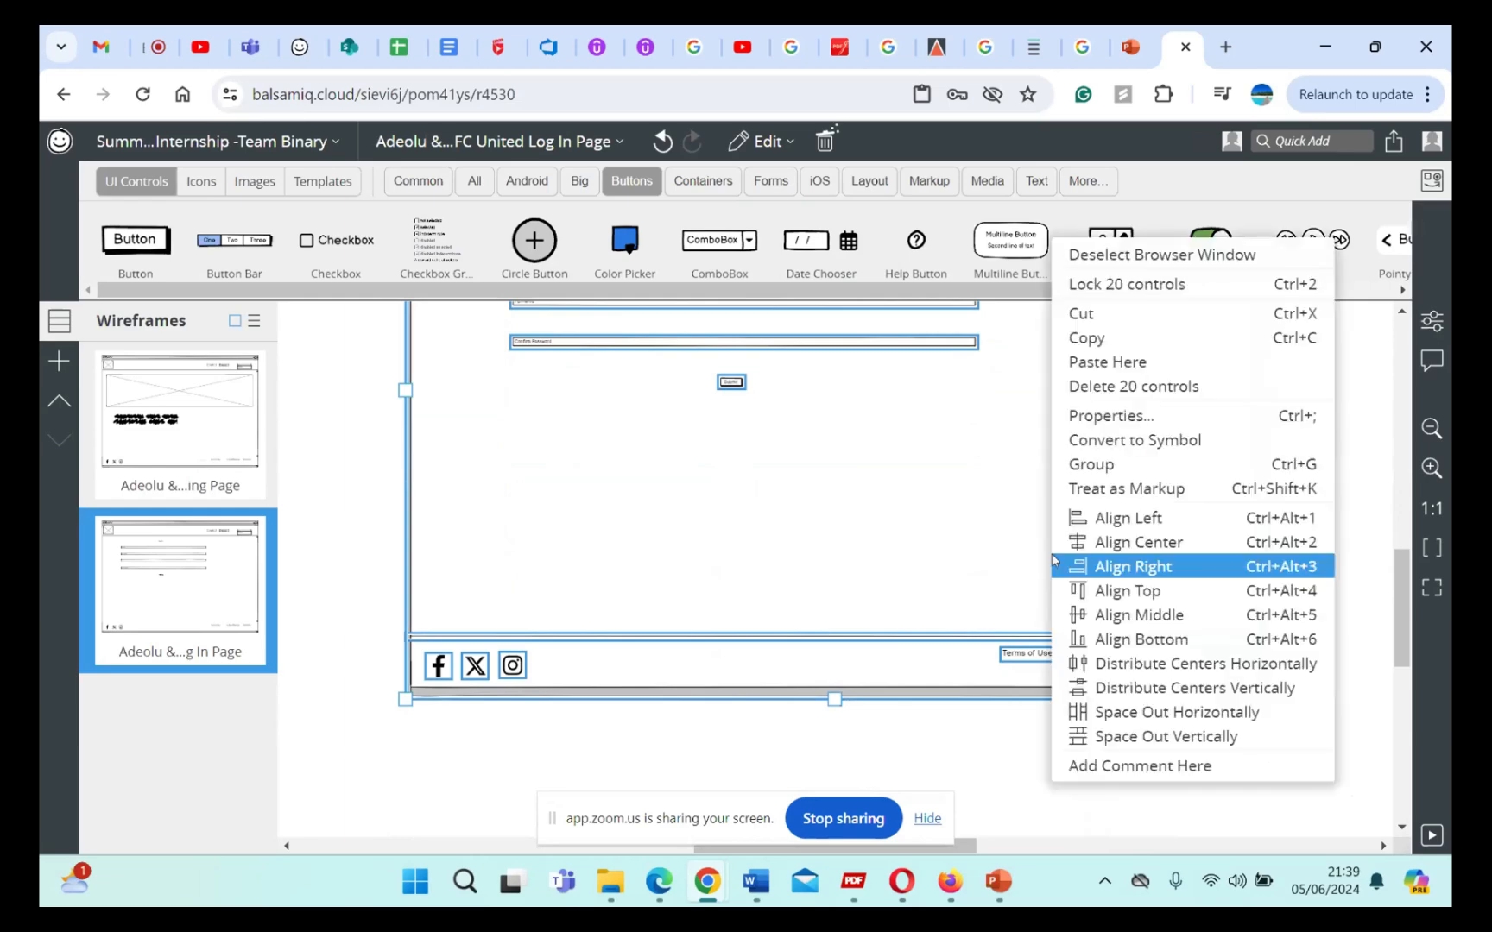
{"action": "left_click", "coordinate": [1131, 466]}
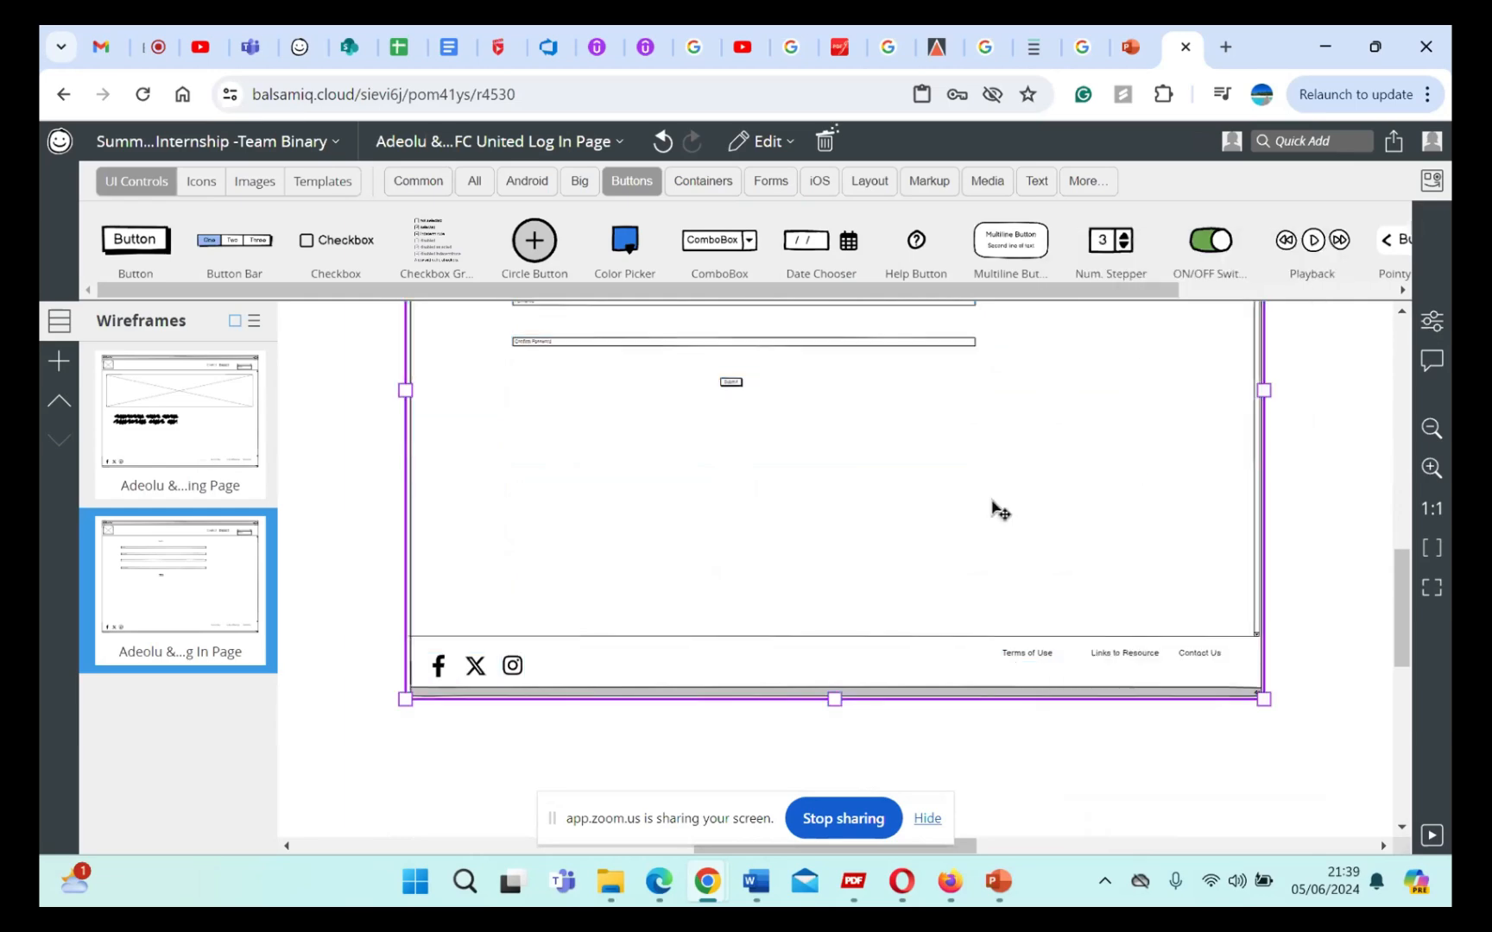
Step: View the options available for the grouped Log In page and dismiss them without applying any
{"action": "scroll", "coordinate": [995, 511], "scroll_direction": "up", "scroll_amount": 5}
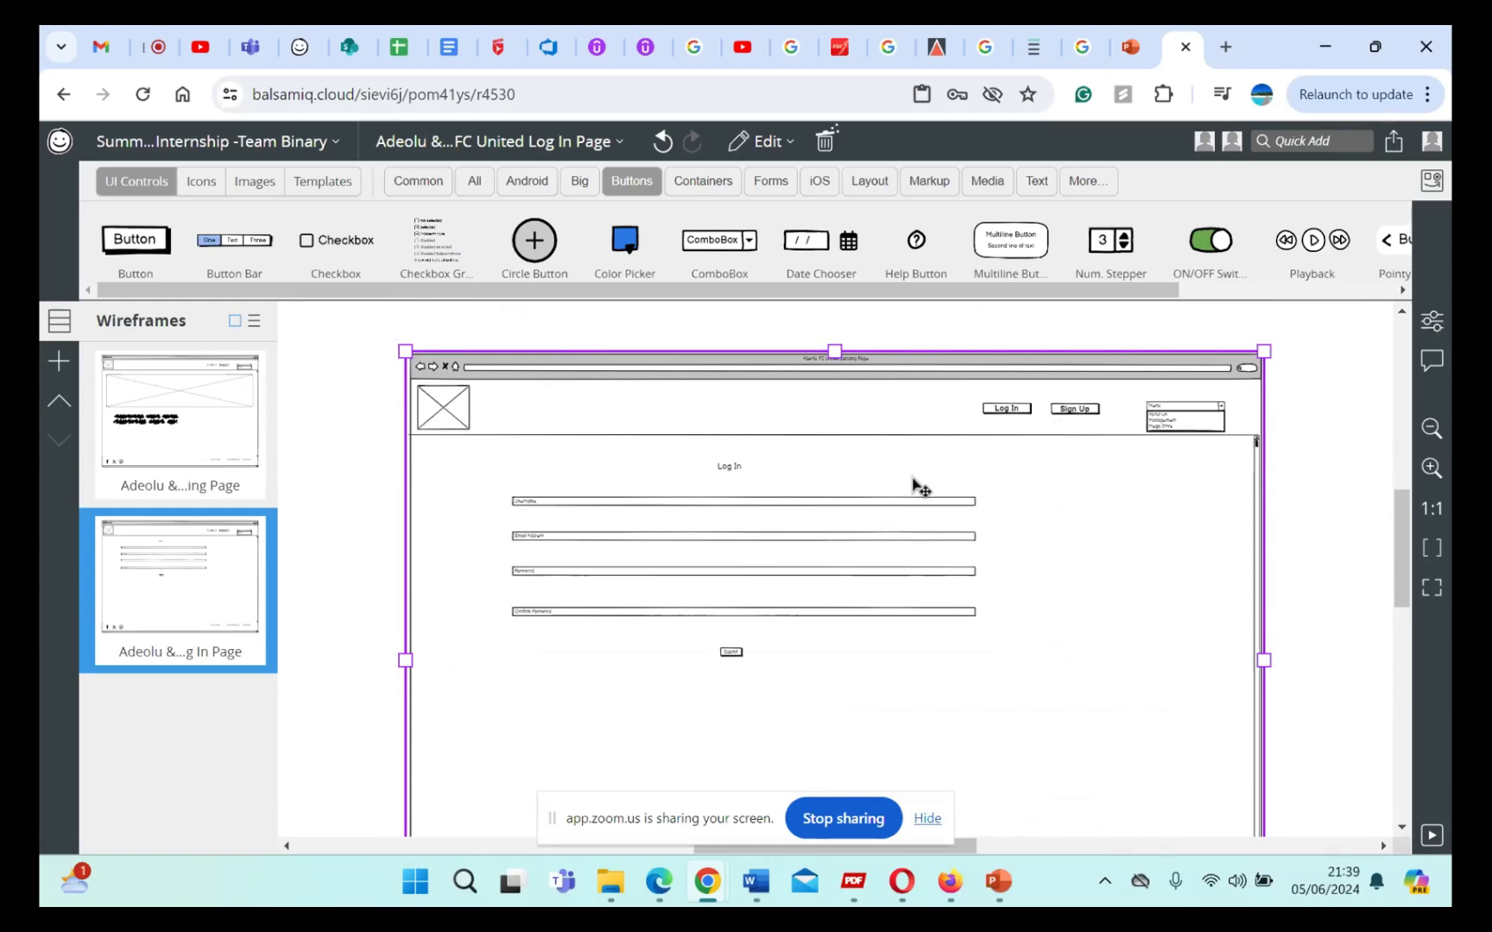
{"action": "right_click", "coordinate": [987, 471]}
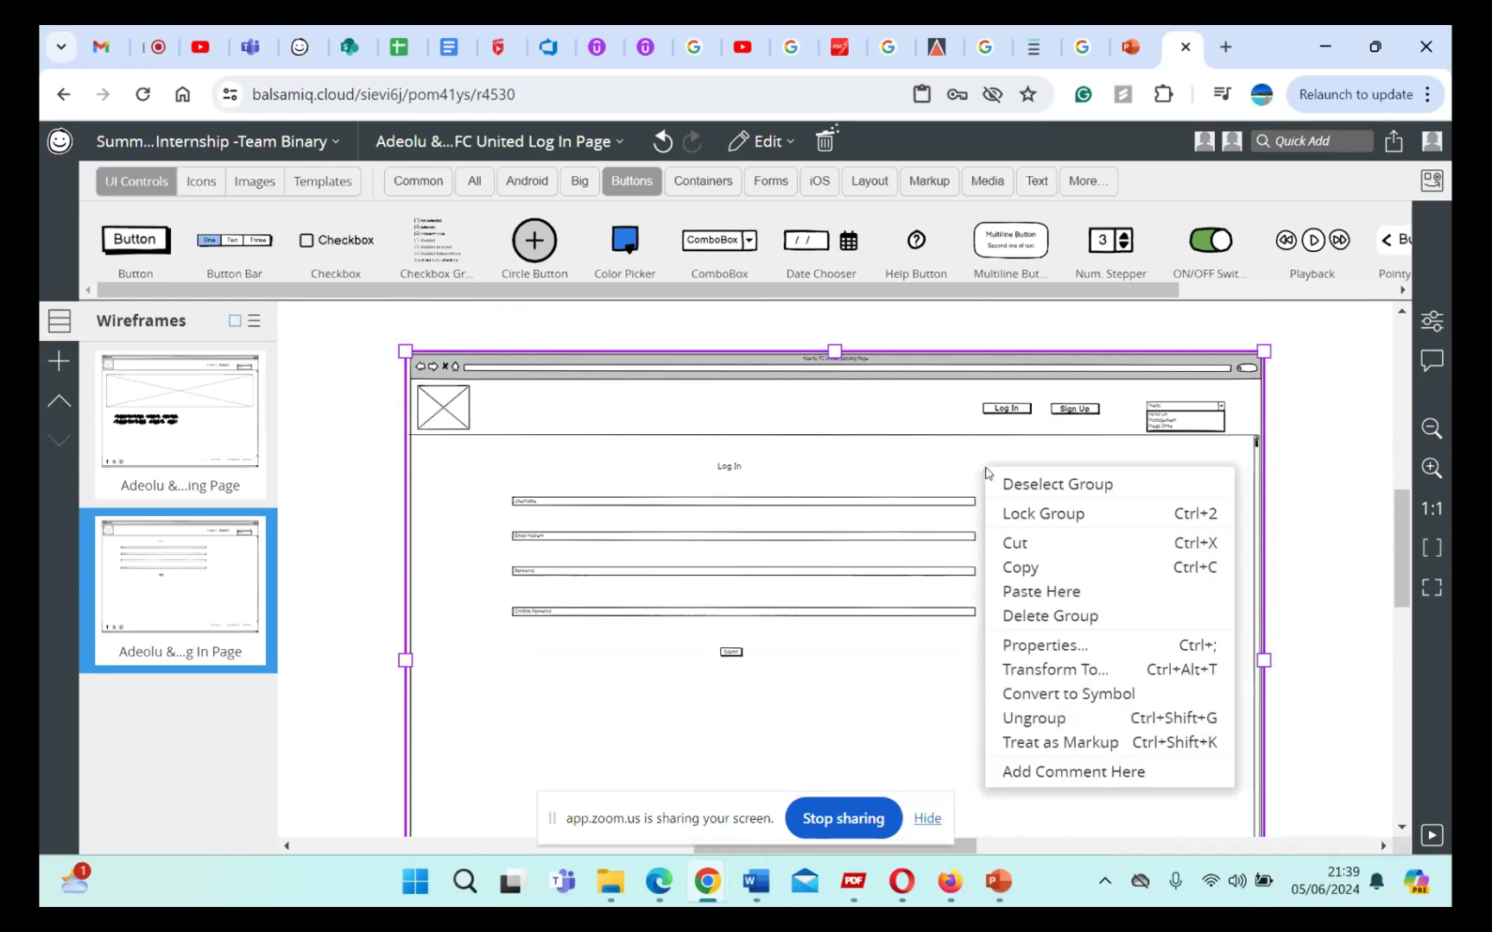
{"action": "left_click", "coordinate": [930, 463]}
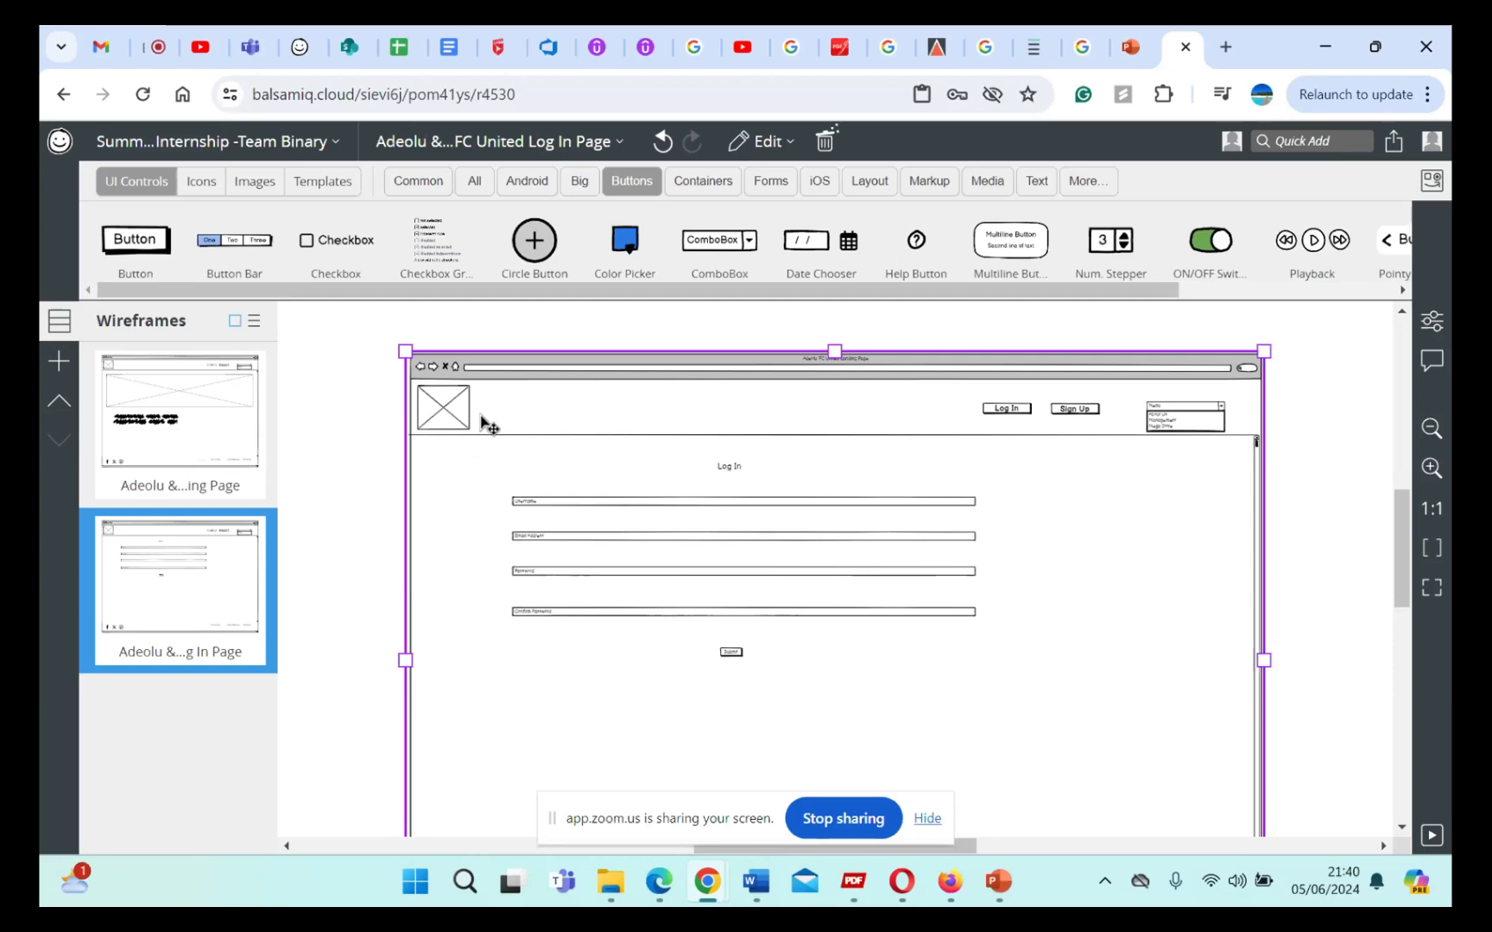
Step: Duplicate the Log In page wireframe
{"action": "left_click", "coordinate": [220, 540]}
{"action": "right_click", "coordinate": [219, 545]}
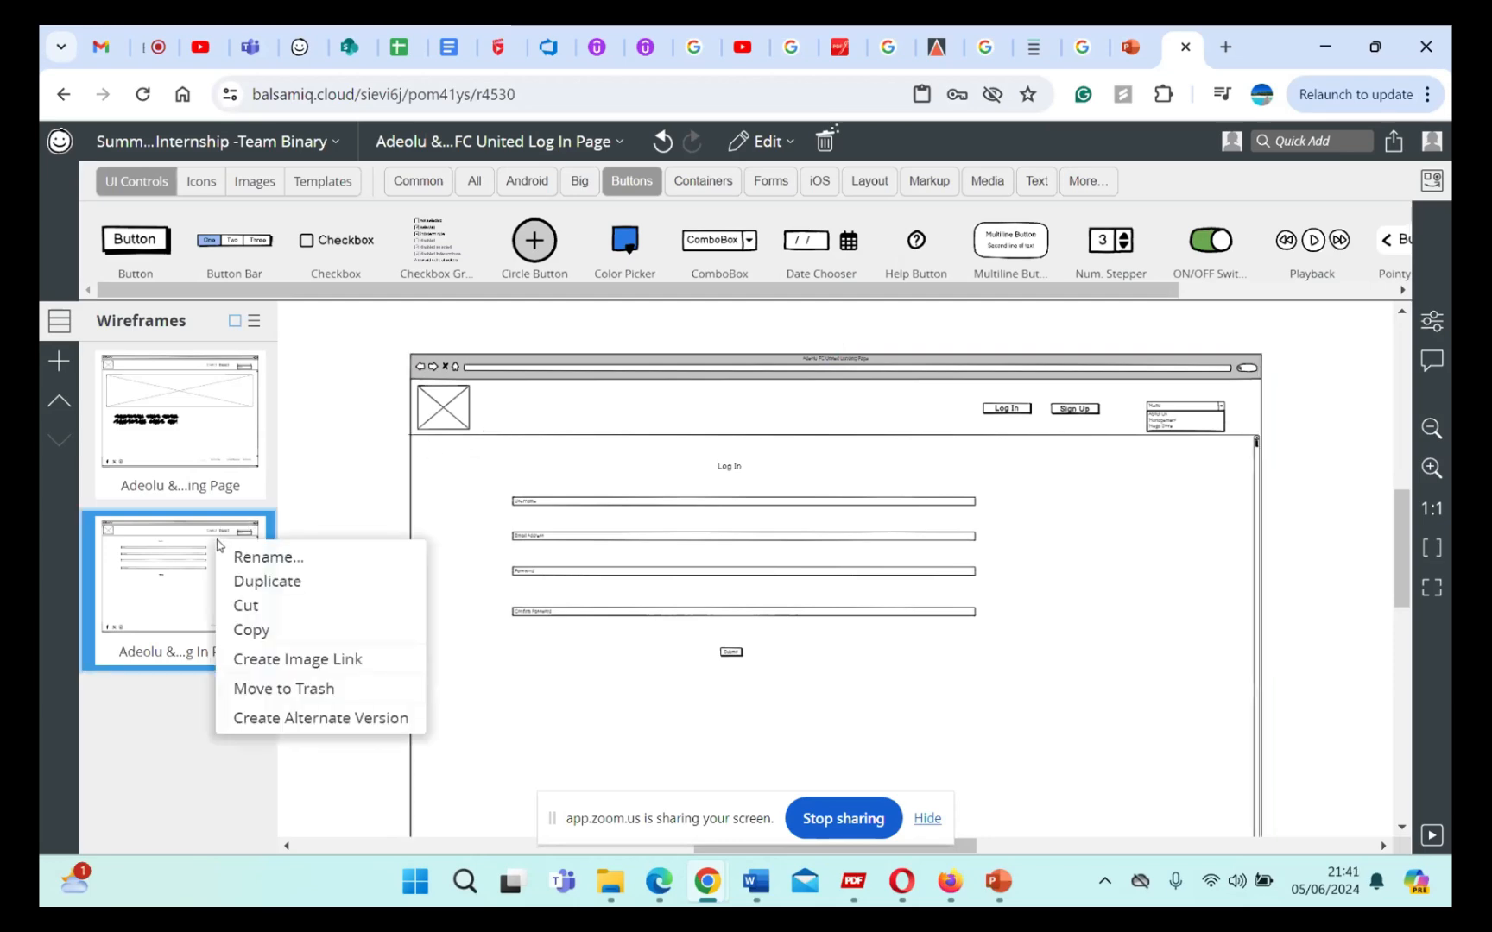
{"action": "left_click", "coordinate": [259, 582]}
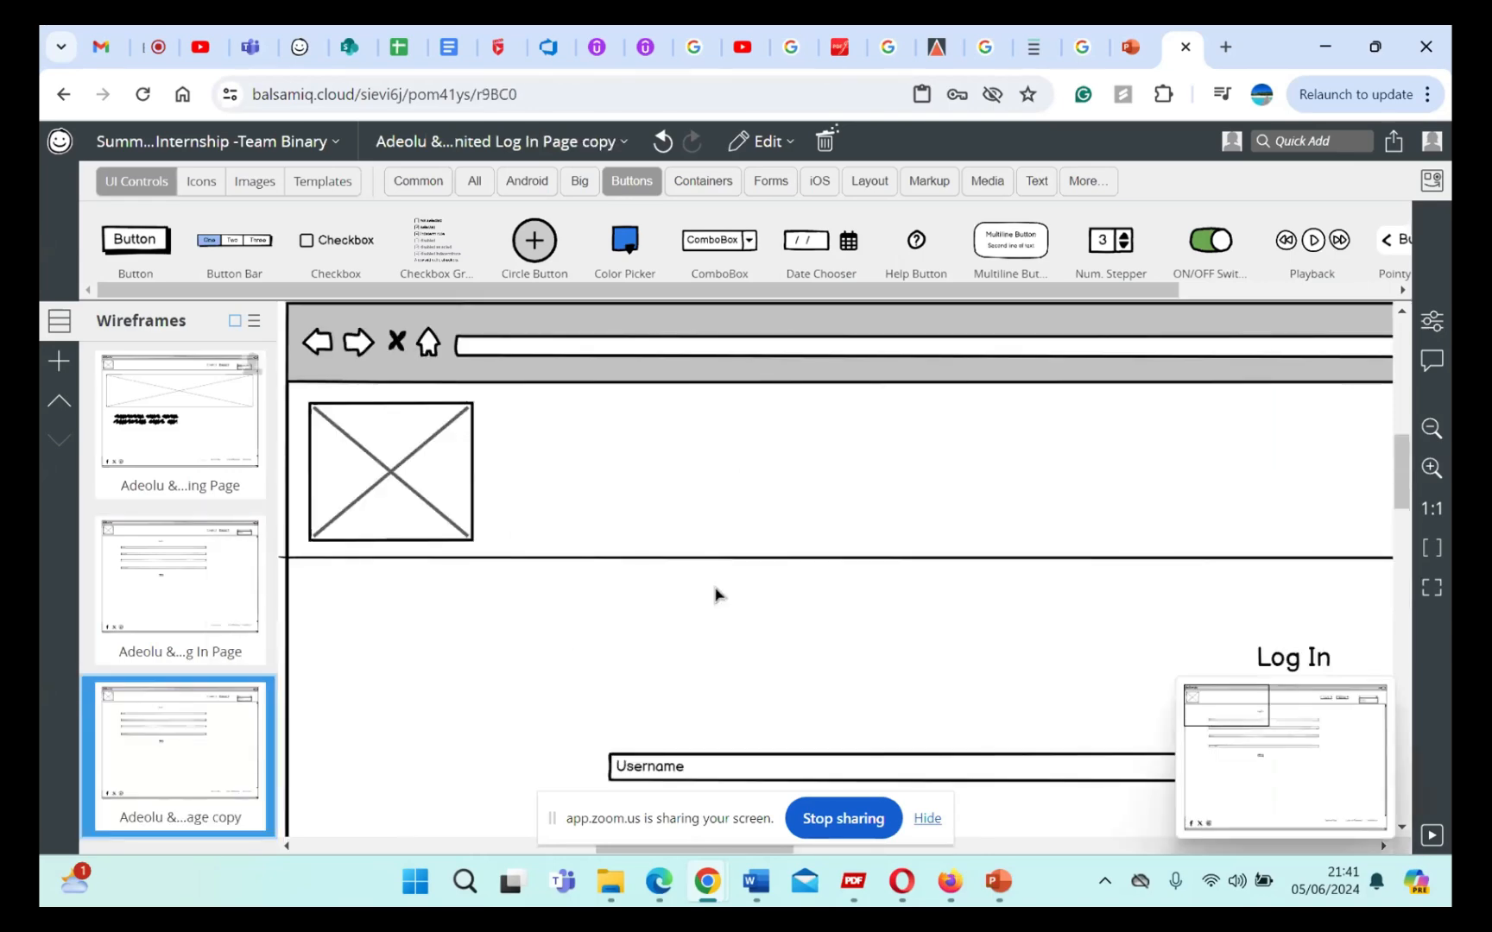
Step: Ungroup all controls on the duplicated Log In page so each element can be edited separately
{"action": "left_click", "coordinate": [1434, 595]}
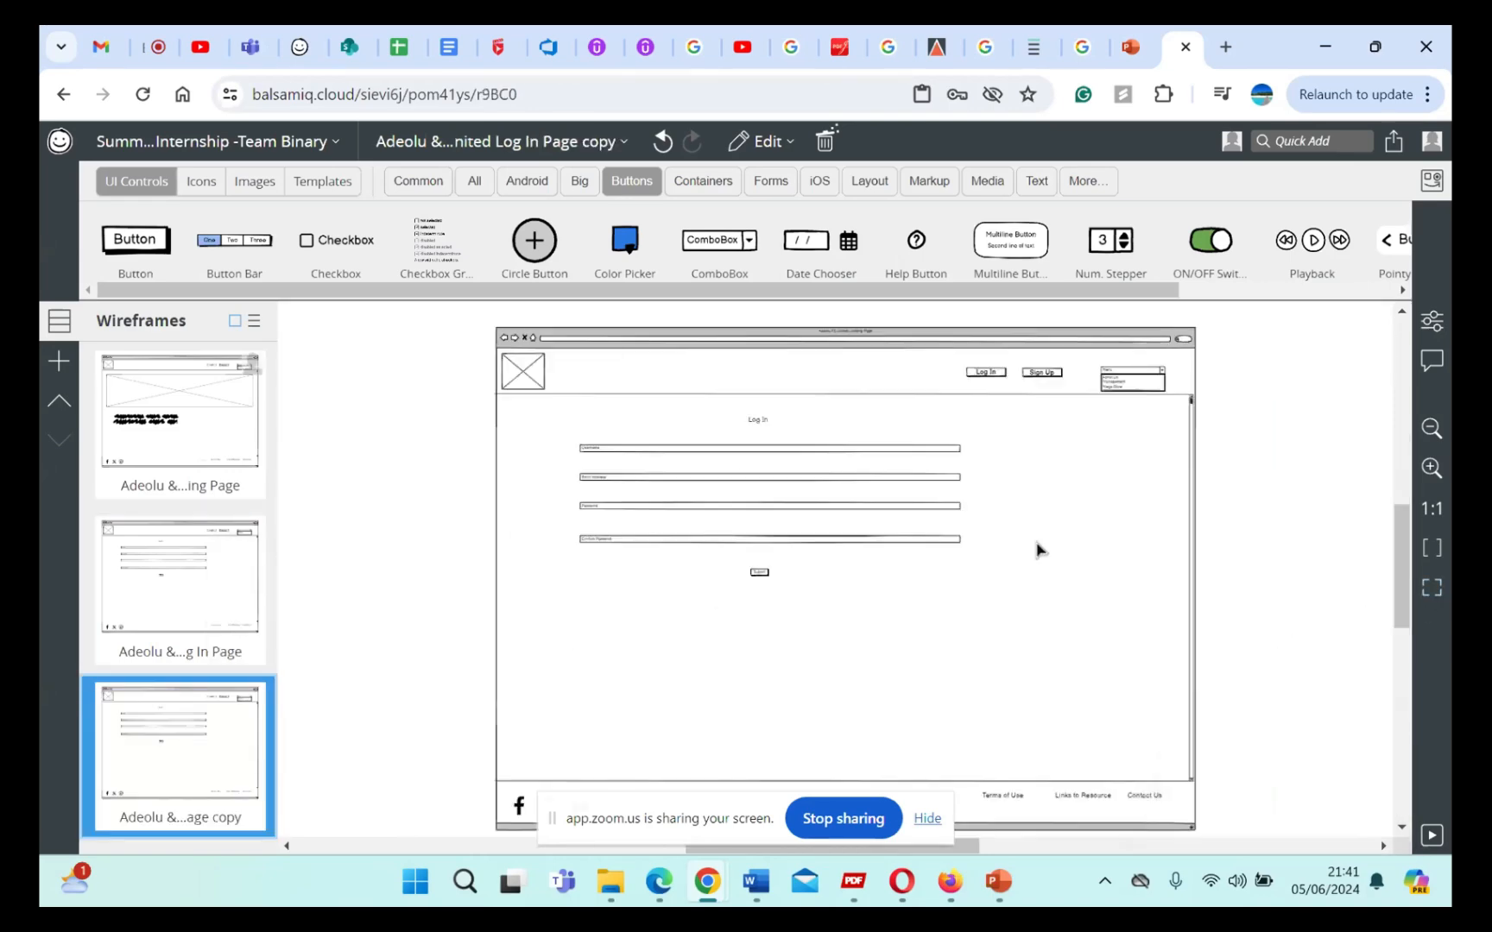
{"action": "left_click_drag", "start_coordinate": [471, 317], "coordinate": [1257, 768]}
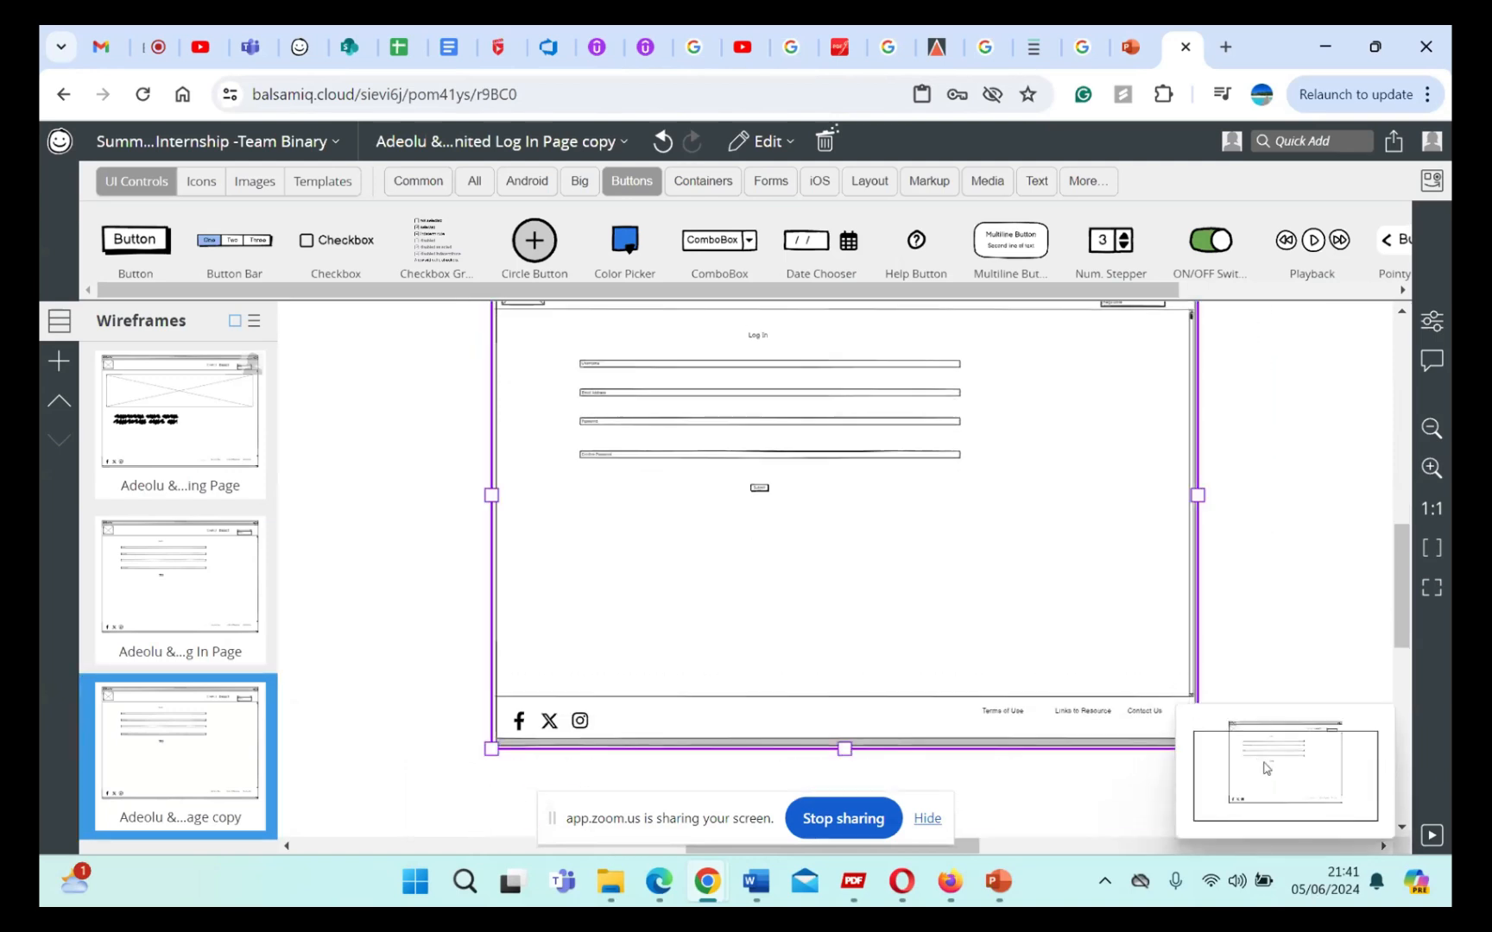
{"action": "right_click", "coordinate": [1059, 577]}
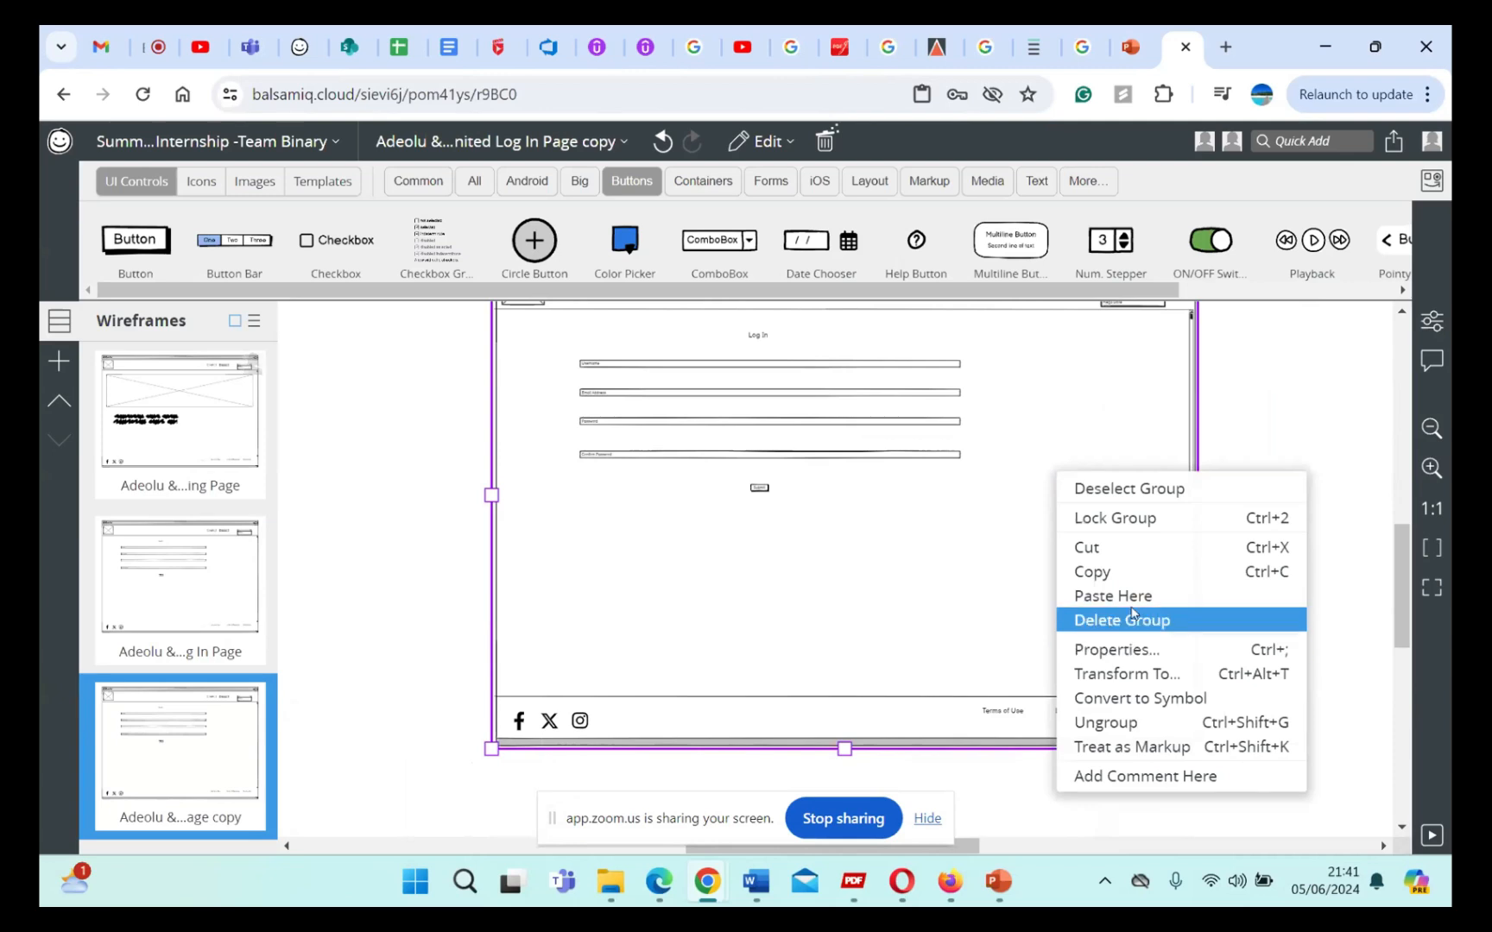
{"action": "left_click", "coordinate": [1129, 721]}
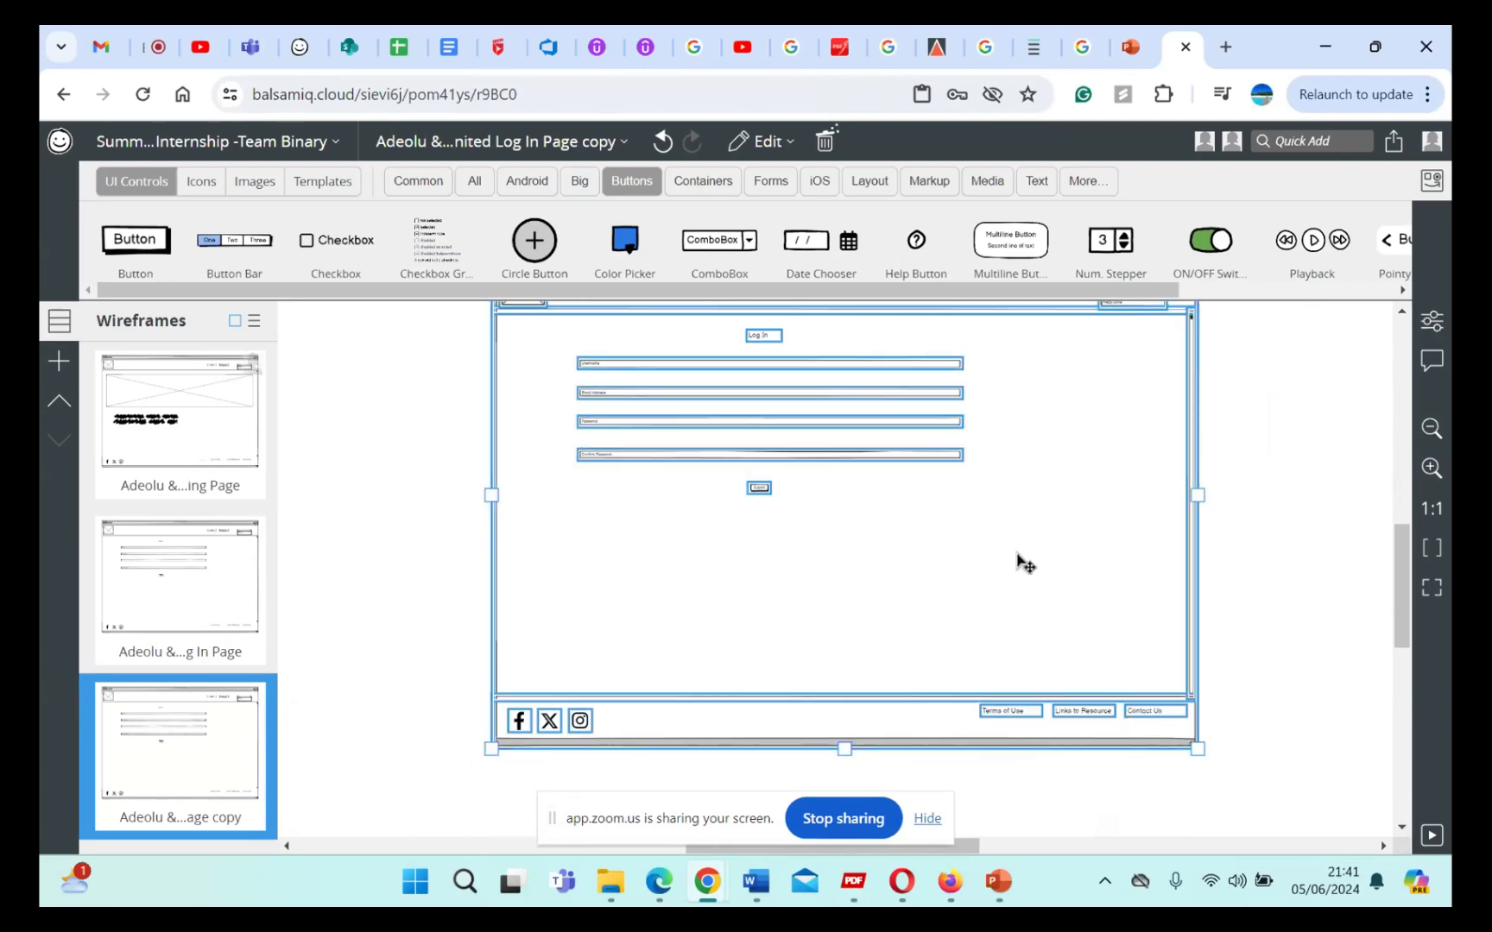
{"action": "left_click", "coordinate": [1253, 514]}
{"action": "scroll", "coordinate": [984, 613], "scroll_direction": "up", "scroll_amount": 3}
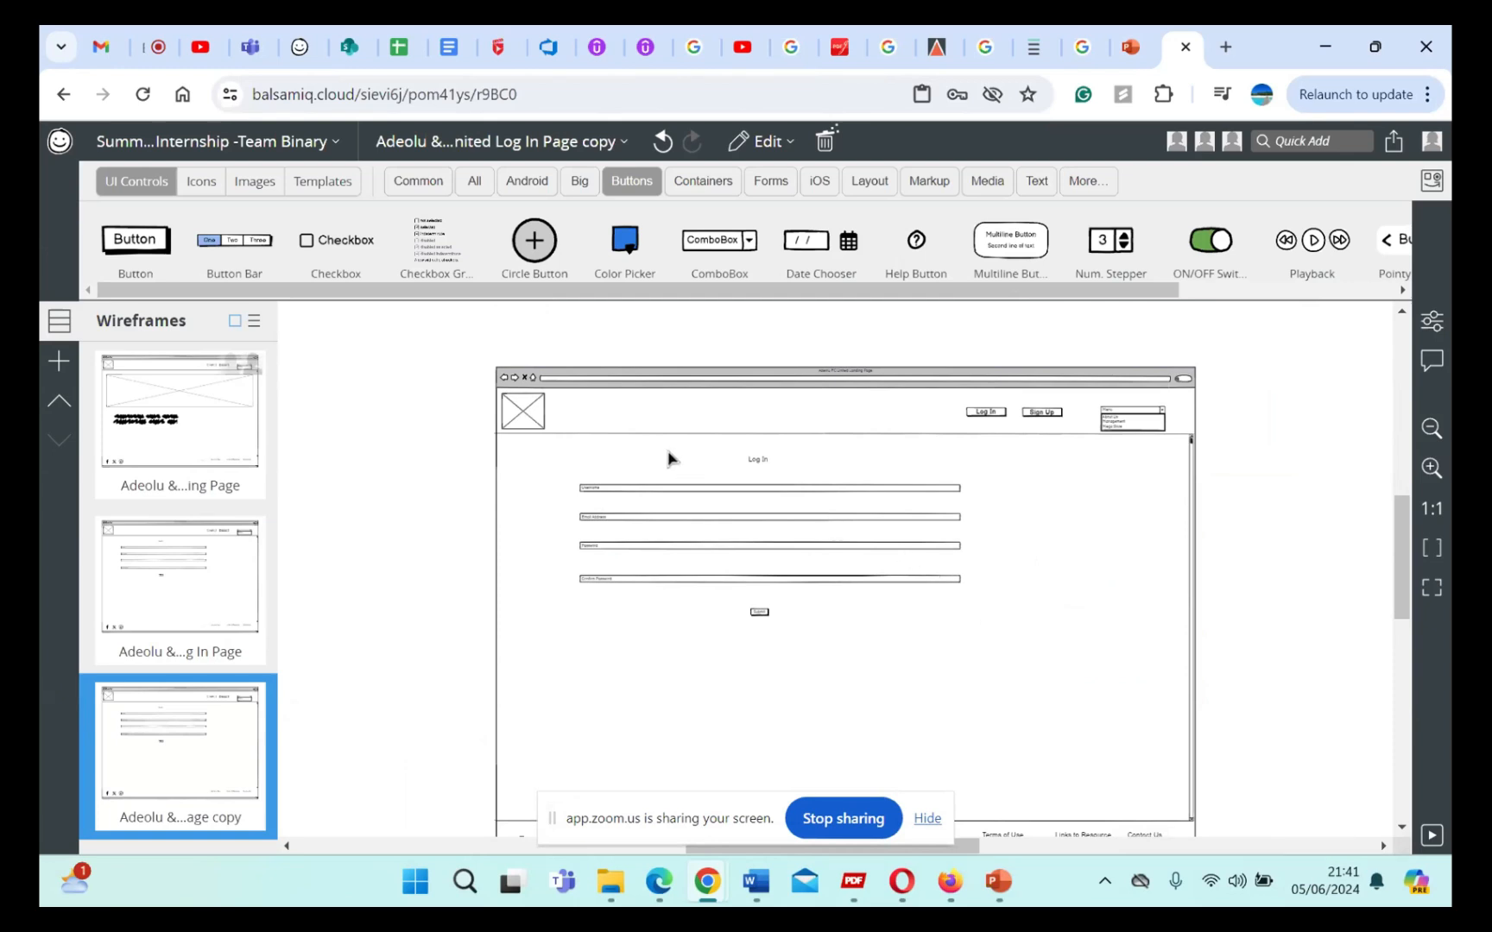
{"action": "left_click_drag", "start_coordinate": [676, 463], "coordinate": [693, 467]}
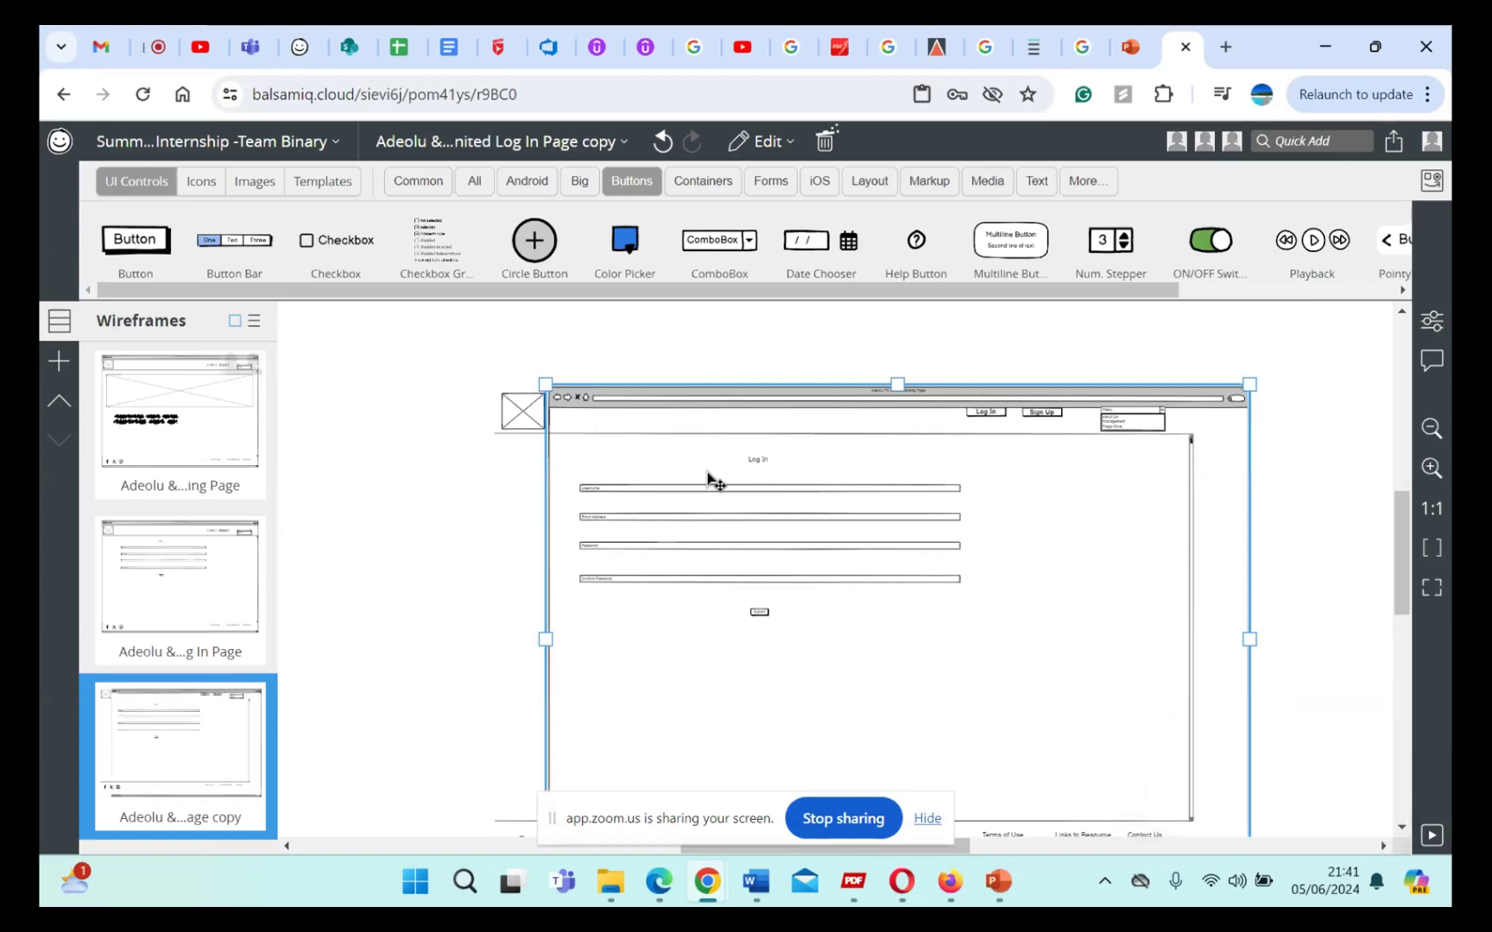
{"action": "key", "text": "ctrl+z"}
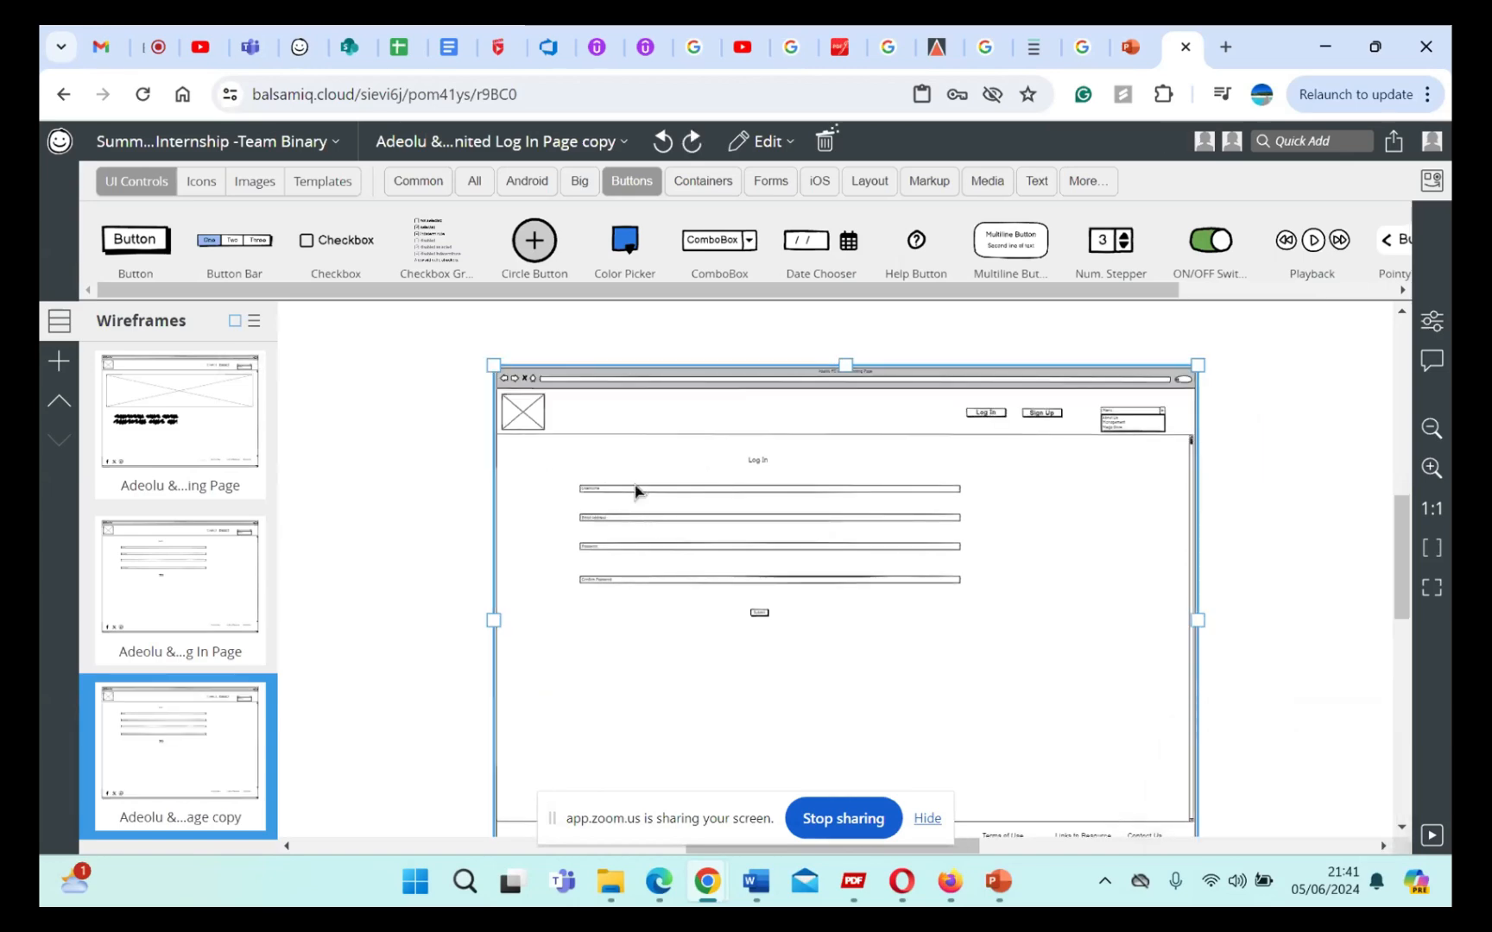
Step: Delete the Log In heading and the Username field from the duplicated page
{"action": "left_click", "coordinate": [756, 463]}
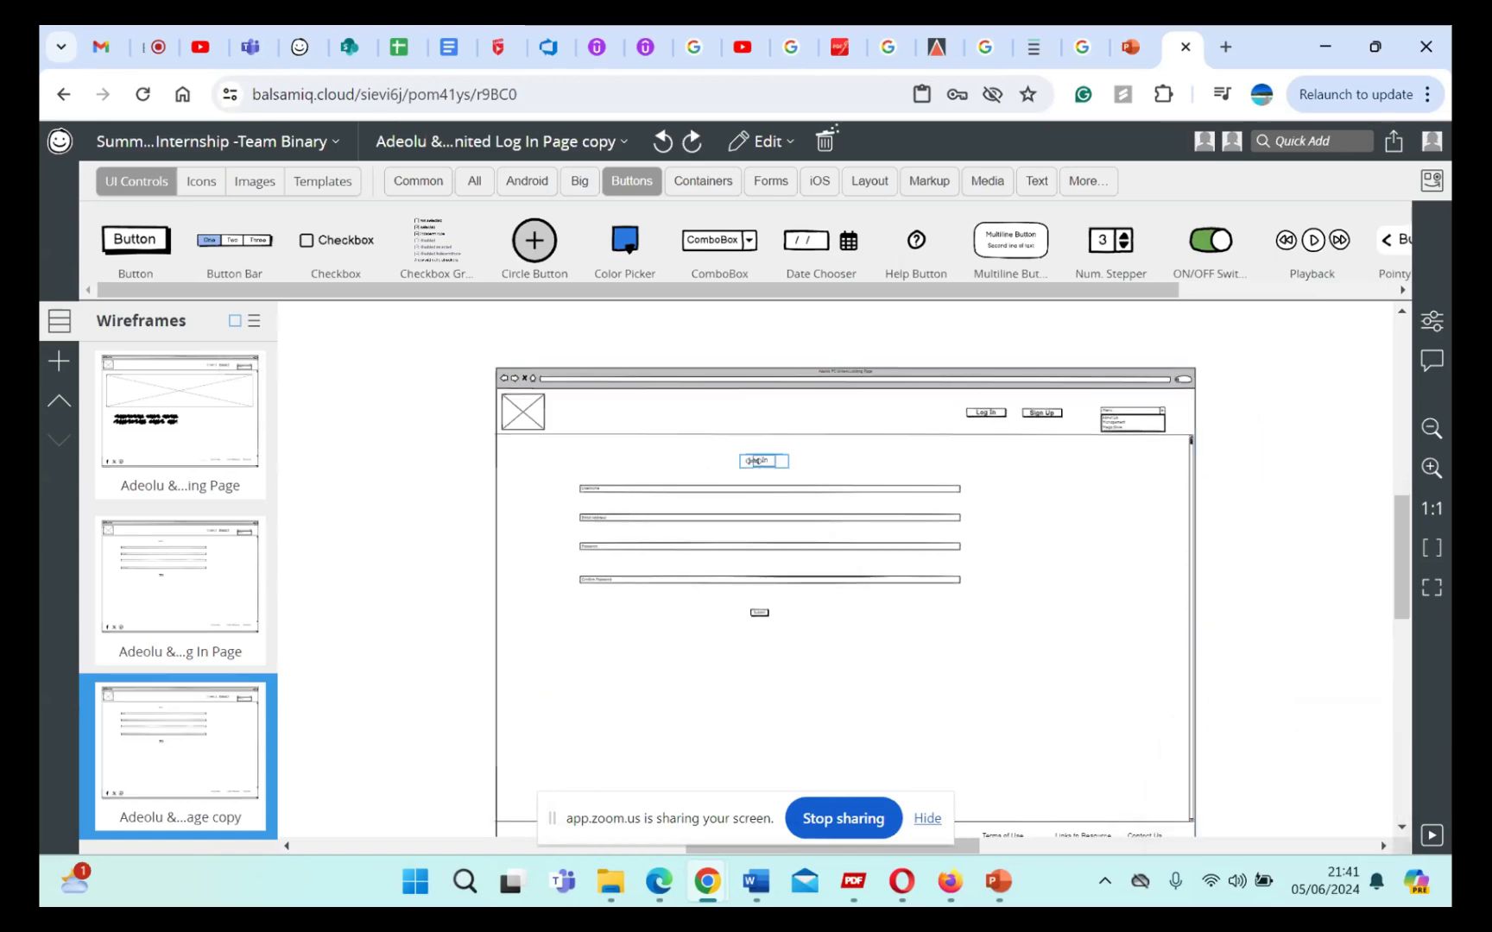
{"action": "left_click_drag", "start_coordinate": [754, 462], "coordinate": [753, 465]}
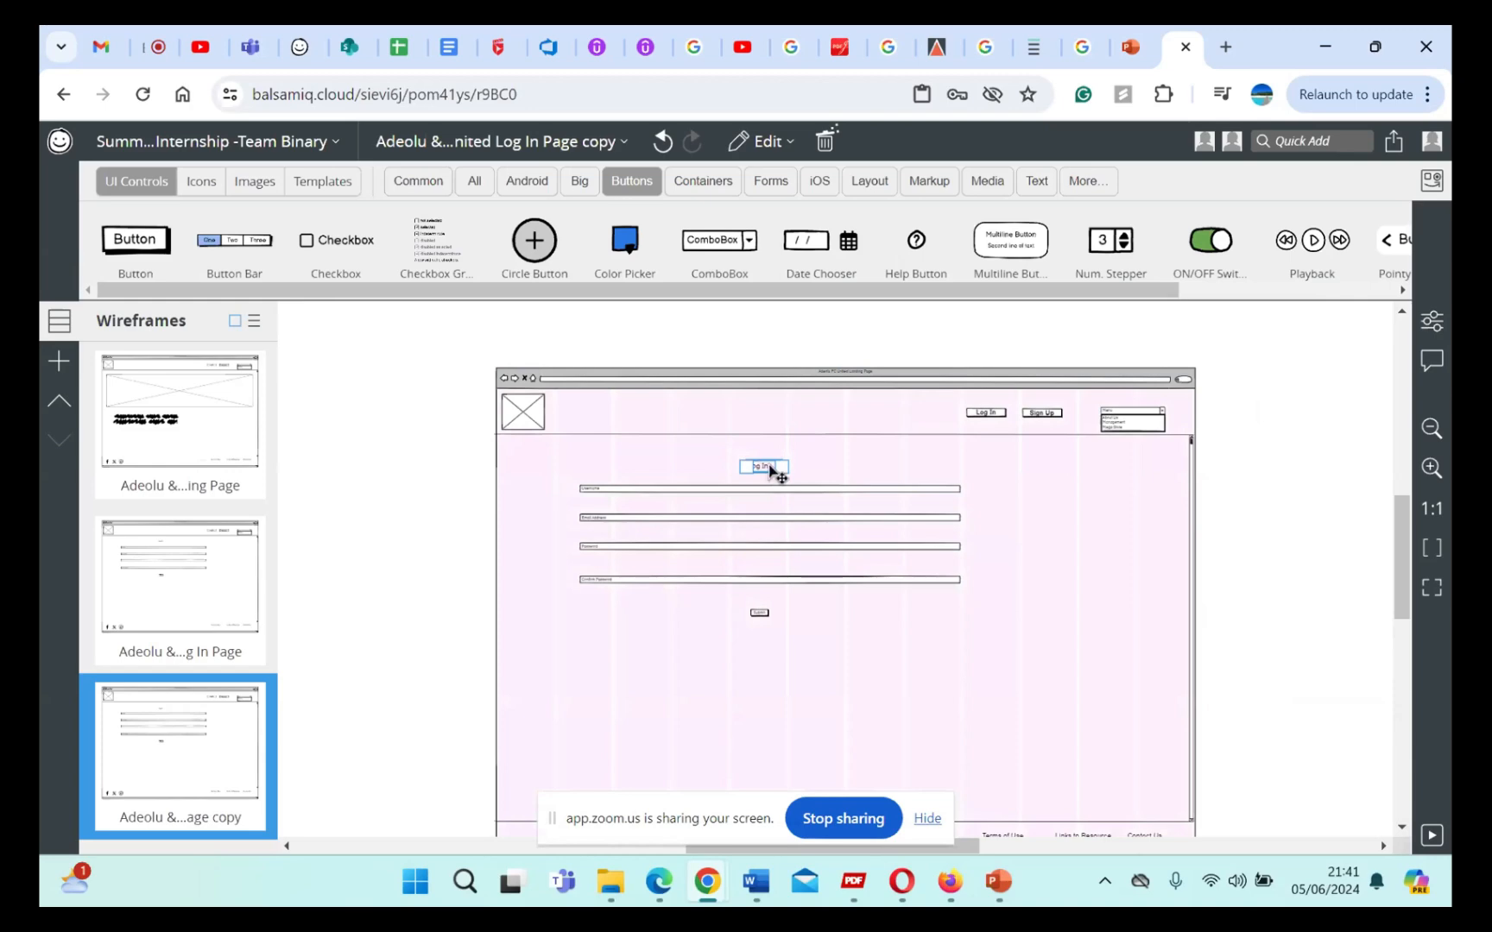
{"action": "key", "text": "Delete"}
{"action": "left_click", "coordinate": [780, 491]}
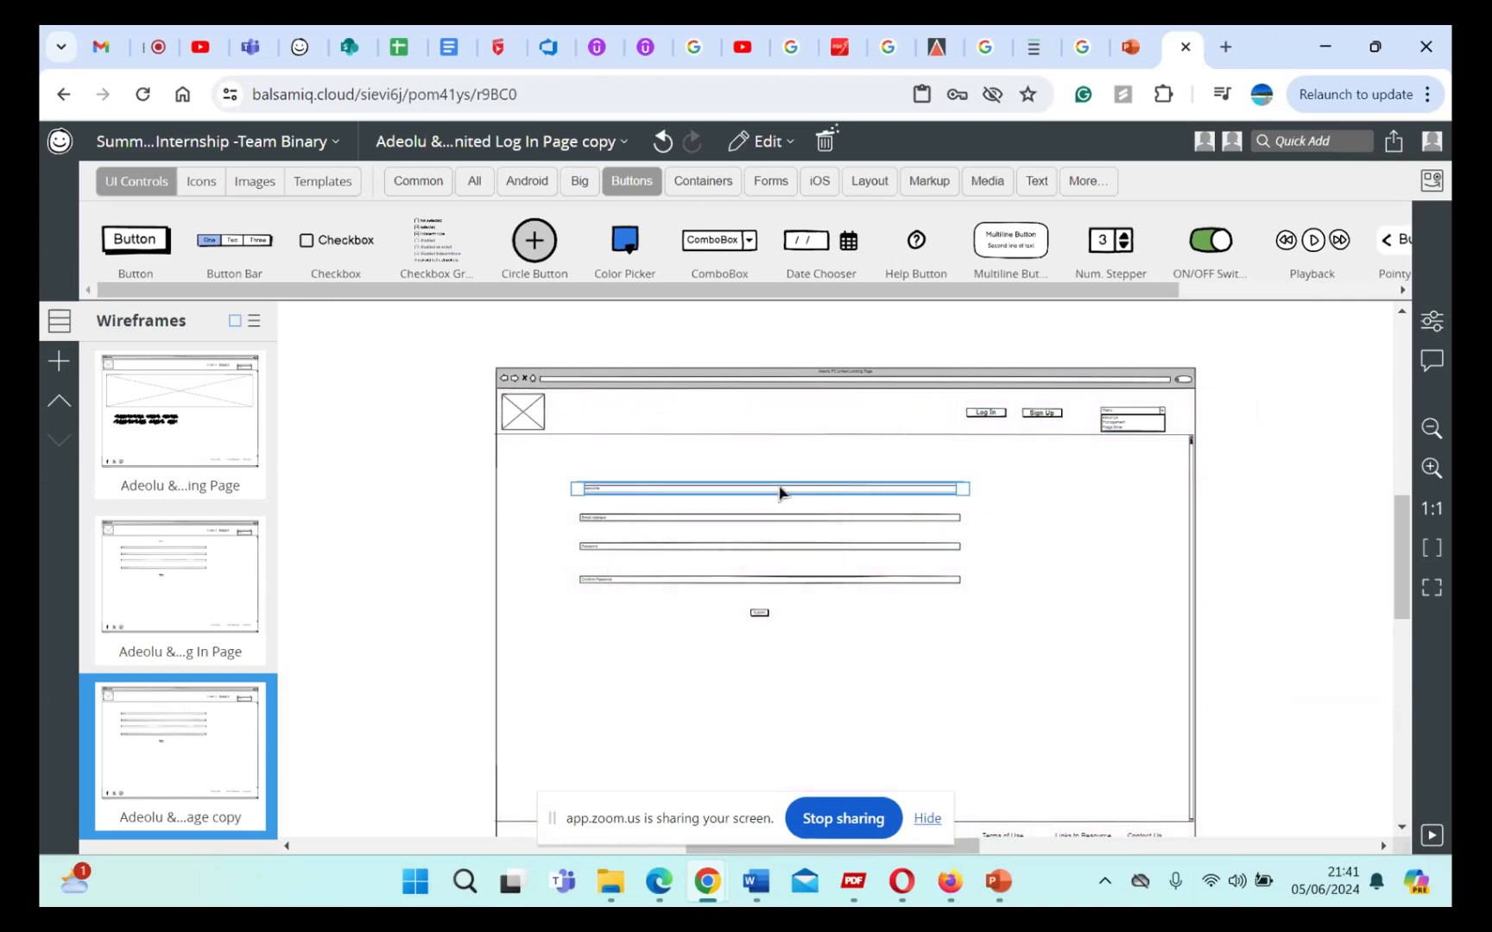
{"action": "mouse_move", "coordinate": [780, 491]}
{"action": "left_mouse_down"}
{"action": "mouse_move", "coordinate": [793, 506]}
{"action": "mouse_move", "coordinate": [799, 469]}
{"action": "mouse_move", "coordinate": [780, 494]}
{"action": "left_mouse_up"}
{"action": "key", "text": "Delete"}
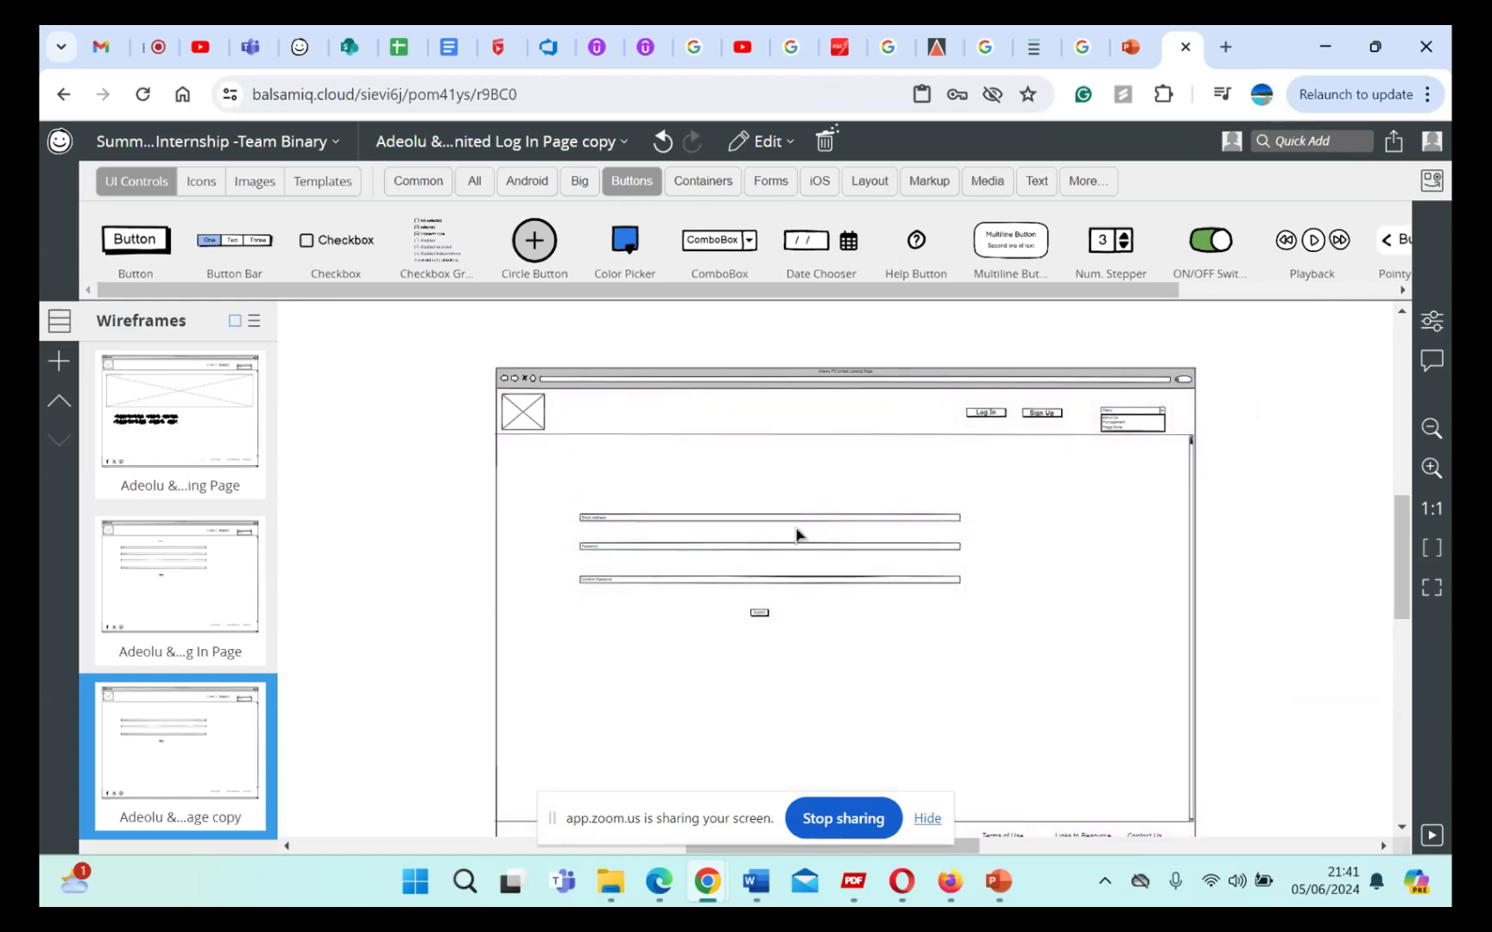
Step: Delete the three remaining text fields and the submit button from the body of the duplicated page
{"action": "left_click", "coordinate": [802, 529]}
{"action": "left_click", "coordinate": [798, 519]}
{"action": "key", "text": "Delete"}
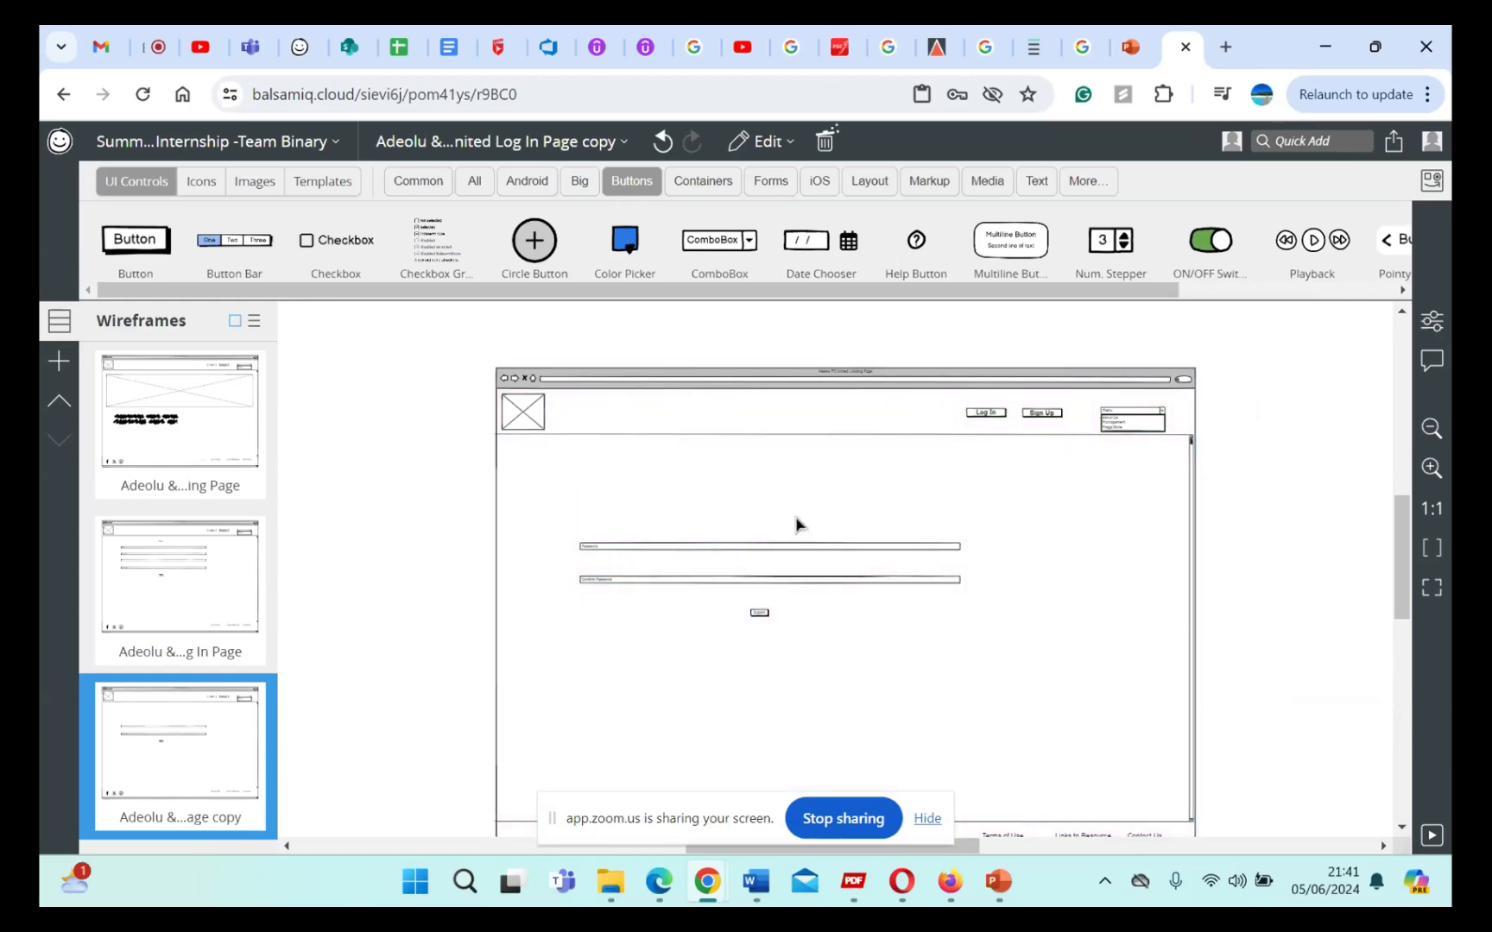
{"action": "left_click", "coordinate": [809, 546]}
{"action": "key", "text": "Delete"}
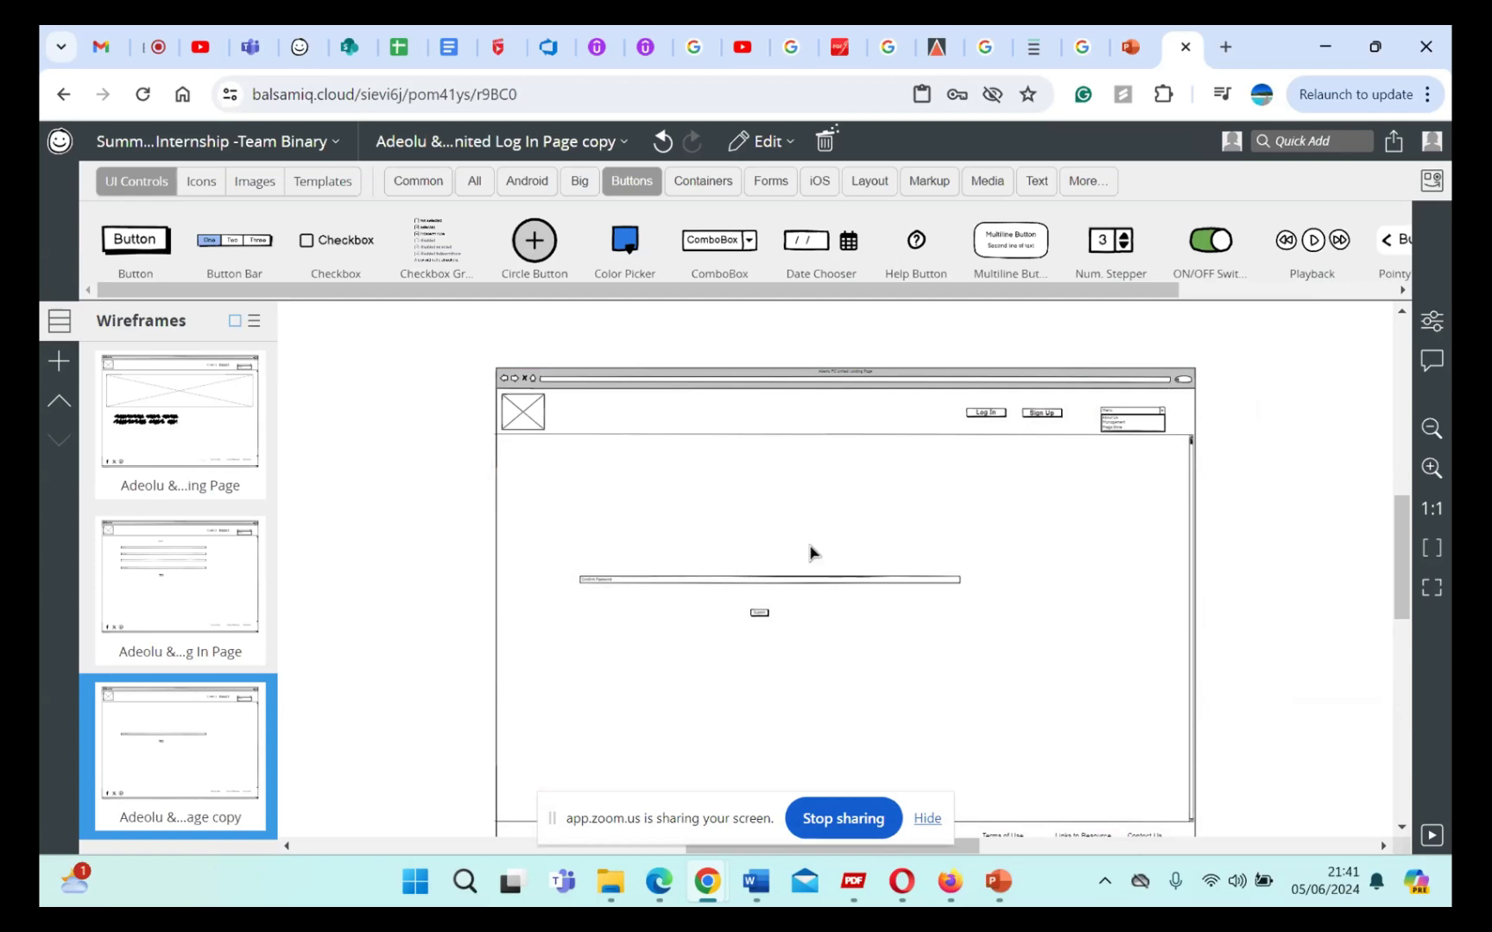
{"action": "left_click", "coordinate": [817, 581]}
{"action": "key", "text": "Delete"}
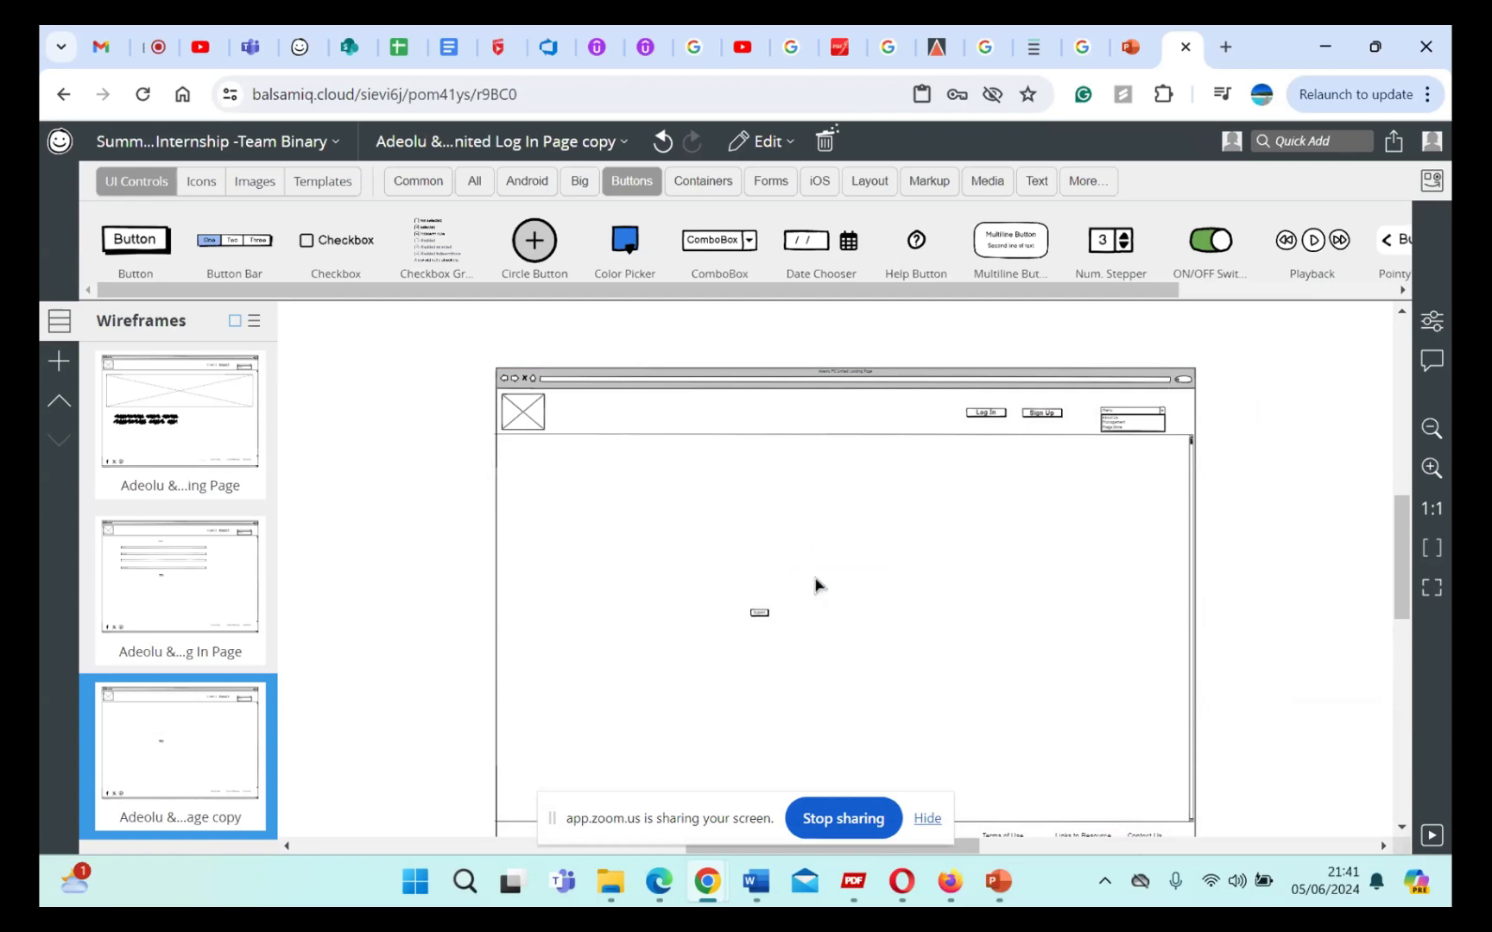
{"action": "left_click", "coordinate": [759, 613]}
{"action": "key", "text": "Delete"}
Step: Look over the duplicated page from the header controls down to the footer links and social icons
{"action": "left_click_drag", "start_coordinate": [455, 334], "coordinate": [1233, 540]}
{"action": "left_click", "coordinate": [1220, 480]}
{"action": "scroll", "coordinate": [843, 513], "scroll_direction": "up", "scroll_amount": 2}
{"action": "scroll", "coordinate": [844, 512], "scroll_direction": "down", "scroll_amount": 1}
{"action": "scroll", "coordinate": [844, 512], "scroll_direction": "up", "scroll_amount": 2}
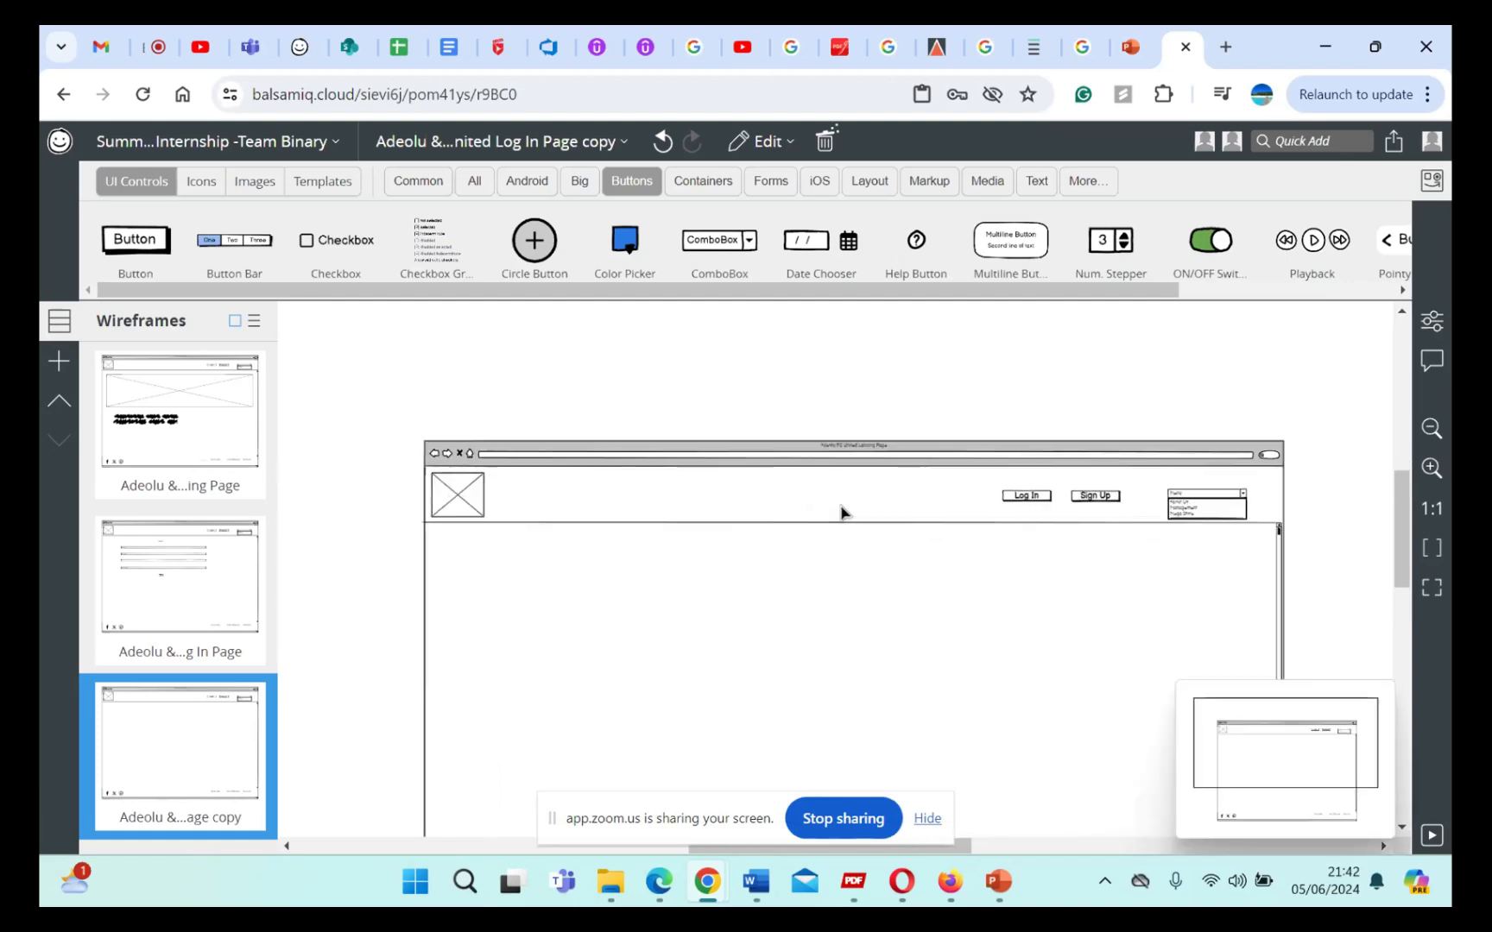
{"action": "scroll", "coordinate": [843, 512], "scroll_direction": "up", "scroll_amount": 1}
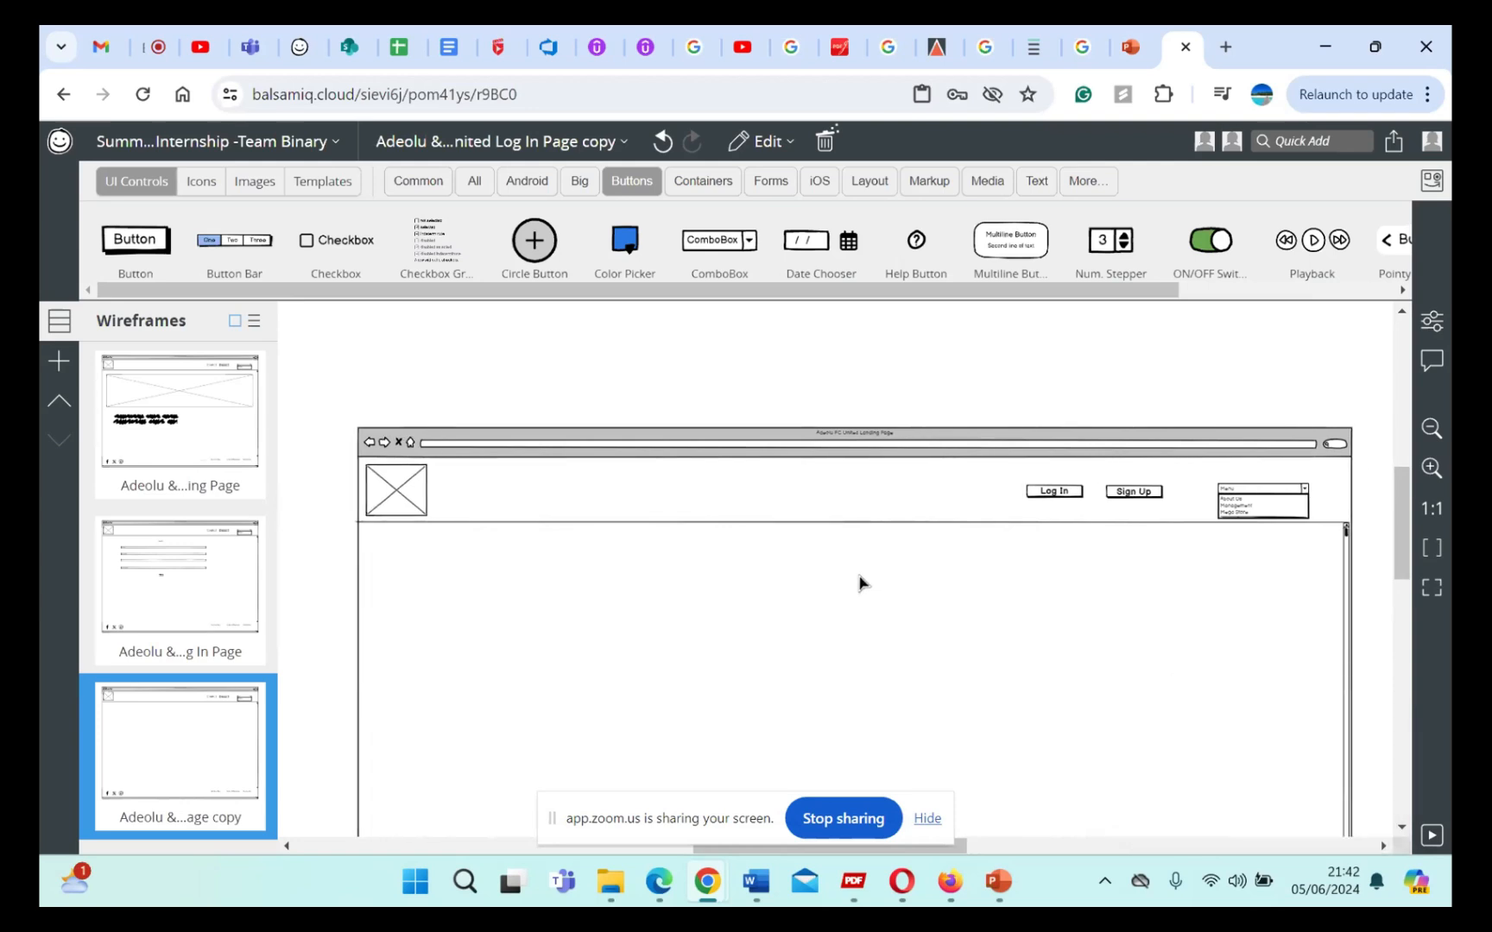
{"action": "scroll", "coordinate": [896, 609], "scroll_direction": "down", "scroll_amount": 5}
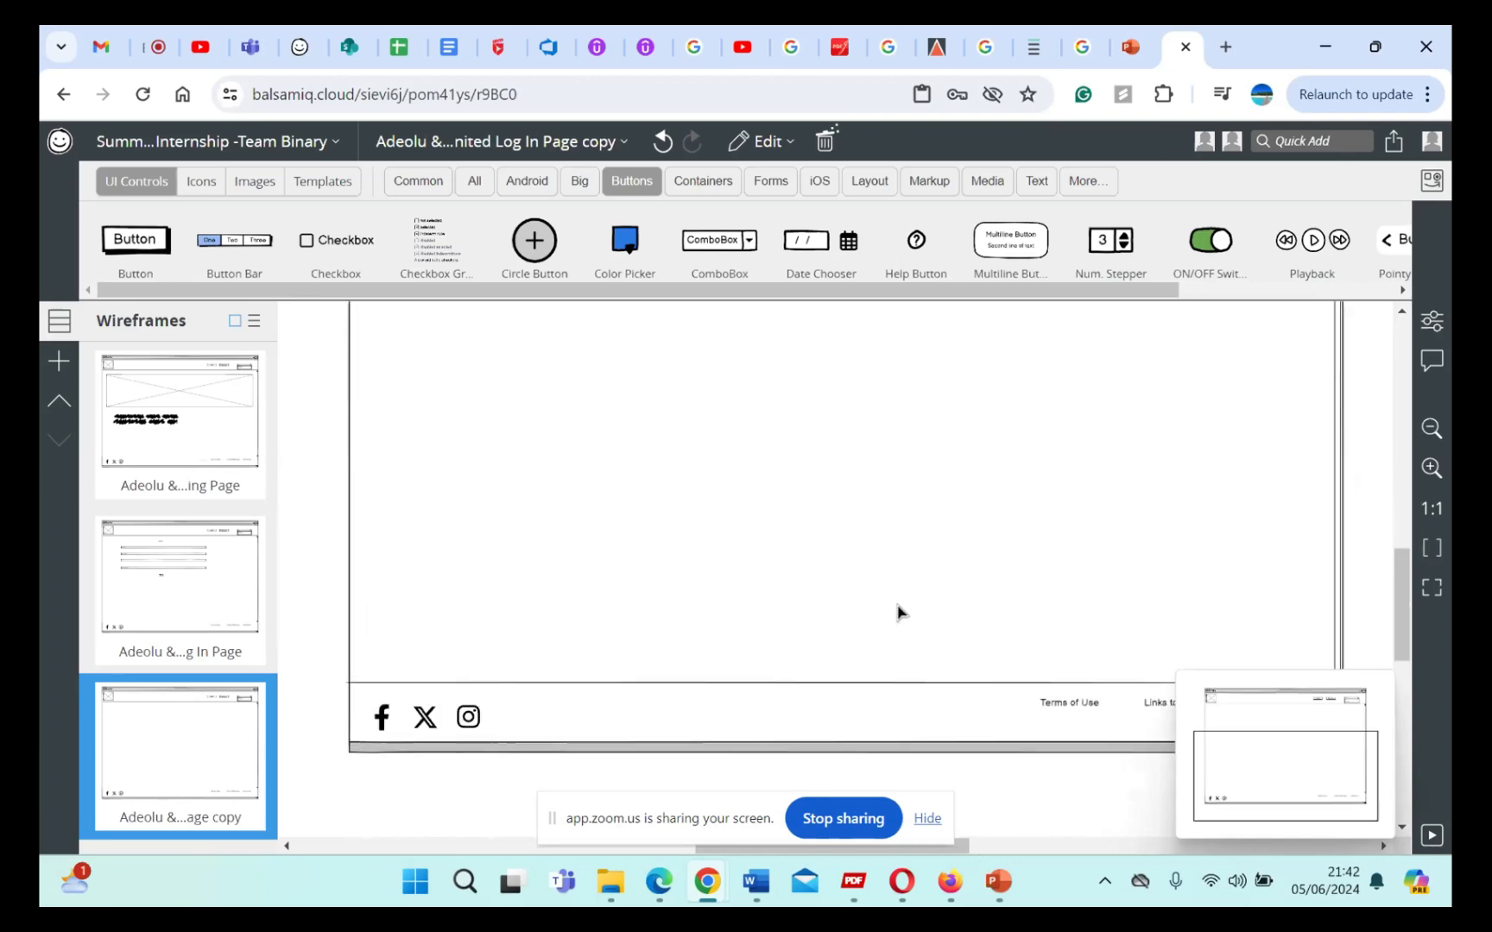
{"action": "scroll", "coordinate": [896, 609], "scroll_direction": "down", "scroll_amount": 5}
{"action": "scroll", "coordinate": [896, 610], "scroll_direction": "up", "scroll_amount": 3}
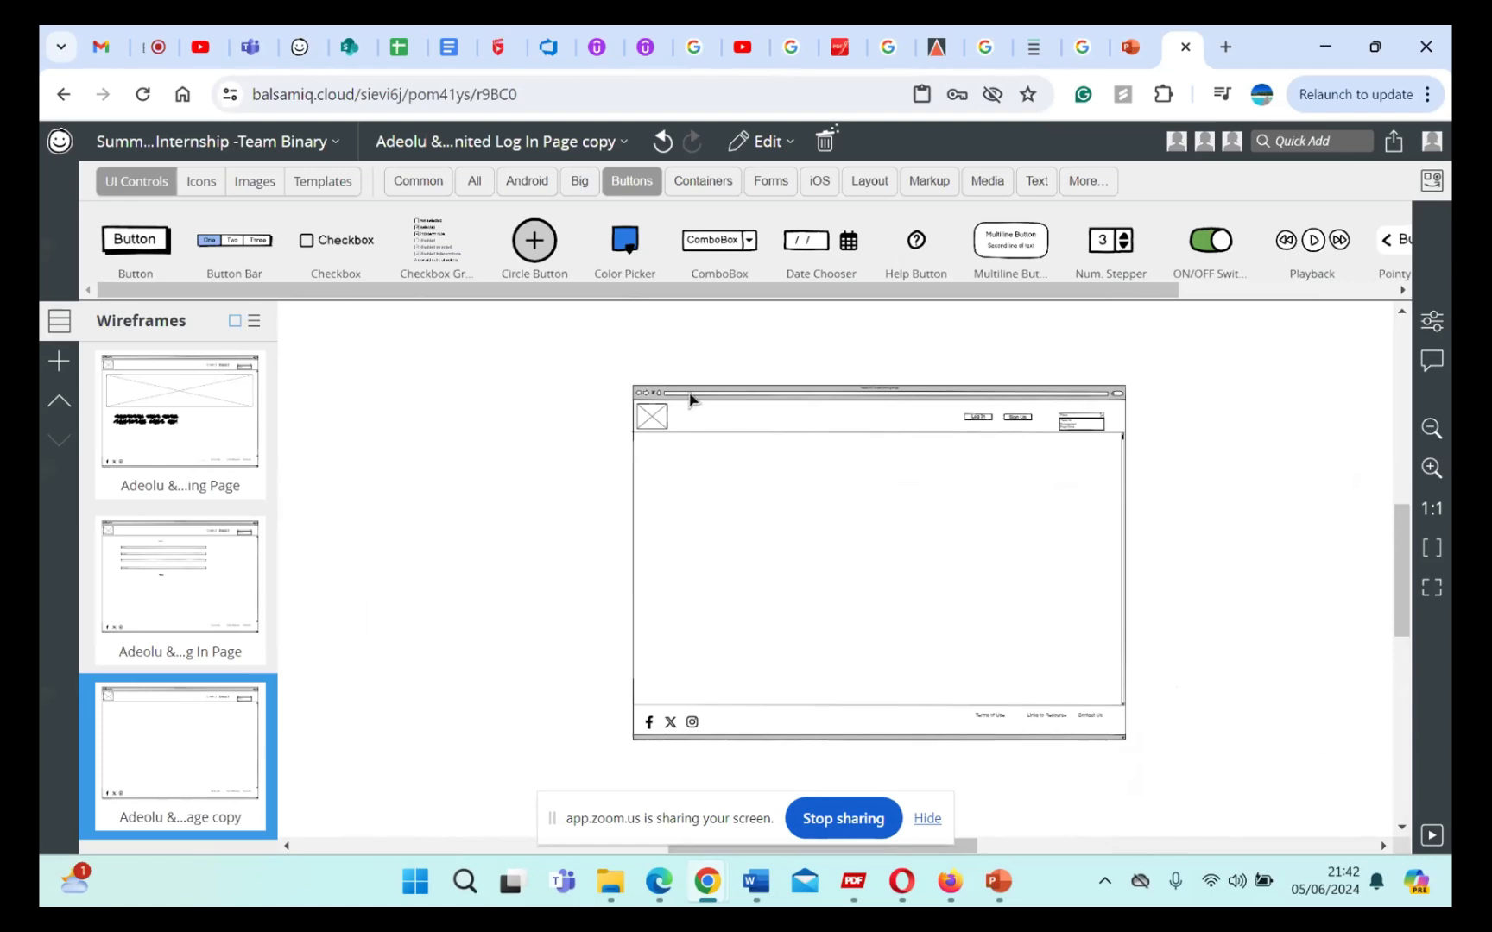
Step: Select the header controls, switch the selection to the browser window, and examine the shared page frame down to its footer
{"action": "left_click_drag", "start_coordinate": [579, 355], "coordinate": [1164, 485]}
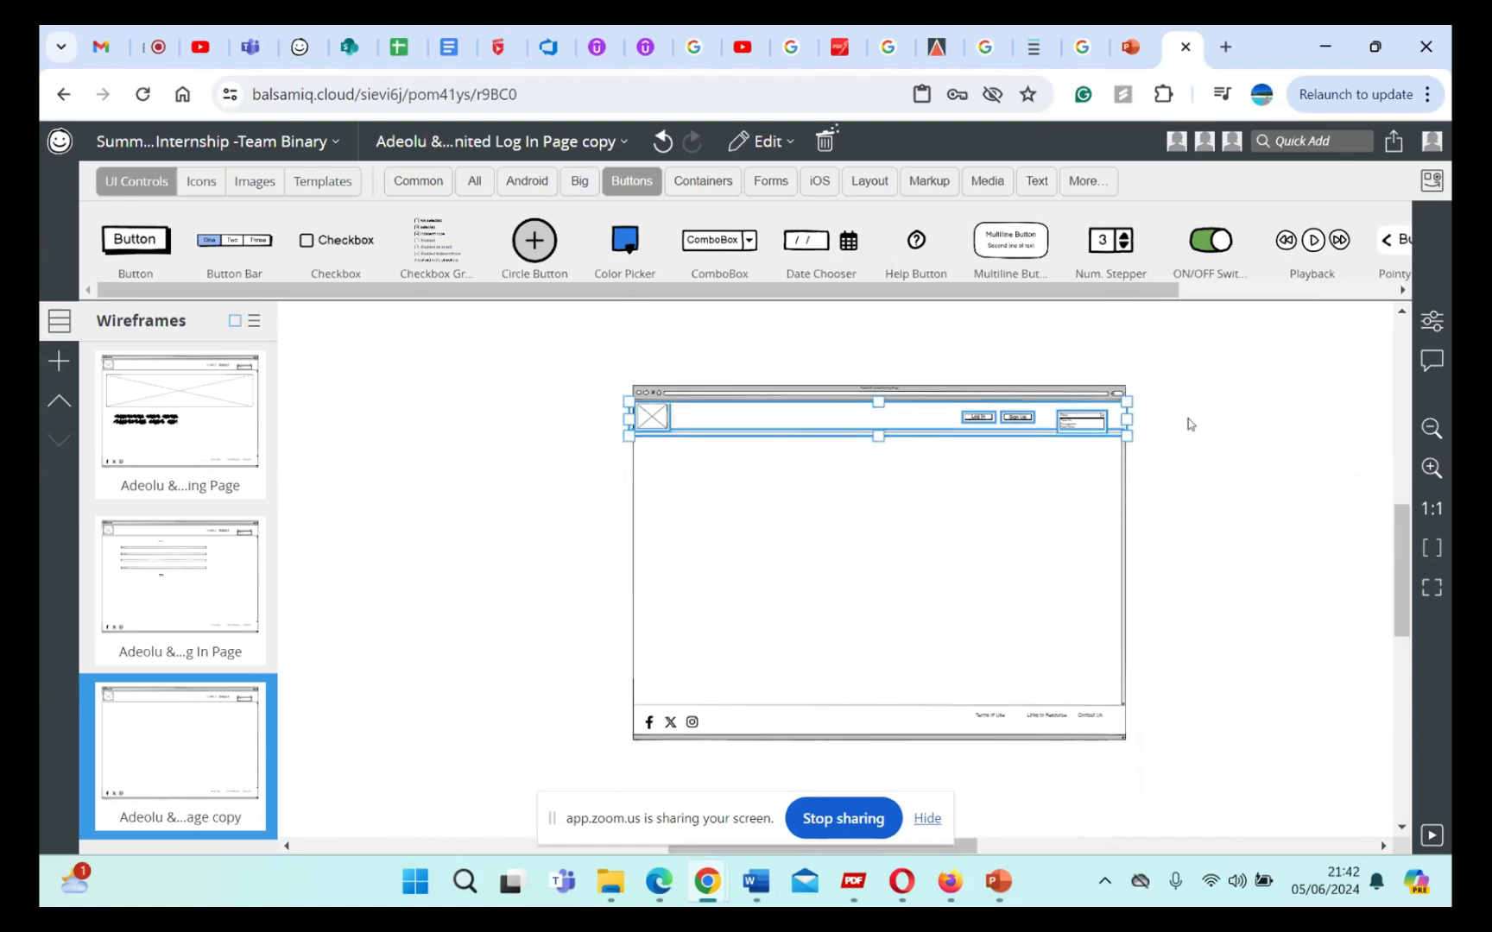
{"action": "left_click", "coordinate": [994, 468]}
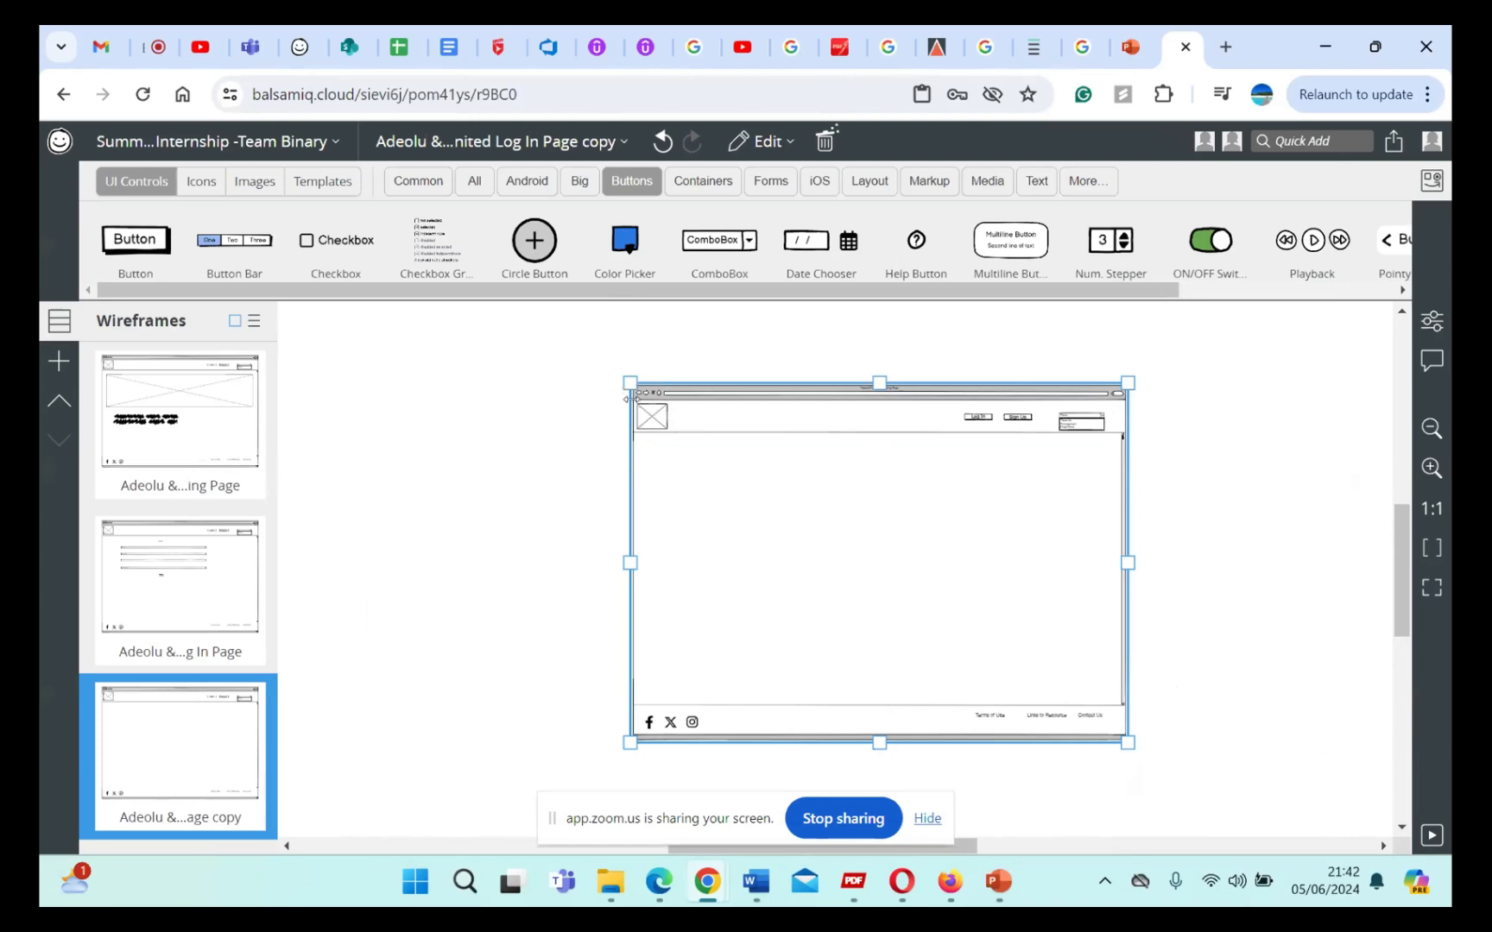
{"action": "scroll", "coordinate": [819, 573], "scroll_direction": "up", "scroll_amount": 2}
{"action": "scroll", "coordinate": [819, 573], "scroll_direction": "up", "scroll_amount": 3}
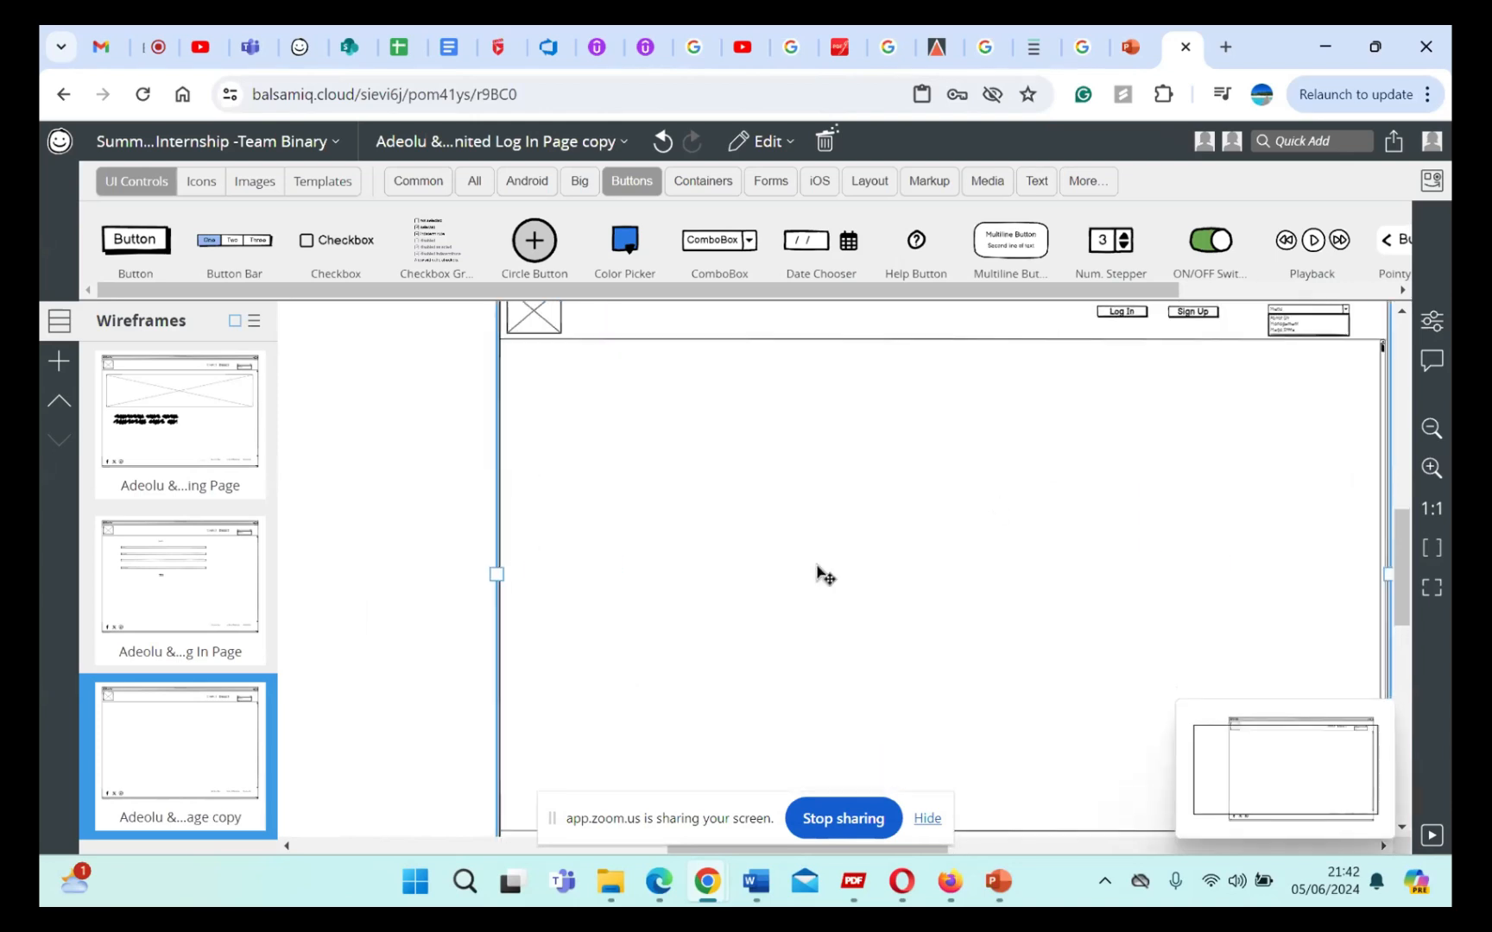
{"action": "scroll", "coordinate": [819, 573], "scroll_direction": "down", "scroll_amount": 2}
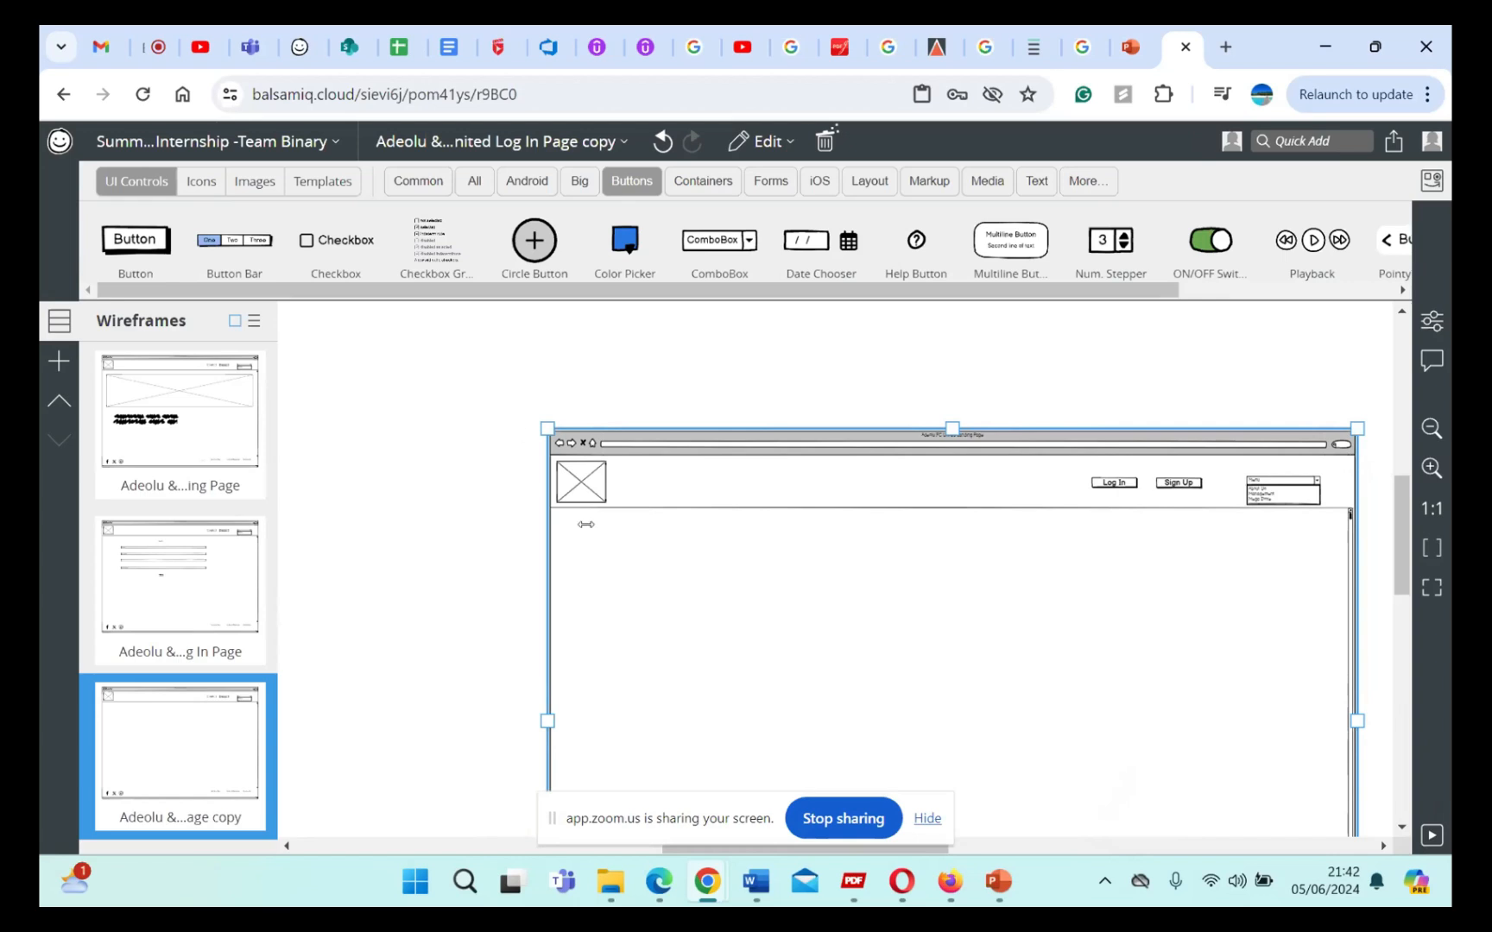
{"action": "scroll", "coordinate": [841, 639], "scroll_direction": "right", "scroll_amount": 2}
{"action": "scroll", "coordinate": [841, 639], "scroll_direction": "down", "scroll_amount": 3}
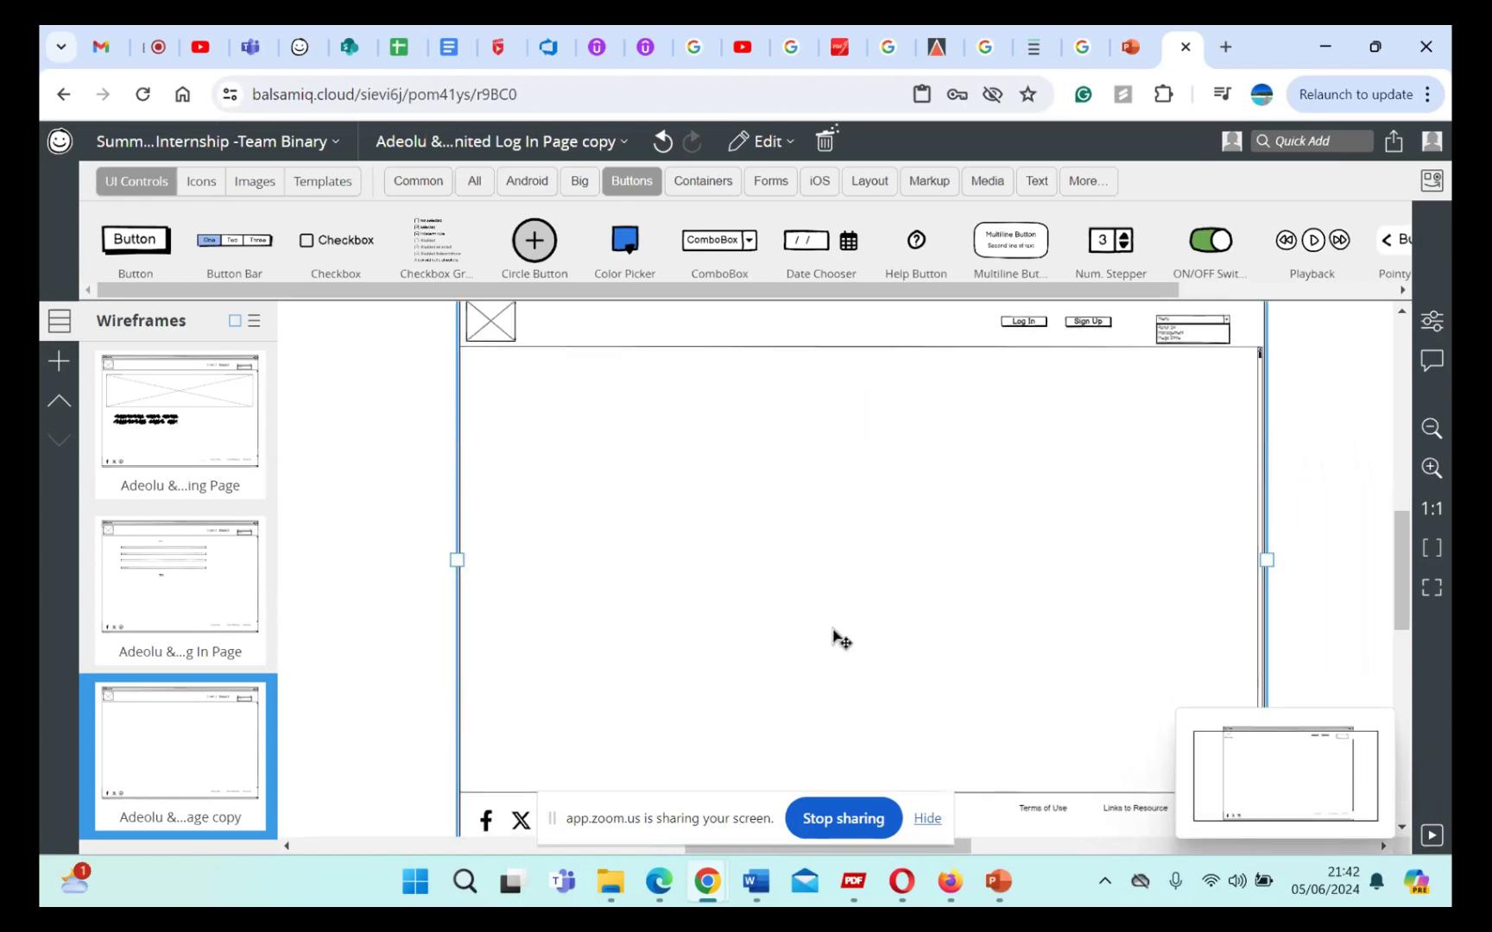
{"action": "scroll", "coordinate": [841, 639], "scroll_direction": "down", "scroll_amount": 2}
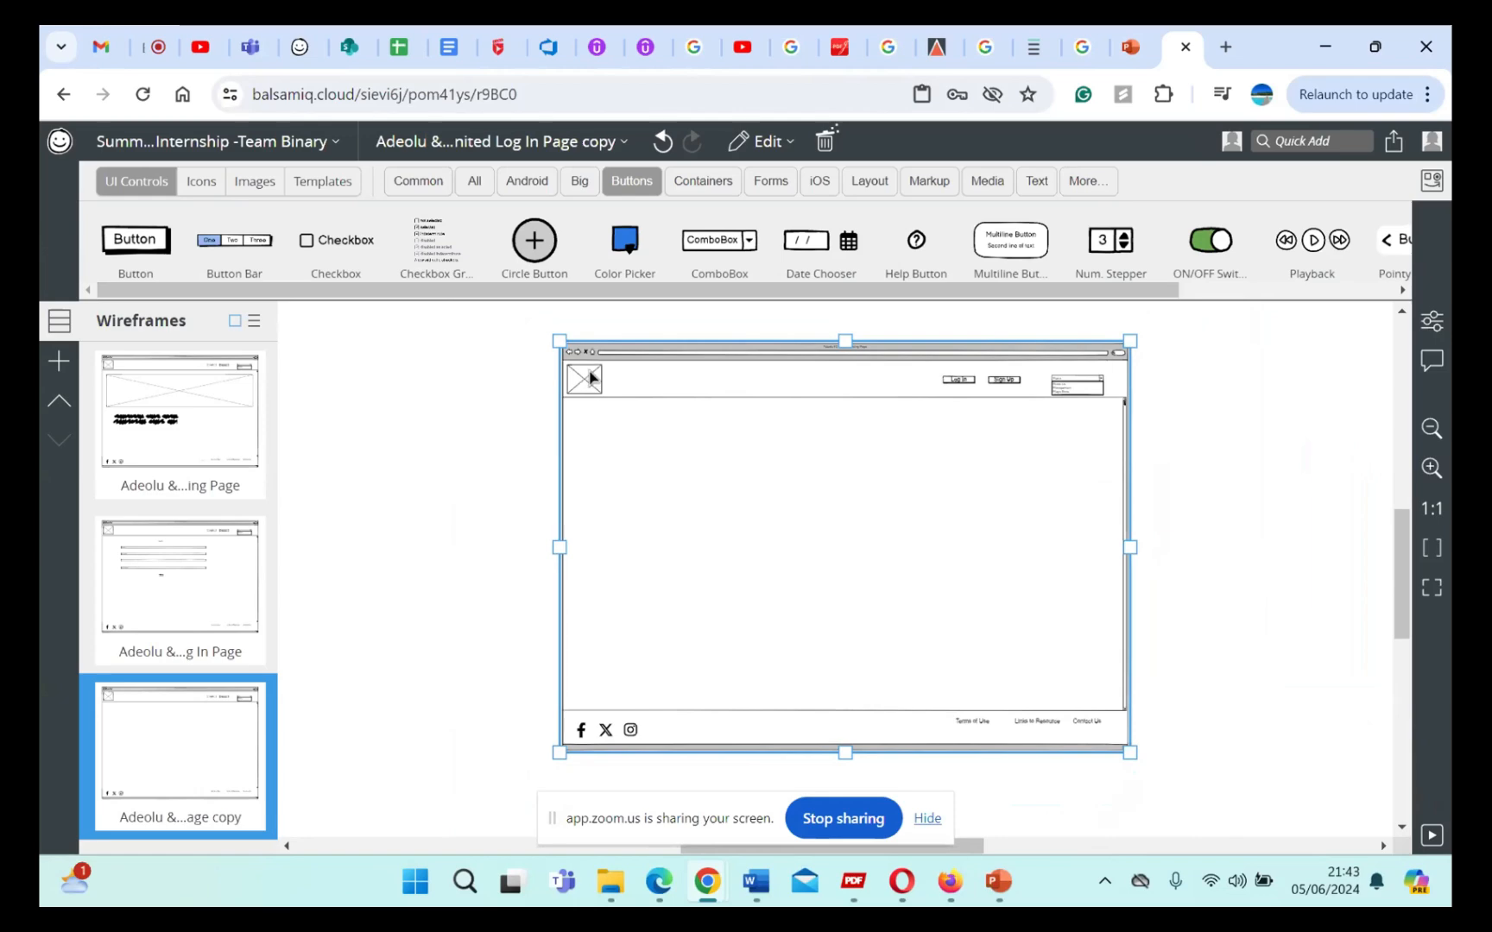
{"action": "scroll", "coordinate": [808, 513], "scroll_direction": "down", "scroll_amount": 3}
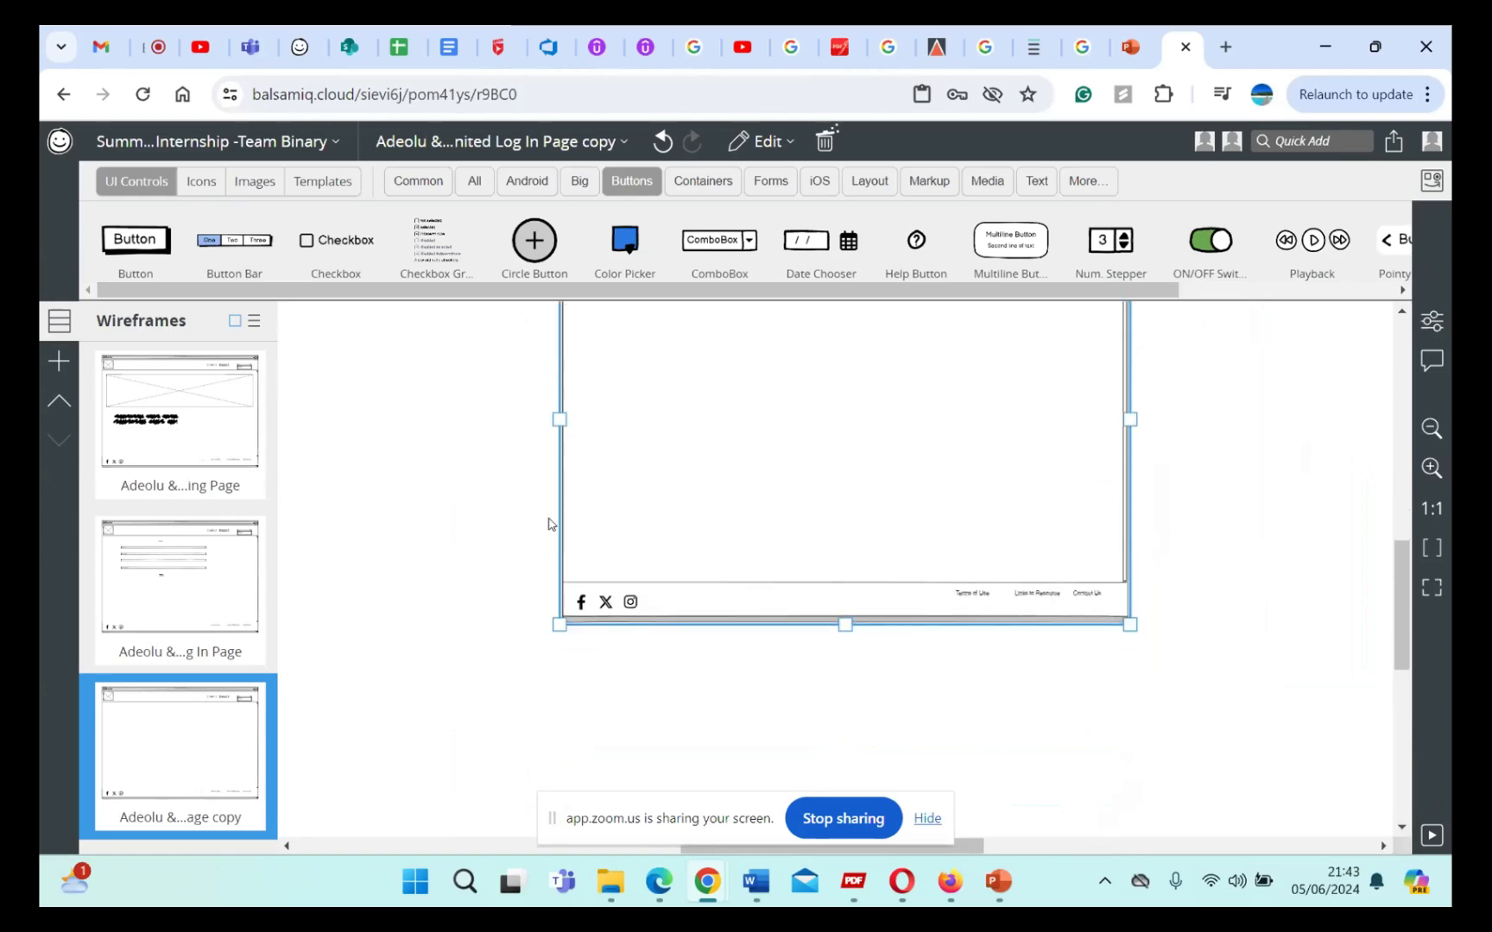
{"action": "left_click", "coordinate": [518, 557]}
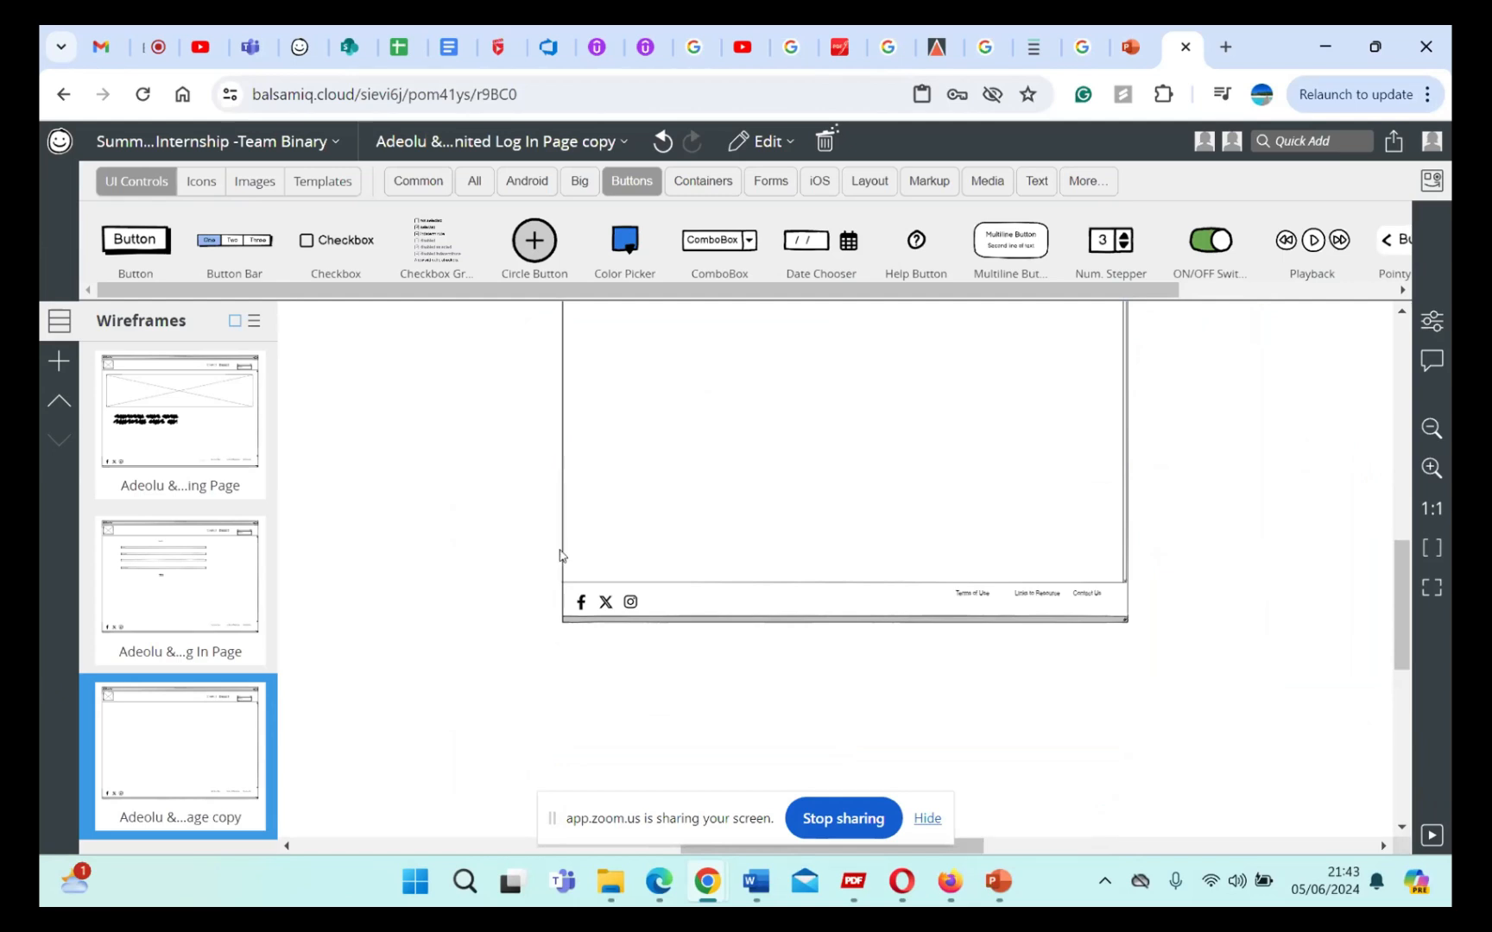
{"action": "mouse_move", "coordinate": [566, 567]}
{"action": "left_mouse_down"}
{"action": "mouse_move", "coordinate": [739, 549]}
{"action": "mouse_move", "coordinate": [576, 586]}
{"action": "mouse_move", "coordinate": [556, 576]}
{"action": "left_mouse_up"}
{"action": "key", "text": "ctrl+z"}
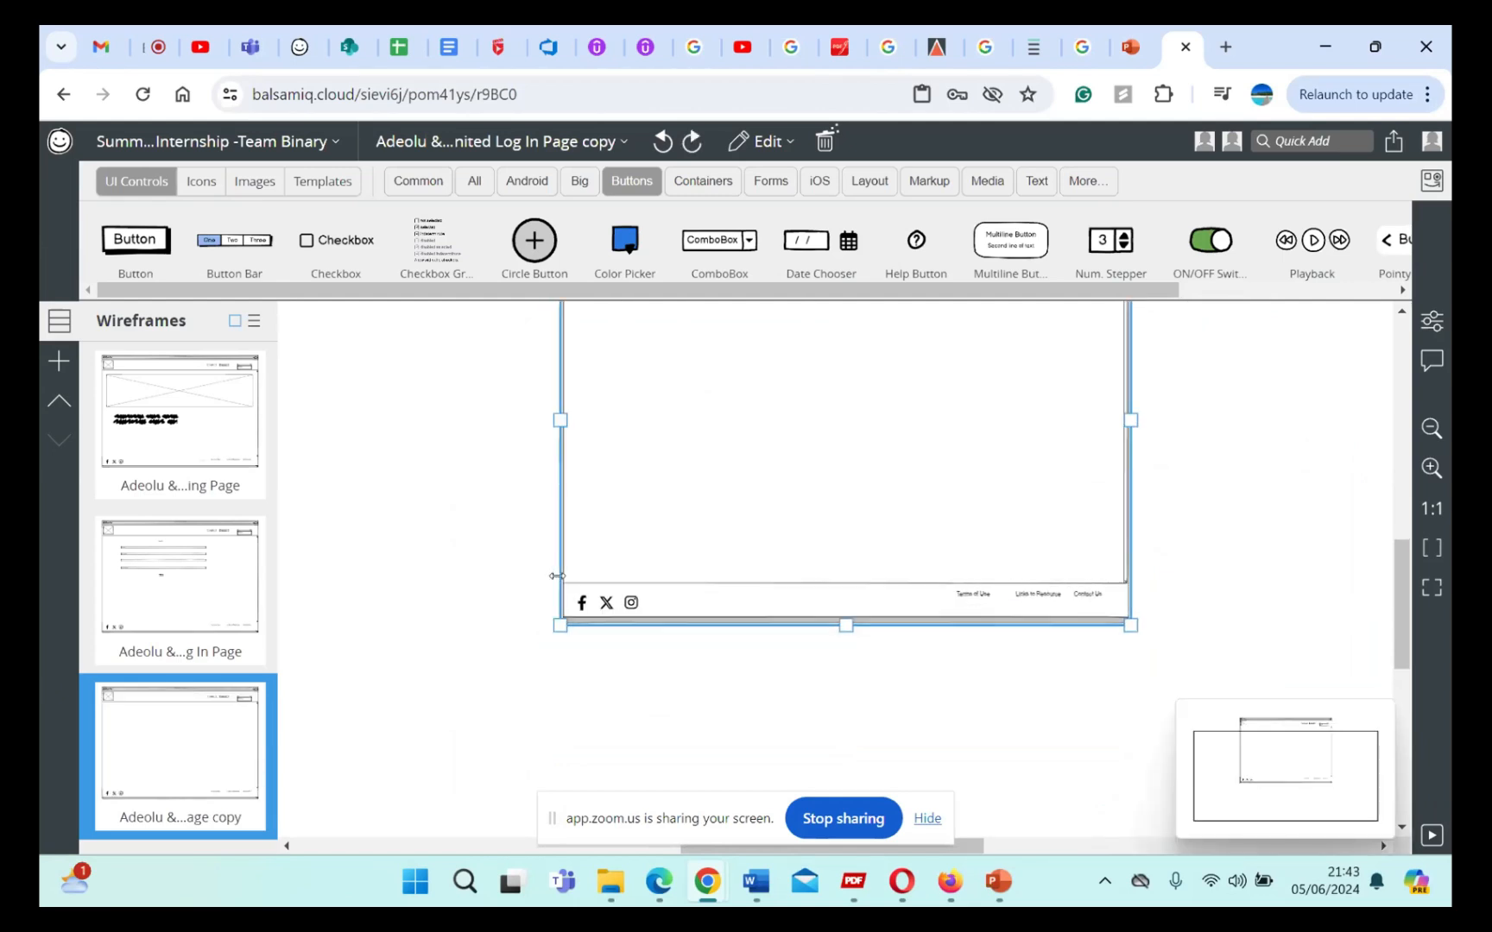
{"action": "scroll", "coordinate": [842, 613], "scroll_direction": "up", "scroll_amount": 3}
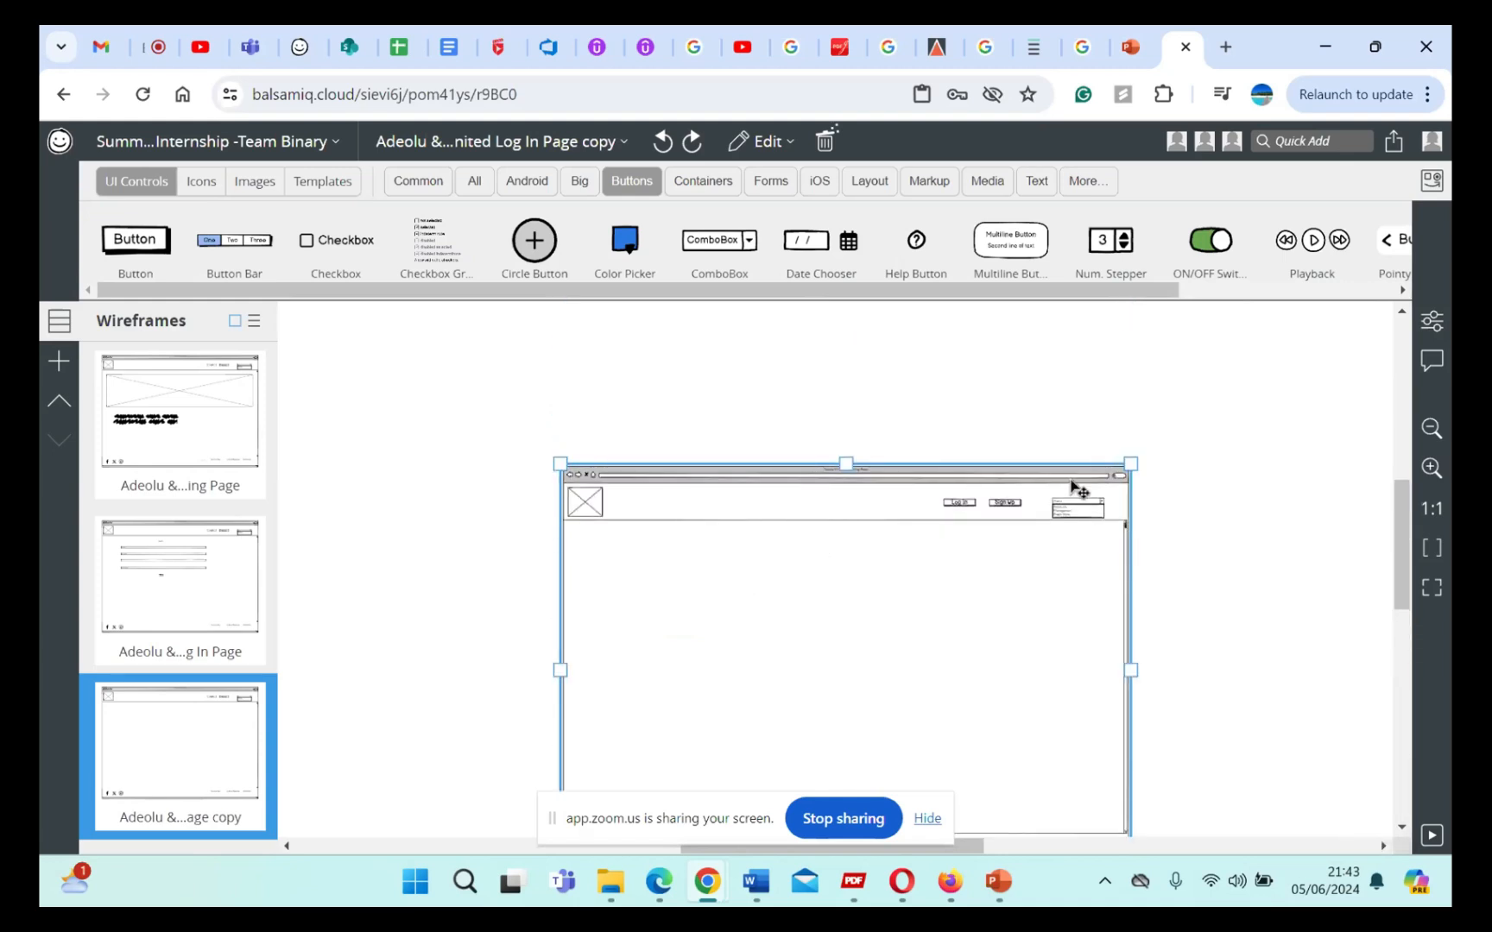
{"action": "scroll", "coordinate": [815, 618], "scroll_direction": "down", "scroll_amount": 3}
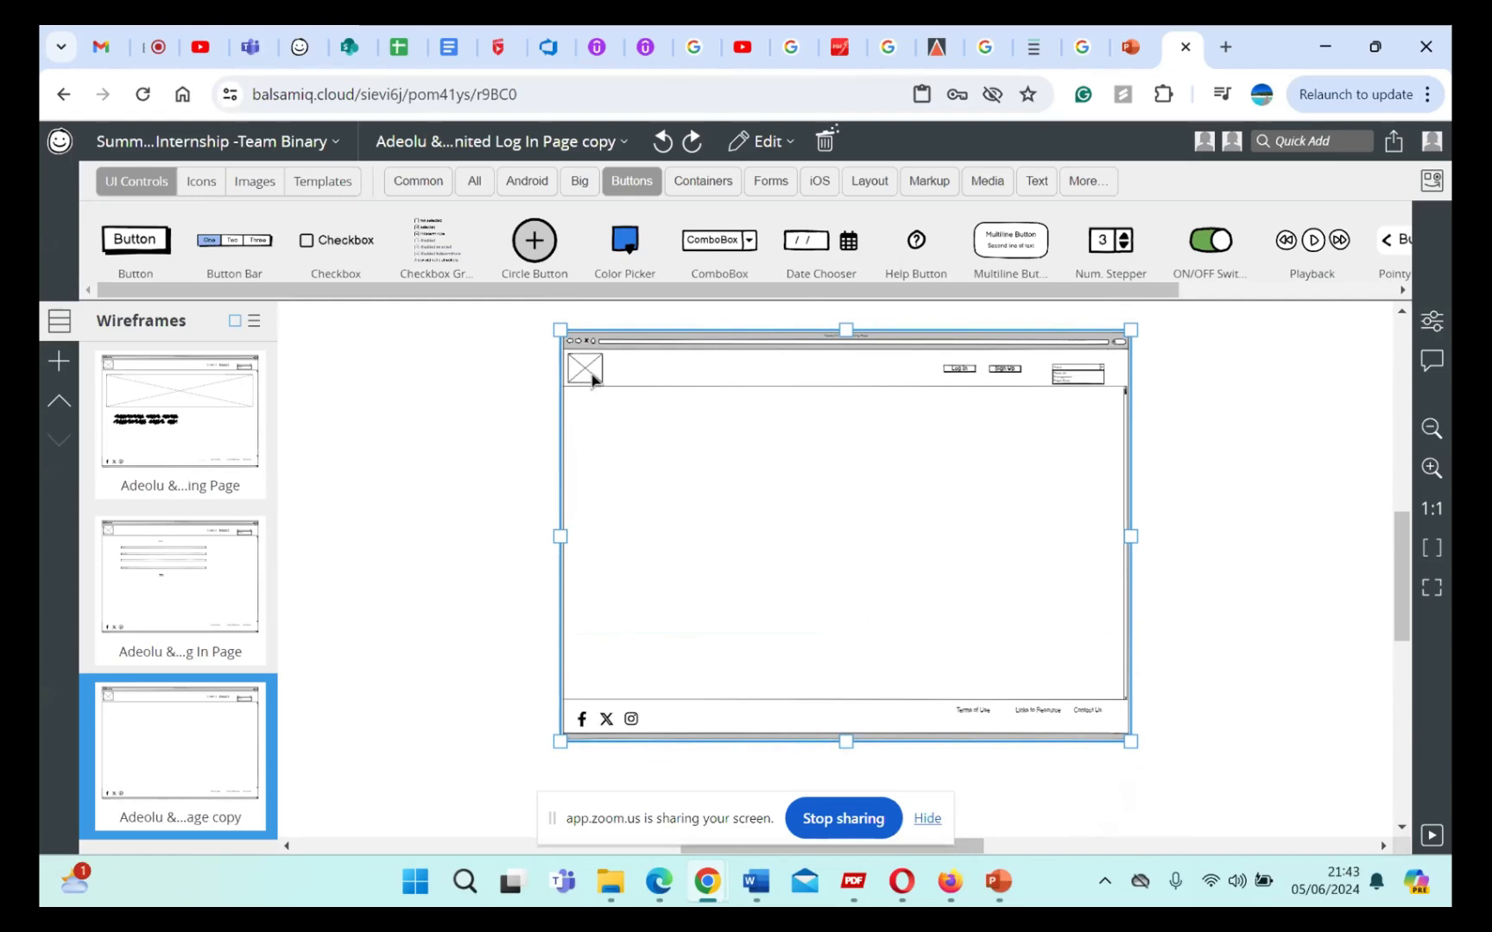
{"action": "left_click_drag", "start_coordinate": [585, 384], "coordinate": [1095, 381]}
{"action": "key", "text": "ctrl+z"}
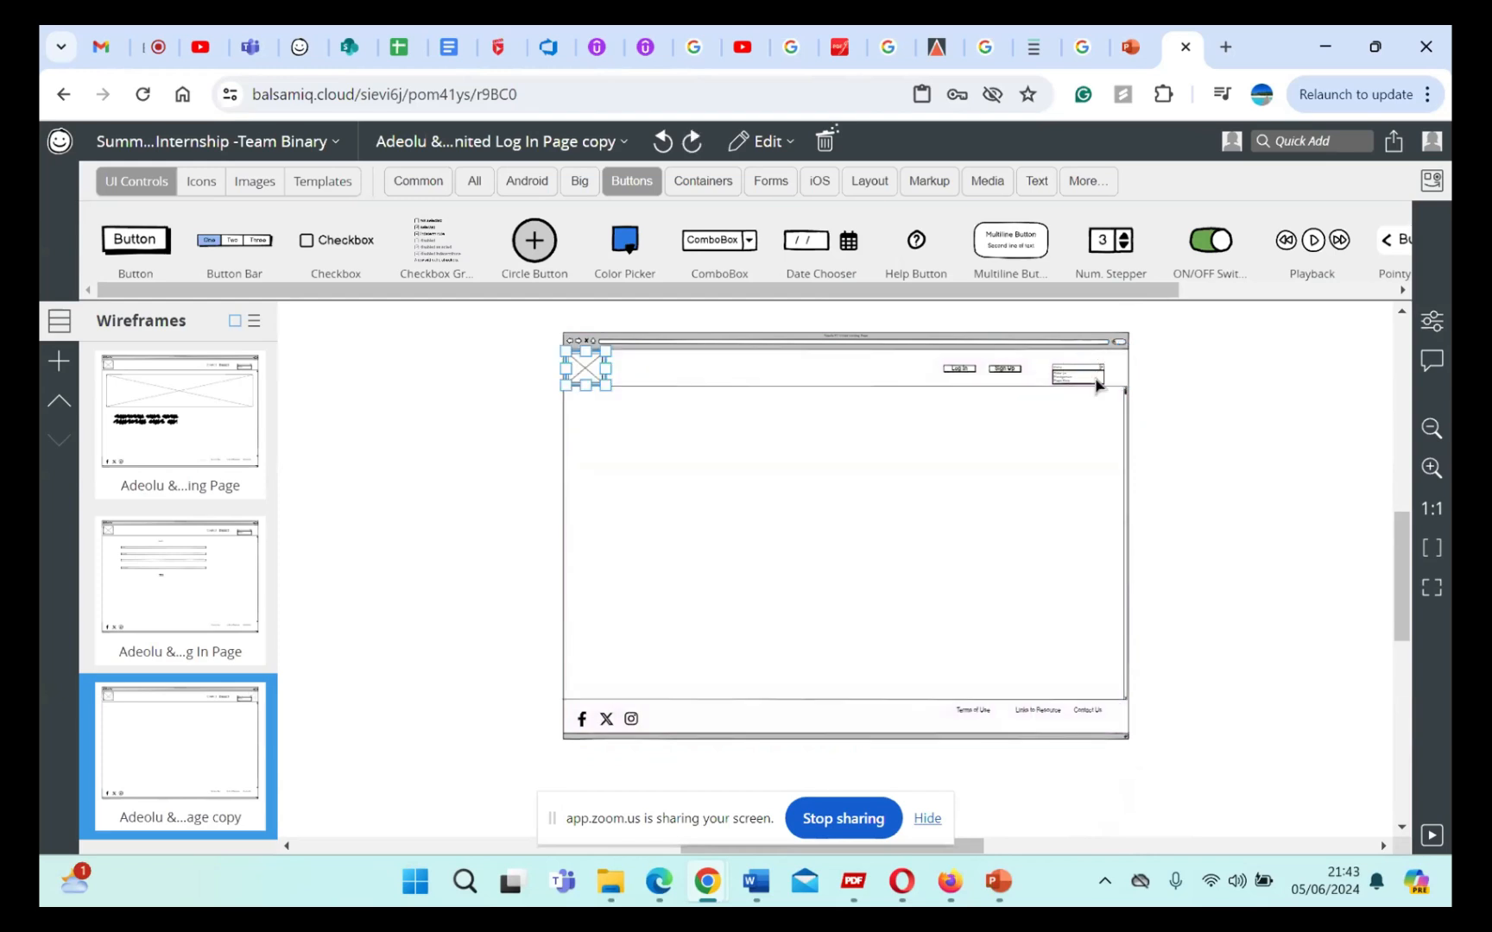
{"action": "left_click", "coordinate": [918, 455]}
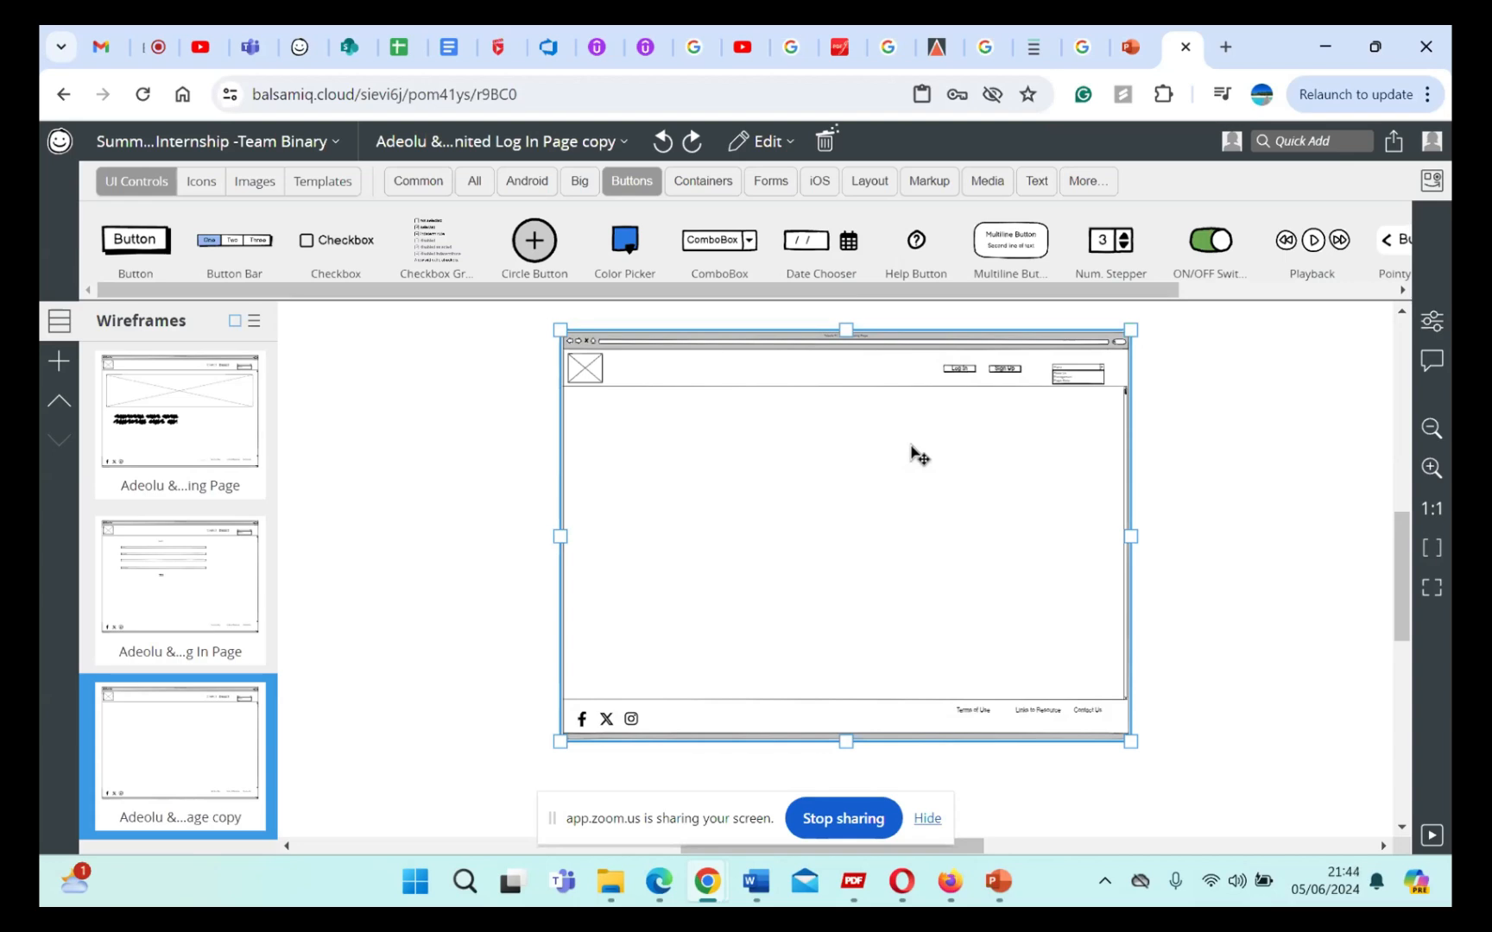
Step: Open the FC United Log In page wireframe and ungroup all of its page elements
{"action": "left_click", "coordinate": [216, 559]}
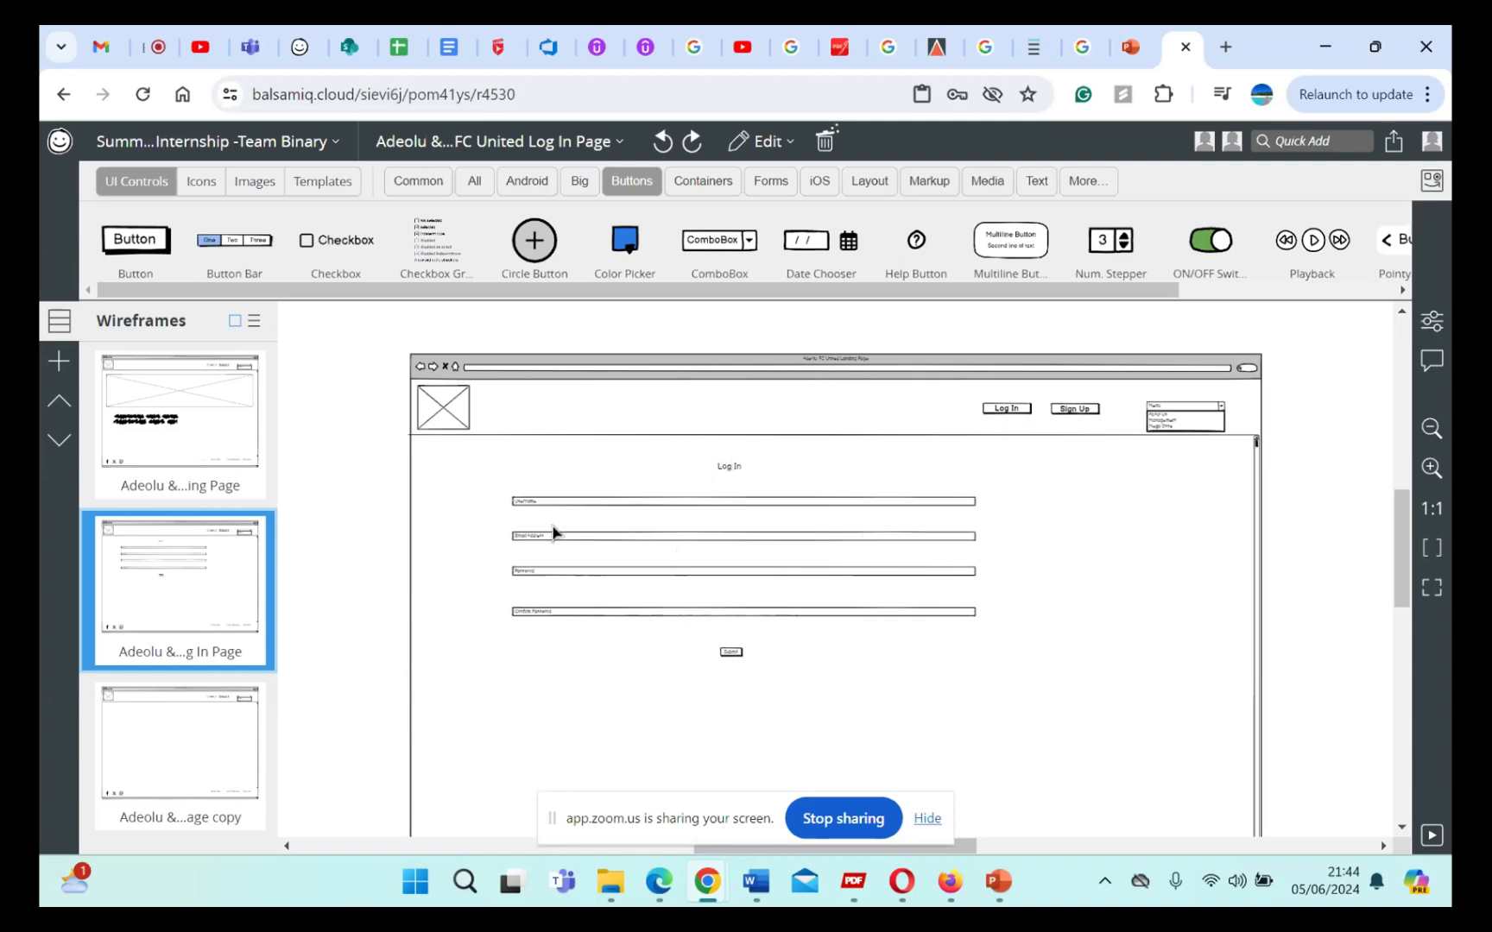
{"action": "left_click", "coordinate": [556, 619]}
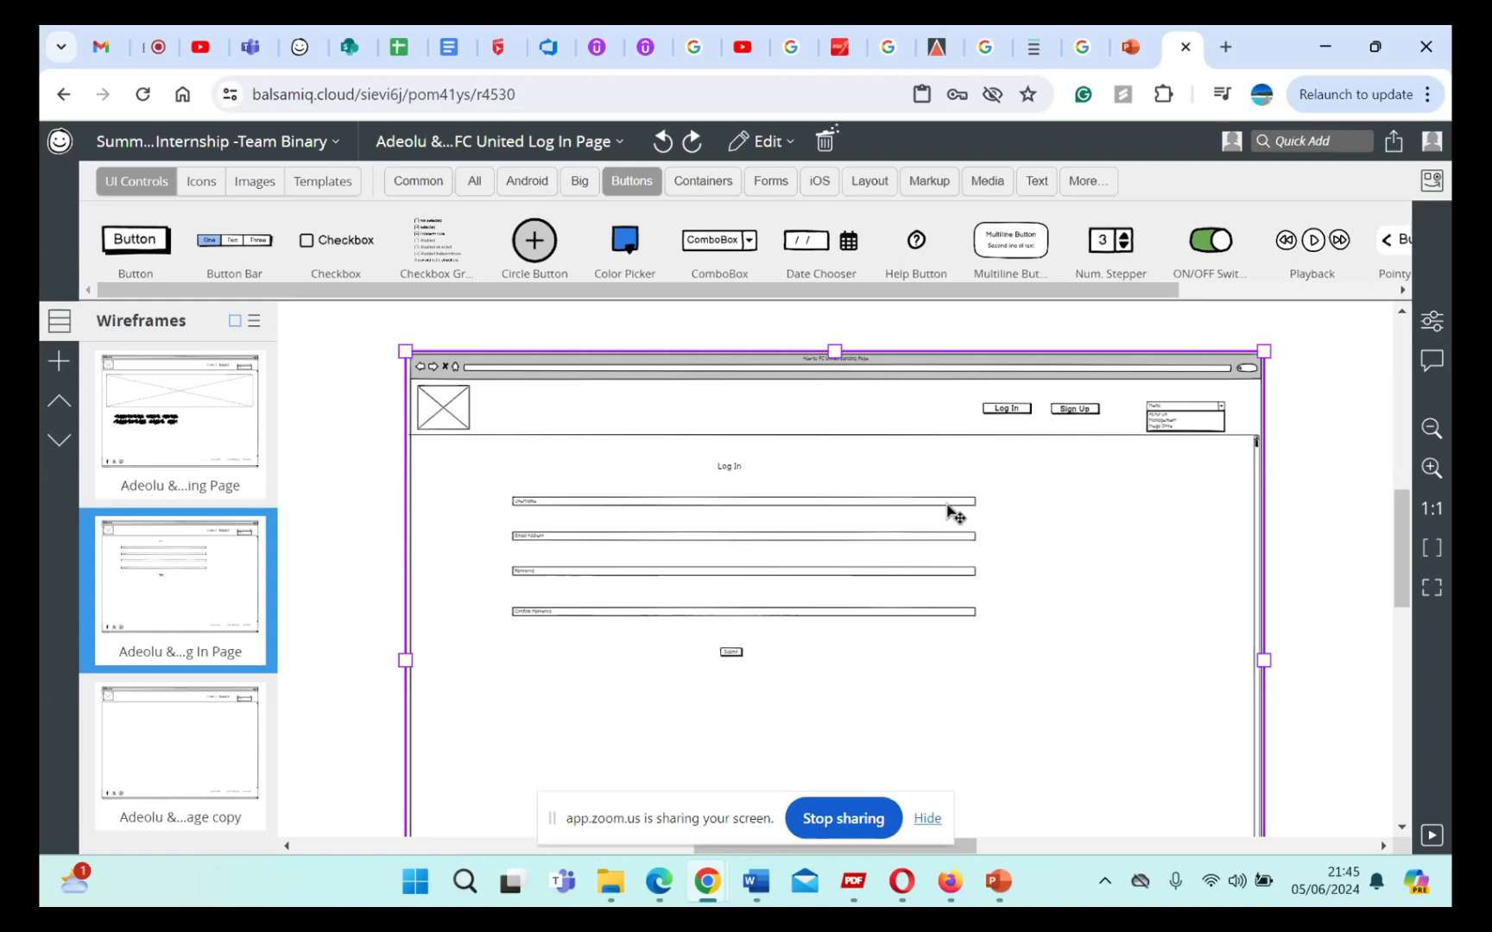
{"action": "left_click", "coordinate": [233, 583]}
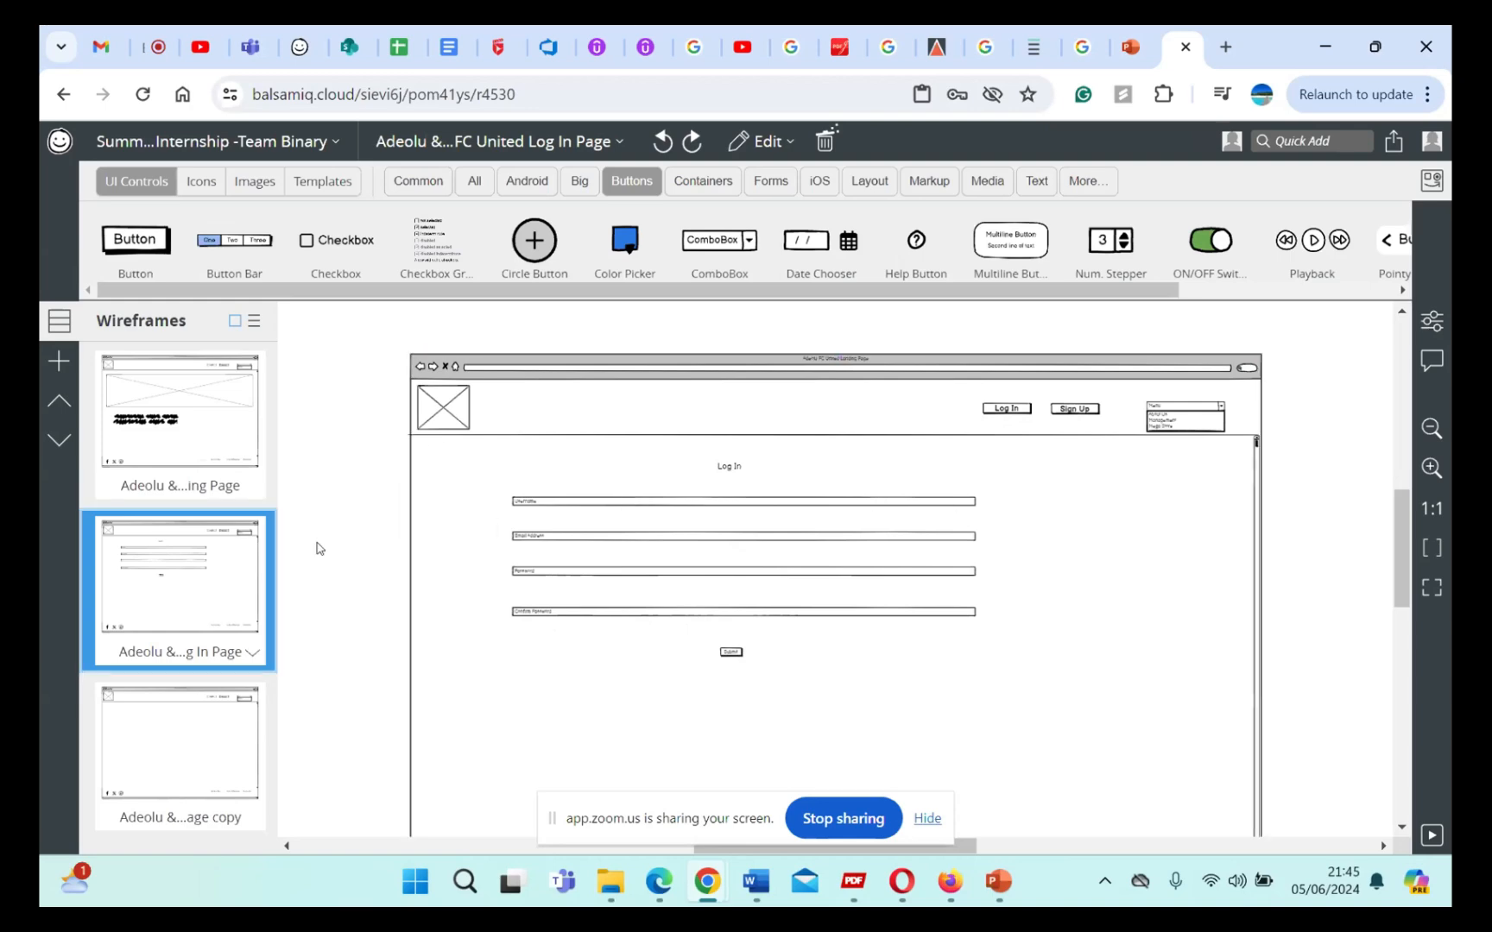
{"action": "left_click_drag", "start_coordinate": [379, 322], "coordinate": [1299, 725]}
{"action": "right_click", "coordinate": [901, 473]}
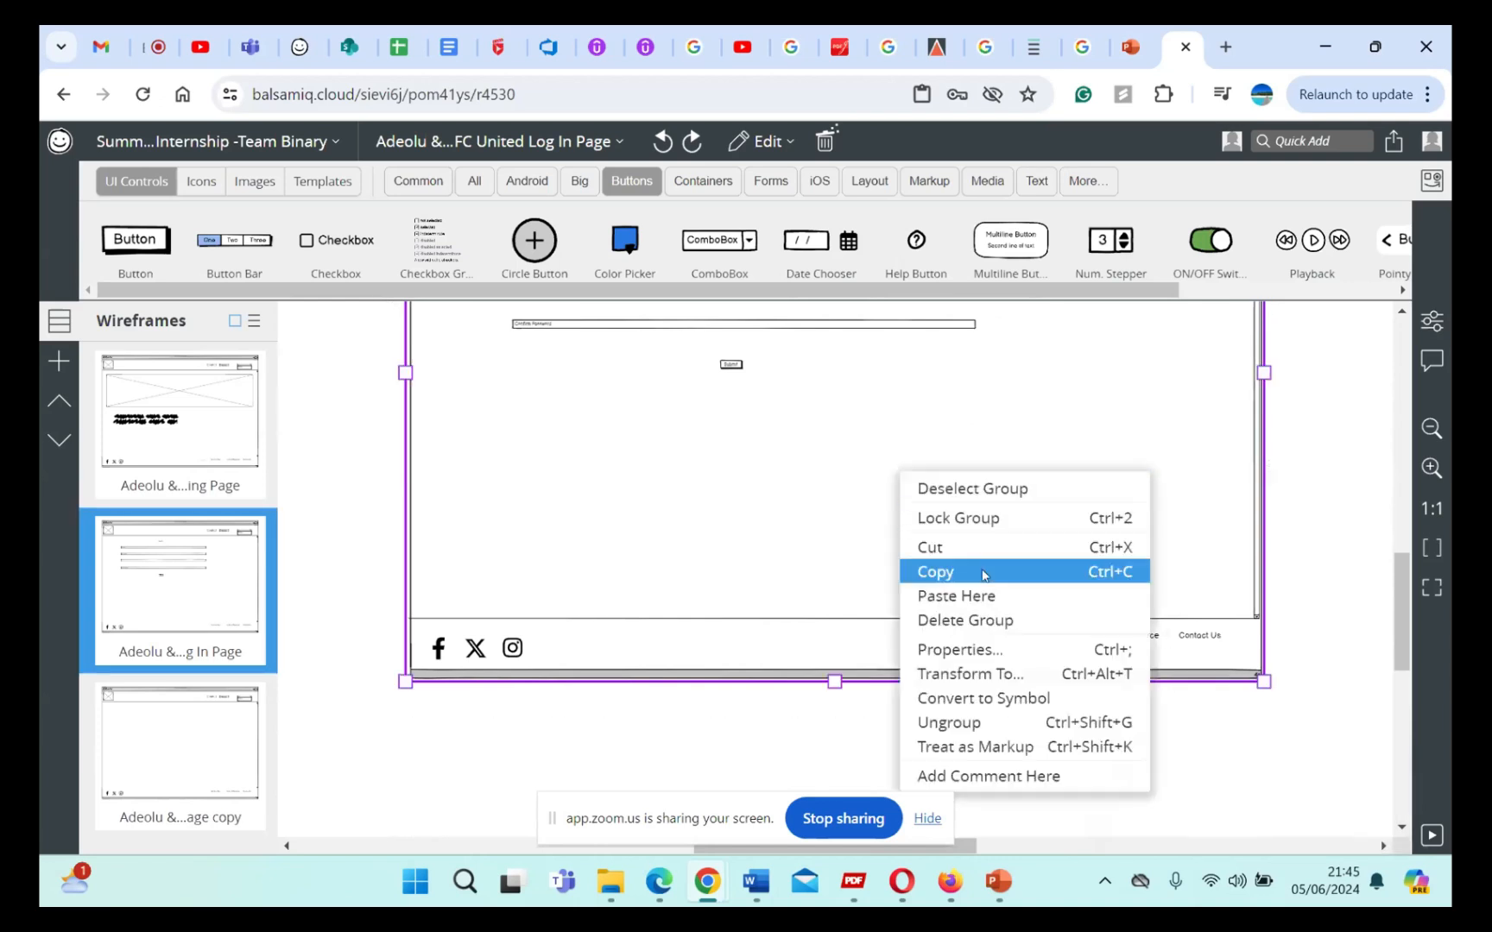
{"action": "left_click", "coordinate": [994, 723]}
Step: Shorten the Username field beneath the Log In heading and place a copy of it further along the same row
{"action": "scroll", "coordinate": [928, 510], "scroll_direction": "up", "scroll_amount": 2}
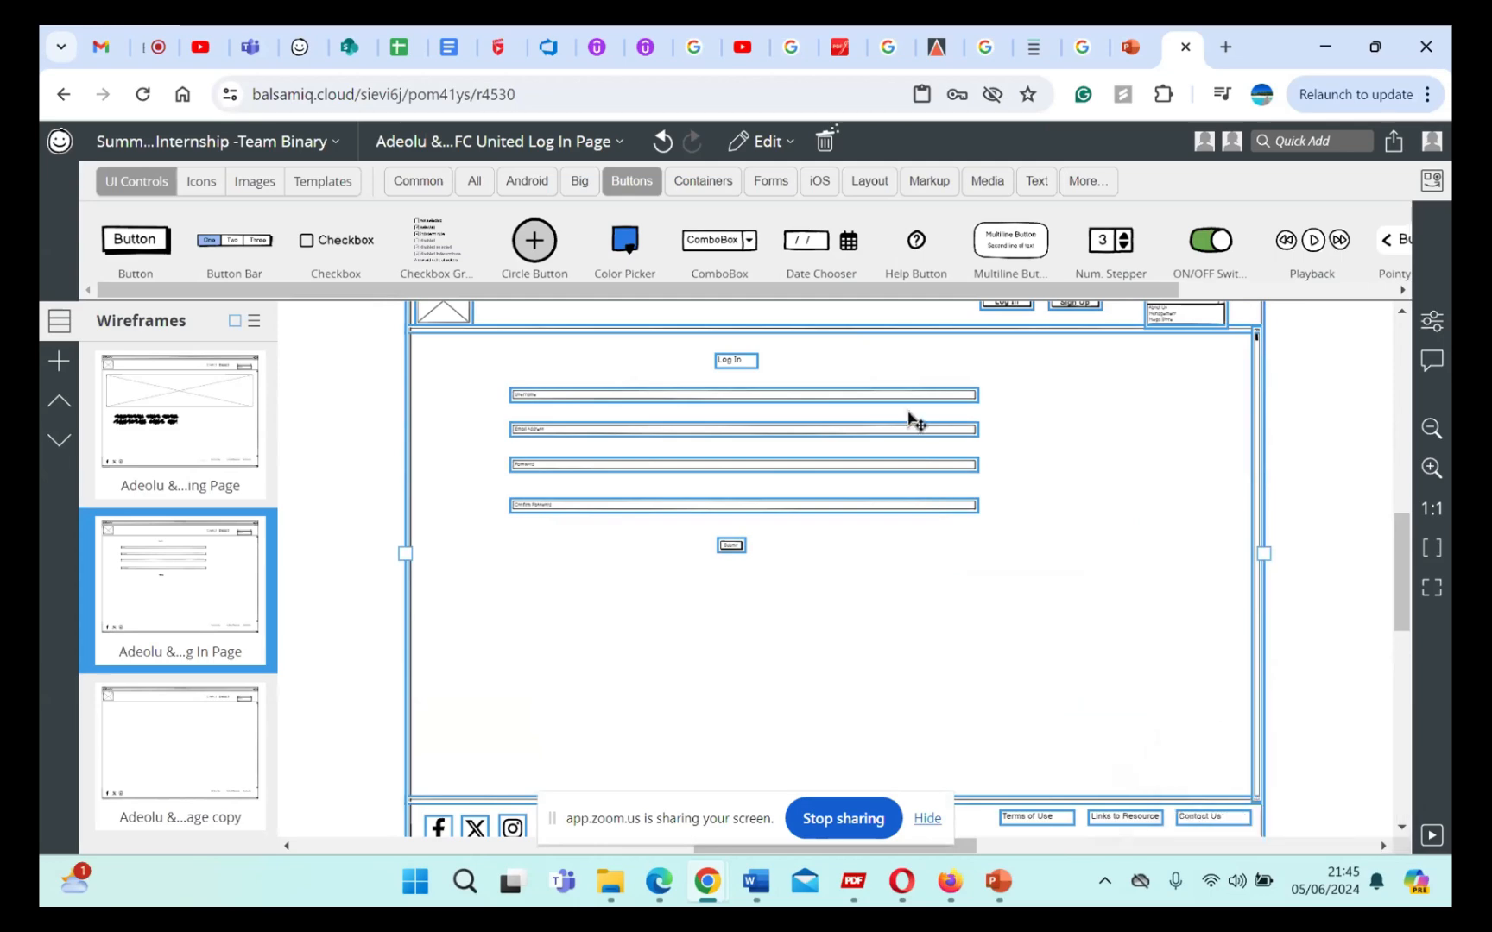
{"action": "scroll", "coordinate": [828, 572], "scroll_direction": "up", "scroll_amount": 4}
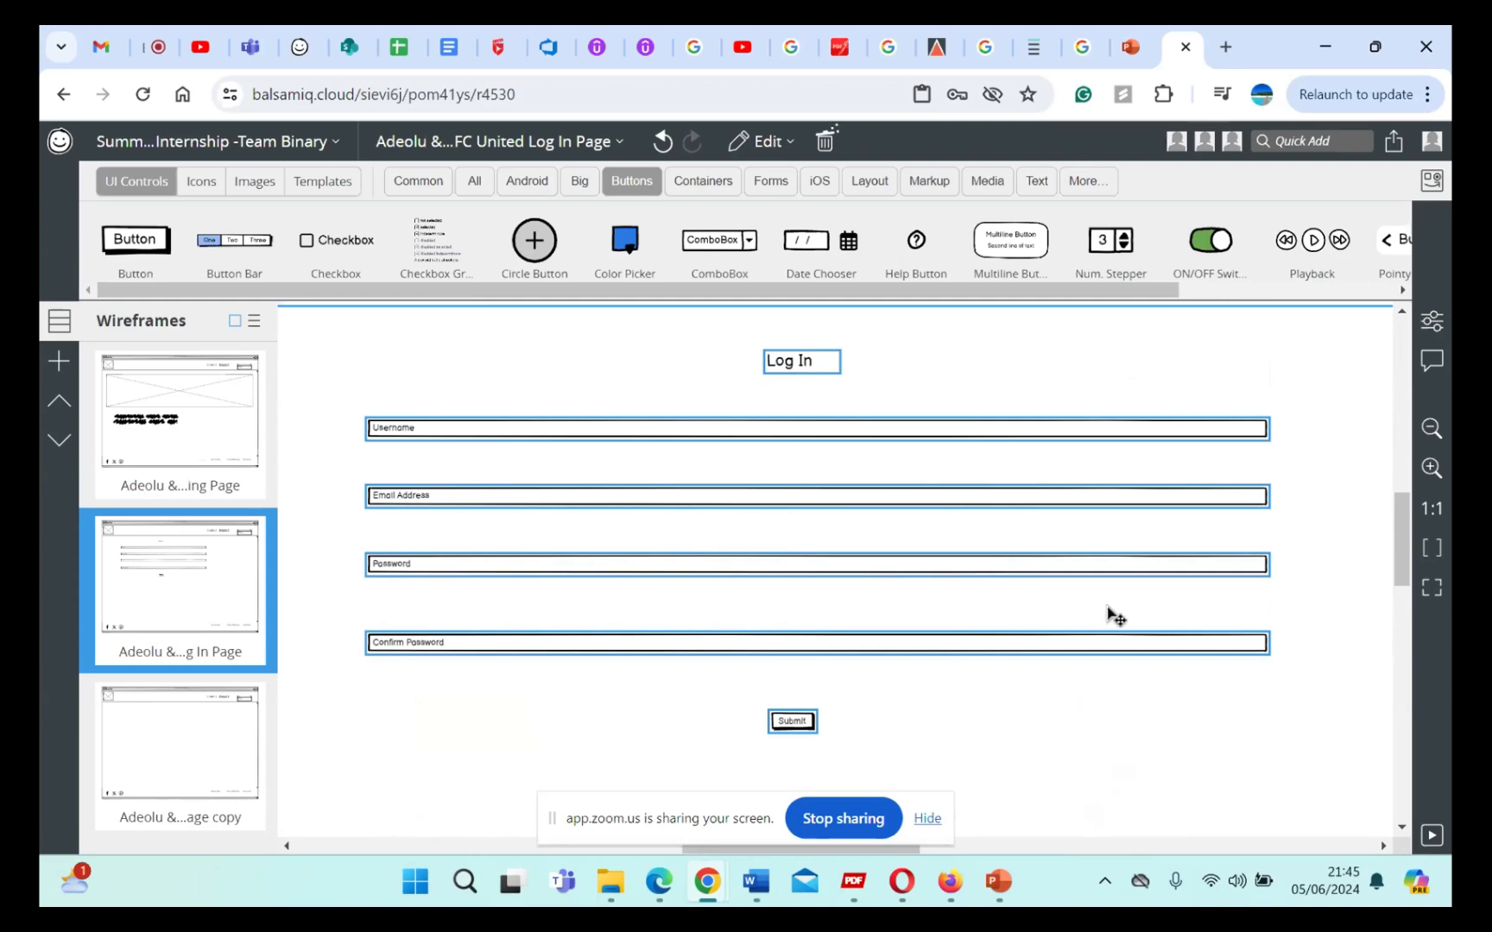
{"action": "scroll", "coordinate": [932, 579], "scroll_direction": "down", "scroll_amount": 3}
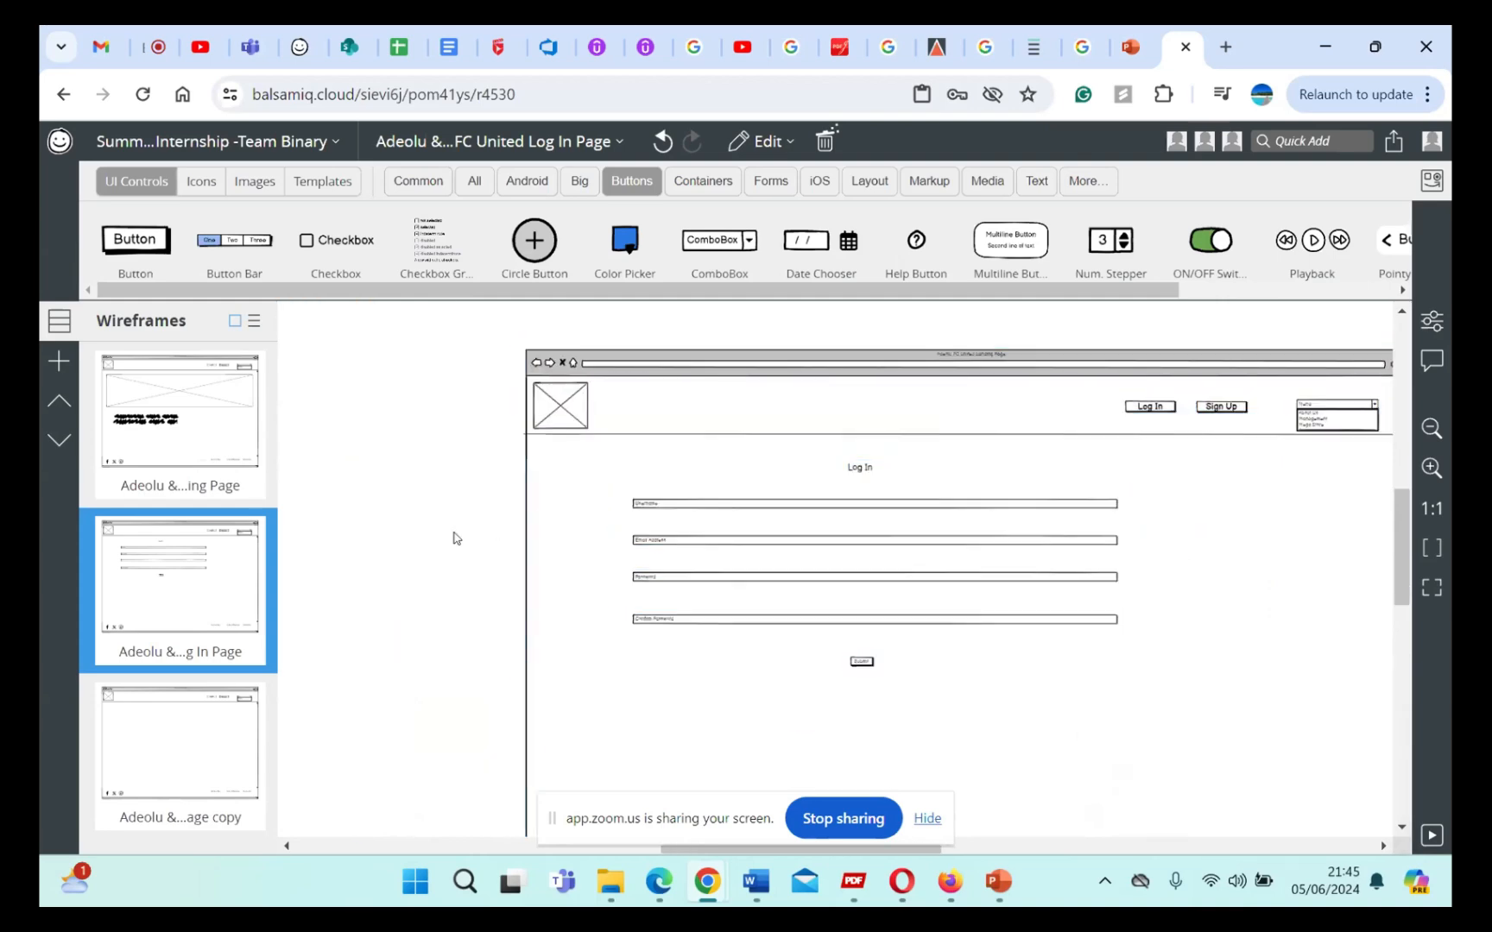
{"action": "scroll", "coordinate": [751, 505], "scroll_direction": "up", "scroll_amount": 2}
{"action": "scroll", "coordinate": [750, 504], "scroll_direction": "up", "scroll_amount": 1}
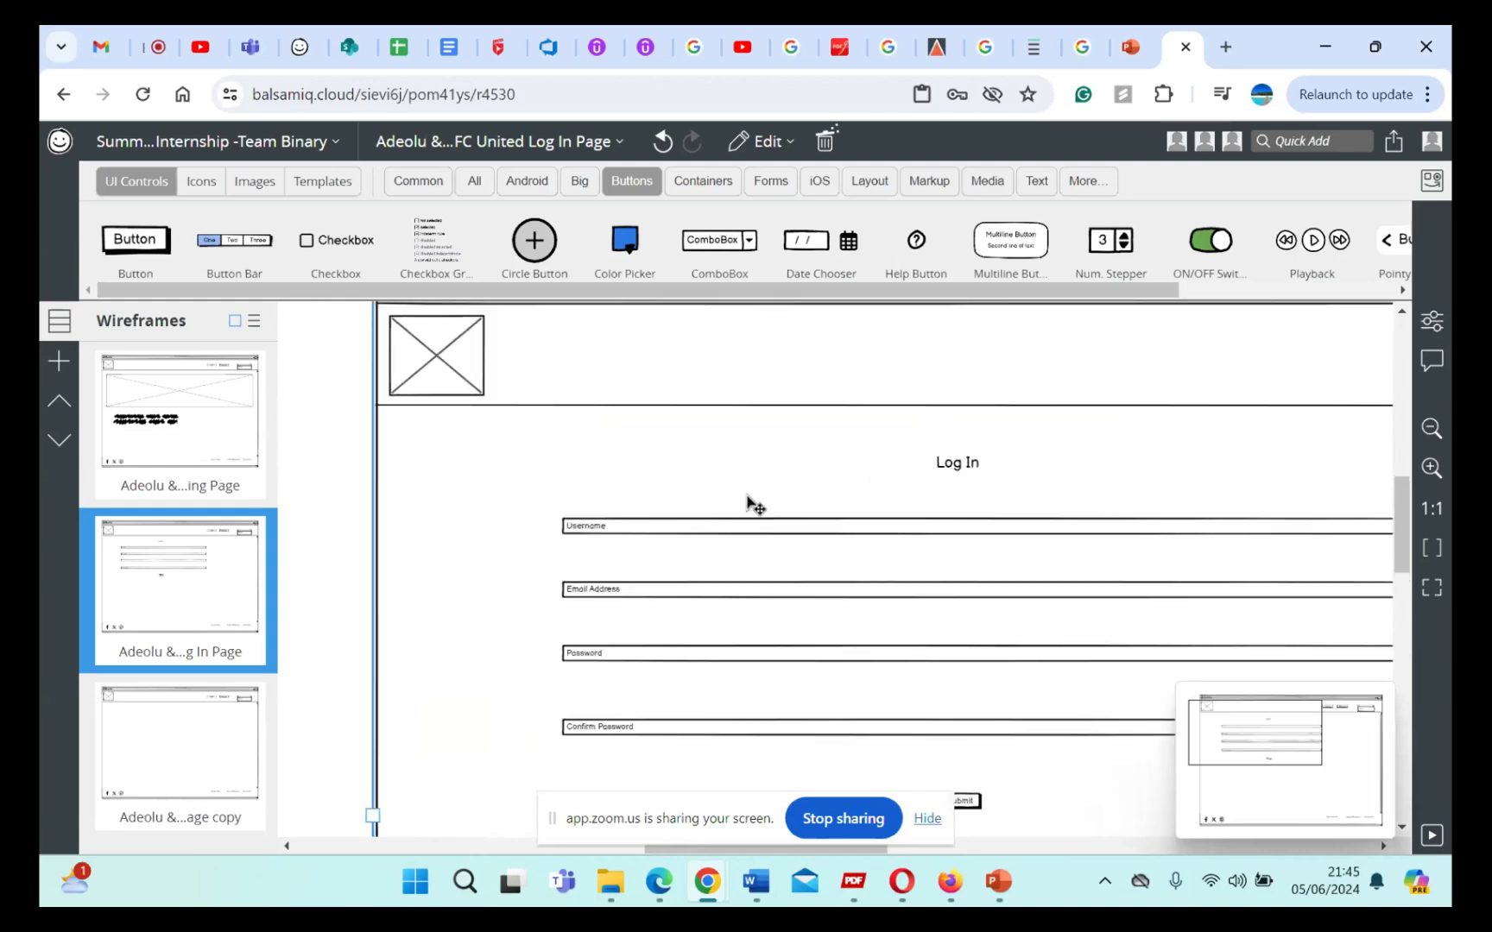
{"action": "left_click", "coordinate": [747, 523]}
{"action": "scroll", "coordinate": [846, 531], "scroll_direction": "right", "scroll_amount": 3}
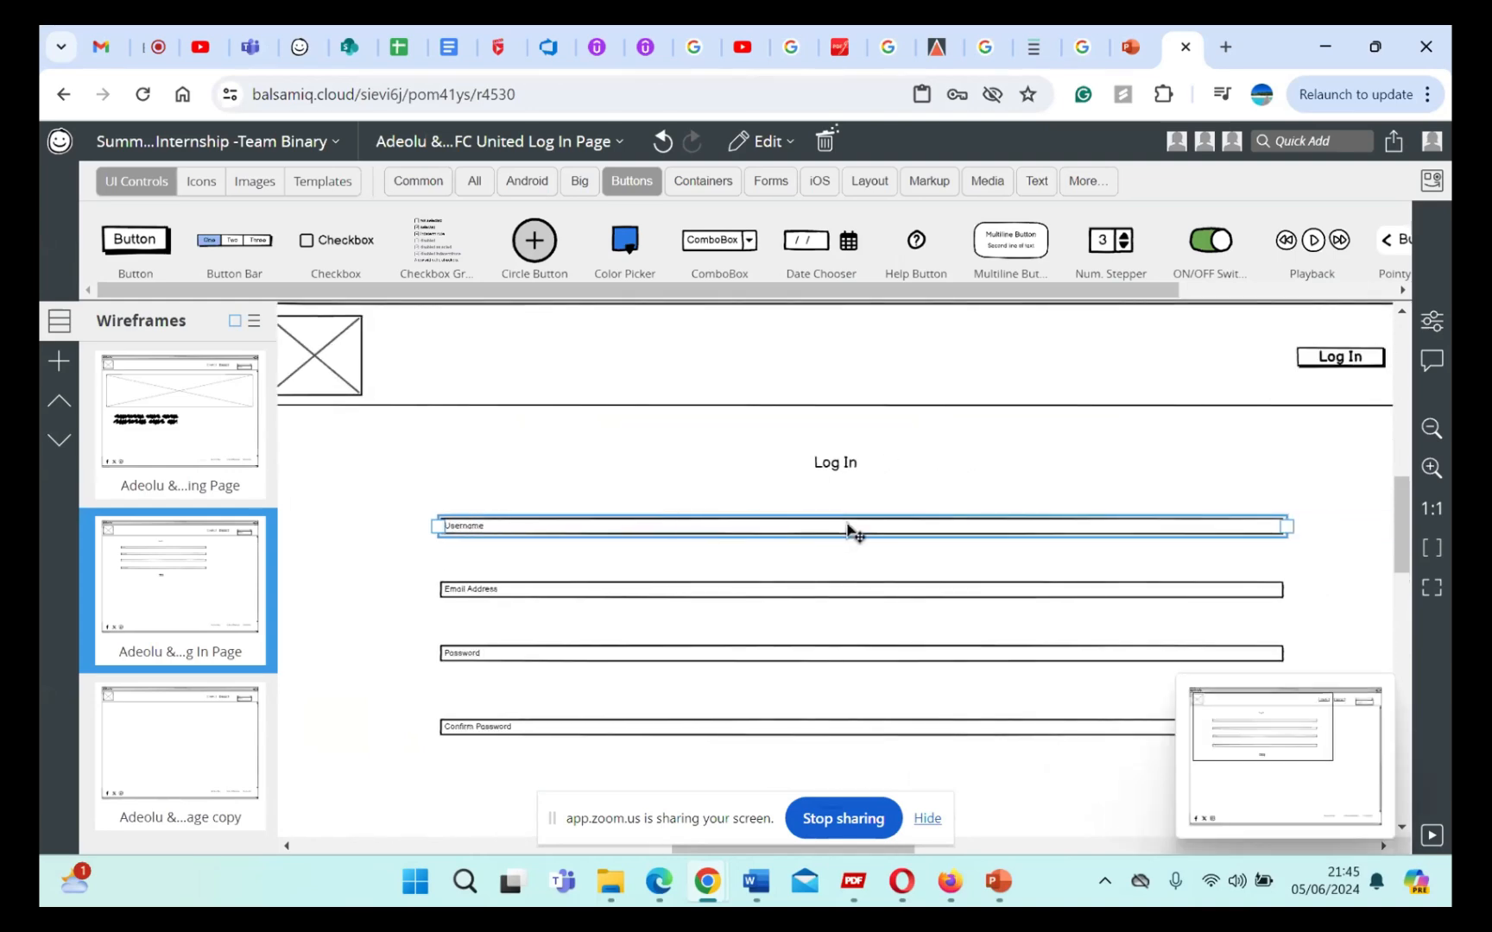
{"action": "left_click_drag", "start_coordinate": [1277, 527], "coordinate": [594, 535]}
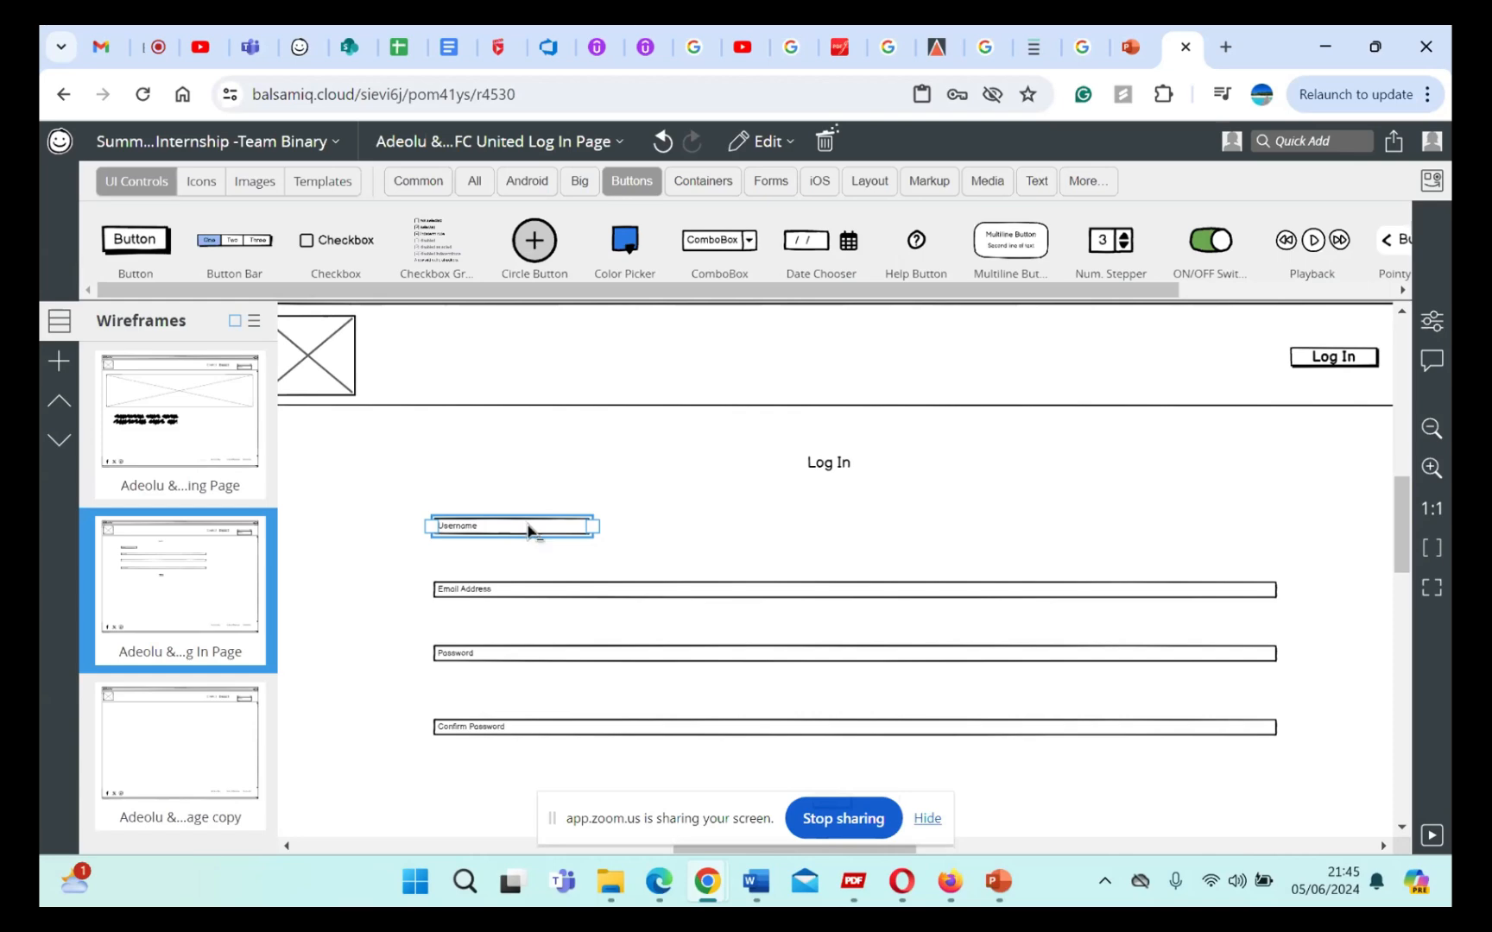
{"action": "left_click_drag", "start_coordinate": [549, 536], "coordinate": [959, 526]}
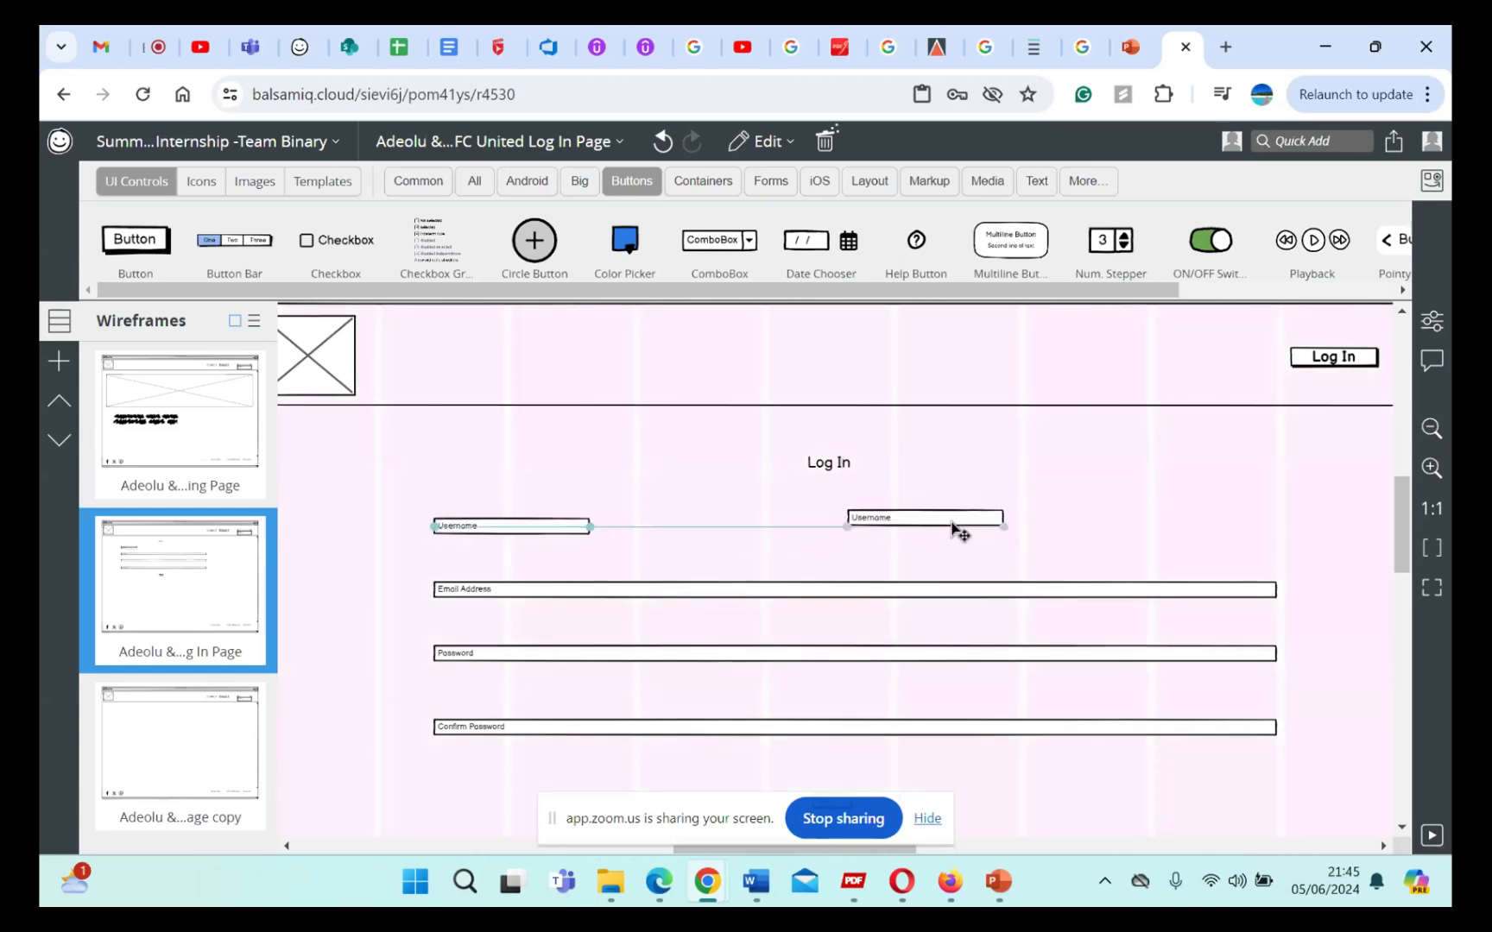
Step: Relabel the original shortened Username field as "First name"
{"action": "left_click", "coordinate": [543, 537]}
{"action": "double_click", "coordinate": [523, 532]}
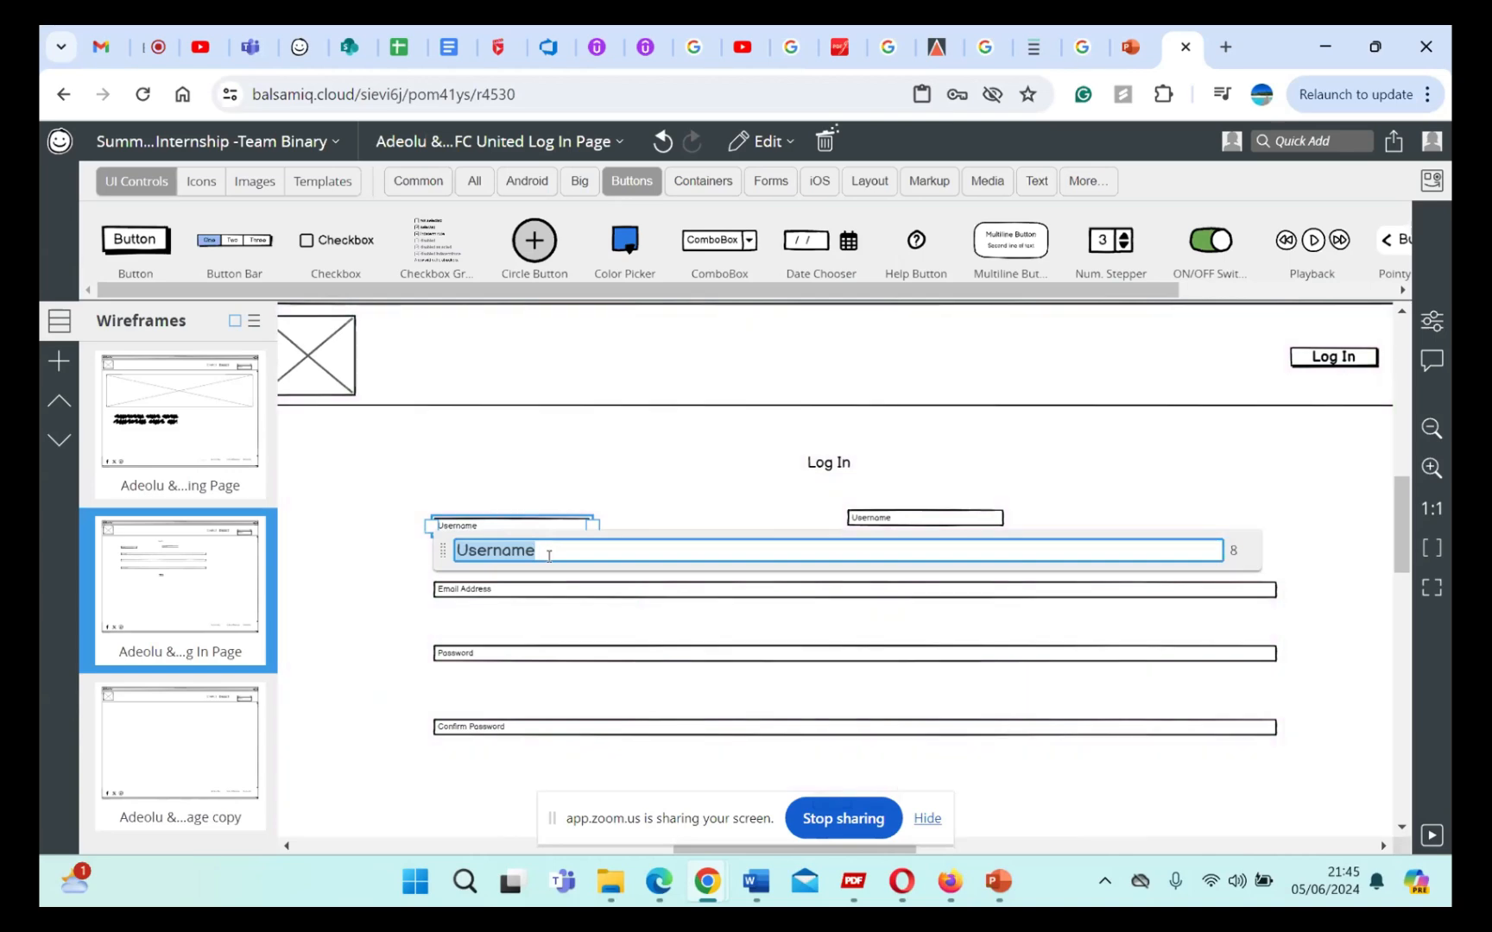
{"action": "left_click", "coordinate": [548, 556]}
{"action": "key", "text": "BackSpace"}
{"action": "key", "text": "BackSpace"}
{"action": "key", "text": "BackSpace"}
{"action": "key", "text": "BackSpace"}
{"action": "key", "text": "BackSpace"}
{"action": "key", "text": "BackSpace"}
{"action": "key", "text": "BackSpace"}
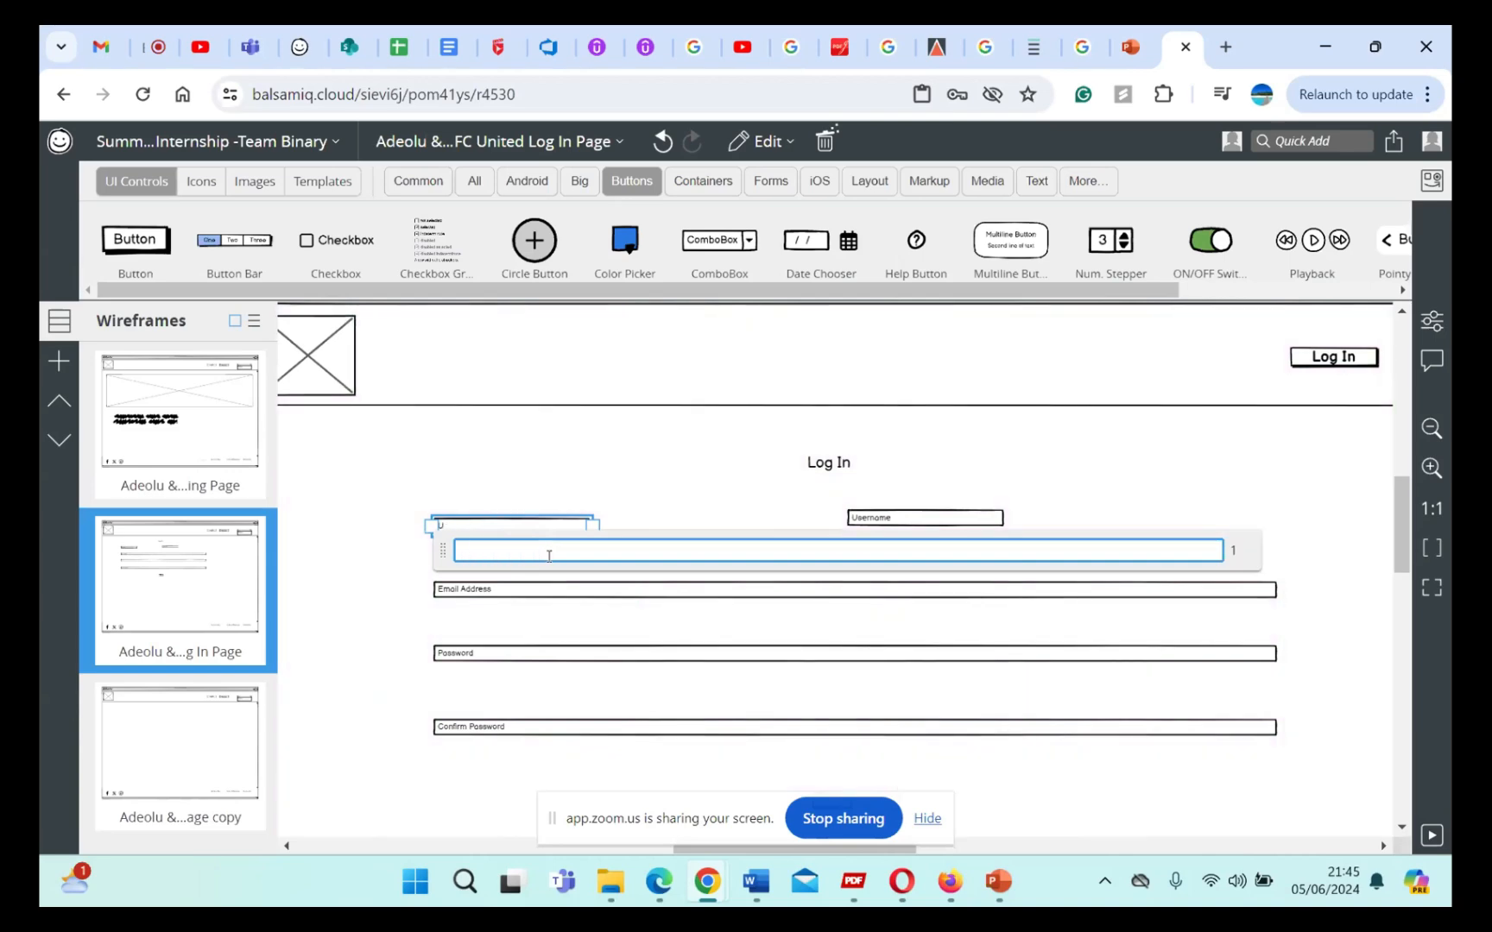
{"action": "type", "text": "First anm"}
{"action": "key", "text": "BackSpace"}
{"action": "key", "text": "BackSpace"}
{"action": "key", "text": "BackSpace"}
{"action": "type", "text": "name"}
Step: Relabel the copied Username field as "Last name"
{"action": "double_click", "coordinate": [898, 519]}
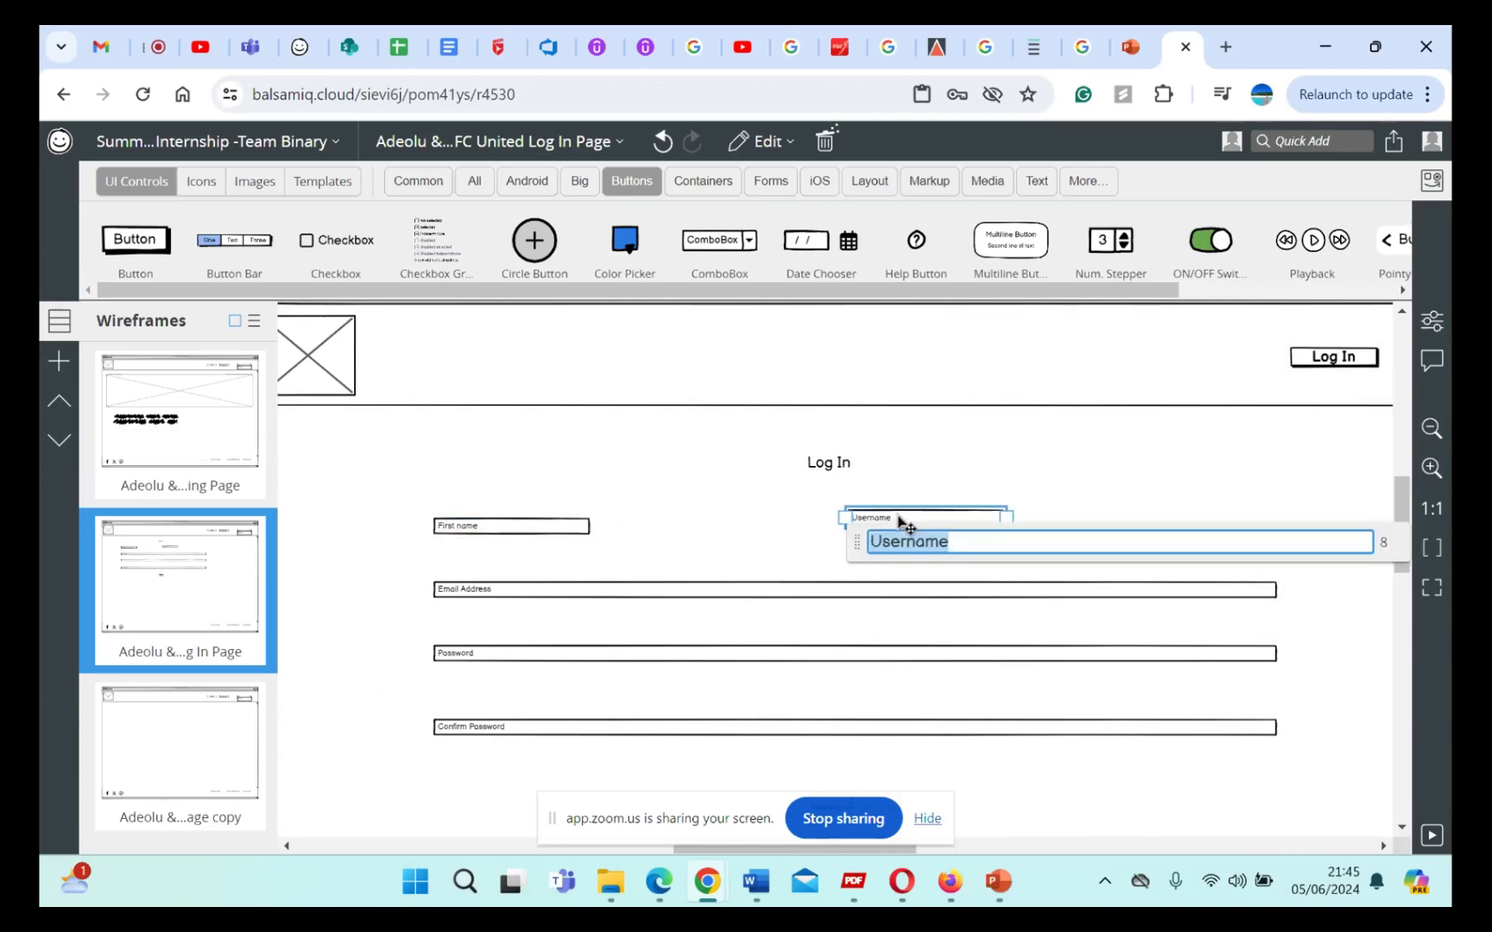
{"action": "type", "text": "Last name"}
{"action": "left_click", "coordinate": [773, 477]}
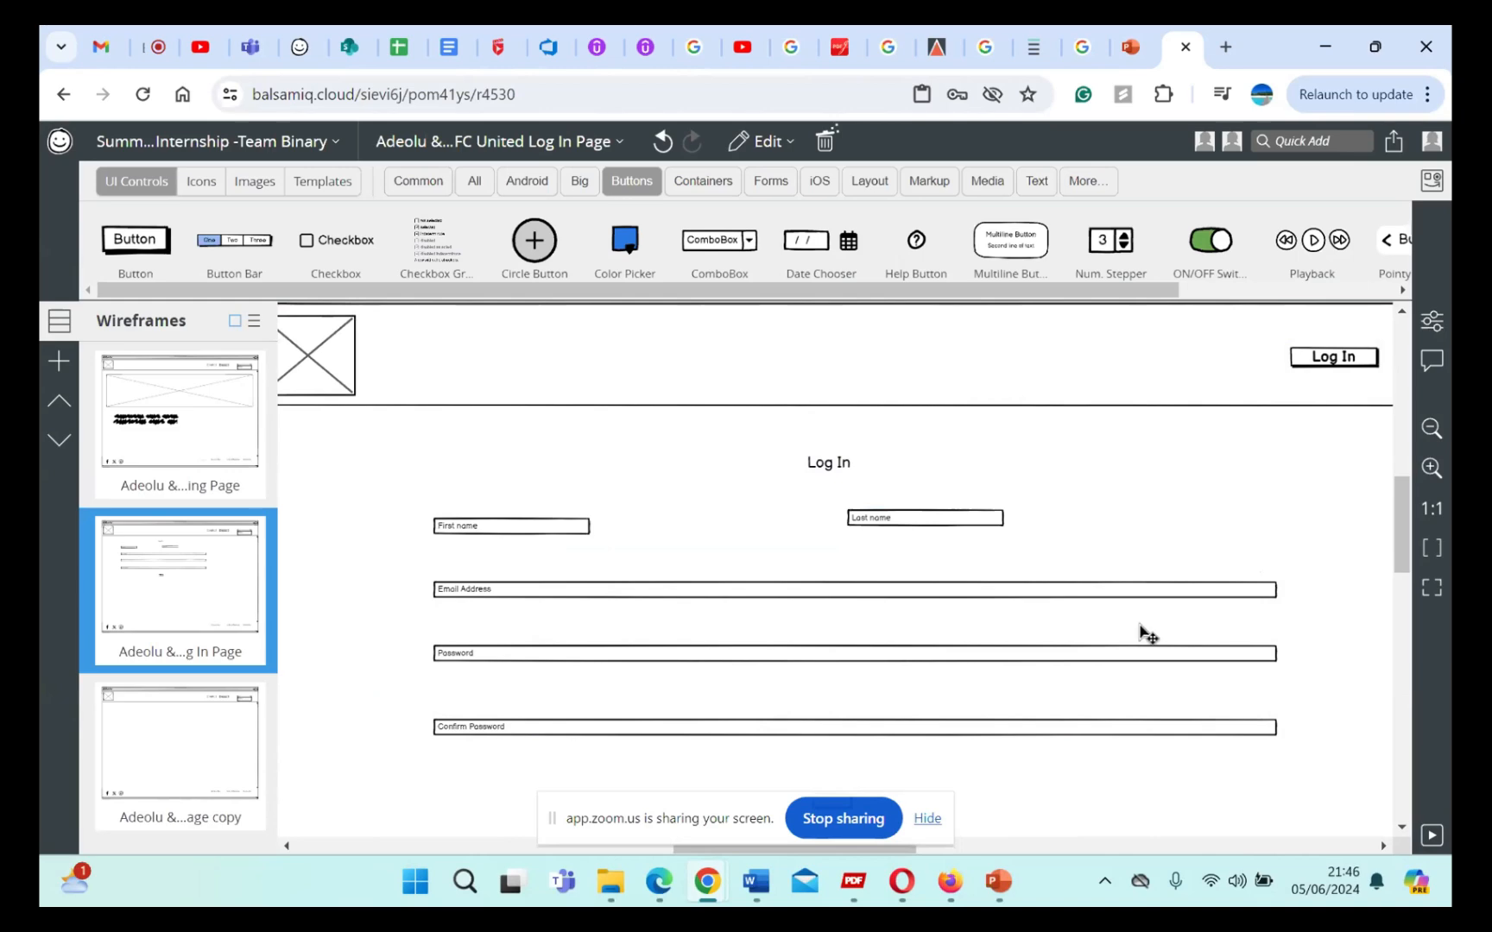
{"action": "scroll", "coordinate": [1165, 573], "scroll_direction": "down", "scroll_amount": 5}
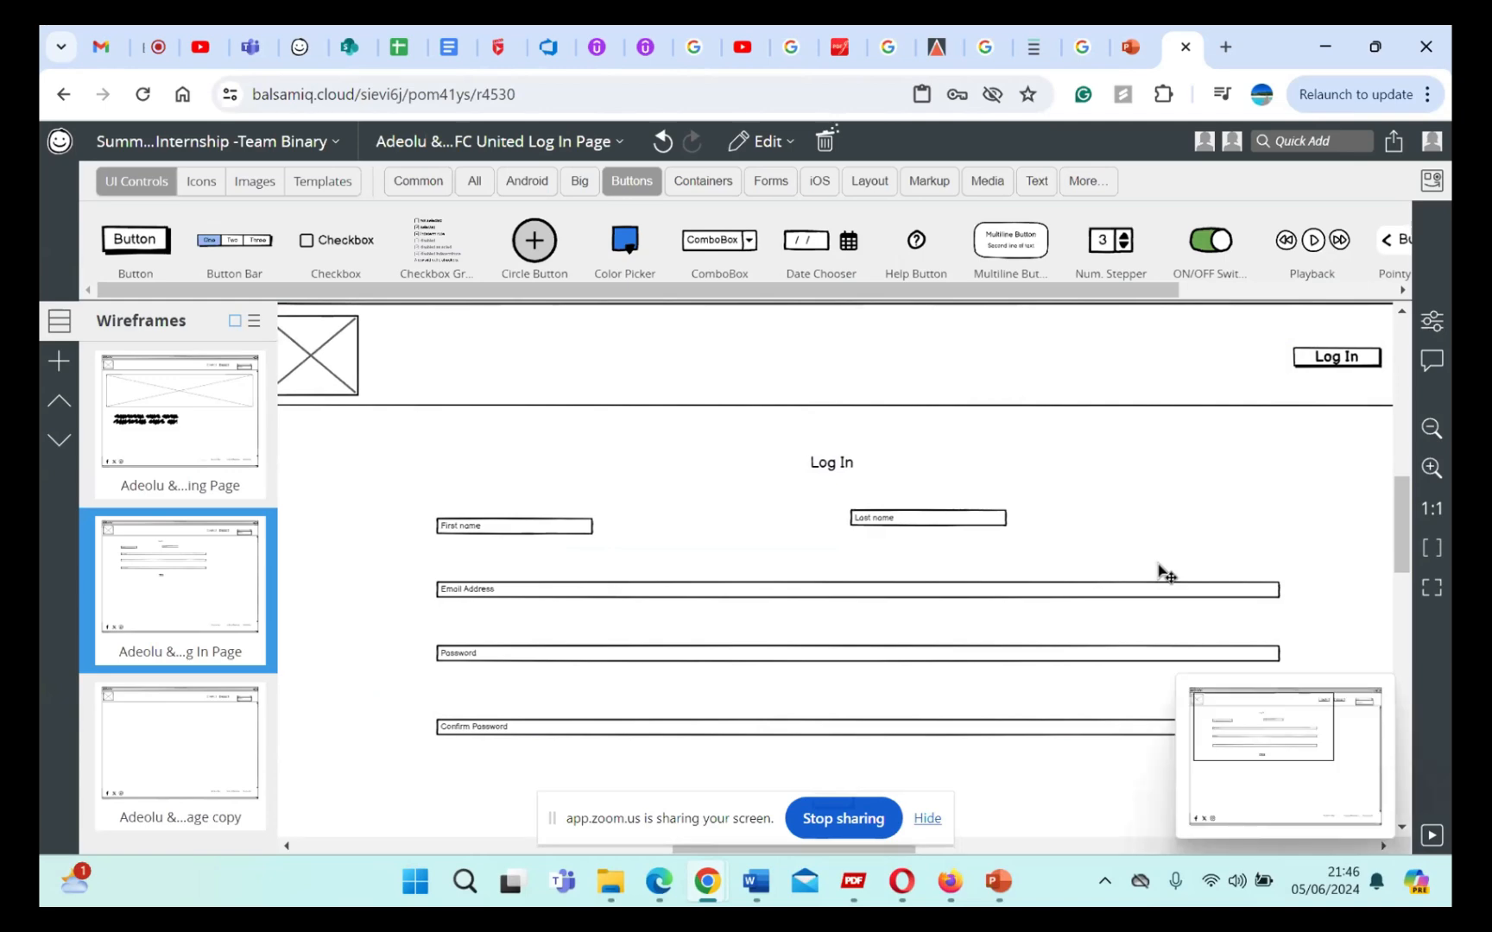
{"action": "scroll", "coordinate": [1165, 573], "scroll_direction": "right", "scroll_amount": 3}
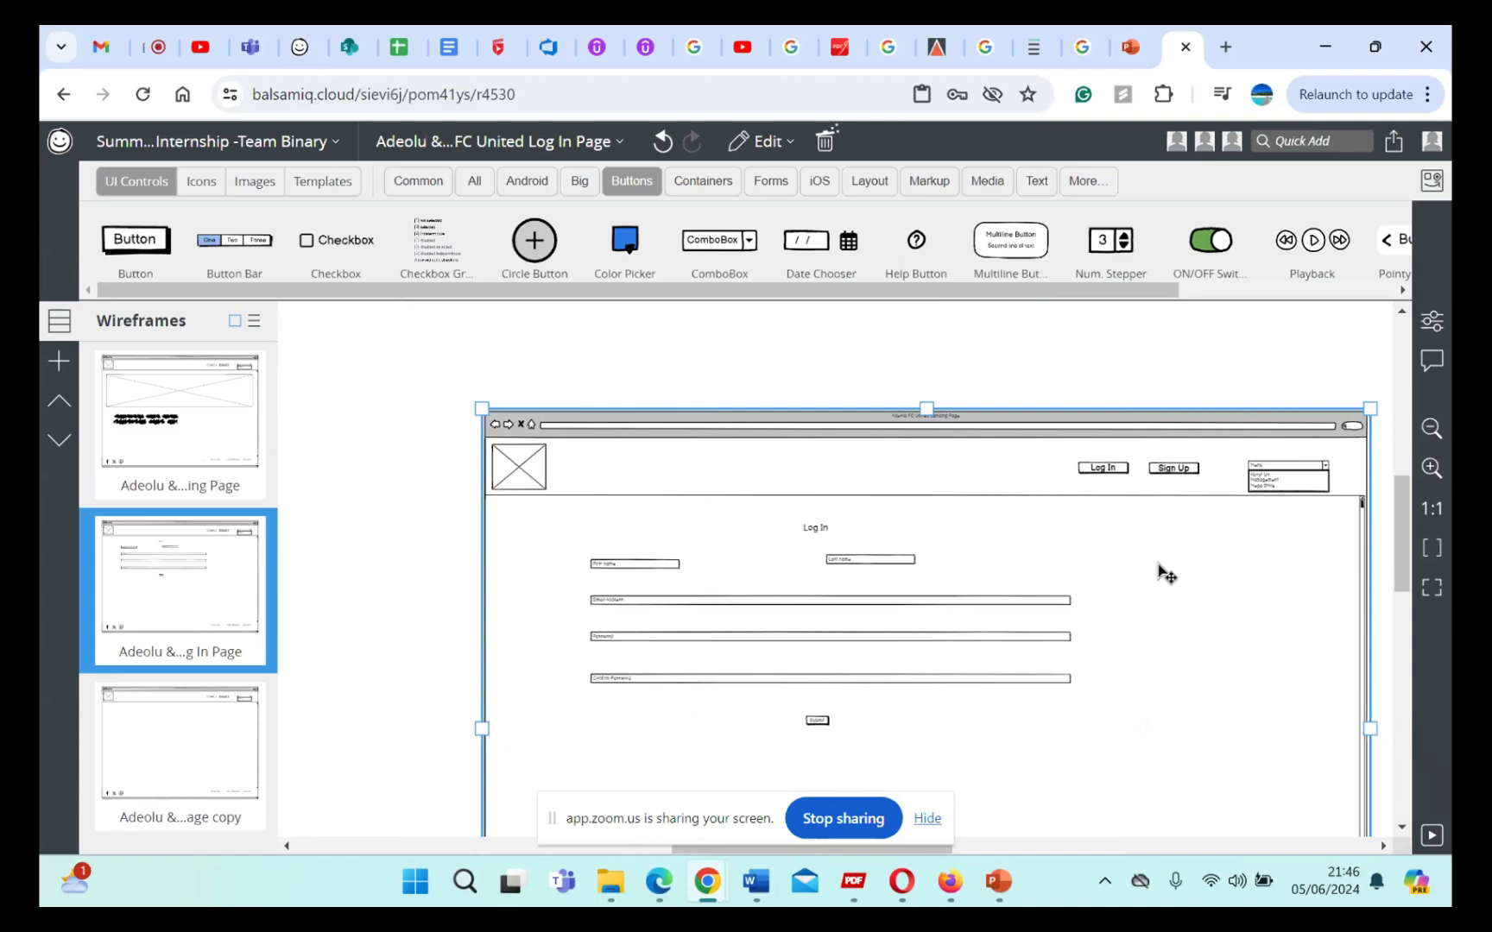
{"action": "left_click", "coordinate": [994, 380]}
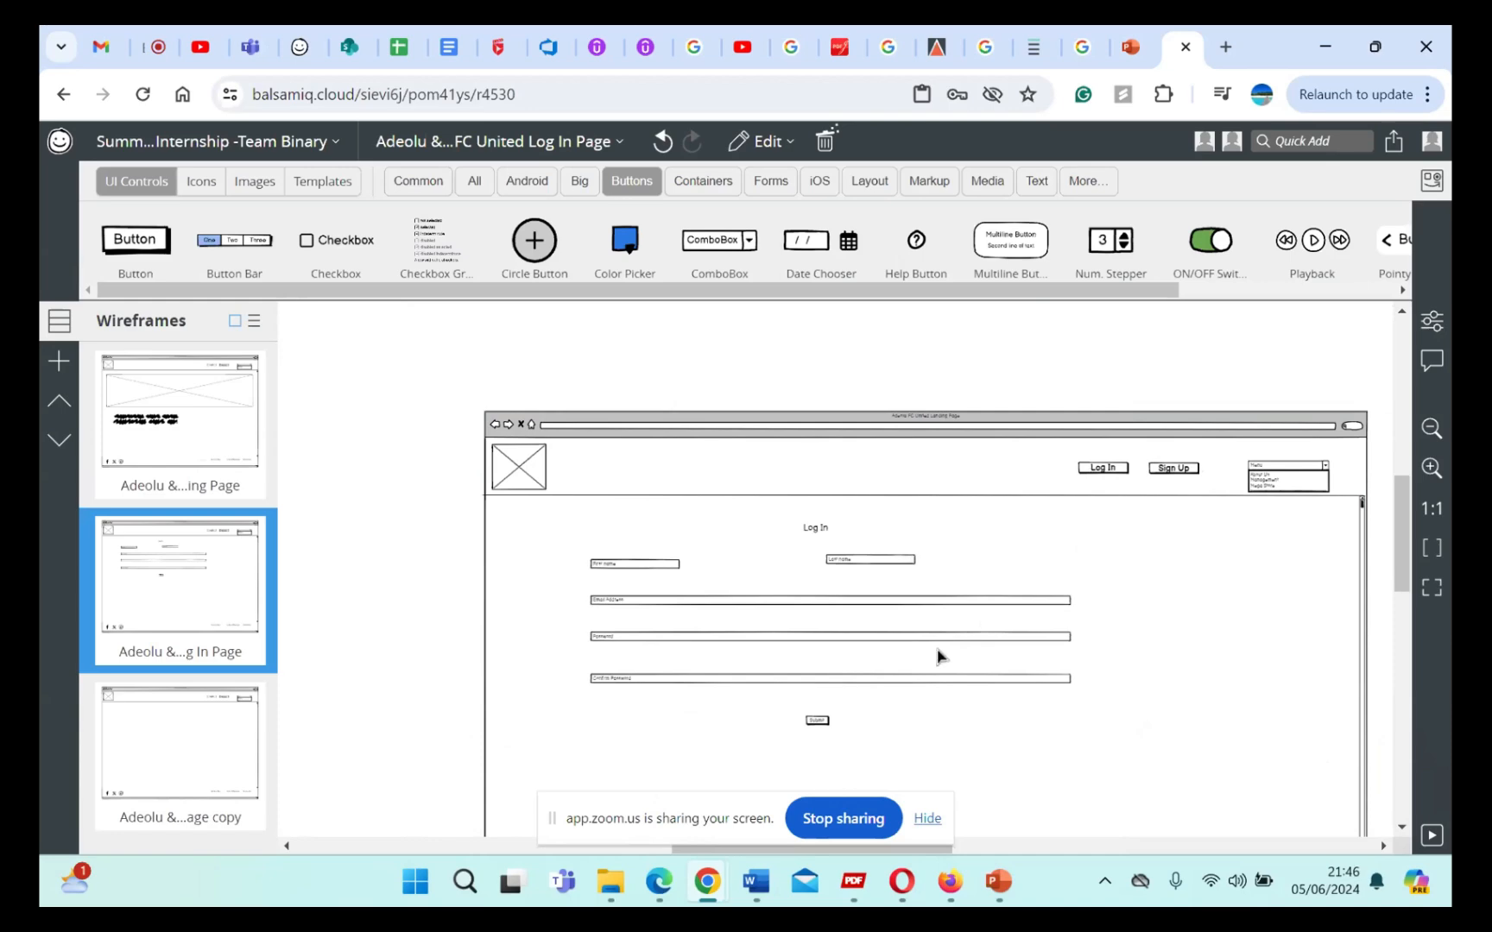
{"action": "scroll", "coordinate": [940, 656], "scroll_direction": "down", "scroll_amount": 1}
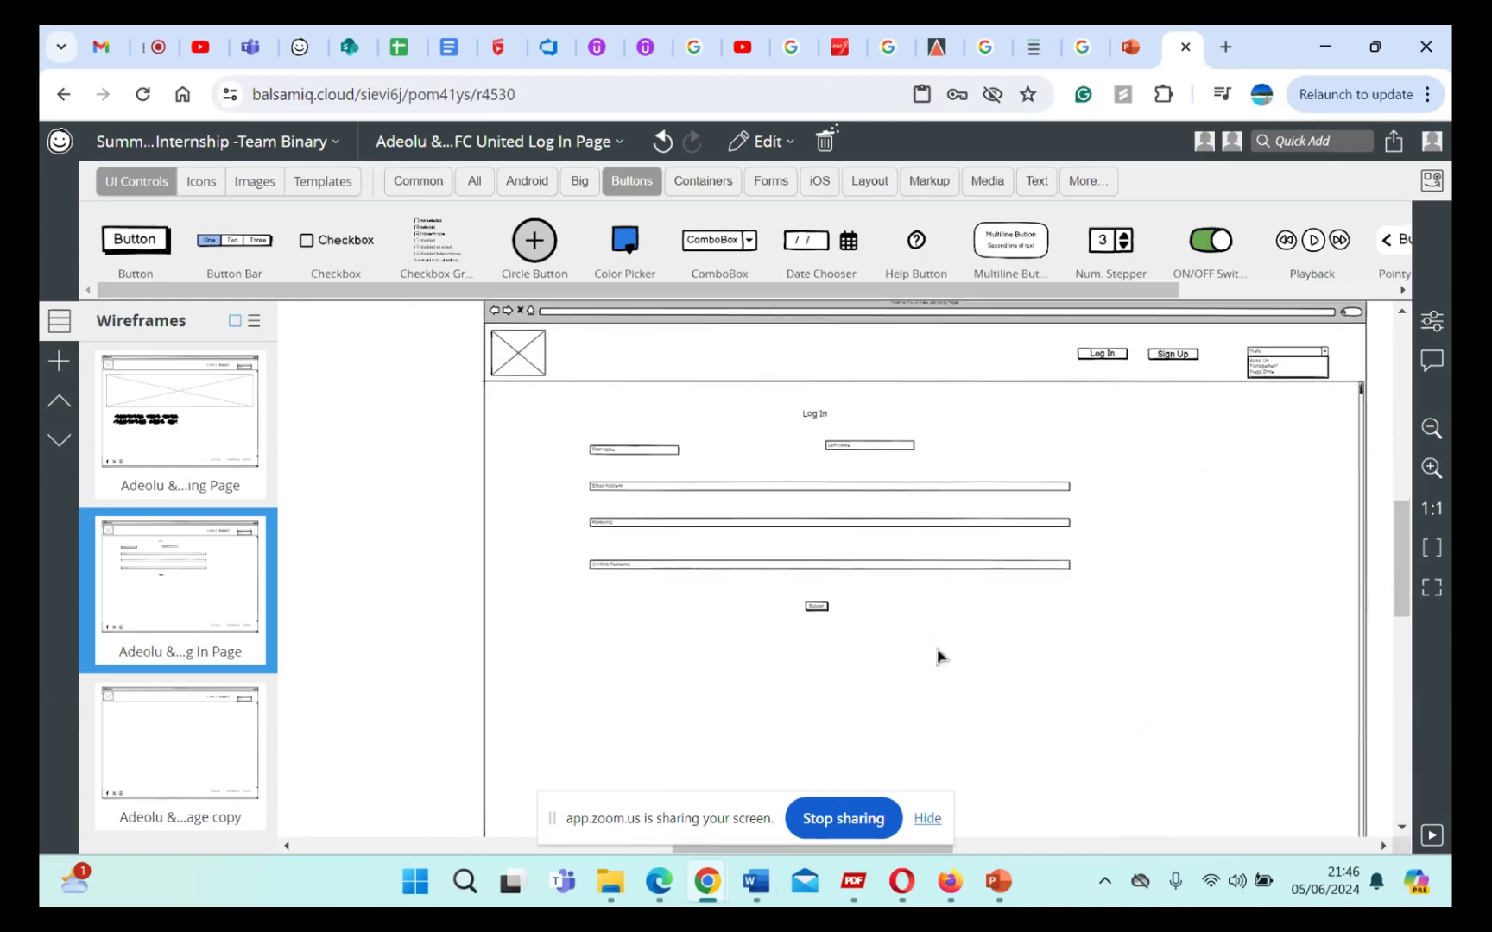
{"action": "scroll", "coordinate": [941, 657], "scroll_direction": "up", "scroll_amount": 1}
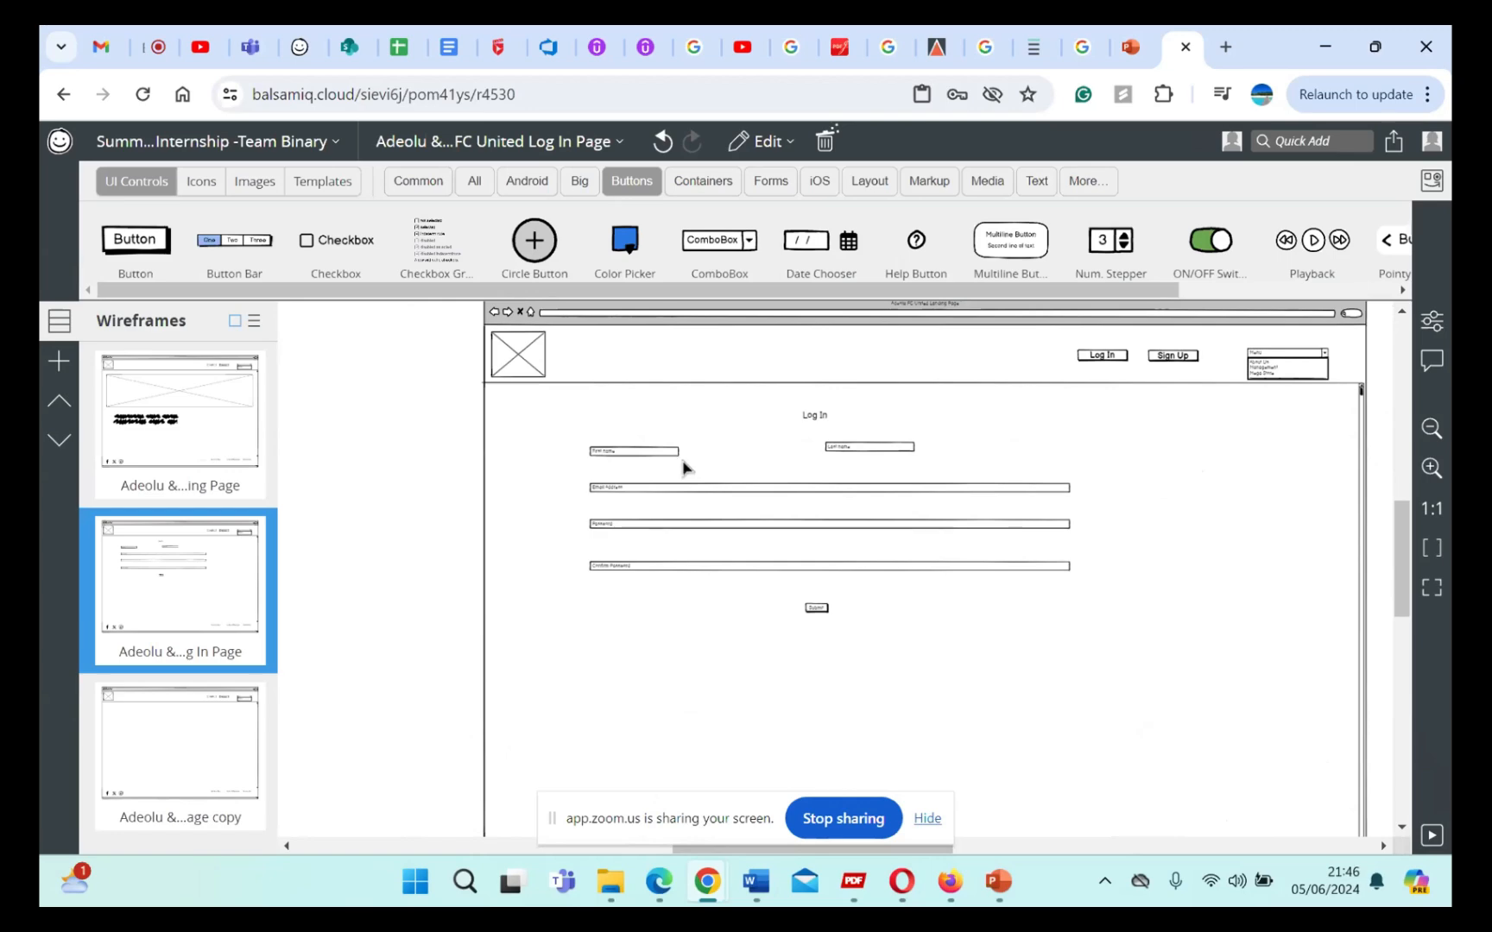
Step: Open the FC United Landing Page wireframe and ungroup all of its page elements
{"action": "left_click", "coordinate": [214, 423]}
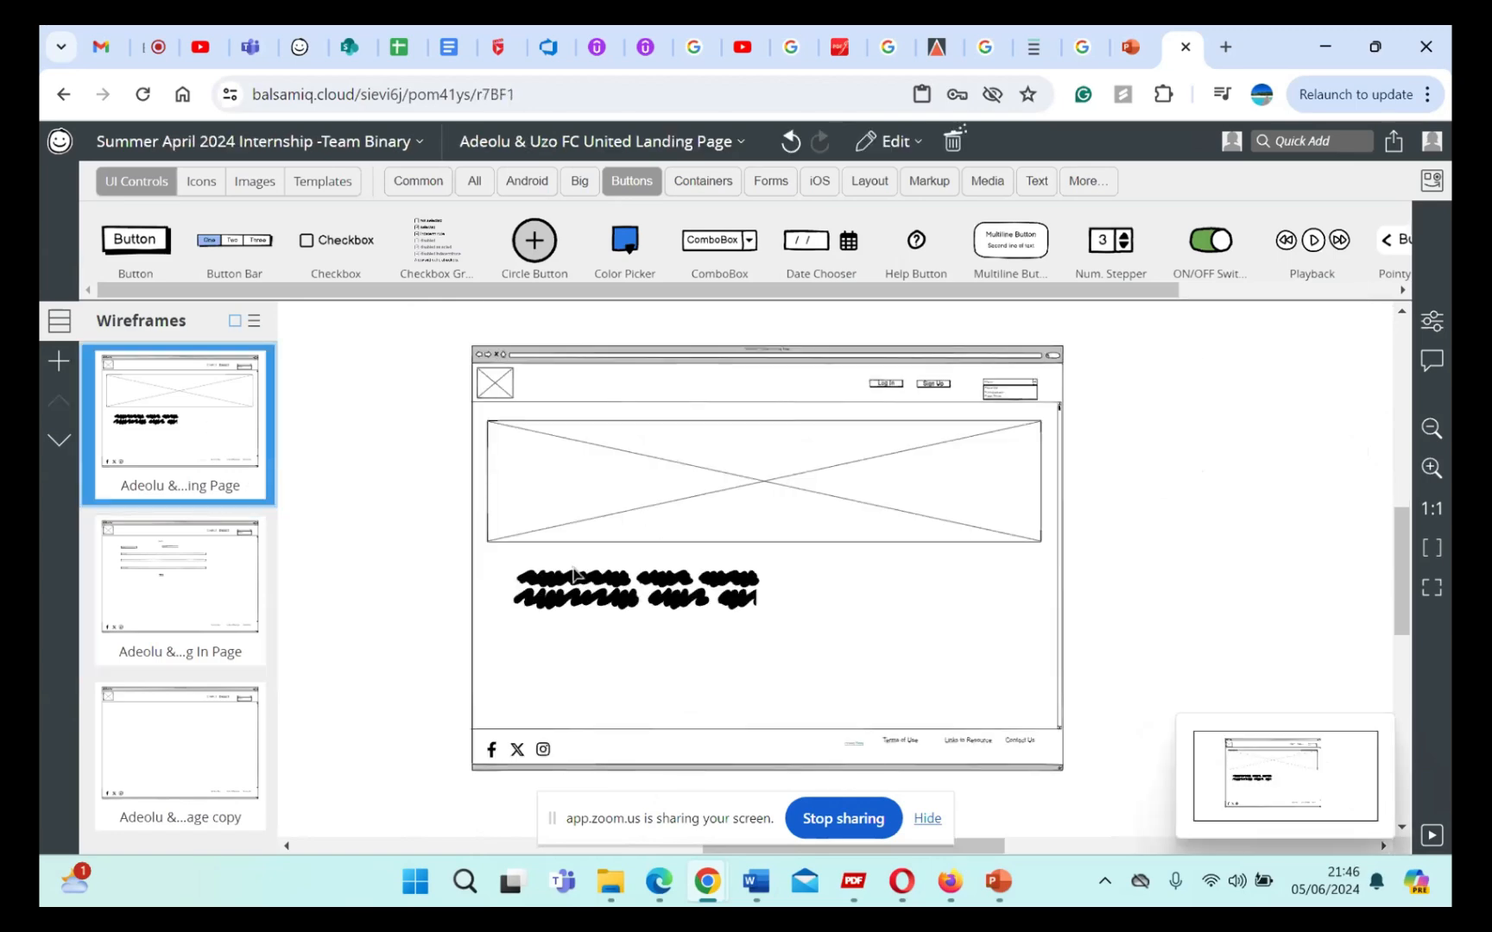
{"action": "left_click", "coordinate": [617, 581]}
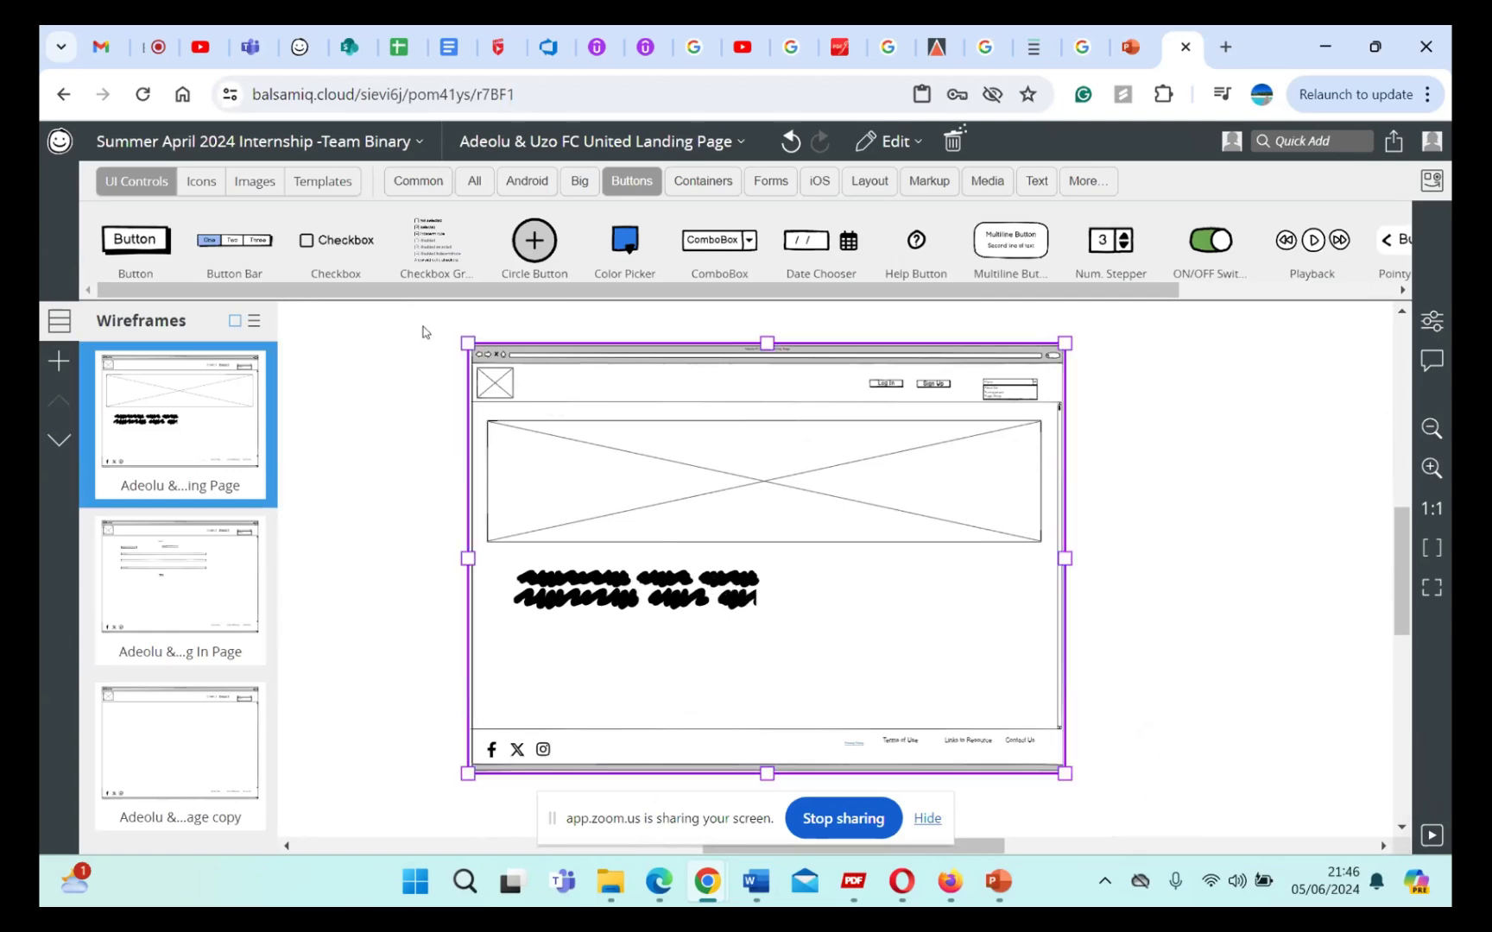
{"action": "left_click_drag", "start_coordinate": [418, 323], "coordinate": [1144, 775]}
{"action": "right_click", "coordinate": [870, 491]}
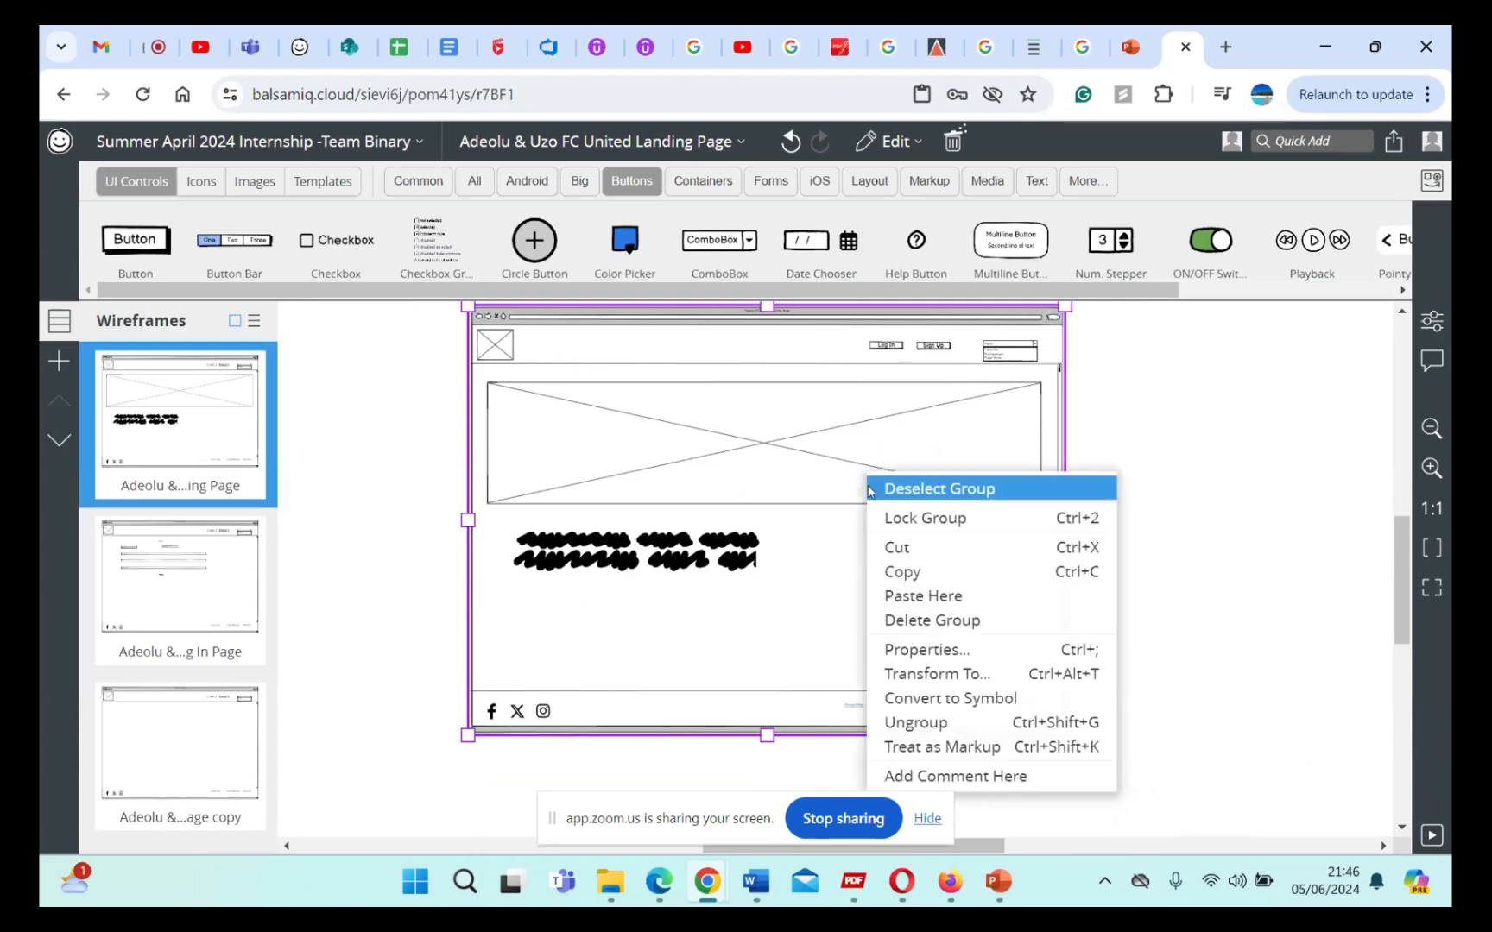
{"action": "left_click", "coordinate": [914, 722]}
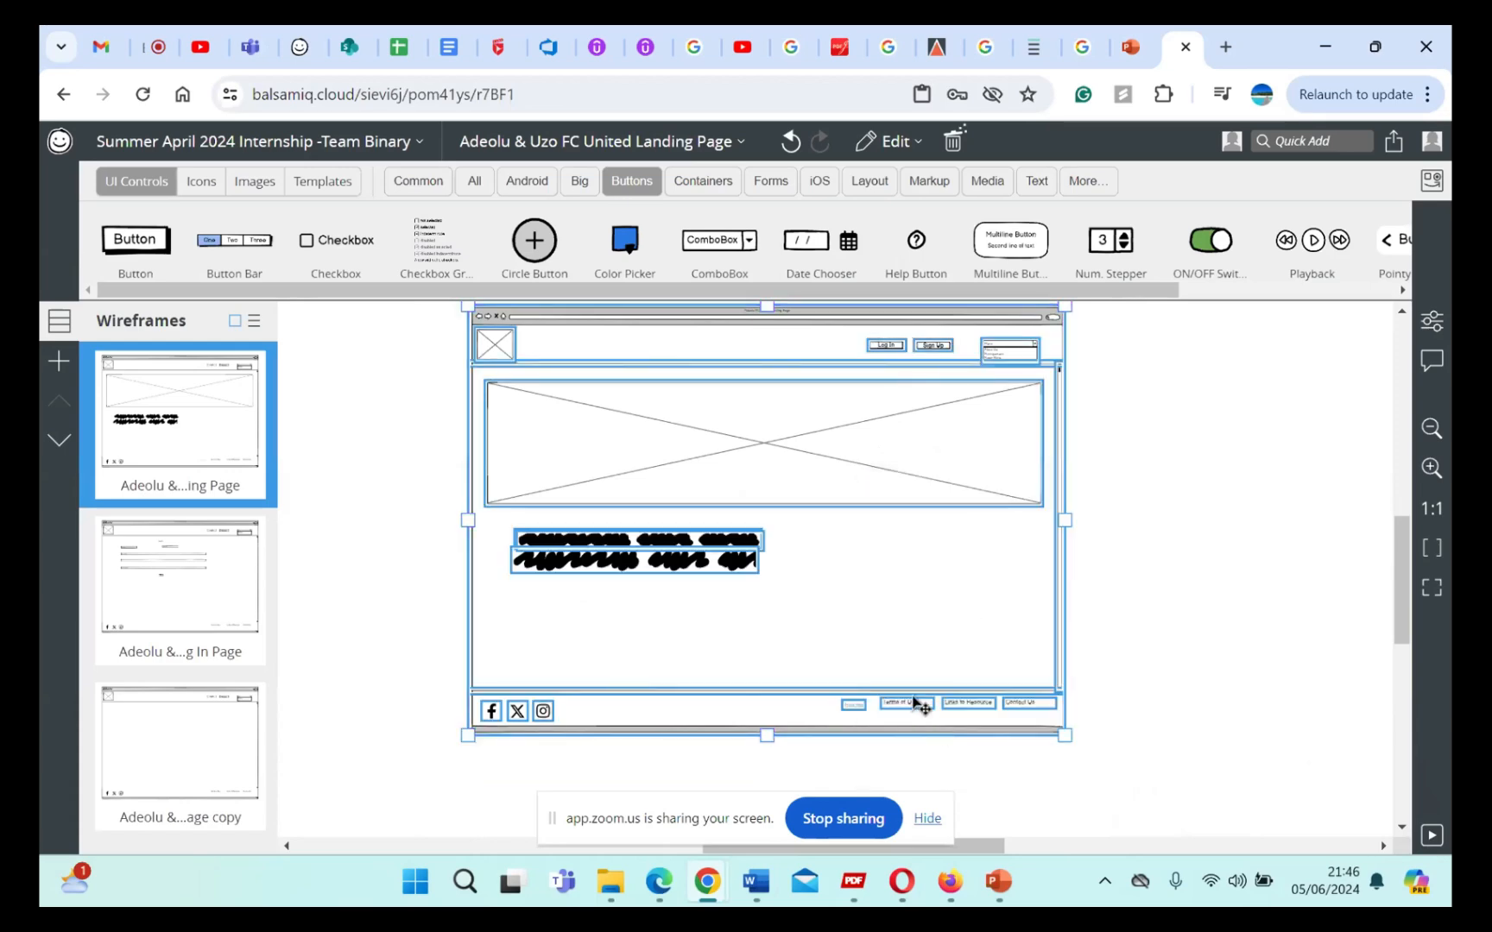
{"action": "left_click", "coordinate": [1241, 574]}
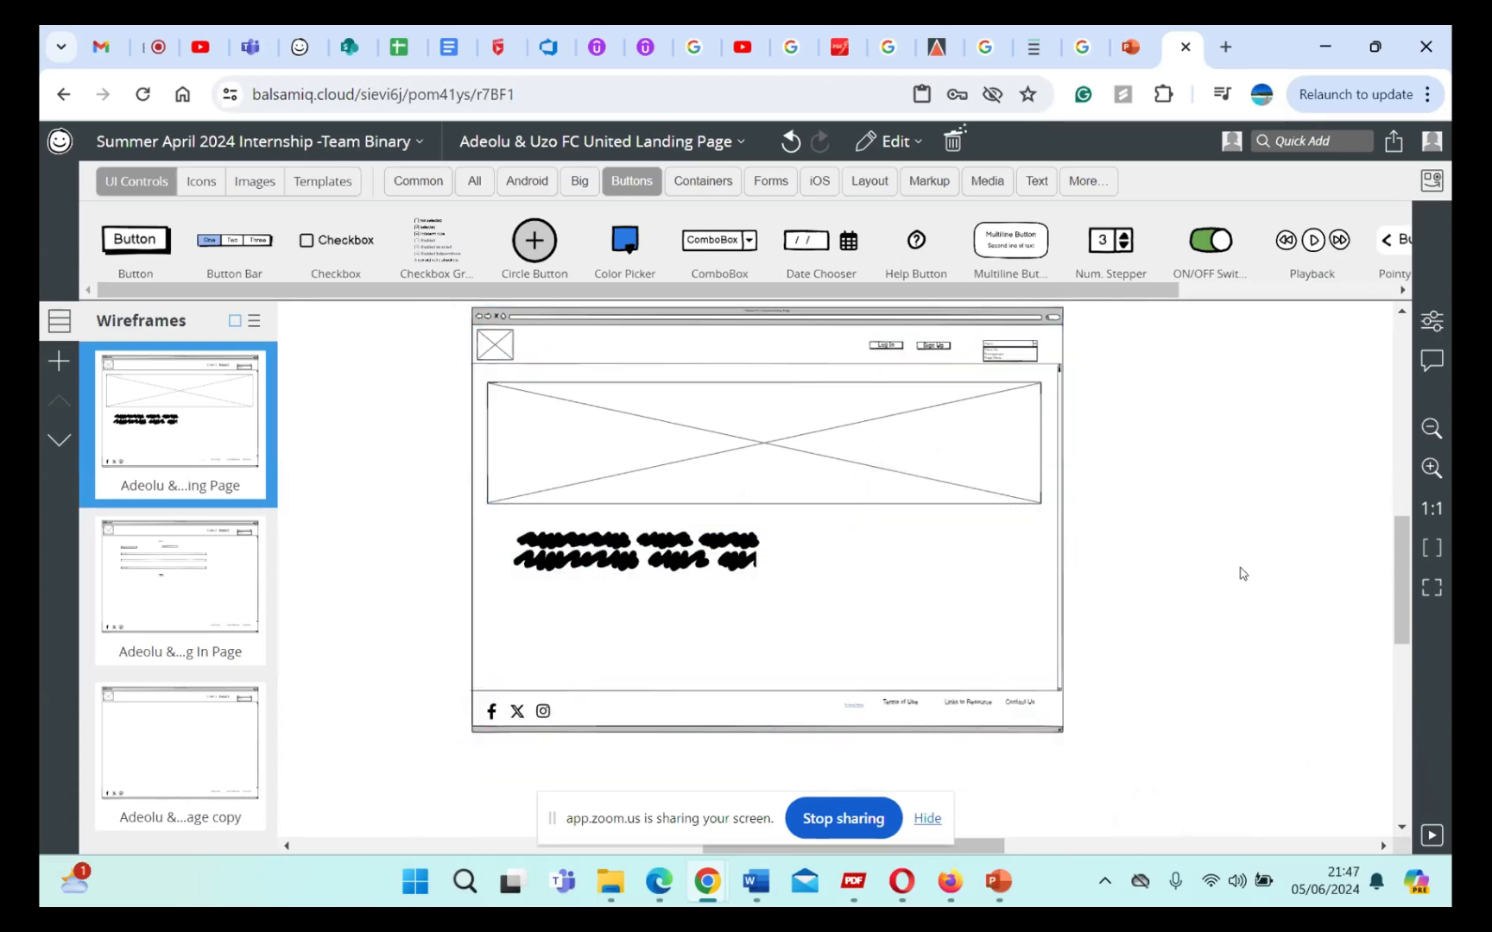
Step: Add a Text Title reading "About Us" between the large image placeholder and the squiggly text lines
{"action": "left_click", "coordinate": [716, 530]}
{"action": "left_click", "coordinate": [713, 540]}
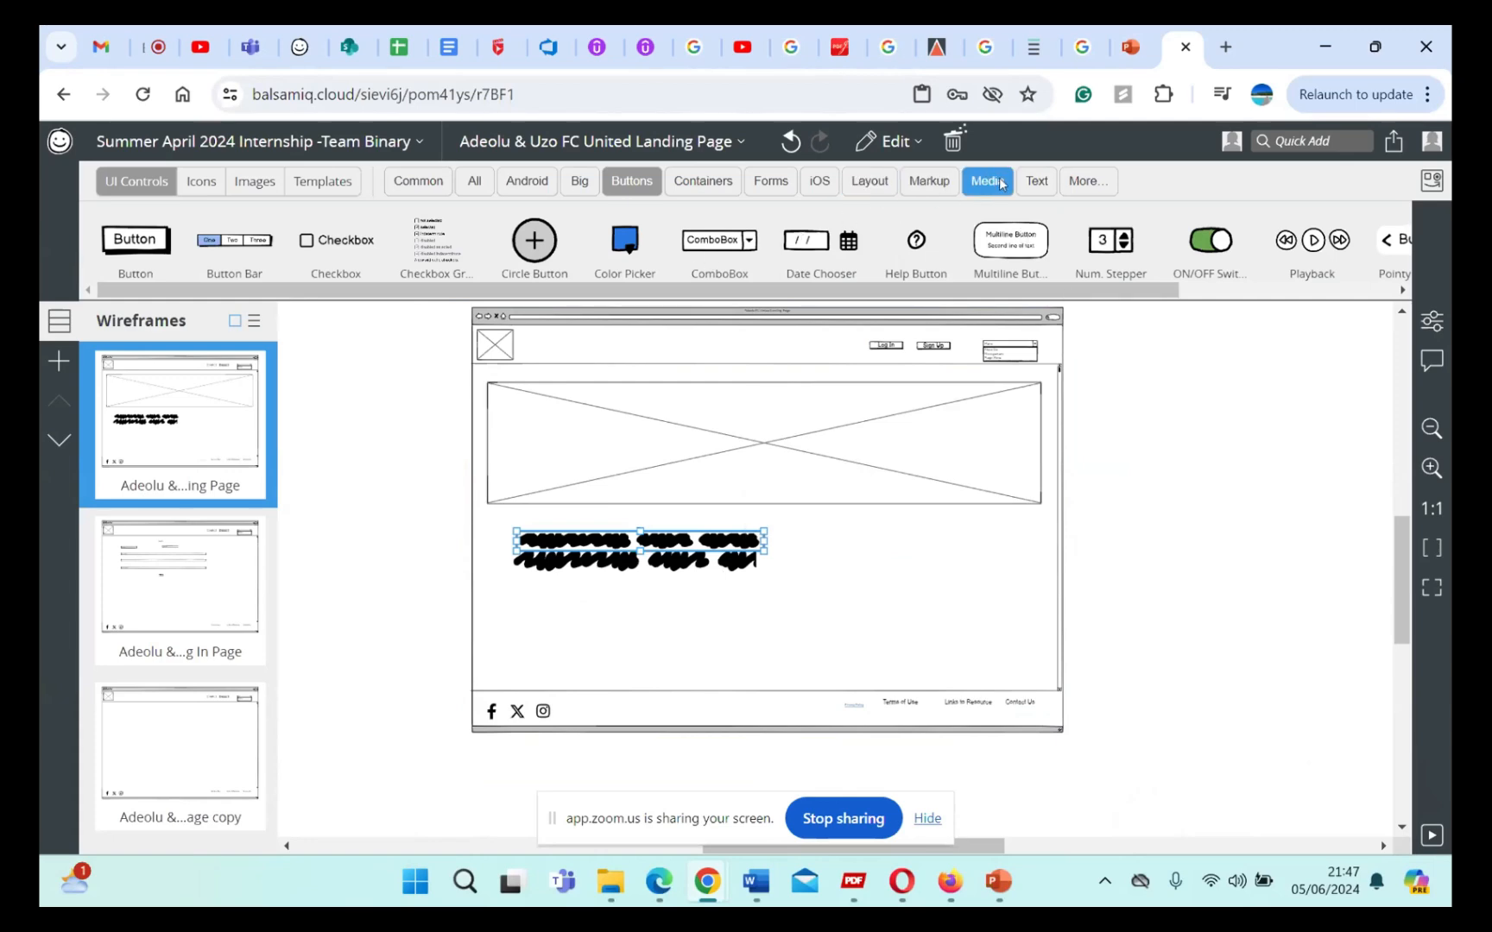
{"action": "left_click", "coordinate": [1036, 181]}
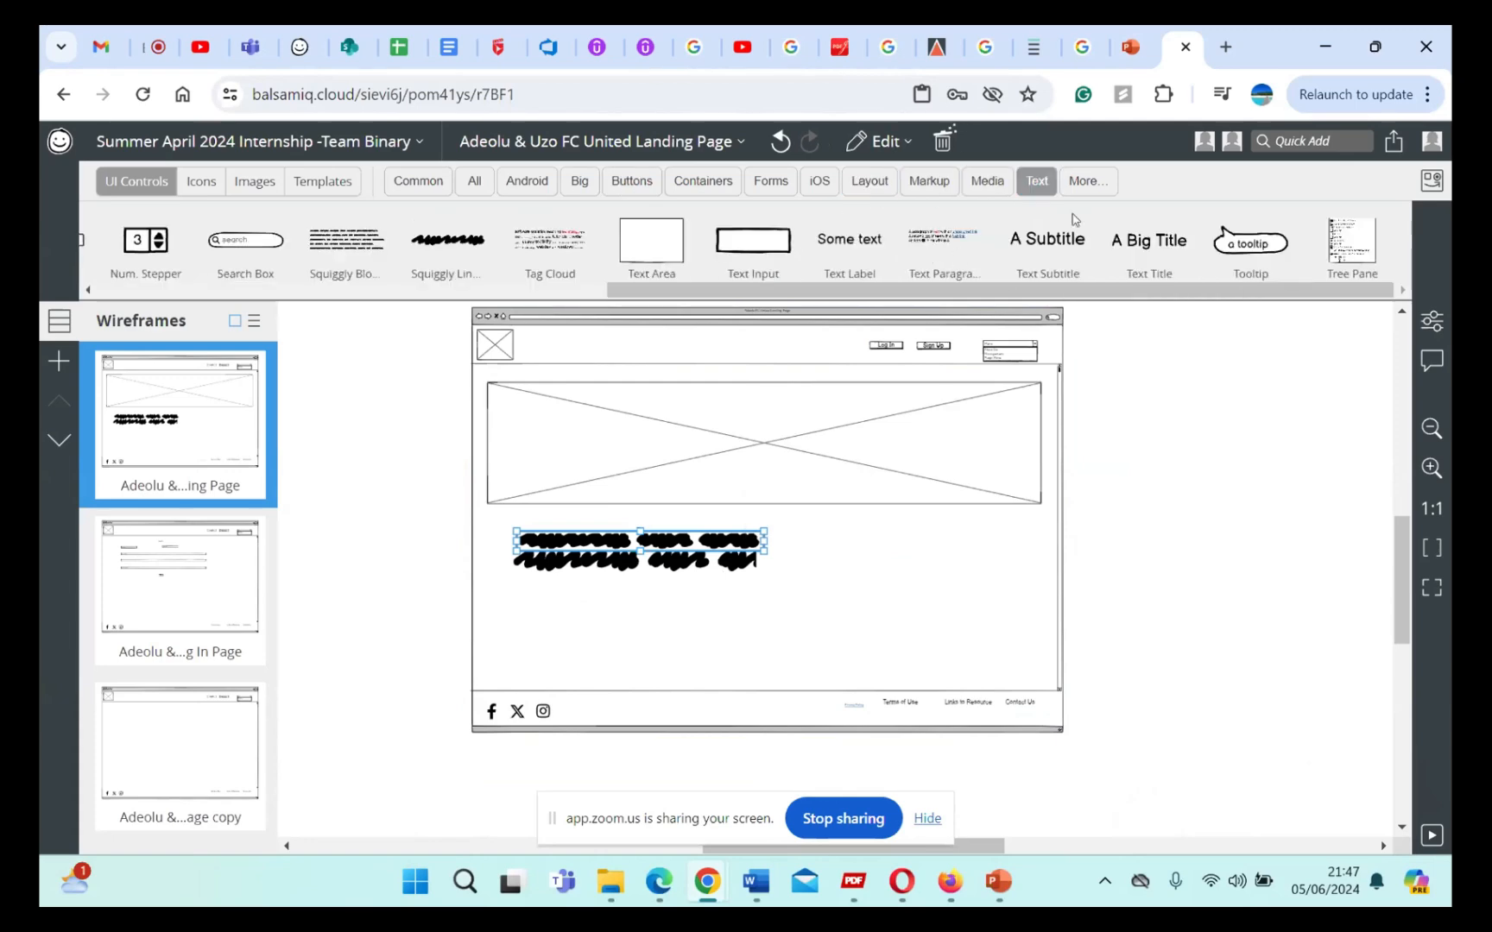
{"action": "left_click_drag", "start_coordinate": [1140, 247], "coordinate": [748, 528]}
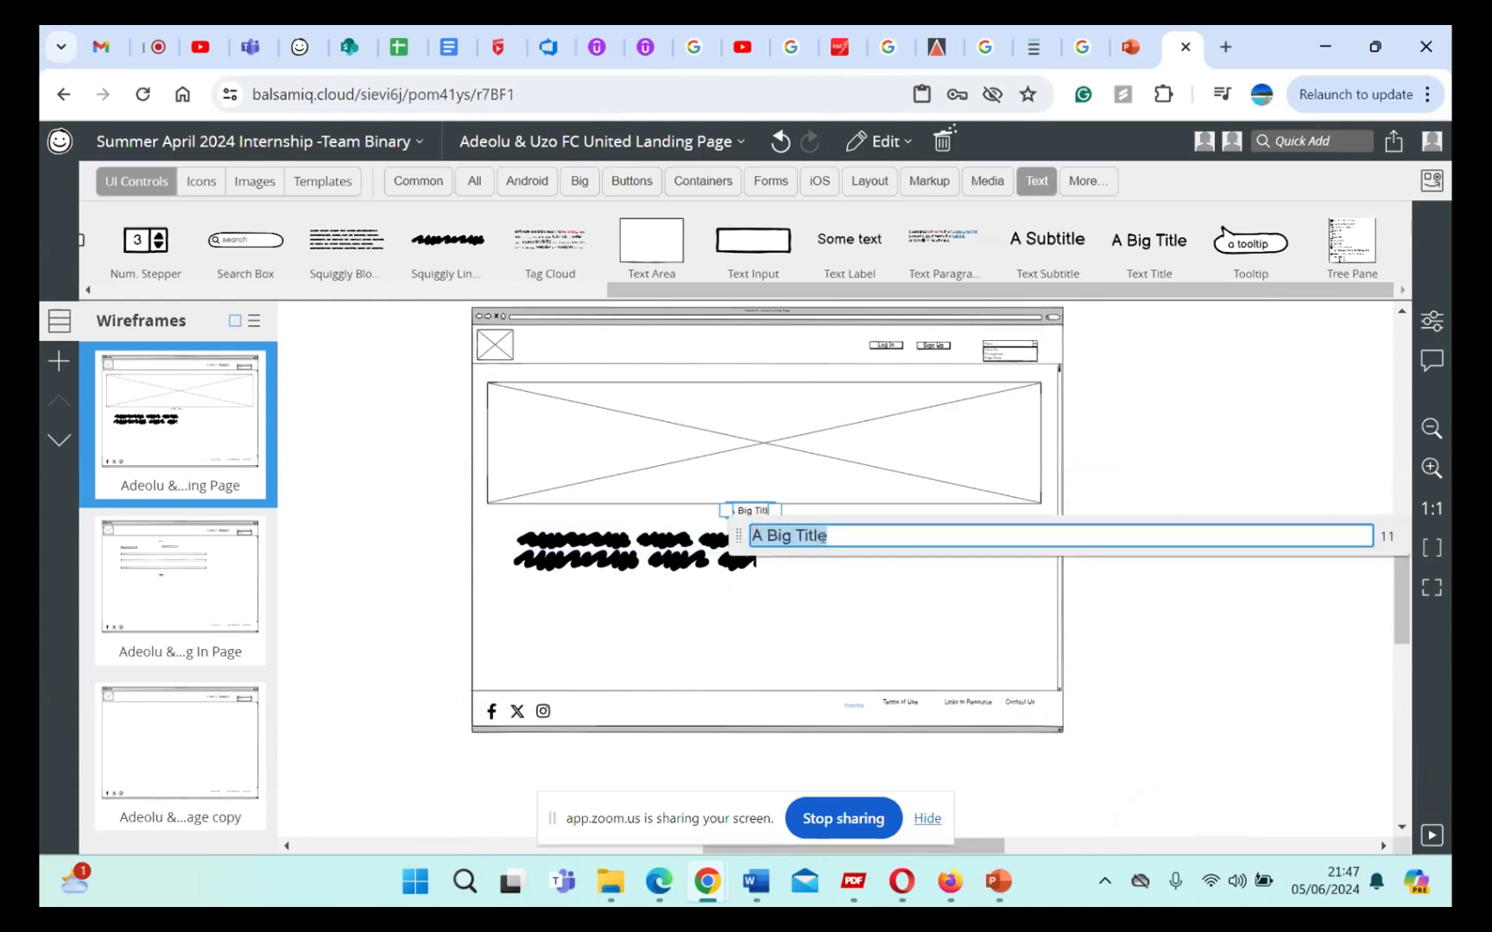
{"action": "type", "text": "About Us"}
{"action": "left_click", "coordinate": [839, 592]}
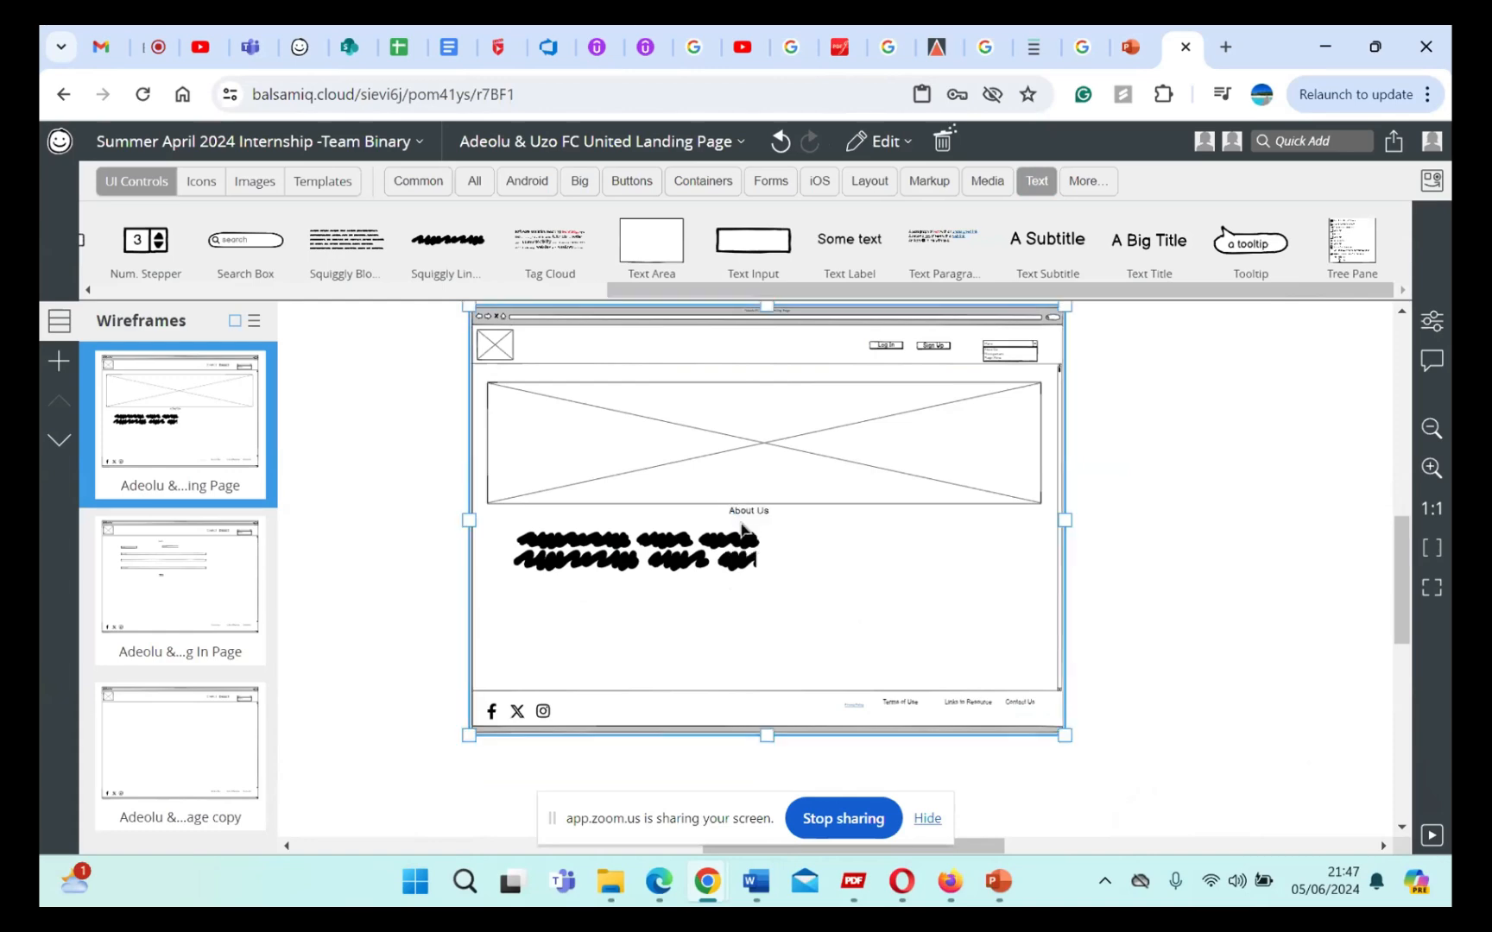
Step: Move the About Us title sideways so it sits over the middle of the squiggly text lines
{"action": "left_click", "coordinate": [758, 515]}
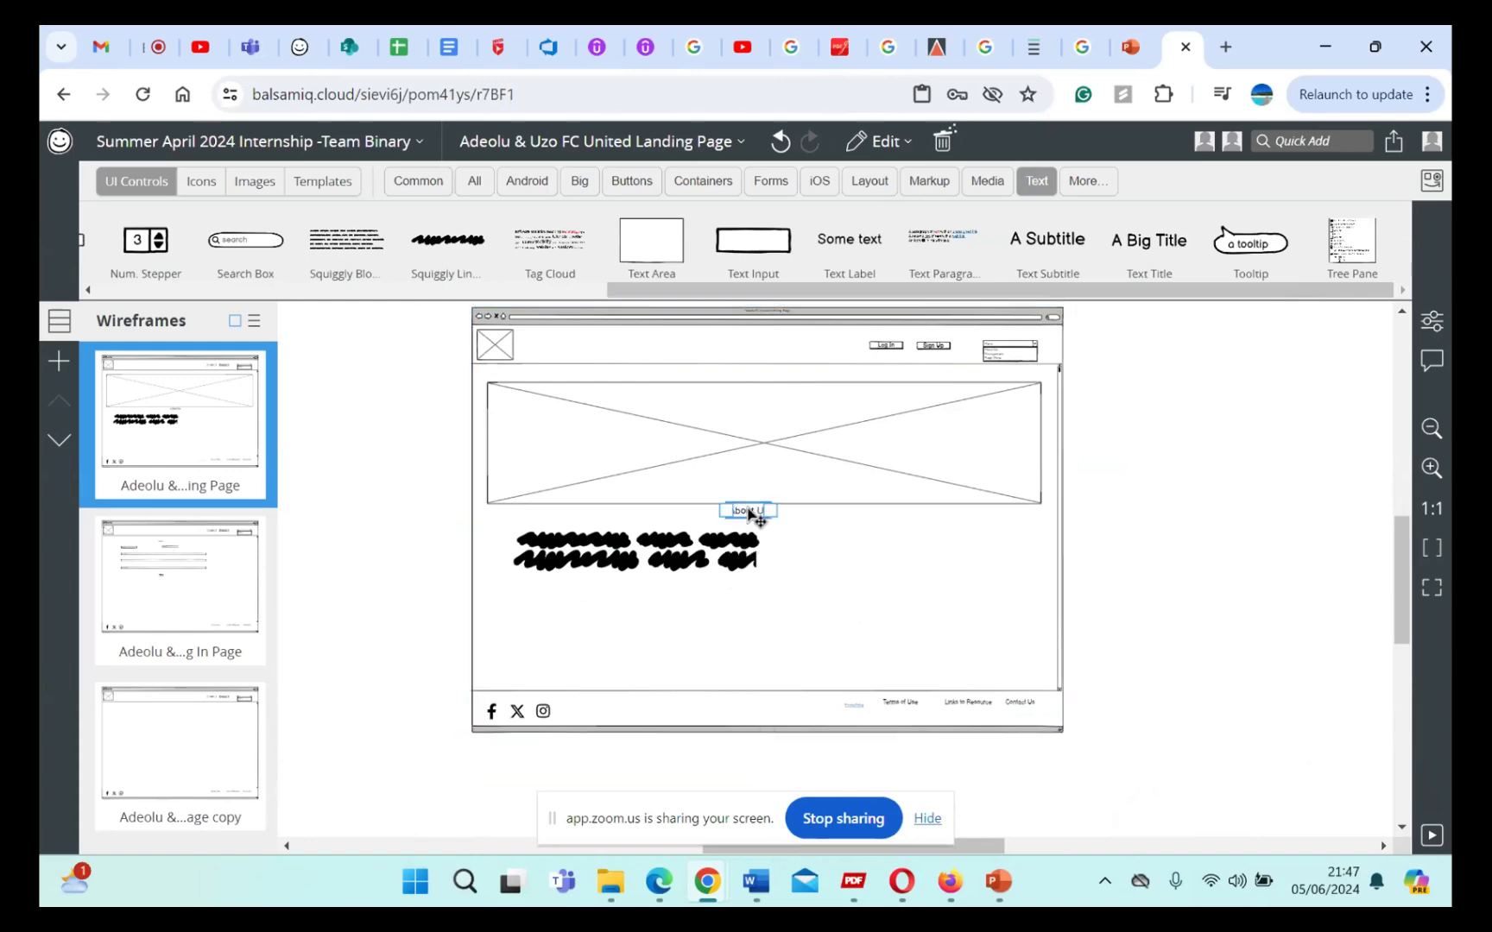
{"action": "left_click_drag", "start_coordinate": [758, 514], "coordinate": [685, 518]}
{"action": "left_click", "coordinate": [698, 604]}
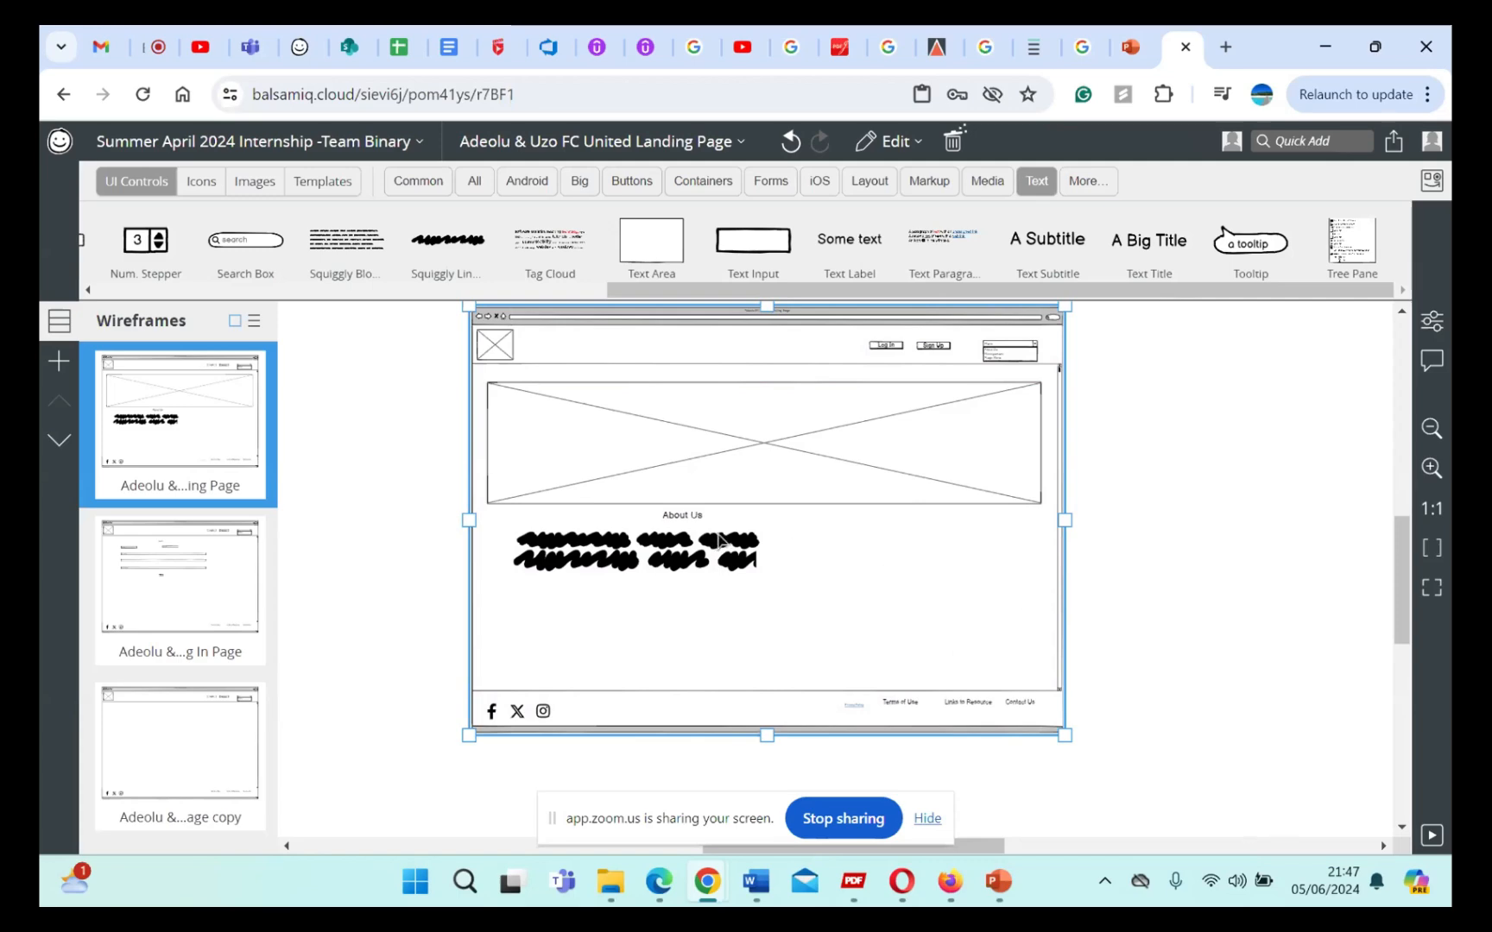
Step: Try to resize the two squiggly text lines beneath the About Us title together, and undo the last change
{"action": "left_click", "coordinate": [661, 542]}
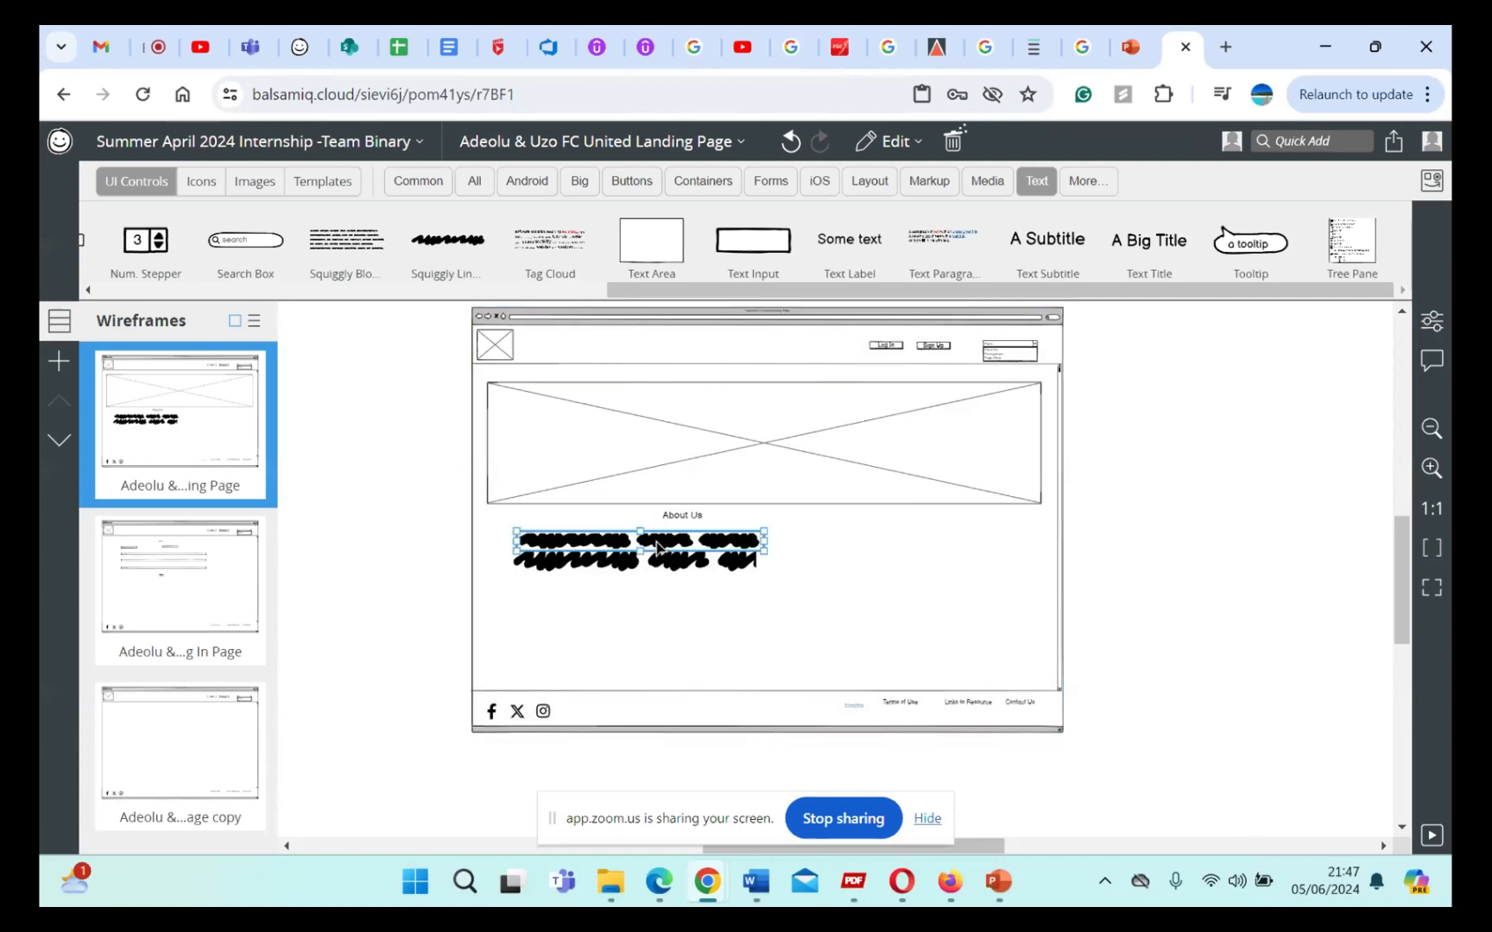
{"action": "left_click", "coordinate": [678, 563], "text": "shift"}
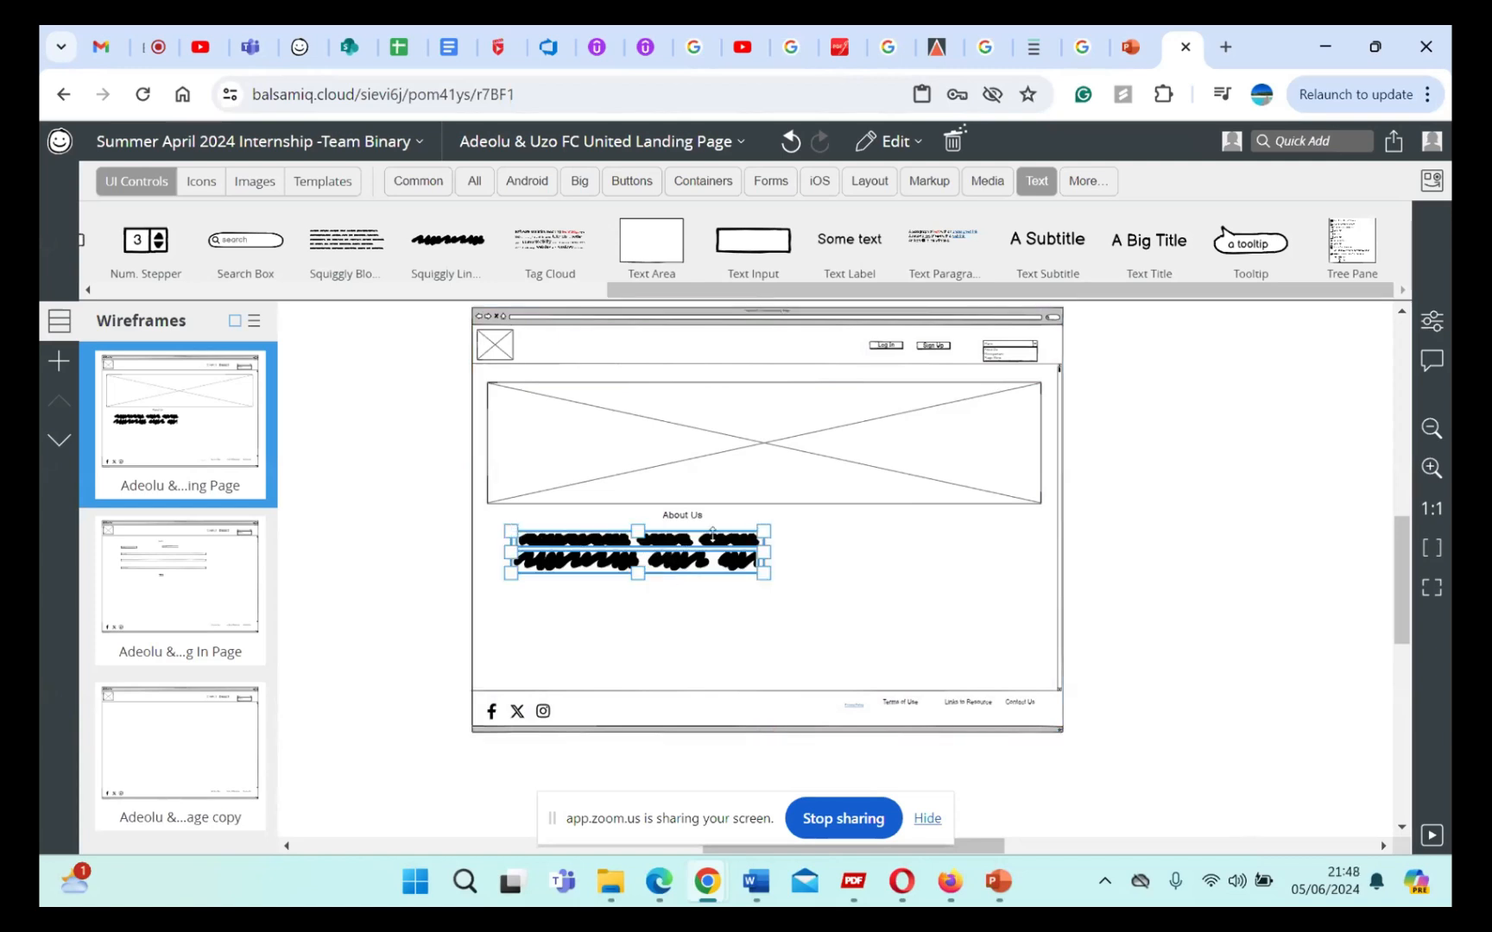
{"action": "mouse_move", "coordinate": [712, 533]}
{"action": "left_mouse_down"}
{"action": "mouse_move", "coordinate": [638, 534]}
{"action": "mouse_move", "coordinate": [691, 554]}
{"action": "left_mouse_up"}
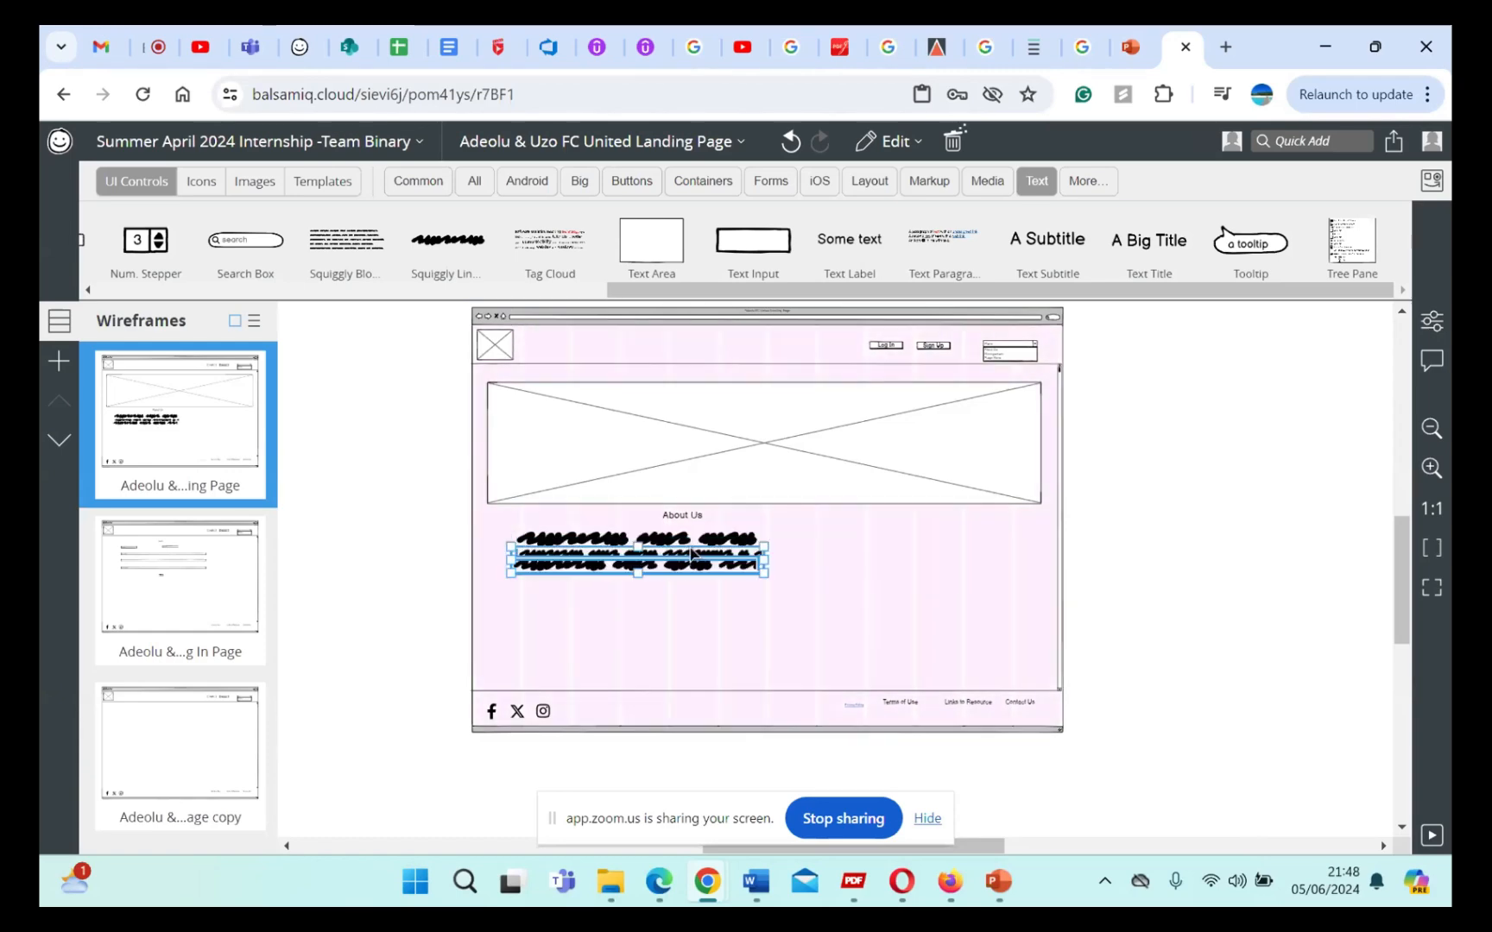
{"action": "left_click", "coordinate": [719, 605]}
{"action": "key", "text": "ctrl+z"}
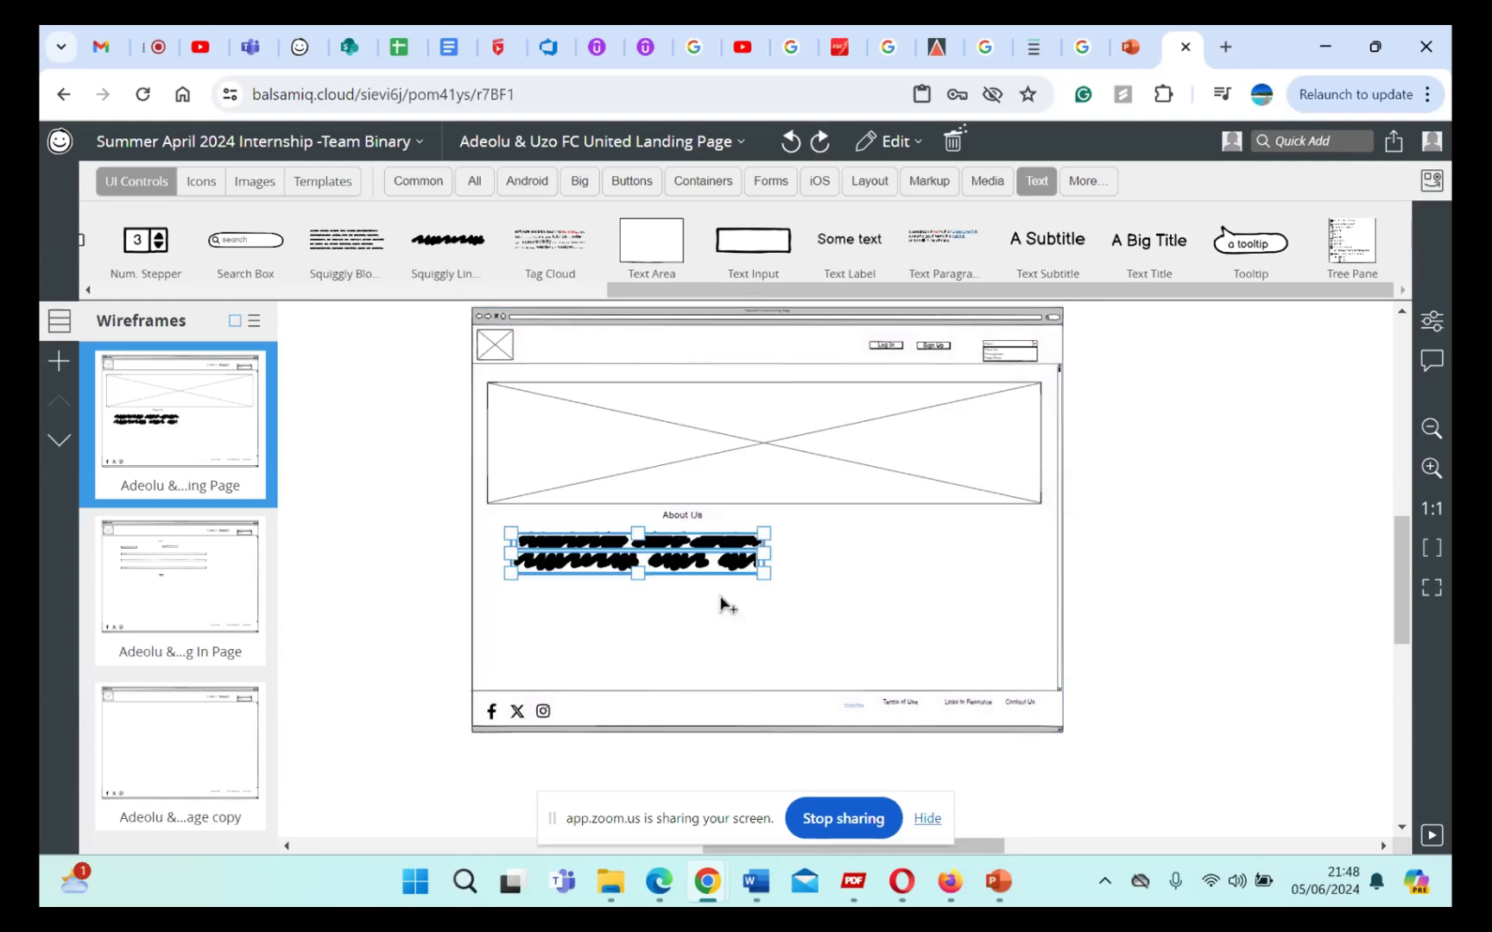
{"action": "left_click", "coordinate": [809, 565]}
{"action": "left_click", "coordinate": [679, 516]}
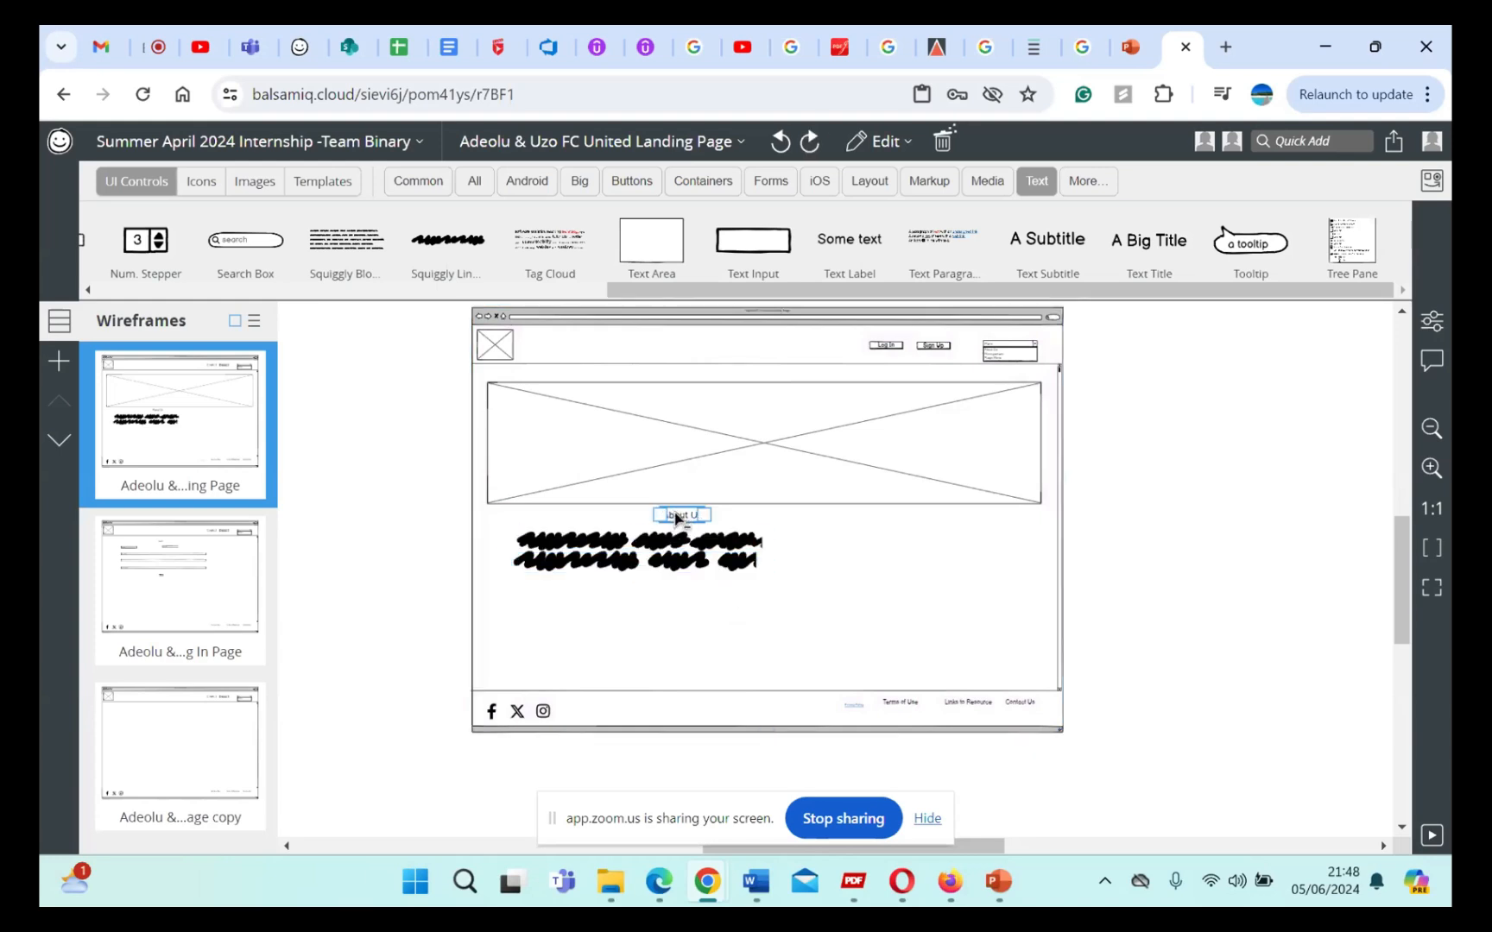
{"action": "key", "text": "ctrl+a"}
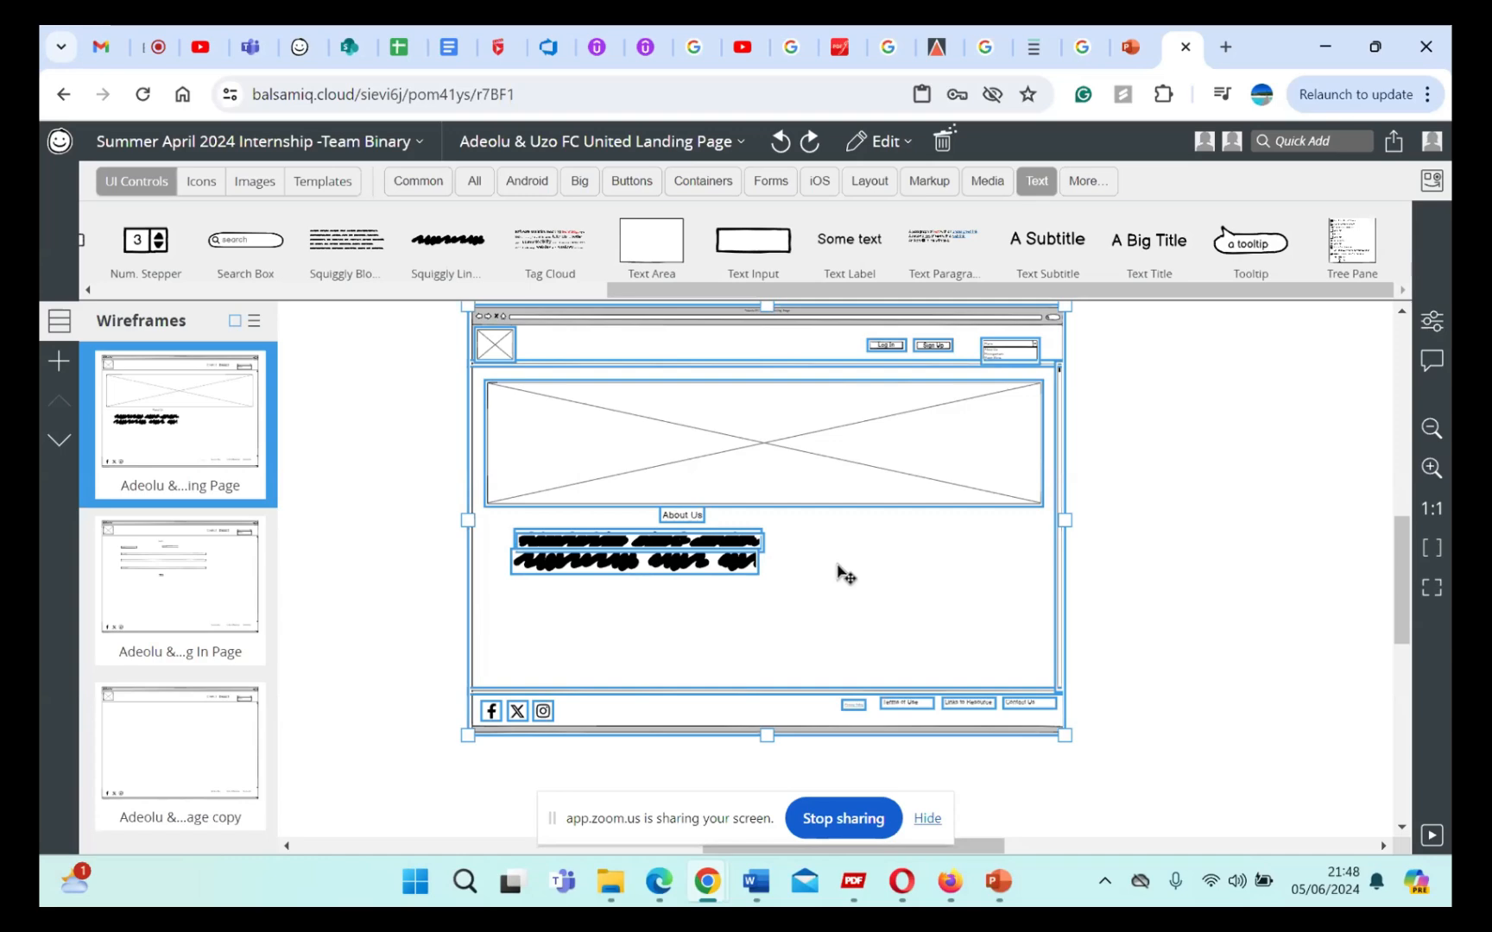
{"action": "left_click", "coordinate": [1172, 559]}
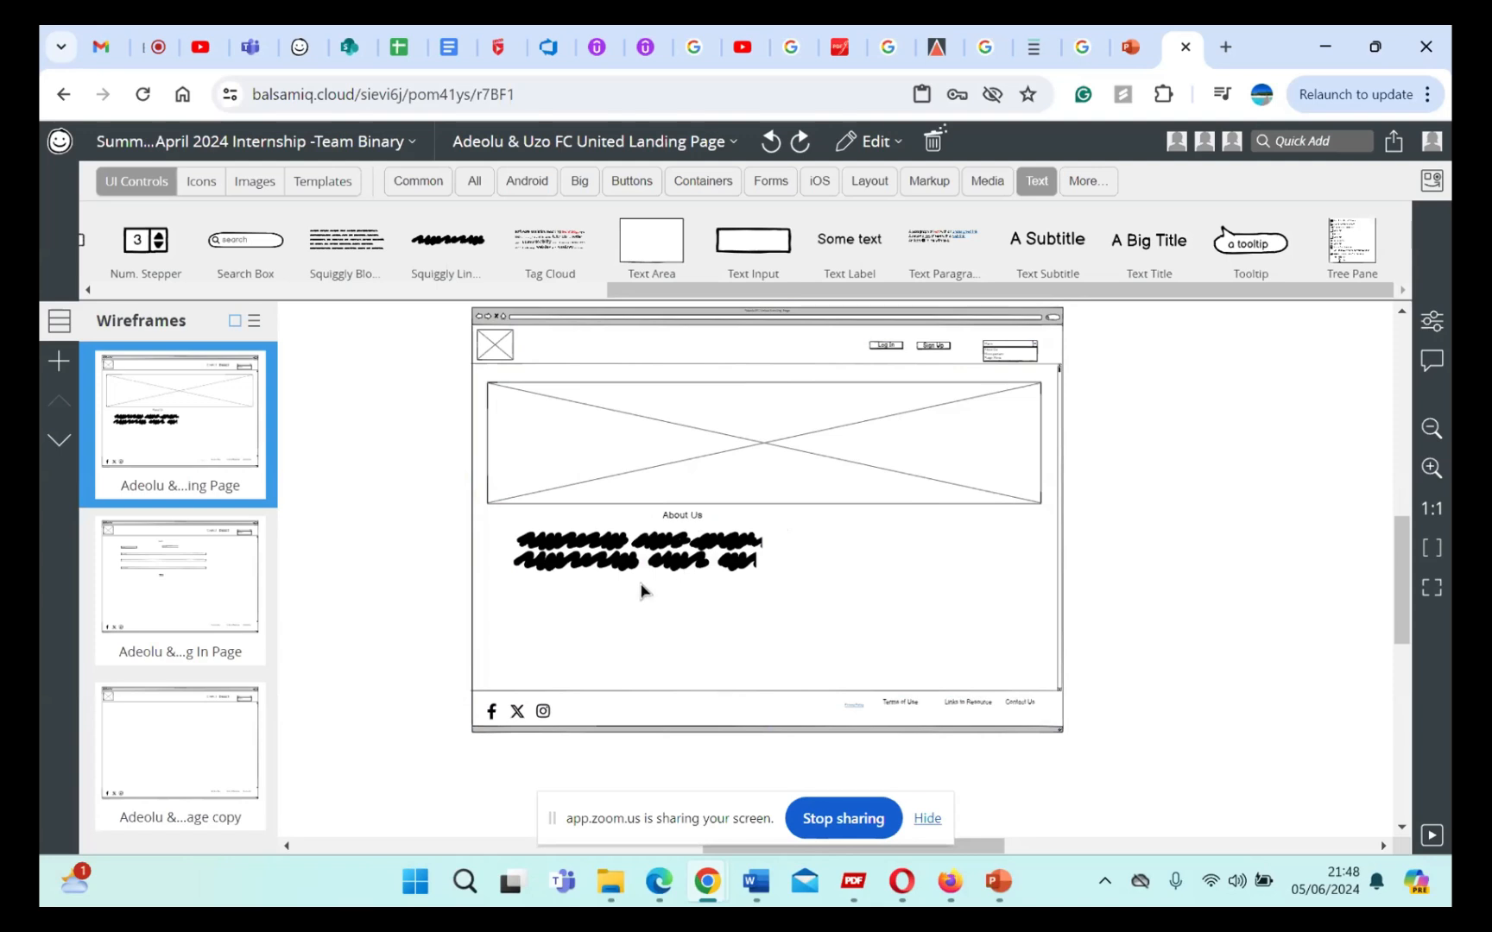
Step: Search the controls for "image" and add an Image placeholder to the landing page wireframe
{"action": "left_click", "coordinate": [727, 436]}
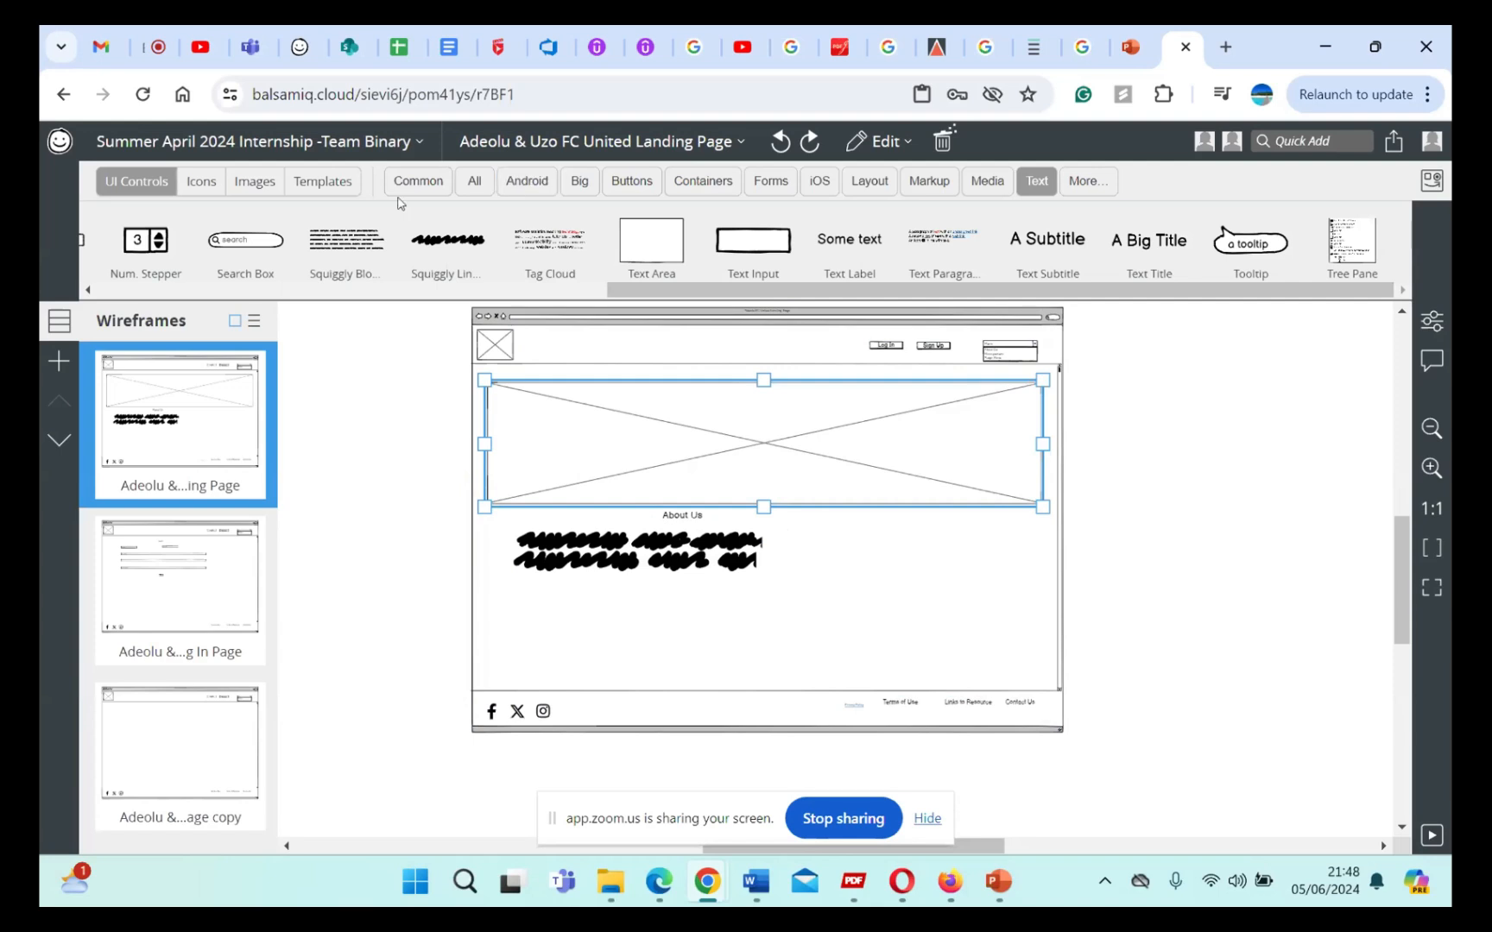
{"action": "left_click", "coordinate": [244, 187]}
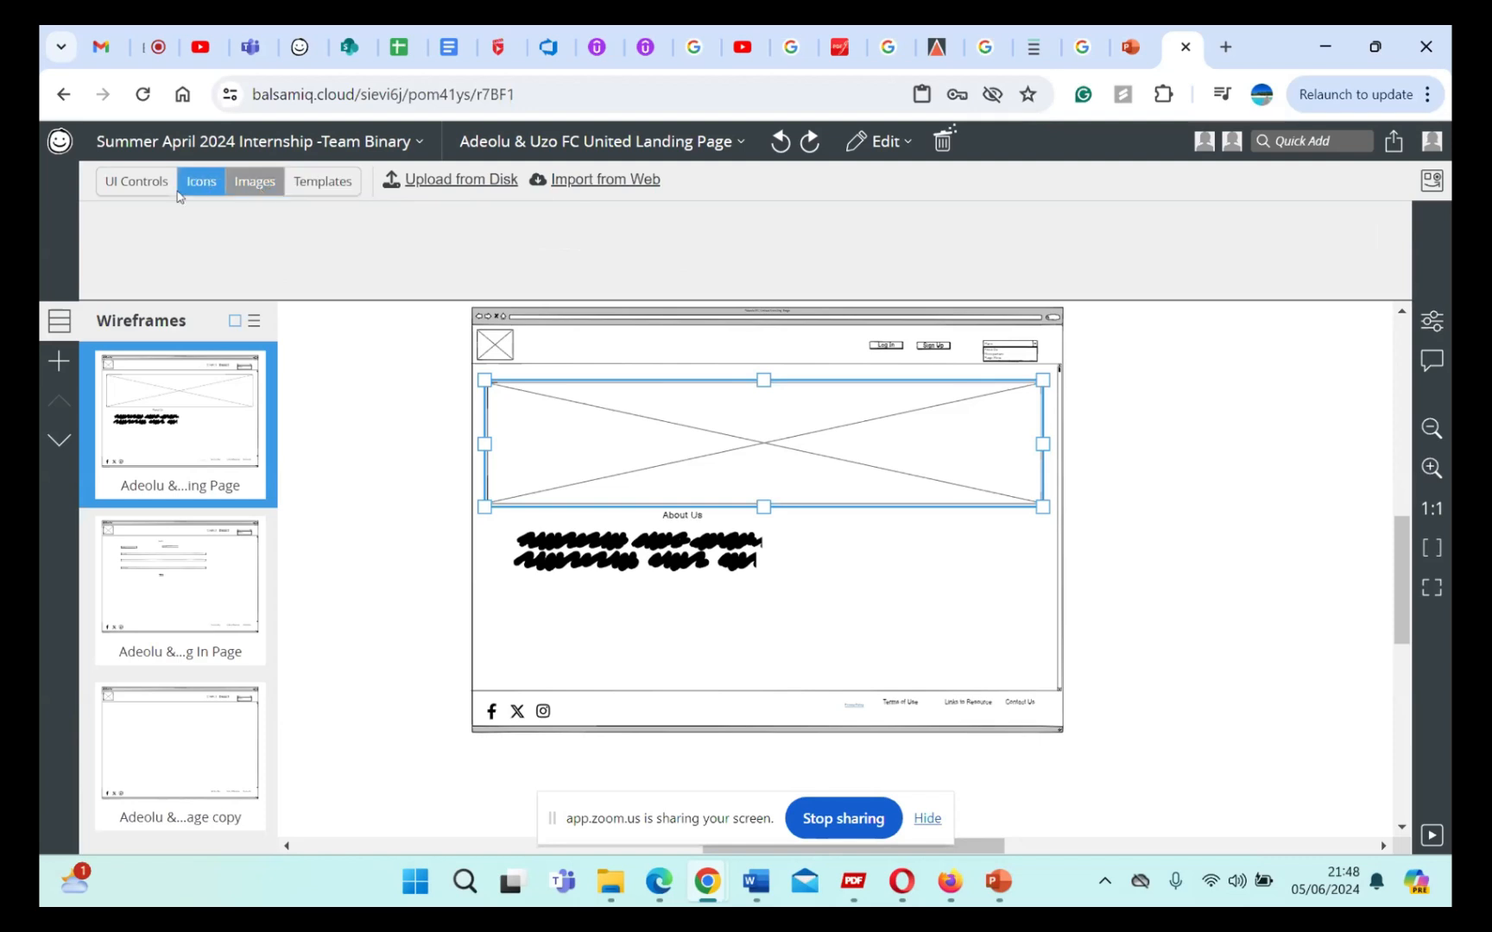
{"action": "left_click", "coordinate": [201, 182]}
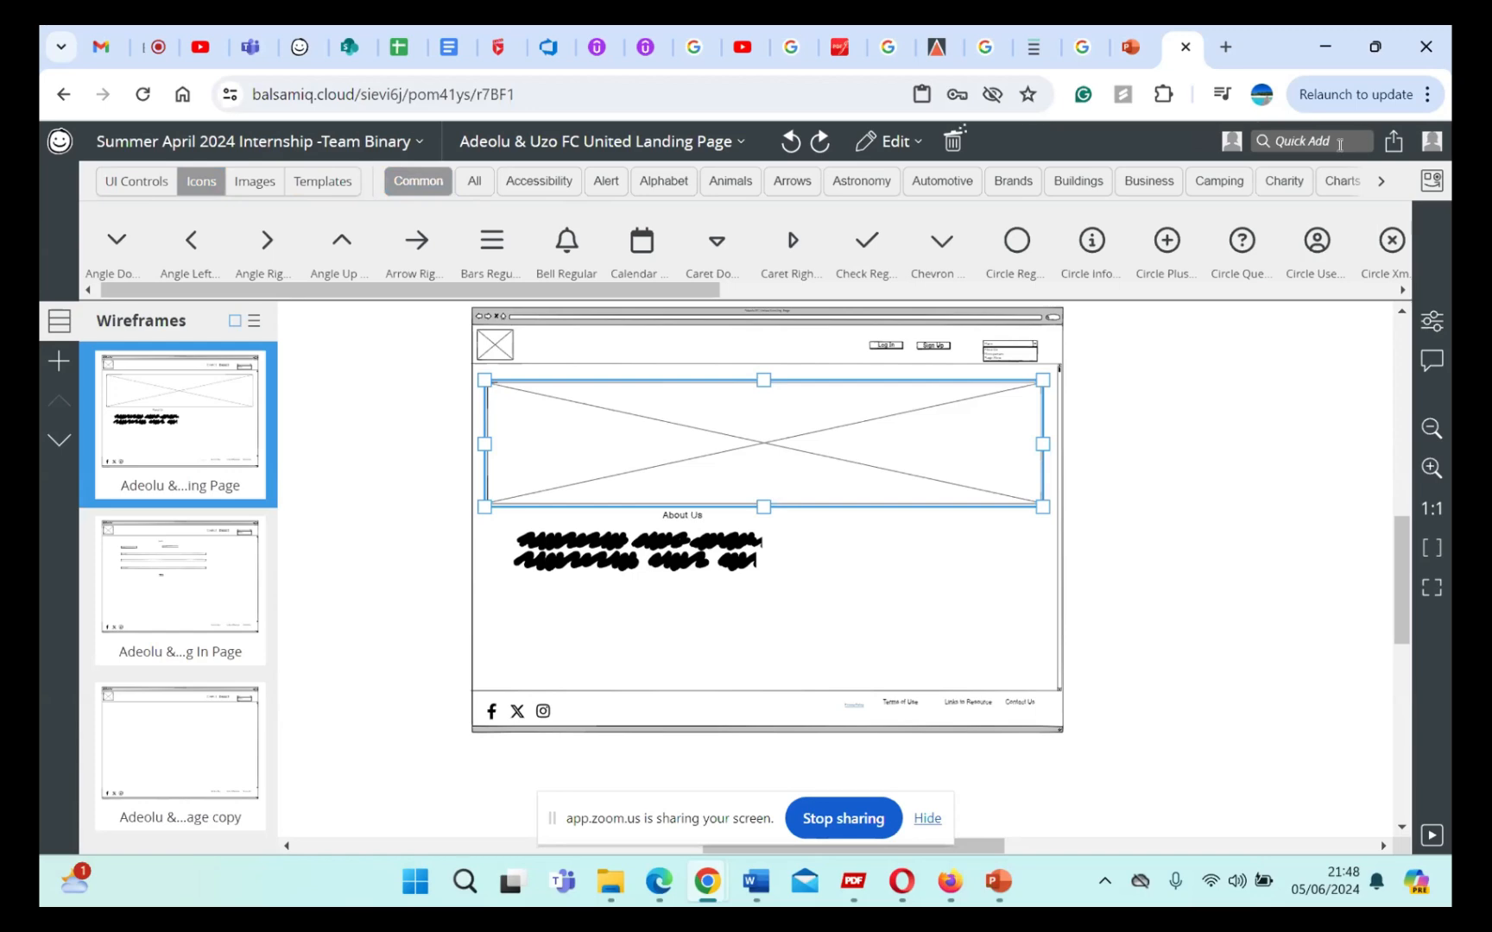
{"action": "left_click", "coordinate": [1339, 142]}
{"action": "type", "text": "image"}
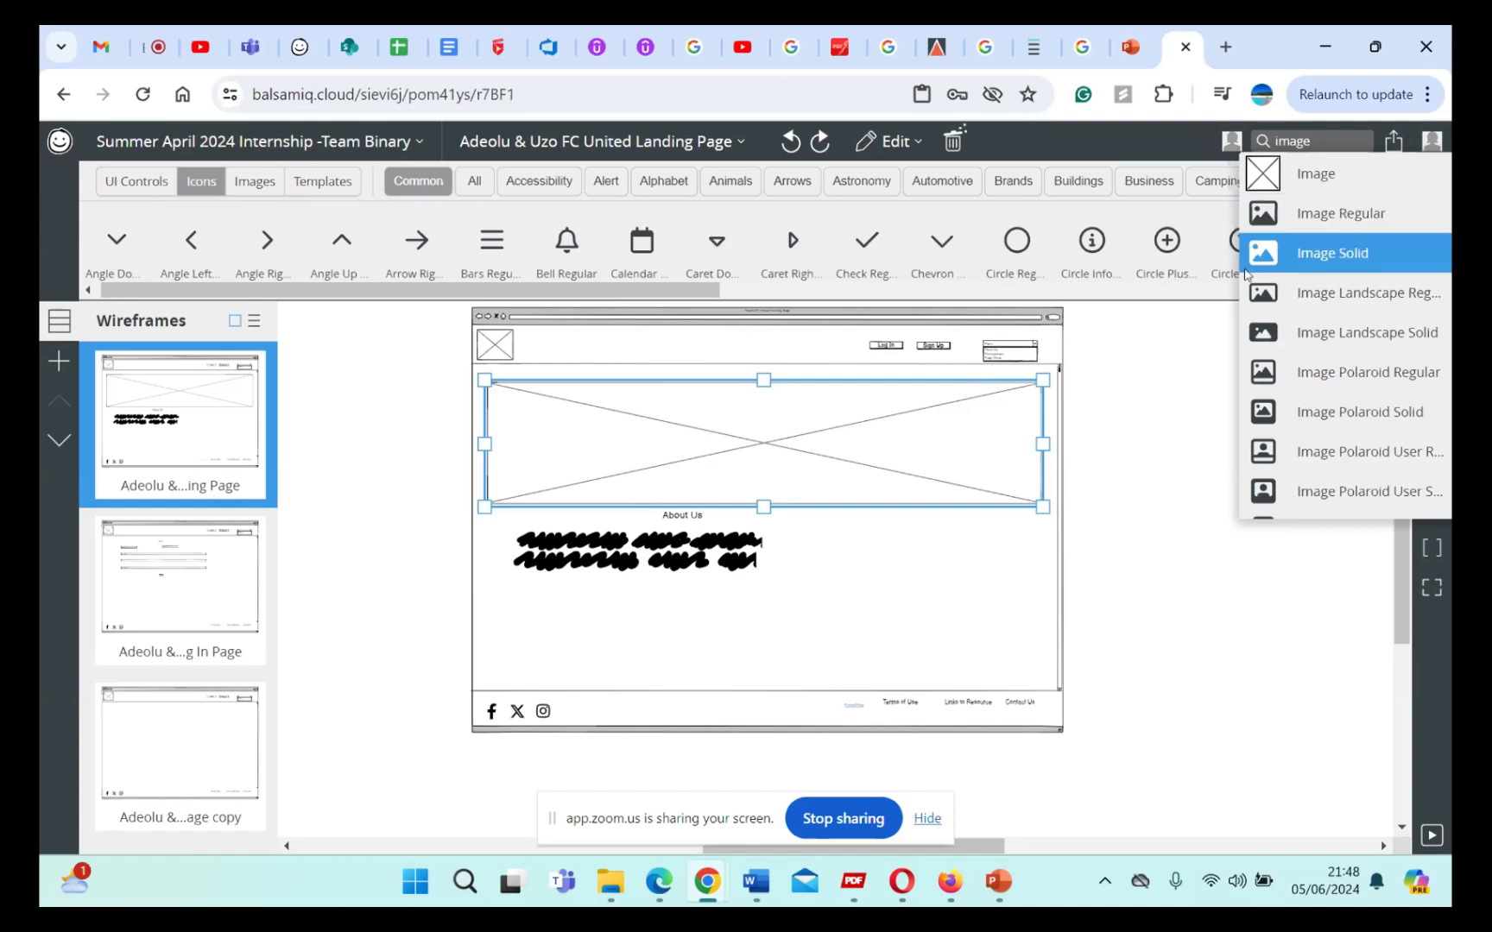
{"action": "left_click", "coordinate": [1280, 179]}
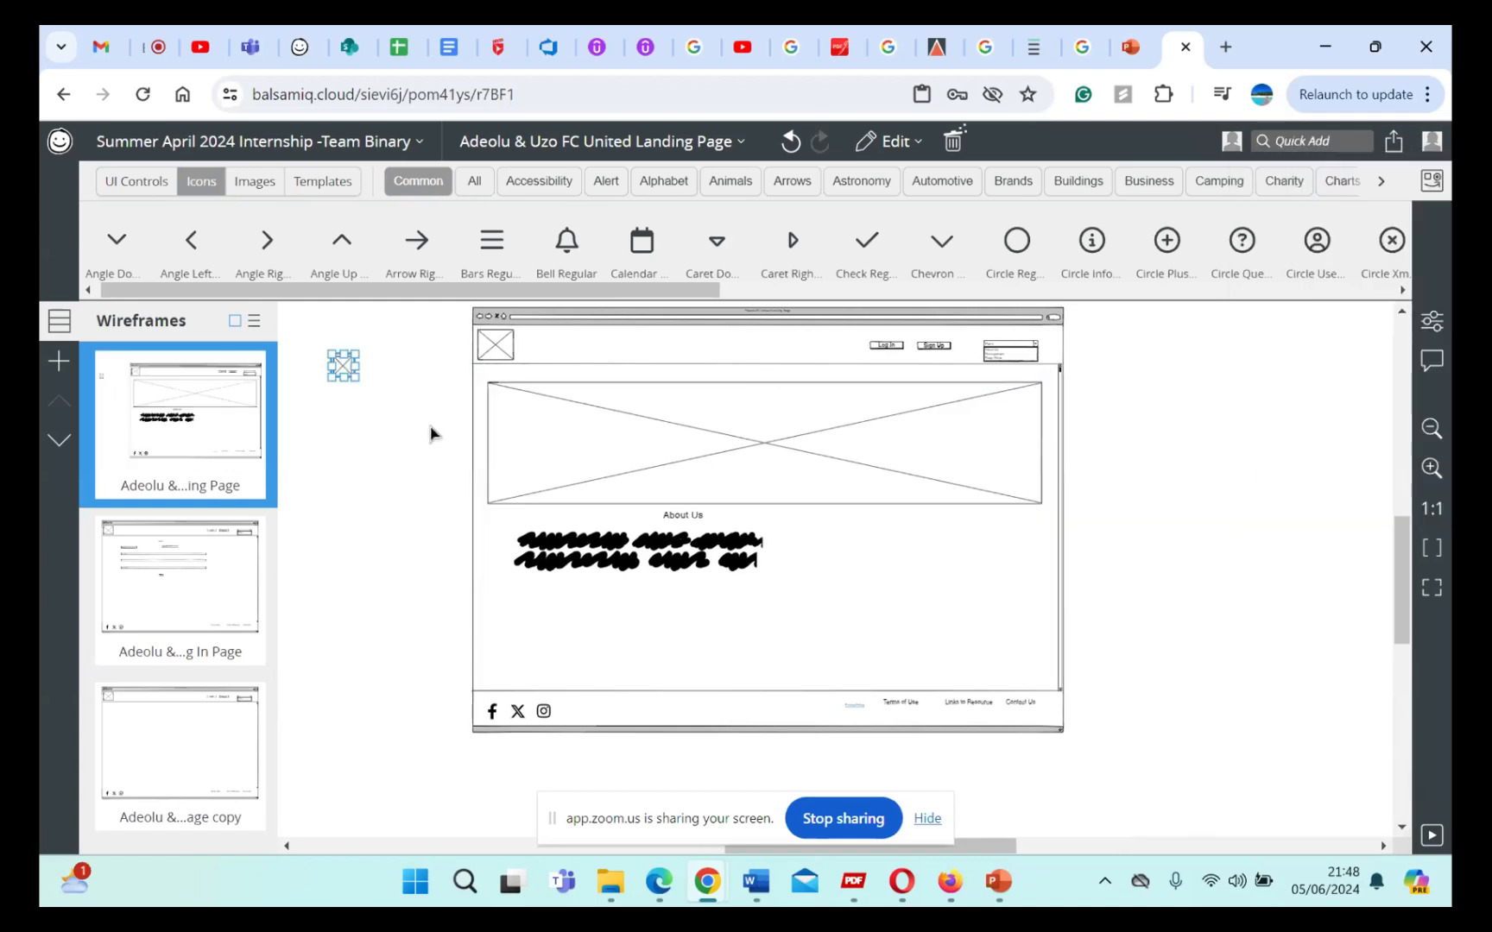
Step: Try to stretch the newly added small image placeholder taller, and undo each stretch
{"action": "left_click_drag", "start_coordinate": [344, 383], "coordinate": [550, 650]}
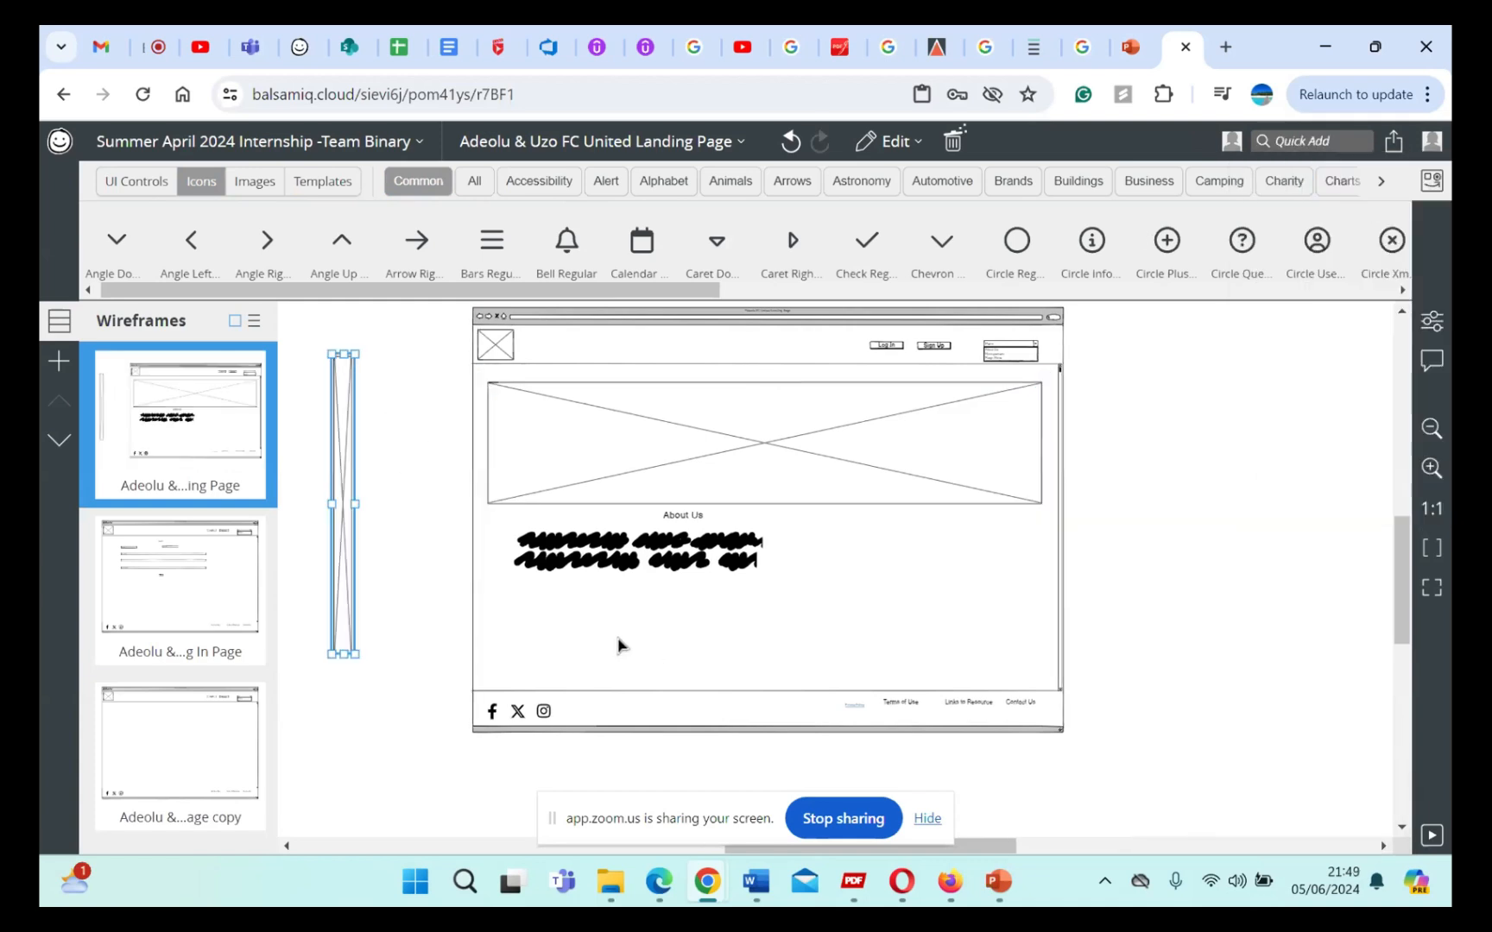
{"action": "key", "text": "ctrl+z"}
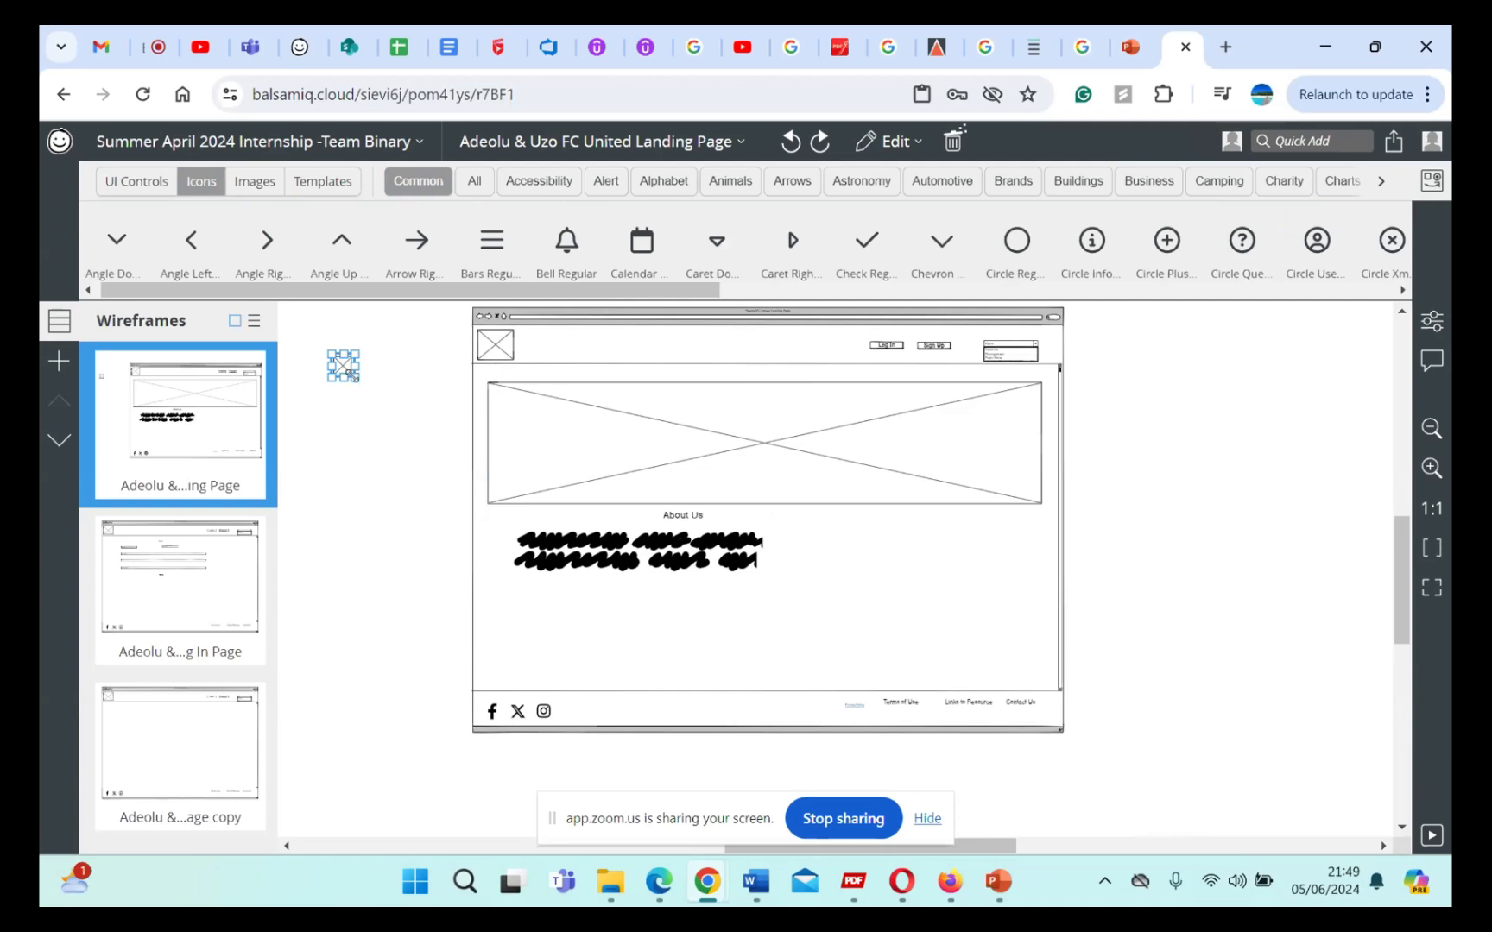
{"action": "left_click_drag", "start_coordinate": [342, 381], "coordinate": [426, 513]}
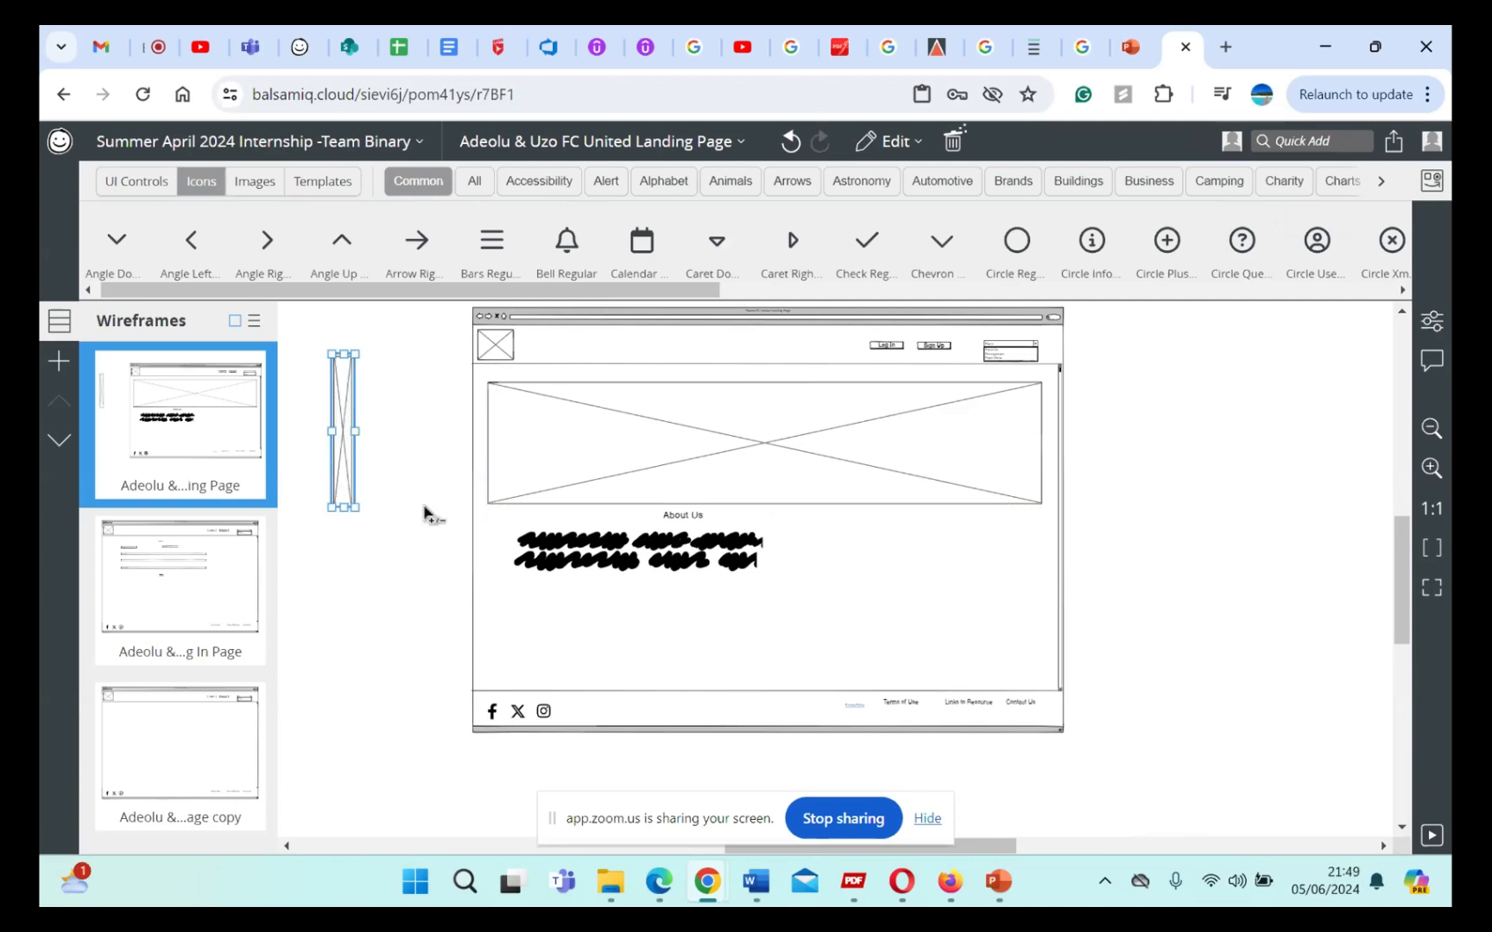
{"action": "key", "text": "ctrl+z"}
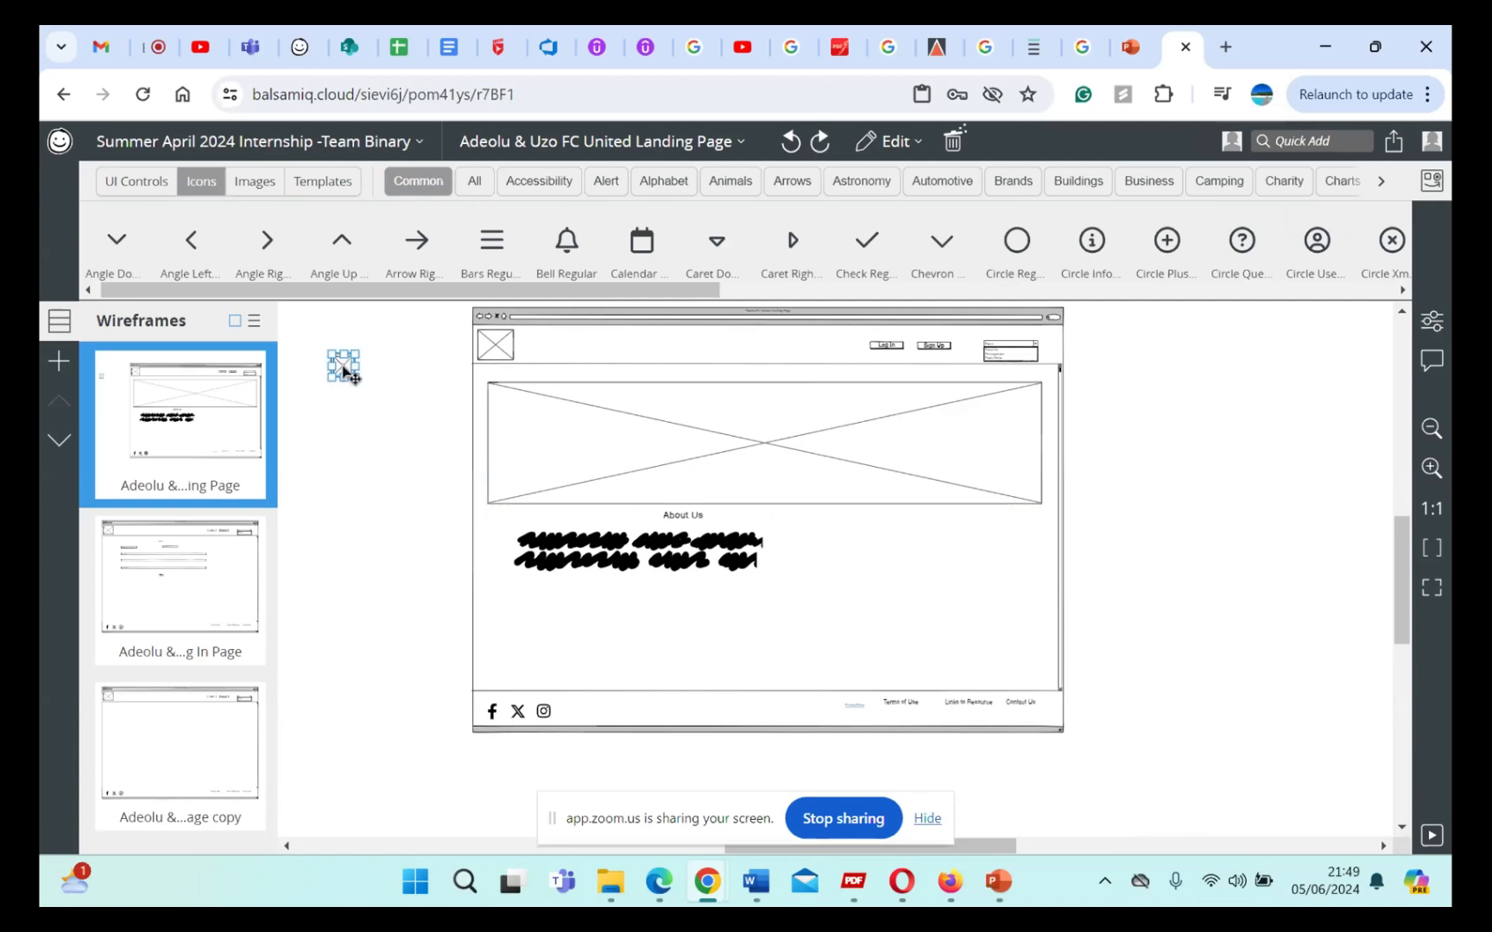
Step: Place the new image placeholder, enlarged, beneath the squiggly text lines and duplicate it to form an evenly spaced row of three
{"action": "left_click_drag", "start_coordinate": [344, 372], "coordinate": [767, 612]}
{"action": "right_click", "coordinate": [768, 611]}
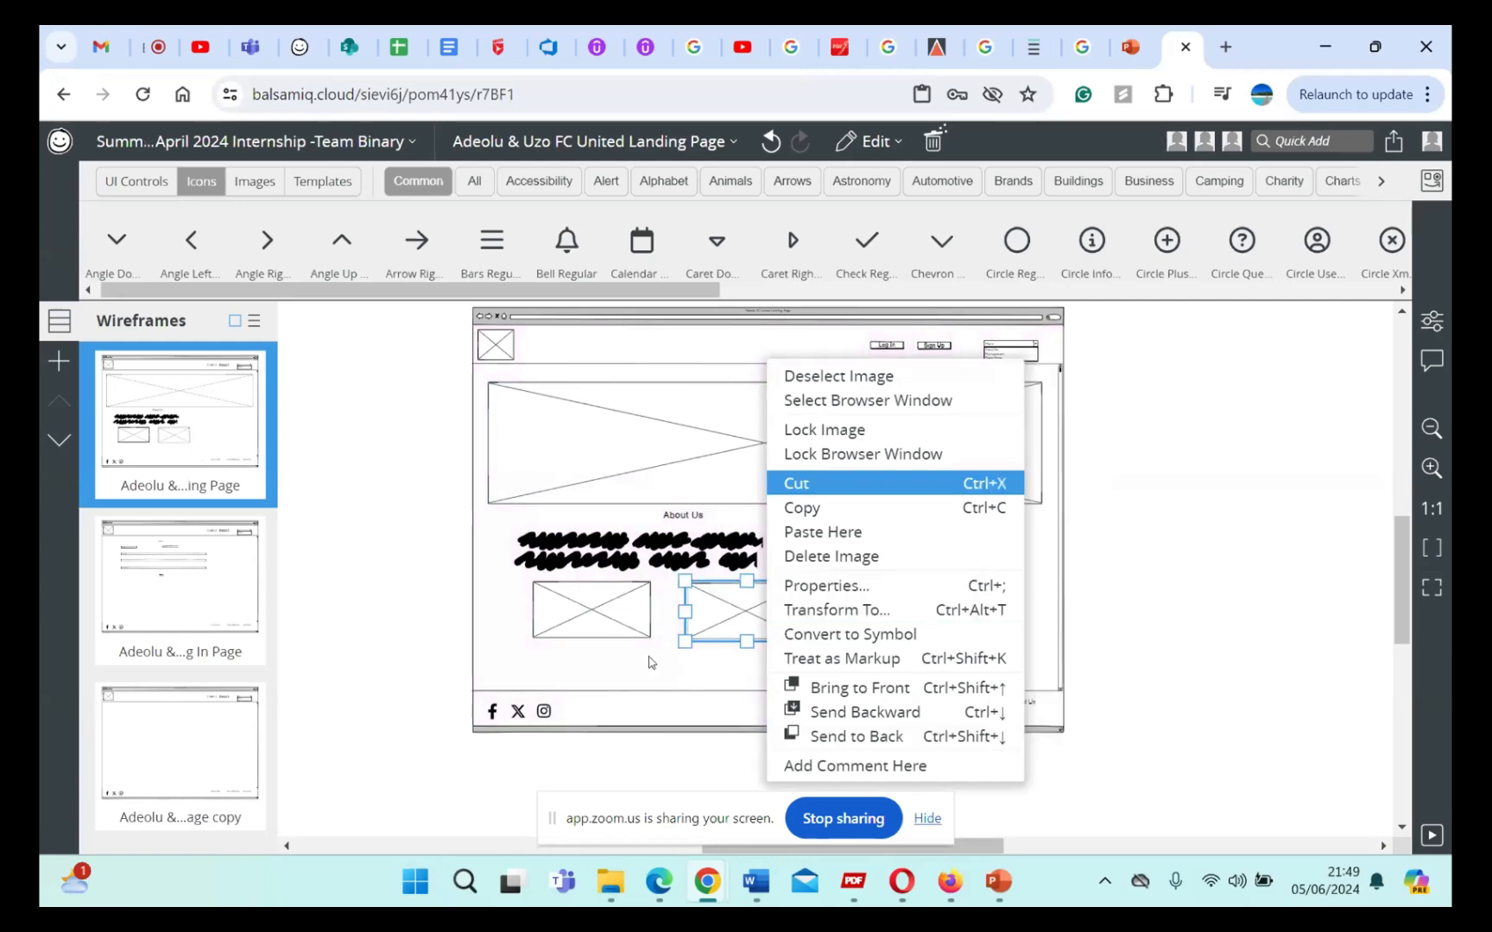
{"action": "left_click", "coordinate": [649, 659]}
{"action": "left_click", "coordinate": [759, 615]}
{"action": "left_click_drag", "start_coordinate": [759, 615], "coordinate": [858, 625]}
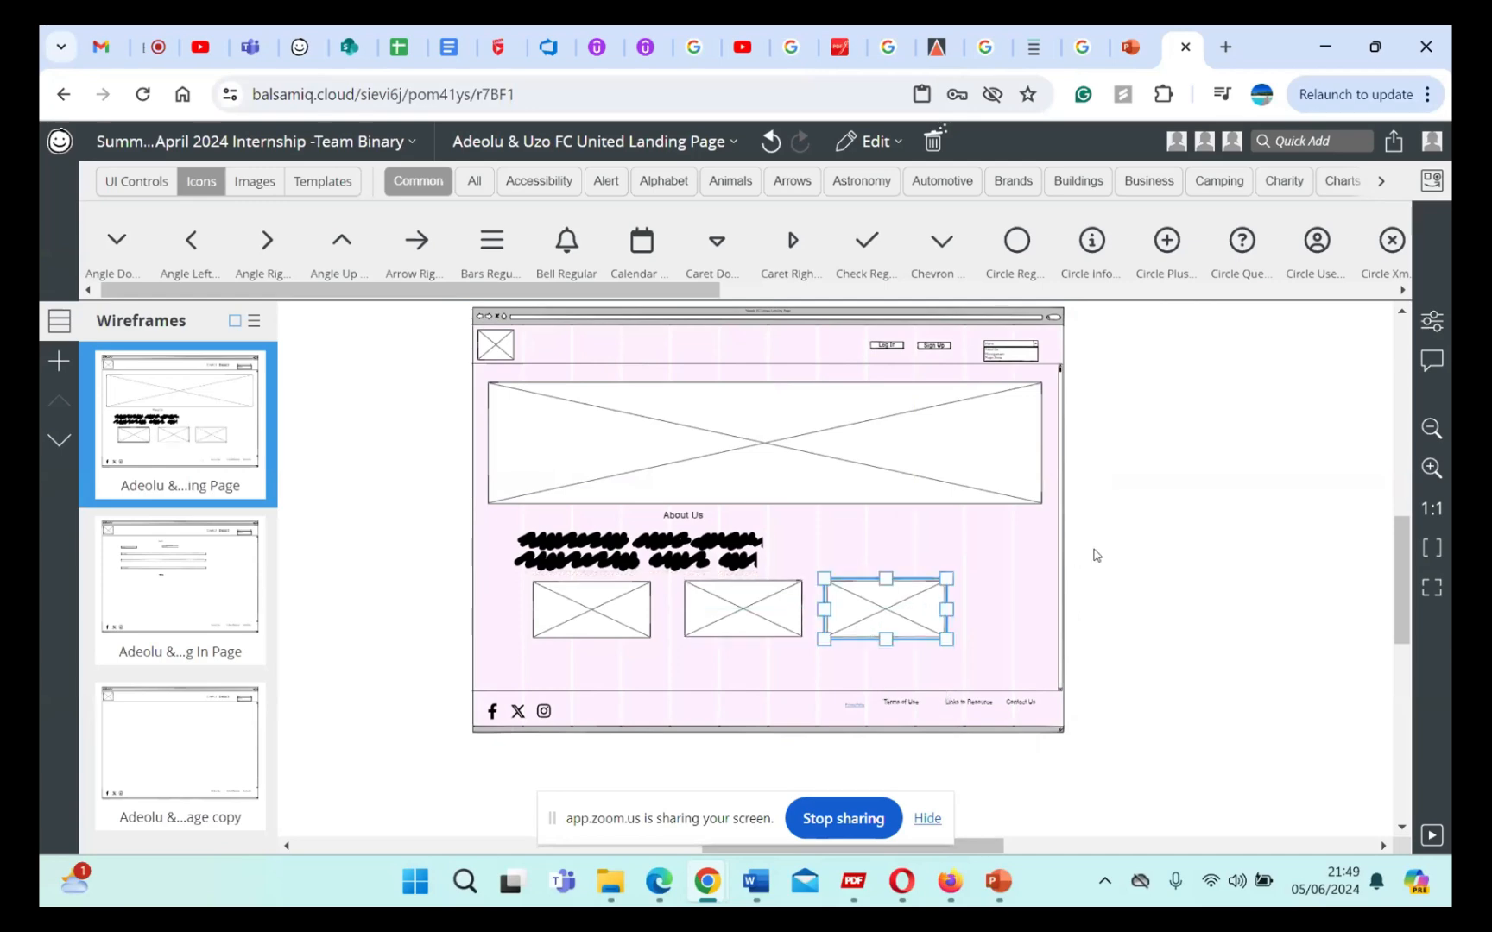
{"action": "left_click", "coordinate": [1104, 555]}
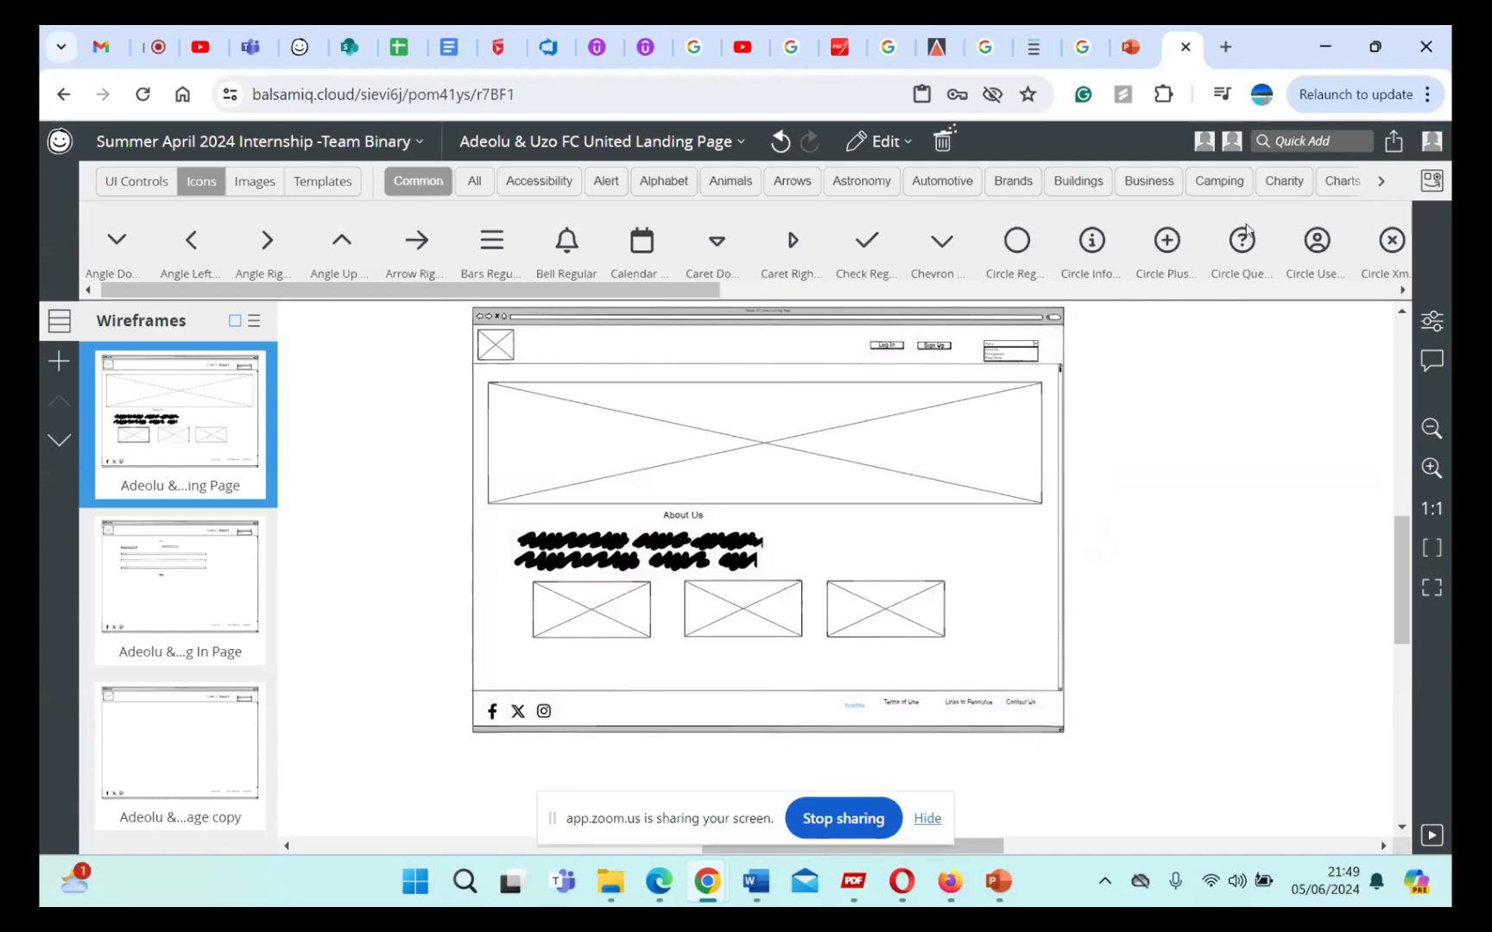
Step: Look through the Animals and Brands icon categories, search the controls and icons for "so", and clear the search
{"action": "left_click", "coordinate": [616, 188]}
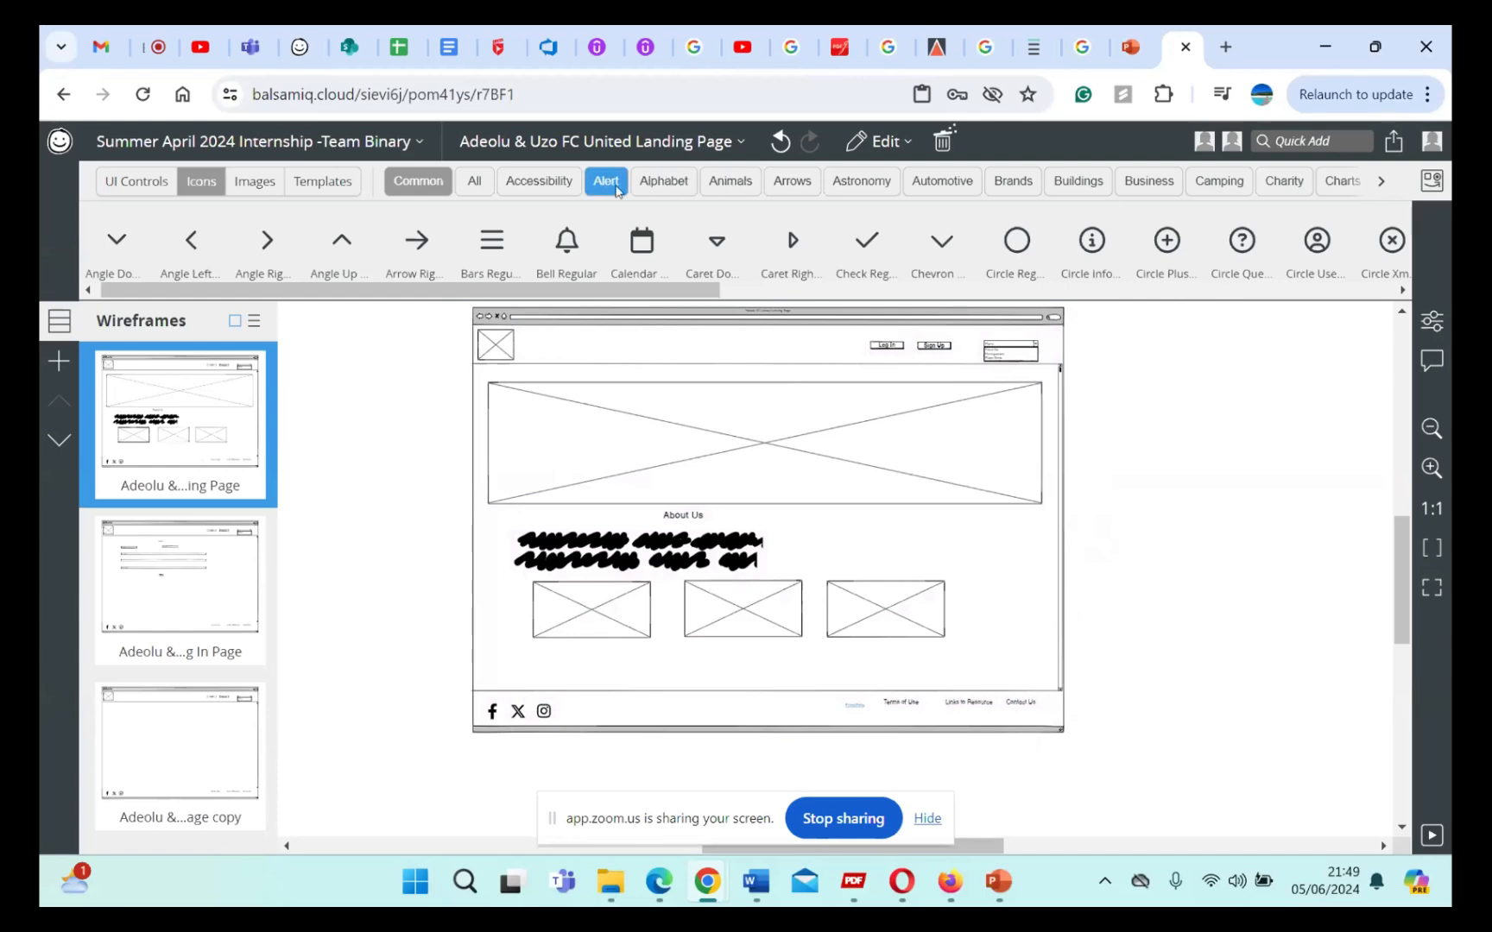
{"action": "left_click", "coordinate": [730, 181]}
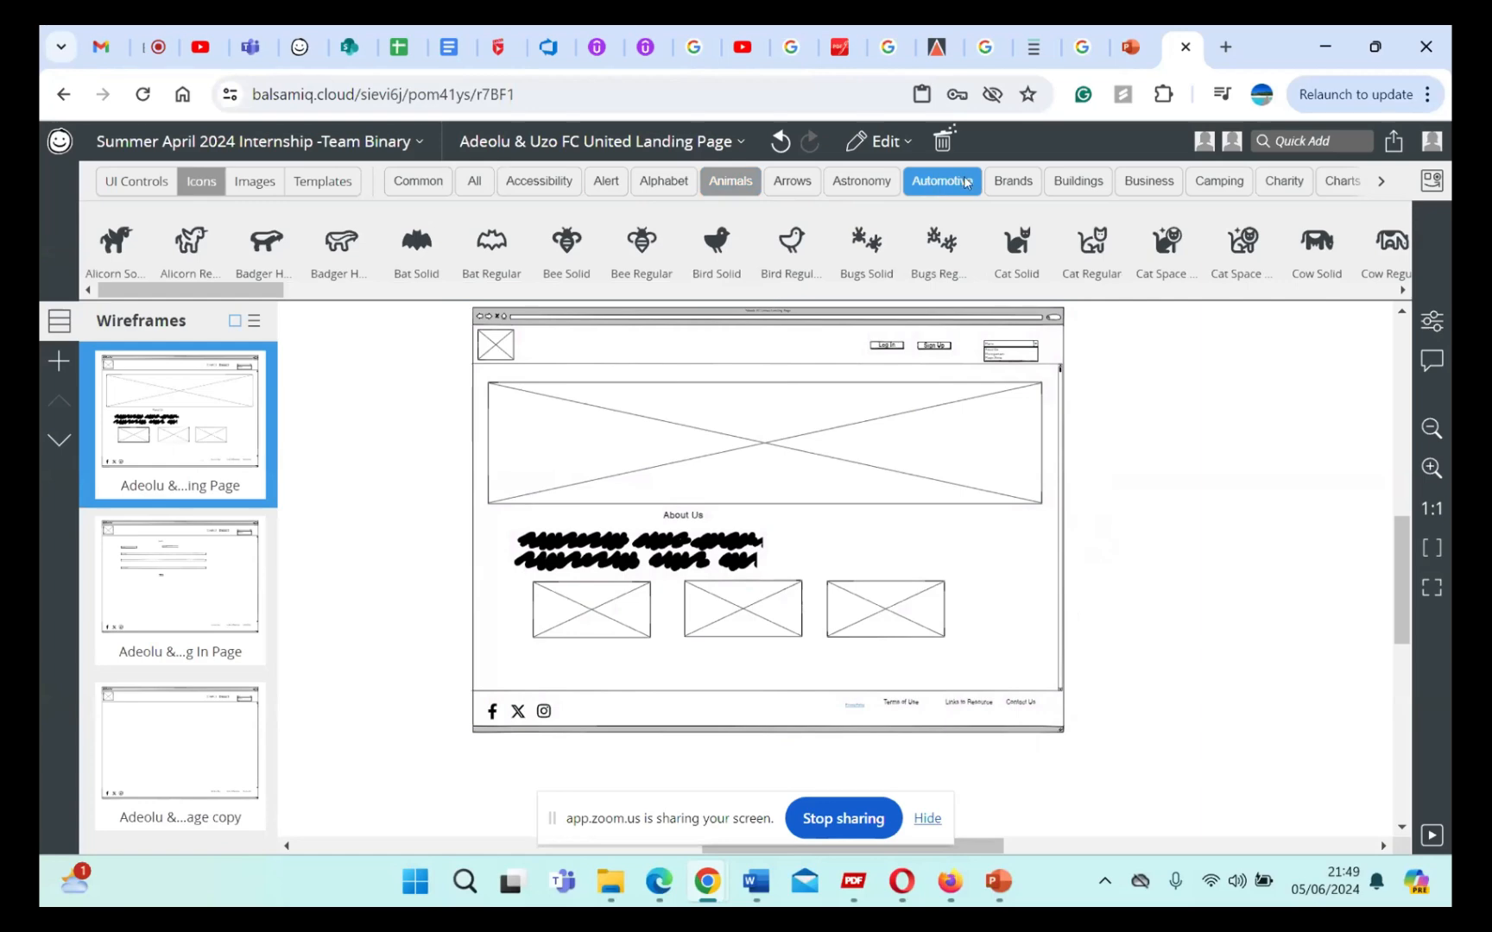
{"action": "left_click", "coordinate": [934, 188]}
{"action": "left_click", "coordinate": [1015, 181]}
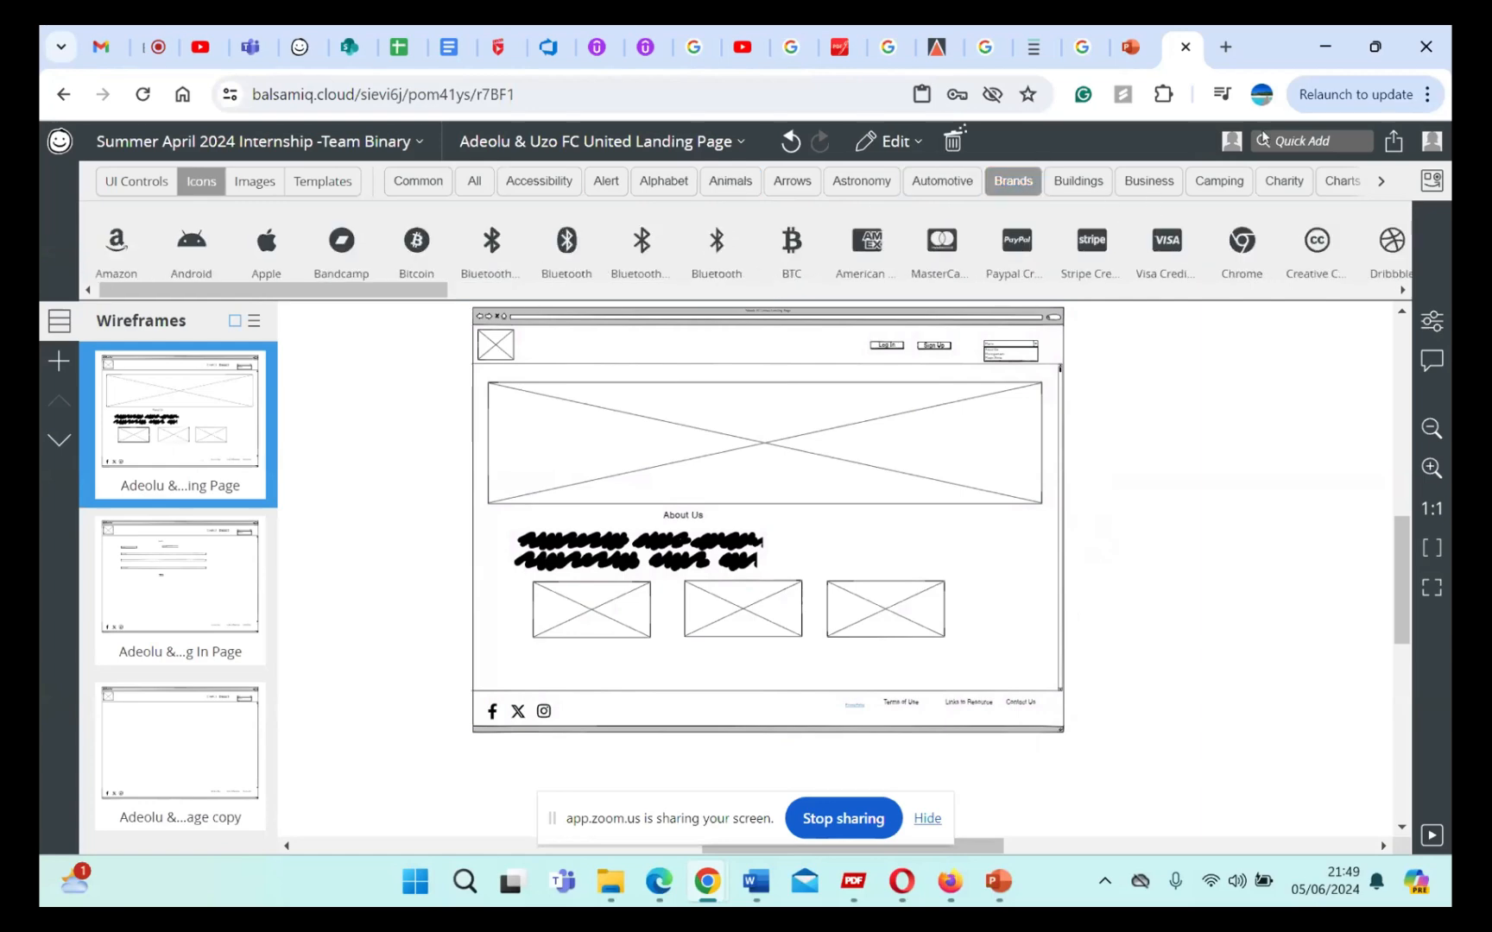
{"action": "left_click", "coordinate": [1289, 144]}
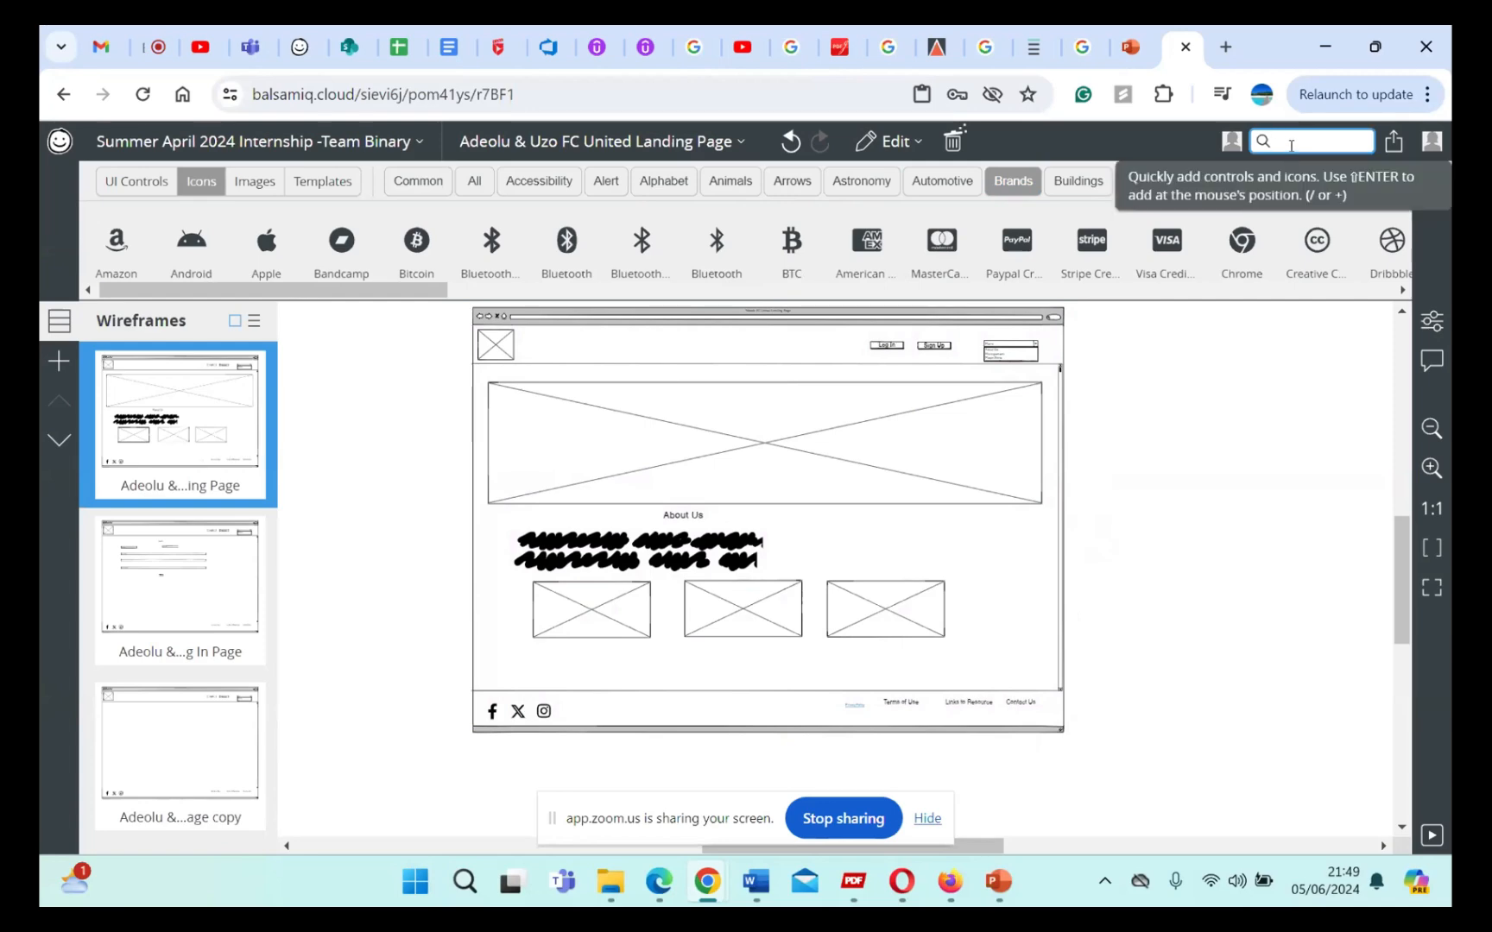
{"action": "left_click", "coordinate": [1271, 427]}
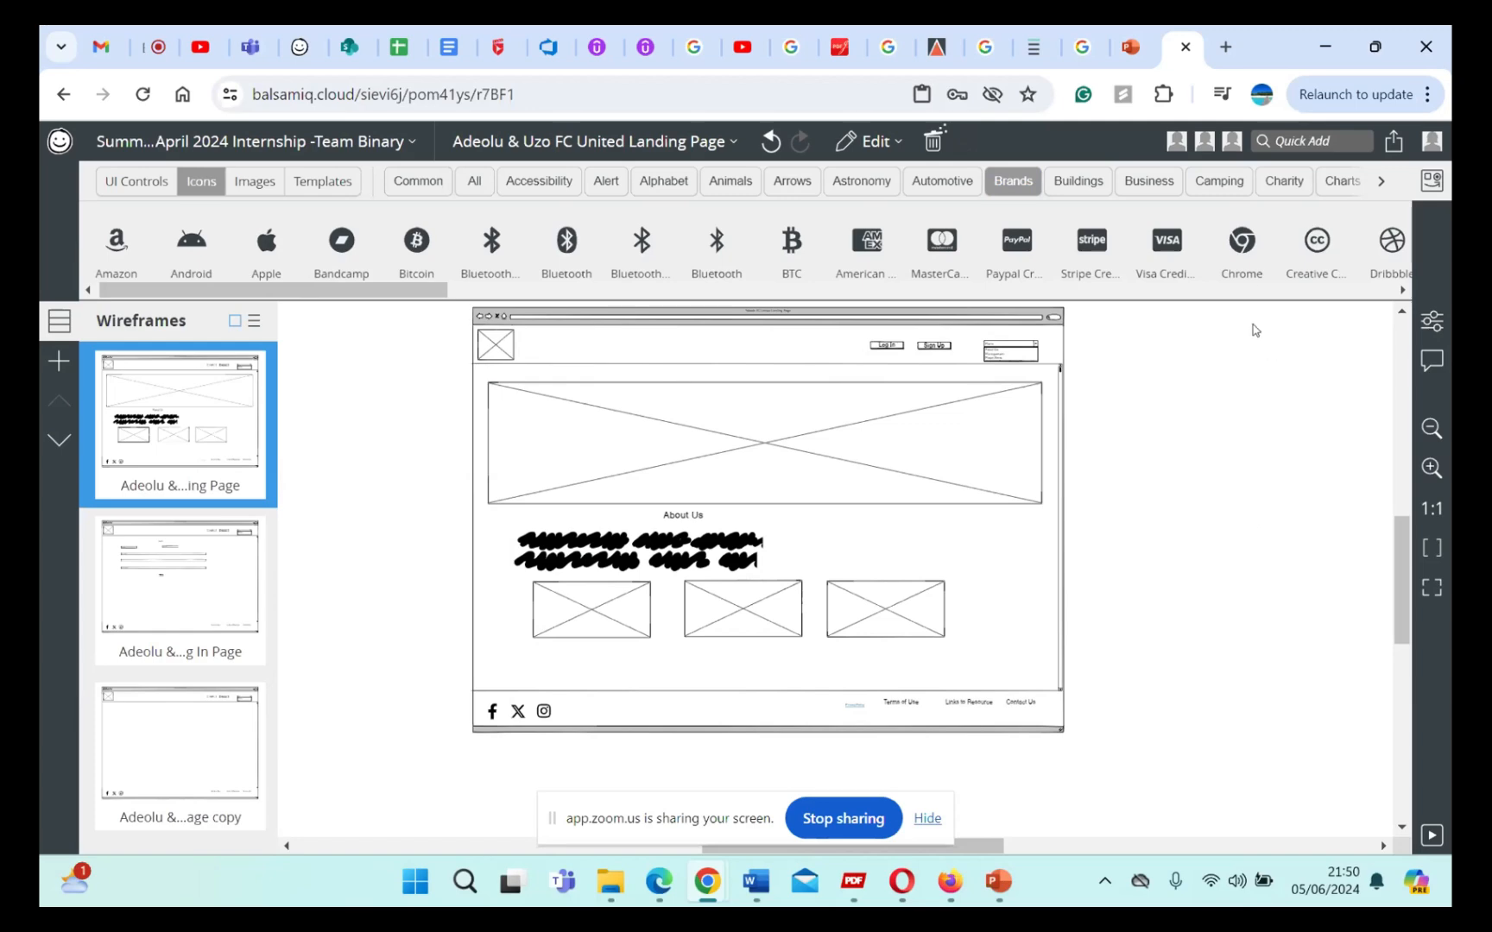
{"action": "left_click", "coordinate": [1295, 136]}
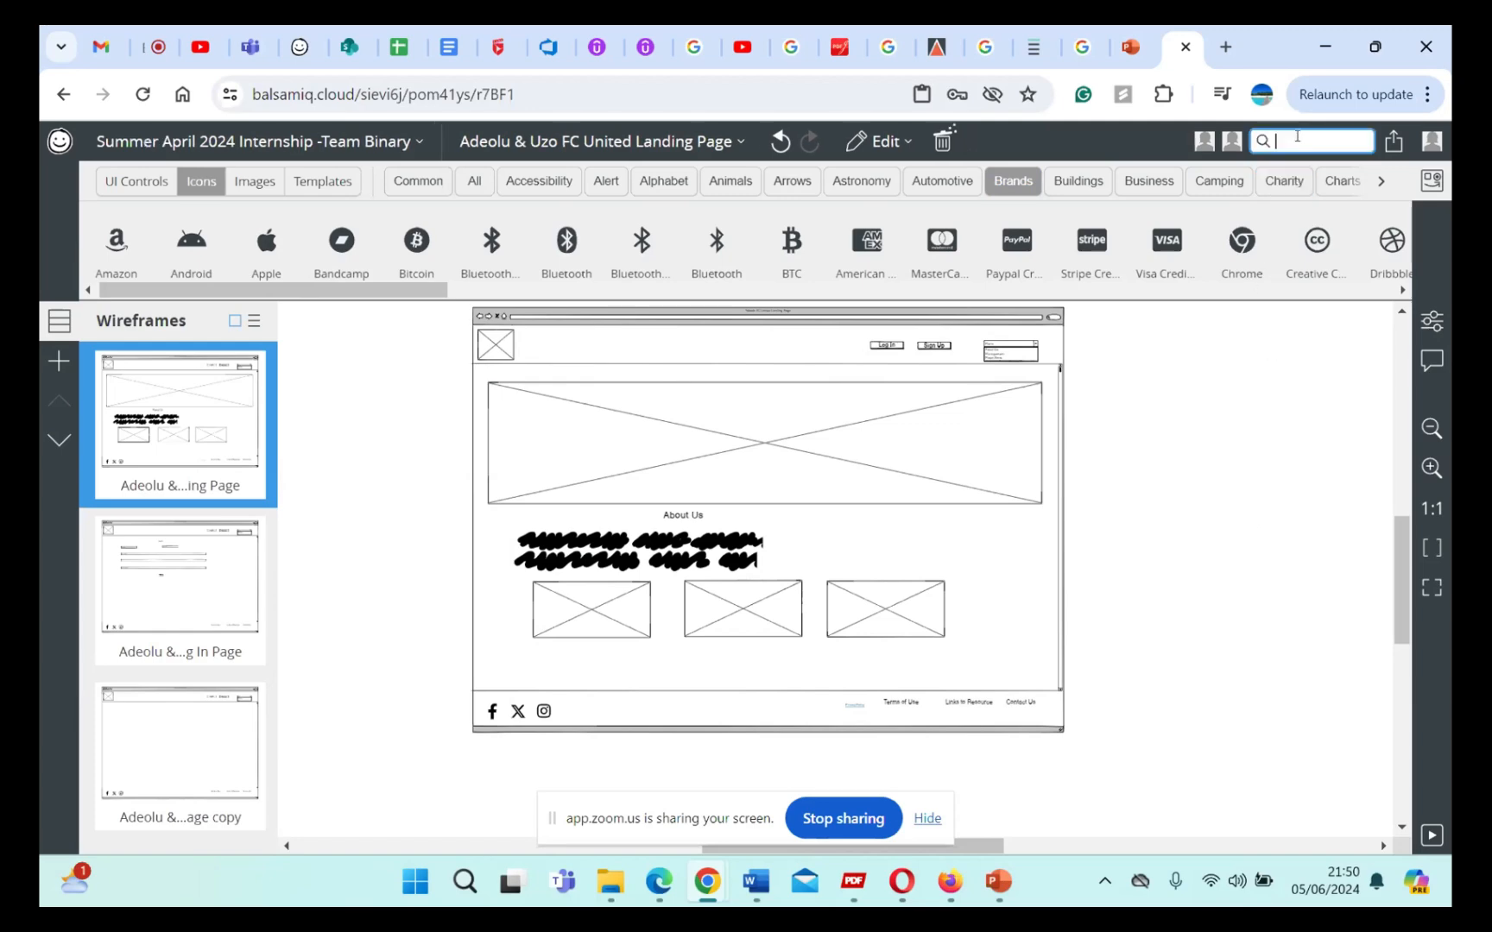
{"action": "type", "text": "so"}
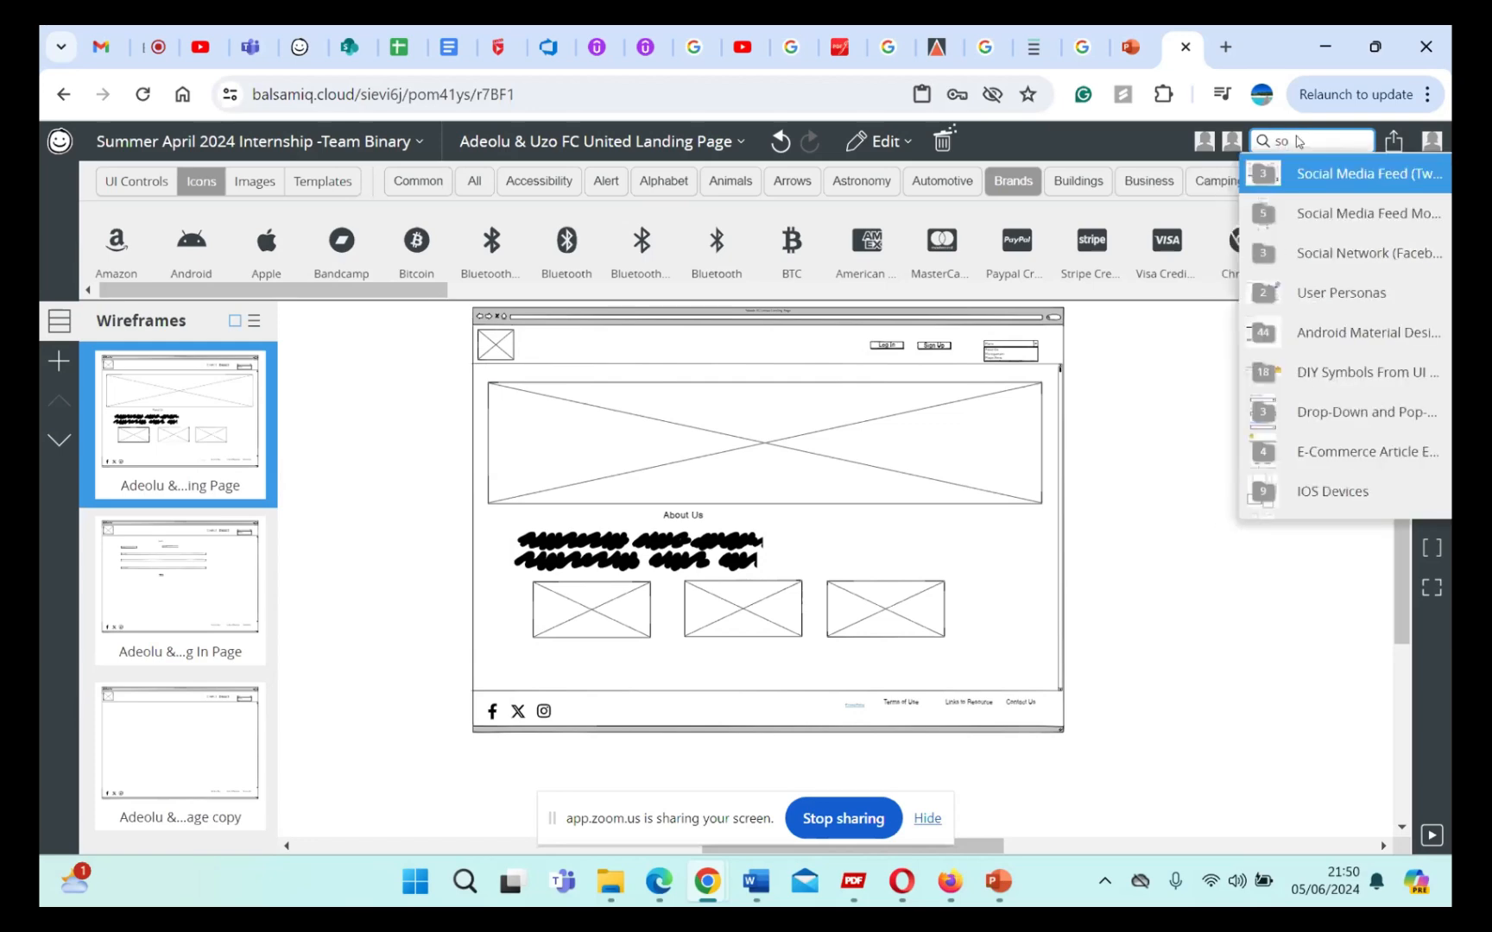
{"action": "key", "text": "BackSpace"}
{"action": "key", "text": "BackSpace"}
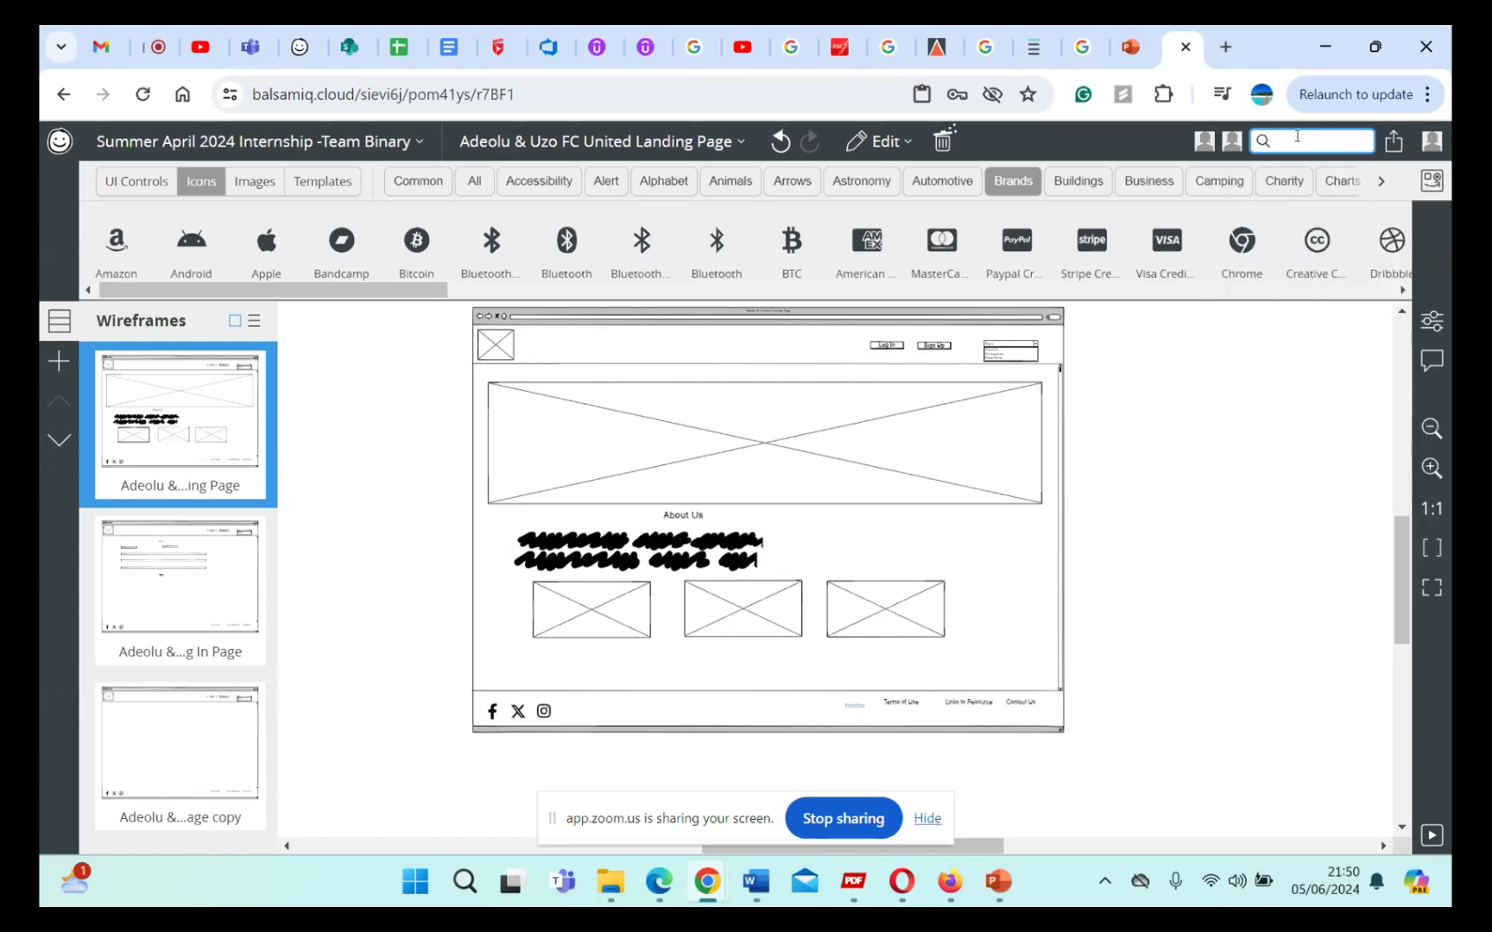
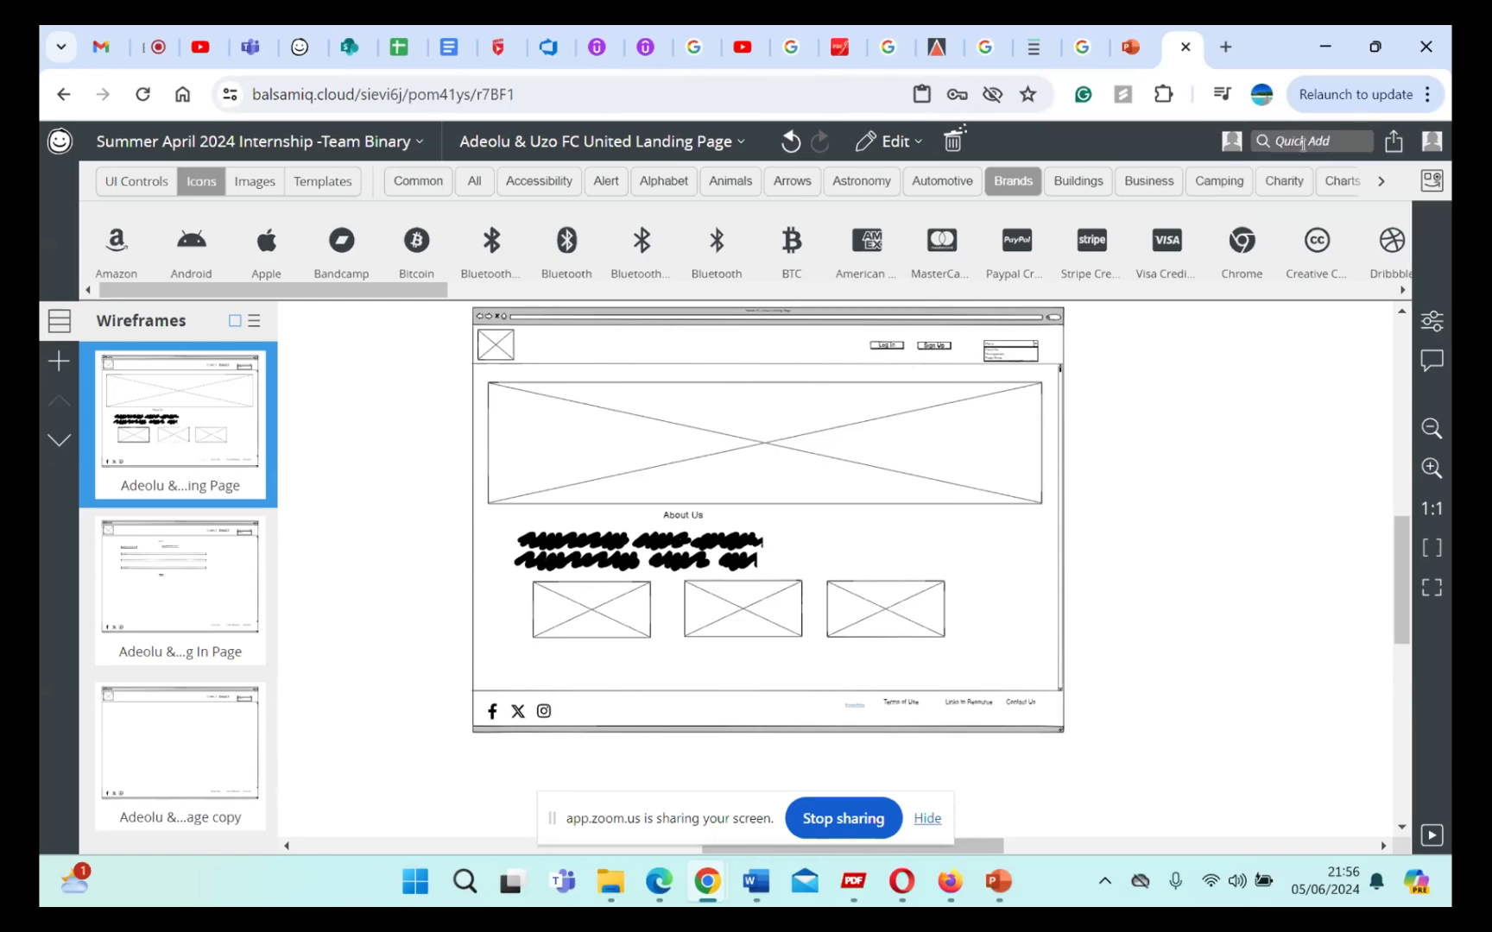
Step: Look through the project templates library, from the e-commerce and Bootstrap sets to the Google and Airbnb ones
{"action": "left_click", "coordinate": [337, 147]}
{"action": "left_click", "coordinate": [452, 736]}
{"action": "left_click", "coordinate": [337, 182]}
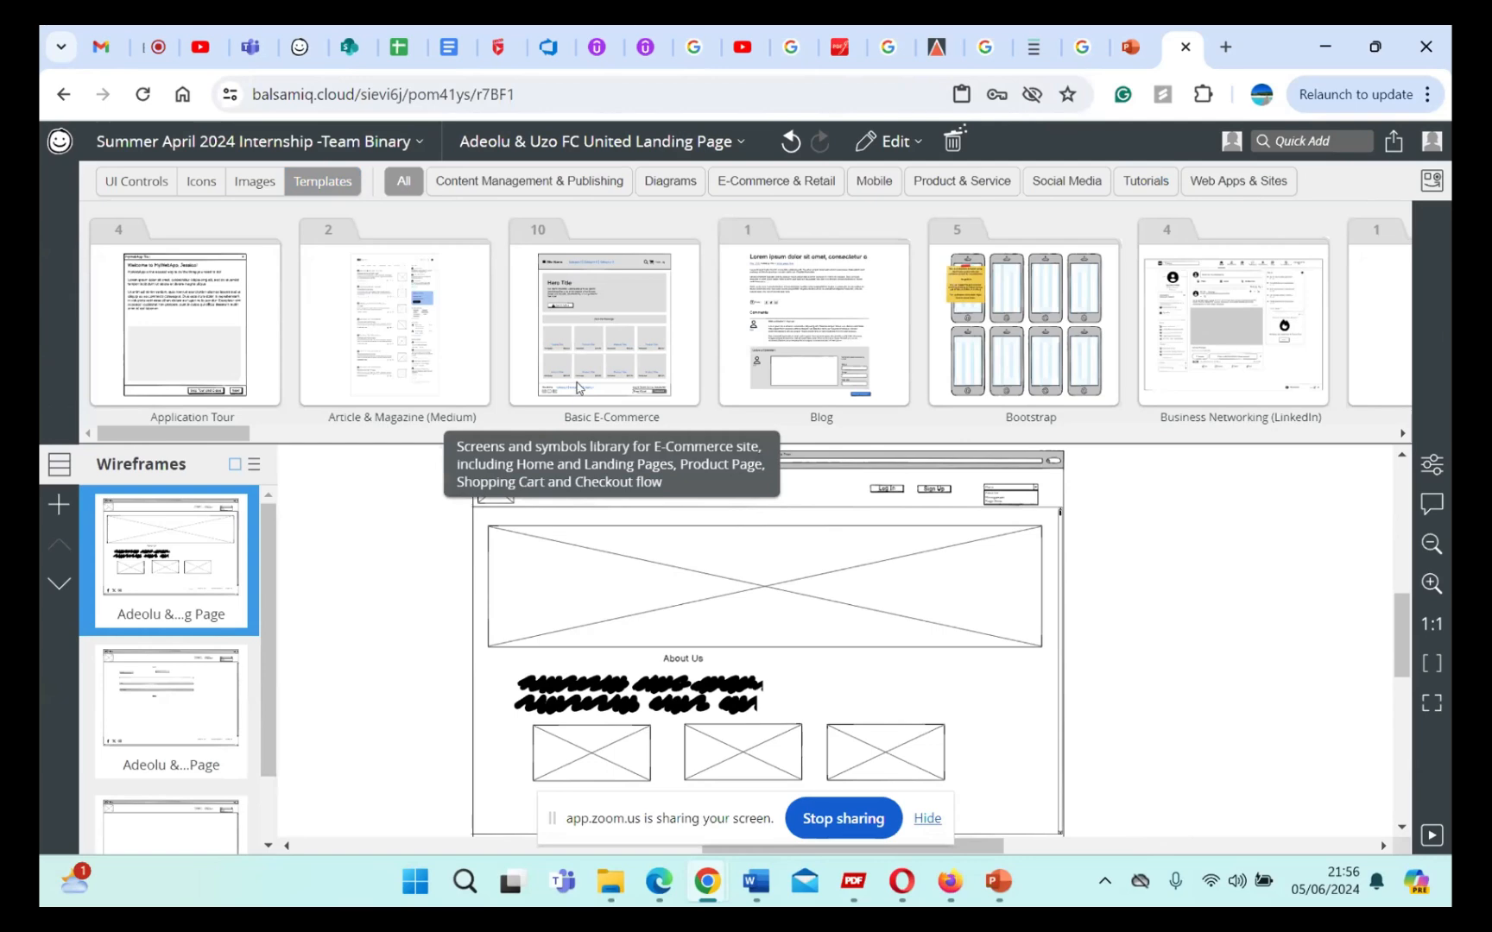
{"action": "scroll", "coordinate": [768, 321], "scroll_direction": "right", "scroll_amount": 3}
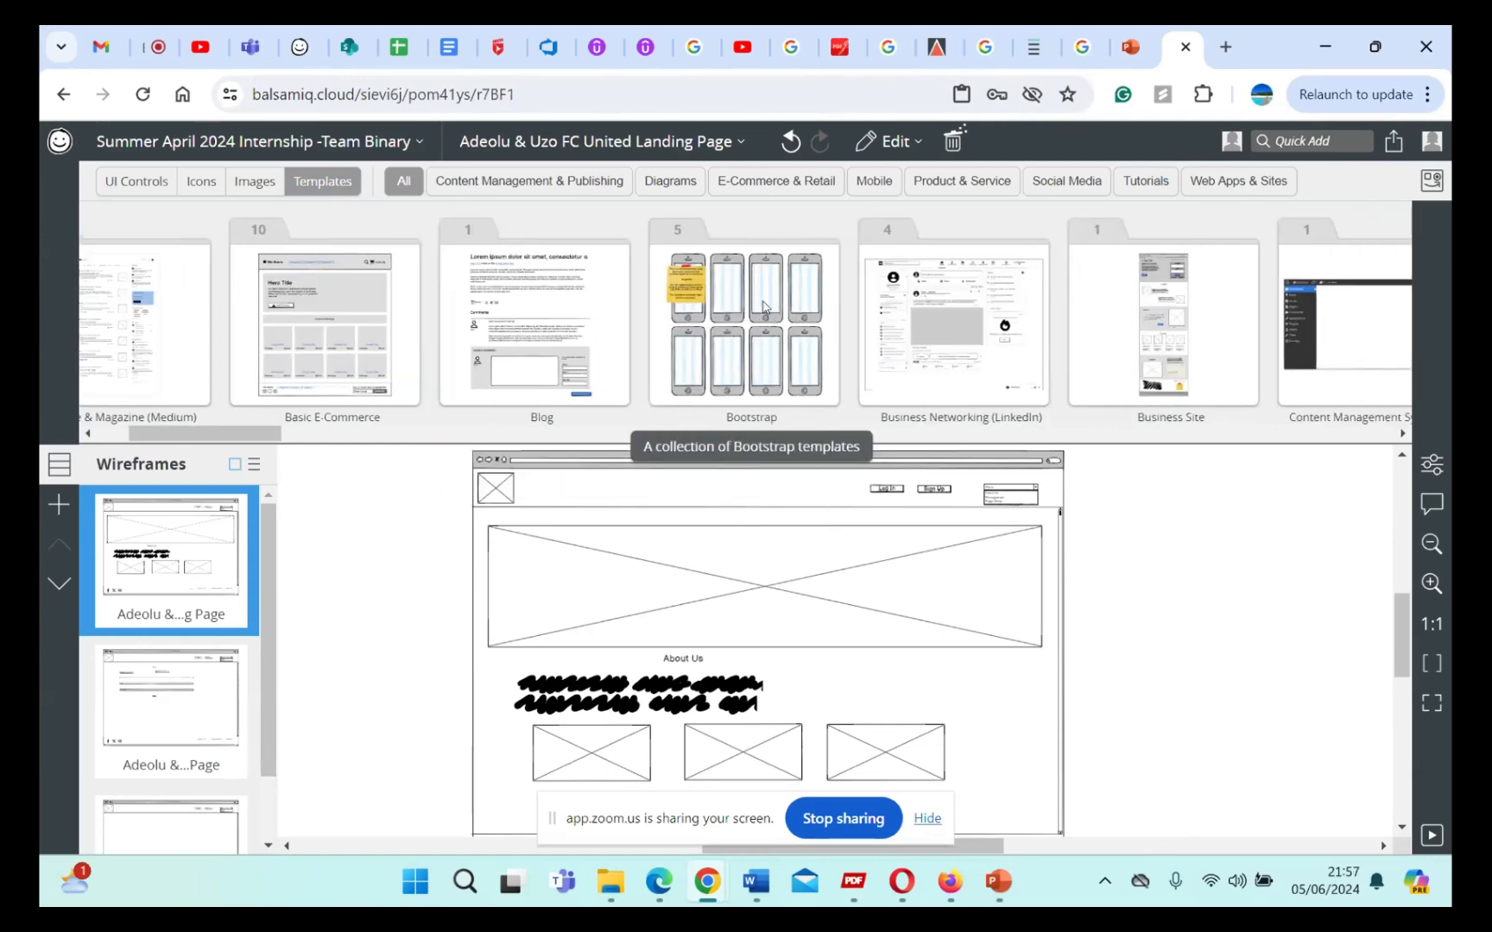
{"action": "scroll", "coordinate": [765, 309], "scroll_direction": "right", "scroll_amount": 5}
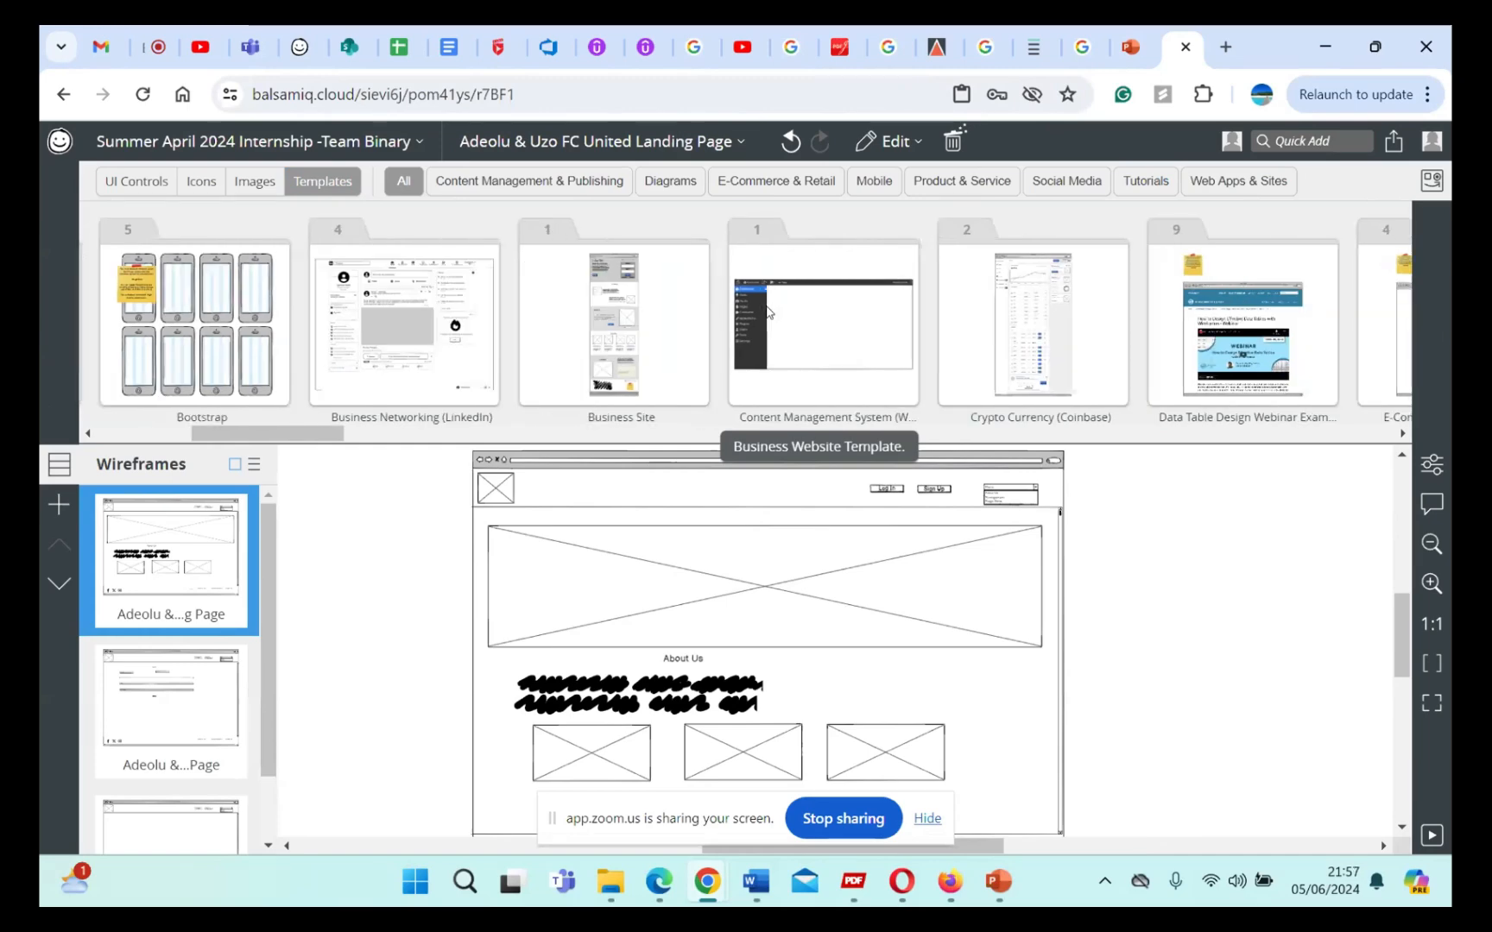
{"action": "scroll", "coordinate": [767, 312], "scroll_direction": "right", "scroll_amount": 10}
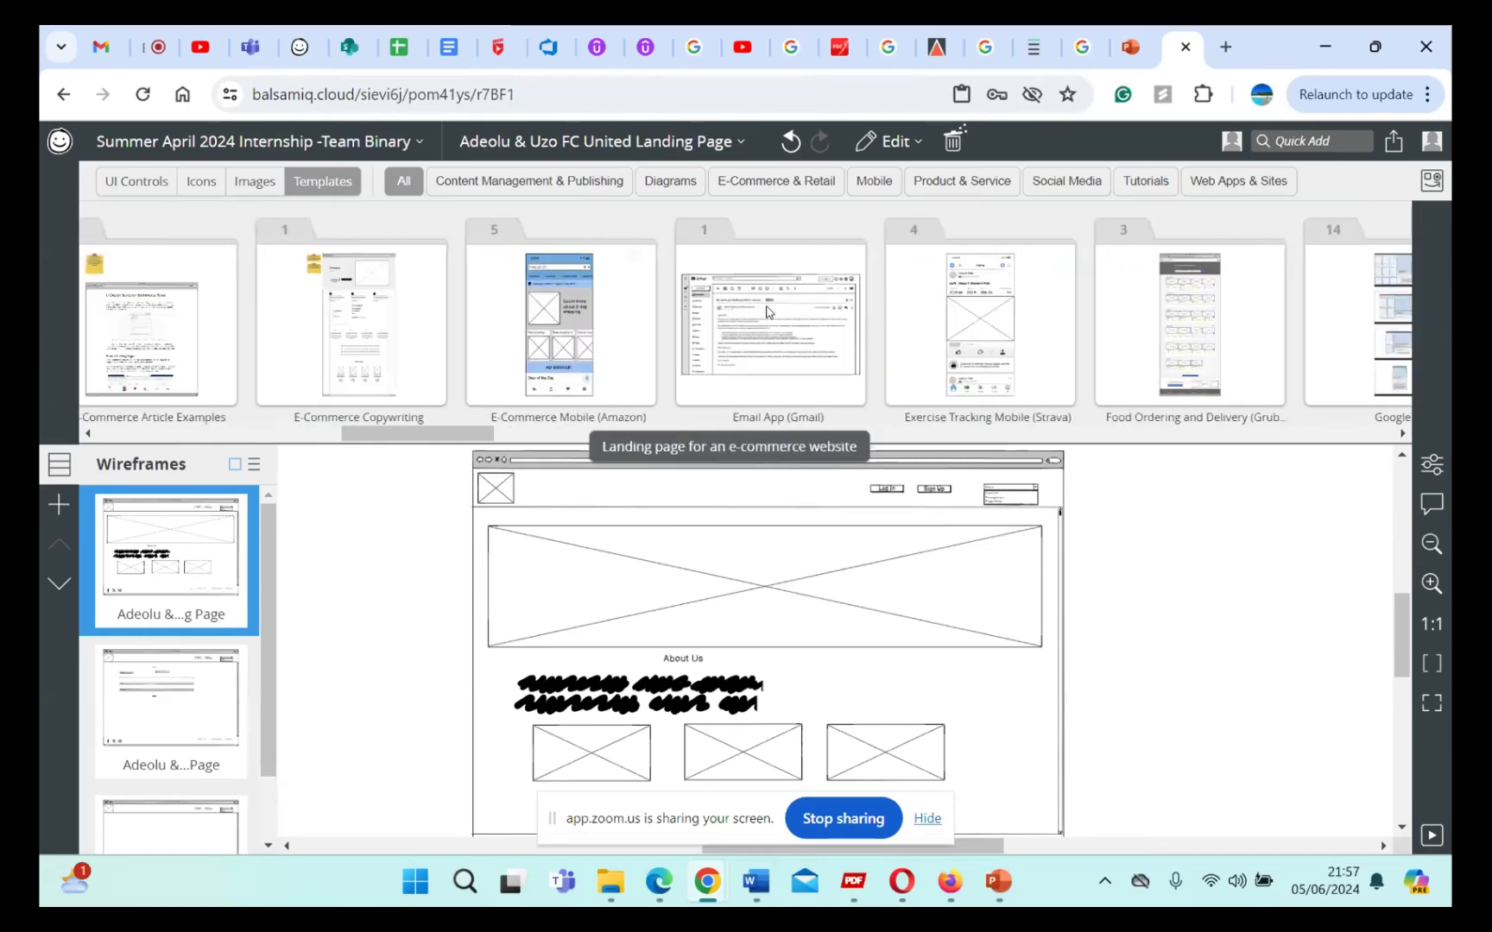
{"action": "scroll", "coordinate": [767, 312], "scroll_direction": "right", "scroll_amount": 10}
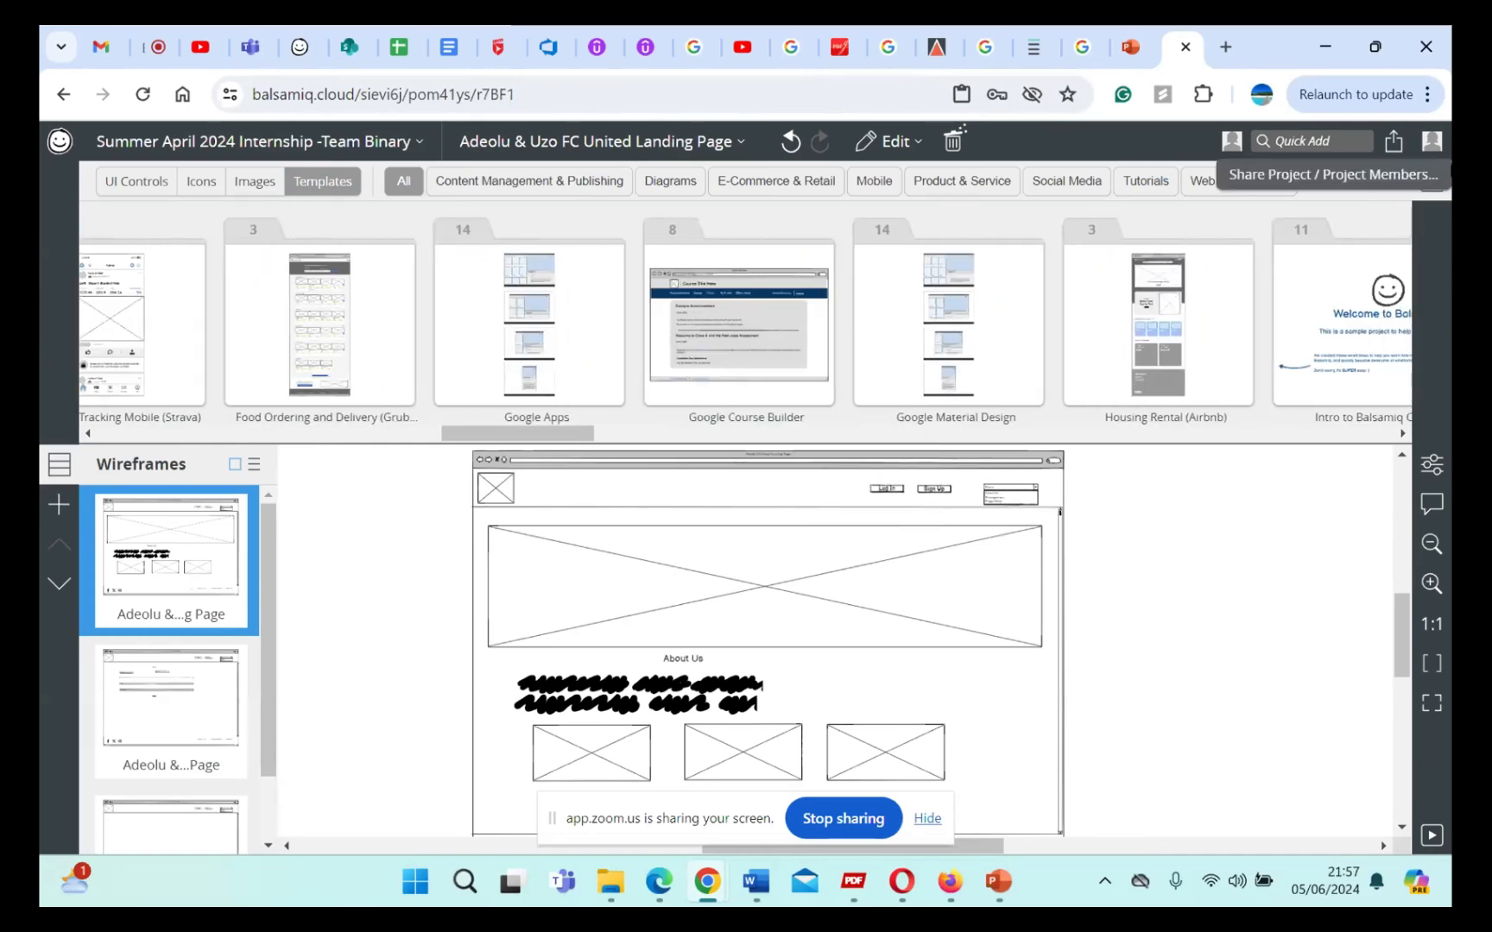
Step: Search the controls and icons for "mobile" and add the Mobile Regular icon to the landing page wireframe
{"action": "left_click", "coordinate": [1333, 135]}
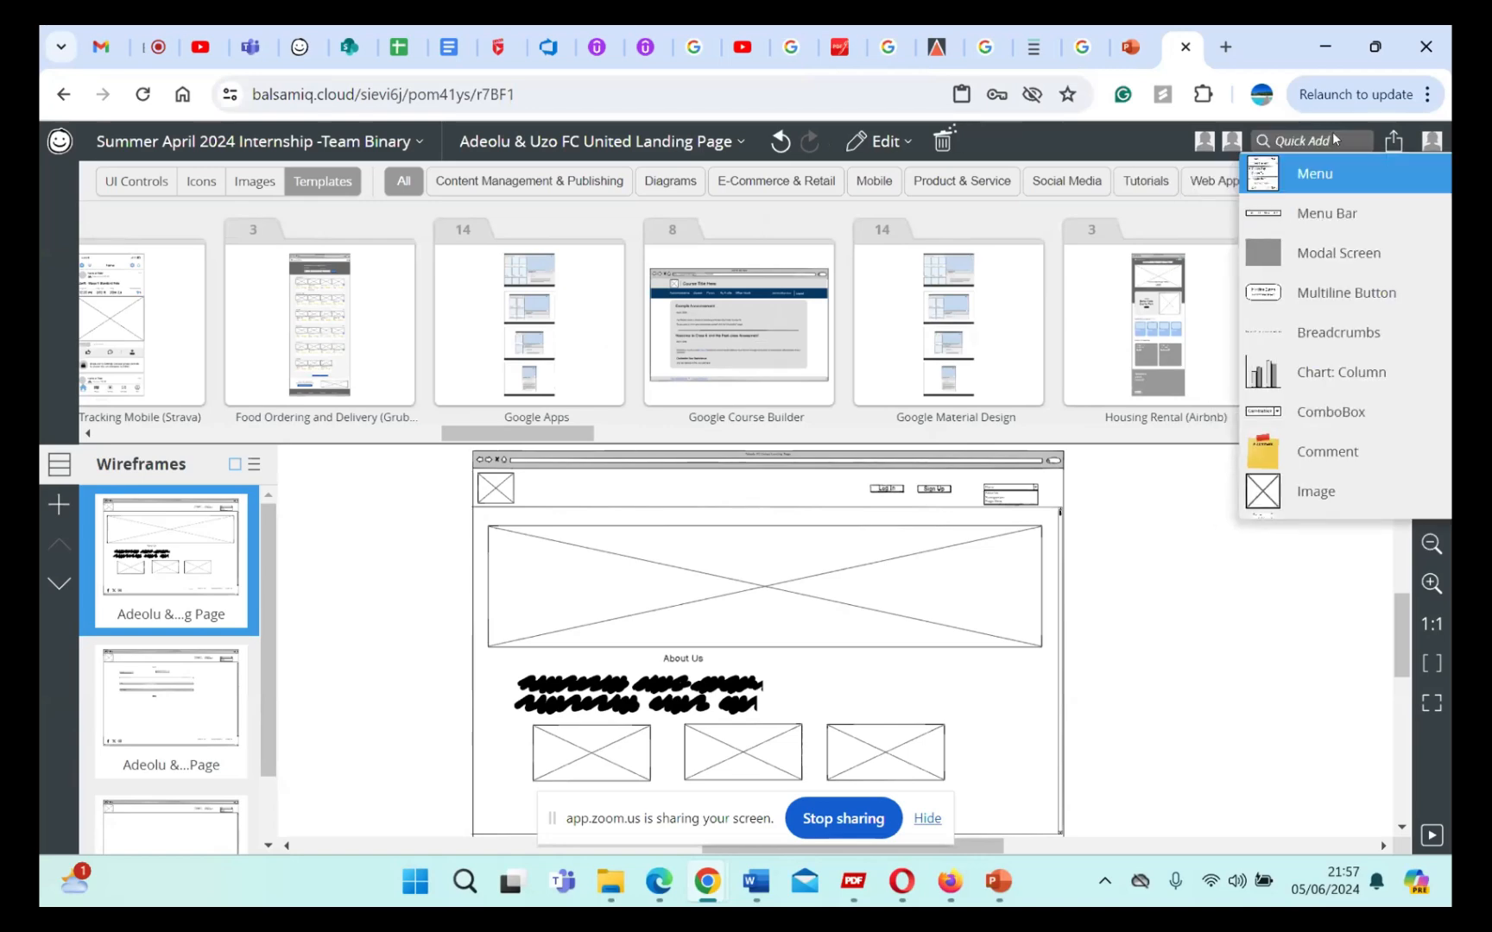
{"action": "left_click", "coordinate": [1334, 138]}
{"action": "left_click", "coordinate": [1332, 141]}
{"action": "type", "text": "mobil"}
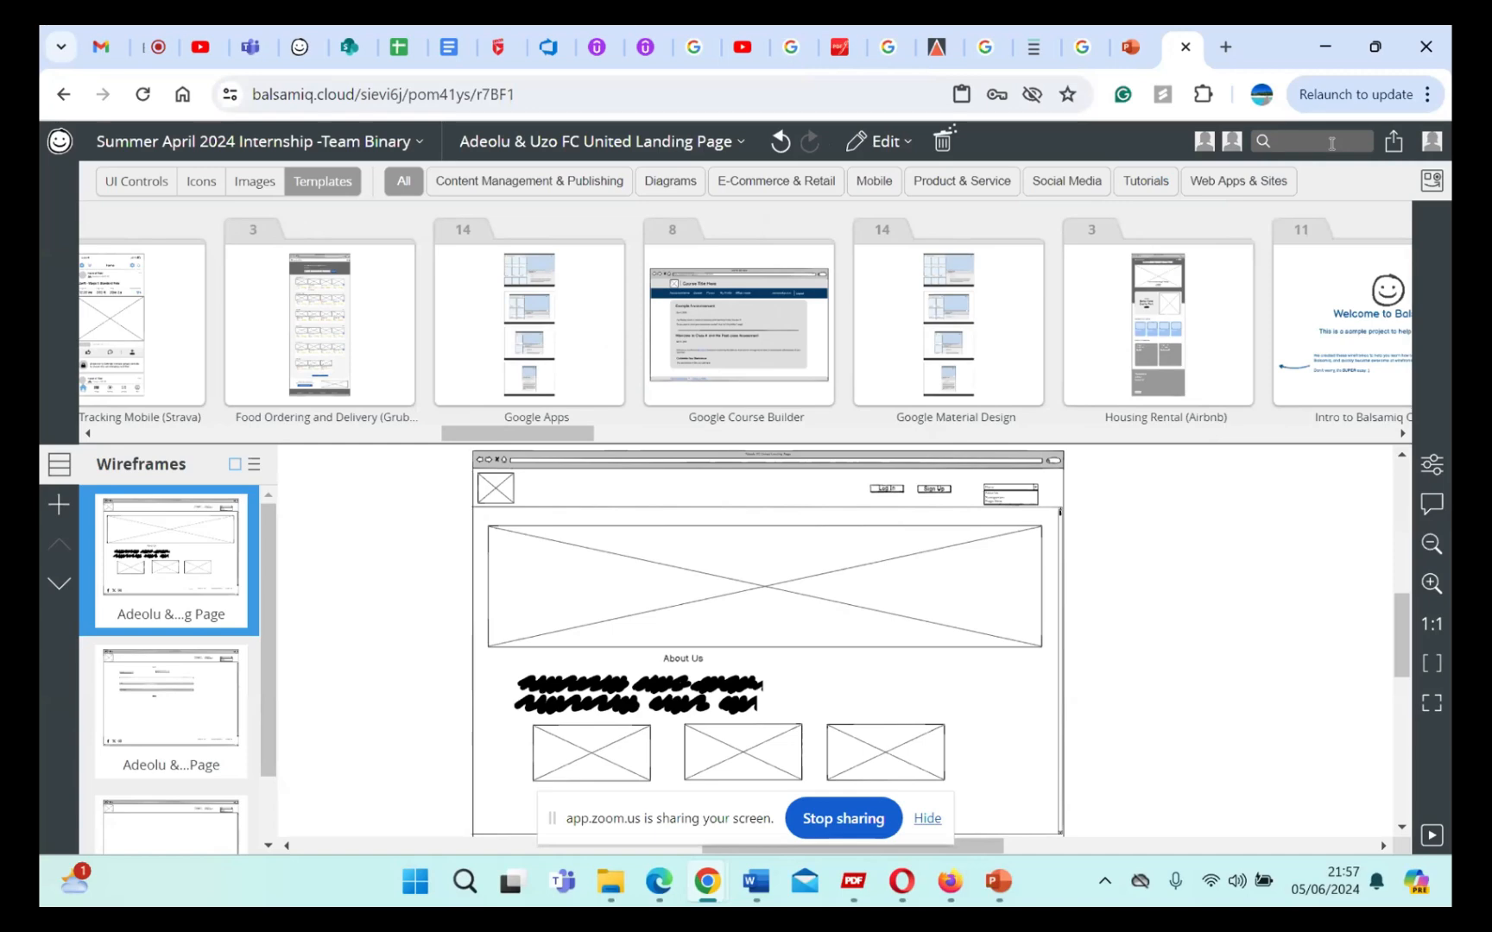
{"action": "type", "text": "e"}
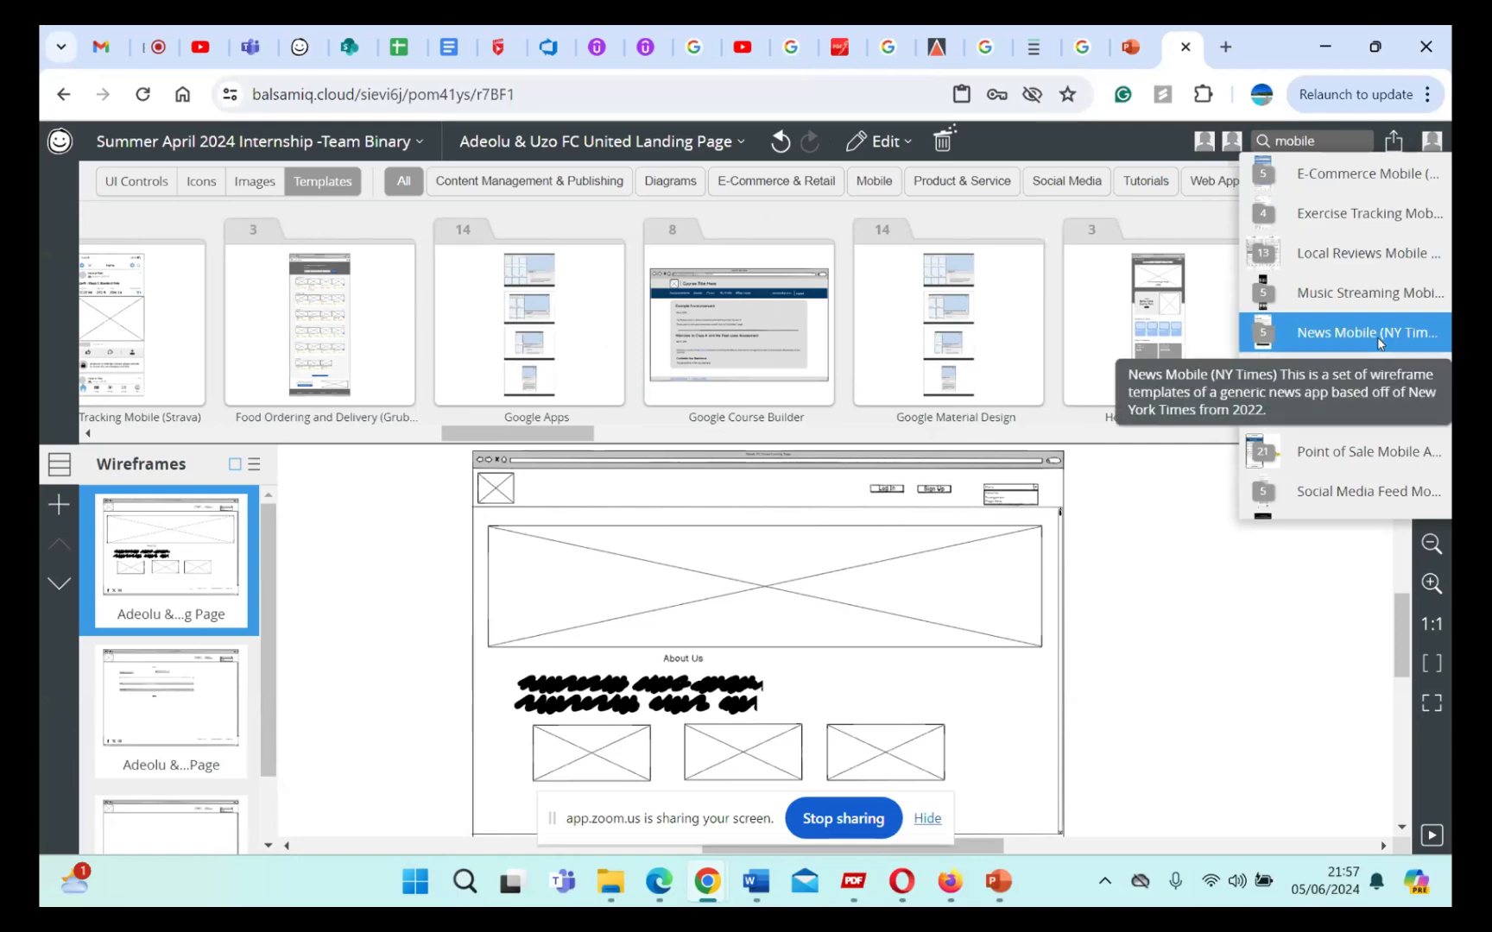
{"action": "scroll", "coordinate": [1376, 336], "scroll_direction": "down", "scroll_amount": 3}
{"action": "scroll", "coordinate": [1379, 344], "scroll_direction": "down", "scroll_amount": 5}
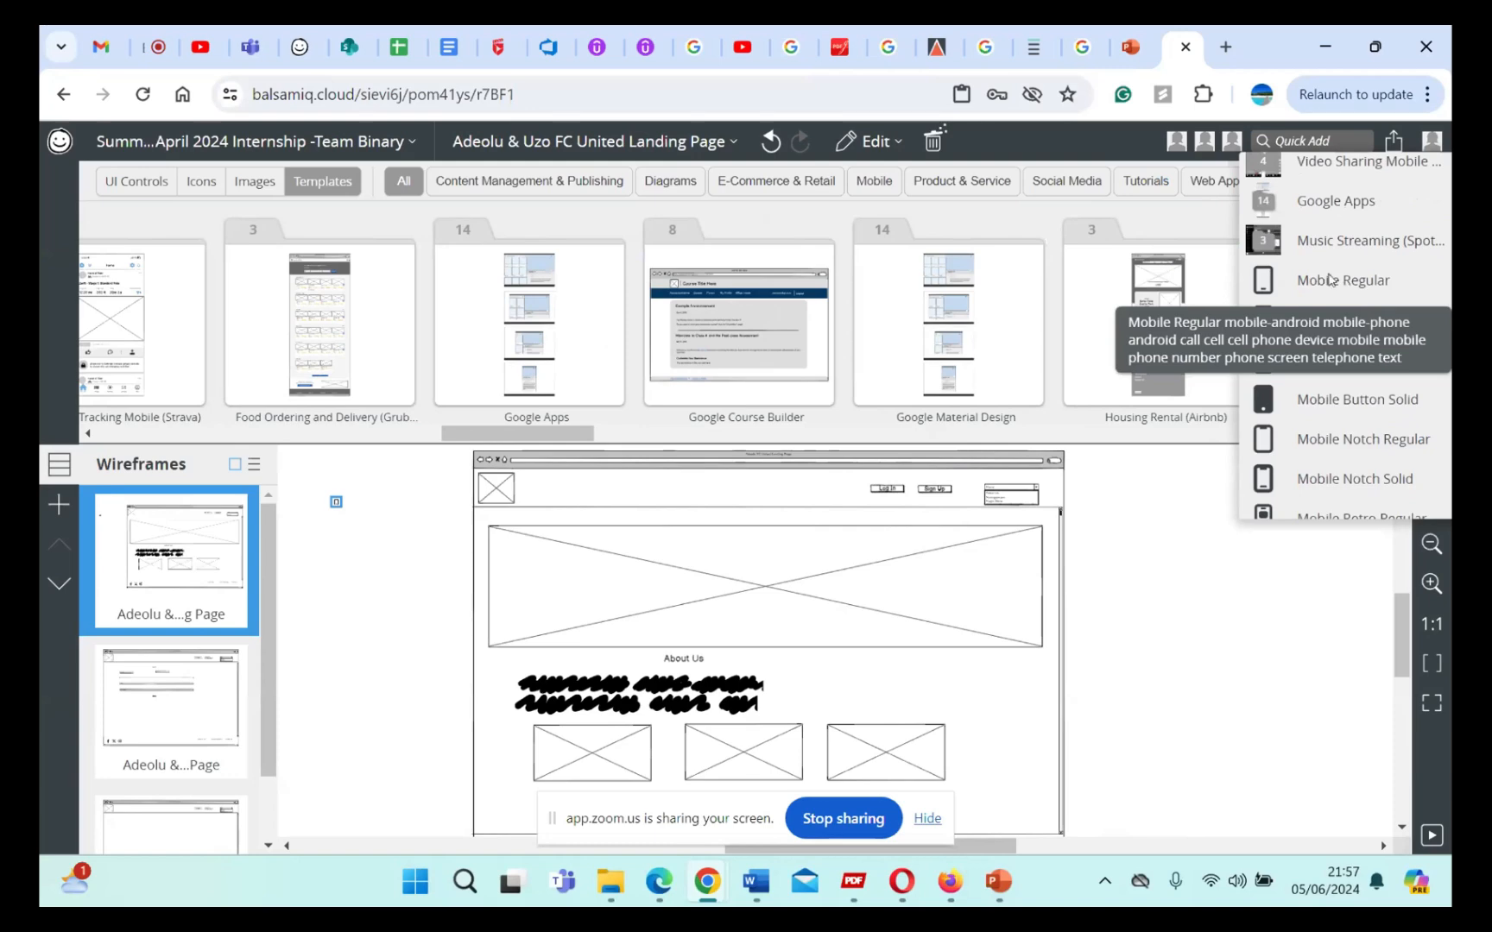
{"action": "left_click", "coordinate": [1264, 291]}
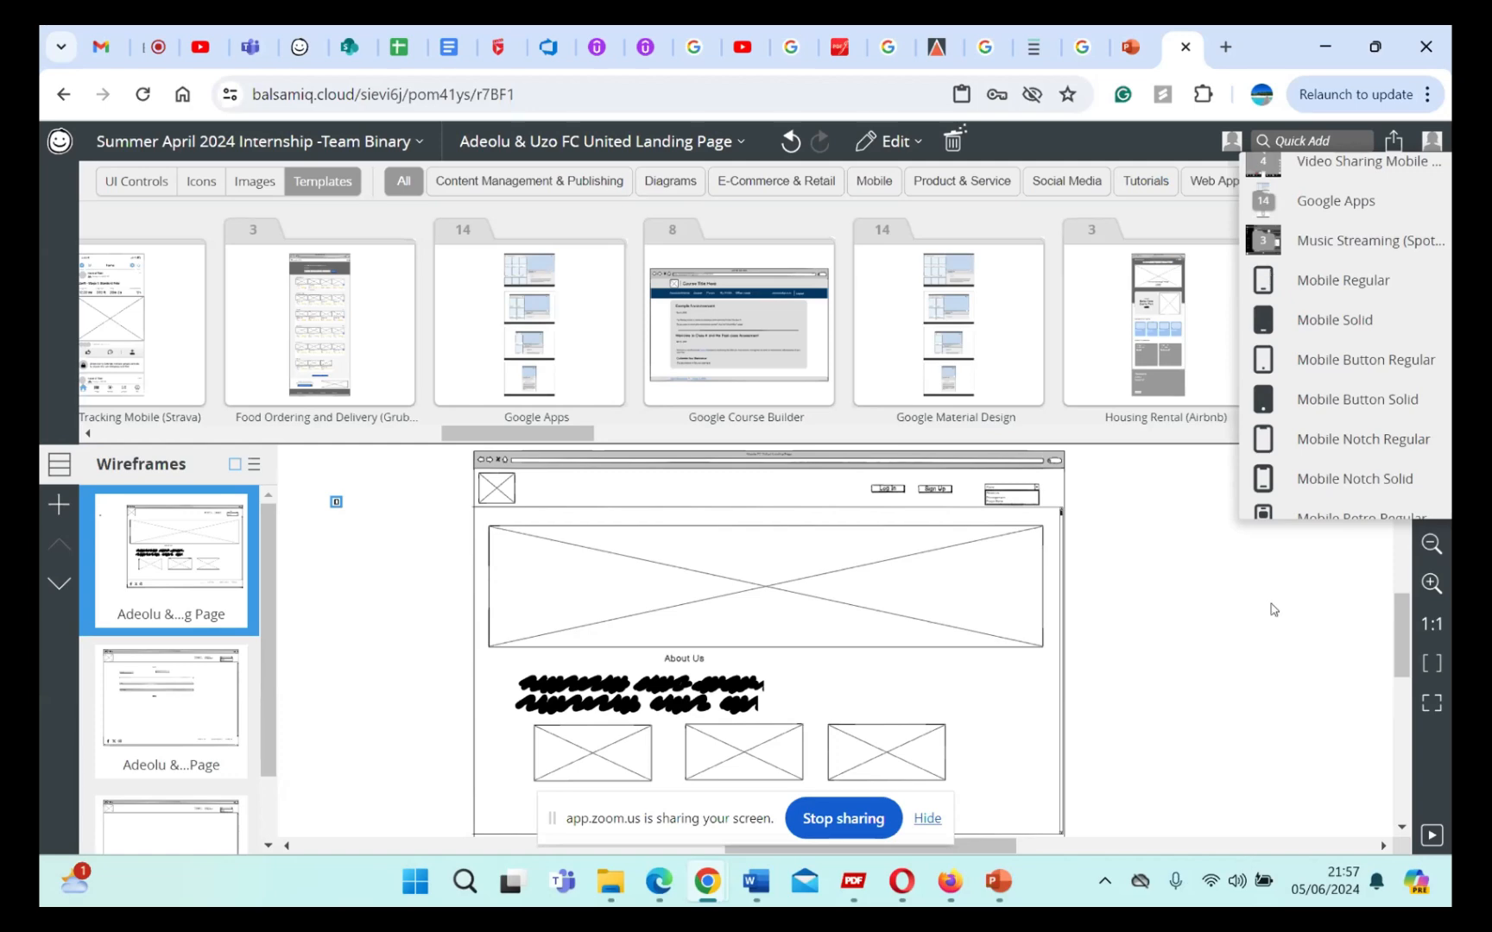
{"action": "left_click", "coordinate": [1270, 637]}
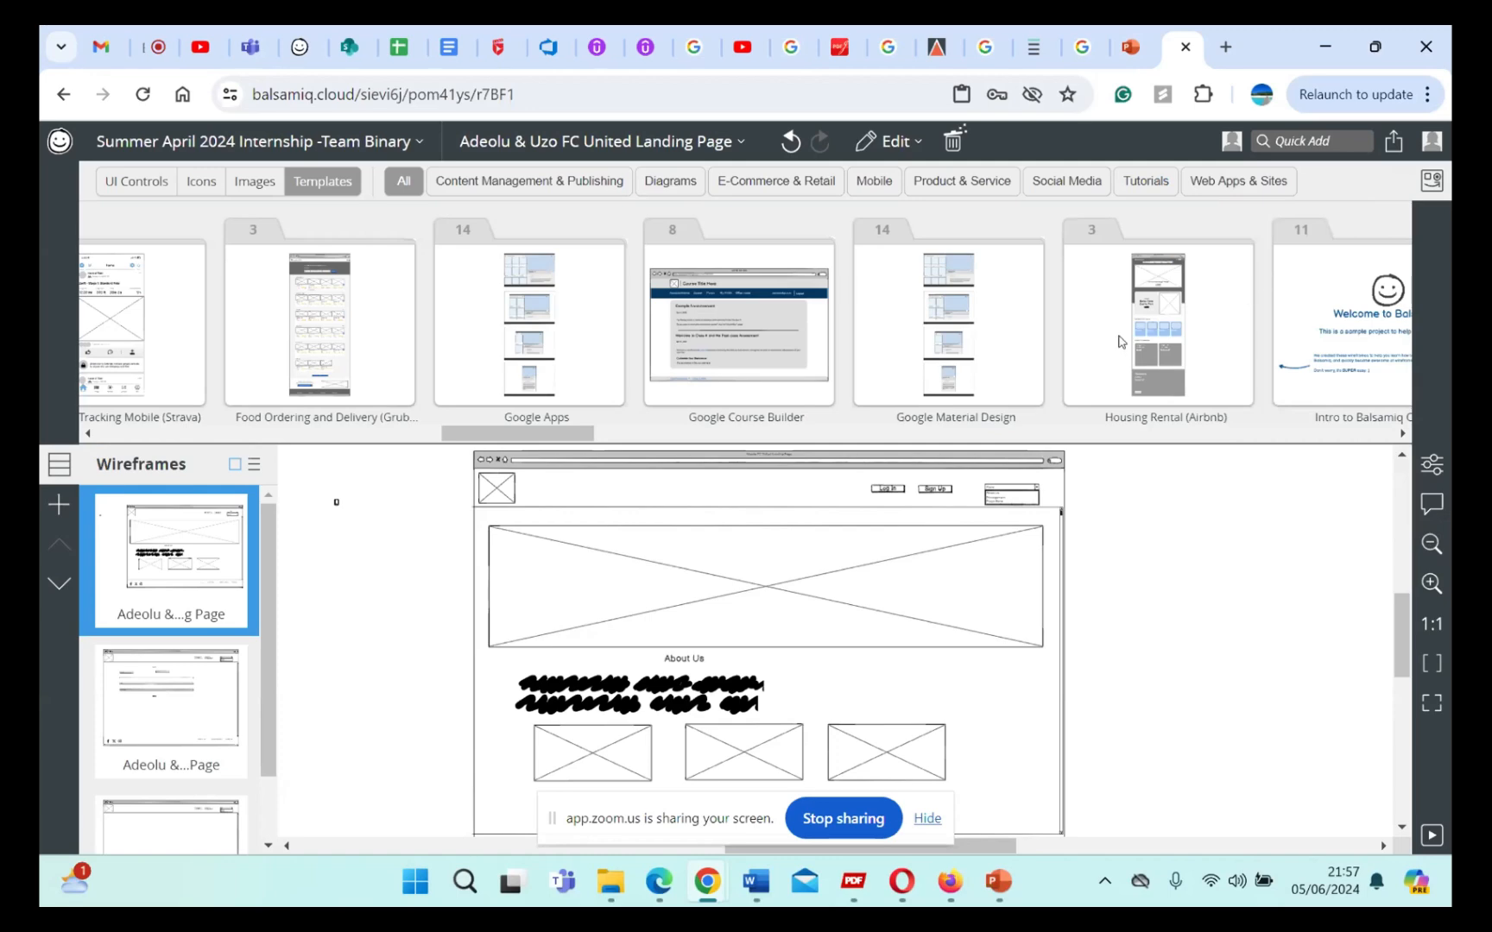
Step: Look through further project templates up to Music Streaming (Spotify) and return to the common UI controls
{"action": "scroll", "coordinate": [1118, 341], "scroll_direction": "right", "scroll_amount": 5}
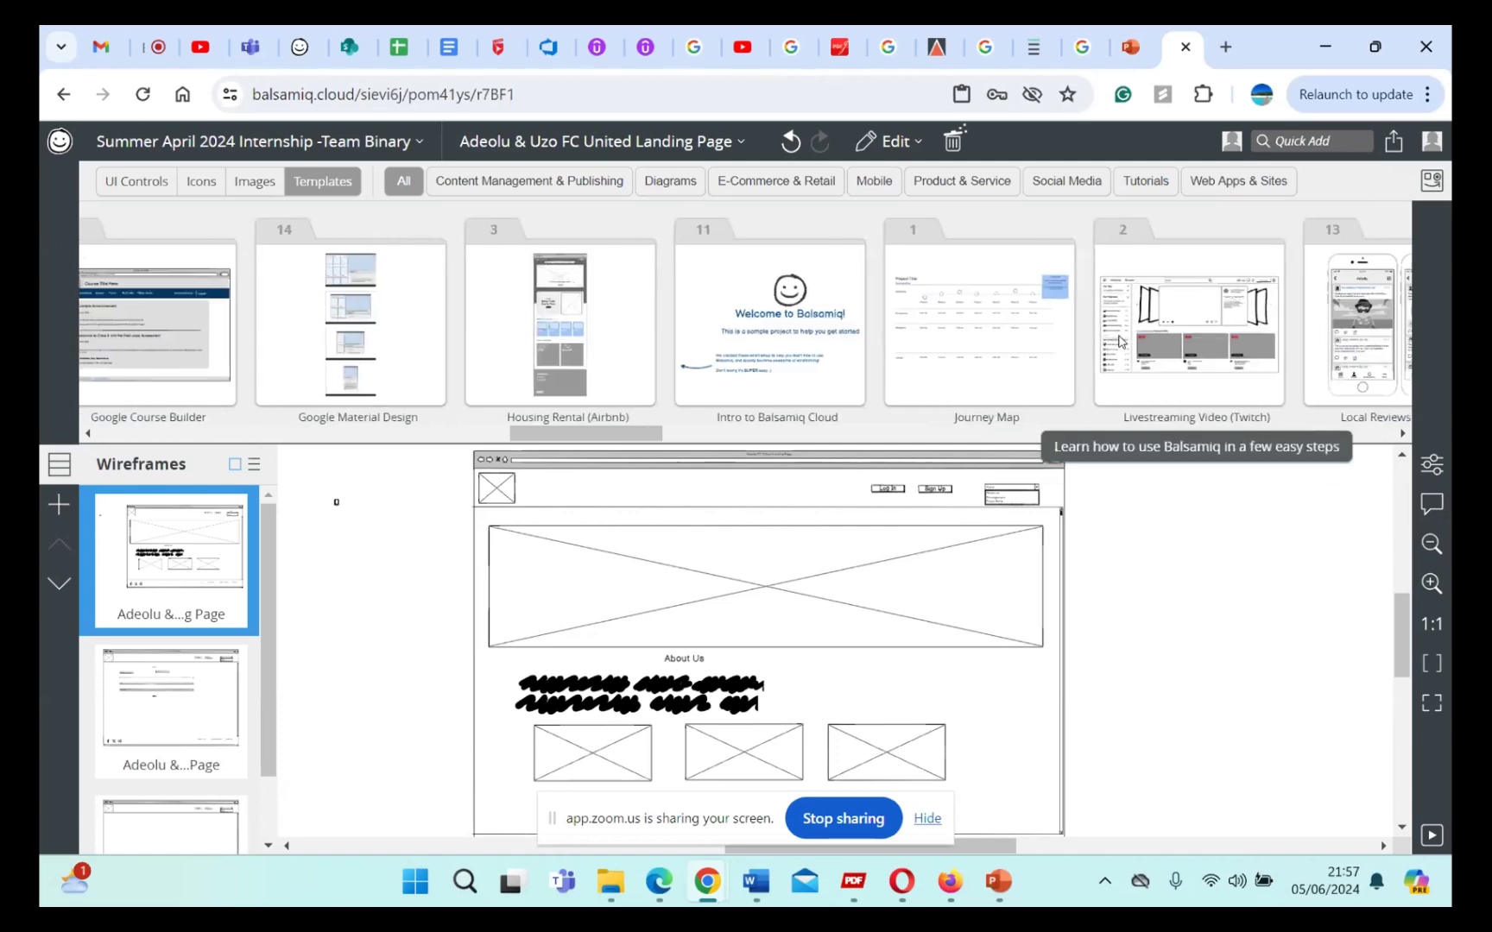
{"action": "scroll", "coordinate": [1119, 341], "scroll_direction": "right", "scroll_amount": 2}
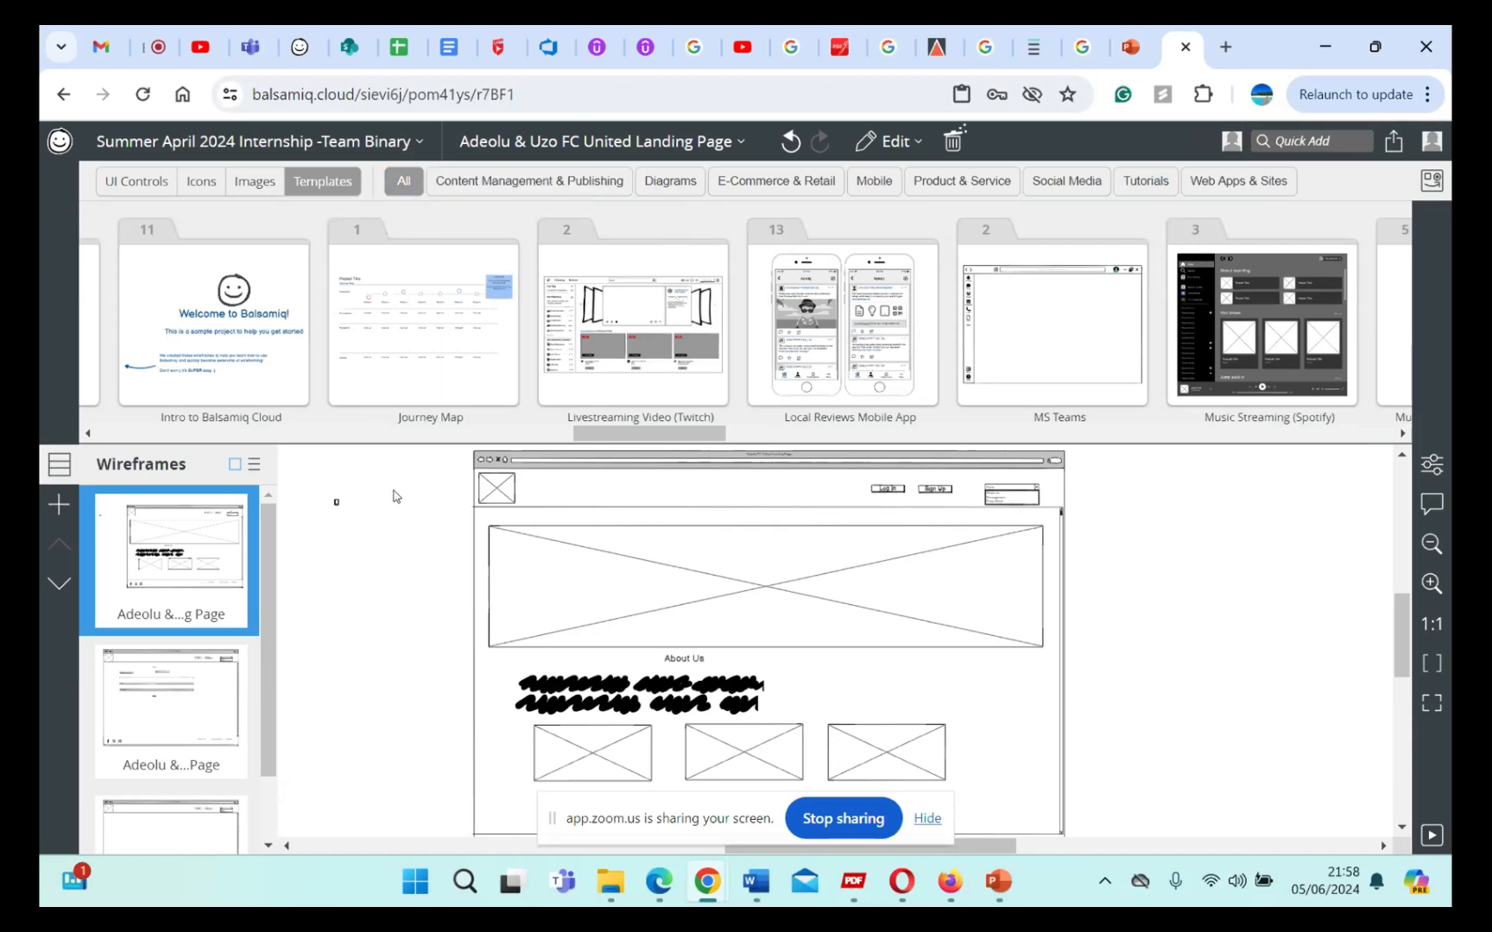
{"action": "left_click", "coordinate": [160, 183]}
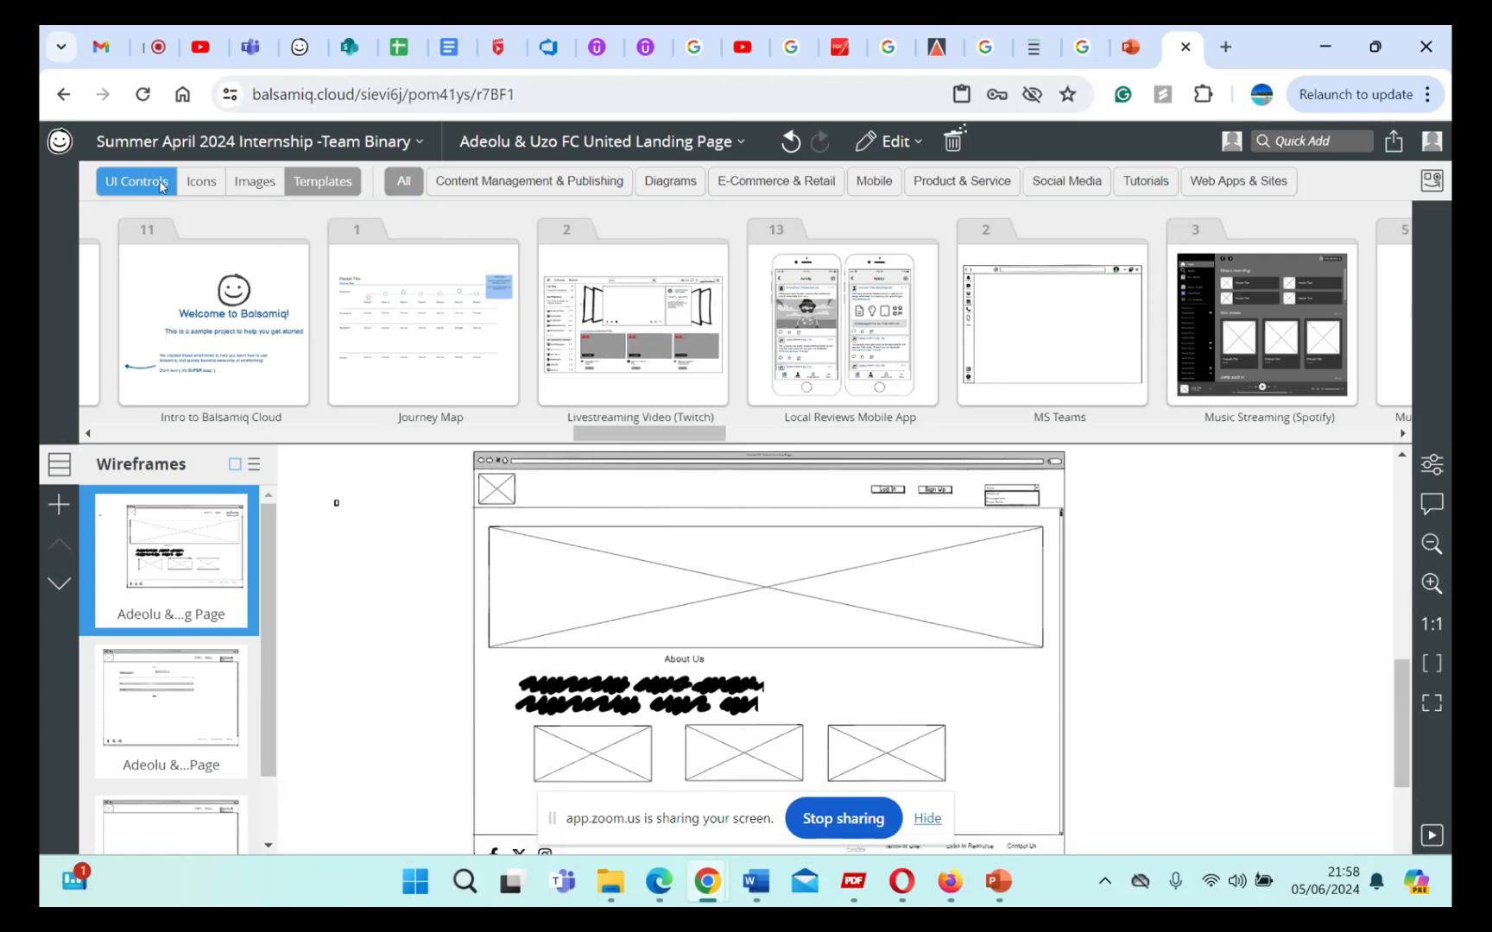
{"action": "left_click", "coordinate": [418, 182]}
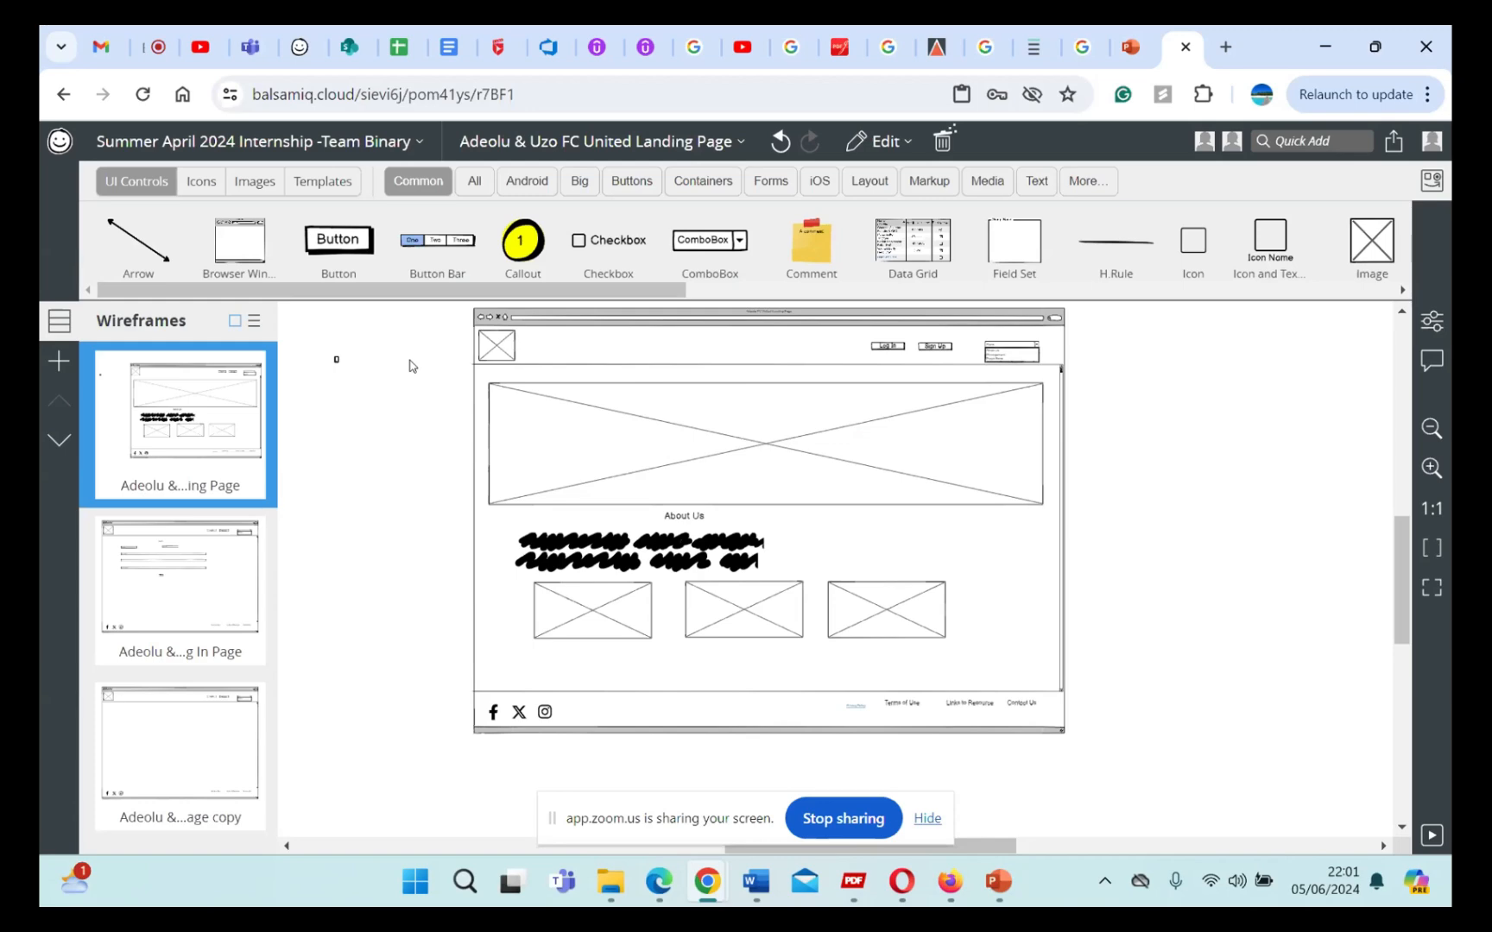
Step: Select the landing page's browser window with everything inside it and copy the selection
{"action": "scroll", "coordinate": [423, 395], "scroll_direction": "up", "scroll_amount": 1}
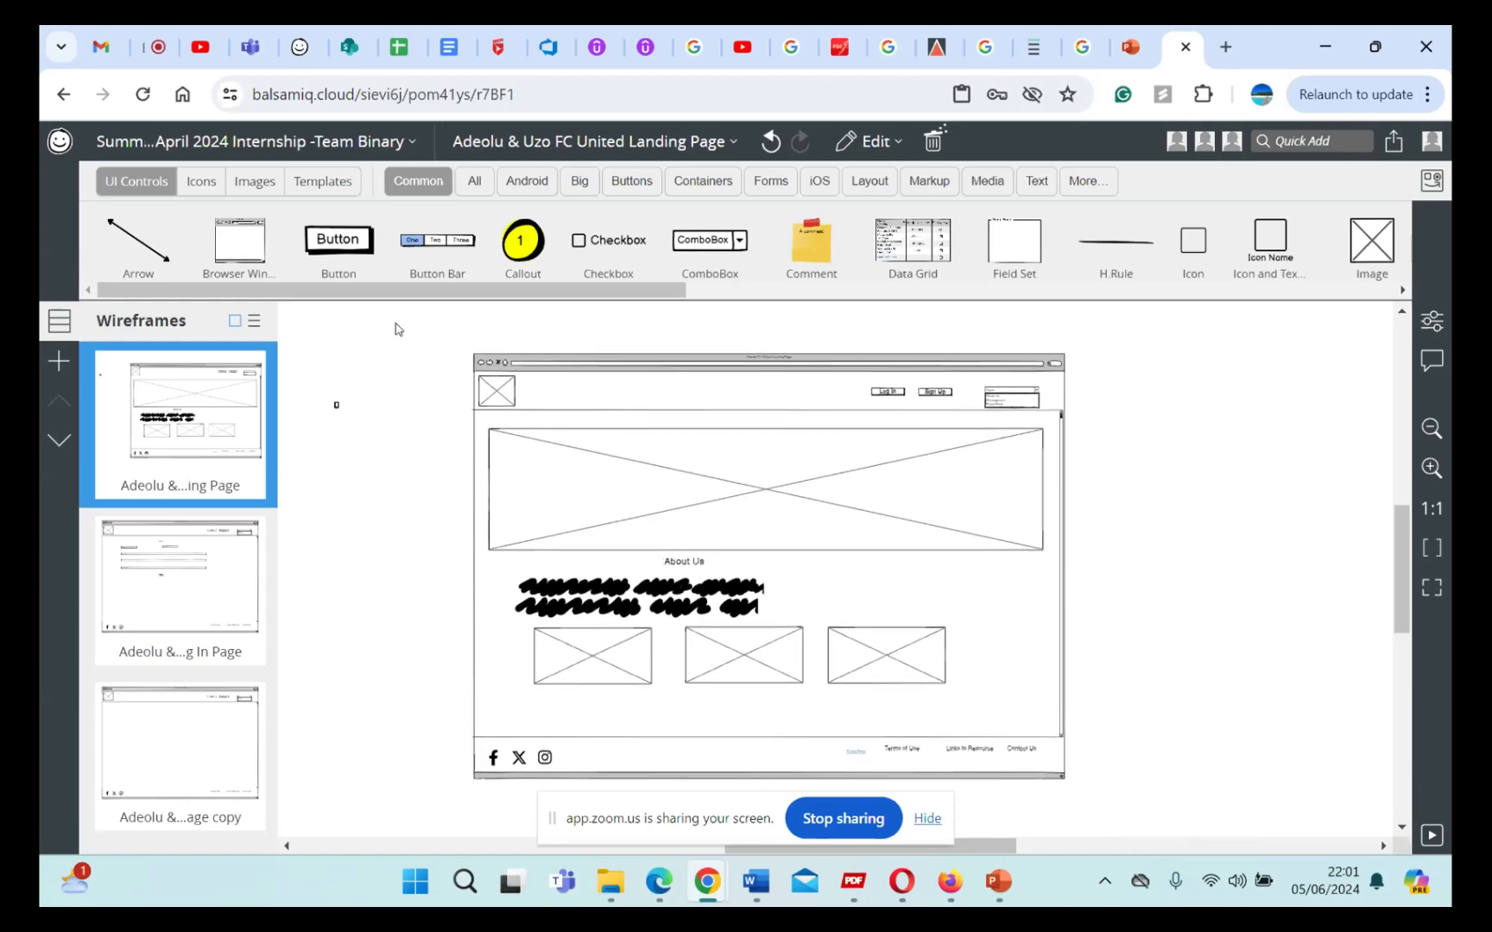
{"action": "left_click_drag", "start_coordinate": [396, 325], "coordinate": [1132, 812]}
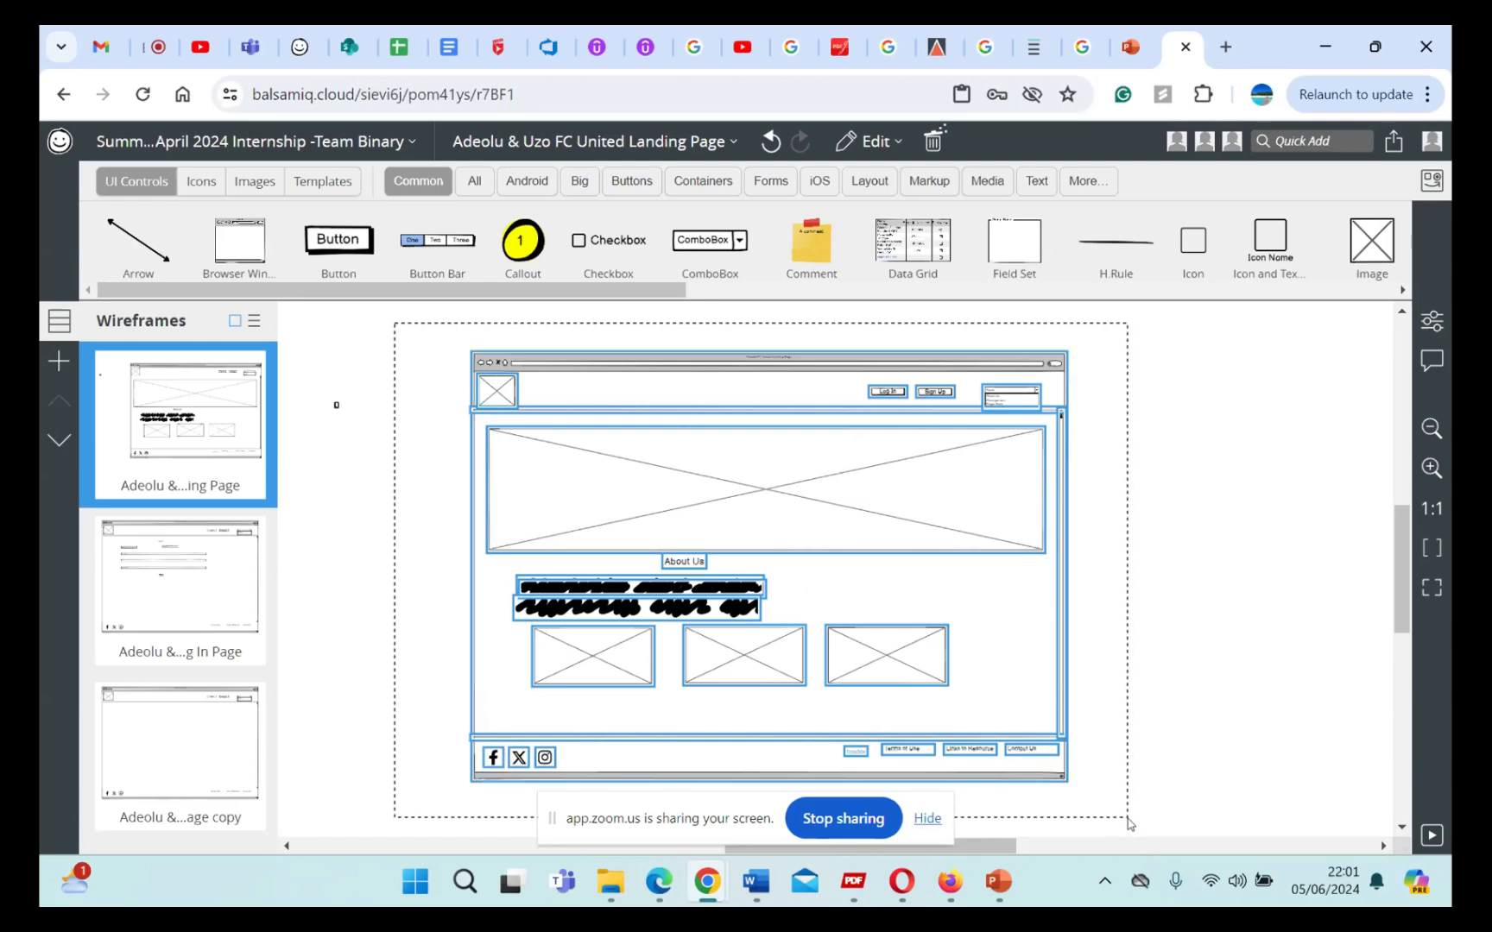
{"action": "right_click", "coordinate": [870, 492]}
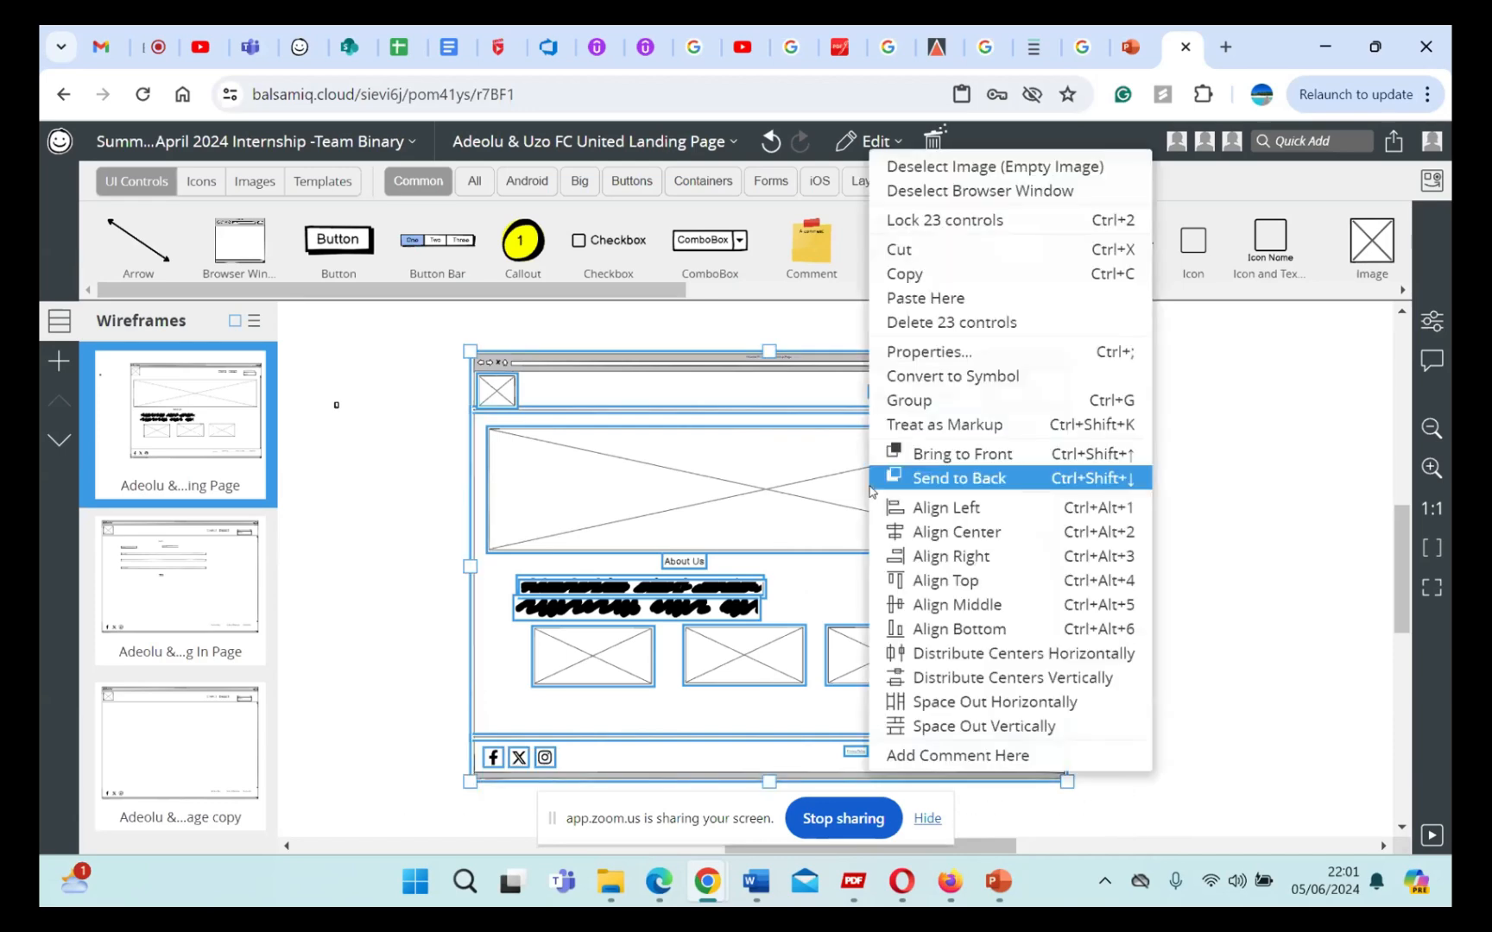
{"action": "left_click", "coordinate": [903, 274]}
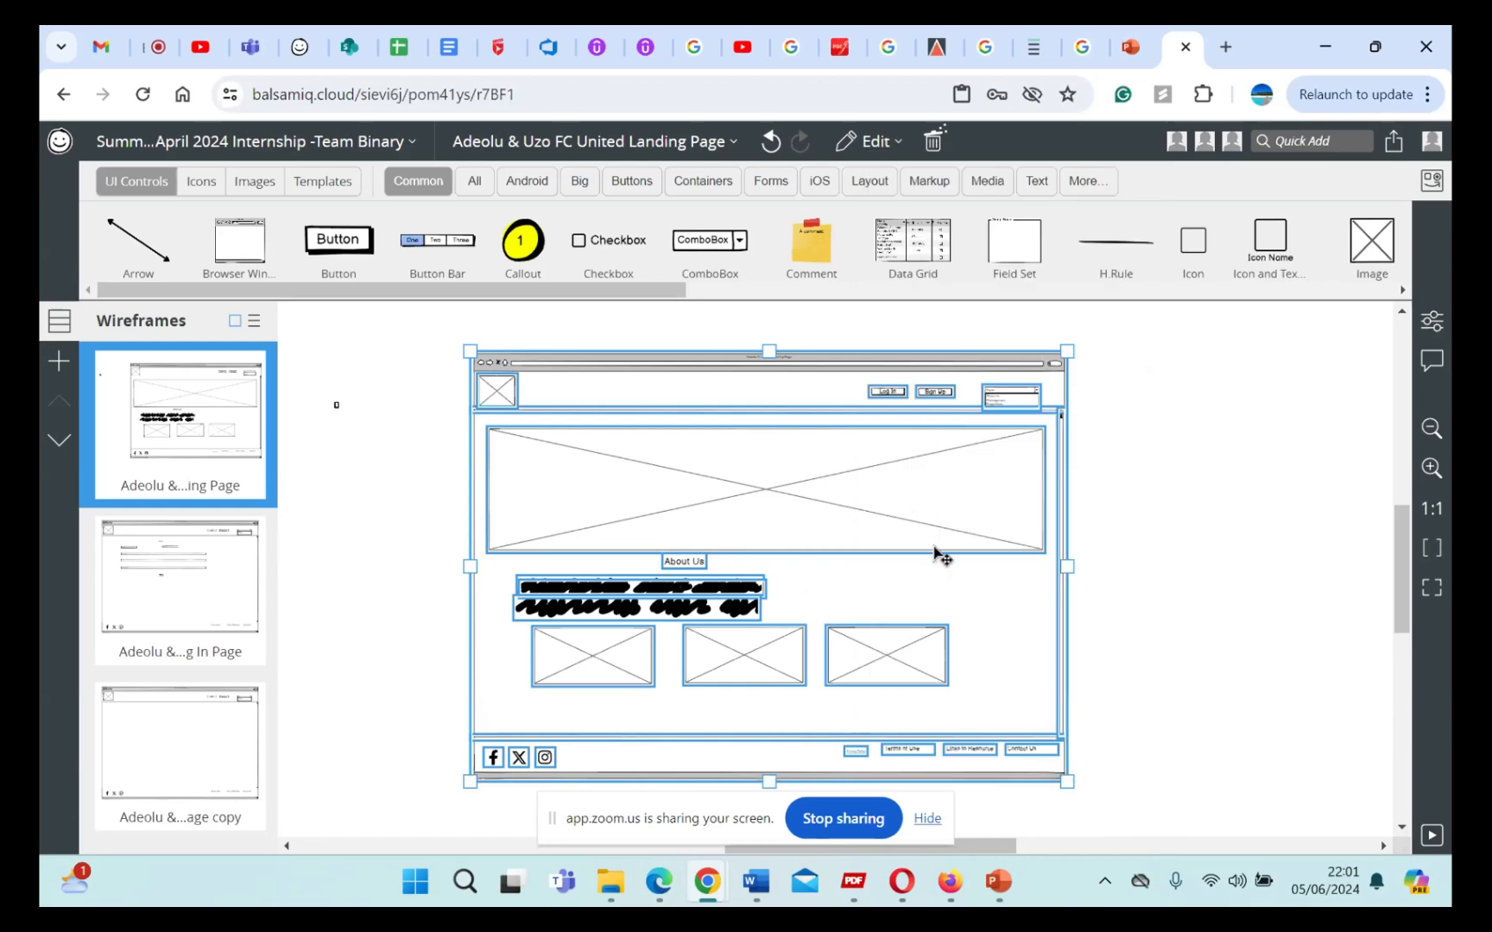
Step: Switch to the Azure DevOps backlog, expand Website Enhancements and Website Page Enhancements, and open the Search Functionality item
{"action": "left_click", "coordinate": [551, 46]}
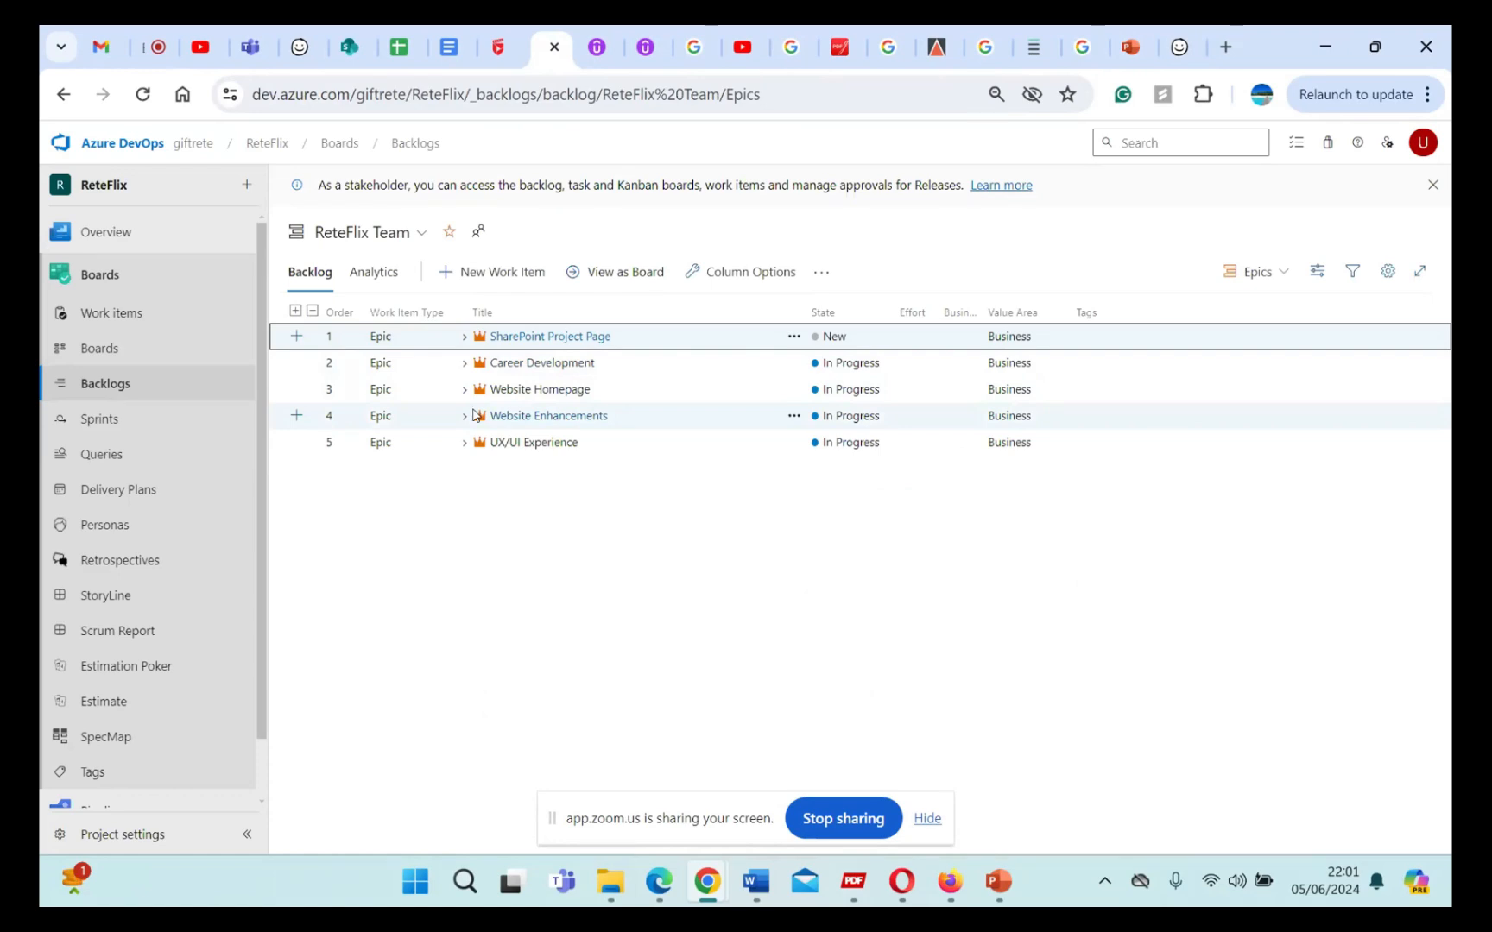
{"action": "left_click", "coordinate": [466, 416]}
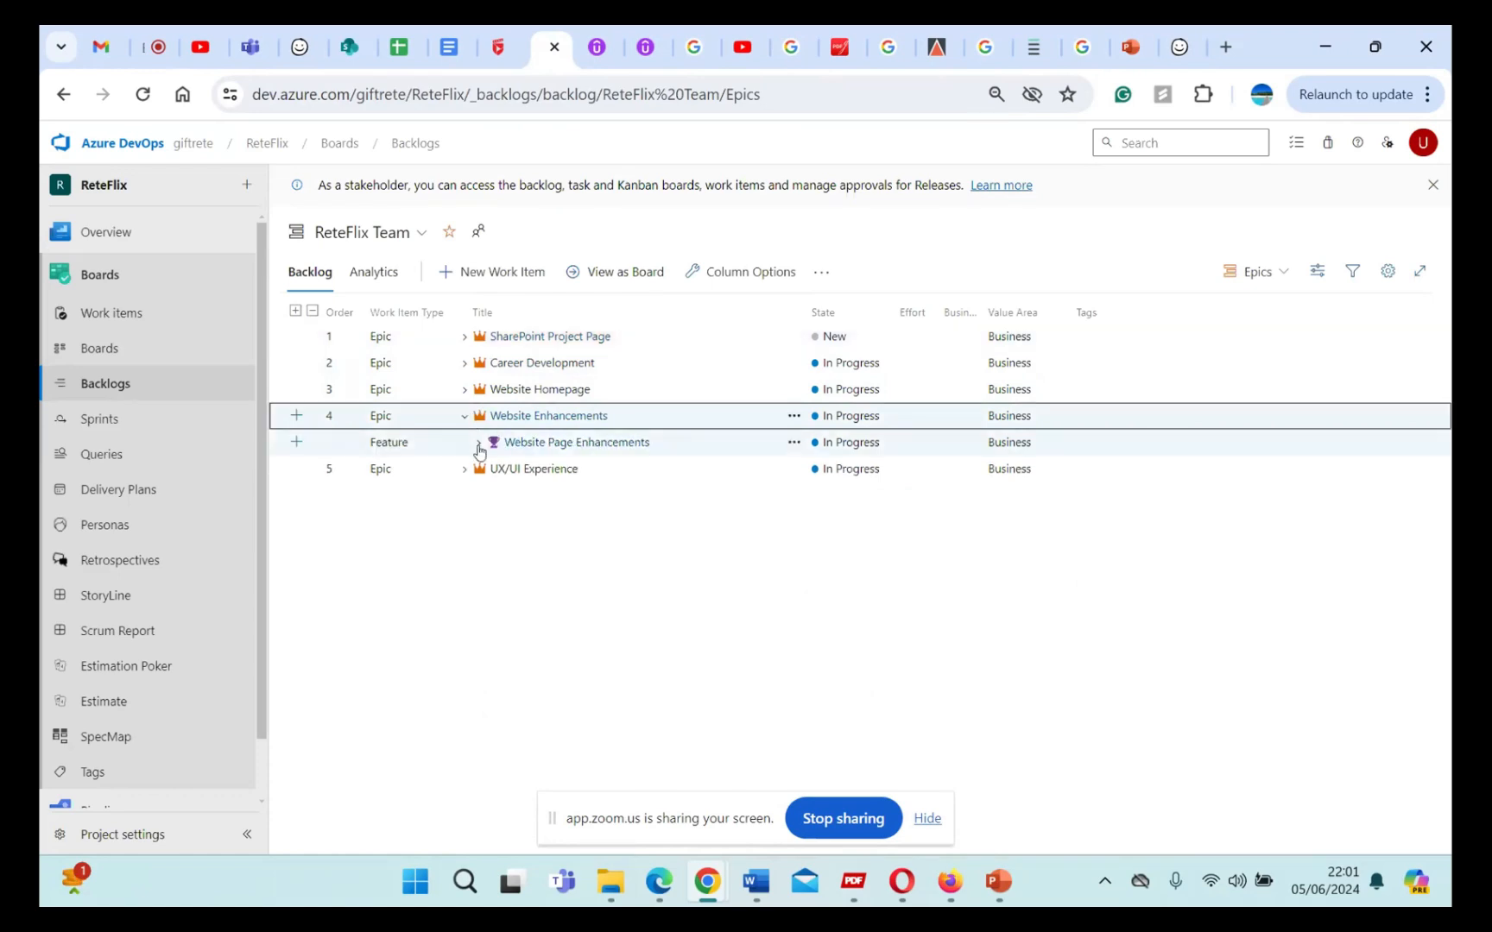
{"action": "left_click", "coordinate": [478, 444]}
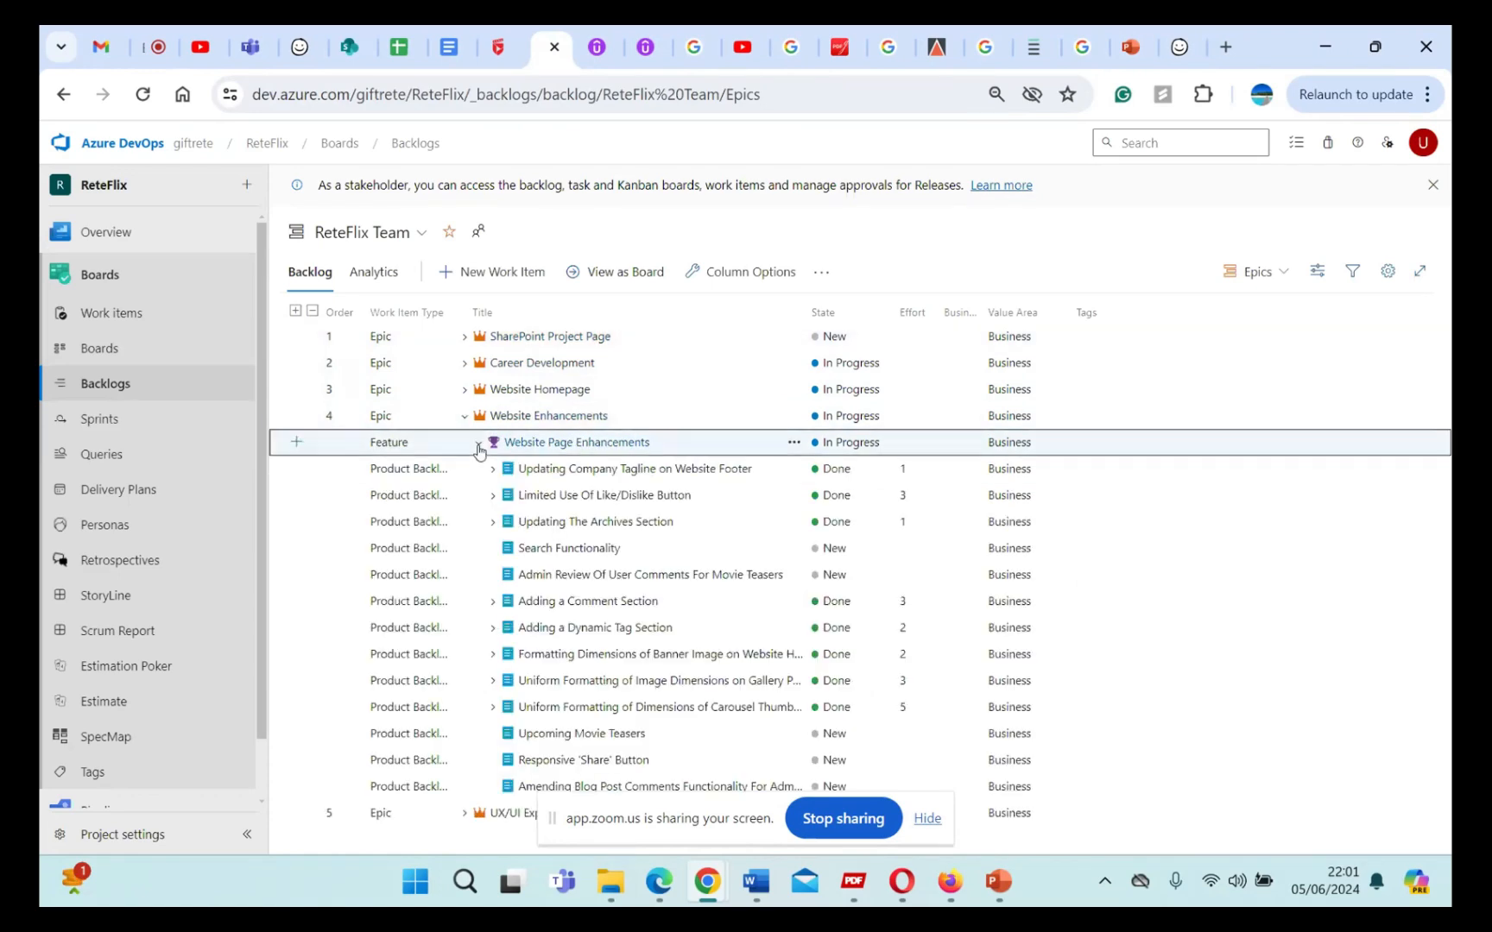
{"action": "left_click", "coordinate": [571, 555]}
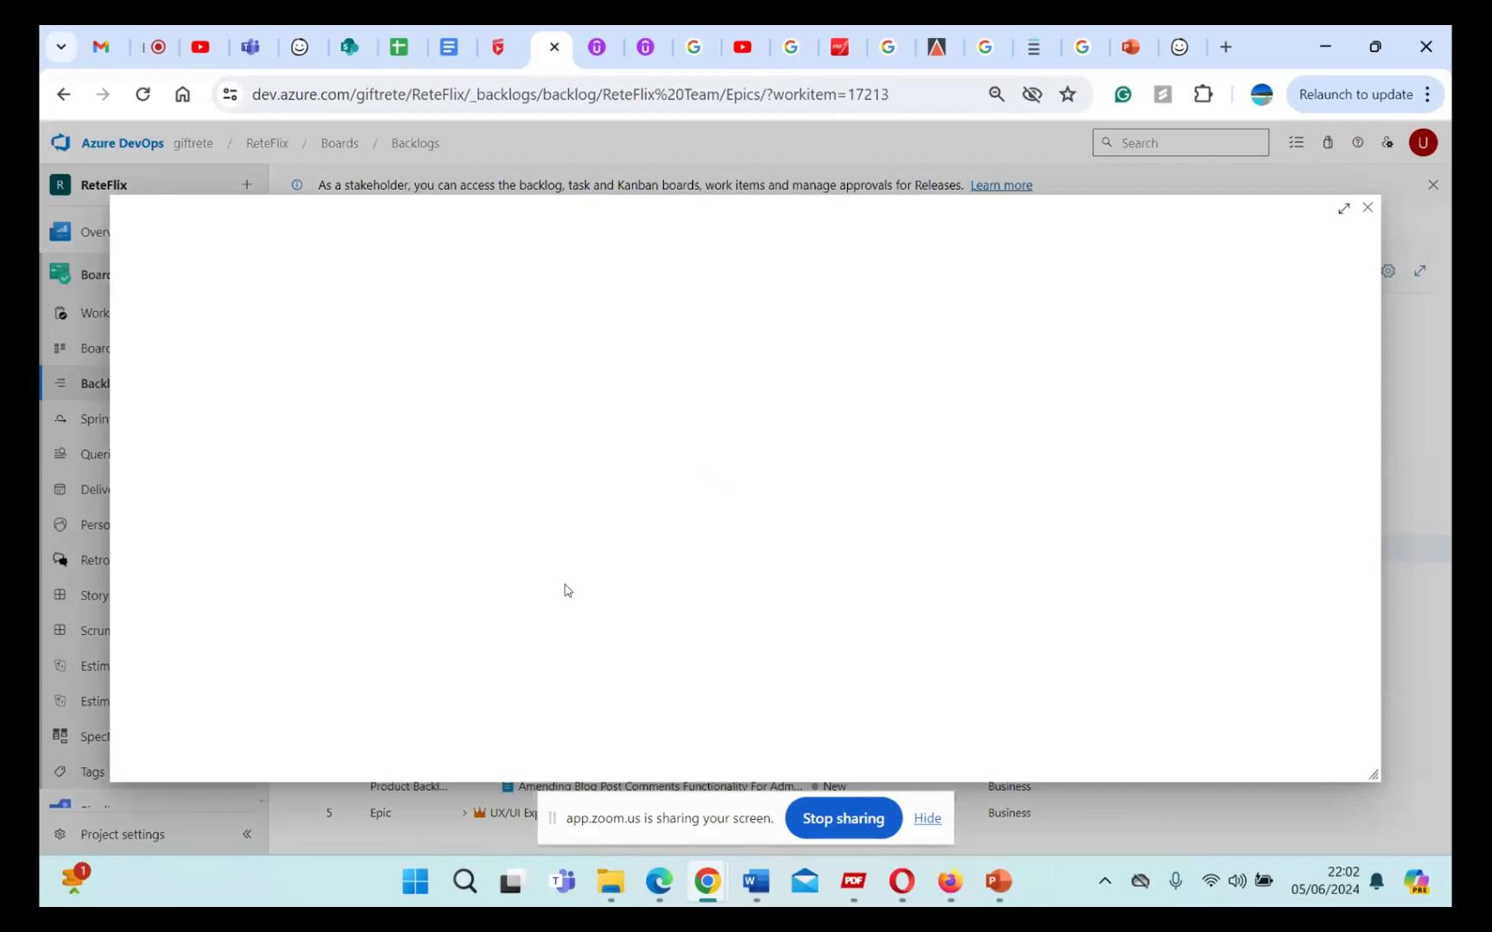
Step: Add blank lines beneath the Additional Information text of the Search Functionality item
{"action": "scroll", "coordinate": [567, 591], "scroll_direction": "down", "scroll_amount": 3}
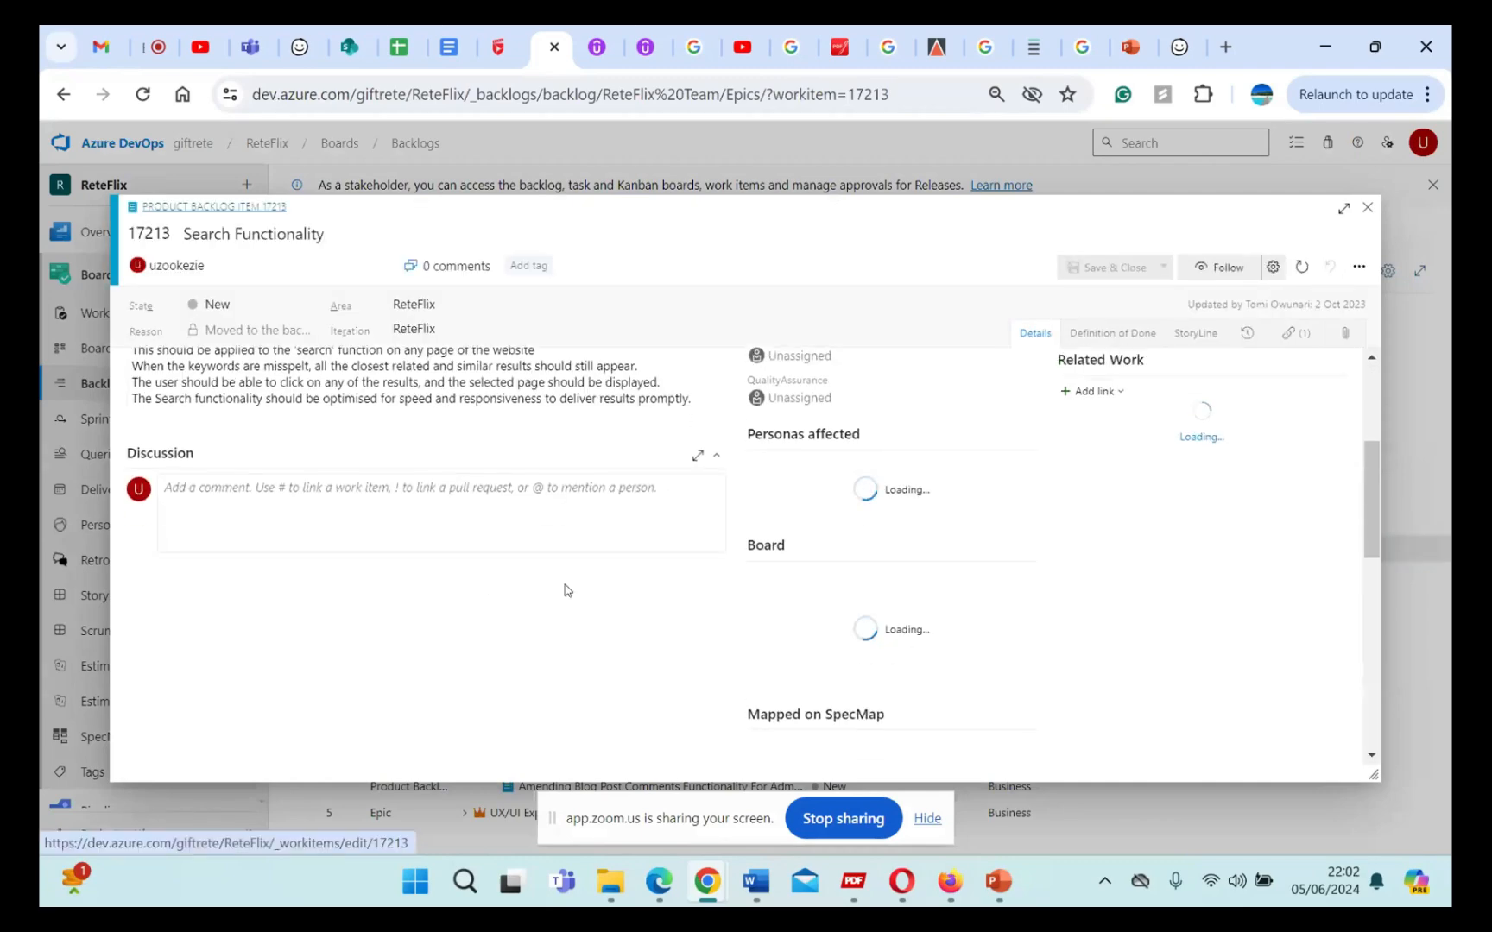
{"action": "scroll", "coordinate": [567, 591], "scroll_direction": "up", "scroll_amount": 1}
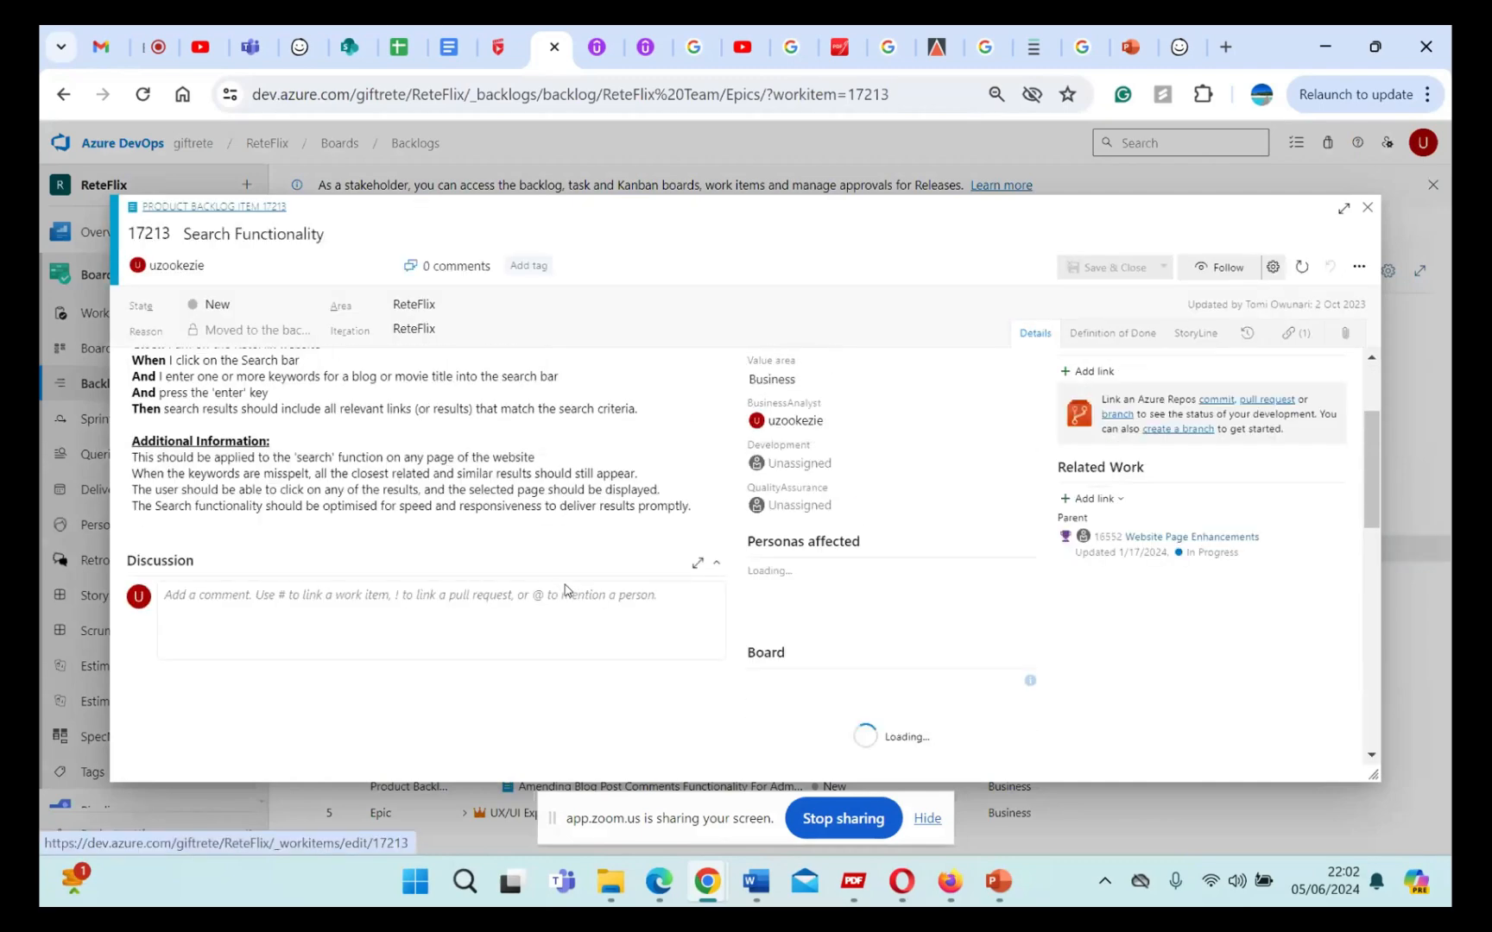
{"action": "left_click", "coordinate": [704, 508]}
{"action": "key", "text": "Return"}
{"action": "key", "text": "Return"}
{"action": "key", "text": "Return"}
{"action": "key", "text": "Return"}
{"action": "key", "text": "Return"}
{"action": "key", "text": "Return"}
{"action": "key", "text": "Return"}
{"action": "key", "text": "Return"}
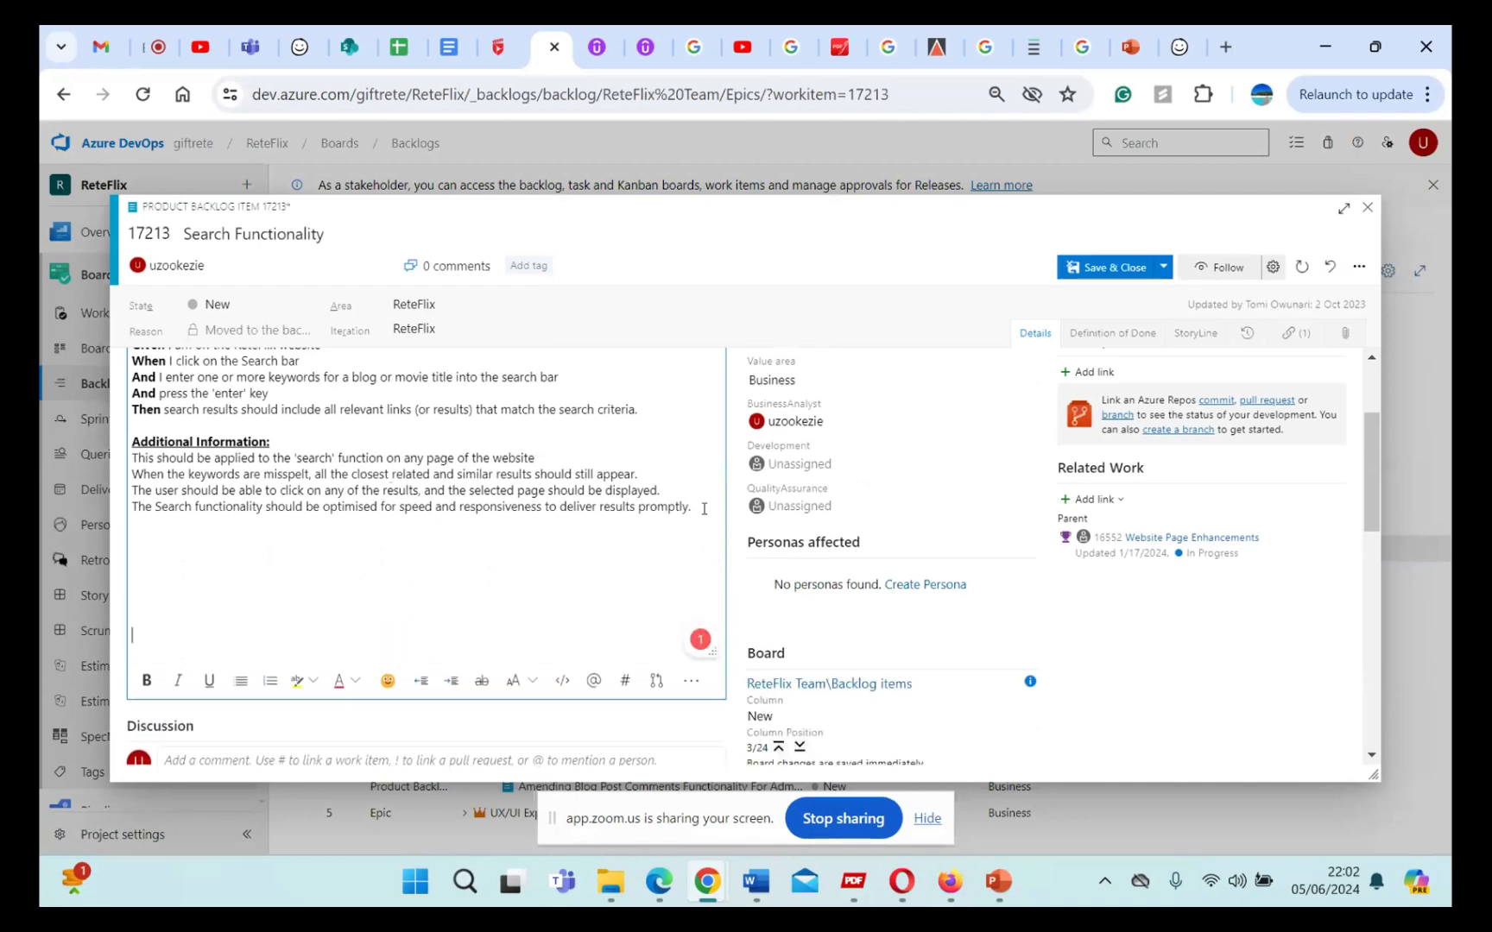
Step: Switch back to the Balsamiq landing page wireframe and copy the browser window with all controls inside it
{"action": "left_click", "coordinate": [302, 47]}
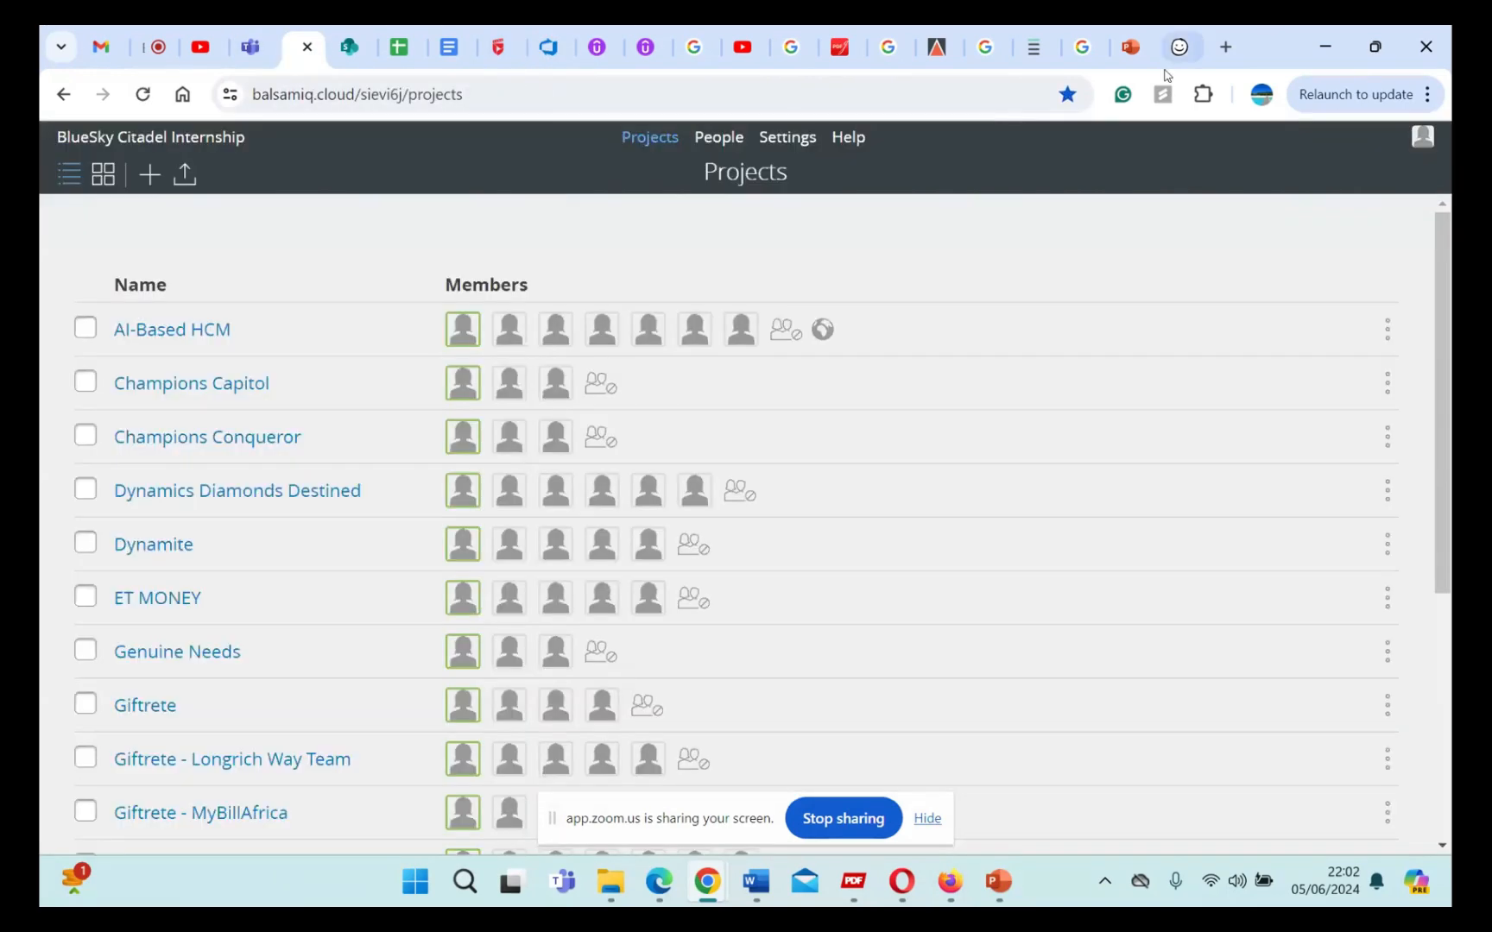
{"action": "left_click", "coordinate": [1181, 47]}
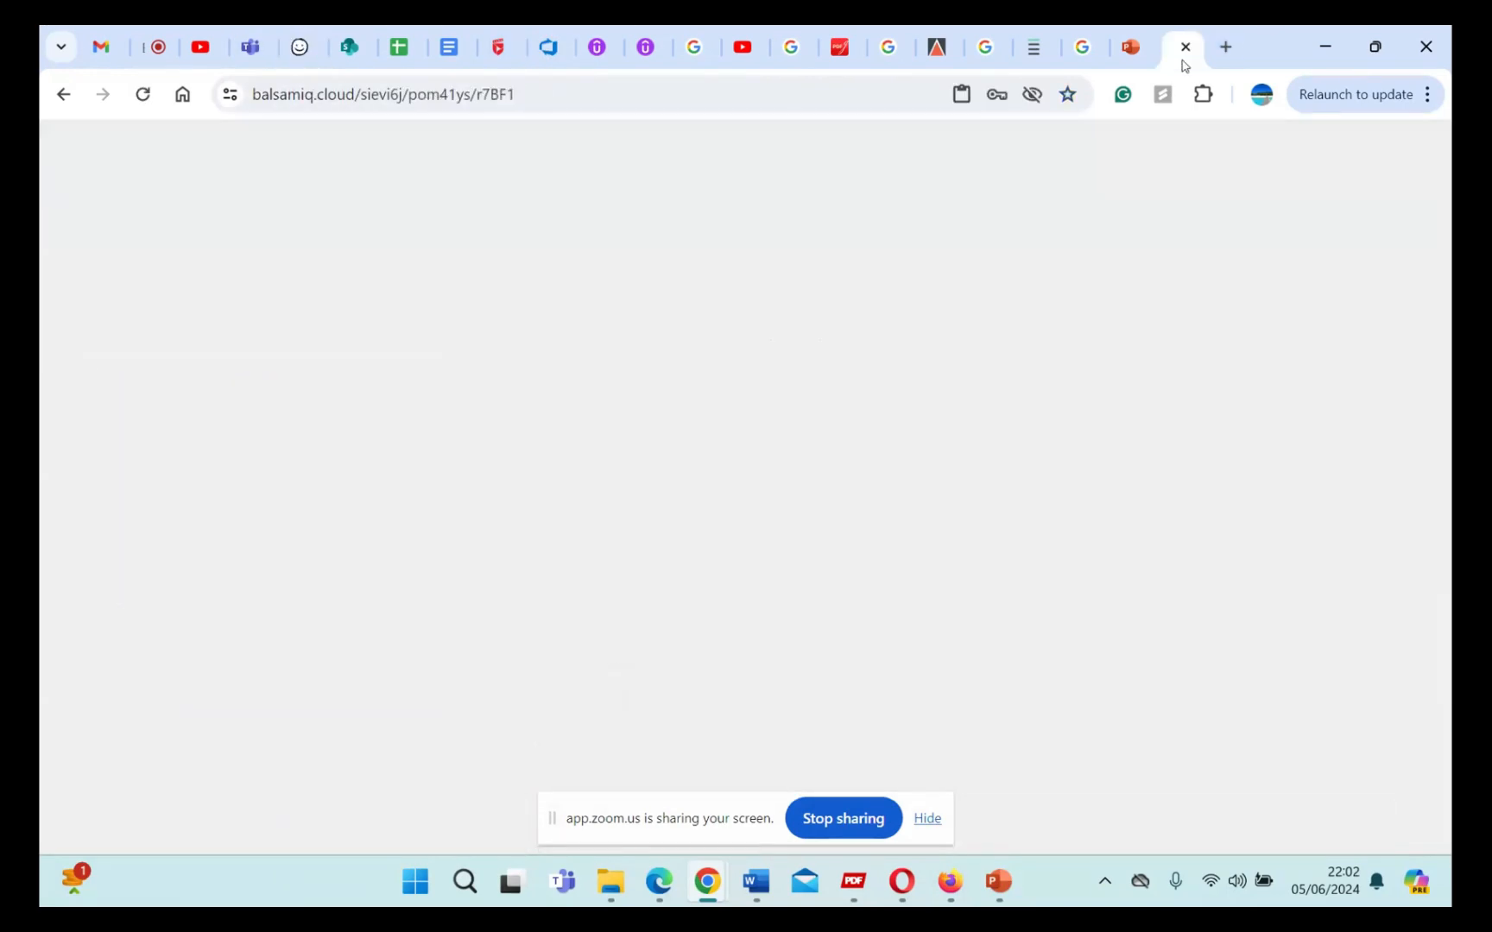
{"action": "left_click", "coordinate": [1212, 403]}
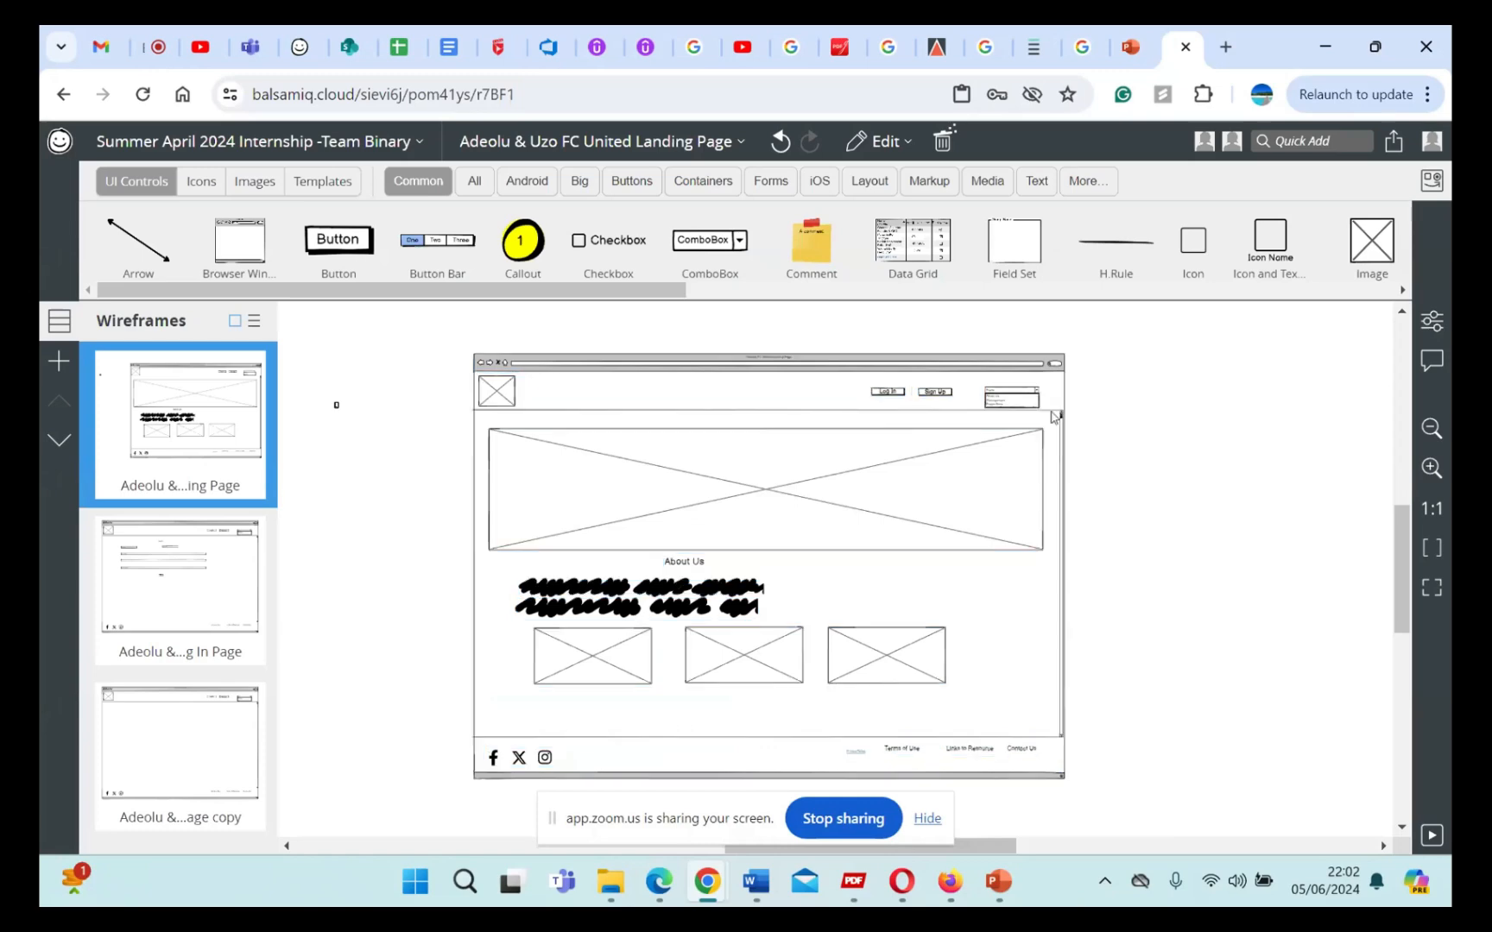
{"action": "left_click_drag", "start_coordinate": [387, 350], "coordinate": [1153, 825]}
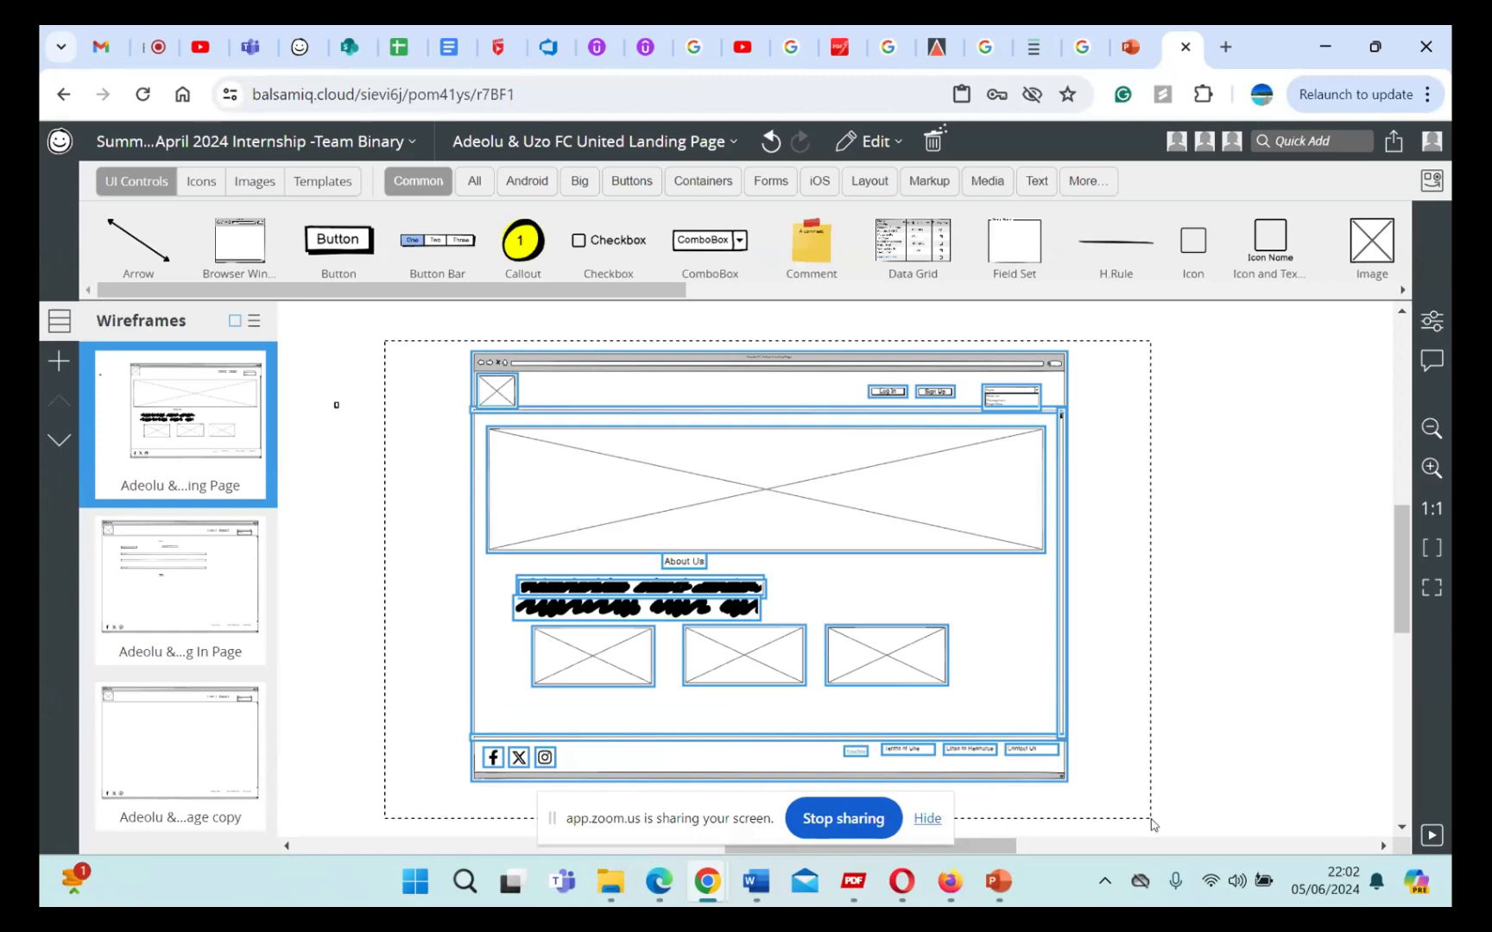
{"action": "left_click_drag", "start_coordinate": [1153, 824], "coordinate": [1195, 777]}
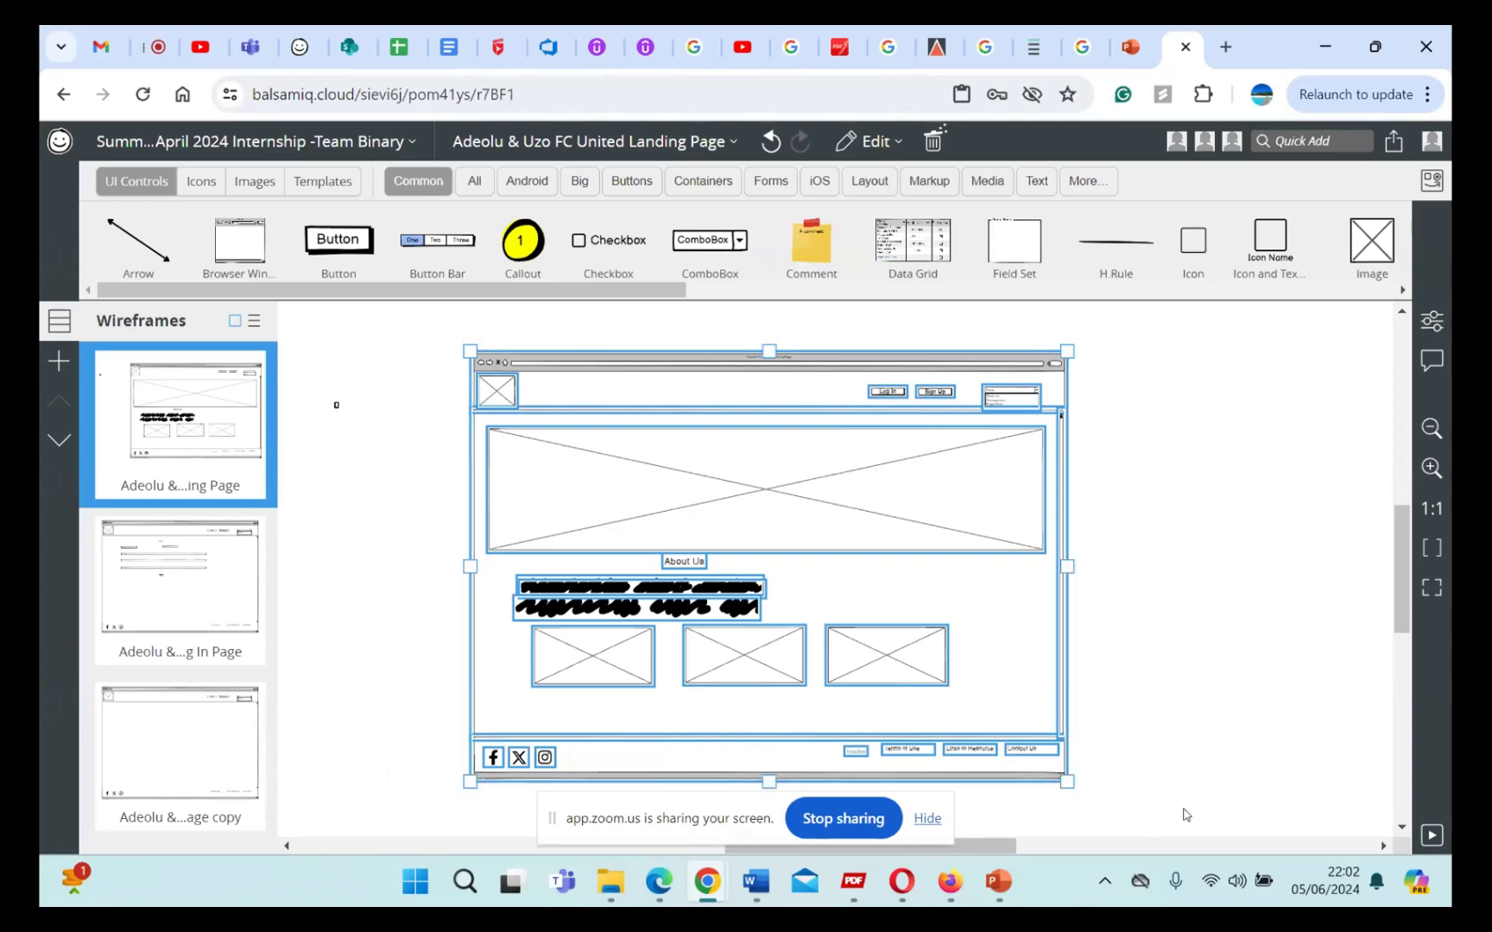
{"action": "right_click", "coordinate": [862, 516]}
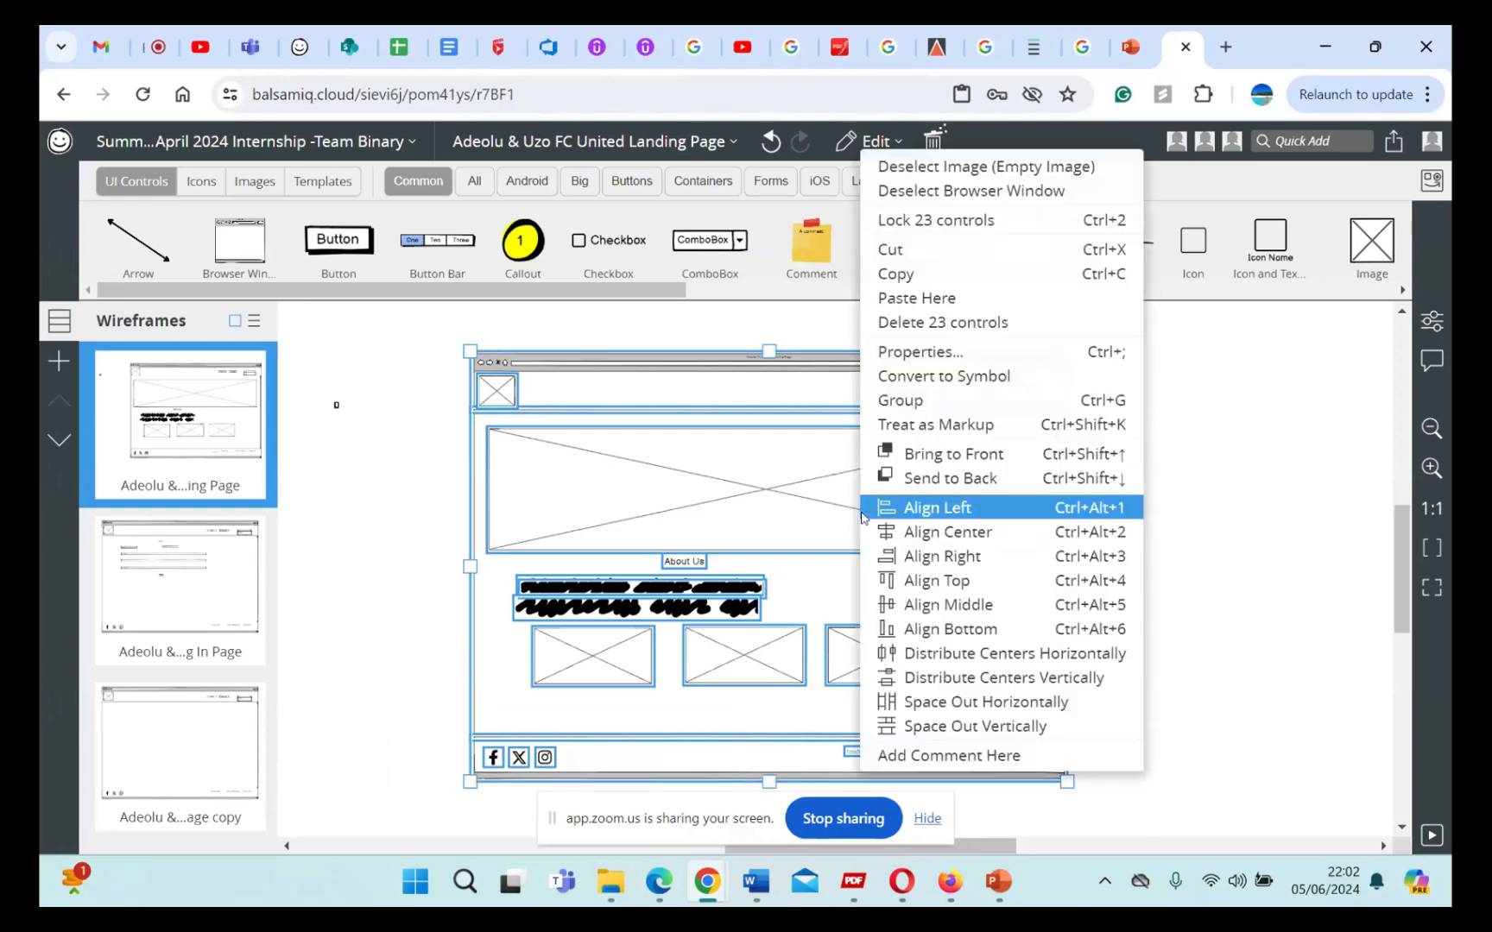
{"action": "left_click", "coordinate": [877, 275]}
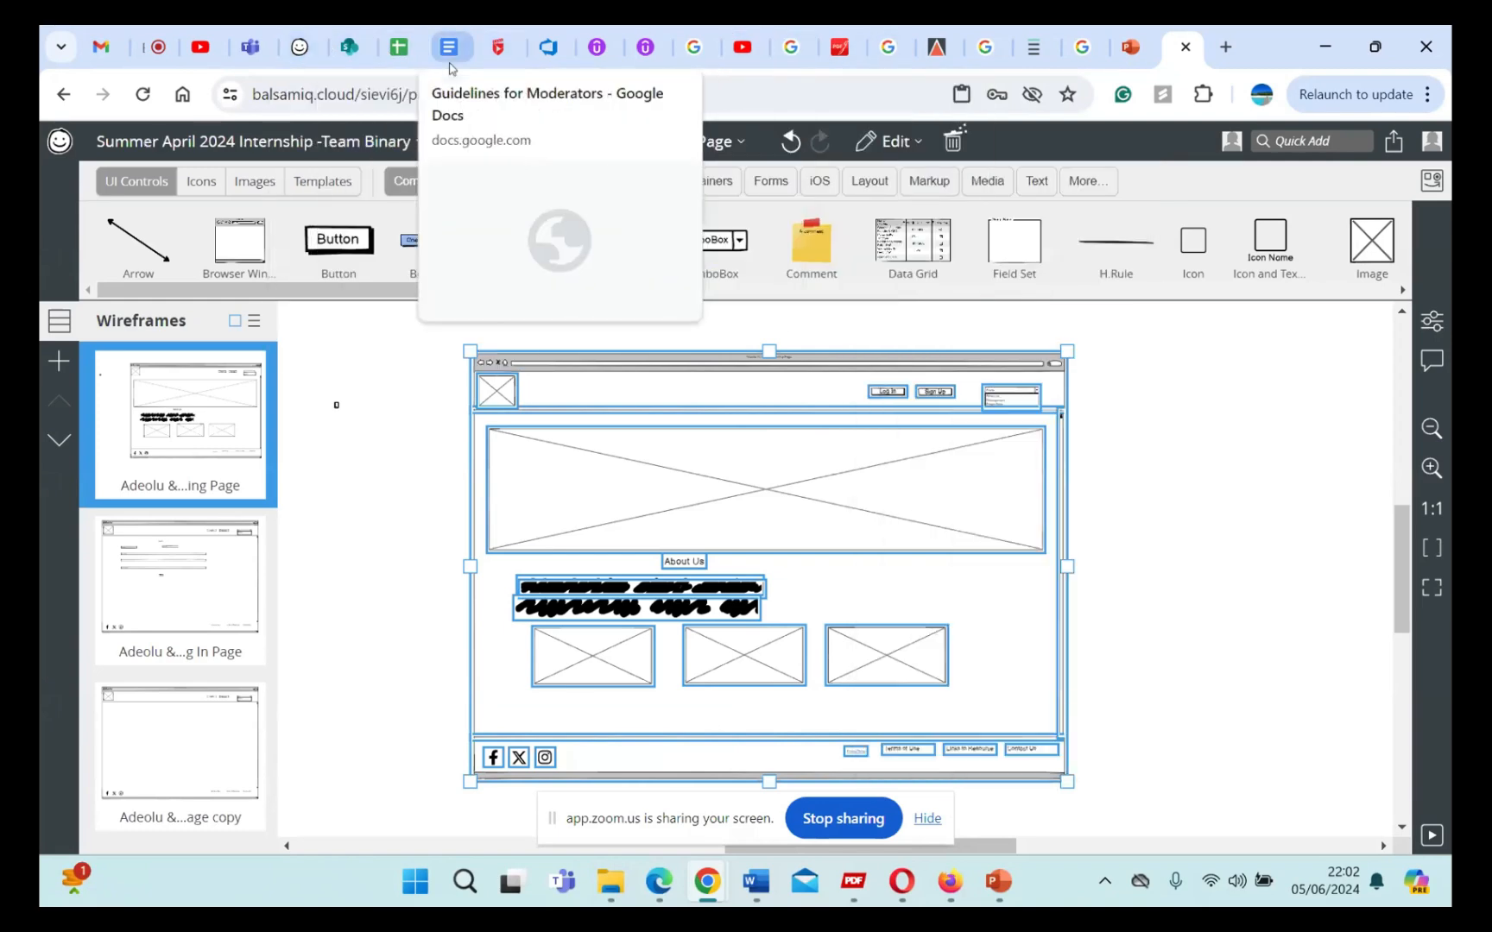
Step: Switch to Azure DevOps and paste the copied wireframe beneath the Additional Information text of the Search Functionality item
{"action": "left_click", "coordinate": [549, 48]}
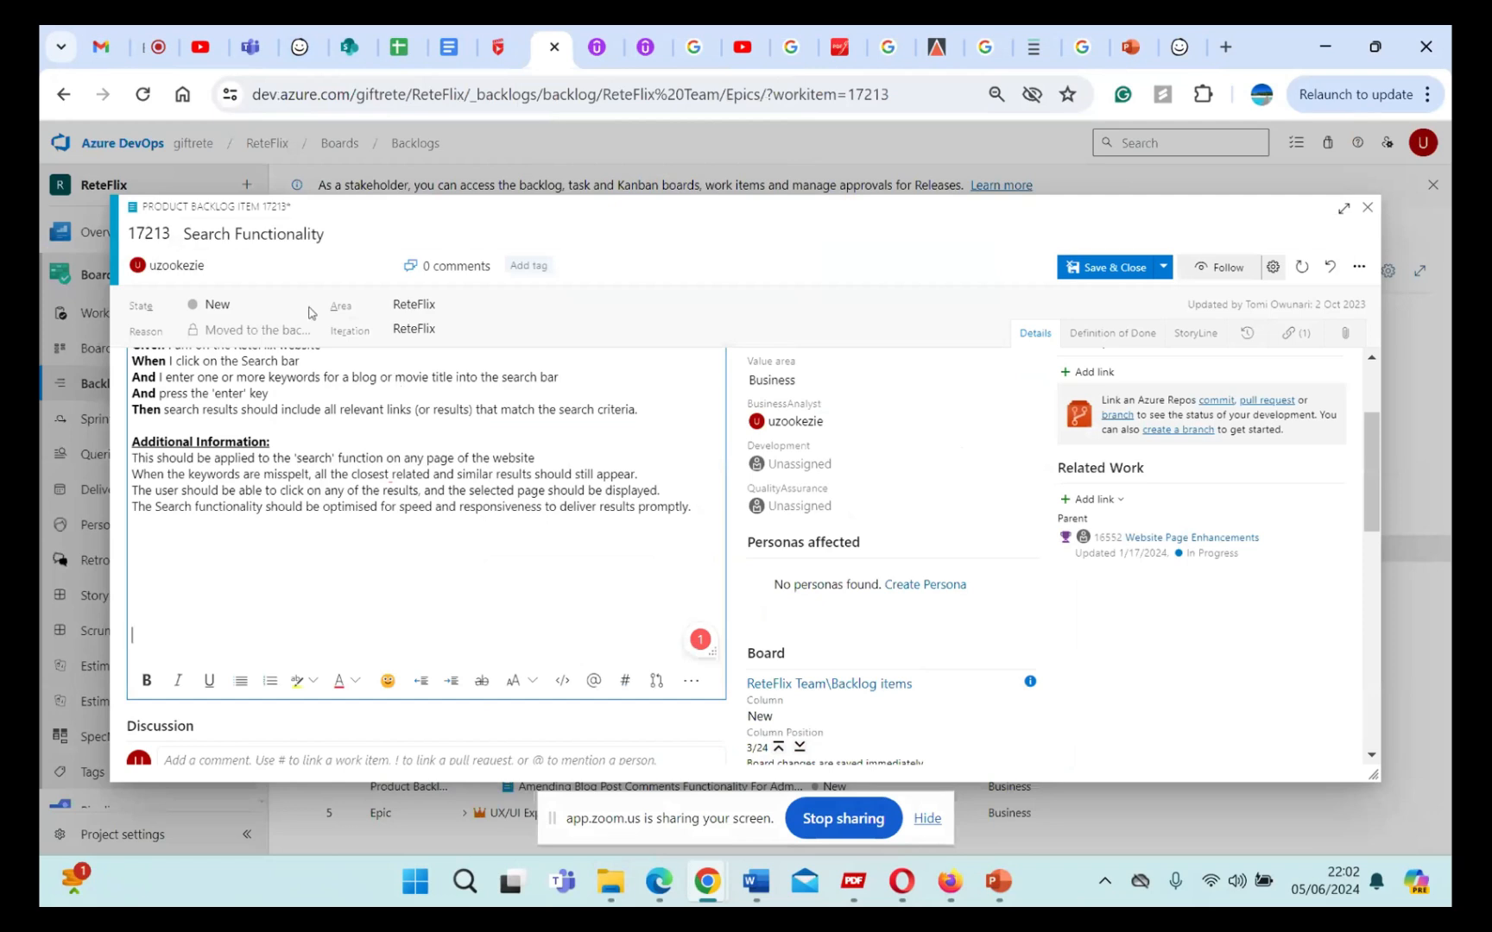
{"action": "left_click", "coordinate": [368, 553]}
{"action": "key", "text": "Return"}
{"action": "key", "text": "ctrl+v"}
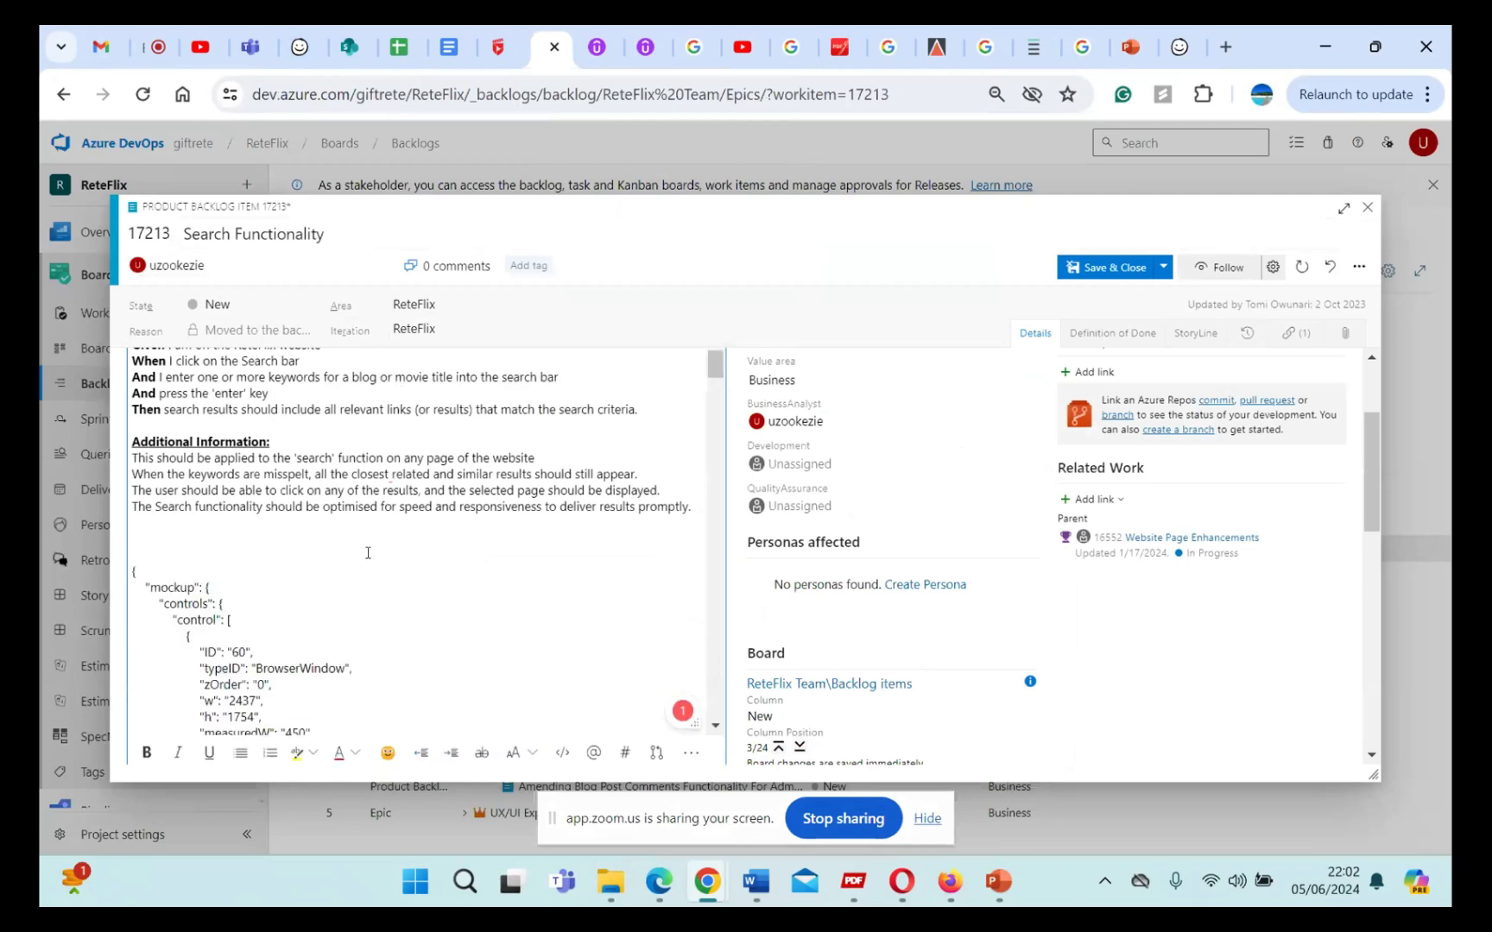
Step: Undo the last paste in the Search Functionality item and switch back to the Balsamiq landing page wireframe
{"action": "key", "text": "ctrl+z"}
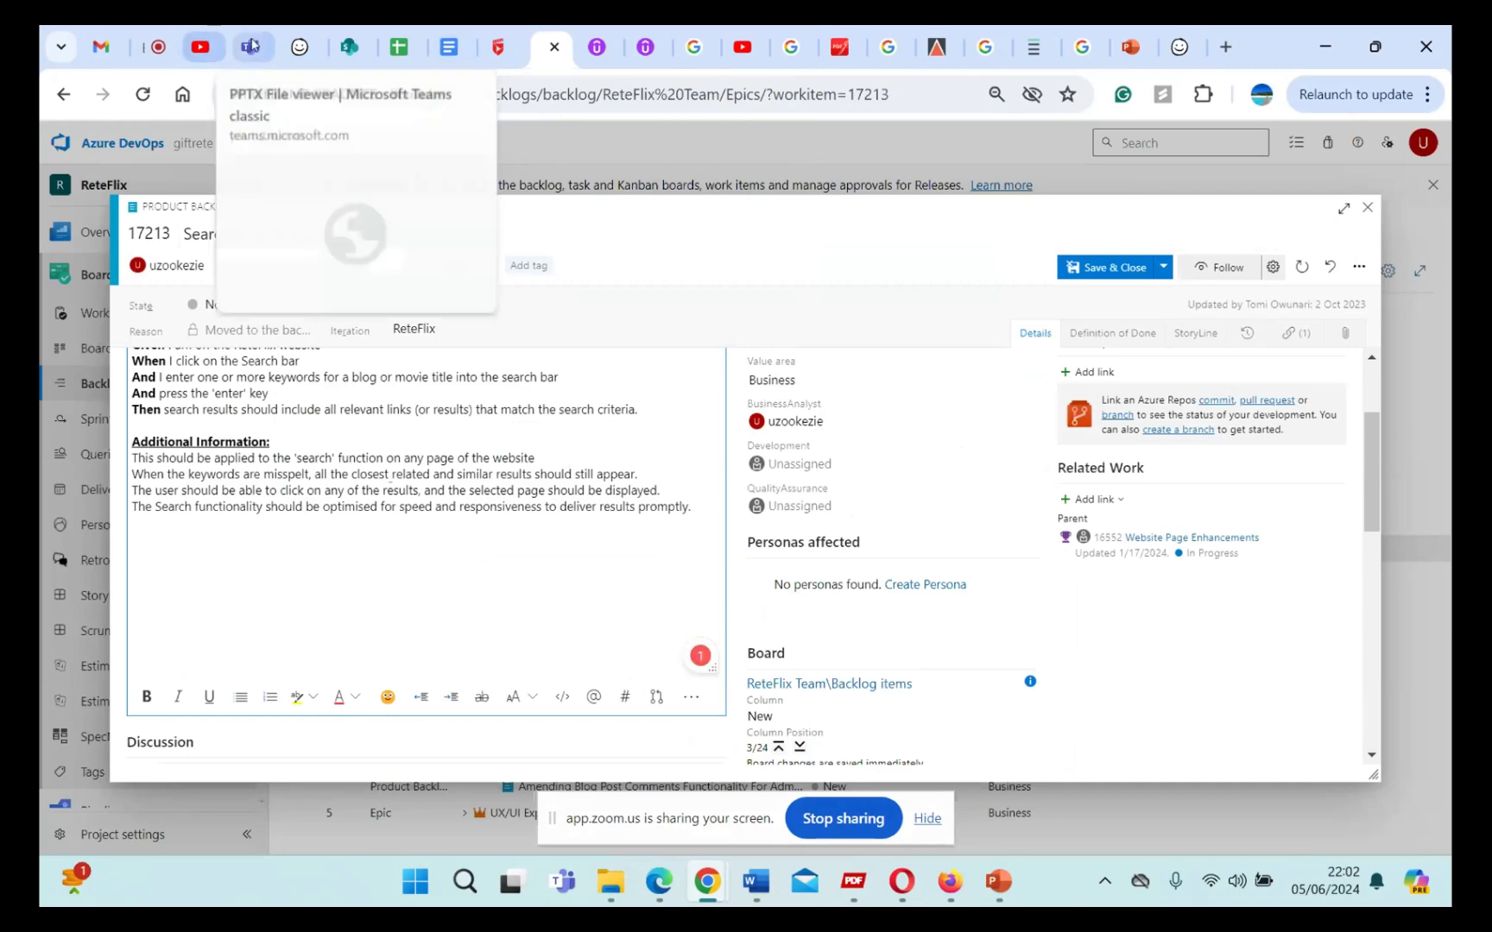
{"action": "left_click", "coordinate": [301, 48]}
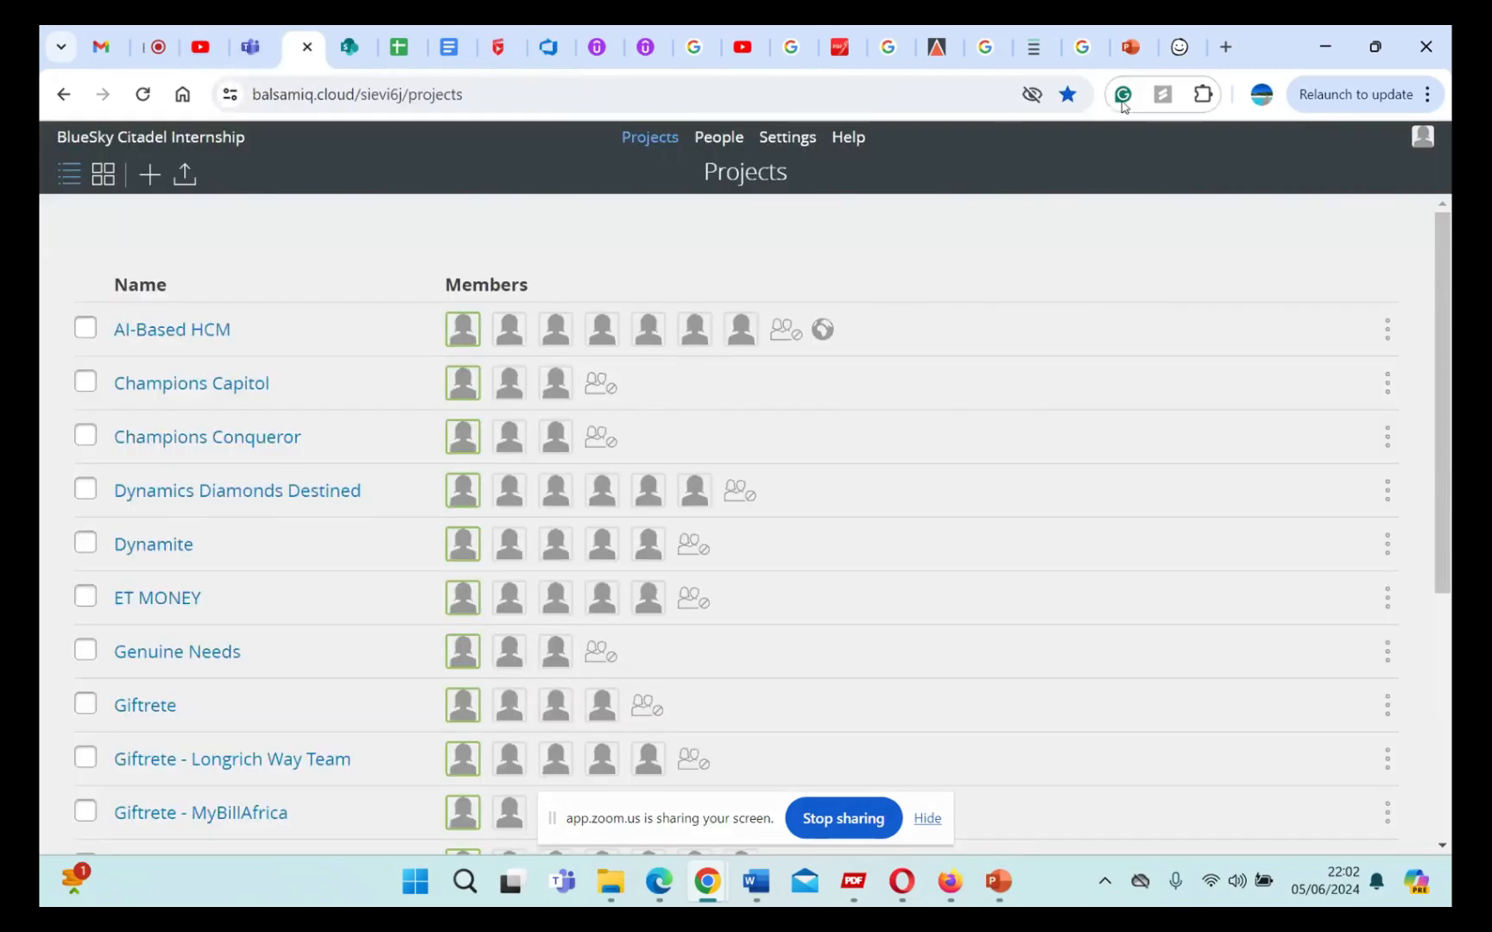
{"action": "left_click", "coordinate": [1181, 48]}
Step: Select the browser window with all controls inside it on the landing page wireframe and group them
{"action": "right_click", "coordinate": [816, 440]}
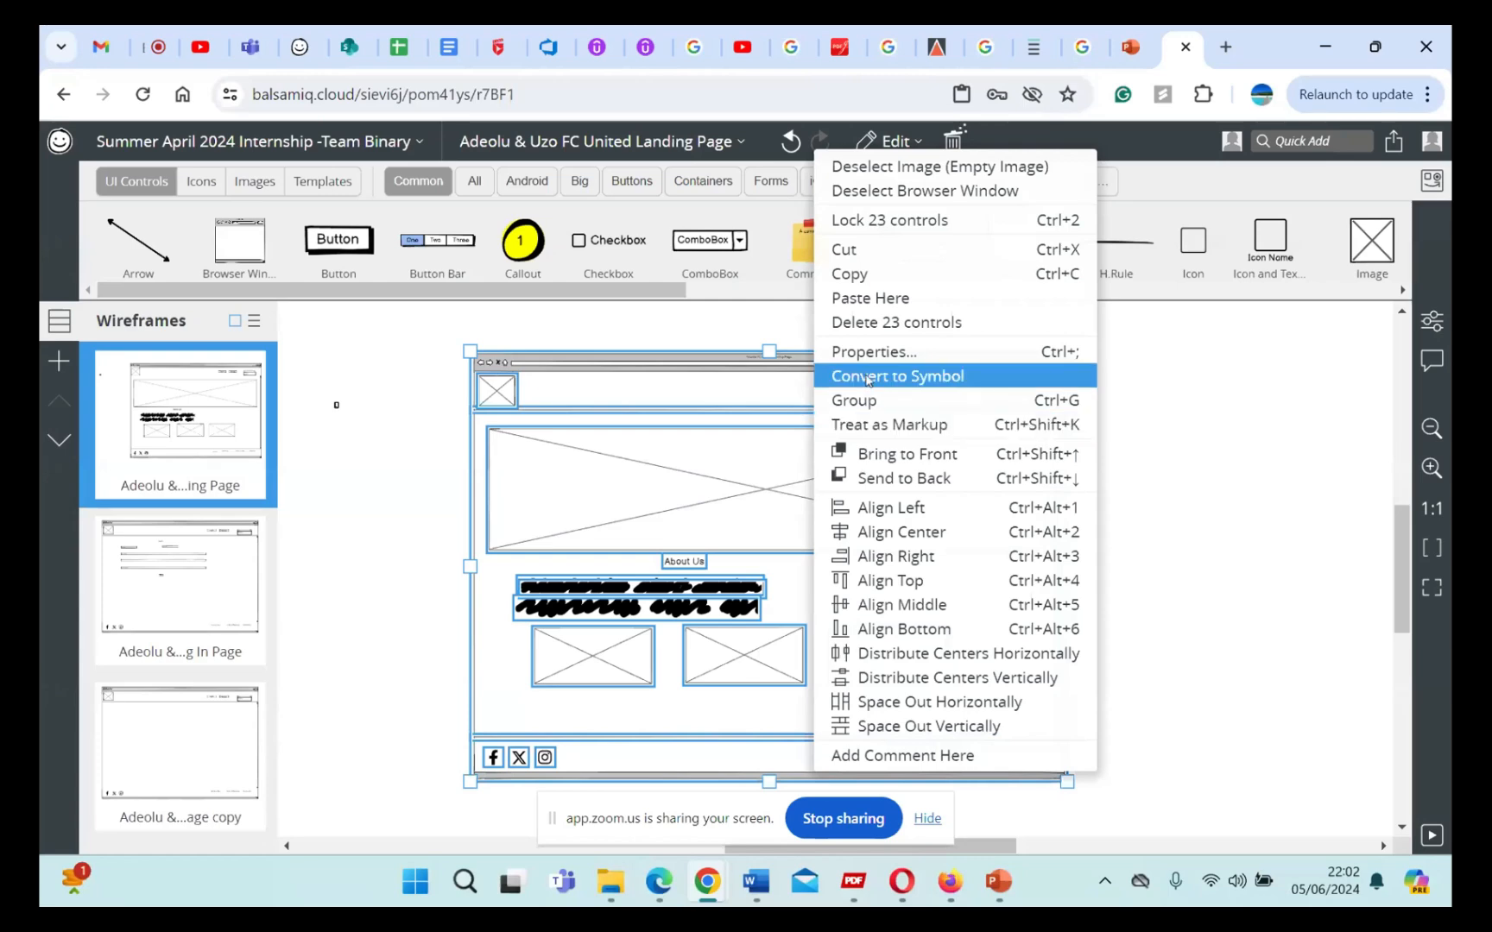
{"action": "left_click", "coordinate": [1223, 402]}
{"action": "left_click_drag", "start_coordinate": [432, 335], "coordinate": [1113, 817]}
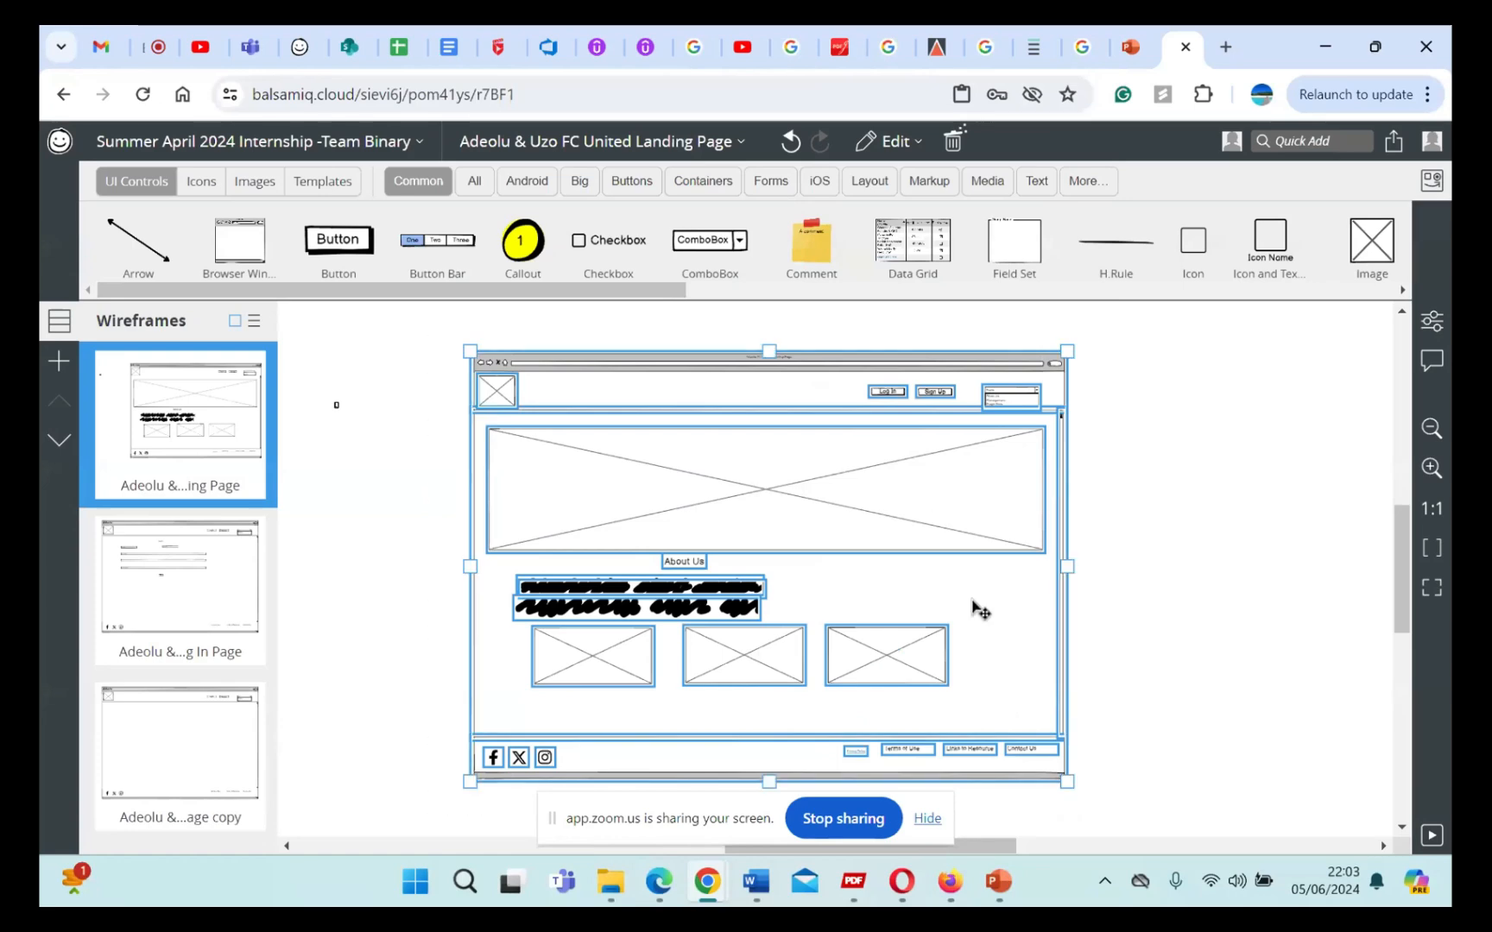
{"action": "right_click", "coordinate": [934, 518]}
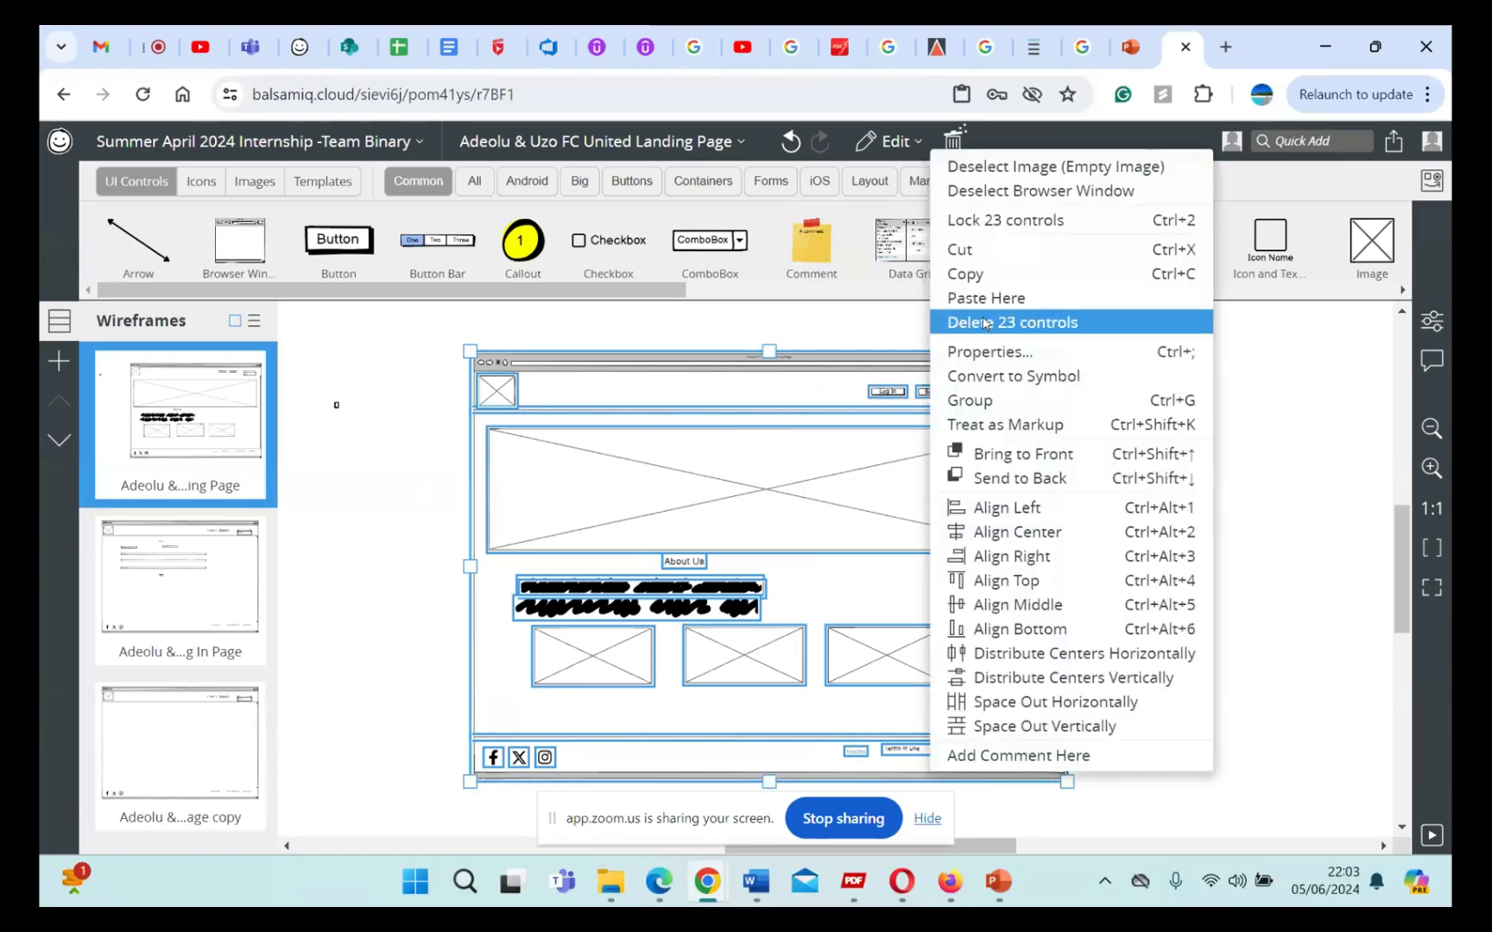
{"action": "left_click", "coordinate": [975, 402]}
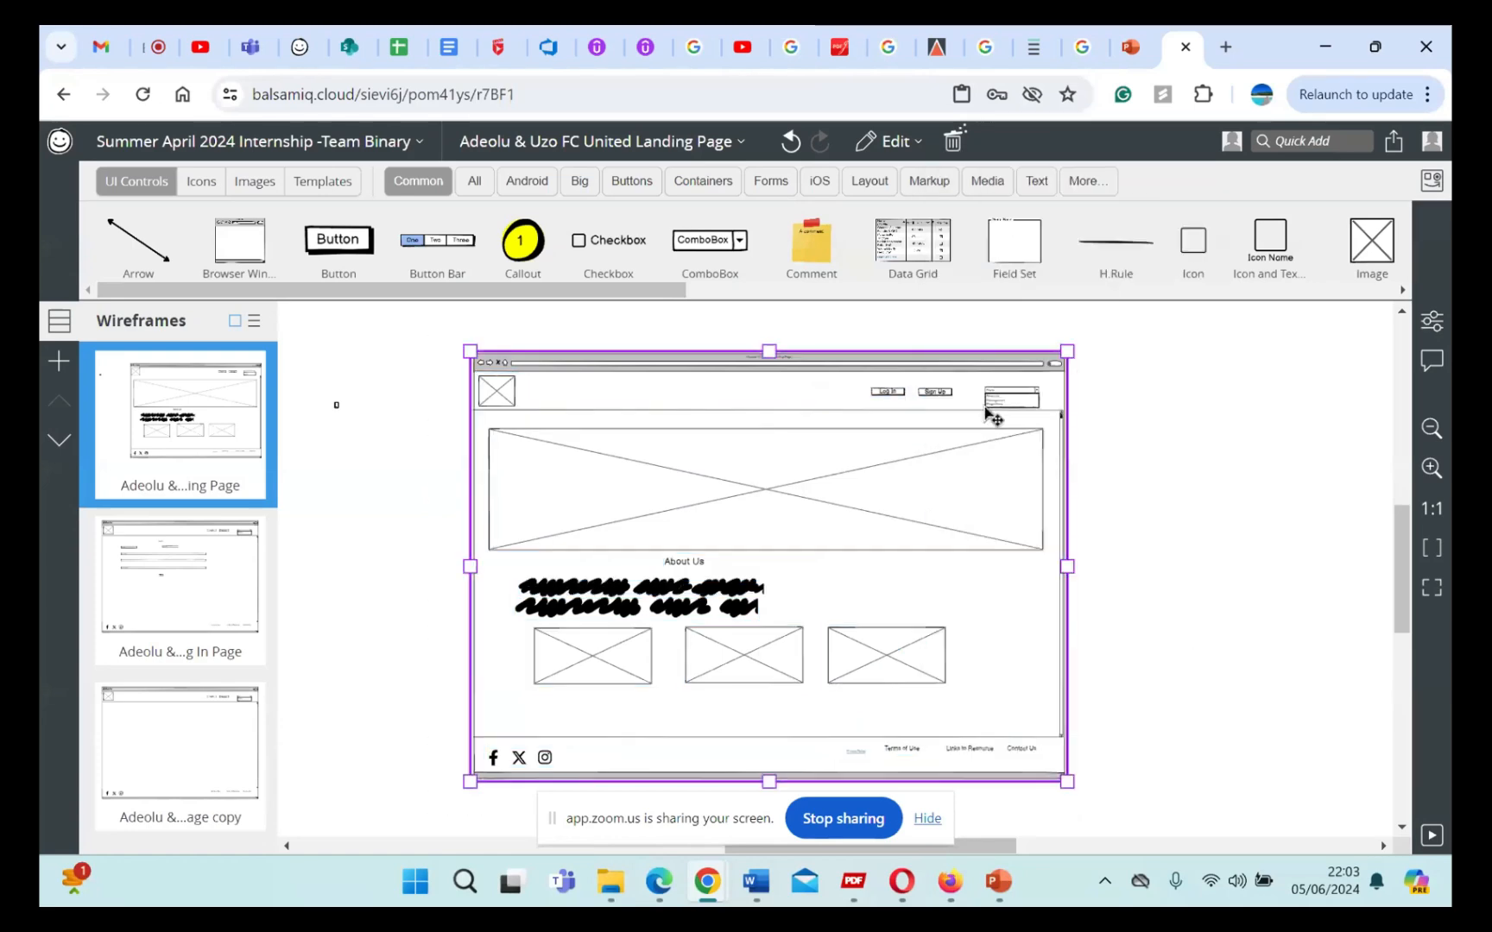
Step: Try pasting a copy of the grouped wireframe beneath the Additional Information text of the Search Functionality item in Azure DevOps, and undo the paste
{"action": "right_click", "coordinate": [540, 431]}
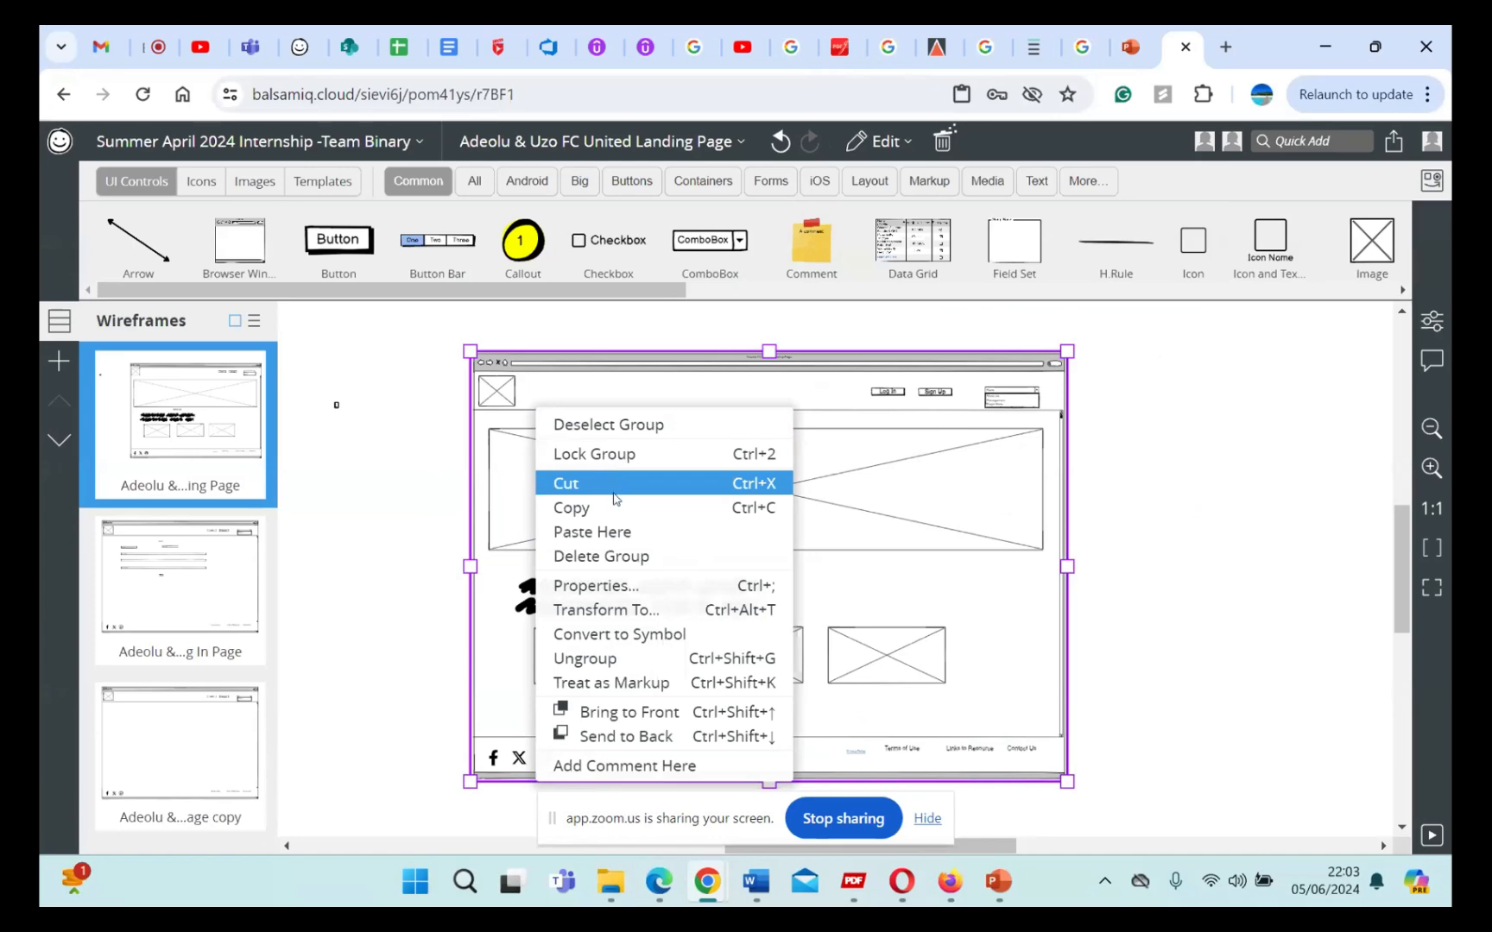
{"action": "left_click", "coordinate": [615, 509]}
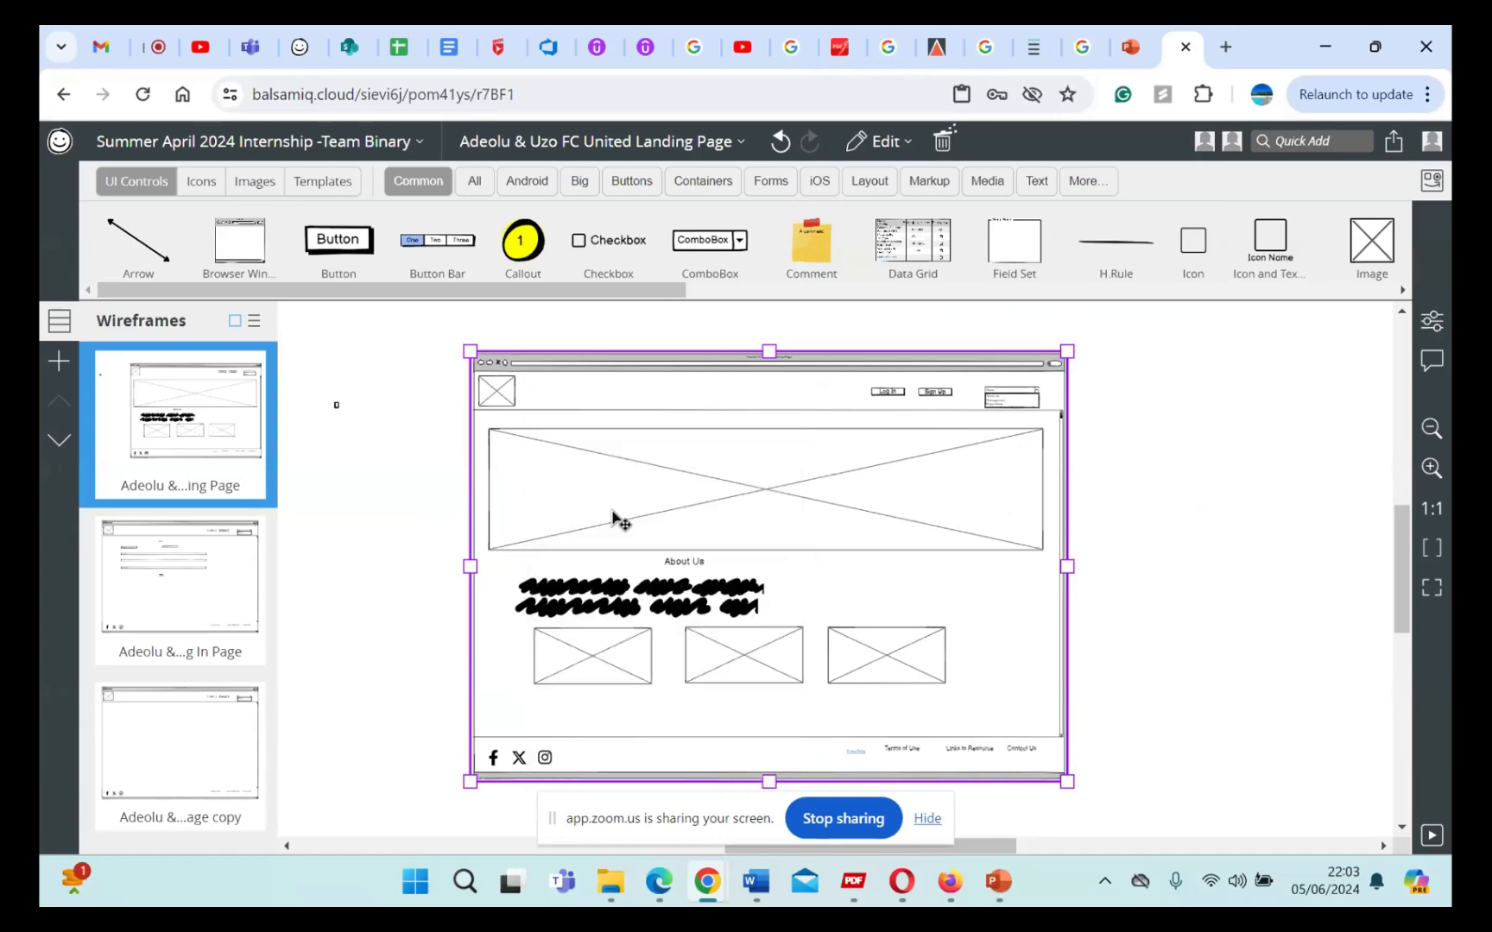
{"action": "left_click", "coordinate": [301, 49]}
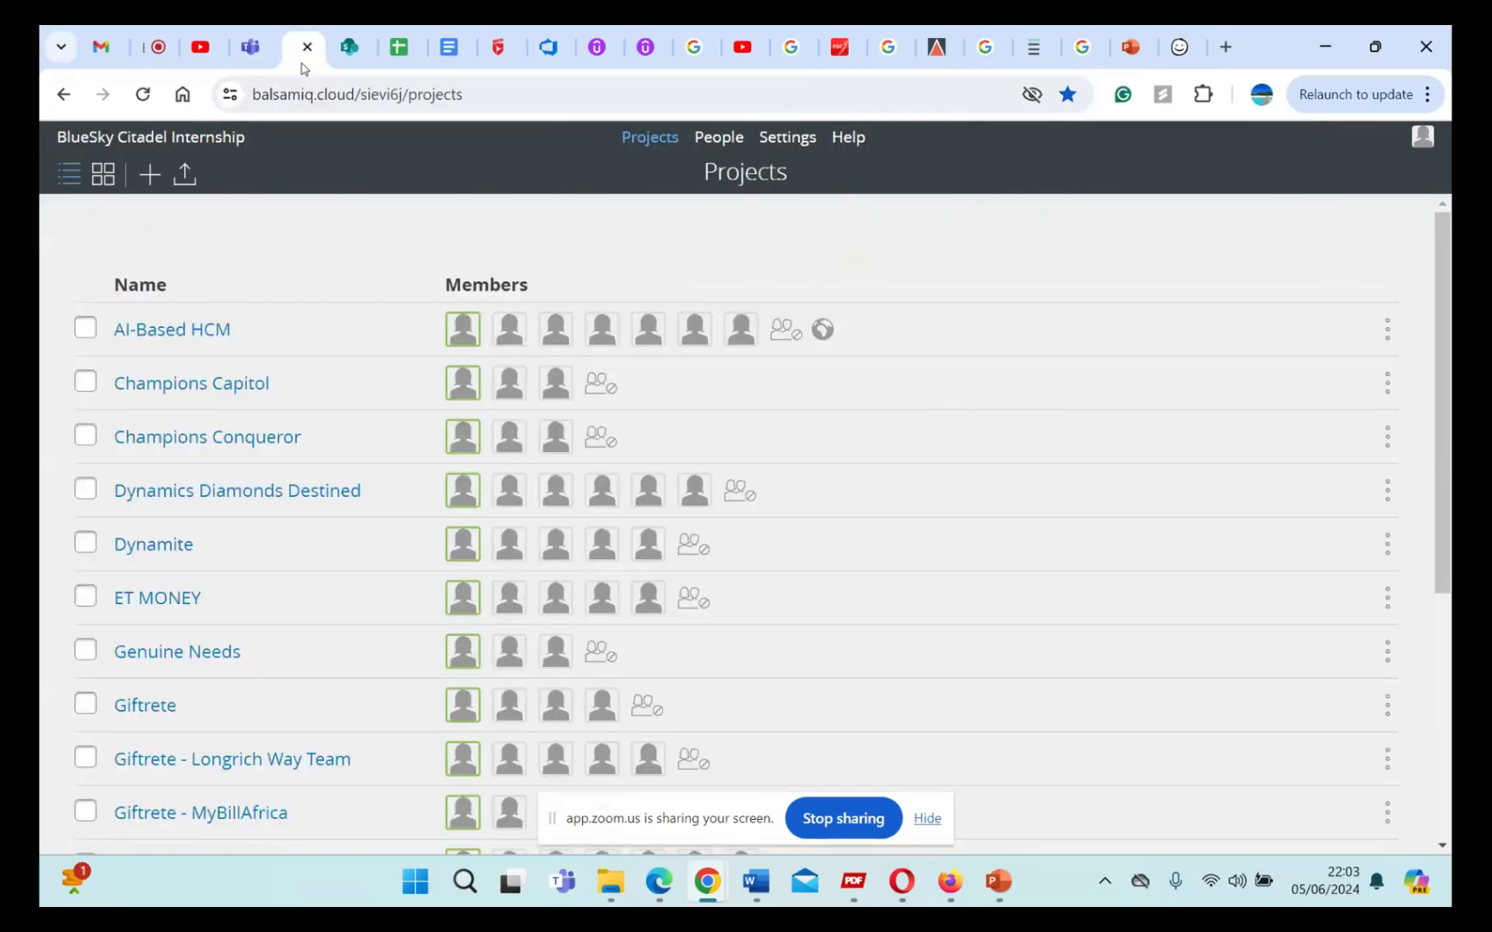
{"action": "left_click", "coordinate": [544, 54]}
{"action": "key", "text": "ctrl+v"}
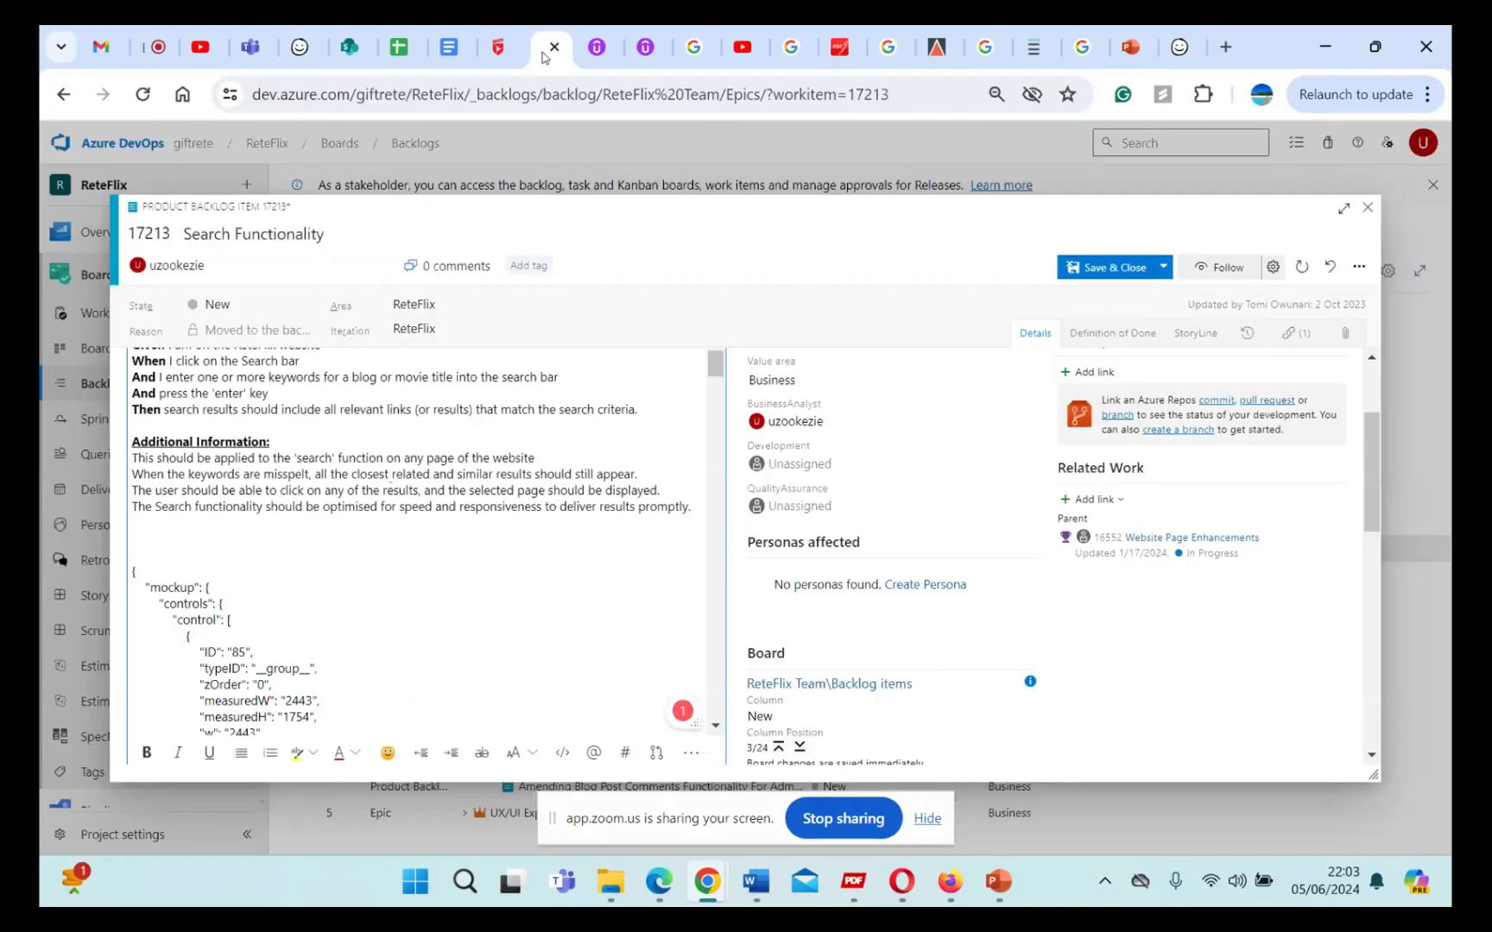
{"action": "key", "text": "ctrl+z"}
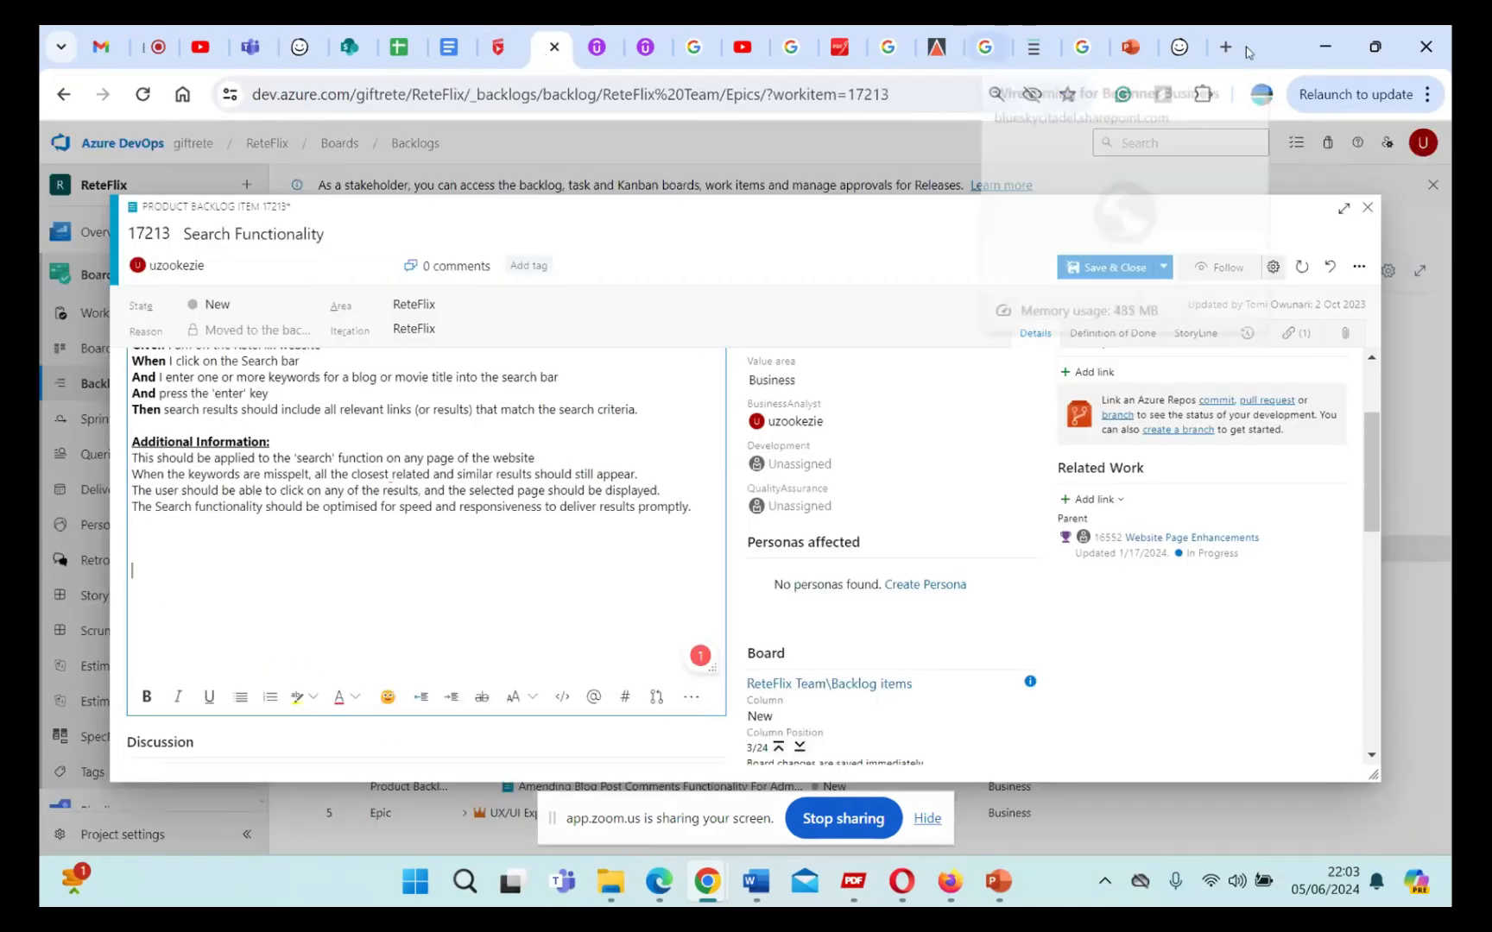
Step: Switch back to the Balsamiq landing page wireframe and examine the actions available for the grouped browser window
{"action": "left_click", "coordinate": [1179, 47]}
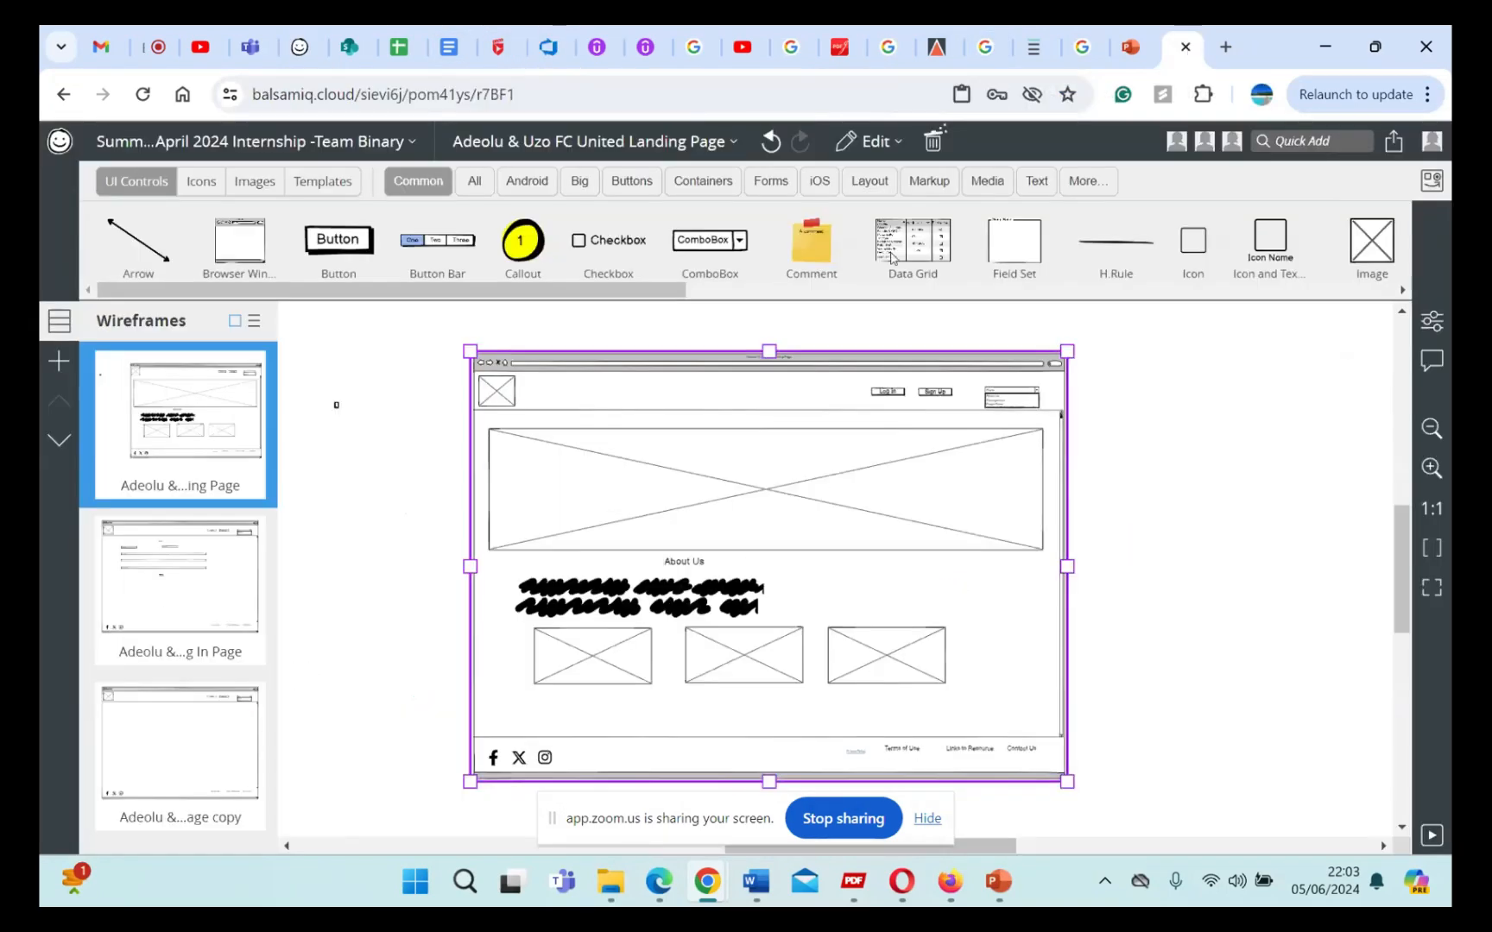
{"action": "right_click", "coordinate": [822, 443]}
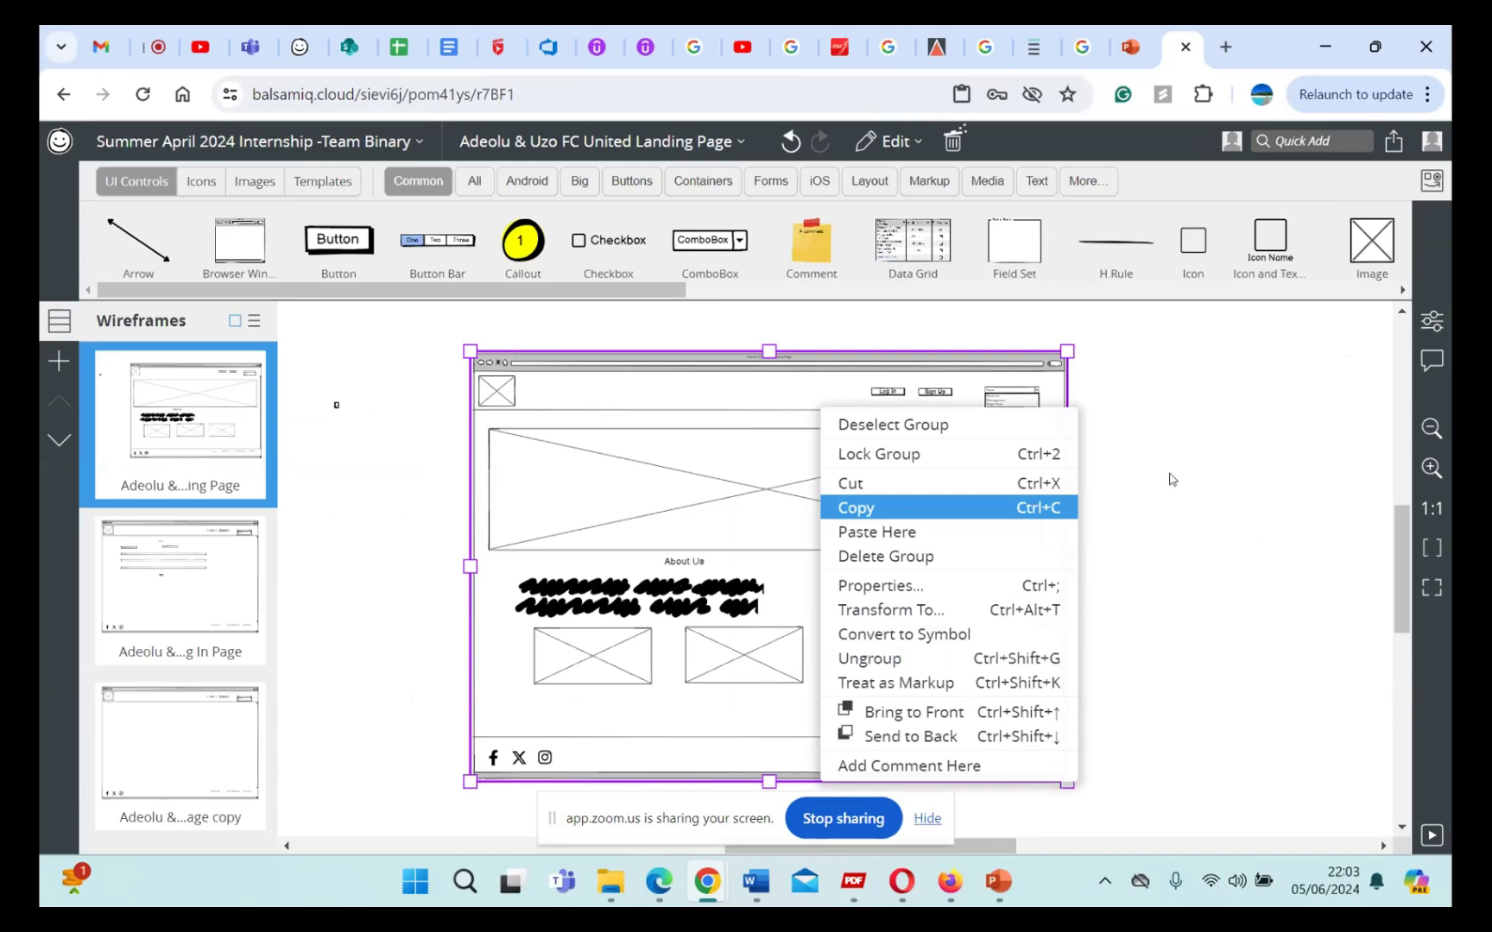
{"action": "left_click", "coordinate": [1172, 479]}
{"action": "left_click_drag", "start_coordinate": [412, 346], "coordinate": [1158, 815]}
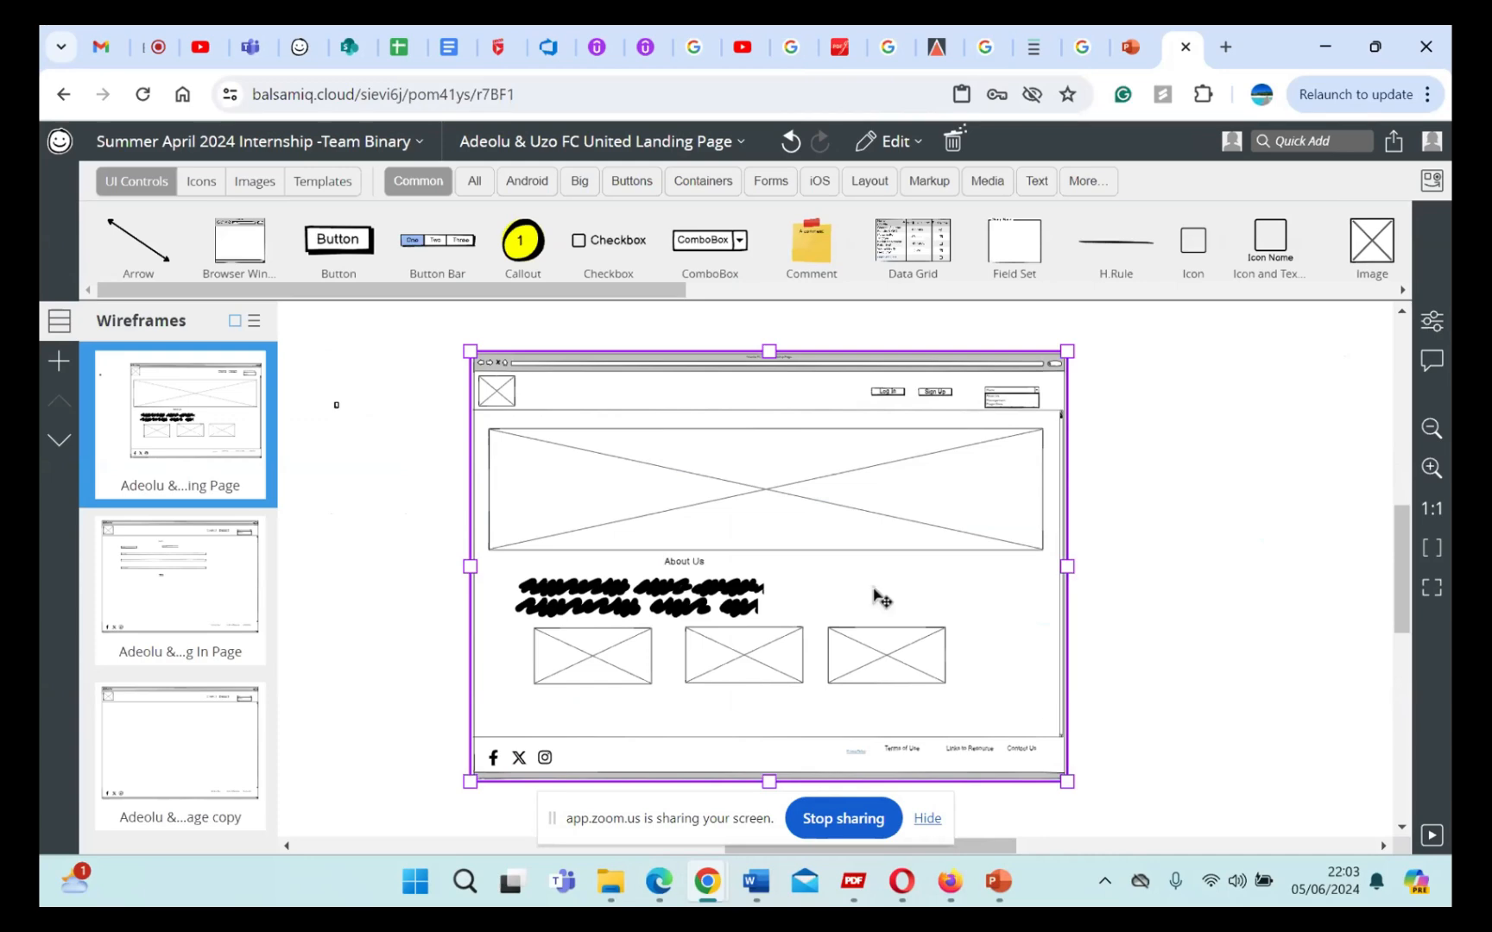
{"action": "left_click", "coordinate": [1168, 592]}
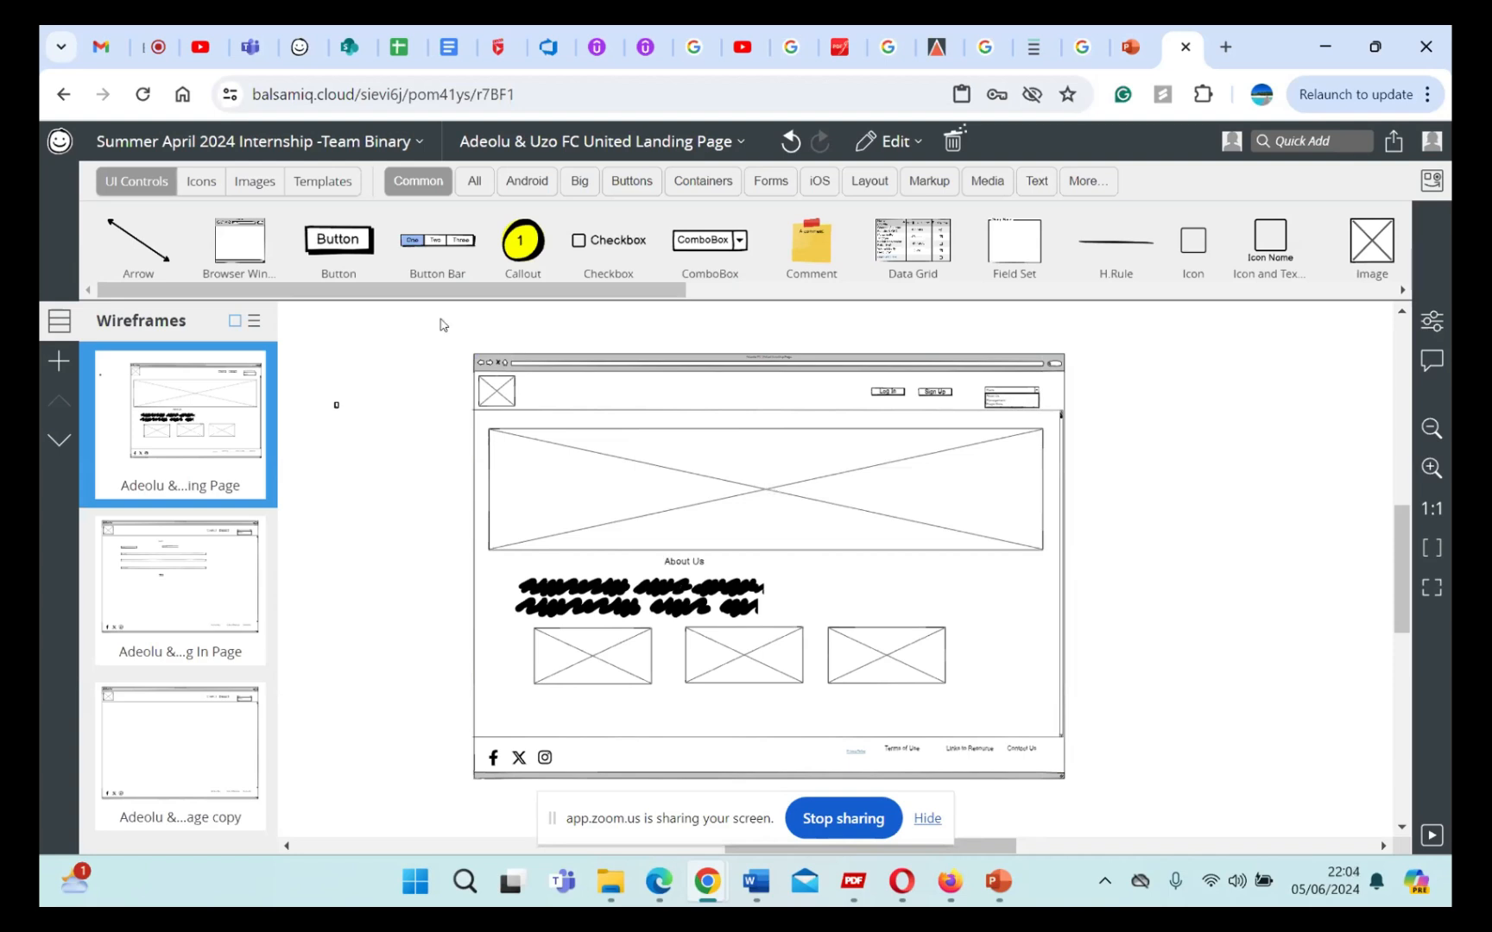
{"action": "left_click_drag", "start_coordinate": [439, 314], "coordinate": [1138, 776]}
{"action": "left_click", "coordinate": [1249, 732]}
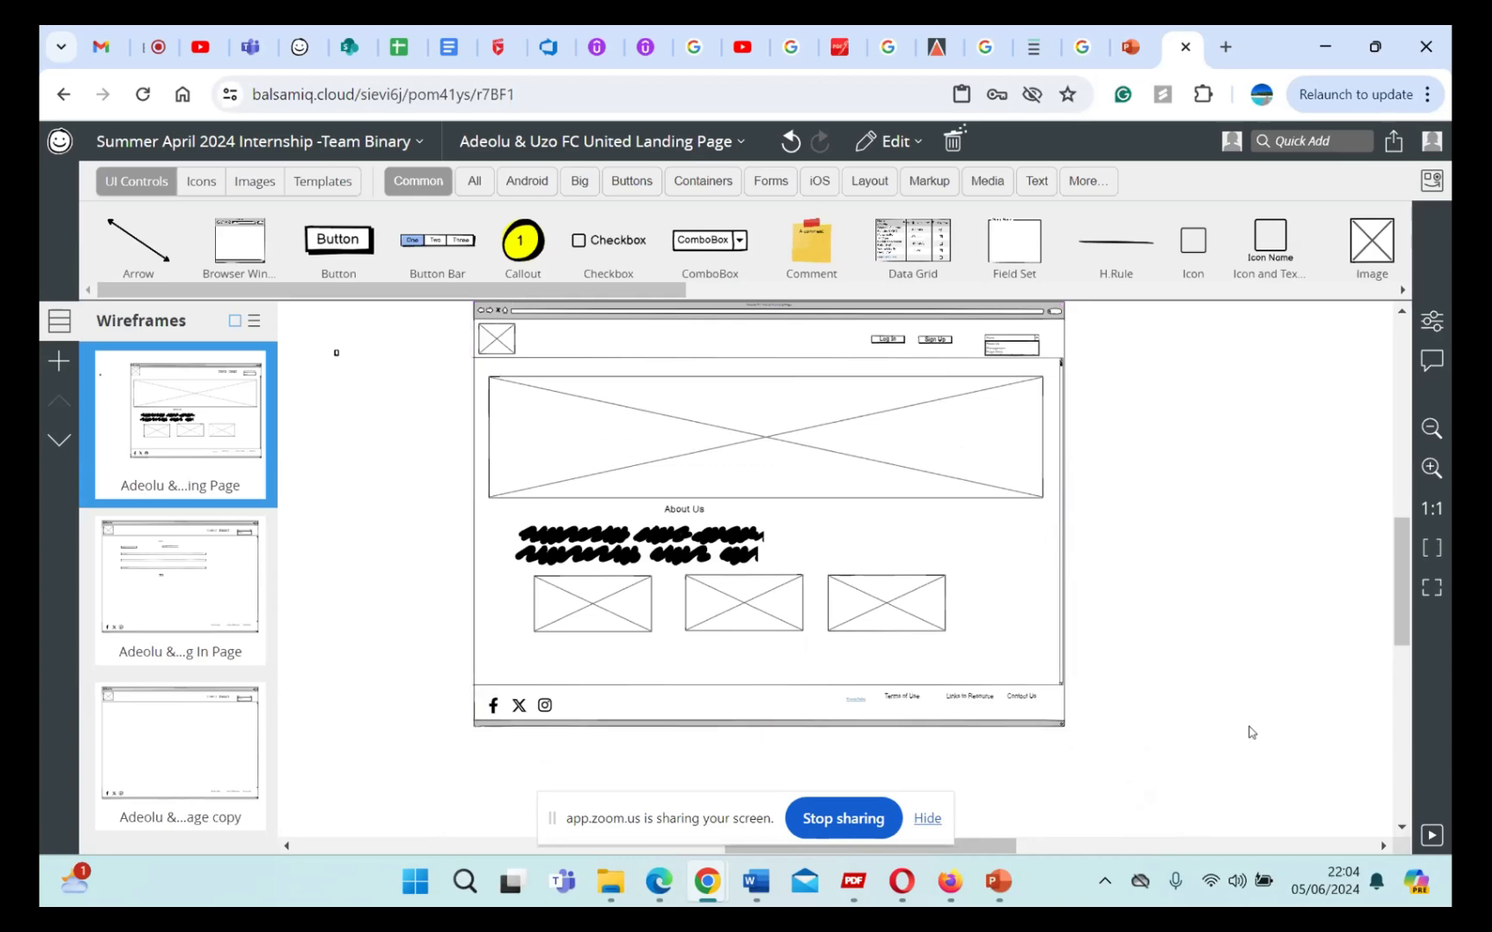
Step: Delete the tiny stray control lying outside the browser window on the landing page wireframe
{"action": "key", "text": "ctrl+a"}
{"action": "scroll", "coordinate": [1349, 693], "scroll_direction": "up", "scroll_amount": 2}
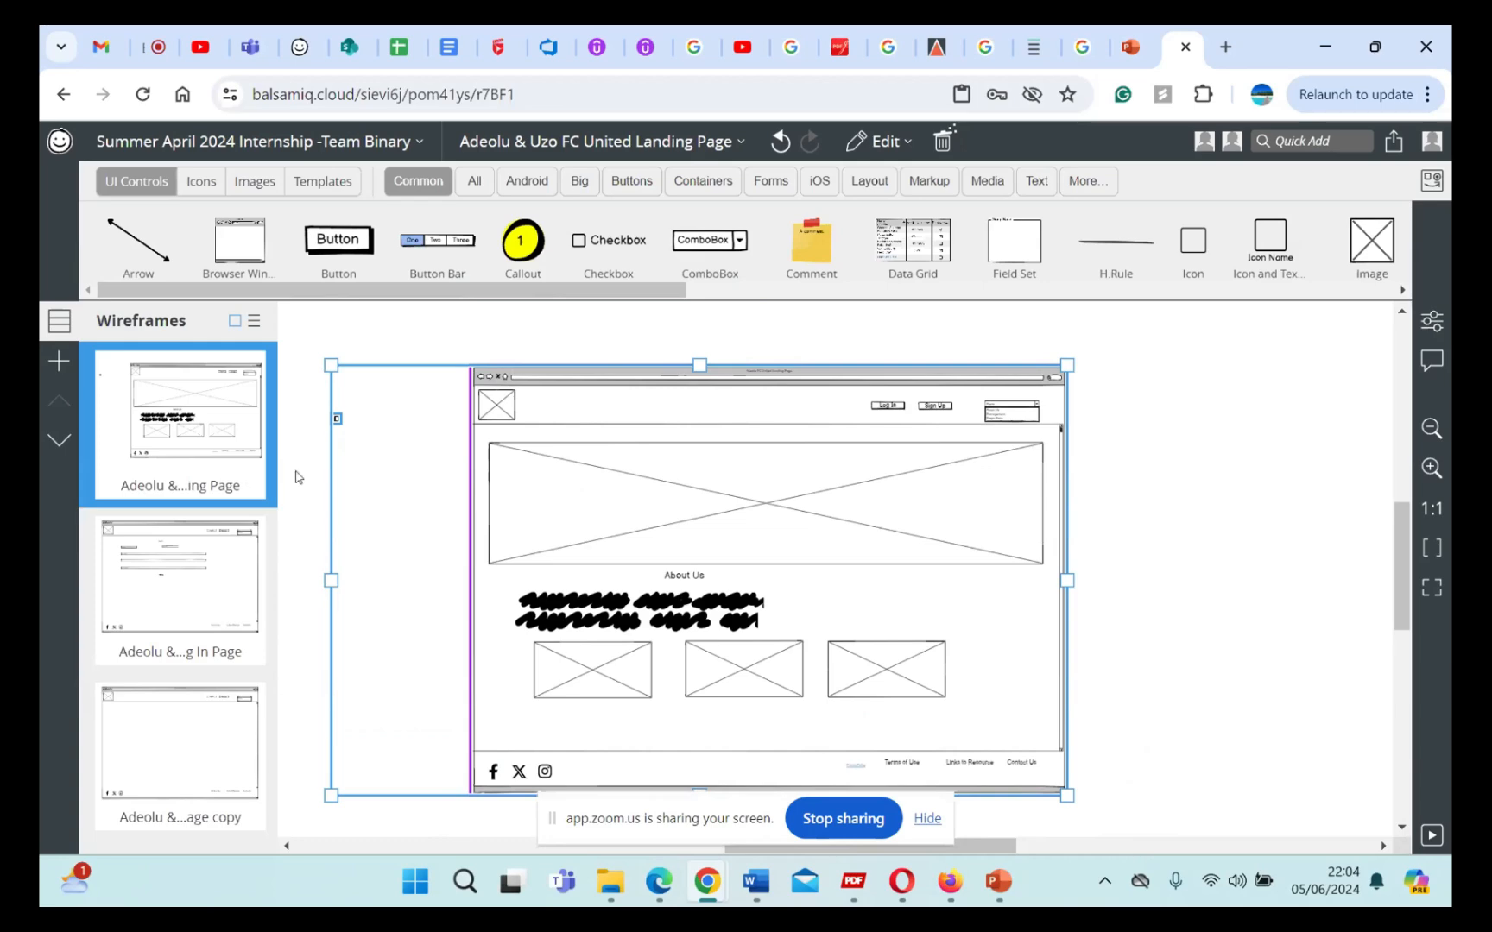
{"action": "left_click", "coordinate": [352, 422]}
{"action": "left_click", "coordinate": [336, 419]}
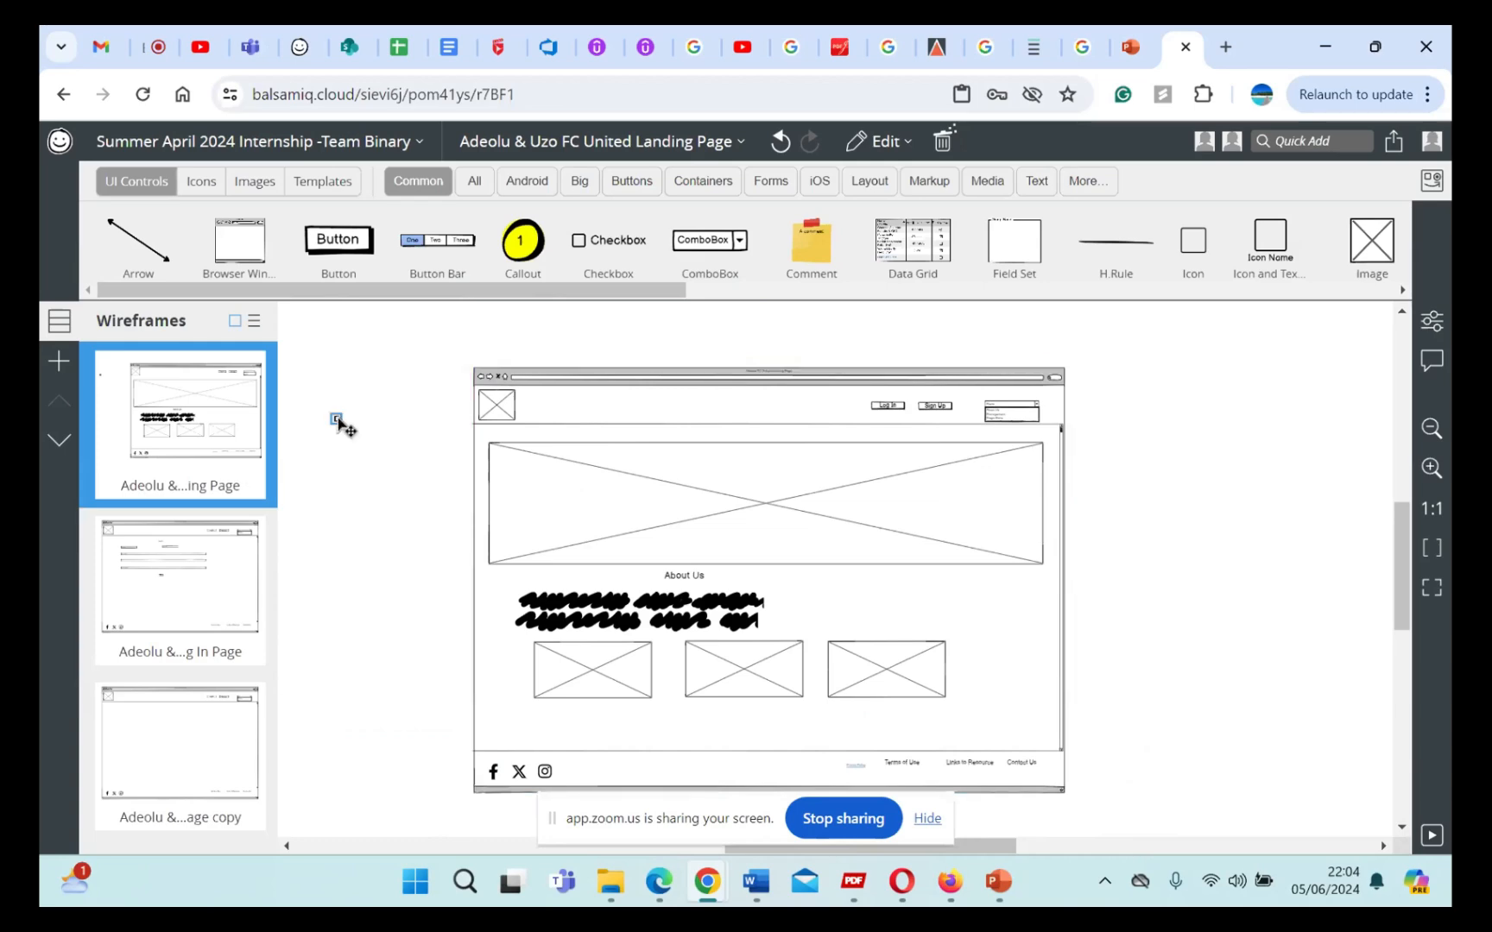
{"action": "key", "text": "Delete"}
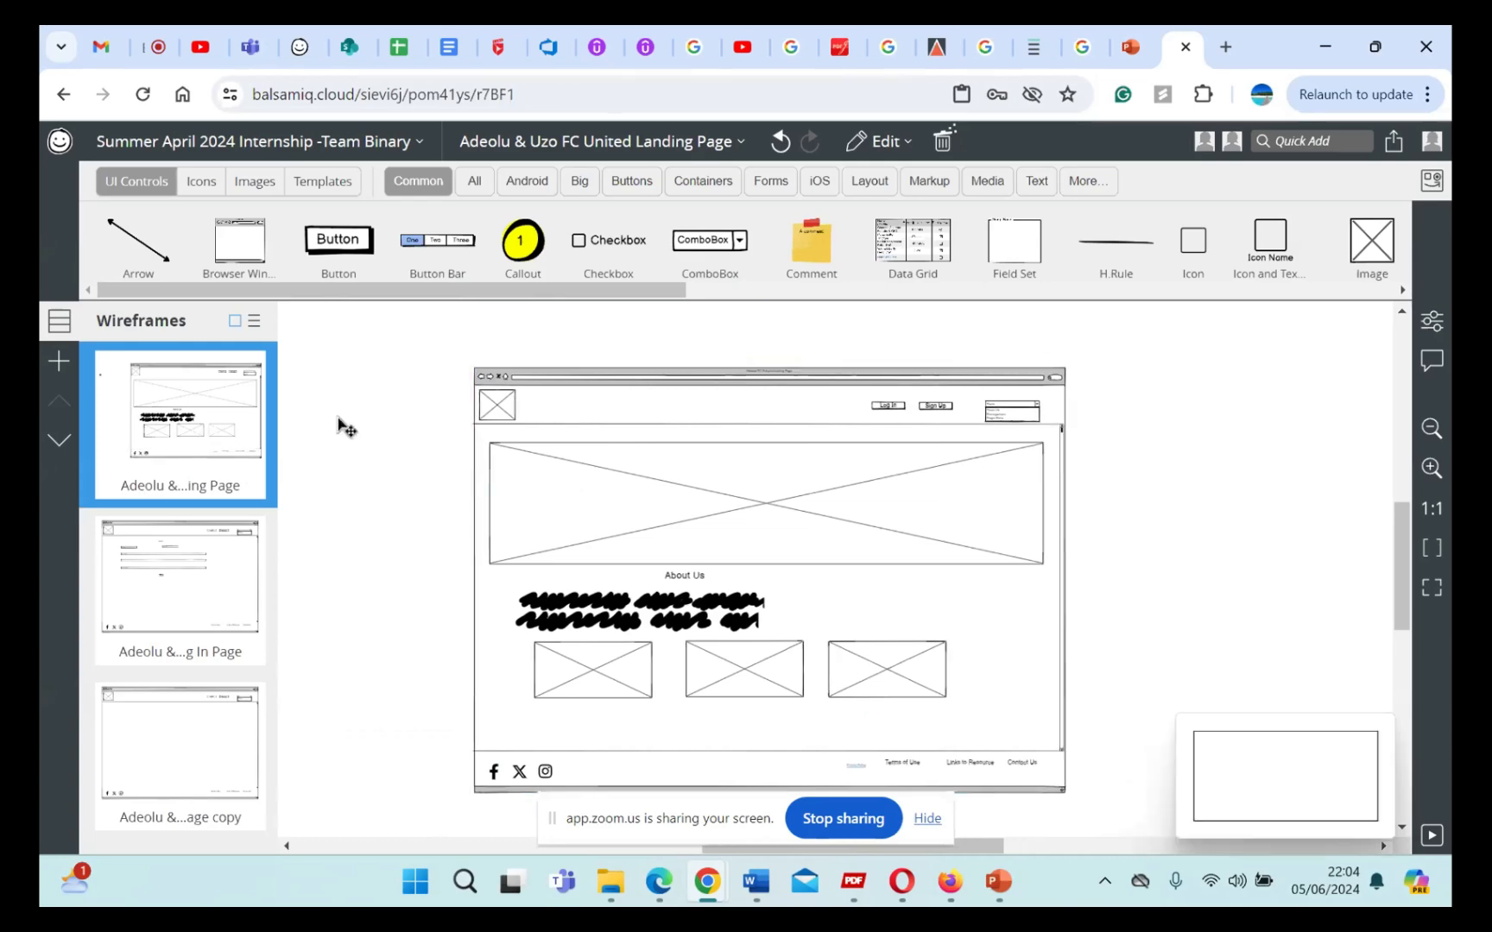
Step: Ungroup the landing page wireframe's controls and group them again
{"action": "key", "text": "ctrl+a"}
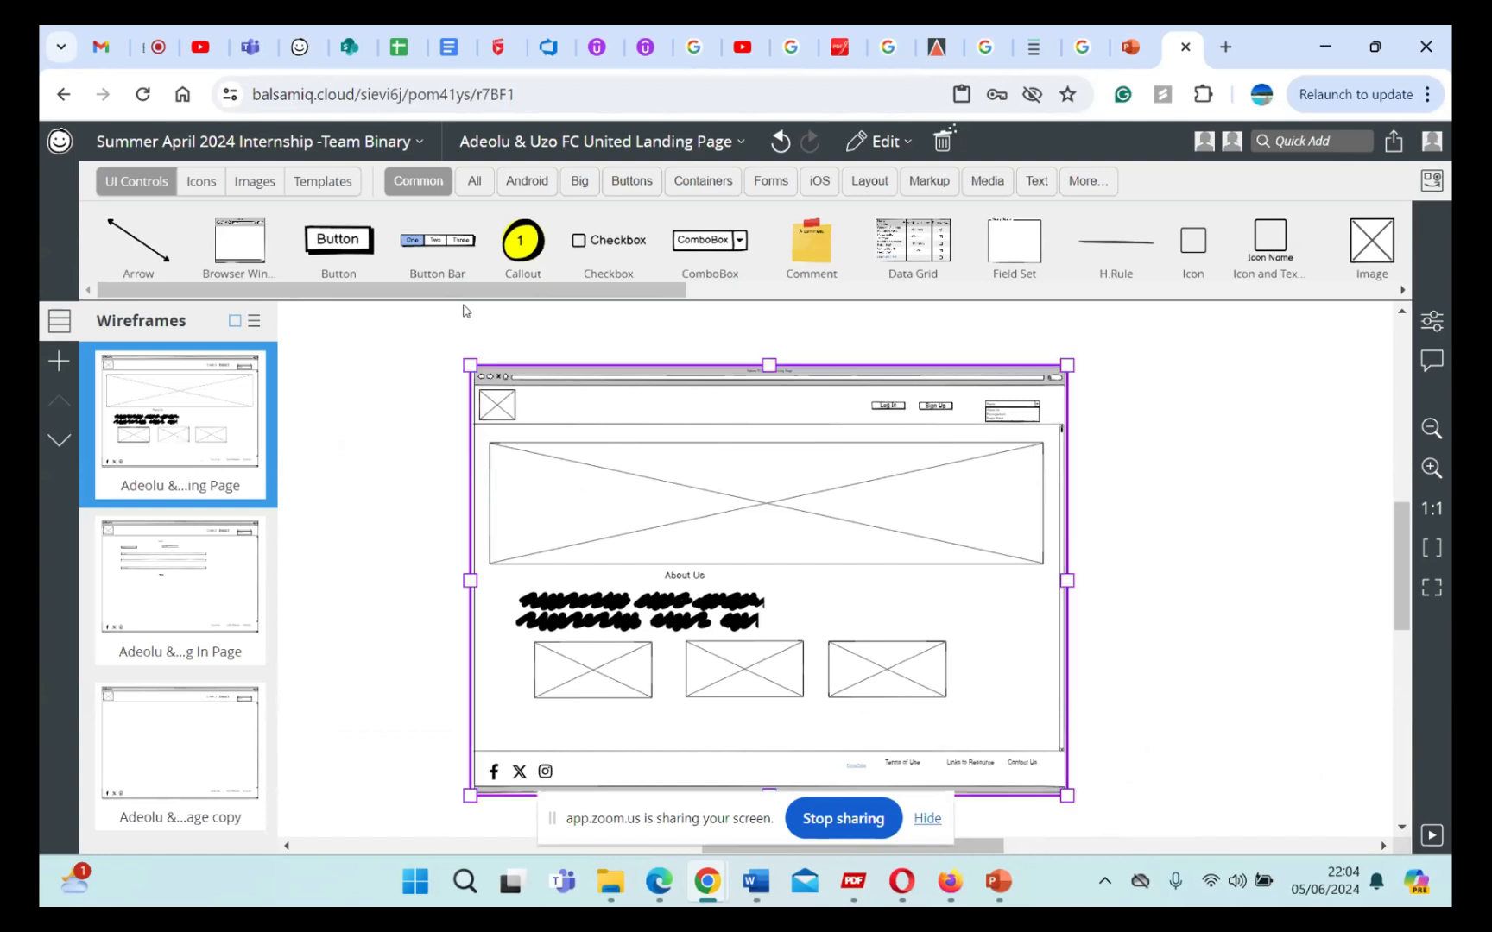
{"action": "right_click", "coordinate": [691, 398]}
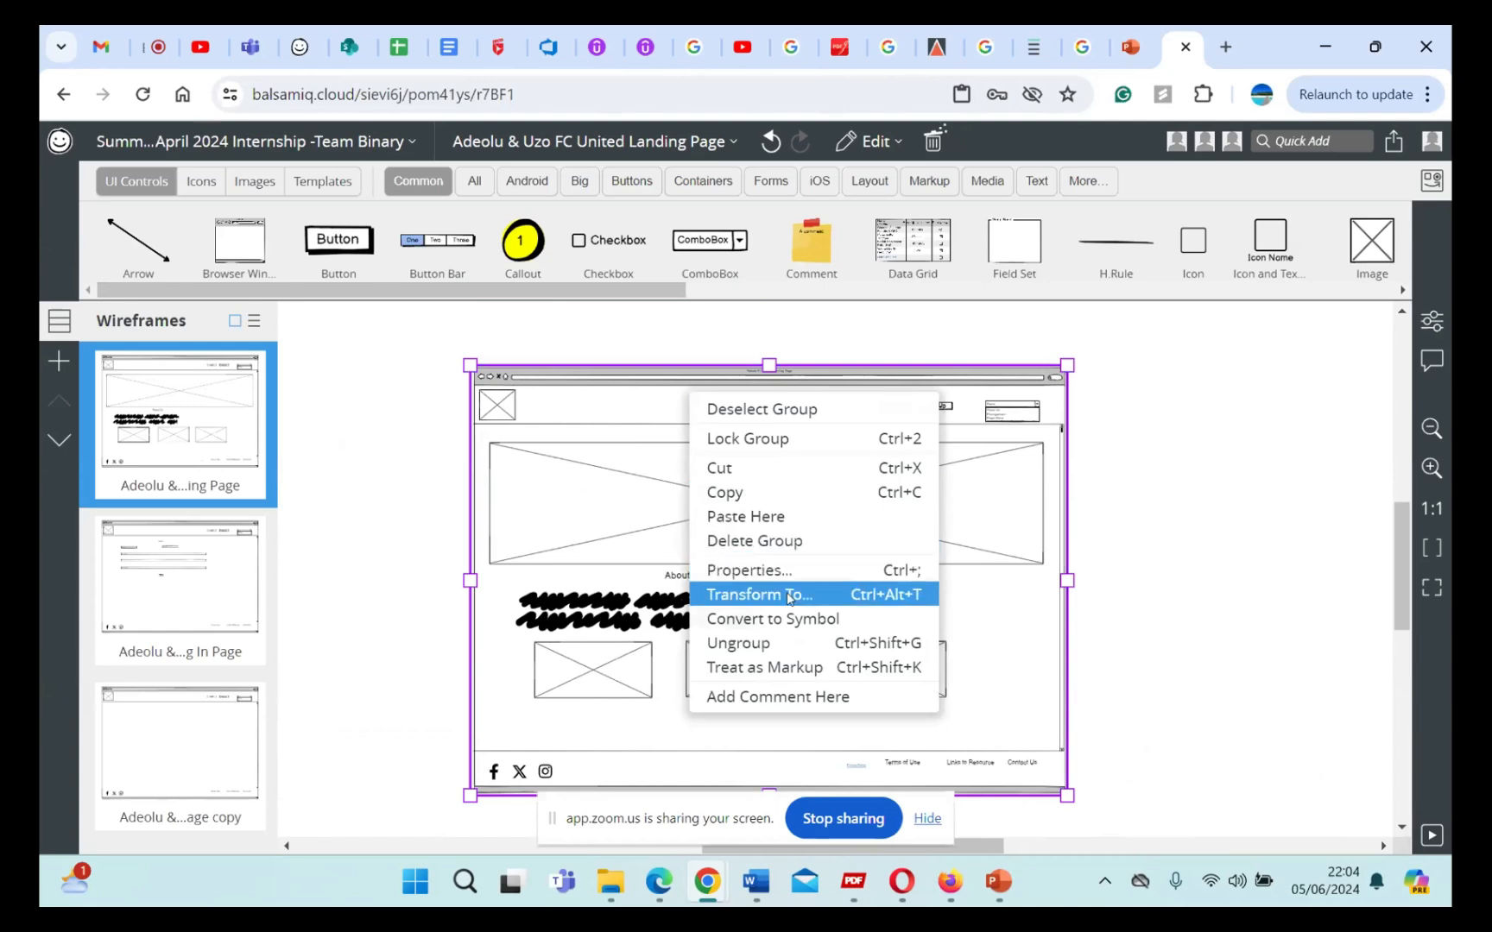
{"action": "left_click", "coordinate": [781, 643]}
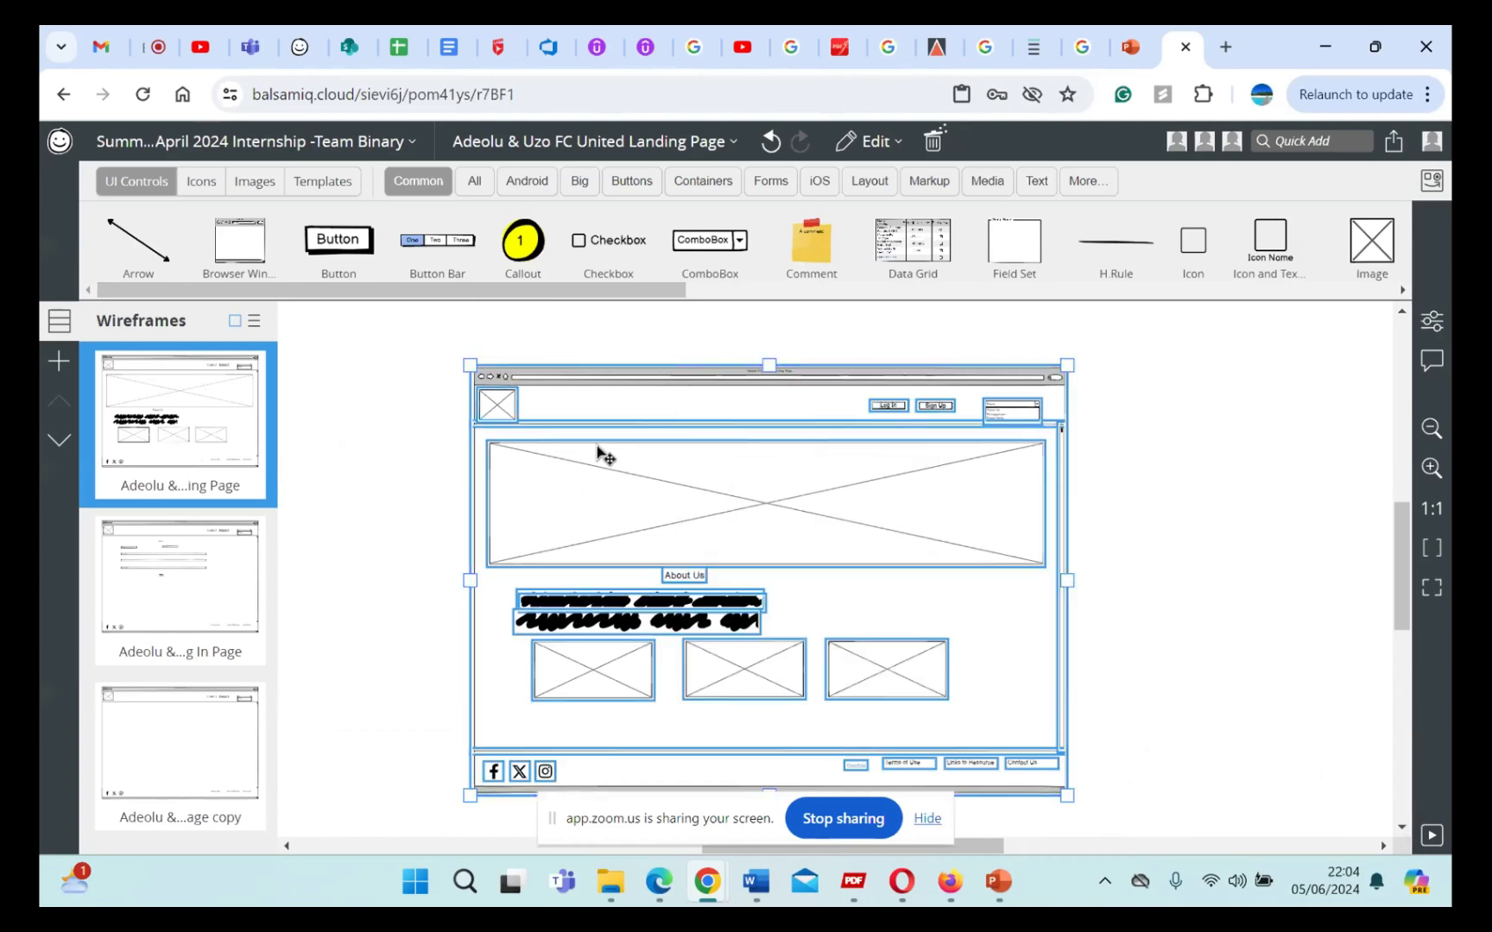
{"action": "right_click", "coordinate": [723, 454]}
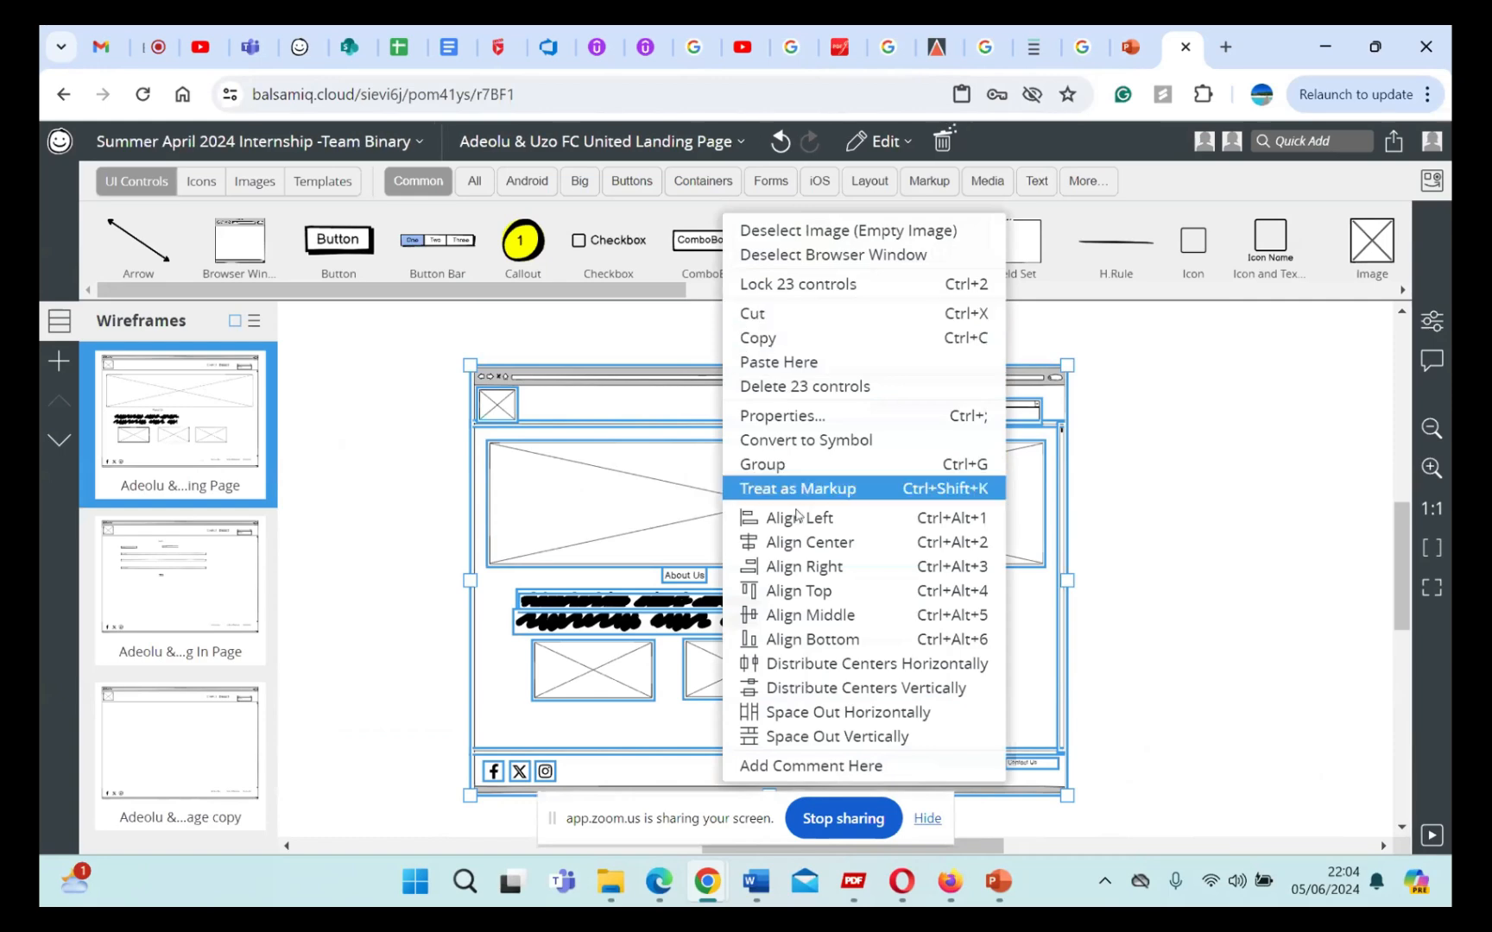
{"action": "left_click", "coordinate": [801, 471]}
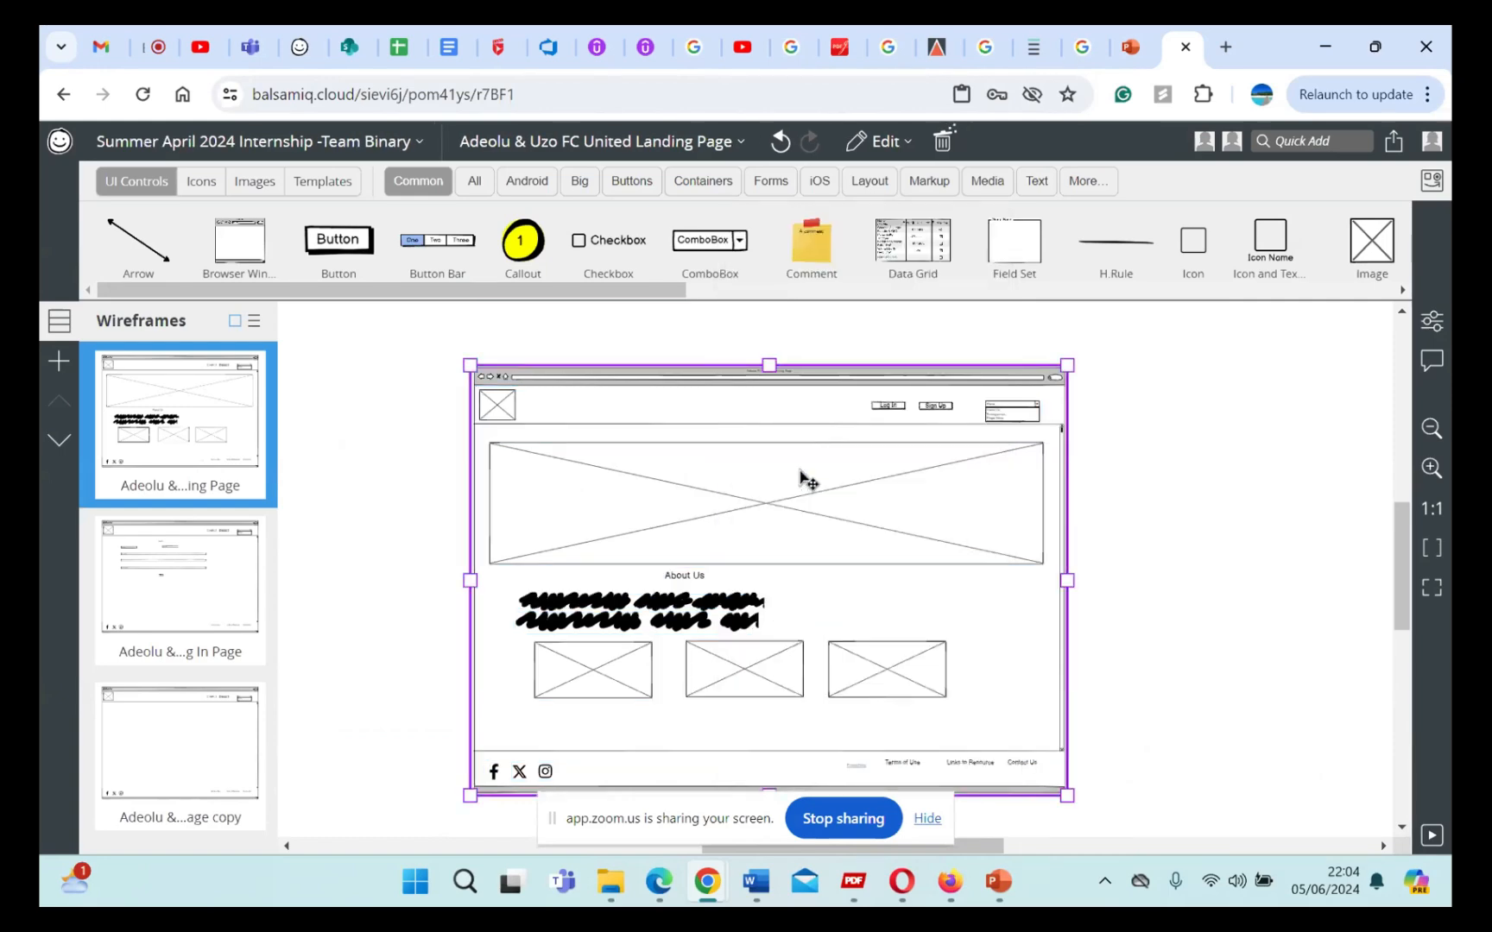
Step: Lock the grouped landing page wireframe and copy it to the clipboard as a bitmap
{"action": "right_click", "coordinate": [723, 477]}
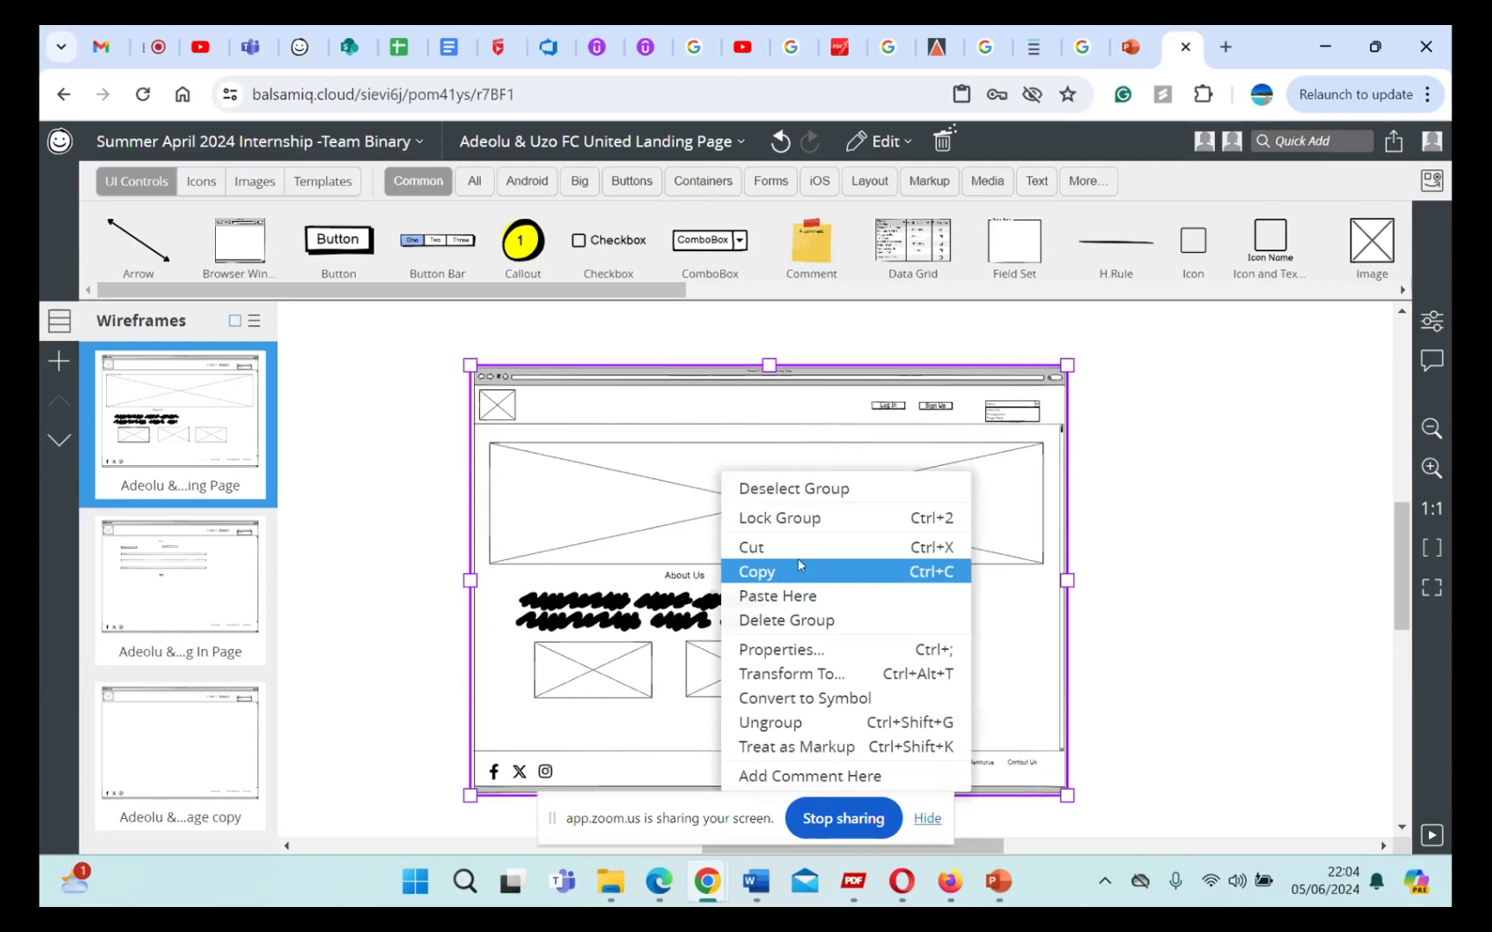
{"action": "left_click", "coordinate": [798, 518]}
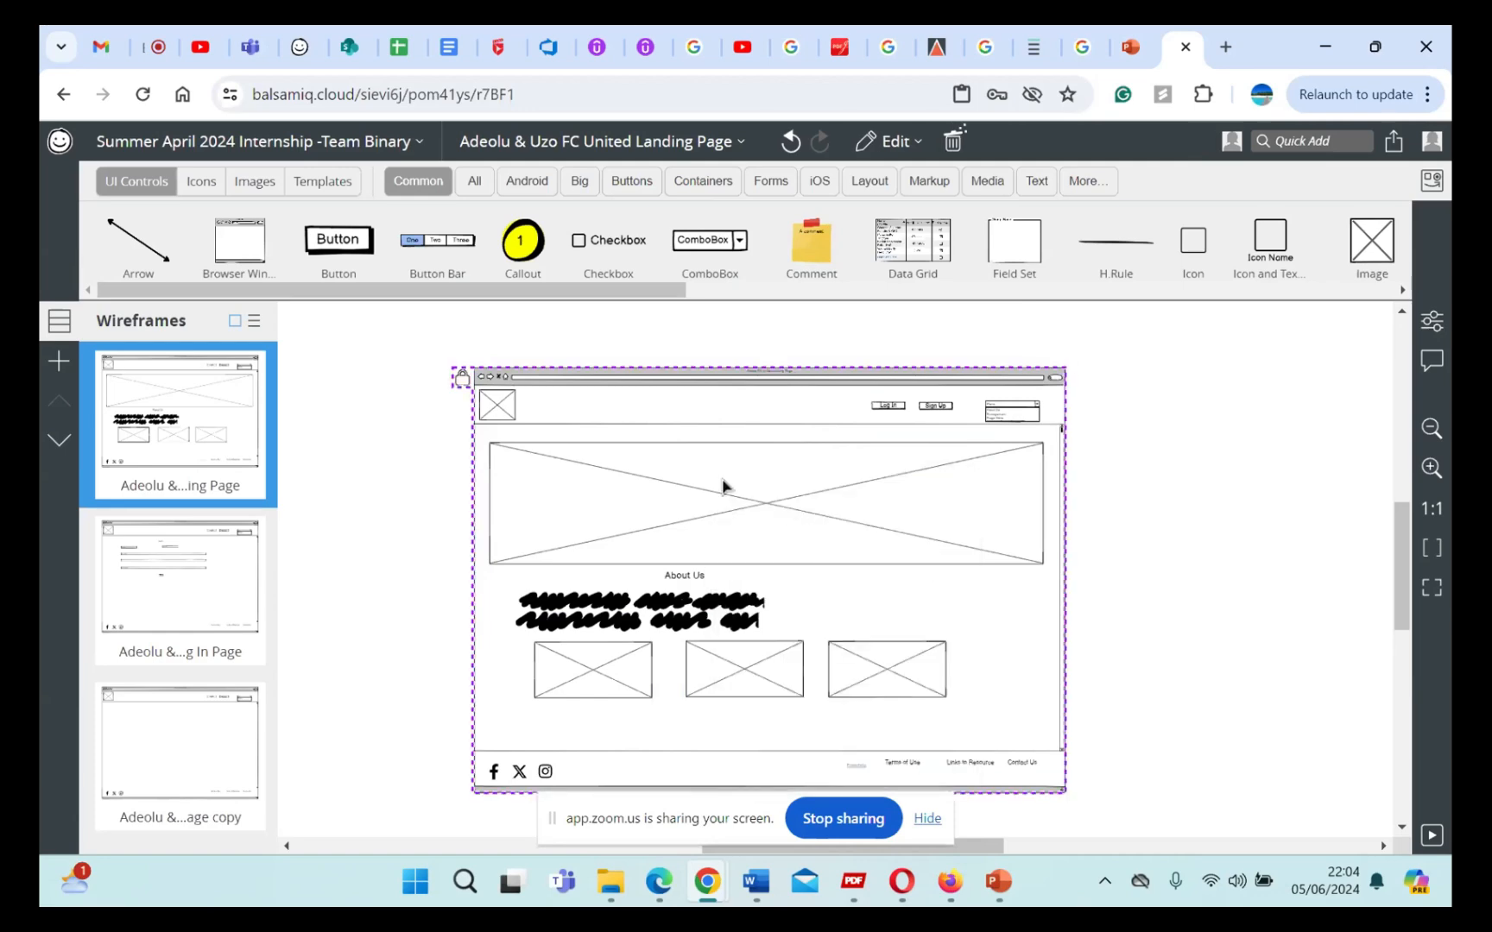
{"action": "left_click", "coordinate": [924, 150]}
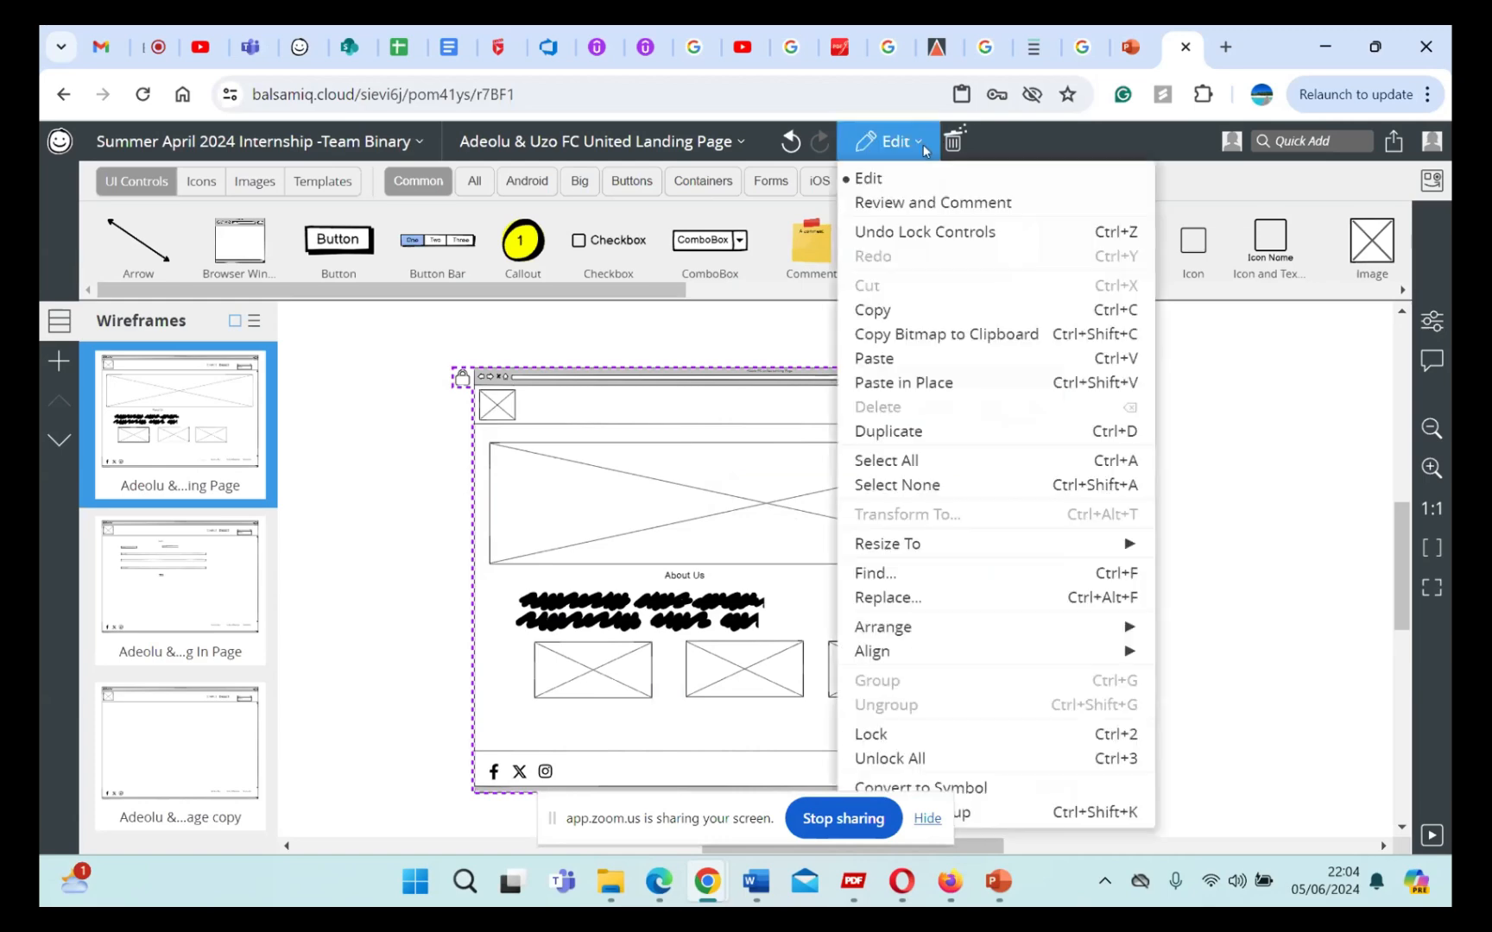
{"action": "left_click", "coordinate": [911, 309]}
{"action": "left_click", "coordinate": [600, 141]}
{"action": "left_click", "coordinate": [314, 75]}
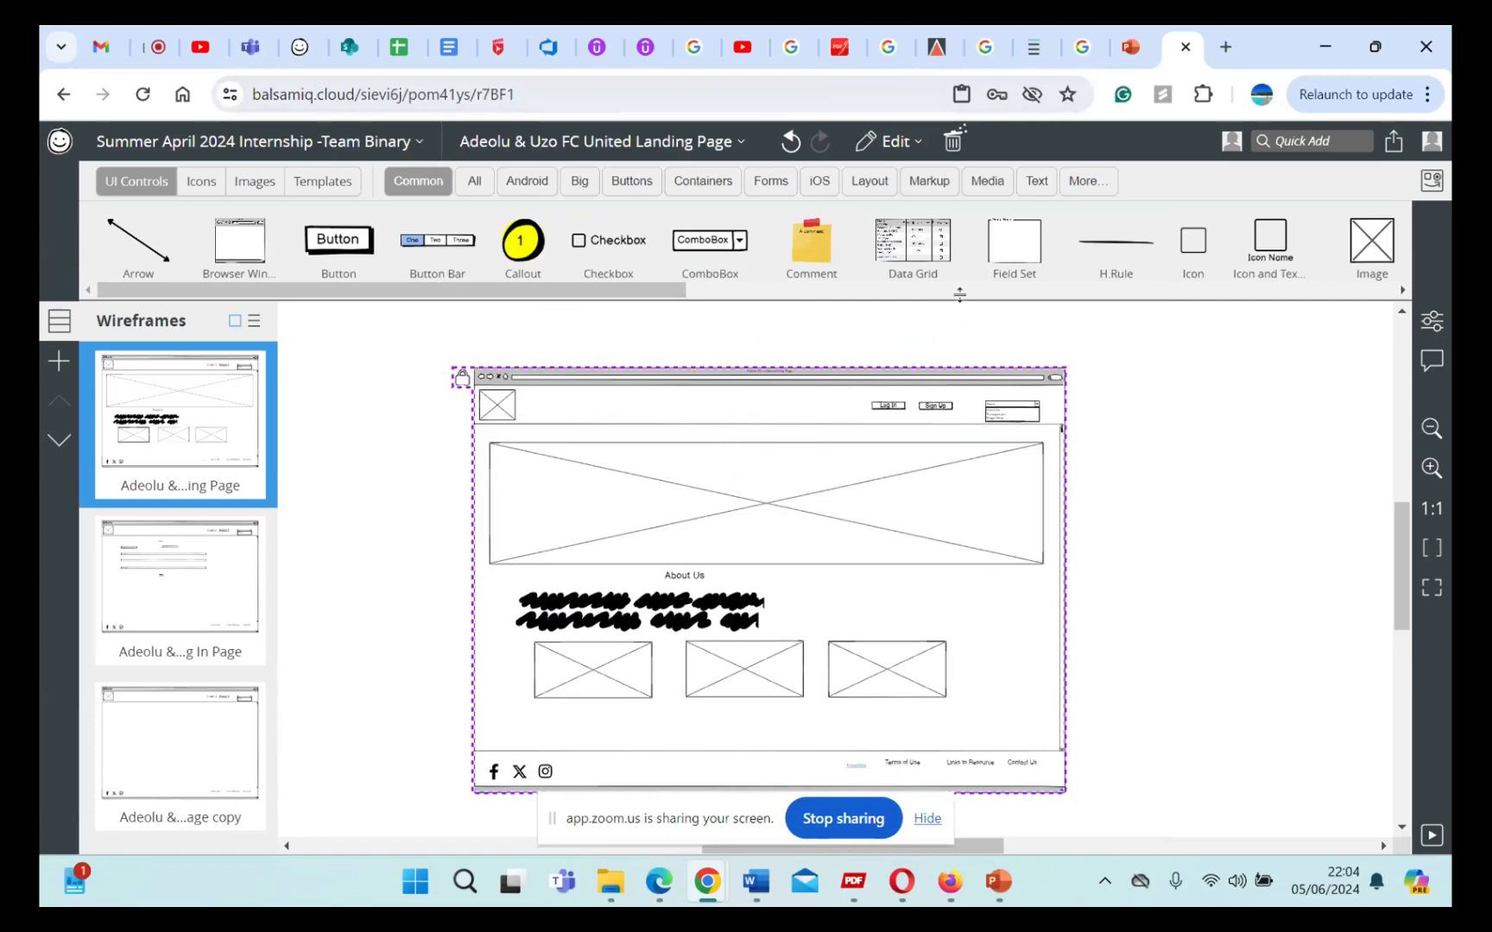
{"action": "left_click", "coordinate": [922, 143]}
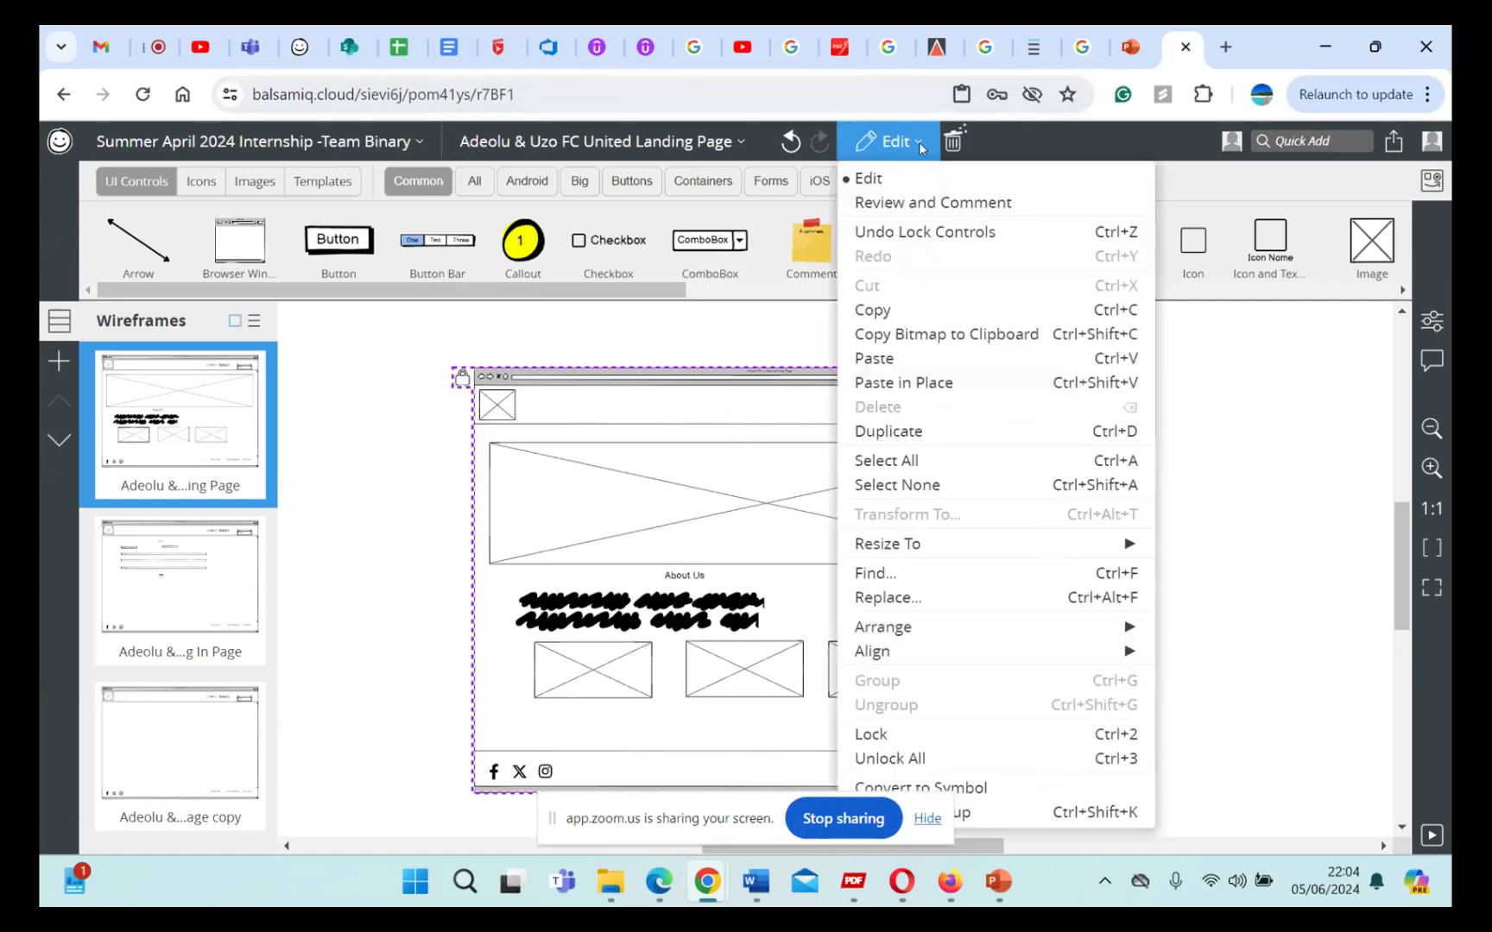
{"action": "left_click", "coordinate": [960, 336]}
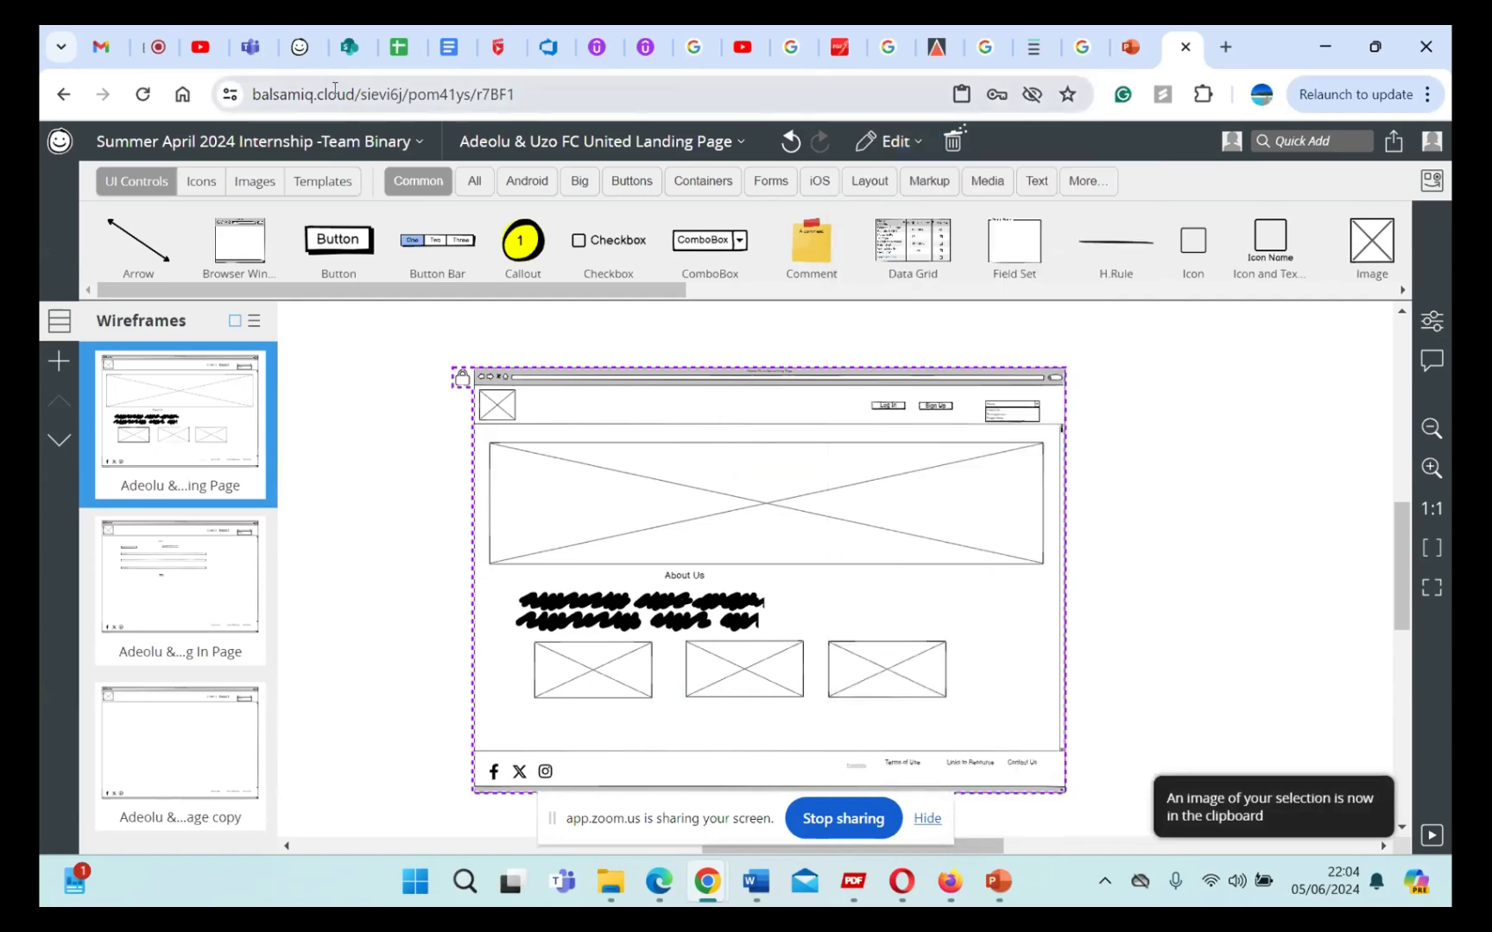
Step: Switch to Azure DevOps and paste the wireframe image beneath the Additional Information text of the Search Functionality item
{"action": "left_click", "coordinate": [544, 54]}
{"action": "left_click", "coordinate": [389, 524]}
{"action": "key", "text": "ctrl+v"}
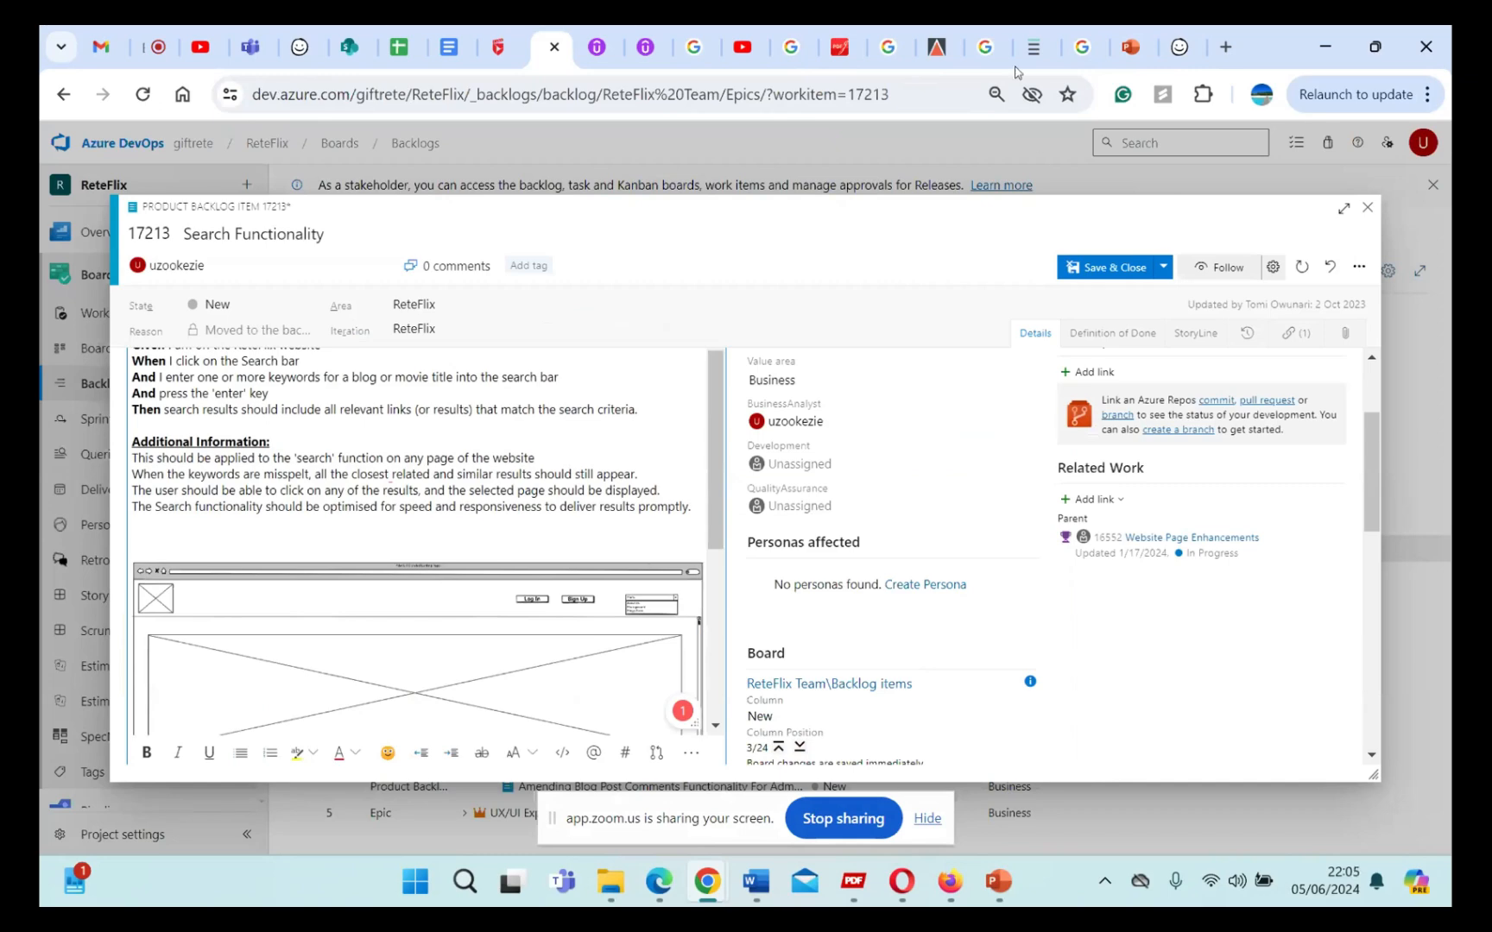
Step: Switch back to the Balsamiq landing page wireframe, undo the lock on the group and select the whole group
{"action": "left_click", "coordinate": [1179, 47]}
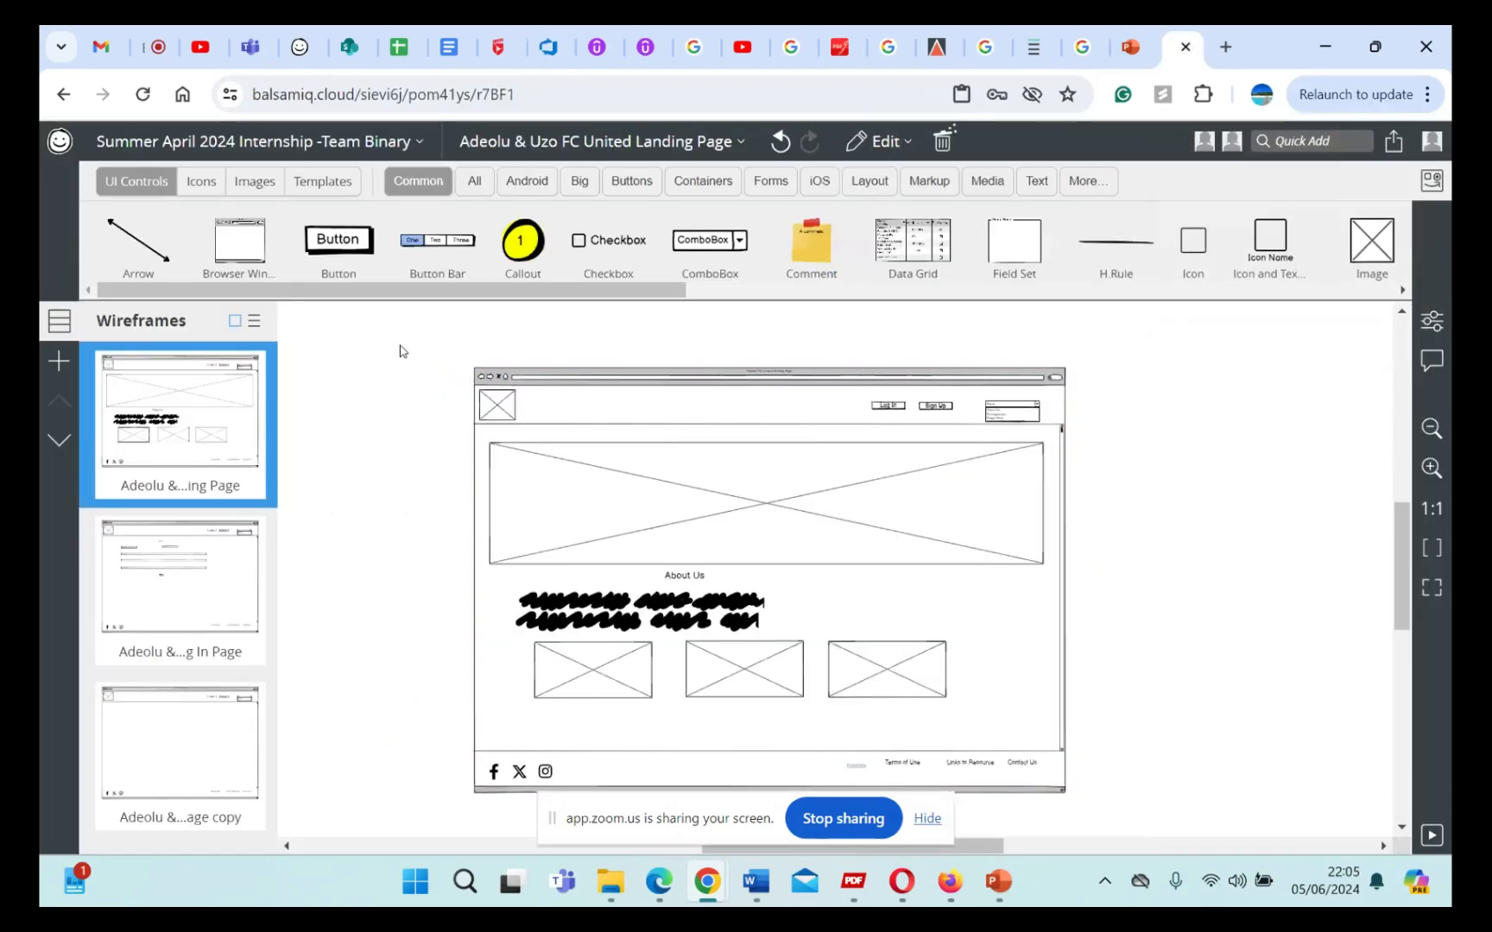
{"action": "key", "text": "ctrl+z"}
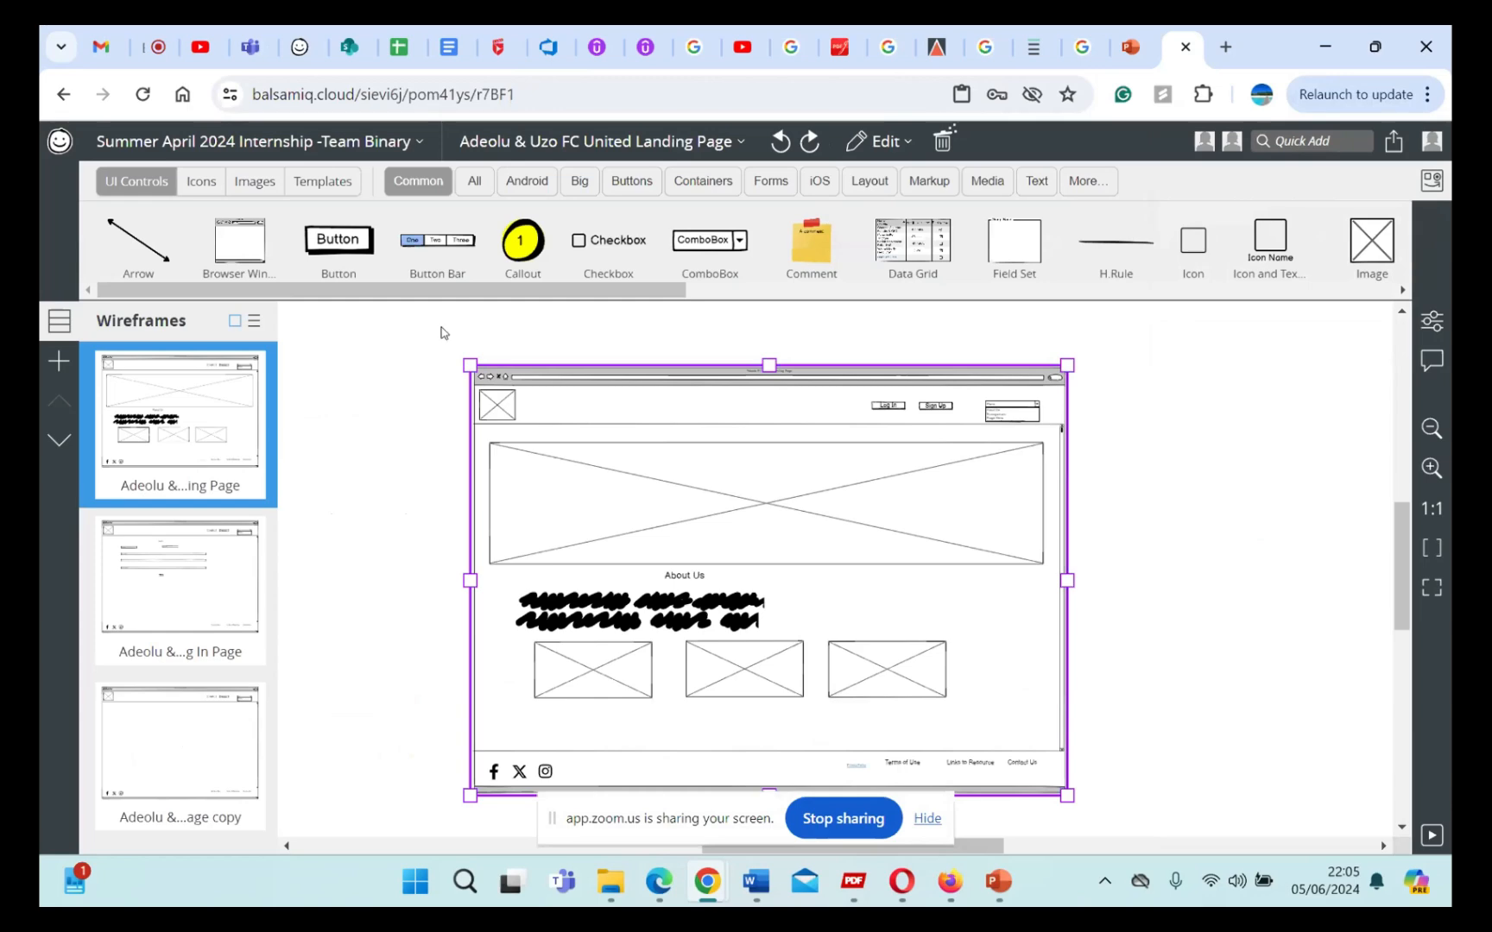
{"action": "left_click", "coordinate": [438, 335]}
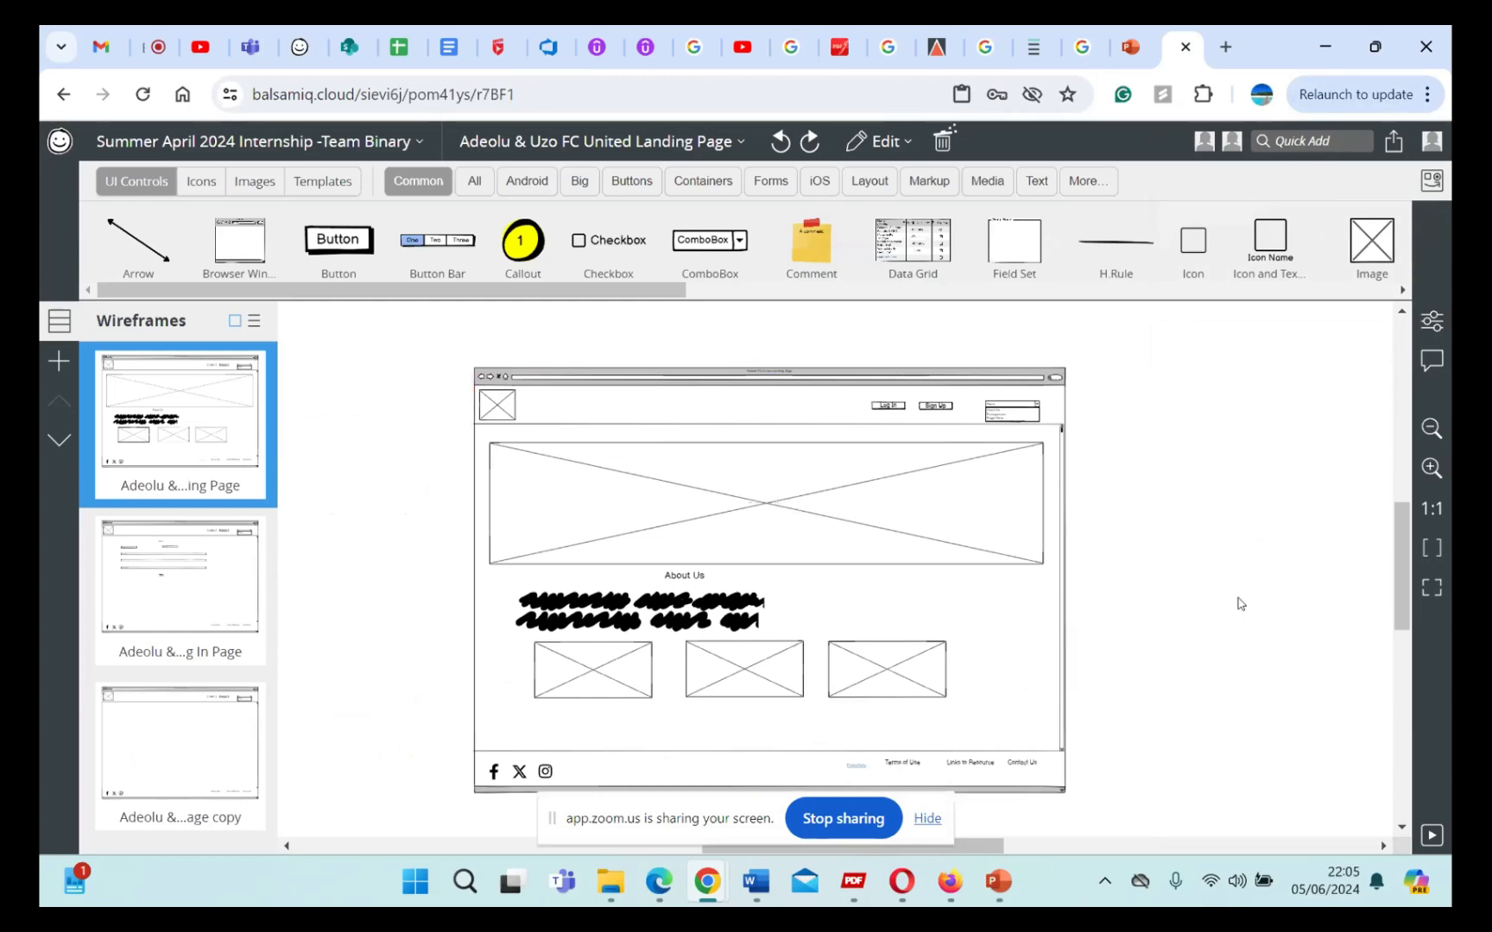
{"action": "key", "text": "ctrl+a"}
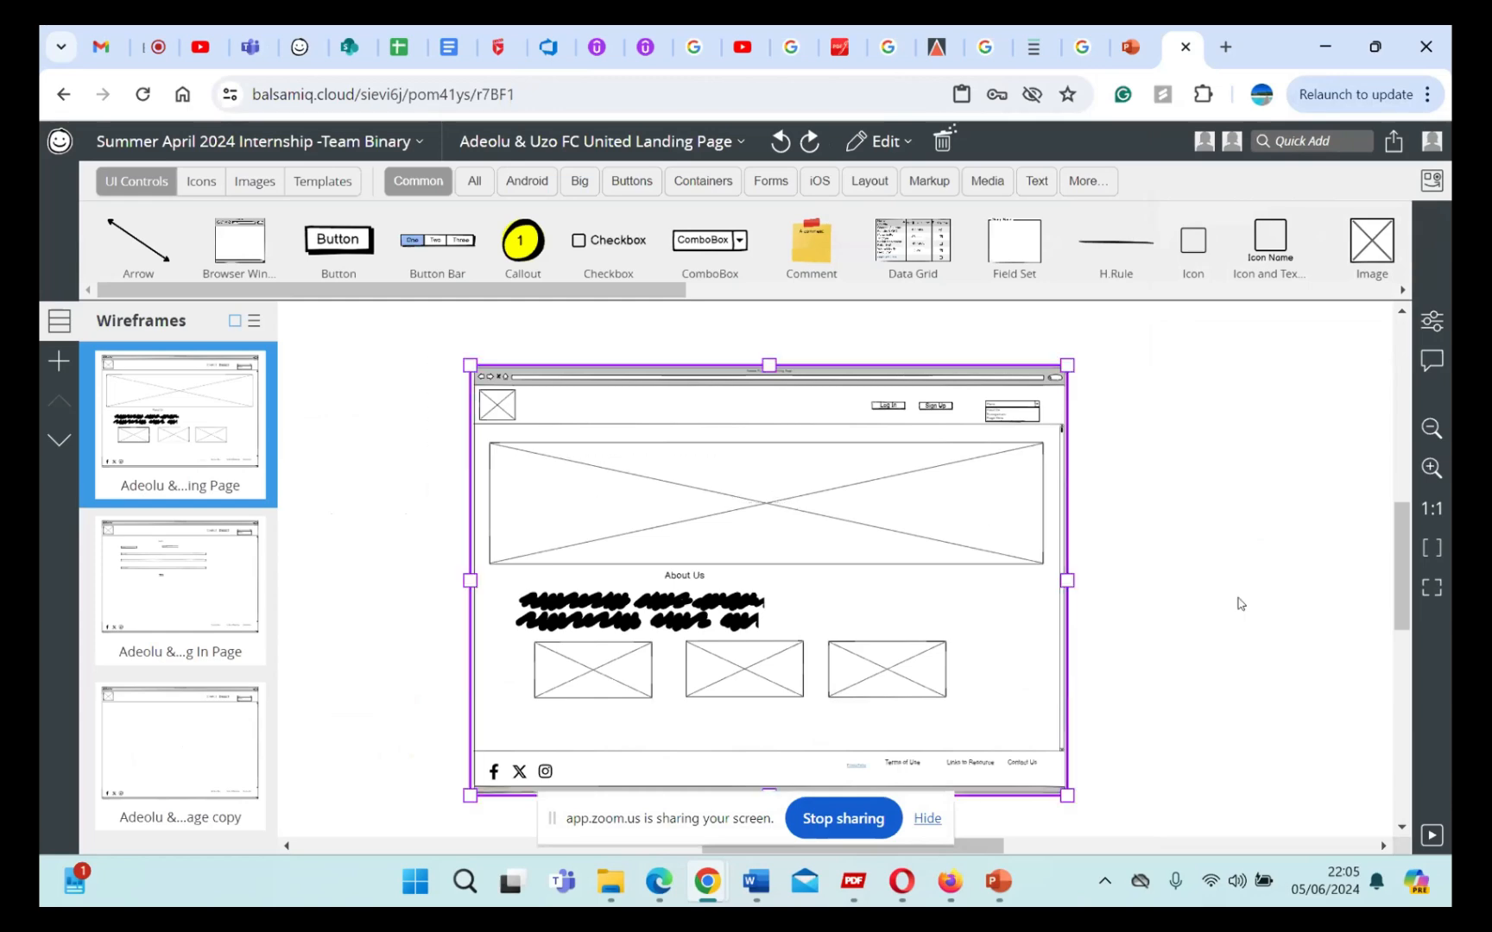
Step: Deselect the landing page wireframe group and copy the whole wireframe to the clipboard as a bitmap
{"action": "right_click", "coordinate": [958, 525]}
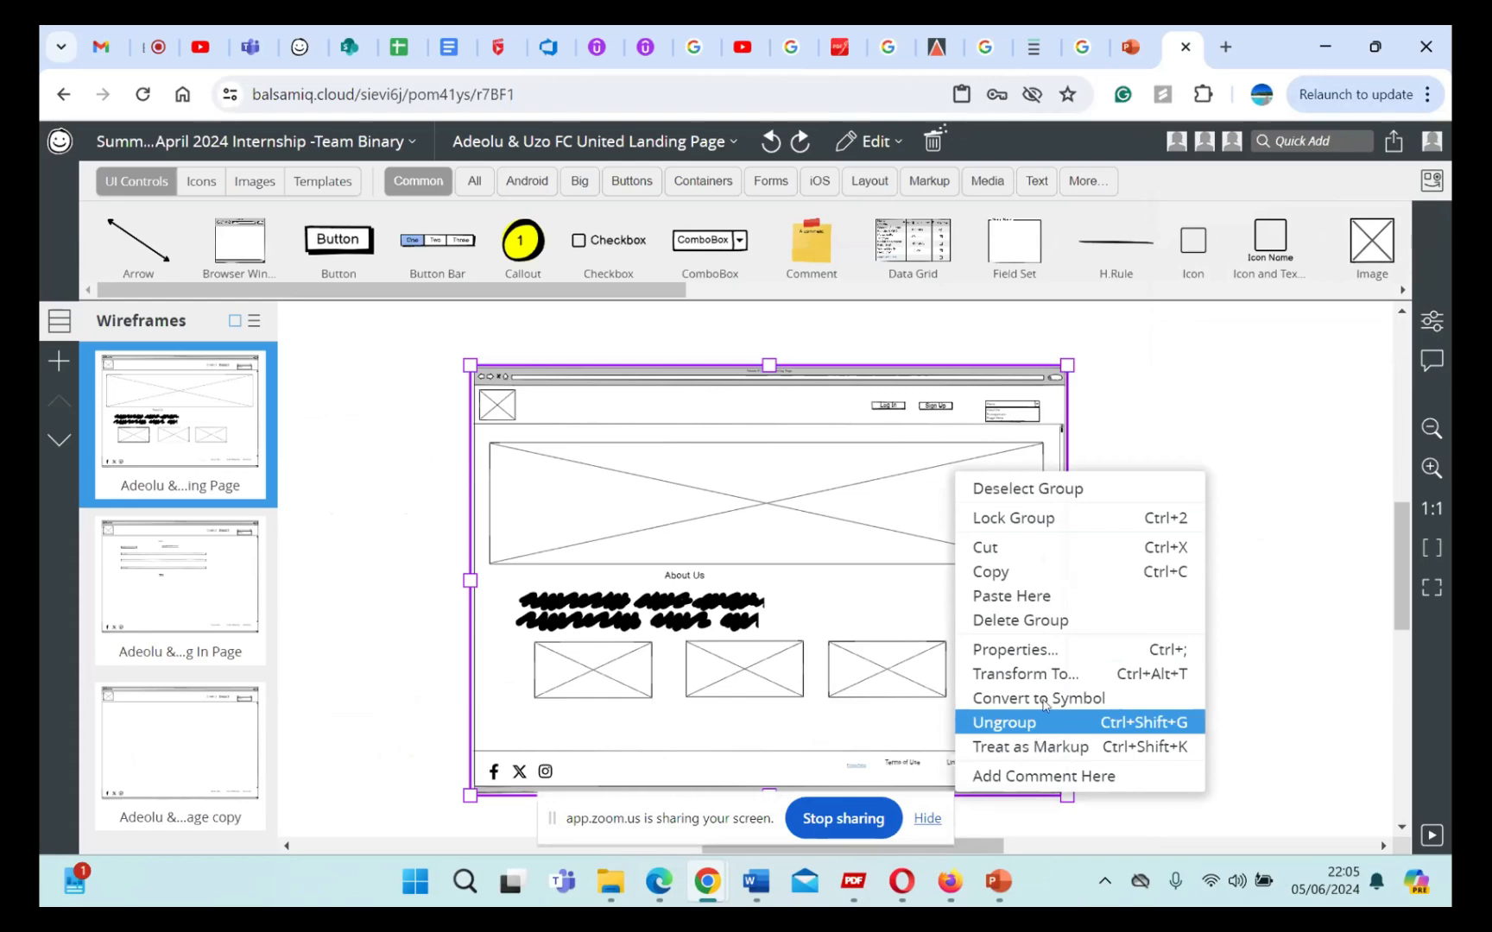
{"action": "left_click", "coordinate": [1174, 347]}
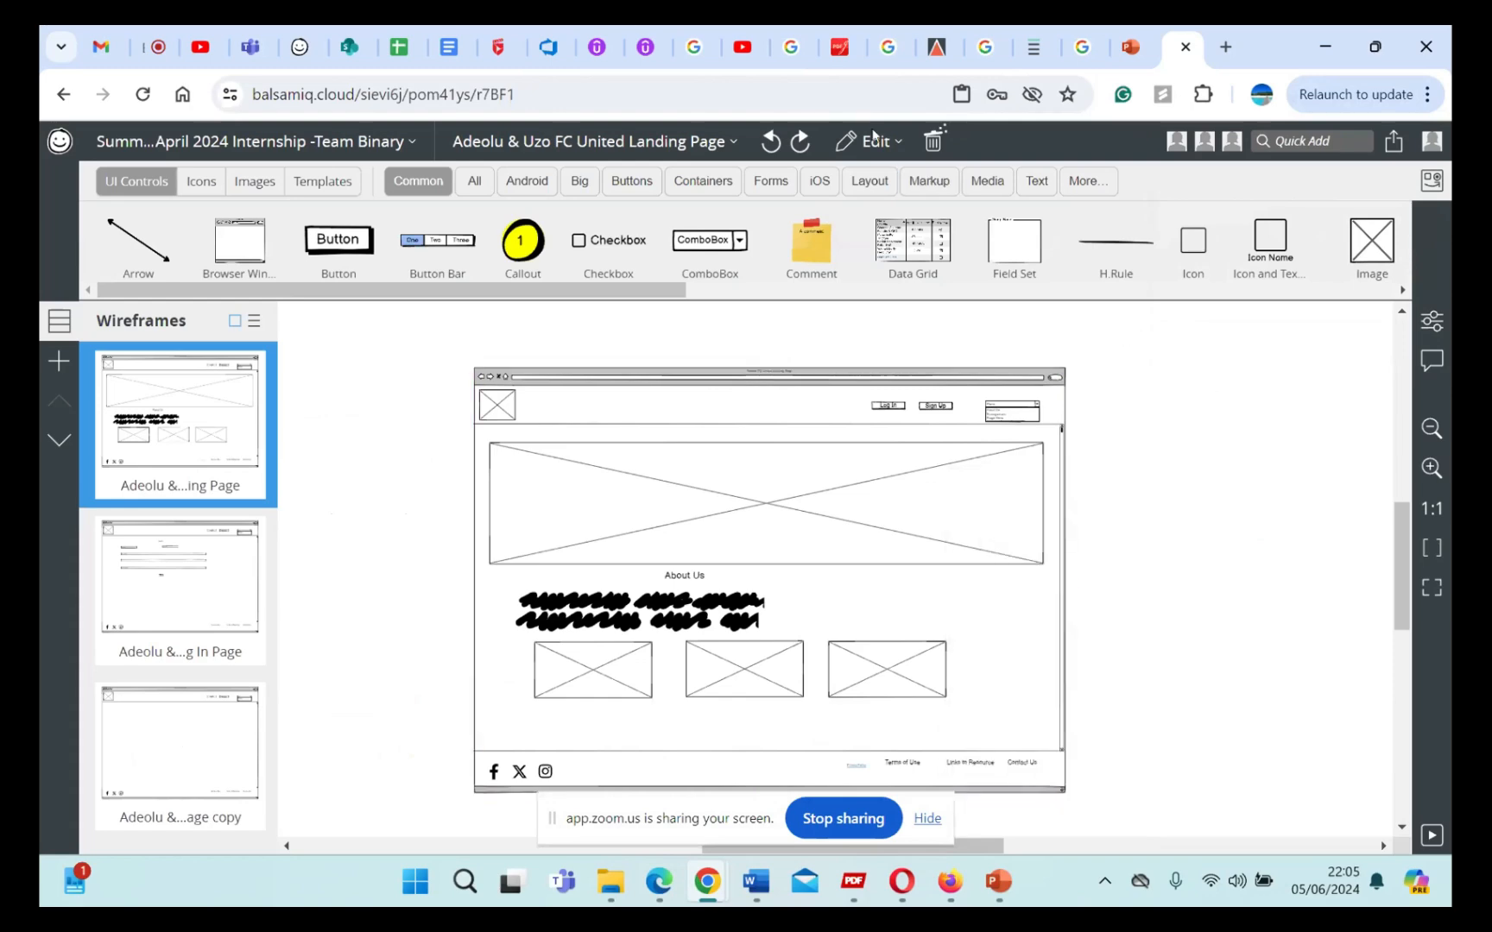
{"action": "left_click", "coordinate": [876, 140]}
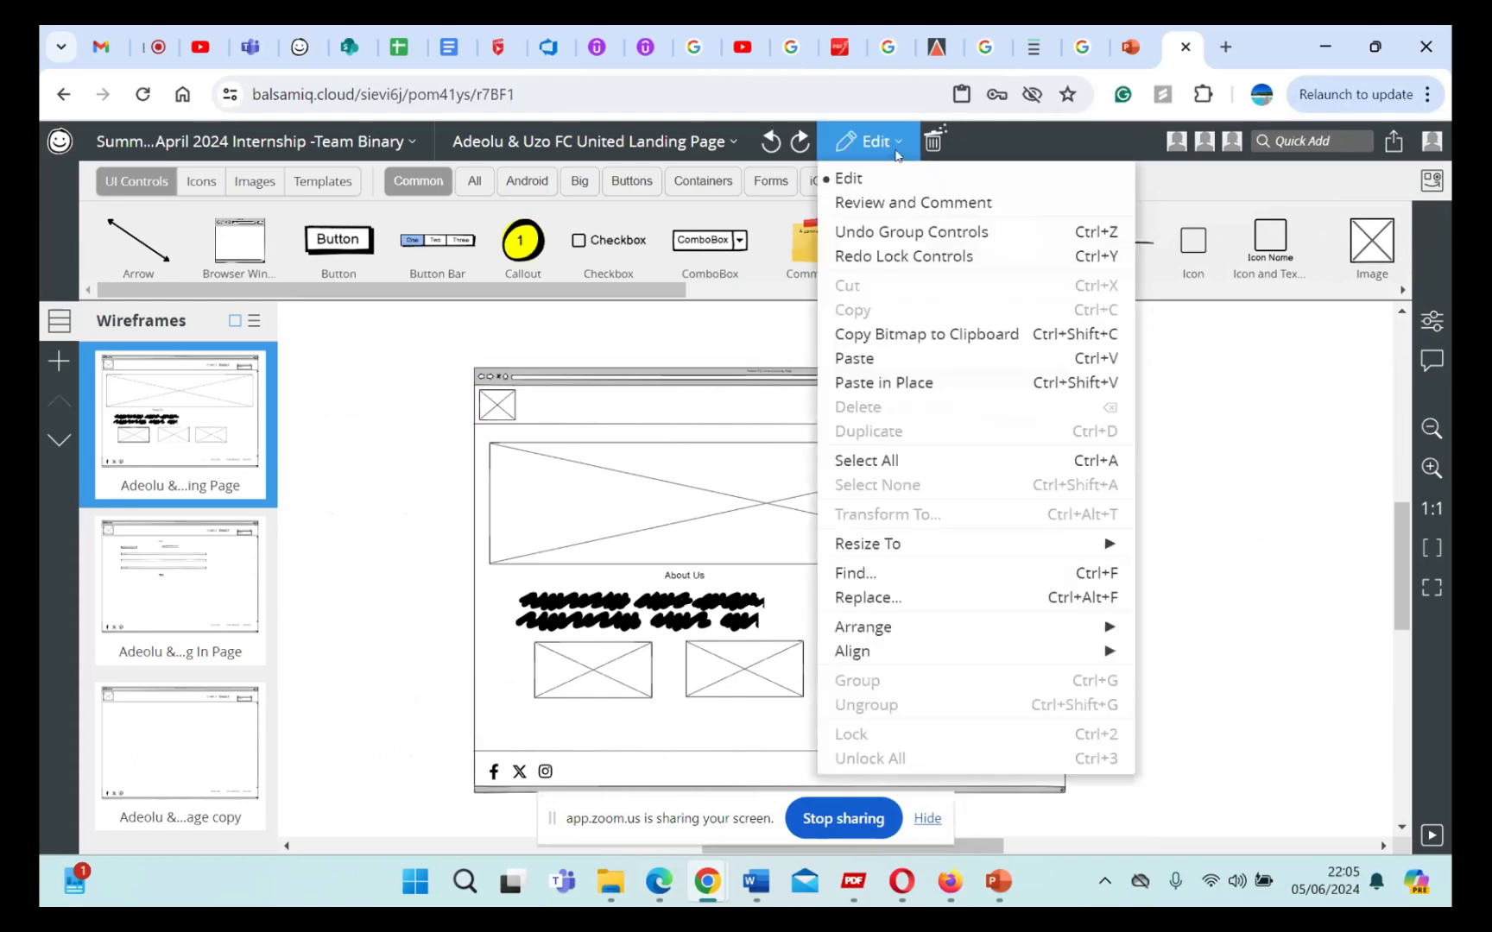
{"action": "left_click", "coordinate": [893, 339]}
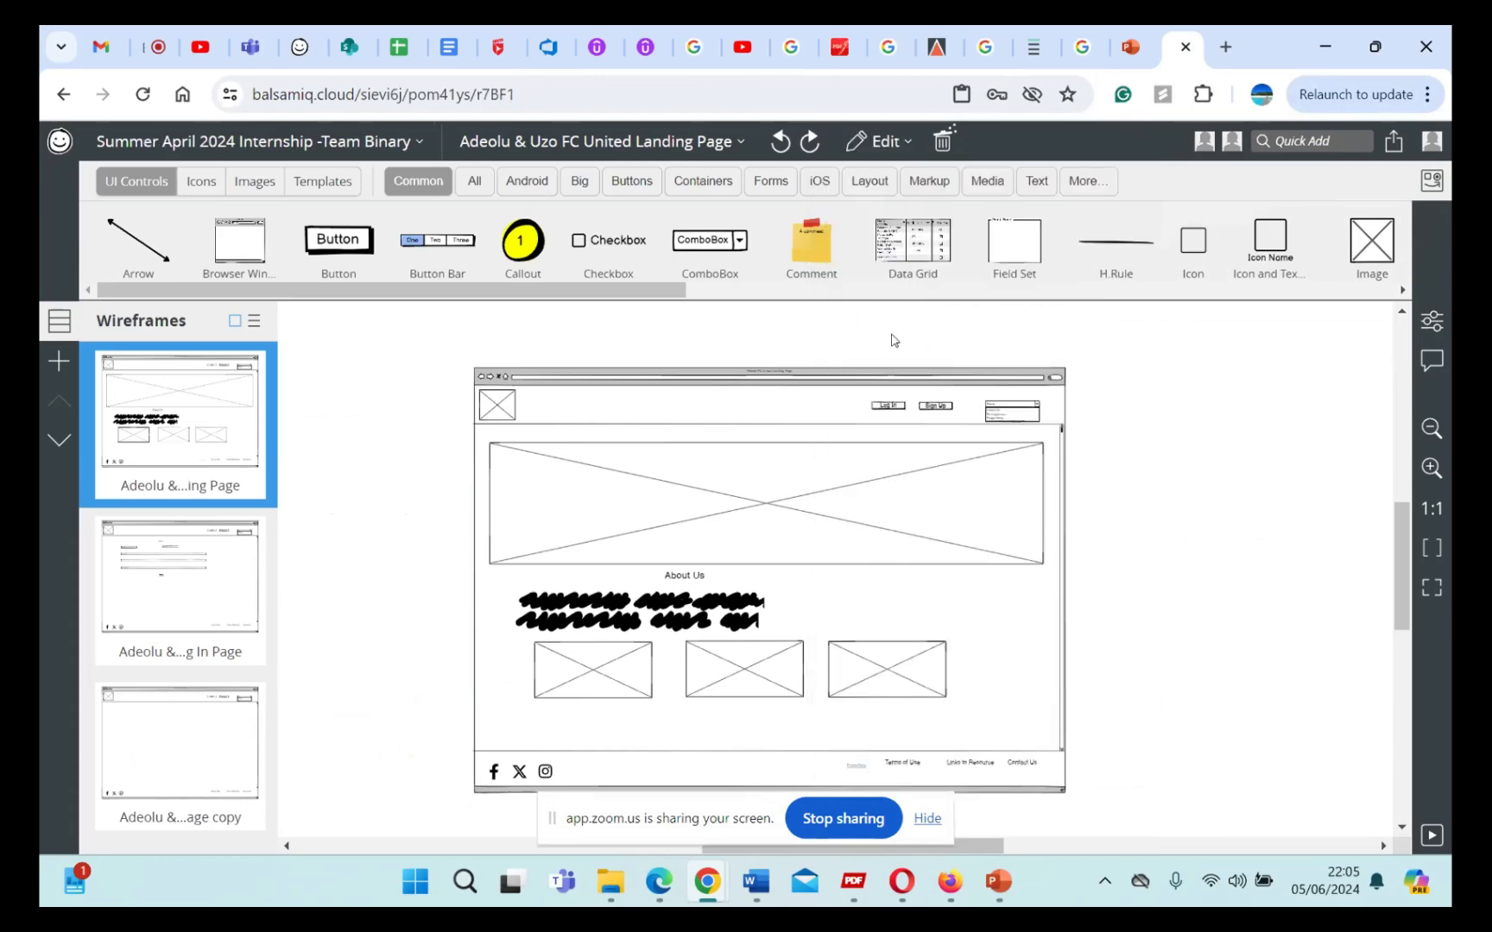
Step: Switch to Azure DevOps, replace the pasted image in the Search Functionality item with the newly copied bitmap, and look it over
{"action": "left_click", "coordinate": [537, 59]}
{"action": "left_click", "coordinate": [433, 552]}
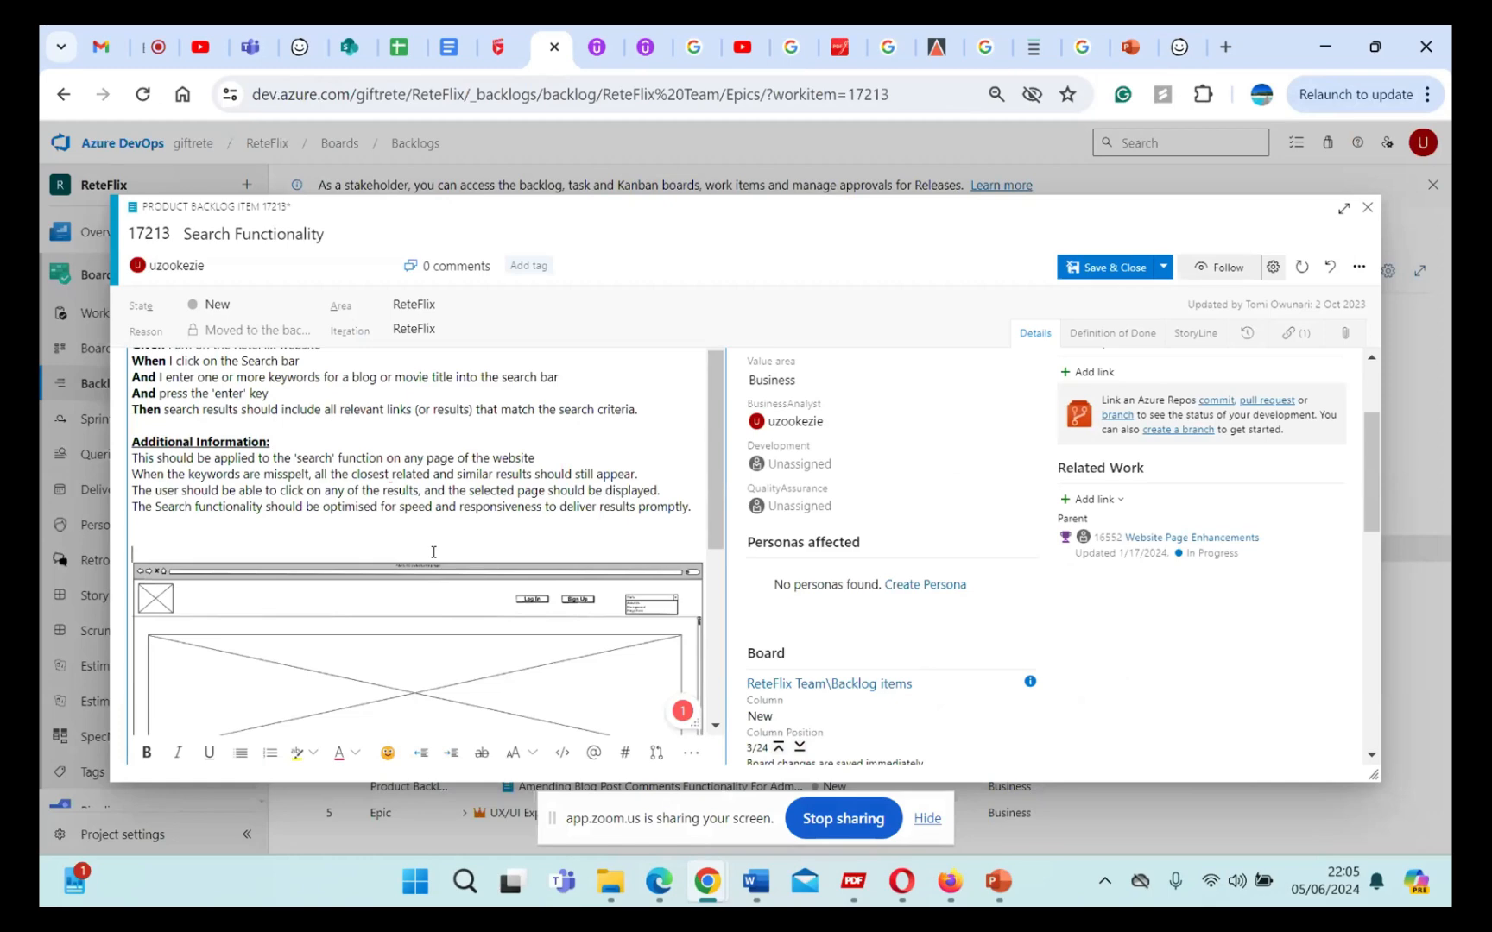
{"action": "key", "text": "Delete"}
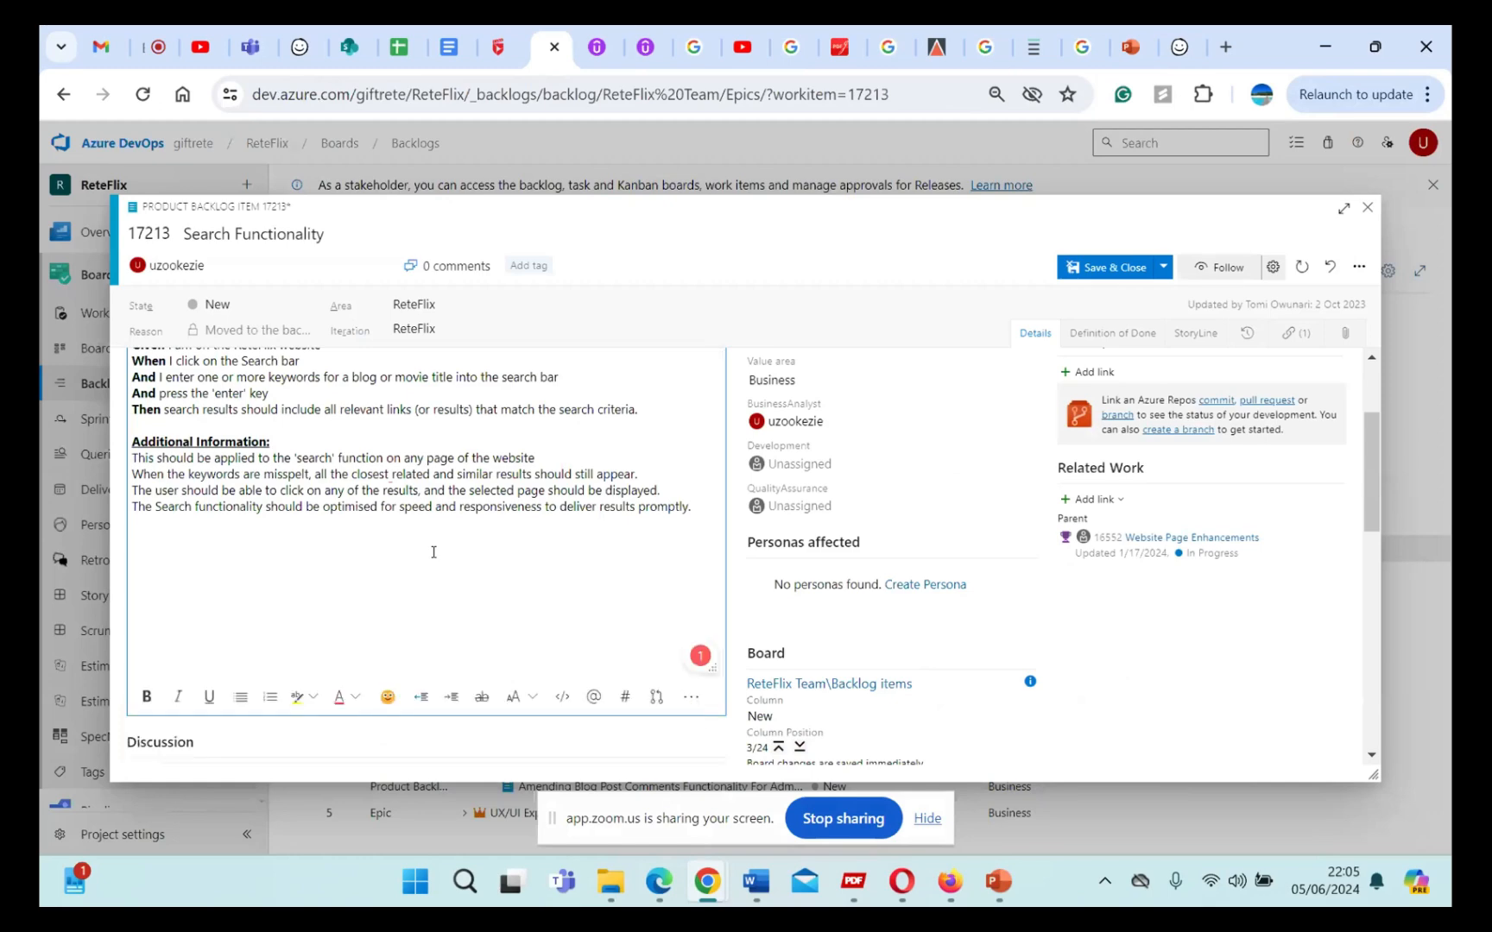
{"action": "key", "text": "ctrl+v"}
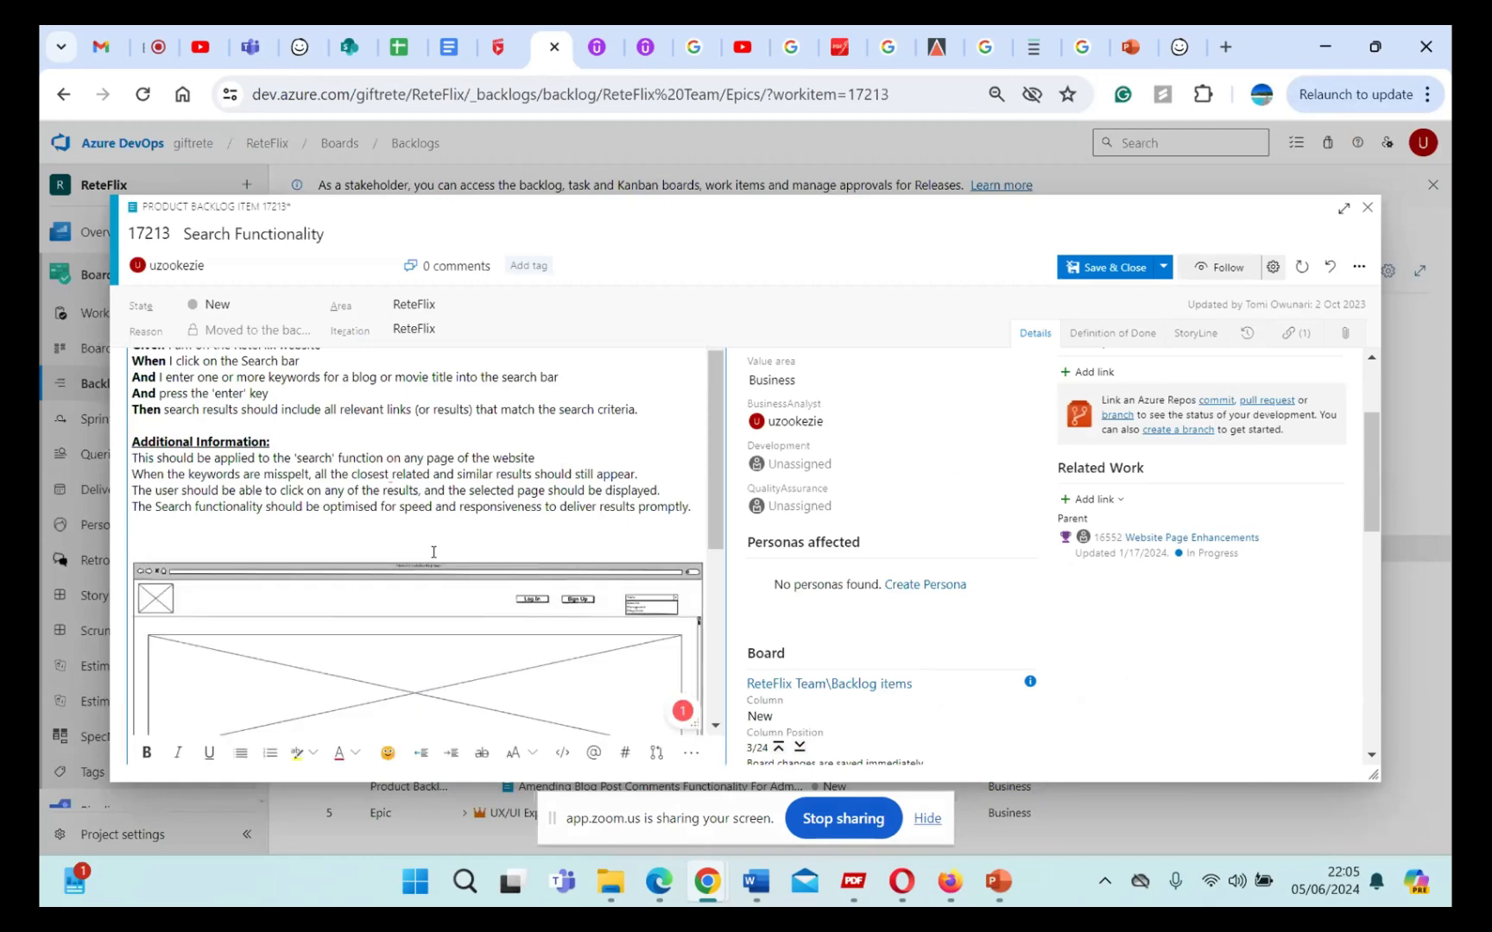
{"action": "scroll", "coordinate": [434, 552], "scroll_direction": "down", "scroll_amount": 5}
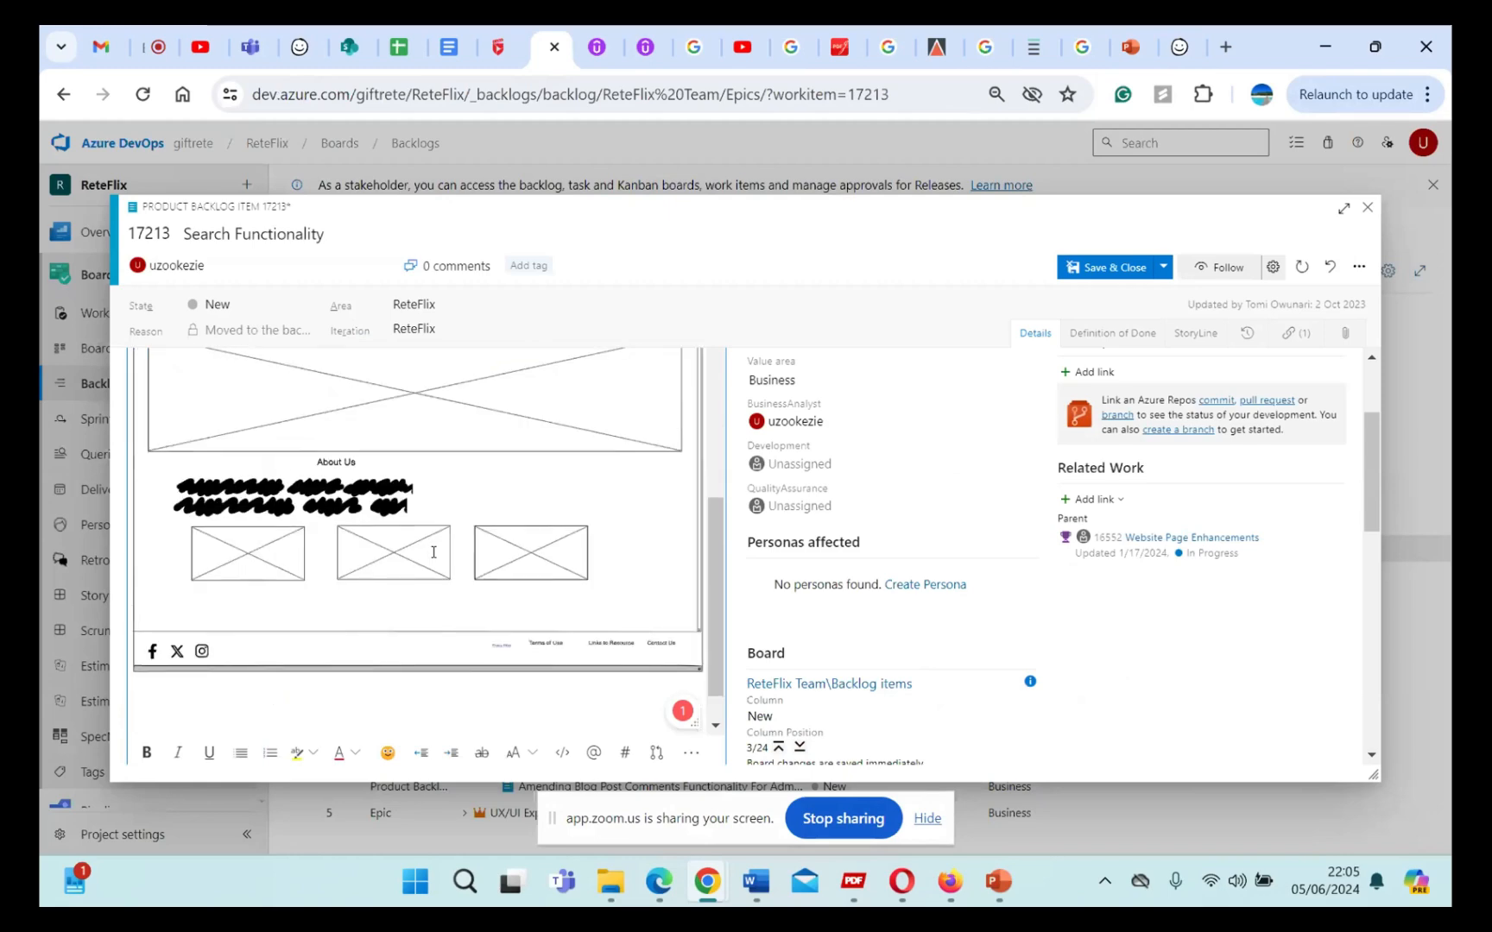
{"action": "scroll", "coordinate": [433, 552], "scroll_direction": "up", "scroll_amount": 5}
{"action": "scroll", "coordinate": [433, 552], "scroll_direction": "up", "scroll_amount": 3}
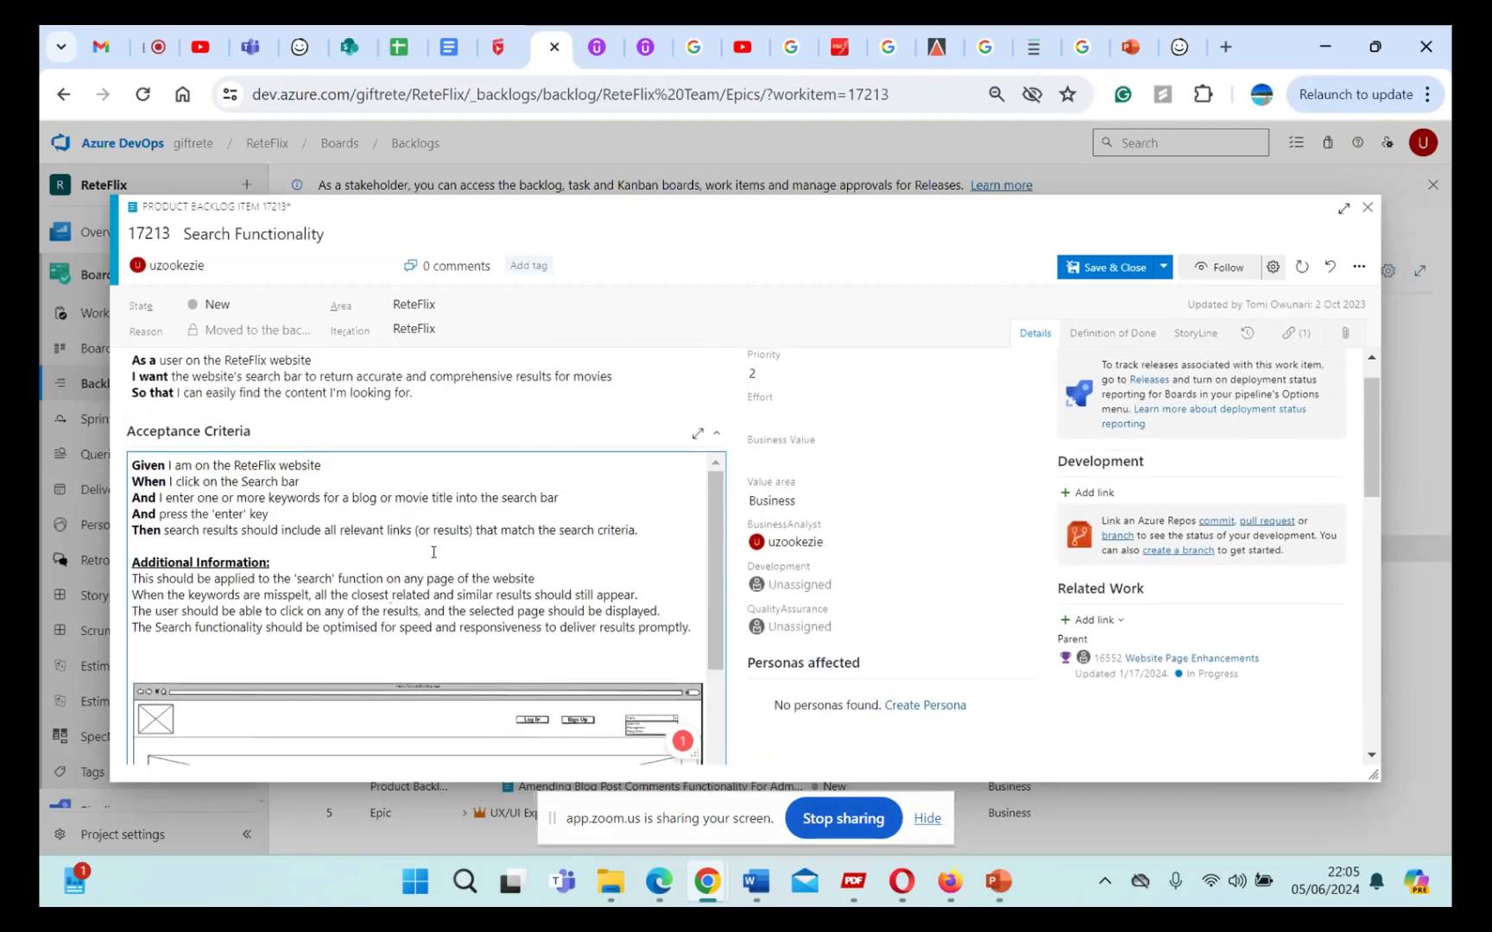
{"action": "scroll", "coordinate": [433, 552], "scroll_direction": "down", "scroll_amount": 6}
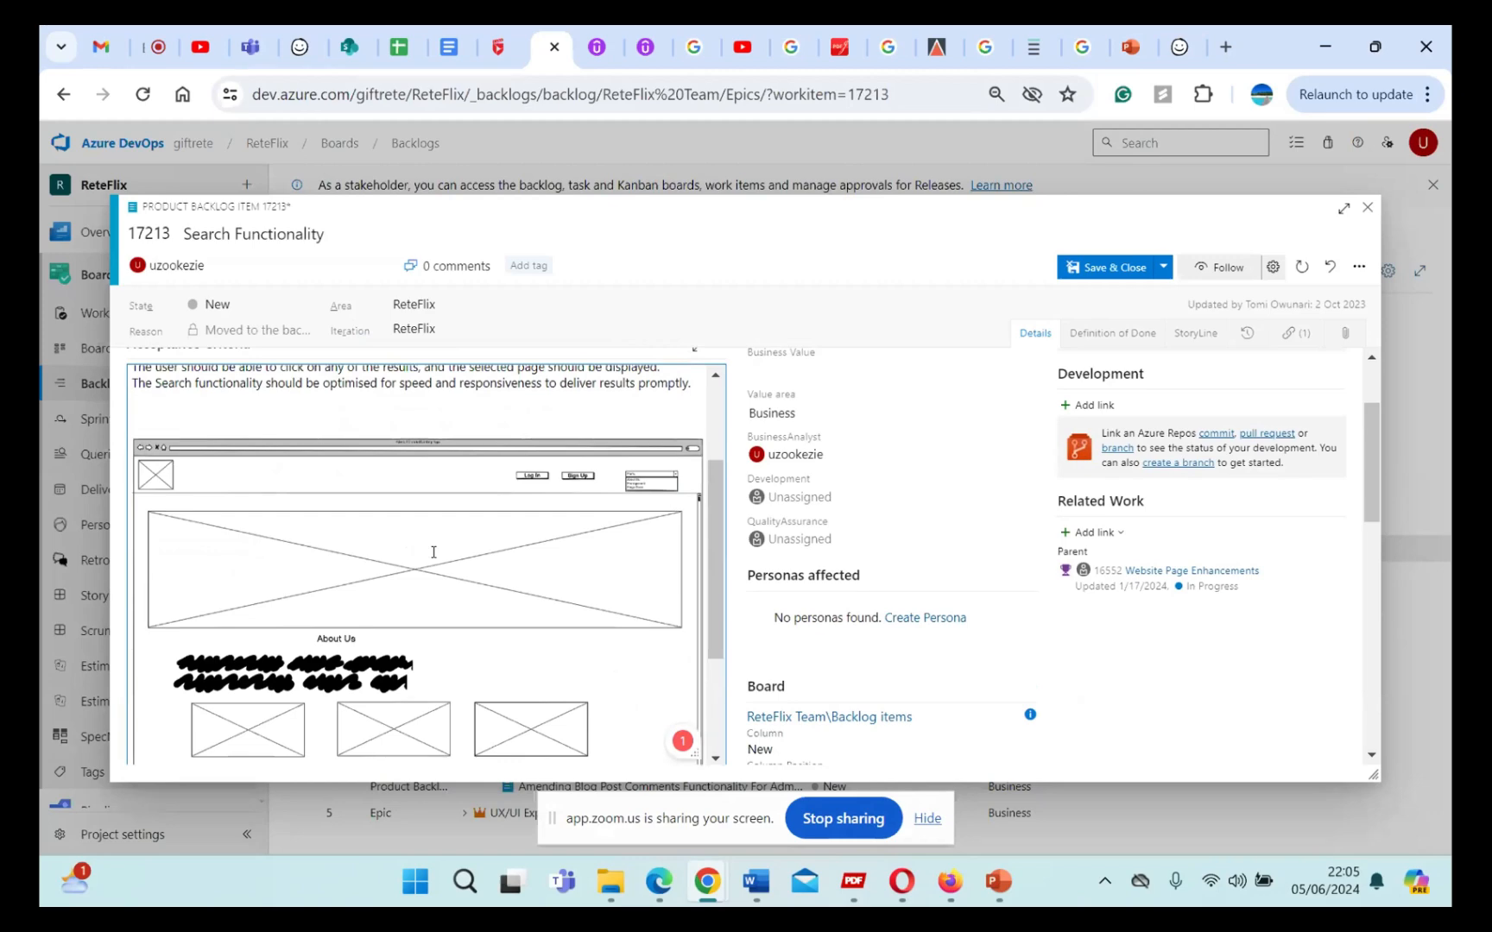
{"action": "scroll", "coordinate": [433, 551], "scroll_direction": "down", "scroll_amount": 1}
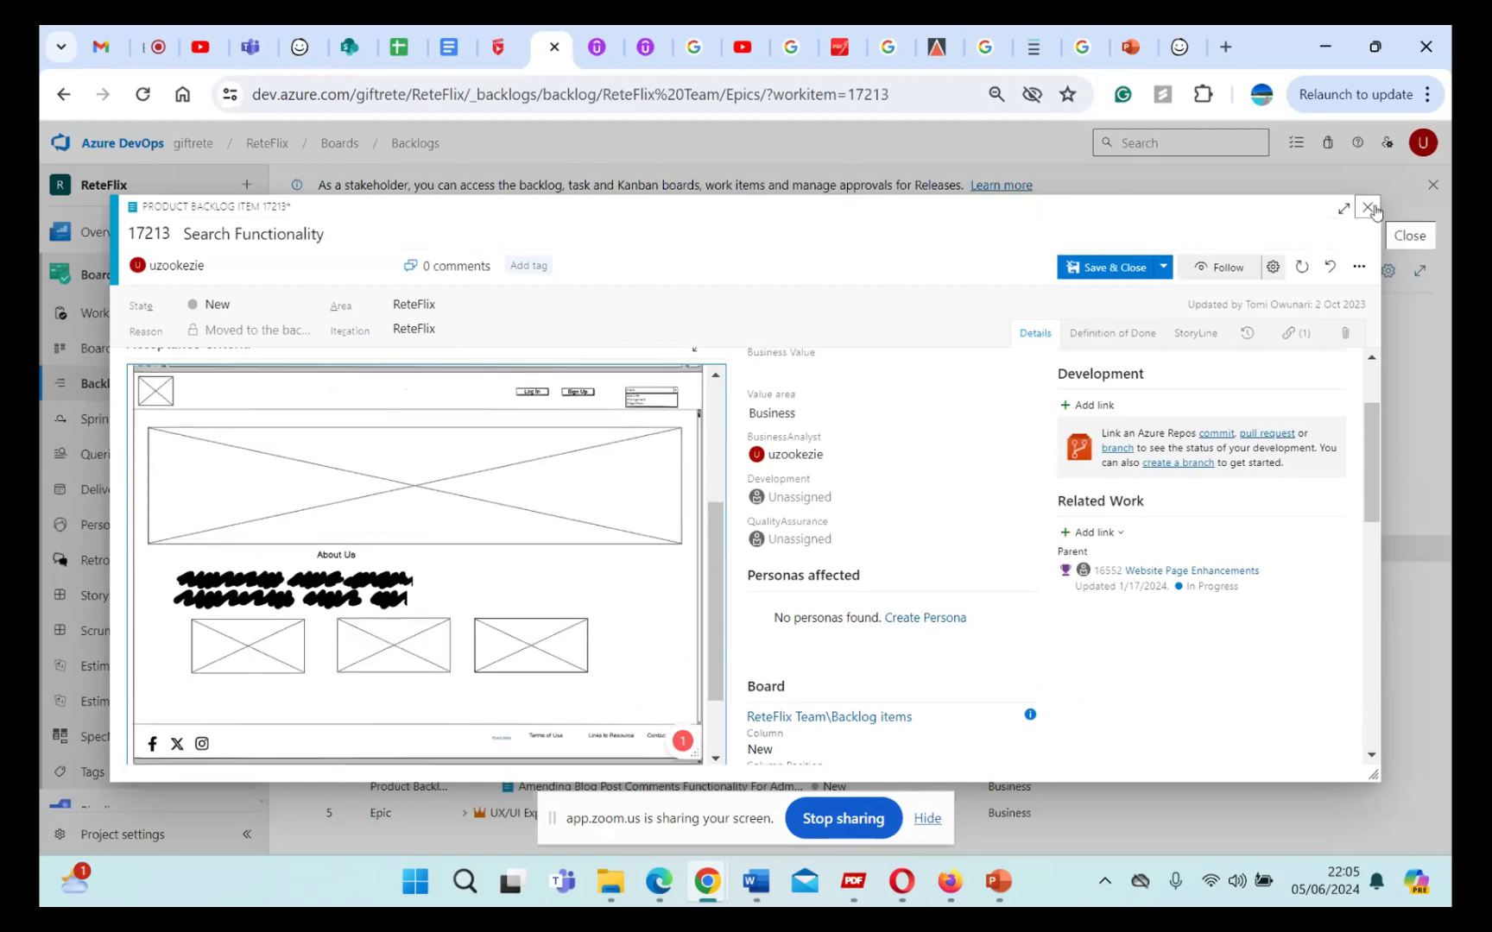
{"action": "scroll", "coordinate": [643, 415], "scroll_direction": "up", "scroll_amount": 1}
Step: Delete the wireframe image from the acceptance criteria and close the Search Functionality item without saving the changes
{"action": "left_click", "coordinate": [642, 417]}
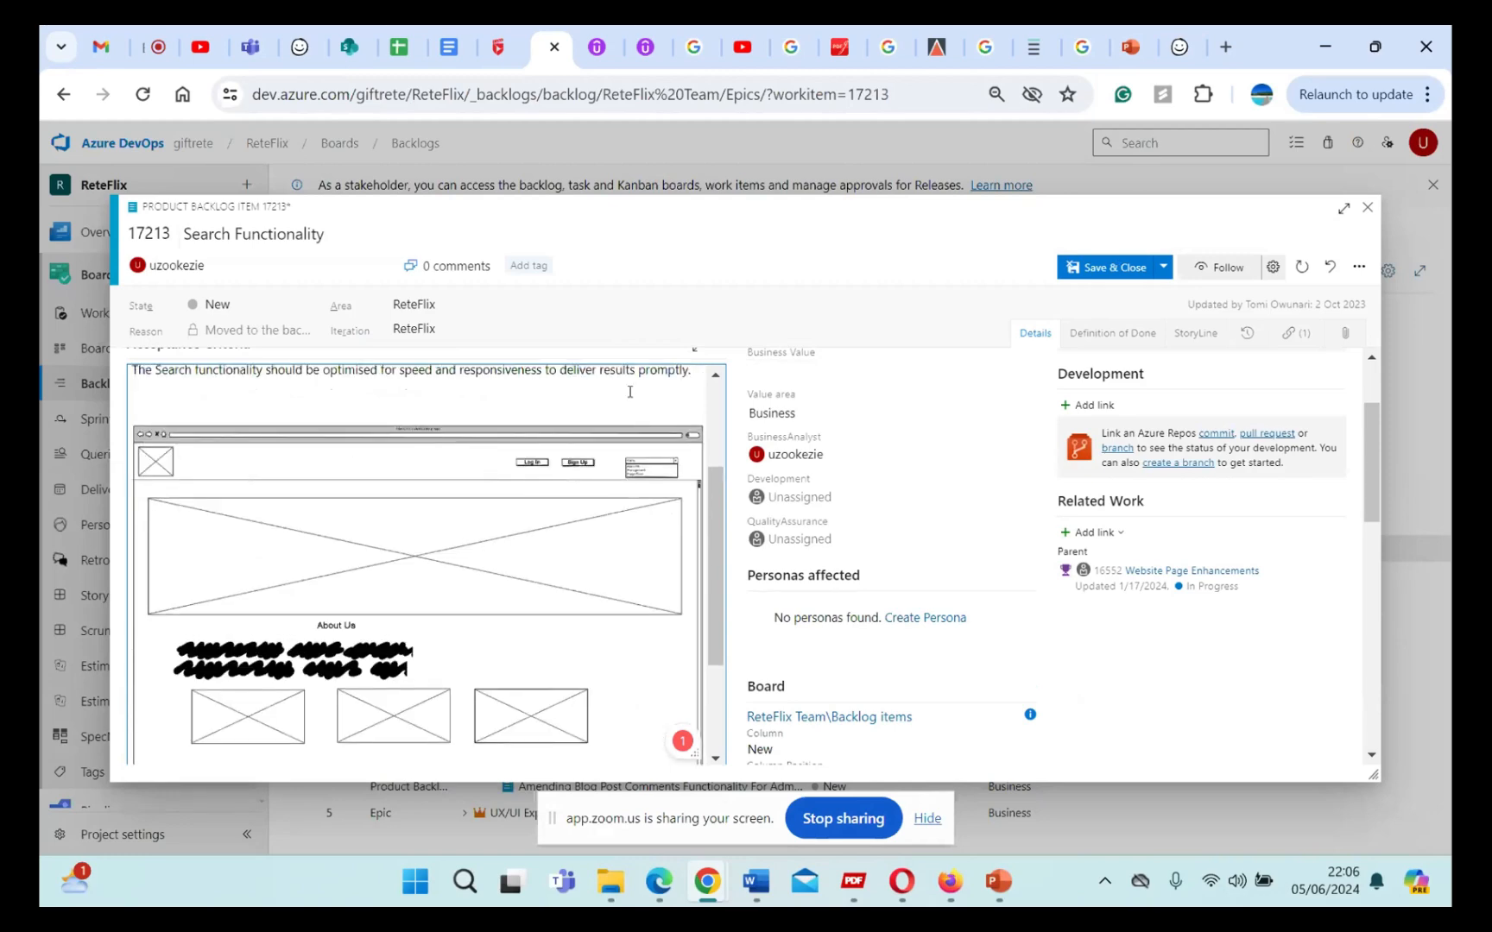
{"action": "key", "text": "ctrl+a"}
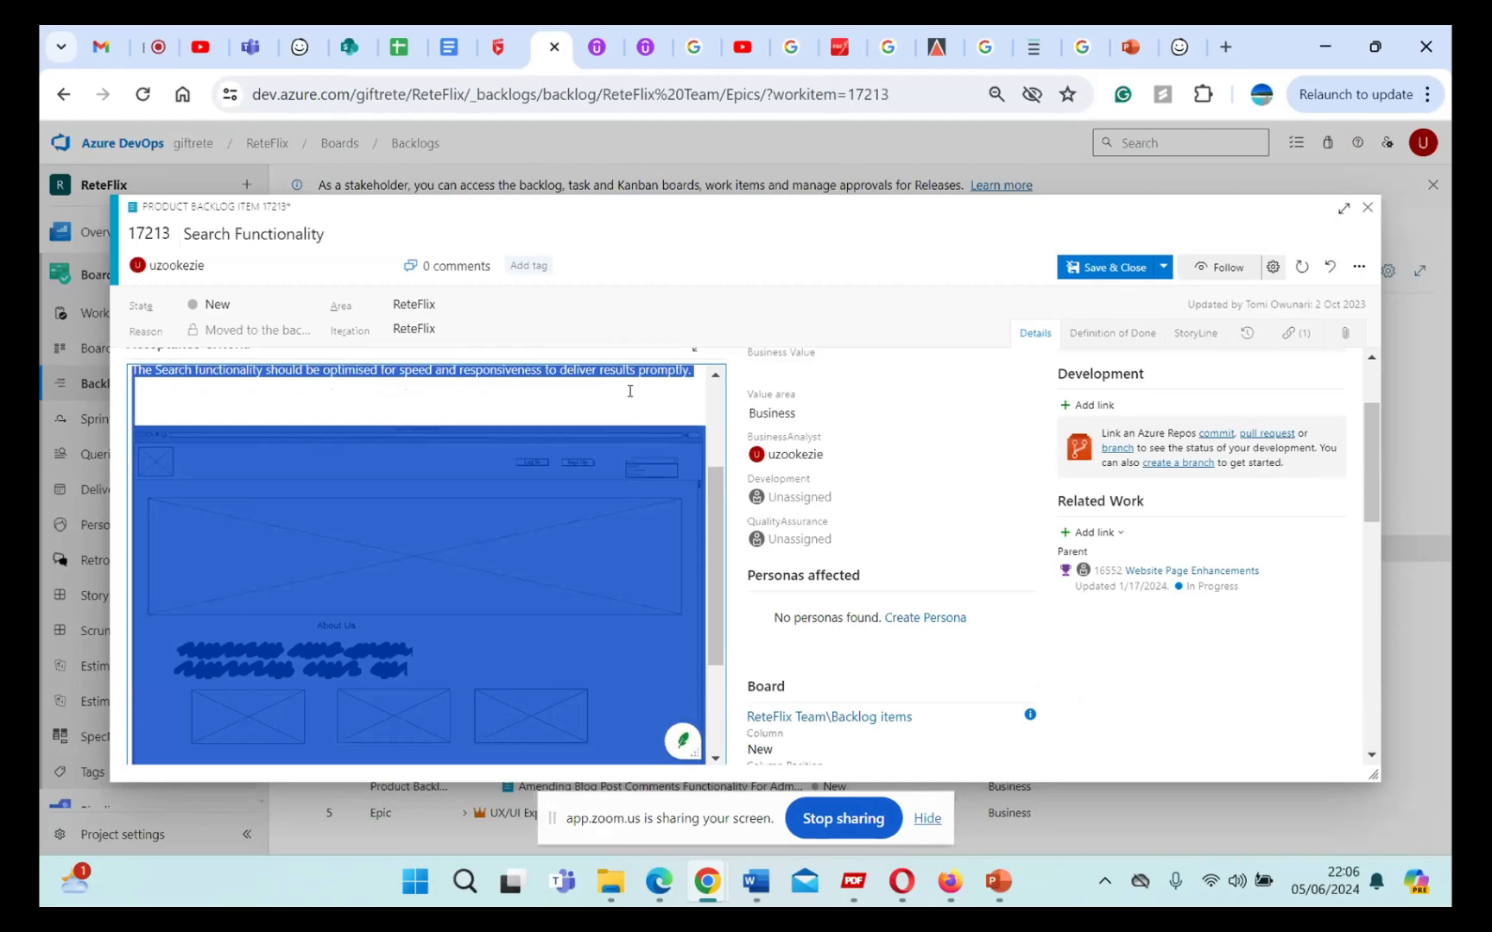
{"action": "left_click", "coordinate": [620, 395]}
{"action": "key", "text": "Delete"}
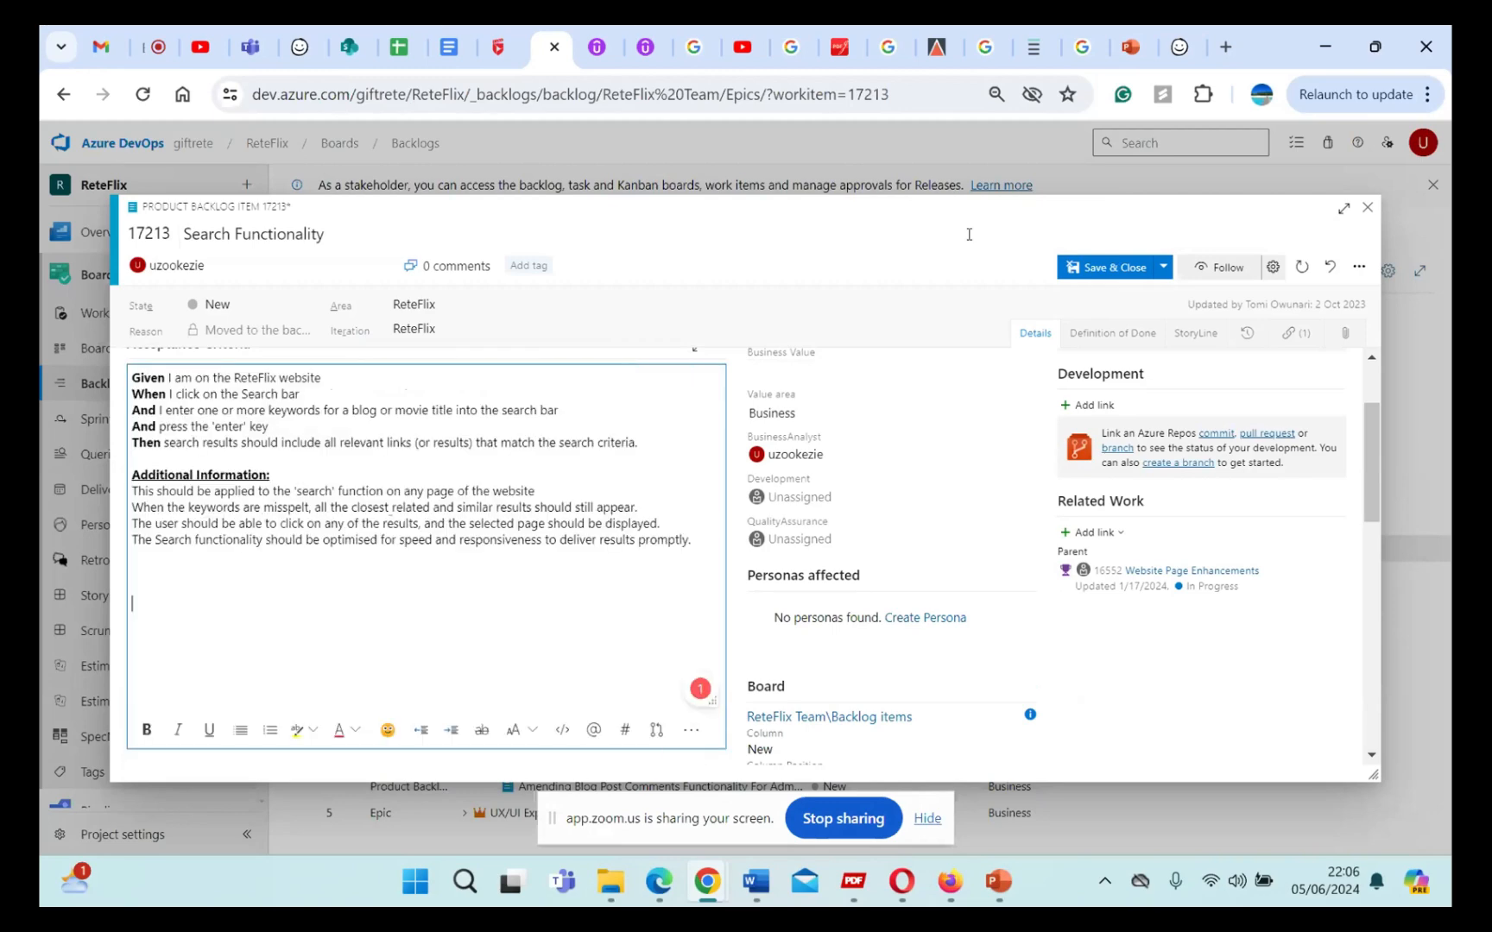
{"action": "left_click", "coordinate": [1368, 208]}
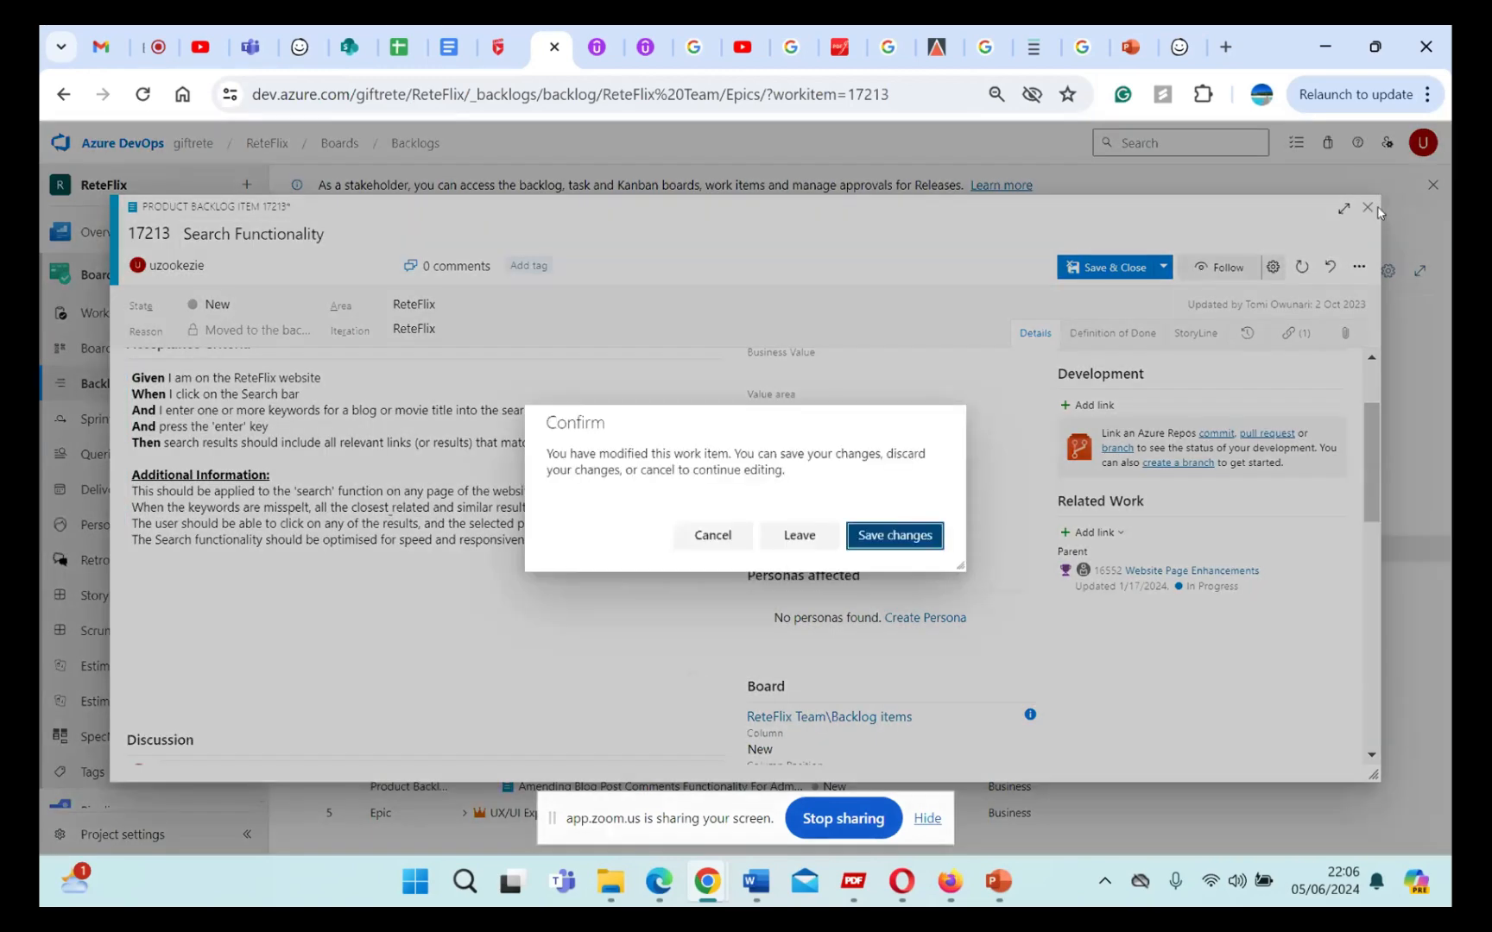
{"action": "left_click", "coordinate": [817, 536]}
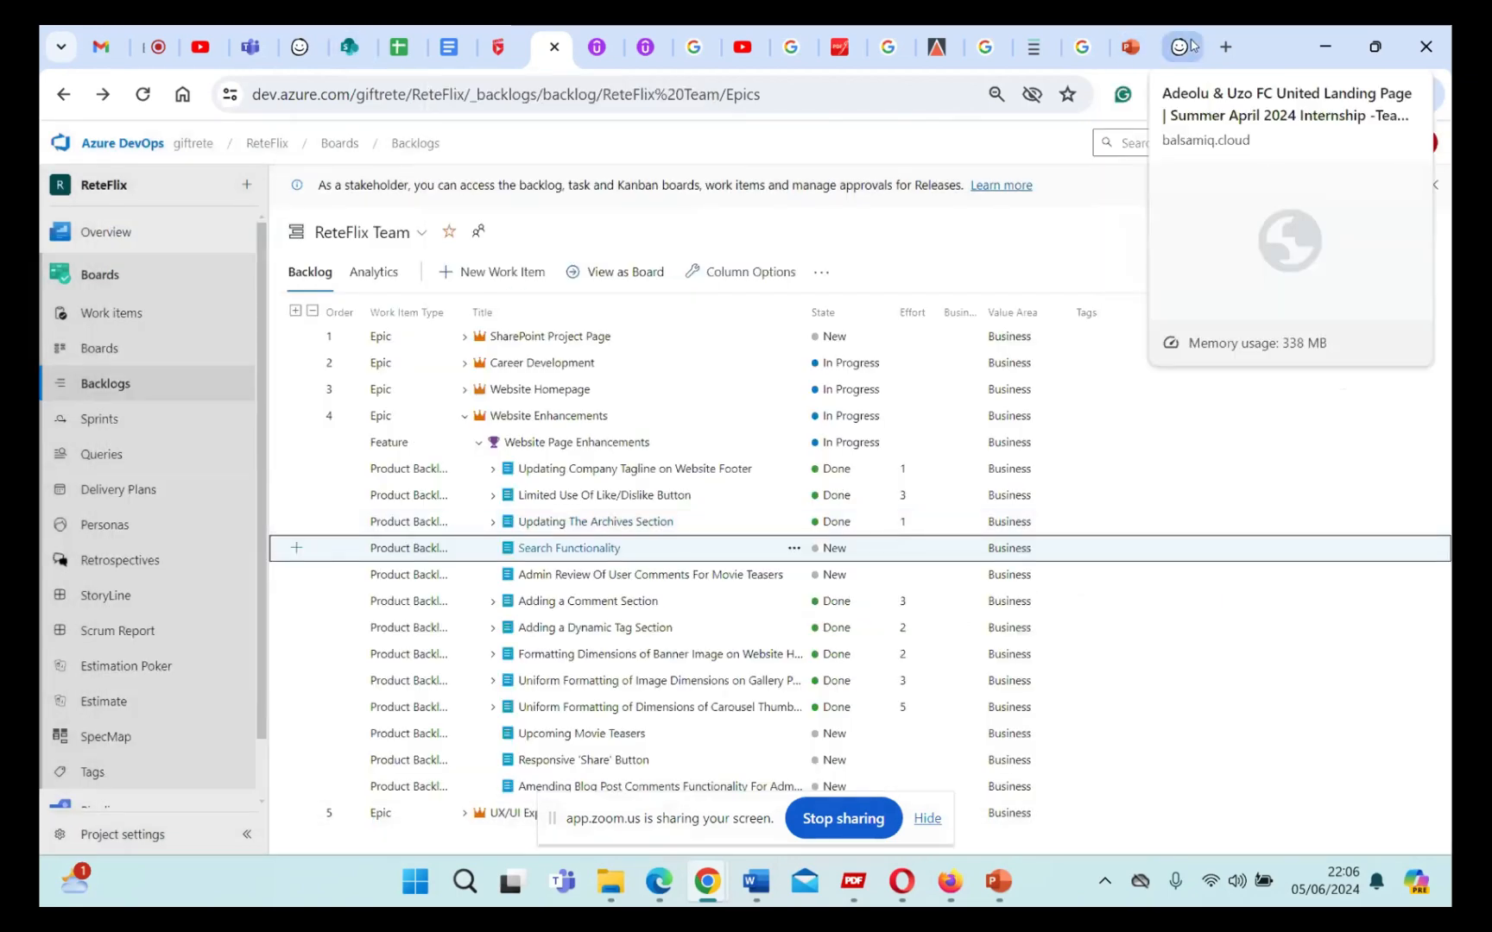
Step: Switch back to the Balsamiq landing page wireframe, select the whole group and ungroup it
{"action": "left_click", "coordinate": [1188, 47]}
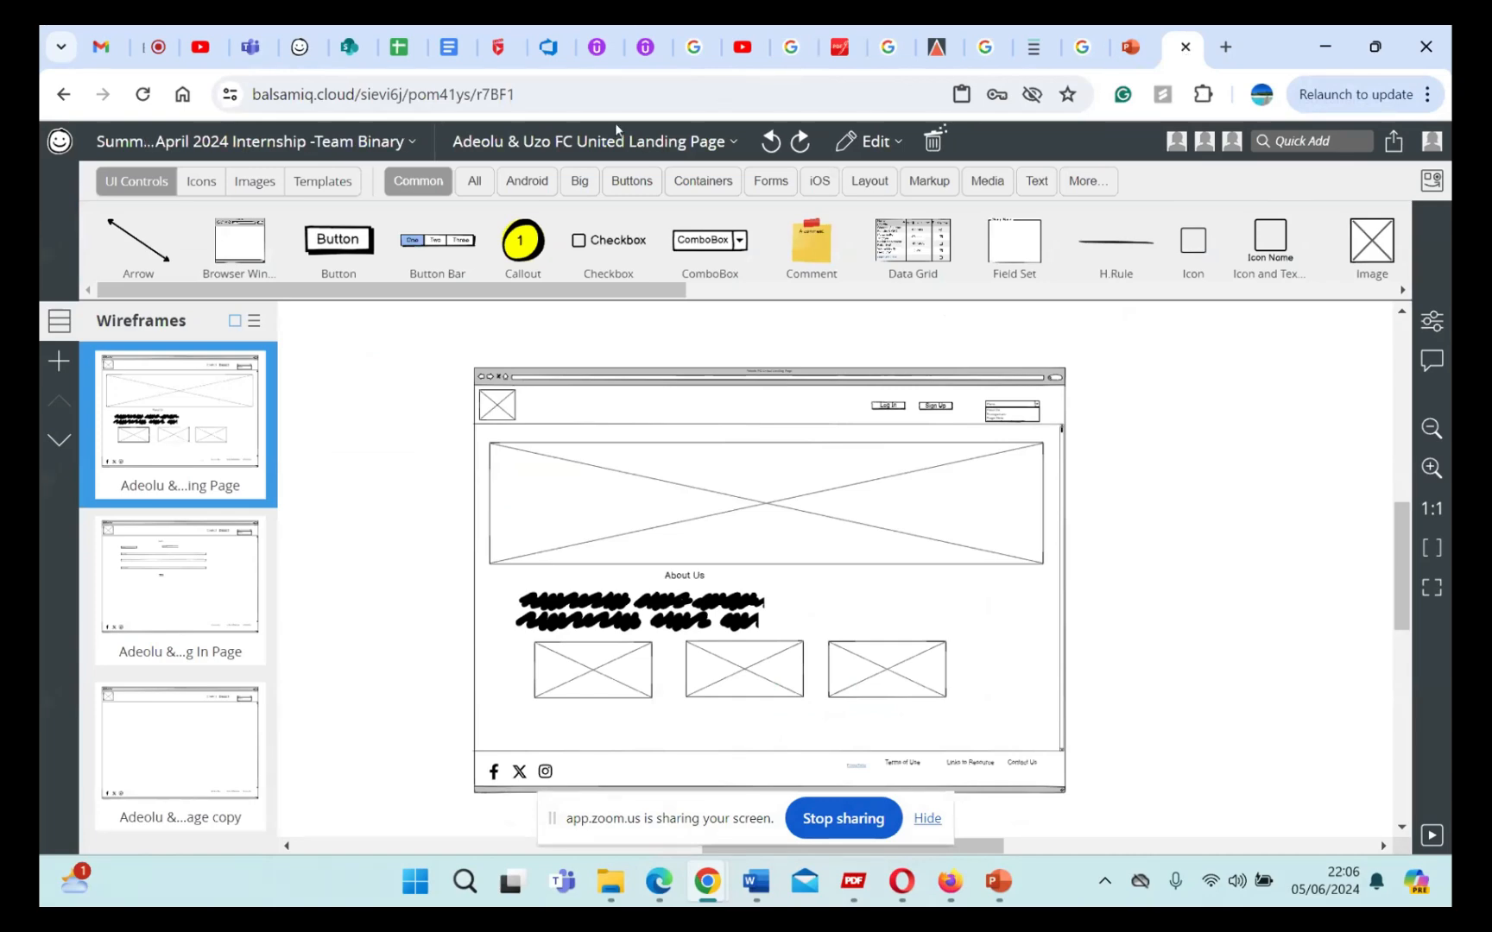
{"action": "left_click_drag", "start_coordinate": [447, 343], "coordinate": [1108, 822]}
{"action": "right_click", "coordinate": [974, 716]}
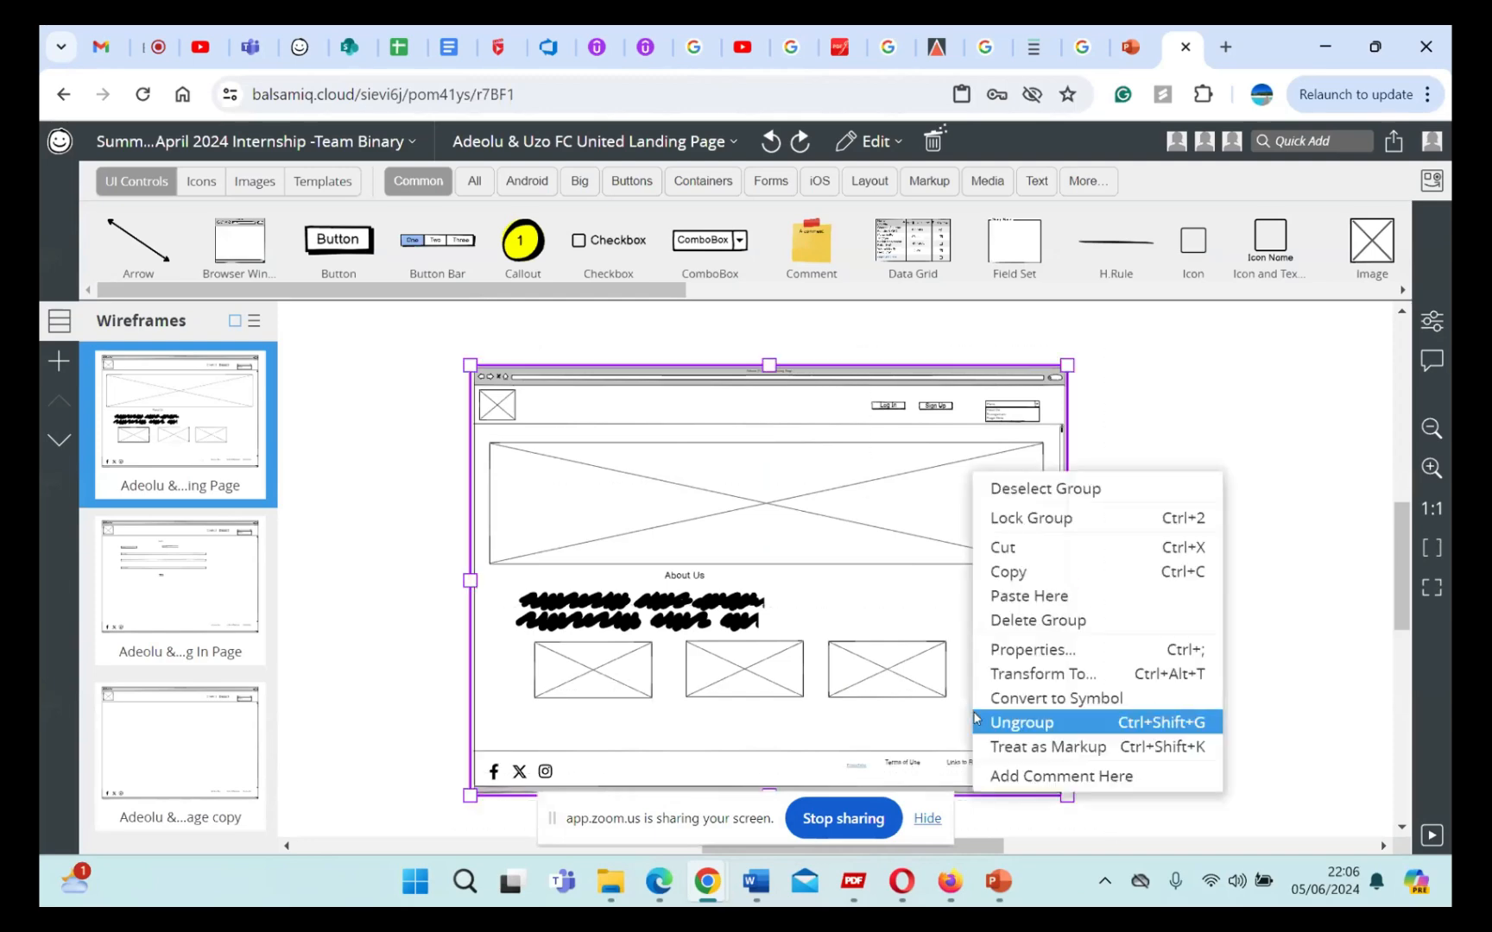
{"action": "left_click", "coordinate": [1035, 722]}
{"action": "left_click", "coordinate": [1210, 606]}
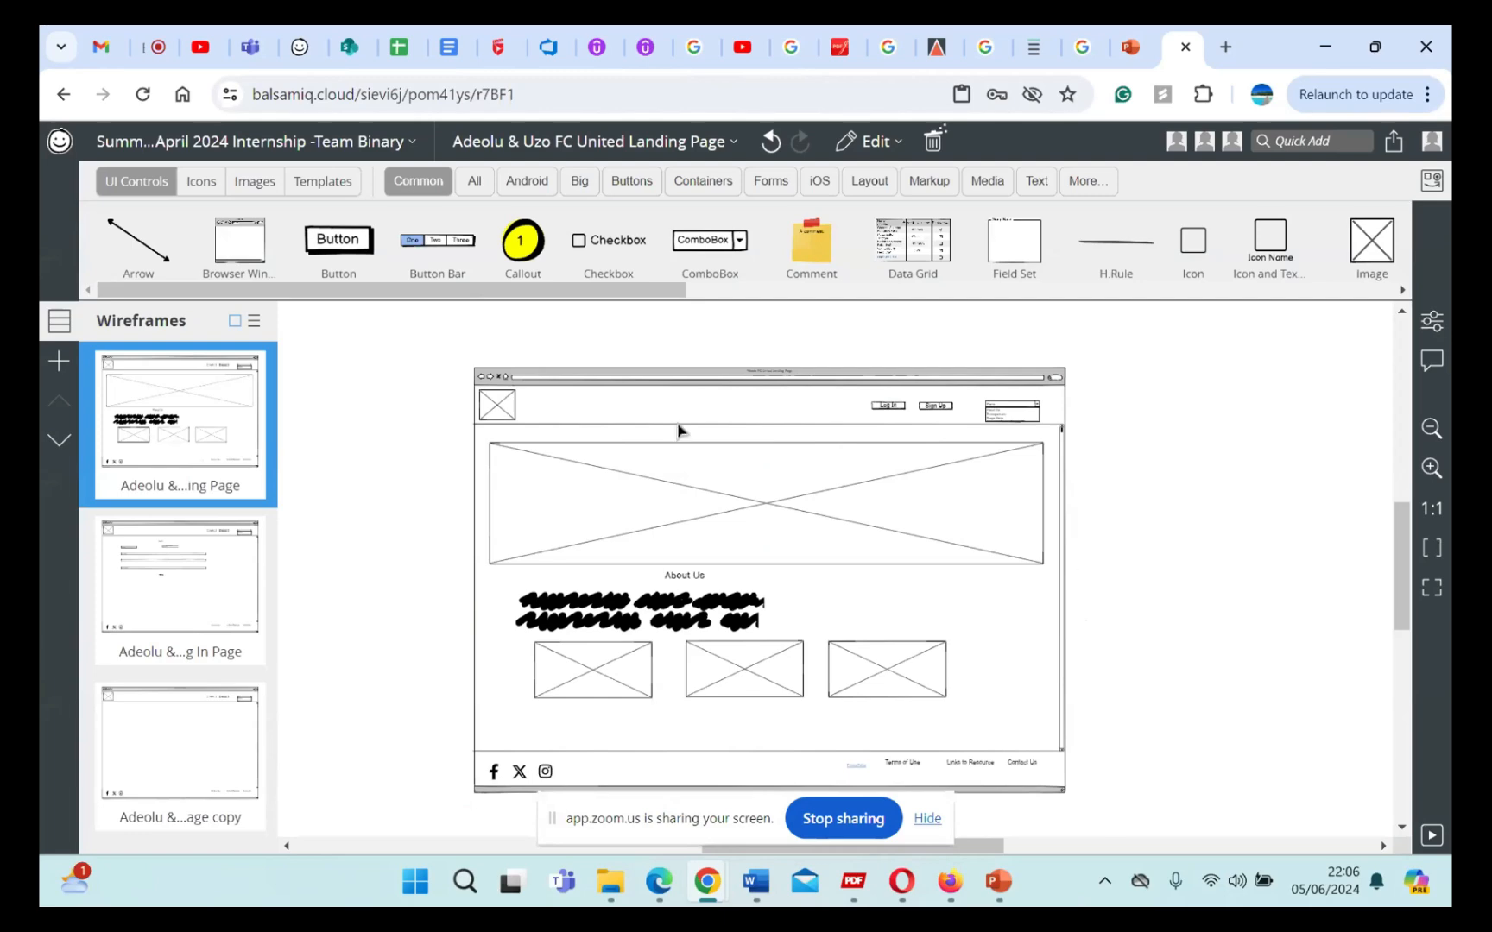
Step: Select all the controls of the landing page wireframe and group them together
{"action": "left_click_drag", "start_coordinate": [422, 344], "coordinate": [1110, 833]}
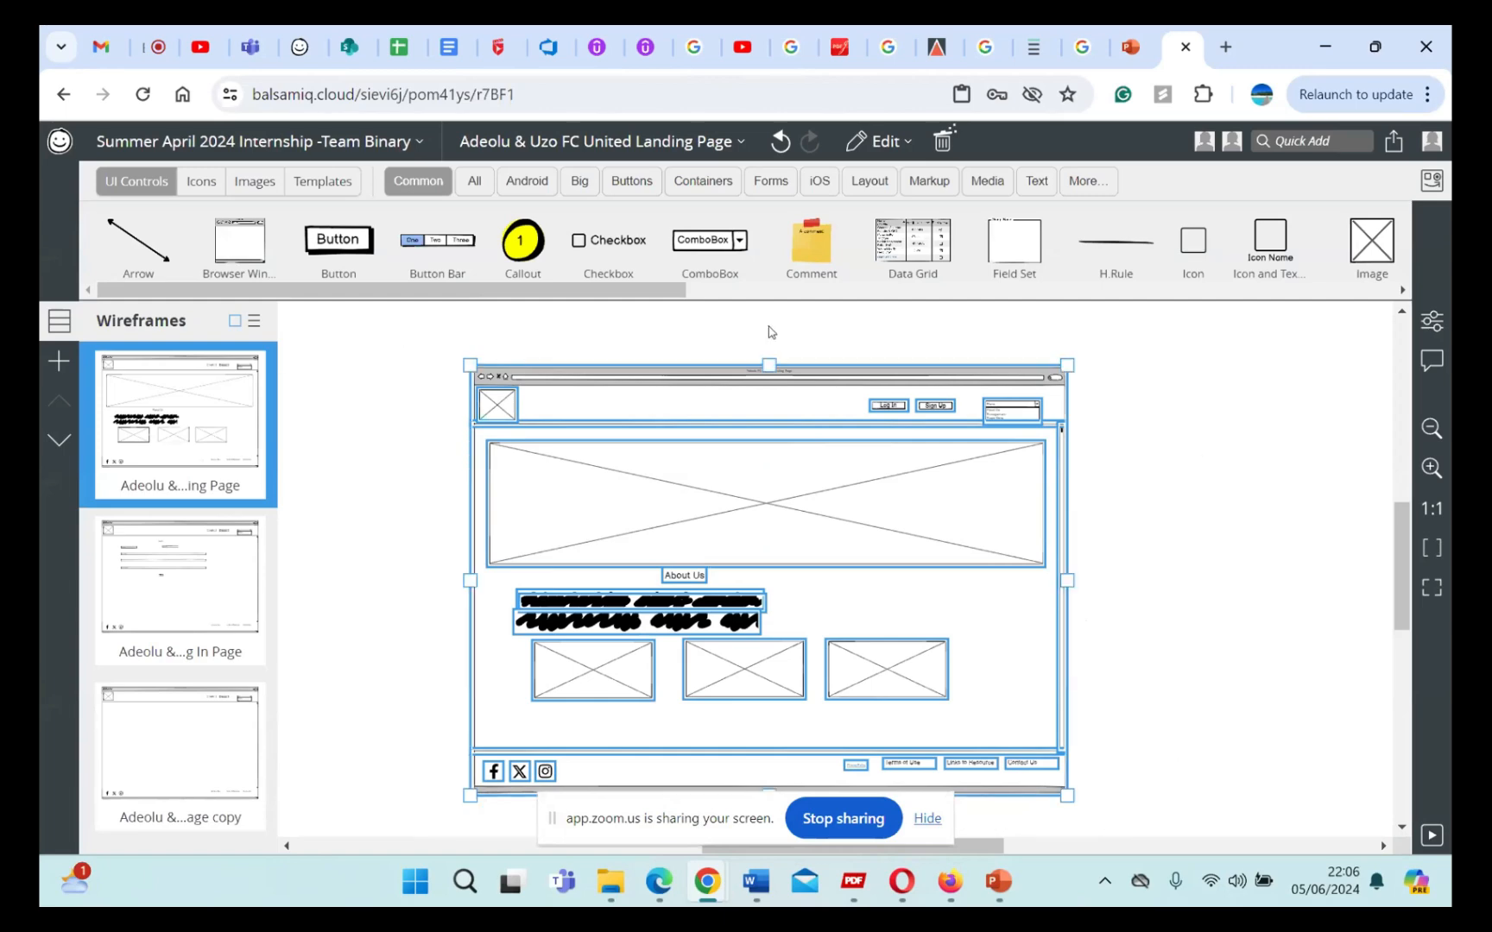
{"action": "left_click", "coordinate": [1188, 452]}
{"action": "key", "text": "ctrl+a"}
{"action": "right_click", "coordinate": [763, 413]}
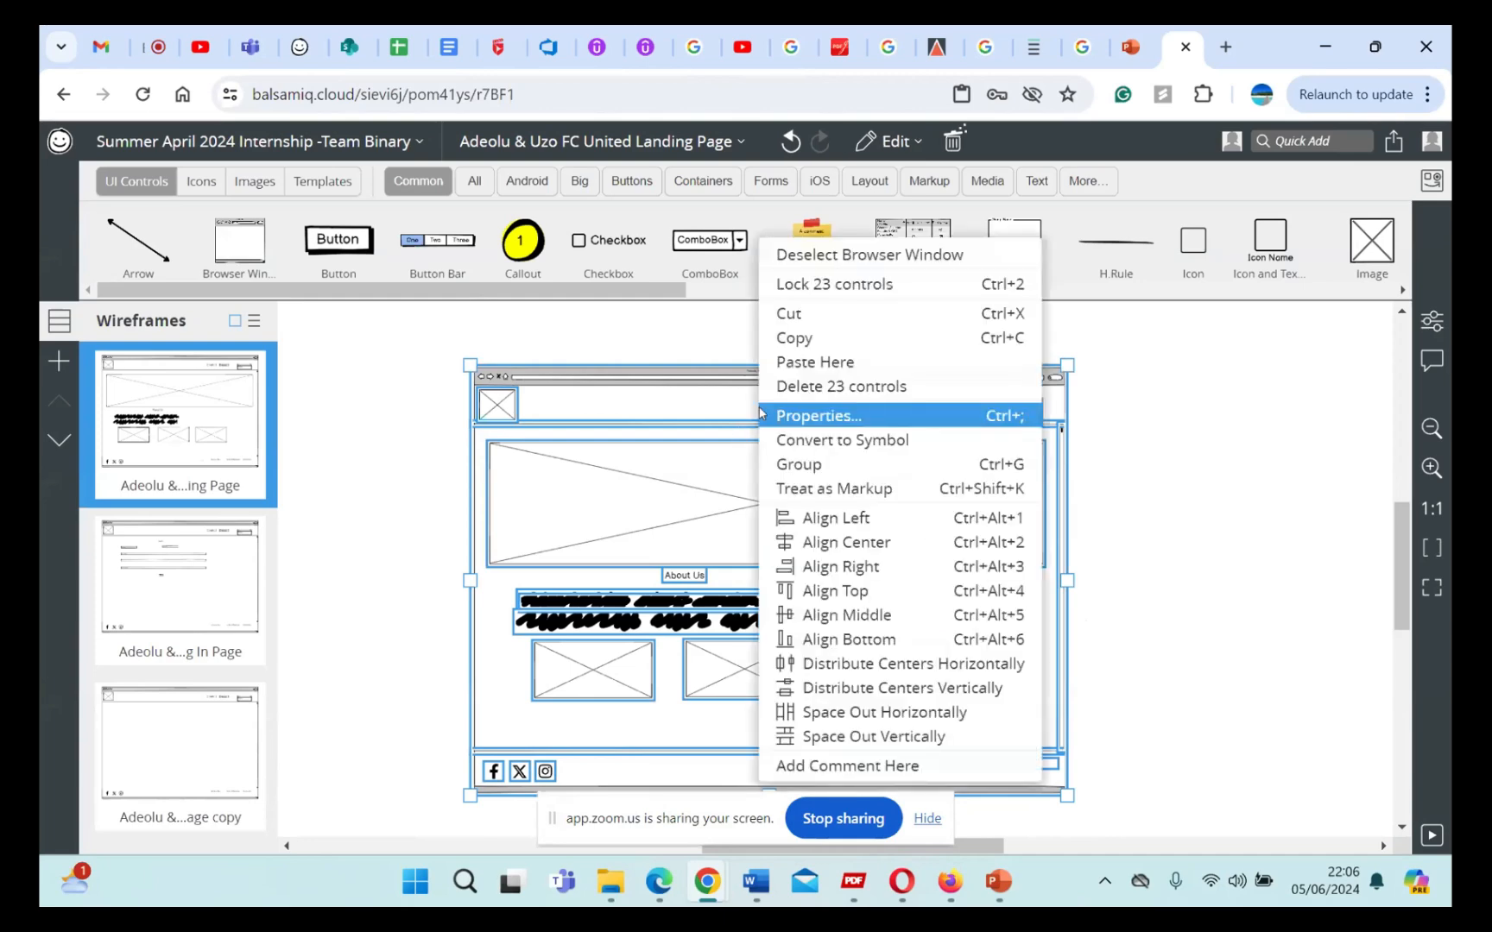
{"action": "left_click", "coordinate": [812, 467]}
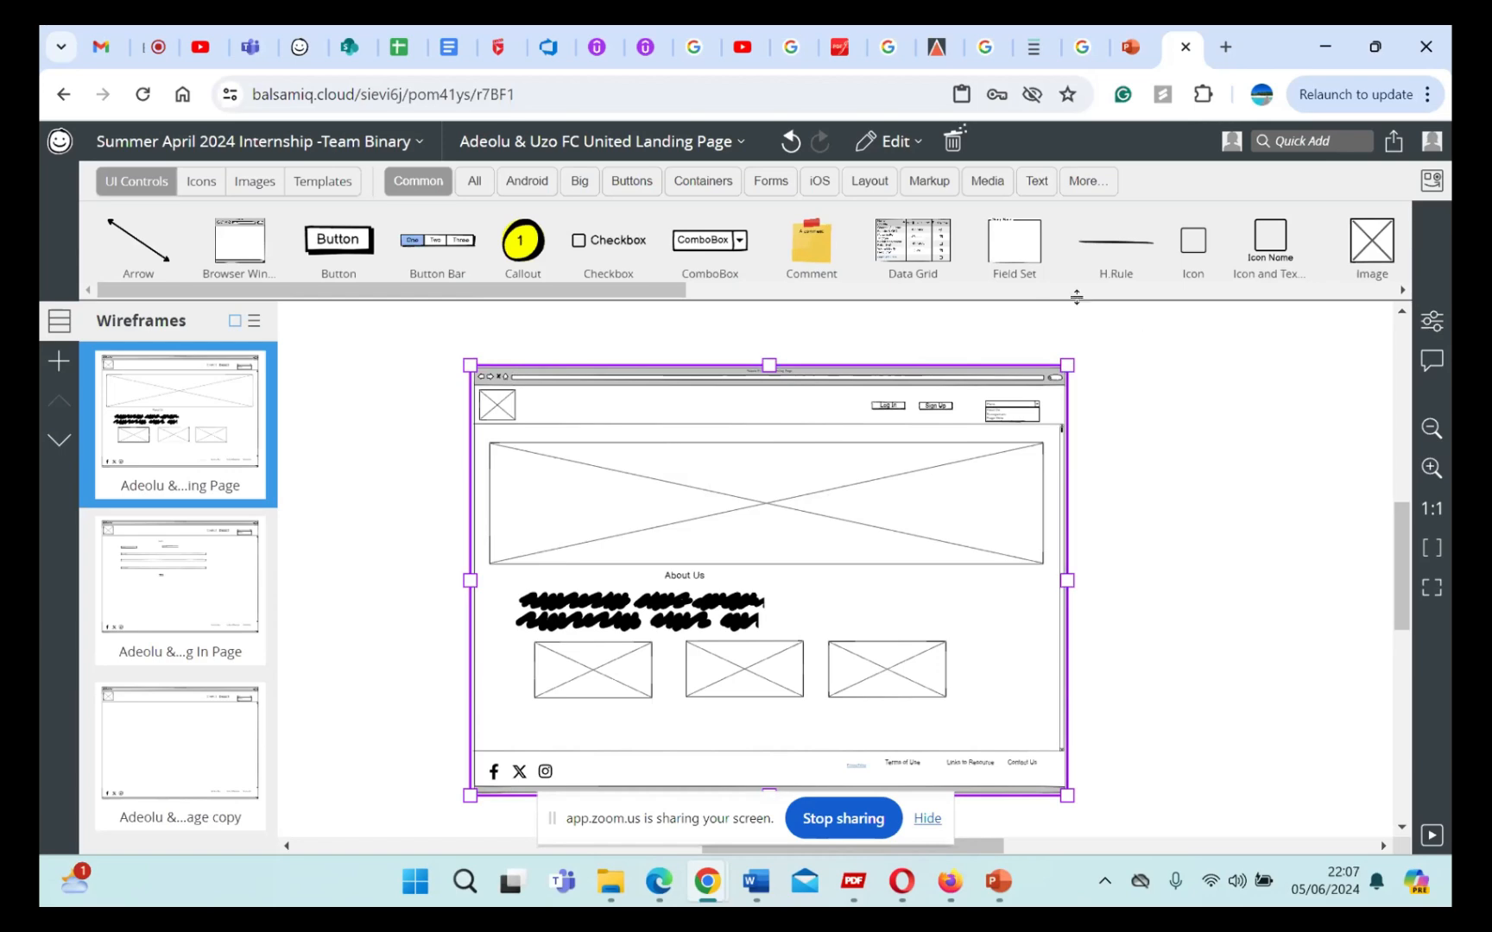
Step: Copy the grouped landing page wireframe to the clipboard as a bitmap
{"action": "left_click", "coordinate": [891, 142]}
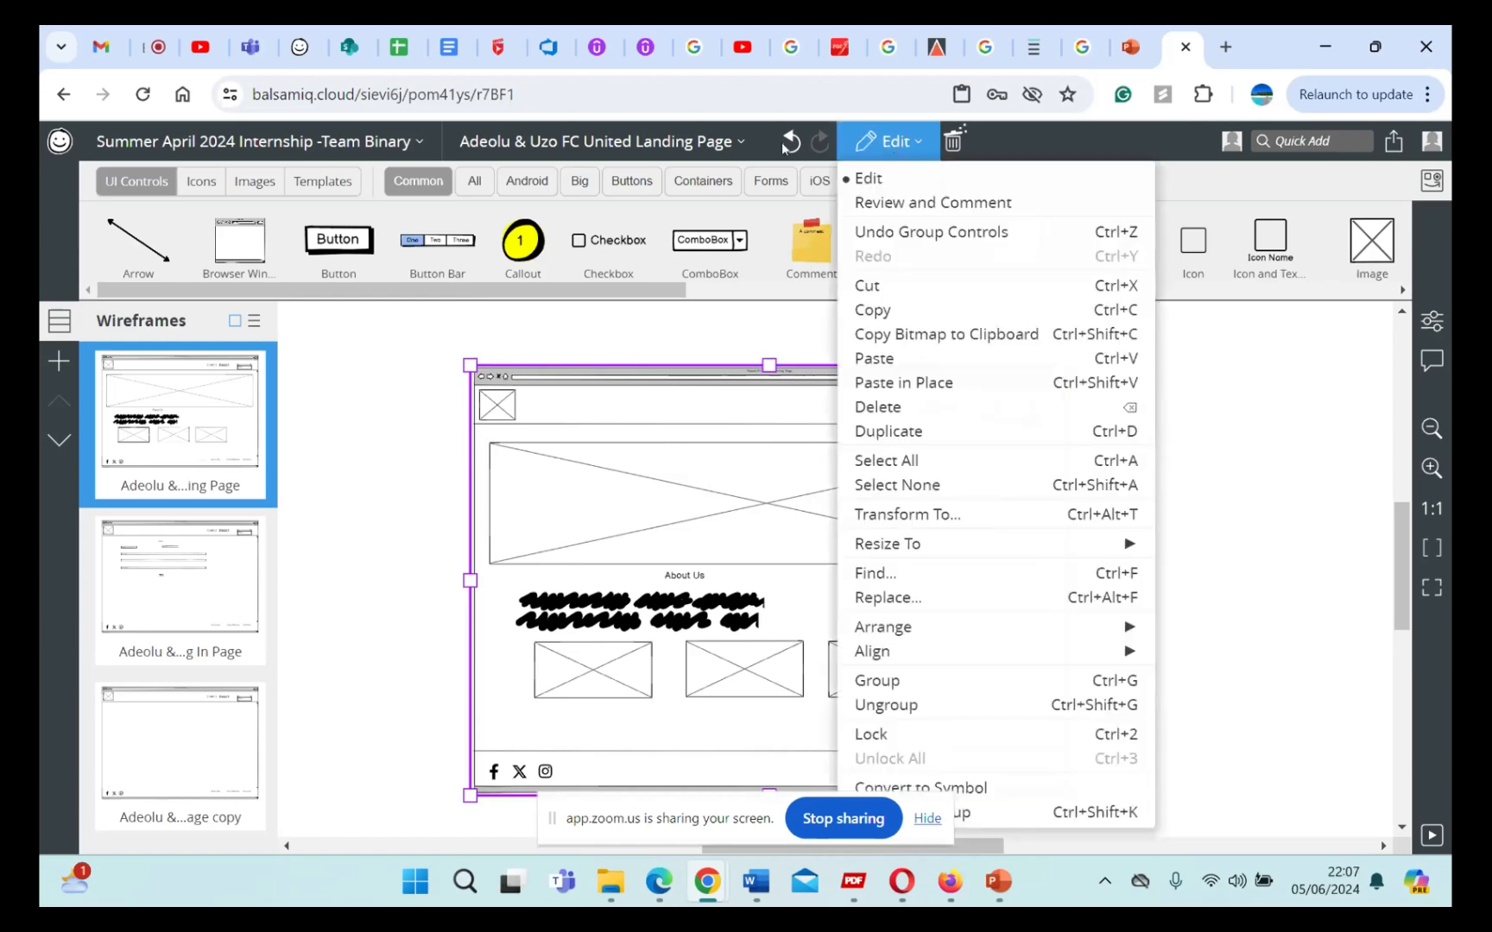
{"action": "left_click", "coordinate": [535, 140]}
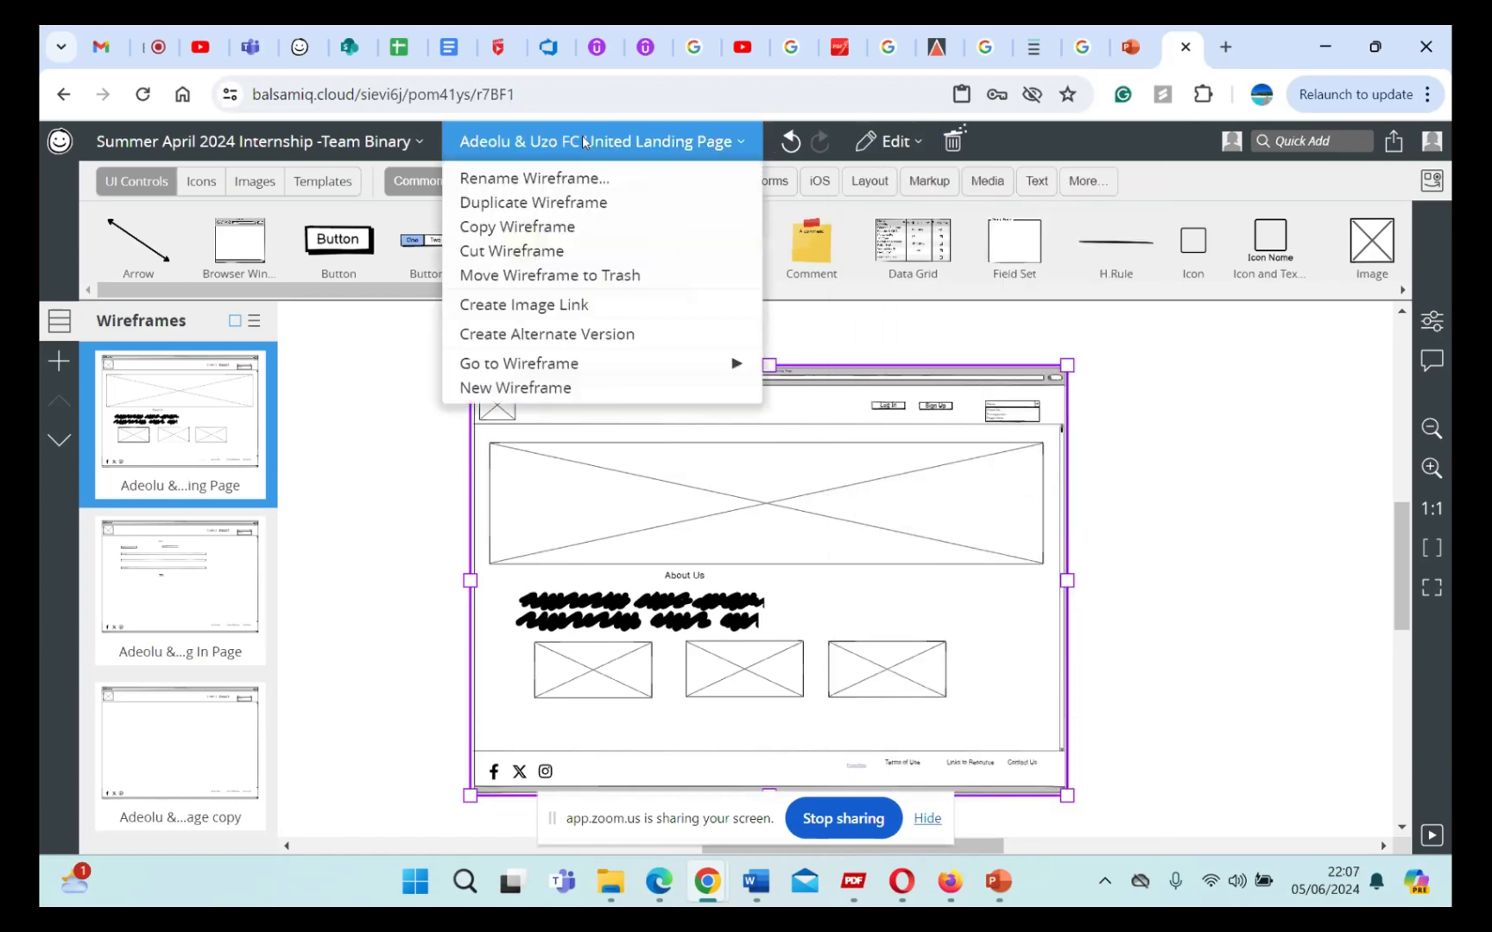
{"action": "mouse_move", "coordinate": [383, 143]}
{"action": "mouse_move", "coordinate": [533, 140]}
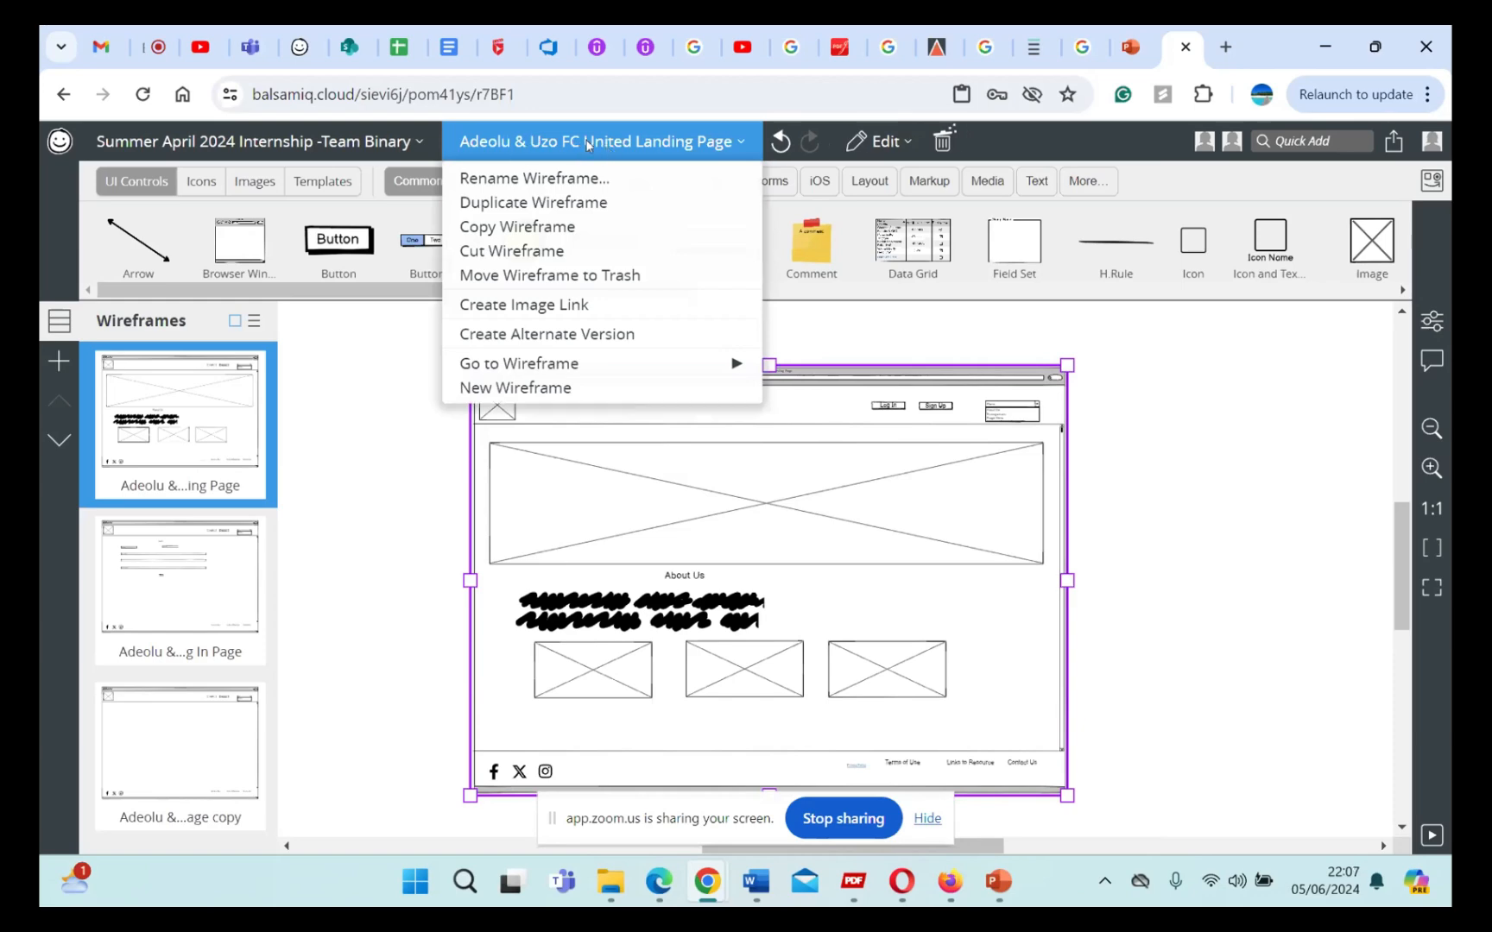
{"action": "left_click", "coordinate": [902, 143]}
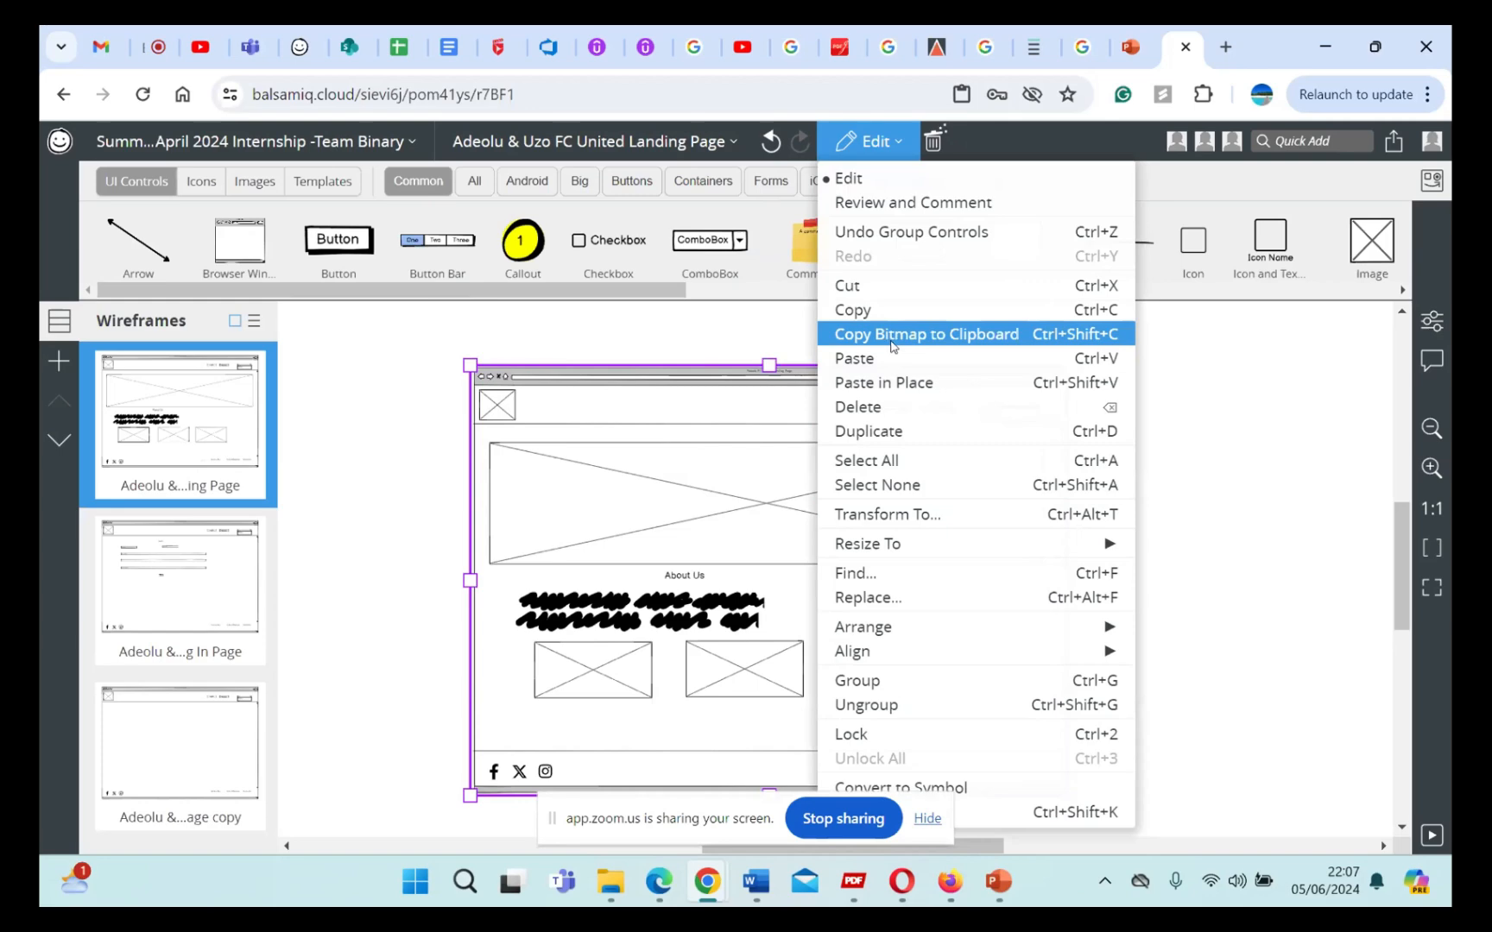
{"action": "left_click", "coordinate": [890, 341]}
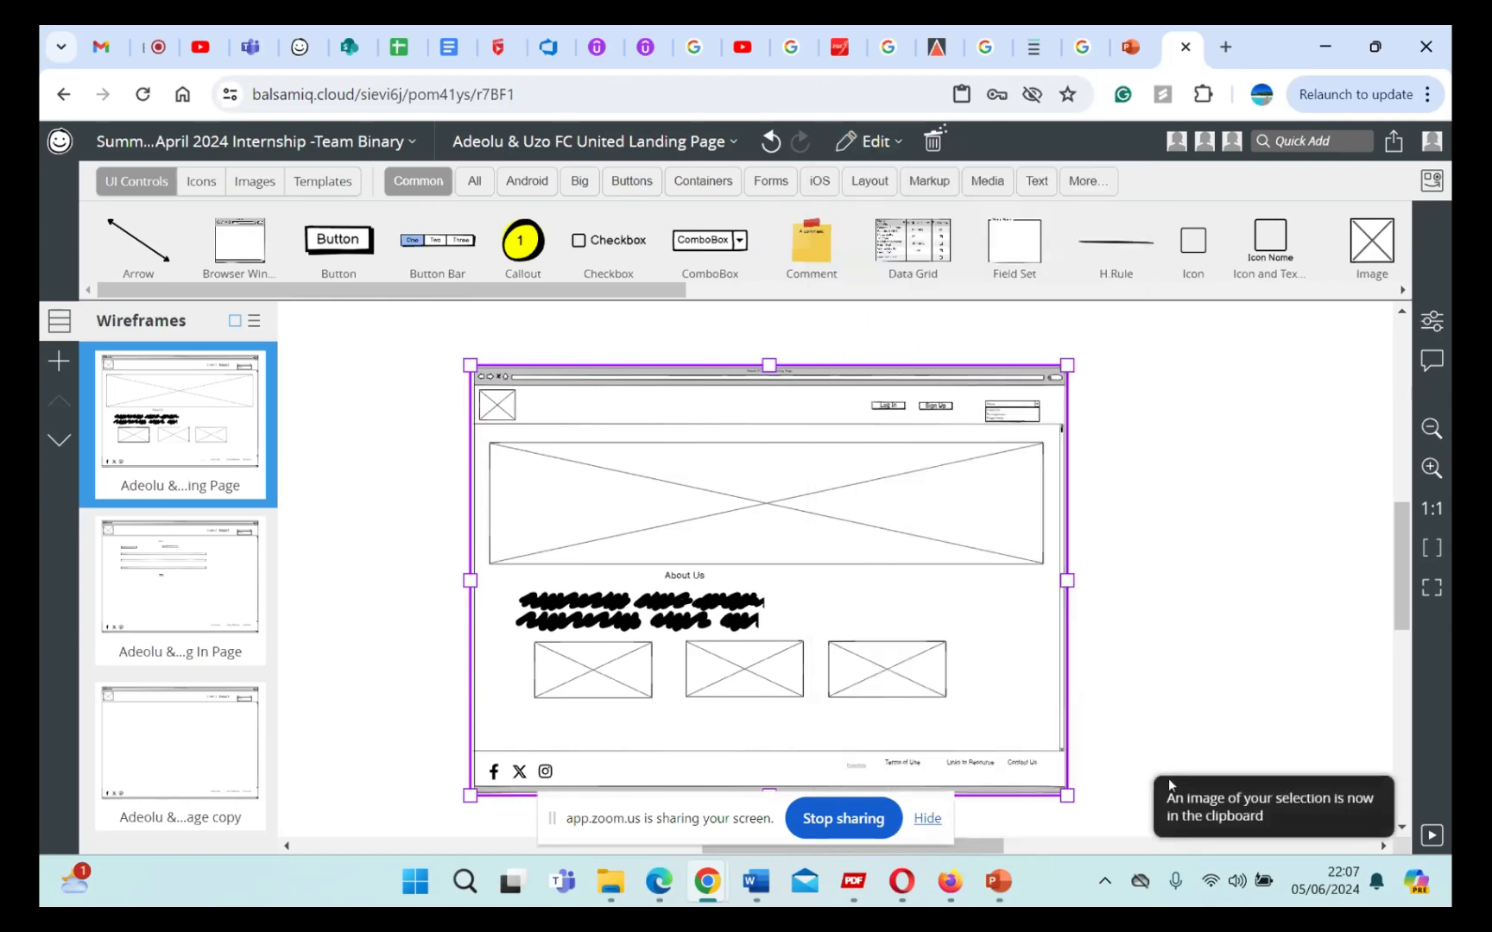
{"action": "mouse_move", "coordinate": [1179, 812]}
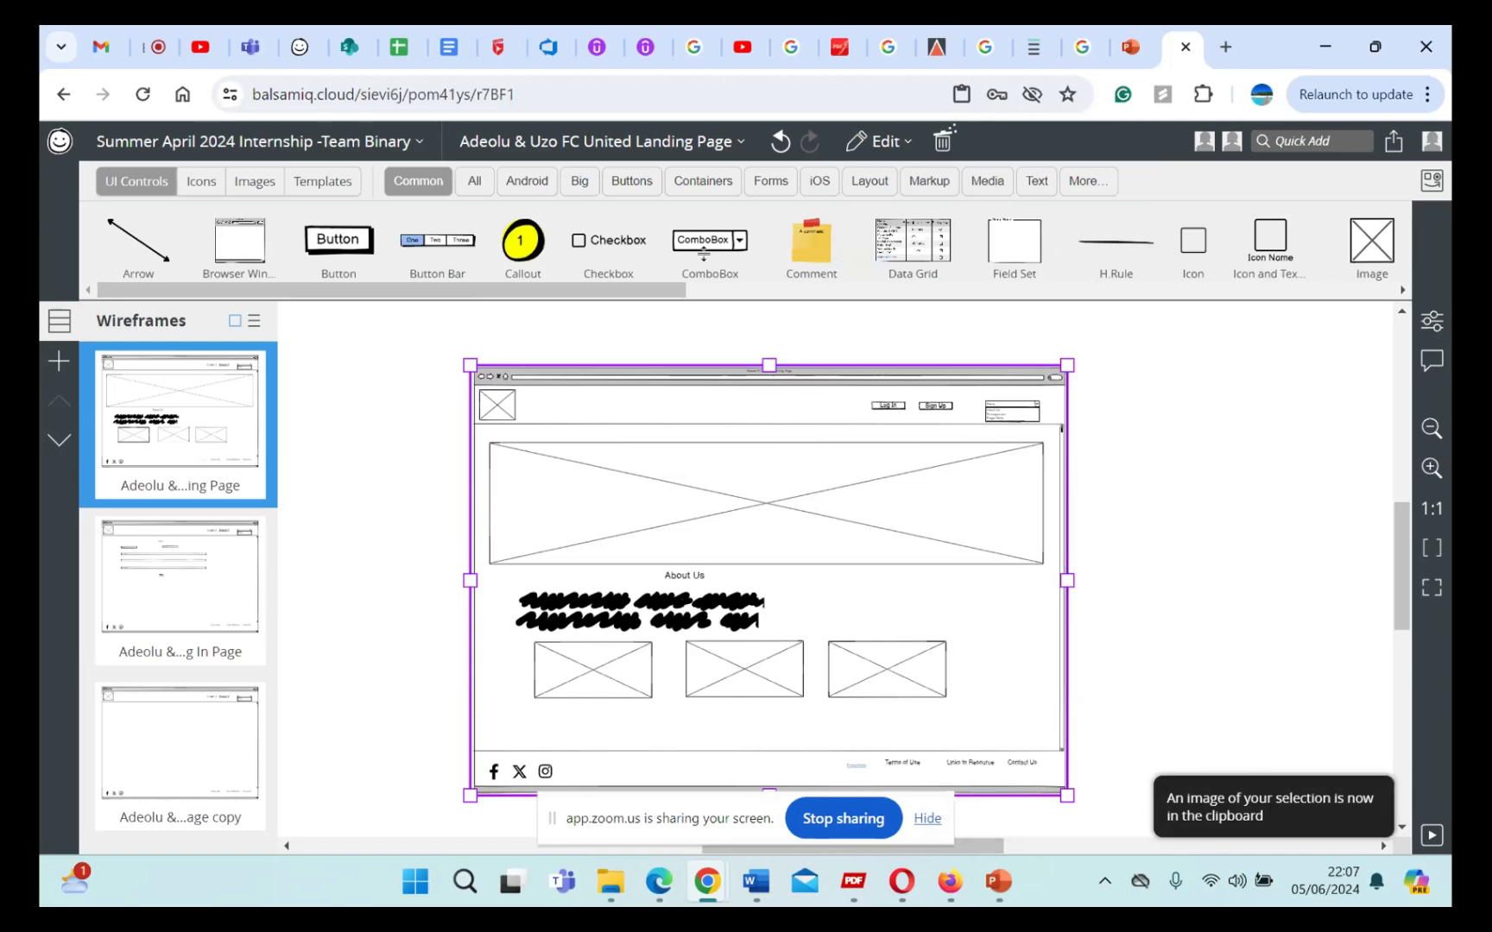
Step: Switch to Azure DevOps, open the Search Functionality backlog item and add blank lines after the last Additional Information sentence
{"action": "left_click", "coordinate": [546, 50]}
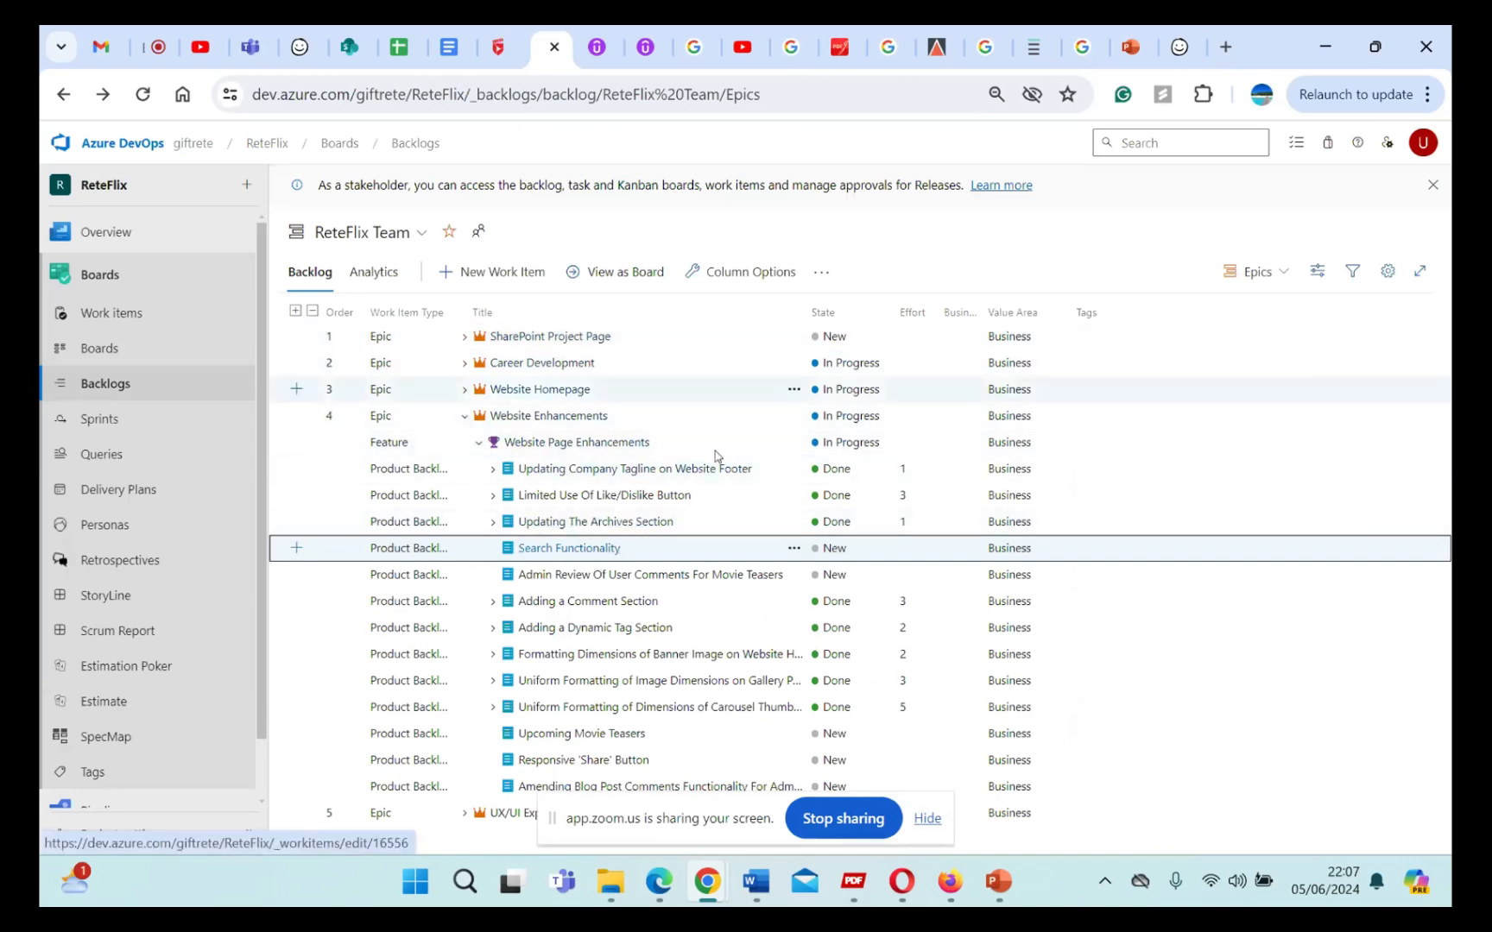
{"action": "left_click", "coordinate": [591, 550]}
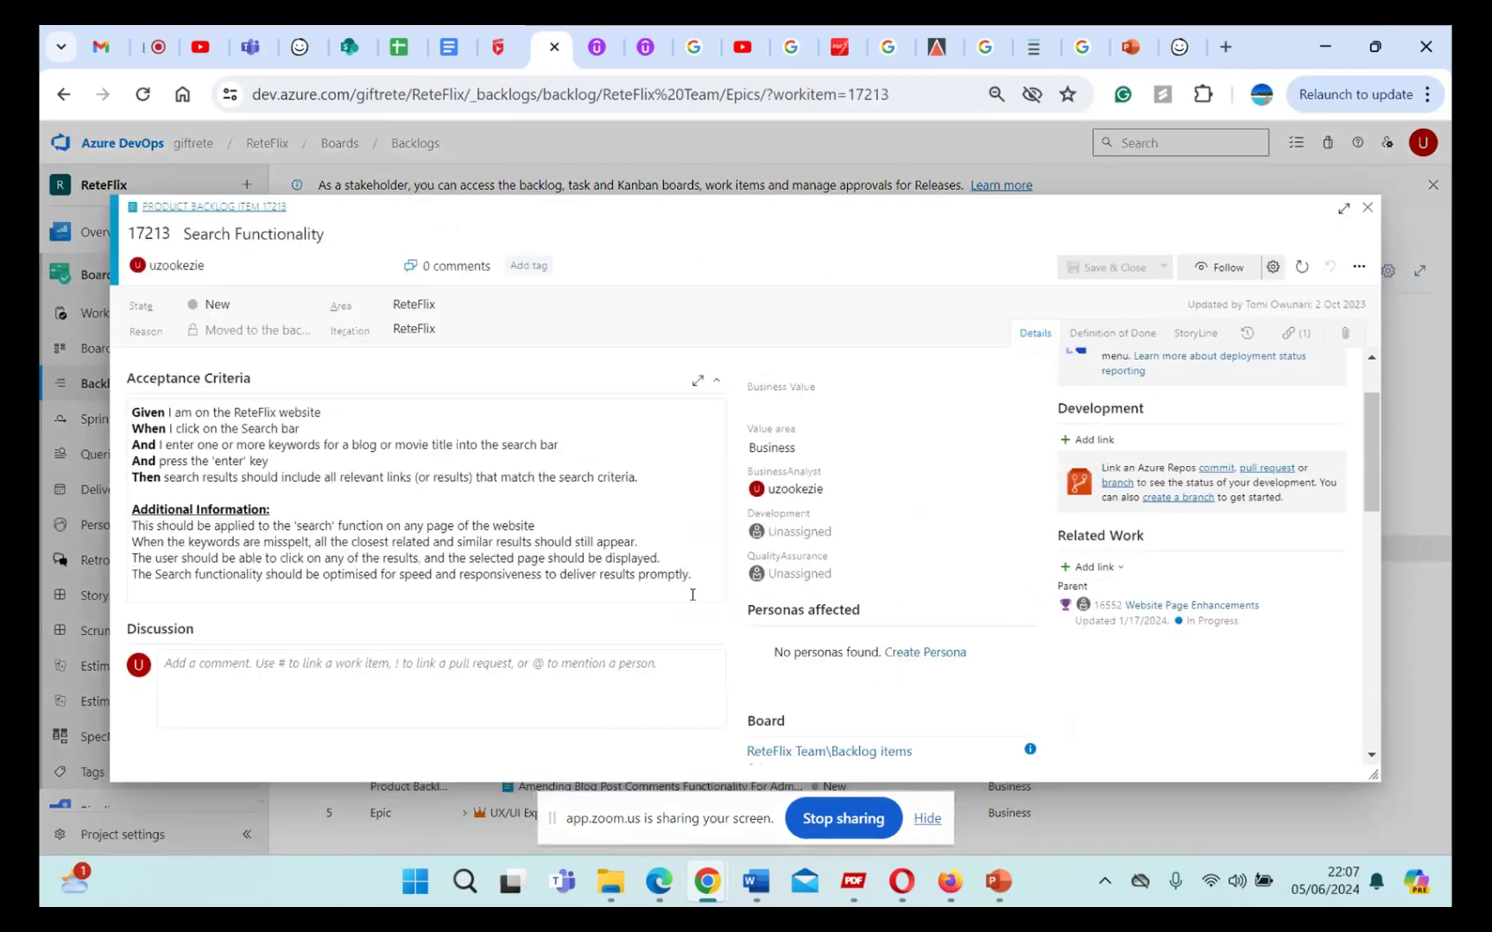
{"action": "left_click", "coordinate": [703, 570]}
{"action": "key", "text": "Return"}
{"action": "key", "text": "Return"}
{"action": "key", "text": "Return"}
{"action": "key", "text": "Return"}
{"action": "key", "text": "Return"}
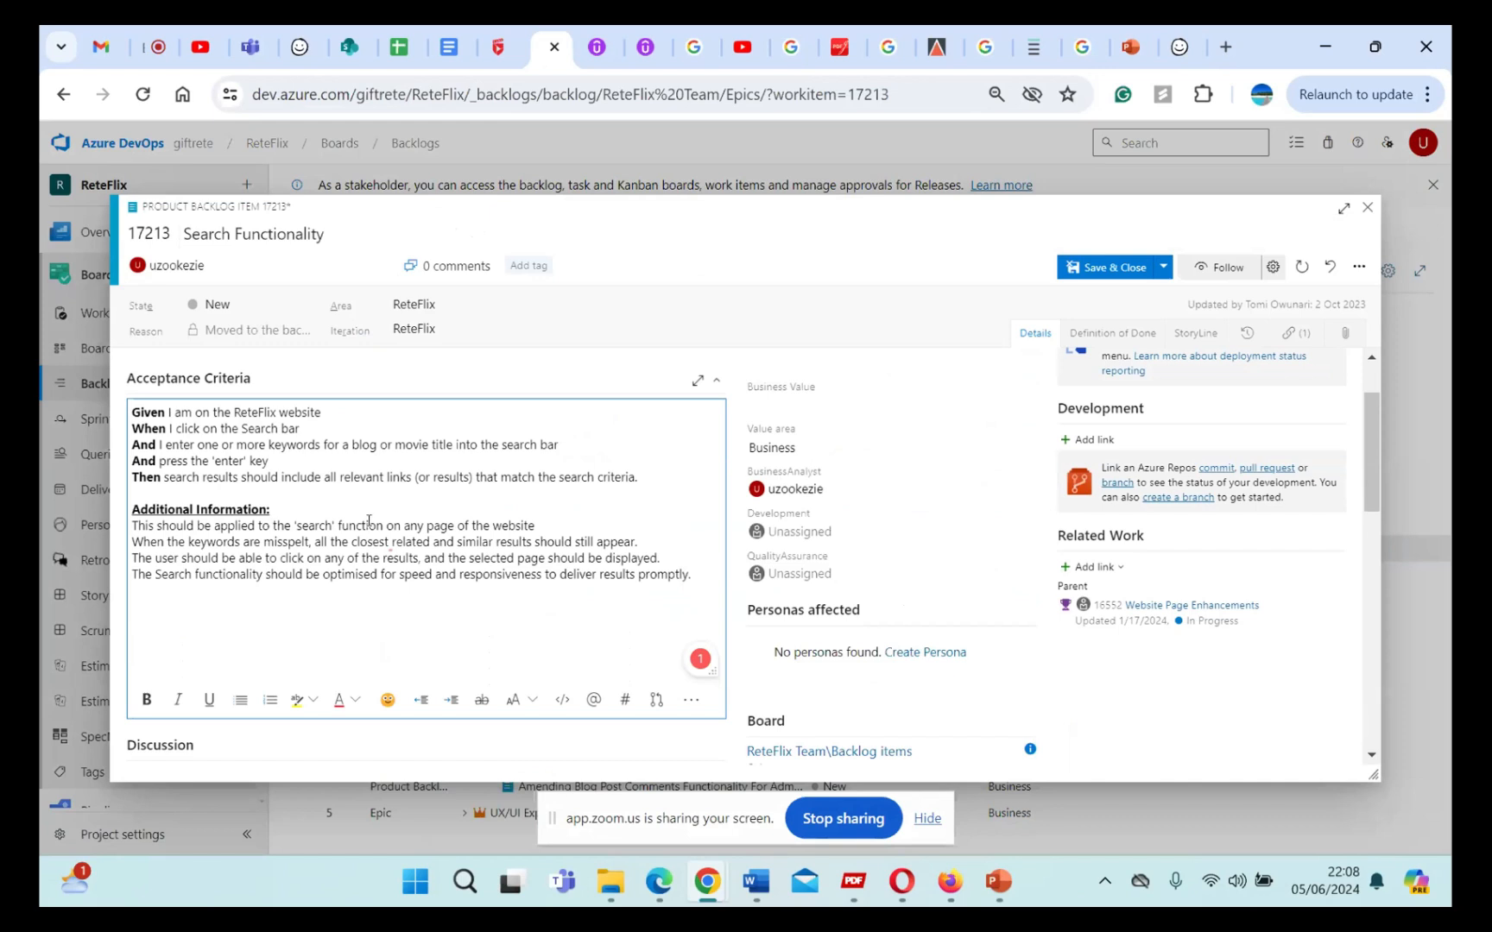
Step: Paste the copied wireframe image beneath the Additional Information text in the acceptance criteria and review it
{"action": "left_click", "coordinate": [340, 634]}
{"action": "right_click", "coordinate": [340, 635]}
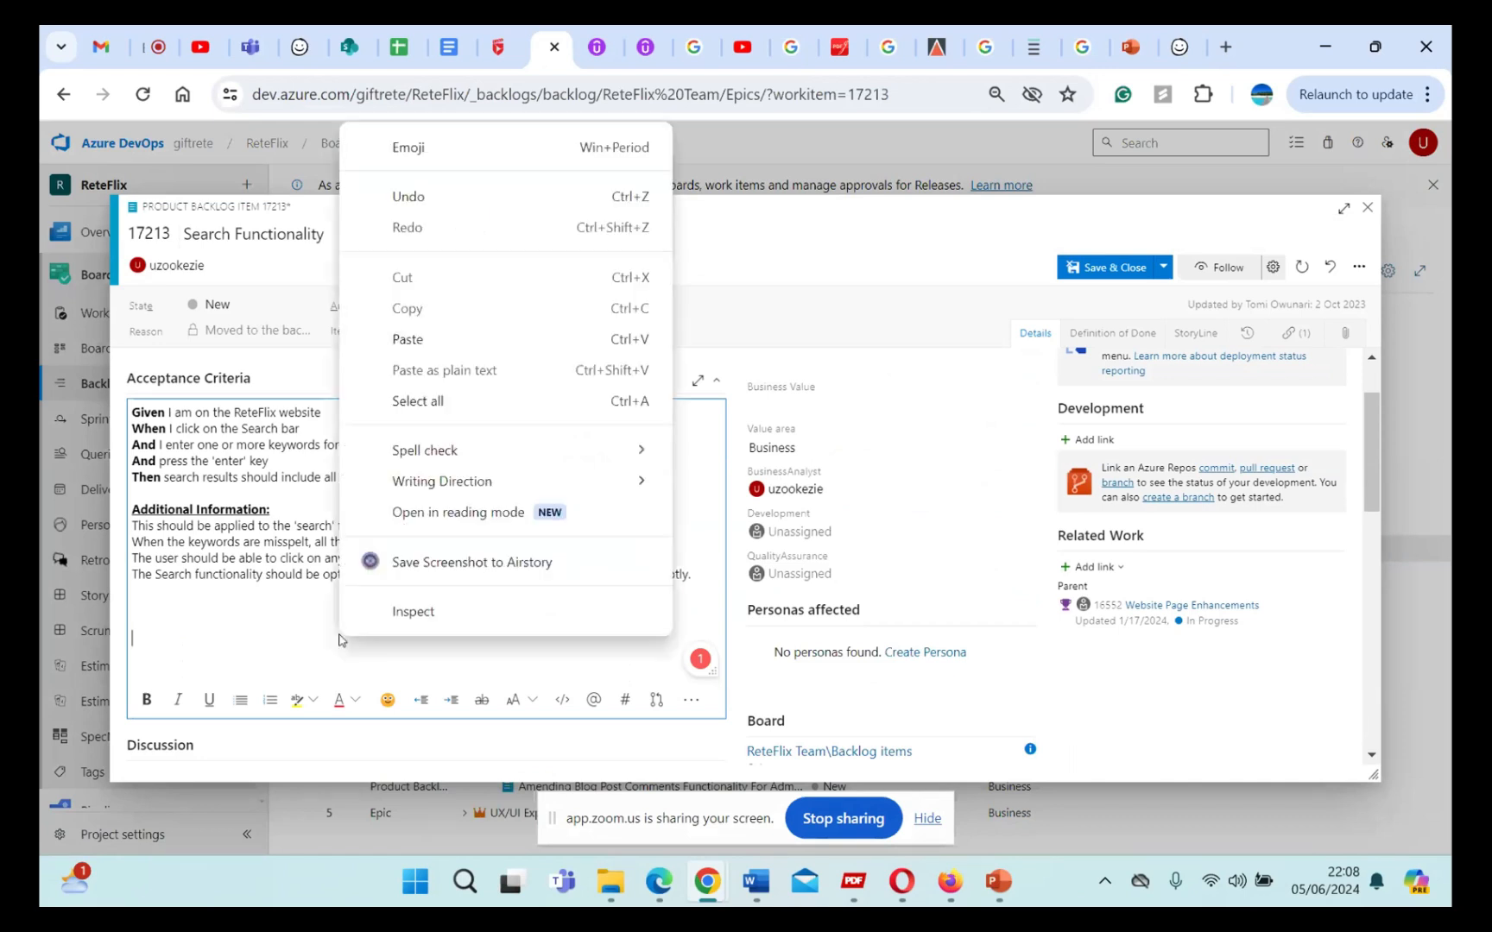
{"action": "left_click", "coordinate": [405, 339]}
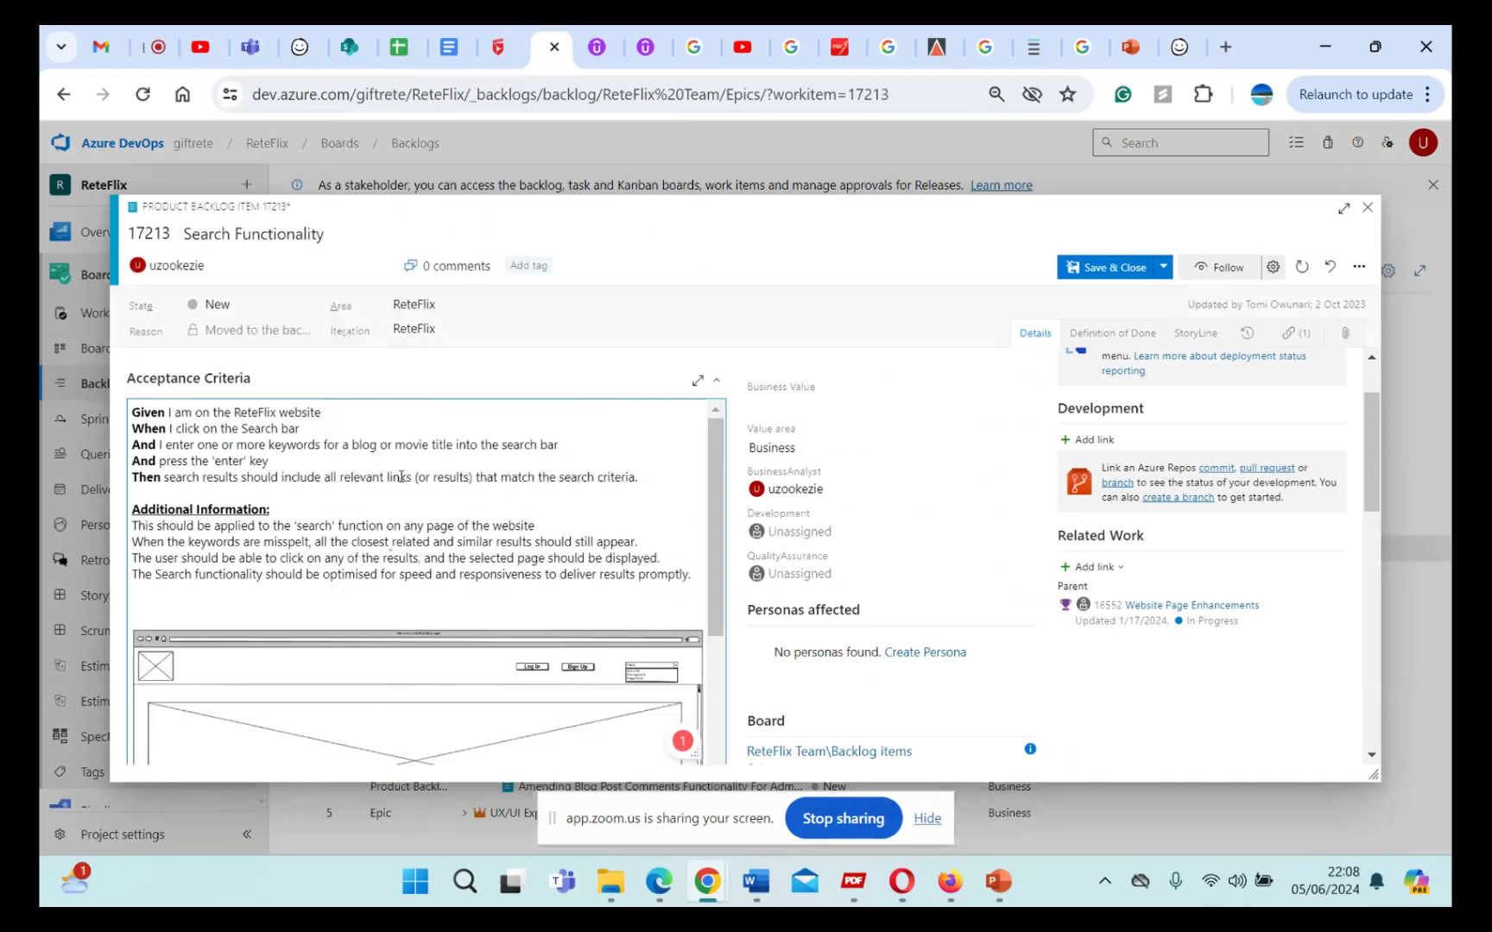
{"action": "scroll", "coordinate": [417, 518], "scroll_direction": "down", "scroll_amount": 3}
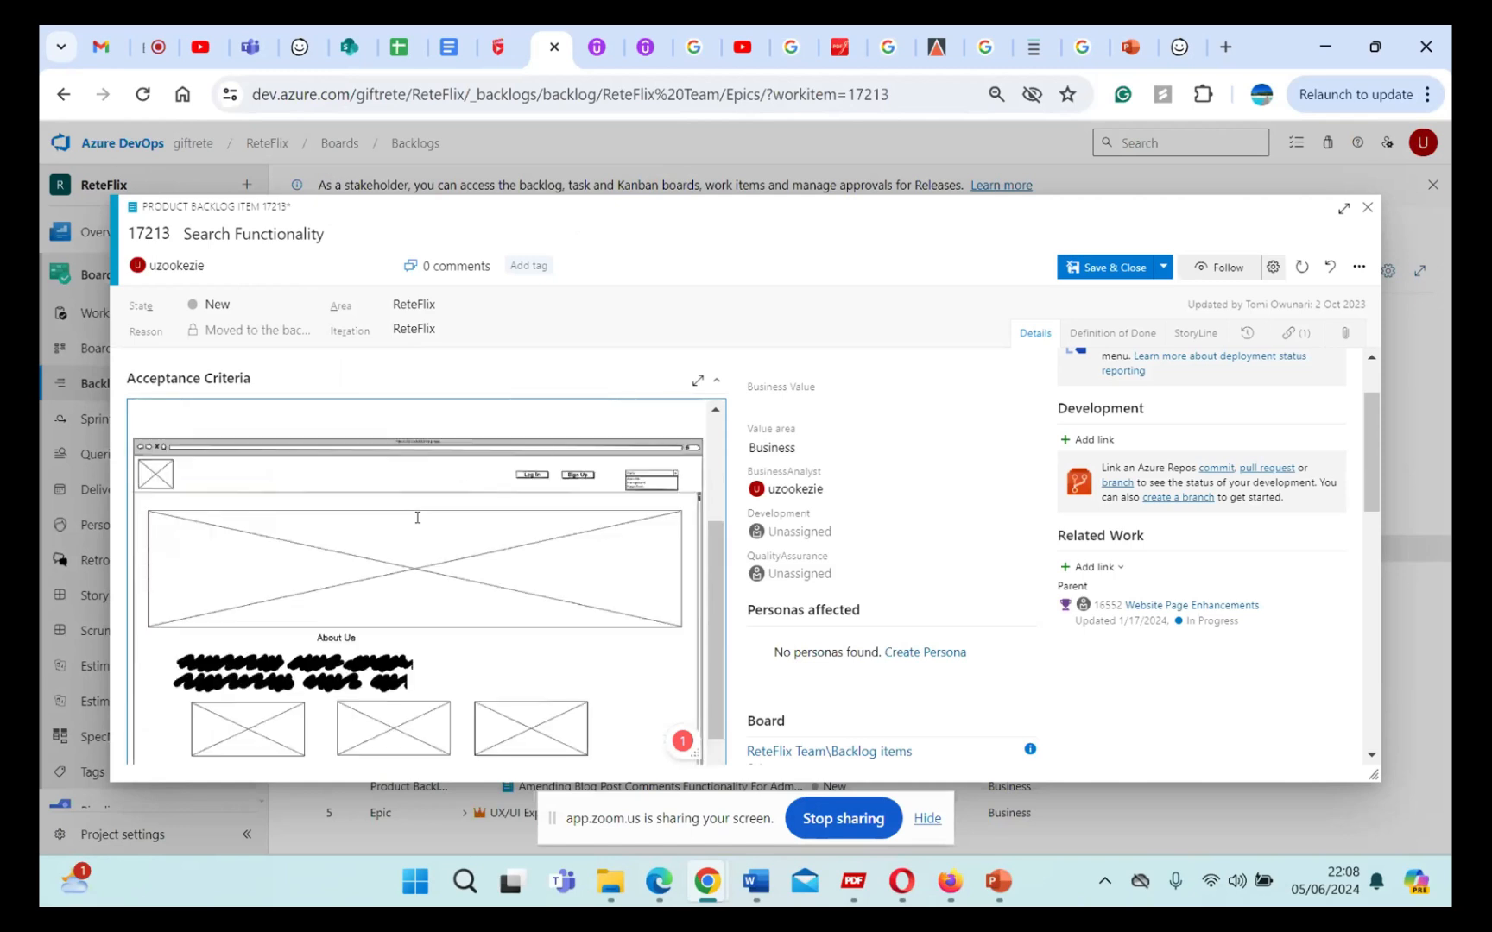
{"action": "scroll", "coordinate": [417, 518], "scroll_direction": "up", "scroll_amount": 2}
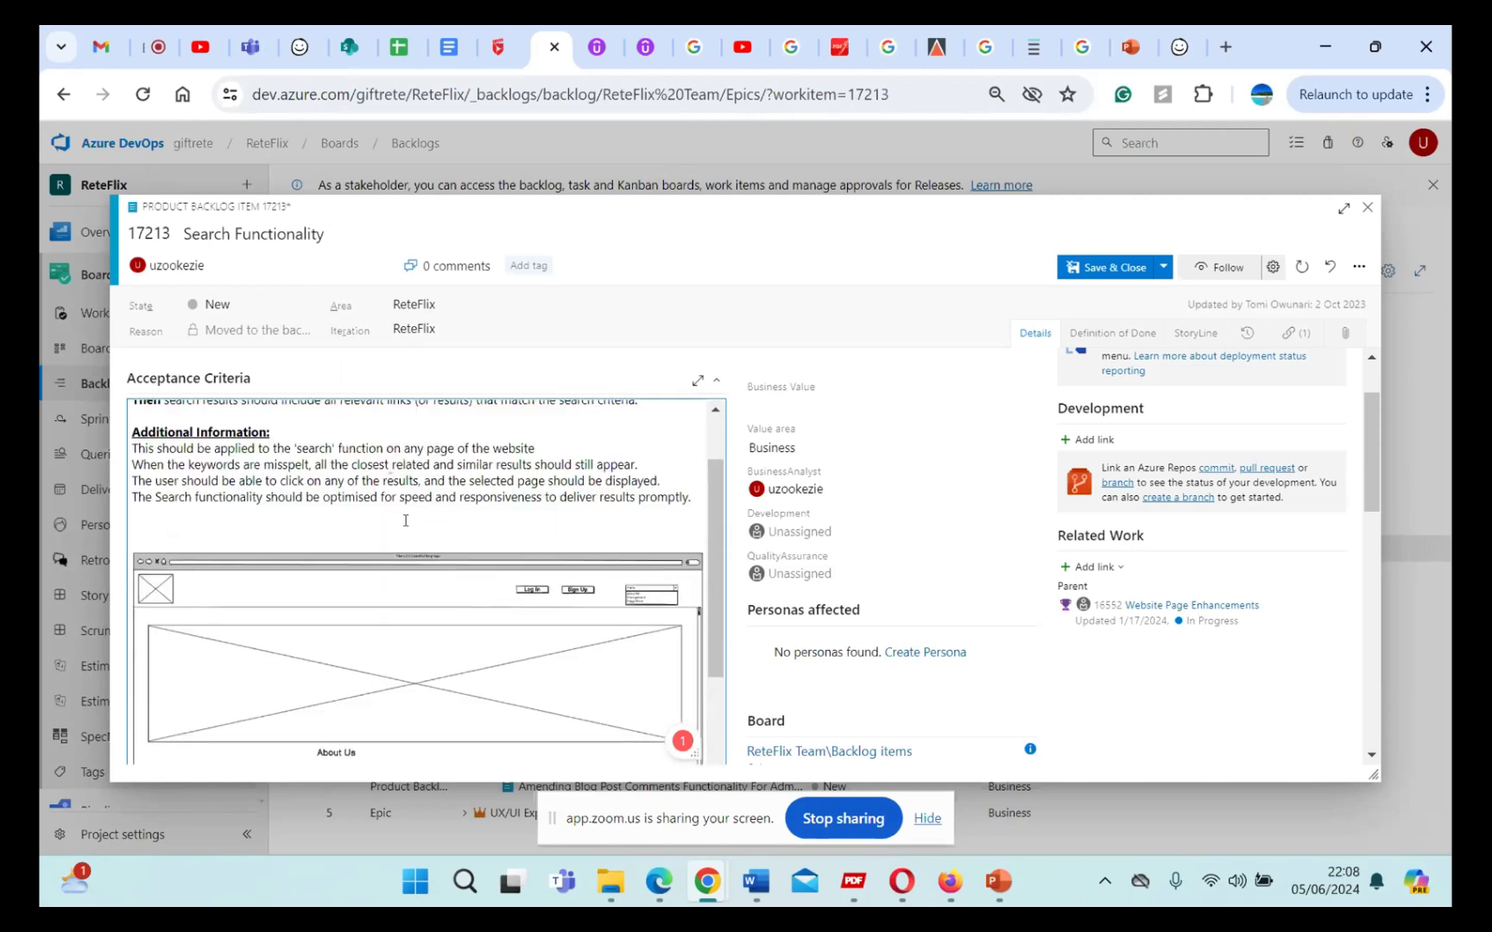
Step: Add the bold, underlined caption "See wireframe" between the Additional Information text and the pasted wireframe image
{"action": "type", "text": "See wireframe"}
{"action": "key", "text": "shift+Up"}
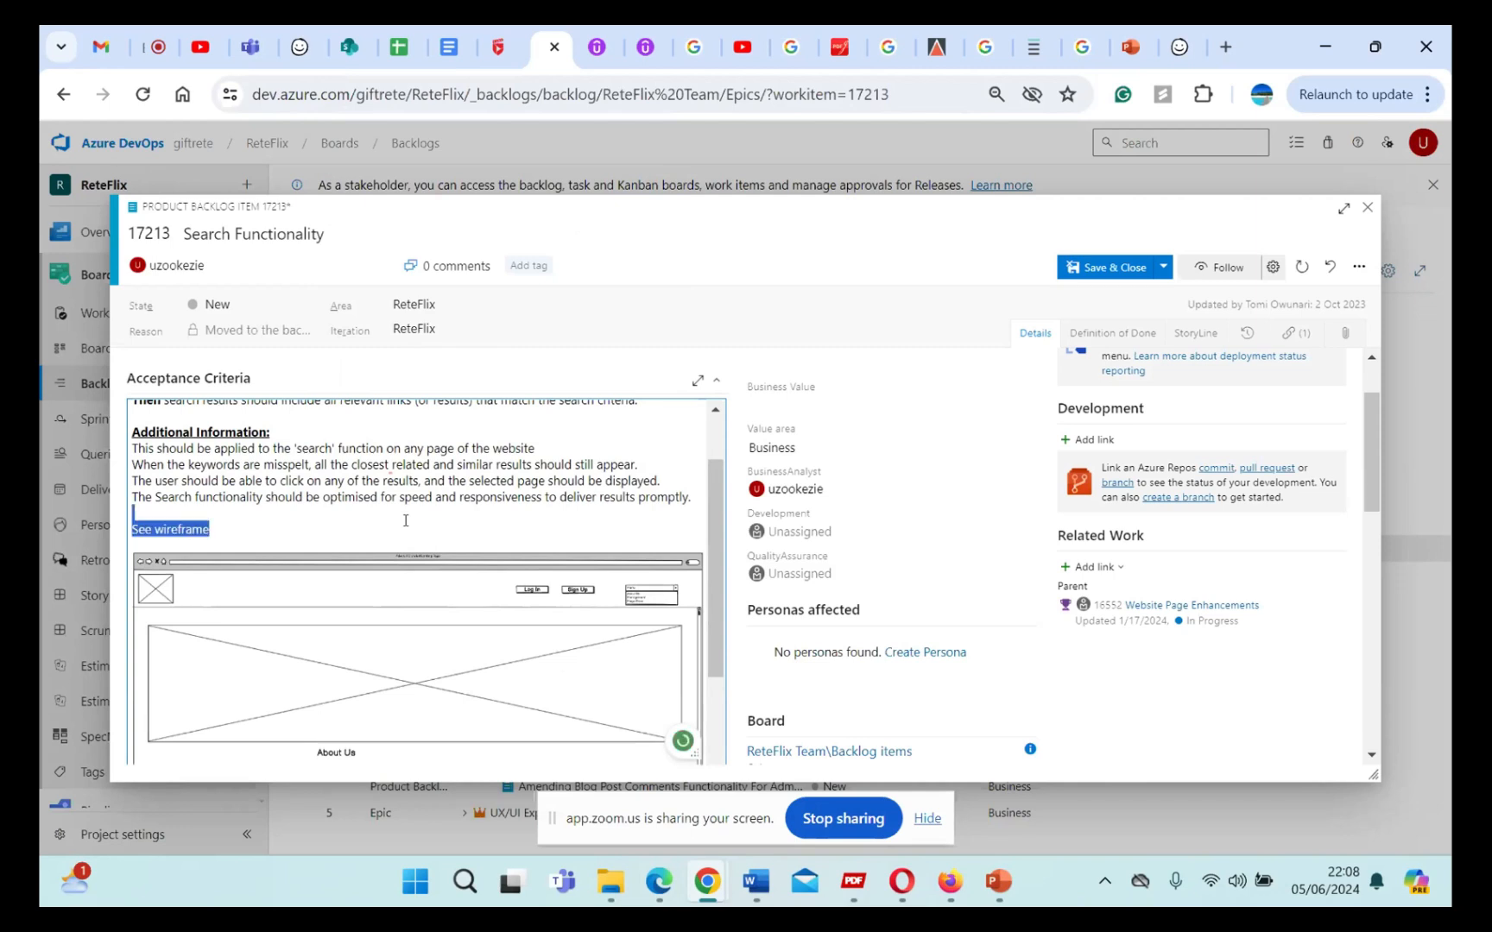
{"action": "key", "text": "shift+Down"}
{"action": "key", "text": "ctrl+b"}
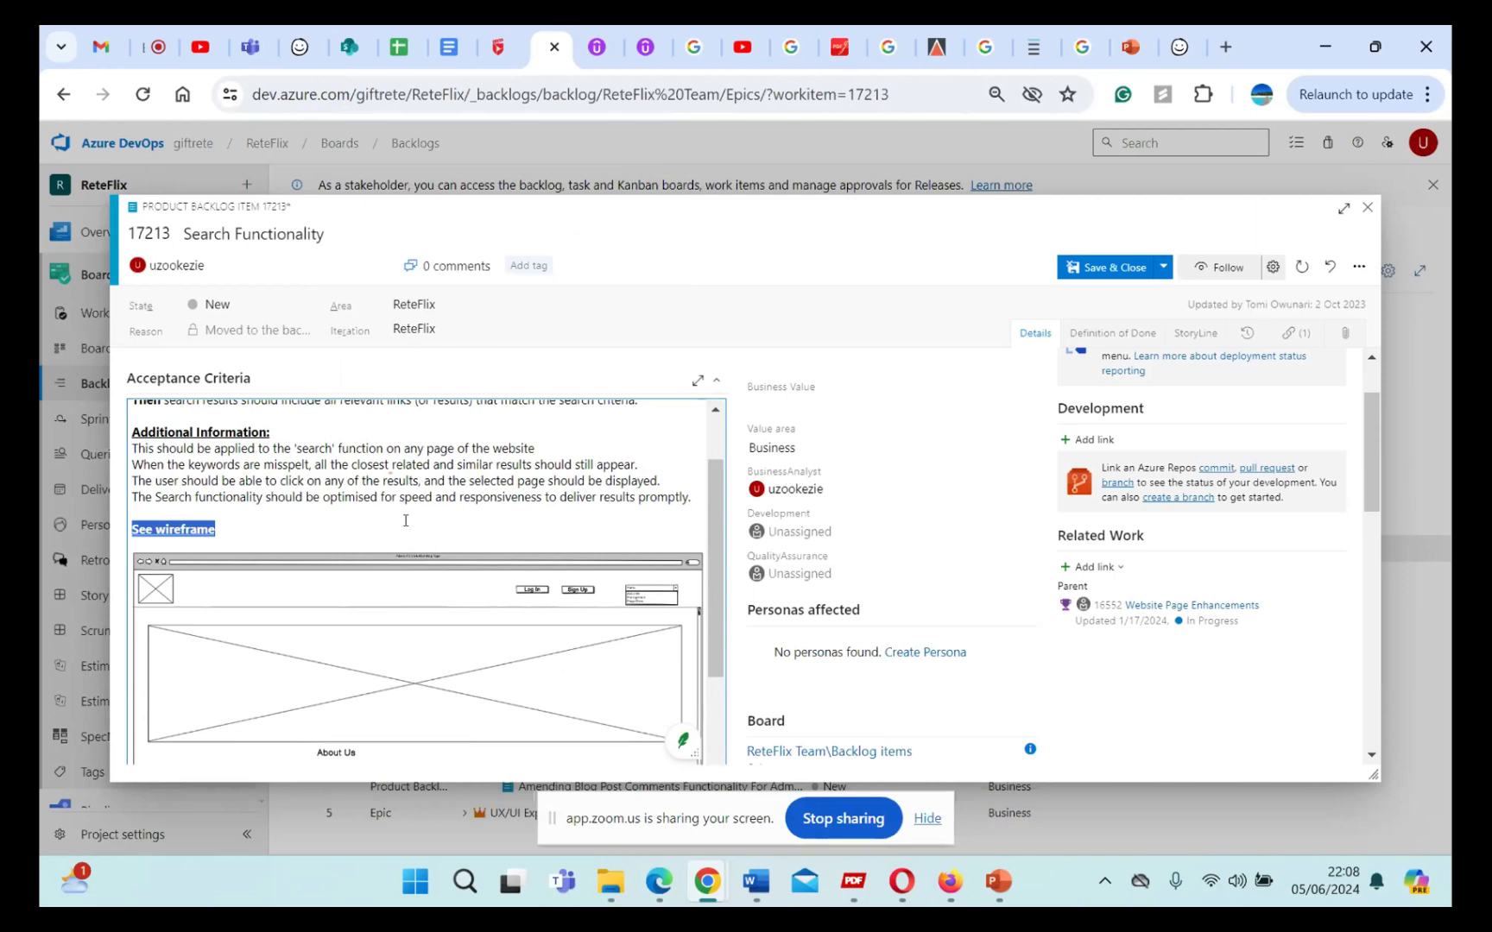
{"action": "left_click", "coordinate": [323, 546]}
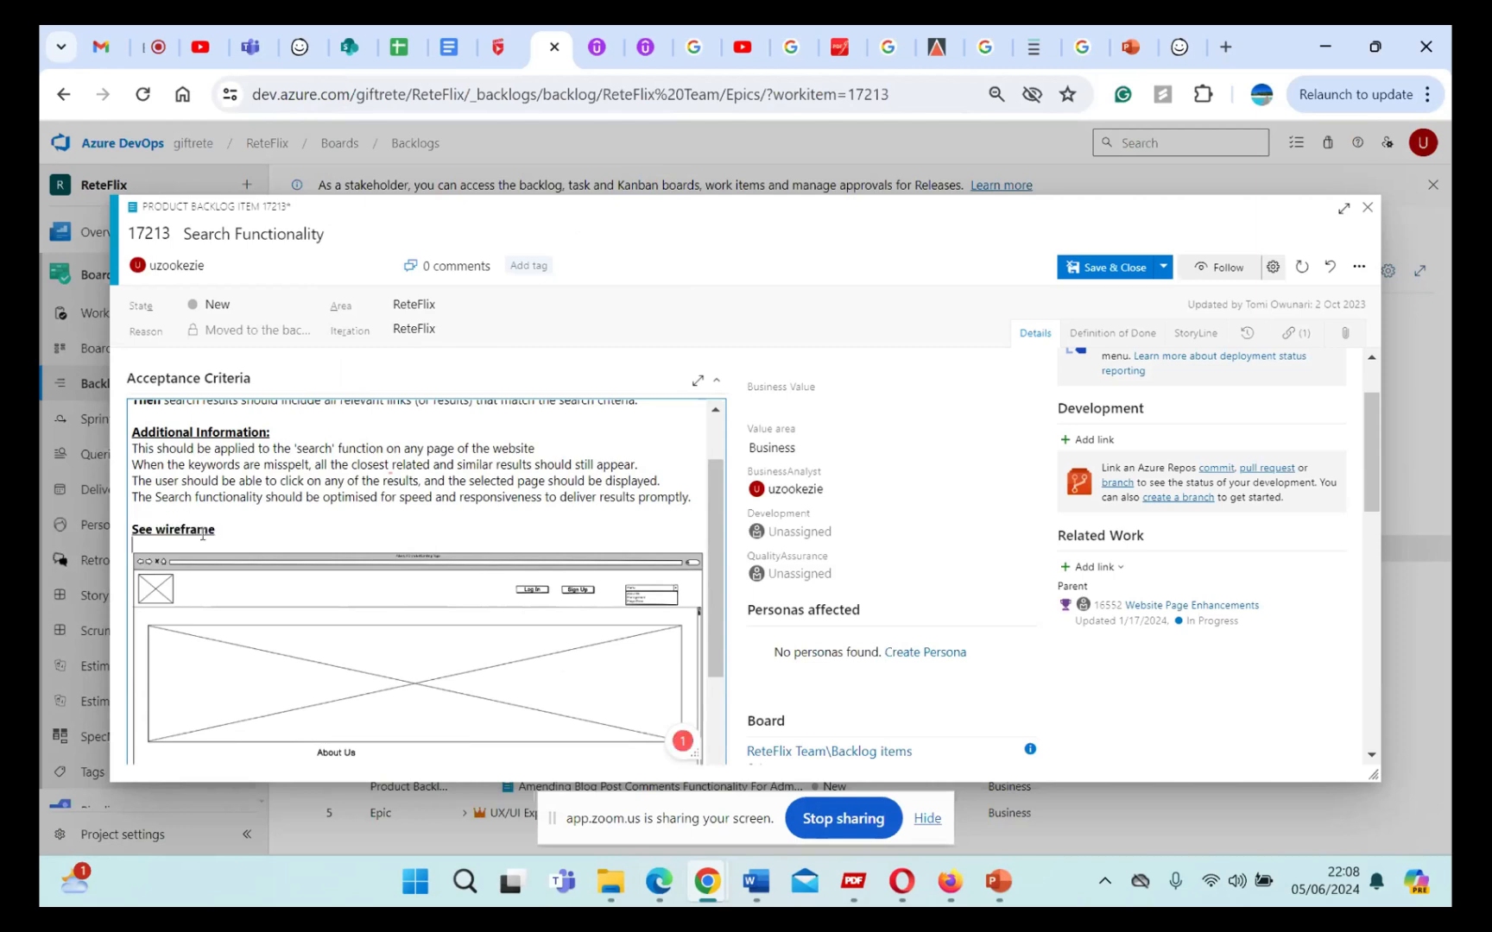
Step: Extend the caption above the wireframe image to read "See below for wireframe"
{"action": "left_click", "coordinate": [148, 528]}
{"action": "type", "text": "below for"}
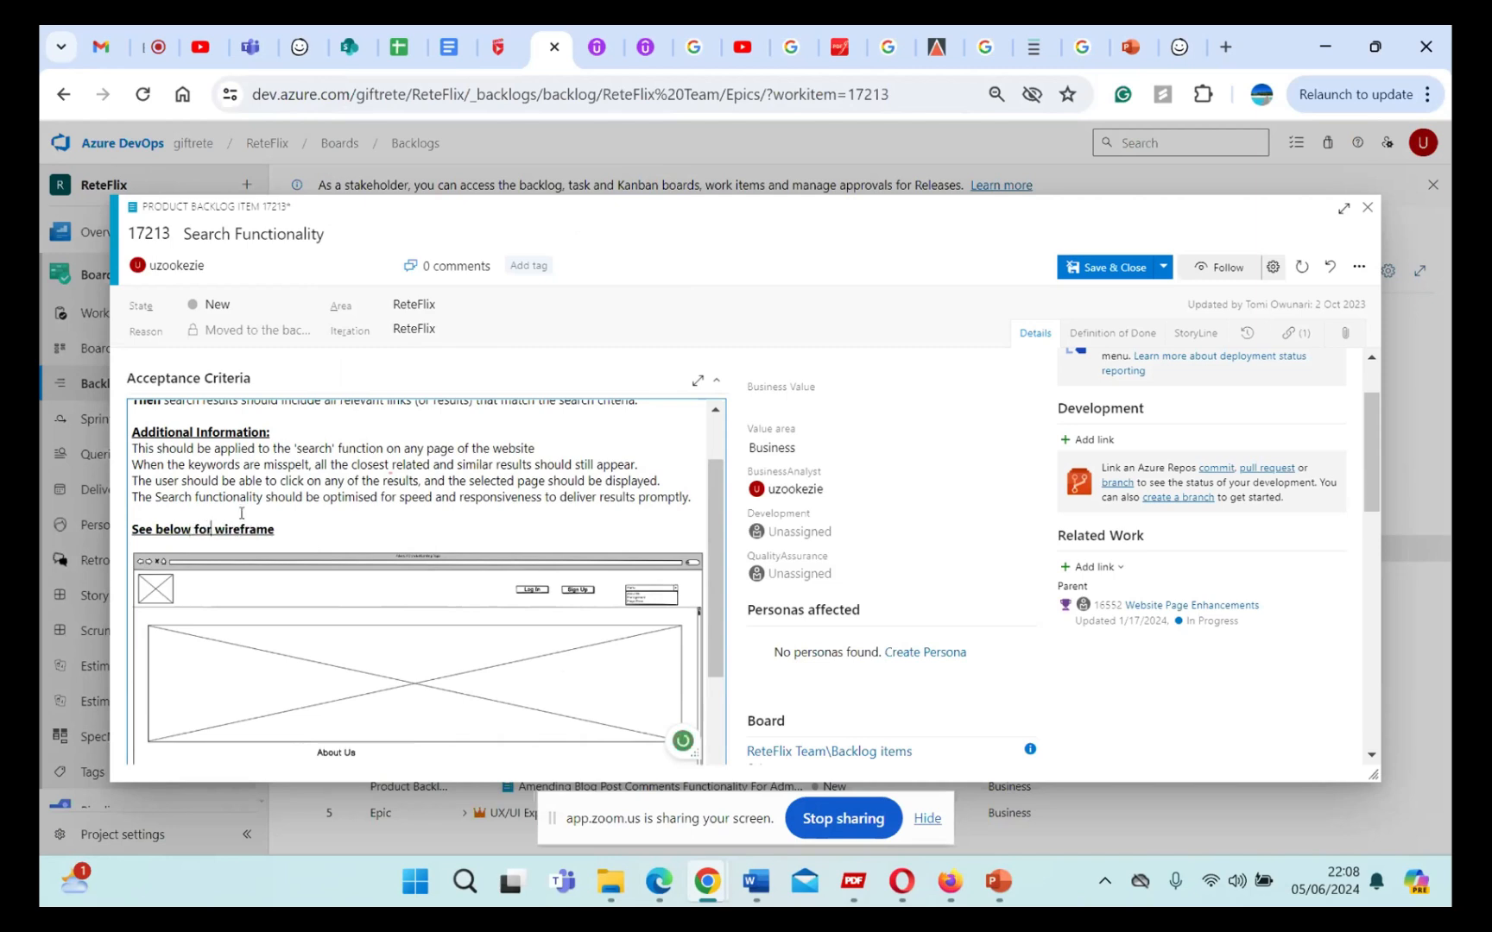
{"action": "left_click", "coordinate": [293, 530]}
{"action": "left_click_drag", "start_coordinate": [276, 529], "coordinate": [129, 531]}
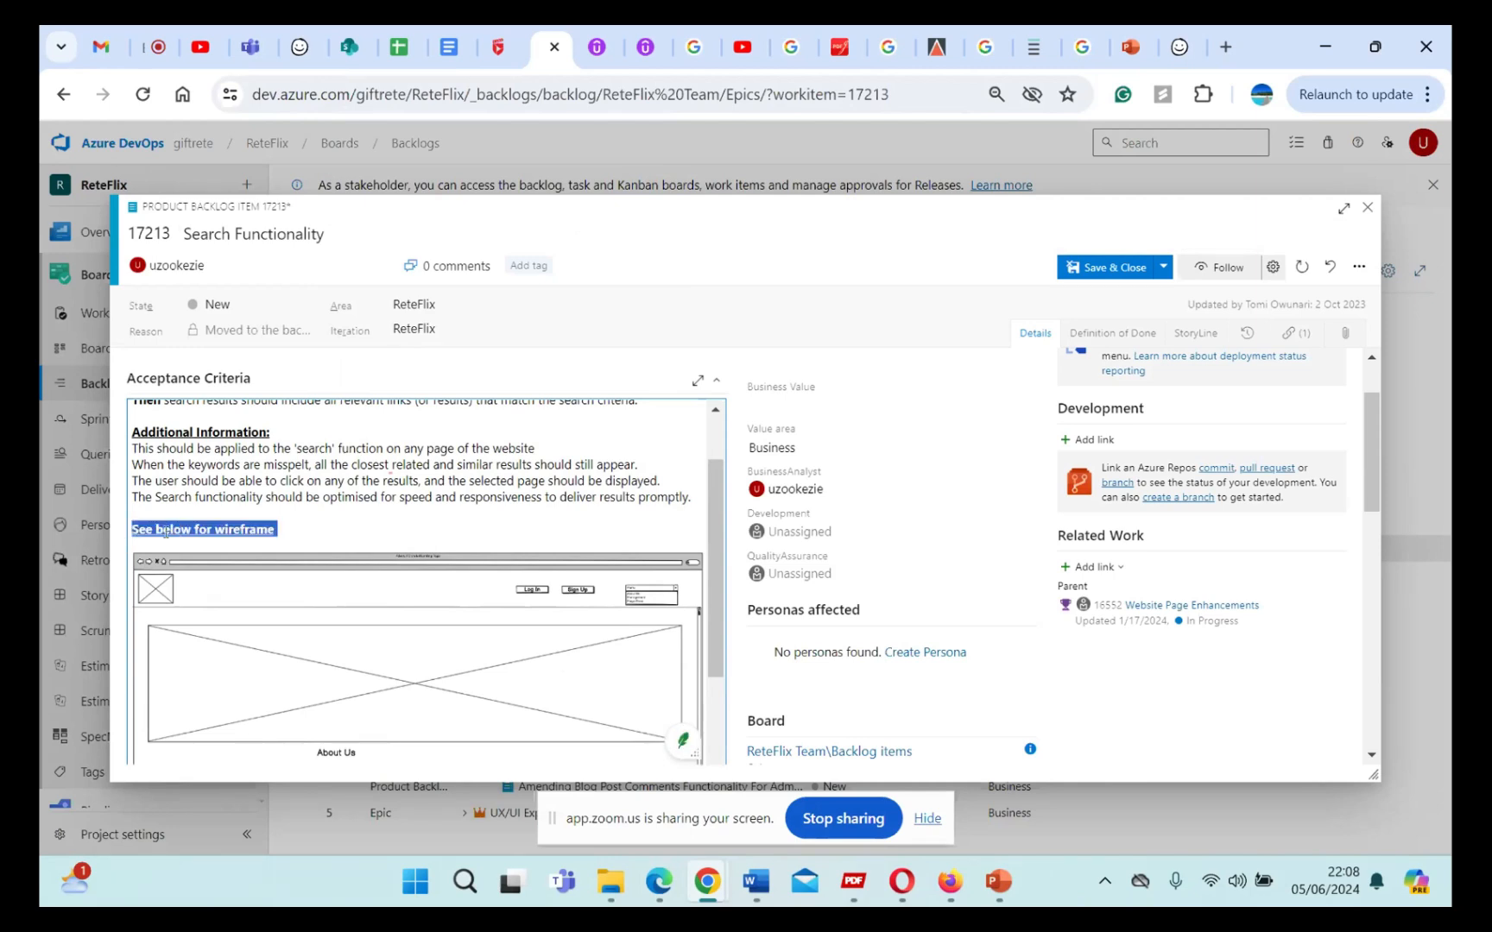
{"action": "left_click", "coordinate": [345, 514]}
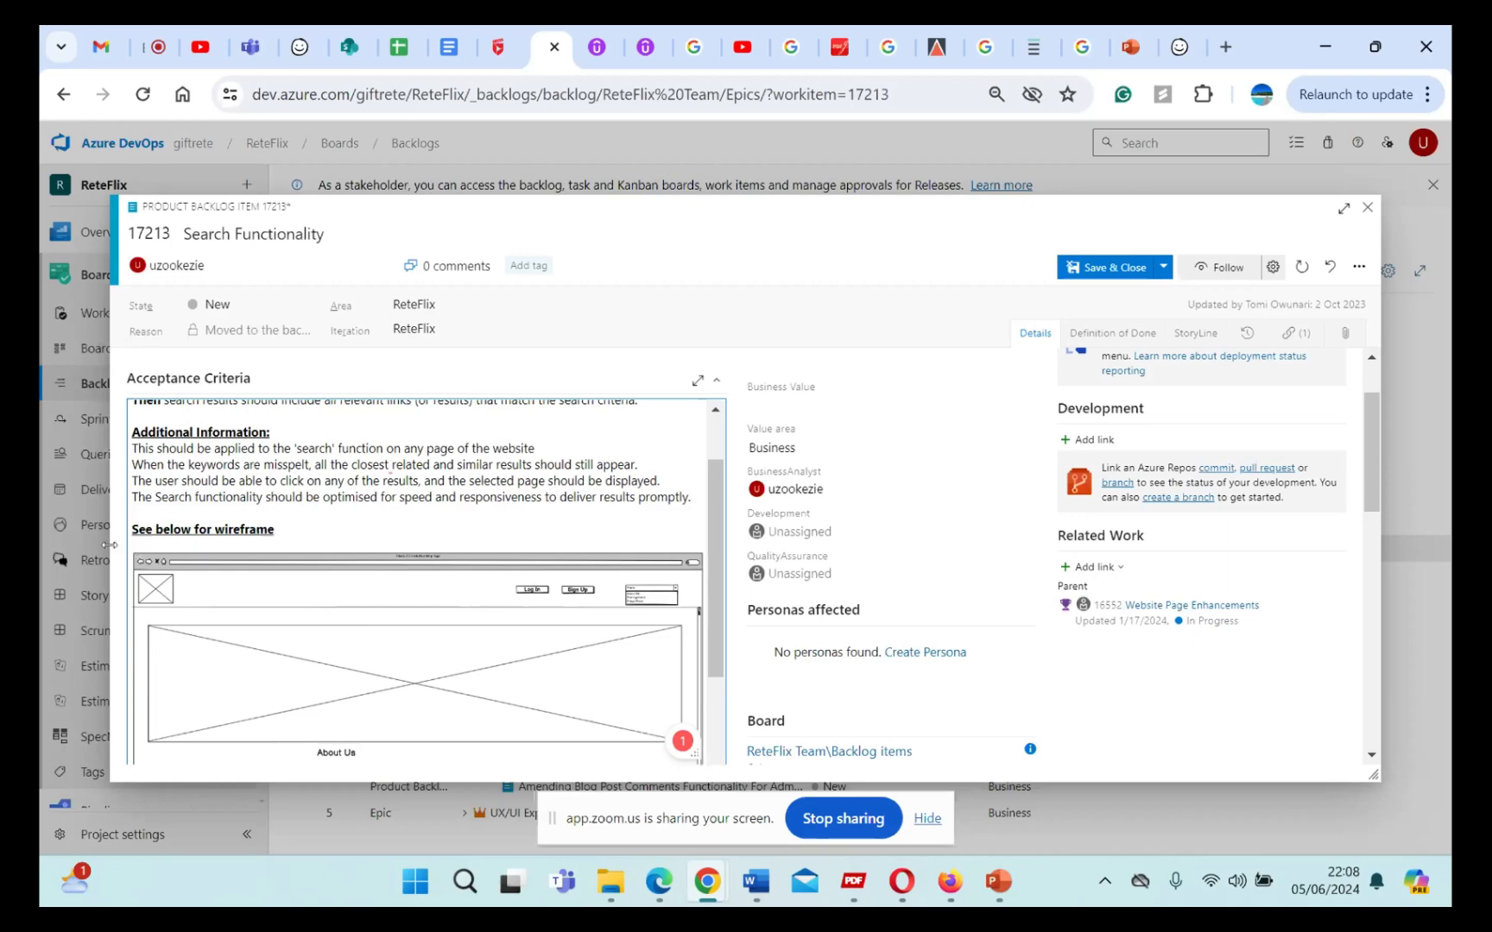
Step: Delete the caption and the wireframe image from the acceptance criteria, and close the Search Functionality item without saving
{"action": "left_click_drag", "start_coordinate": [110, 545], "coordinate": [105, 531]}
{"action": "key", "text": "Return"}
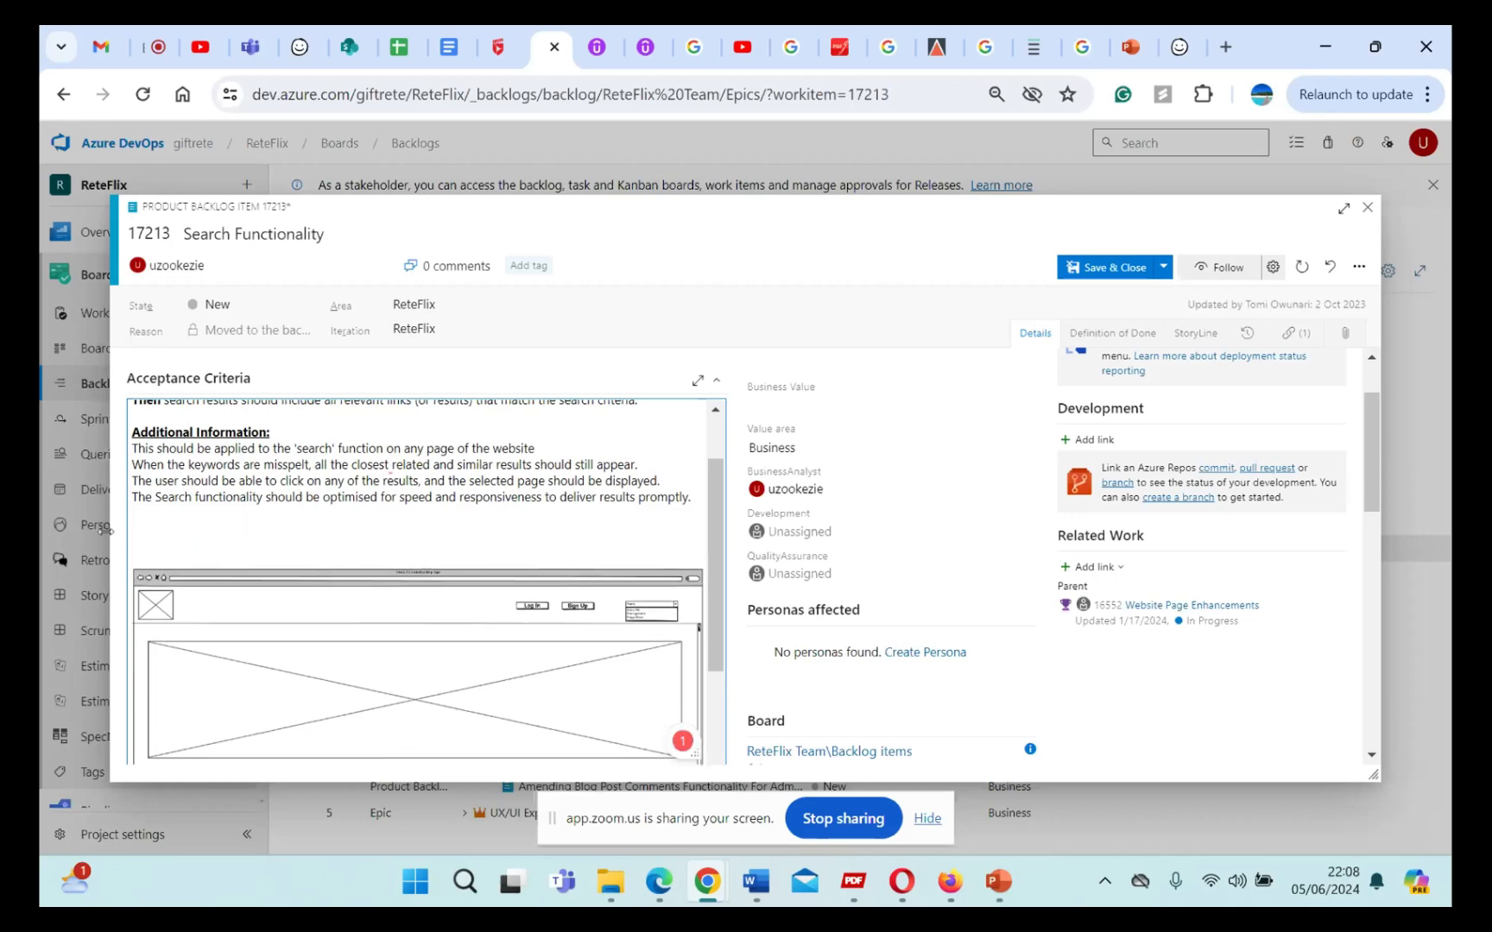
{"action": "key", "text": "shift+Down"}
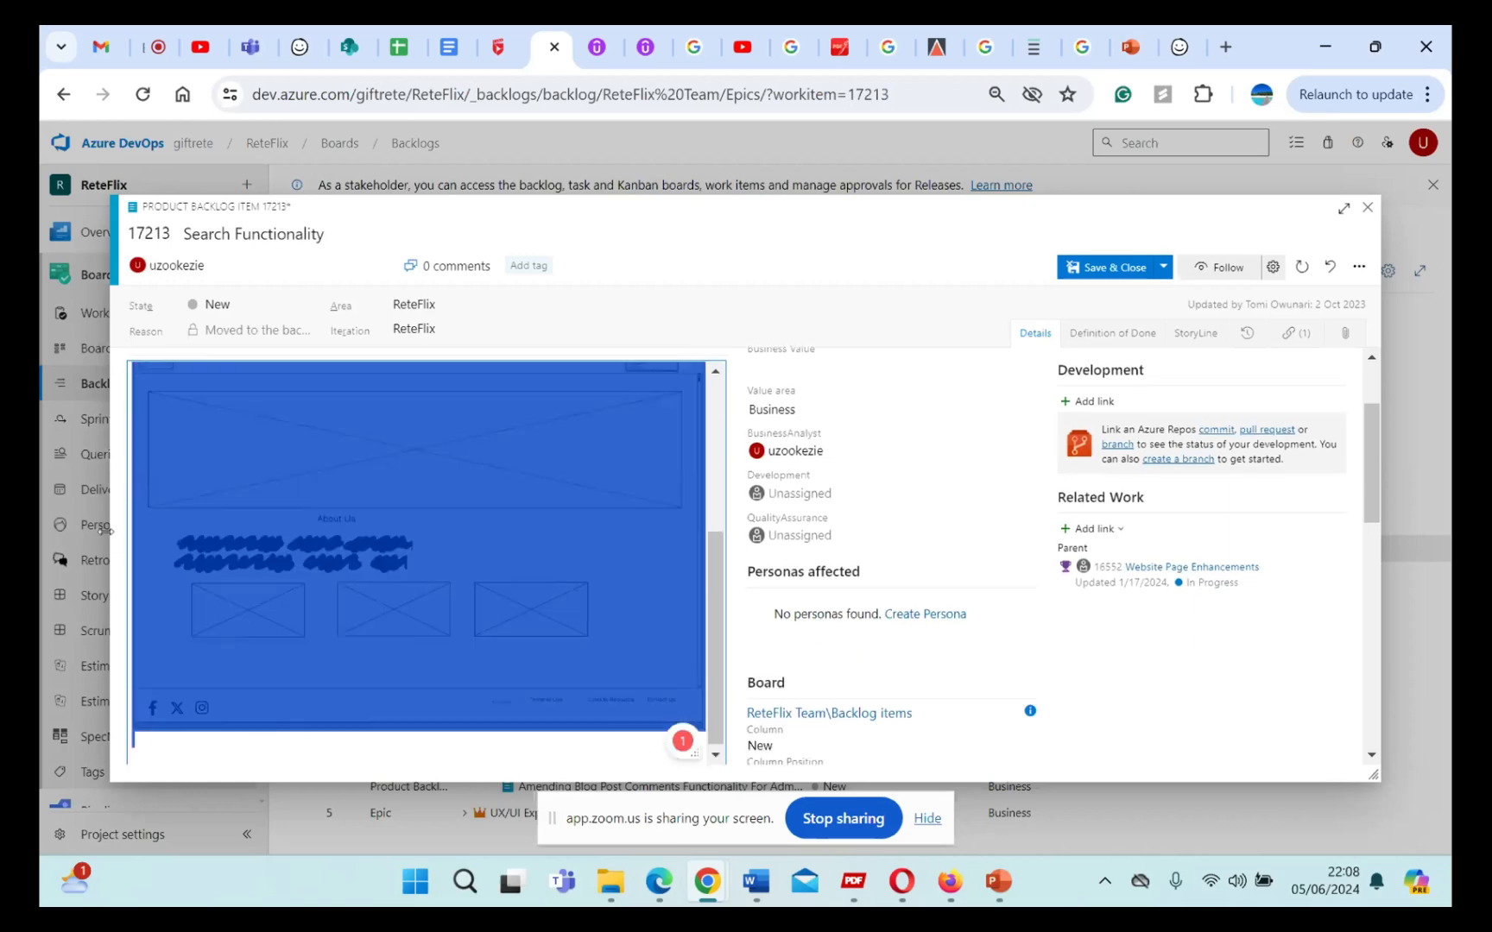
{"action": "key", "text": "Delete"}
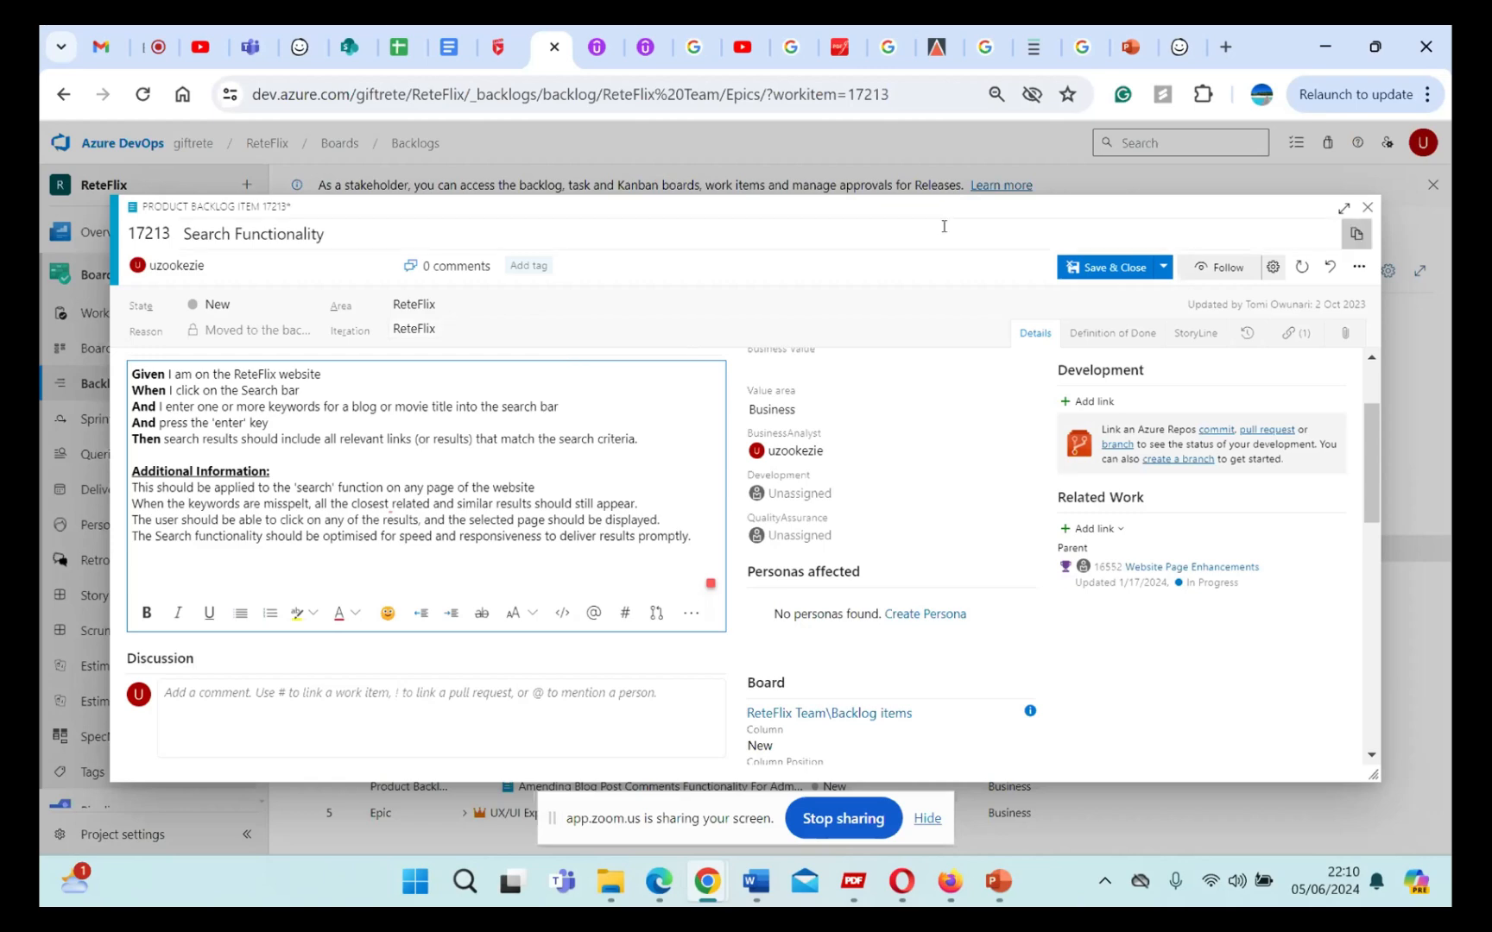
{"action": "left_click", "coordinate": [1368, 208]}
{"action": "left_click", "coordinate": [786, 540]}
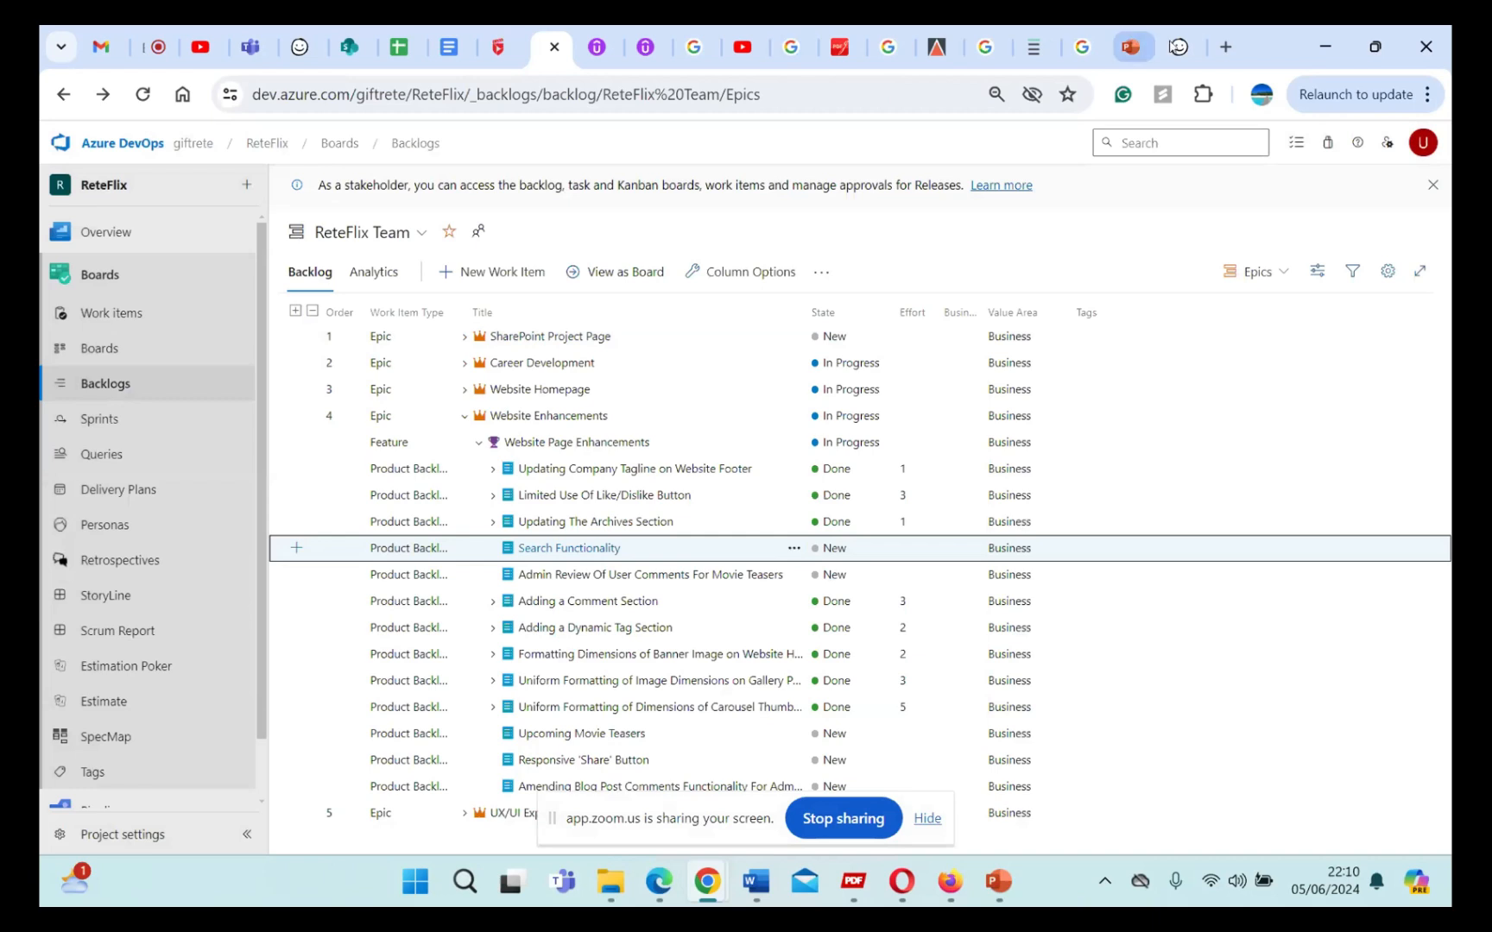
Step: Switch back to Balsamiq Cloud and look over the FC United landing page wireframe from header to footer
{"action": "left_click", "coordinate": [1179, 48]}
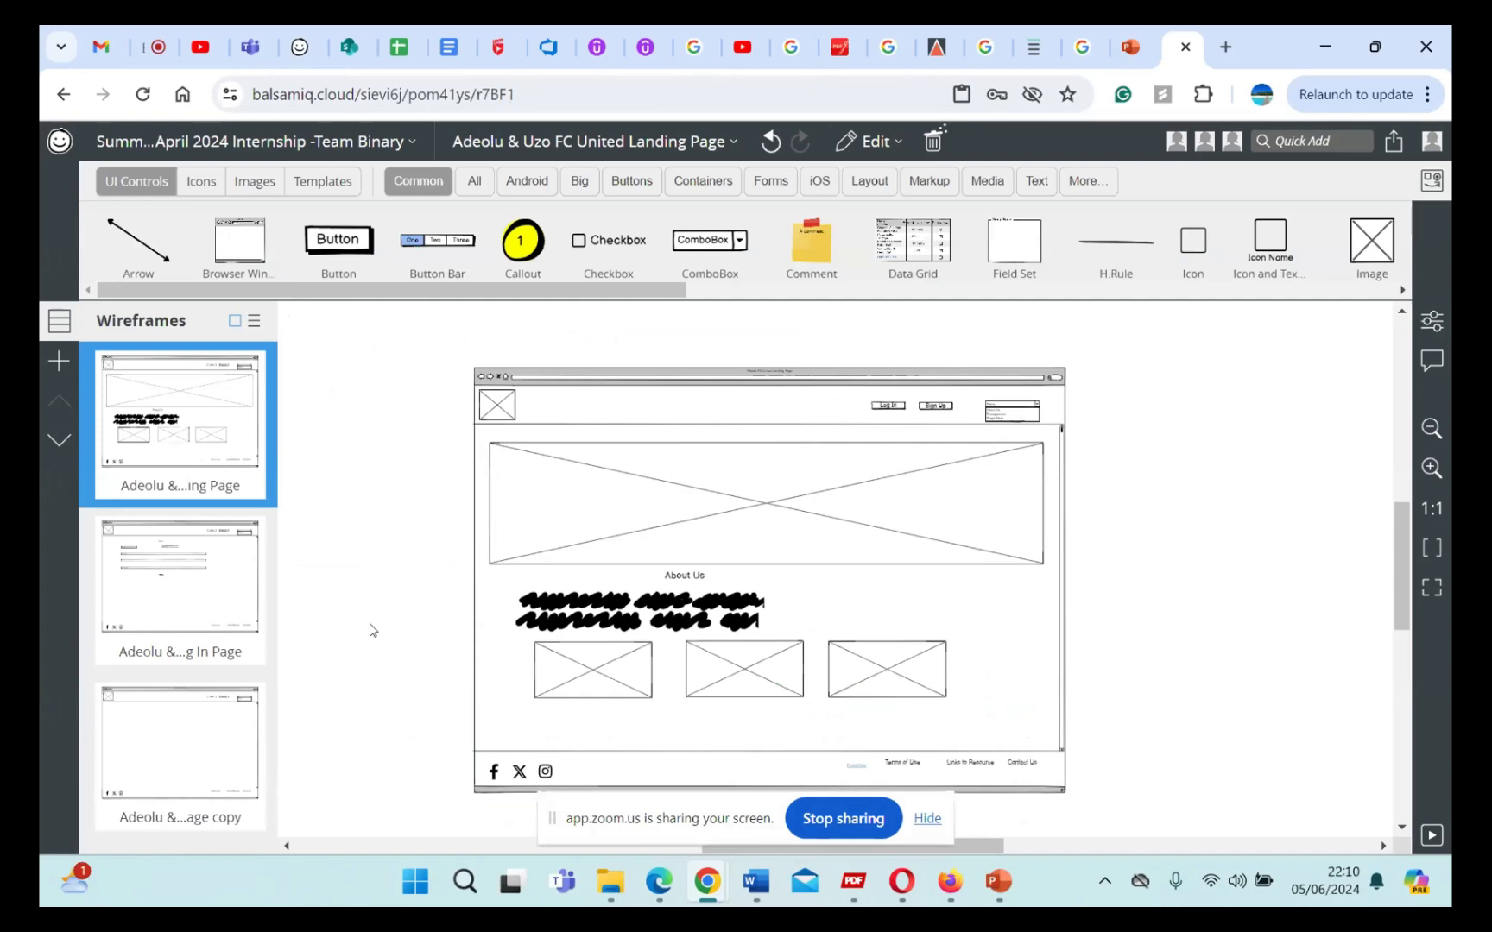
{"action": "scroll", "coordinate": [370, 630], "scroll_direction": "down", "scroll_amount": 2}
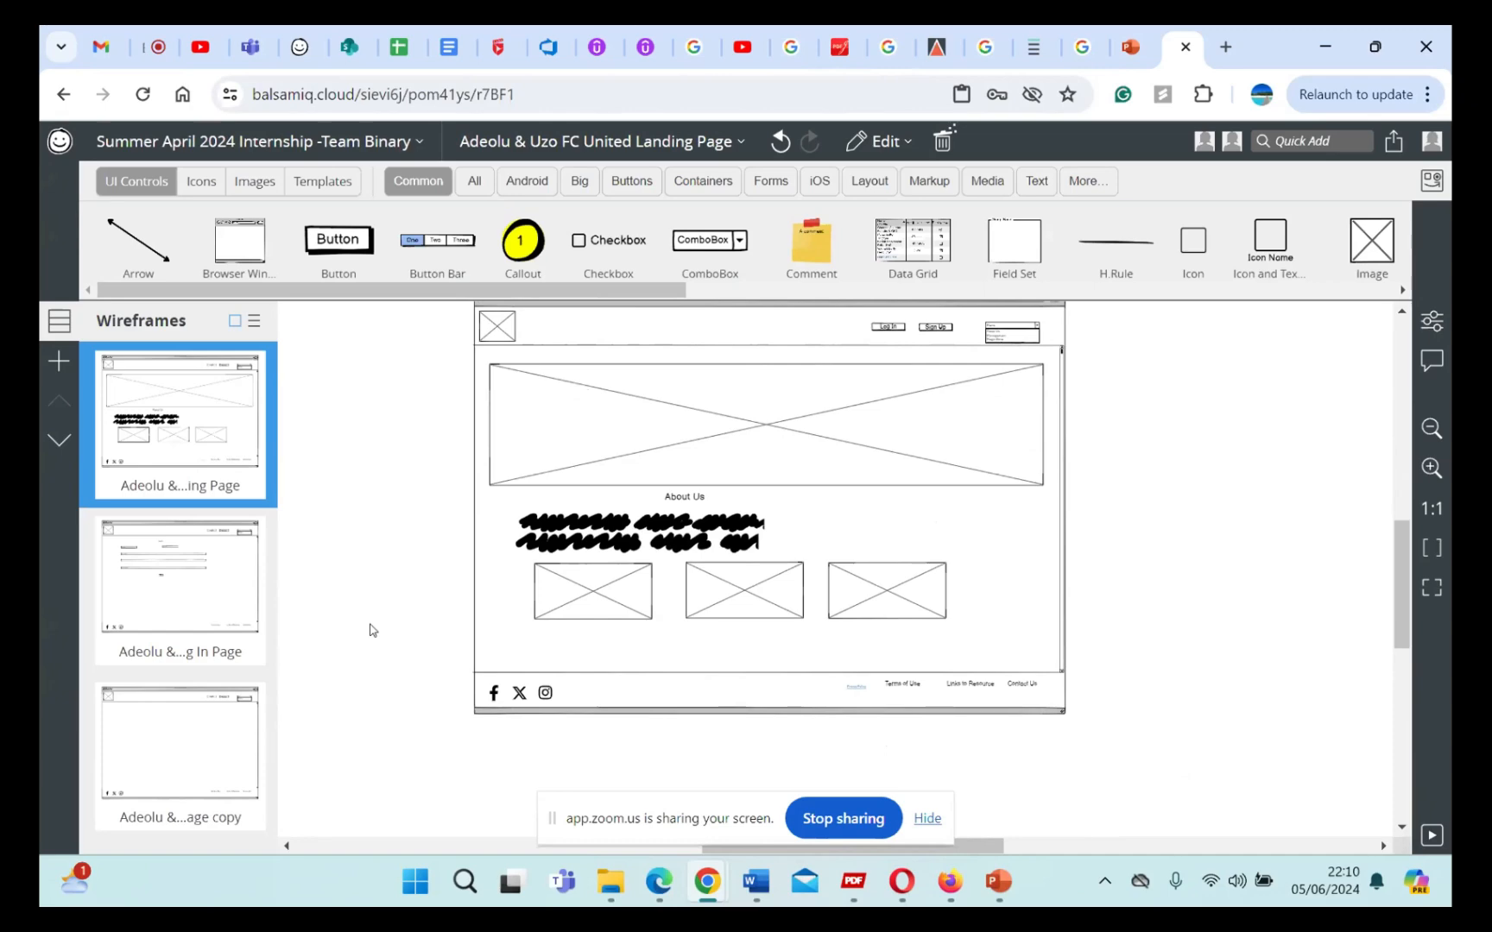
{"action": "scroll", "coordinate": [370, 630], "scroll_direction": "up", "scroll_amount": 1}
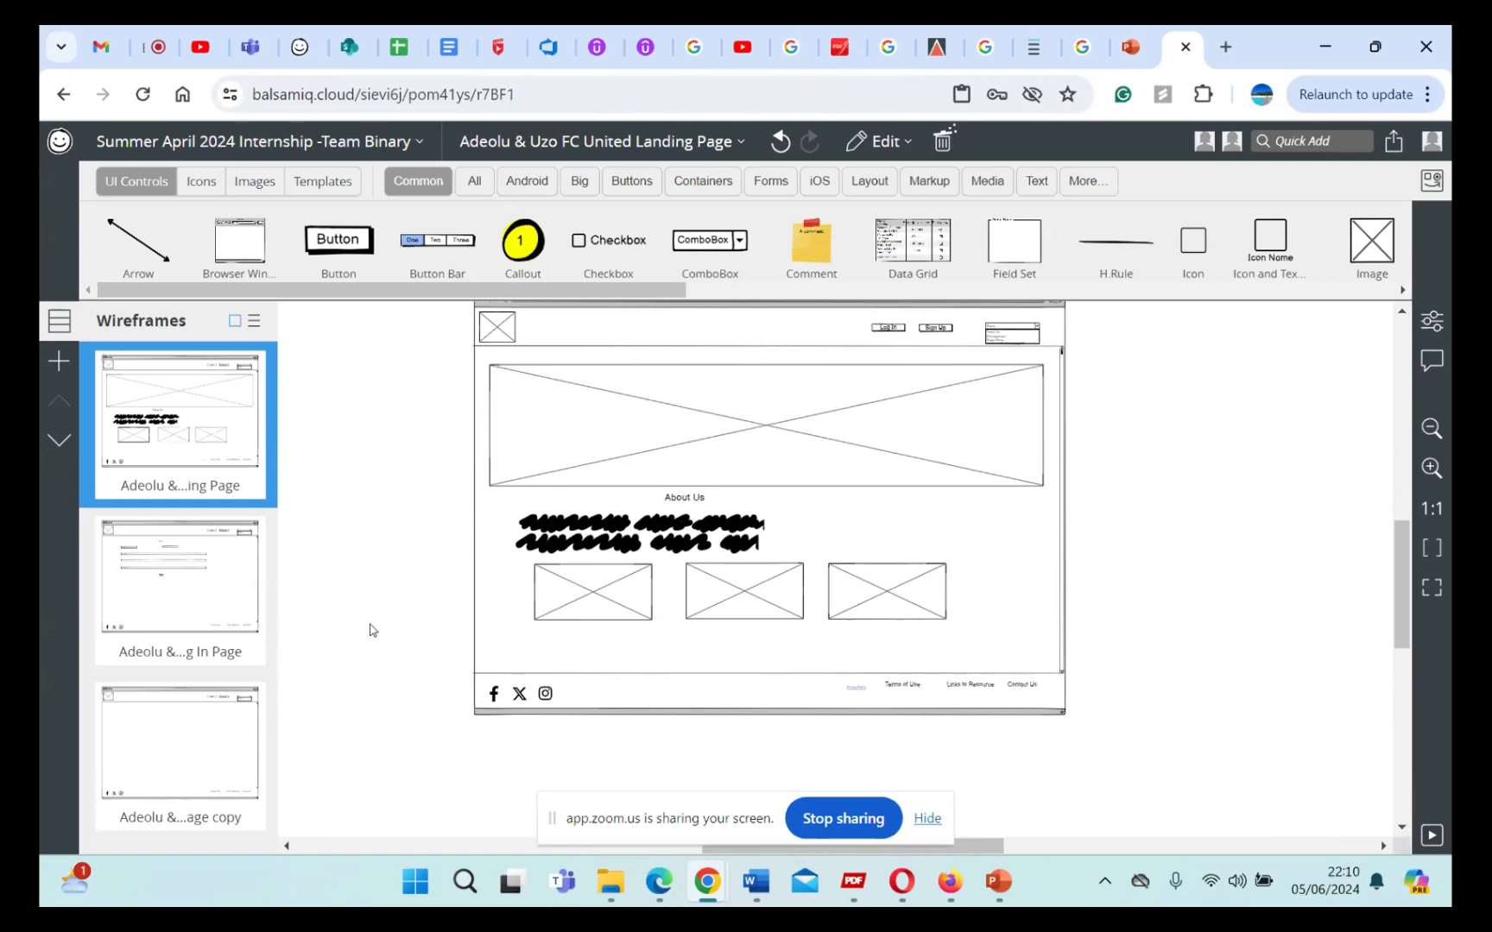
{"action": "scroll", "coordinate": [369, 630], "scroll_direction": "down", "scroll_amount": 1}
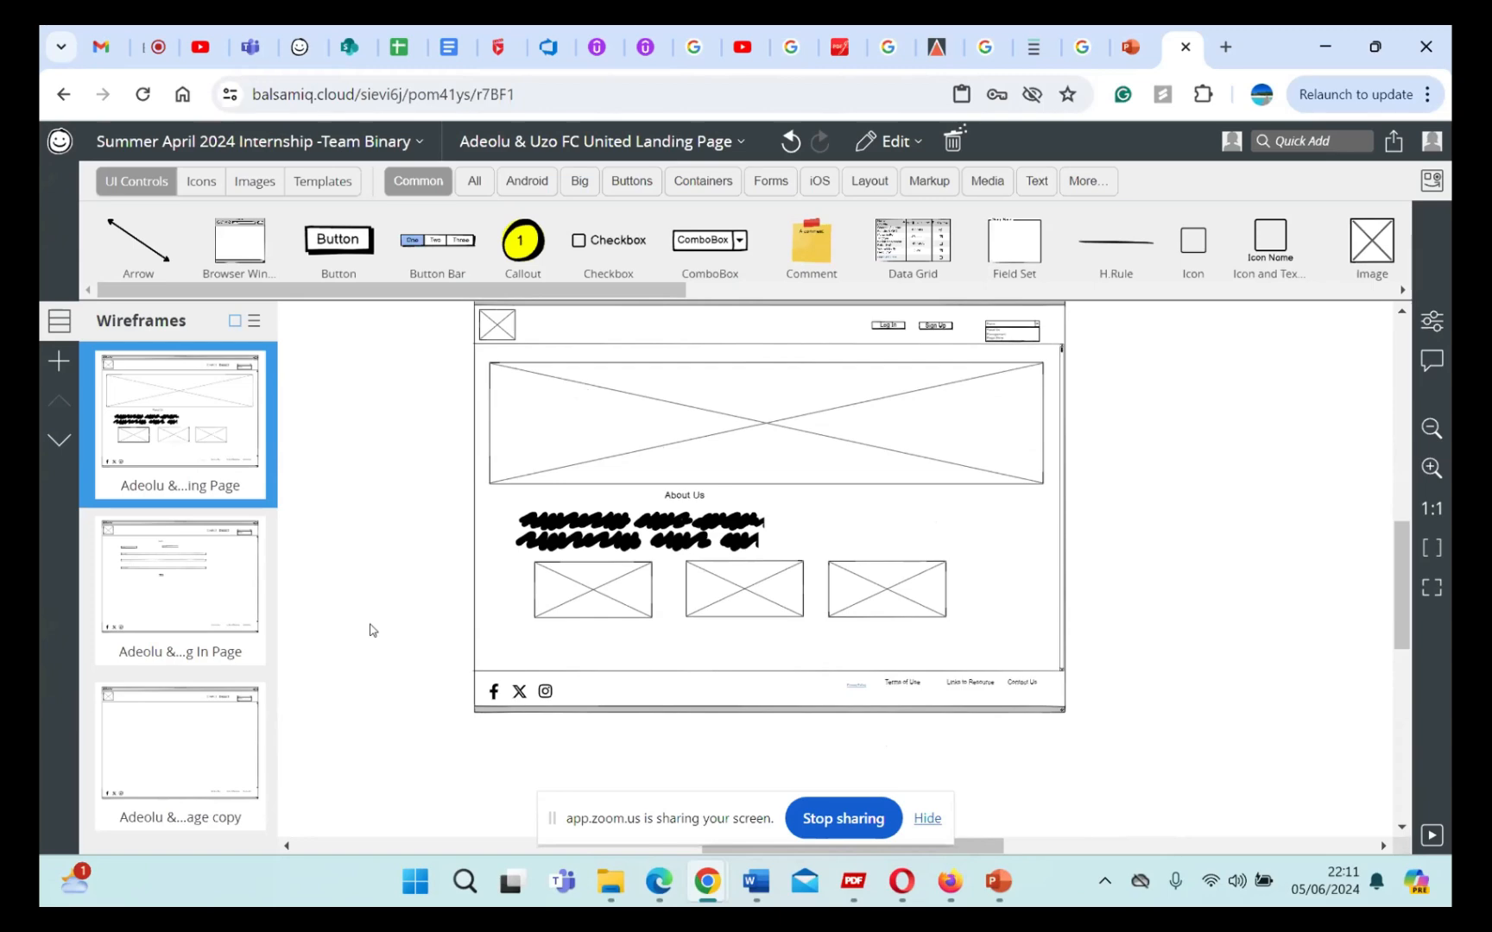
{"action": "scroll", "coordinate": [586, 507], "scroll_direction": "up", "scroll_amount": 2}
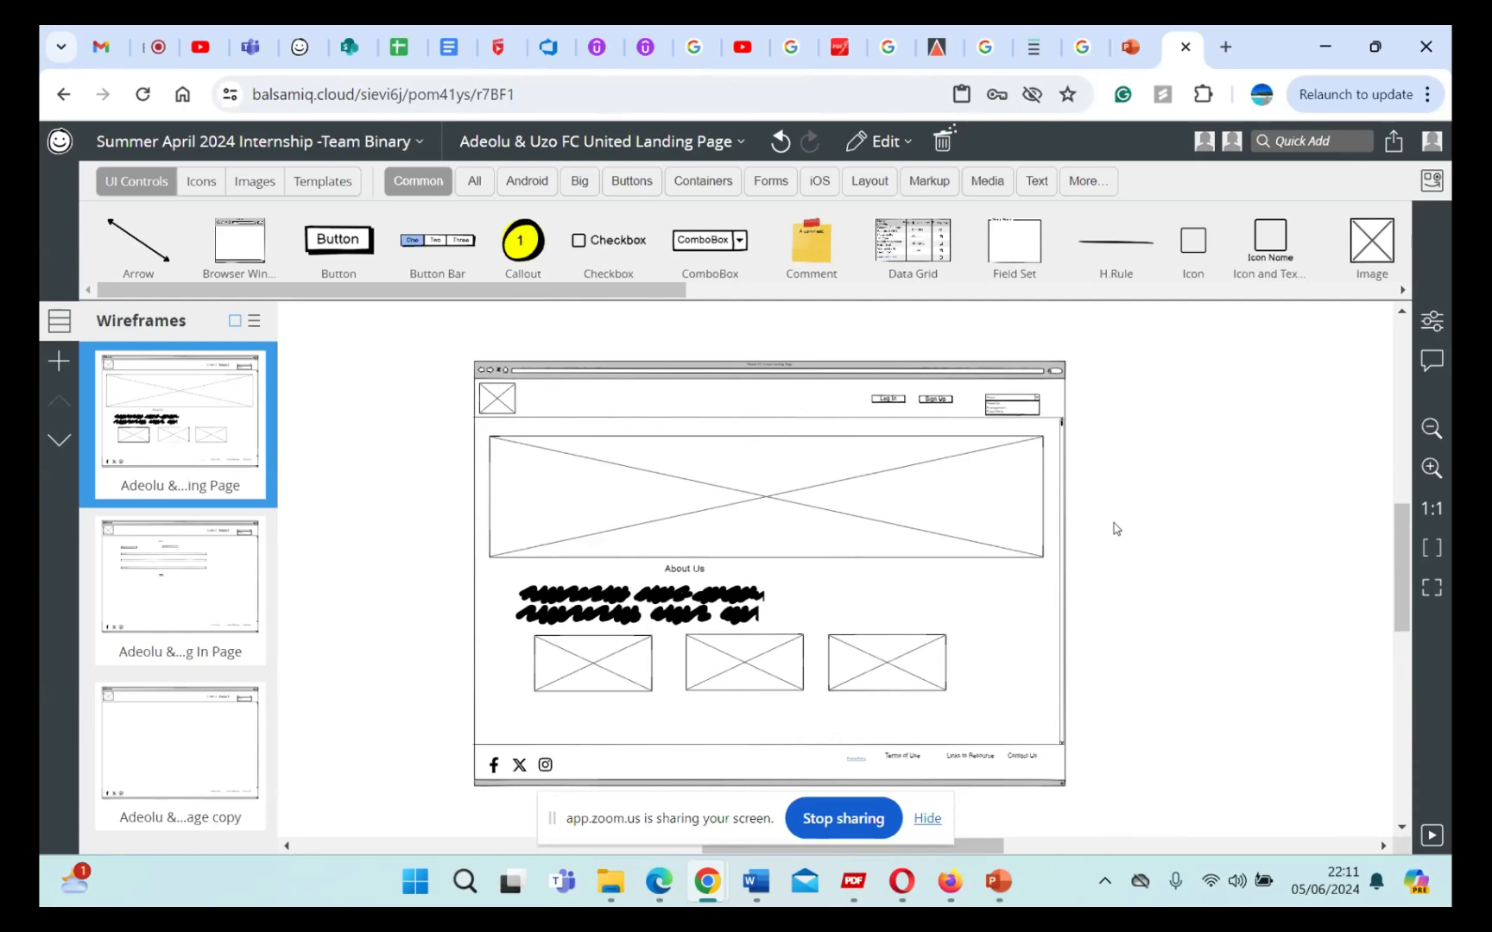
{"action": "scroll", "coordinate": [1113, 529], "scroll_direction": "down", "scroll_amount": 1}
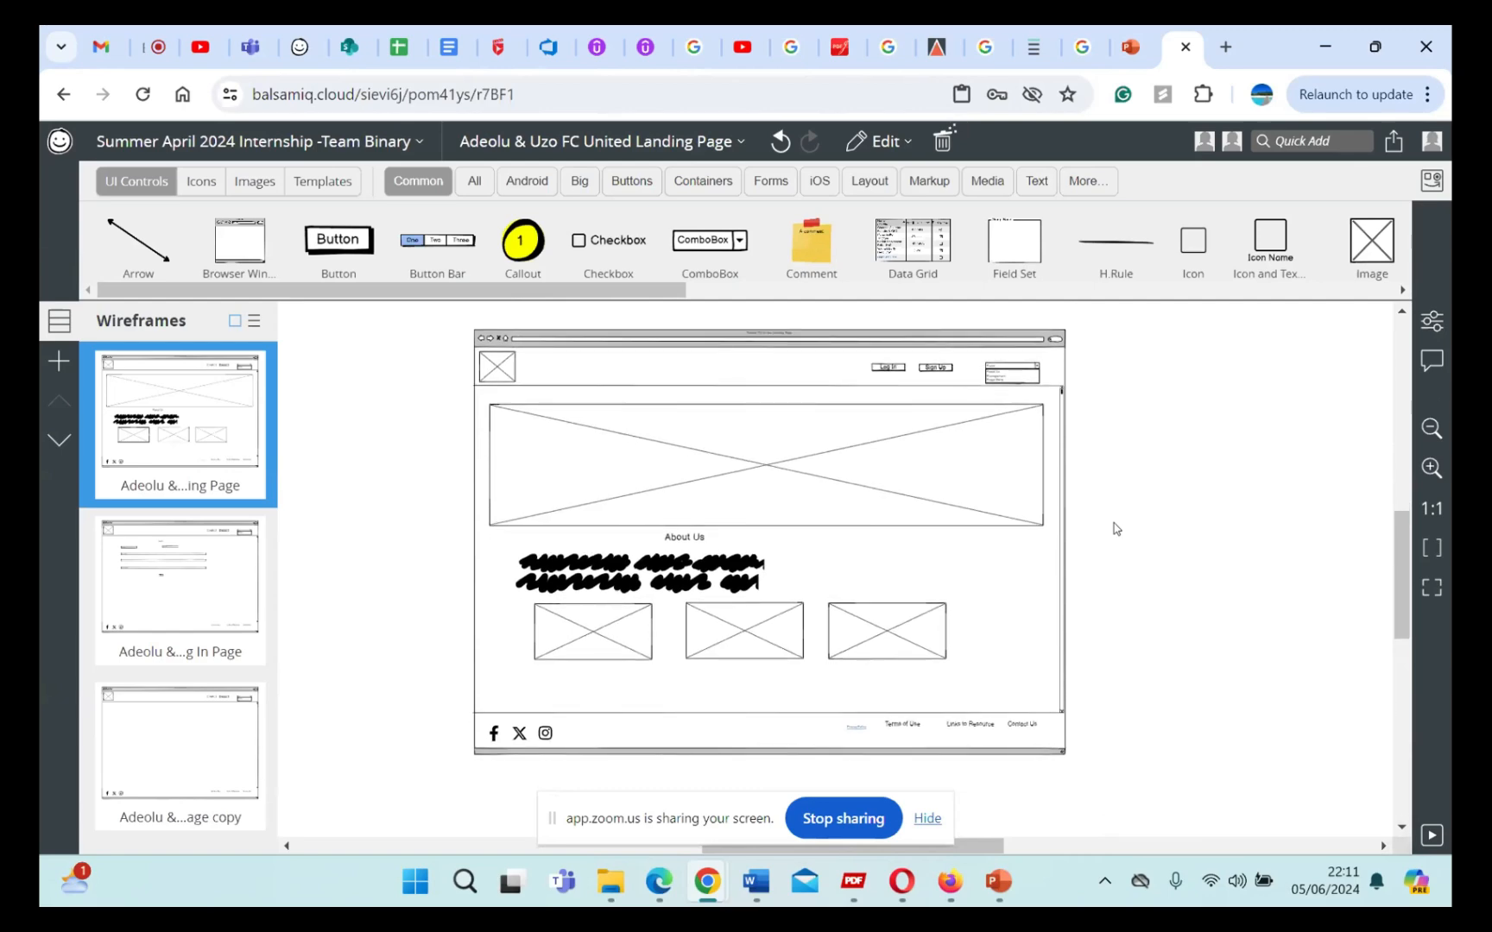
{"action": "scroll", "coordinate": [1114, 529], "scroll_direction": "up", "scroll_amount": 3}
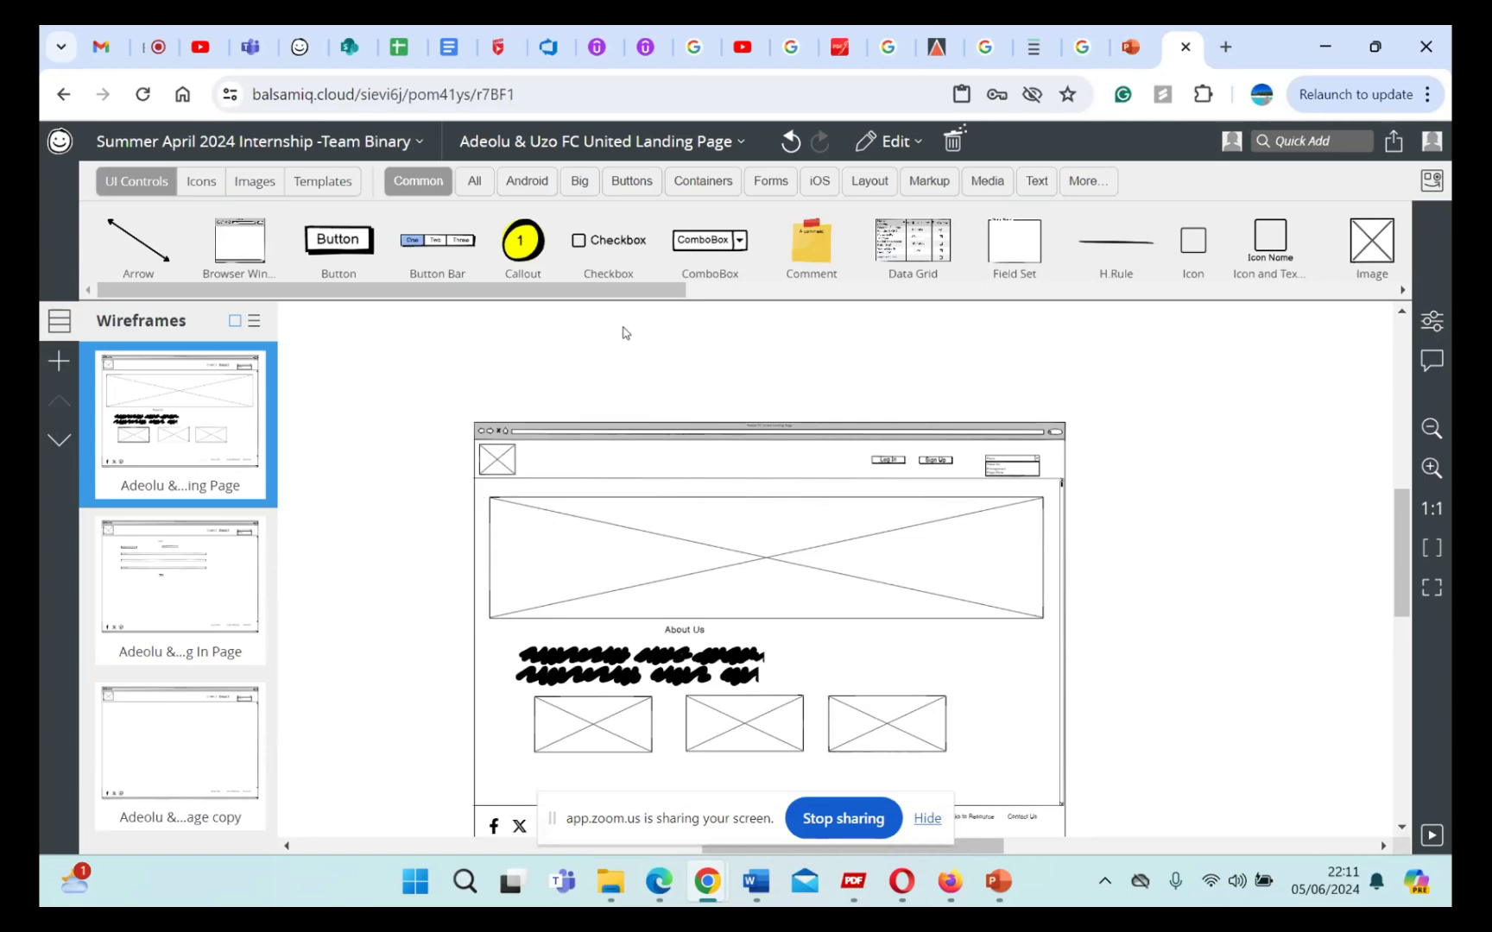
{"action": "scroll", "coordinate": [671, 406], "scroll_direction": "down", "scroll_amount": 1}
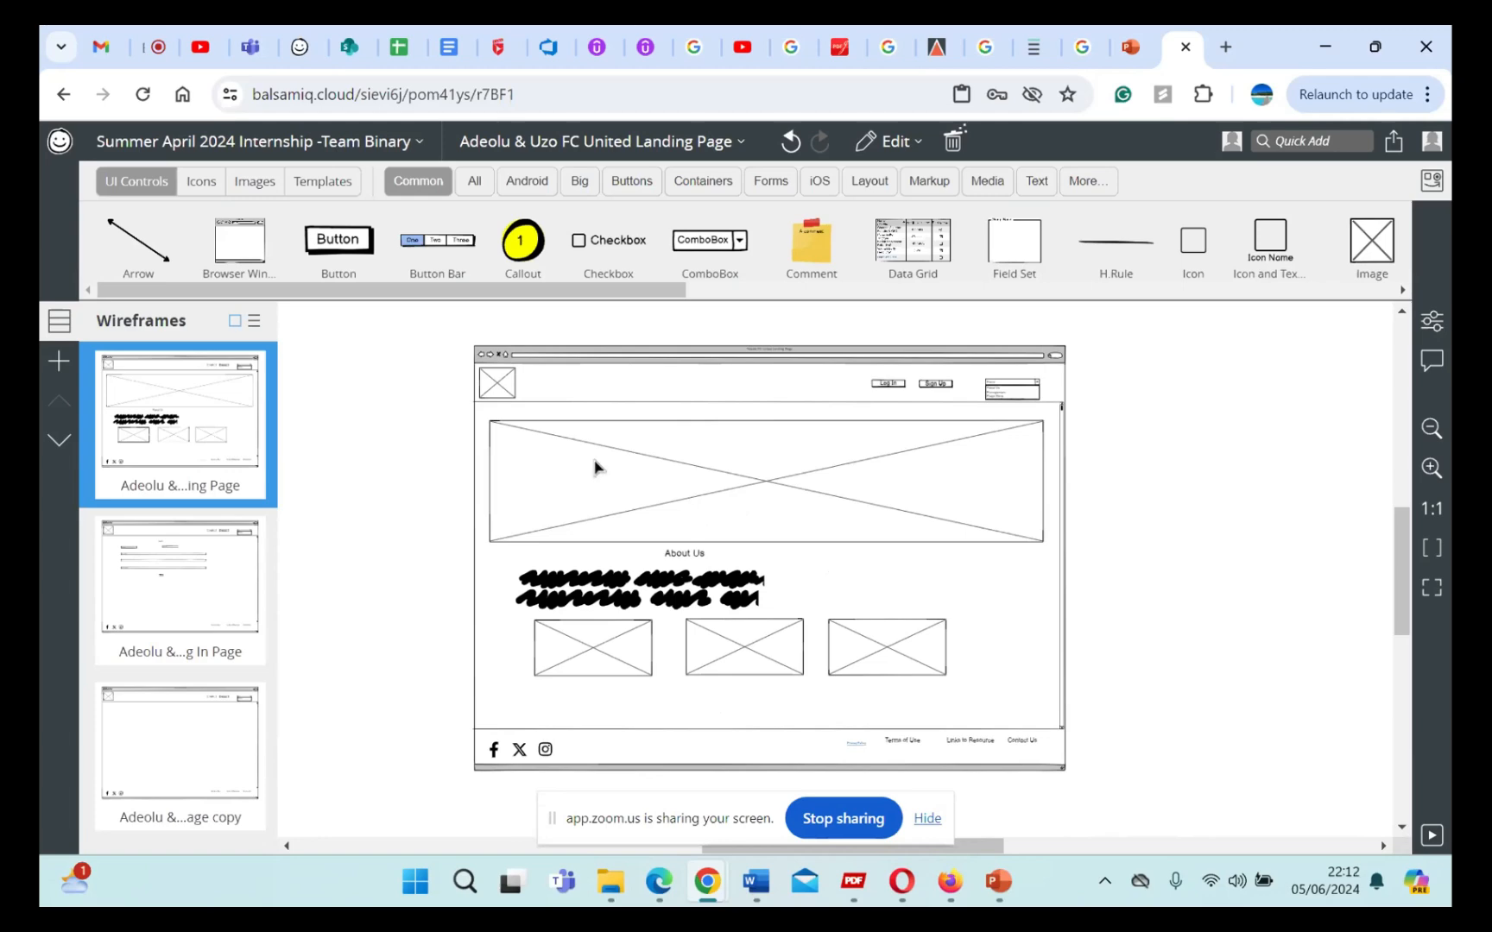
Step: Open the AI-Based HCM project from the Balsamiq projects list and browse through its wireframes
{"action": "left_click", "coordinate": [419, 143]}
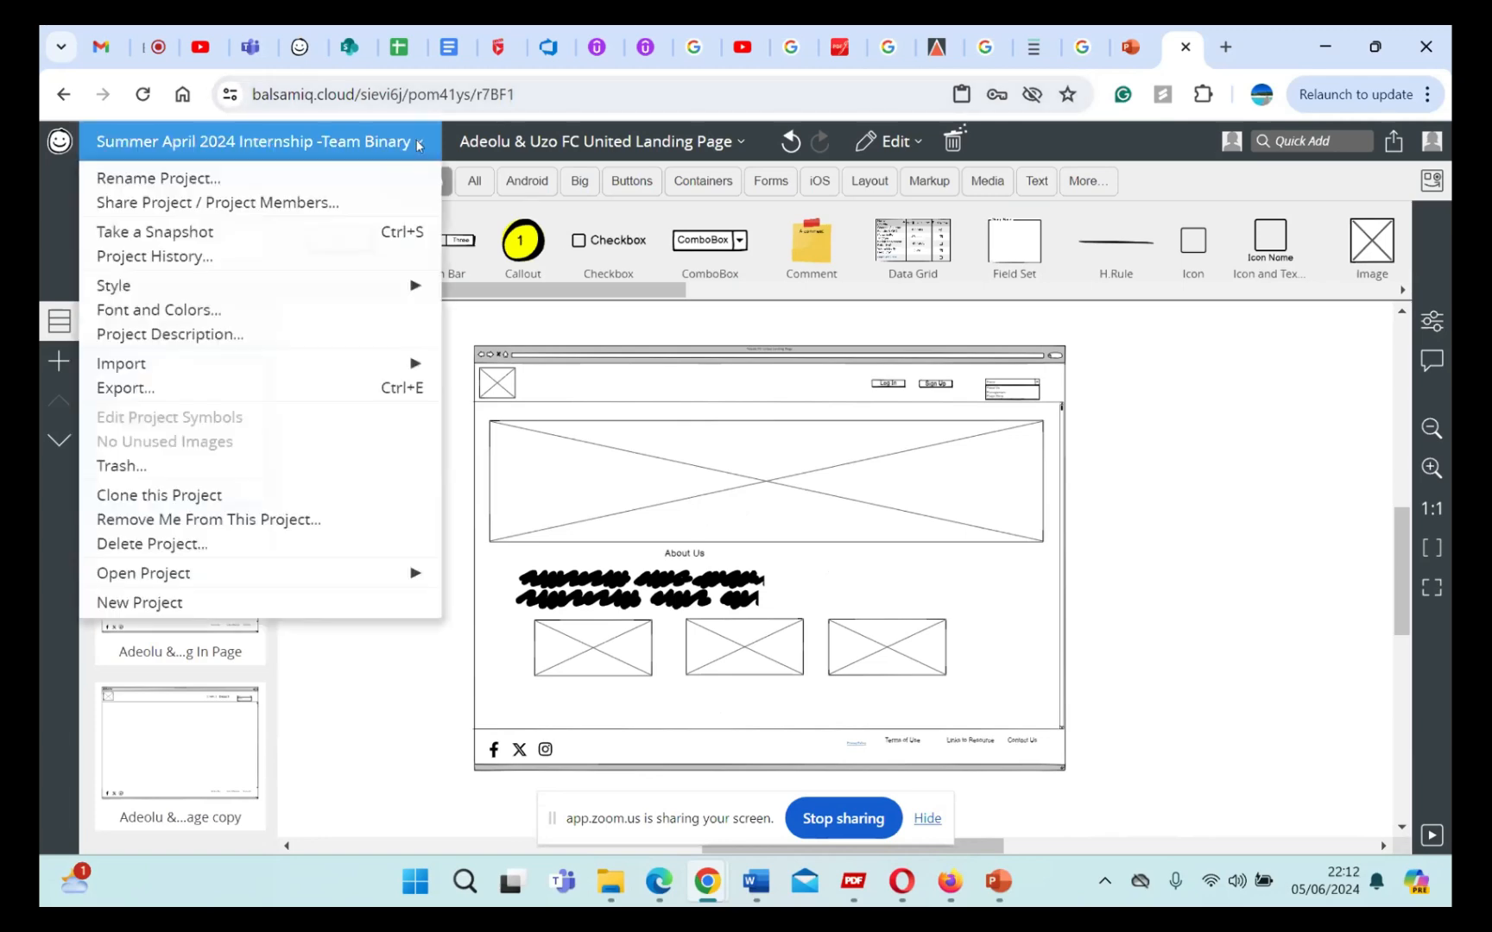
{"action": "left_click", "coordinate": [441, 197]}
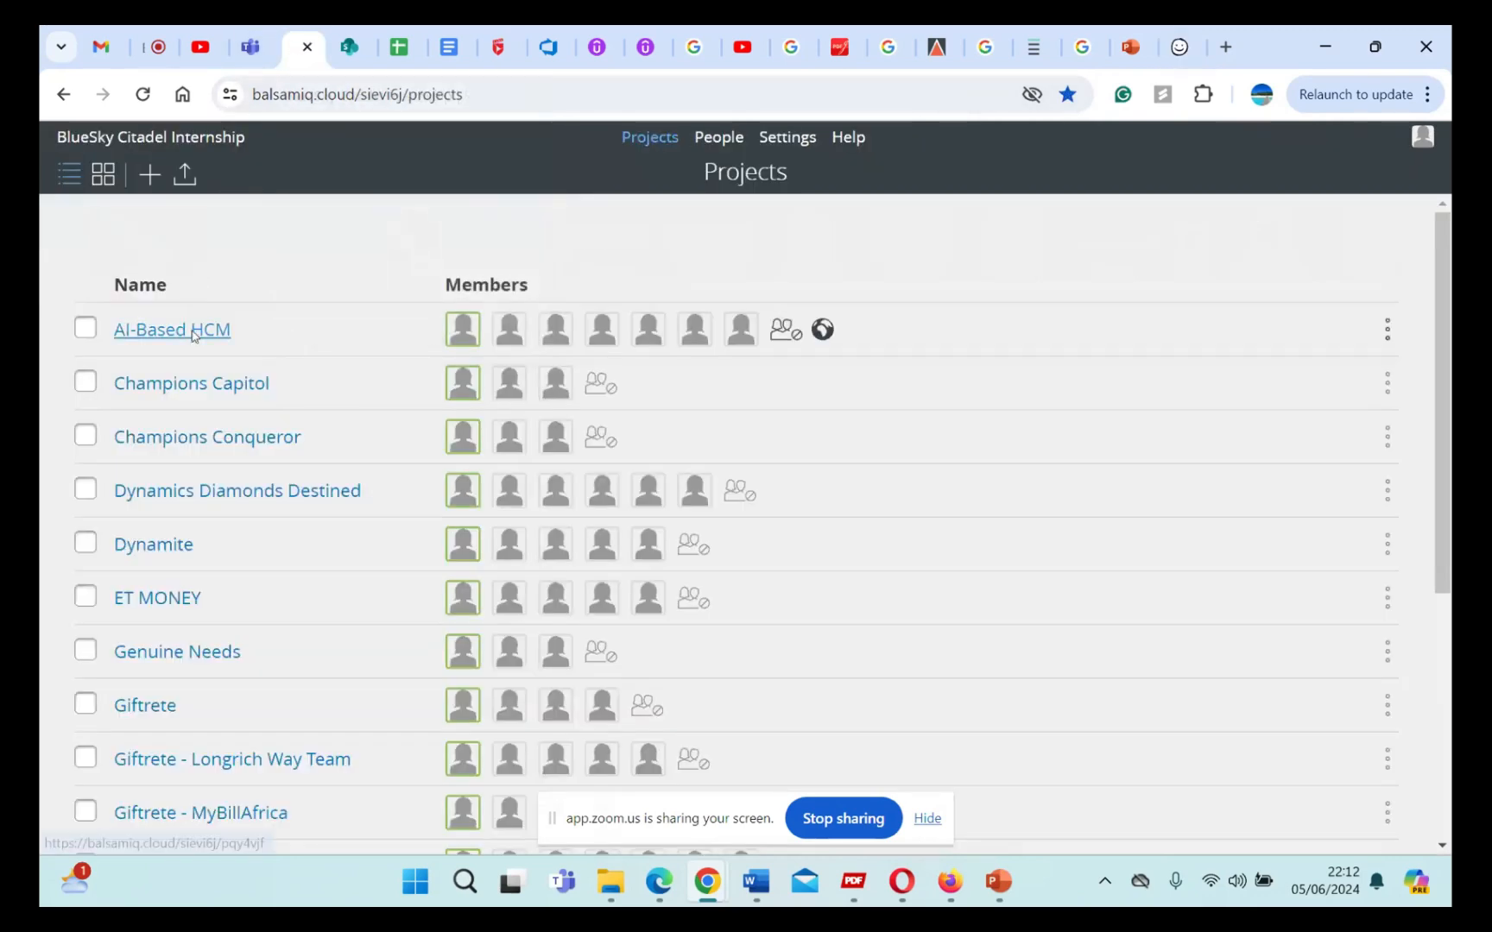
{"action": "left_click", "coordinate": [194, 333]}
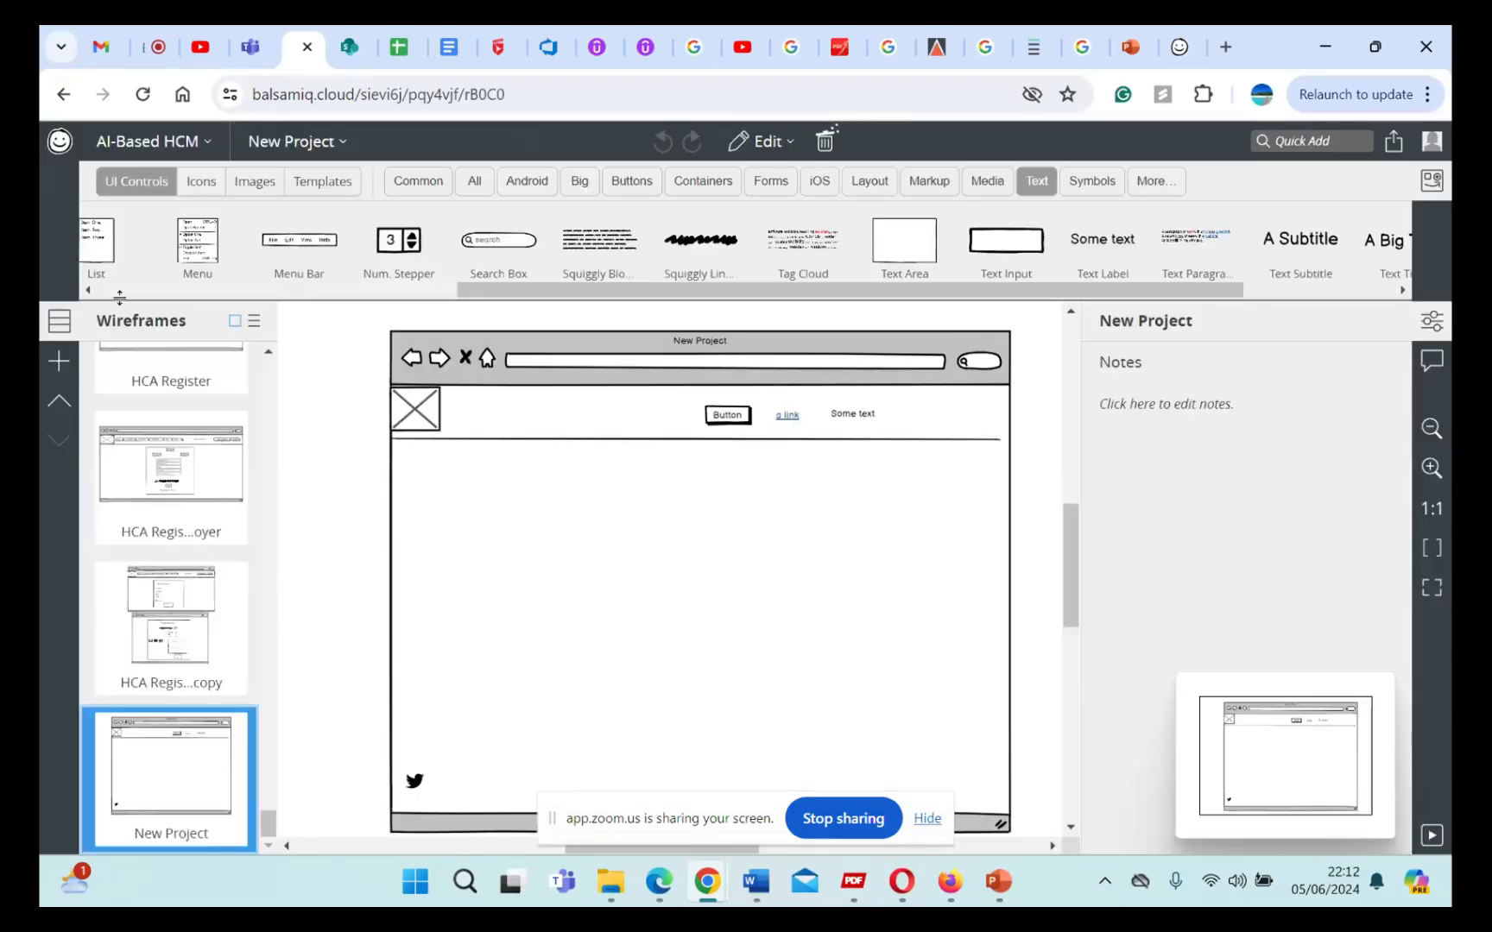
{"action": "scroll", "coordinate": [214, 510], "scroll_direction": "up", "scroll_amount": 4}
{"action": "scroll", "coordinate": [216, 533], "scroll_direction": "up", "scroll_amount": 10}
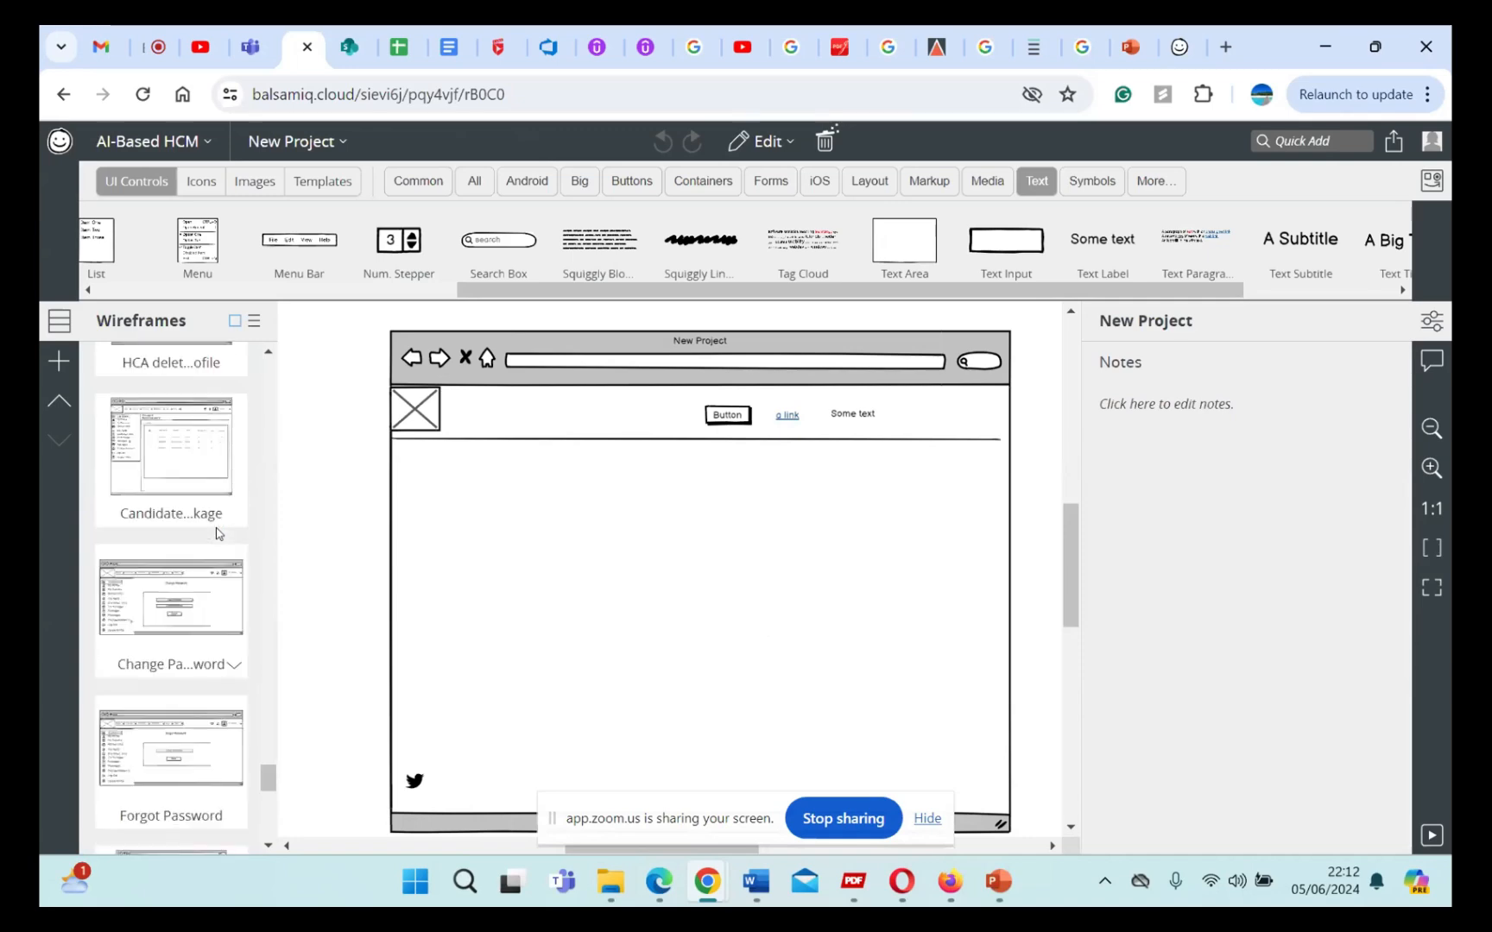
{"action": "scroll", "coordinate": [216, 533], "scroll_direction": "up", "scroll_amount": 10}
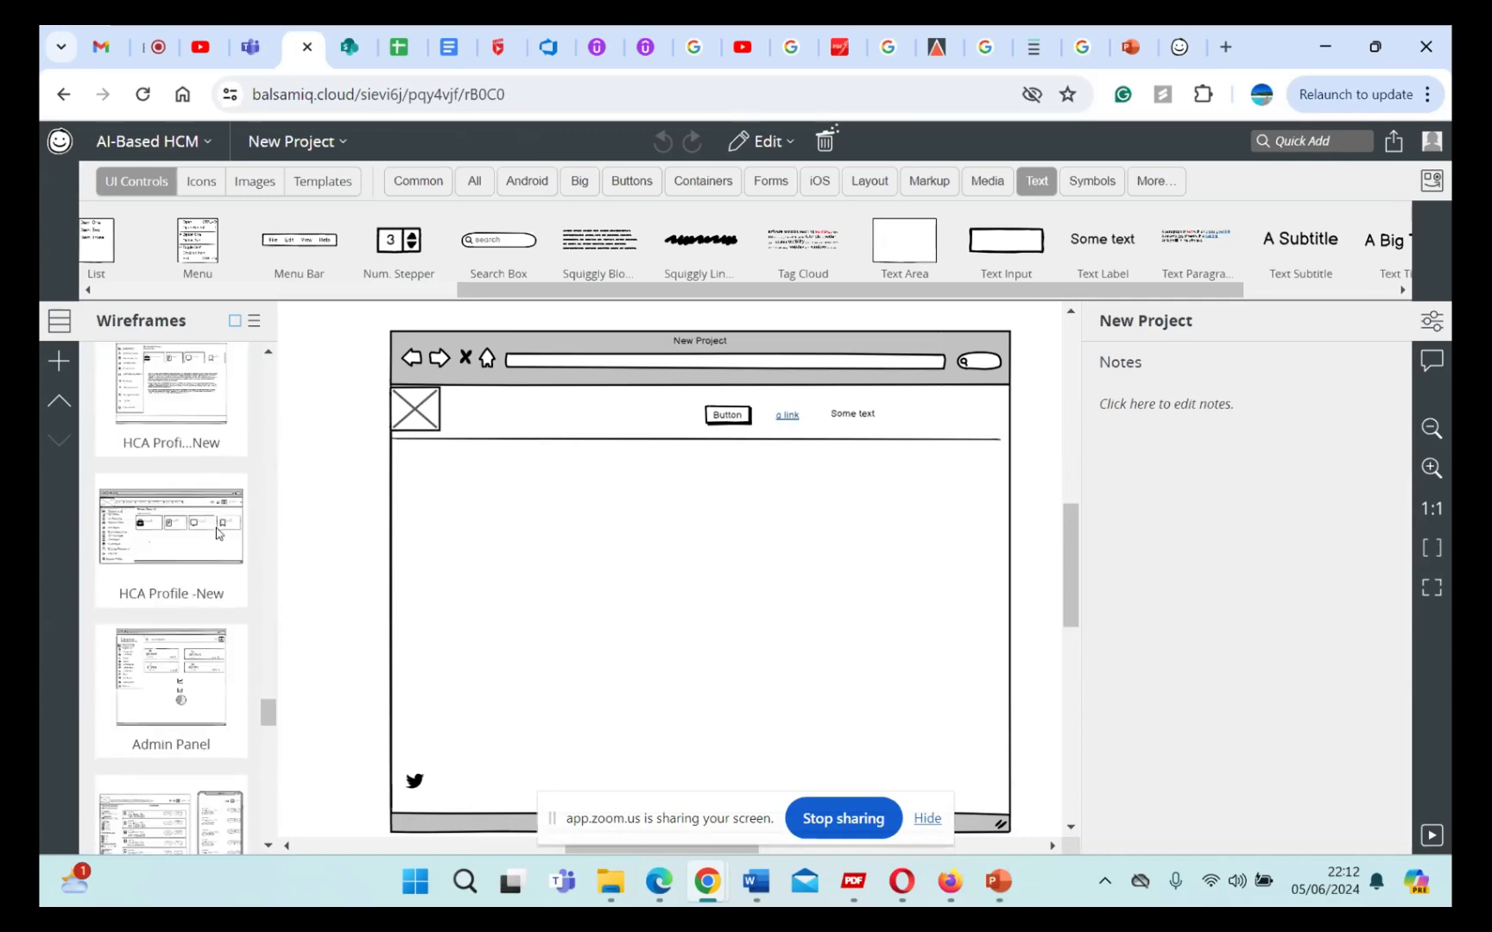
{"action": "scroll", "coordinate": [216, 533], "scroll_direction": "up", "scroll_amount": 10}
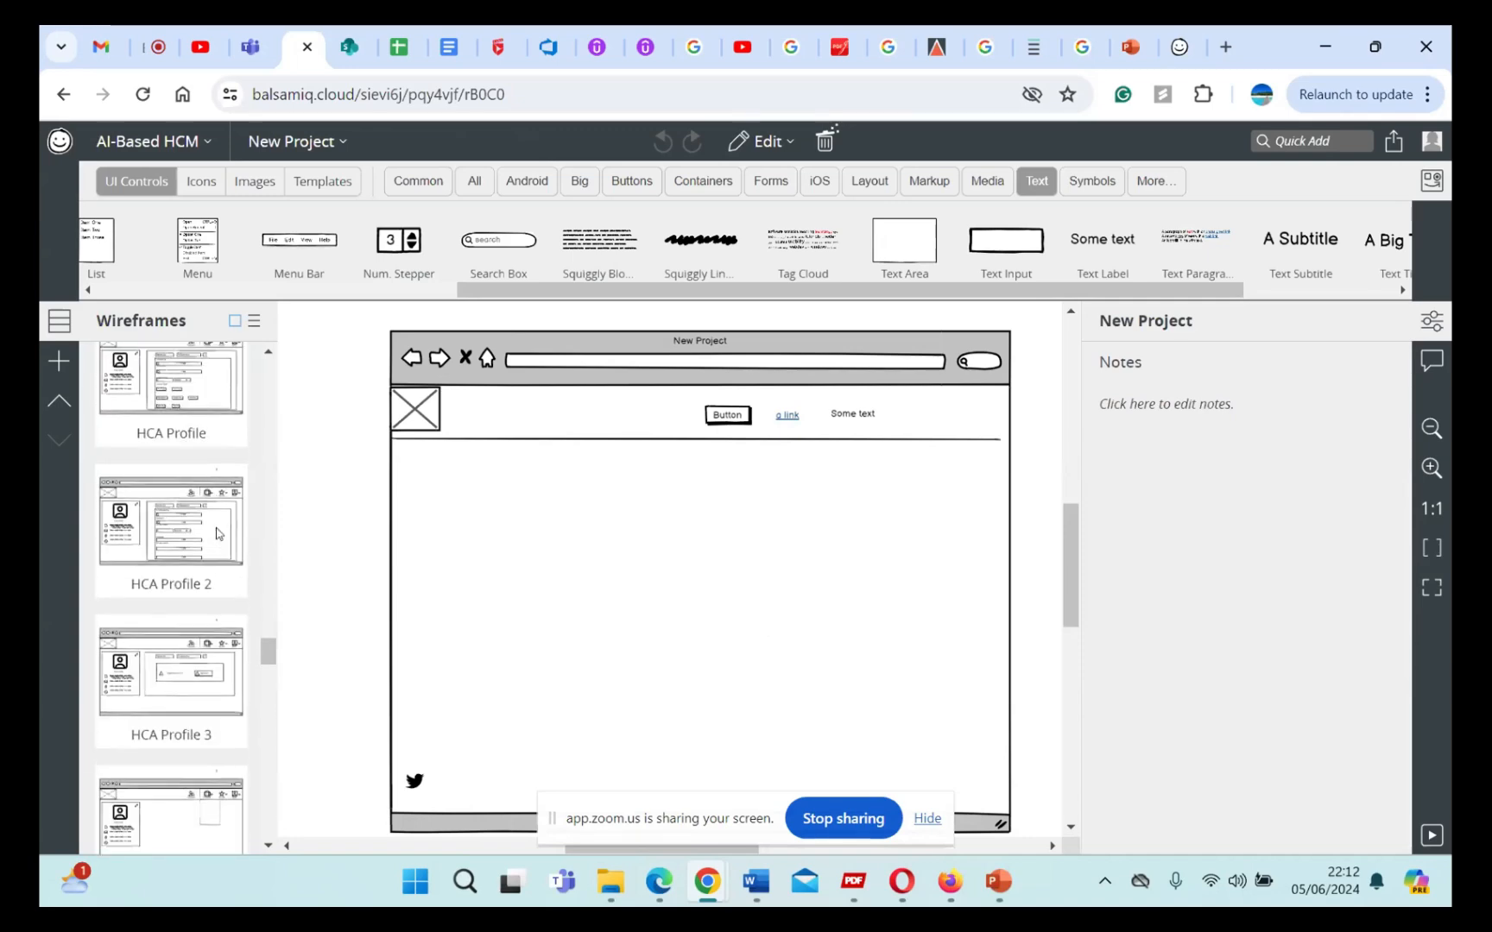
{"action": "scroll", "coordinate": [216, 533], "scroll_direction": "up", "scroll_amount": 3}
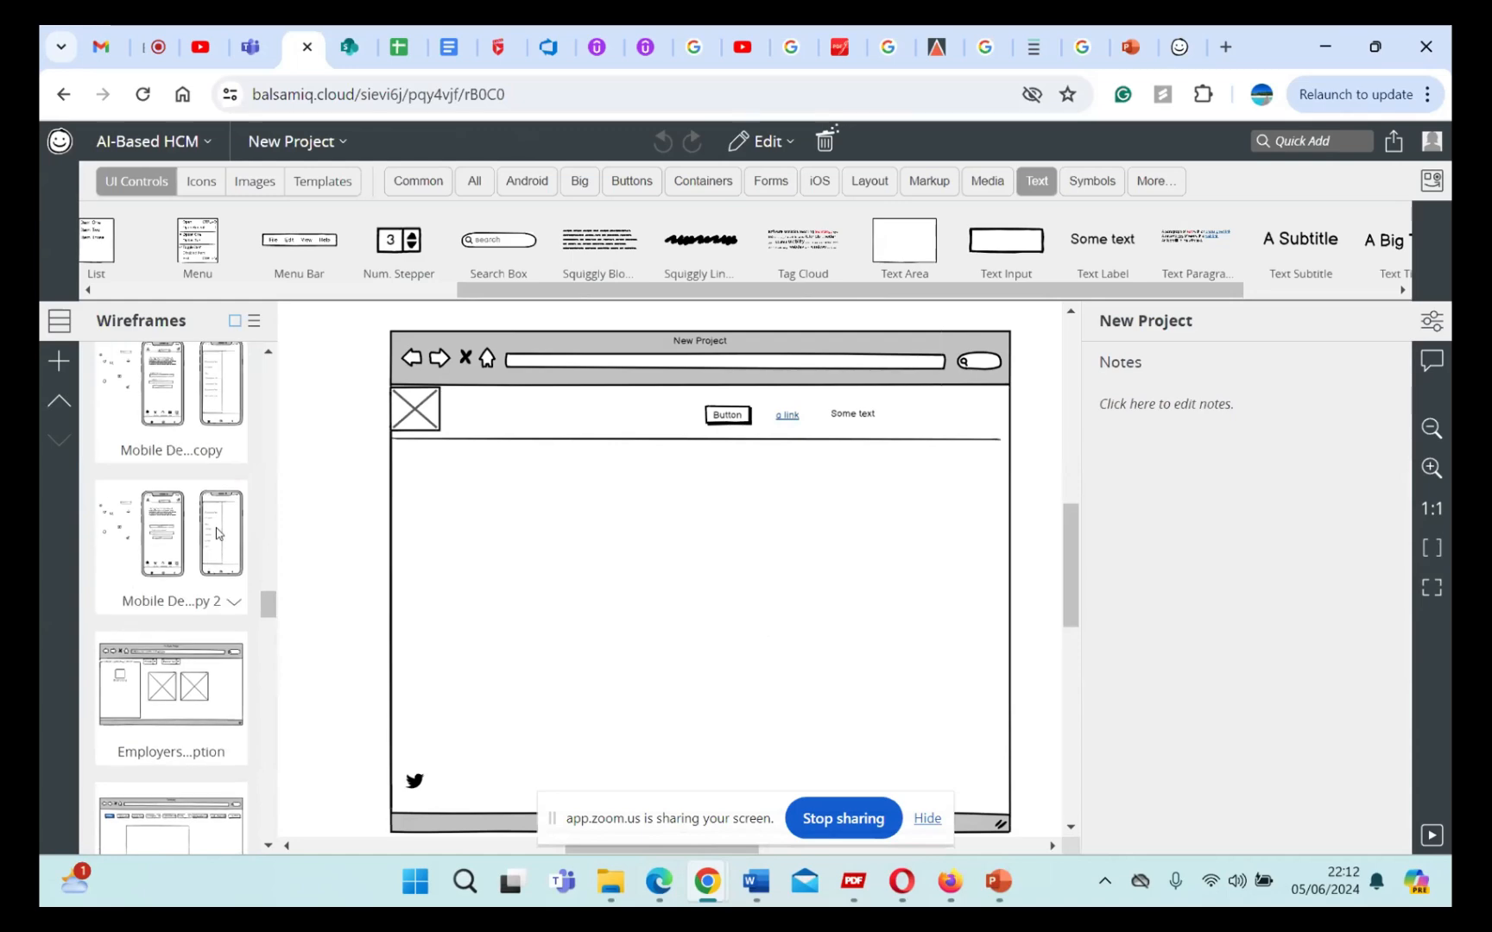
{"action": "scroll", "coordinate": [216, 533], "scroll_direction": "down", "scroll_amount": 6}
{"action": "scroll", "coordinate": [216, 532], "scroll_direction": "down", "scroll_amount": 8}
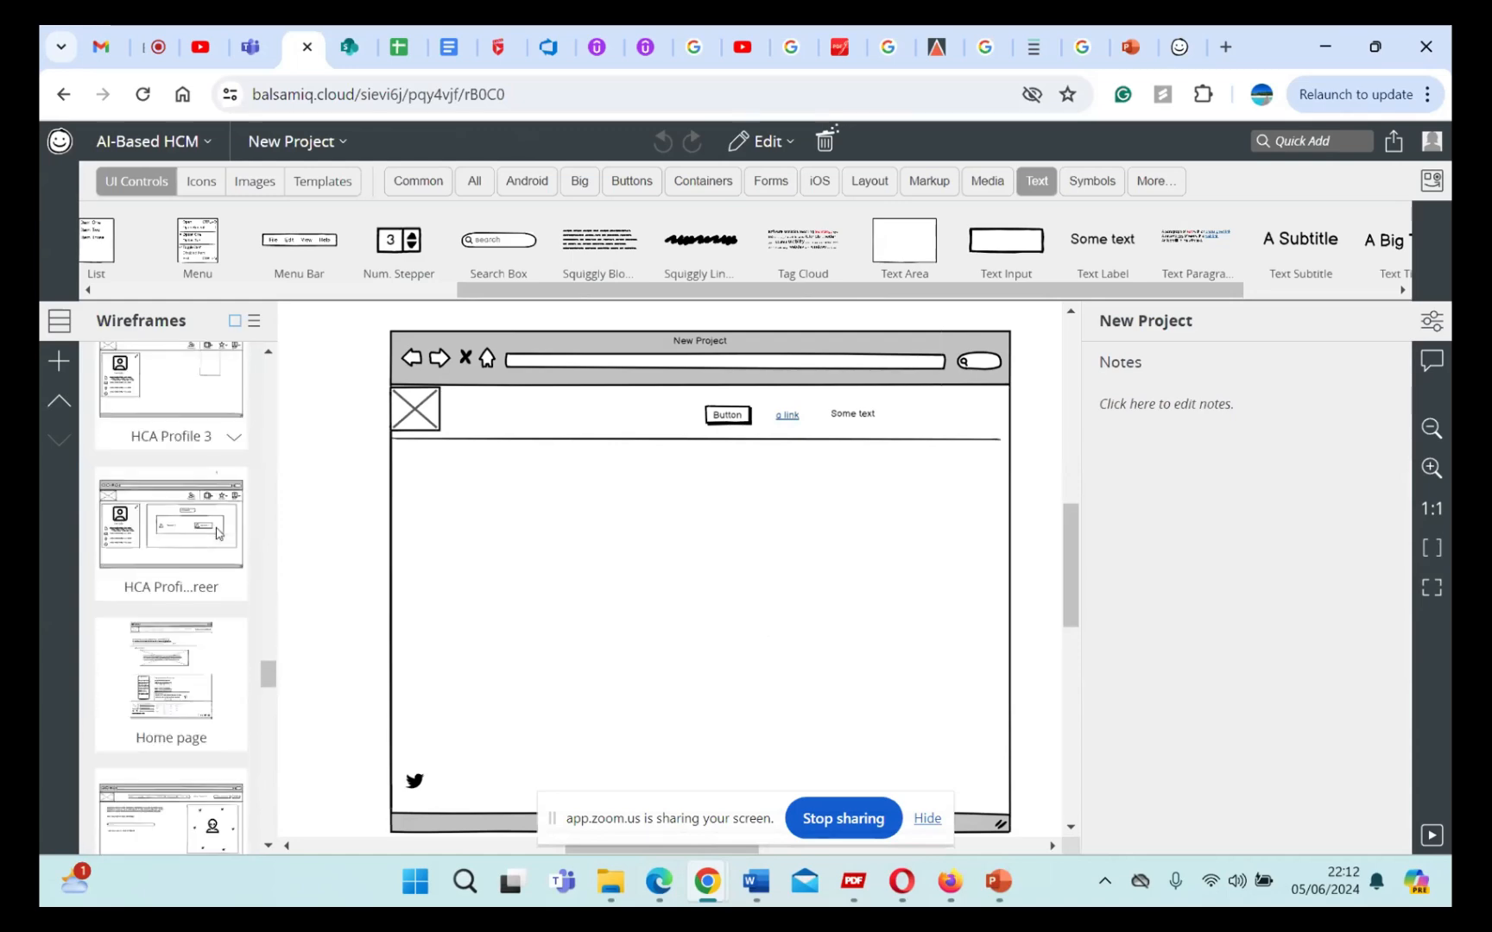
{"action": "scroll", "coordinate": [218, 532], "scroll_direction": "down", "scroll_amount": 8}
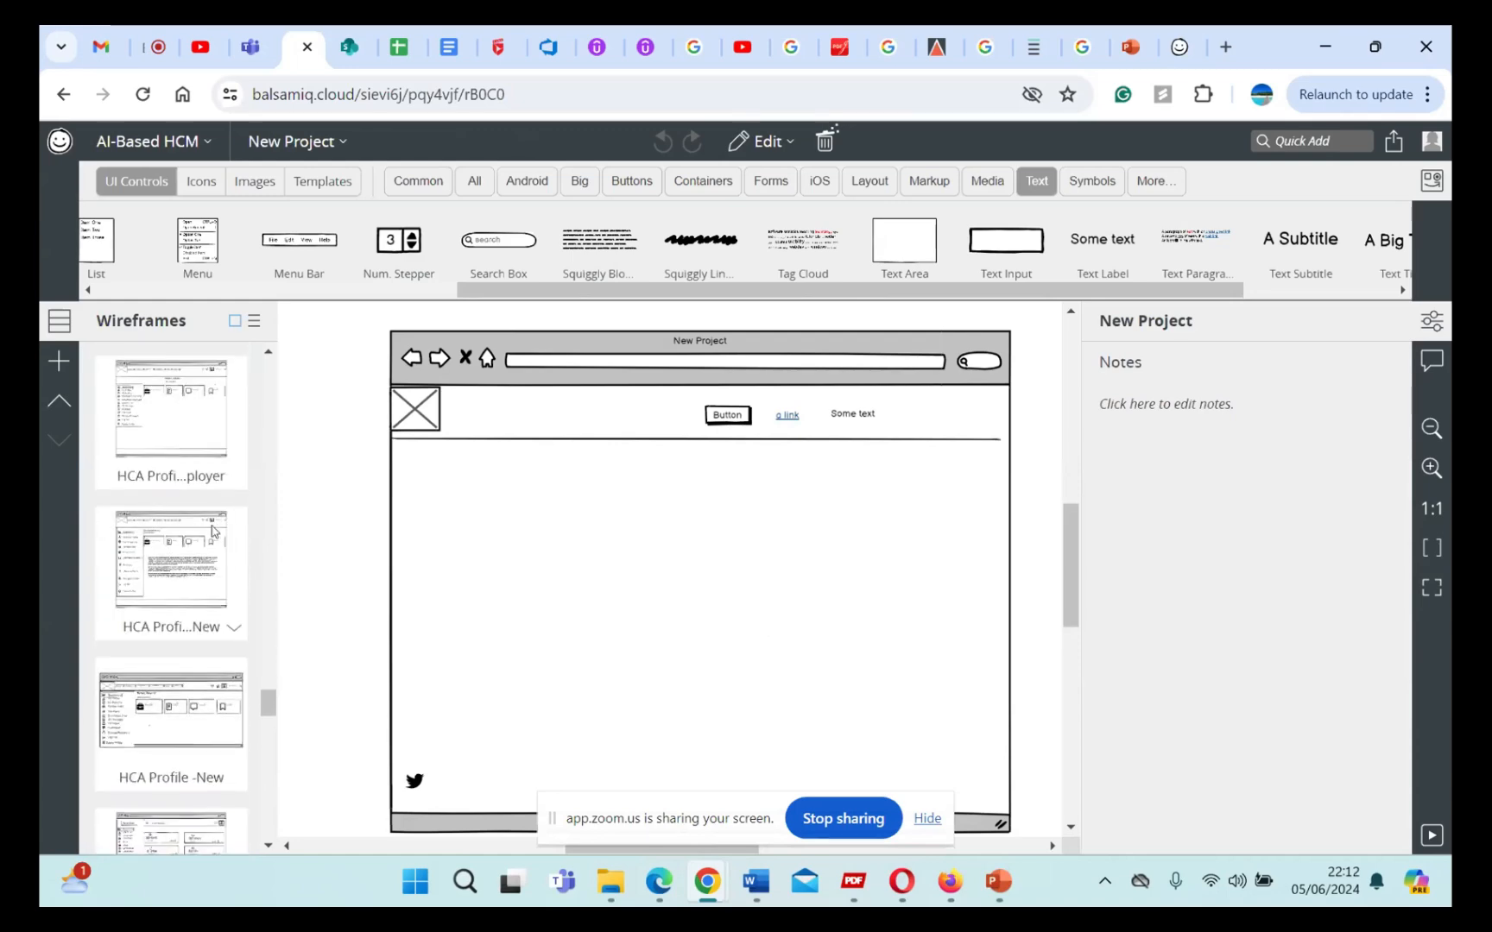
Step: Open the Candidate Page wireframe, fit it to the view and browse the project's remaining wireframes
{"action": "left_click", "coordinate": [159, 555]}
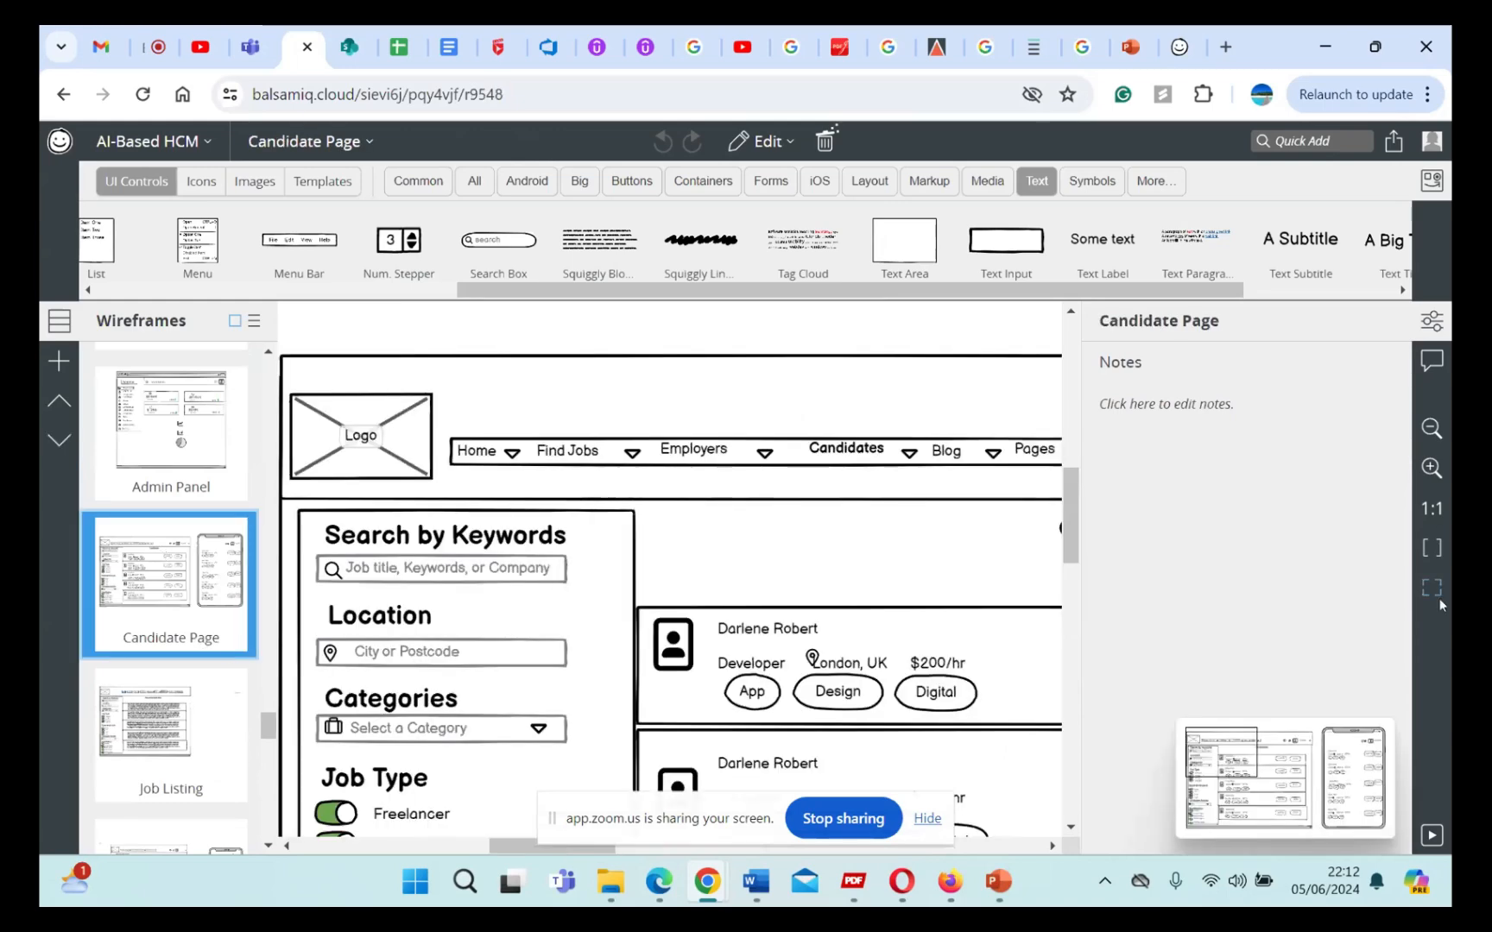
{"action": "left_click", "coordinate": [1431, 588]}
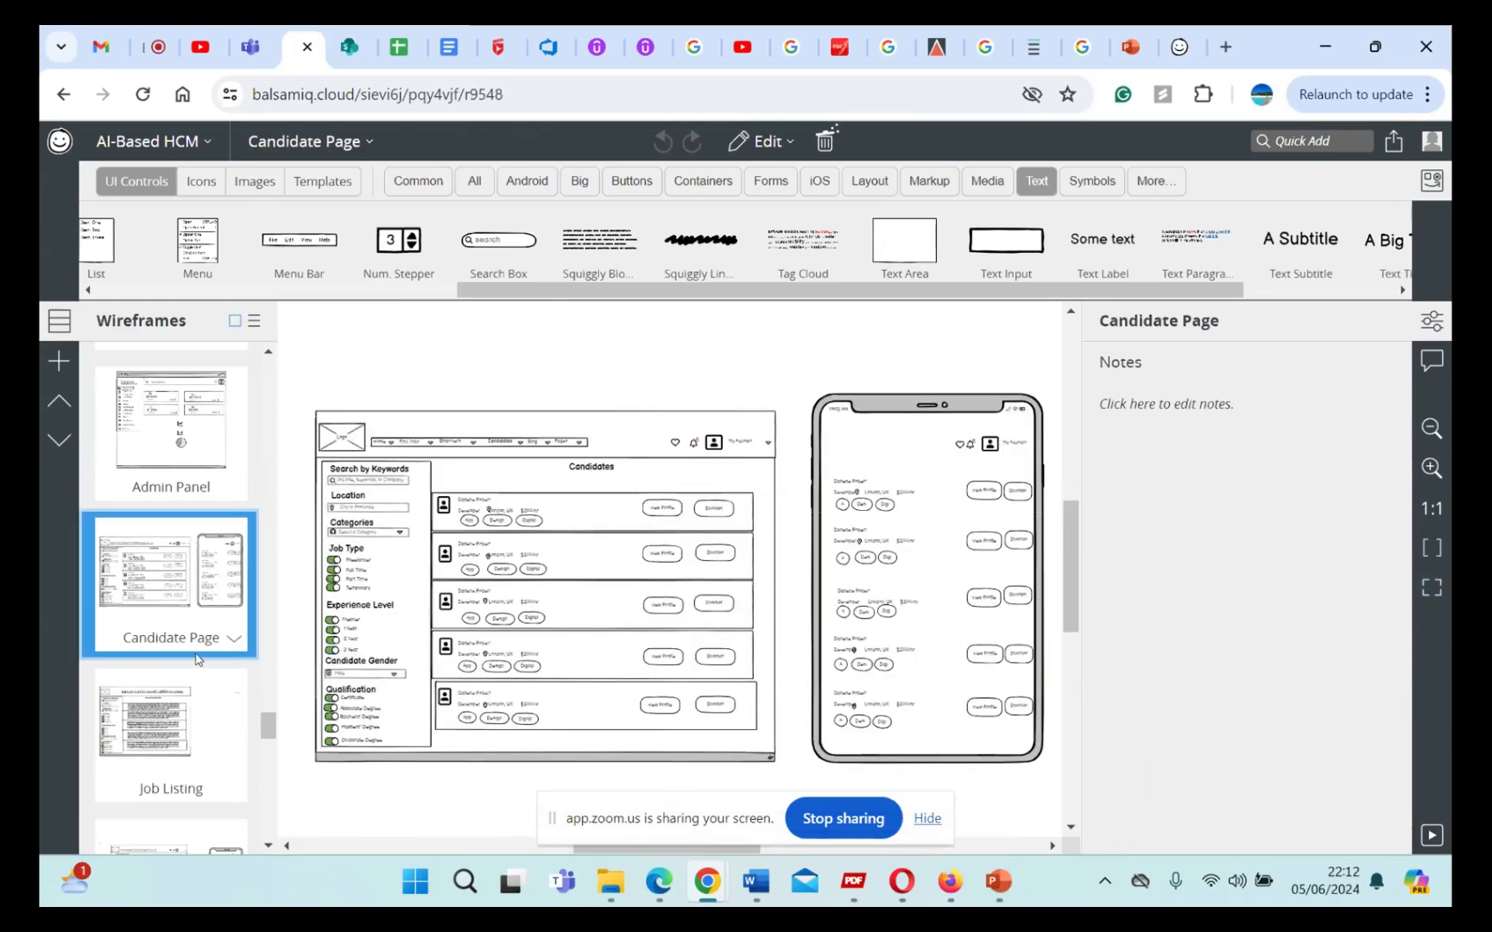
{"action": "scroll", "coordinate": [199, 647], "scroll_direction": "down", "scroll_amount": 4}
{"action": "scroll", "coordinate": [198, 660], "scroll_direction": "down", "scroll_amount": 5}
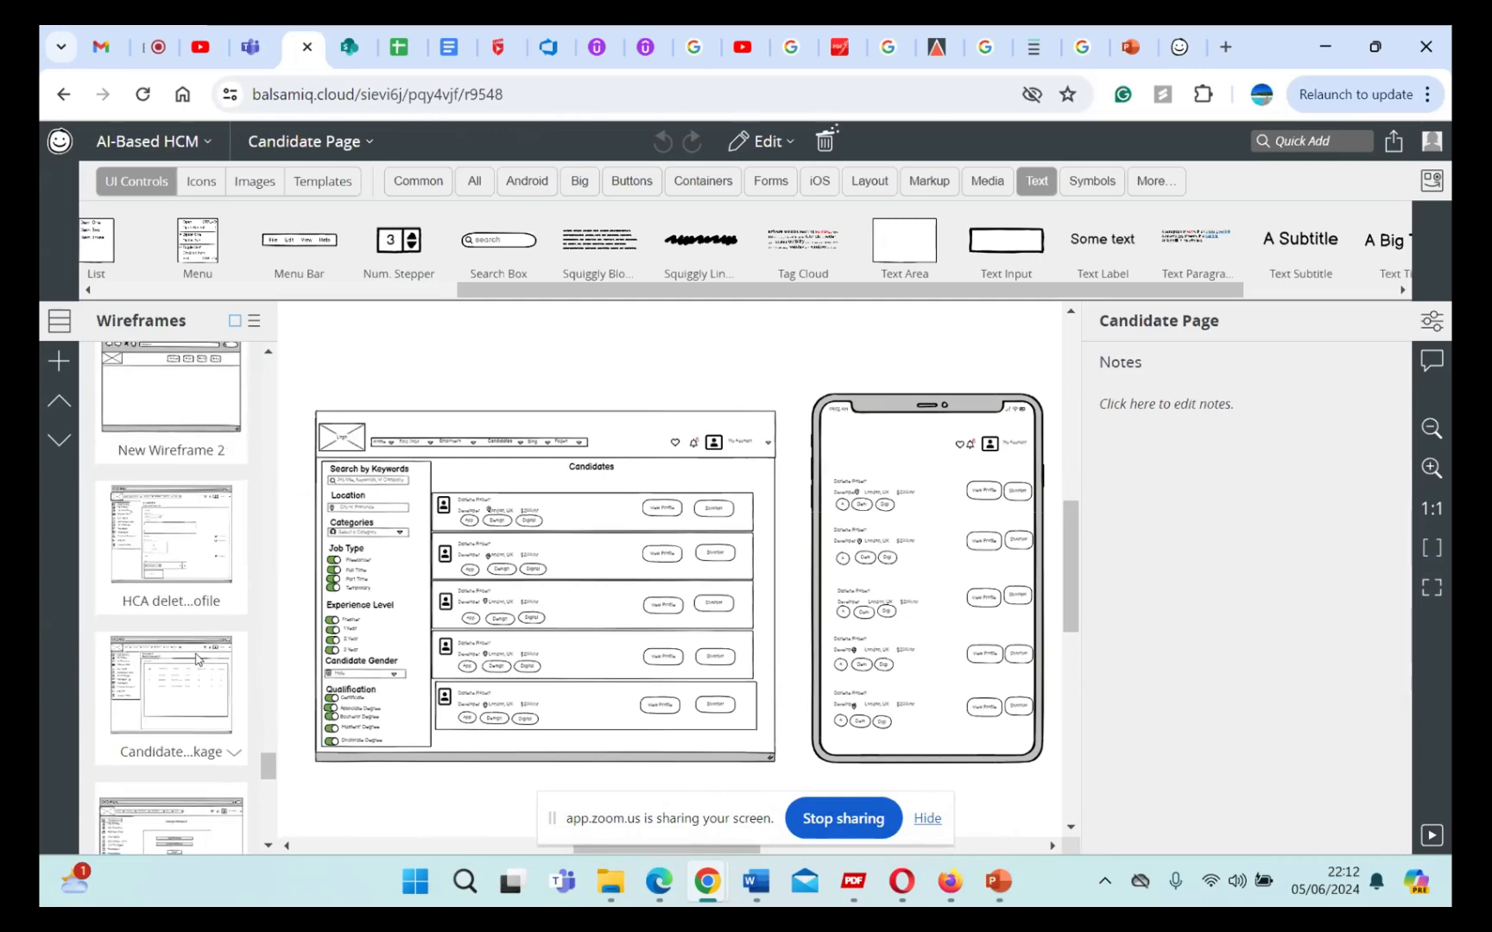
{"action": "scroll", "coordinate": [217, 616], "scroll_direction": "down", "scroll_amount": 3}
{"action": "right_click", "coordinate": [217, 616]}
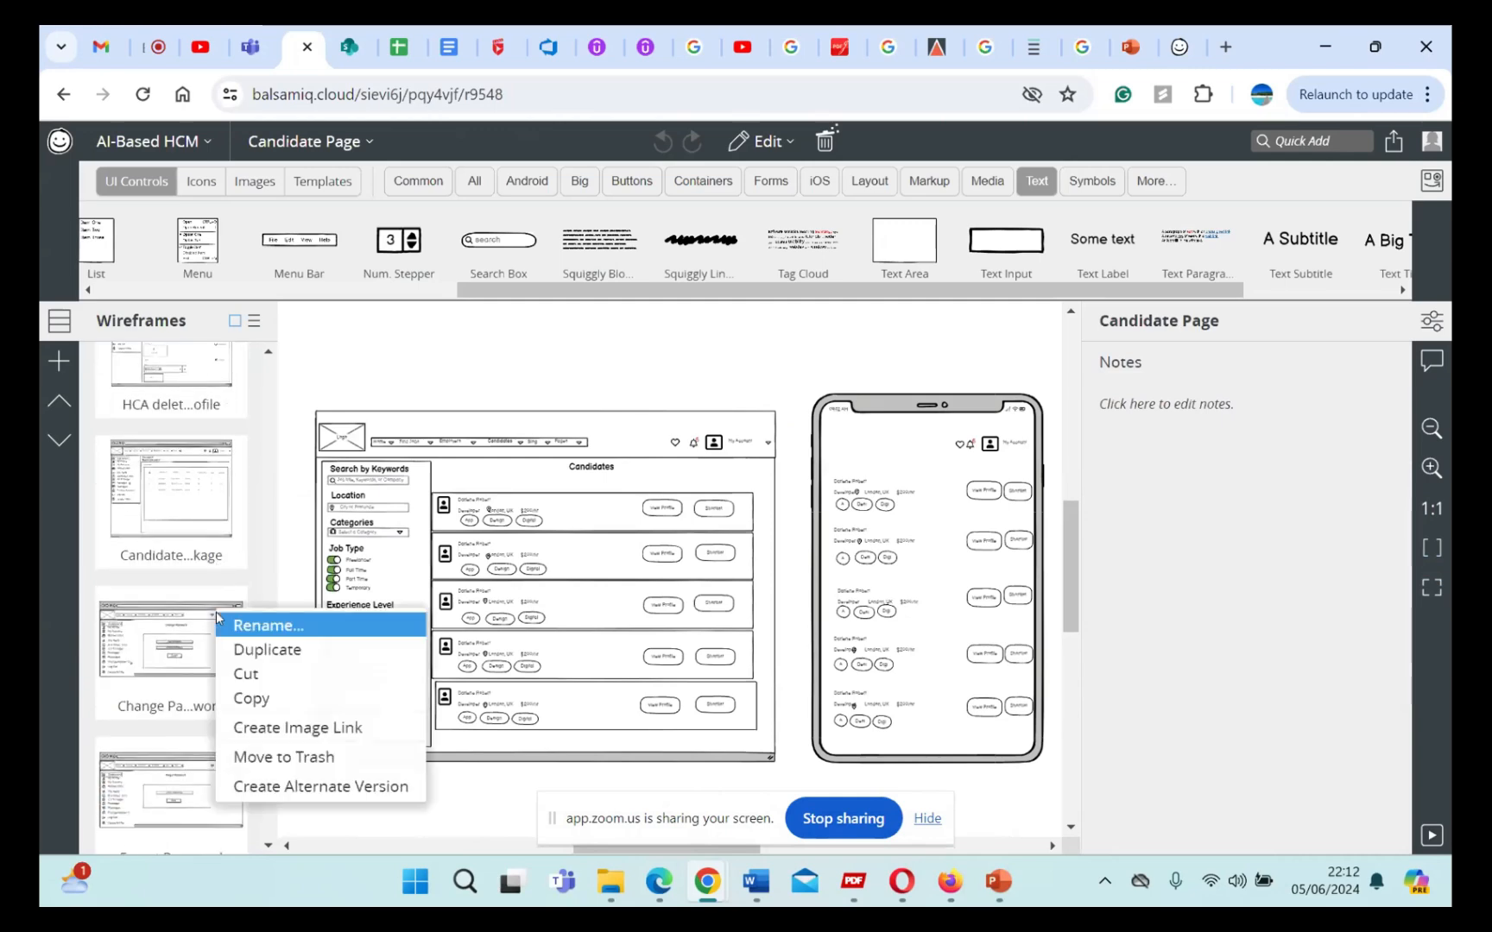
{"action": "left_click", "coordinate": [458, 379]}
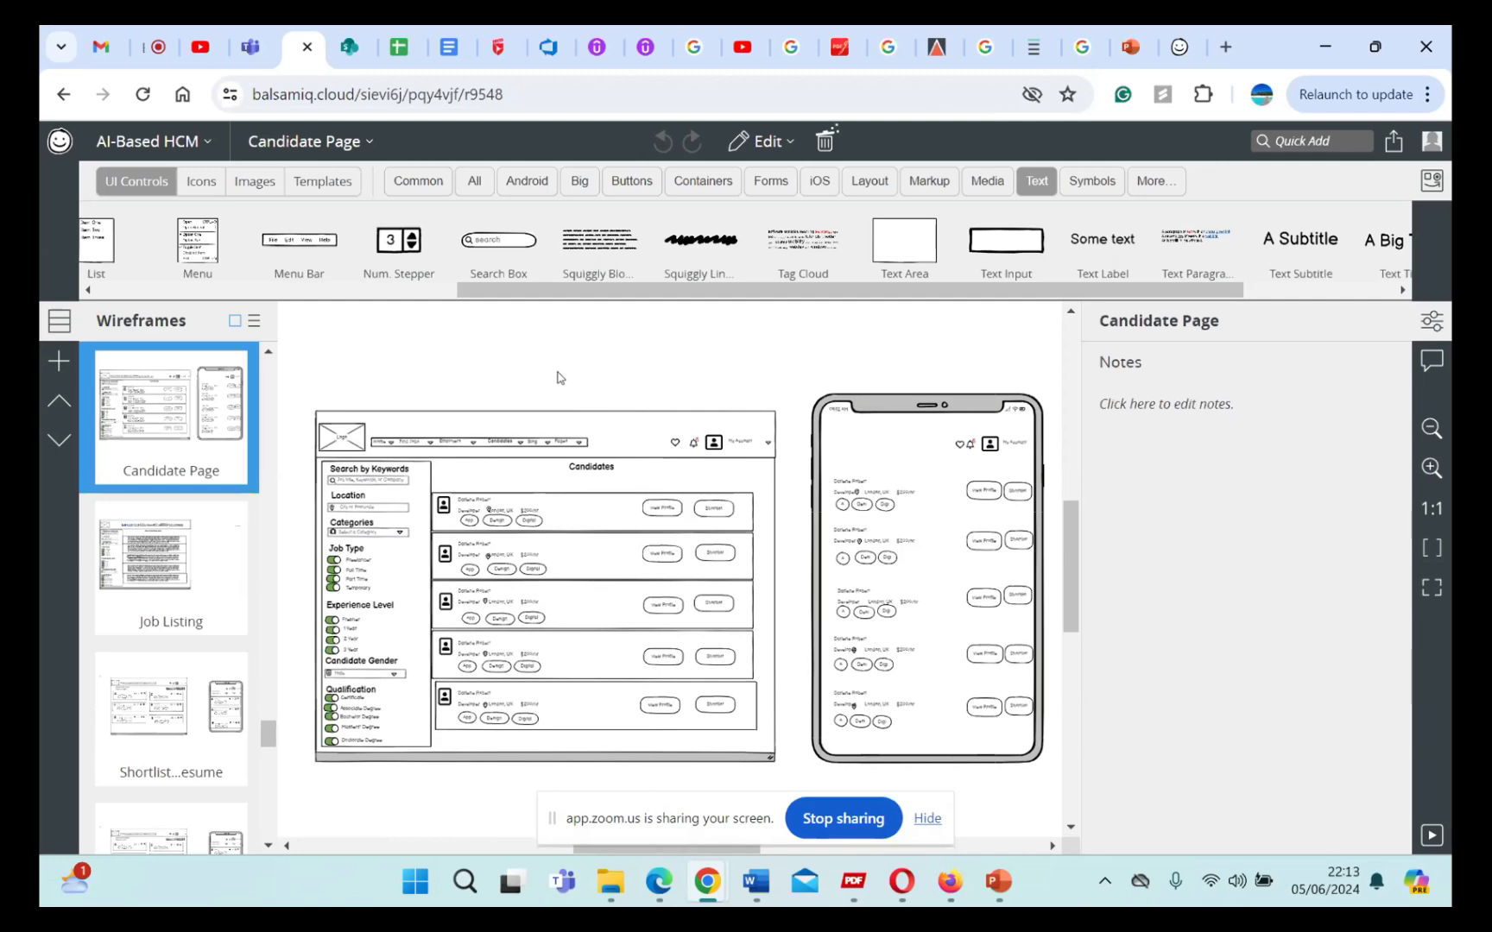
{"action": "left_click_drag", "start_coordinate": [305, 380], "coordinate": [788, 473]}
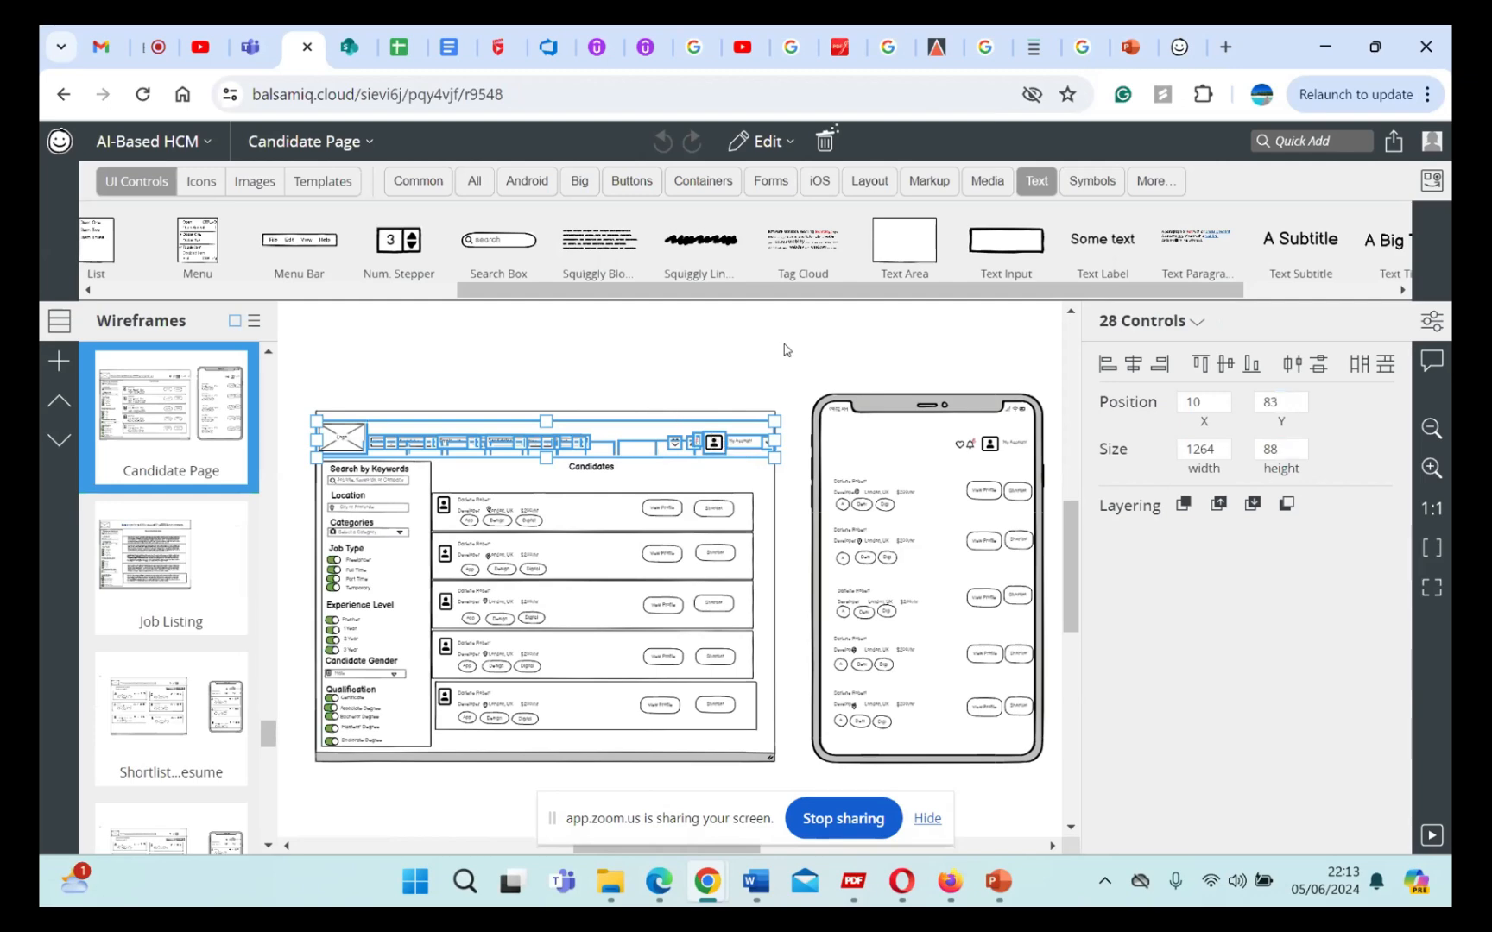
{"action": "left_click", "coordinate": [782, 151]}
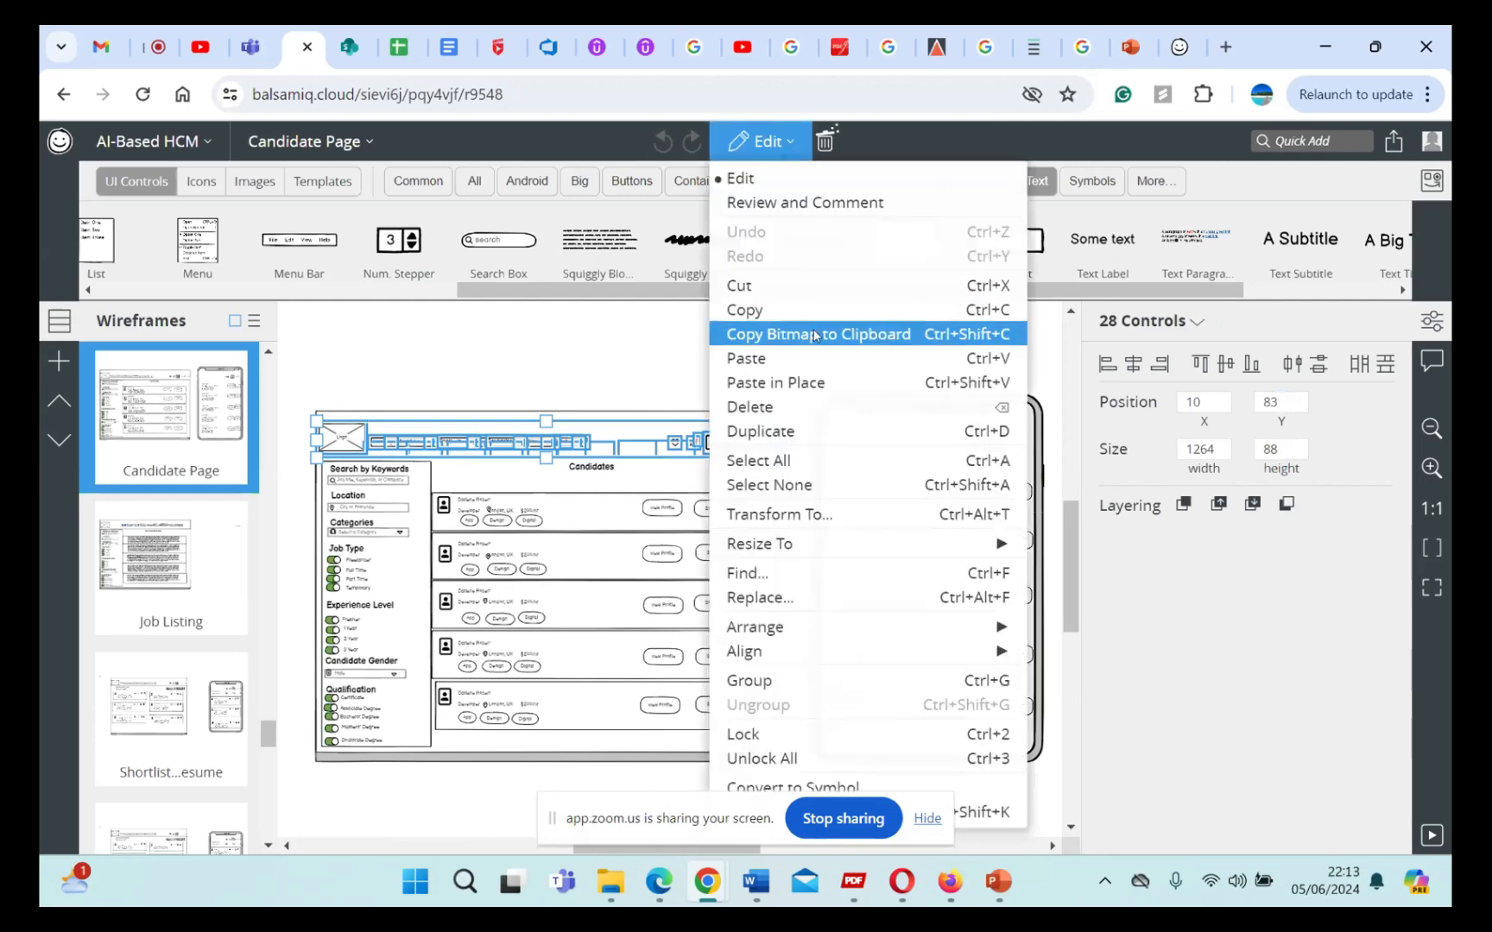
{"action": "left_click", "coordinate": [614, 378]}
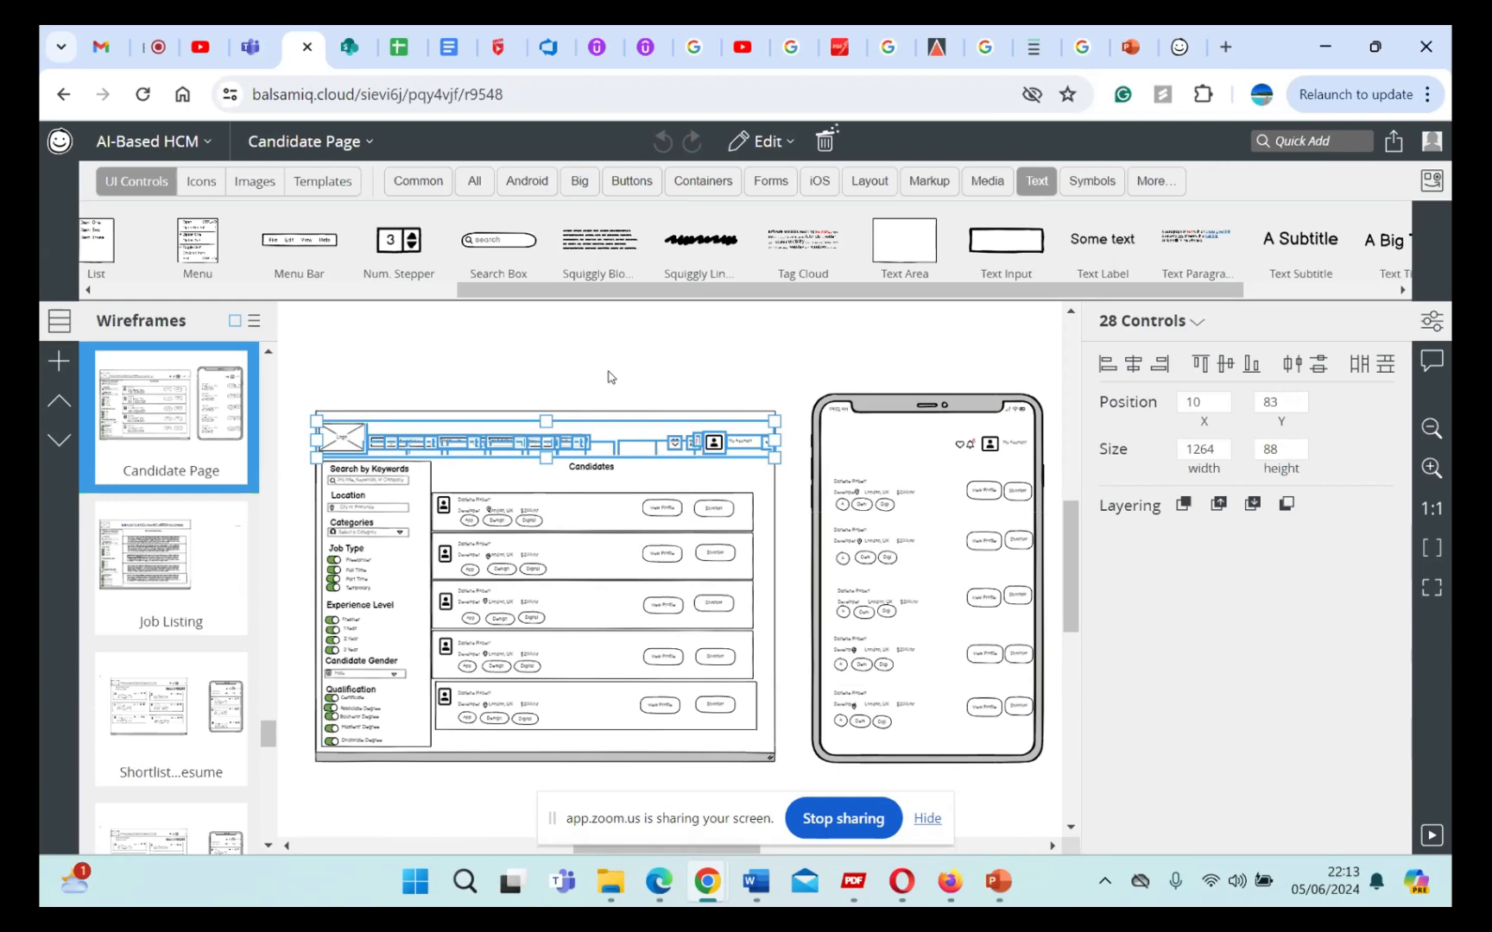
{"action": "left_click", "coordinate": [608, 377]}
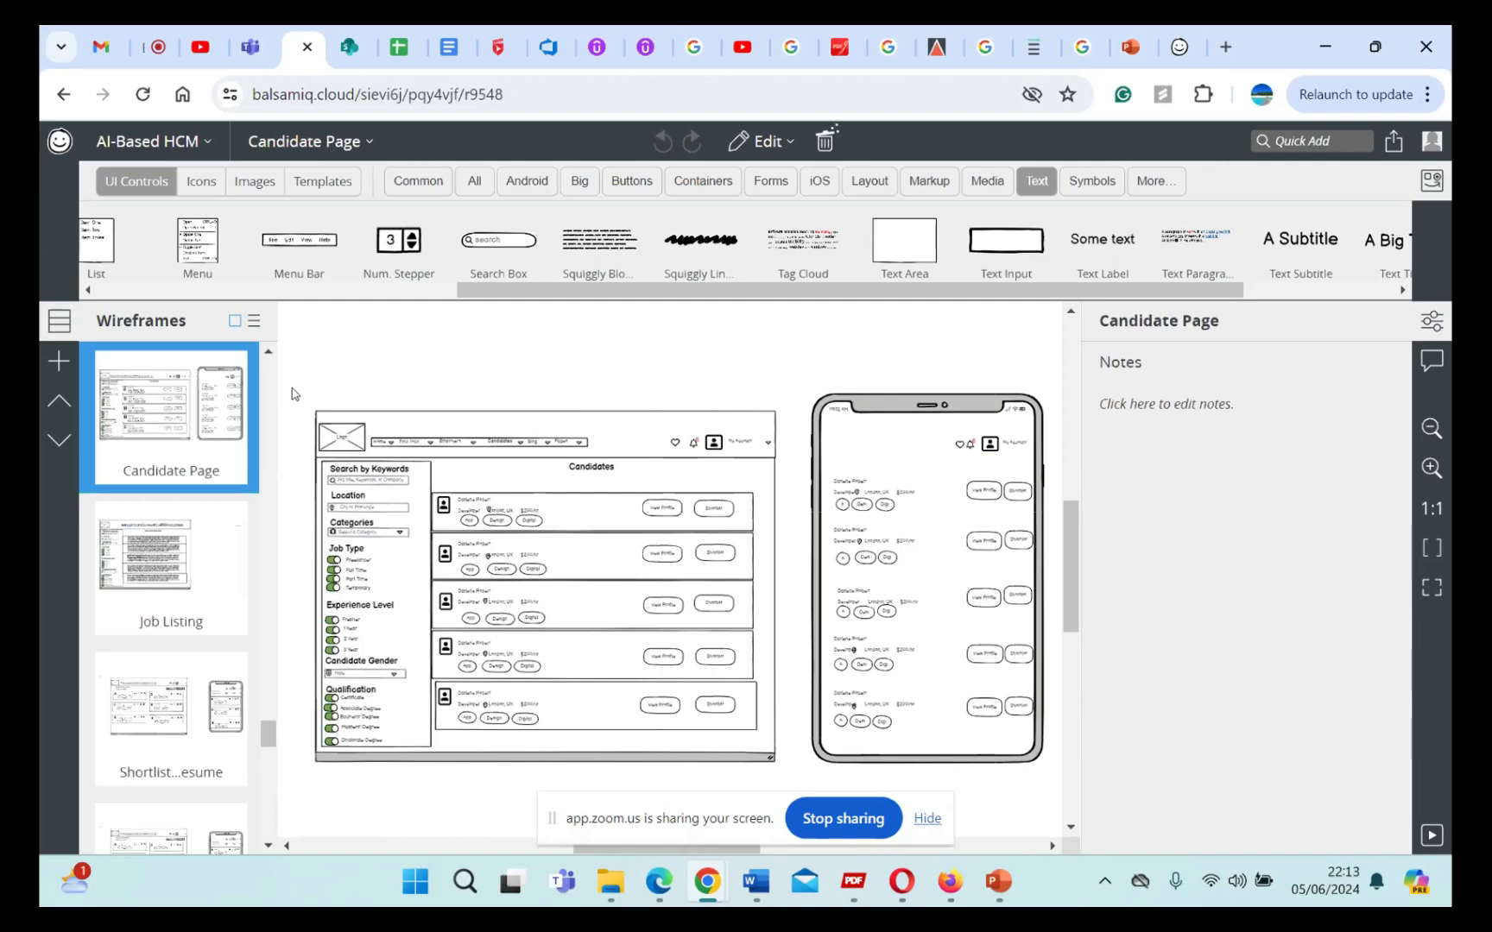
{"action": "left_click_drag", "start_coordinate": [299, 388], "coordinate": [794, 481]}
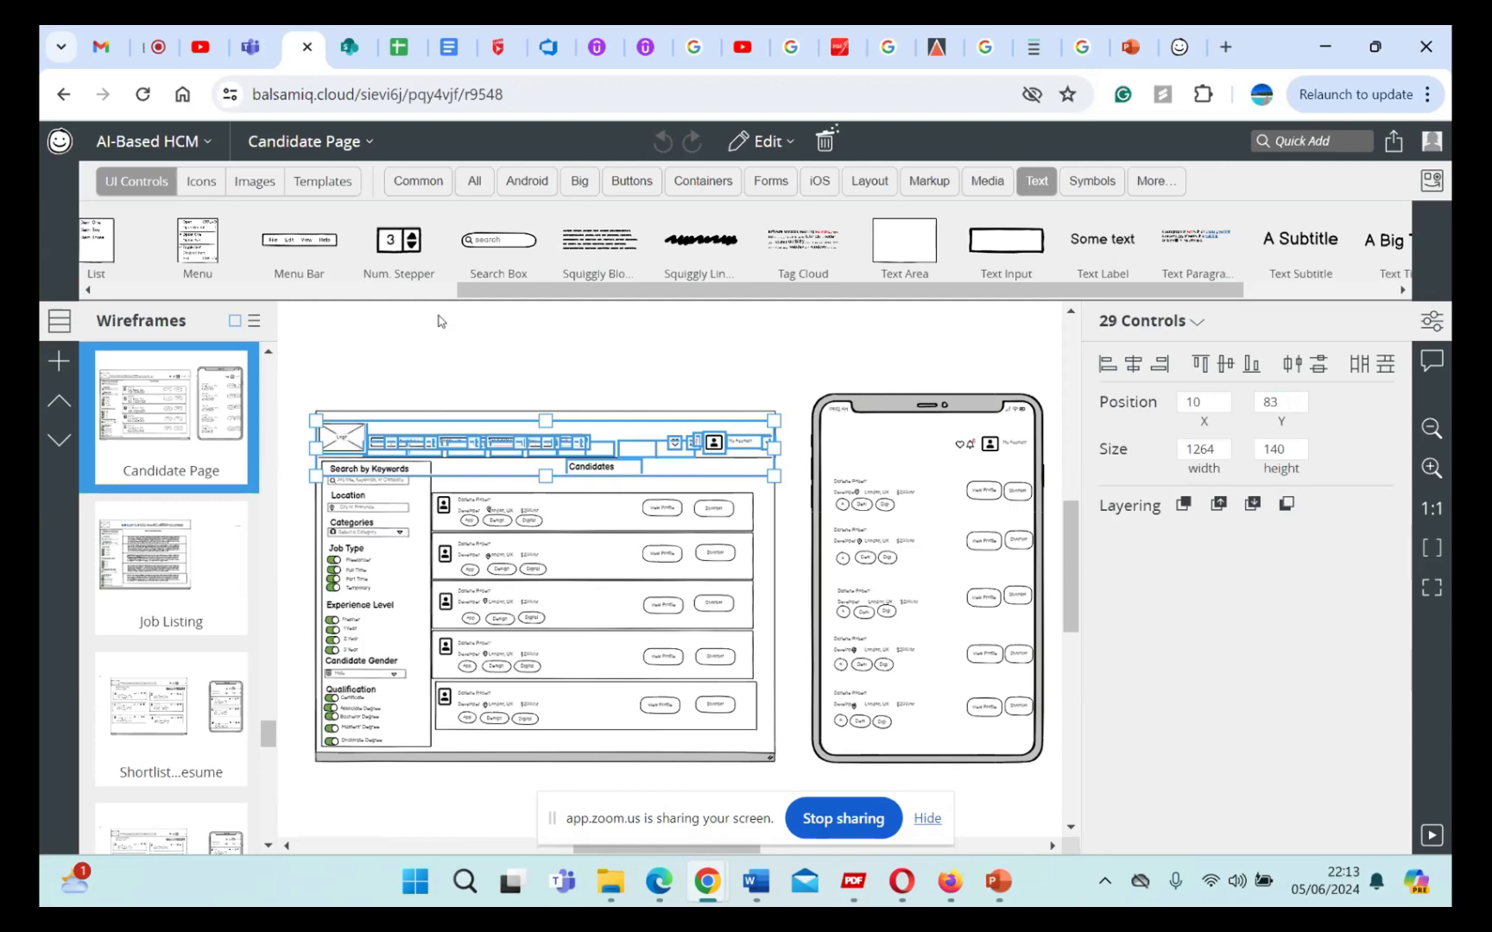
{"action": "left_click", "coordinate": [364, 376]}
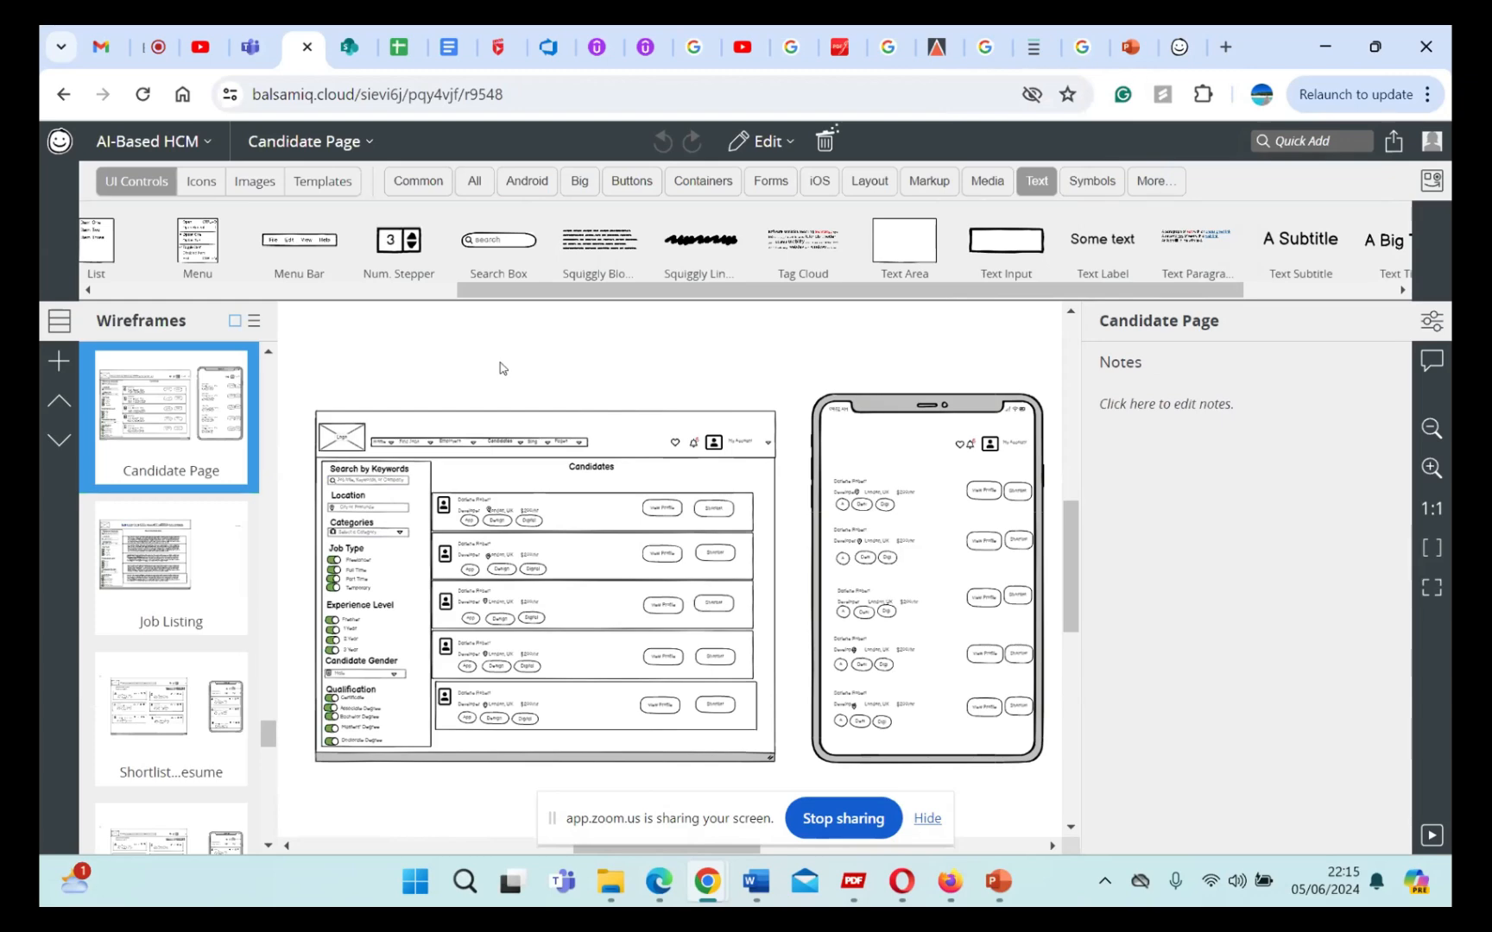
{"action": "left_click", "coordinate": [1183, 46]}
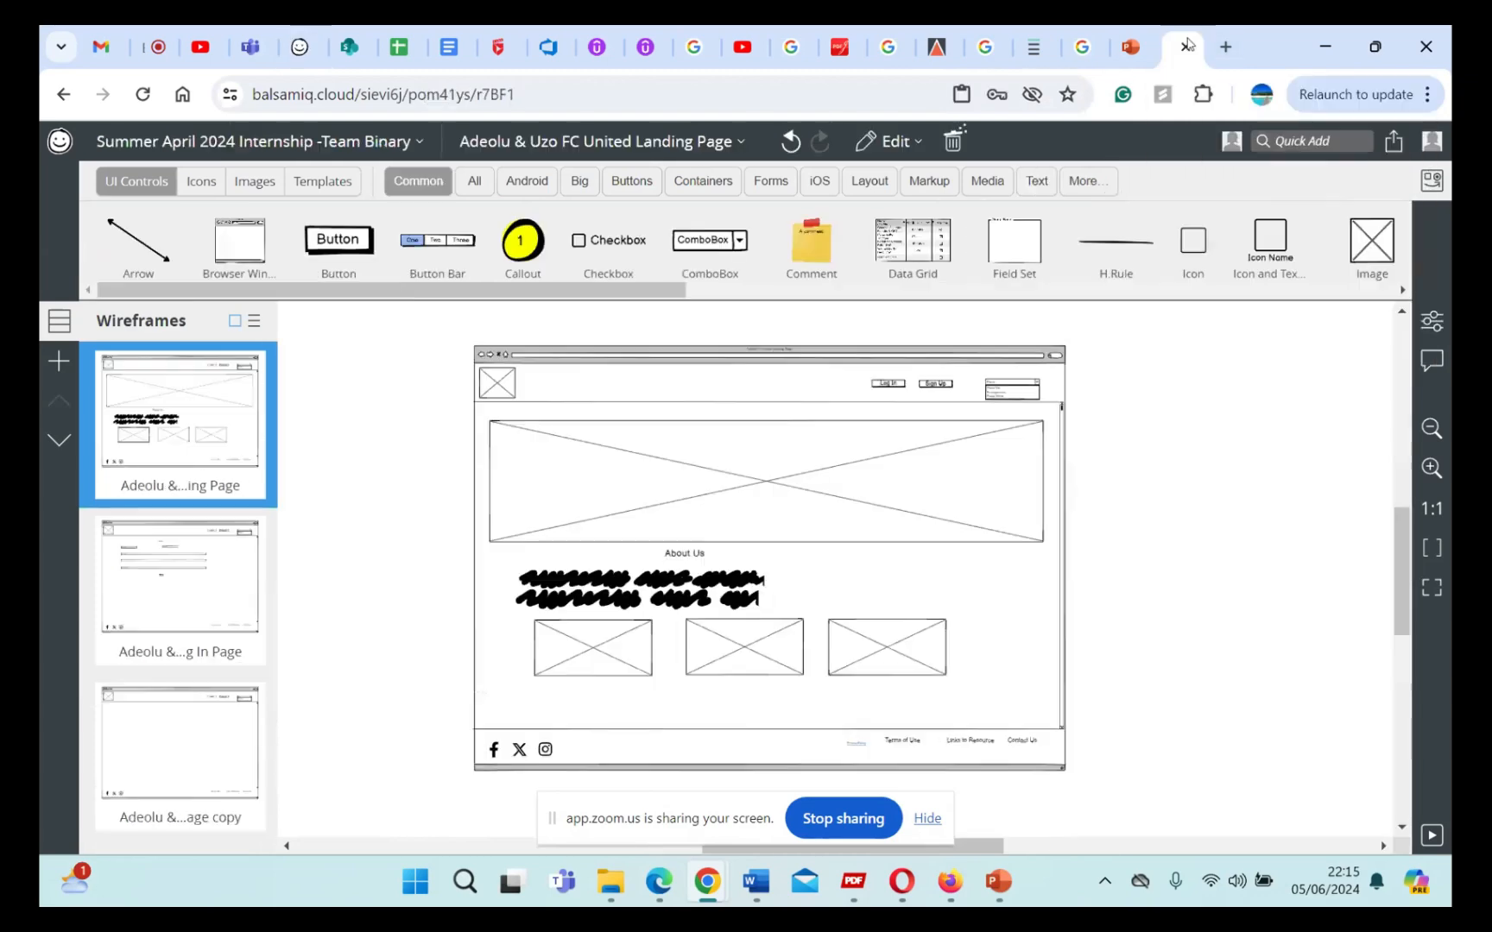